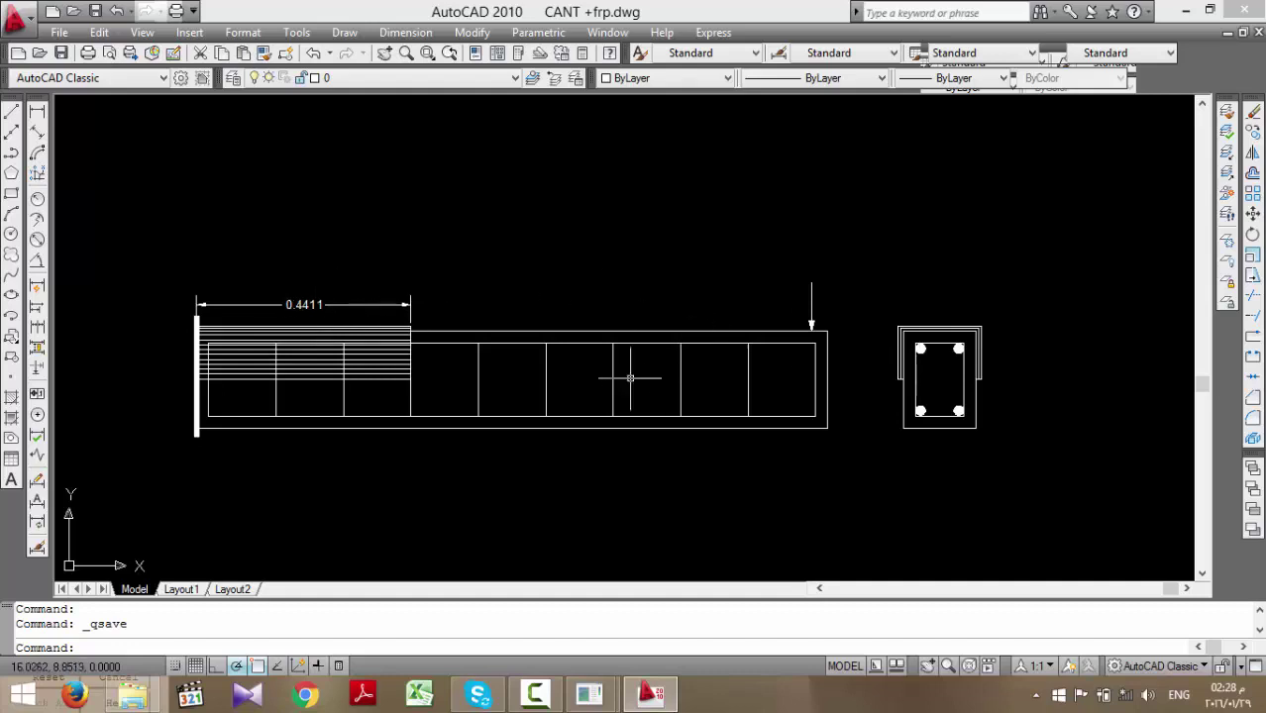
- Compare the cantilever beam drawing in AutoCAD with the volume model in ANSYS, switching back and forth between the two
mouse_move(592, 695)
click(637, 616)
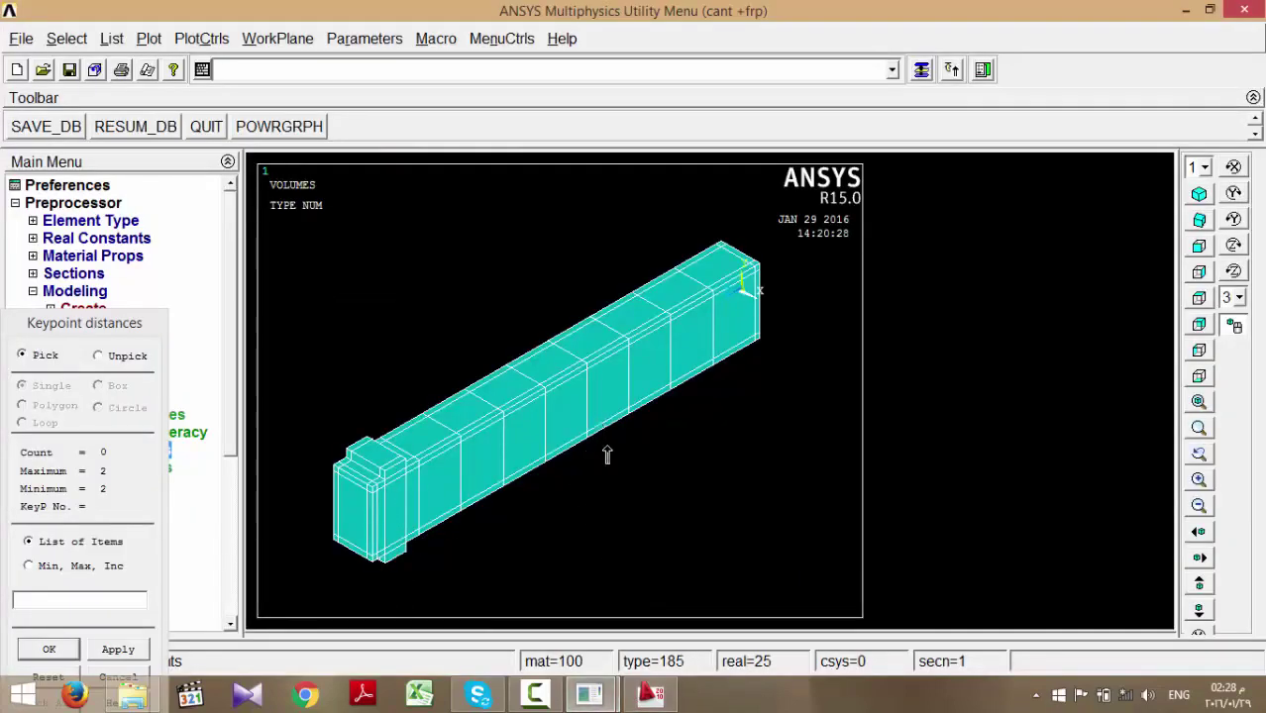
click(649, 693)
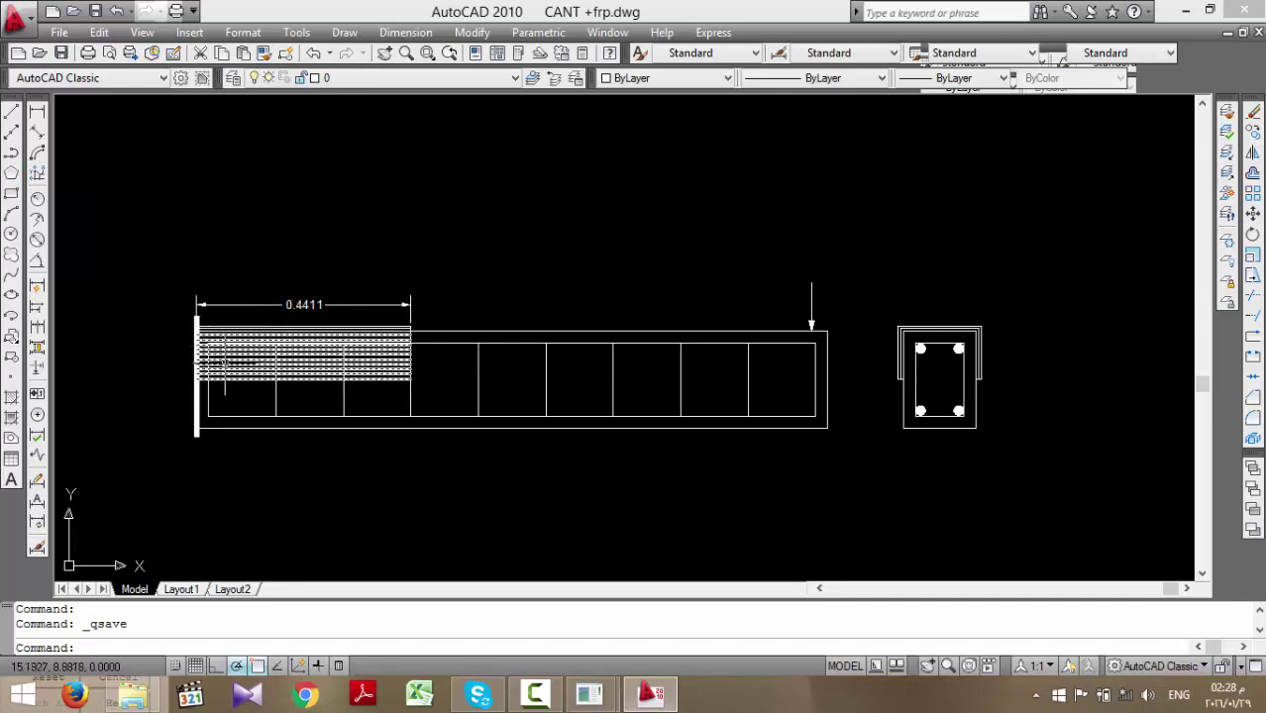
scroll(232, 358, up, 5)
scroll(837, 312, down, 6)
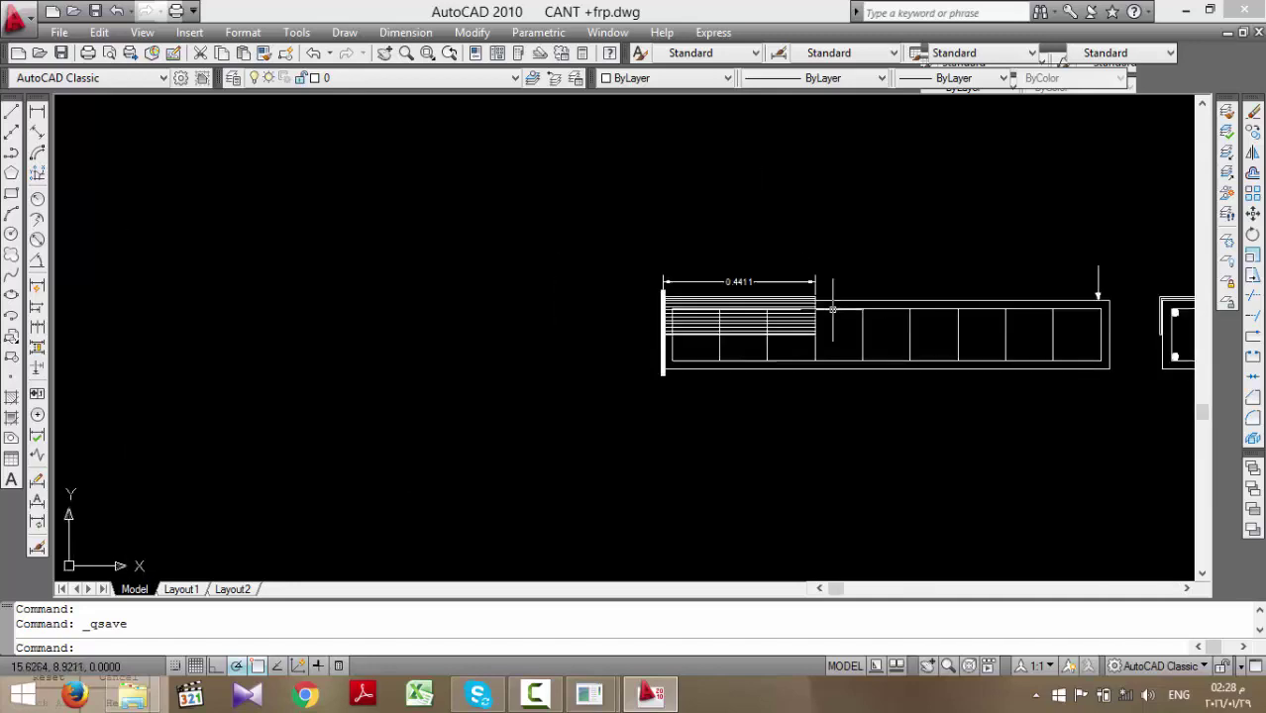
mouse_move(606, 699)
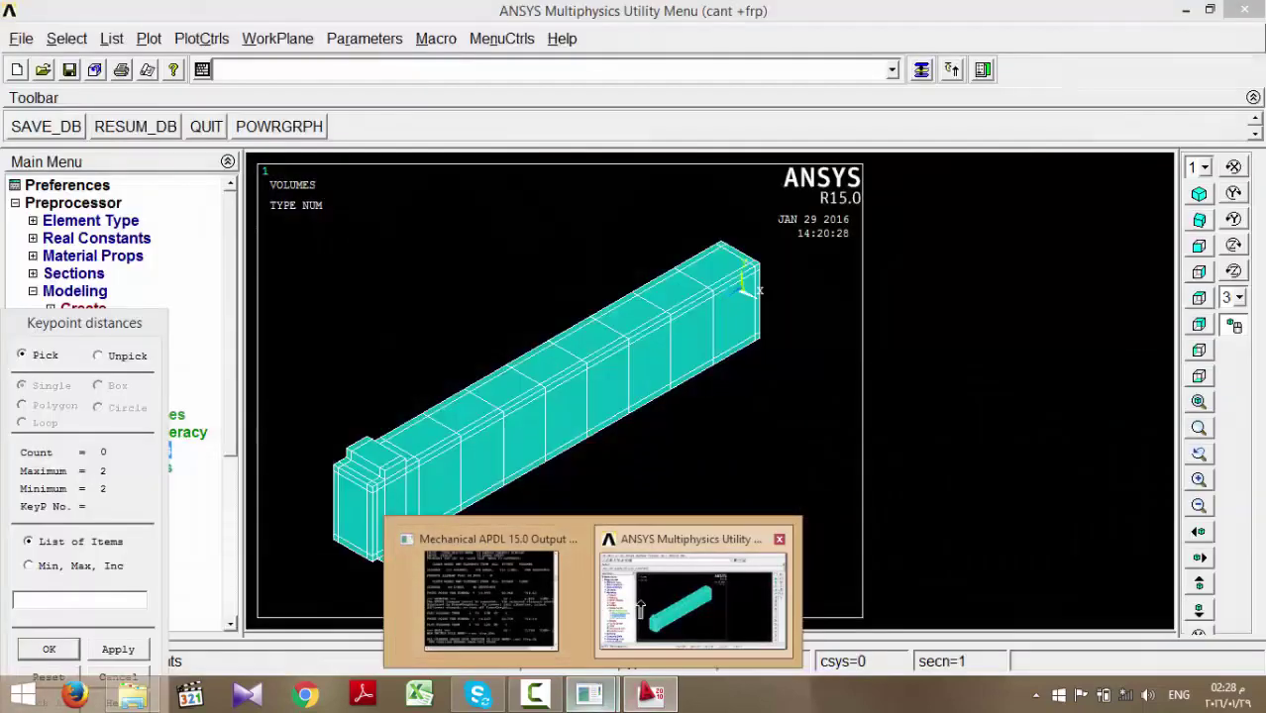
click(694, 589)
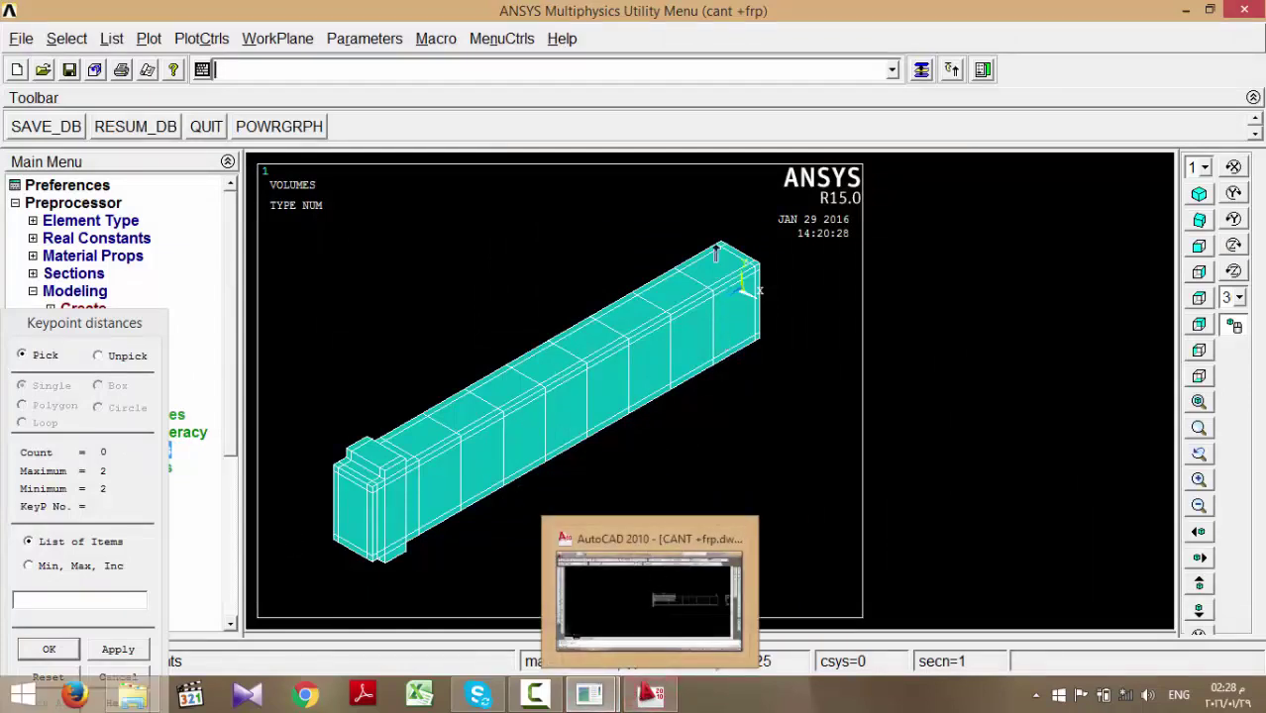
click(664, 700)
scroll(892, 327, up, 6)
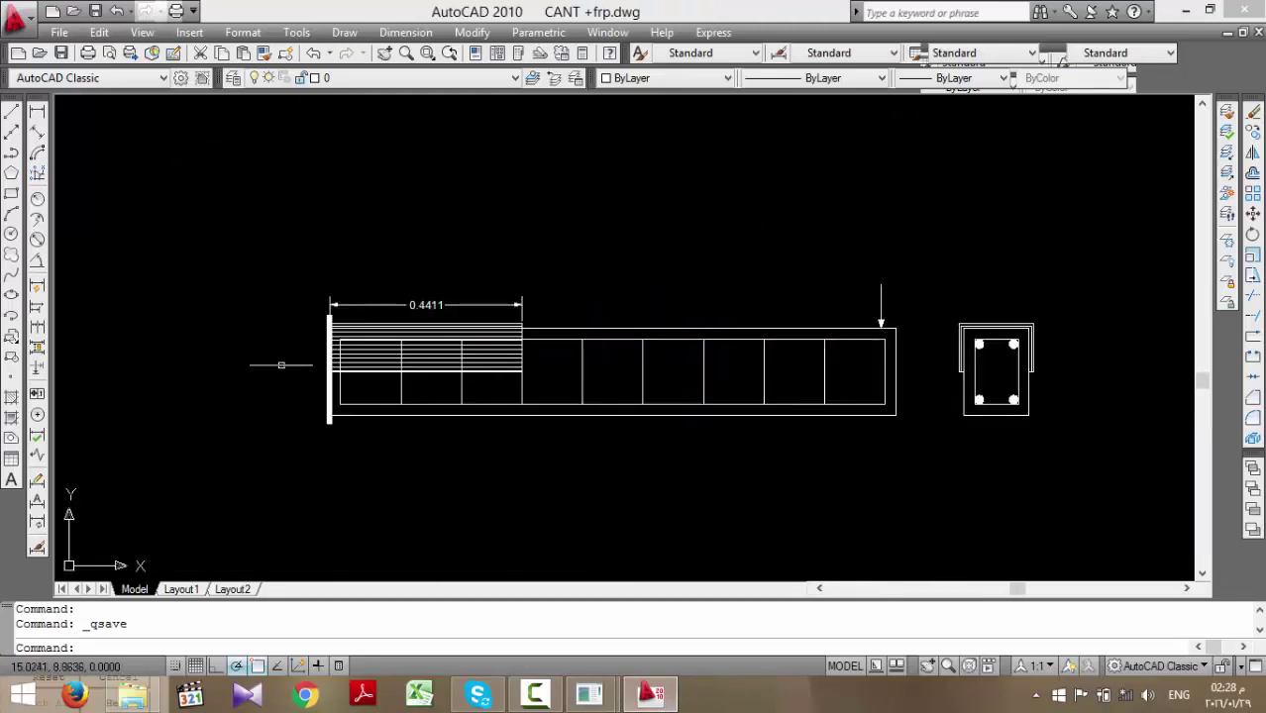
- Hatch the inner layer of the U-shaped wrap around the beam cross-section with the predefined SOLID pattern
scroll(1050, 357, up, 8)
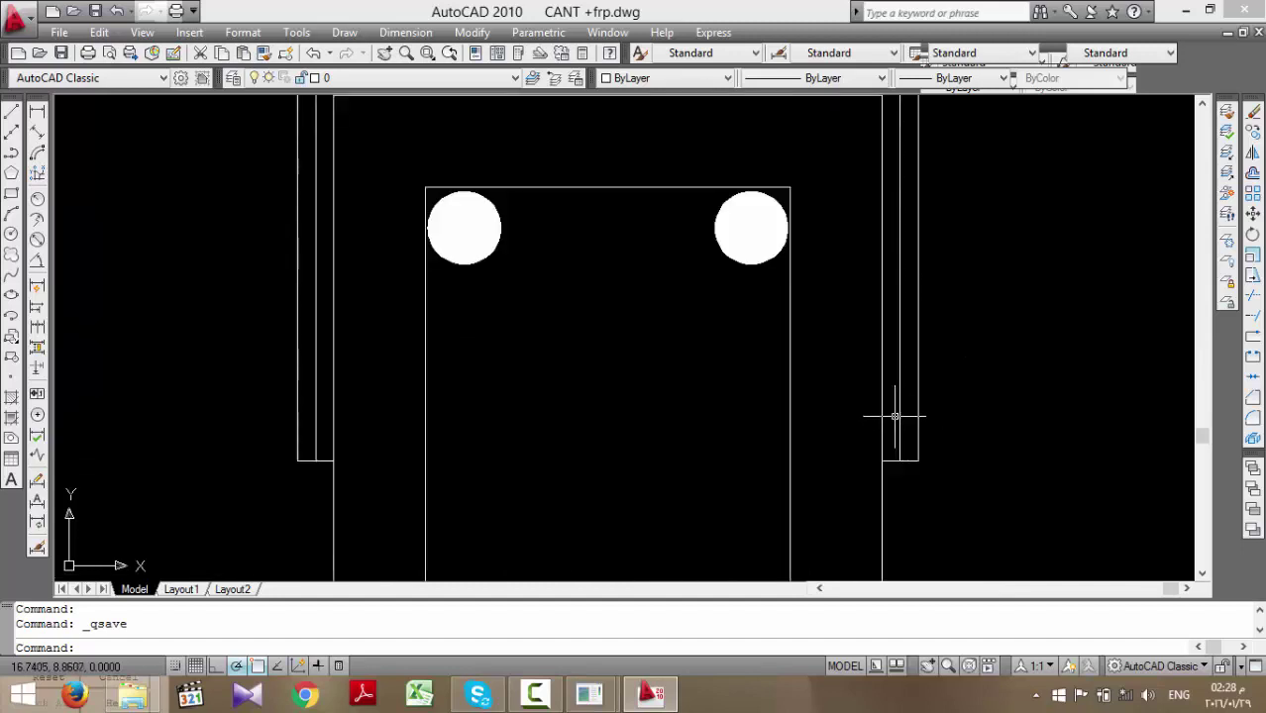
click(895, 421)
click(891, 437)
scroll(892, 436, down, 2)
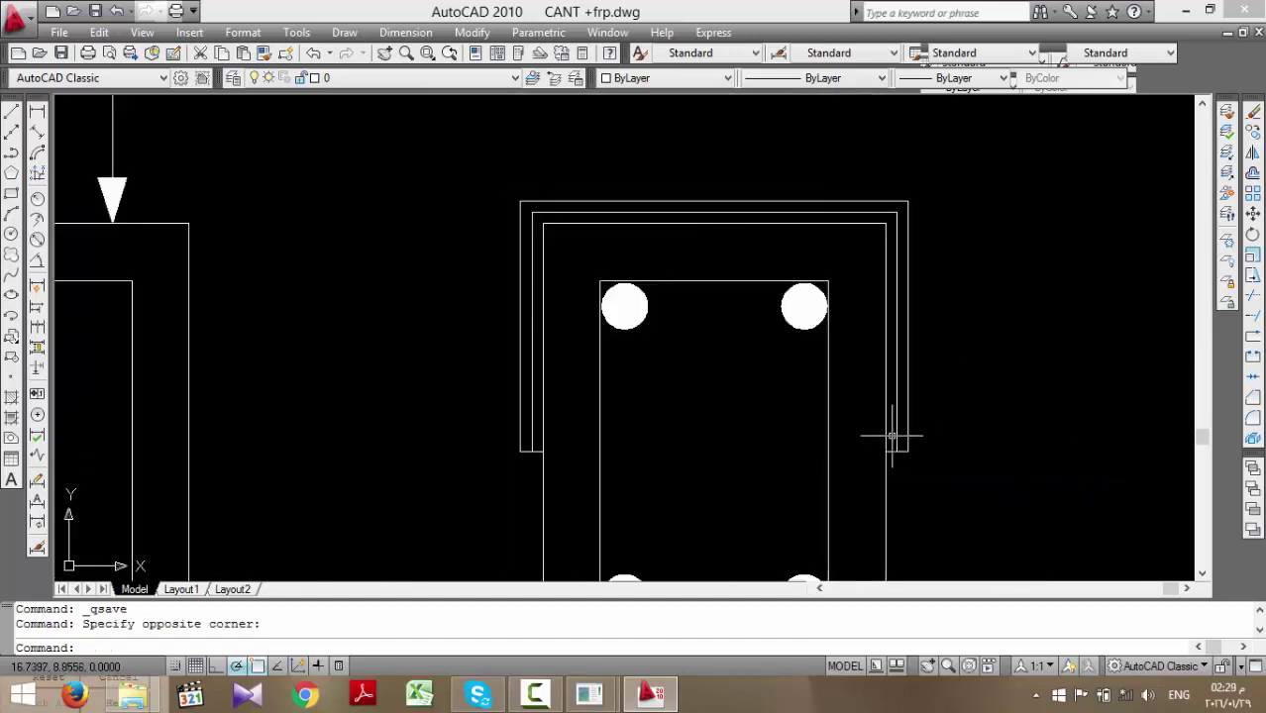
text(H)
key(Return)
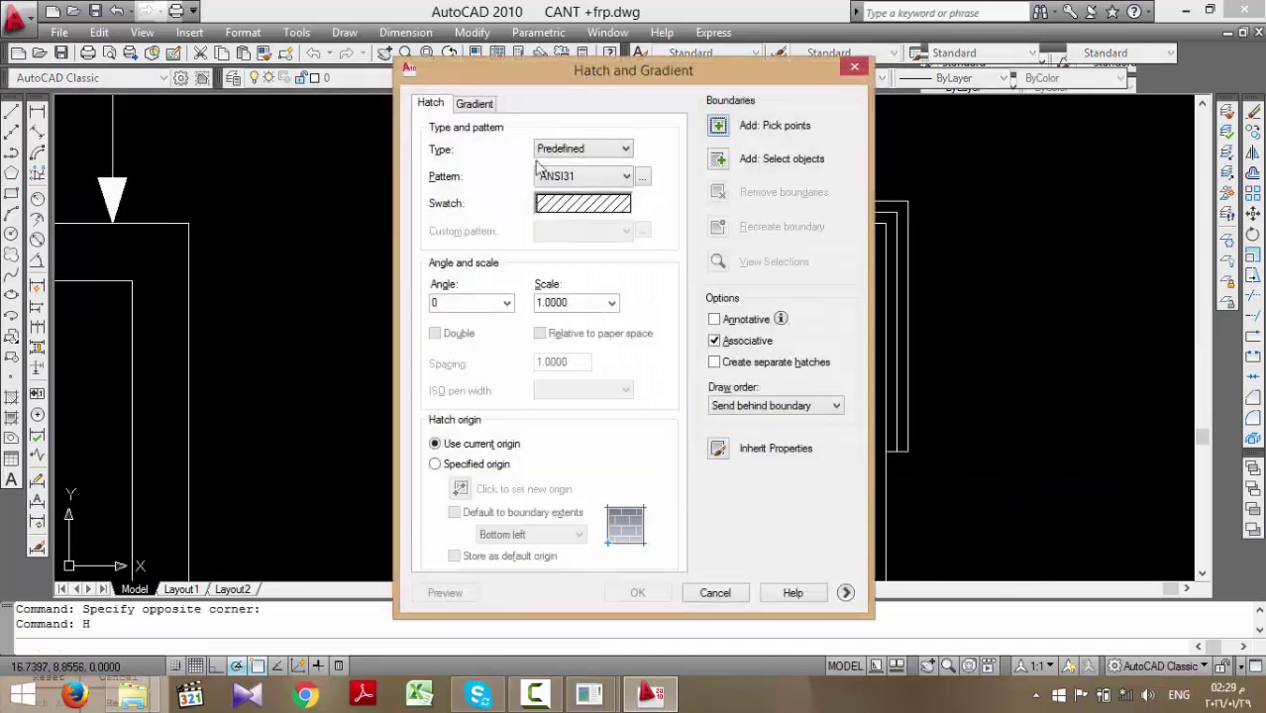
click(601, 202)
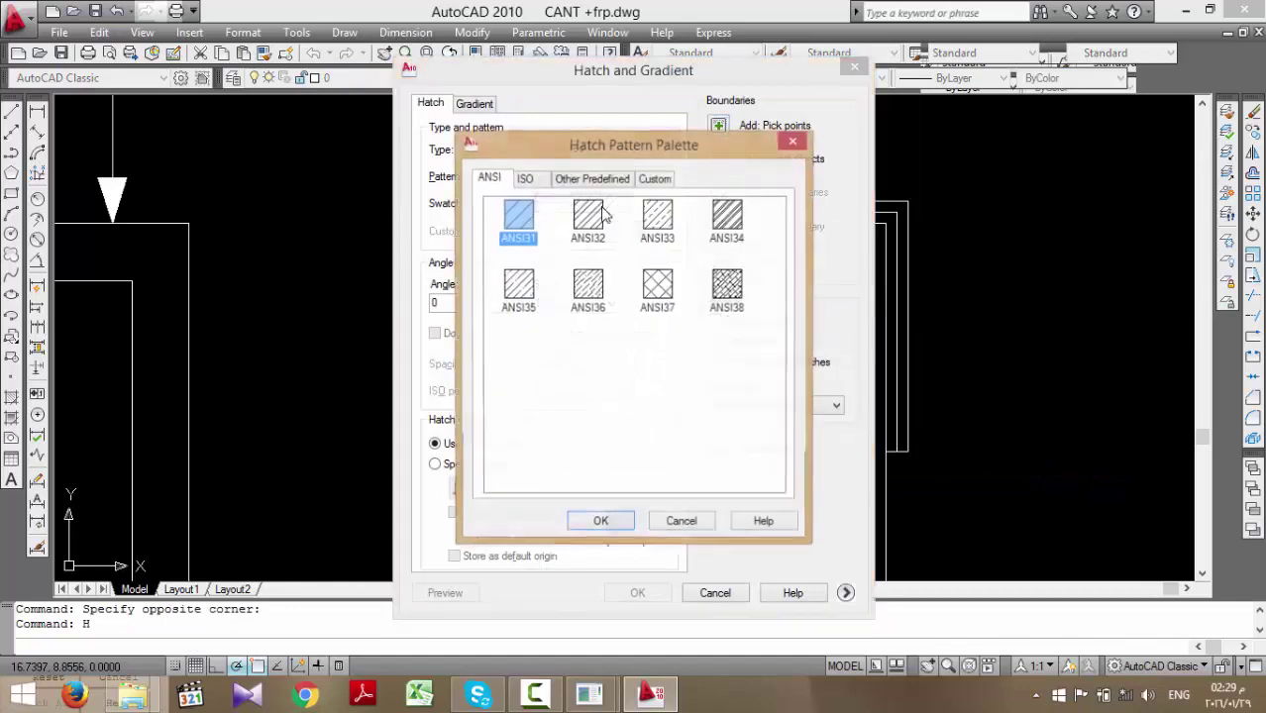
click(527, 182)
click(489, 179)
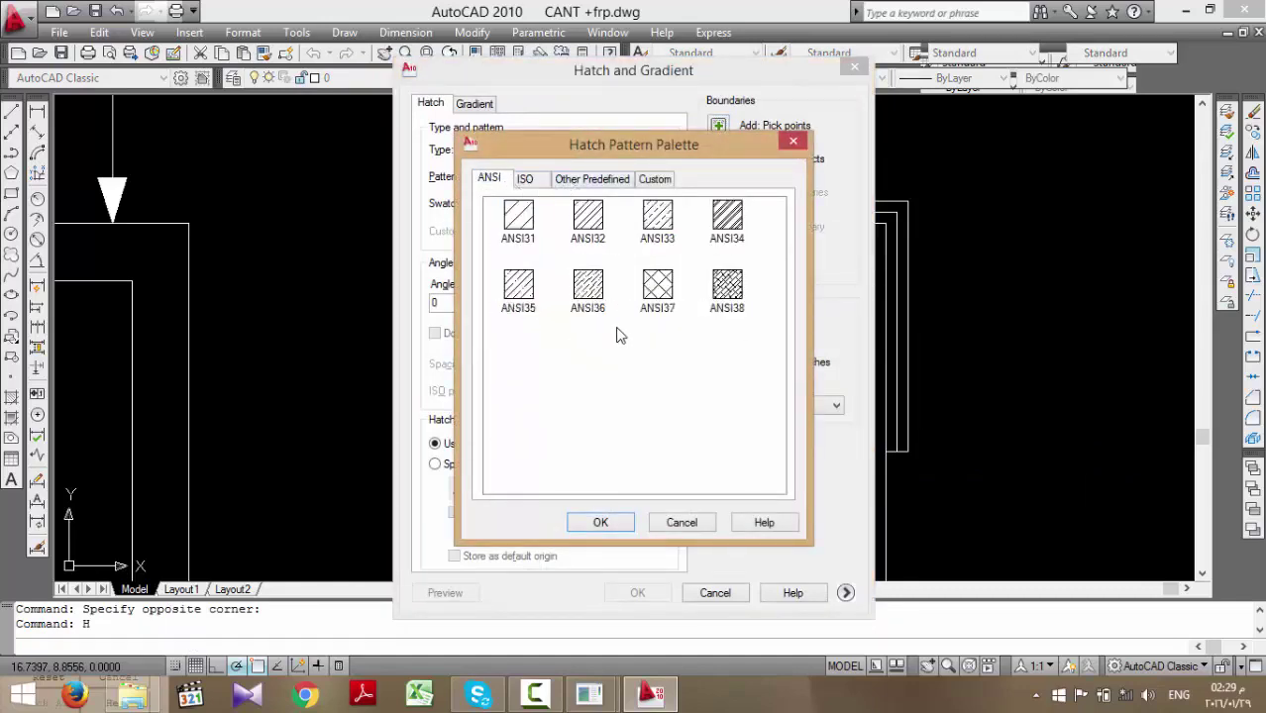
click(597, 181)
click(528, 228)
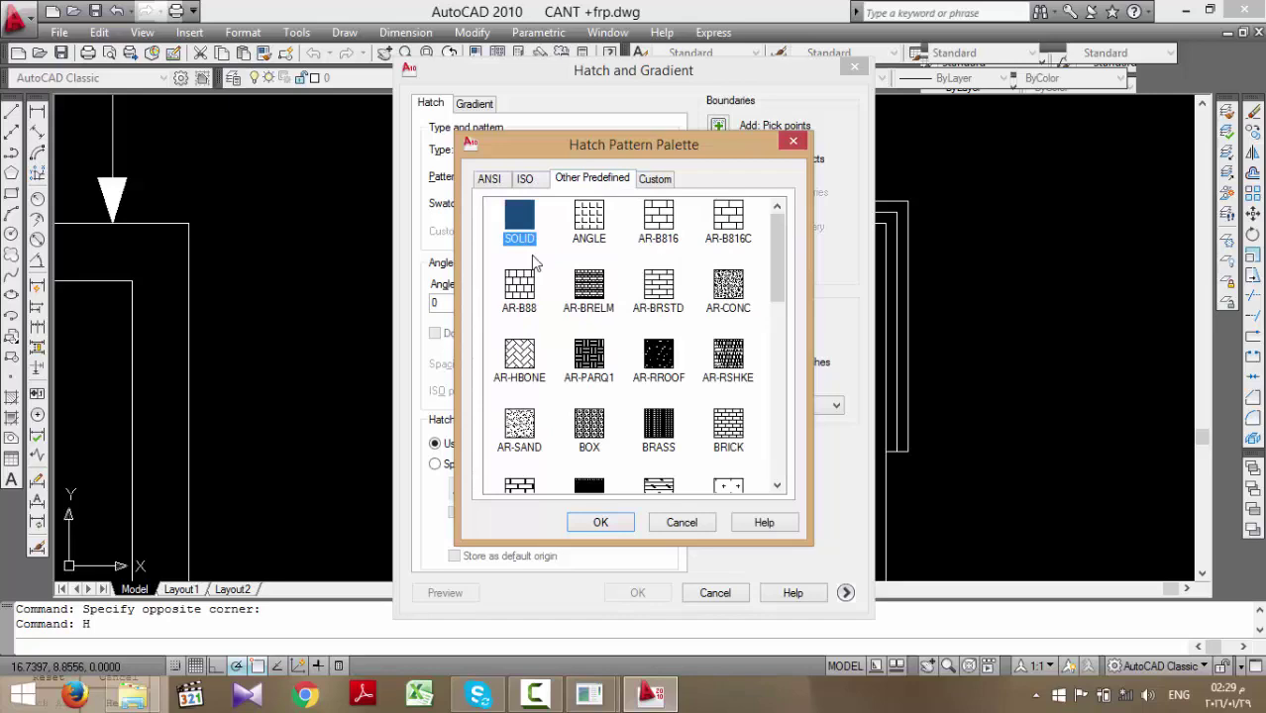
click(589, 519)
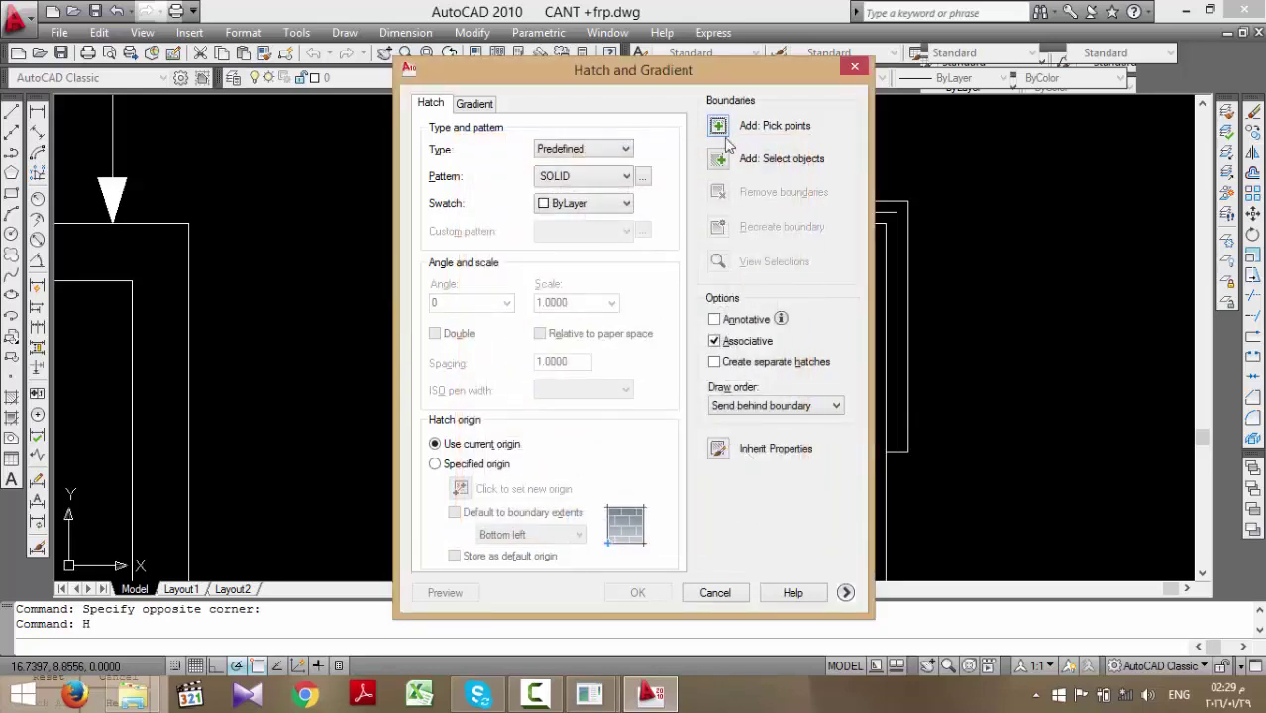
click(718, 126)
scroll(898, 297, up, 2)
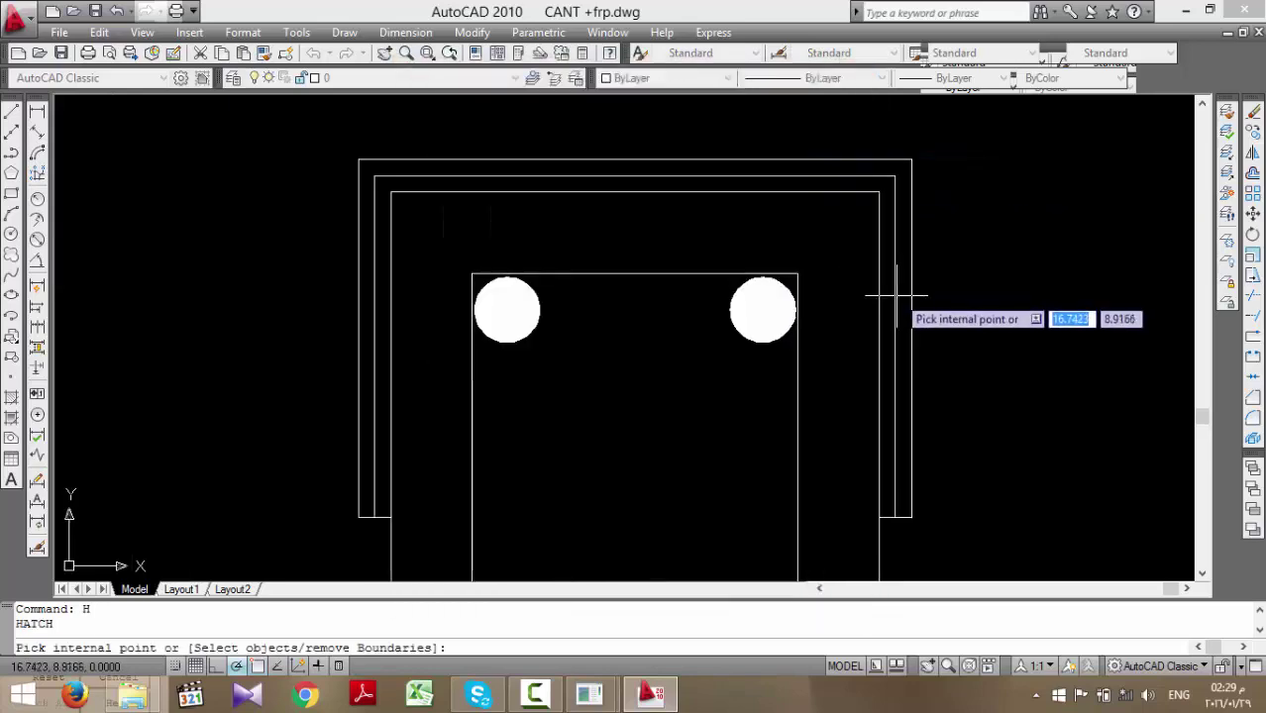
click(897, 295)
key(Return)
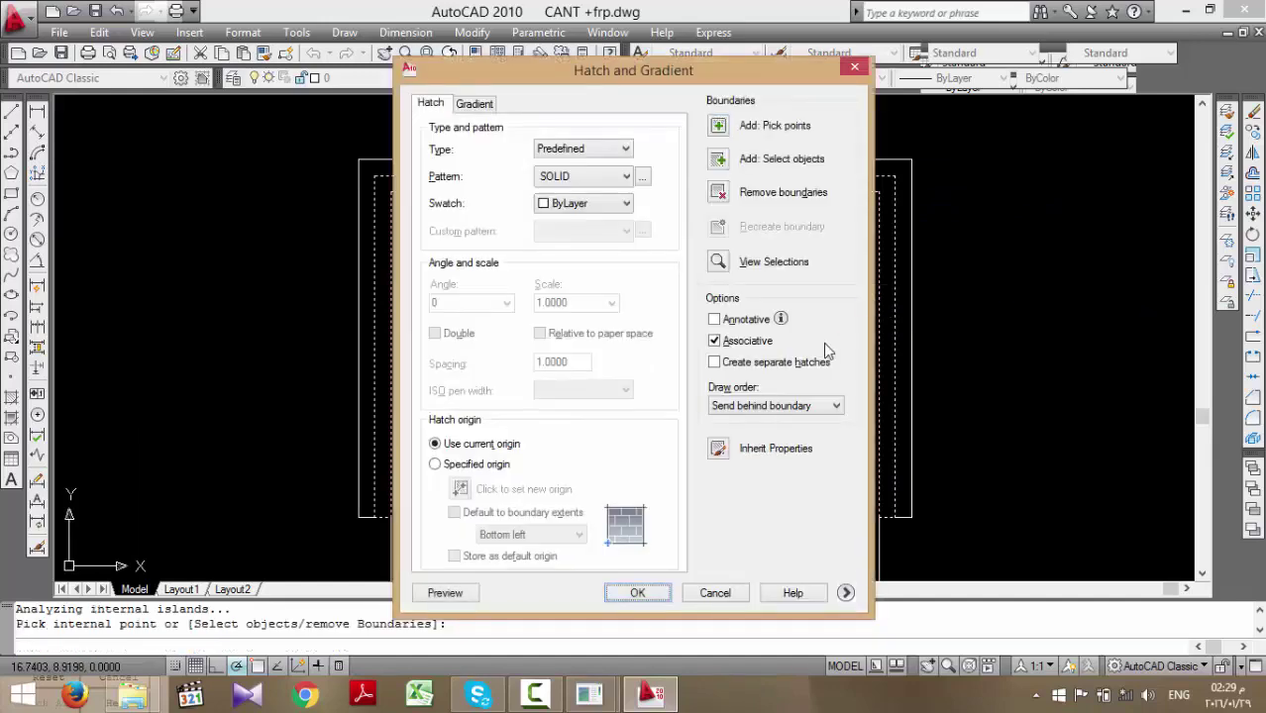
click(636, 592)
scroll(997, 396, down, 2)
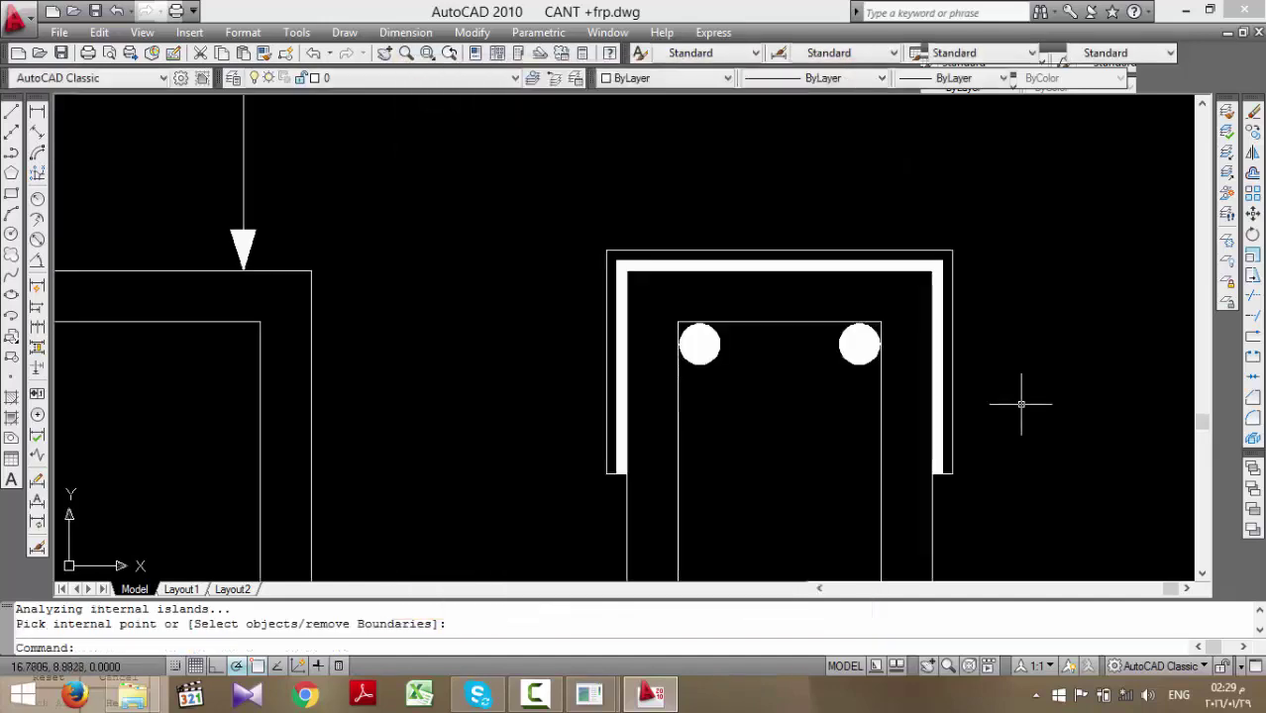
- Hatch the outer layer of the U-shaped wrap on the cross-section with the SACNCR pattern
scroll(951, 362, up, 3)
key(Return)
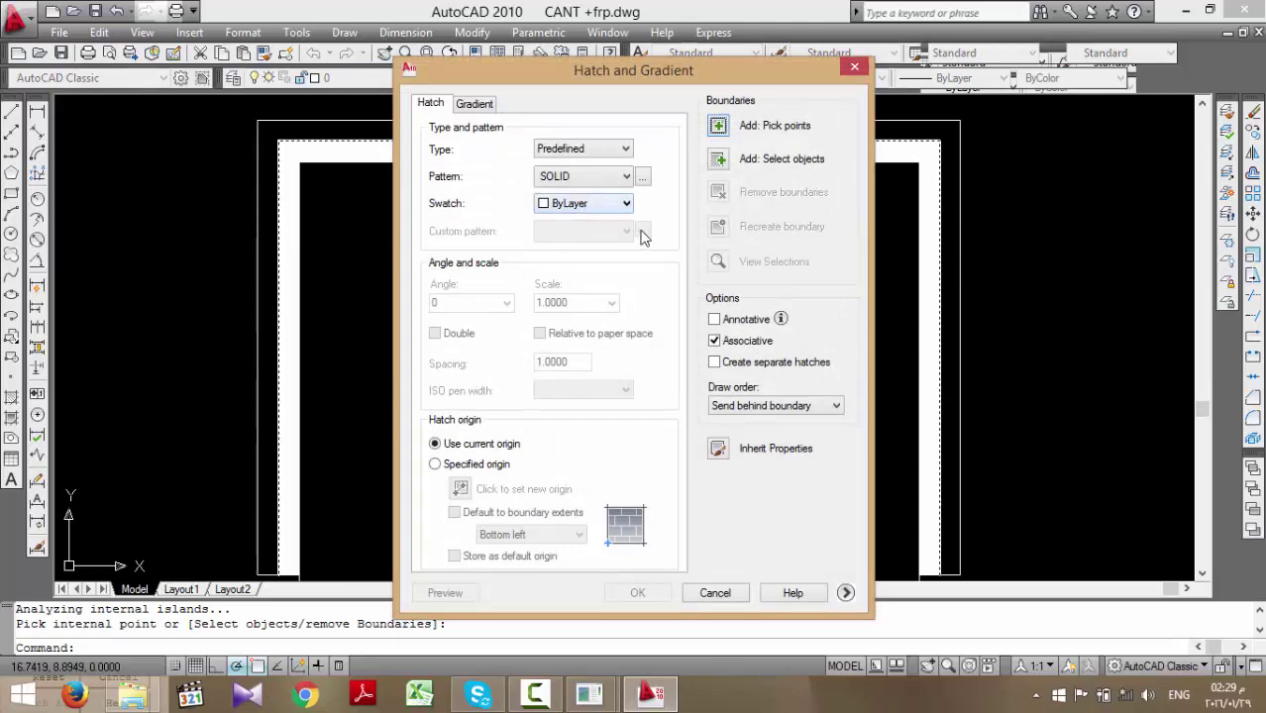
click(626, 204)
click(569, 218)
click(718, 126)
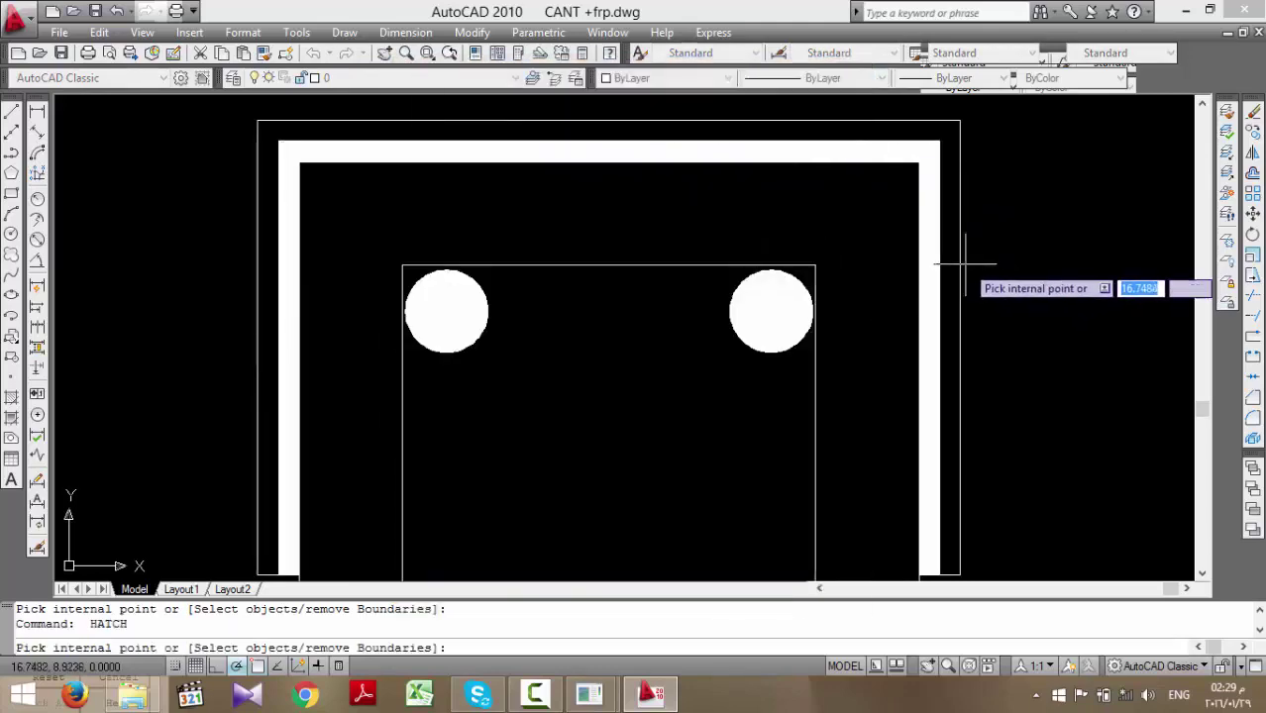
click(954, 260)
key(Return)
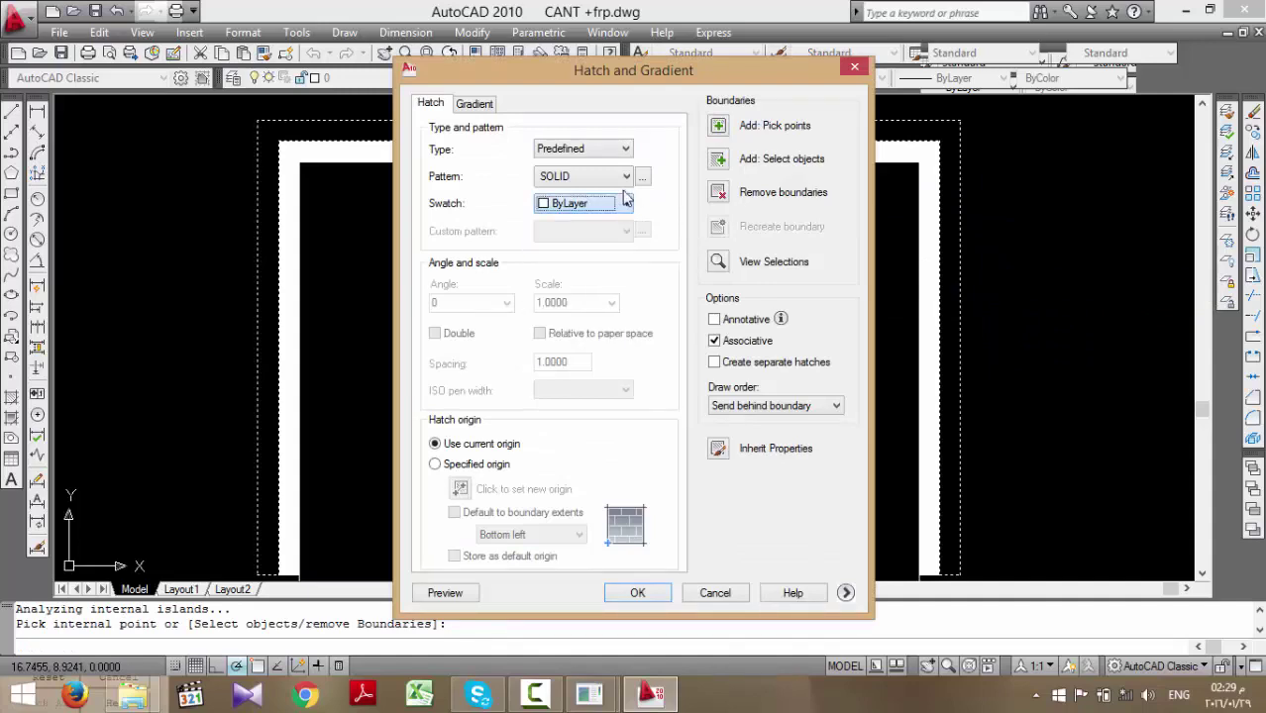
click(643, 177)
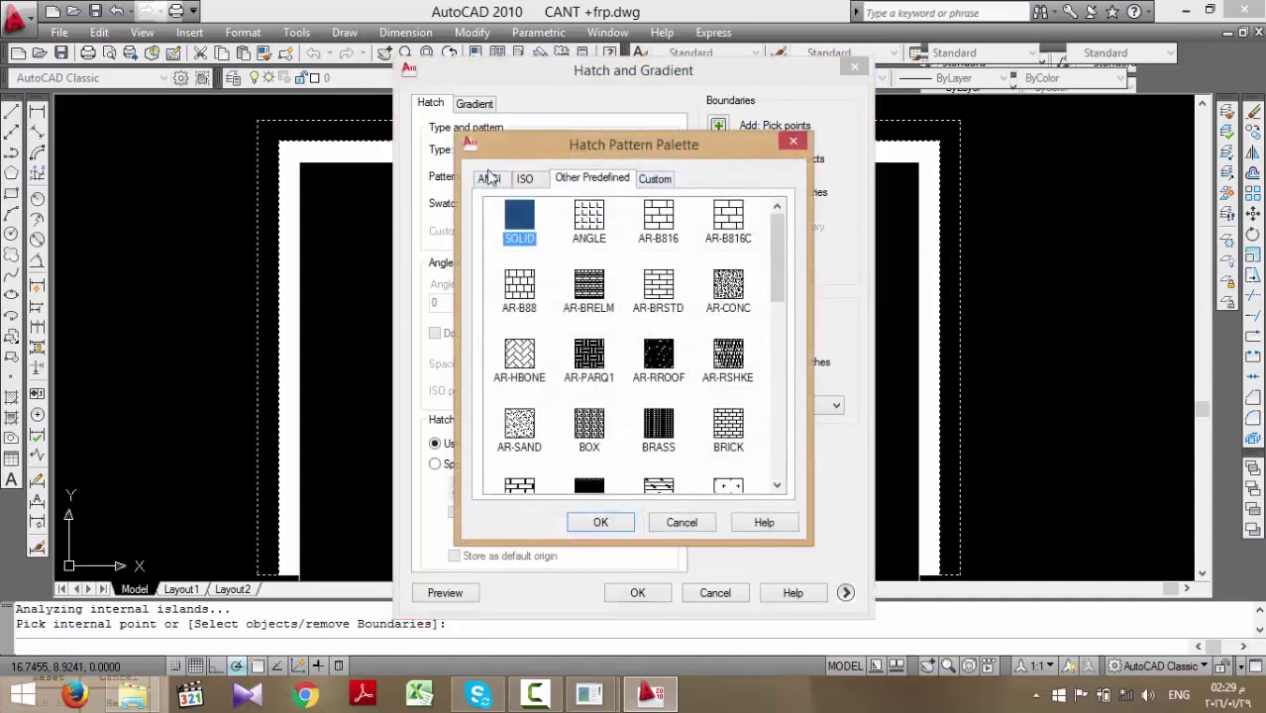
scroll(684, 332, down, 8)
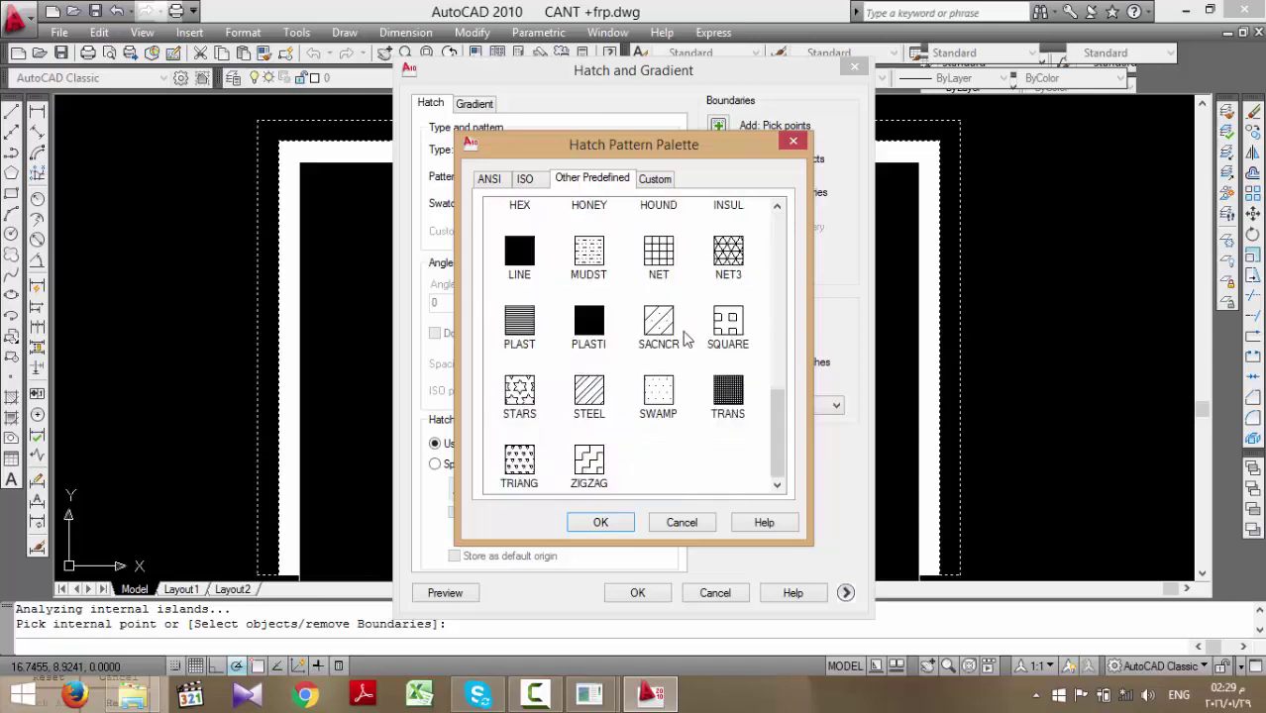
click(658, 327)
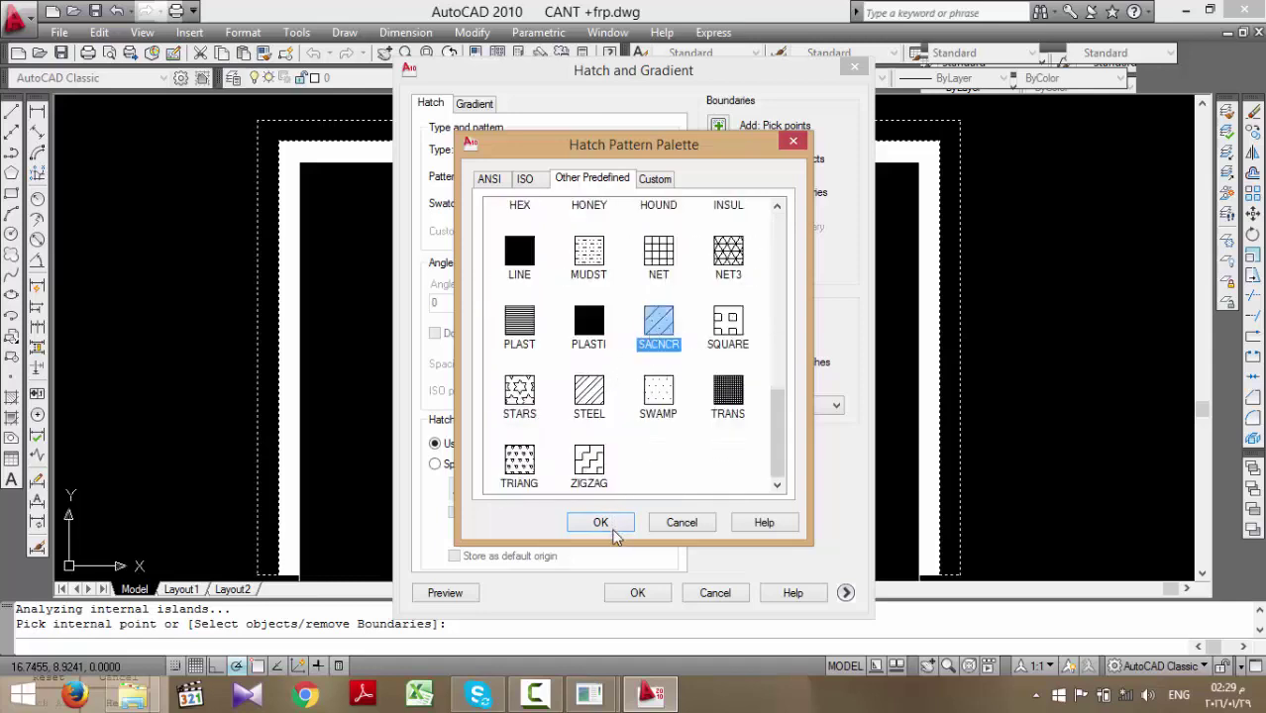
click(601, 522)
click(632, 593)
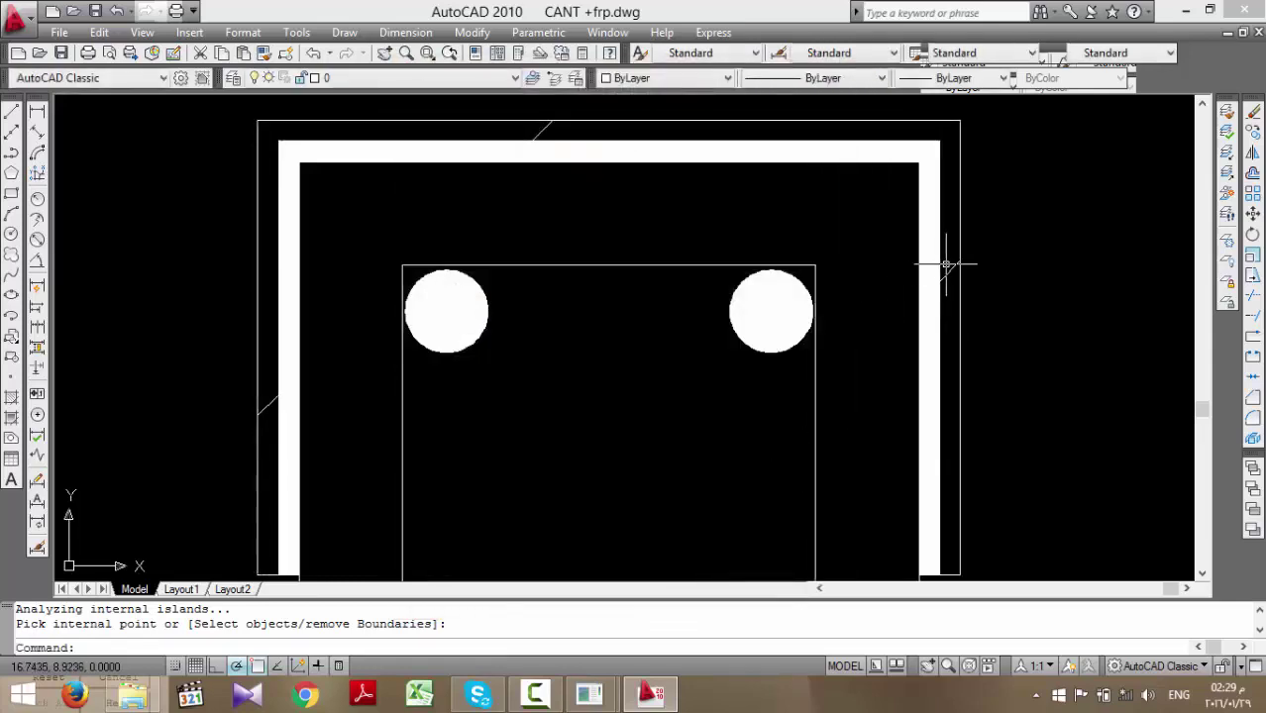
- Set the scale of the outer layer's SACNCR hatch to 0.05
double_click(687, 365)
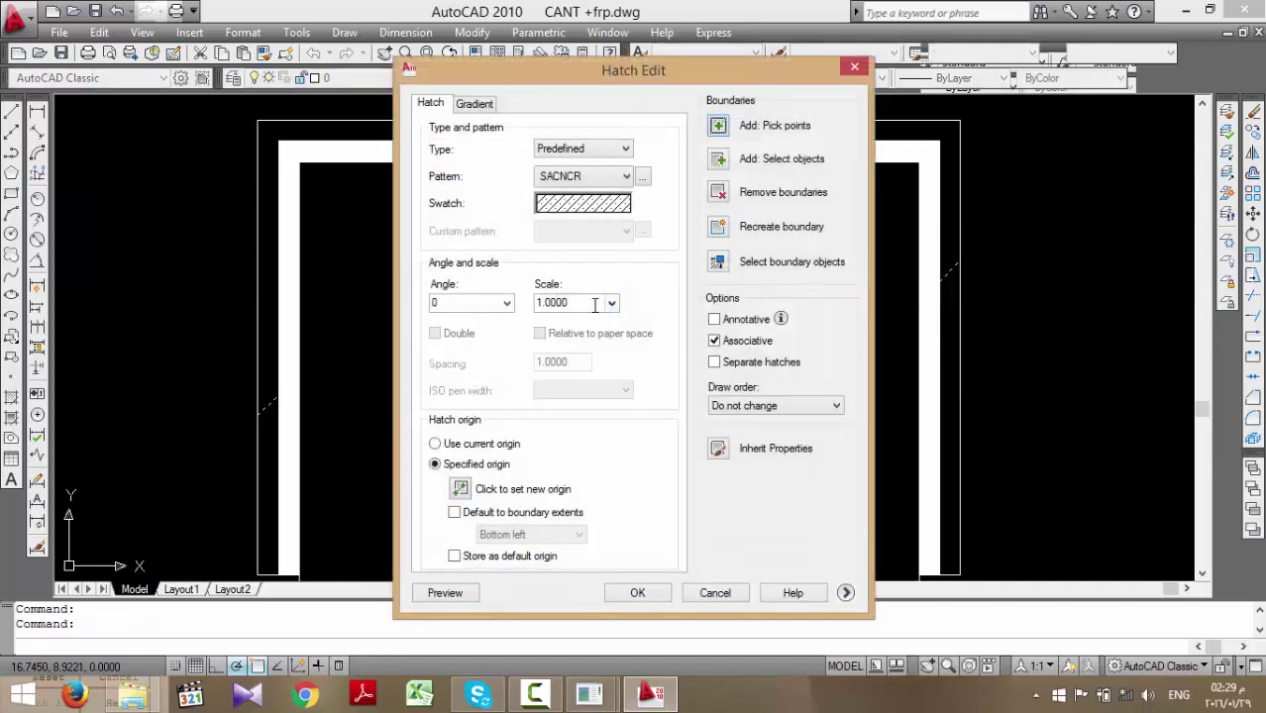
double_click(595, 305)
text(05)
key(Return)
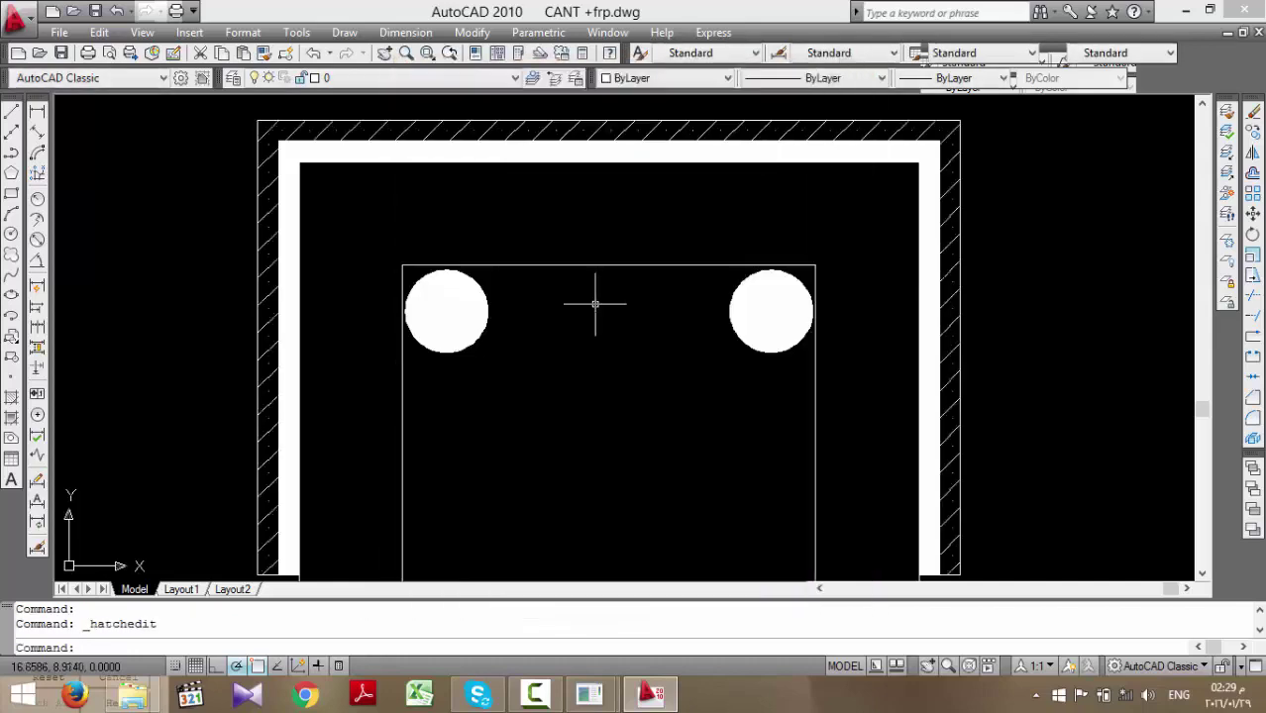
key(Escape)
- Explode the inner stirrup rectangle of the cross-section into separate lines
scroll(634, 311, down, 4)
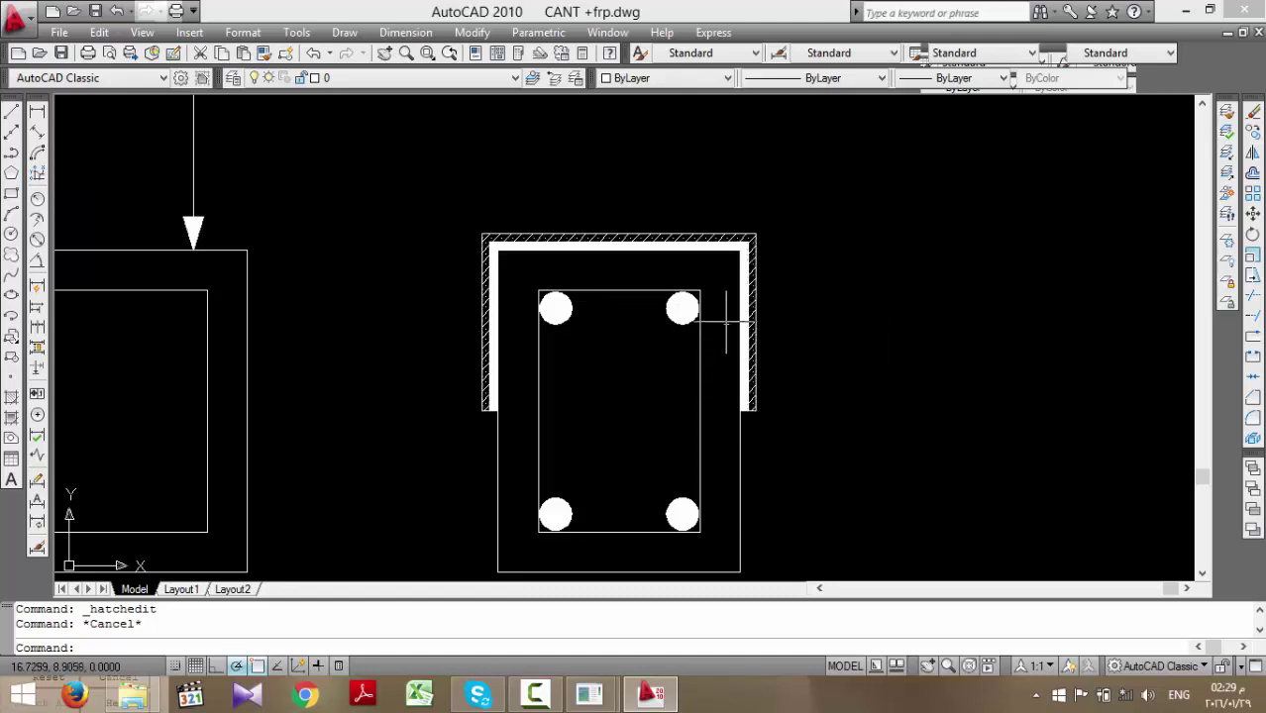
scroll(726, 322, down, 3)
scroll(694, 327, up, 2)
click(725, 312)
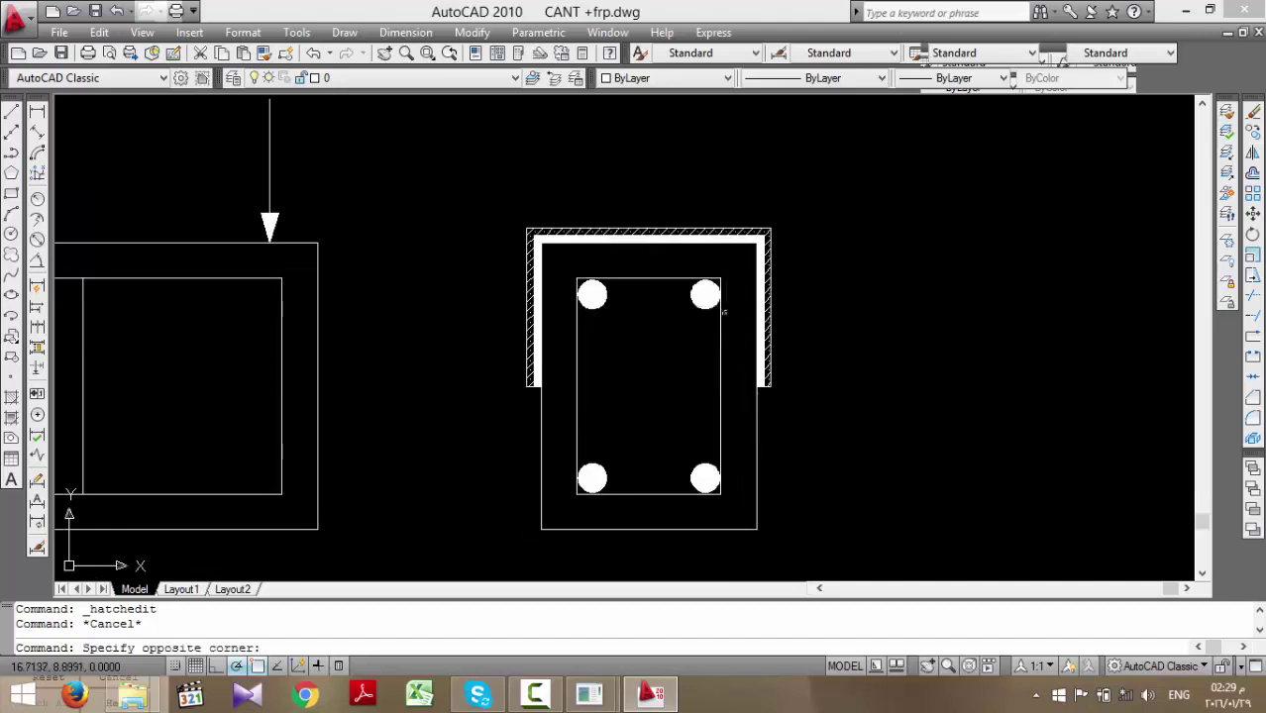
click(692, 351)
text(x)
key(Return)
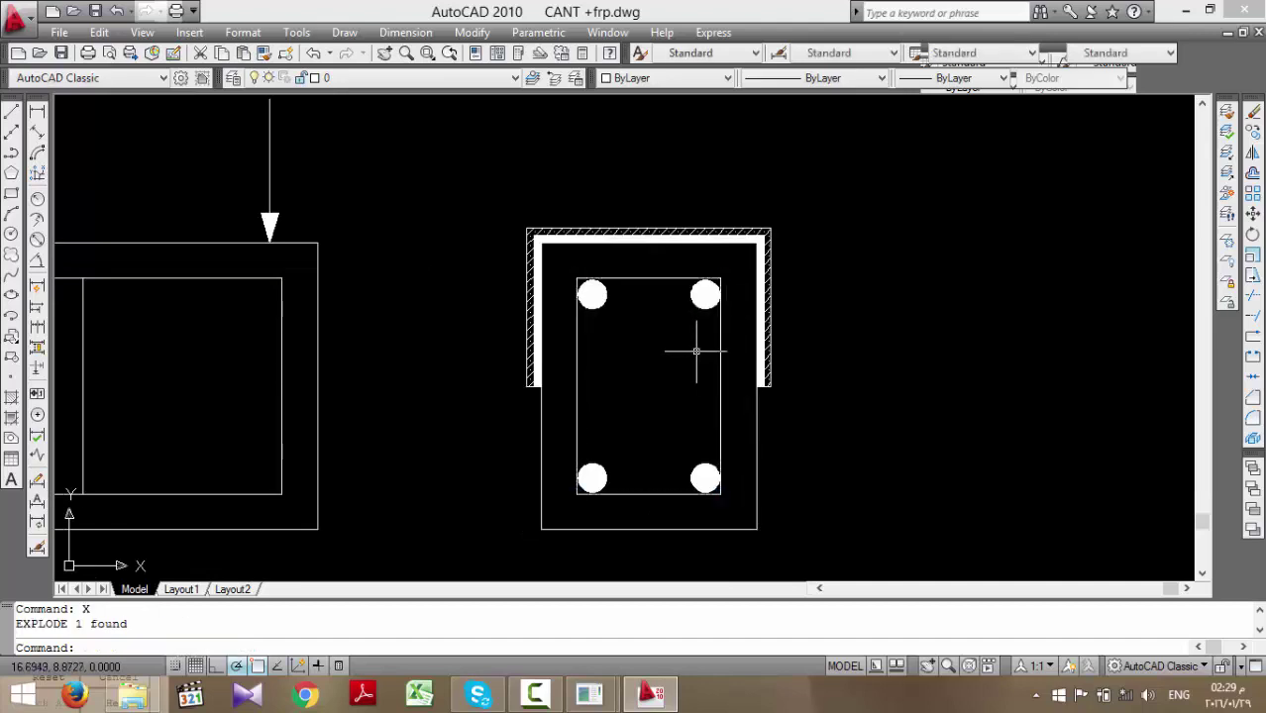
- Extend all four stirrup lines at both ends to the outline of the beam cross-section
key(Escape)
text(ex)
key(Return)
key(Return)
click(720, 347)
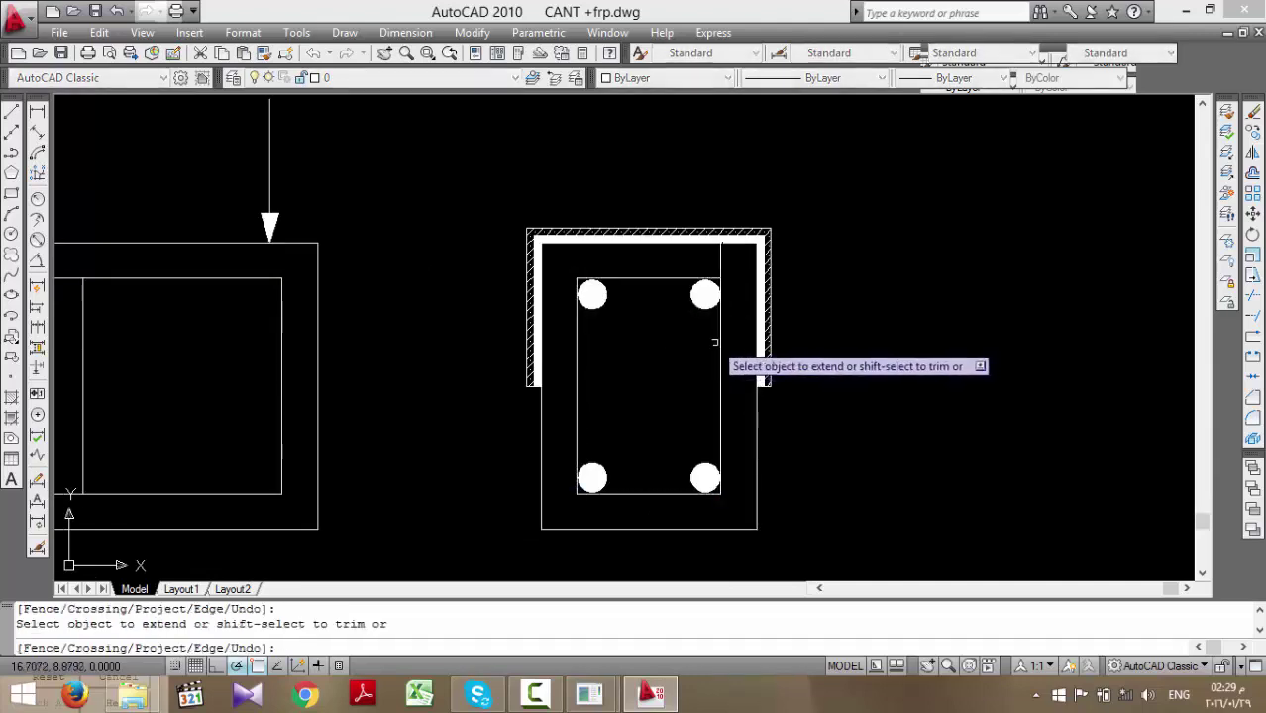
click(576, 308)
click(613, 279)
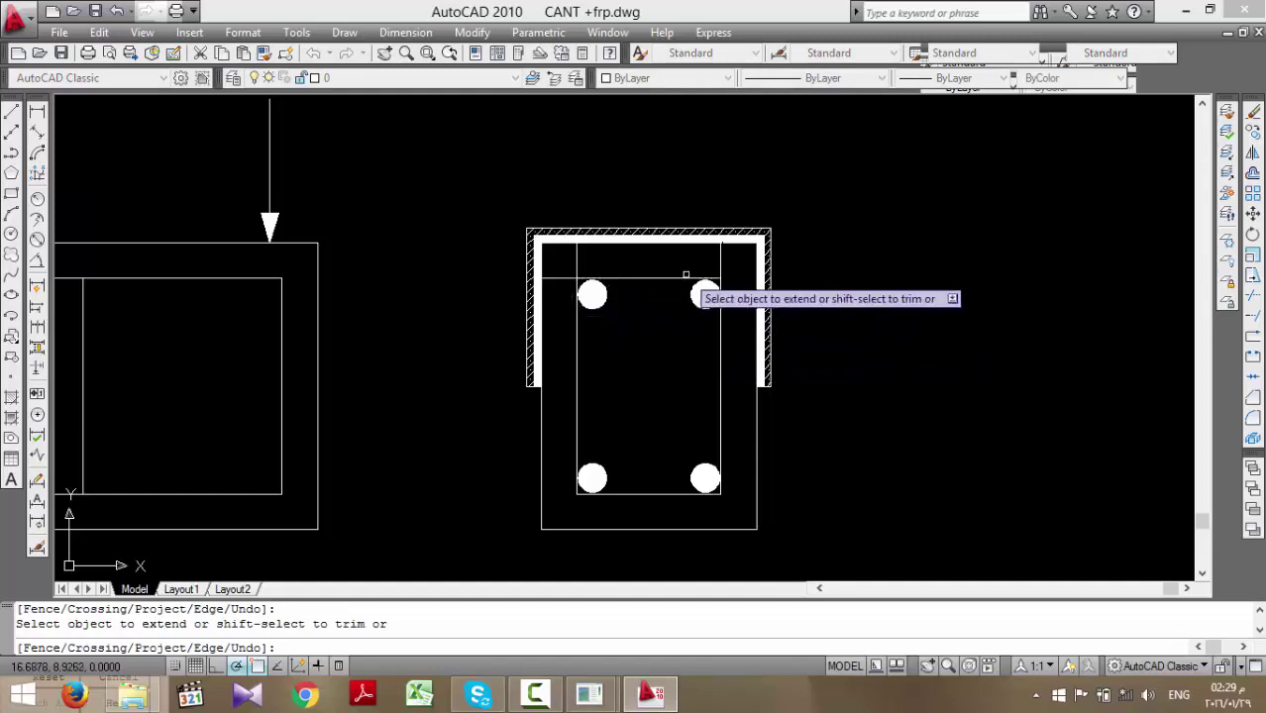
click(697, 278)
click(569, 445)
click(606, 505)
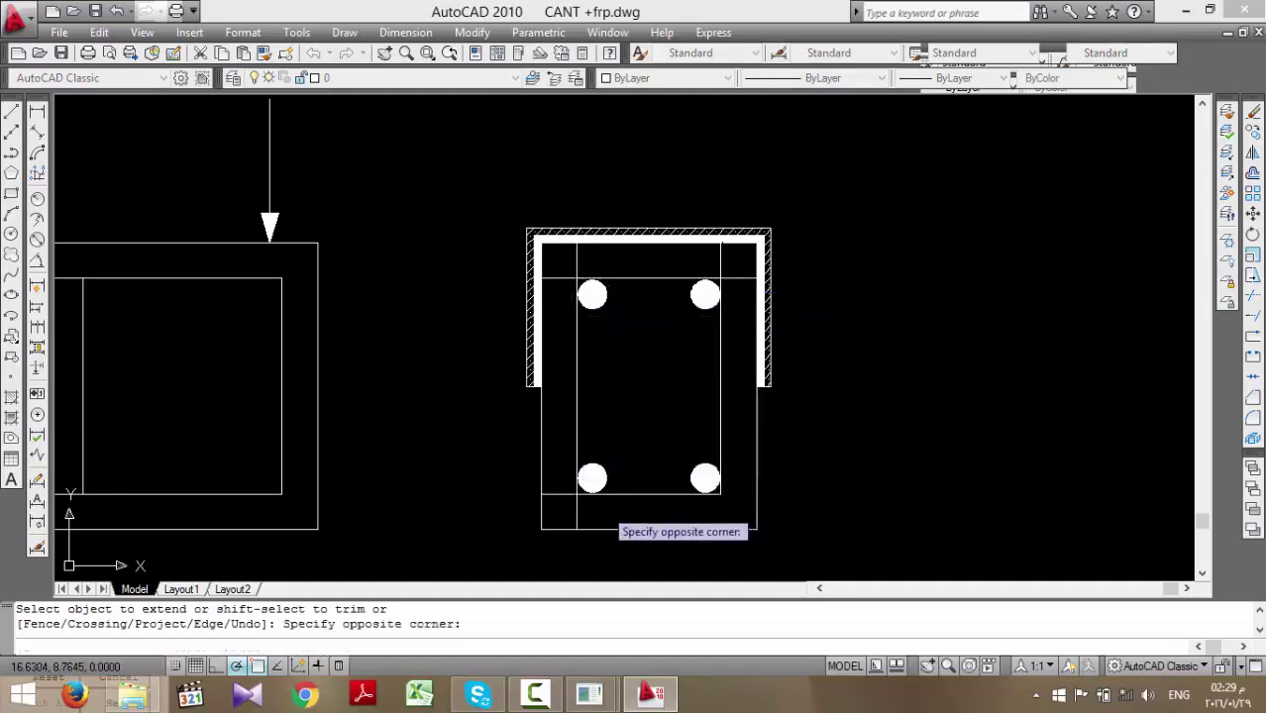
click(703, 481)
click(704, 483)
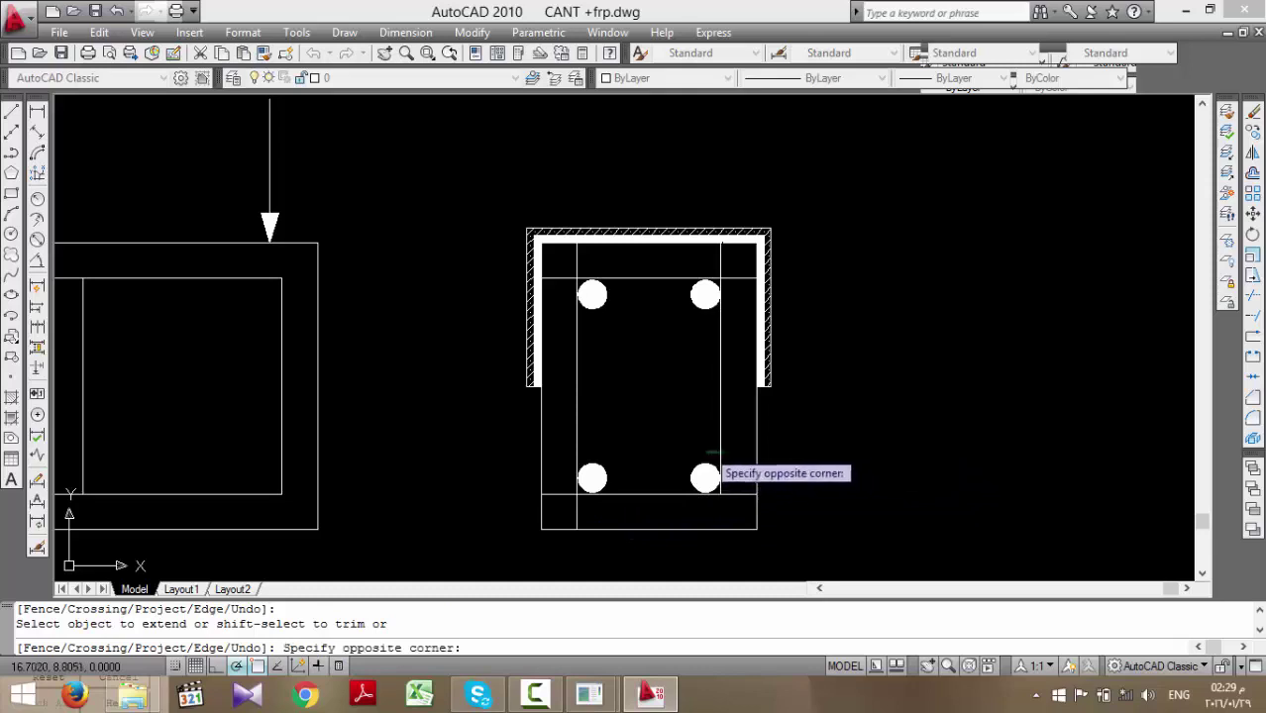
key(Escape)
key(Escape)
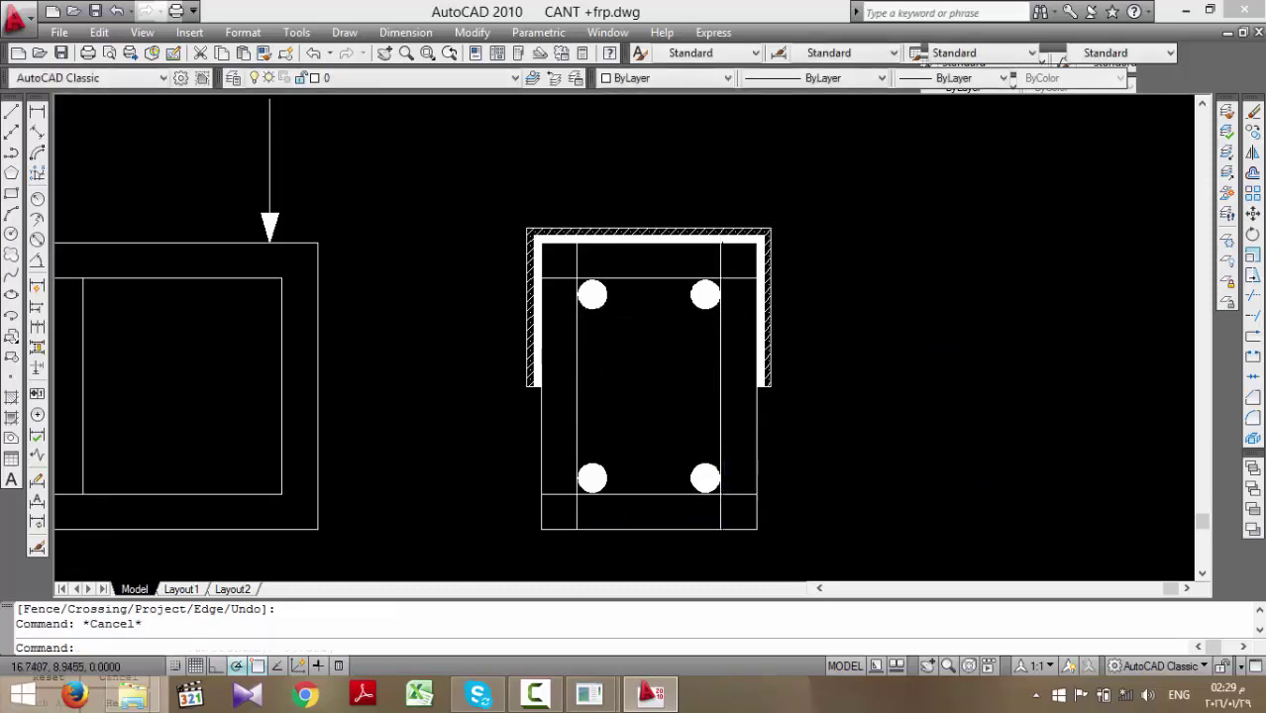
- Delete both hatches from the inner and outer layers of the U-shaped wrap
scroll(769, 248, up, 6)
key(Escape)
click(735, 247)
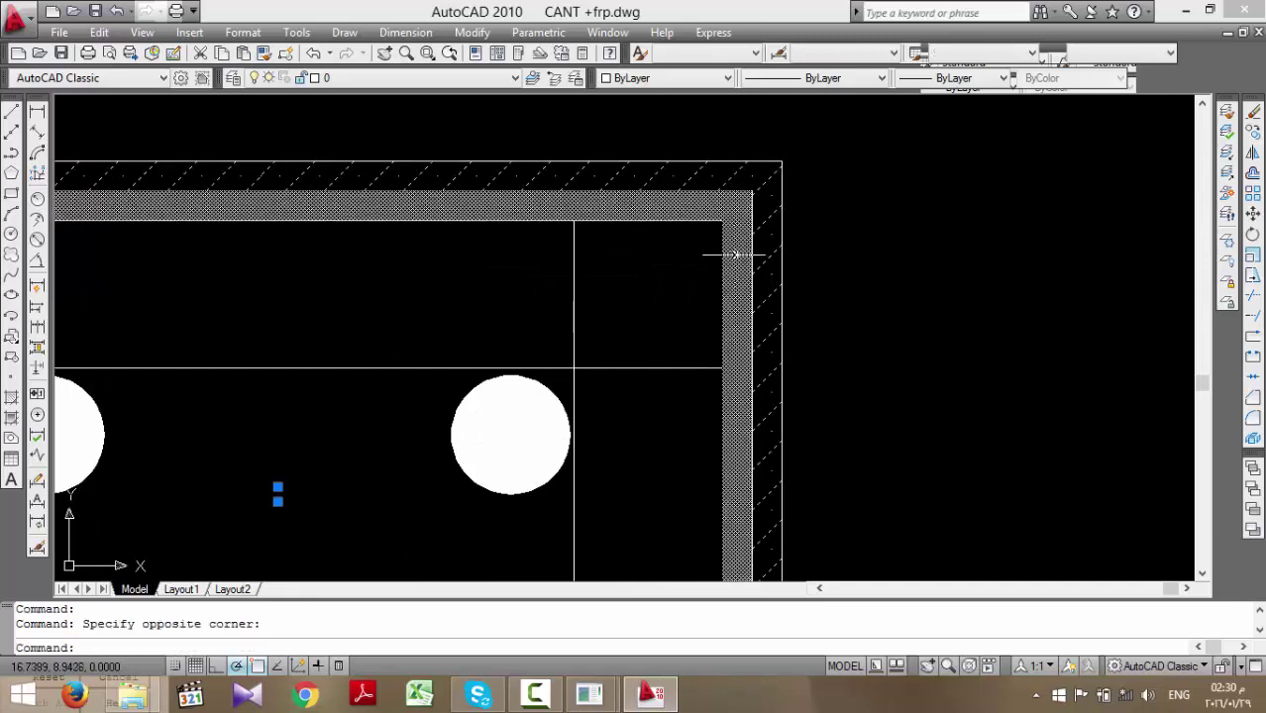
key(Delete)
scroll(758, 198, down, 4)
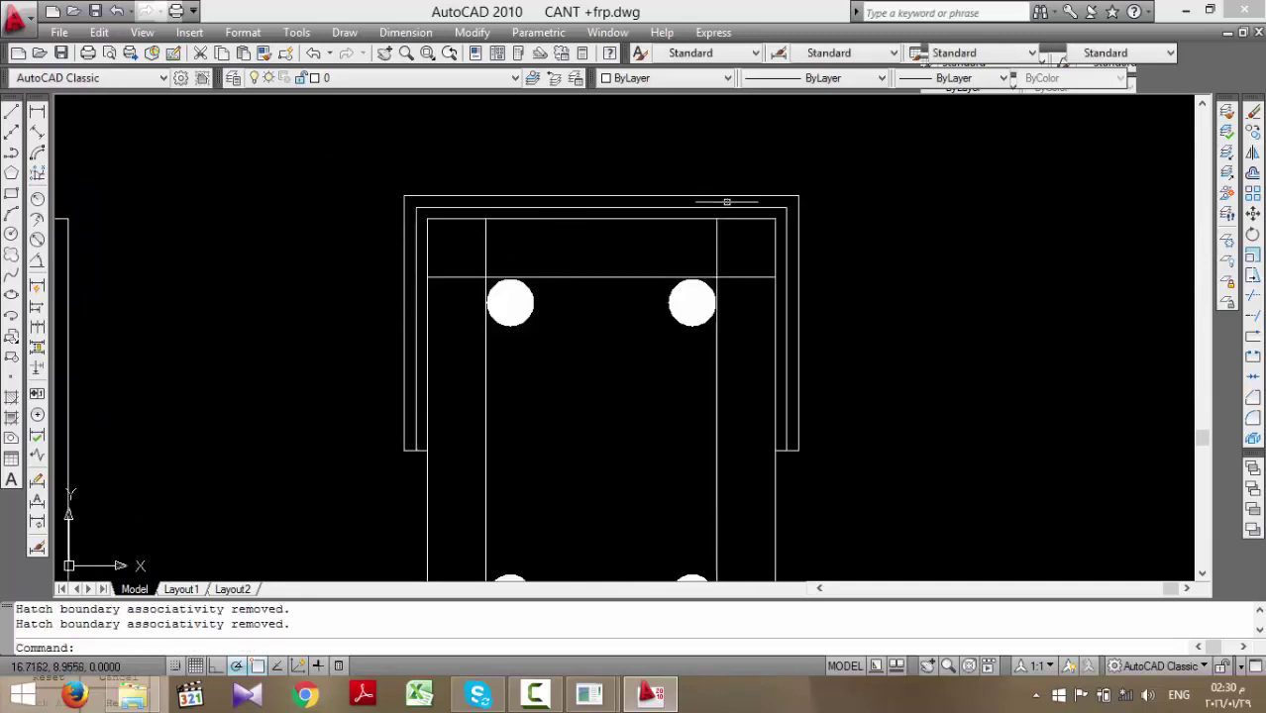
scroll(747, 163, up, 3)
click(834, 187)
click(769, 234)
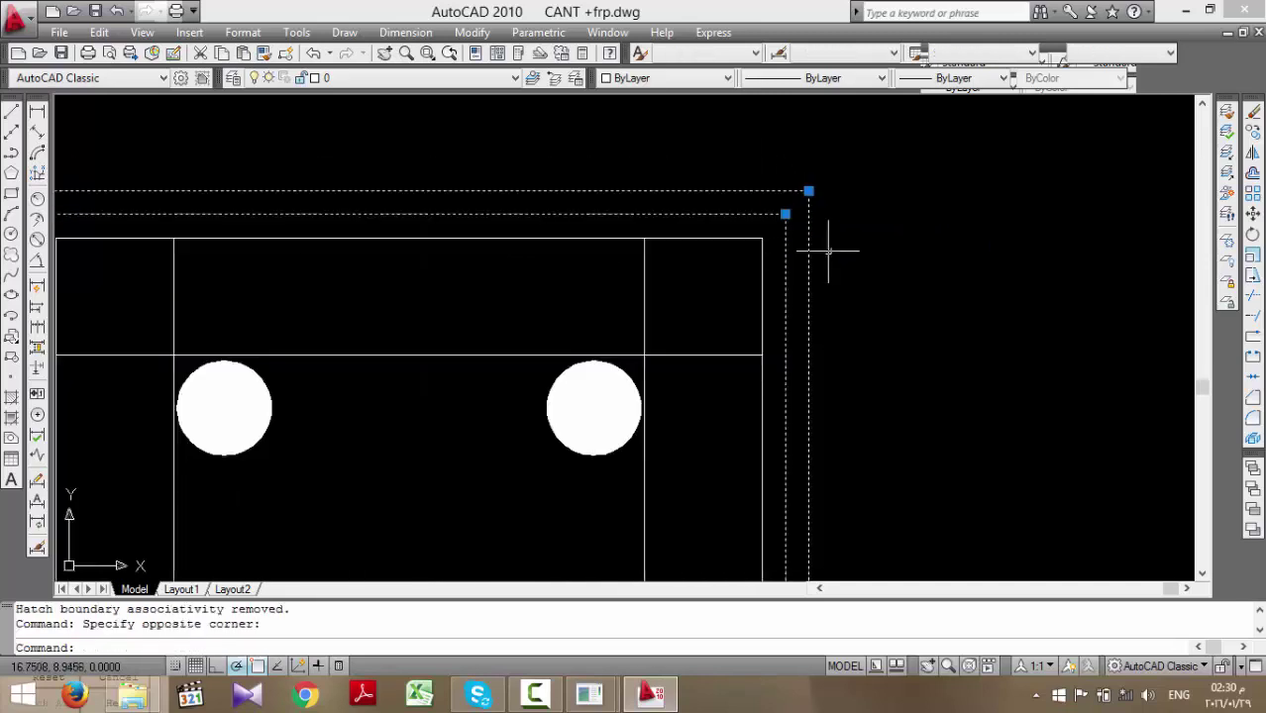
key(Escape)
click(824, 228)
click(800, 253)
key(Escape)
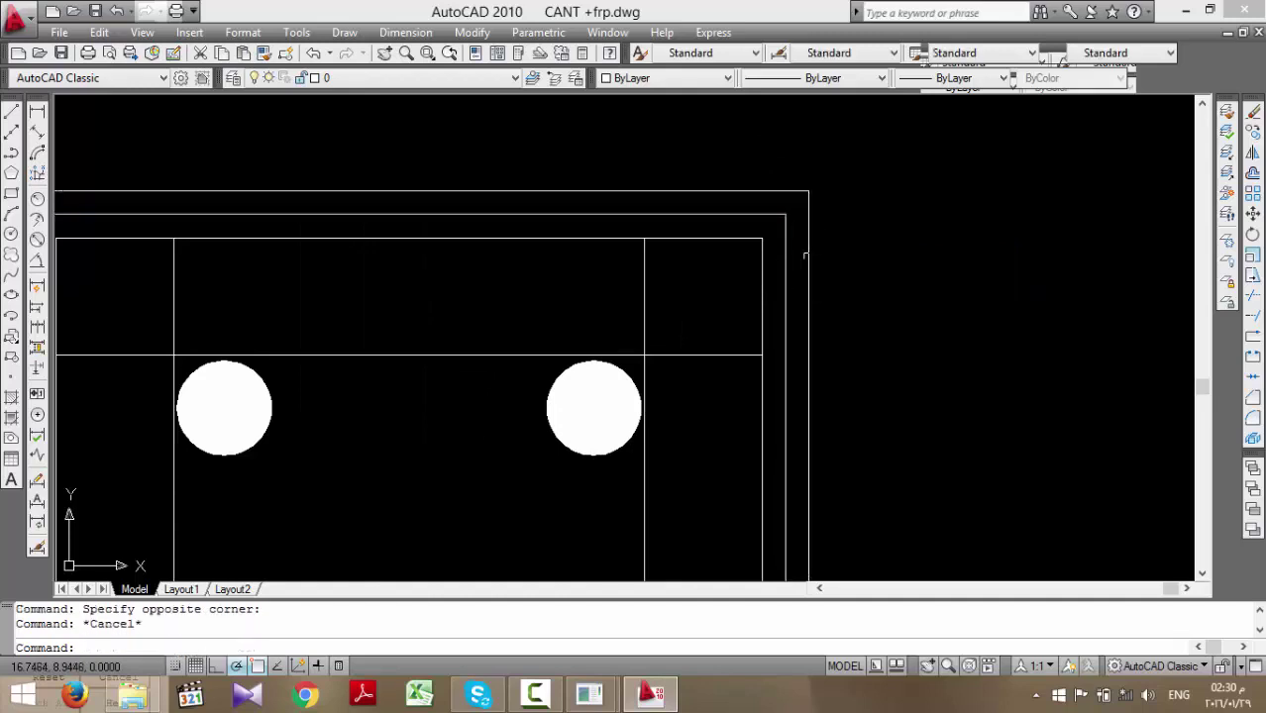
- Explode the inner and outer outlines of the U-shaped FRP wrap into separate lines
click(814, 240)
click(783, 267)
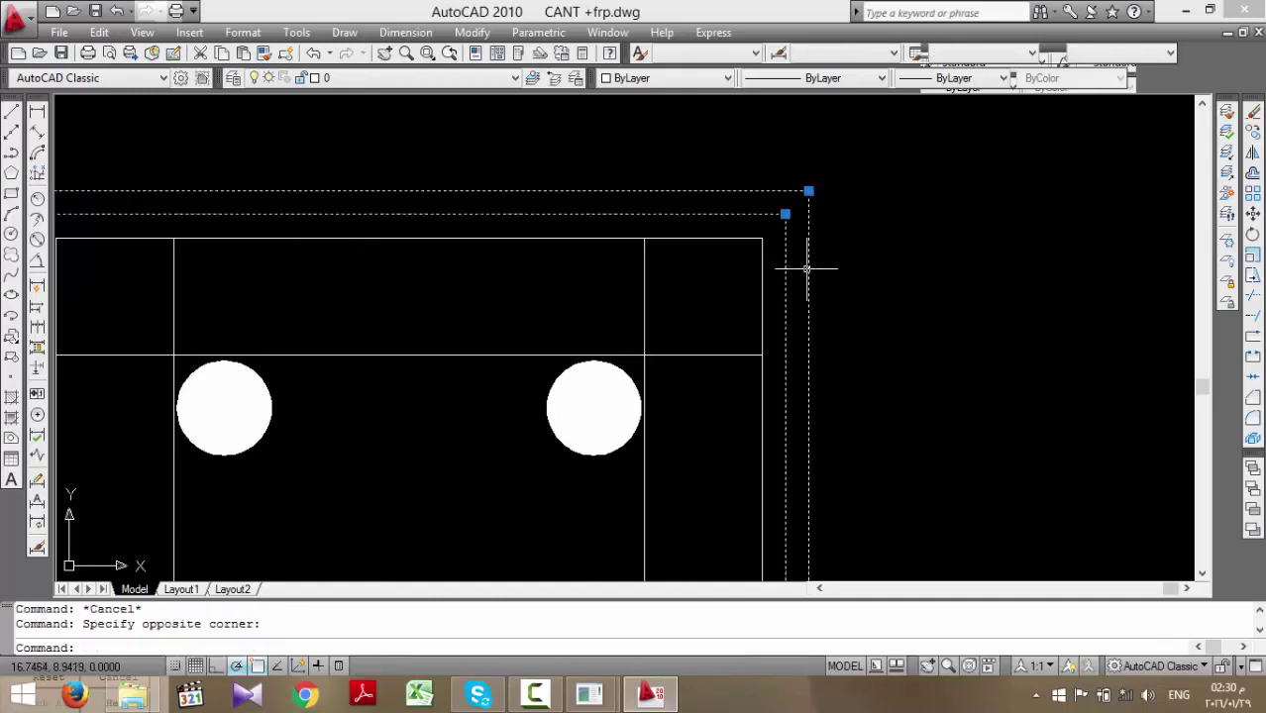
text(x)
key(Return)
click(815, 294)
click(738, 275)
key(Escape)
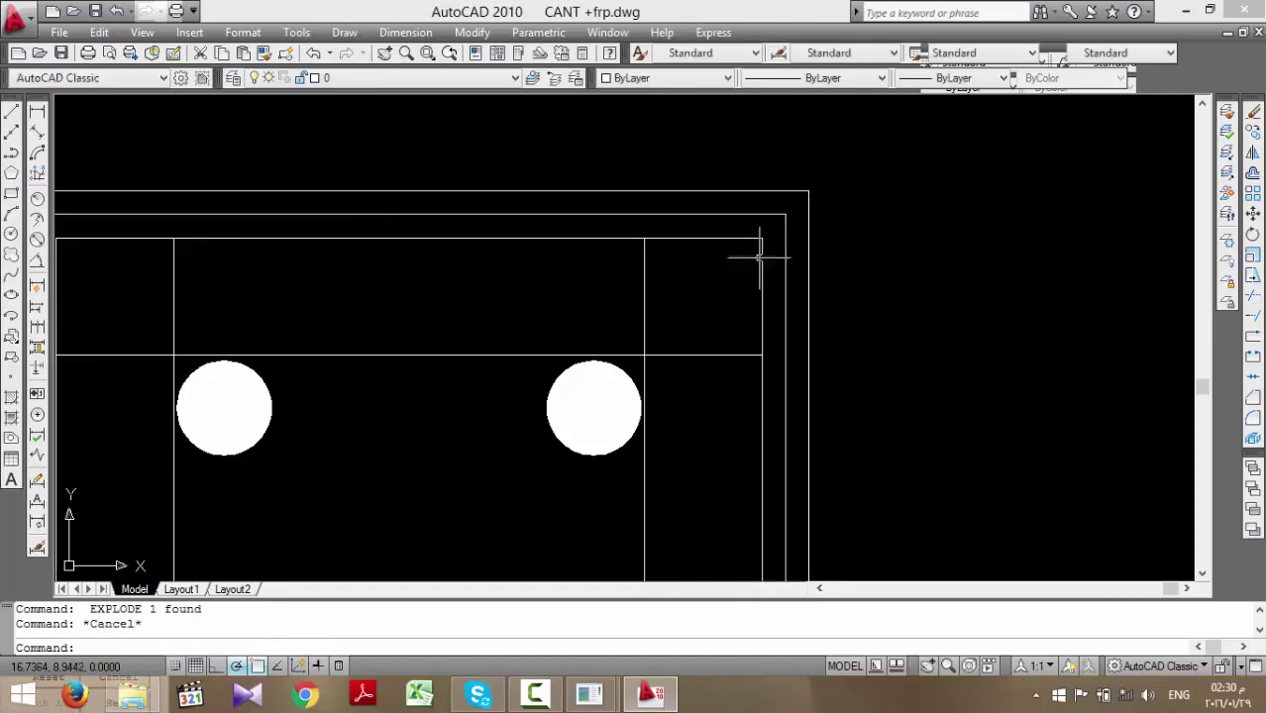
- Extend the wrap's inner layer lines and the beam outline edges to the outermost wrap lines at the upper right corner of the cross-section
middle_drag(759, 258, 892, 282)
text(ex)
key(Return)
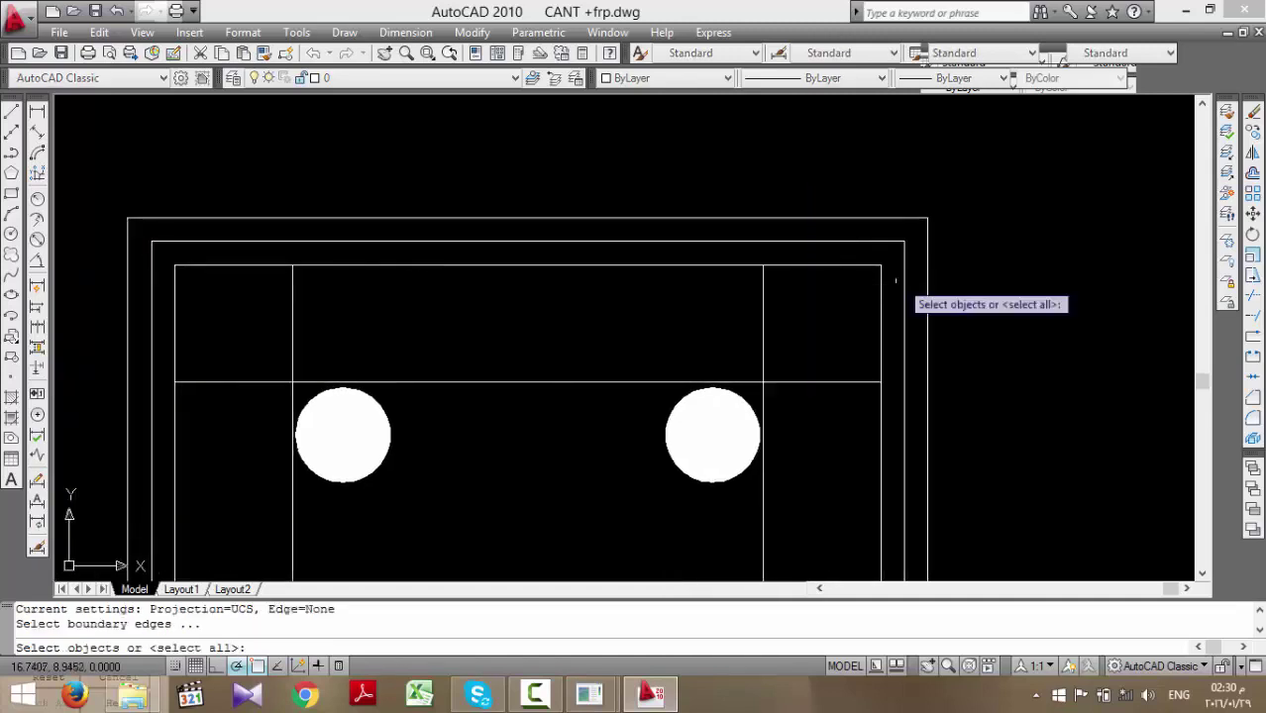
key(Return)
click(903, 256)
click(896, 243)
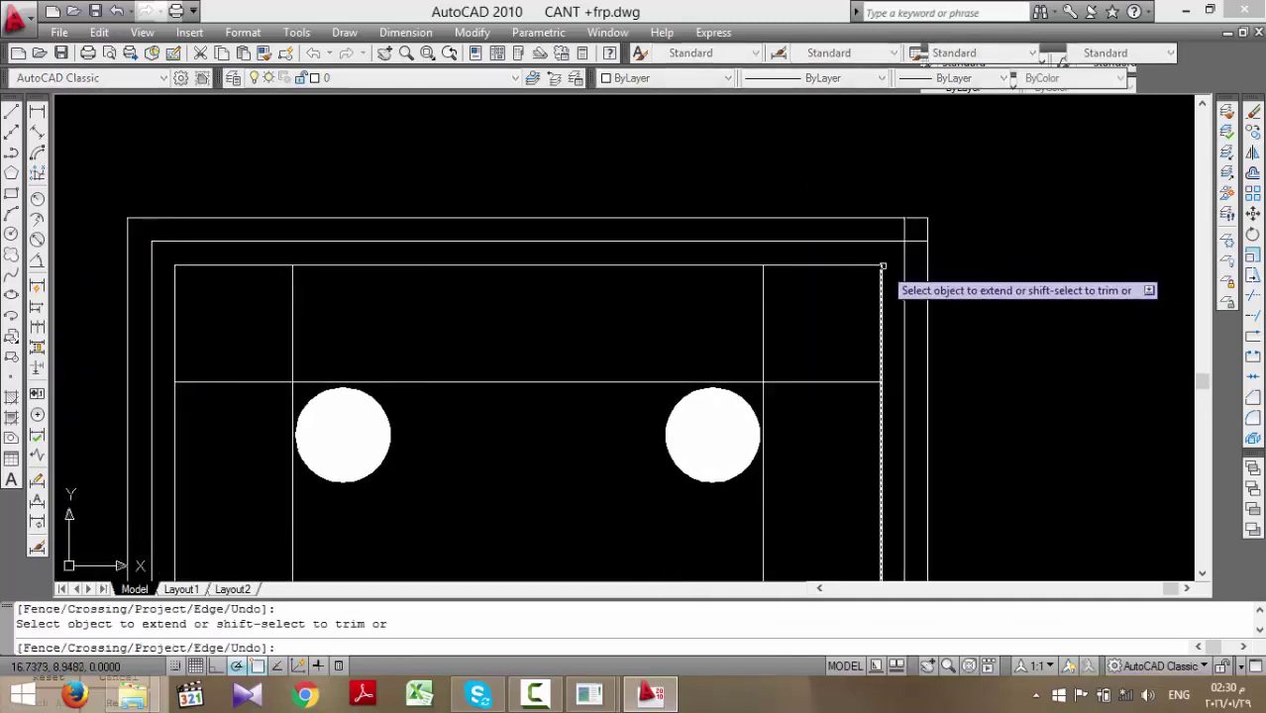
click(884, 269)
click(873, 245)
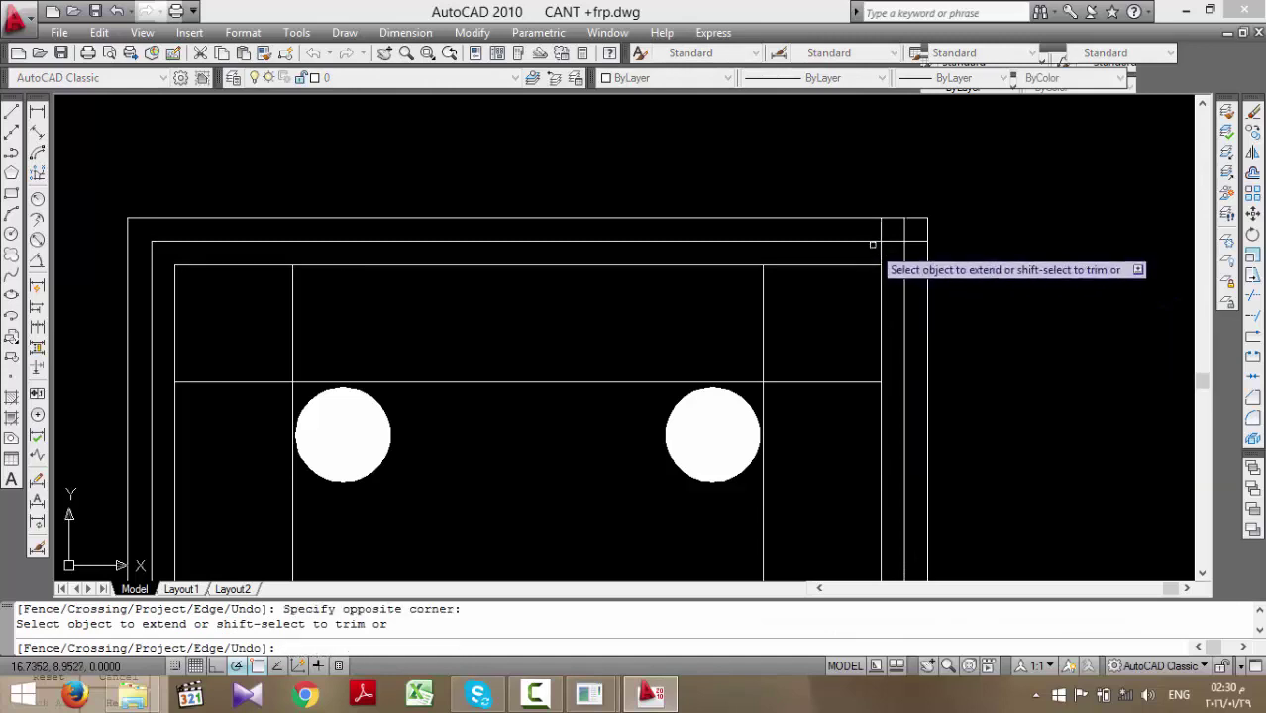
click(877, 259)
click(889, 265)
click(912, 264)
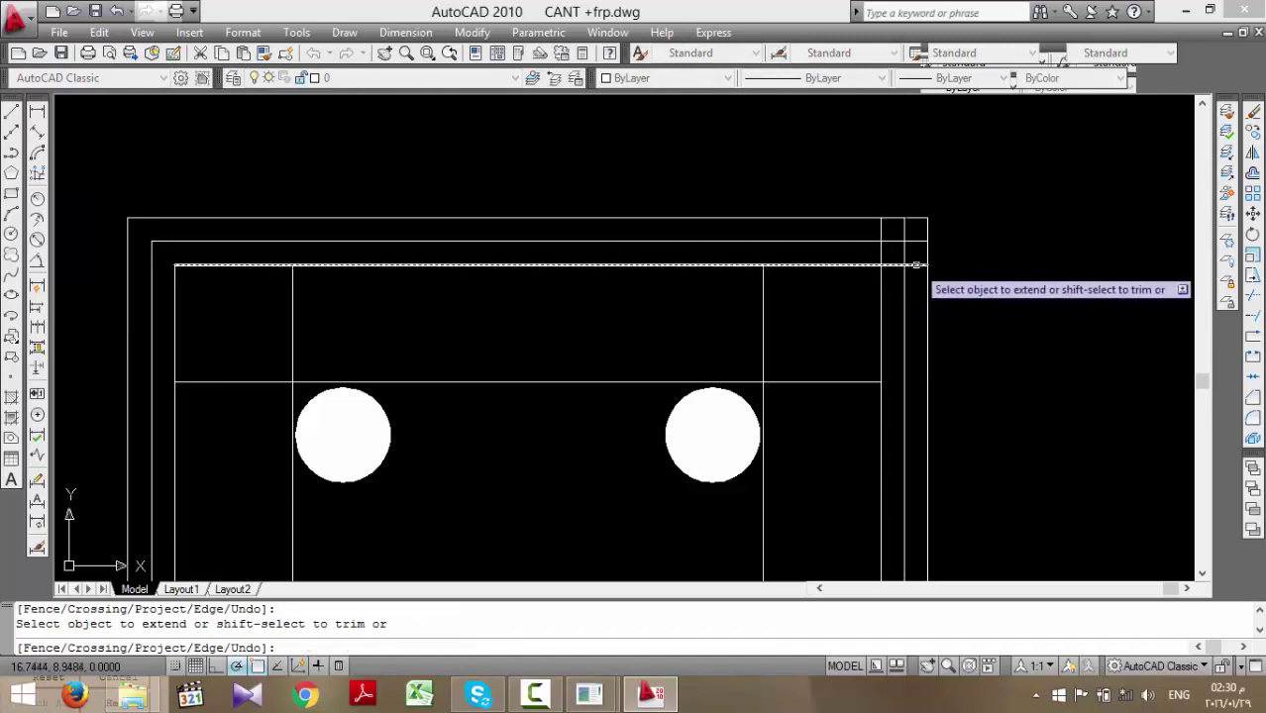
scroll(1015, 262, down, 1)
key(Escape)
- Extend the wrap's inner layer lines and the beam outline edges to the outermost wrap lines at the upper left corner of the cross-section
scroll(991, 255, up, 2)
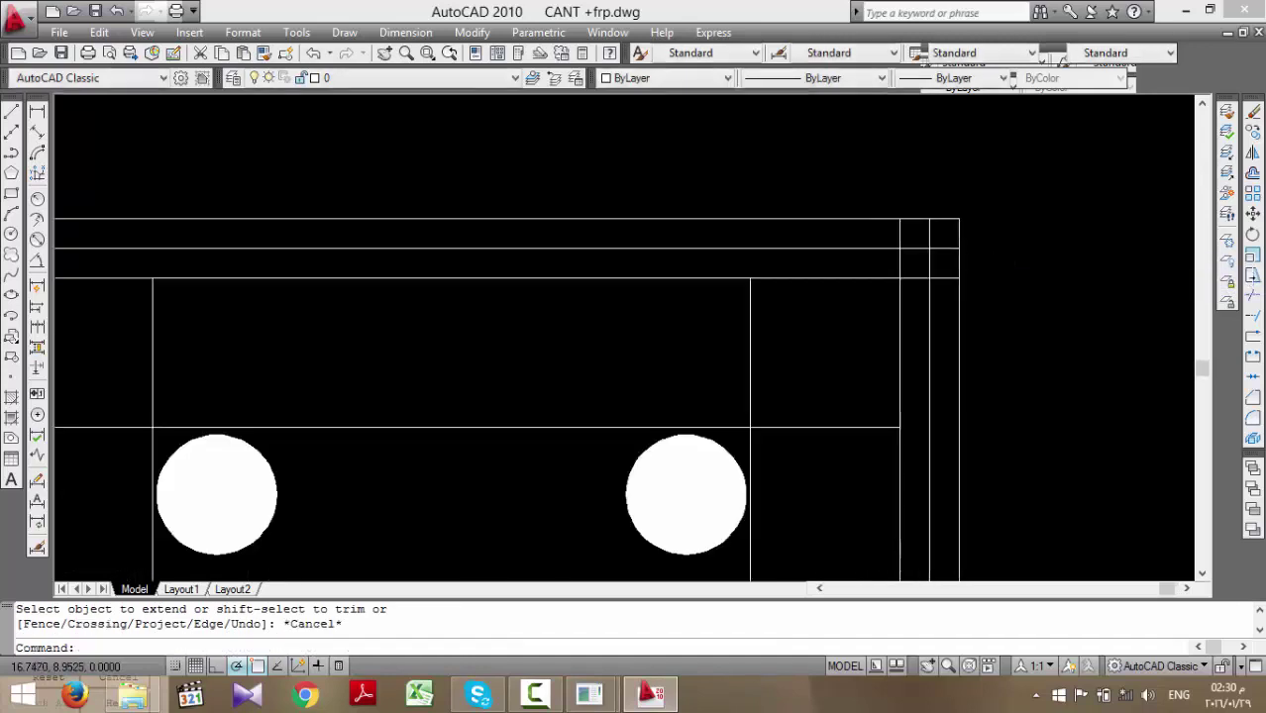
scroll(964, 255, up, 1)
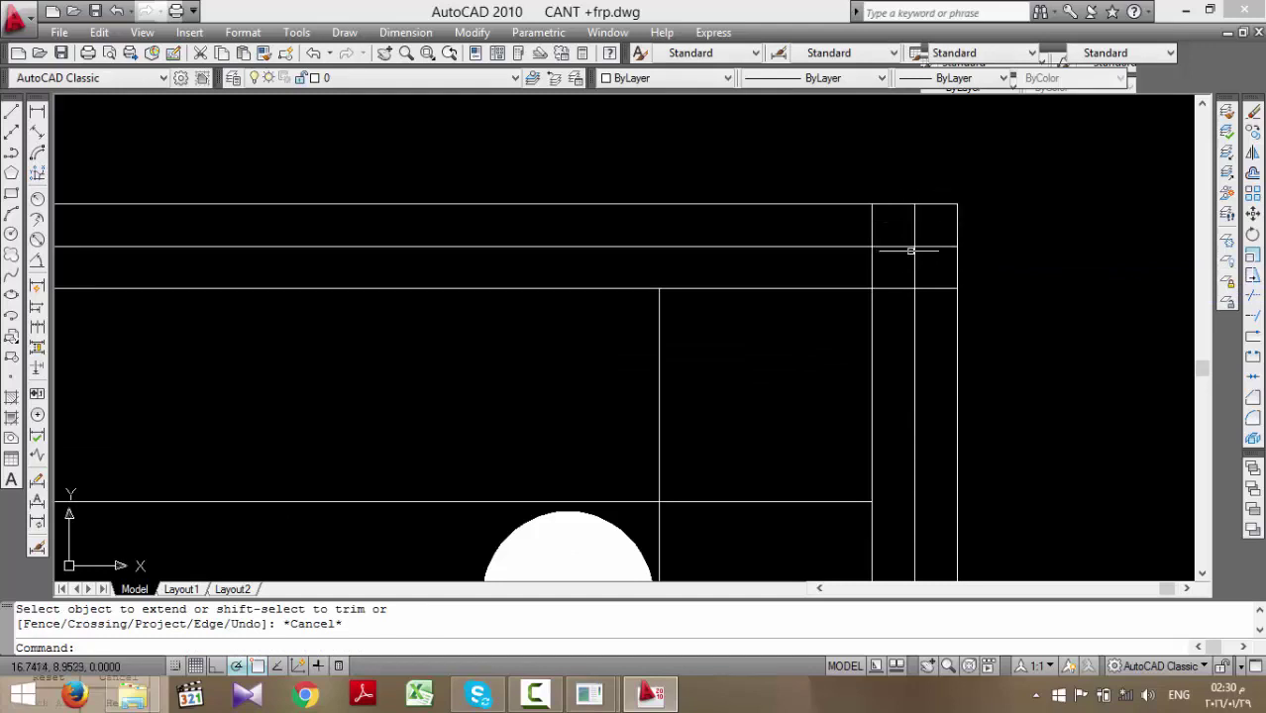
scroll(938, 235, down, 3)
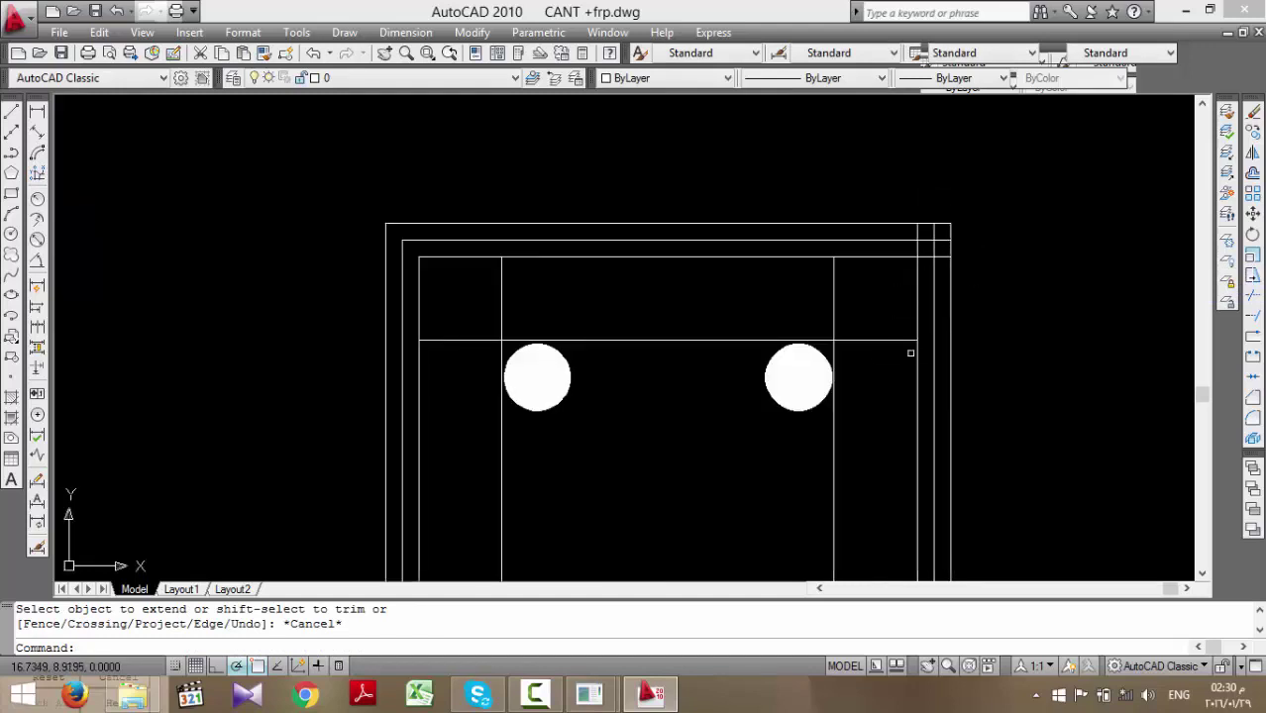
text(E)
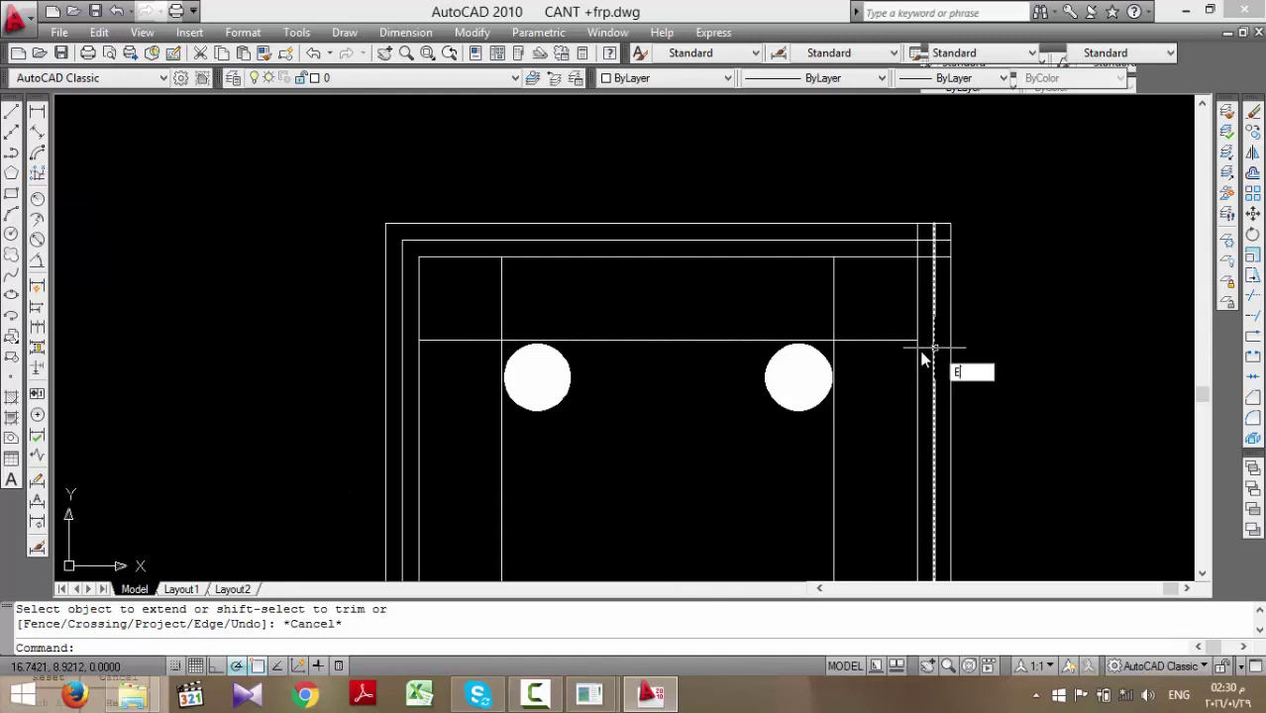
key(Return)
key(Return)
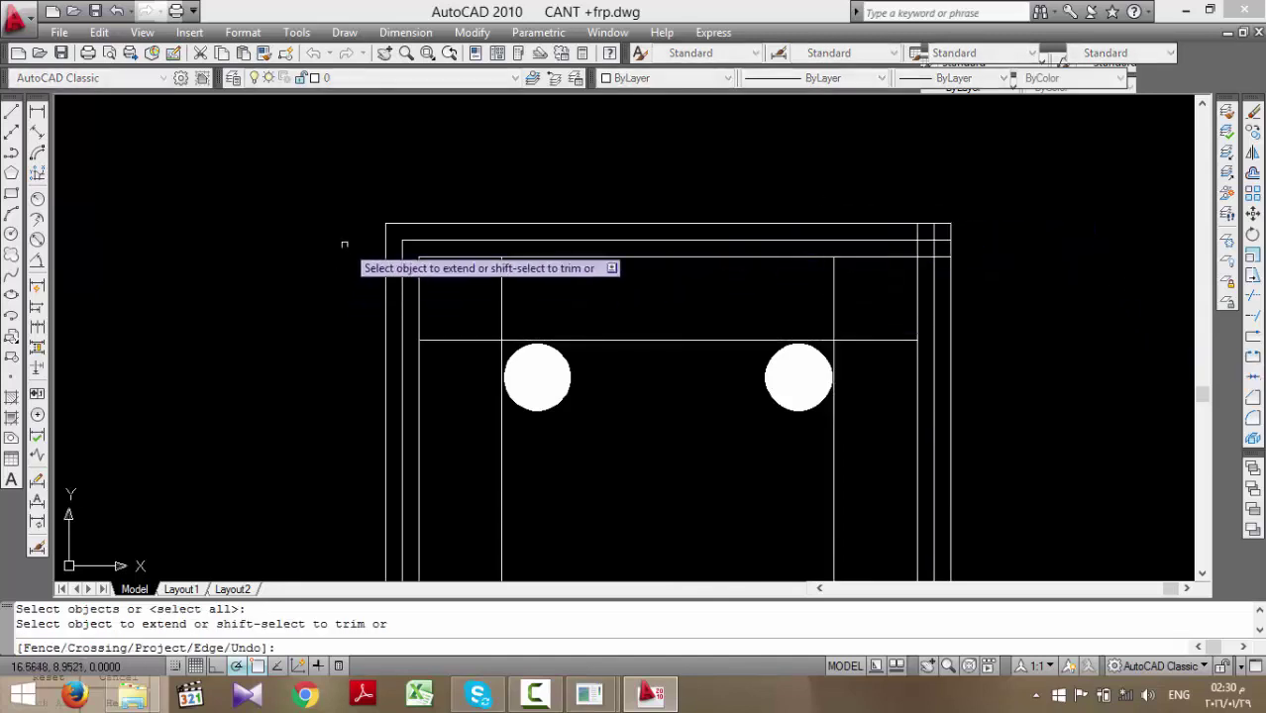
scroll(344, 244, up, 4)
click(461, 212)
click(434, 240)
click(500, 248)
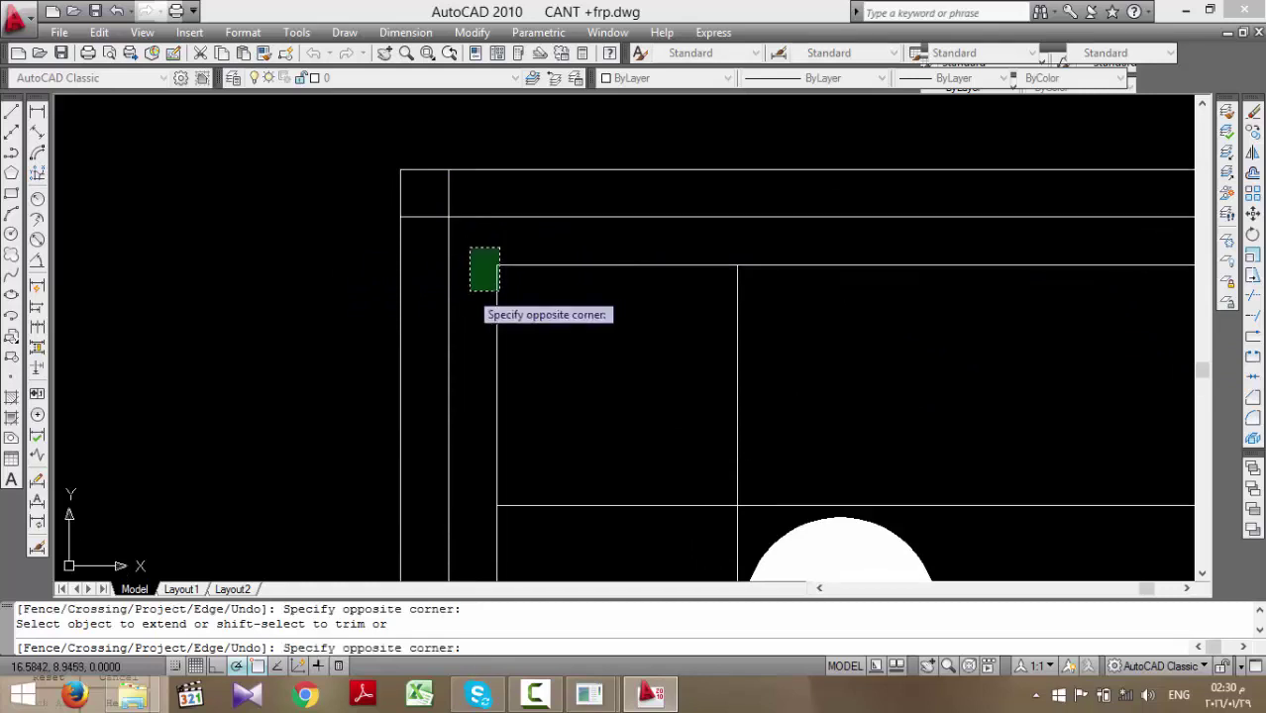
click(469, 291)
click(495, 205)
click(464, 259)
click(457, 255)
key(Escape)
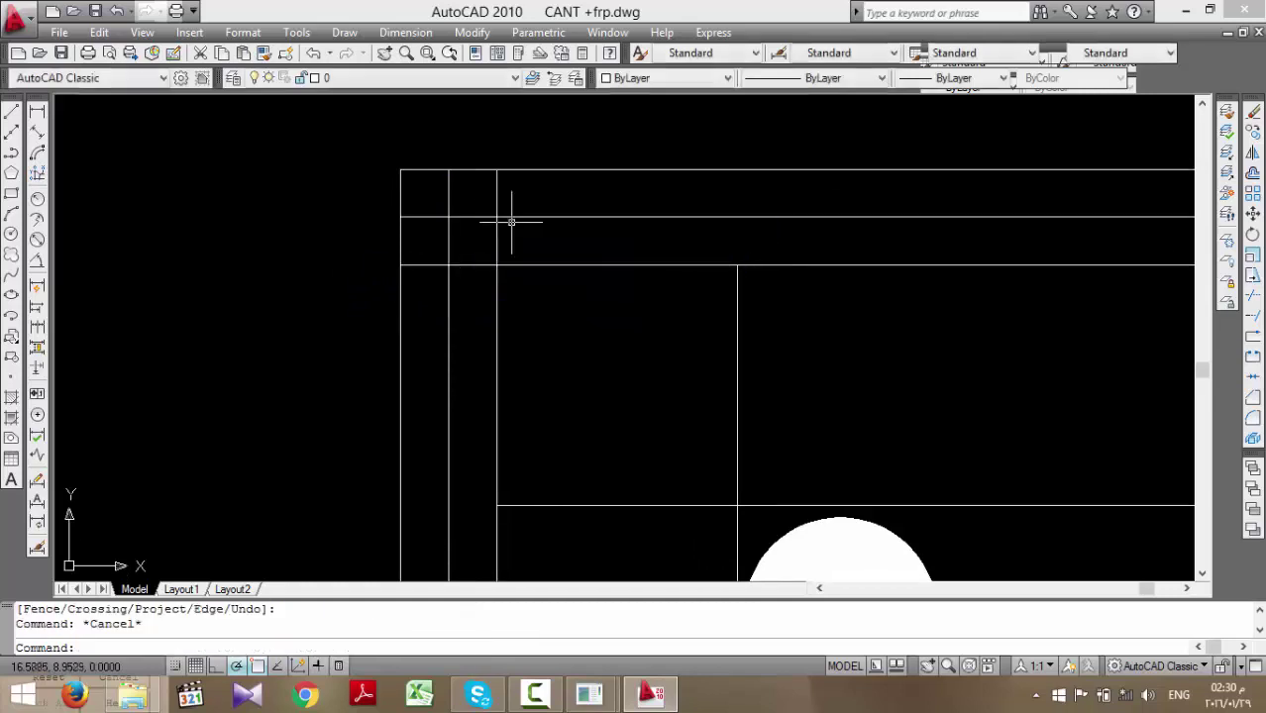
- Examine the divided corners and lower leg ends of the FRP wrap in the cross-section, and the wrapped length in the beam's side view
scroll(512, 222, down, 3)
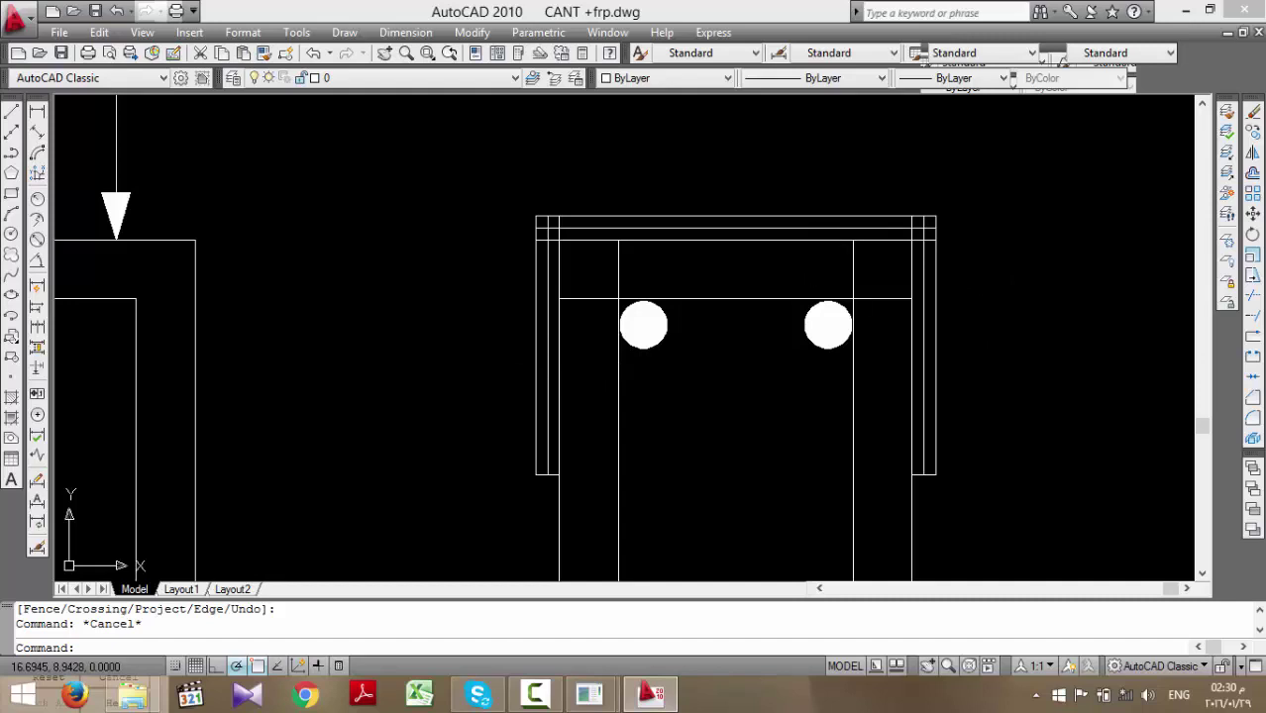
right_click(811, 248)
key(Escape)
scroll(919, 454, up, 3)
scroll(912, 407, down, 4)
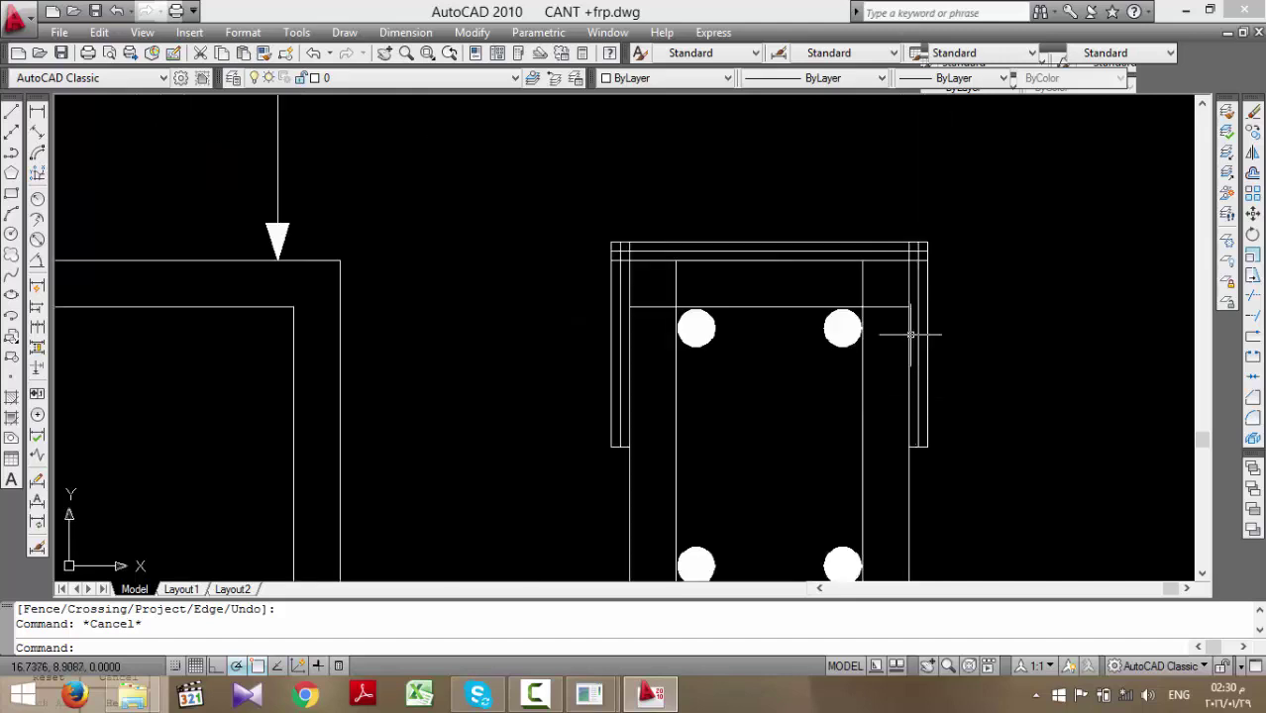
scroll(901, 334, up, 2)
scroll(918, 228, up, 3)
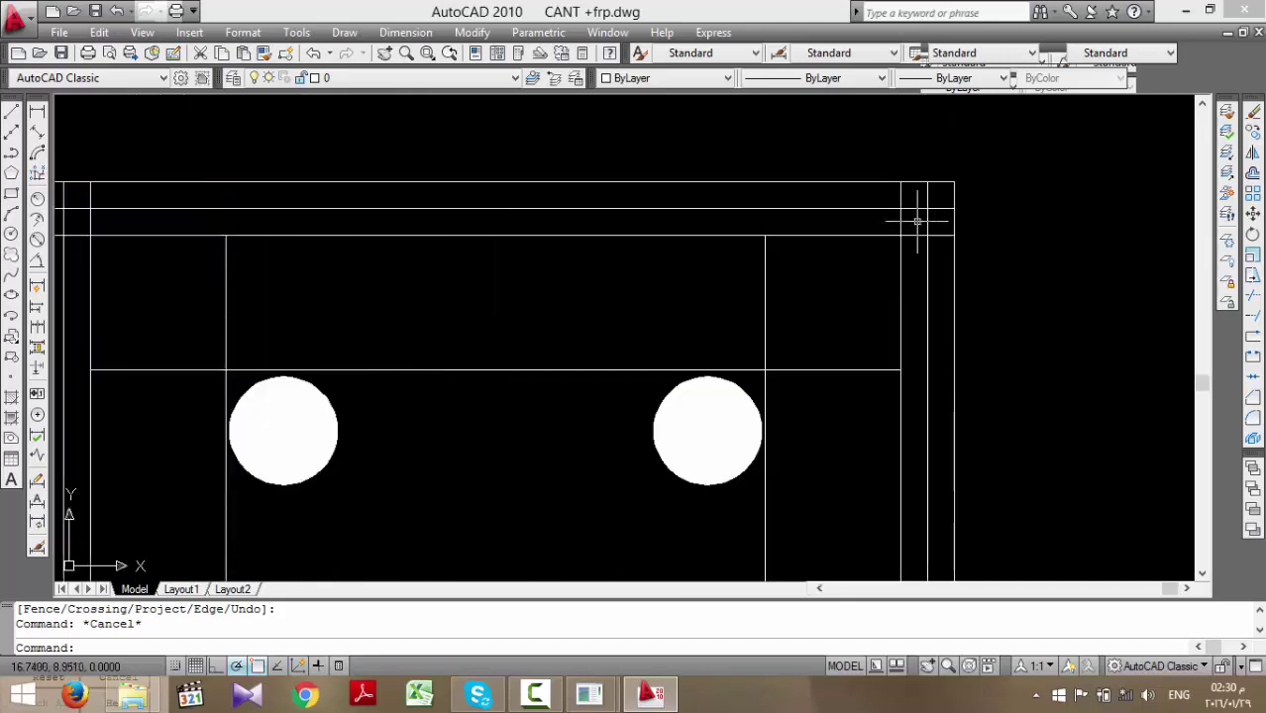
scroll(773, 228, down, 4)
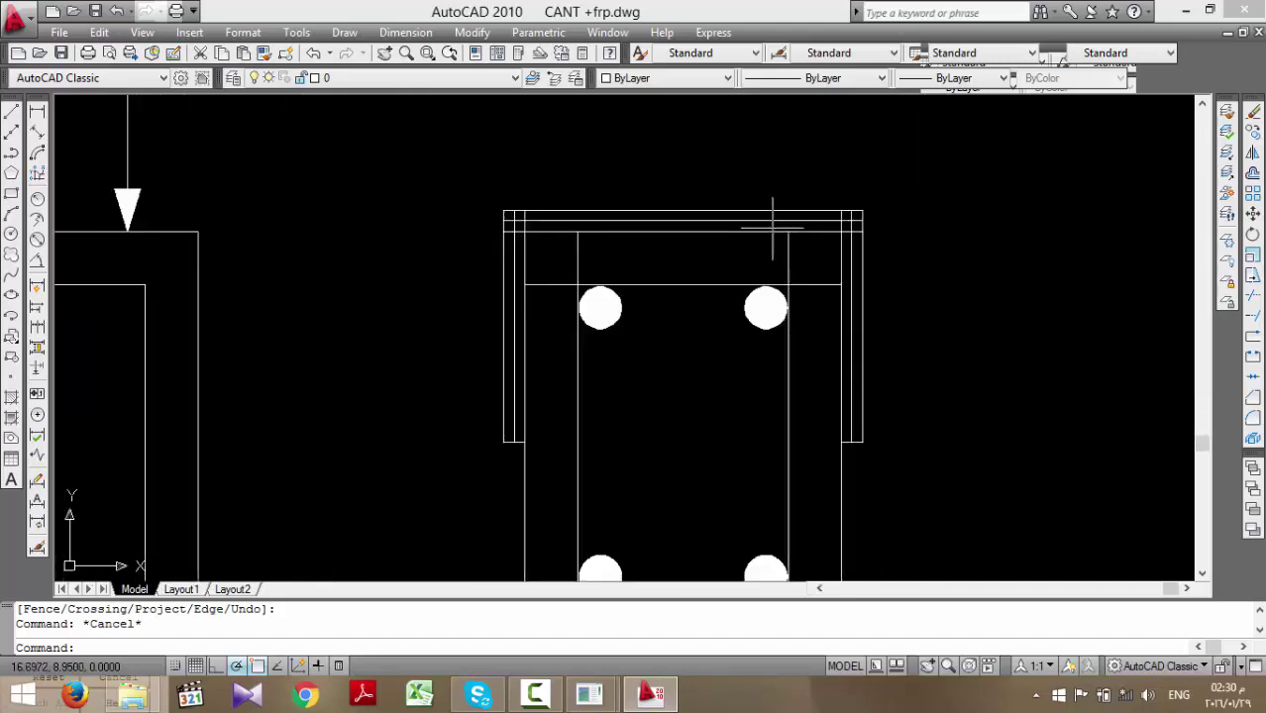
scroll(501, 238, up, 4)
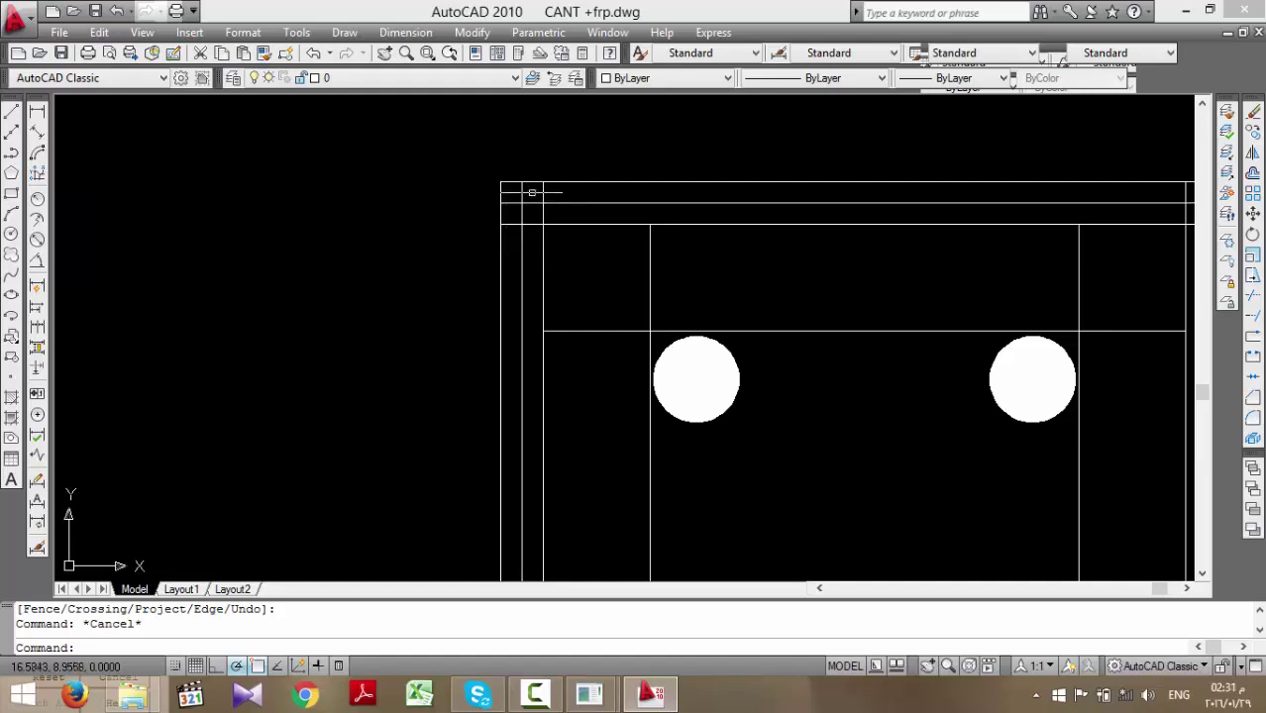
scroll(599, 191, down, 3)
key(Escape)
click(792, 201)
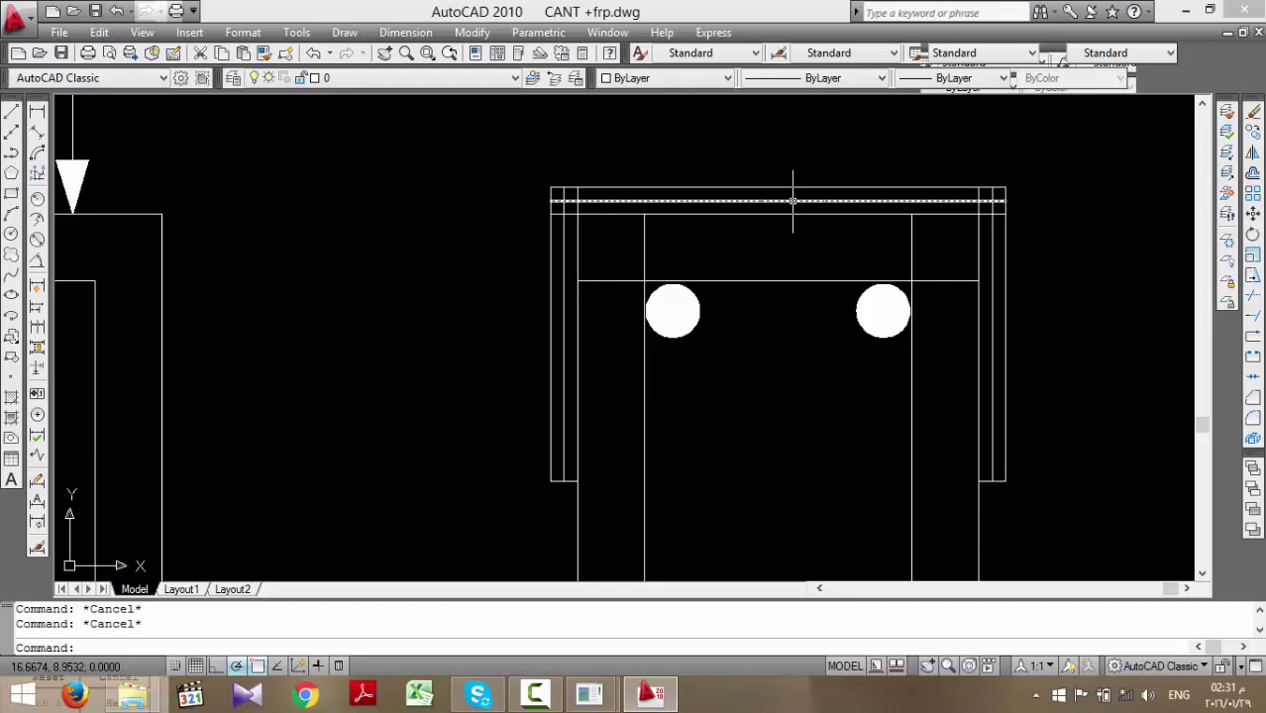
mouse_move(793, 201)
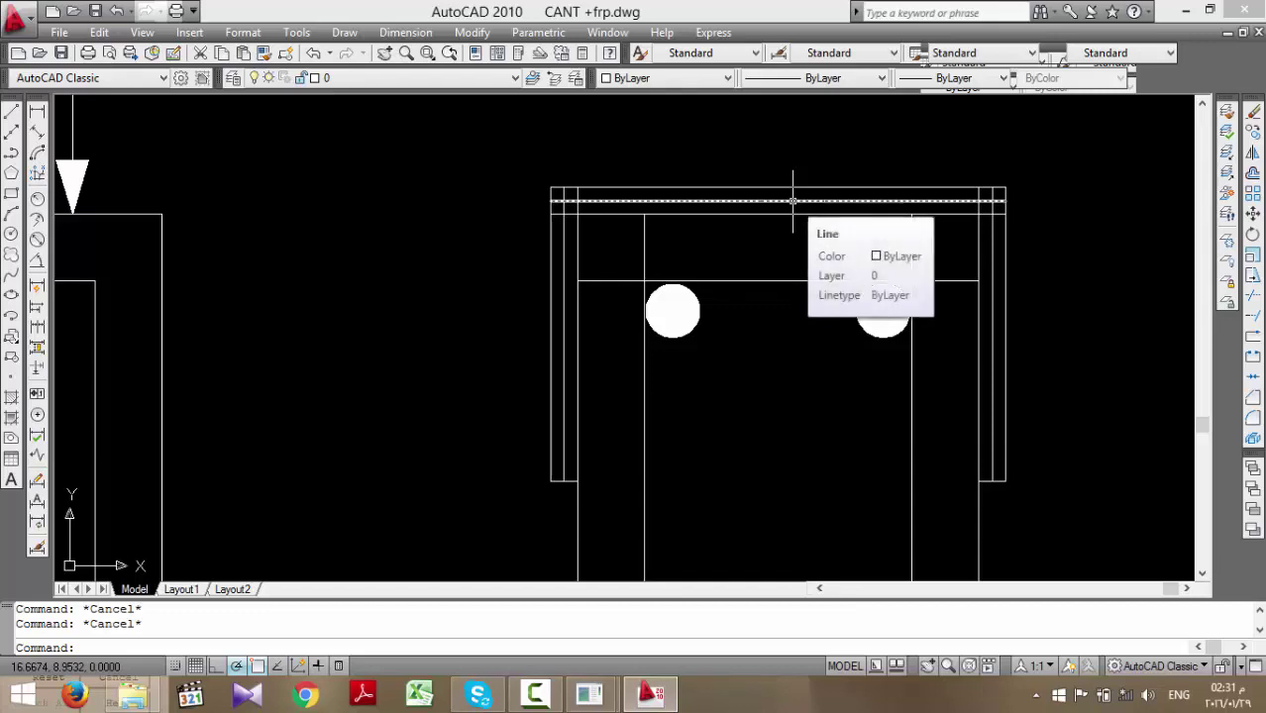
scroll(981, 485, up, 3)
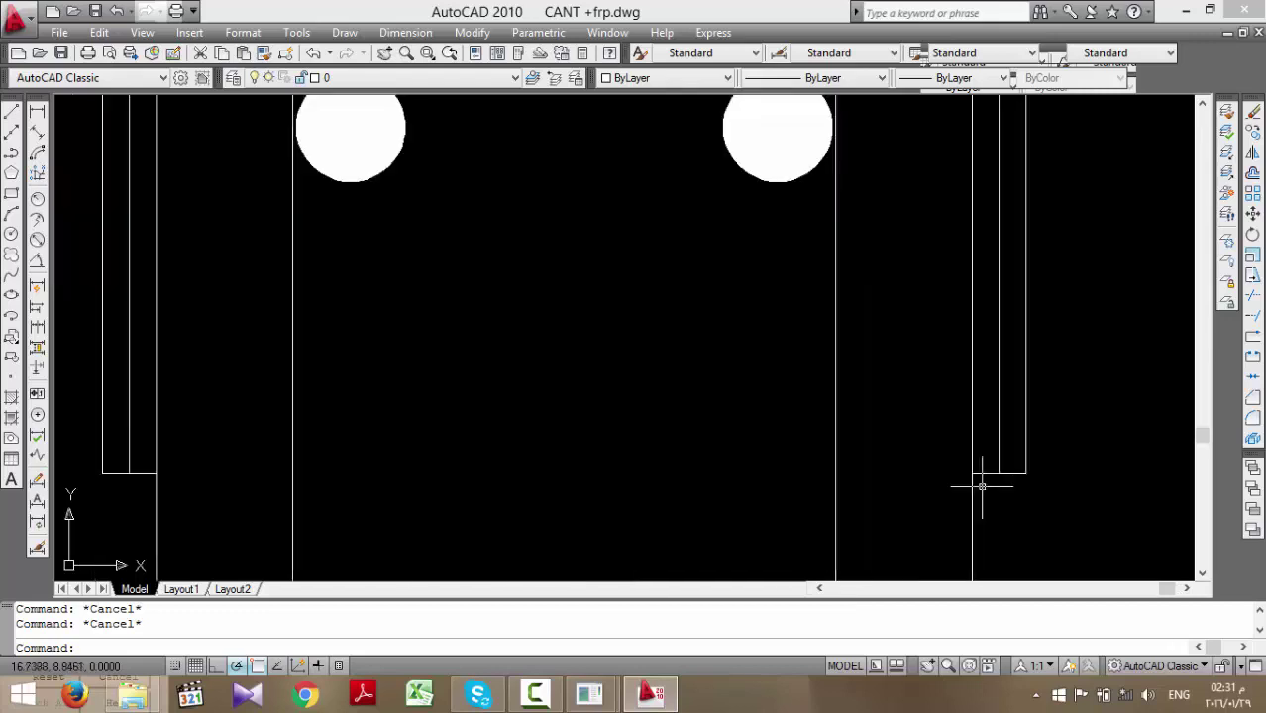
mouse_move(987, 473)
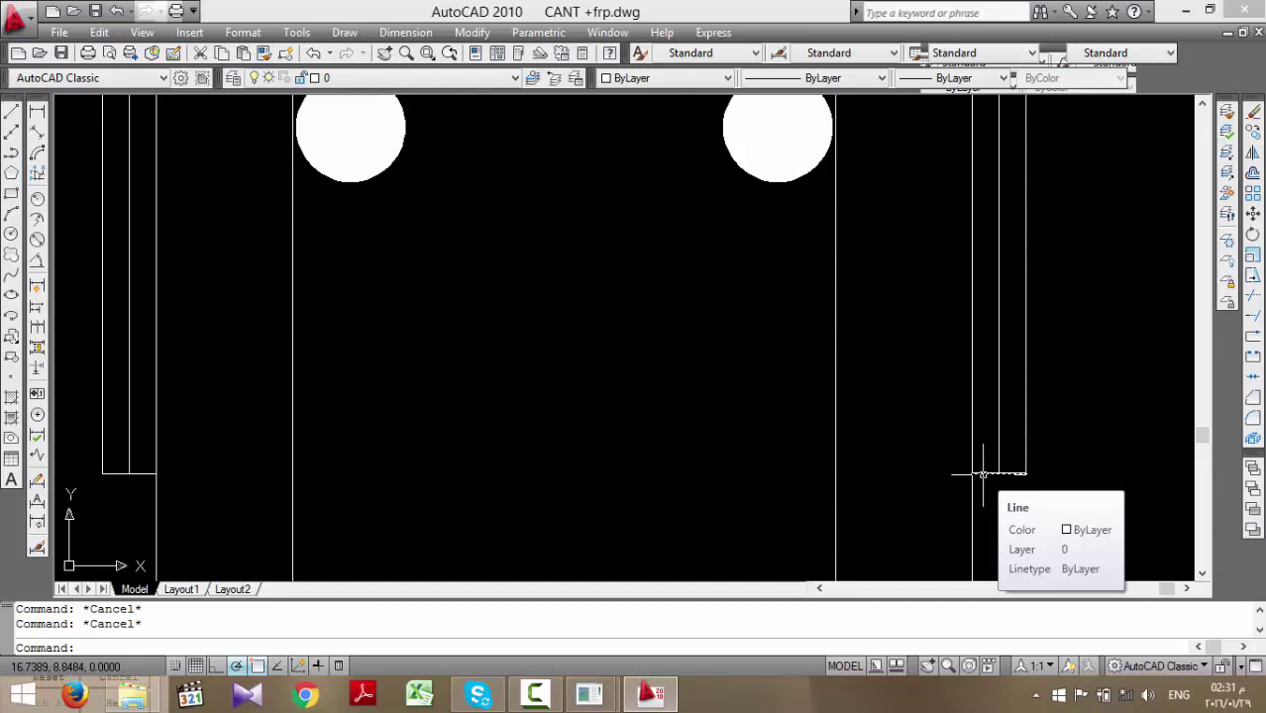
scroll(933, 395, down, 6)
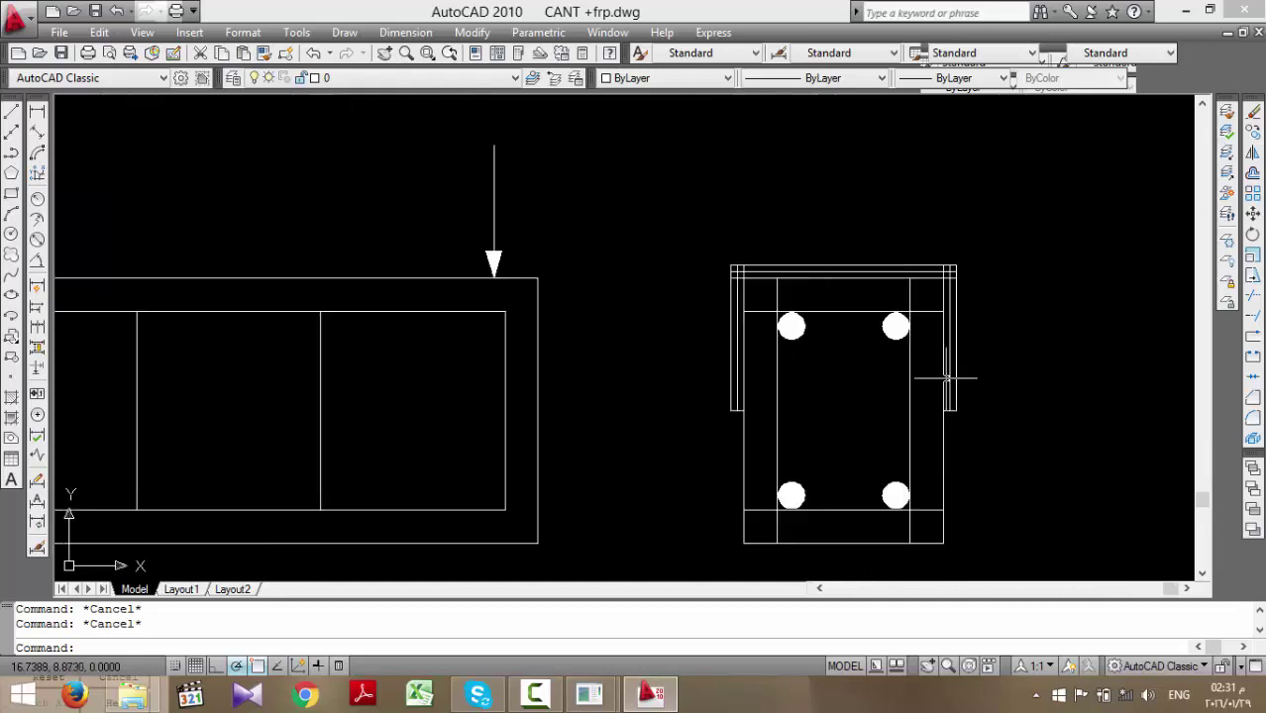
scroll(821, 289, down, 4)
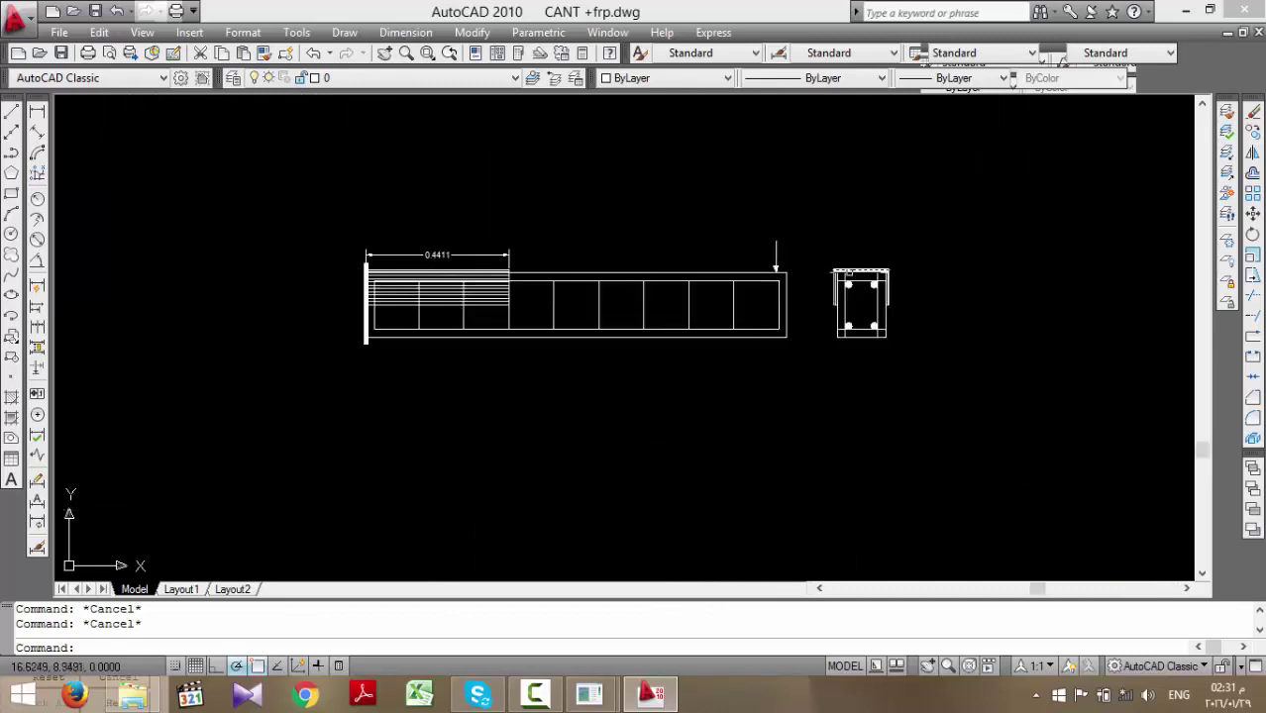
scroll(360, 275, up, 3)
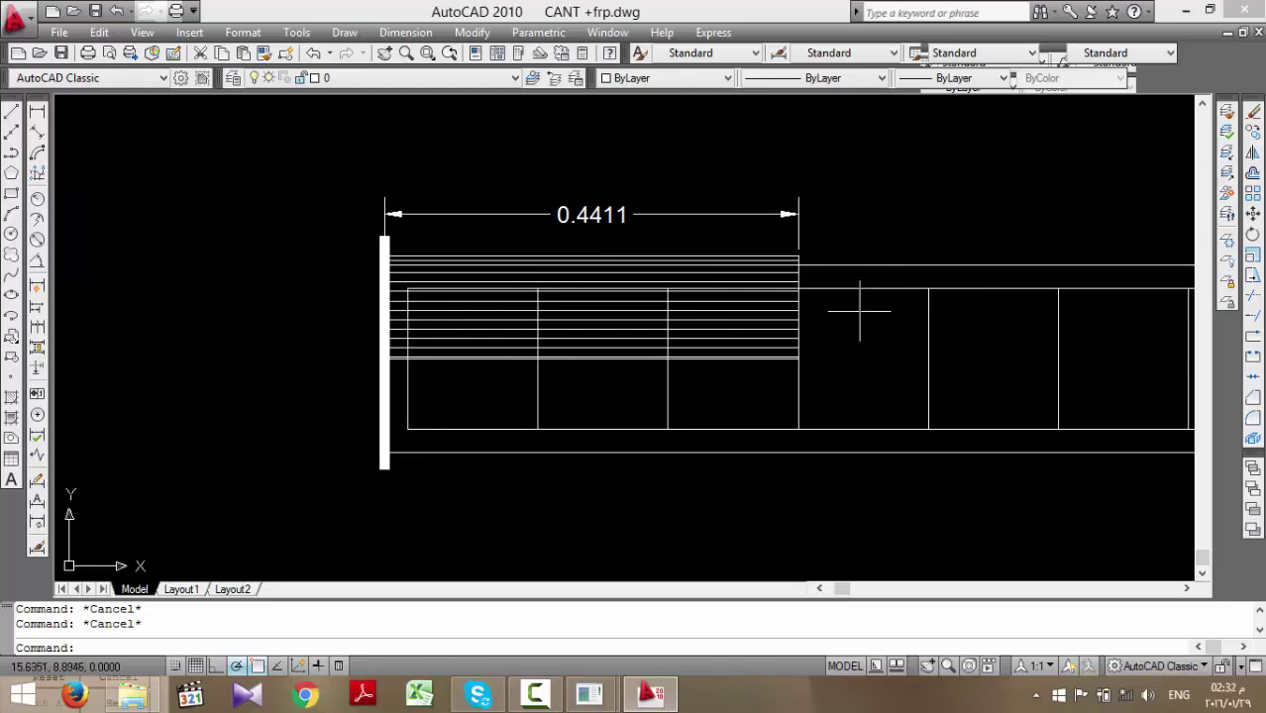
- Switch to ANSYS and measure the keypoint distance along the beam's bottom edge from the far end corner to the third division line
mouse_move(590, 702)
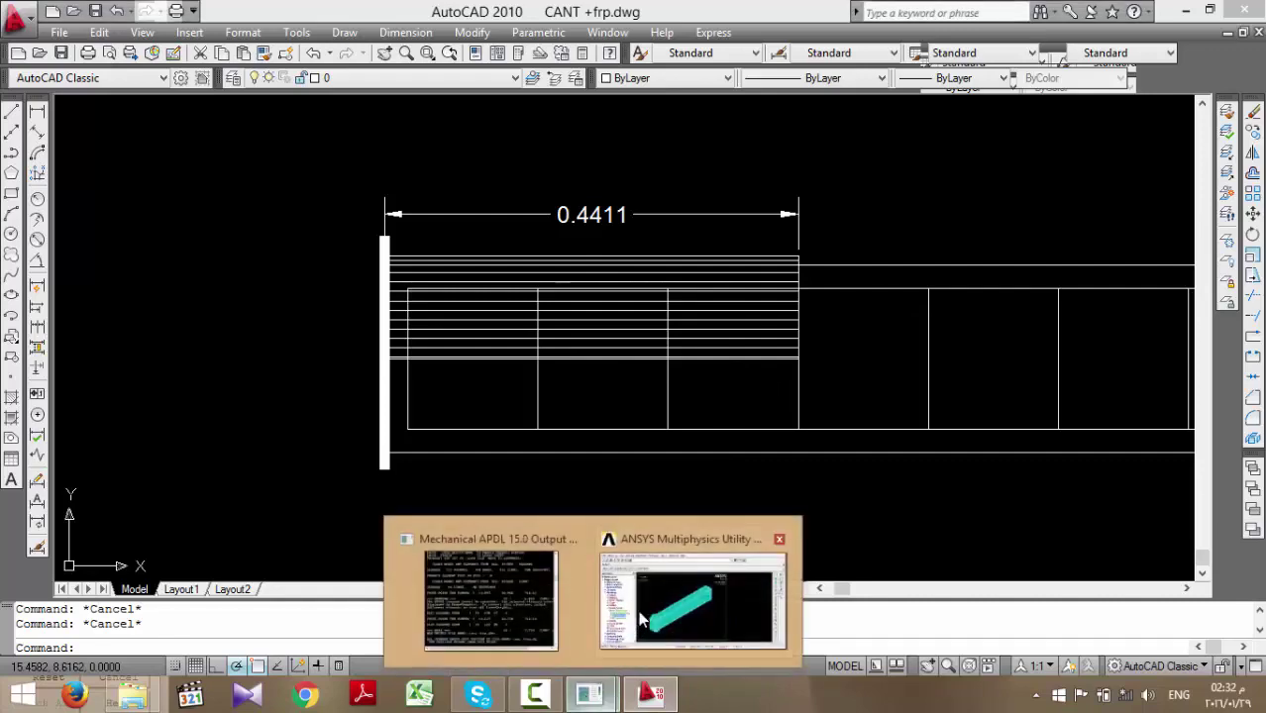
click(638, 610)
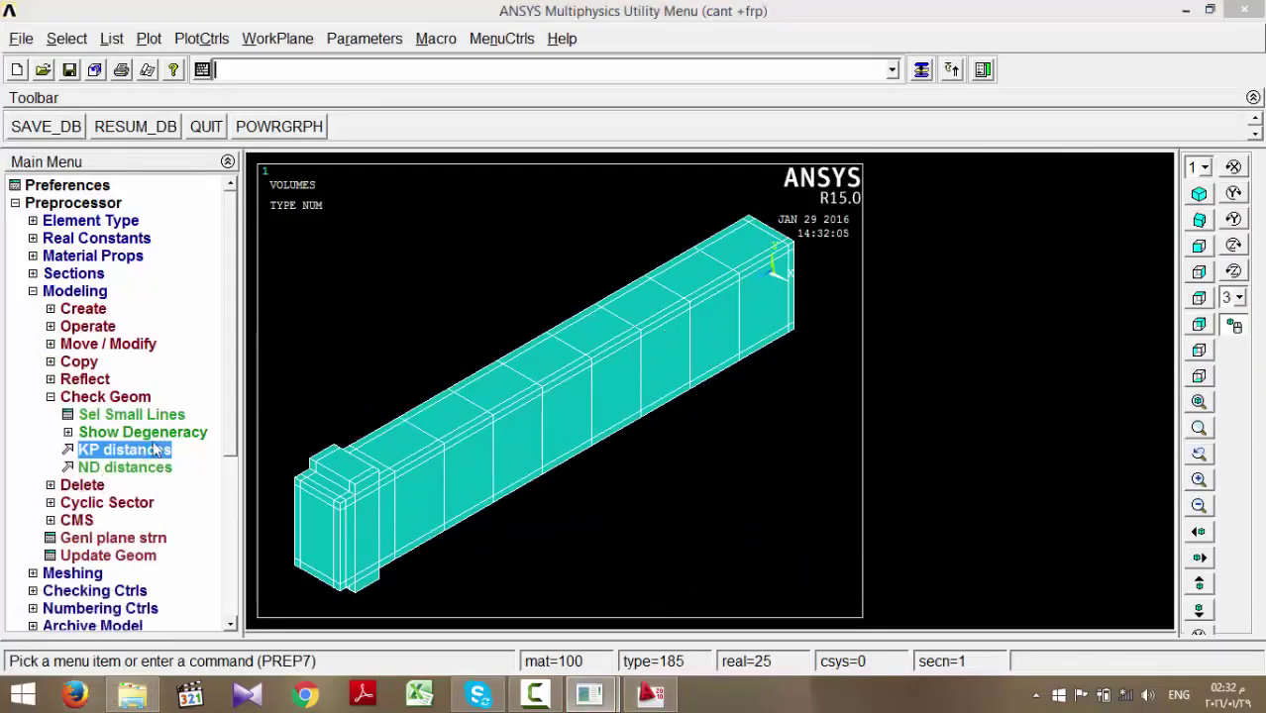
click(156, 451)
click(794, 329)
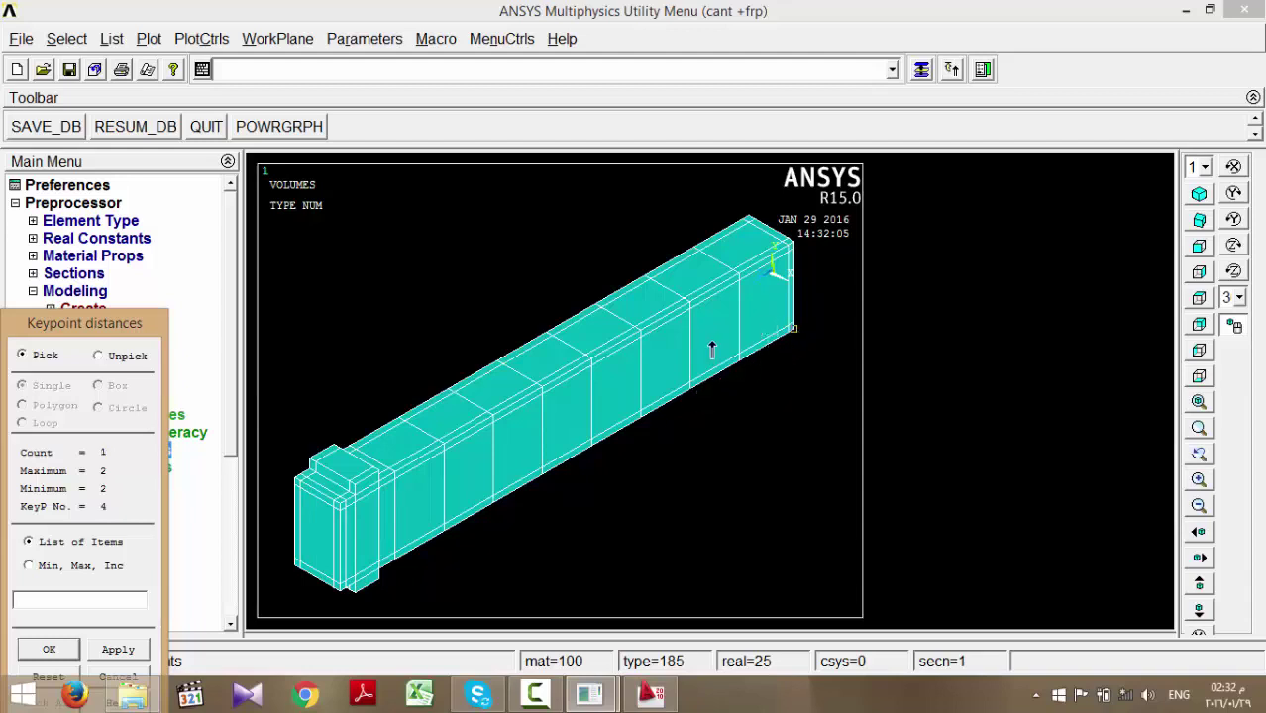
click(641, 419)
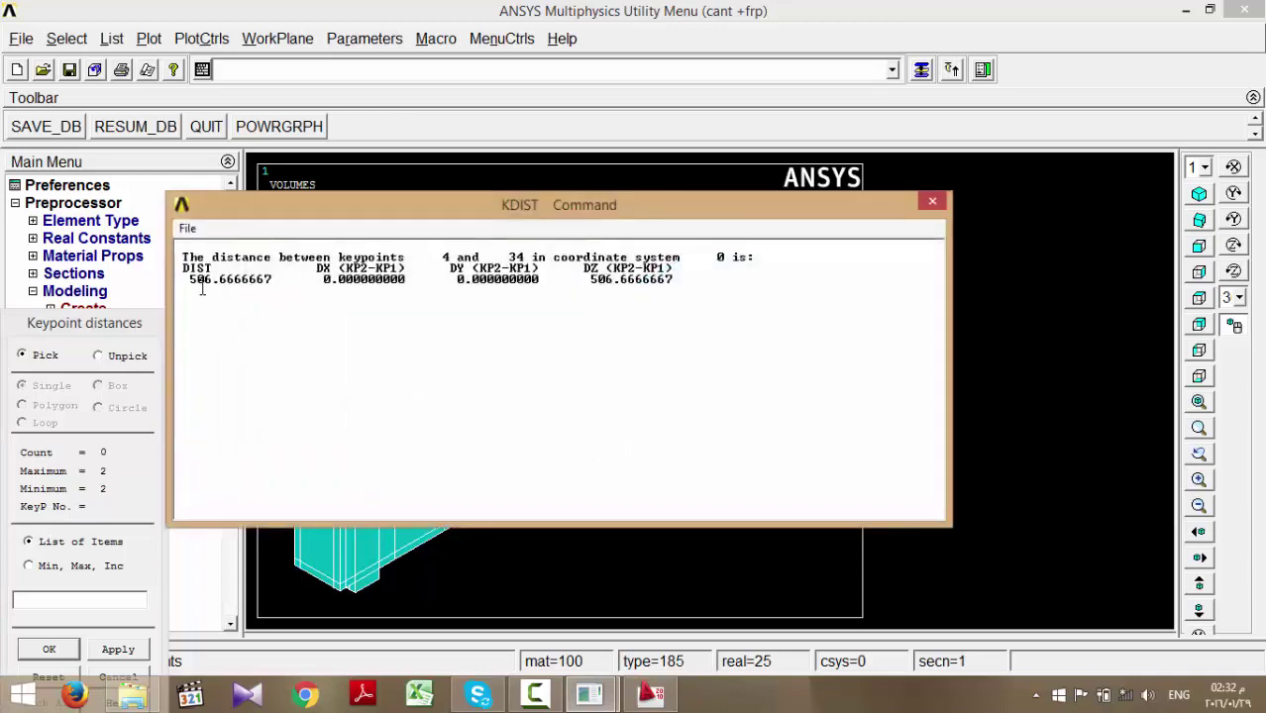
drag(191, 281, 273, 283)
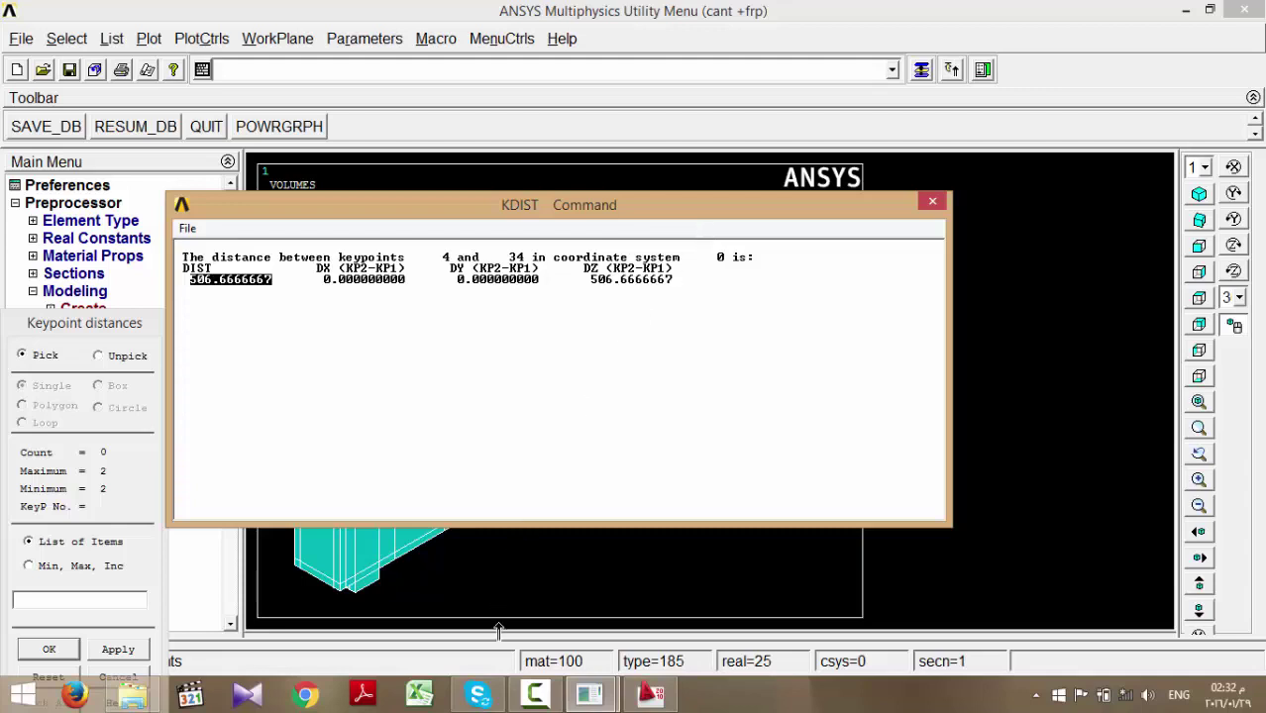
- Close the keypoint distance results and switch back to the AutoCAD drawing of the beam's side view
click(775, 10)
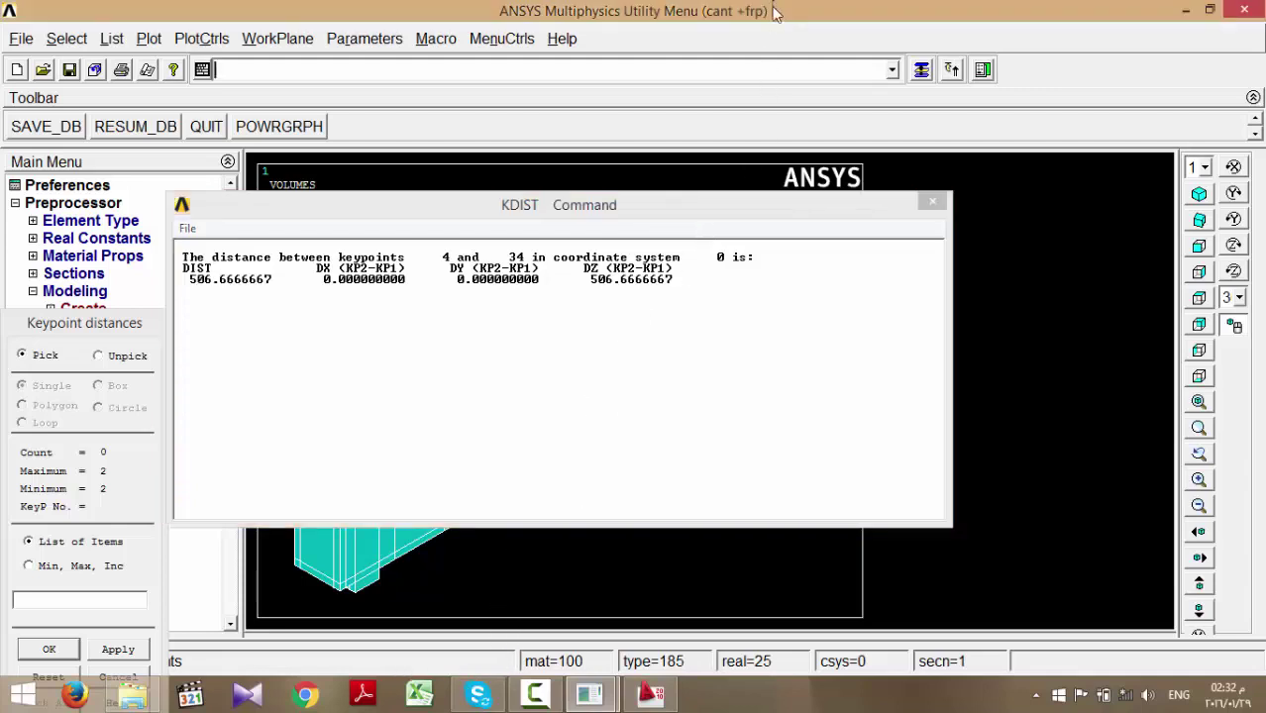
click(936, 205)
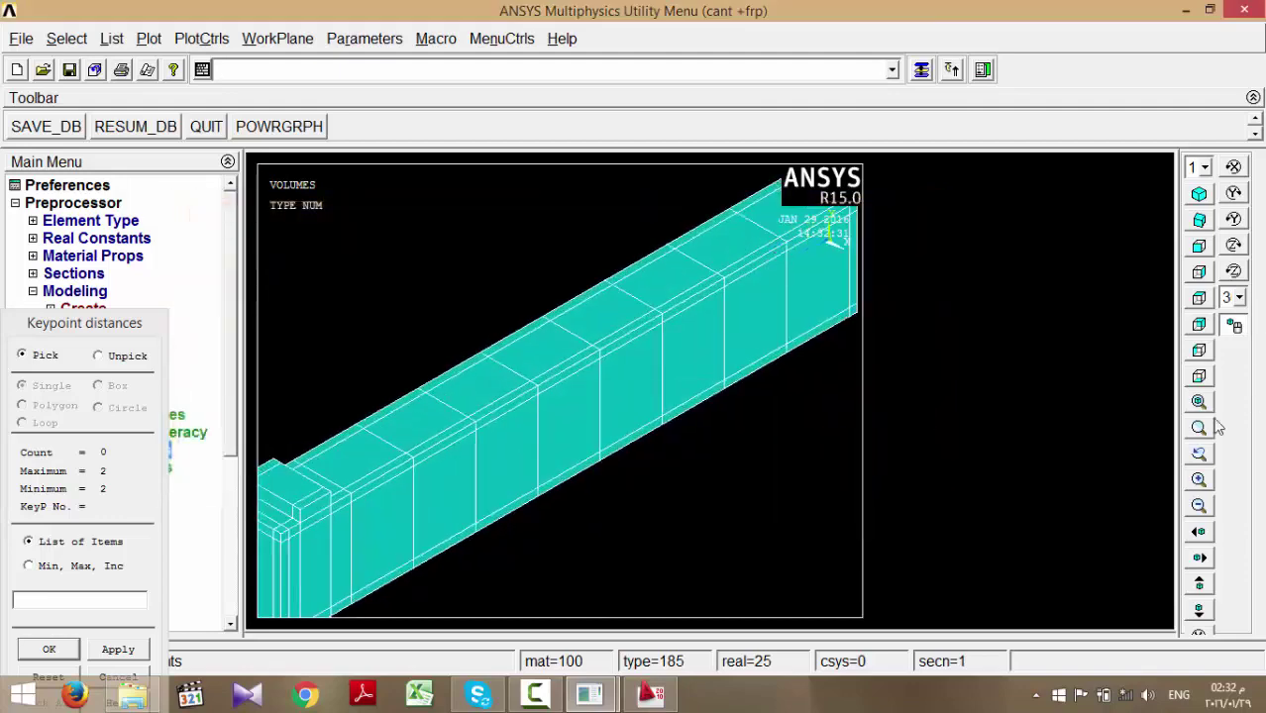
mouse_move(590, 693)
click(499, 584)
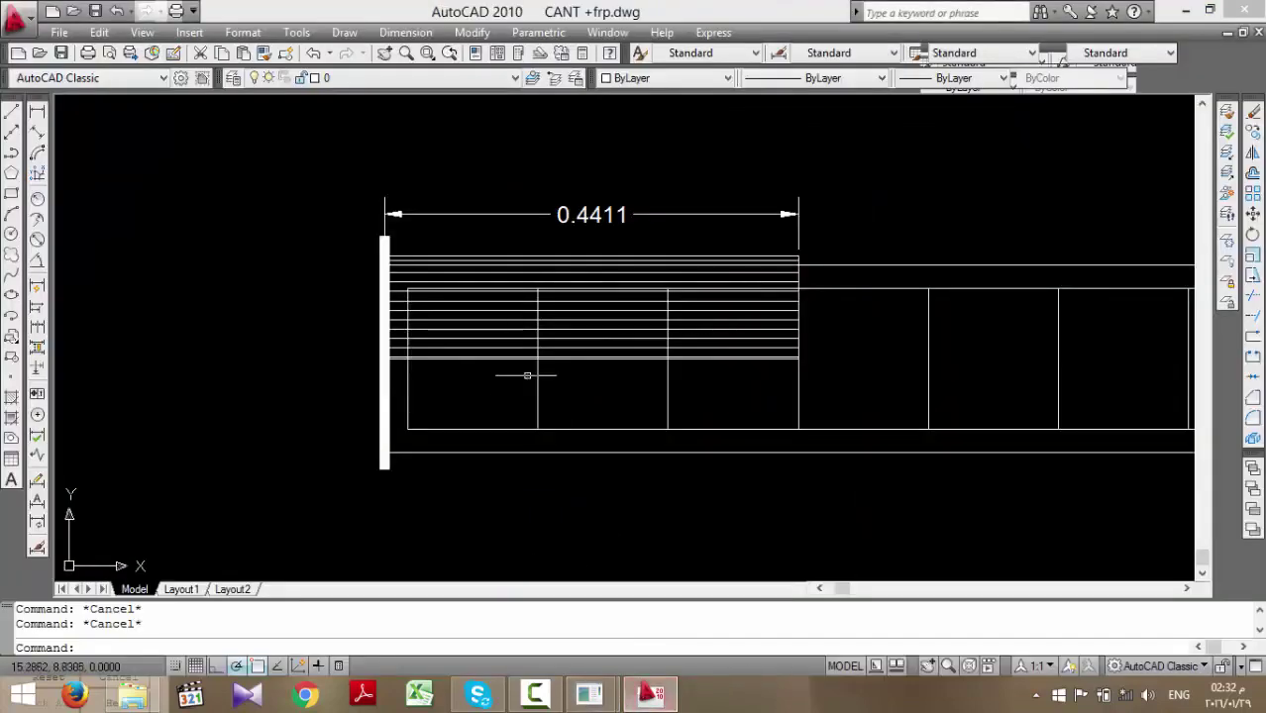
- Switch from the AutoCAD side view to ANSYS and close the keypoint distance picker over the beam model
scroll(778, 339, down, 2)
scroll(774, 340, up, 3)
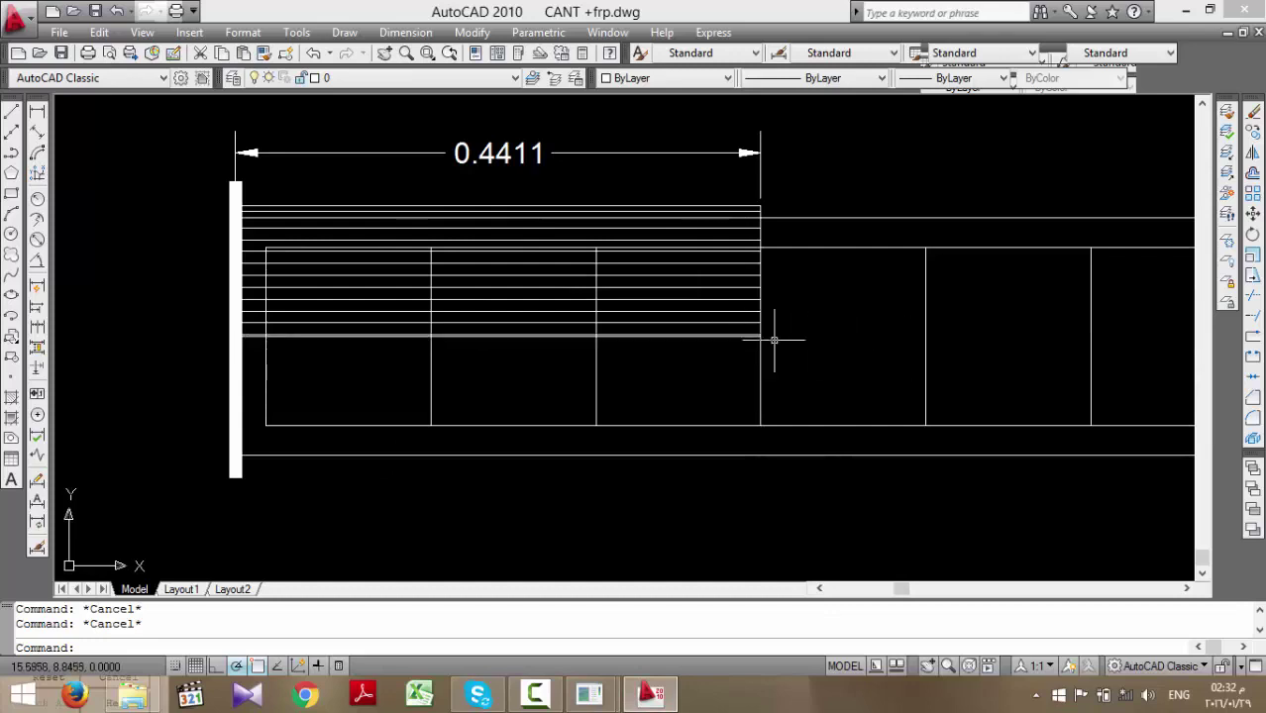
mouse_move(591, 694)
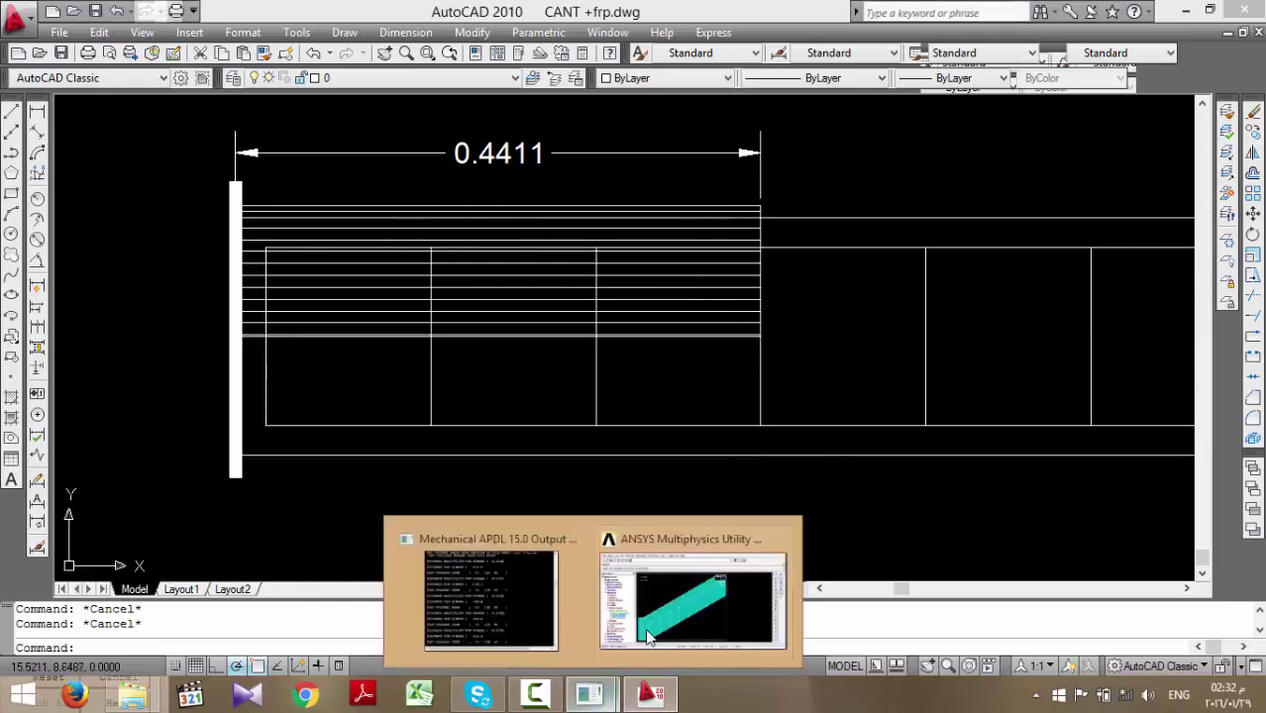
click(649, 636)
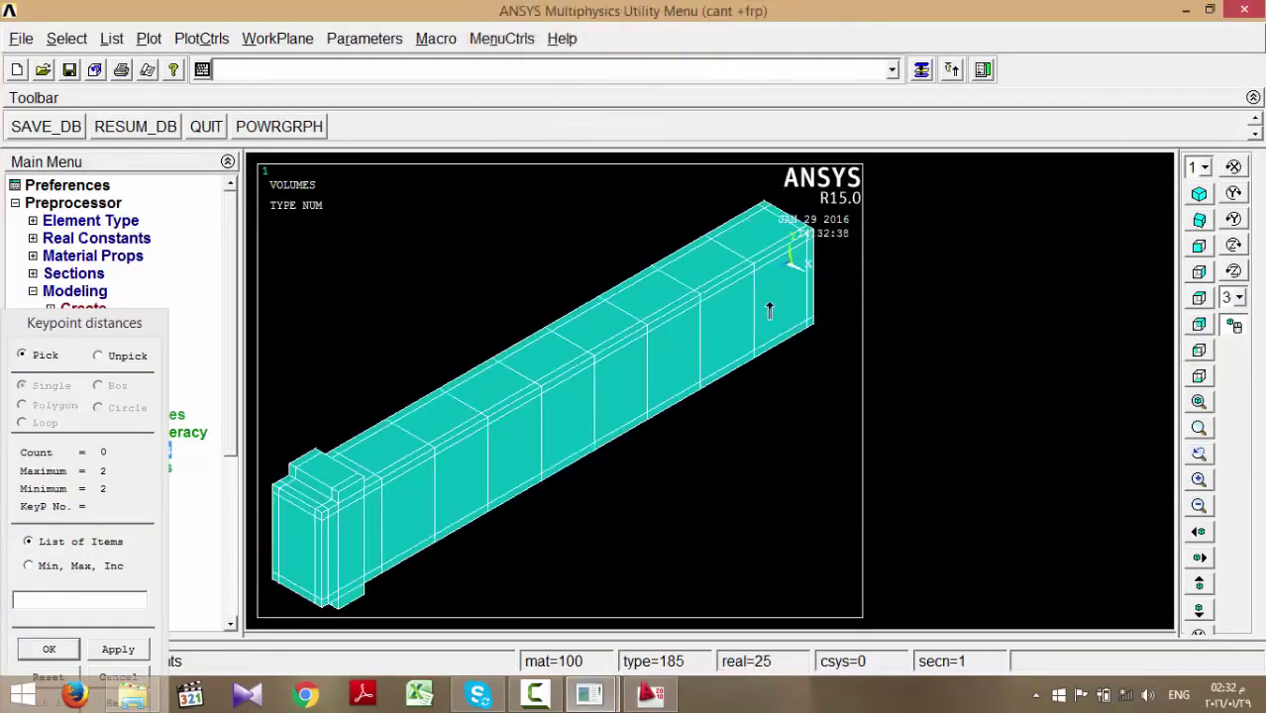
click(111, 333)
click(139, 602)
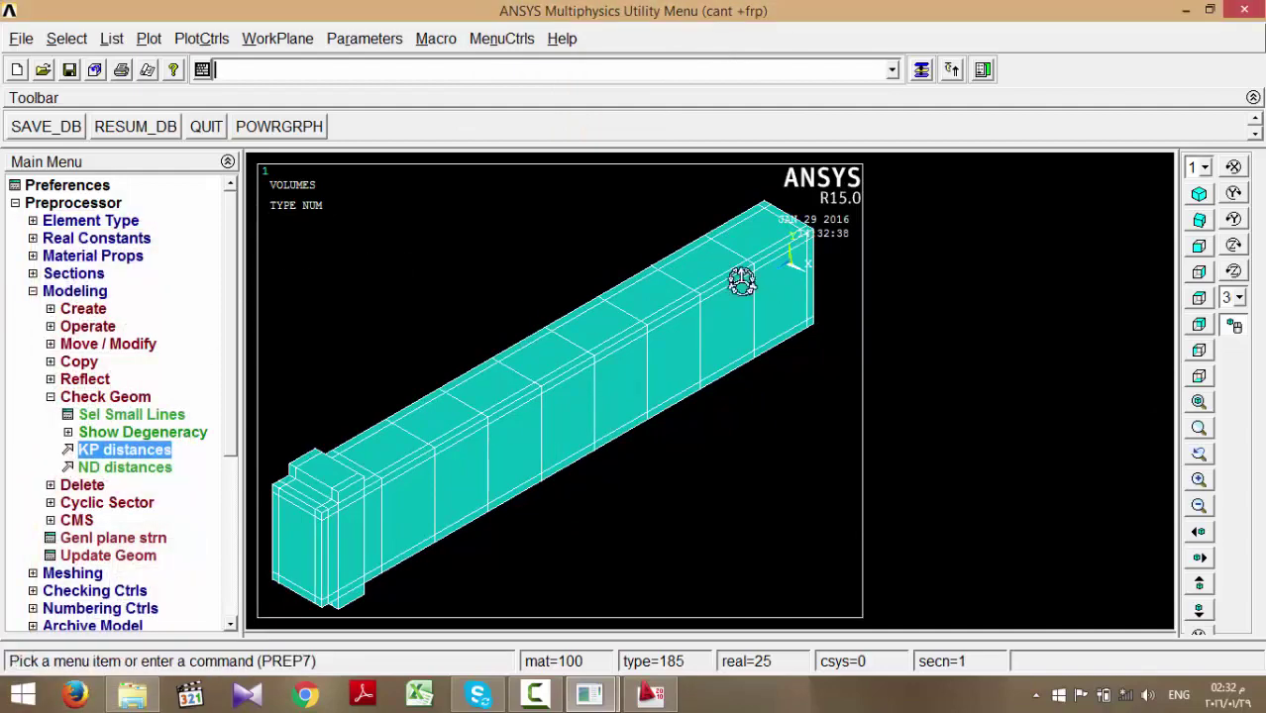
ctrl+drag(708, 312, 624, 347)
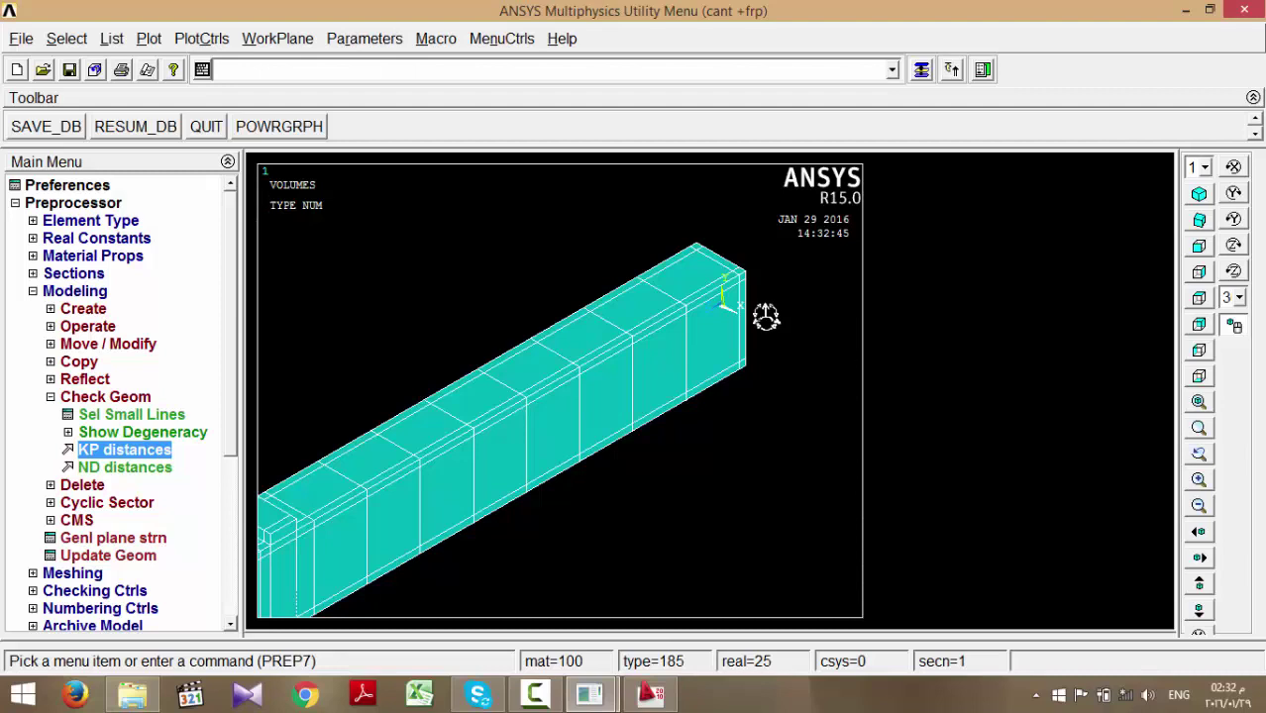
- Switch to AutoCAD and examine the FRP wrap in the cross-section and its end line in the beam's side view
click(651, 694)
scroll(697, 529, down, 5)
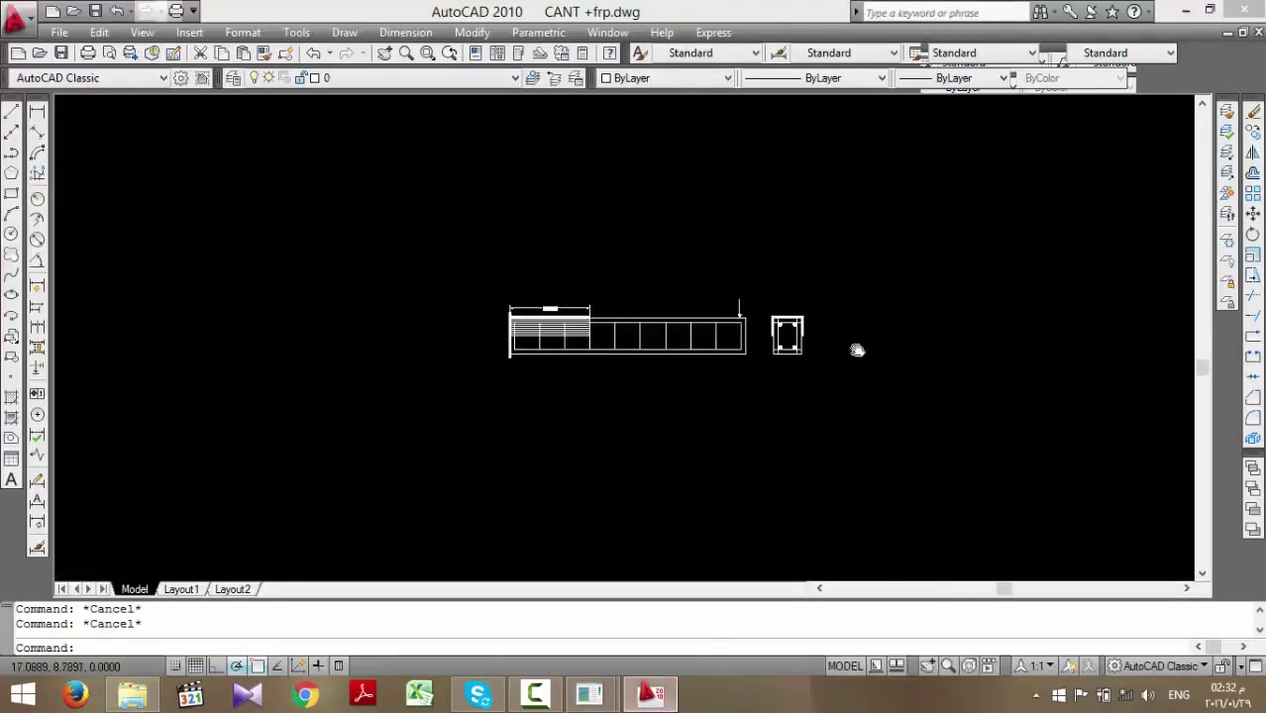
scroll(777, 337, up, 4)
scroll(777, 335, up, 3)
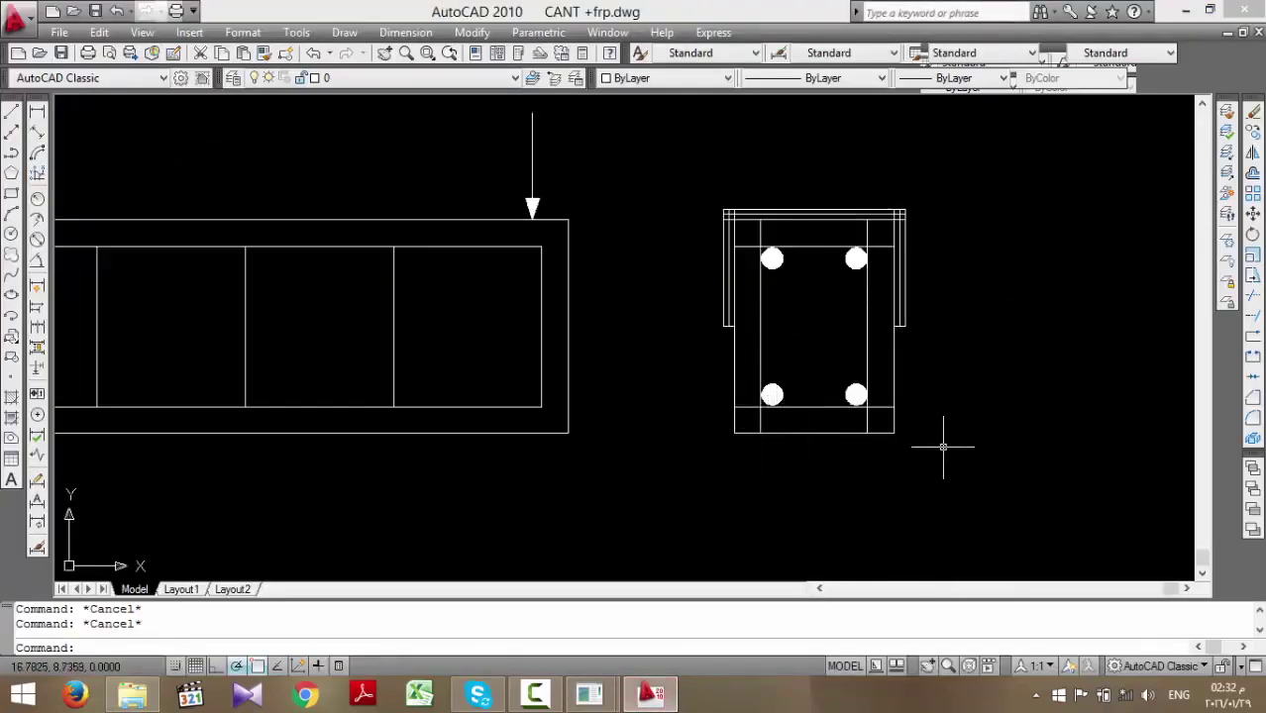
scroll(815, 315, up, 2)
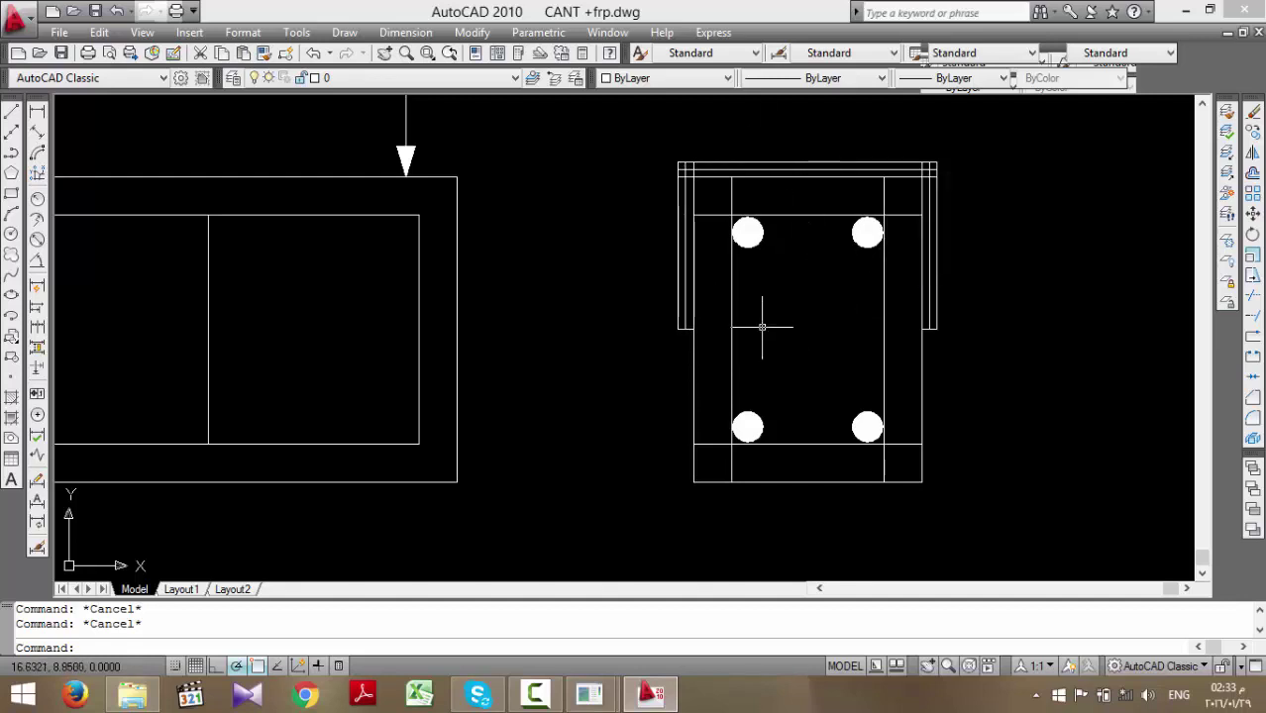
scroll(869, 338, down, 3)
scroll(296, 331, up, 3)
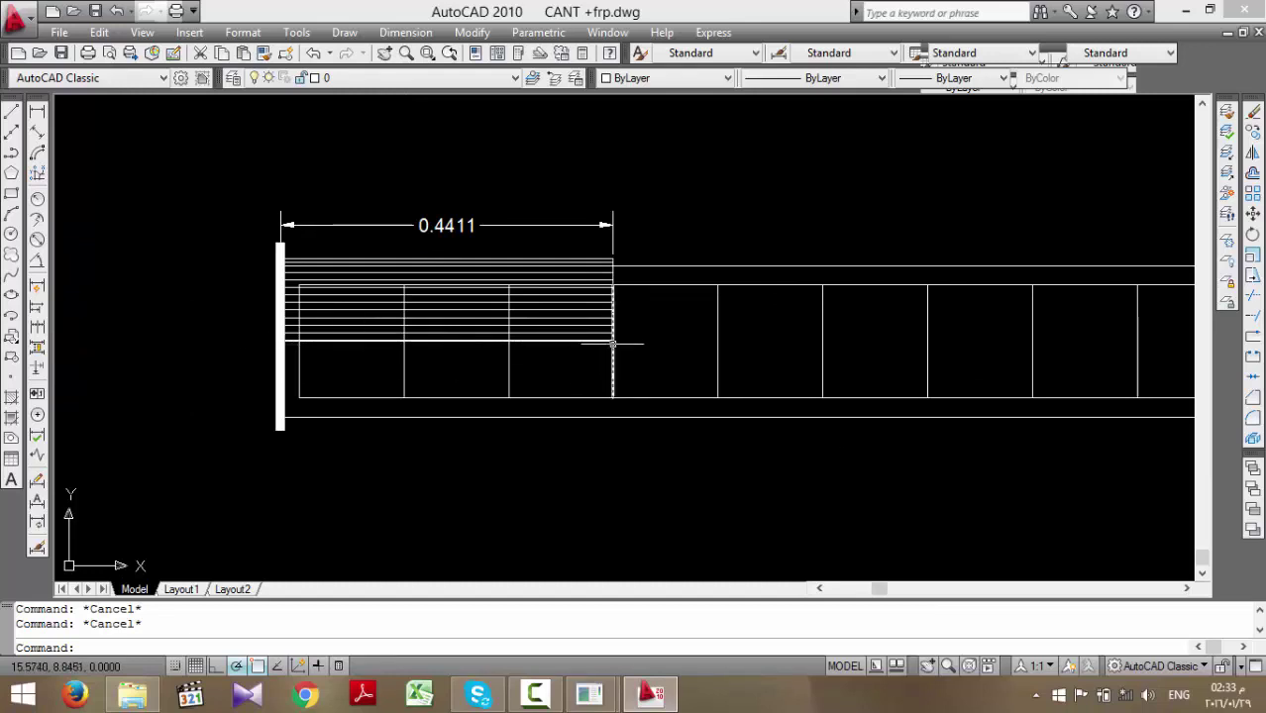
- Switch to ANSYS and open the creation of a block volume by dimensions
click(609, 701)
click(693, 584)
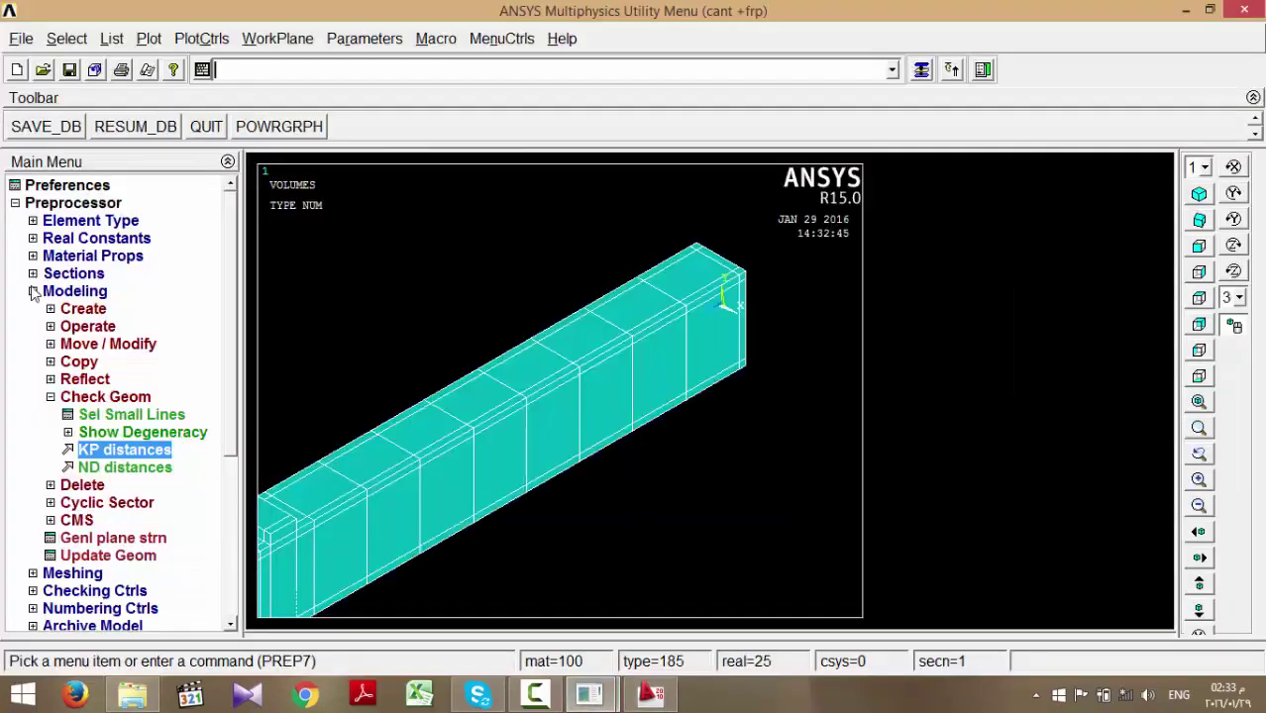
click(65, 313)
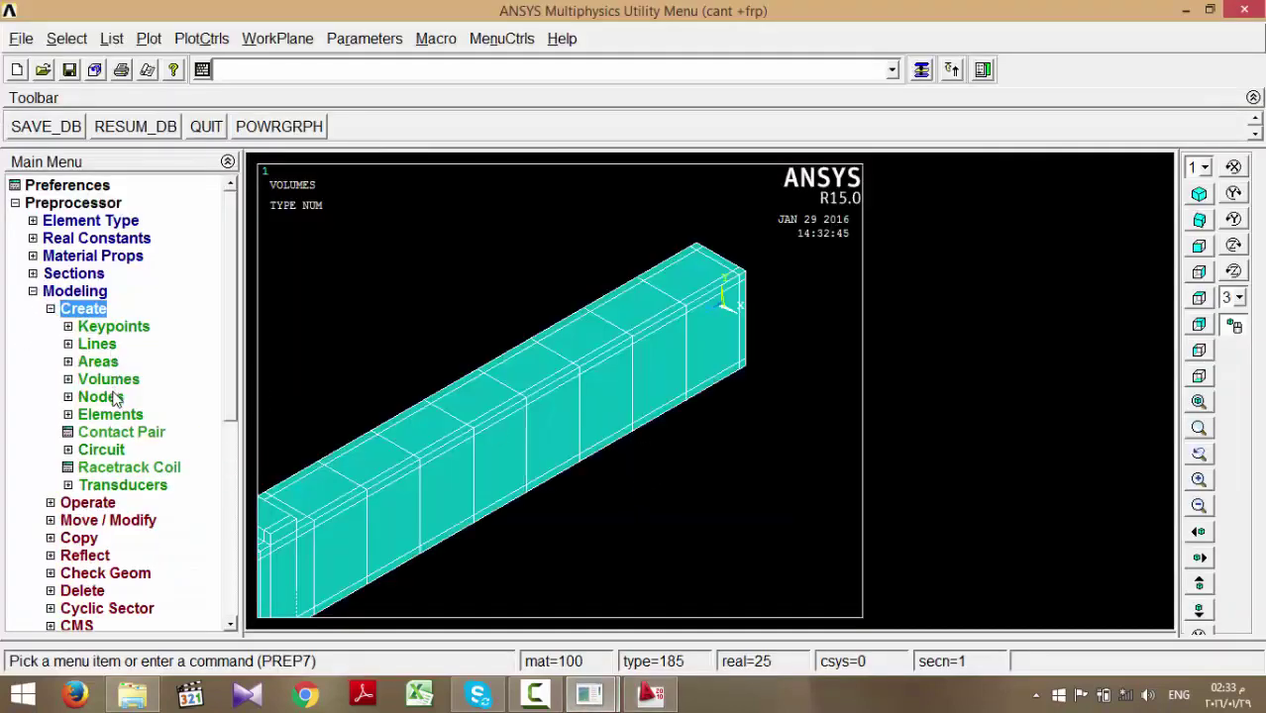
click(113, 381)
click(127, 415)
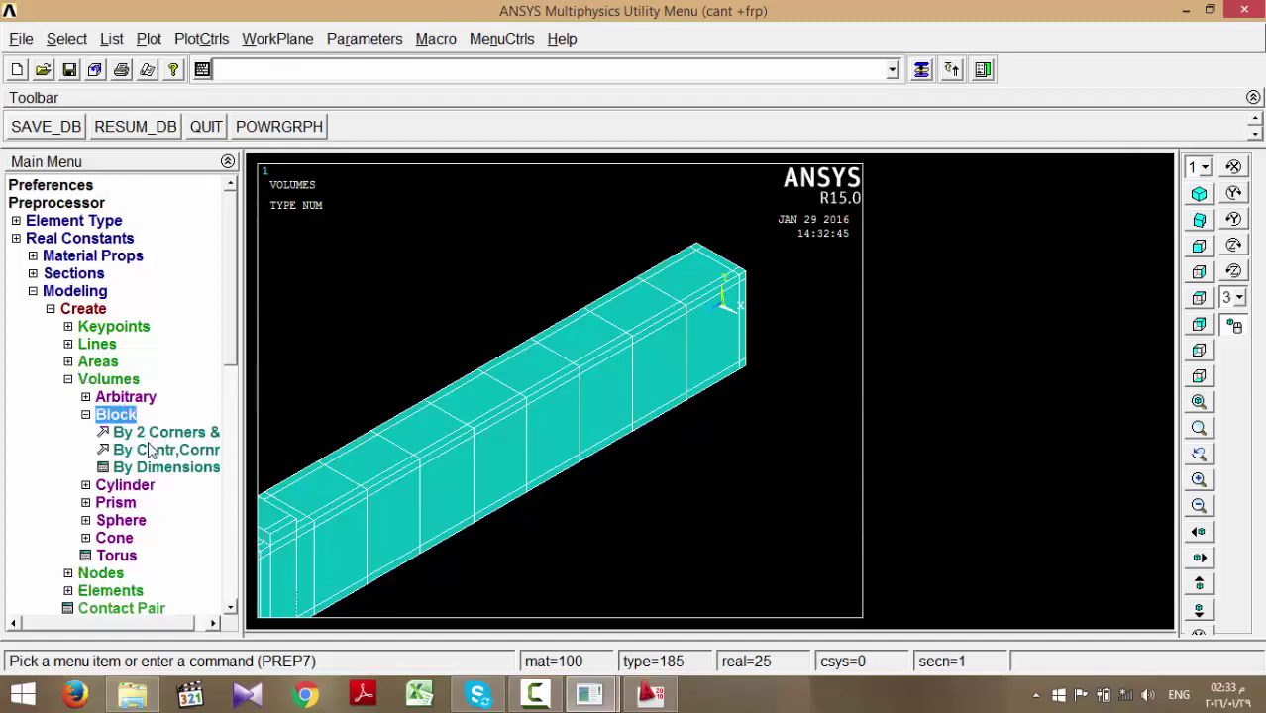
click(160, 467)
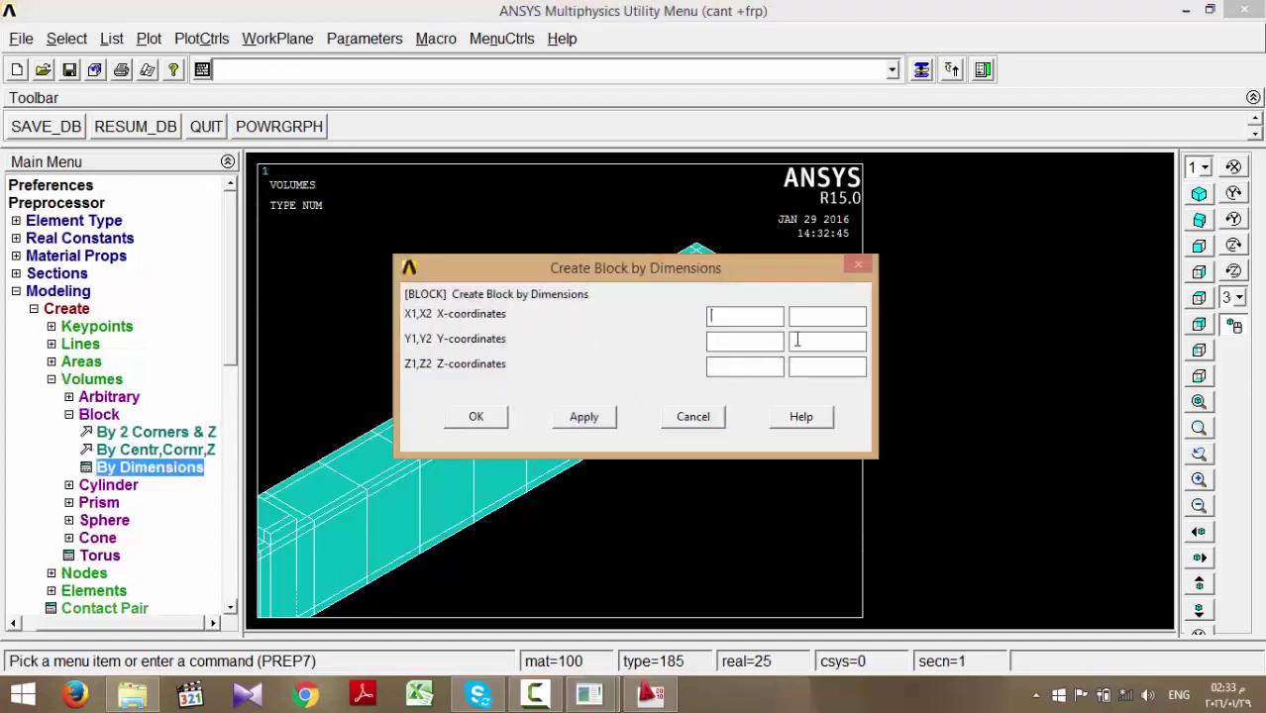
- Switch to AutoCAD and examine the inner layer of the wrap's right leg in the cross-section, leaving nothing selected
click(650, 693)
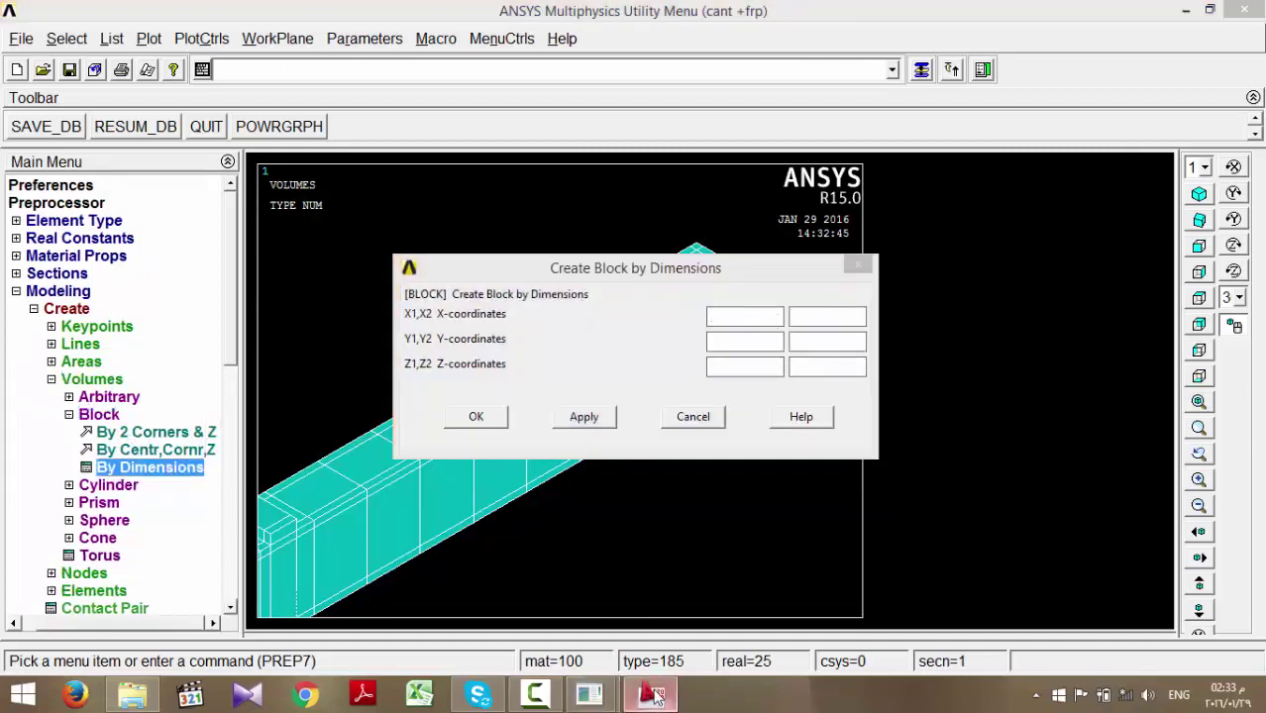
scroll(898, 295, up, 10)
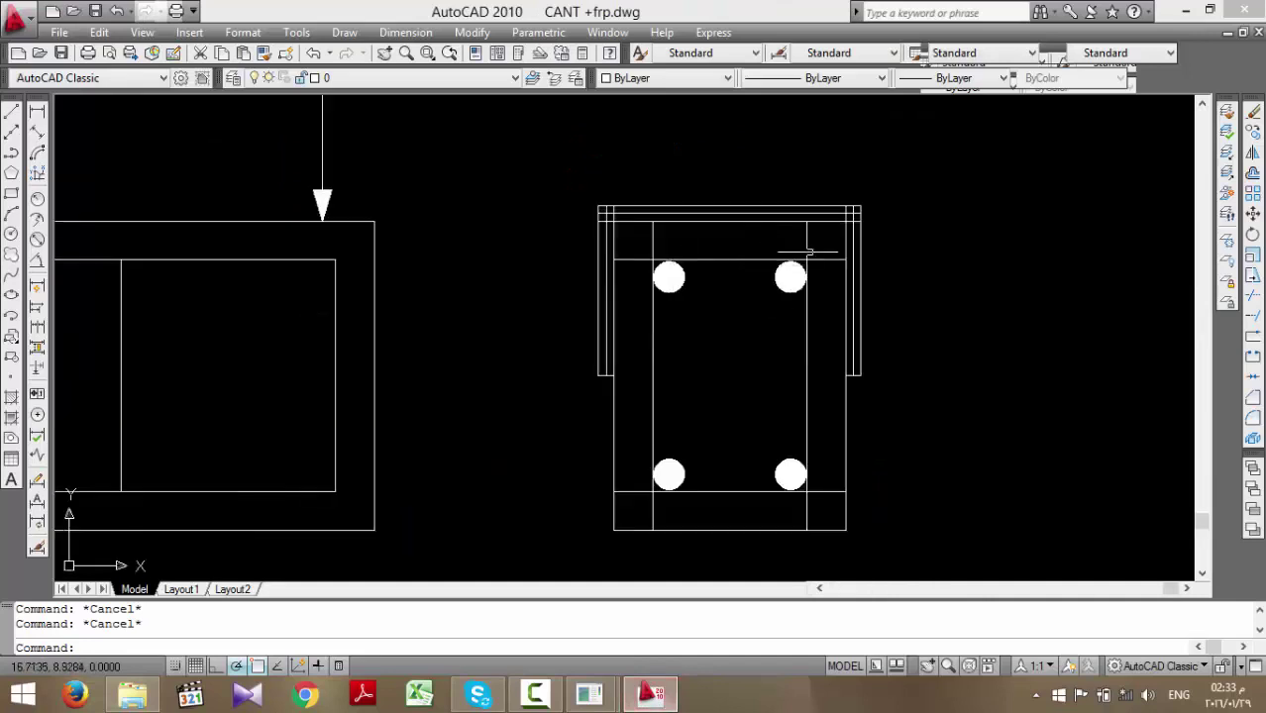
scroll(854, 175, up, 2)
click(842, 156)
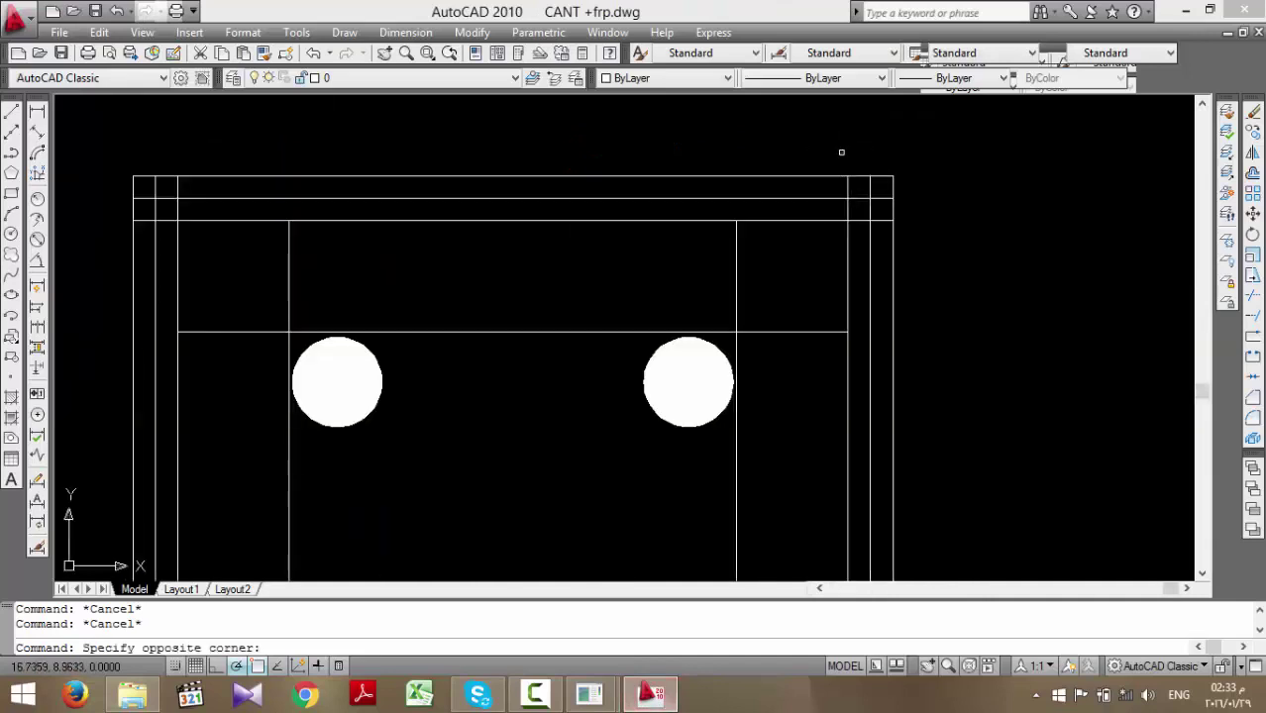
scroll(860, 173, down, 3)
click(880, 433)
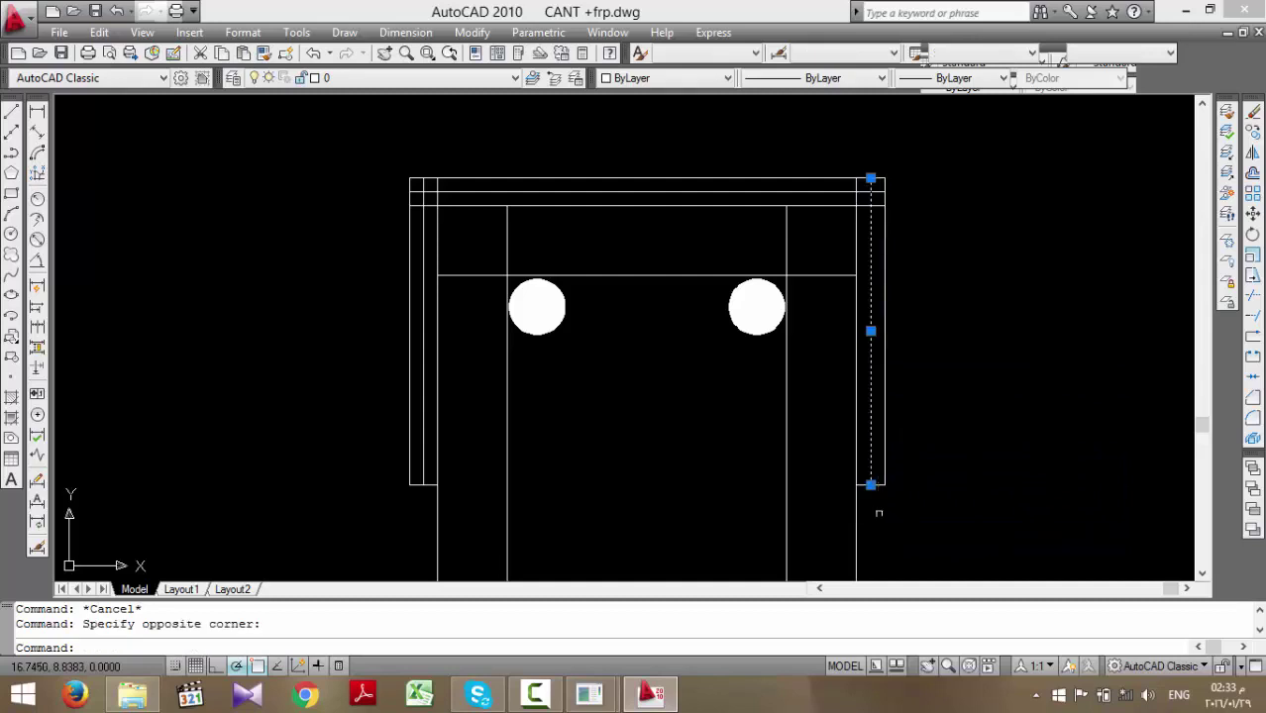
click(850, 156)
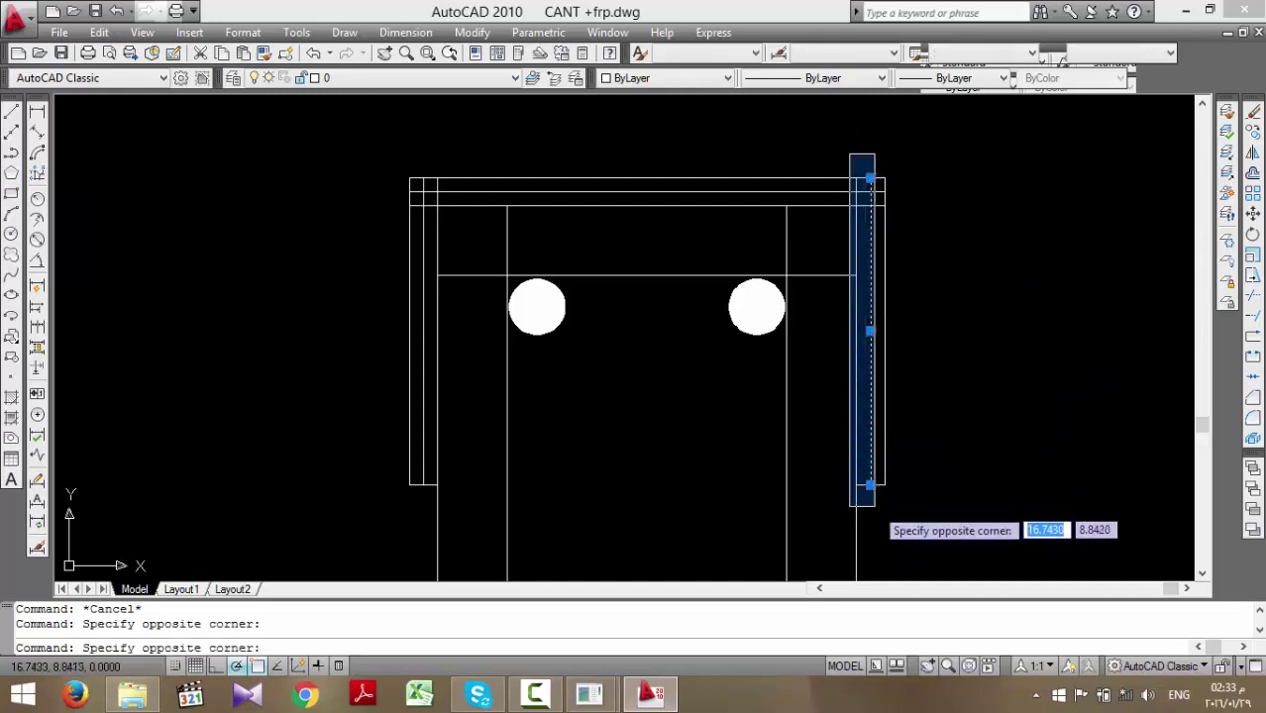
key(Escape)
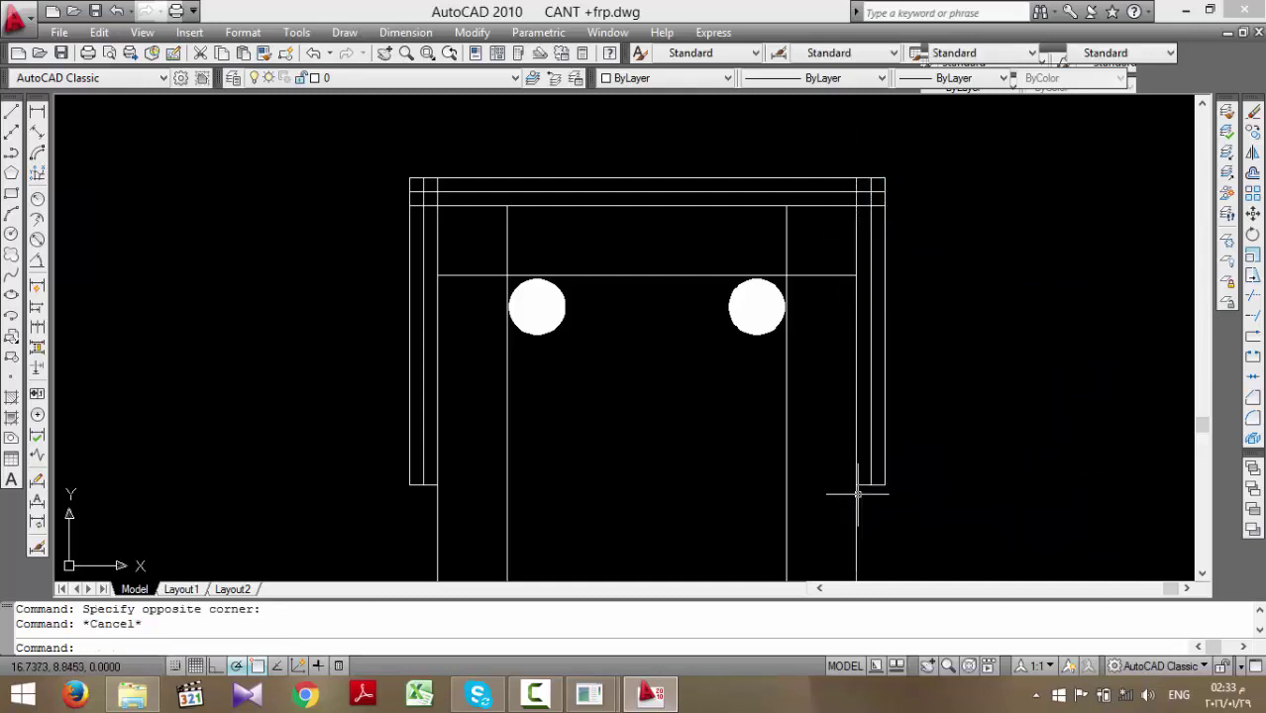
scroll(726, 415, down, 2)
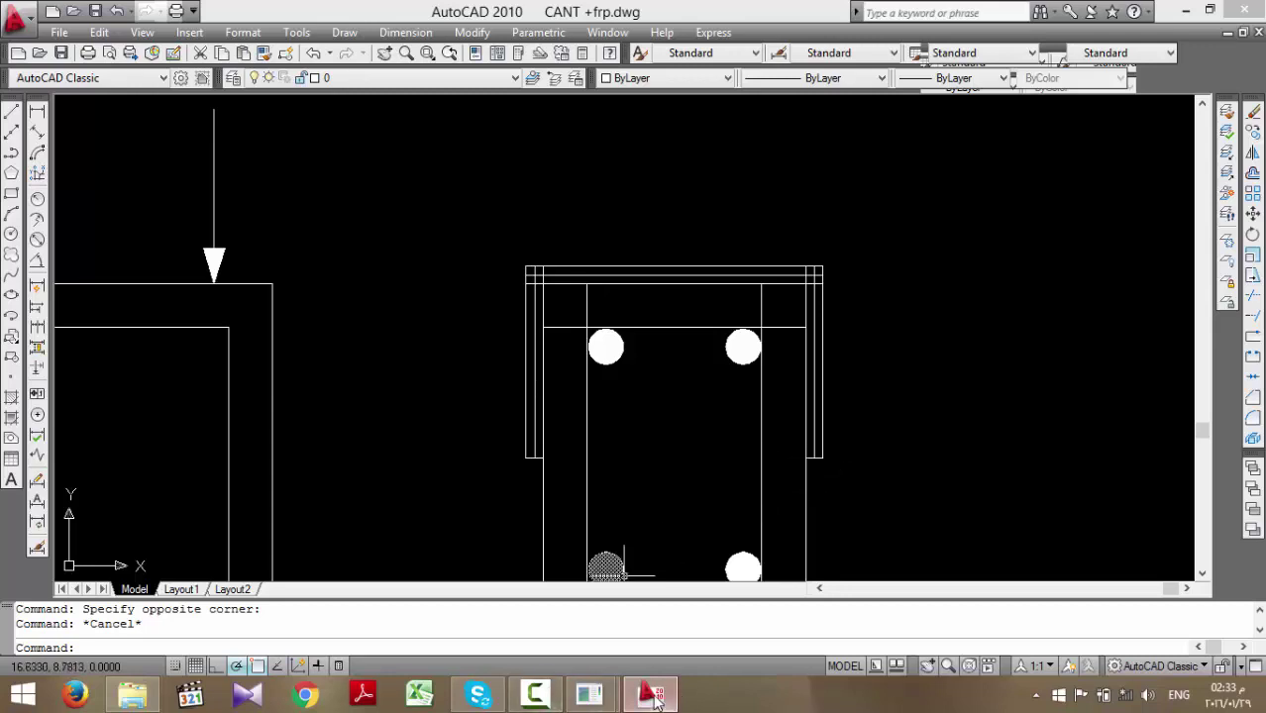
- Switch to ANSYS and try to create a block by dimensions with X-coordinates b/2 and b/2+.3
mouse_move(590, 695)
click(661, 628)
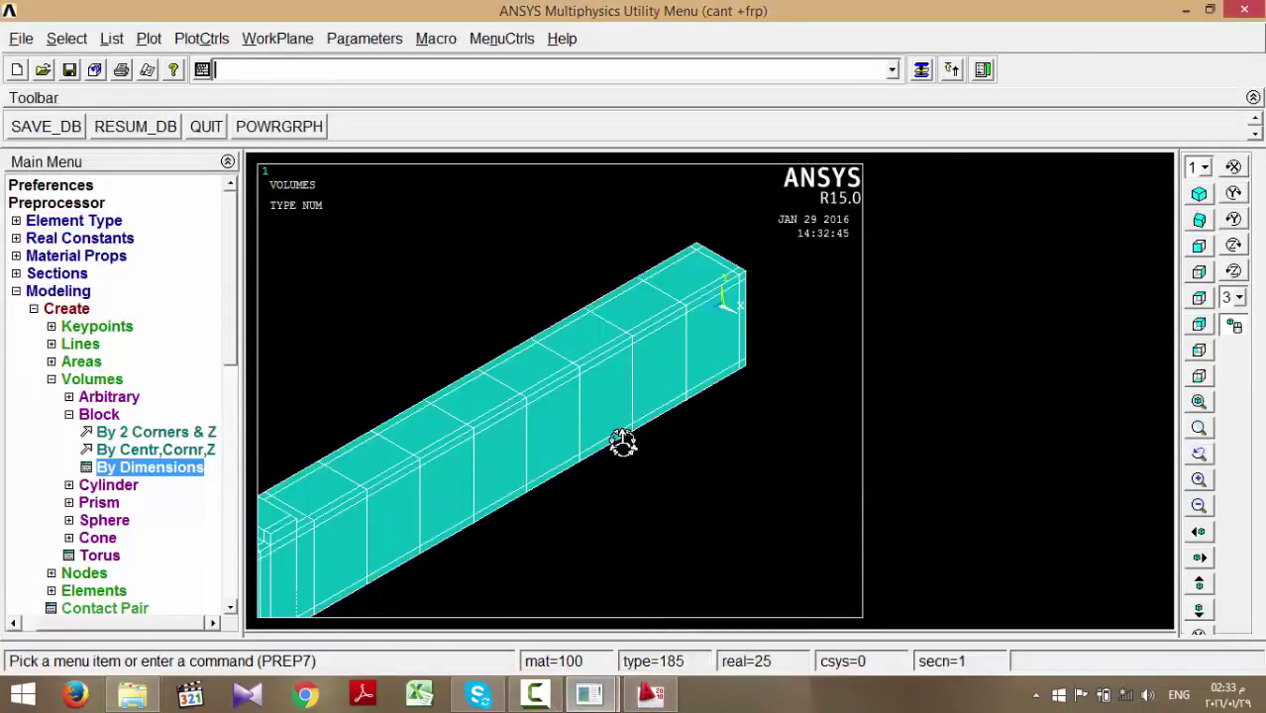
click(196, 469)
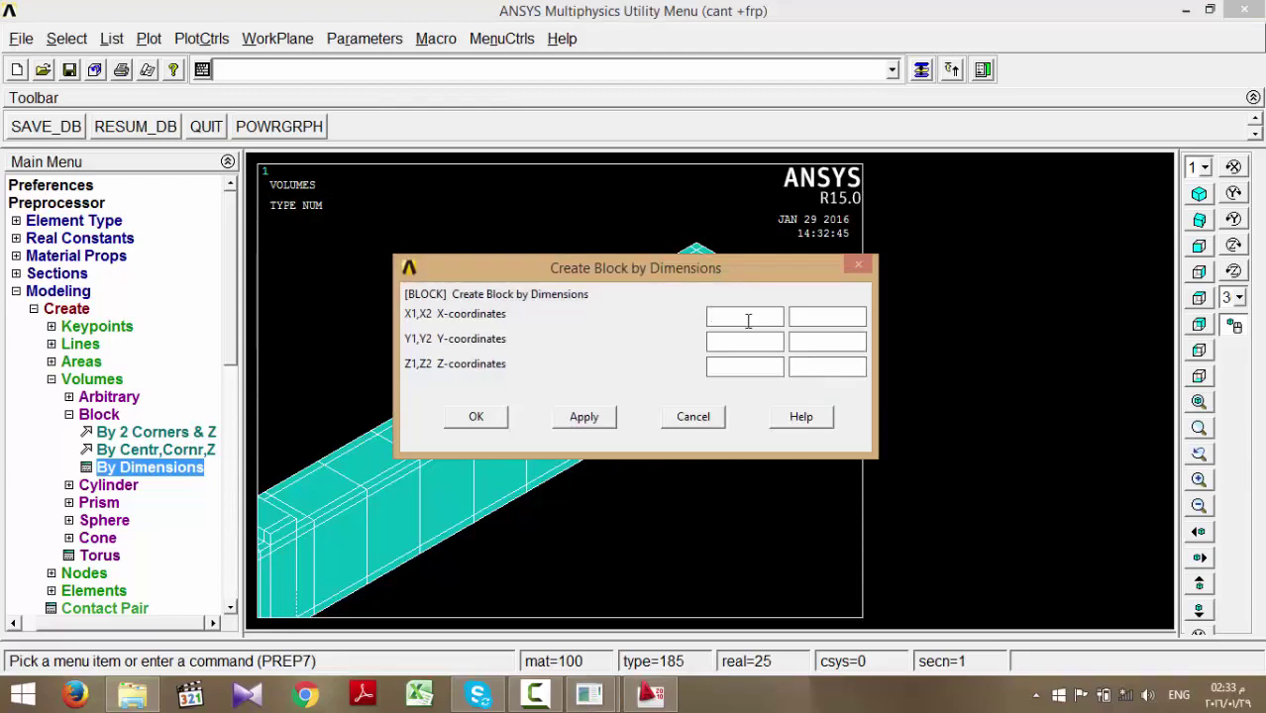
click(749, 317)
text(B/2)
click(585, 417)
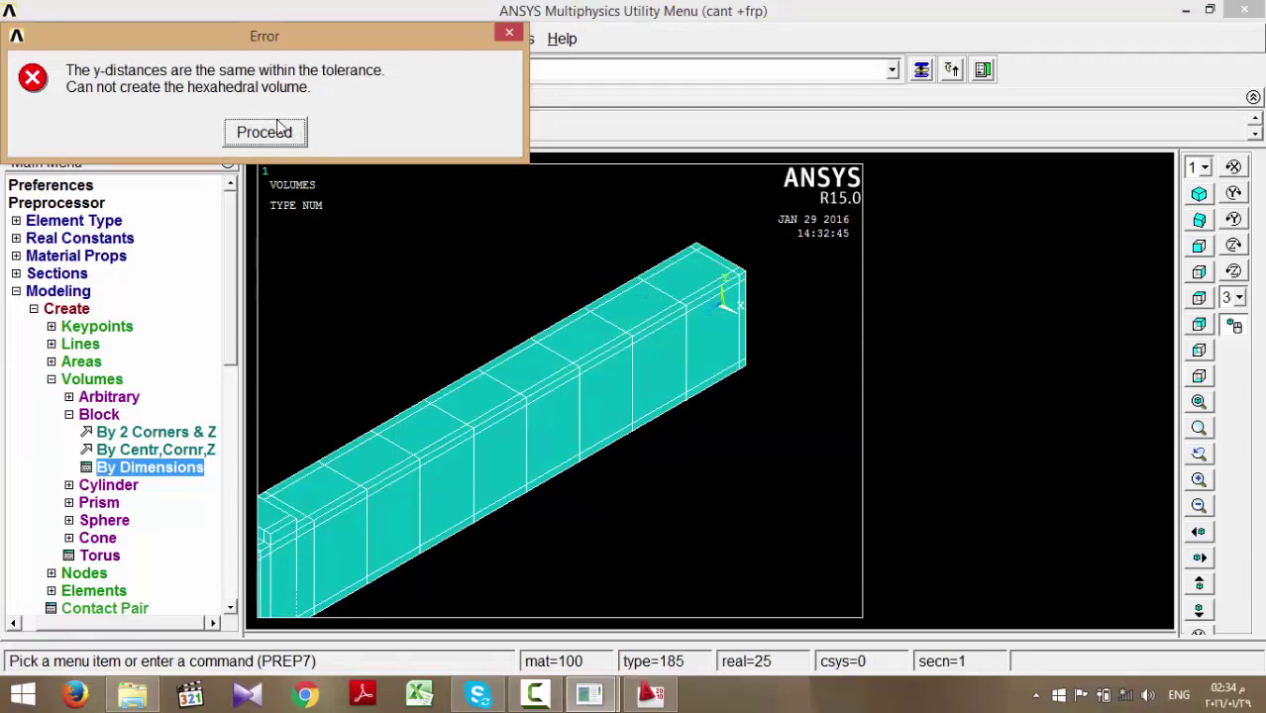
click(264, 132)
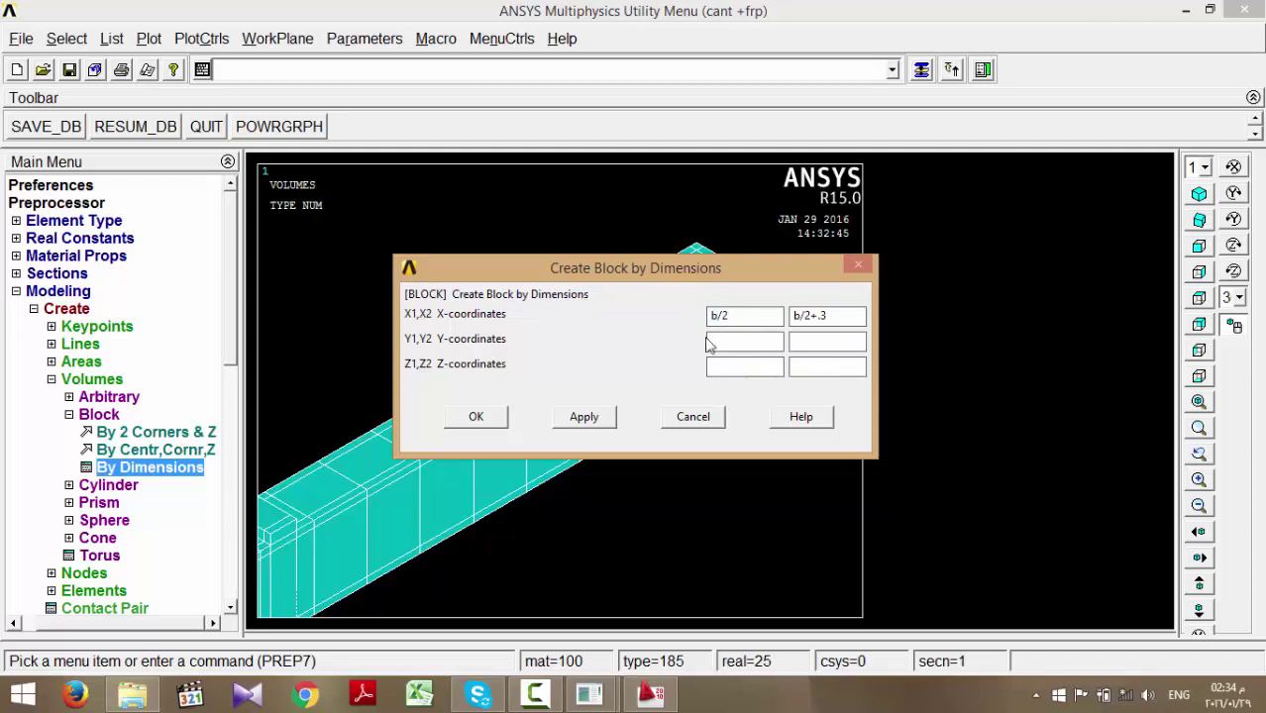
- Set the block's first Y-coordinate to 0 and check the wrap's upper right corner in the AutoCAD cross-section before returning to ANSYS
drag(748, 275, 709, 410)
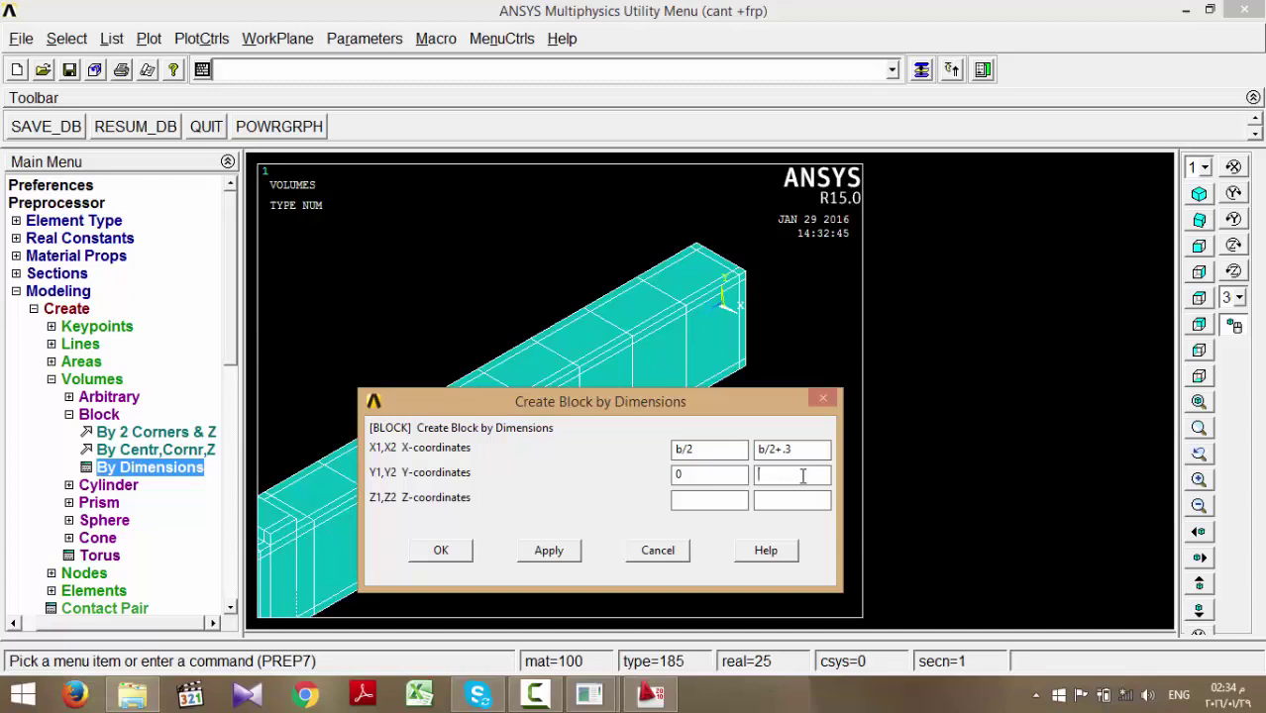
click(650, 693)
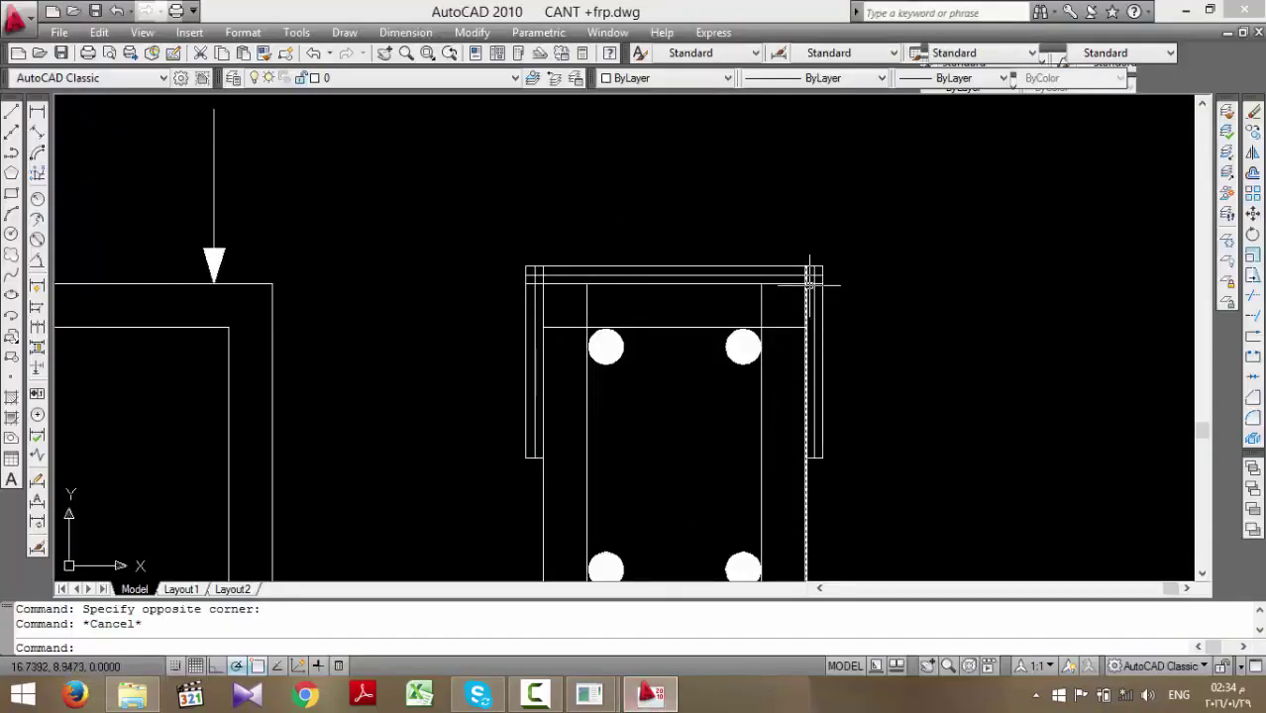
scroll(811, 283, up, 4)
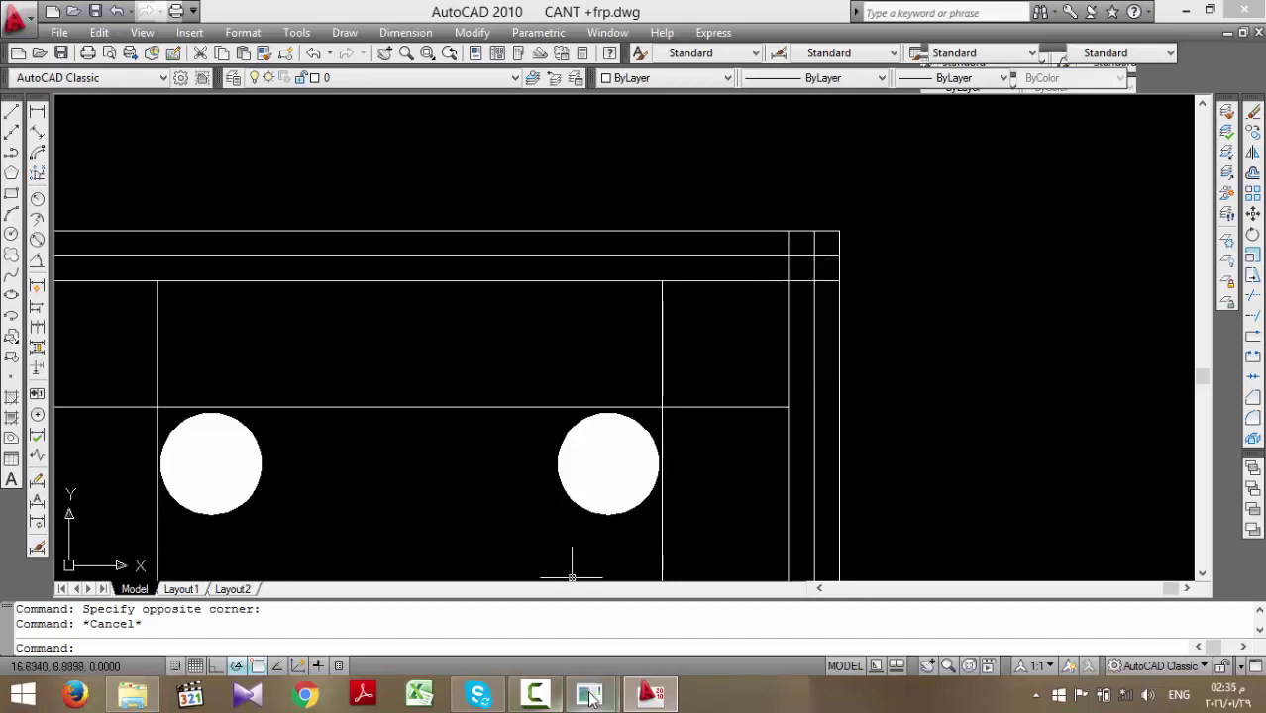
mouse_move(592, 698)
click(644, 615)
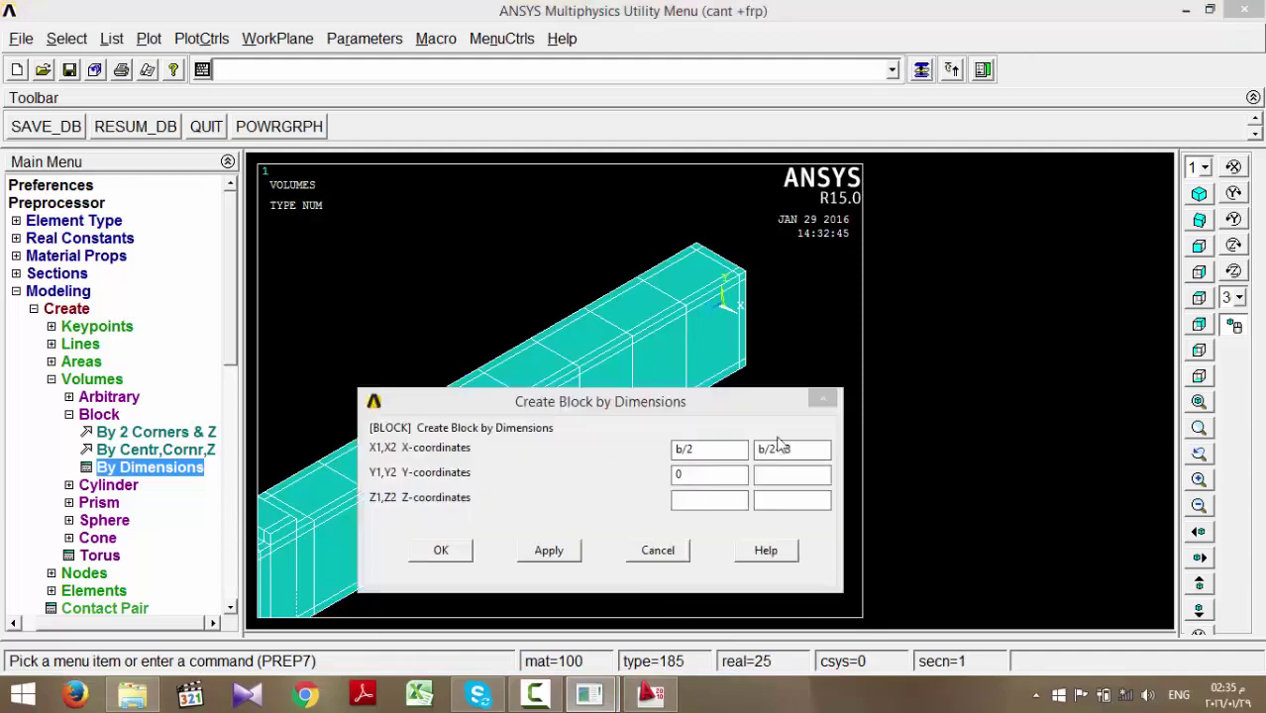
- Set the second Y-coordinate to t/2+.8 and the Z-coordinates to 0 and 506.6666667, and create the block
click(777, 474)
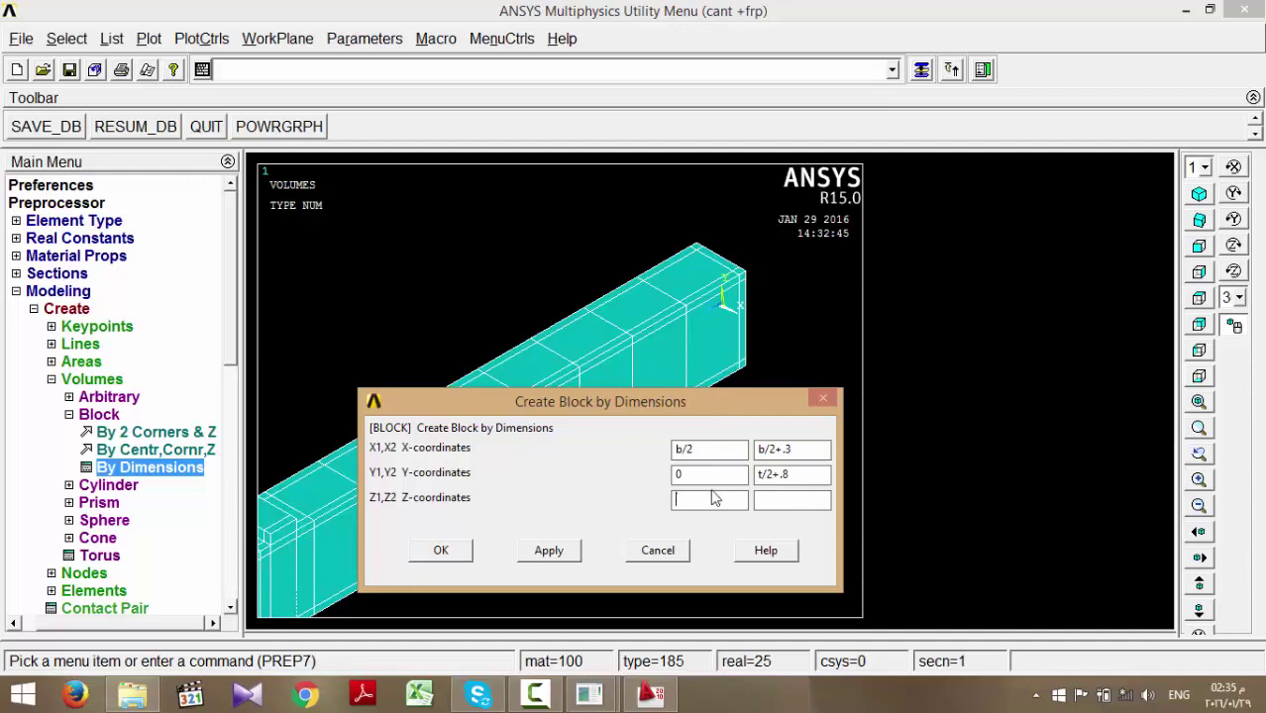
click(810, 502)
text(506.6666667)
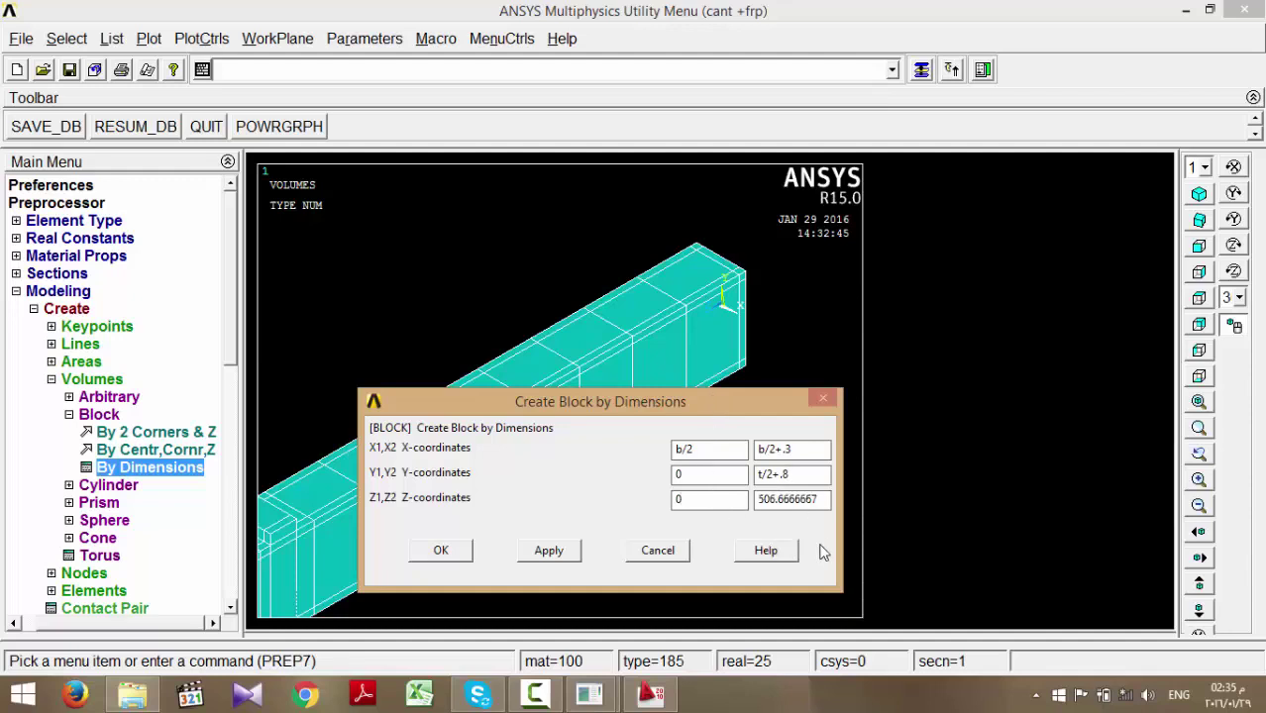
click(545, 552)
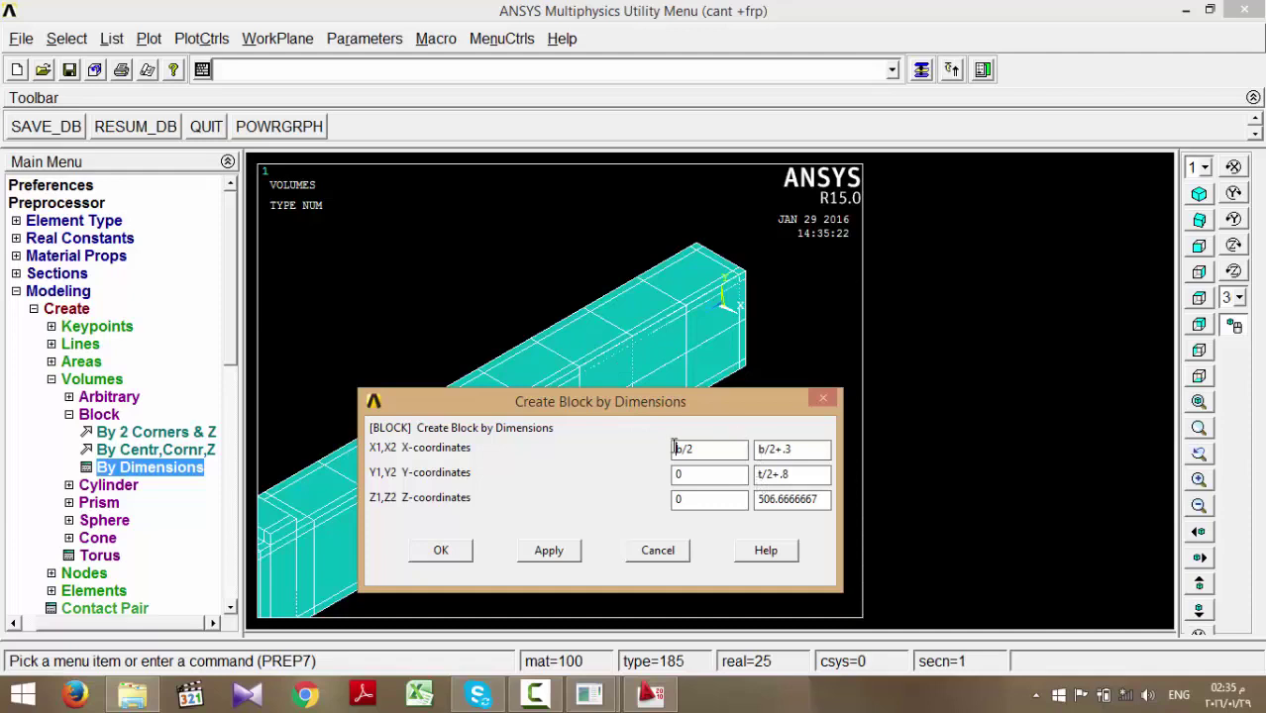
- Create the matching block on the opposite side of the beam with X-coordinates -b/2 and -(b/2+.3)
text(-)
text(-)
text(()
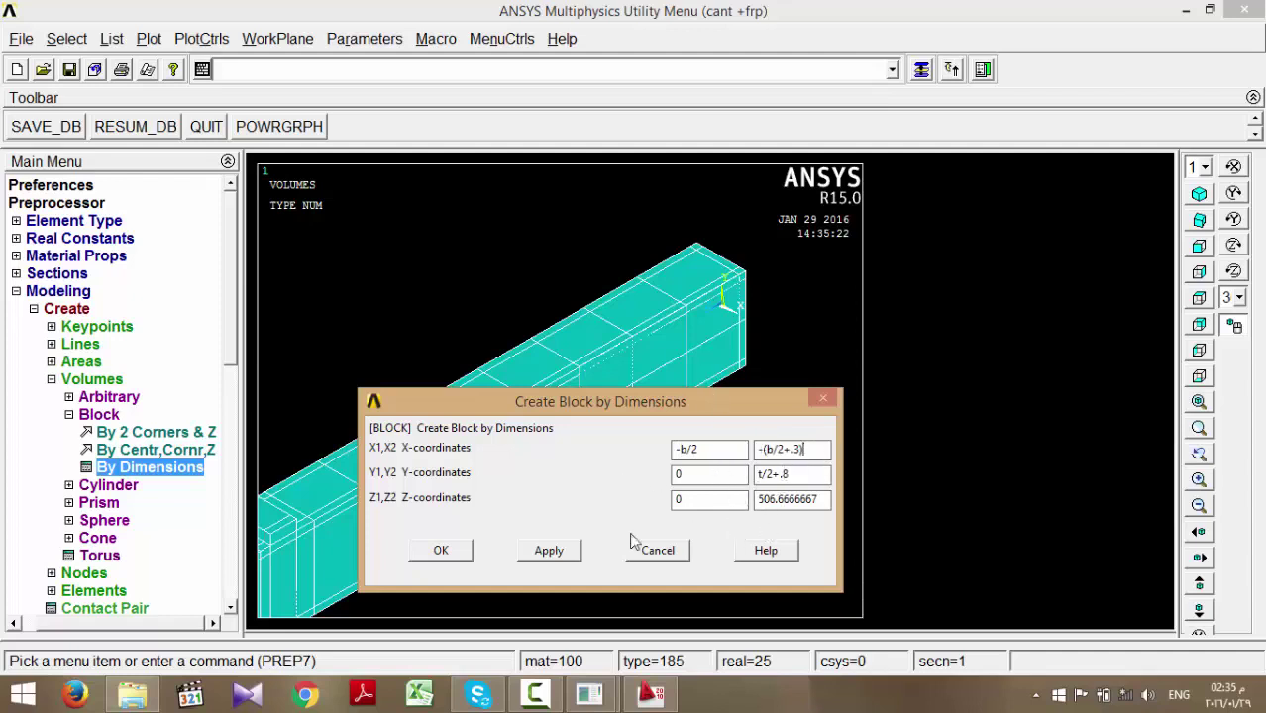
click(573, 549)
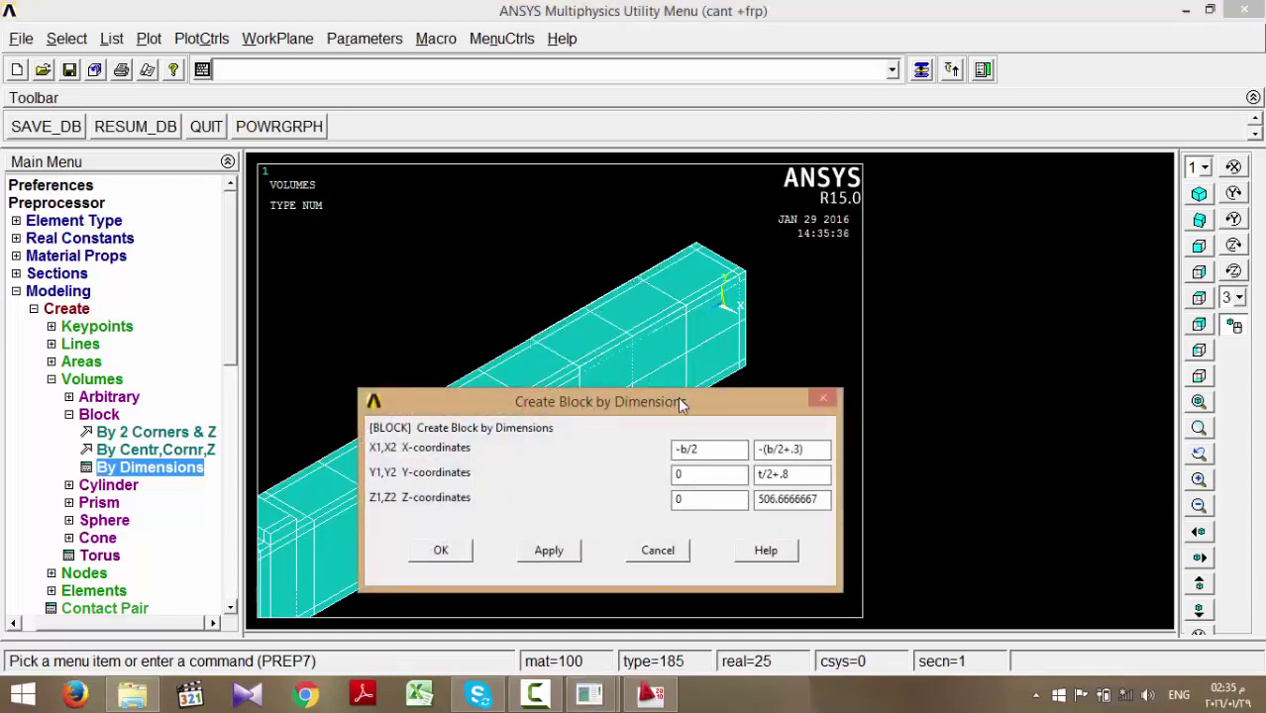
- Check the outer side wrap layer in the AutoCAD cross-section, and create an ANSYS block with X-coordinates -(b/2+.3) and -(b/2+.8)
click(650, 694)
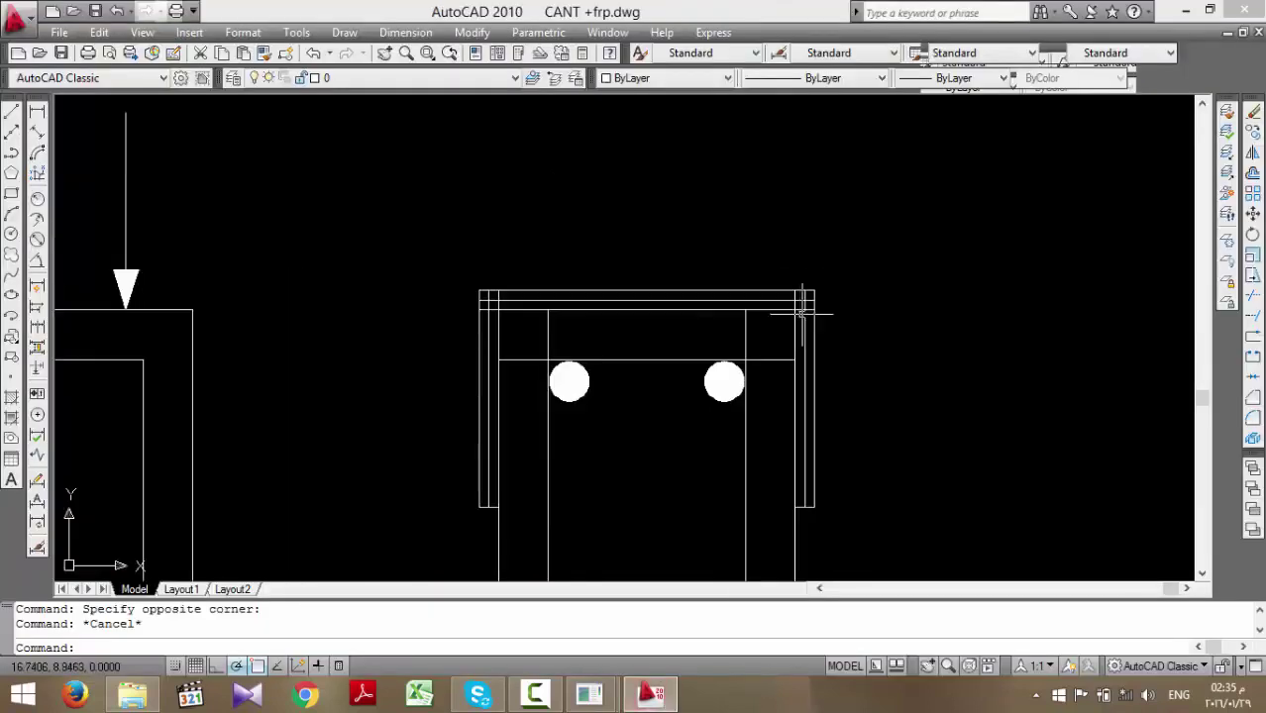
scroll(813, 515, up, 2)
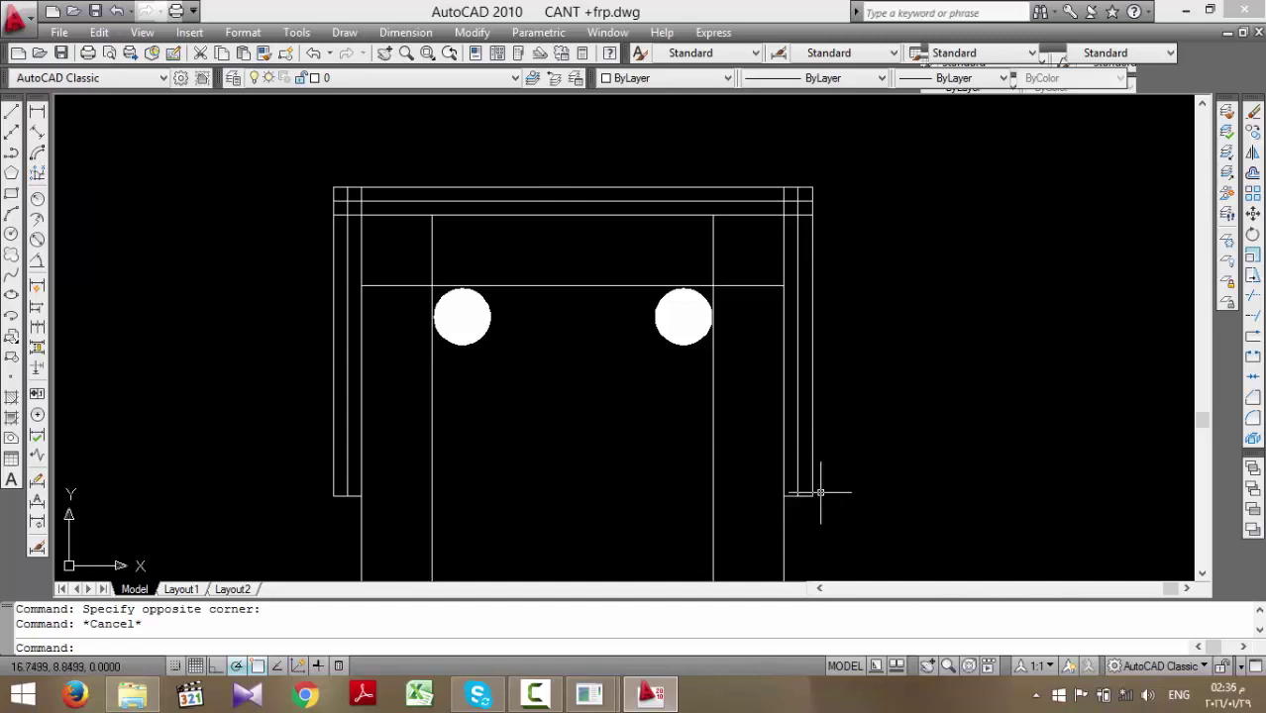
click(650, 654)
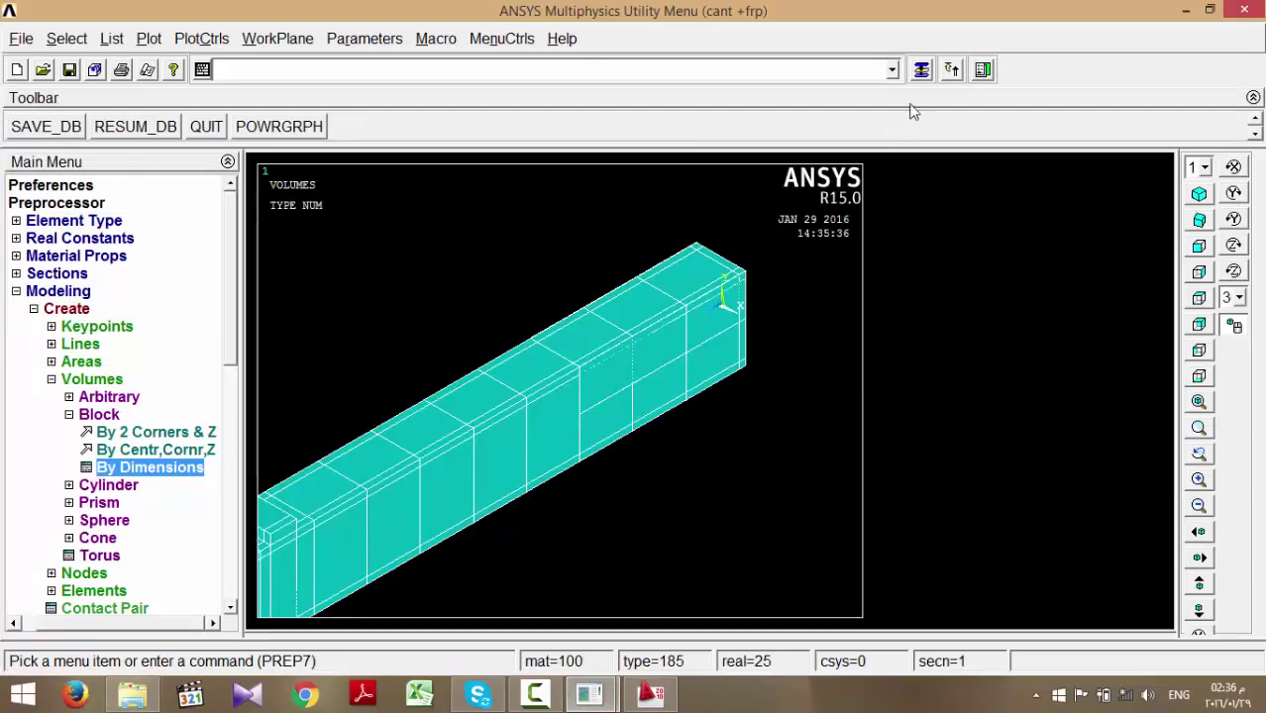
click(709, 449)
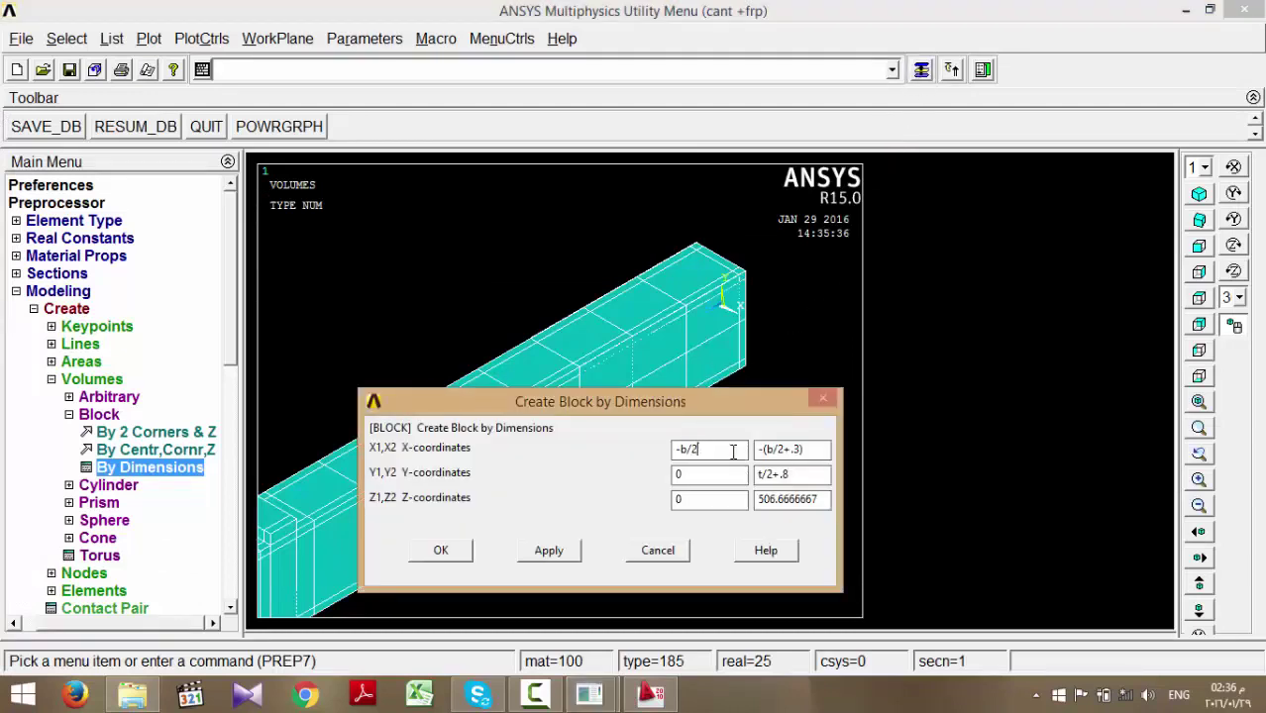
text(+)
text(()
text(8)
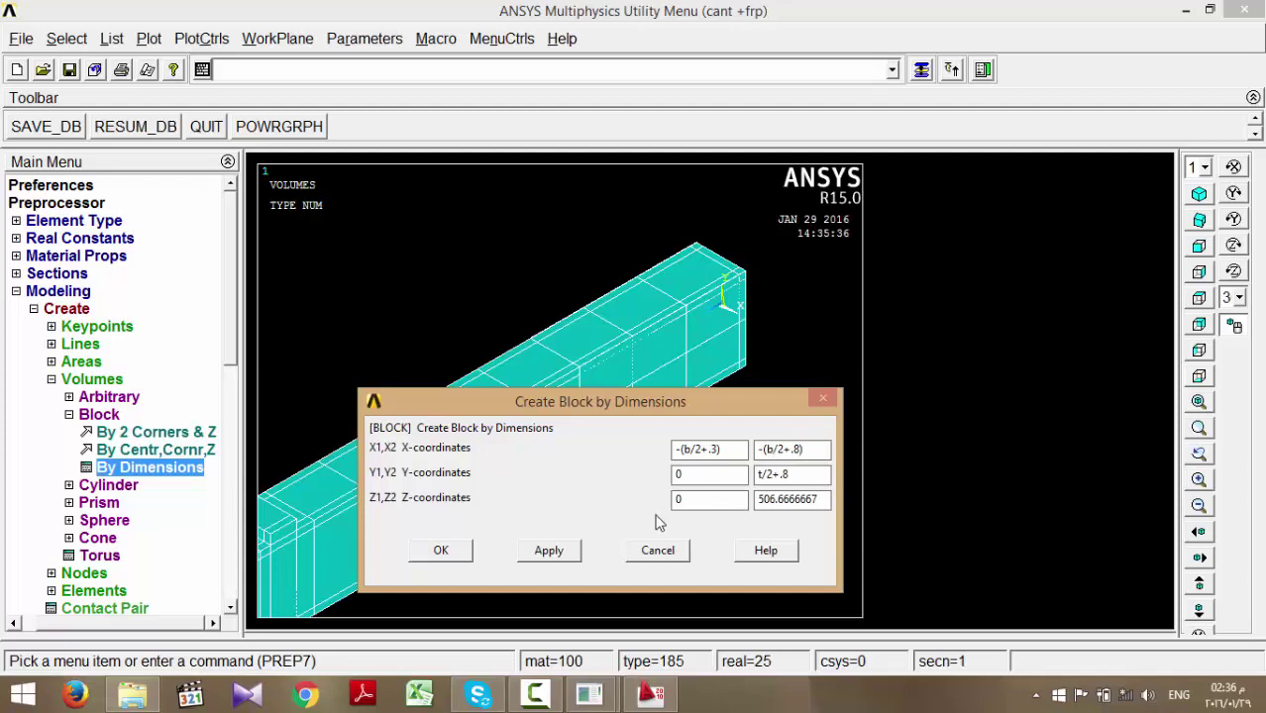
click(546, 550)
- Create the matching outer-layer block on the positive side with X-coordinates (b/2+.3) and (b/2+.8), and save the database
key(BackSpace)
click(762, 449)
drag(757, 449, 769, 449)
key(BackSpace)
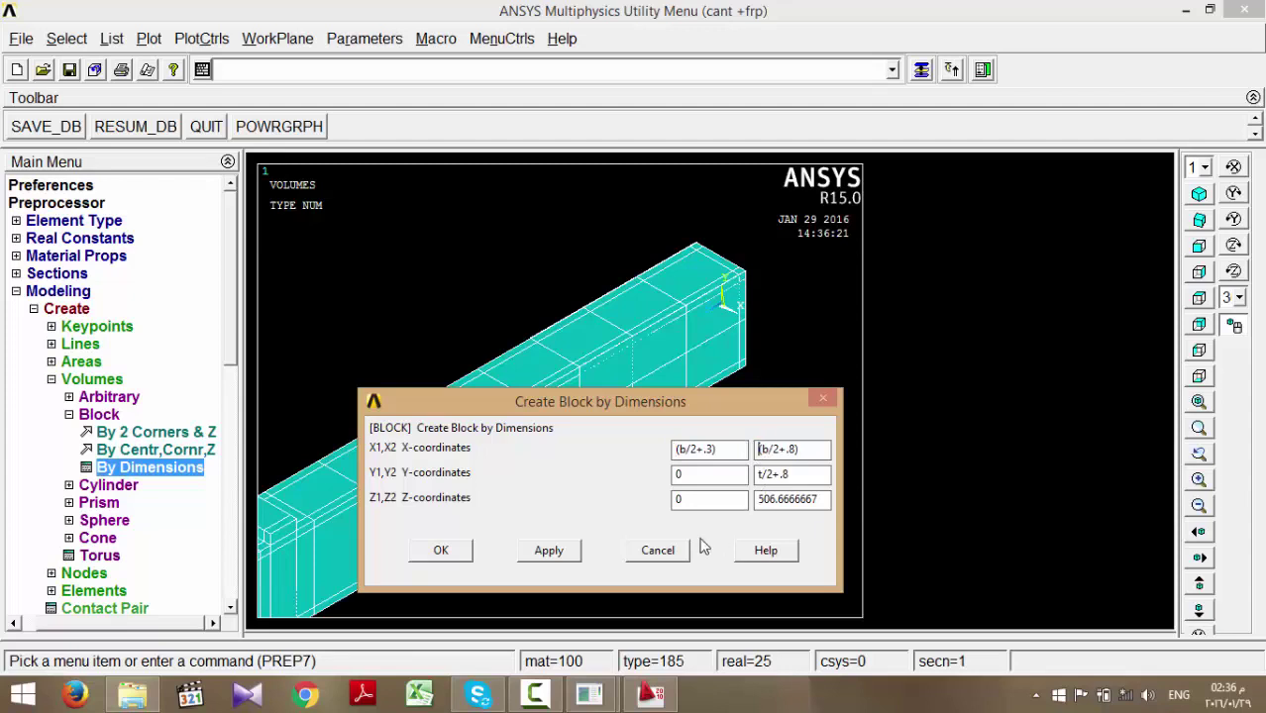
click(549, 550)
click(656, 551)
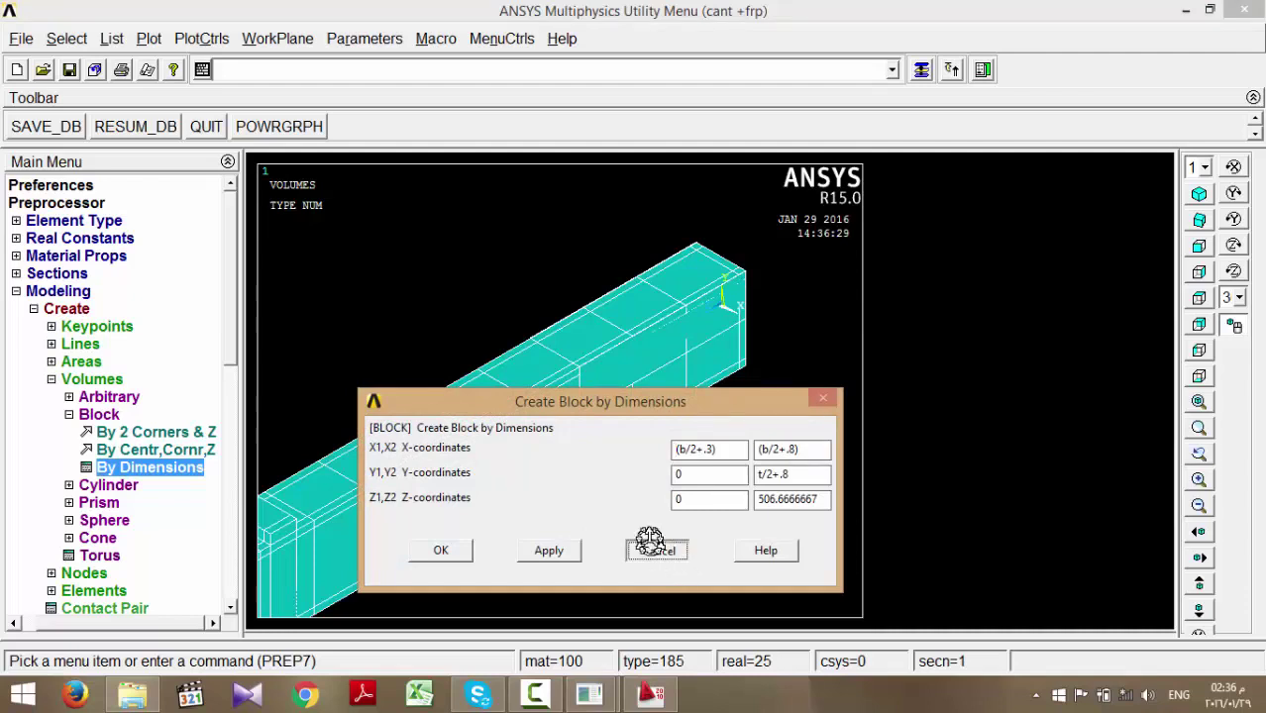
click(61, 130)
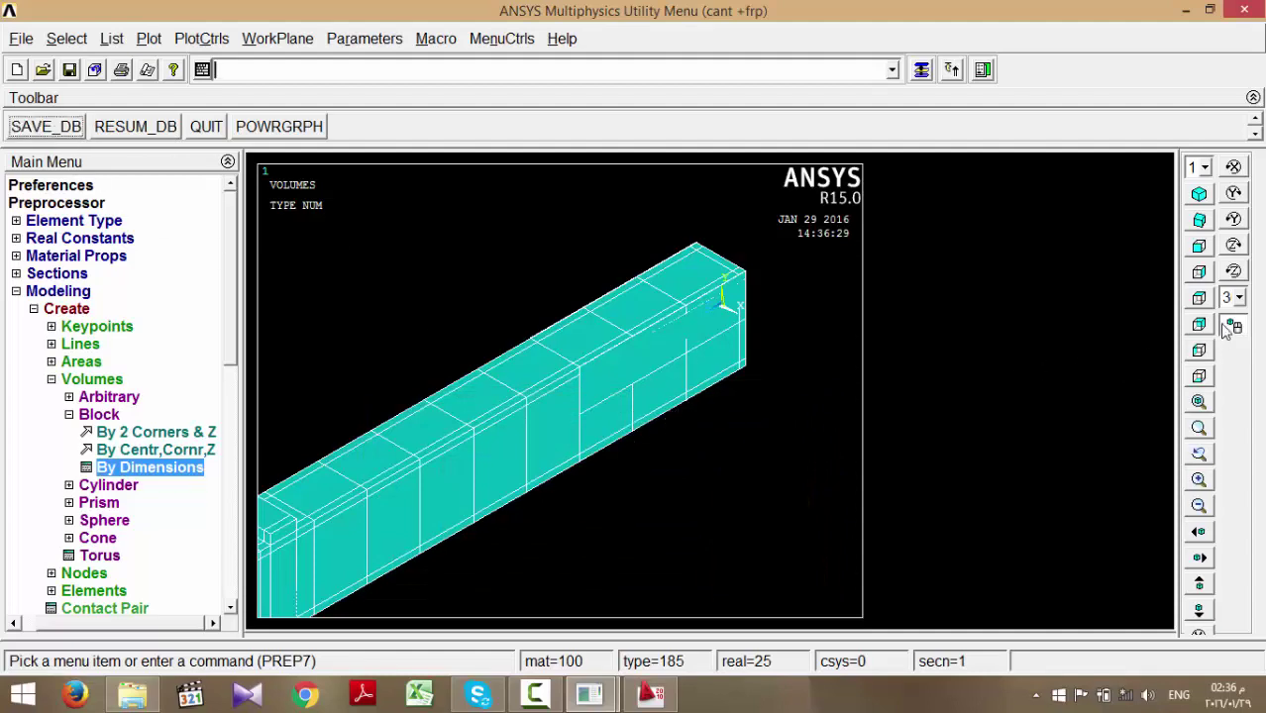
- Examine the layer edges up close where the side wrap ends at the beam's upper edge
click(1199, 428)
click(579, 394)
click(602, 433)
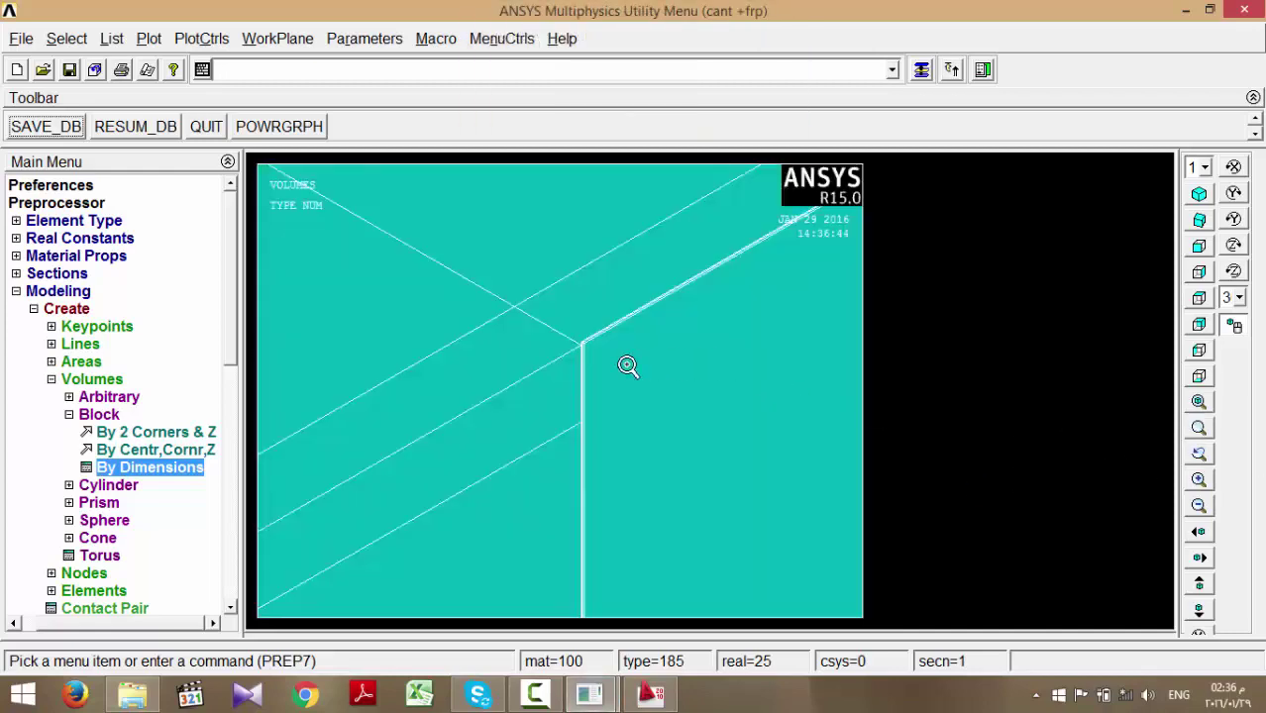
click(581, 350)
click(616, 384)
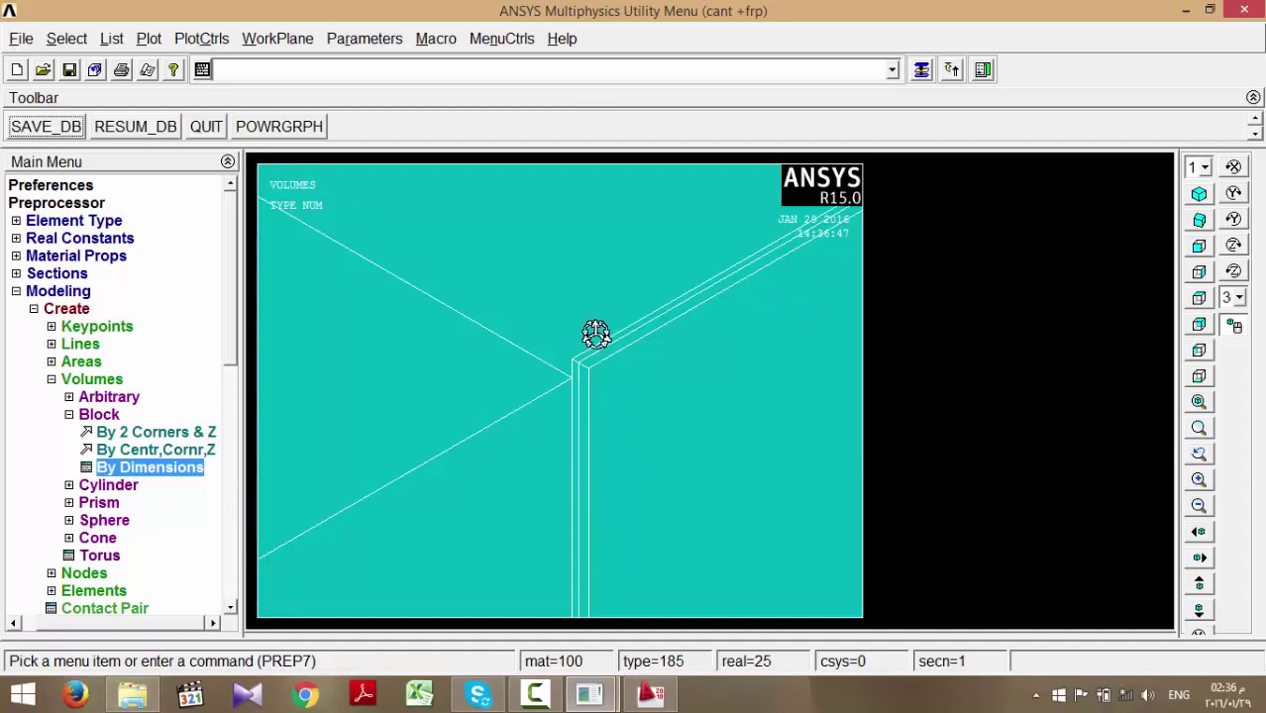
click(566, 363)
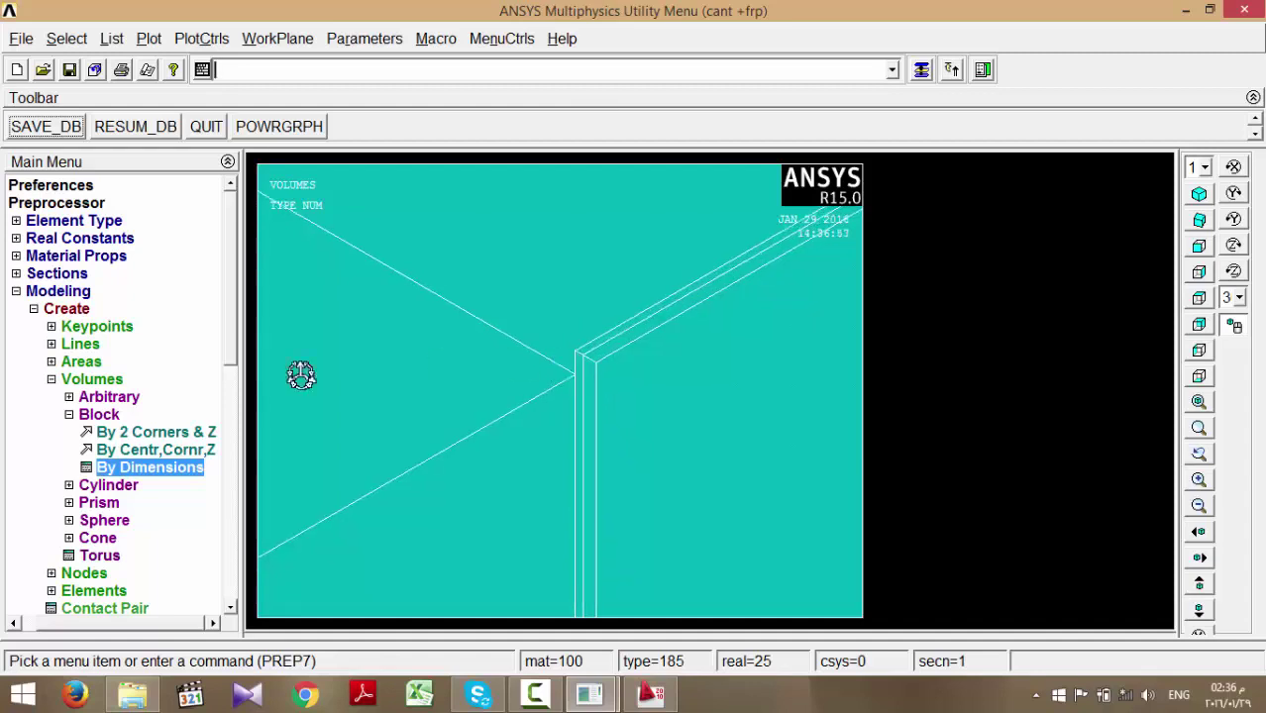
click(177, 472)
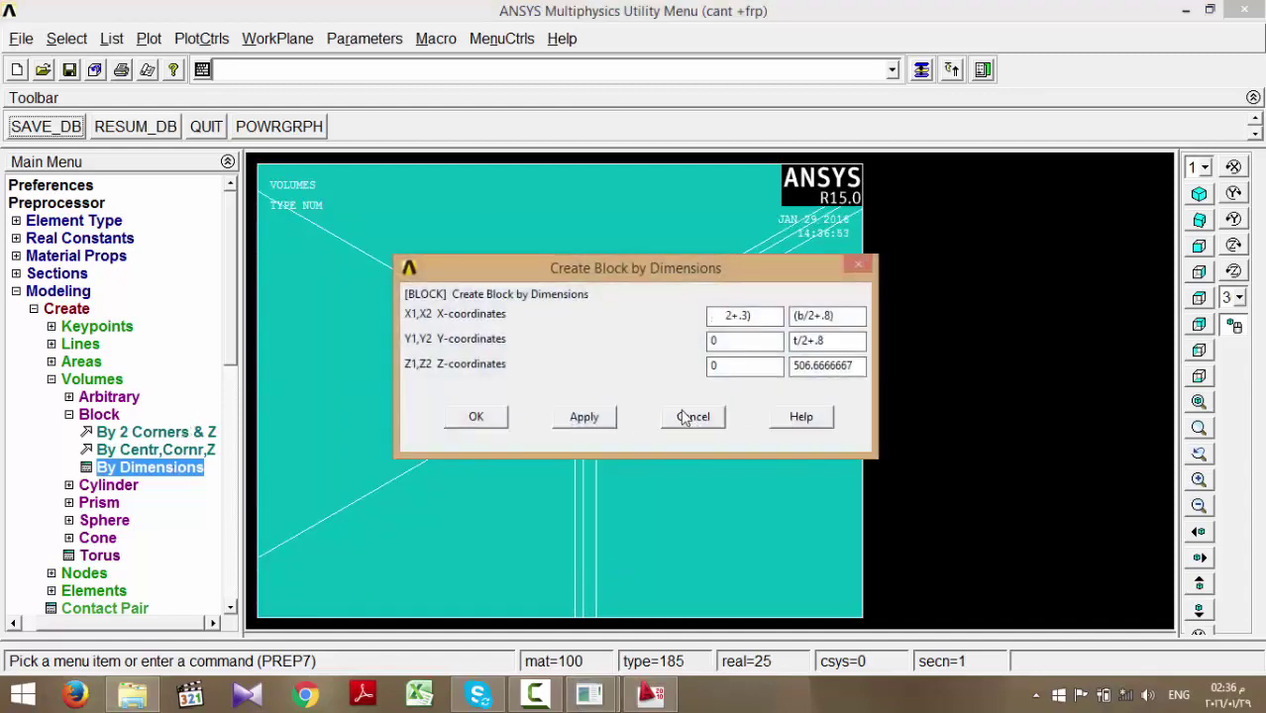
click(693, 419)
click(16, 221)
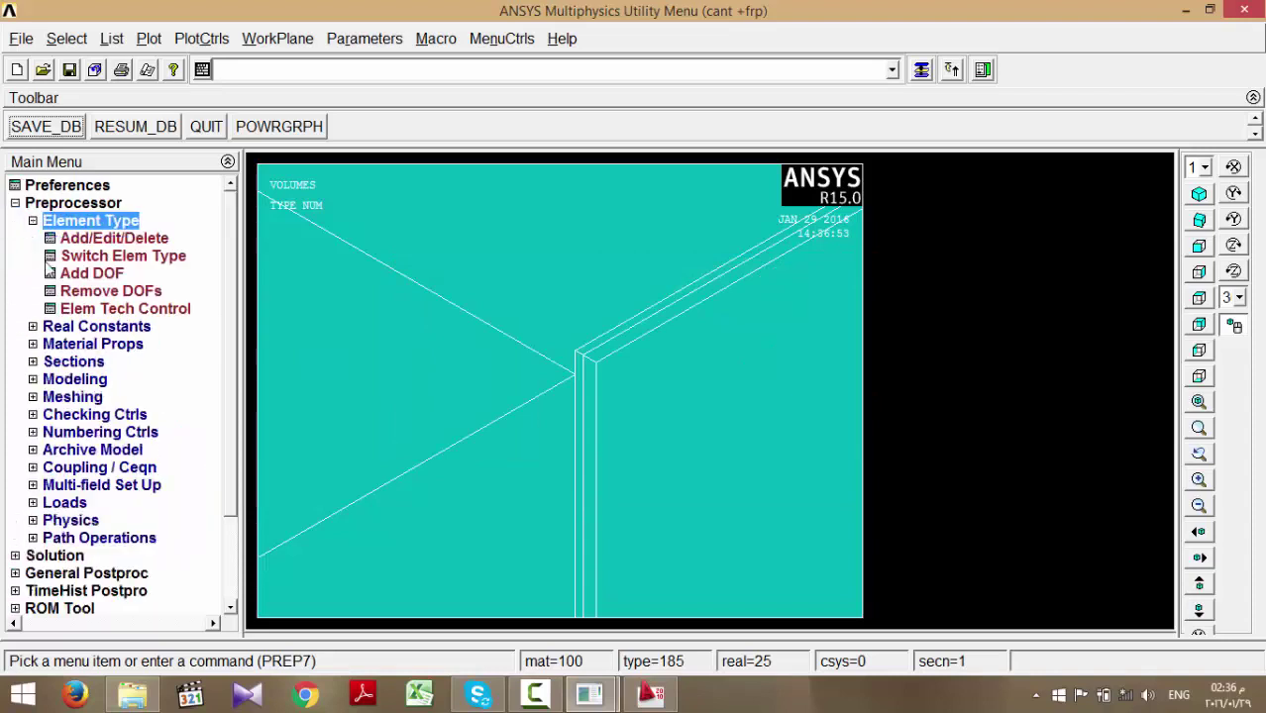
click(33, 221)
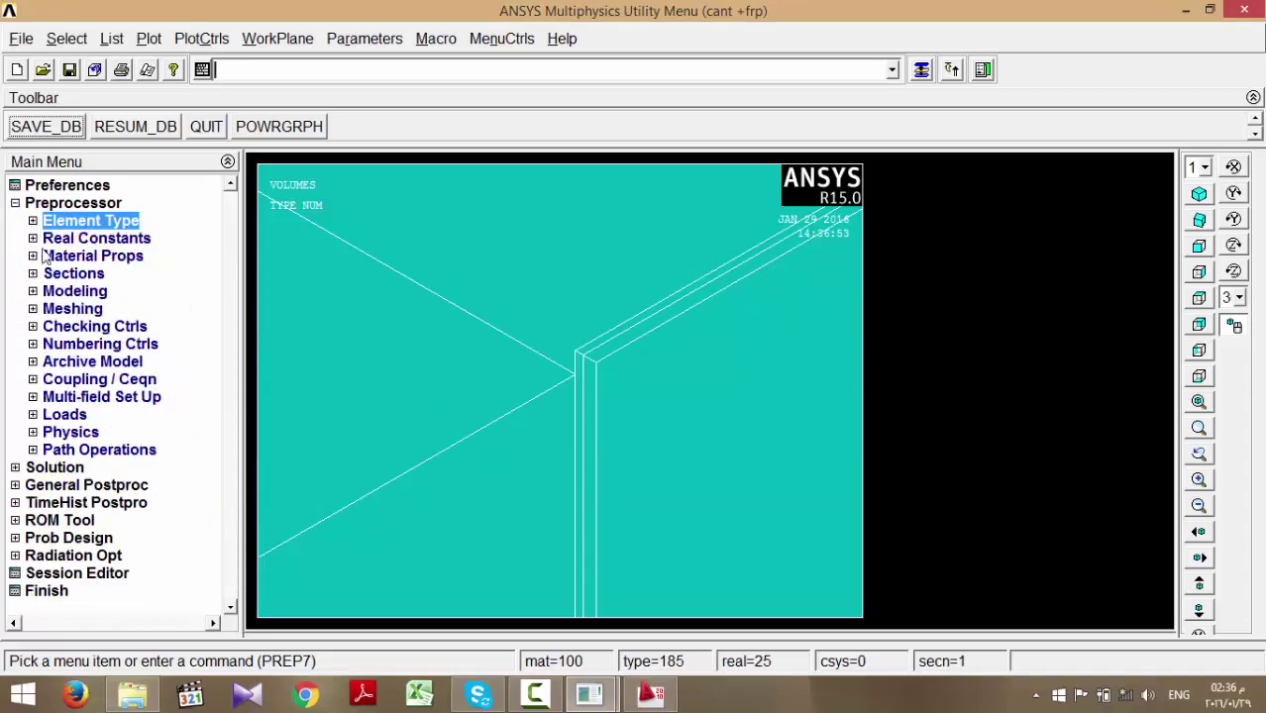
click(34, 291)
click(163, 474)
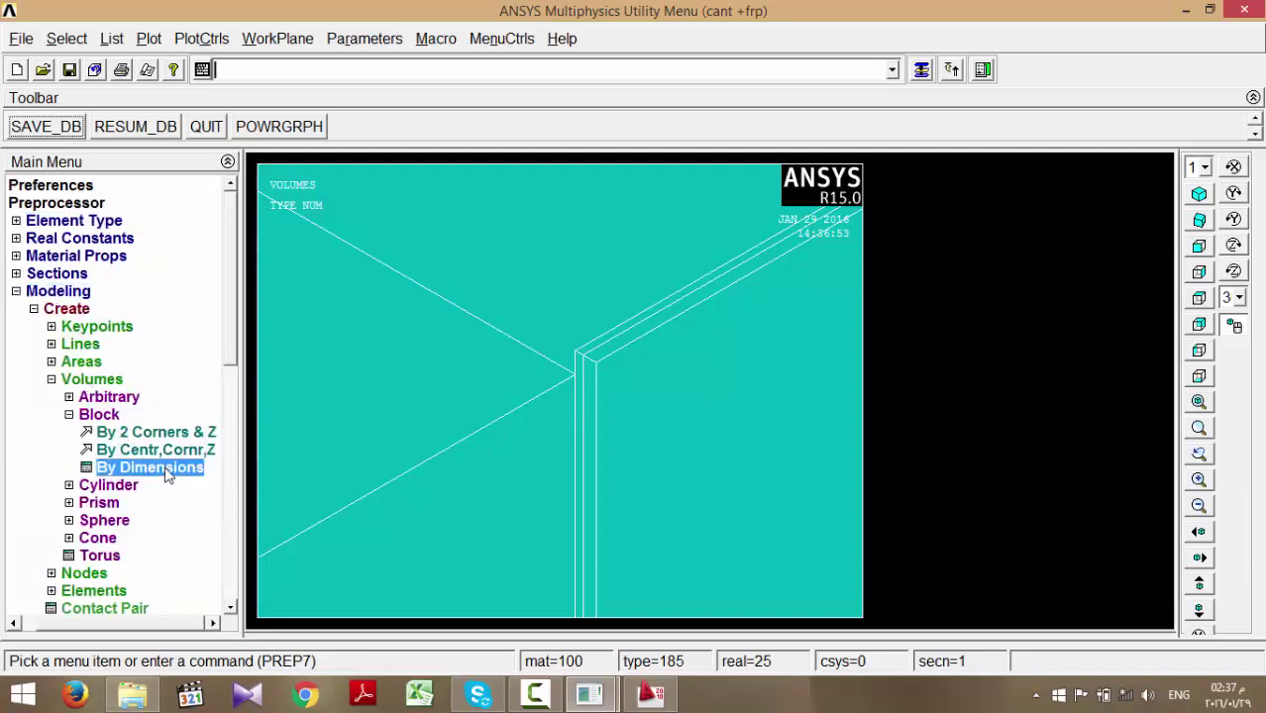
- Switch to AutoCAD to examine how far the top wrap layers extend across the cross-section, and return to ANSYS
click(639, 694)
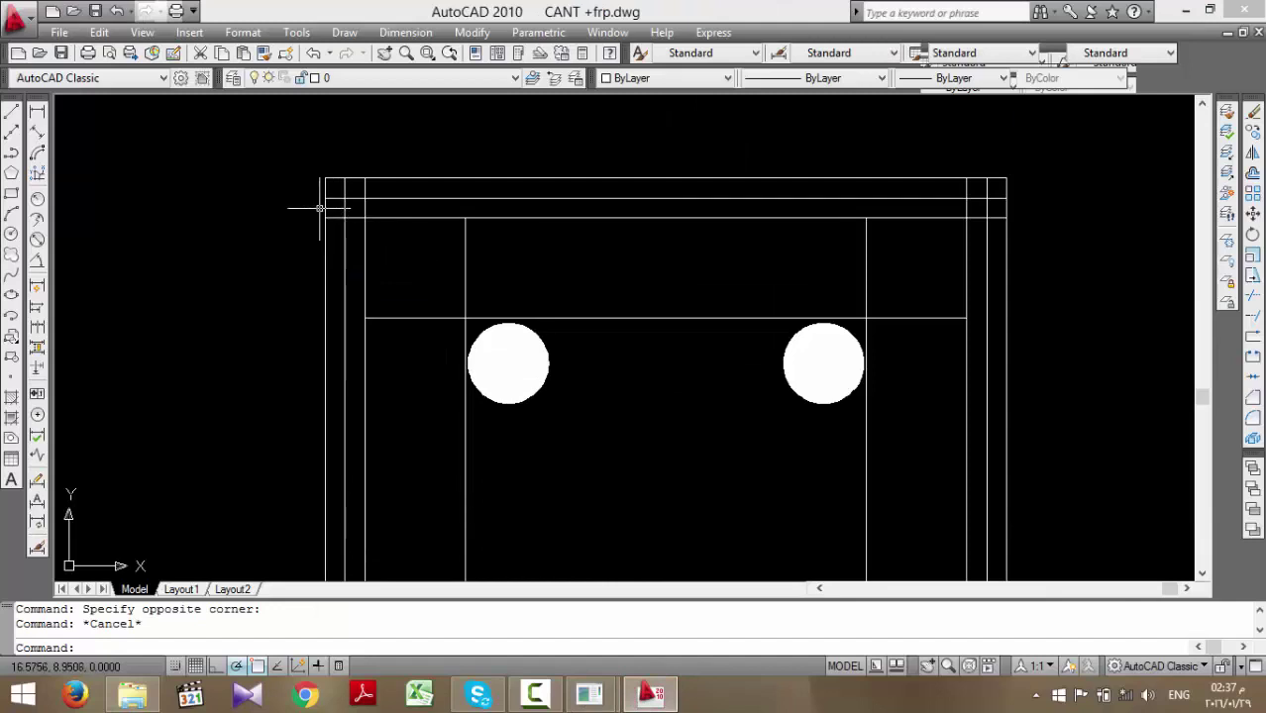
click(325, 205)
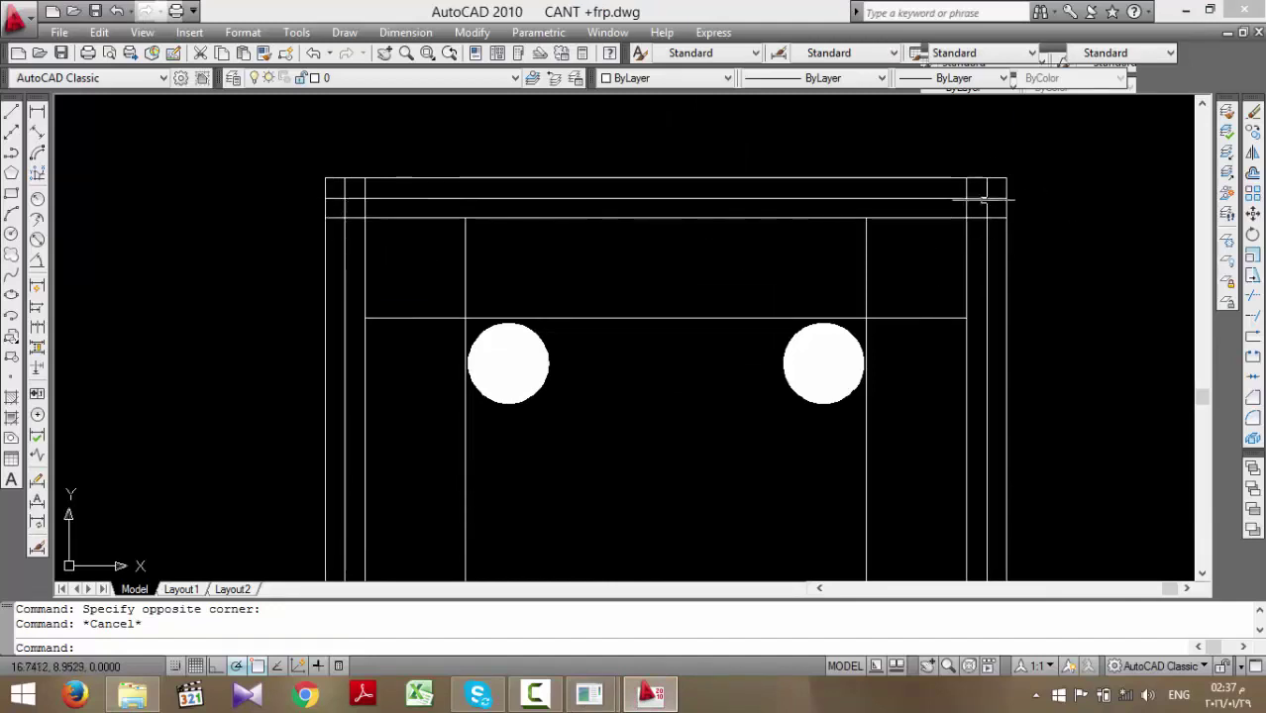
mouse_move(1007, 210)
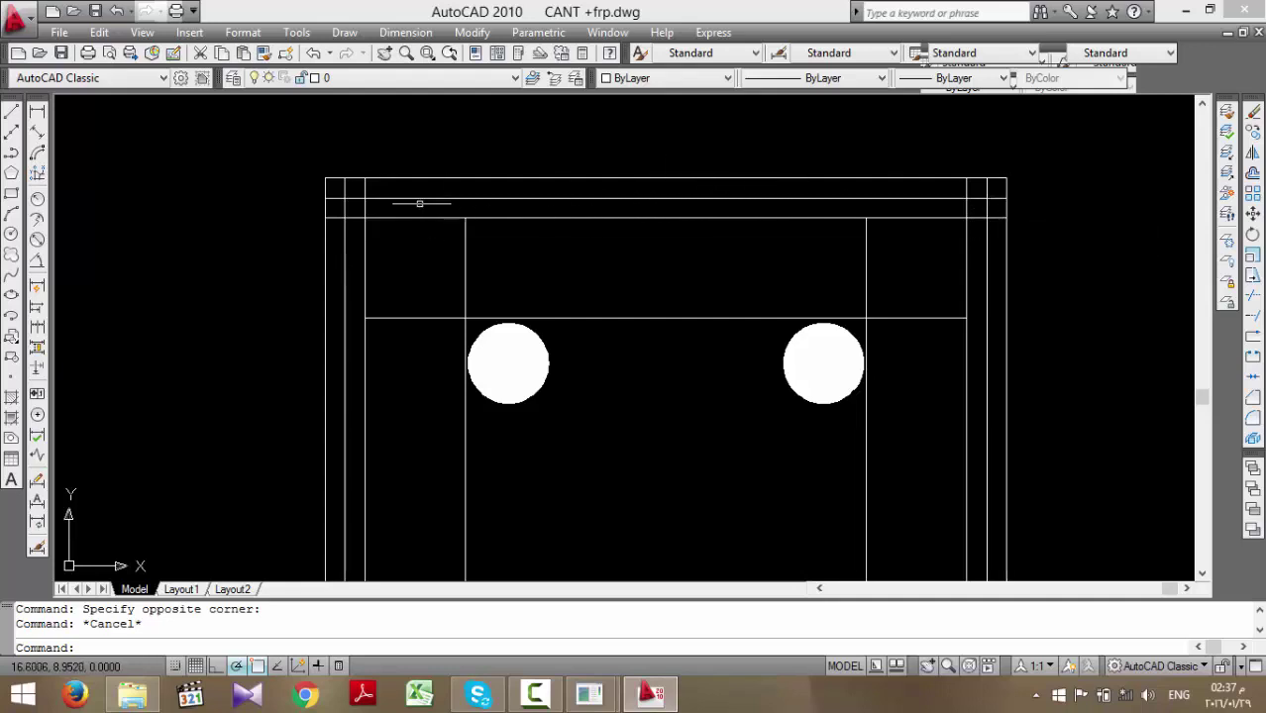
scroll(598, 203, down, 3)
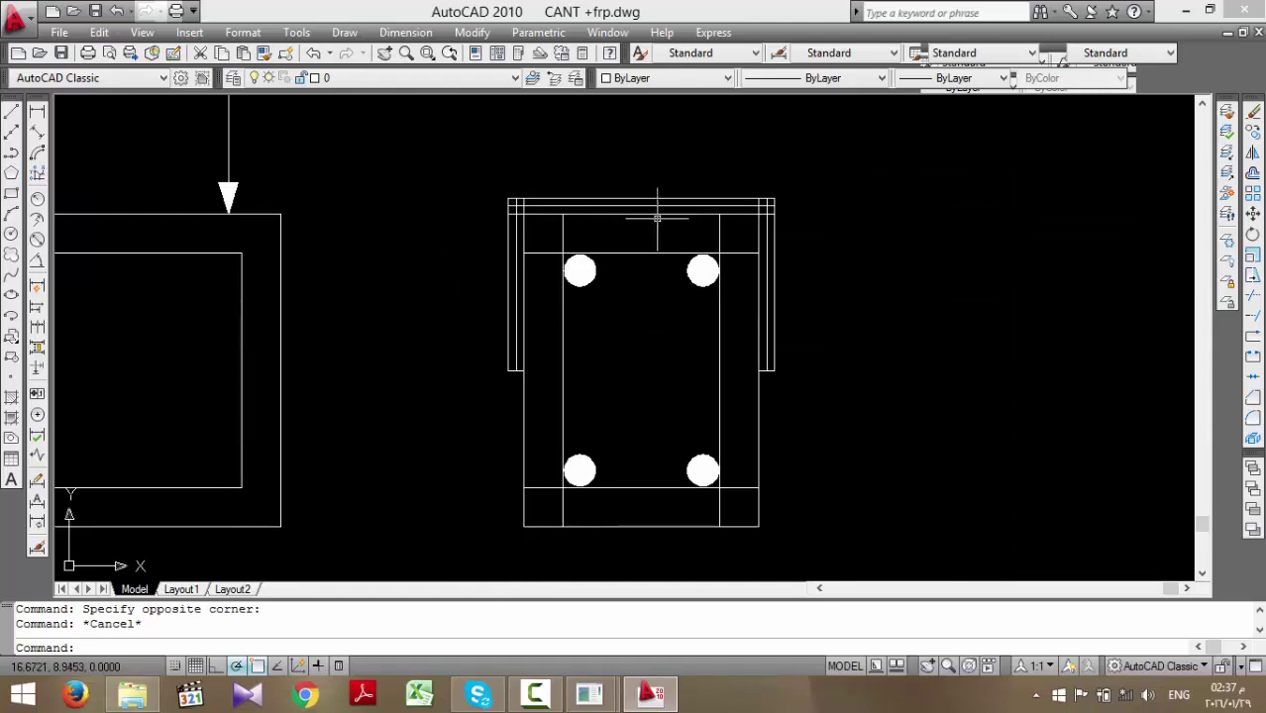
scroll(637, 262, up, 2)
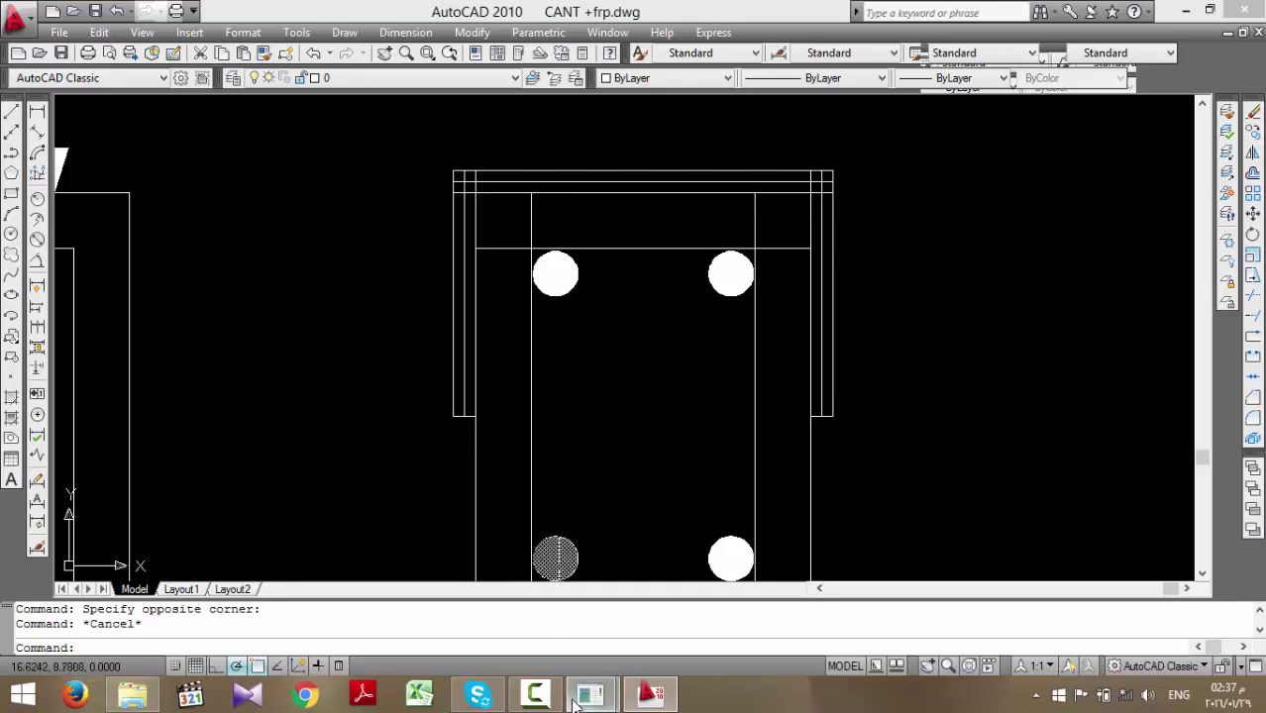
mouse_move(584, 696)
click(677, 613)
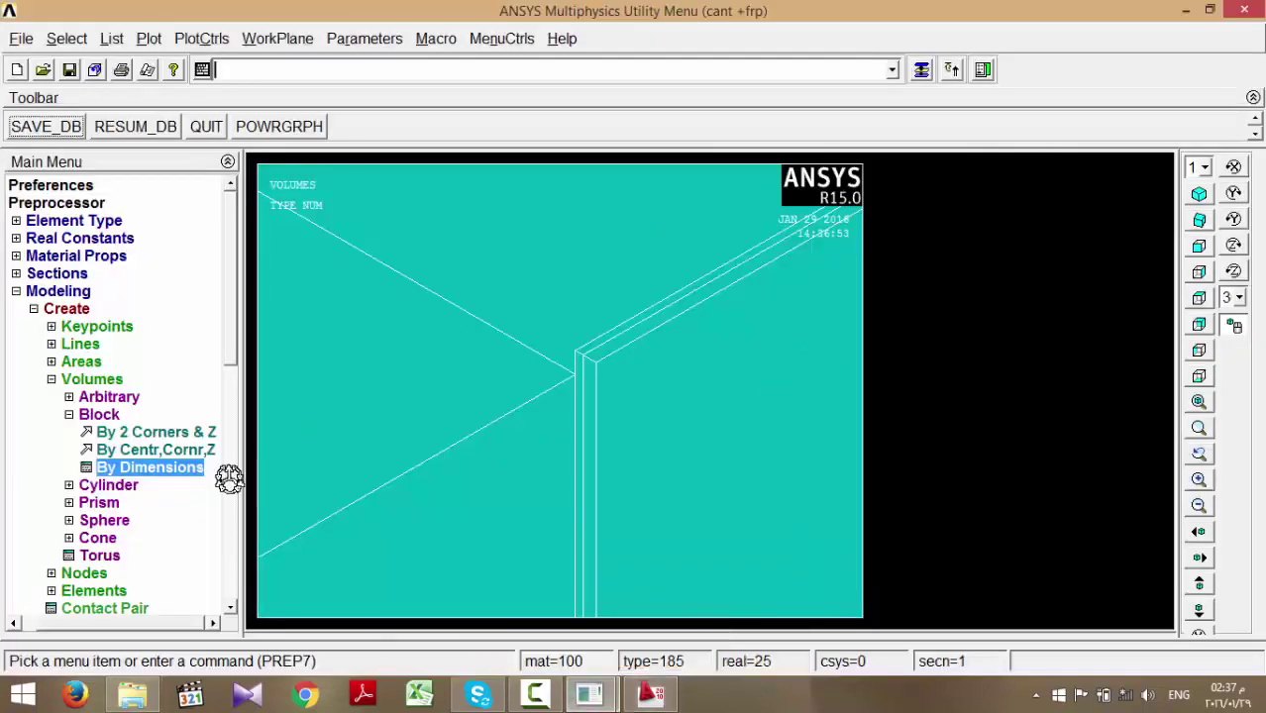
- Create the first top wrap block with X-coordinates b/2+.8 and -(b/2+.8) and Y-coordinates t/2 and t/2+.3
click(192, 467)
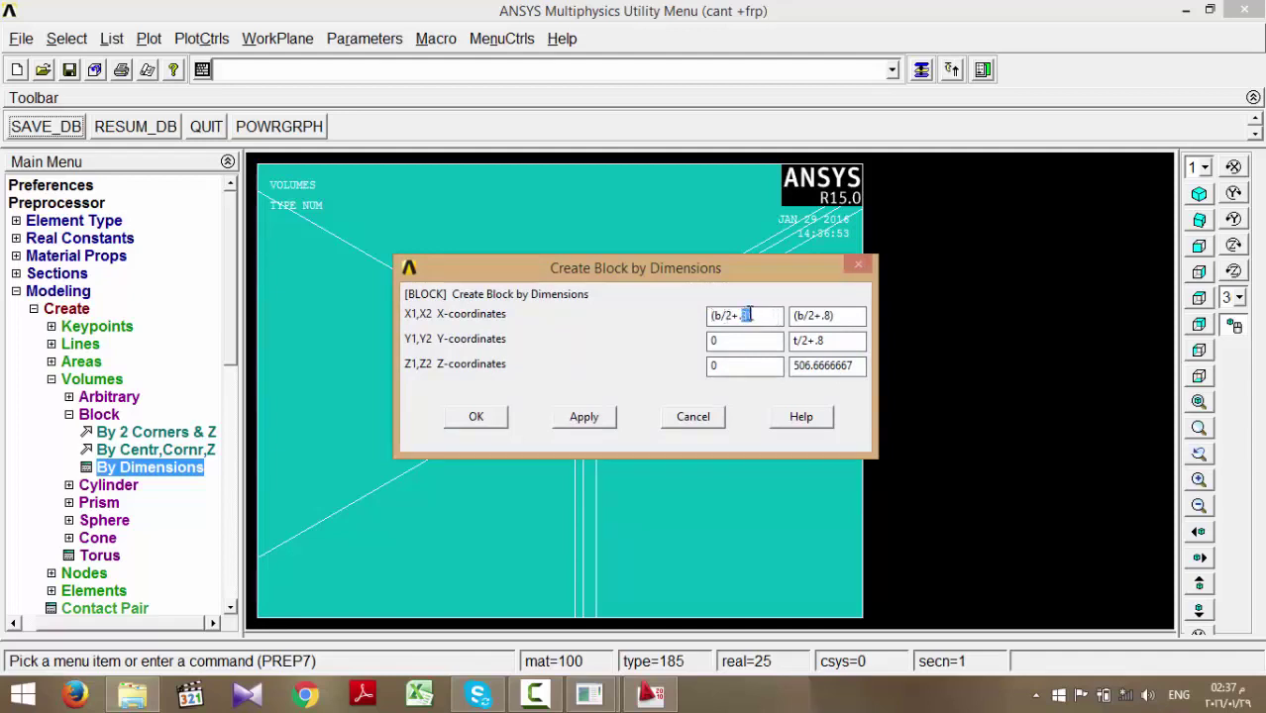
click(717, 314)
key(Delete)
text(-)
drag(769, 338, 676, 340)
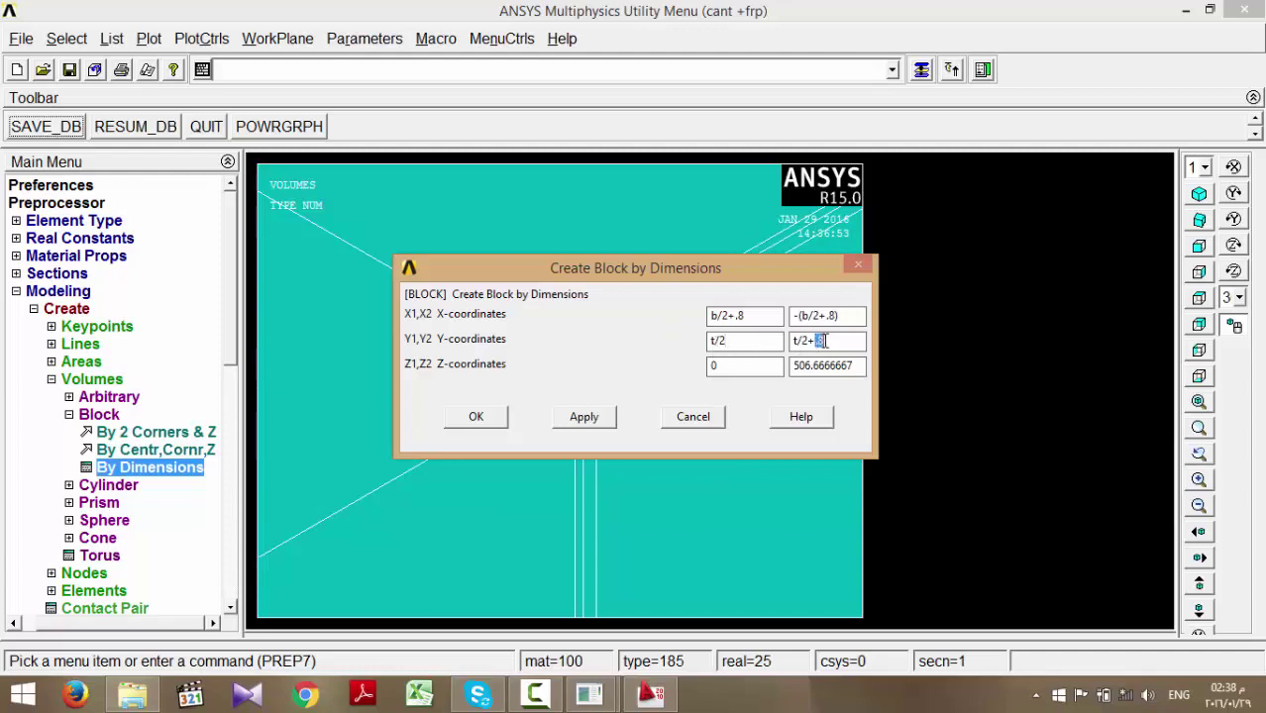
text(.8)
text(3)
click(595, 417)
- Create the second top wrap block over the same width with Y-coordinates t/2+.3 and t/2+.8
drag(606, 281, 880, 376)
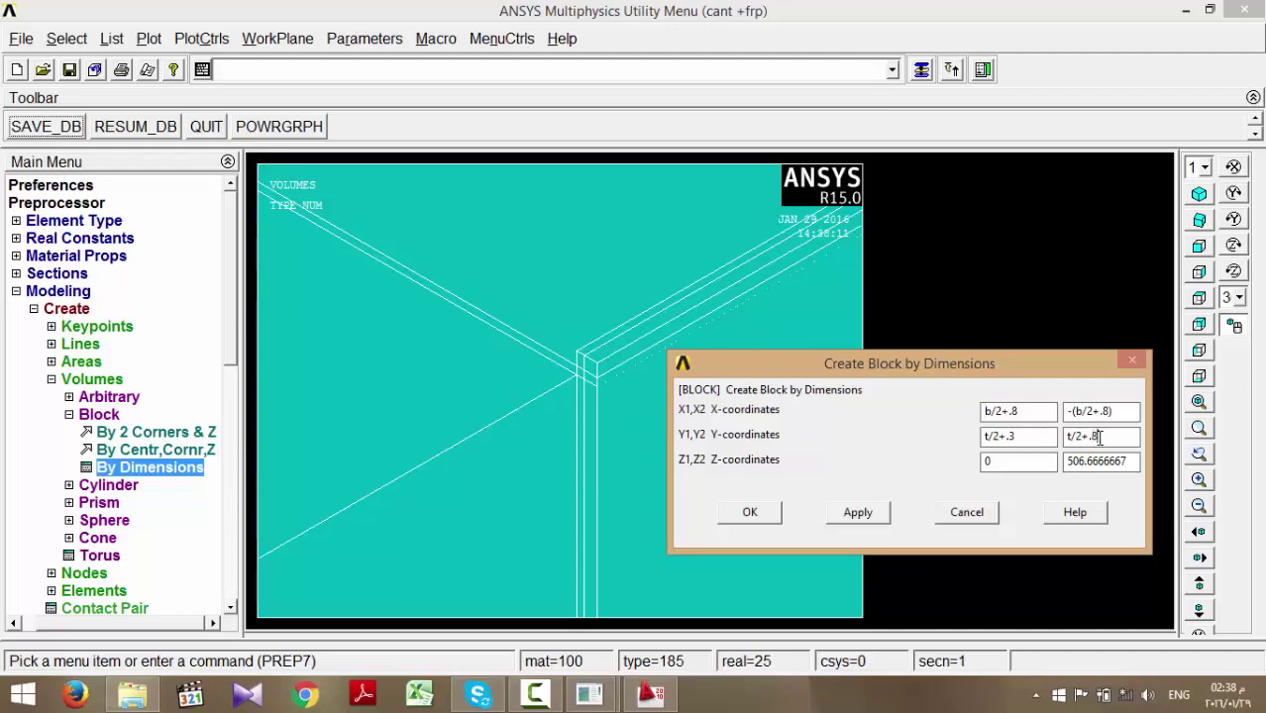
click(852, 512)
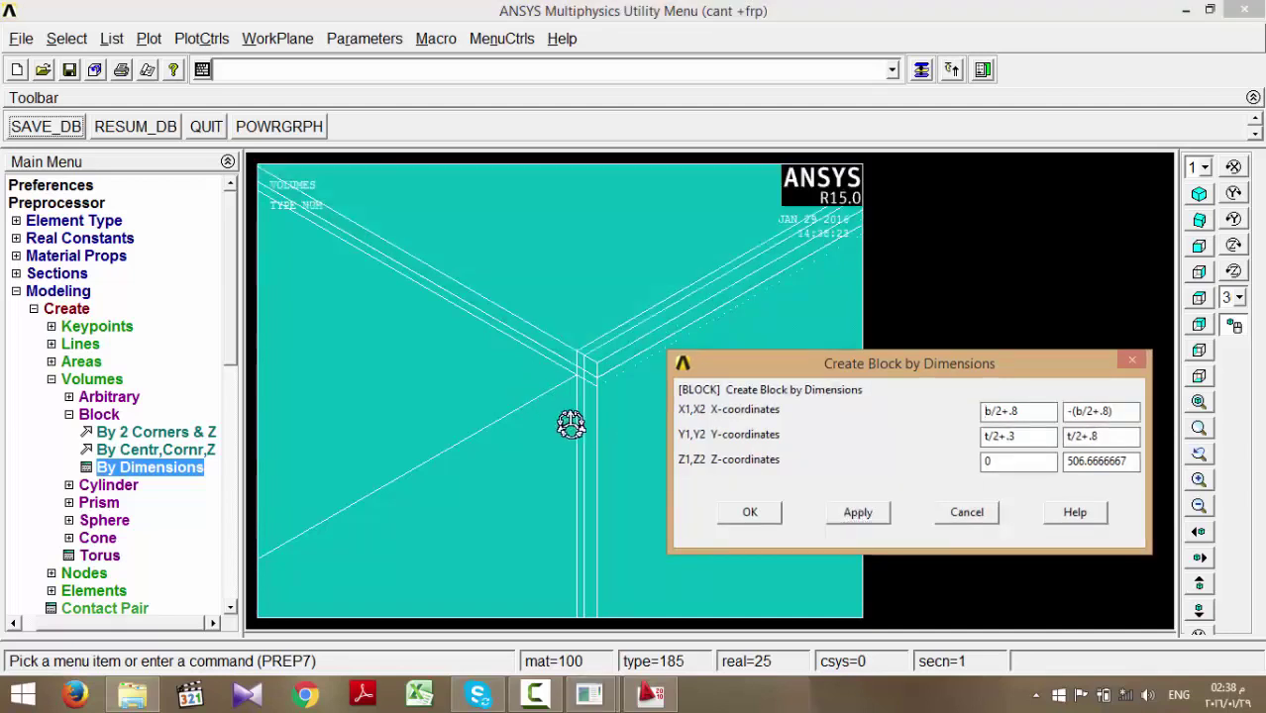
click(959, 515)
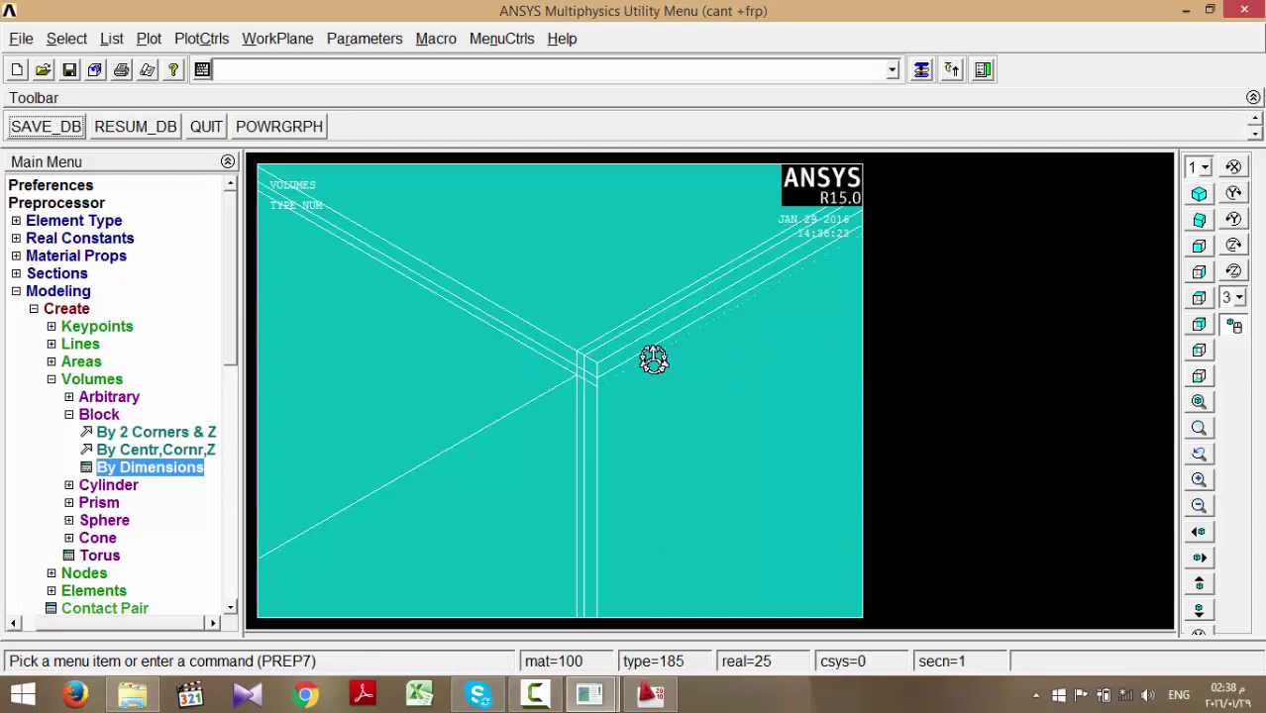
- Inspect the new wrap blocks at the corner and on the whole beam
ctrl+right_drag(650, 359, 674, 376)
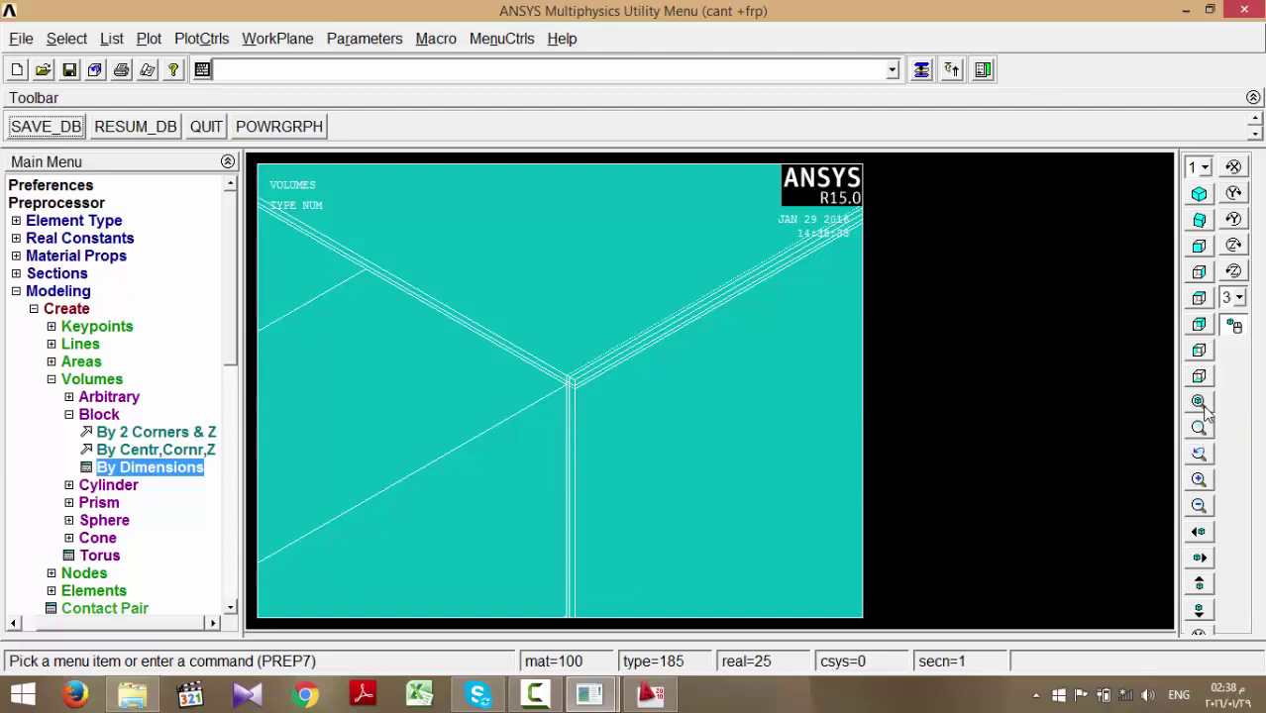
click(1199, 401)
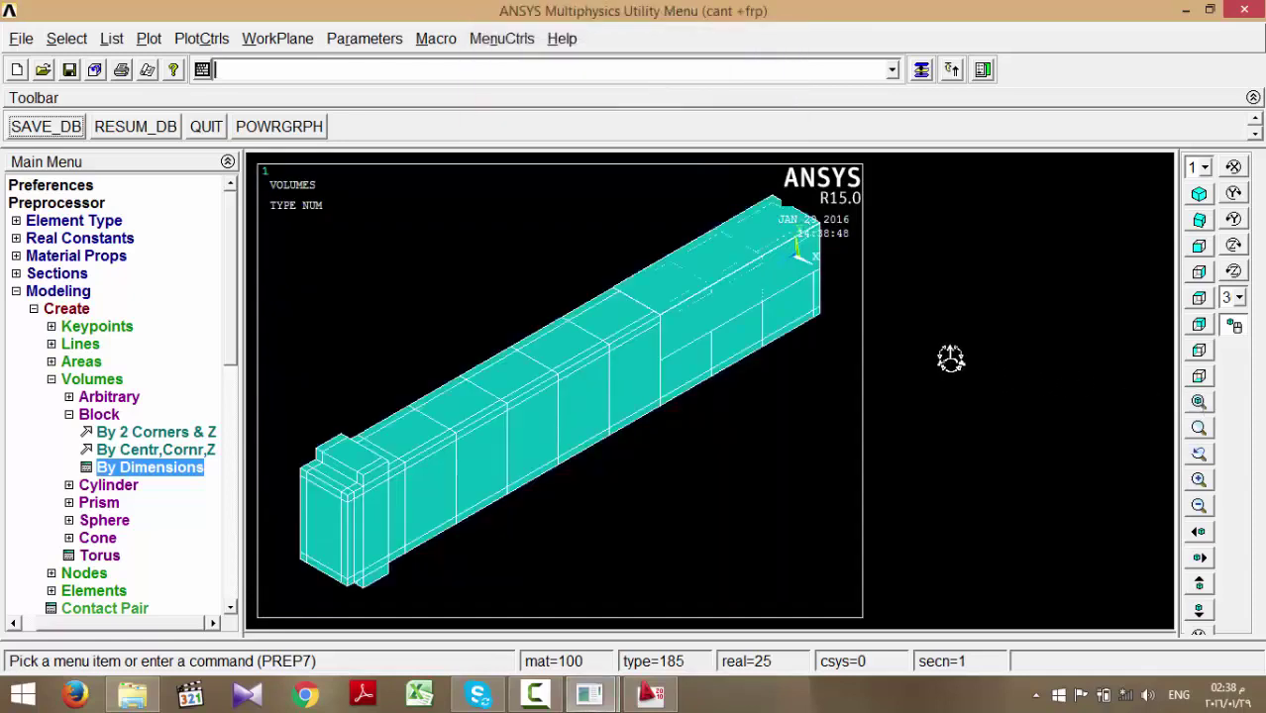
click(1232, 328)
drag(757, 286, 644, 401)
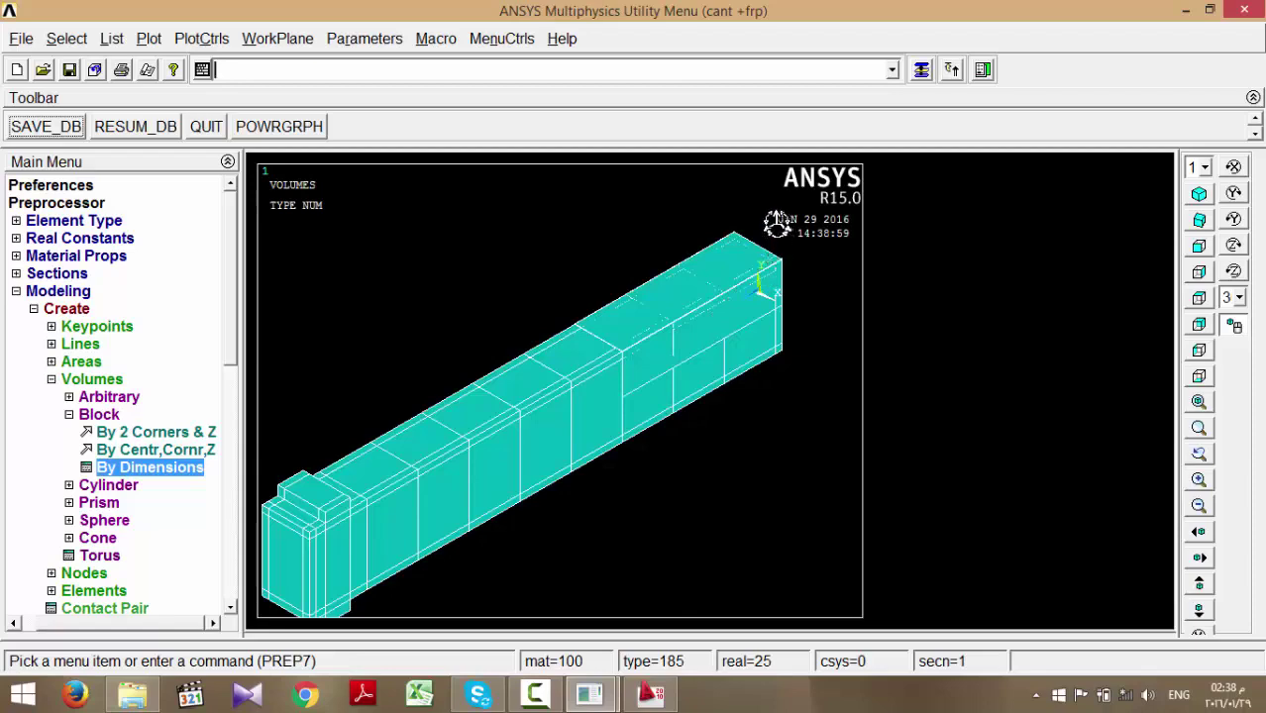
drag(854, 336, 669, 406)
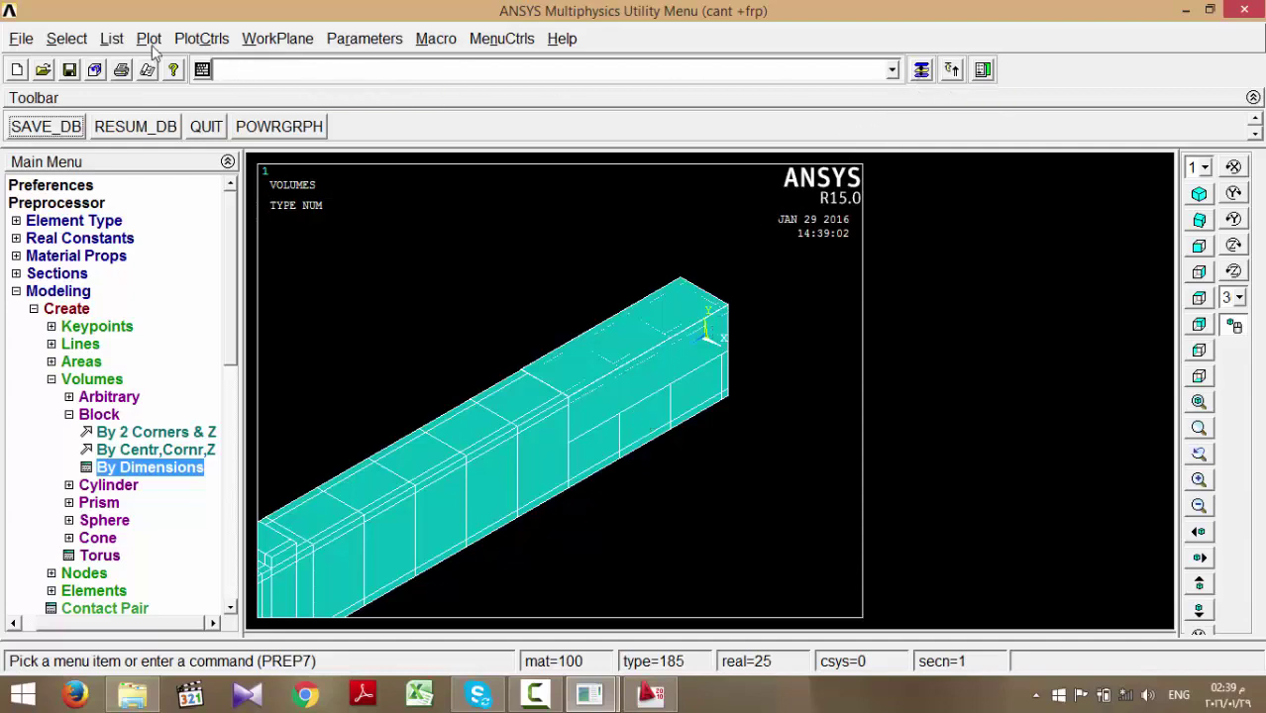
- Set up an entity selection for volumes by location
click(66, 37)
click(126, 69)
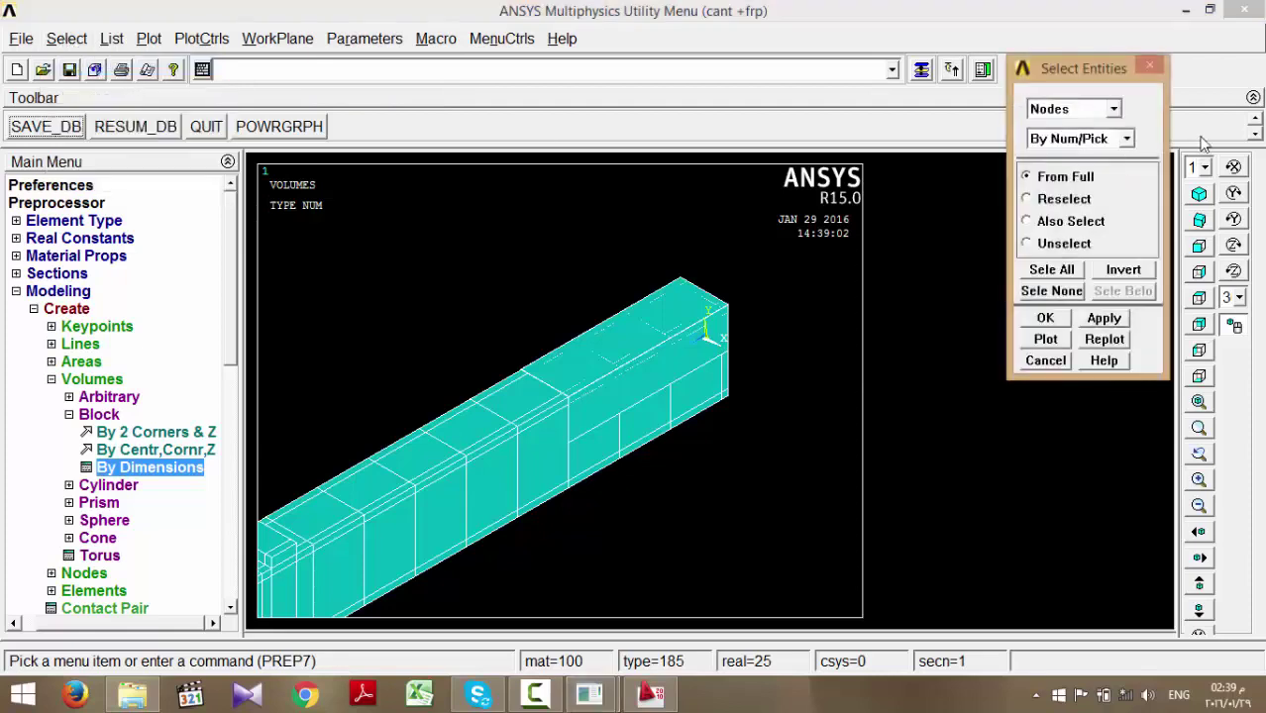
click(1087, 109)
click(1079, 163)
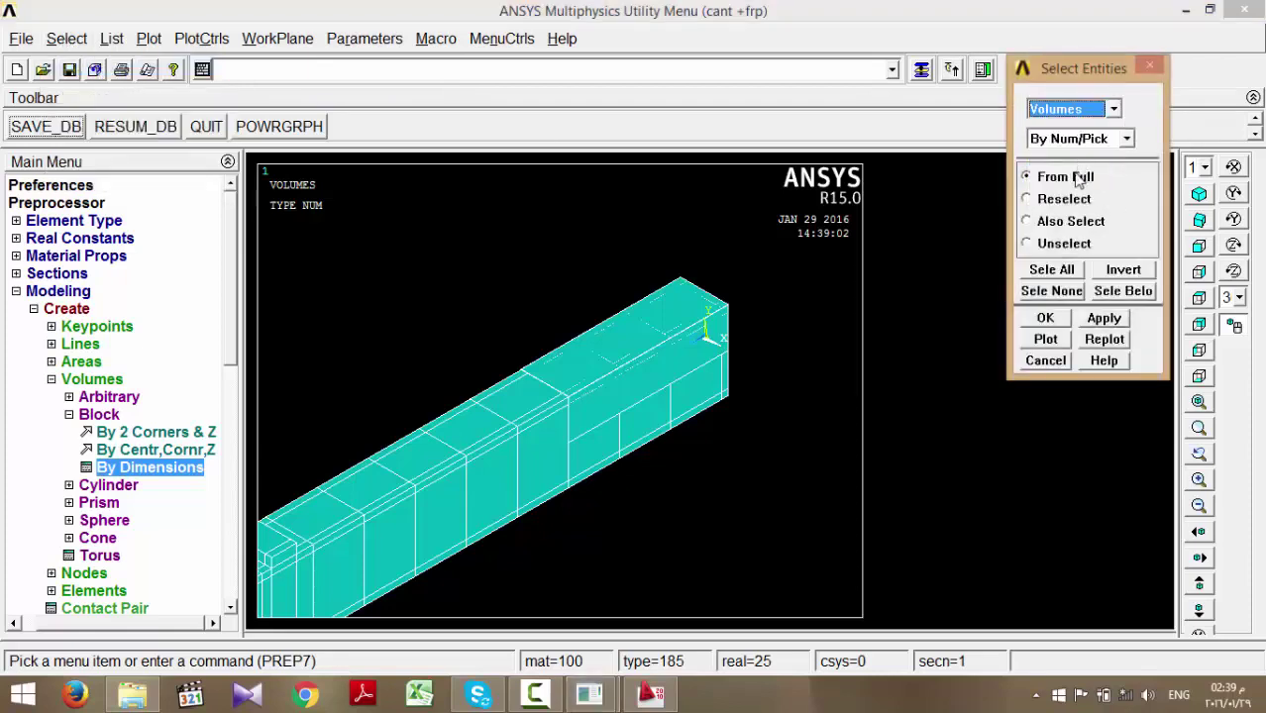
click(1075, 139)
click(1081, 193)
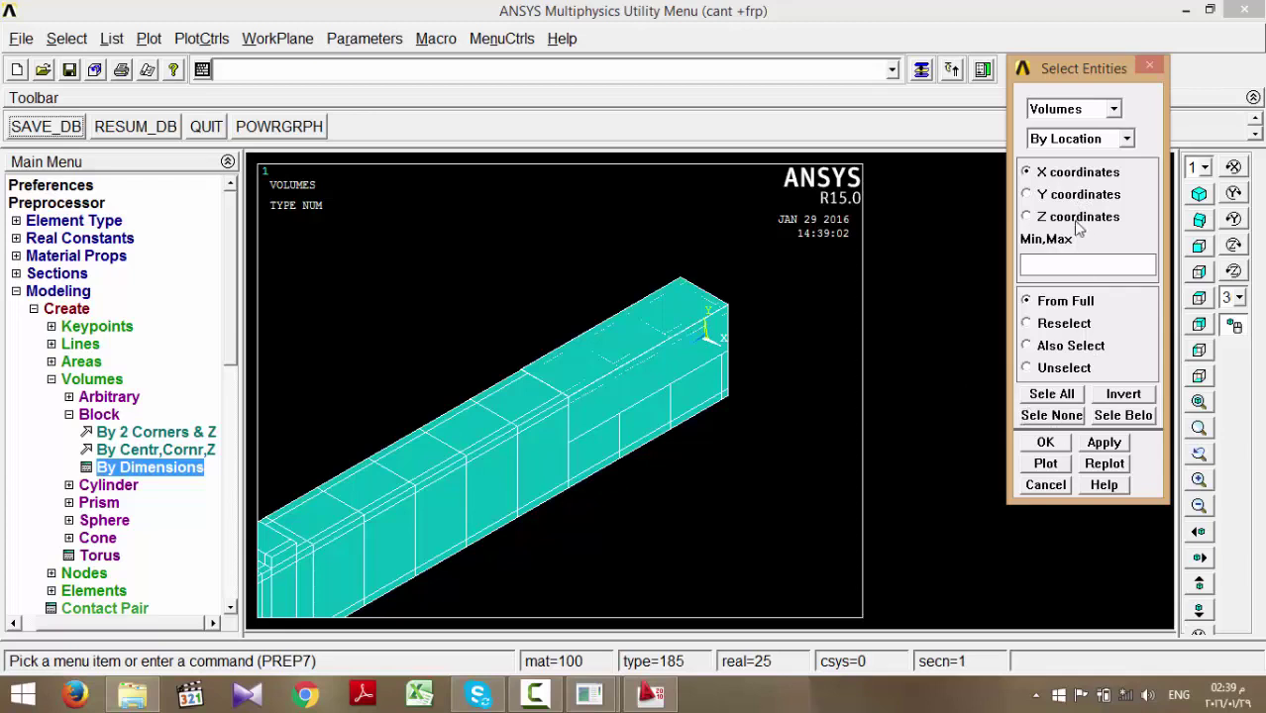
- Switch to AutoCAD to examine the side wrap layers in the cross-section, and return to the entity selection in ANSYS
click(654, 700)
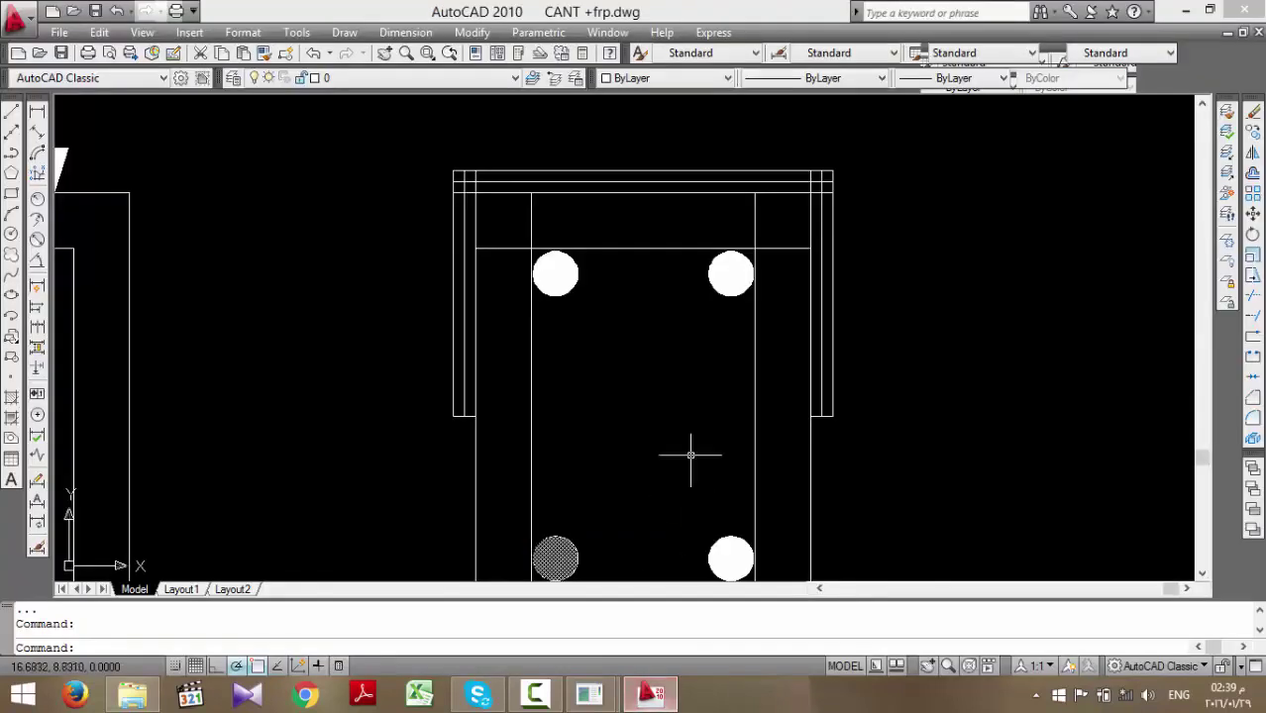
scroll(819, 317, up, 3)
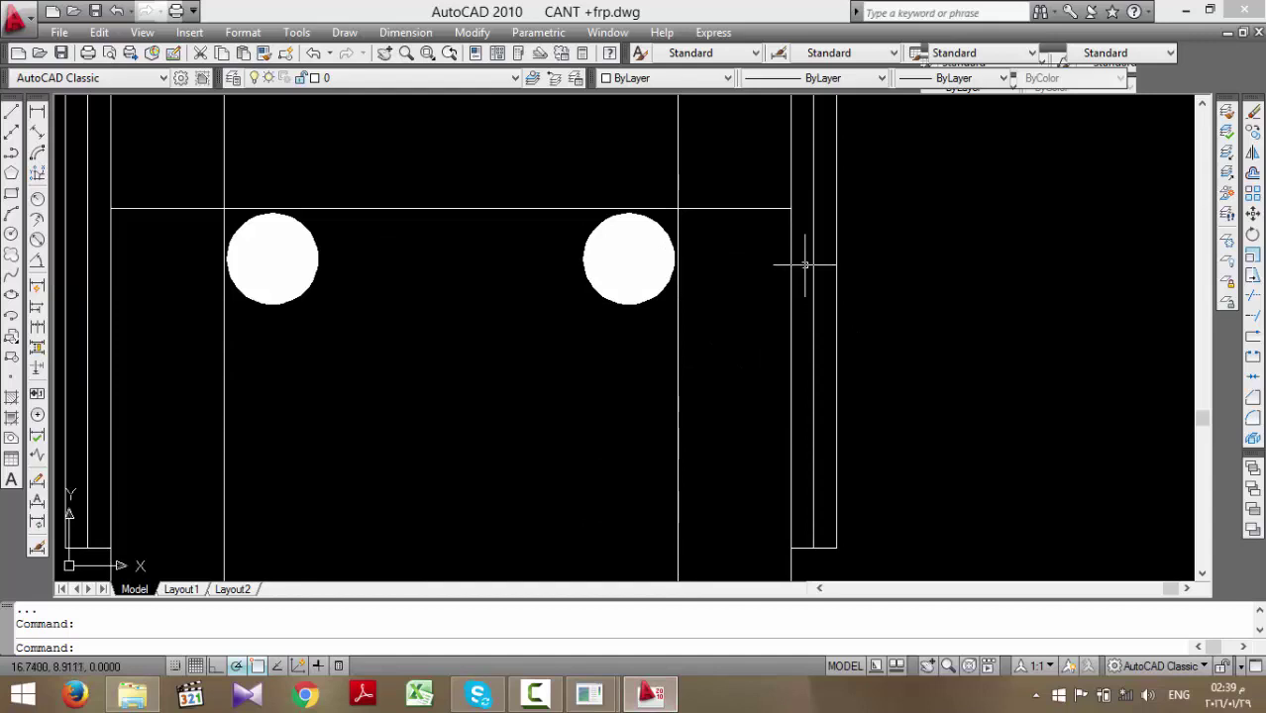
scroll(806, 208, down, 3)
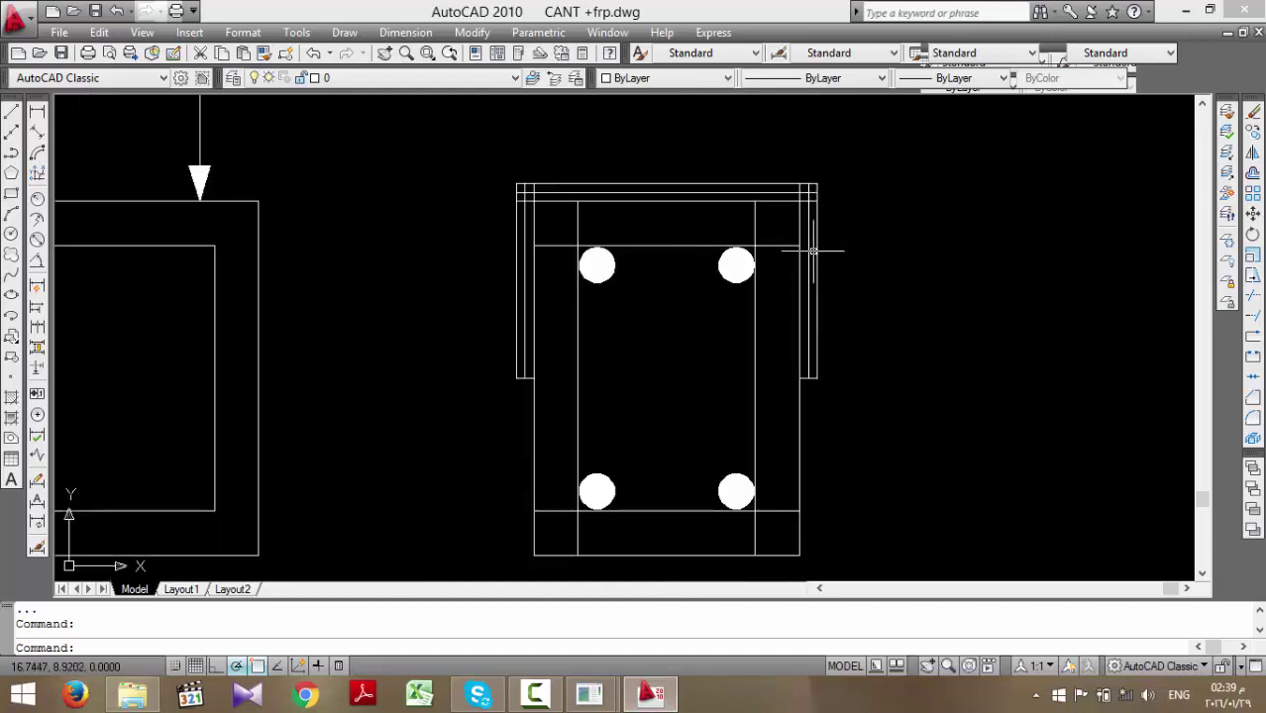
scroll(818, 252, up, 2)
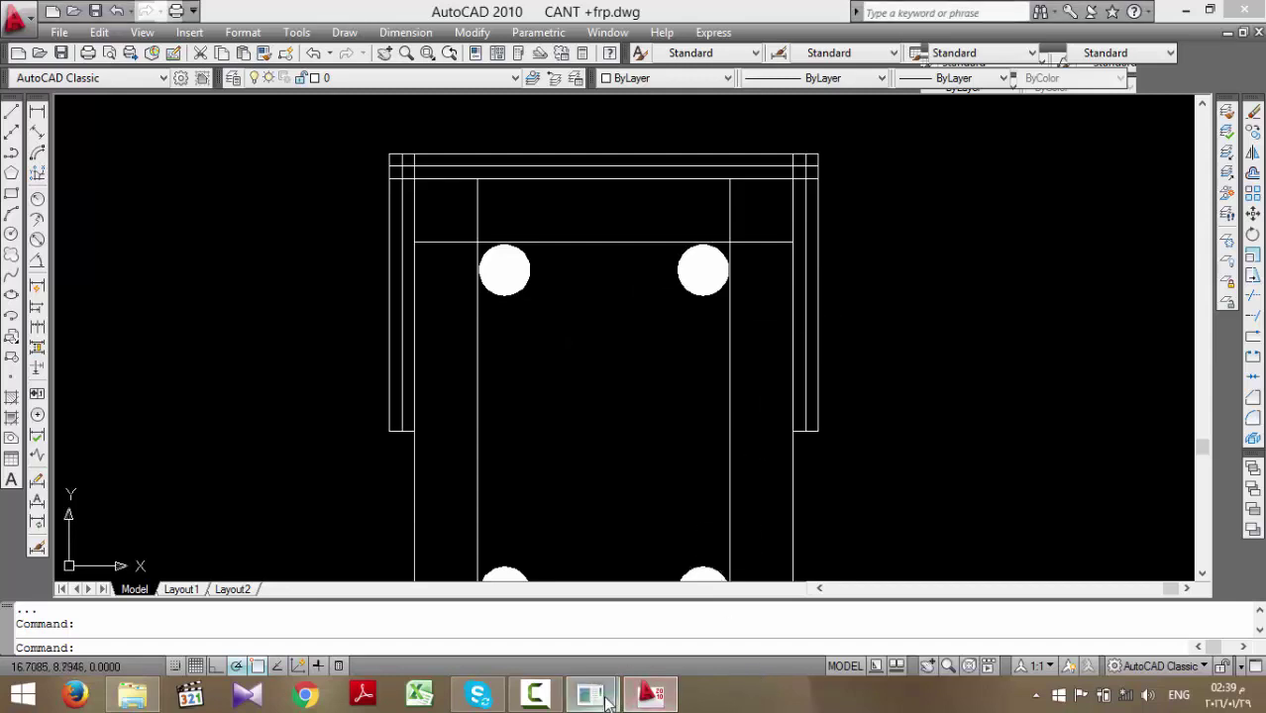
mouse_move(590, 694)
click(660, 592)
click(921, 69)
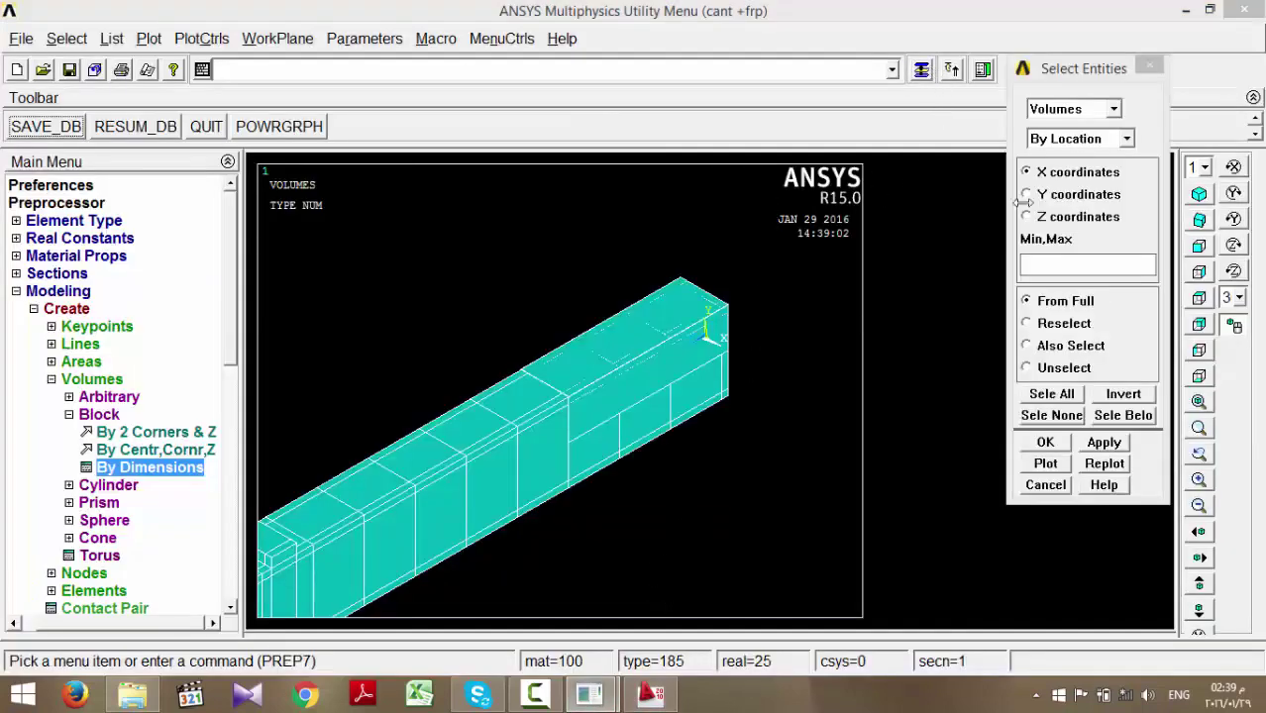
- Select the volumes at X-coordinate b/2+.15 from the full set and inspect the selected side layer at its corner
click(1105, 444)
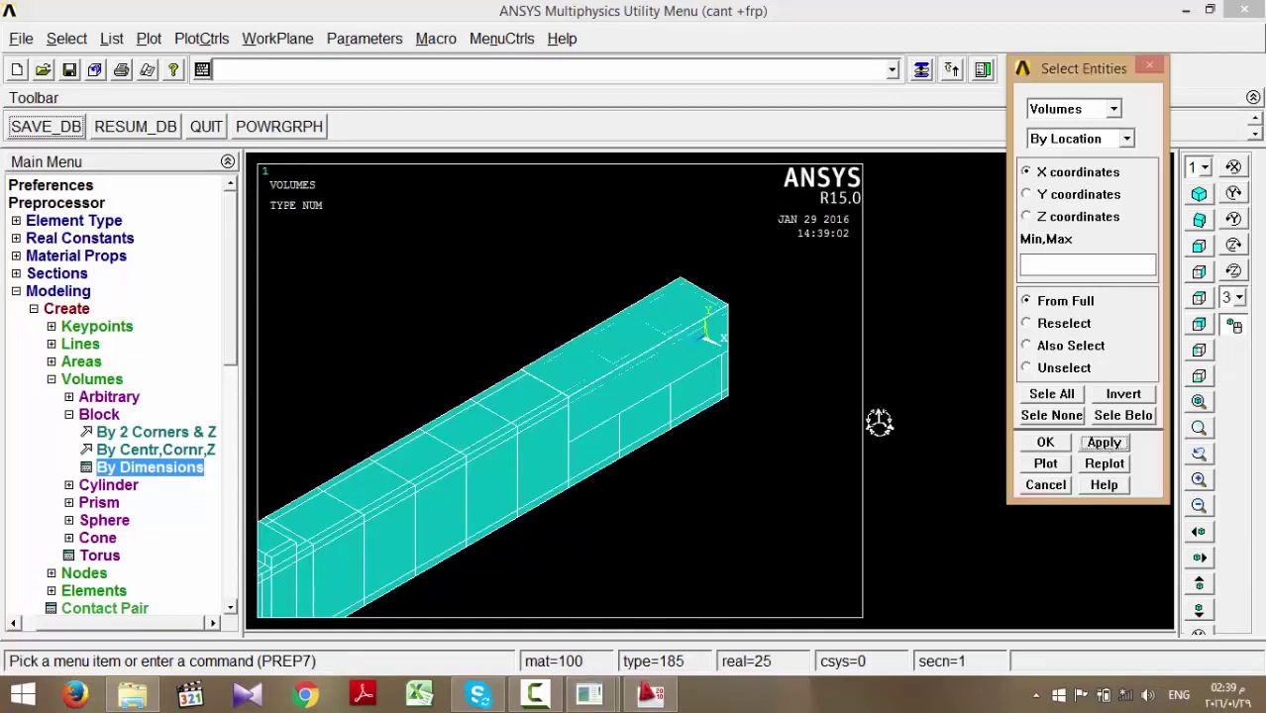
click(1055, 268)
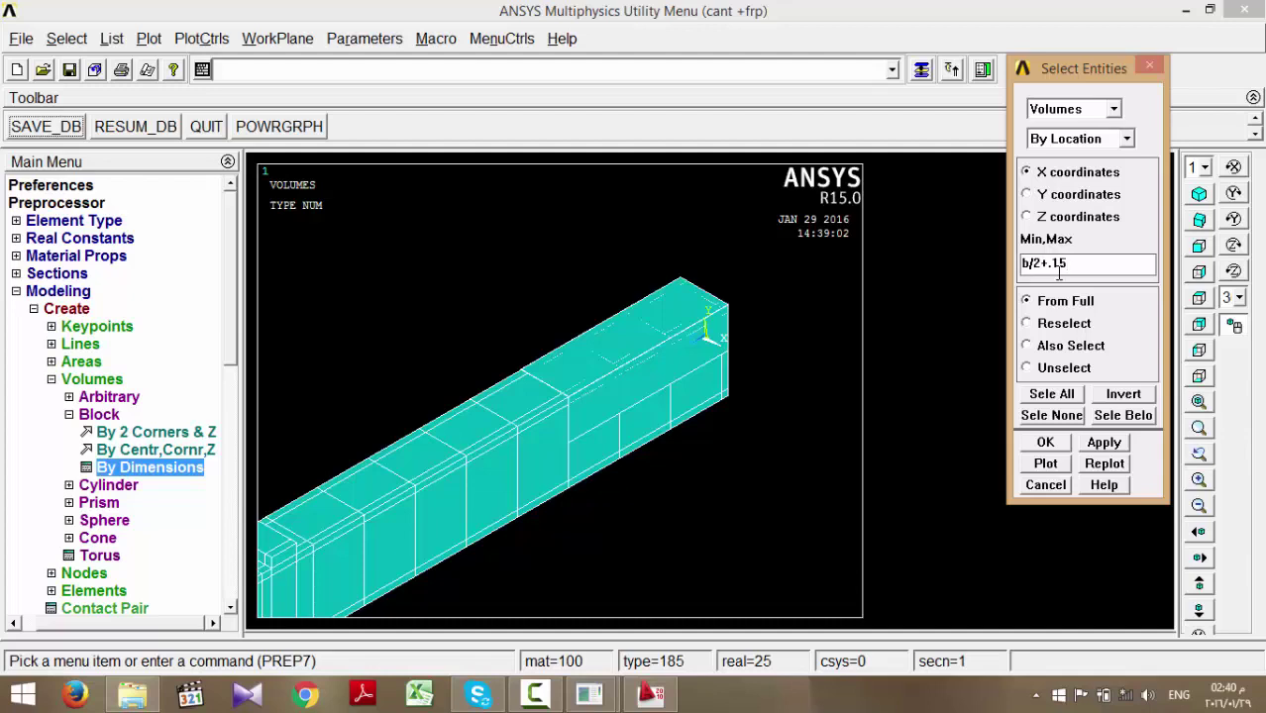
click(1105, 443)
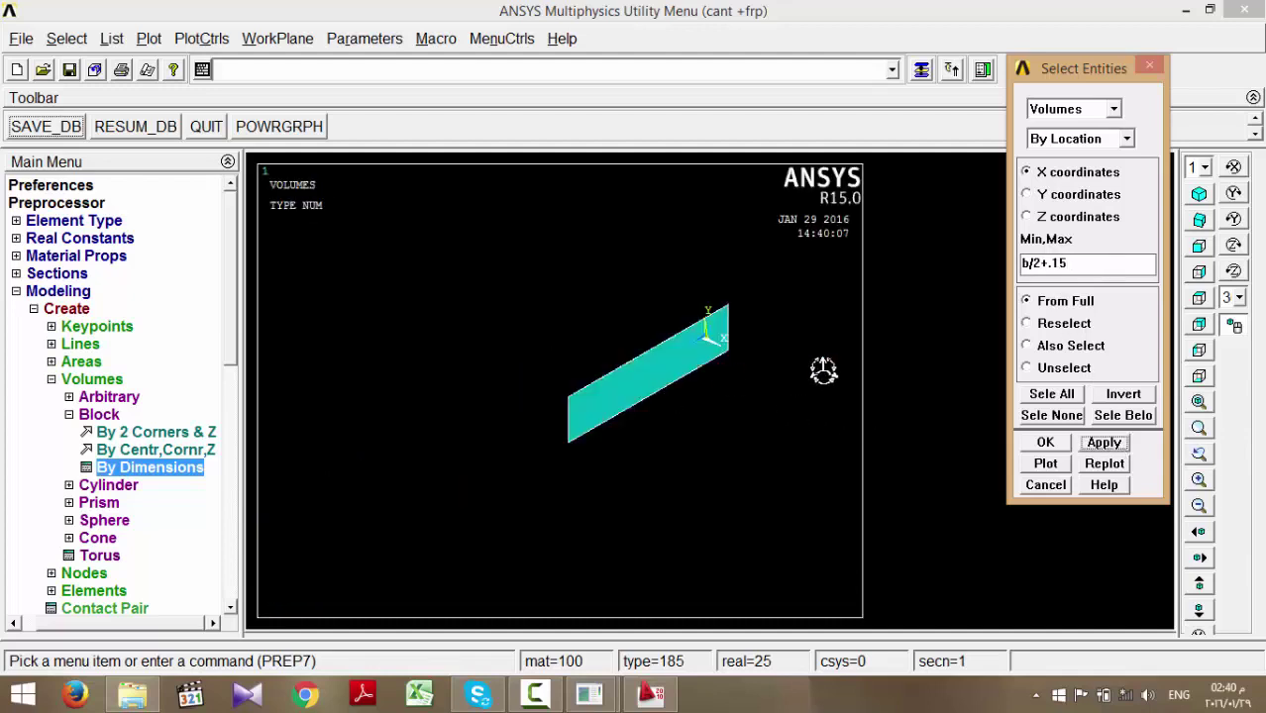
click(1209, 437)
click(1199, 428)
click(546, 373)
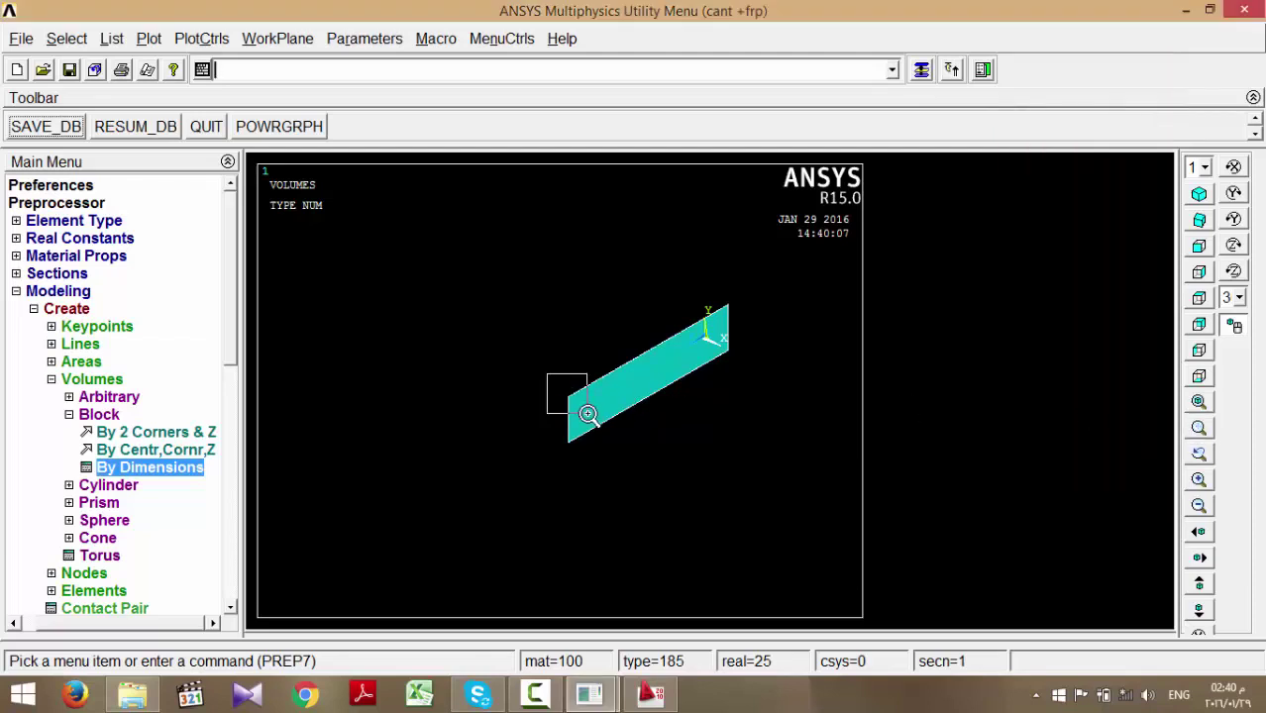
click(586, 415)
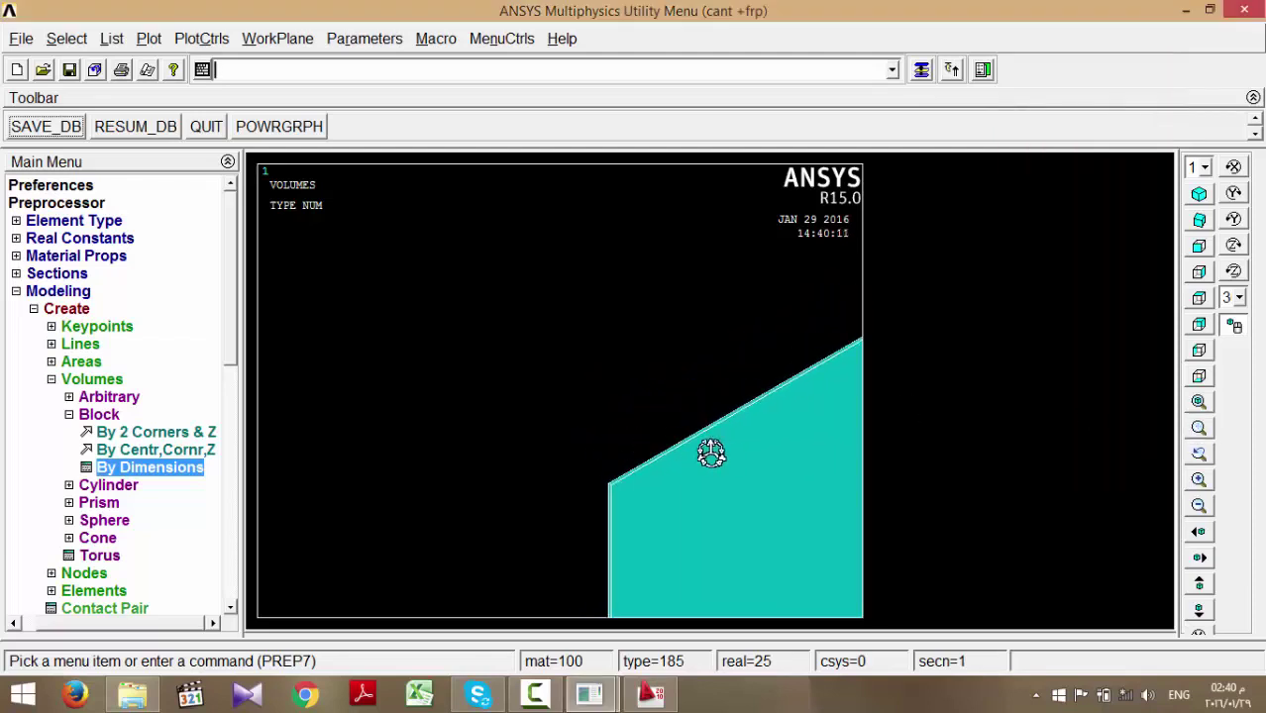
click(713, 452)
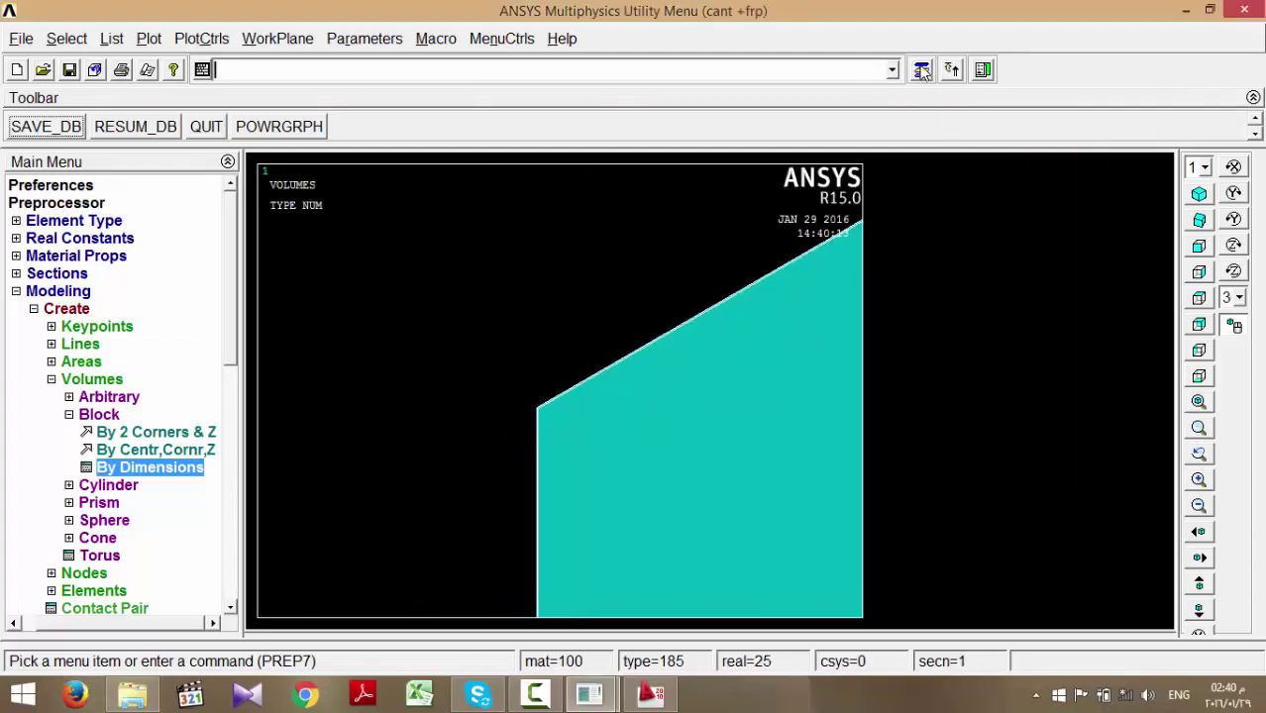
- Try to add the opposite side layer to the selection with X-coordinate -b/2+.15
click(922, 69)
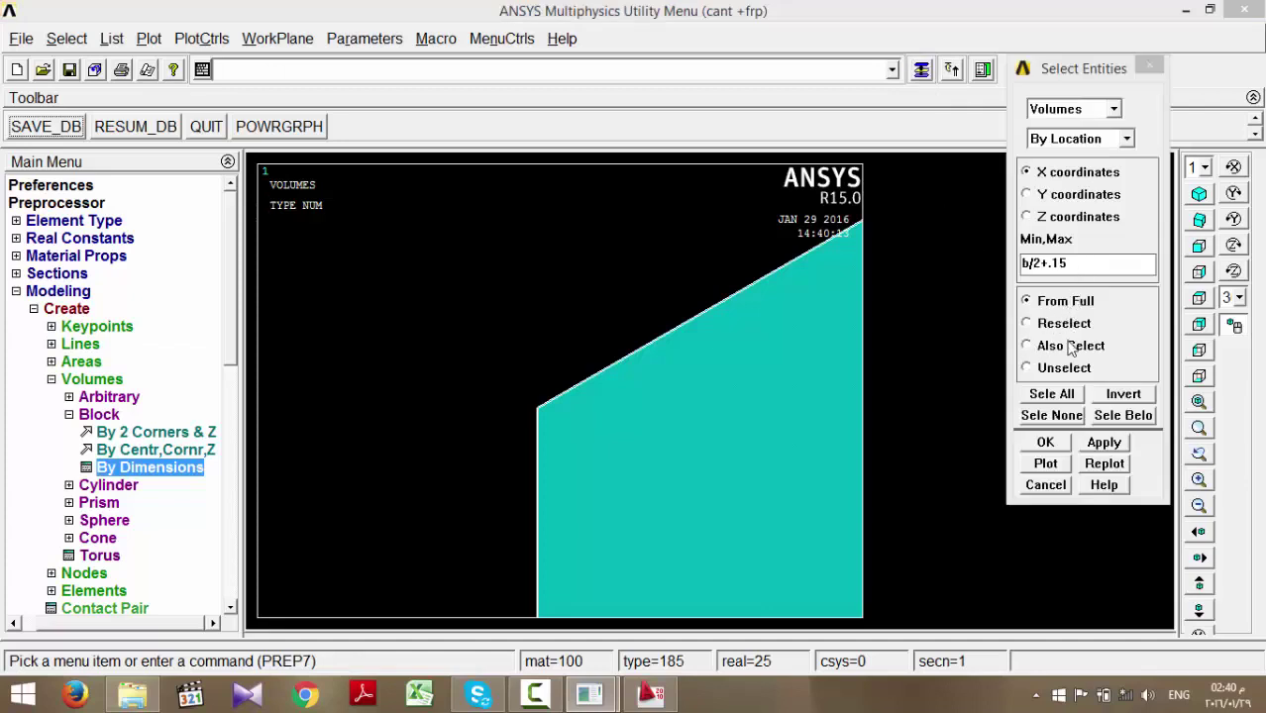
click(1074, 349)
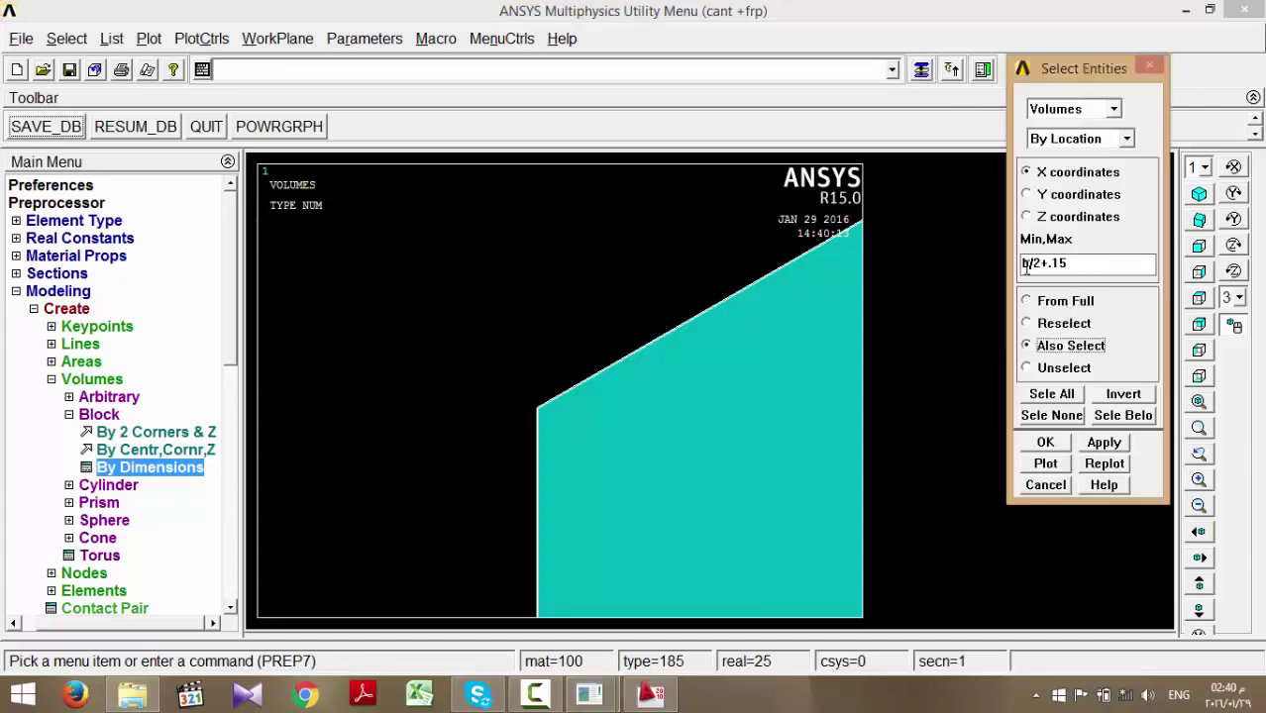
click(1024, 264)
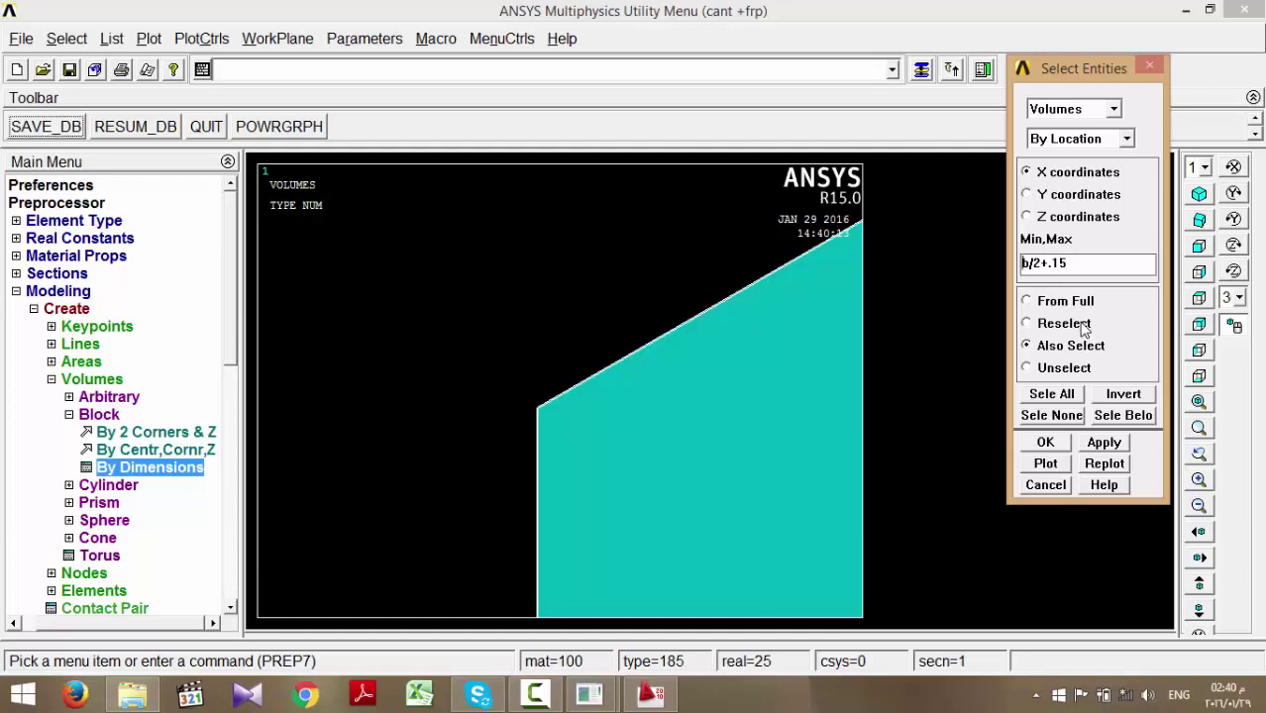
text(-)
click(1103, 442)
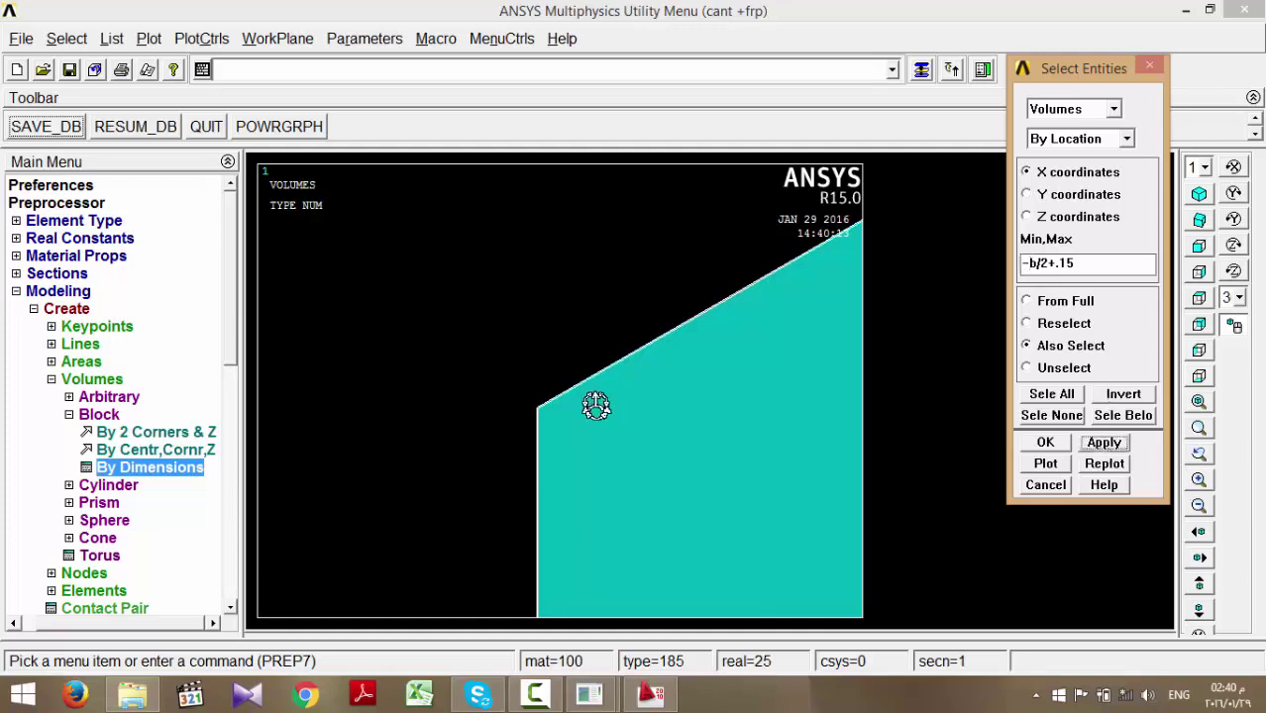
- Reset the selection to only the volumes at X-coordinate b/2+.15, taken from the full set
click(1028, 264)
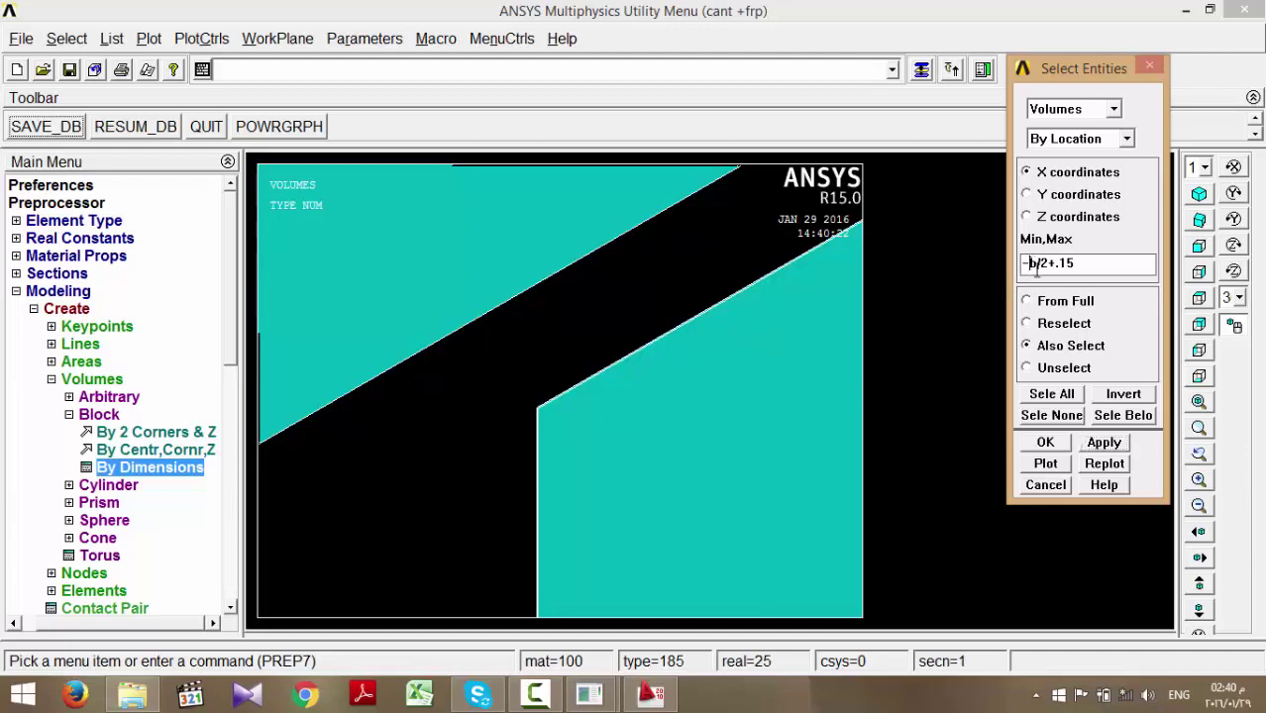
click(1043, 303)
drag(1032, 265, 1016, 266)
key(Delete)
click(1104, 443)
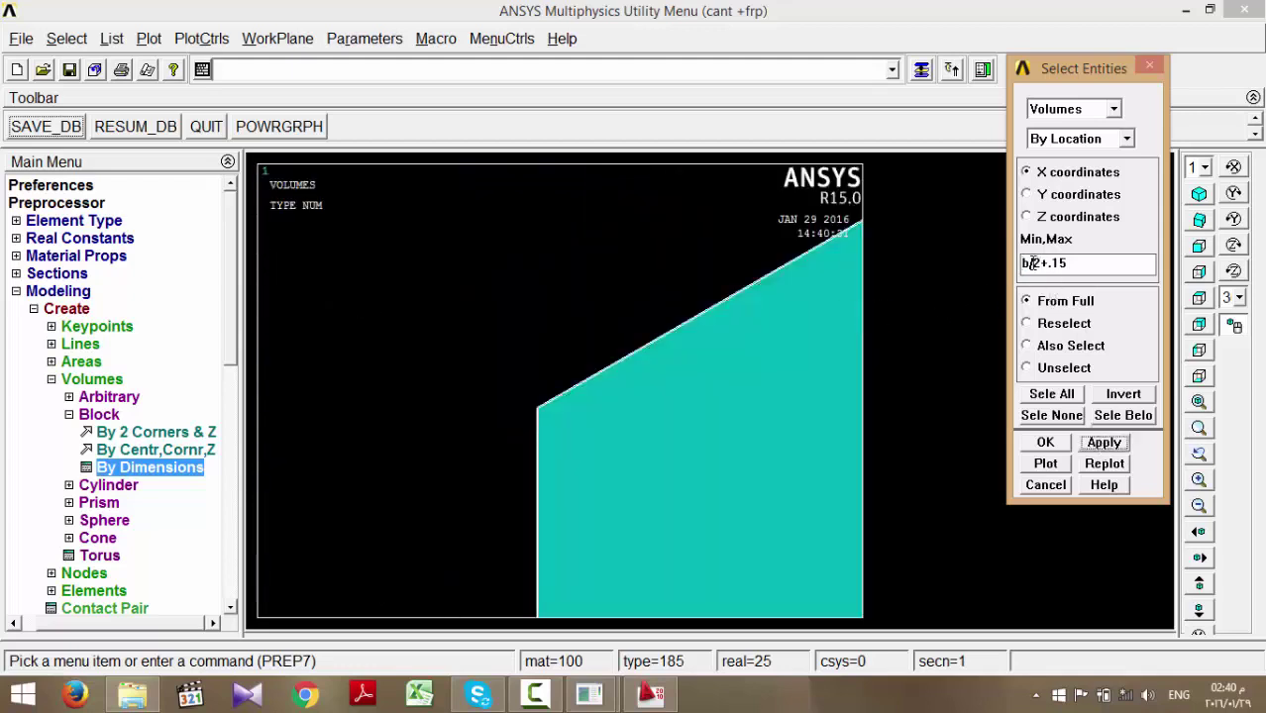
- Also select the volumes at X-coordinate -(b/2+.15) and inspect both side layers
click(1062, 348)
click(1023, 264)
text(-)
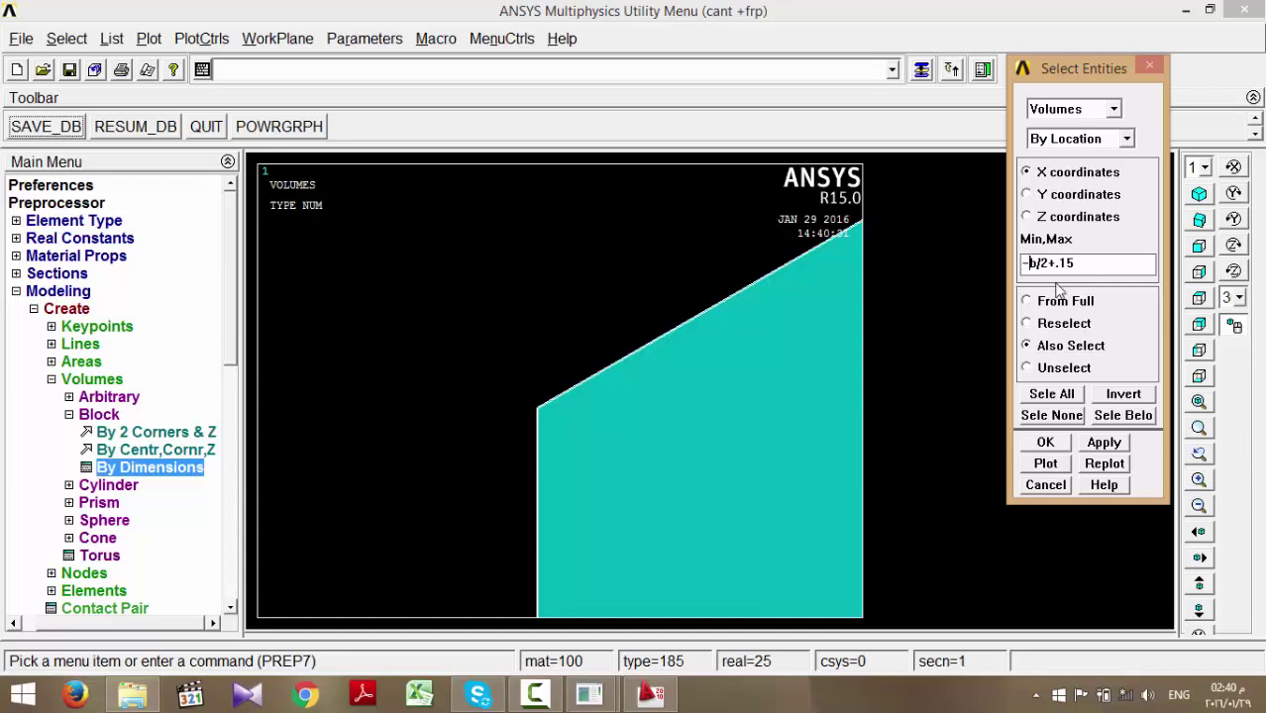
text(()
text())
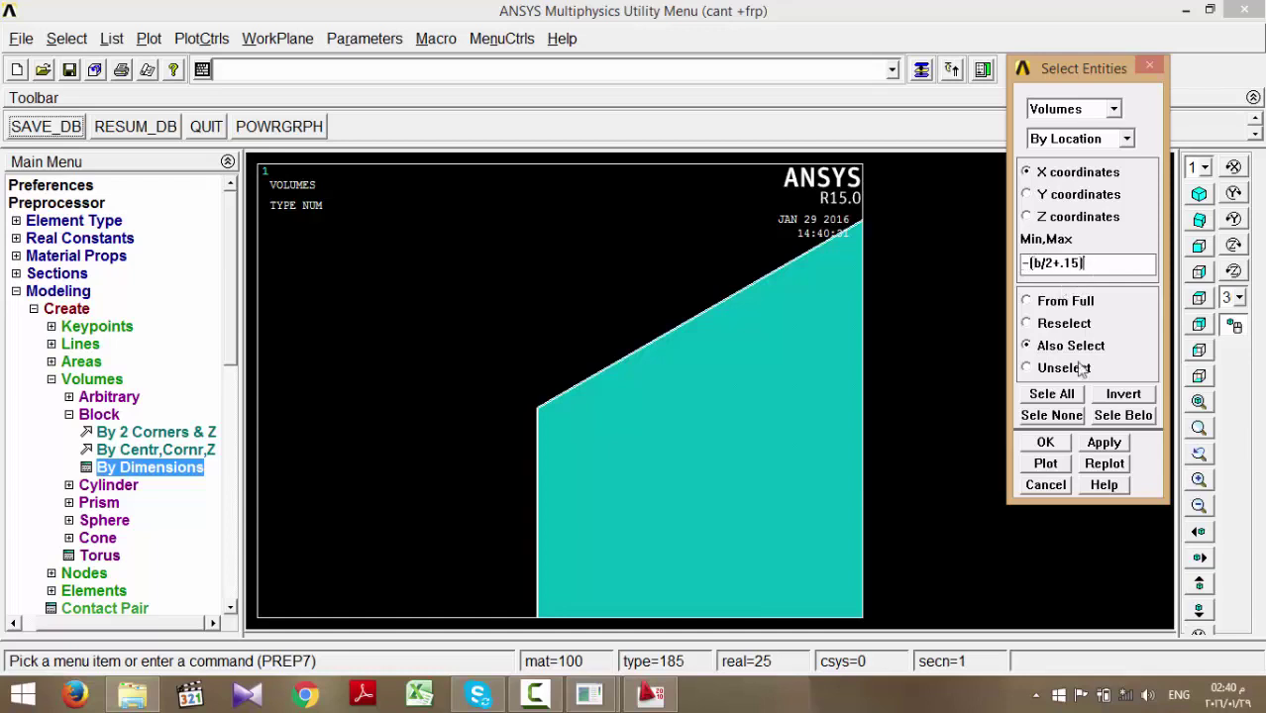
click(1097, 443)
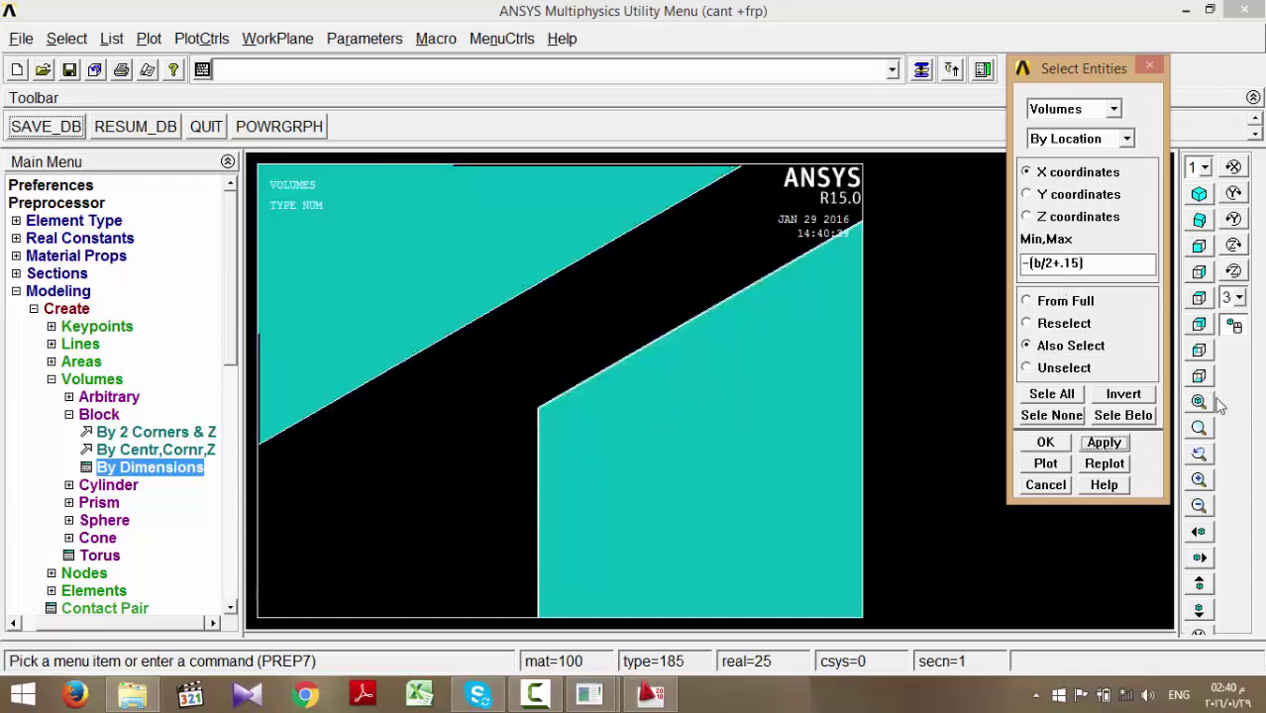
click(1199, 402)
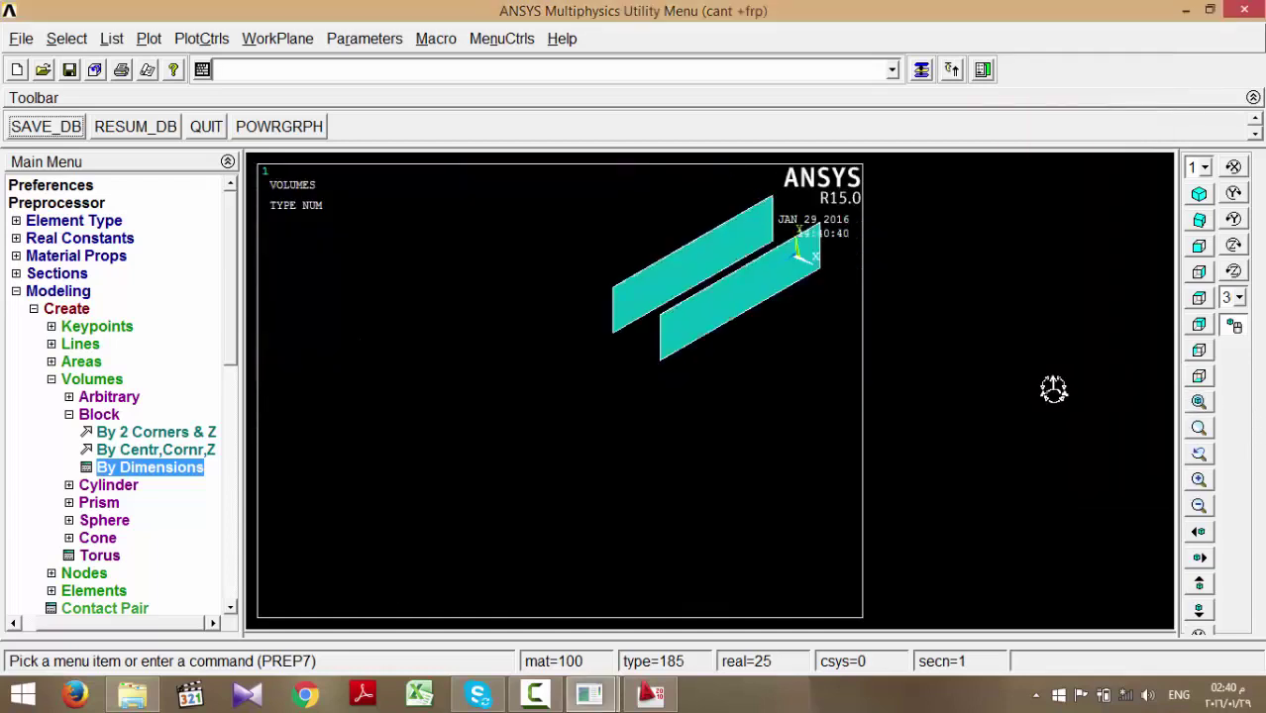
click(631, 302)
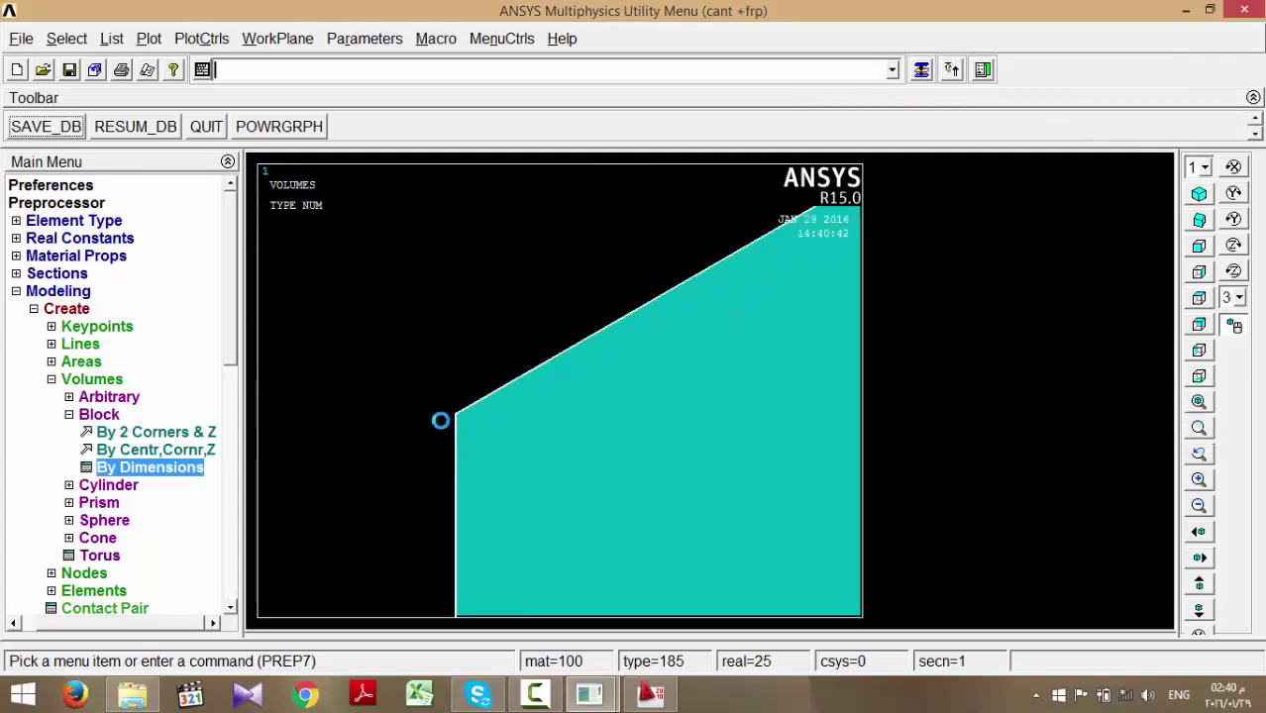
click(1199, 401)
- Switch to AutoCAD to examine the outer side wrap layer up close, and return to the entity selection in ANSYS
click(921, 70)
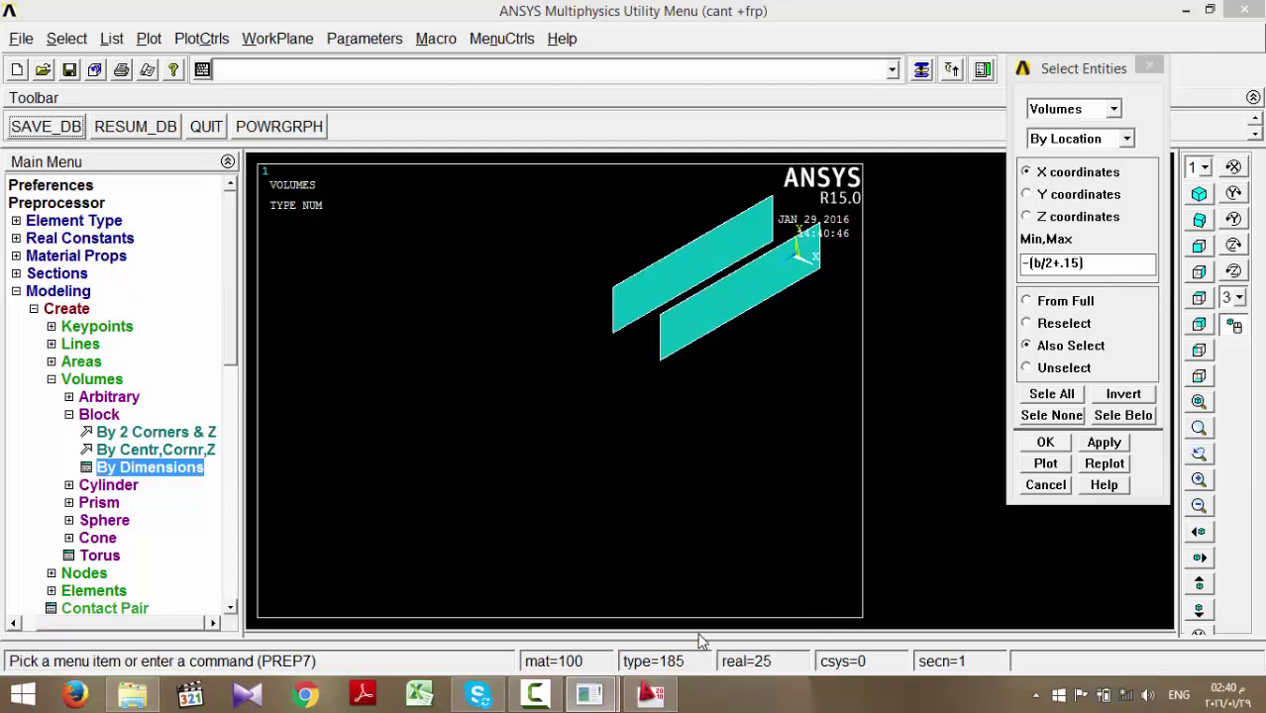
click(650, 693)
scroll(818, 399, up, 4)
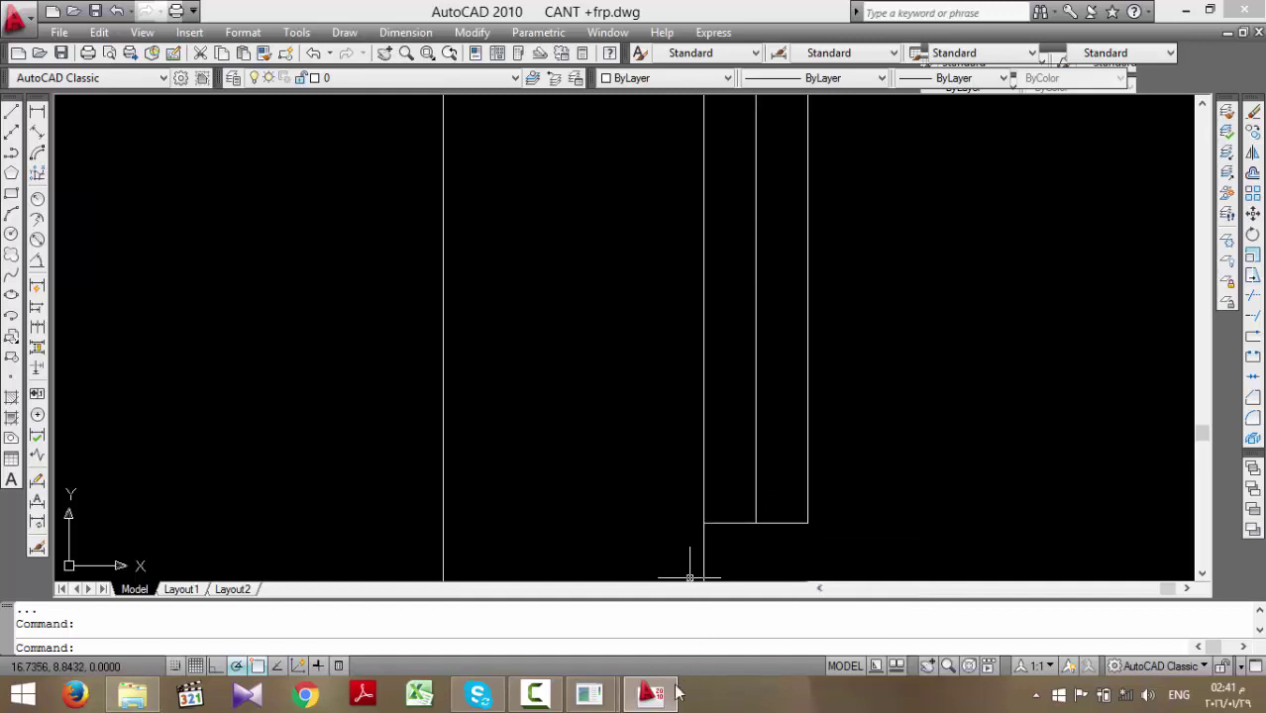
mouse_move(589, 693)
click(702, 528)
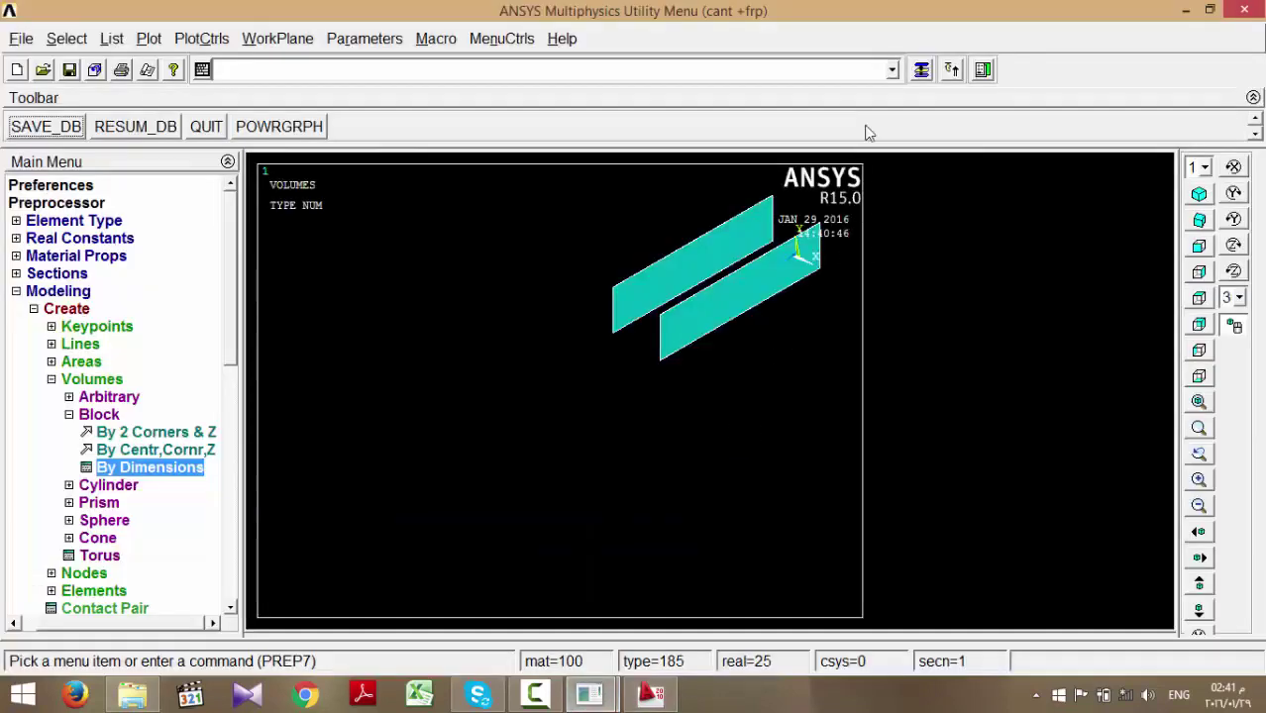
click(928, 68)
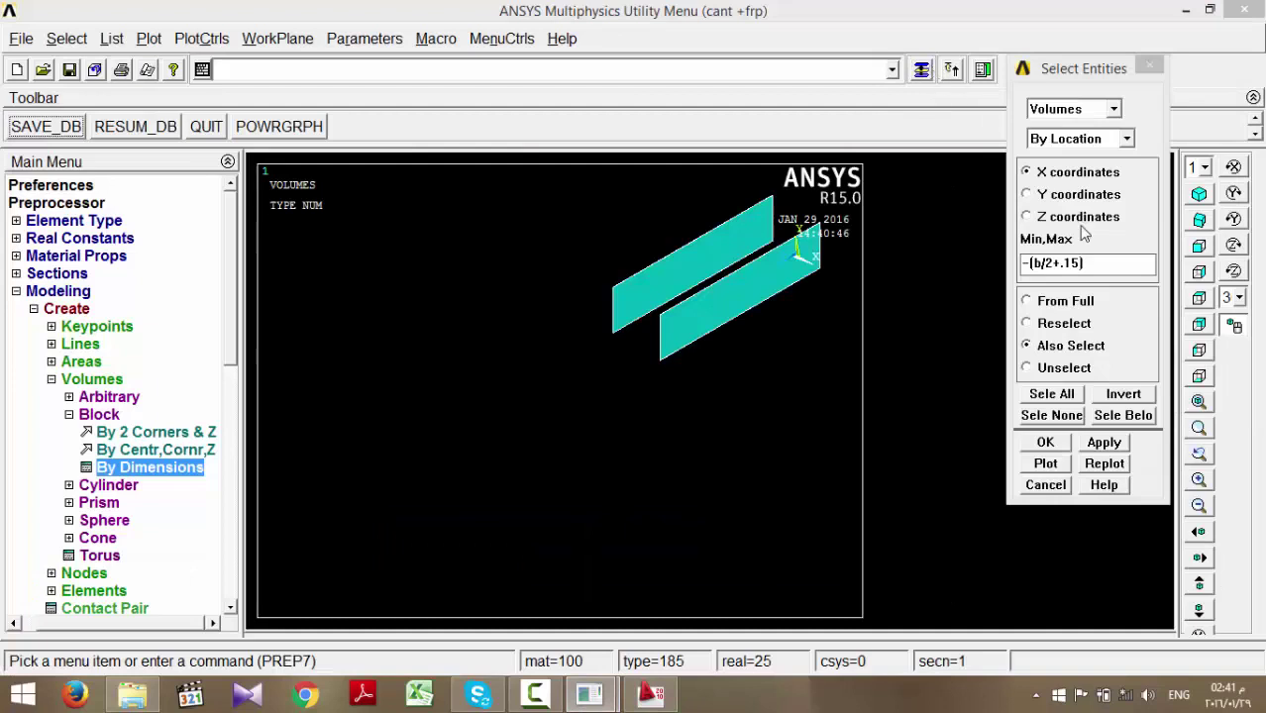
- Also select the volumes at X-coordinate -(b/2+.55) and inspect the stacked layers at the corner
drag(1073, 263, 1066, 262)
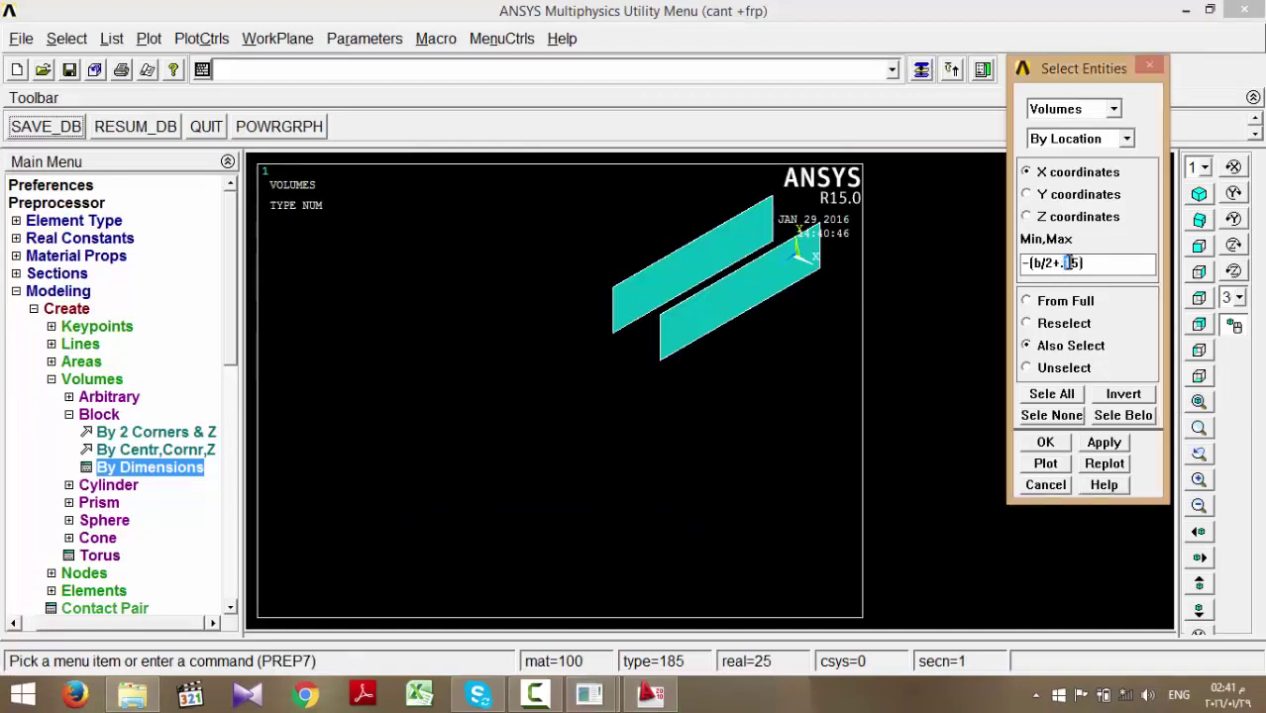
text(5)
click(1103, 443)
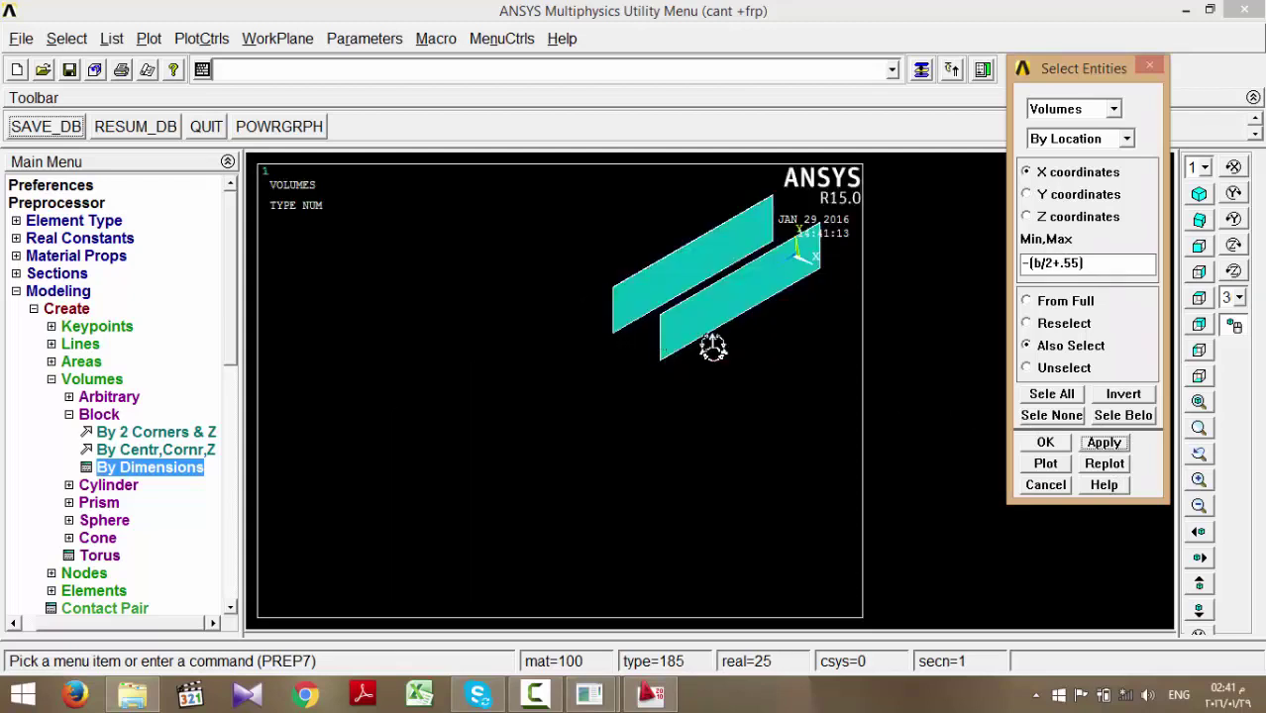
click(1200, 429)
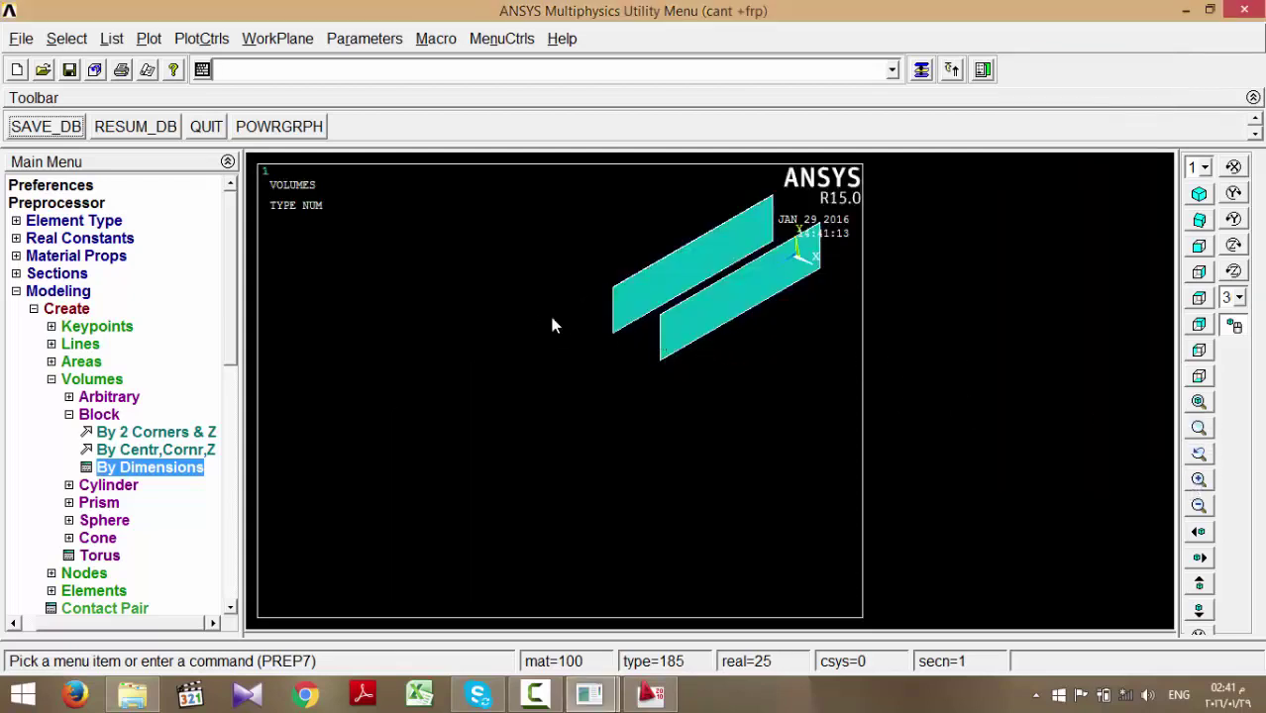
click(620, 287)
click(636, 300)
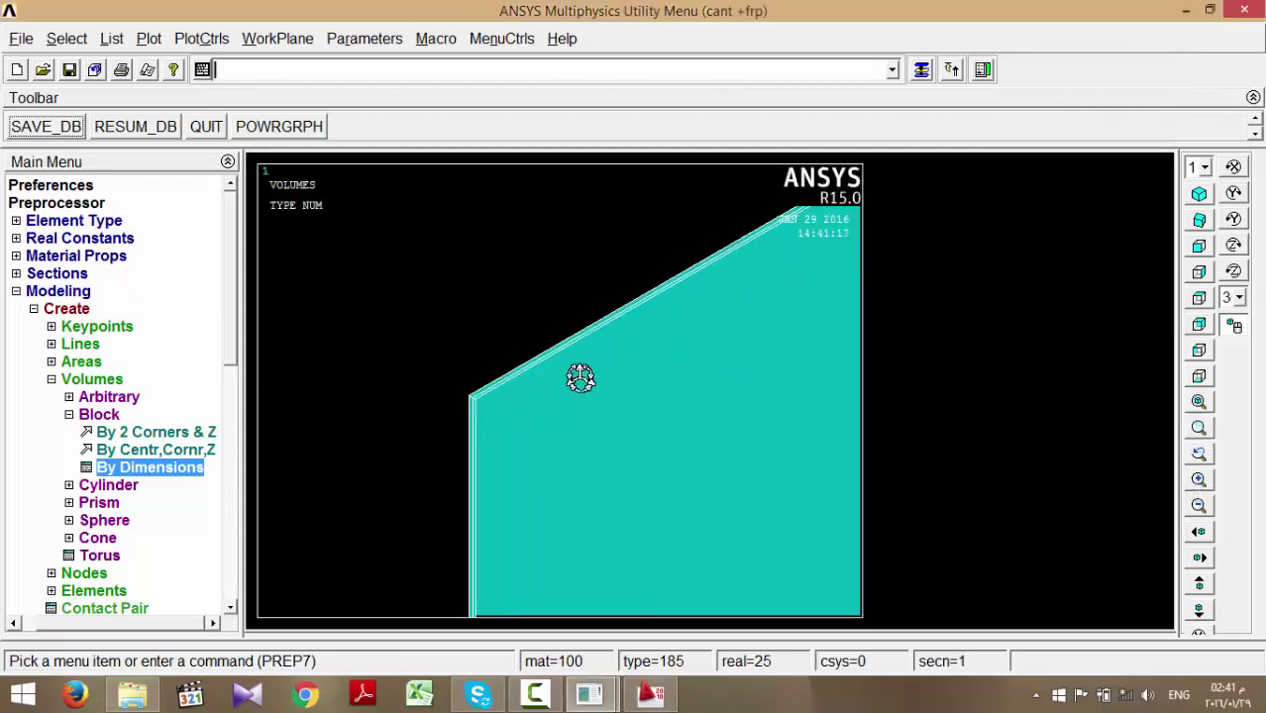
- Also select the volumes at X-coordinate (b/2+.55) and inspect the side layers on the front of the beam
click(921, 68)
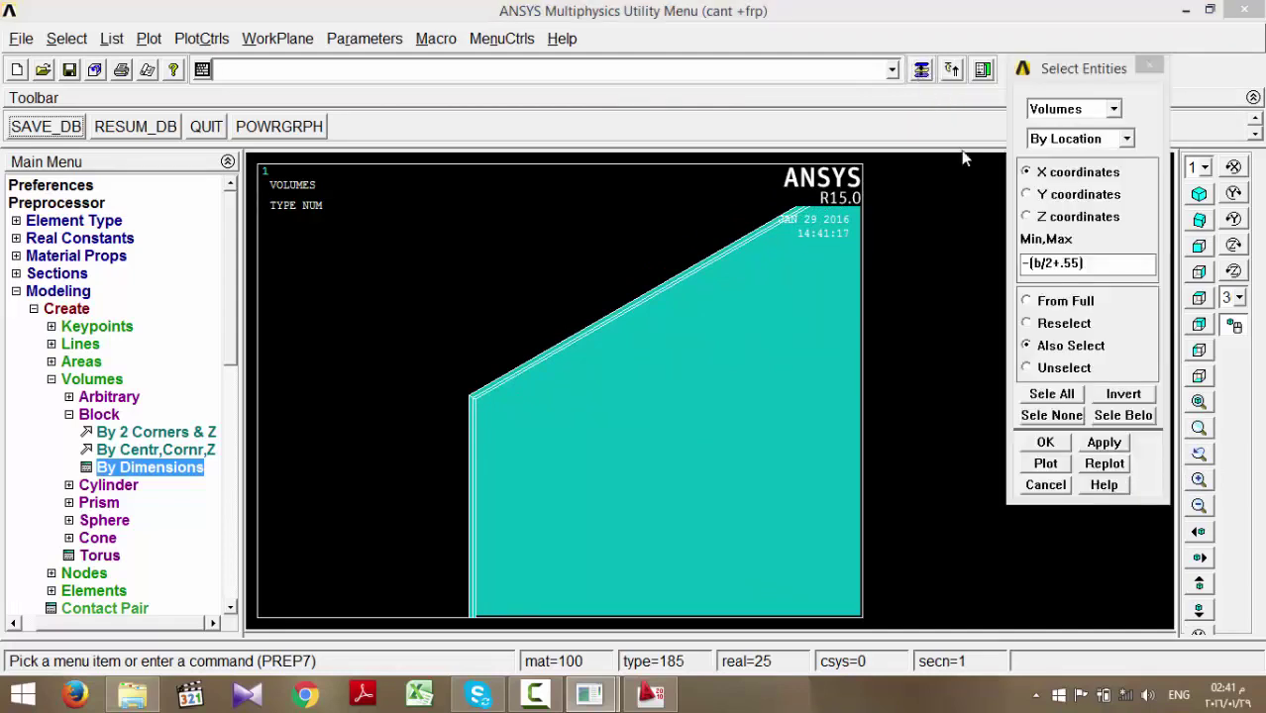
click(1026, 263)
key(BackSpace)
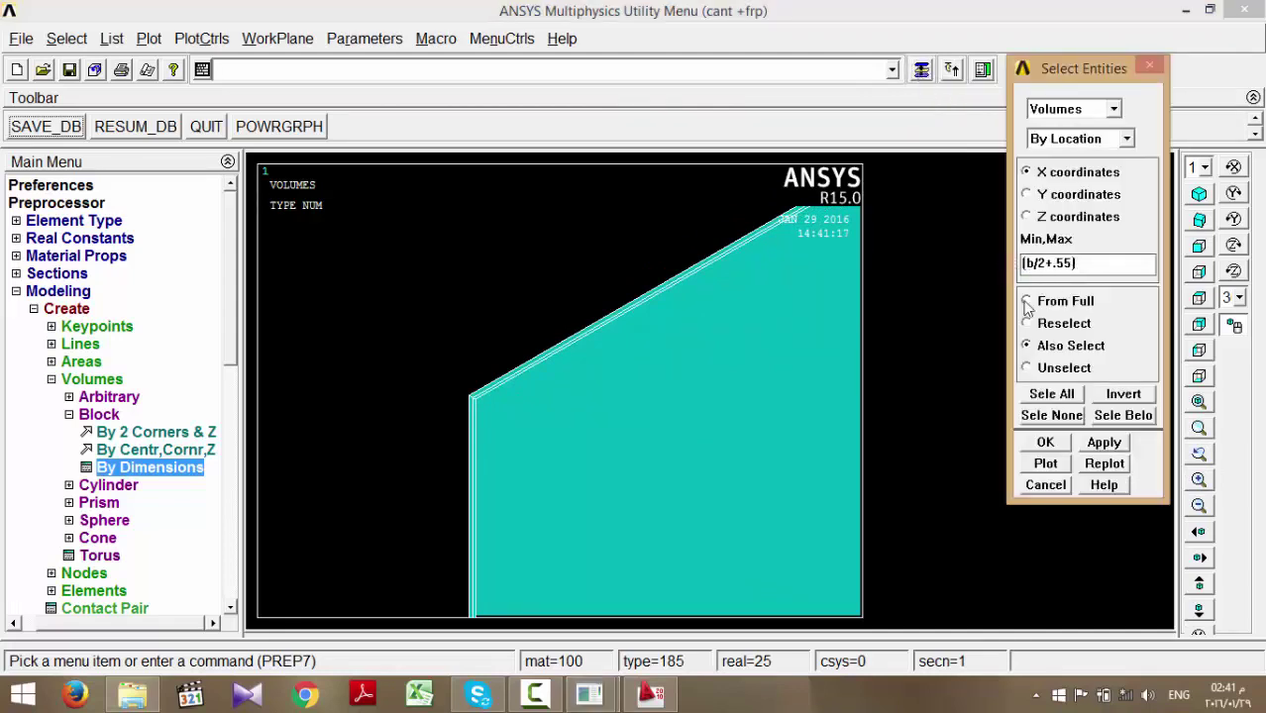
click(1103, 442)
click(1199, 401)
click(1199, 427)
click(661, 317)
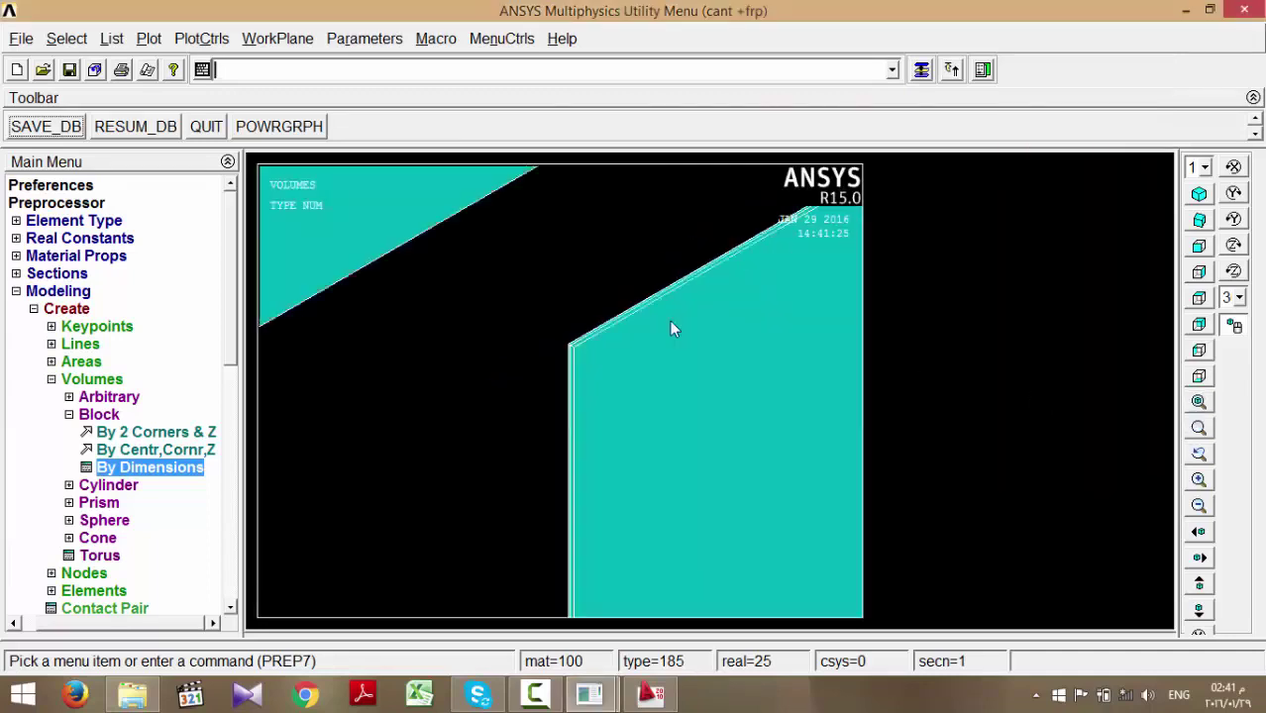
- Set the location selection to Y coordinates, check the top wrap layers in the AutoCAD section, and return to ANSYS
click(923, 72)
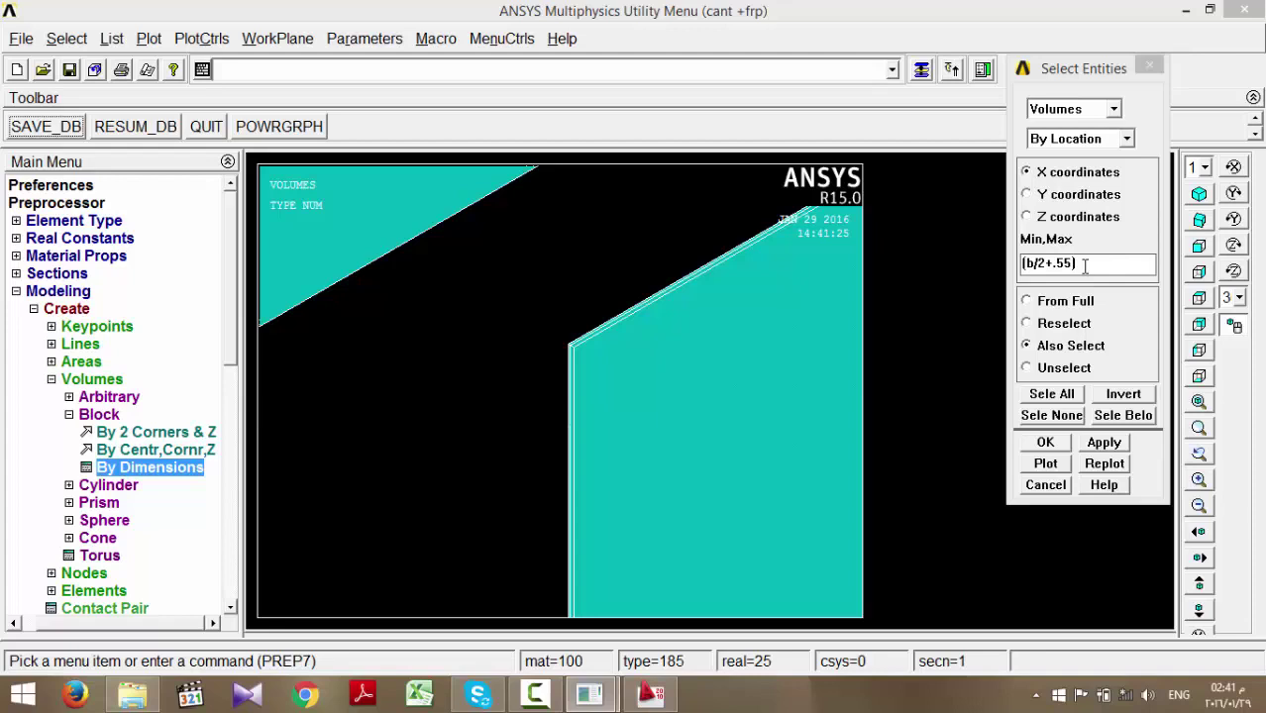
click(1058, 197)
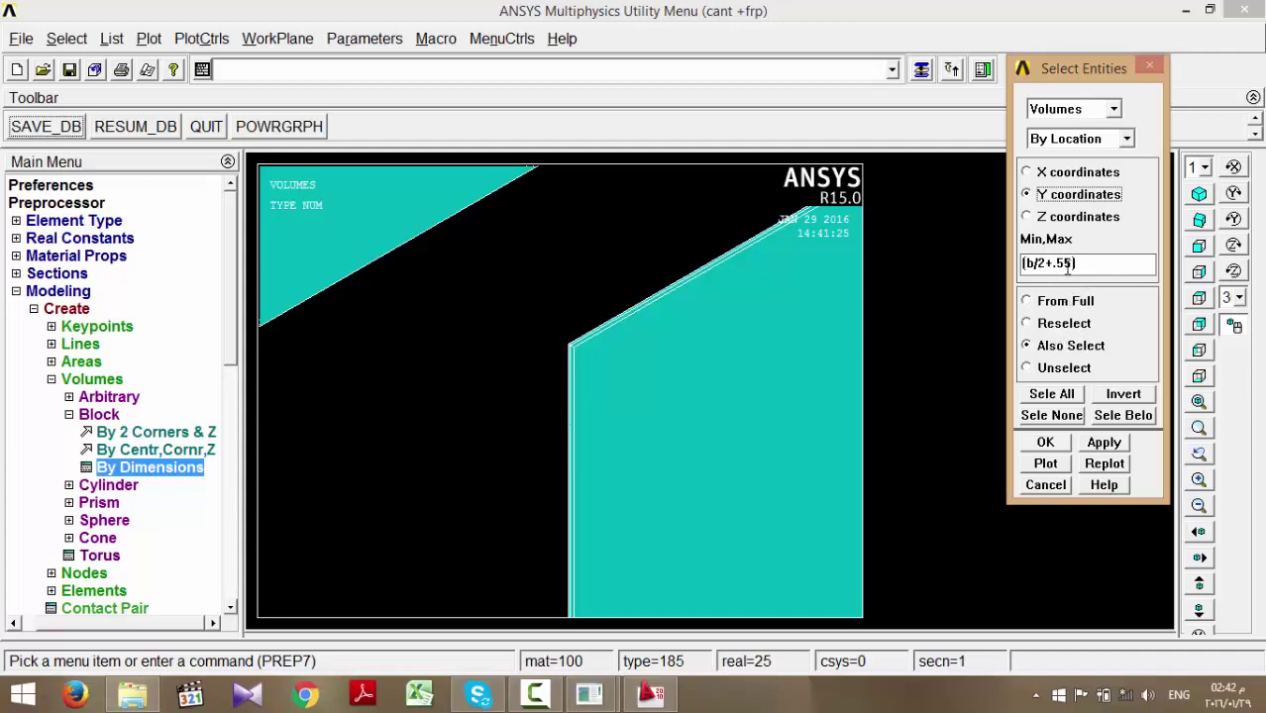
click(650, 694)
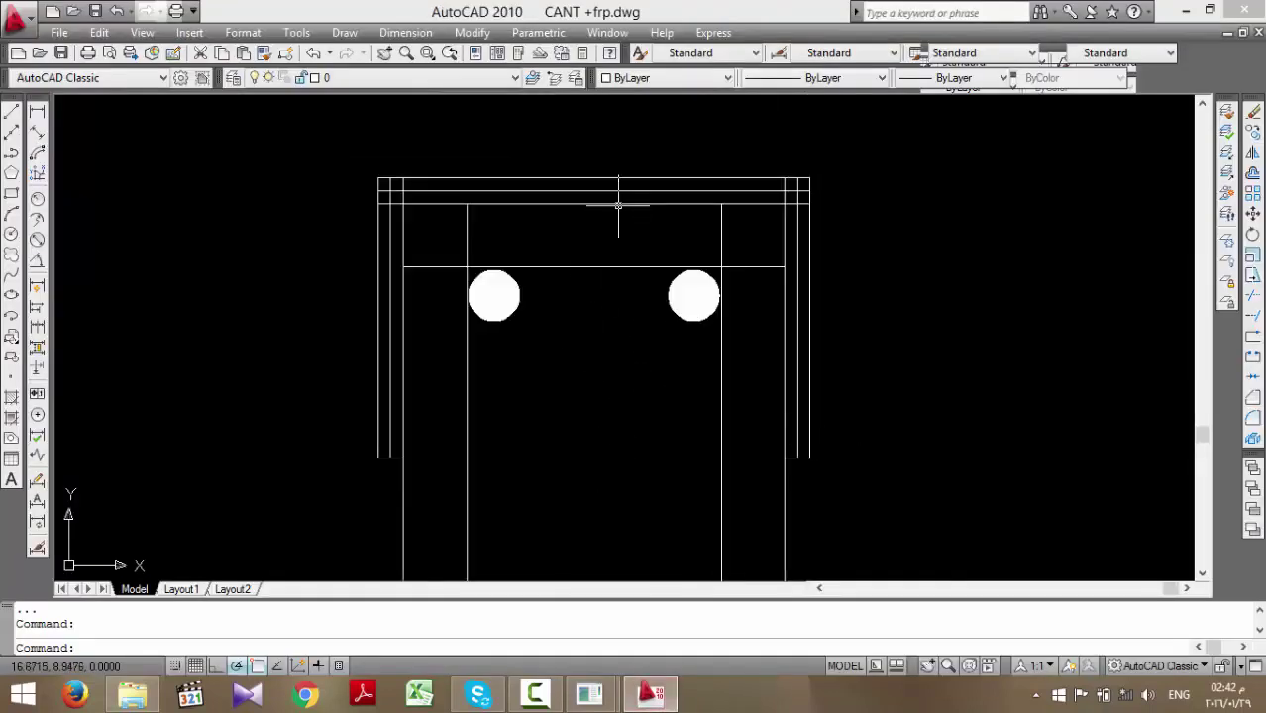
mouse_move(620, 193)
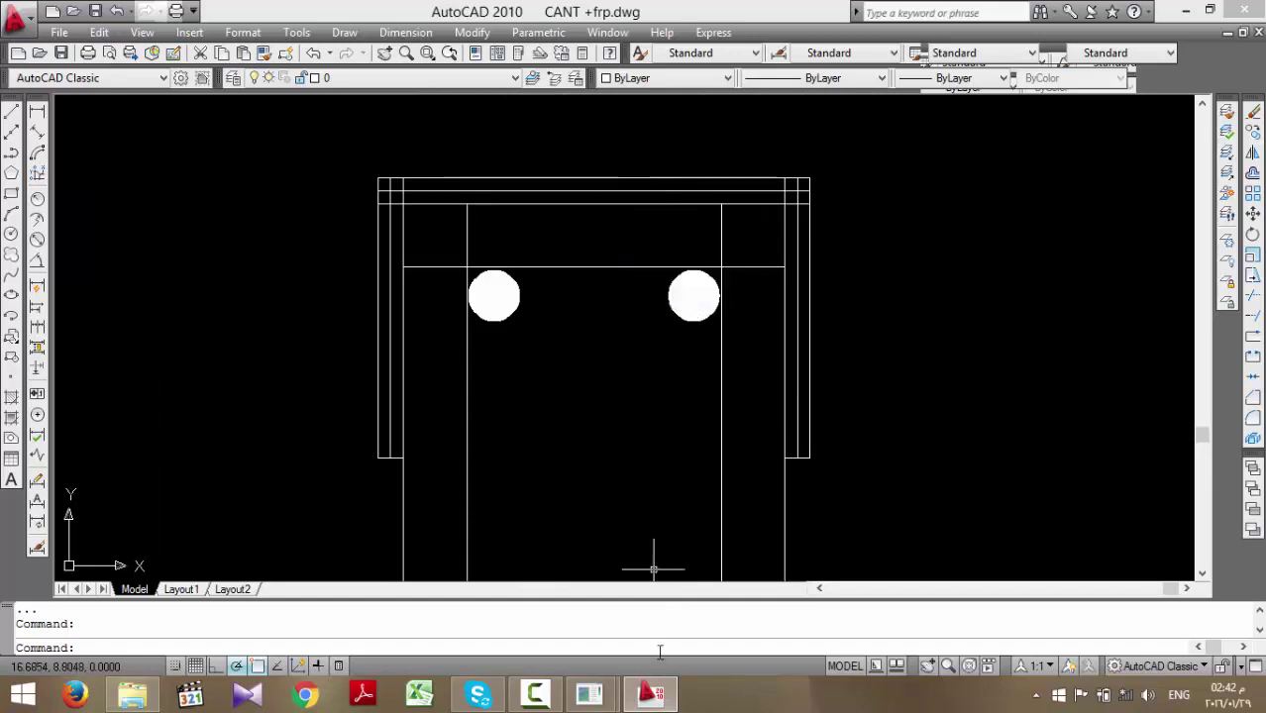
mouse_move(589, 694)
click(693, 604)
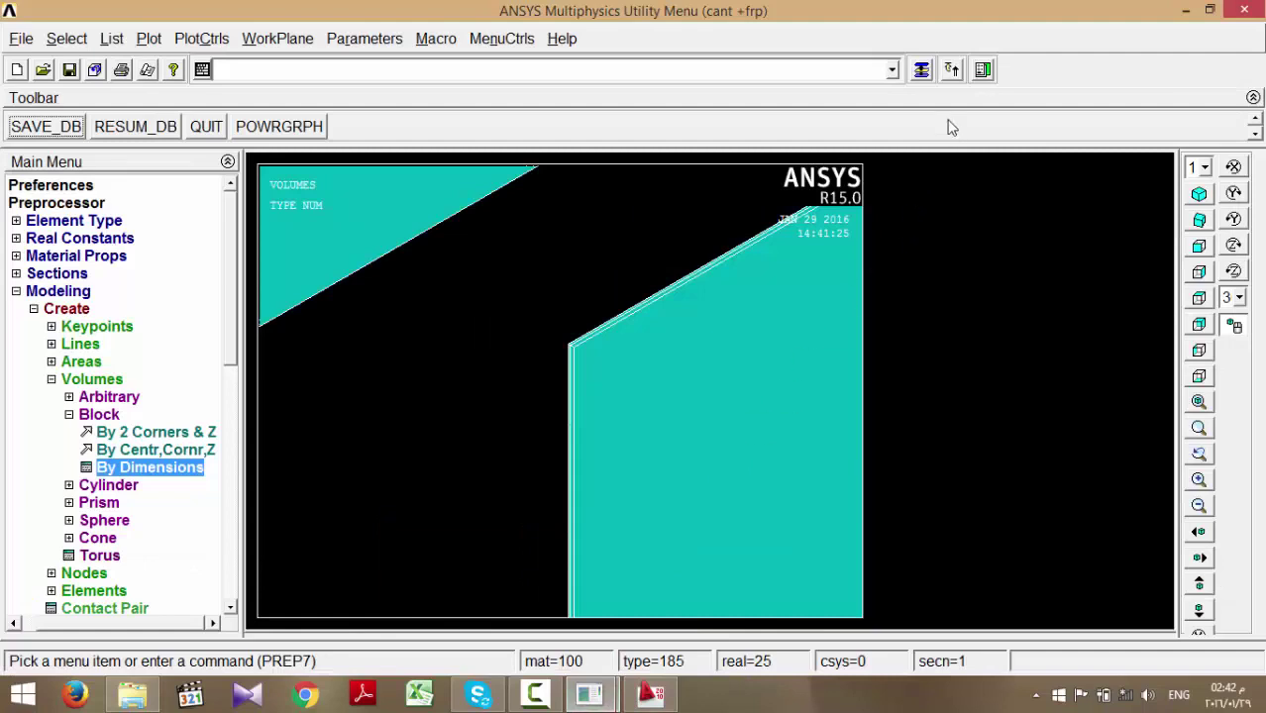
- Also select the volumes at Y-coordinate (t/2+.15) and inspect where the top and side layers meet
click(923, 69)
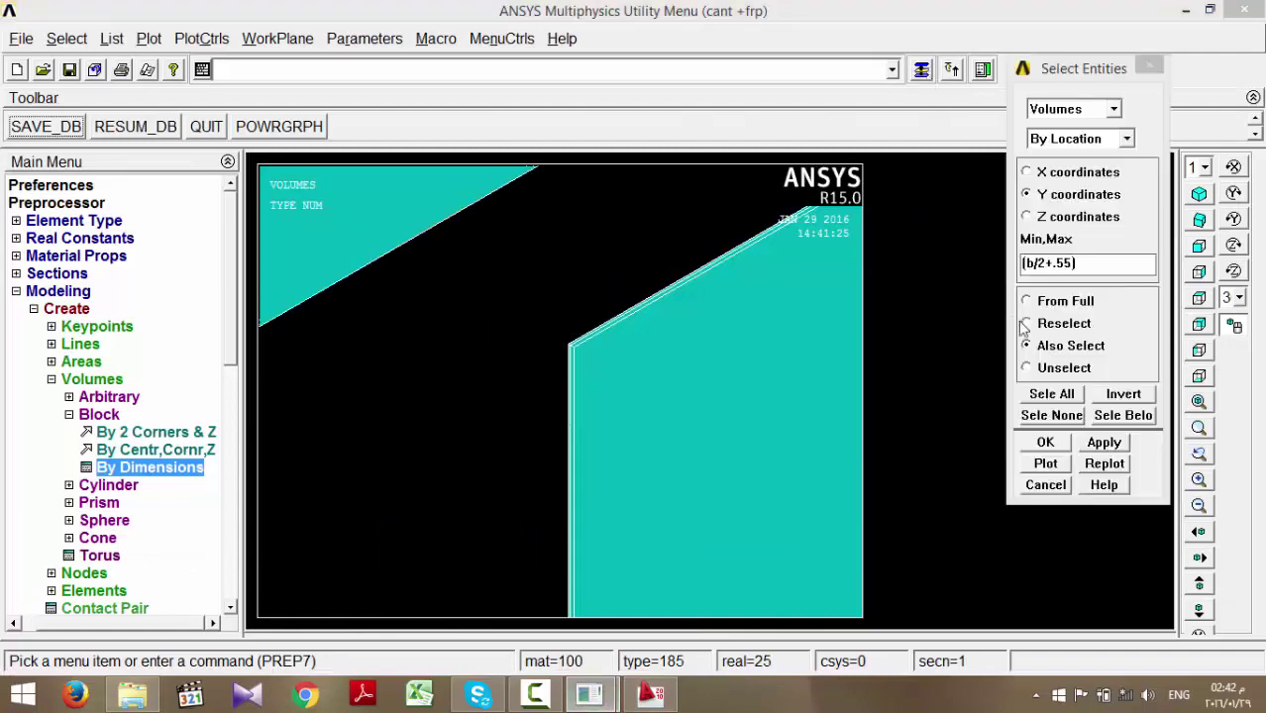
click(1044, 195)
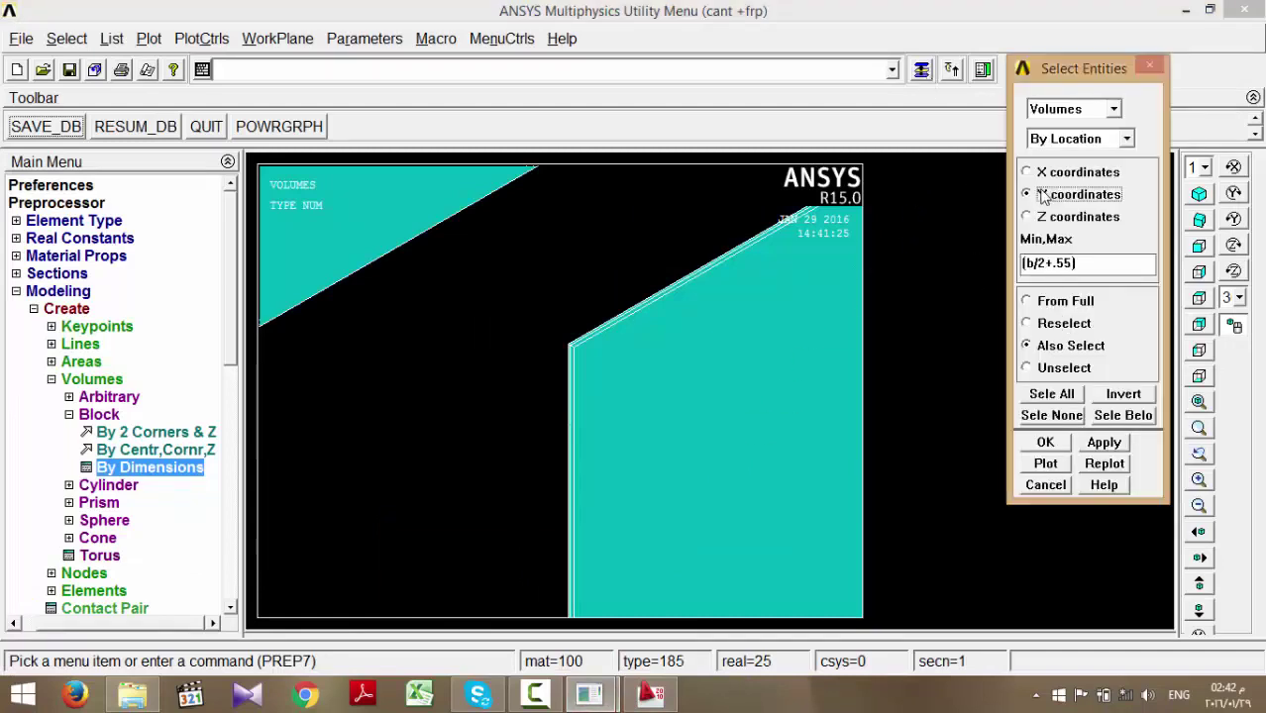
click(1029, 262)
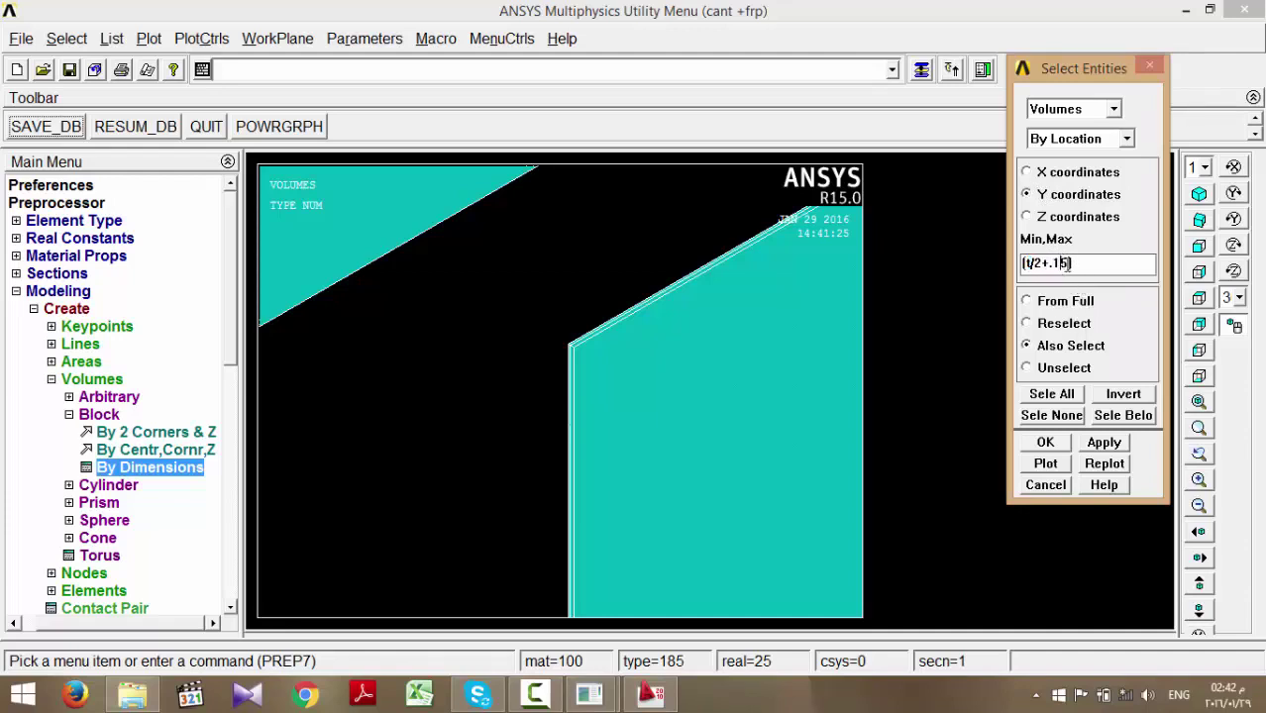
click(1107, 442)
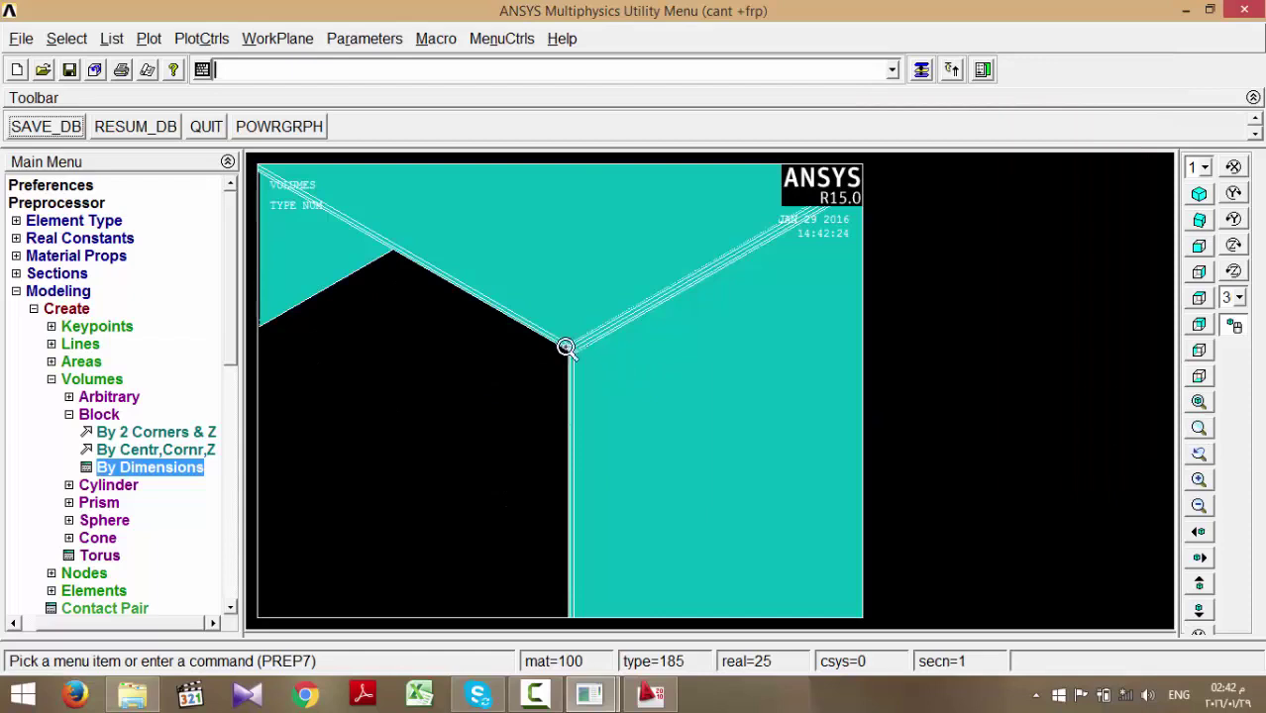
click(564, 346)
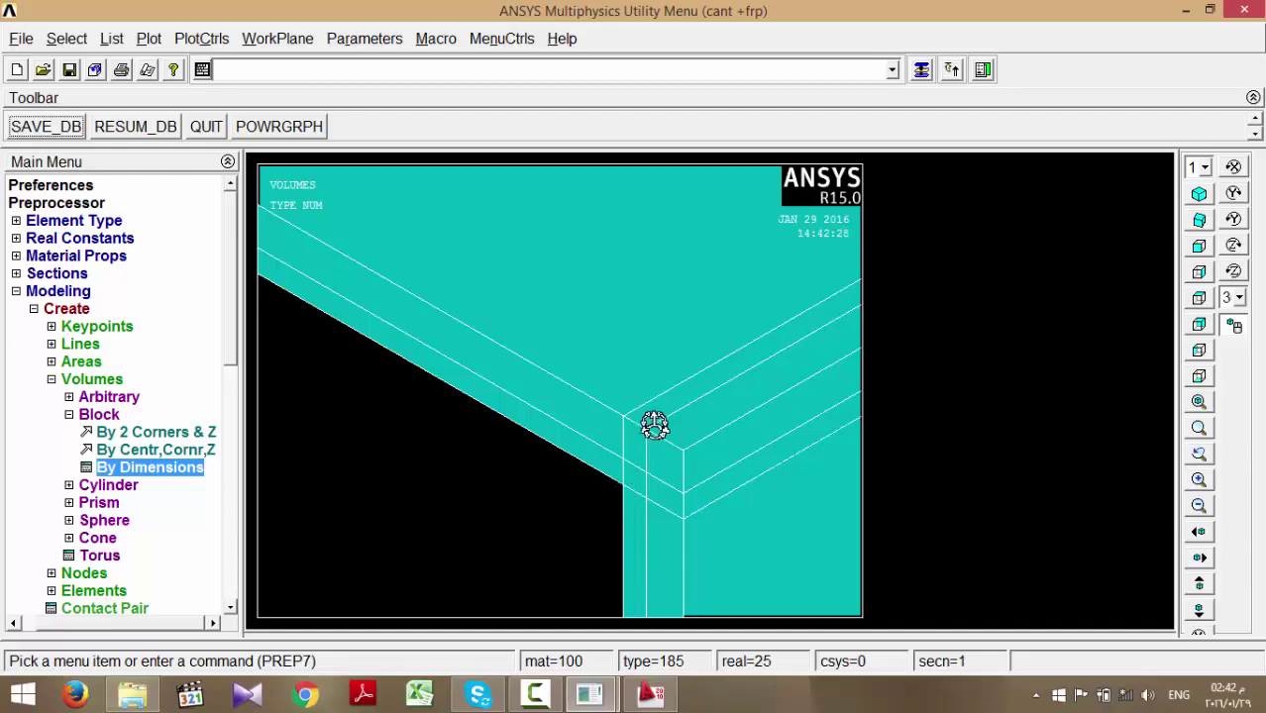
- Examine the layers at the opposite upper front corner, and view the whole U-shaped wrap again
click(1200, 409)
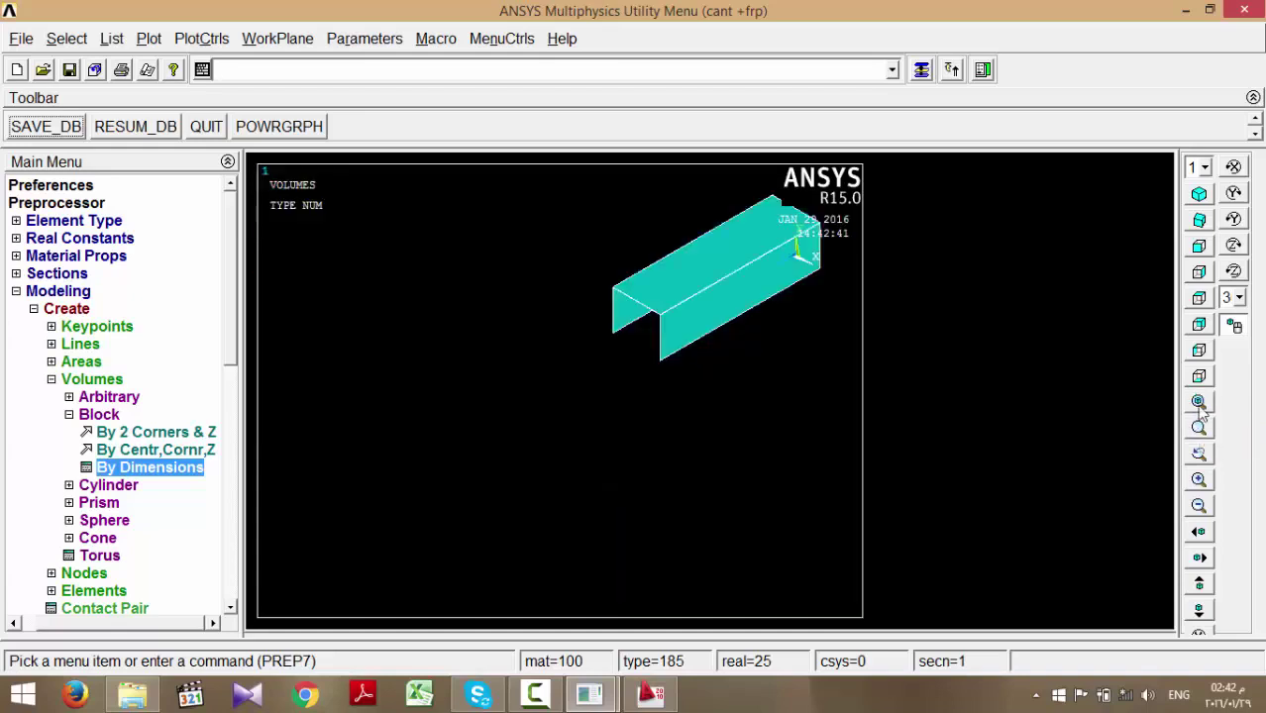
click(1200, 429)
click(650, 317)
click(622, 292)
ctrl+right_drag(549, 365, 508, 317)
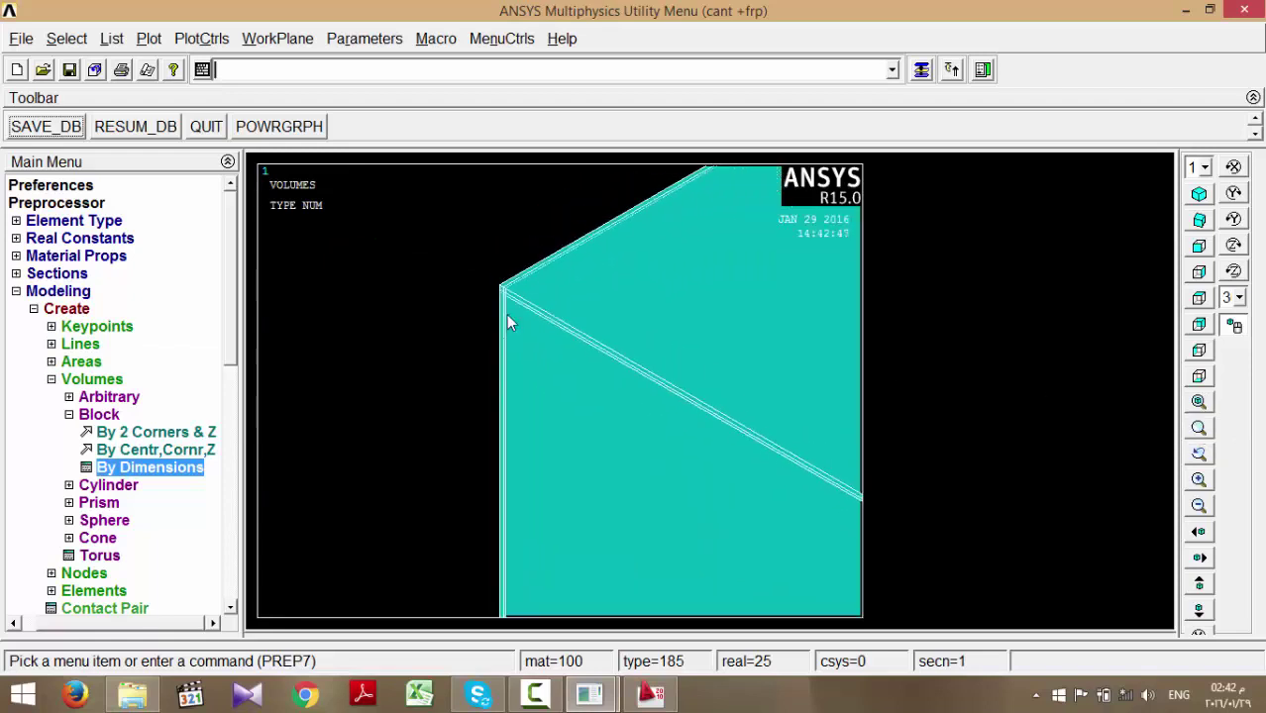
ctrl+drag(531, 325, 585, 349)
click(1199, 402)
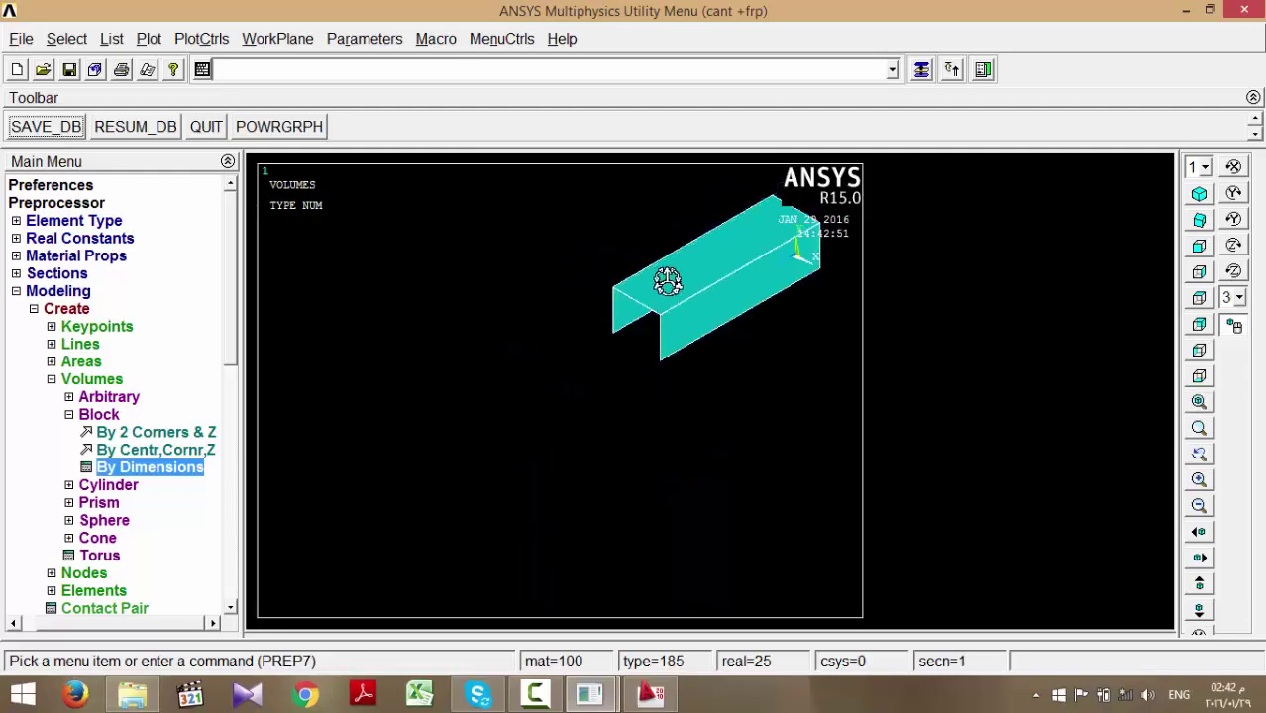
ctrl+drag(668, 283, 480, 422)
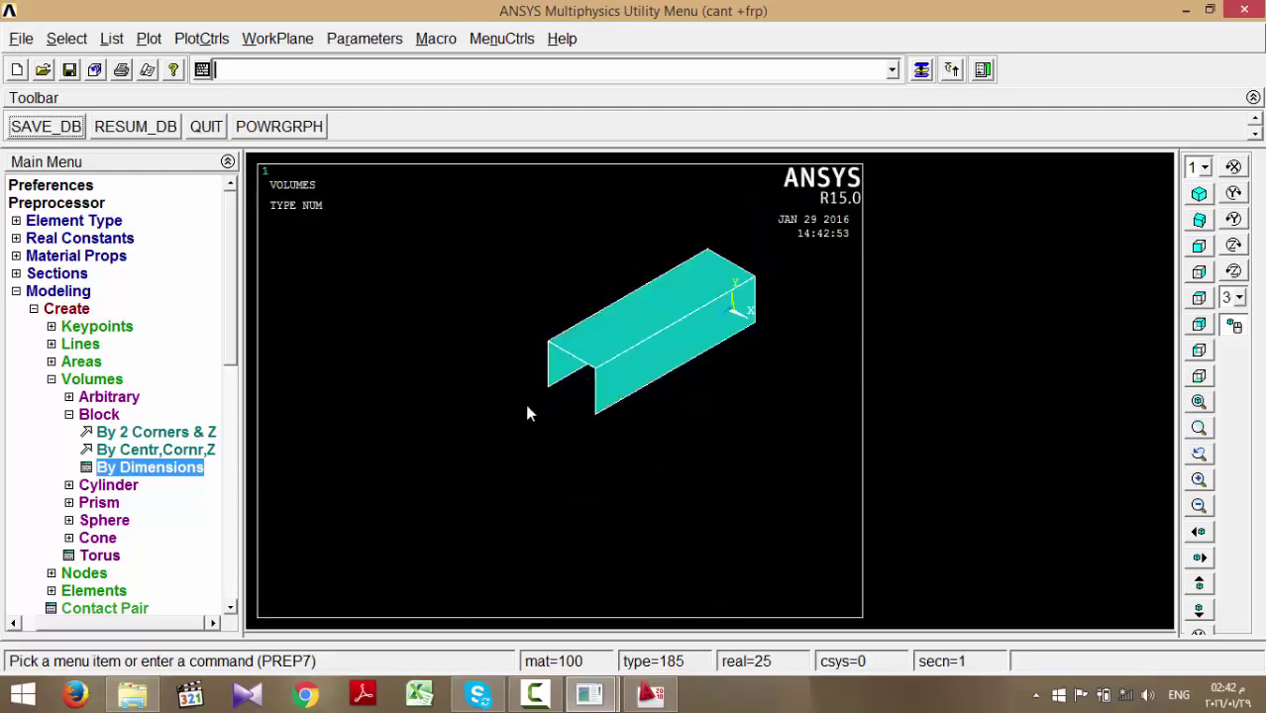
- Overlap all the selected wrap volumes with the Boolean operation and inspect the layers at the front corner
click(69, 382)
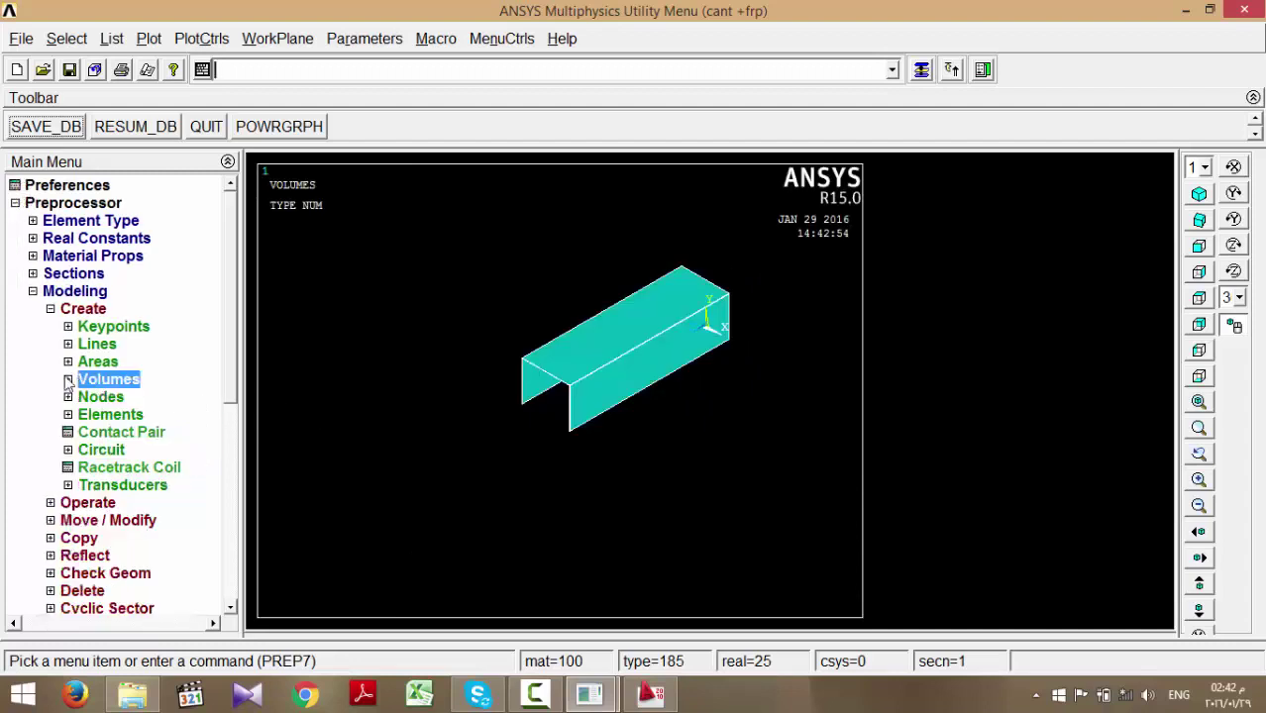
click(52, 310)
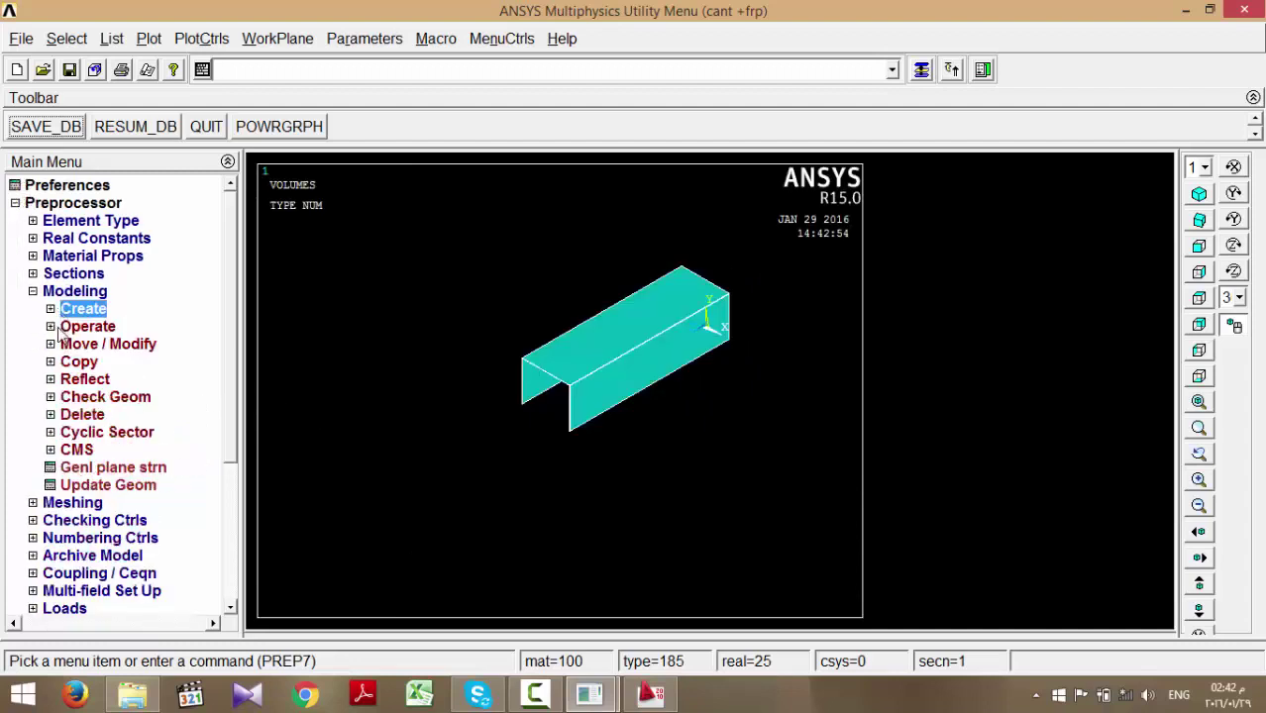
click(51, 327)
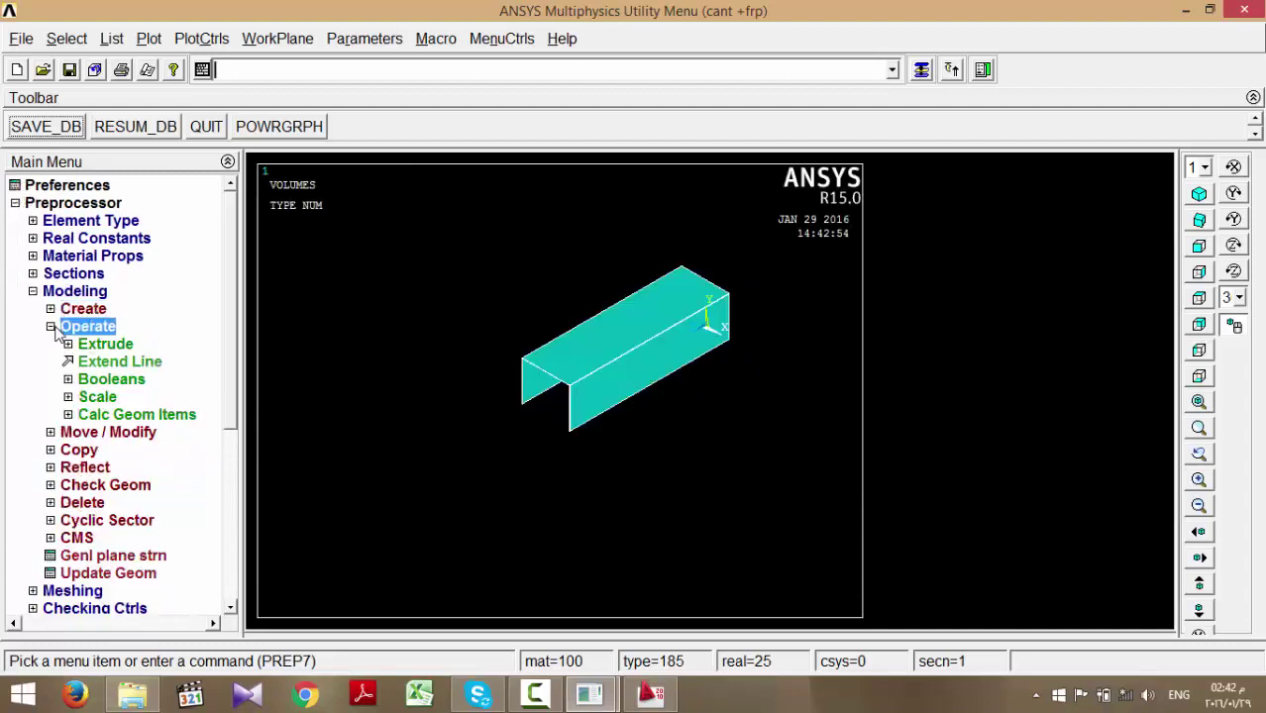
click(73, 382)
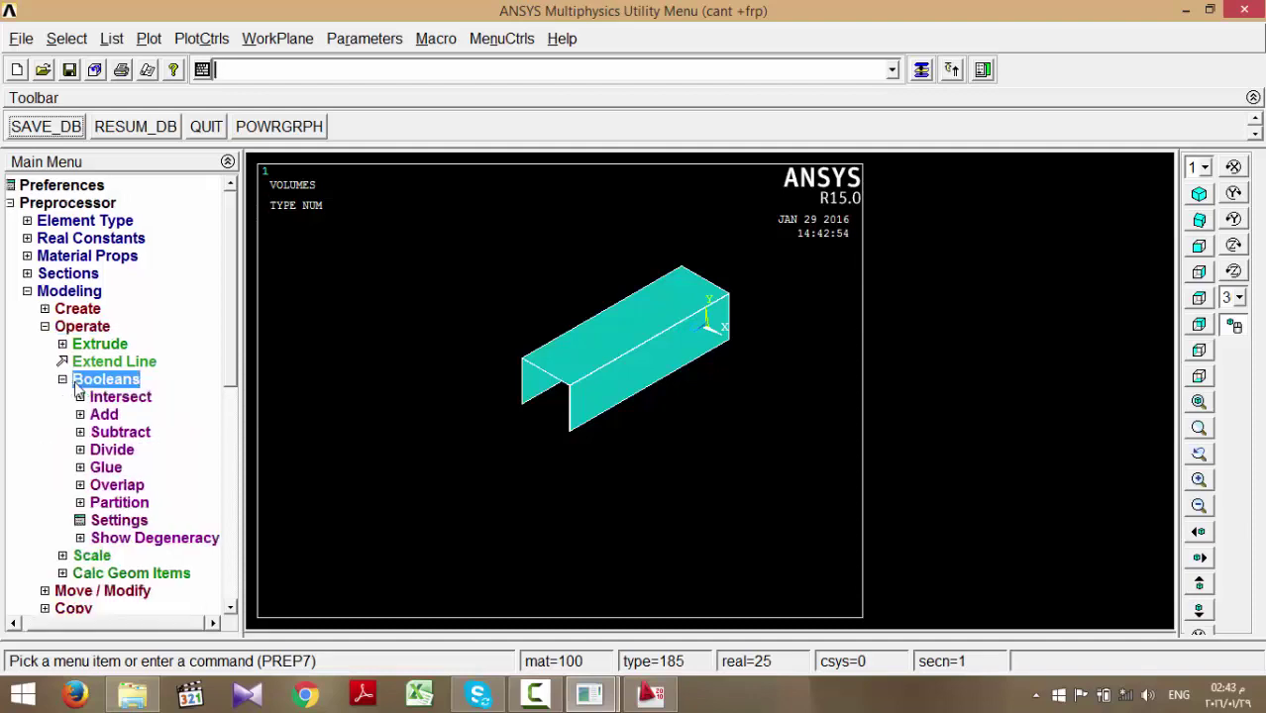
click(99, 485)
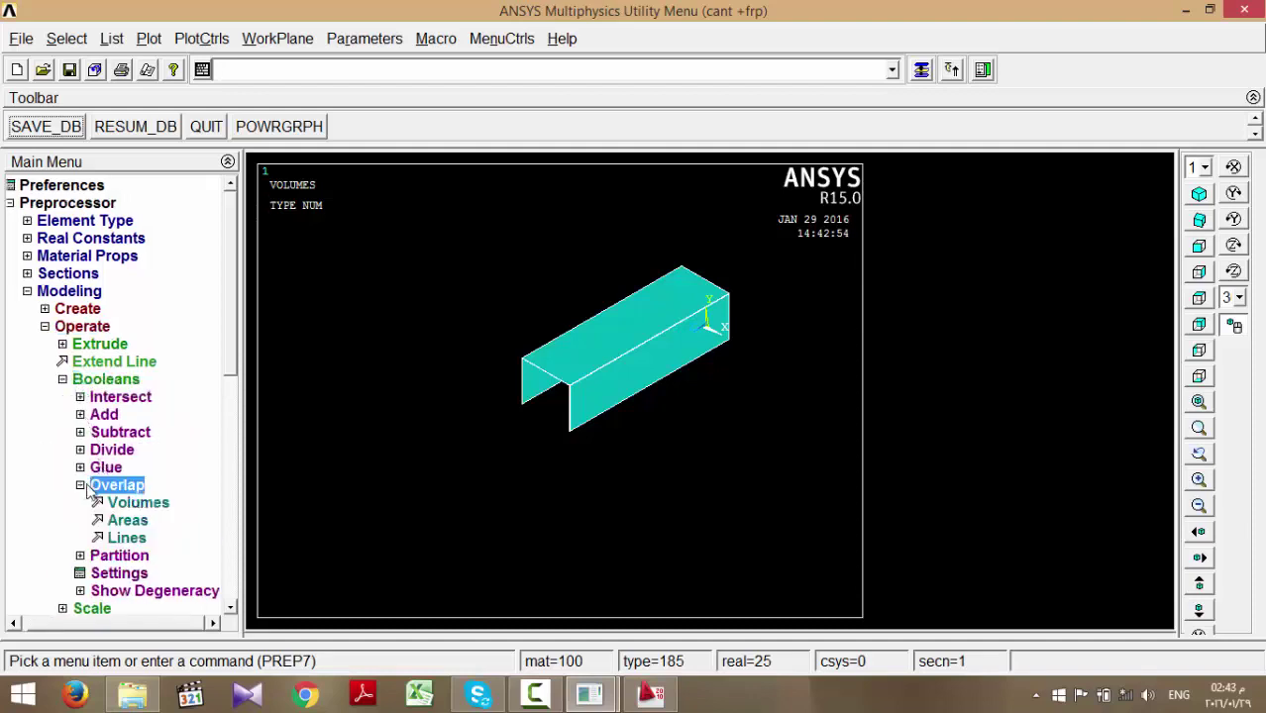
click(134, 504)
drag(99, 333, 107, 278)
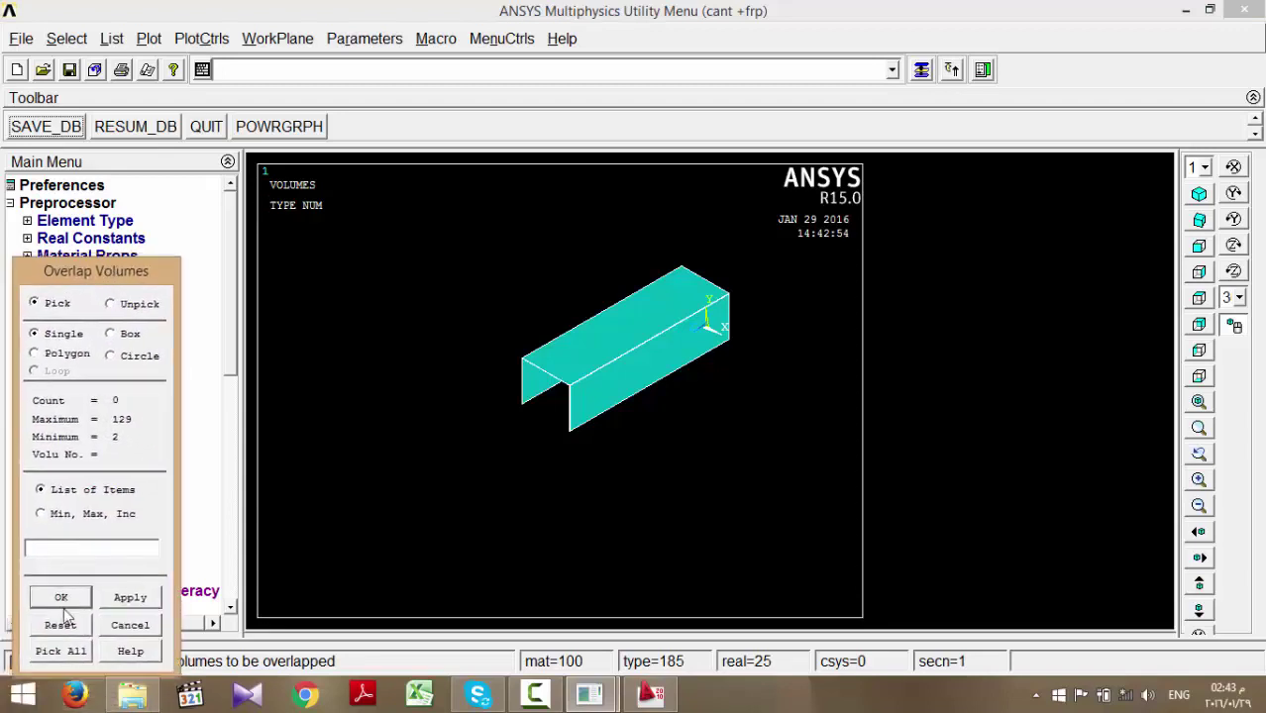
click(639, 368)
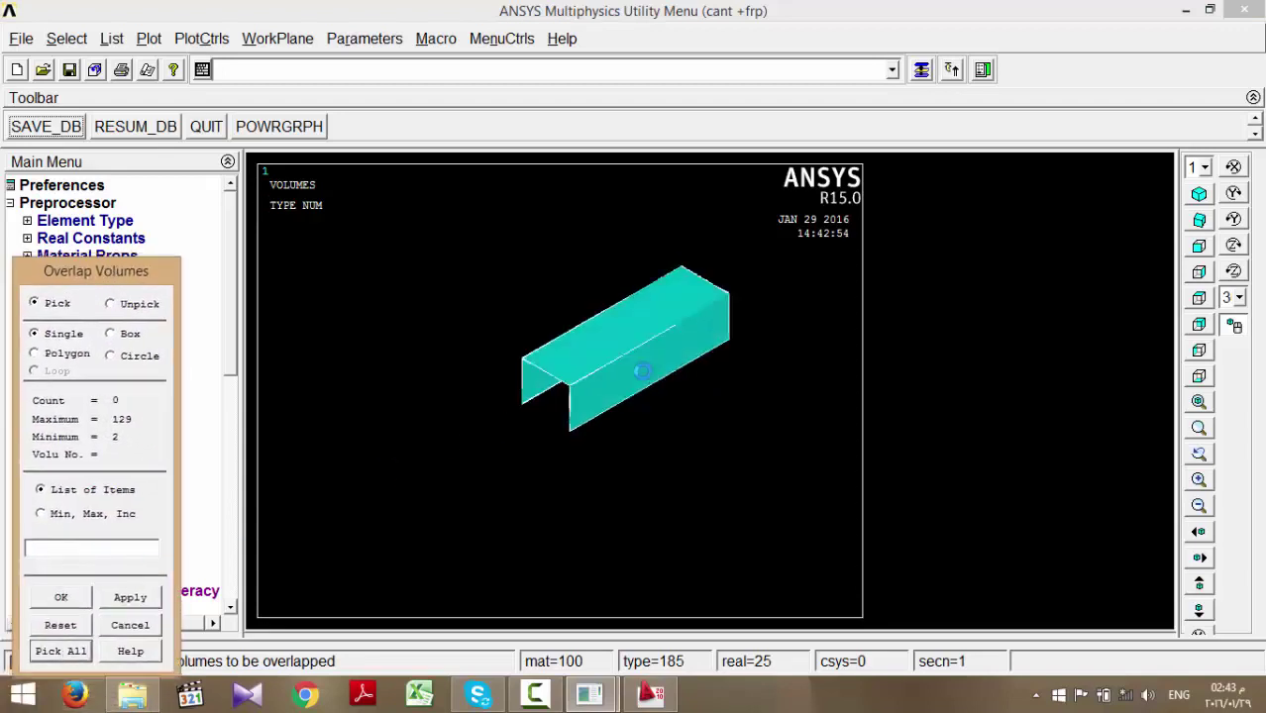
middle_click(608, 381)
click(1199, 427)
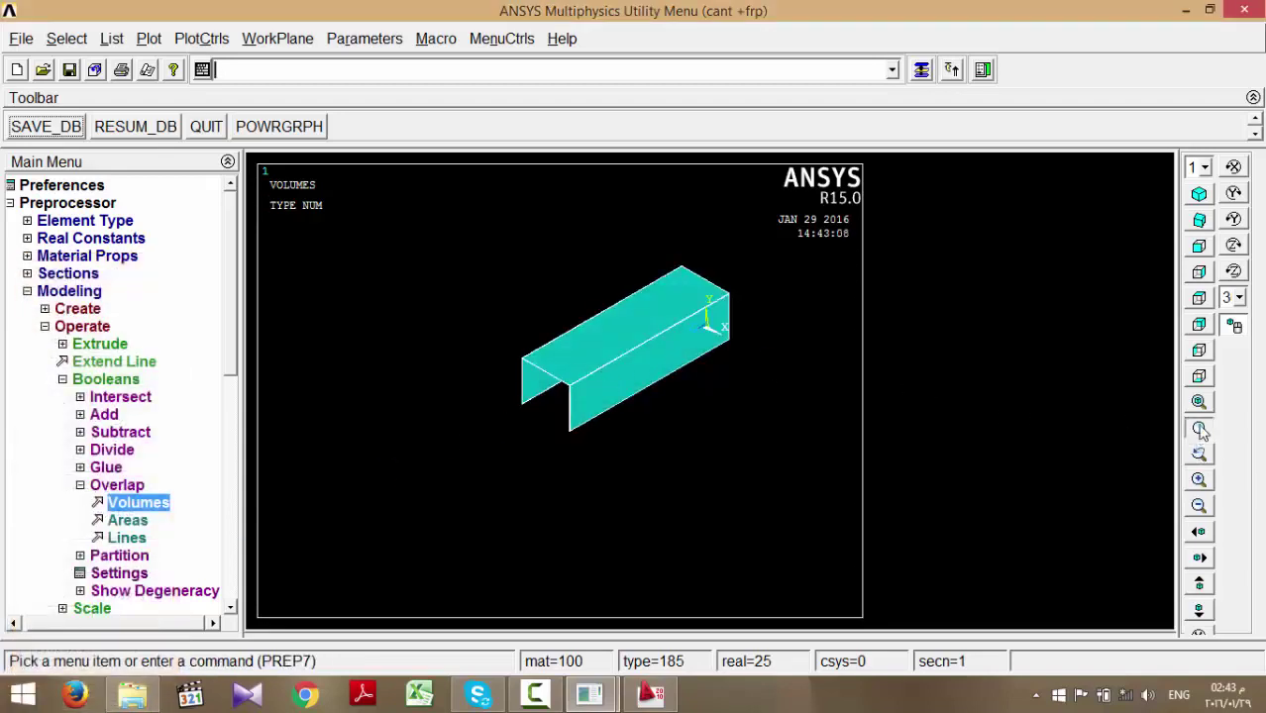
click(584, 397)
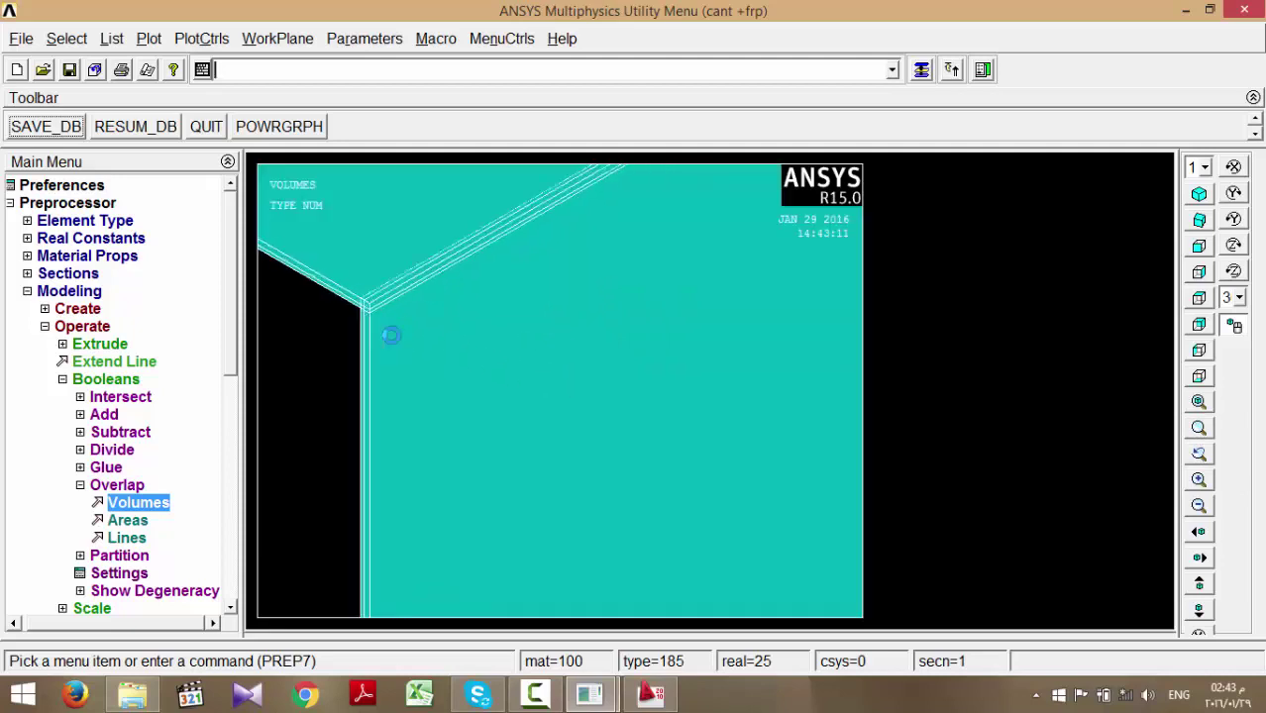
scroll(486, 364, up, 1)
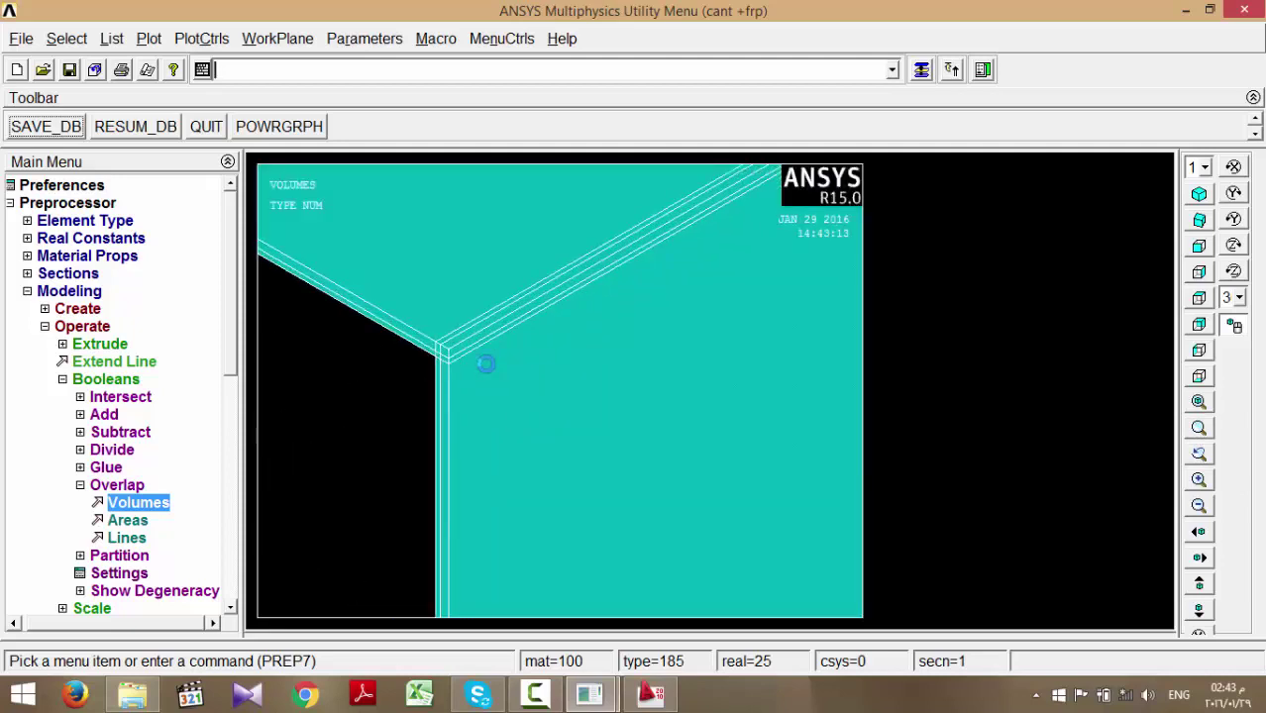
scroll(487, 363, down, 1)
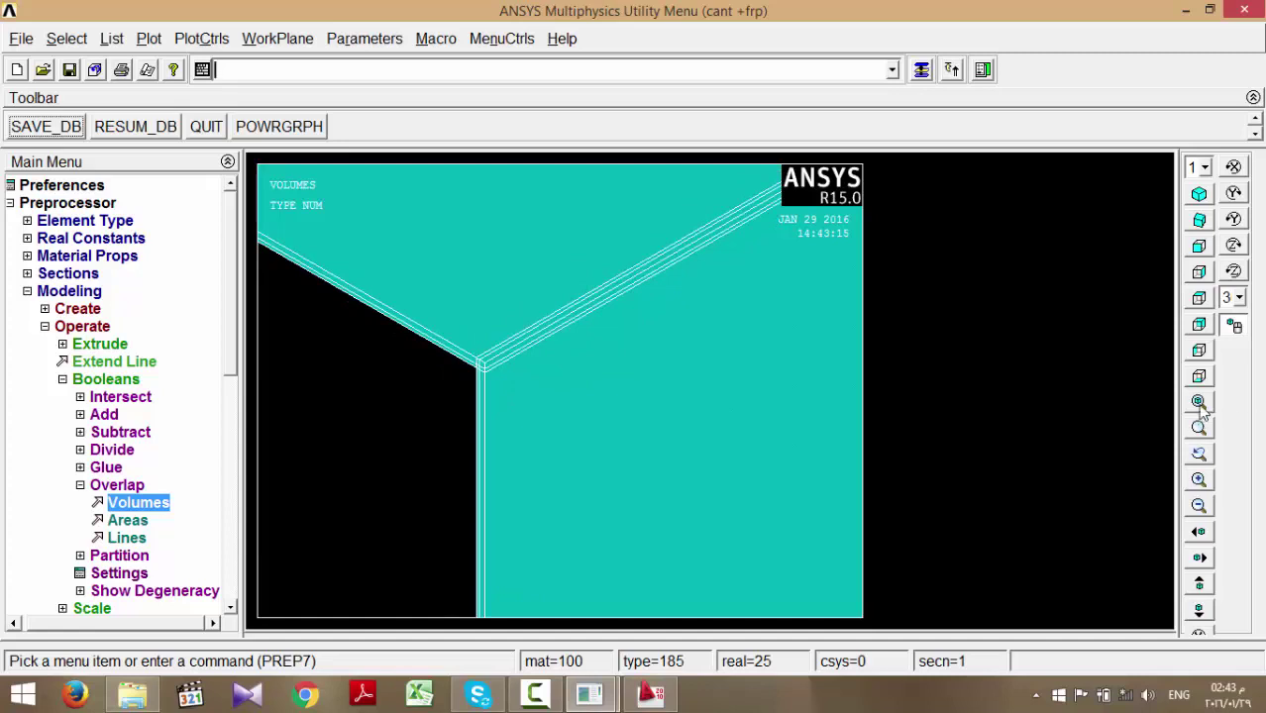
click(1199, 402)
click(81, 39)
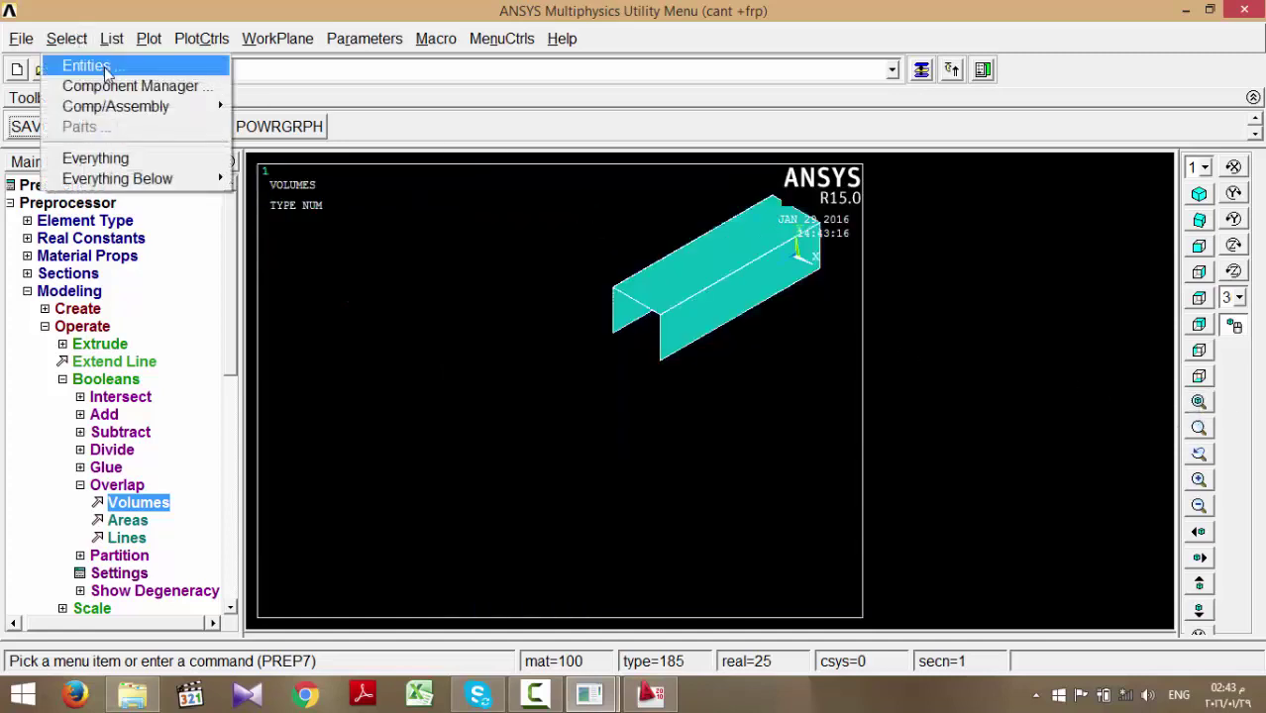
click(99, 67)
click(1070, 140)
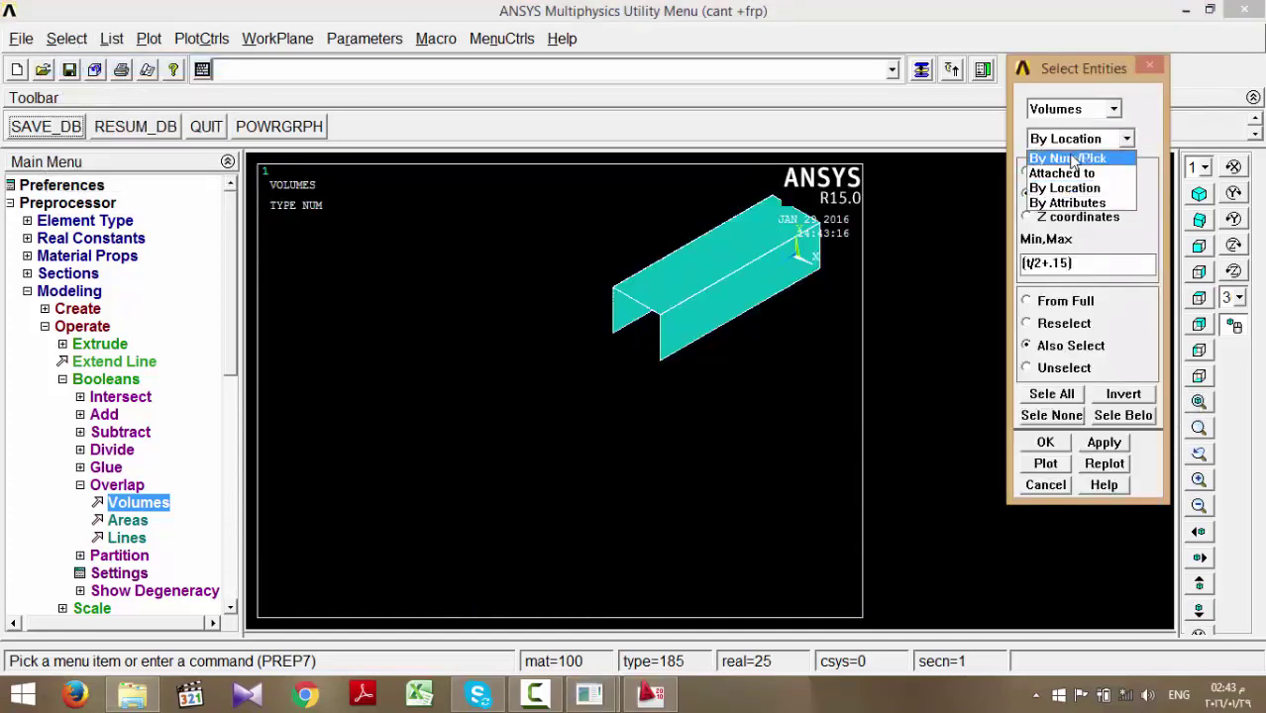
click(1070, 159)
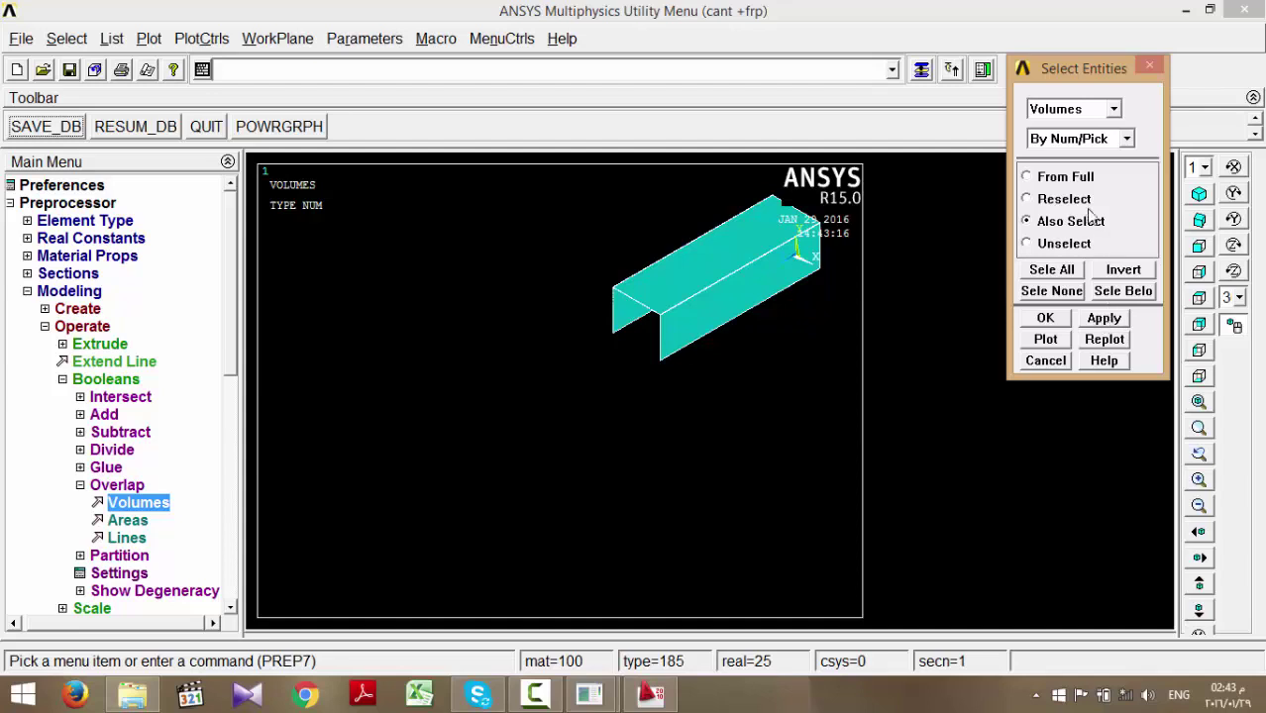
click(1068, 179)
click(1103, 318)
click(747, 267)
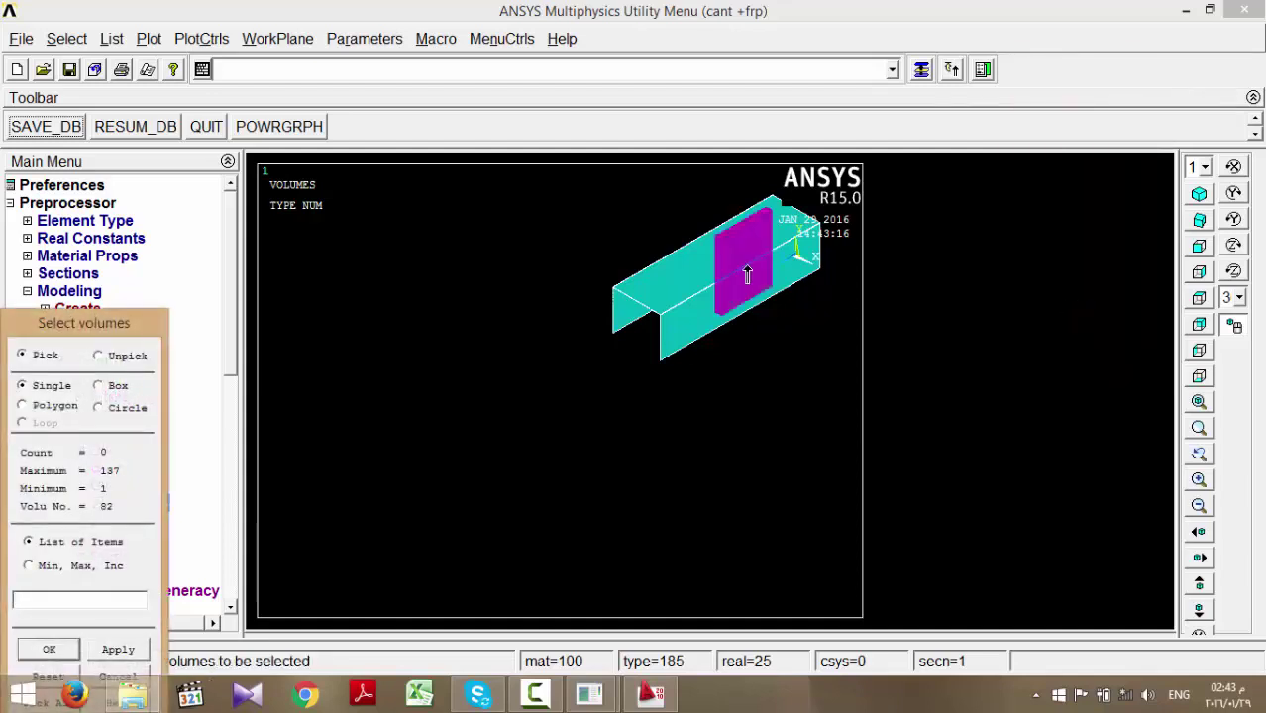
right_click(746, 254)
click(745, 254)
right_click(748, 260)
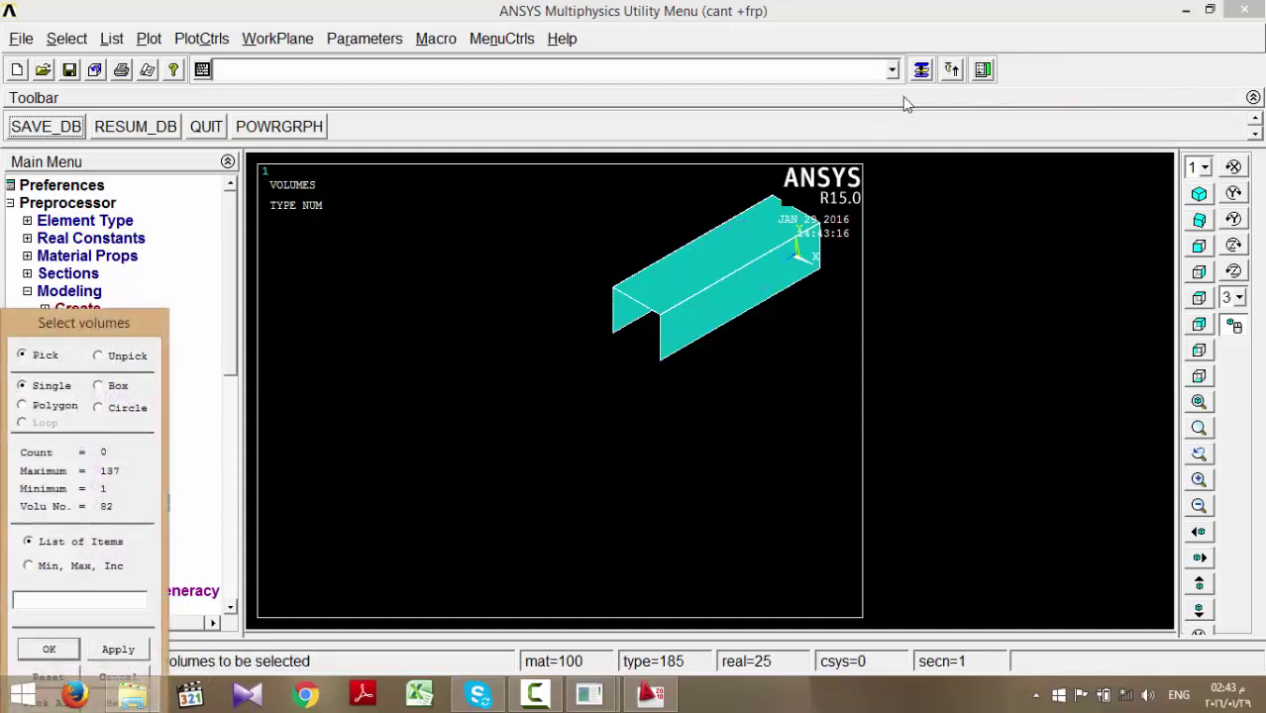
click(922, 70)
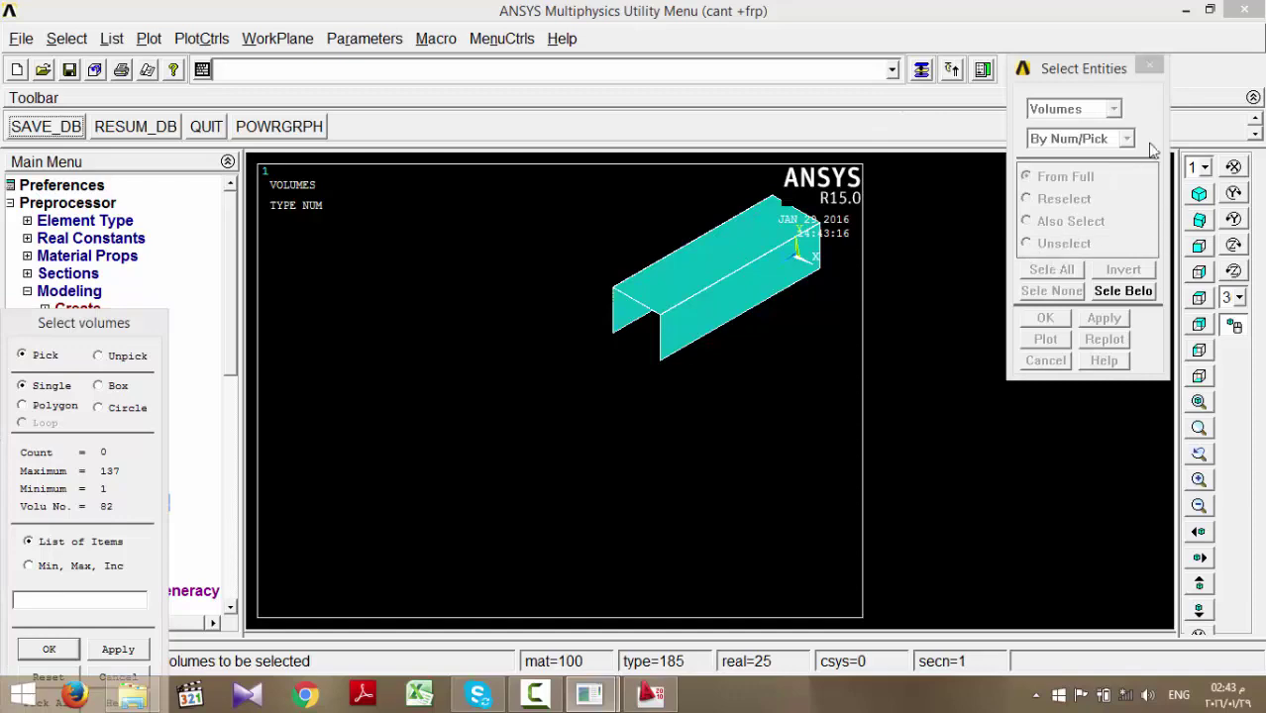
click(127, 673)
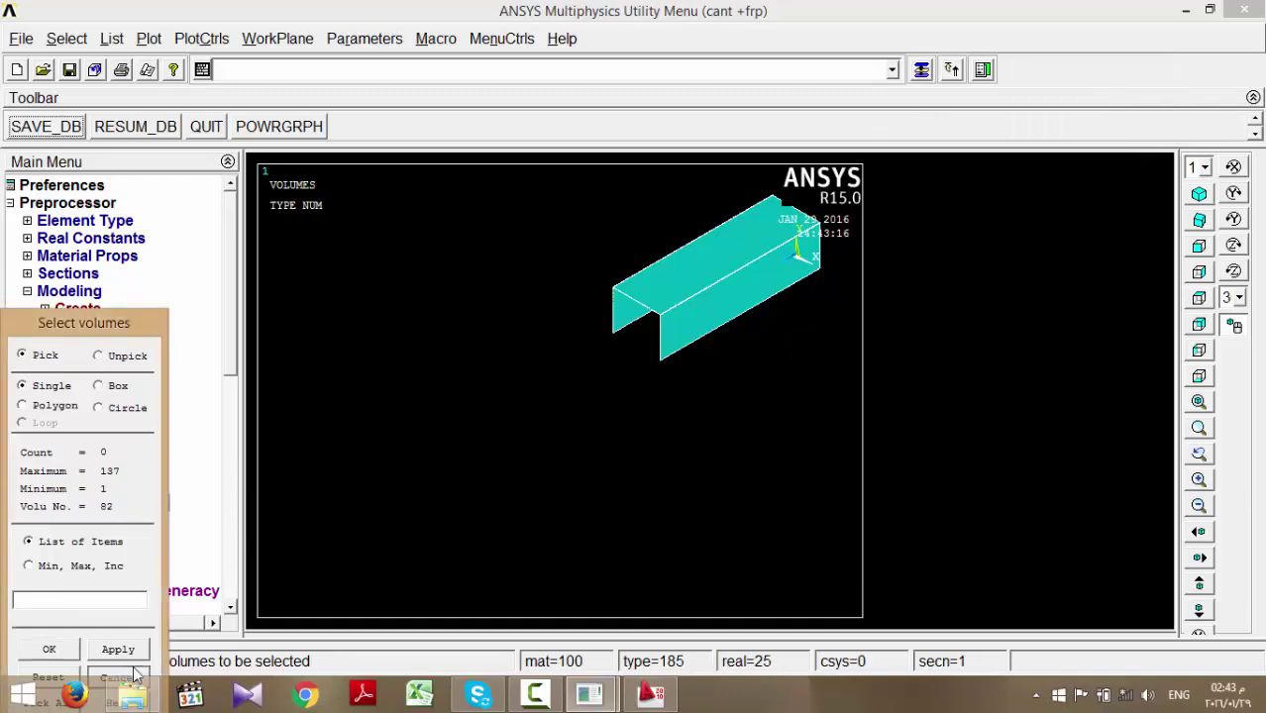
- Check how the overlapped wrap volumes are divided at the upper front corner by picking them for reselection, and cancel the selection
click(921, 69)
click(1065, 200)
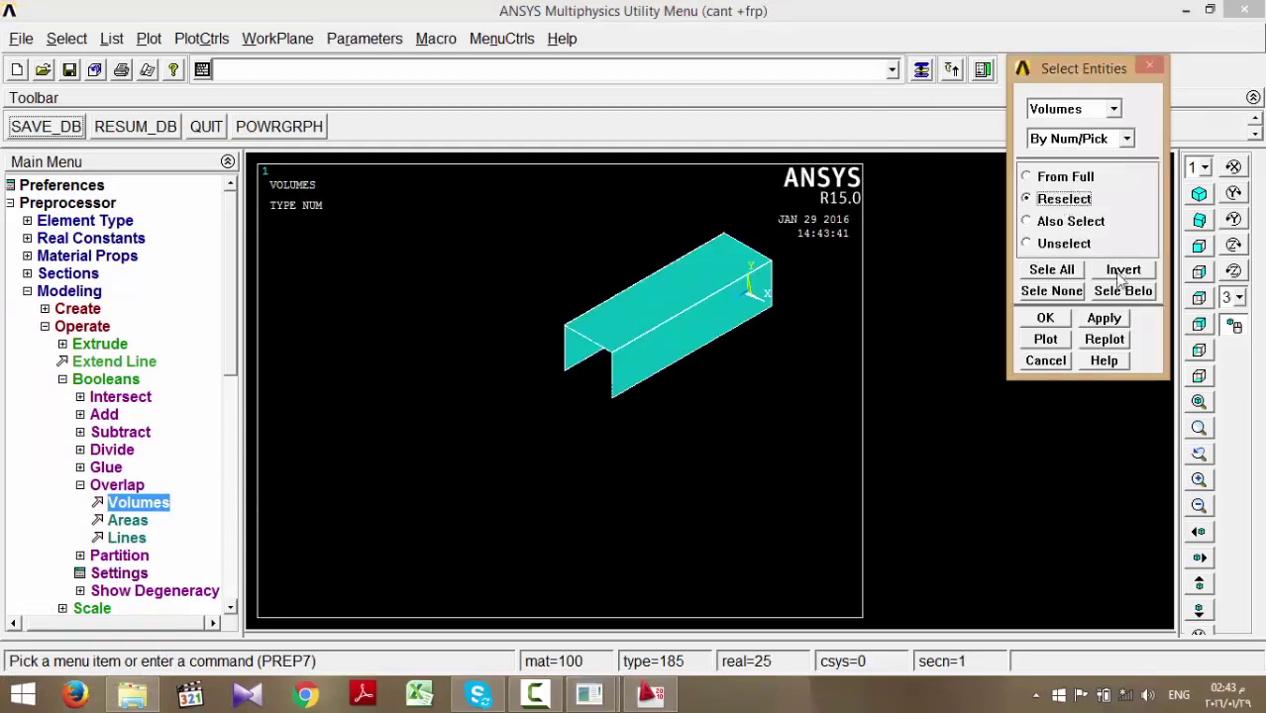
click(1105, 319)
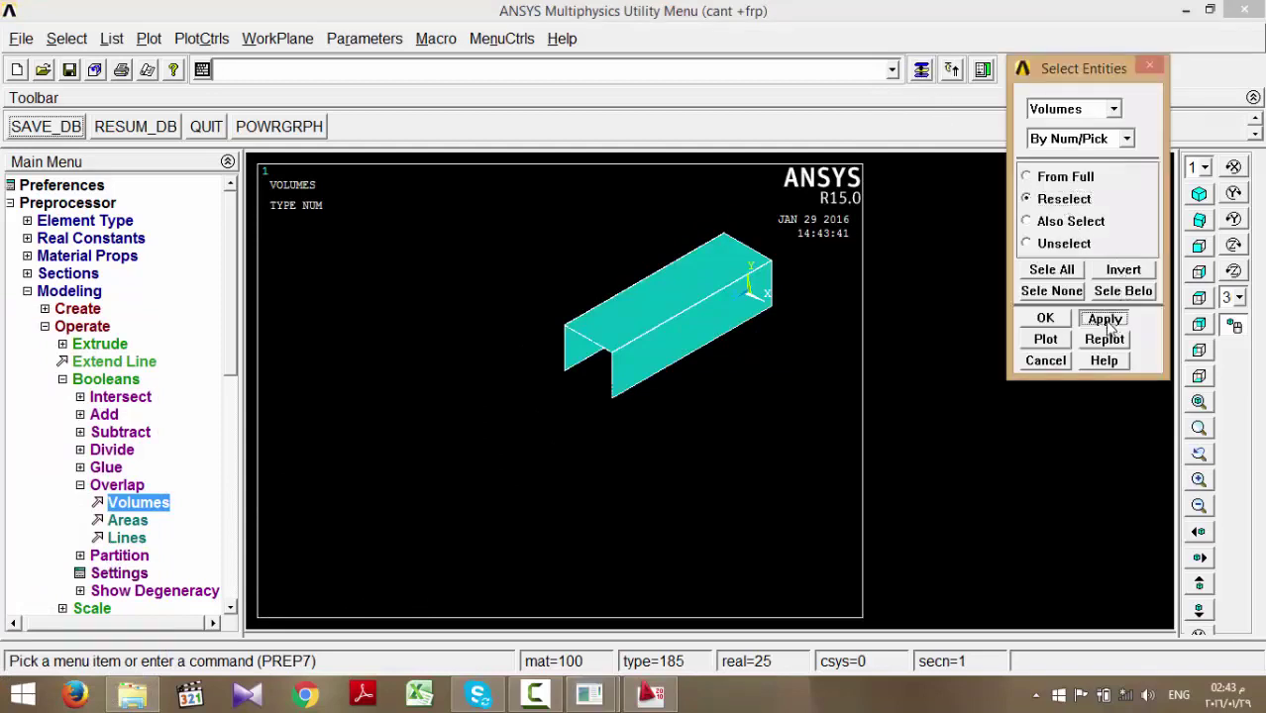
click(690, 315)
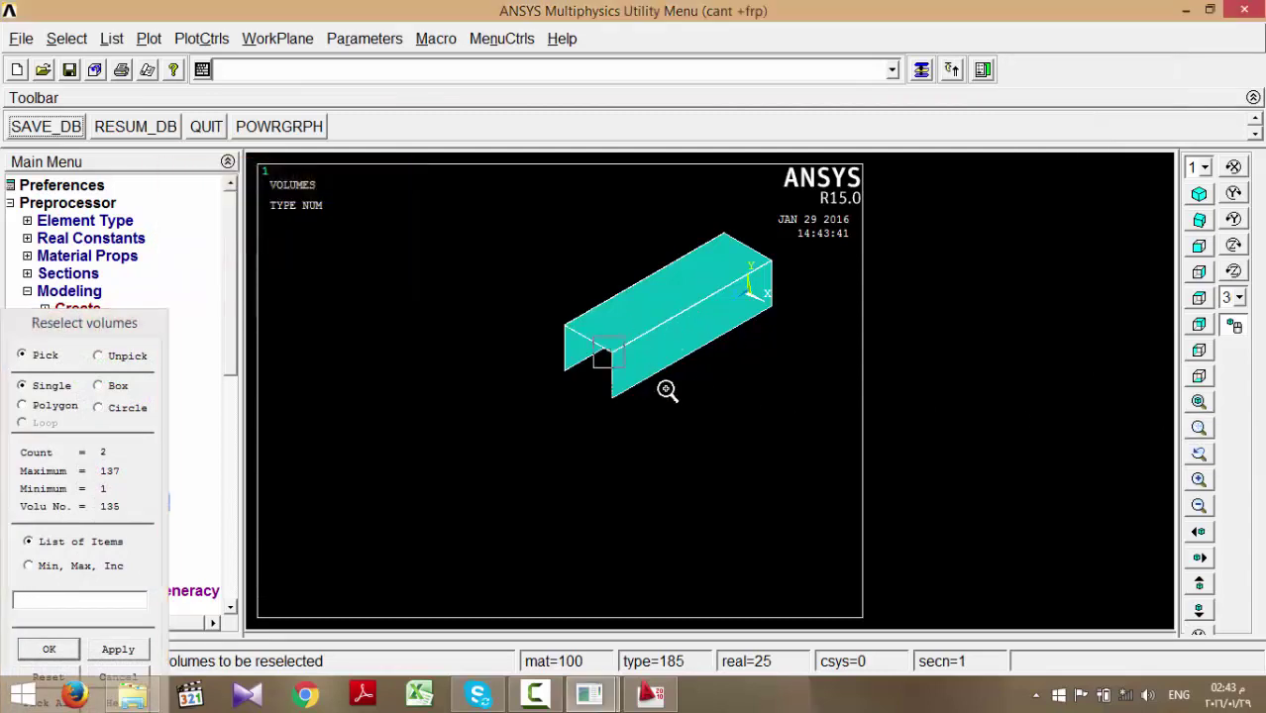
click(694, 406)
scroll(732, 374, down, 1)
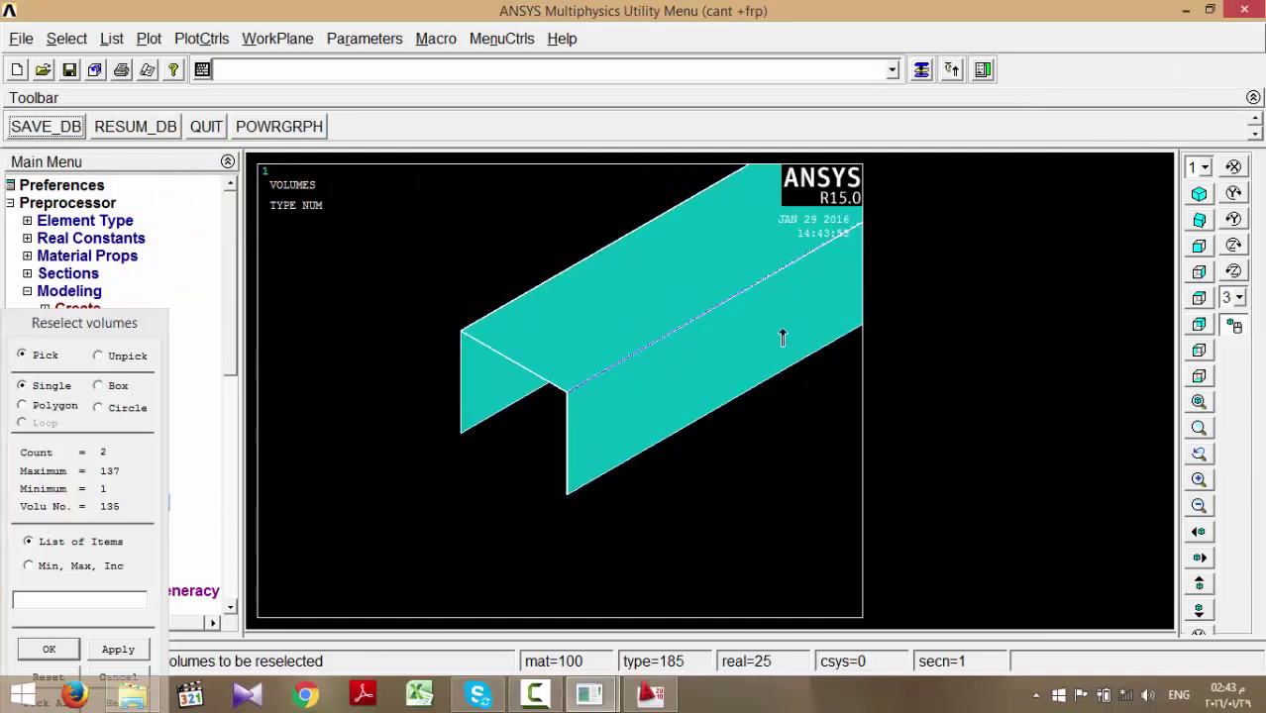
scroll(693, 340, up, 4)
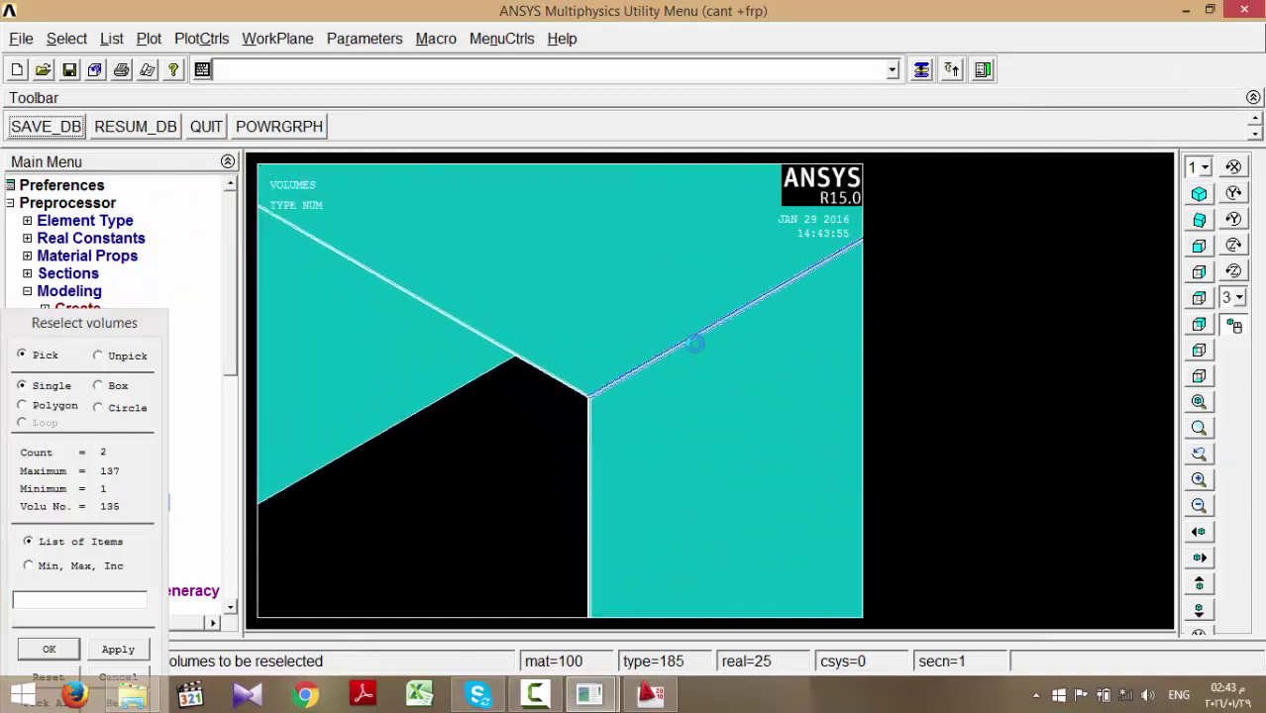
scroll(694, 342, up, 5)
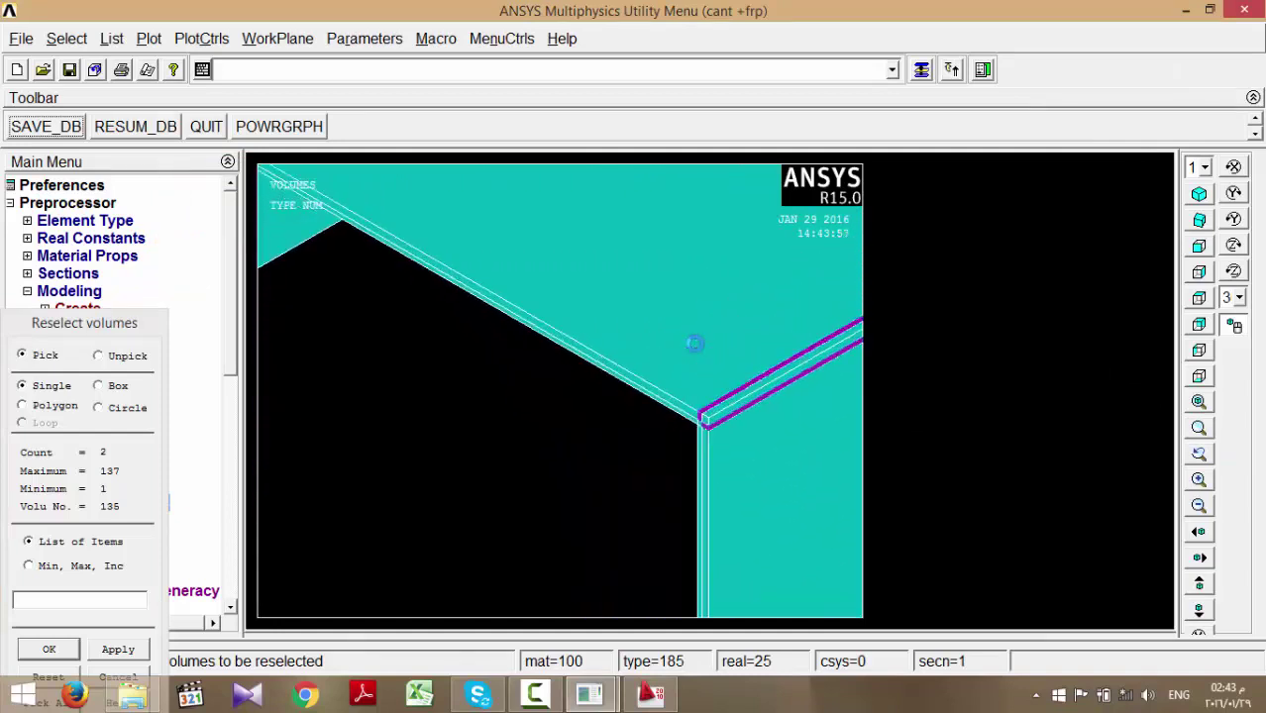
scroll(697, 353, up, 2)
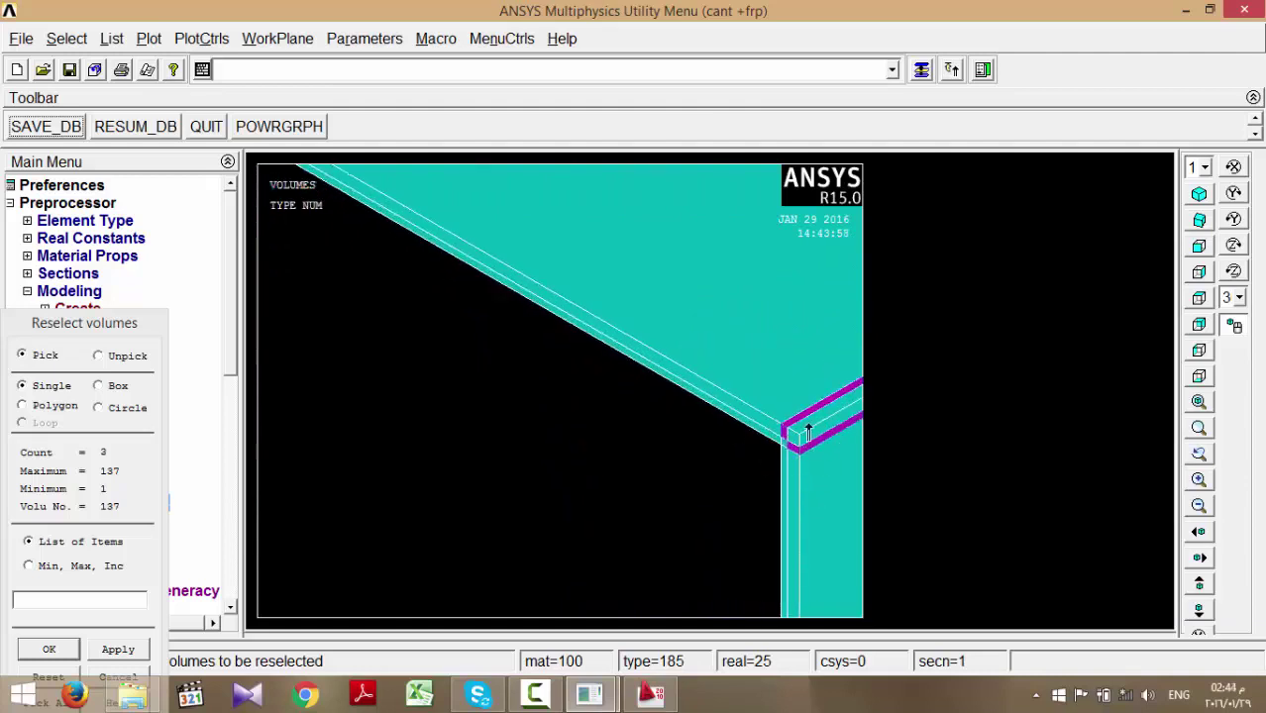
click(1199, 402)
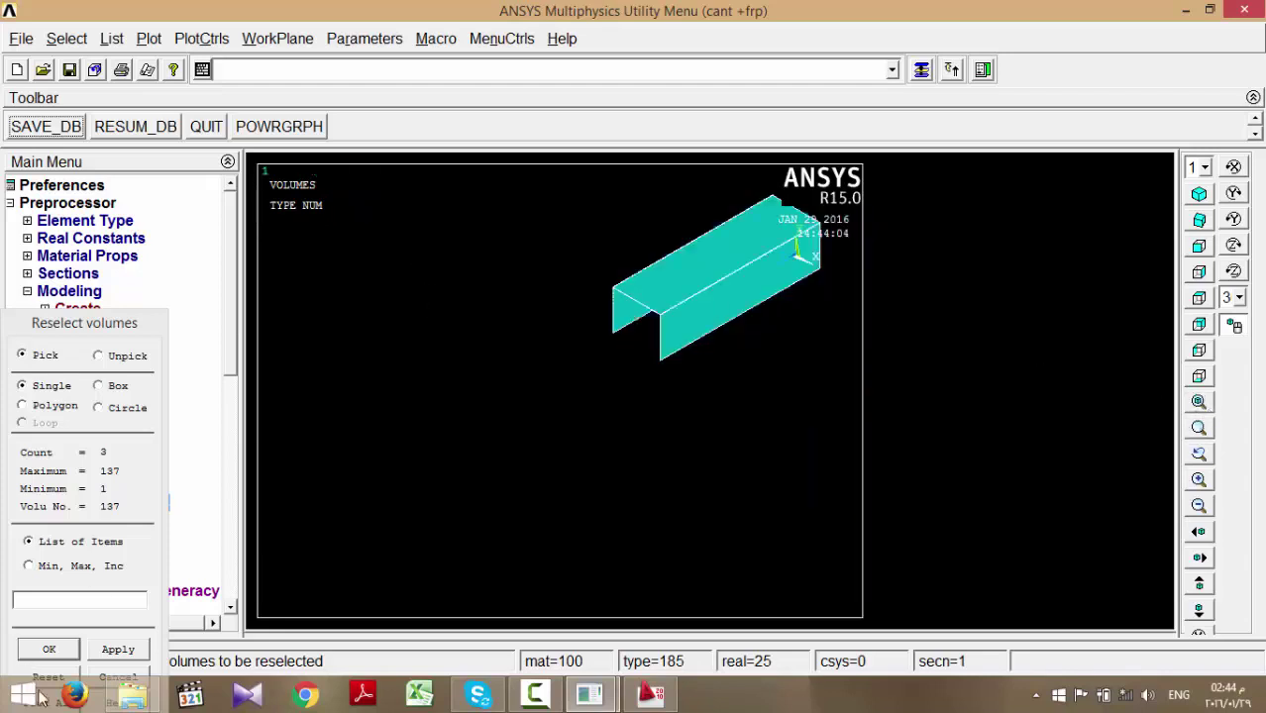
click(118, 677)
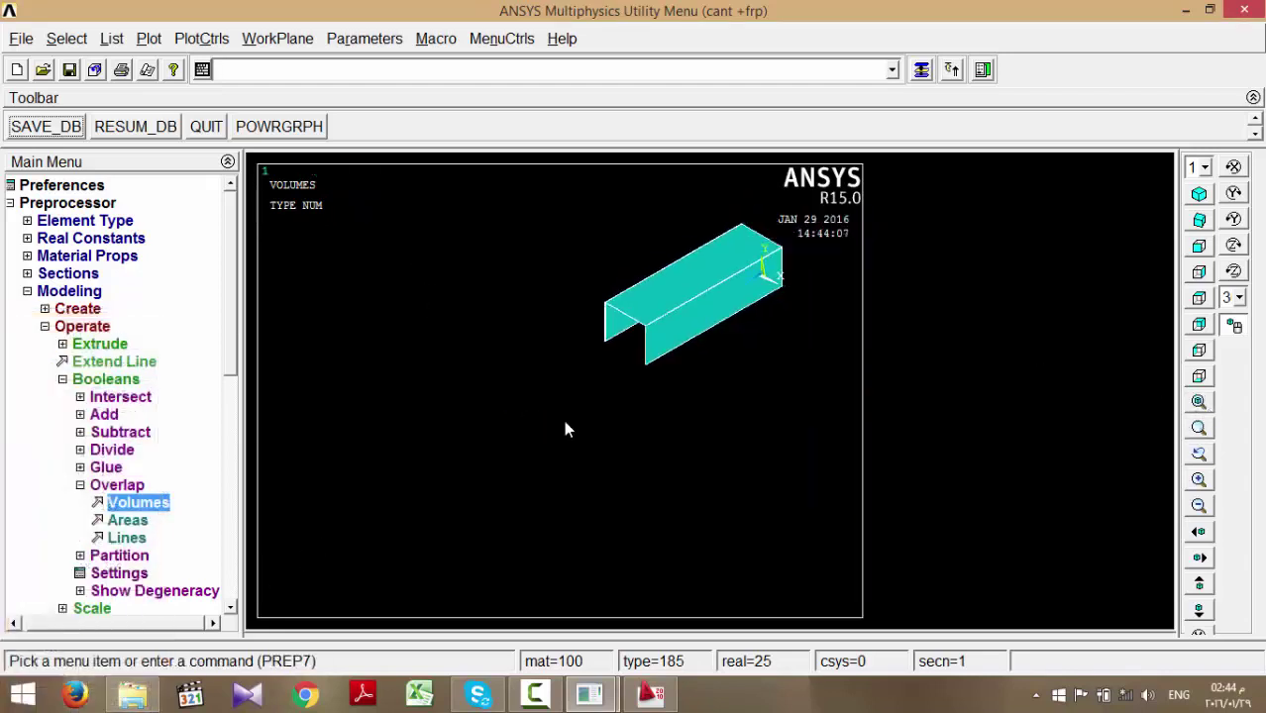
- Examine the overlapped top and side layers at the wrap's upper corner in the front view
click(1199, 402)
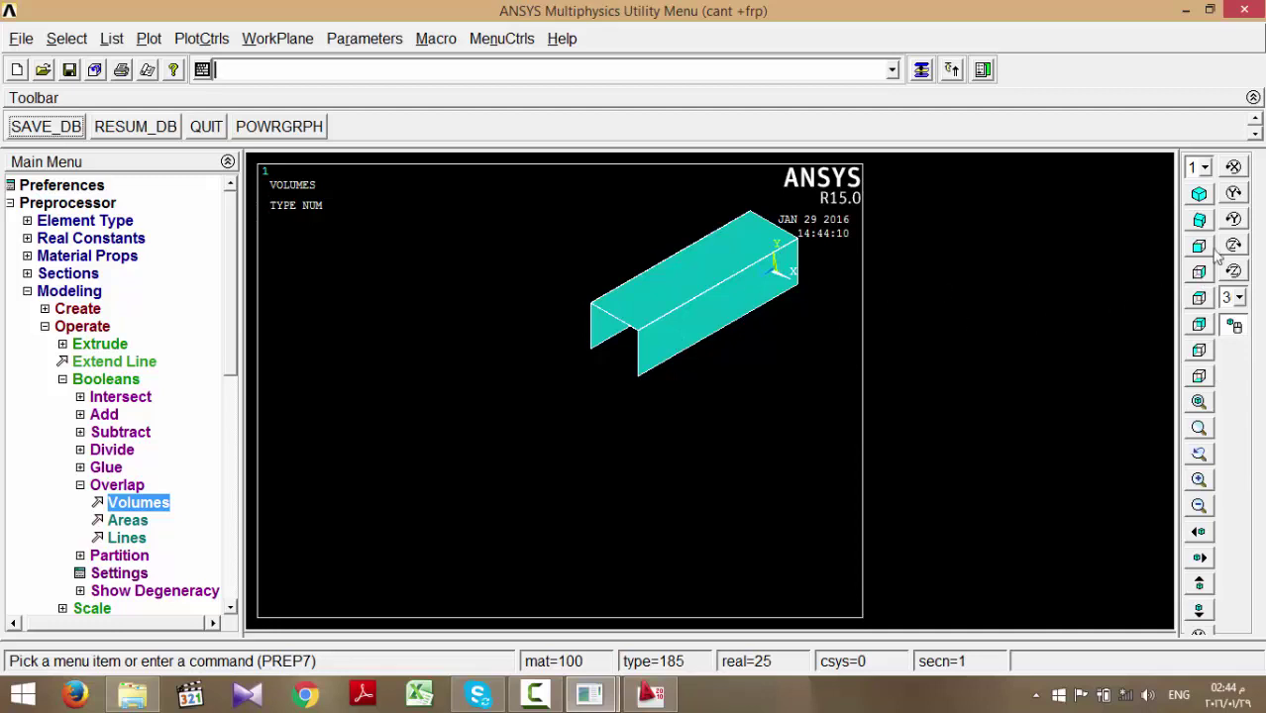
click(1201, 275)
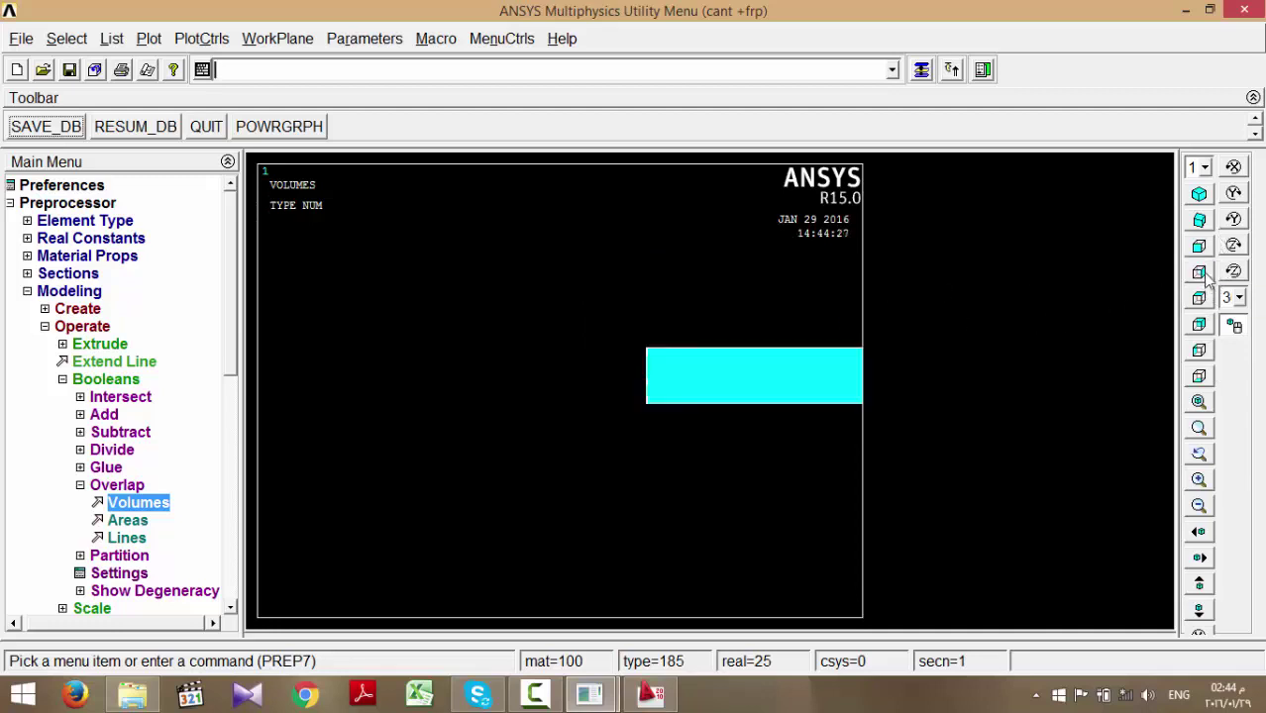
click(1199, 250)
click(1201, 426)
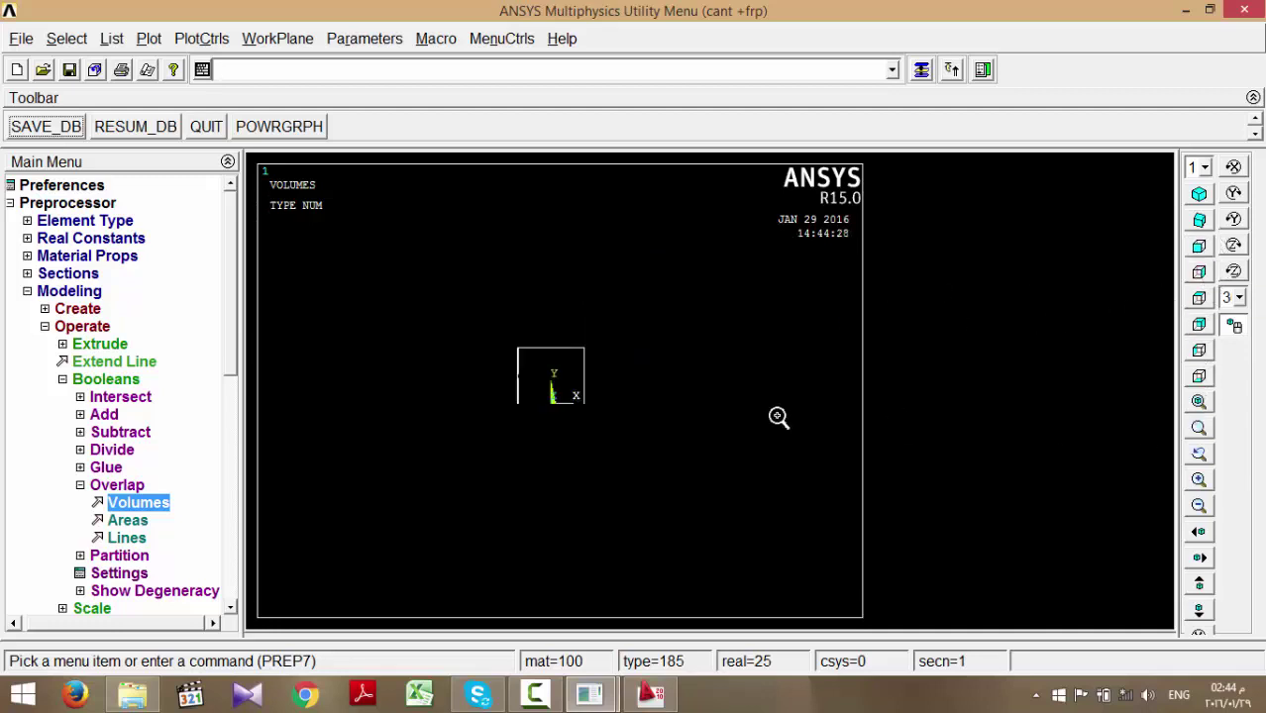
click(567, 333)
click(597, 367)
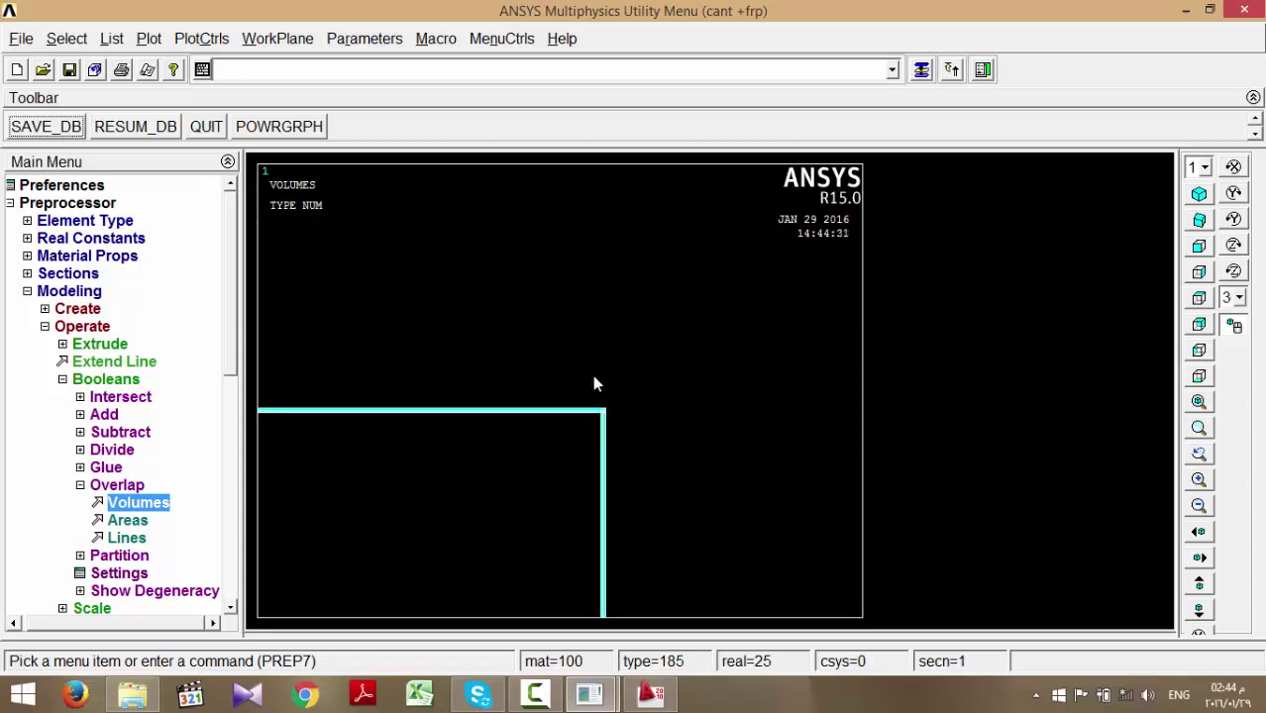
scroll(594, 386, up, 3)
ctrl+drag(649, 482, 579, 390)
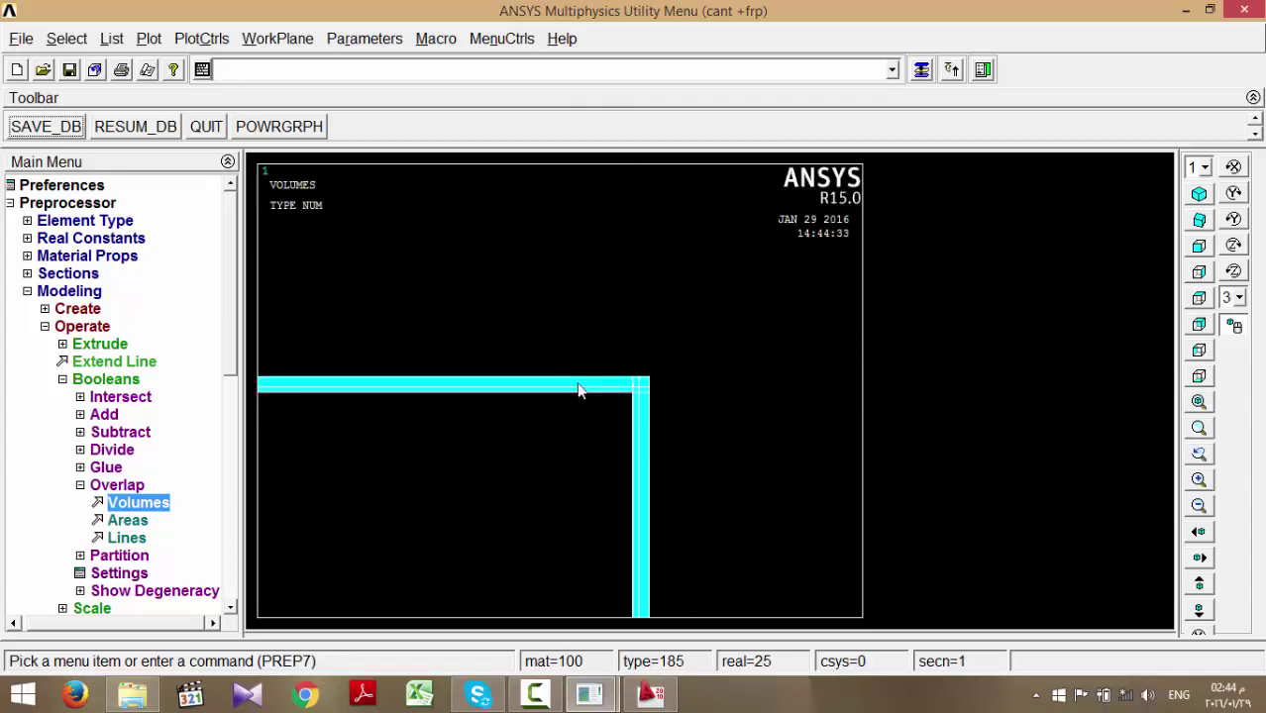
scroll(656, 484, up, 1)
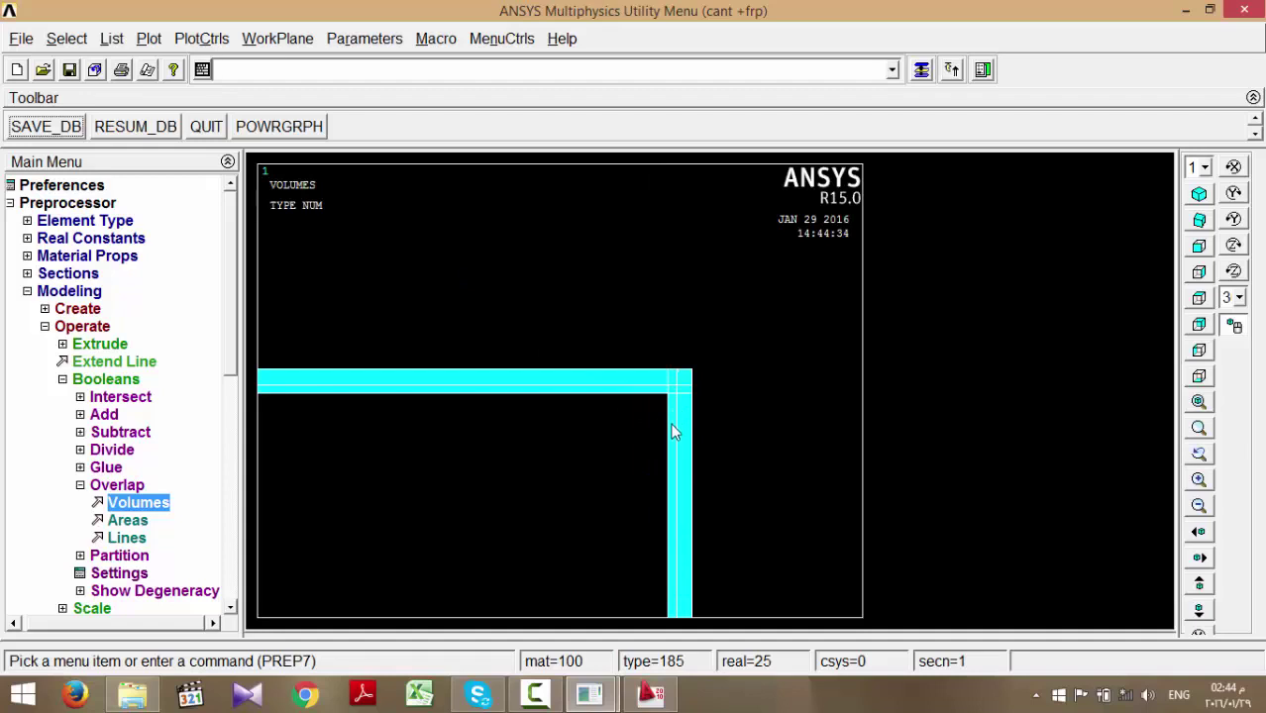
ctrl+drag(672, 430, 673, 423)
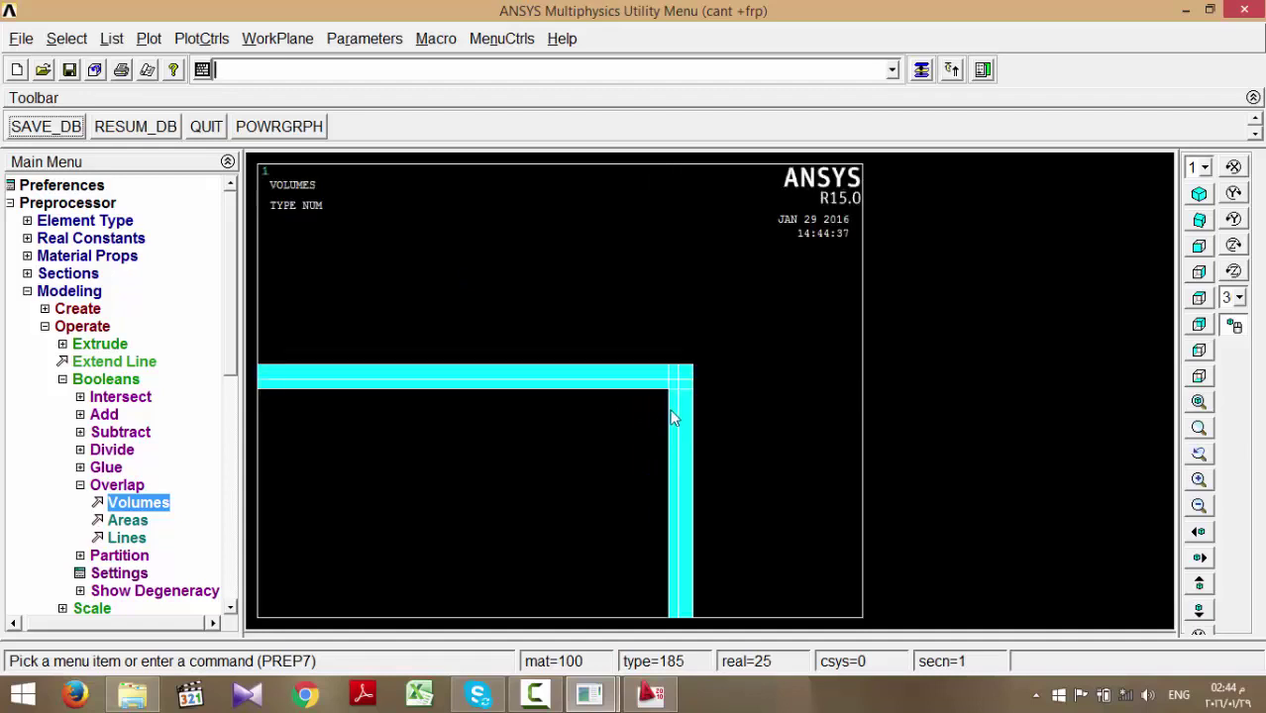
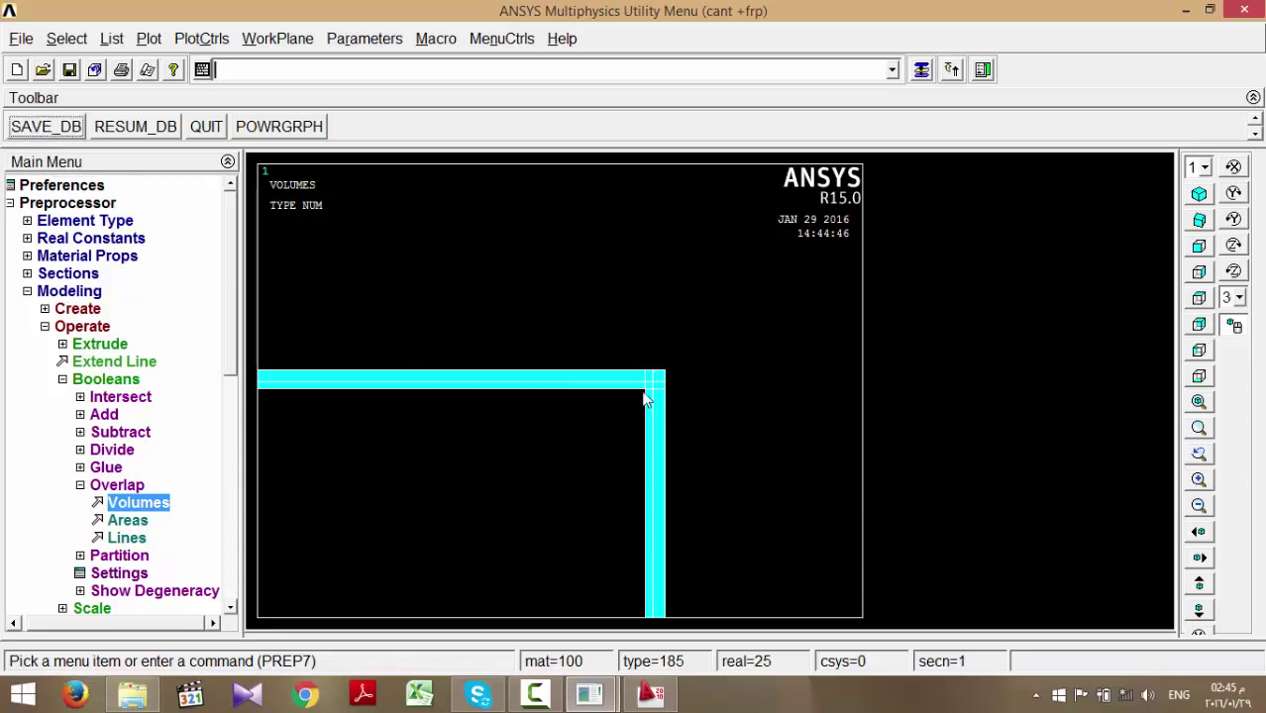
click(279, 38)
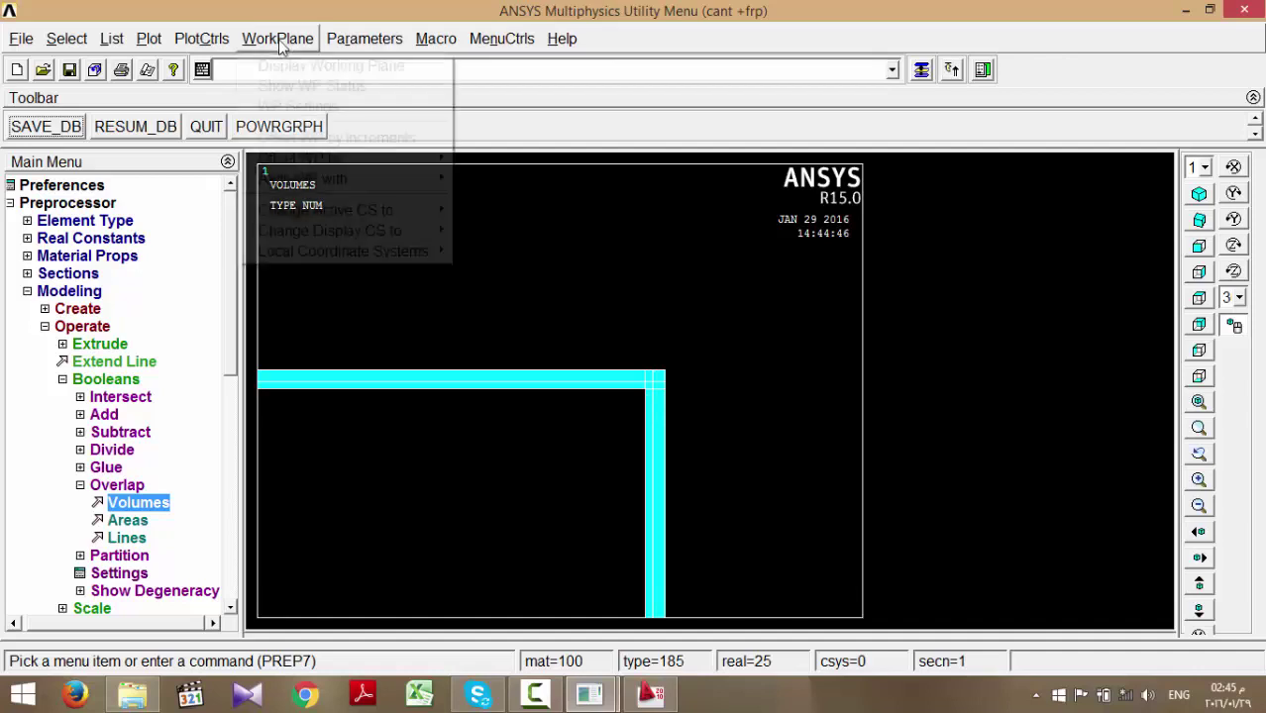
click(335, 138)
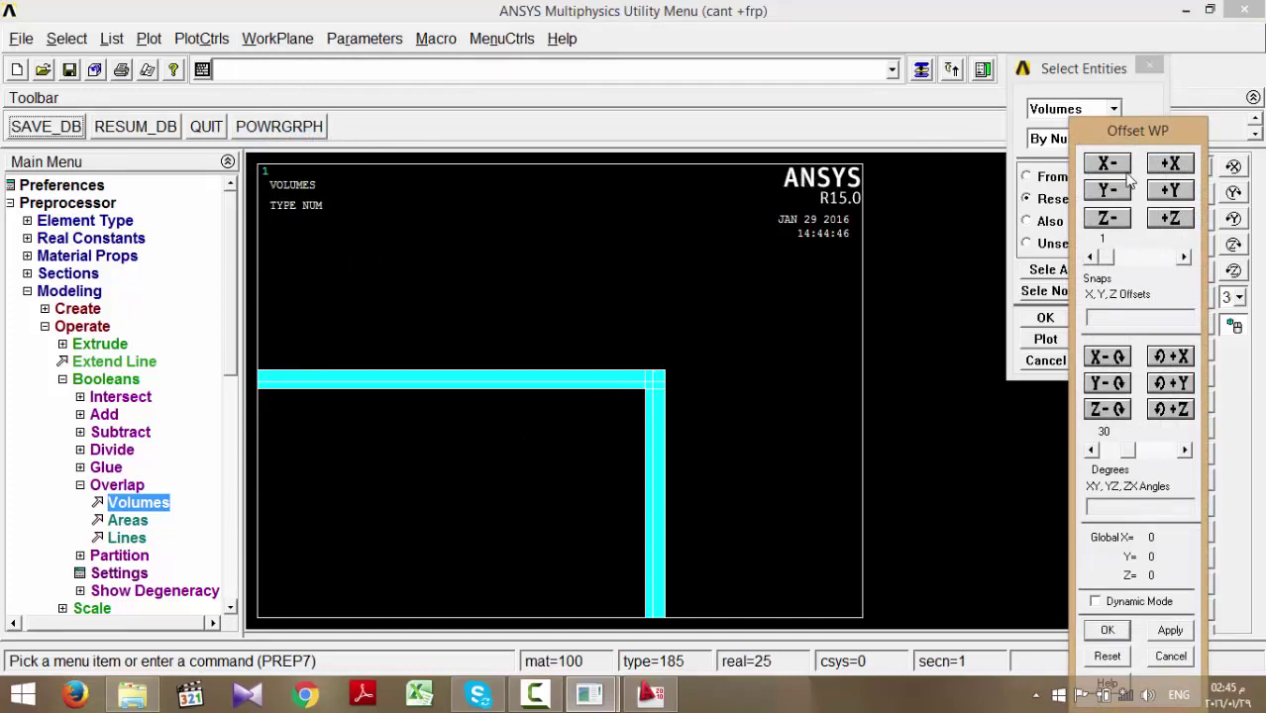
click(1189, 656)
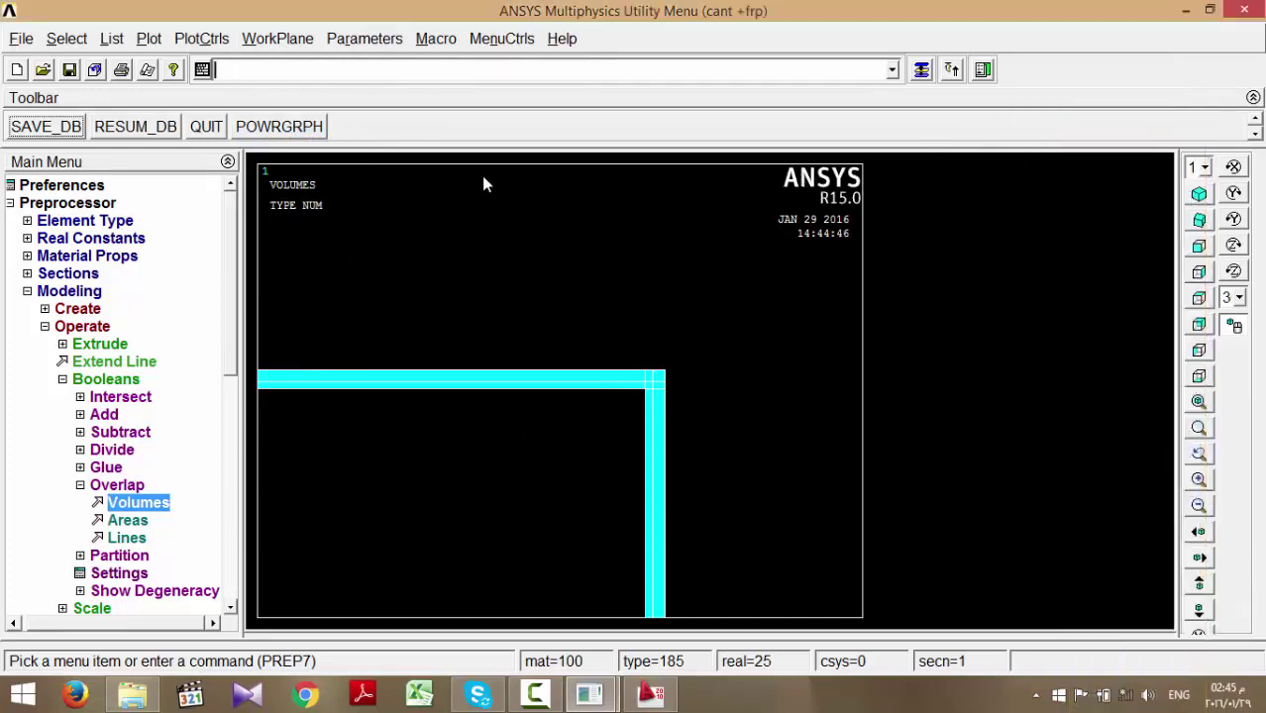
- Align the working plane with the Global Cartesian system
click(275, 40)
mouse_move(418, 179)
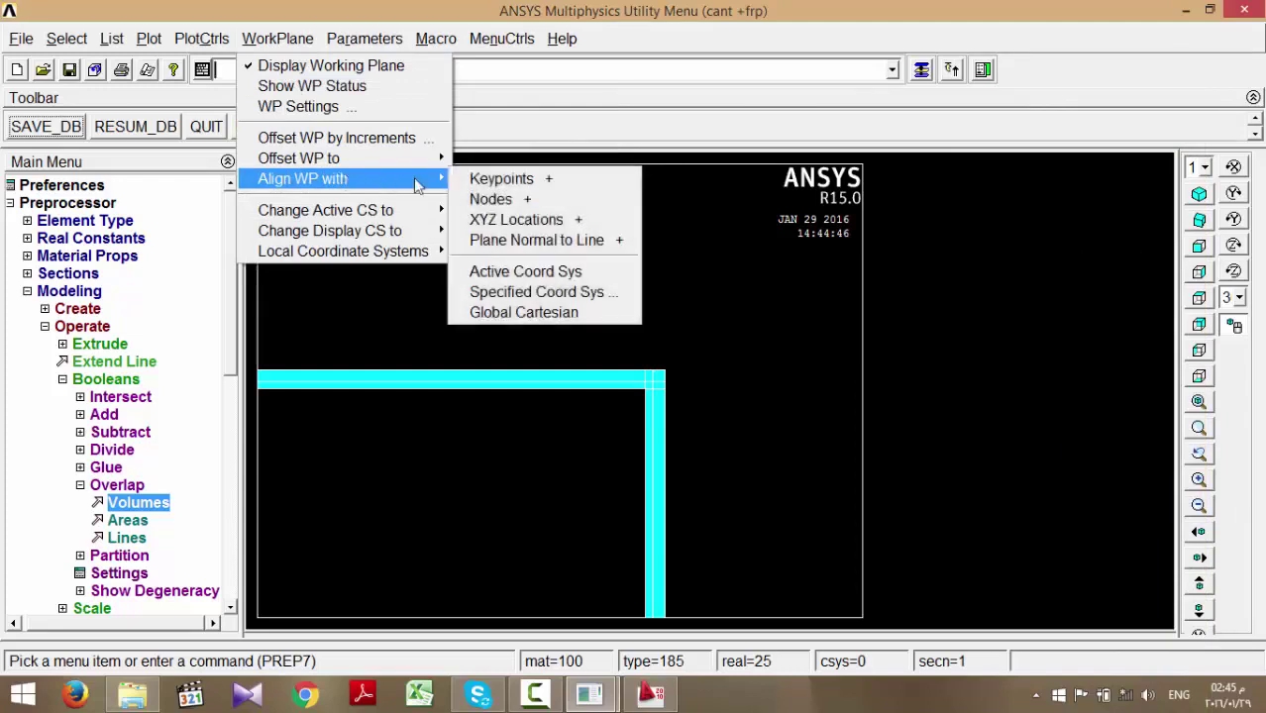
click(535, 313)
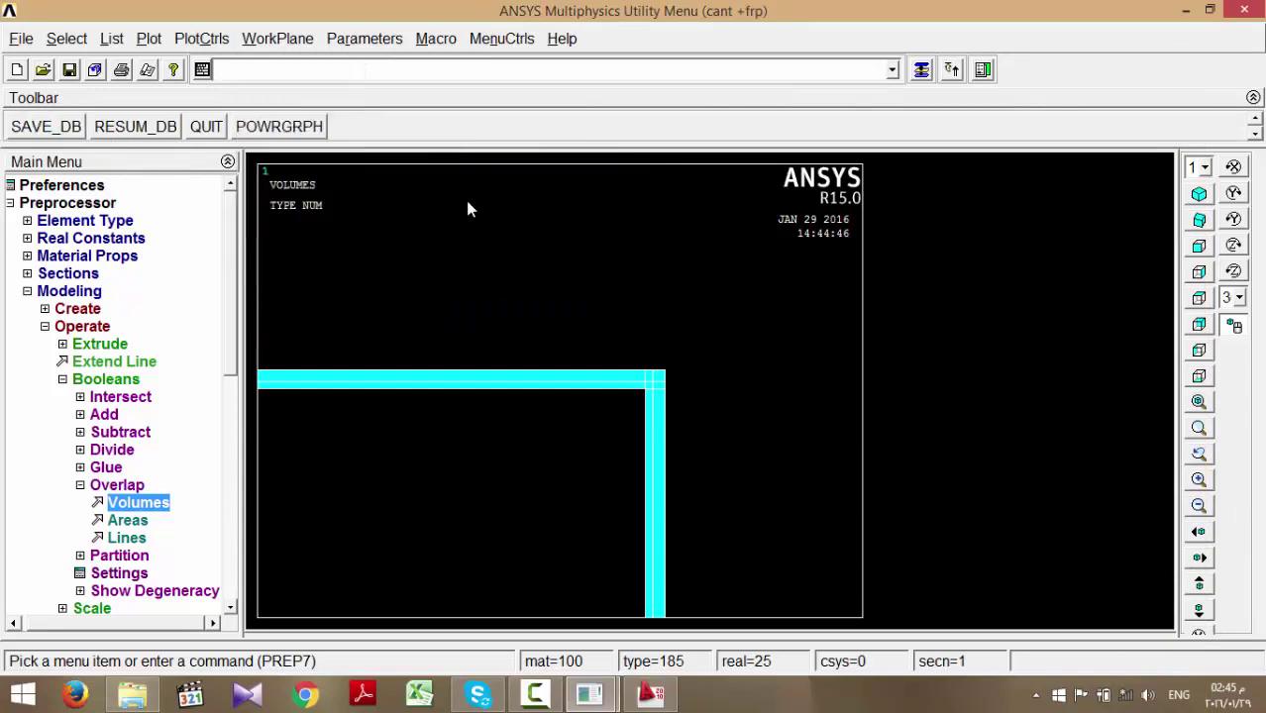
- Offset the working plane by b/2,0,0 so that it sits on the beam's side face
click(277, 38)
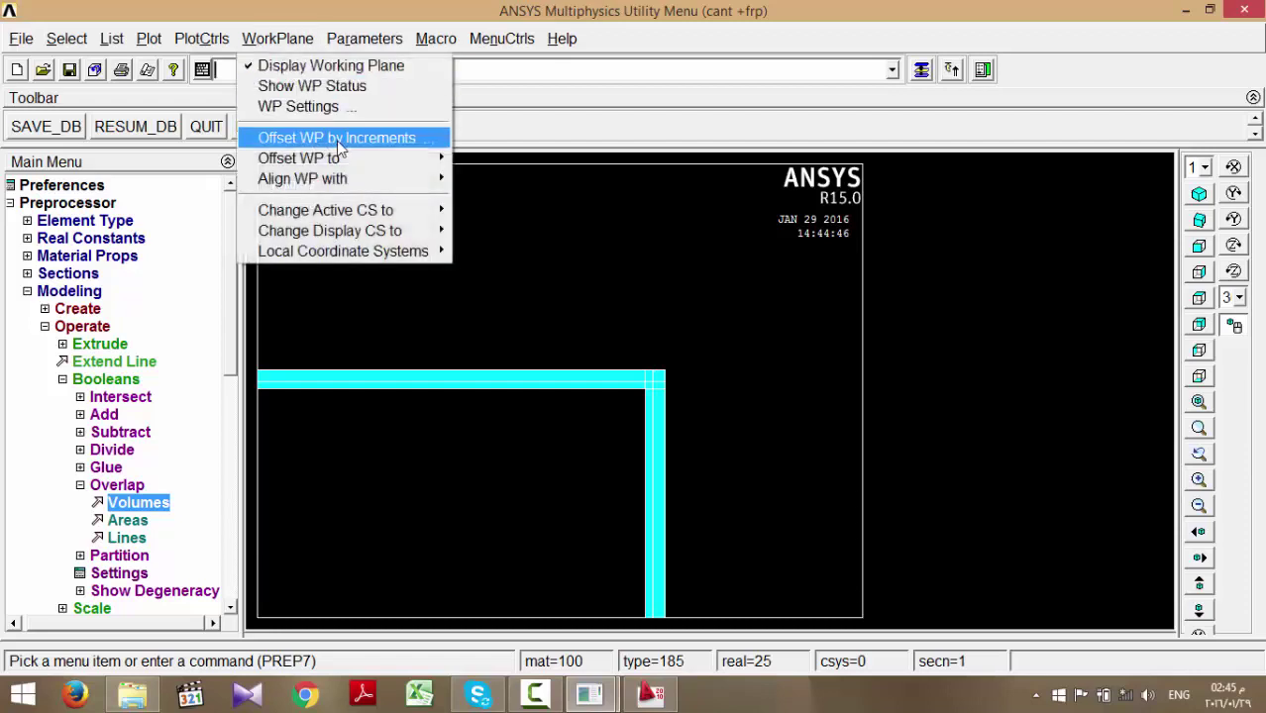
click(338, 139)
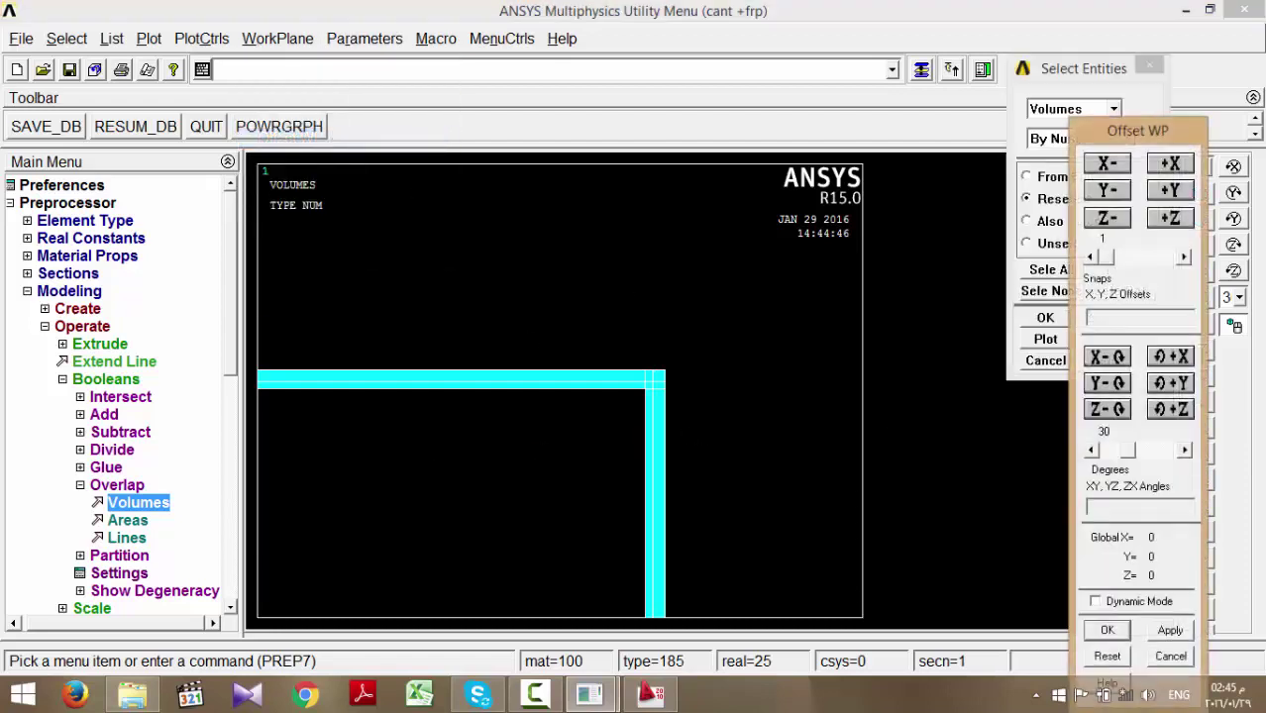
click(662, 318)
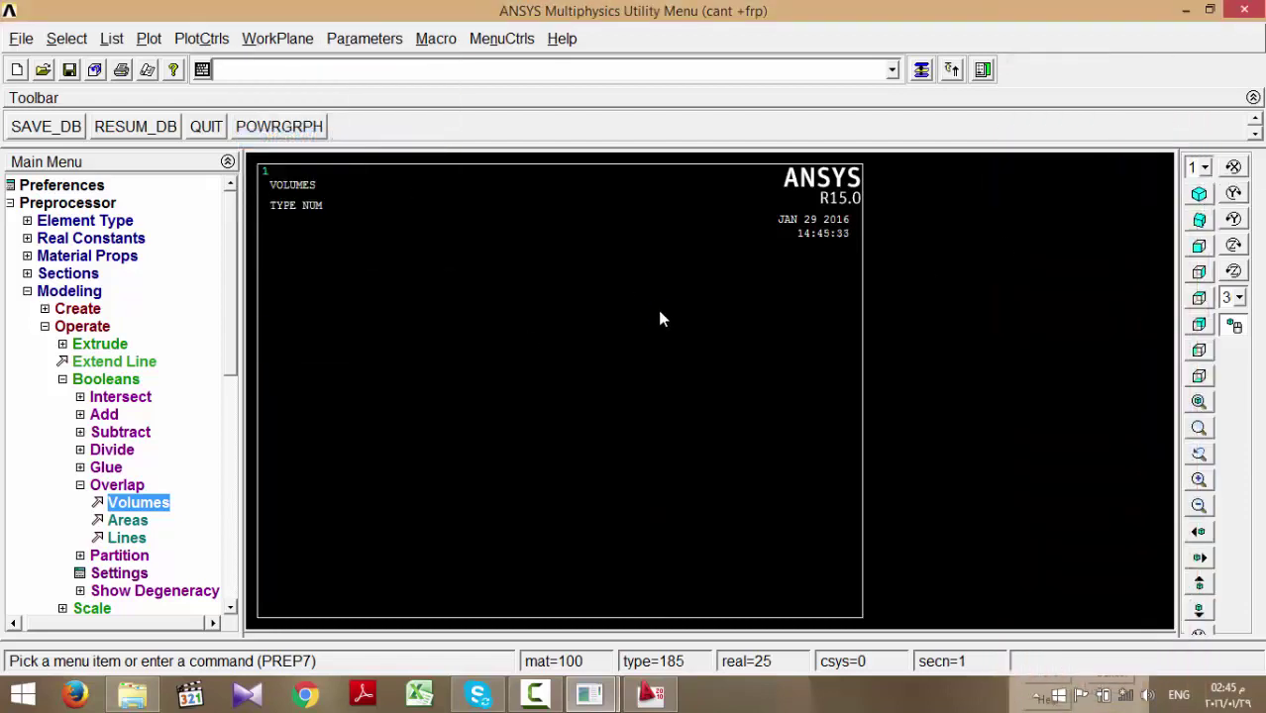
click(1199, 402)
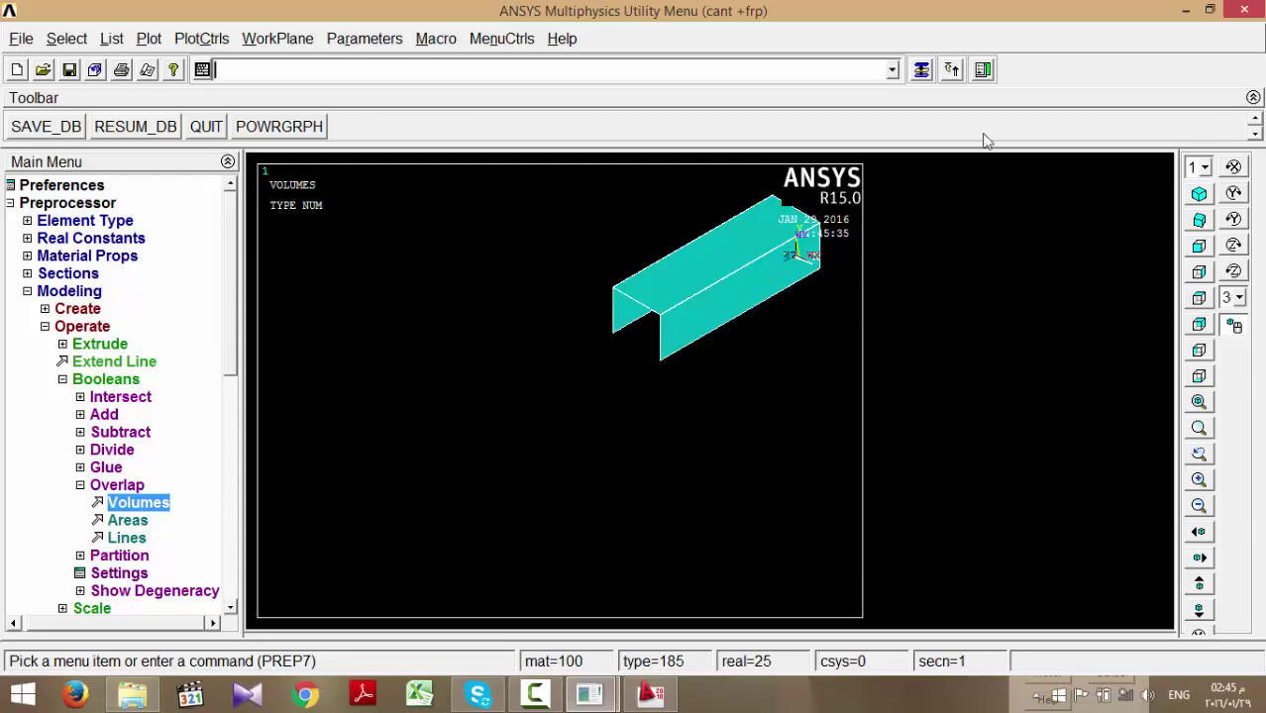
click(921, 69)
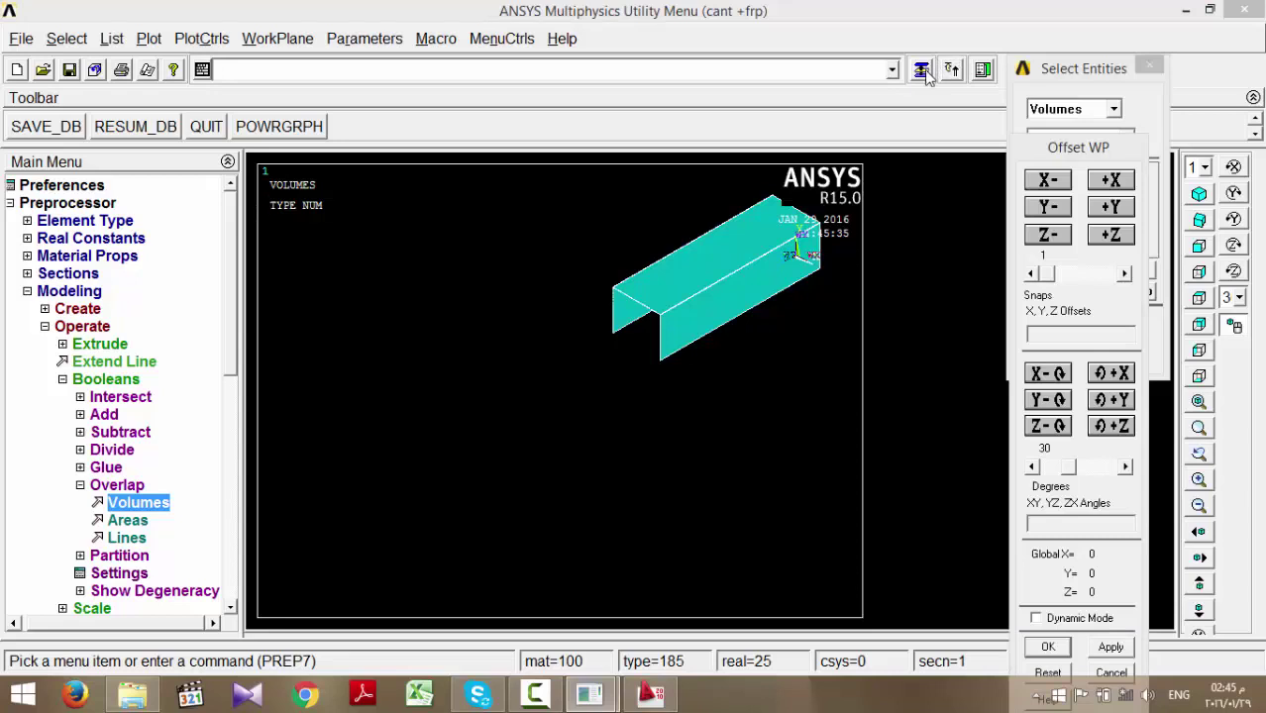
click(1089, 332)
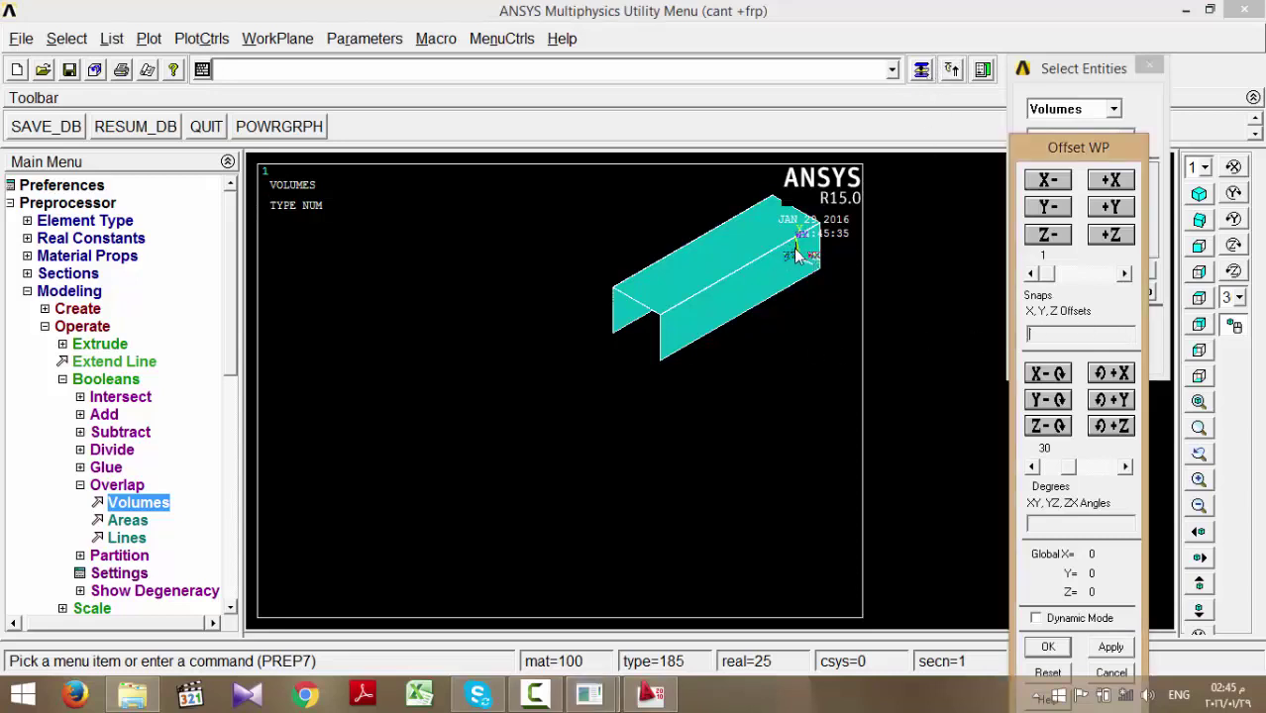
text(b/2,0,0)
click(1111, 647)
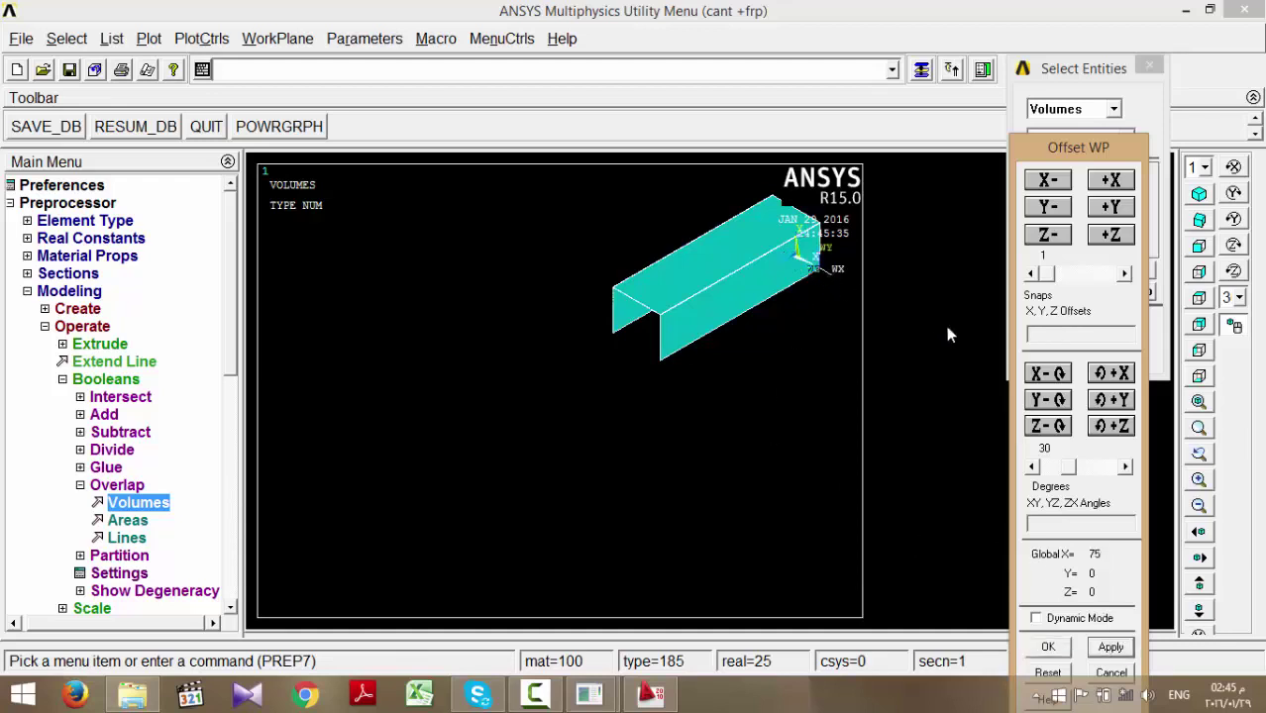
- Check the shifted working plane at the far end of the wrap and make Working Plane the active coordinate system
click(1199, 427)
drag(799, 253, 837, 286)
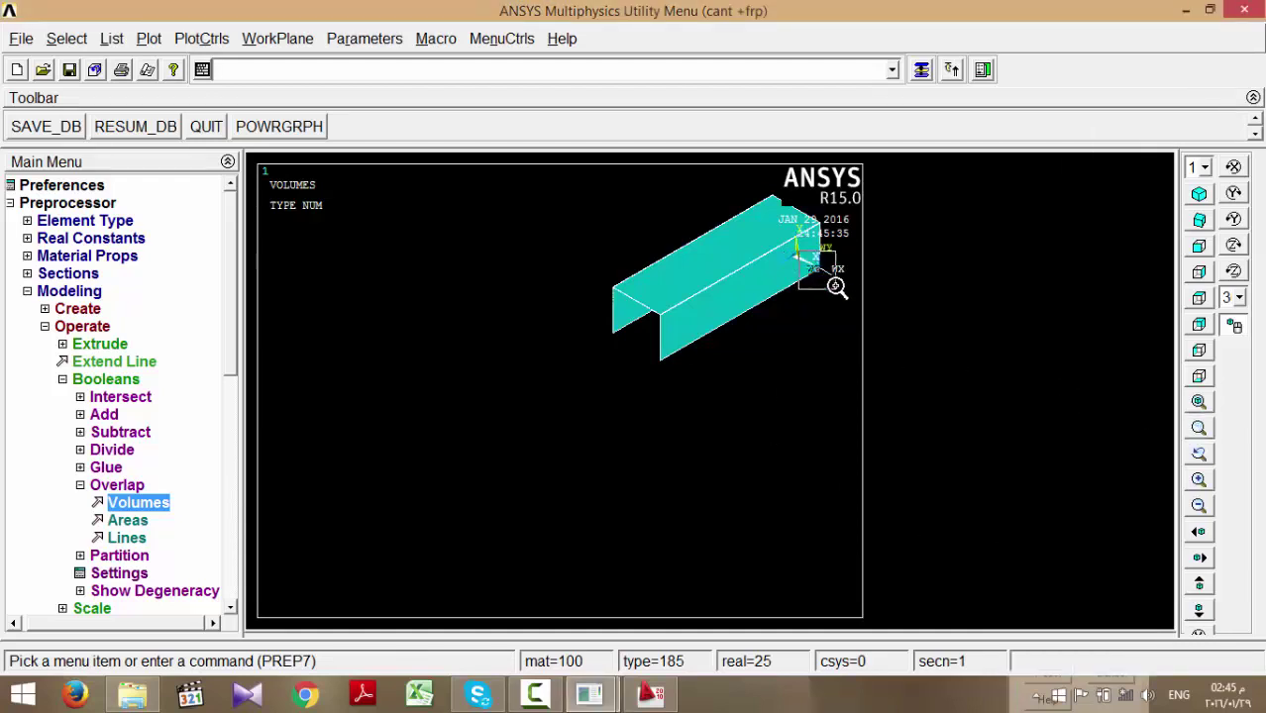
click(836, 286)
ctrl+drag(613, 368, 680, 322)
click(1199, 402)
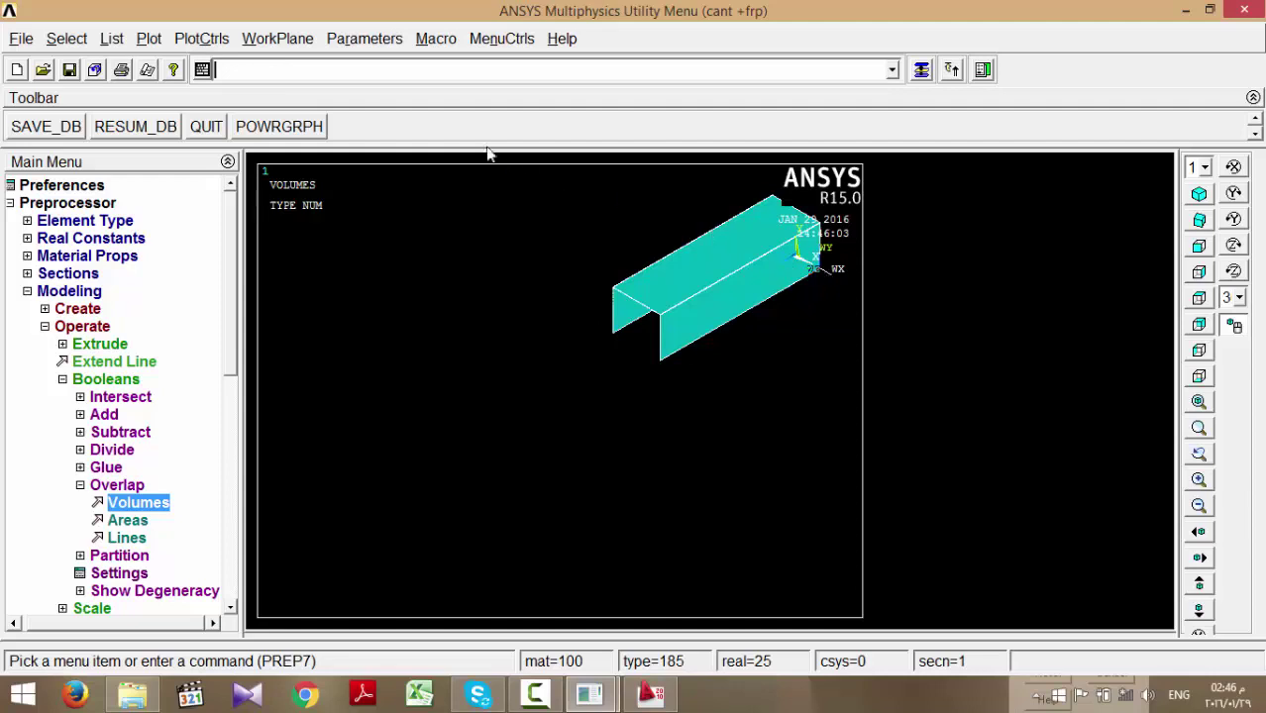
click(278, 40)
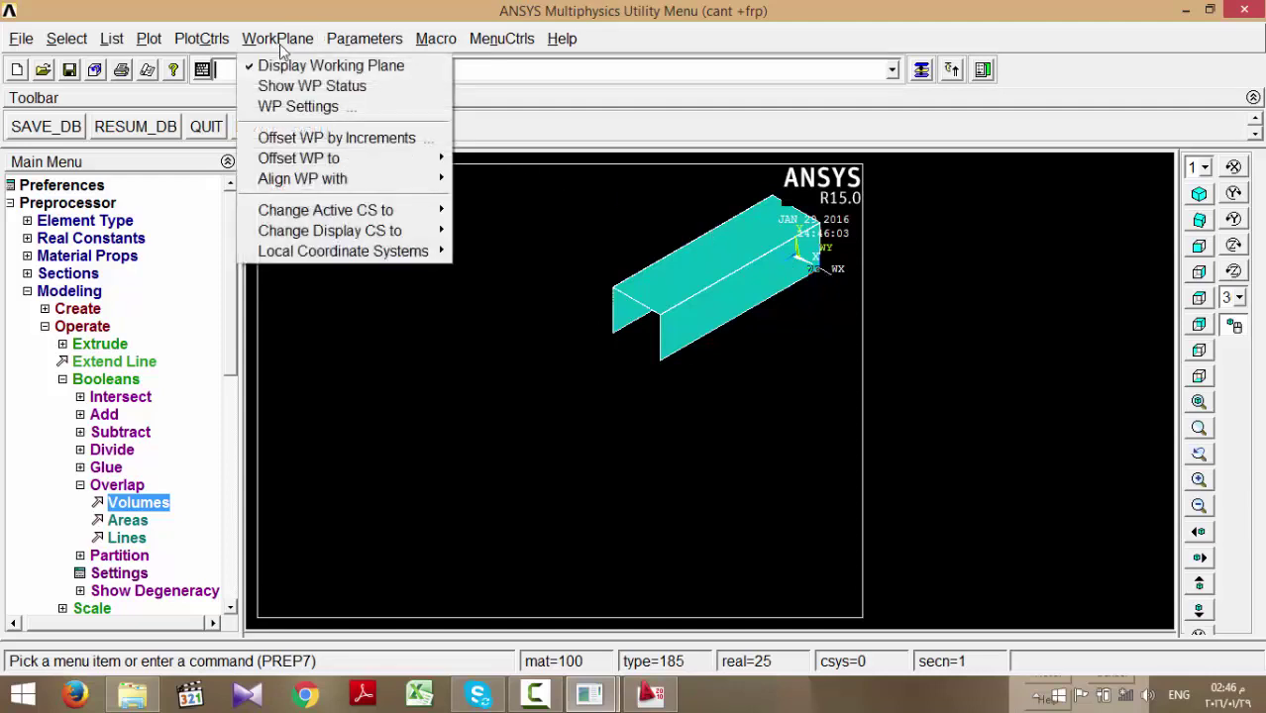
mouse_move(376, 213)
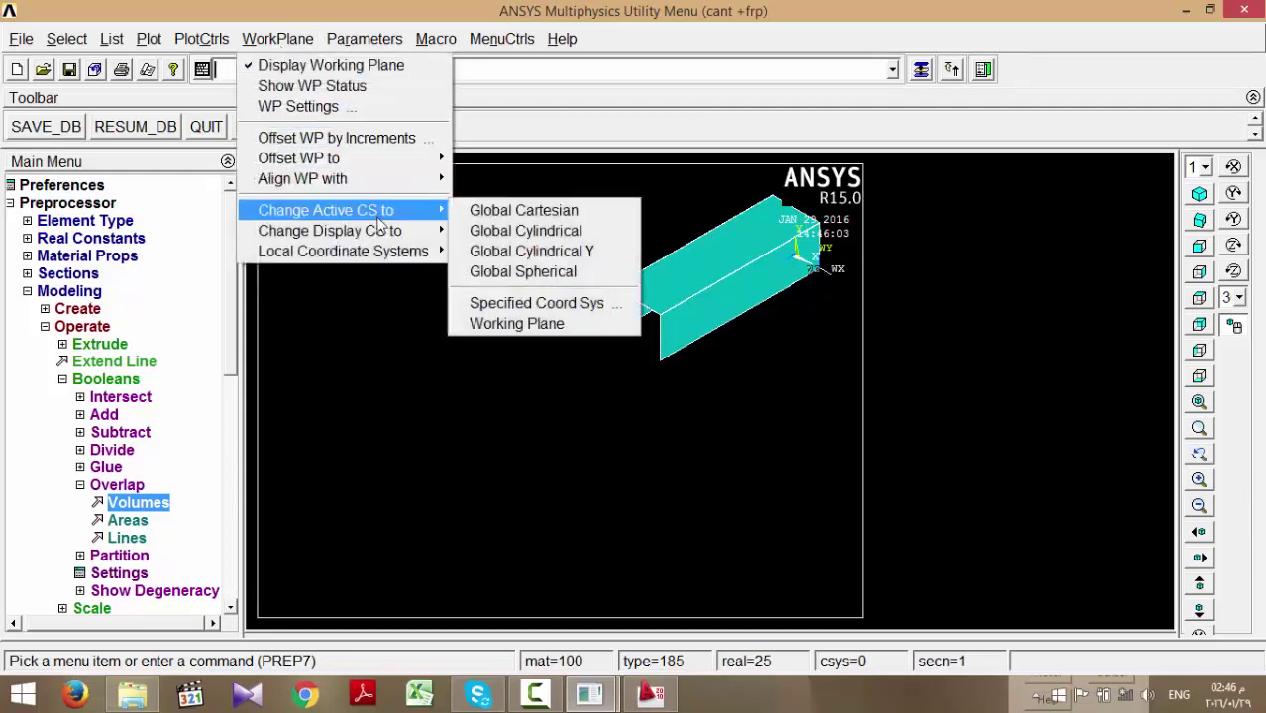
click(551, 324)
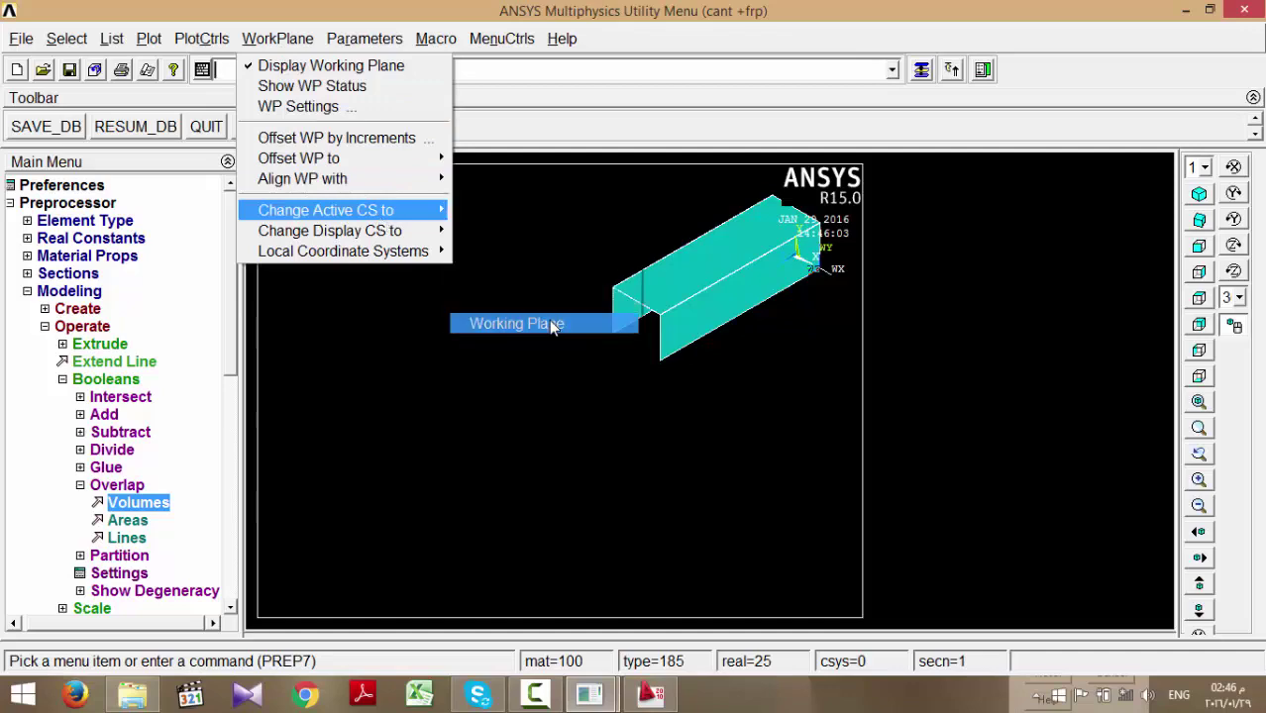
click(1199, 402)
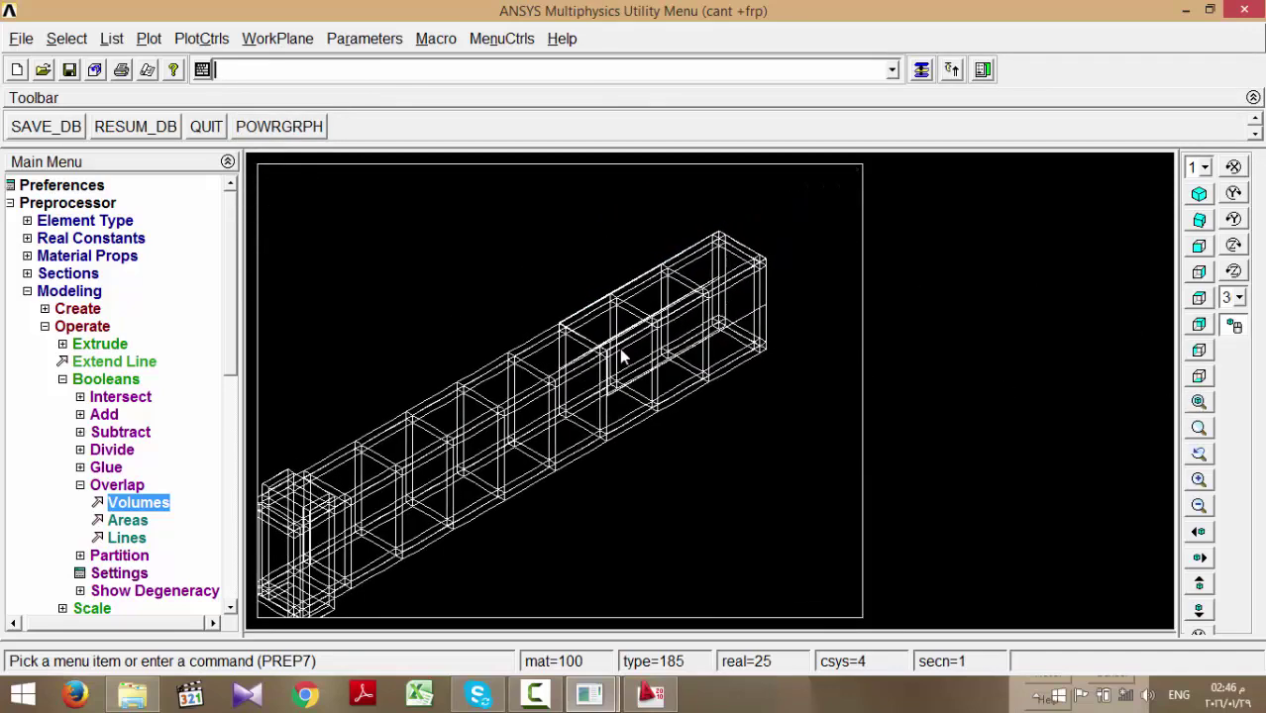
- Reselect the volumes by location at X coordinate .15 from the wrap layers
click(921, 69)
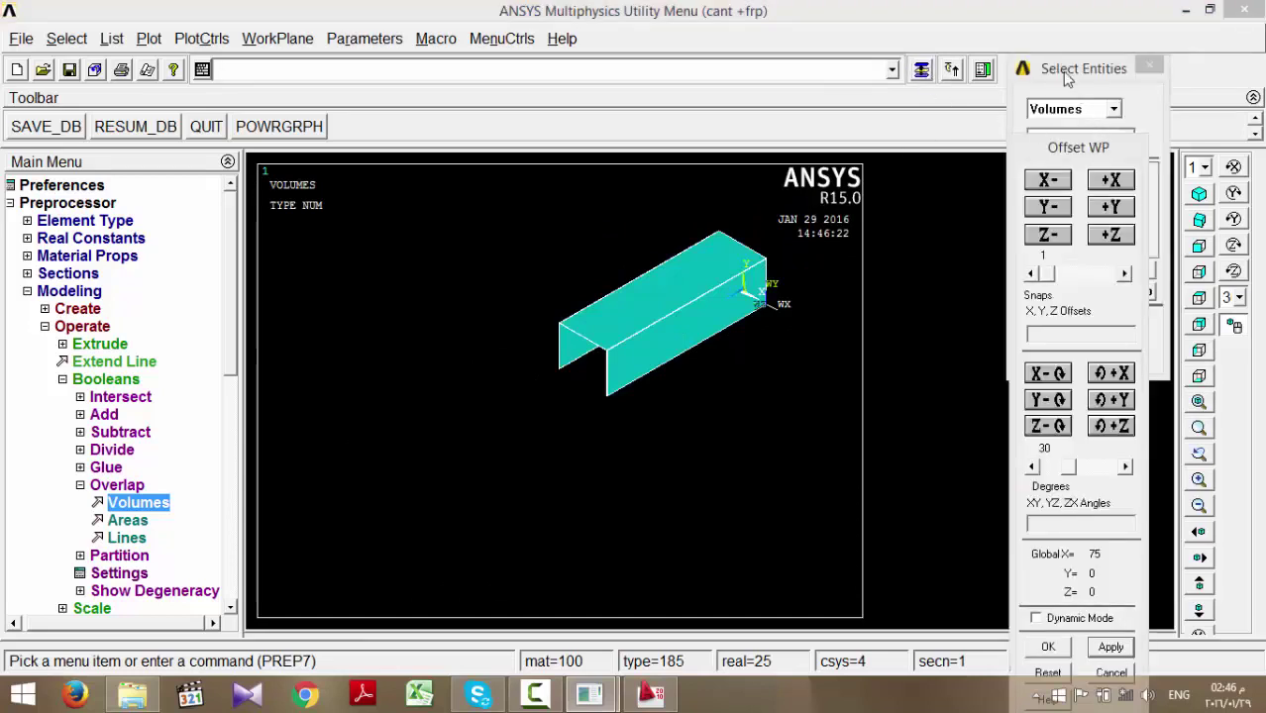
drag(1062, 73, 926, 81)
click(936, 145)
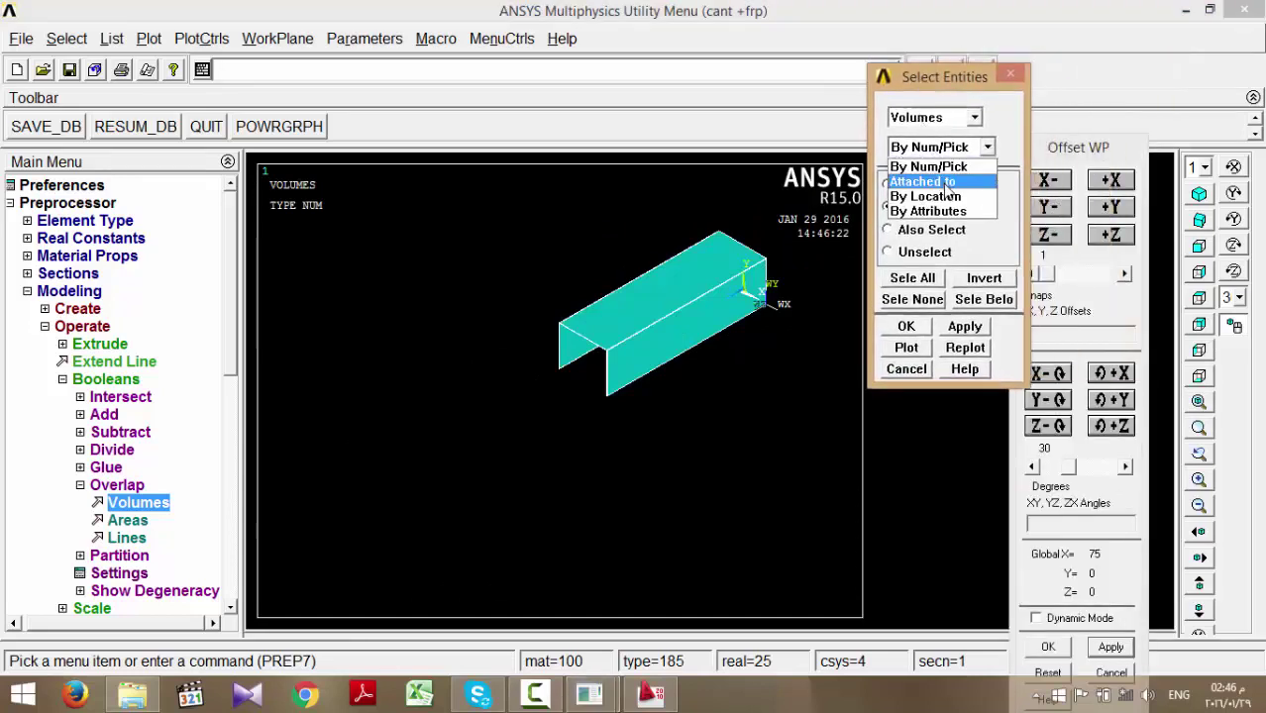
click(927, 197)
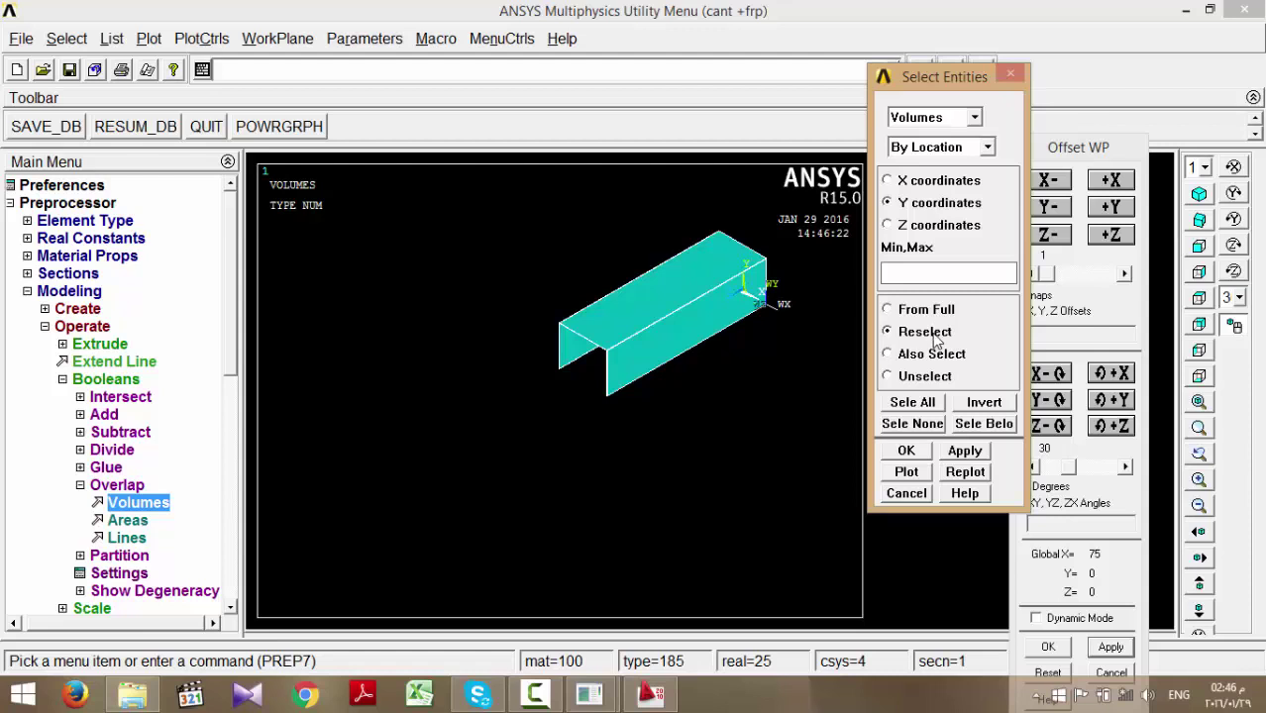
click(571, 14)
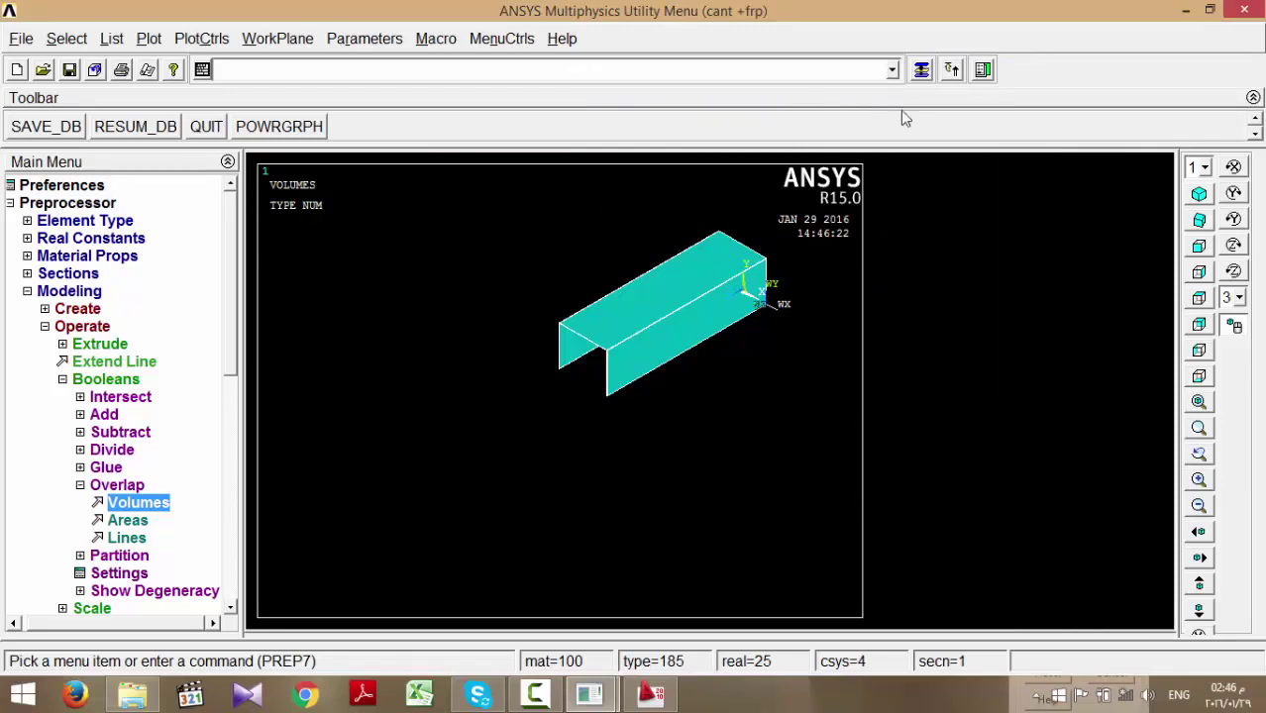
click(920, 71)
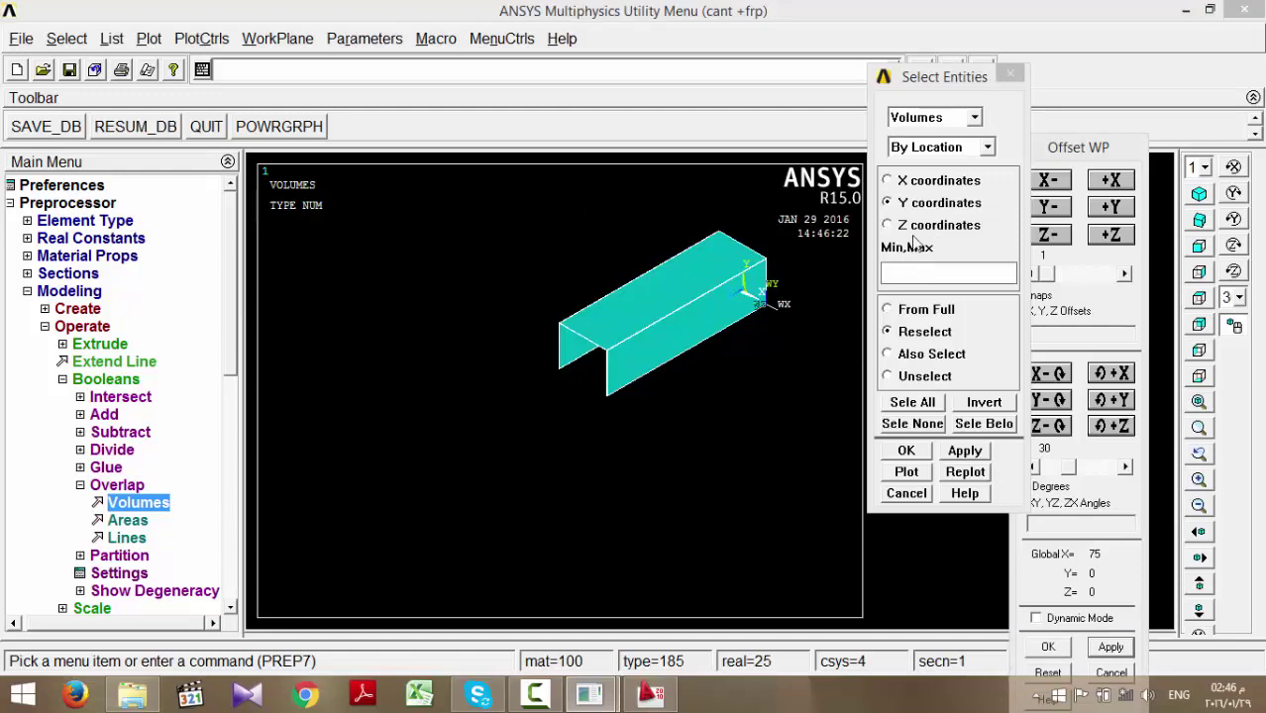
click(914, 182)
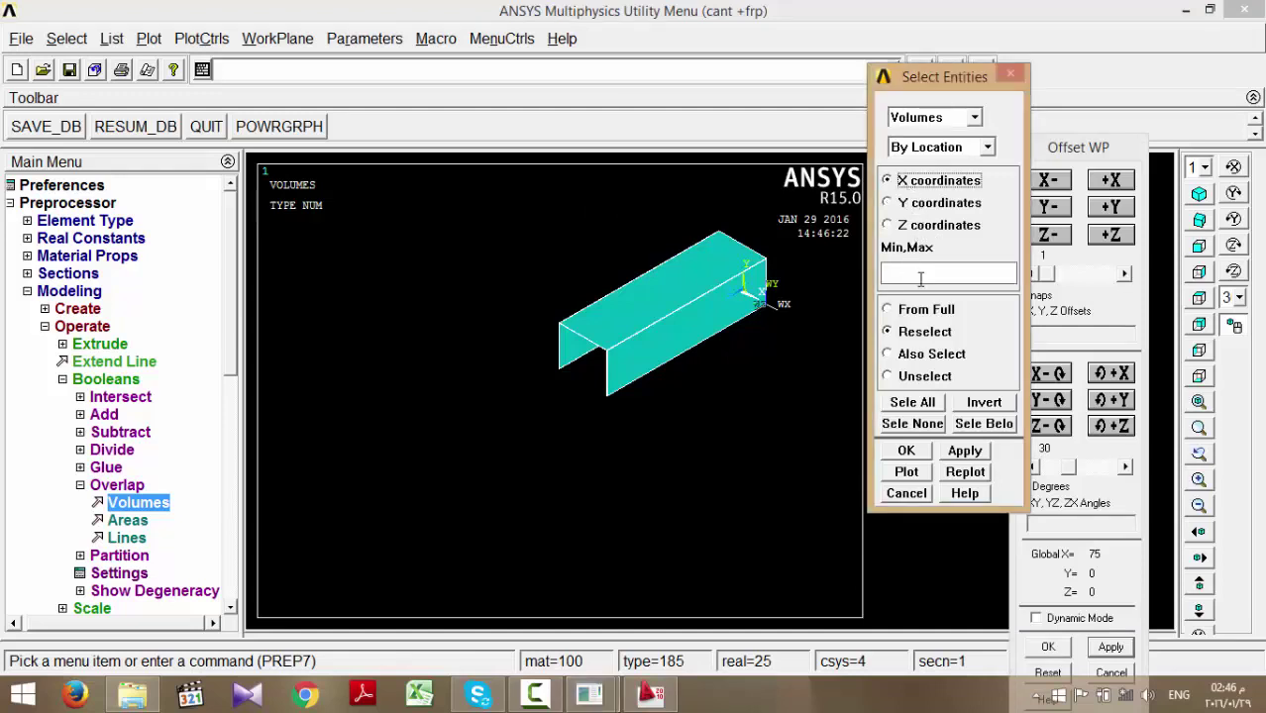
click(921, 279)
text(.15)
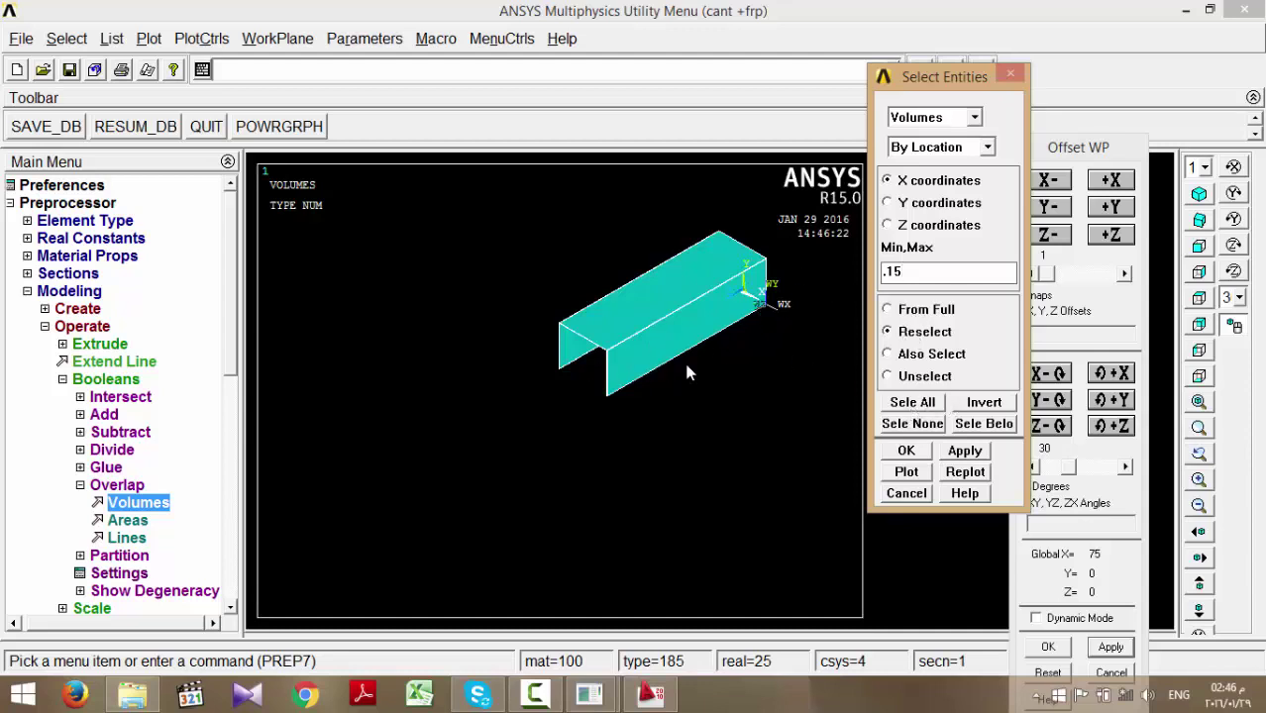
click(966, 452)
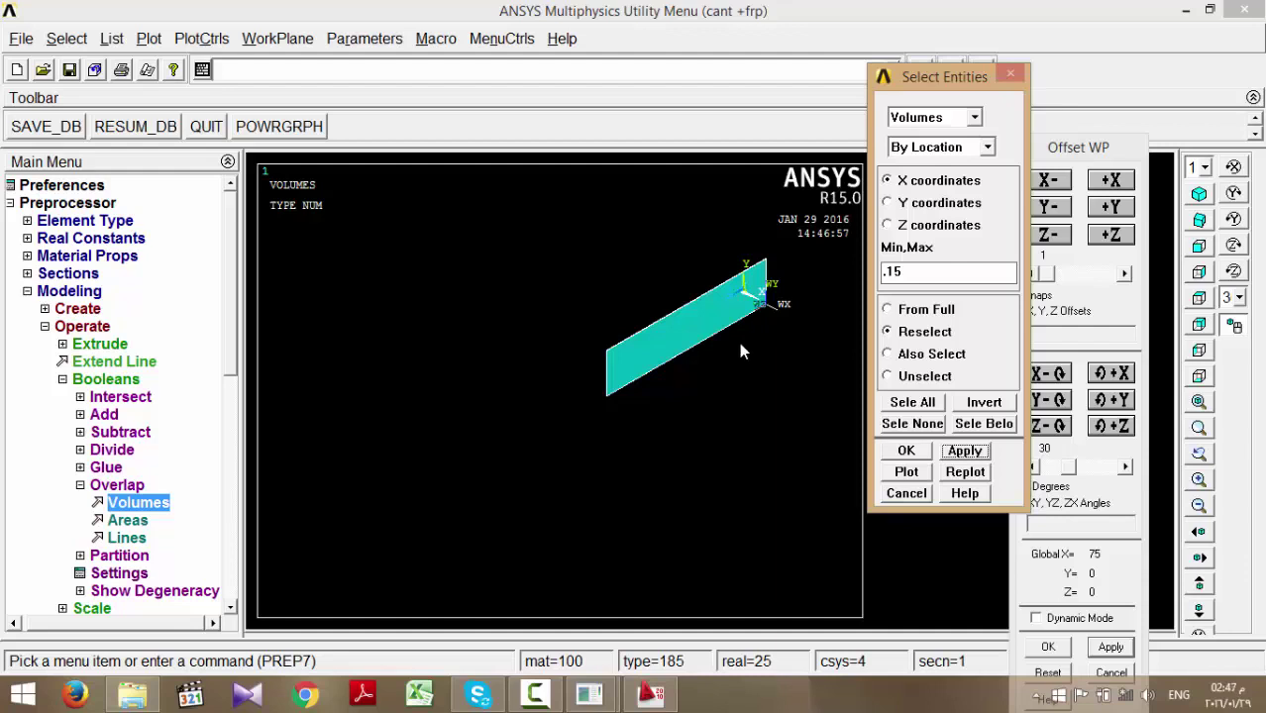
- Set the location selection to From Full, clear the X value, and check the side wrap layers' lower end in the AutoCAD section drawing
click(951, 271)
key(BackSpace)
key(BackSpace)
key(BackSpace)
click(650, 693)
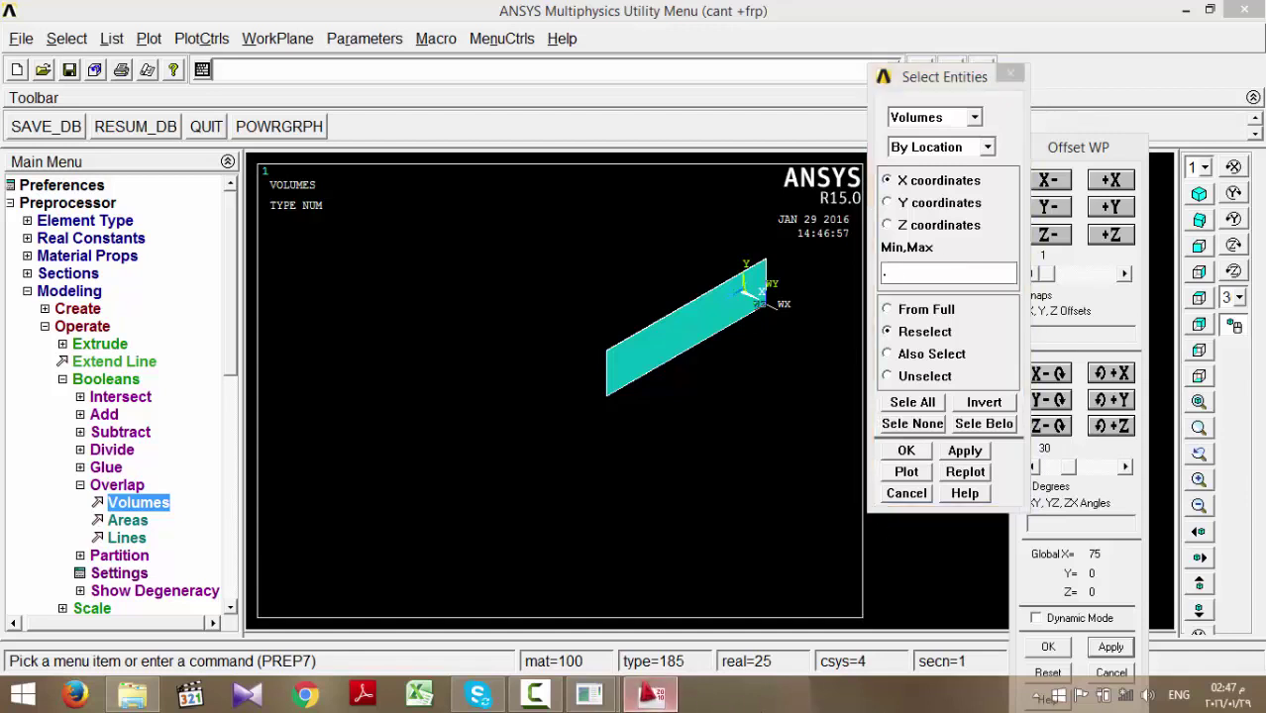
click(650, 695)
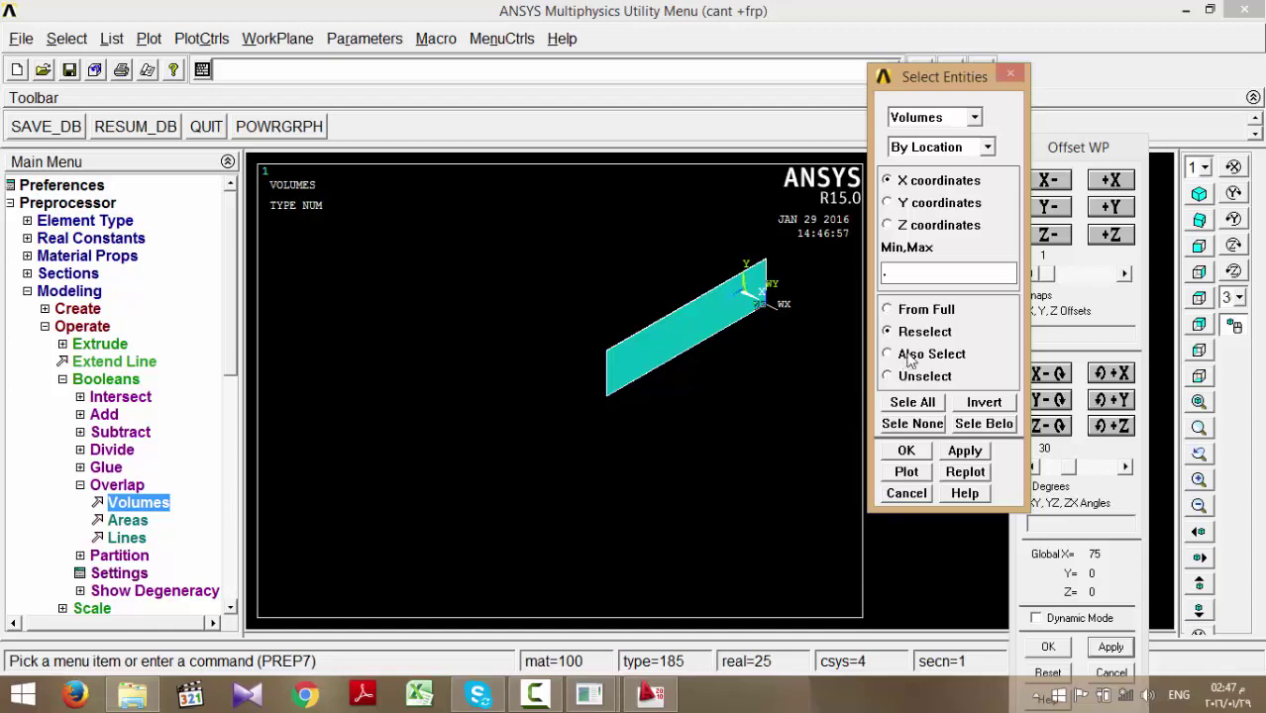
click(921, 310)
click(649, 696)
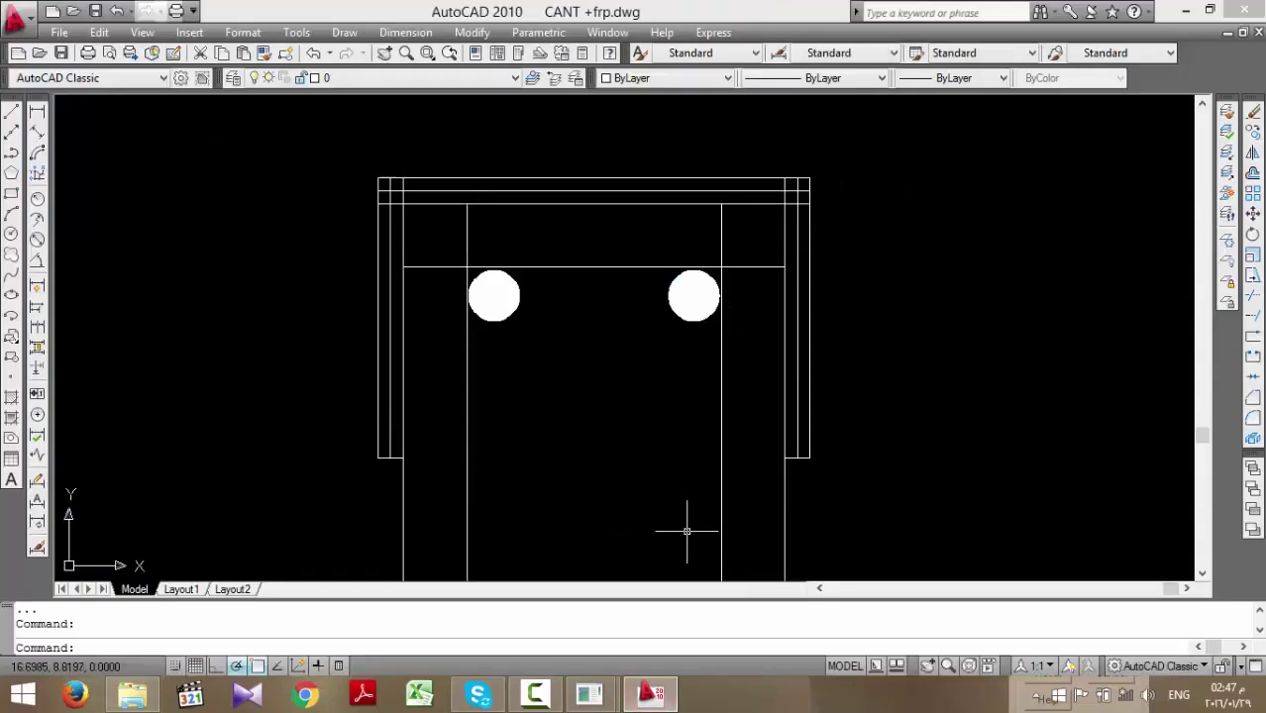
scroll(769, 486, up, 2)
scroll(802, 424, up, 3)
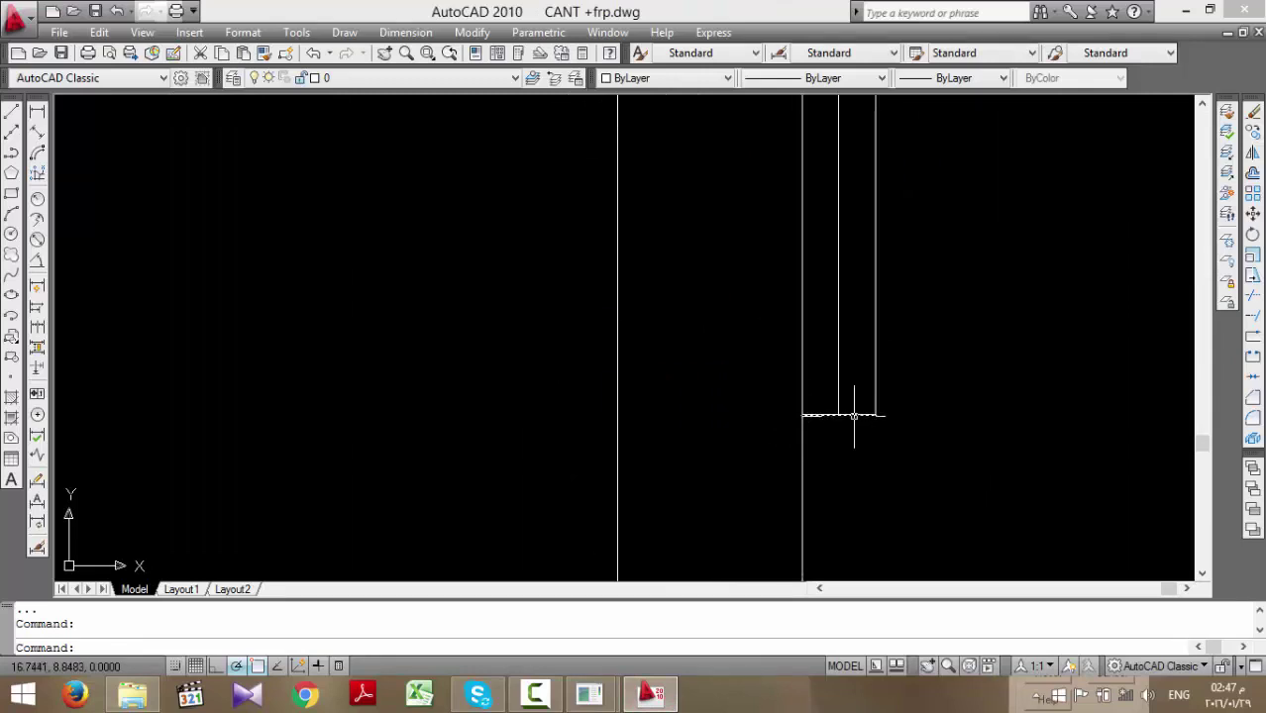
click(650, 696)
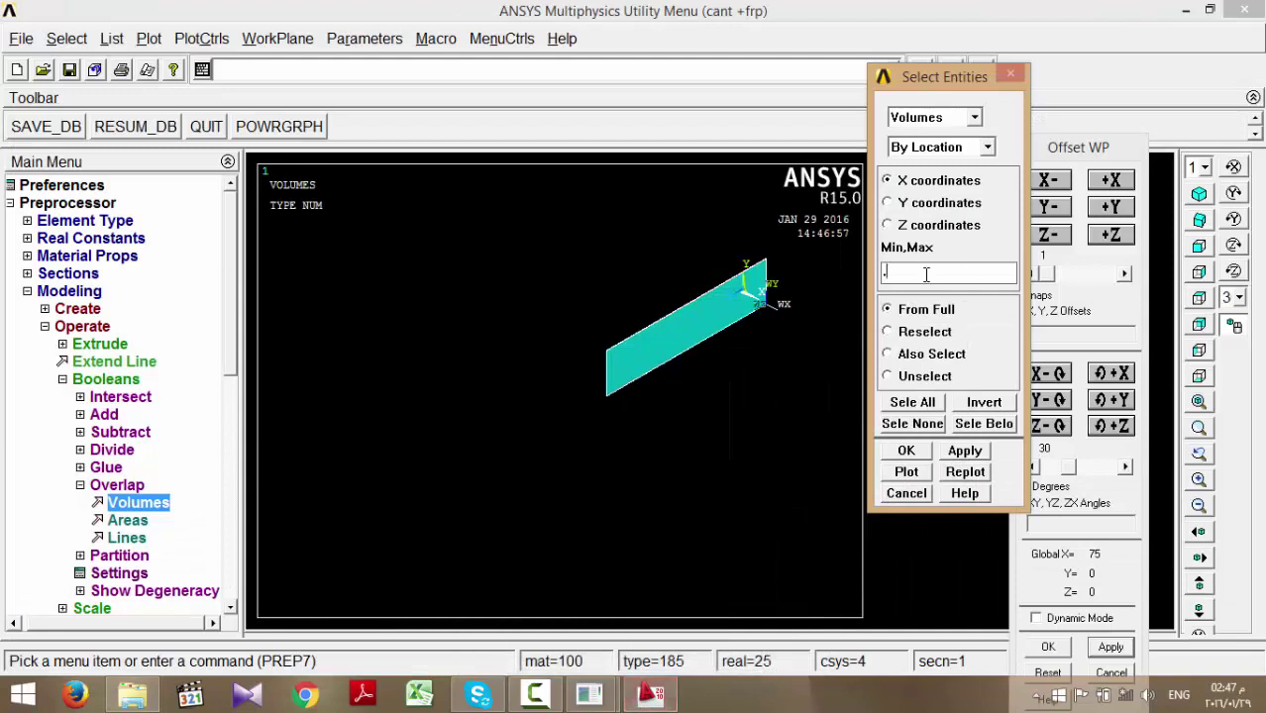
- Select the volumes located at X coordinate .55 from the full set, with the side layer's lower corner in close view
text(.55)
click(1200, 428)
click(602, 393)
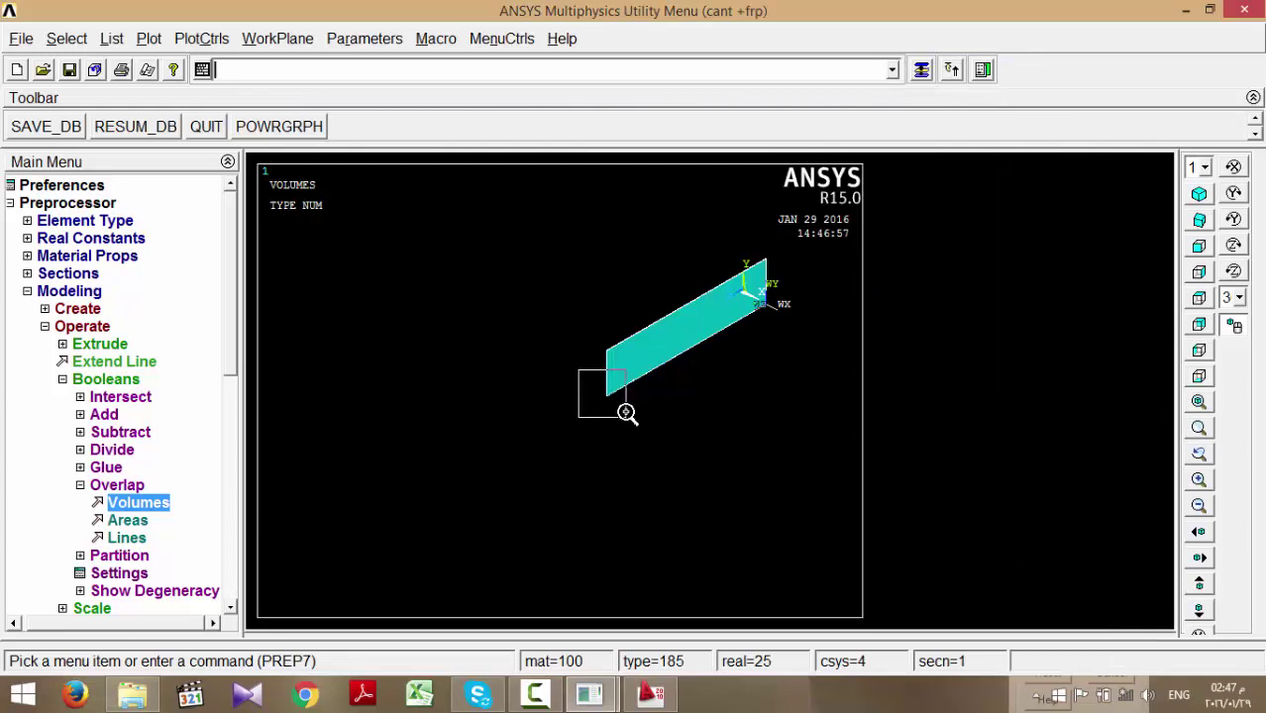
click(627, 413)
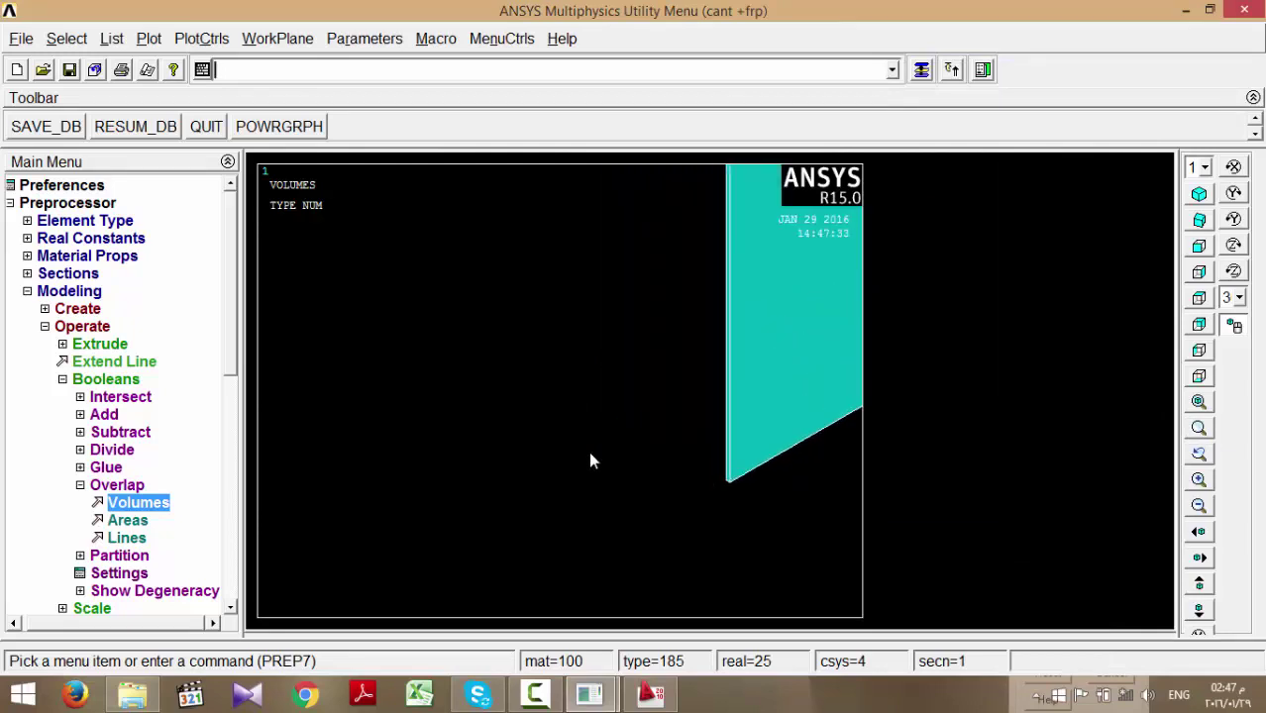
ctrl+drag(591, 458, 617, 467)
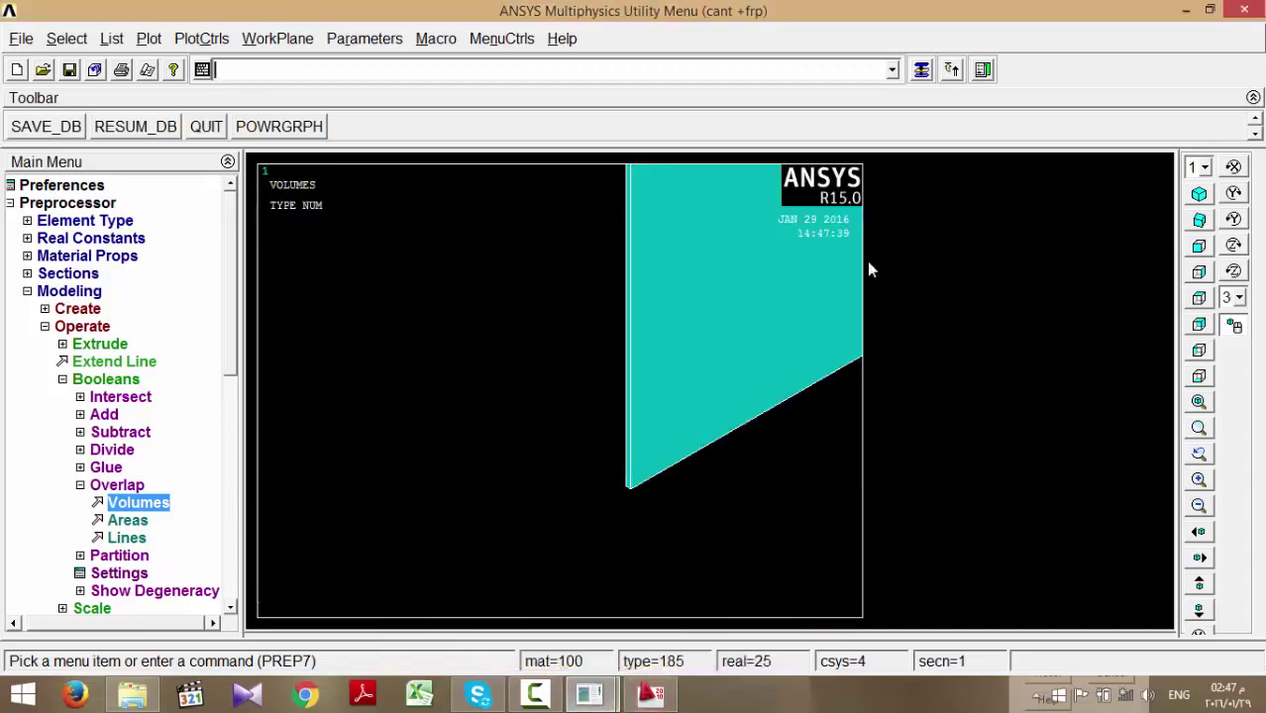
click(921, 70)
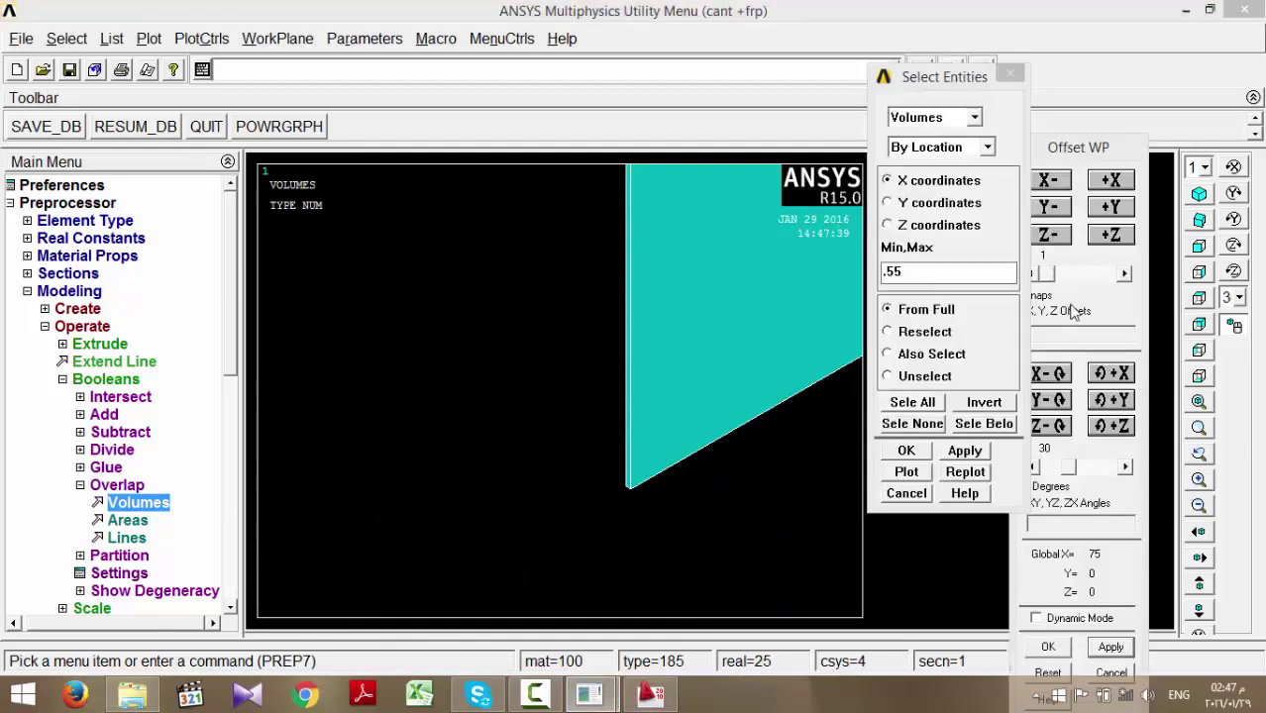
click(1061, 332)
click(941, 273)
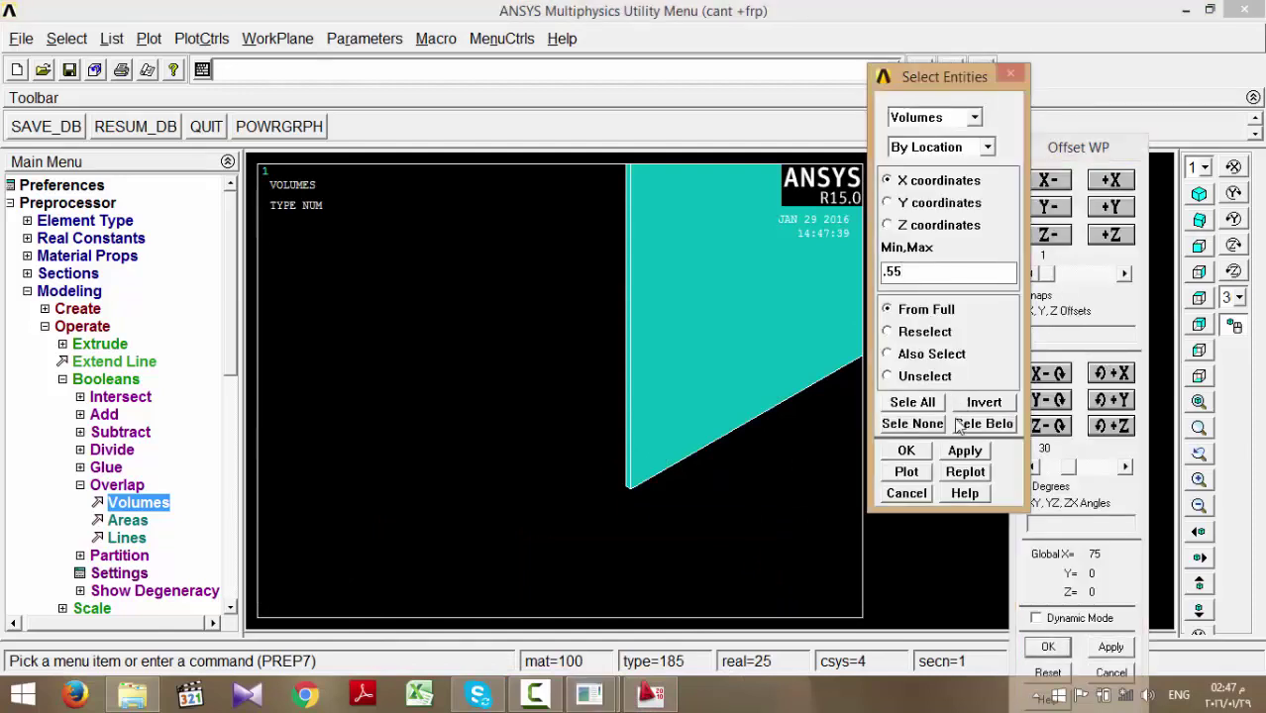
click(966, 452)
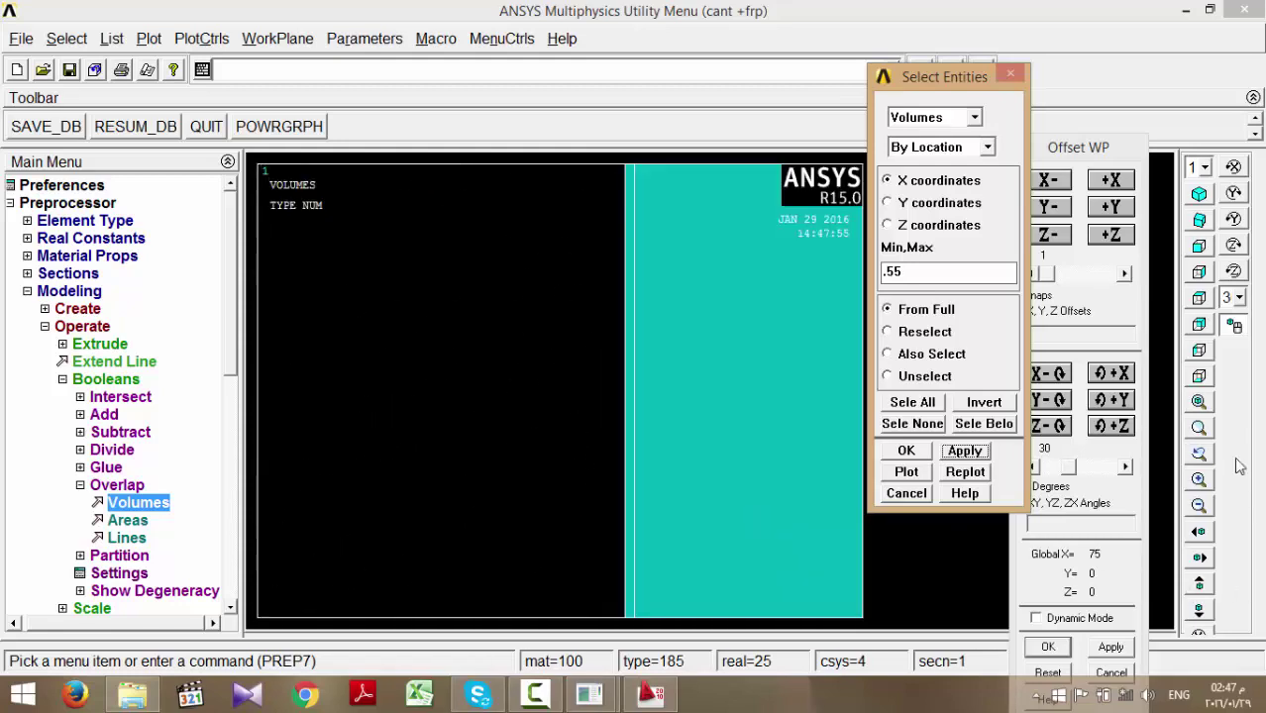
click(1199, 416)
- Switch to the AutoCAD drawing and examine how the top and side wrap layers cross in the section and extend along the beam elevation
click(651, 694)
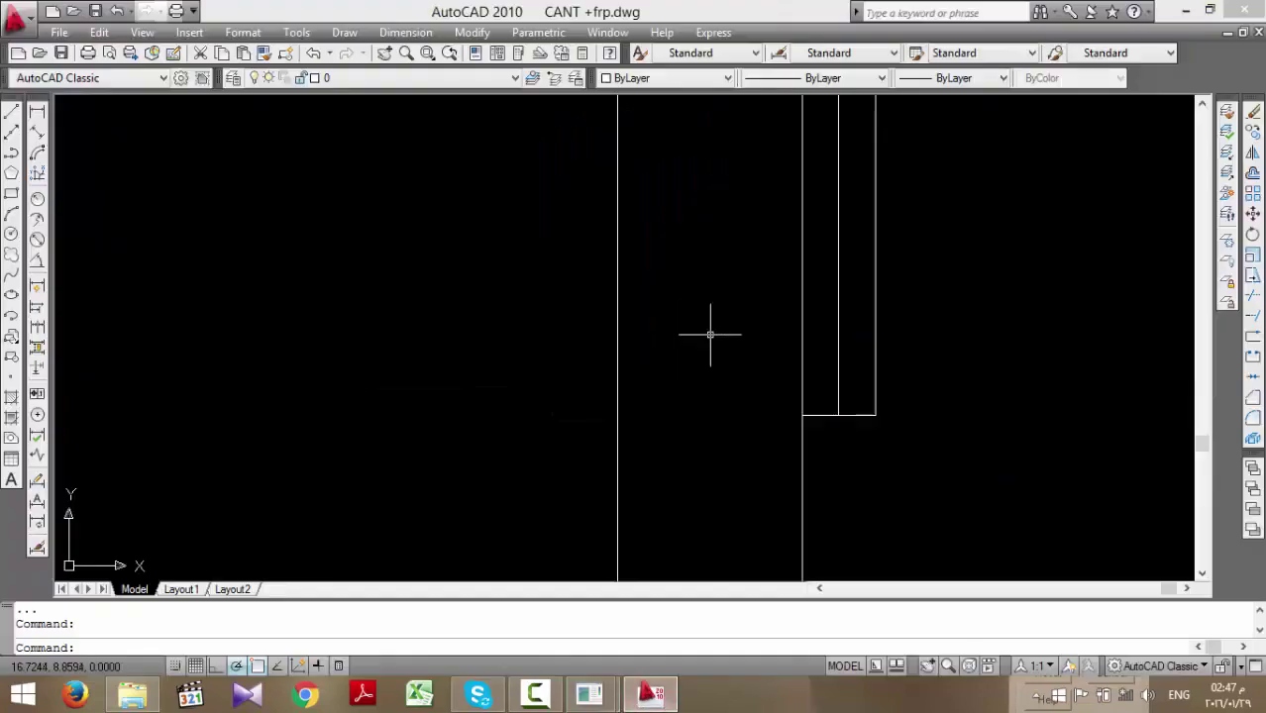
scroll(801, 254, down, 5)
scroll(828, 298, up, 6)
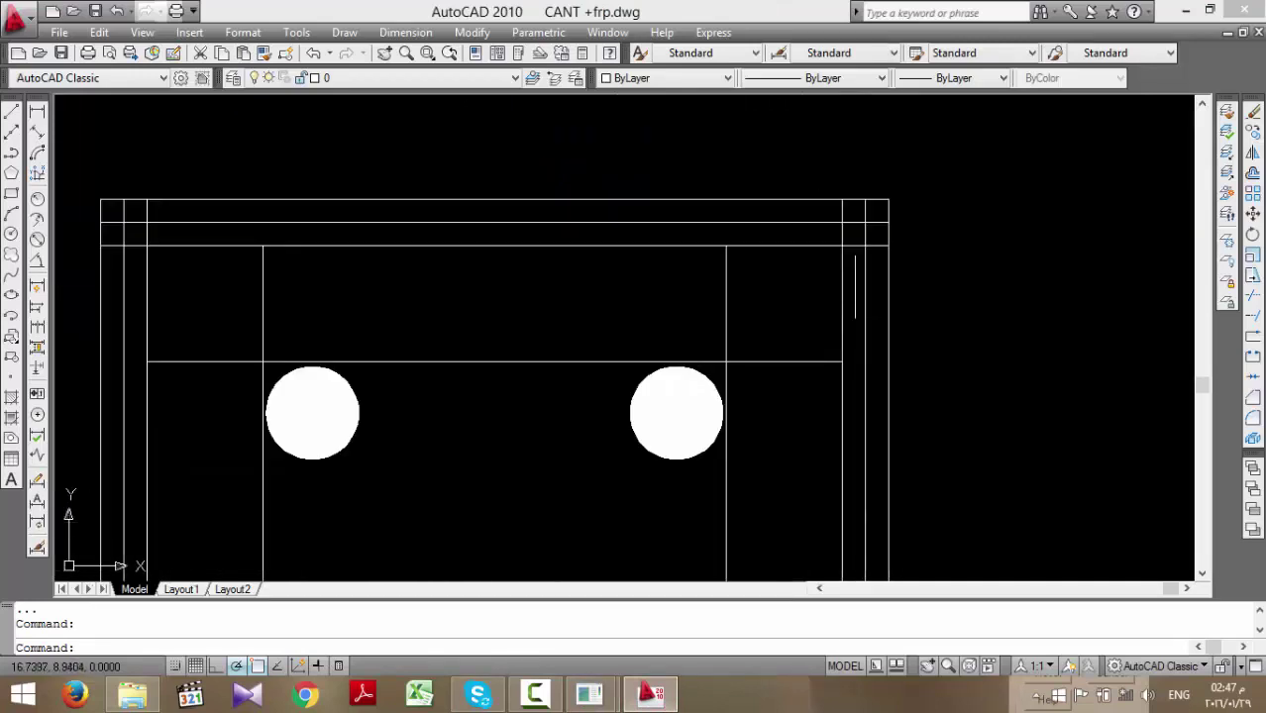
scroll(854, 248, up, 2)
click(854, 231)
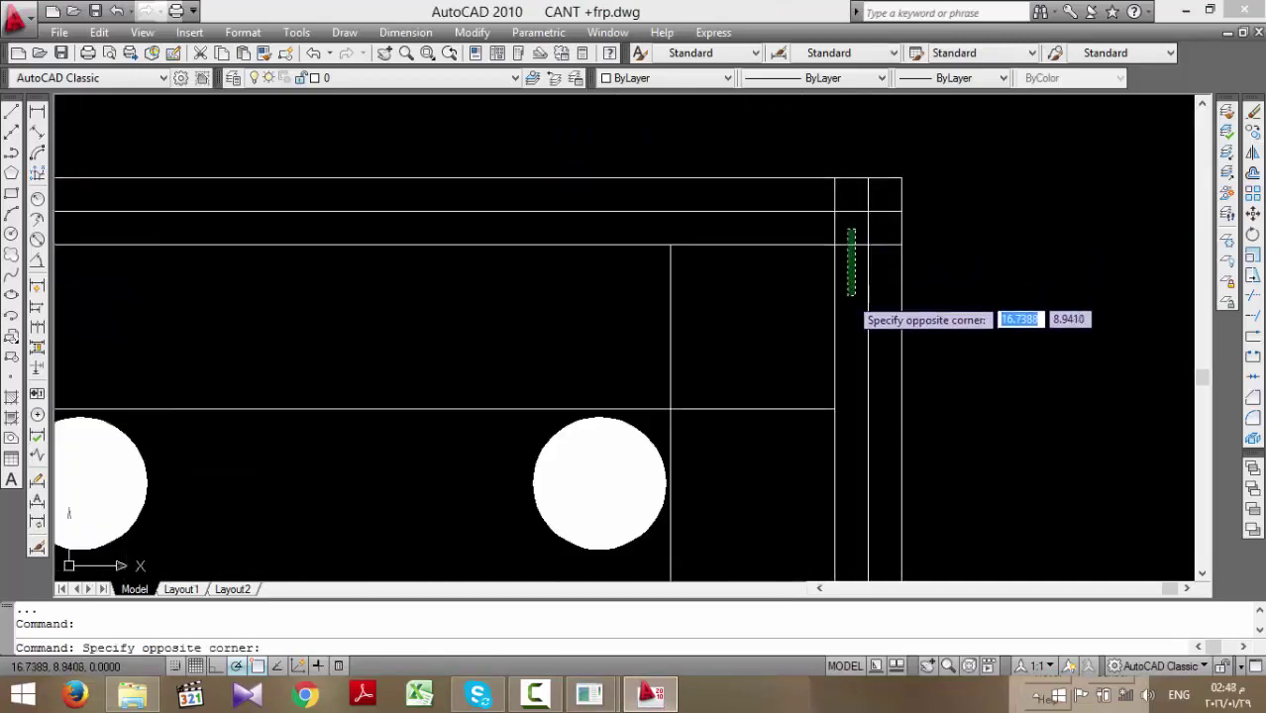
key(Escape)
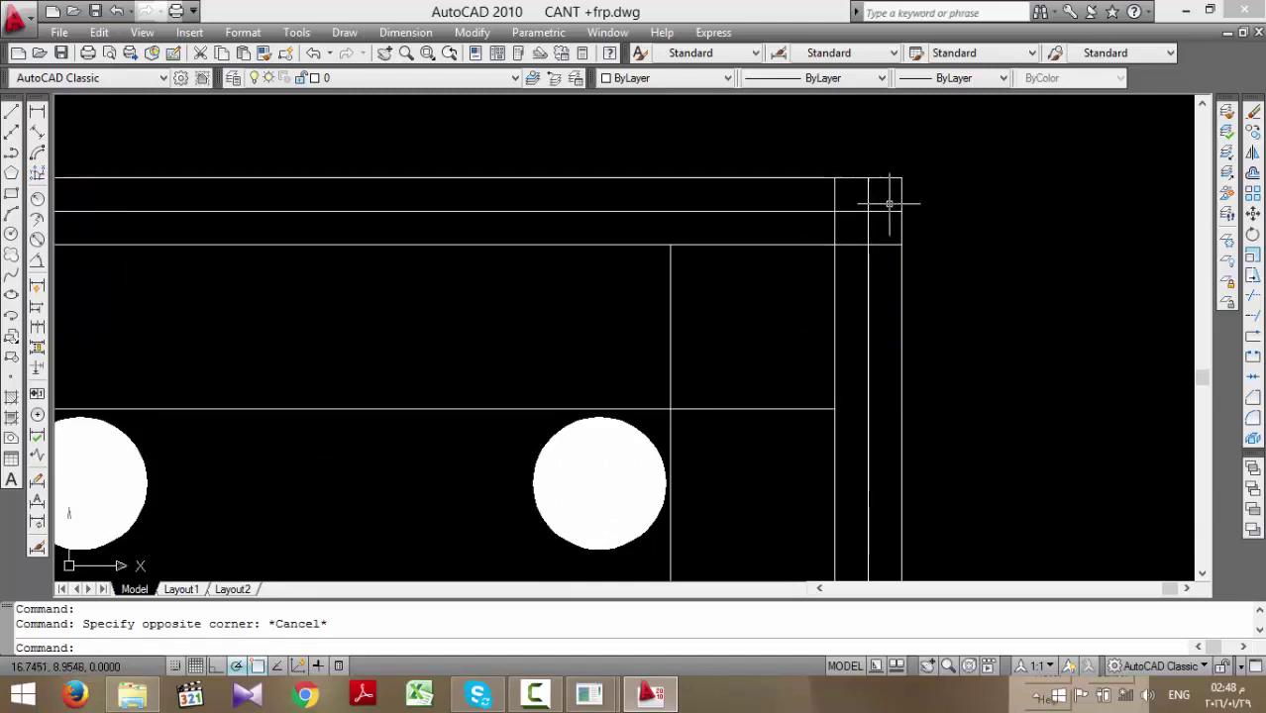
scroll(889, 204, down, 2)
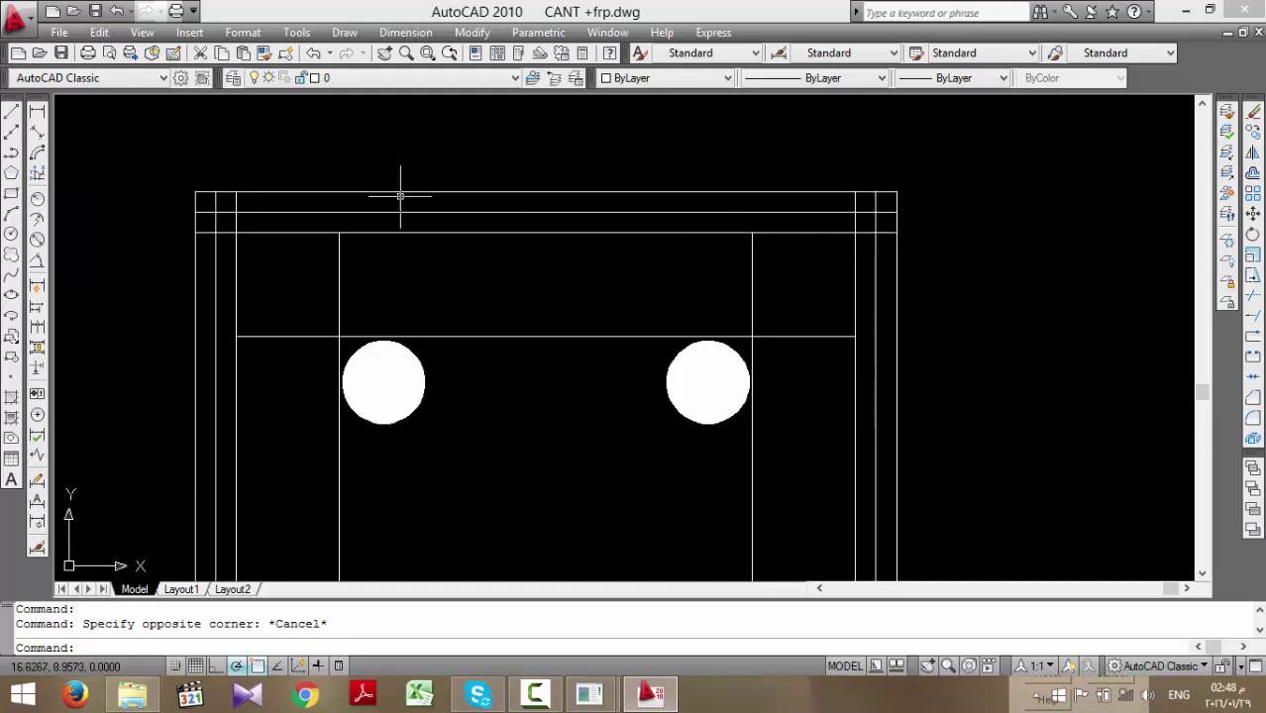
scroll(621, 223, down, 2)
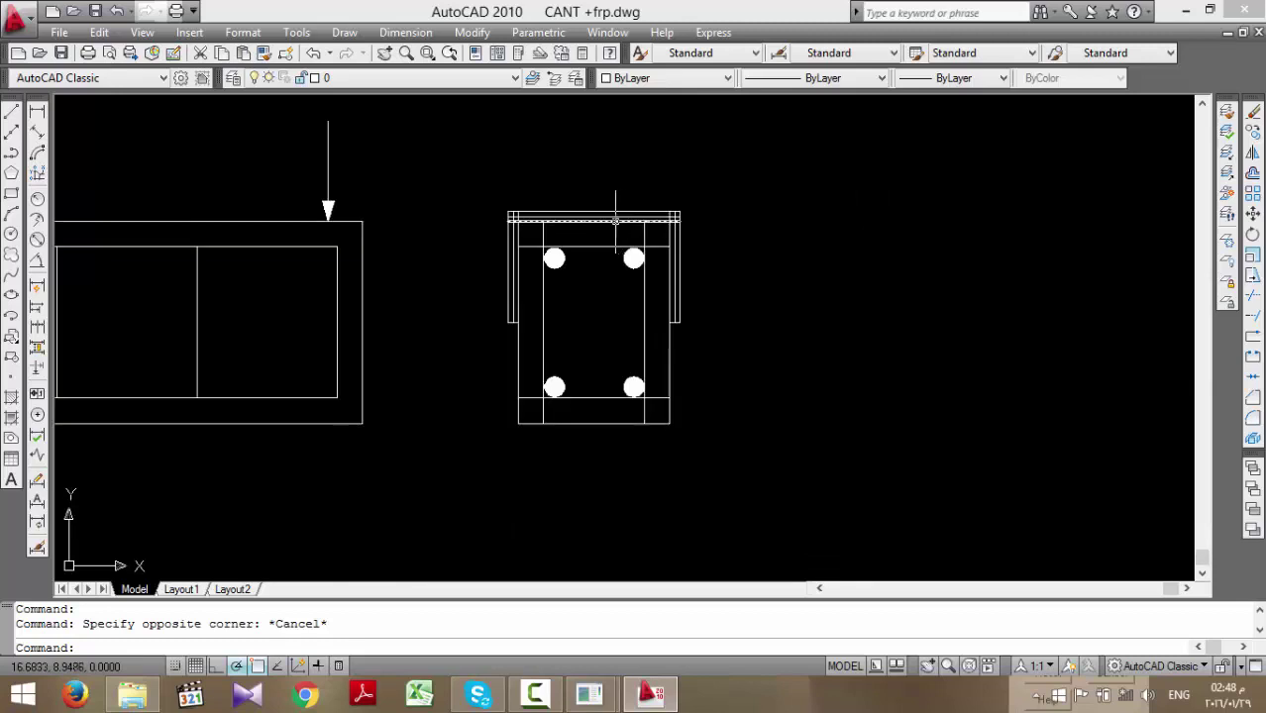
scroll(593, 212, up, 4)
scroll(599, 205, down, 5)
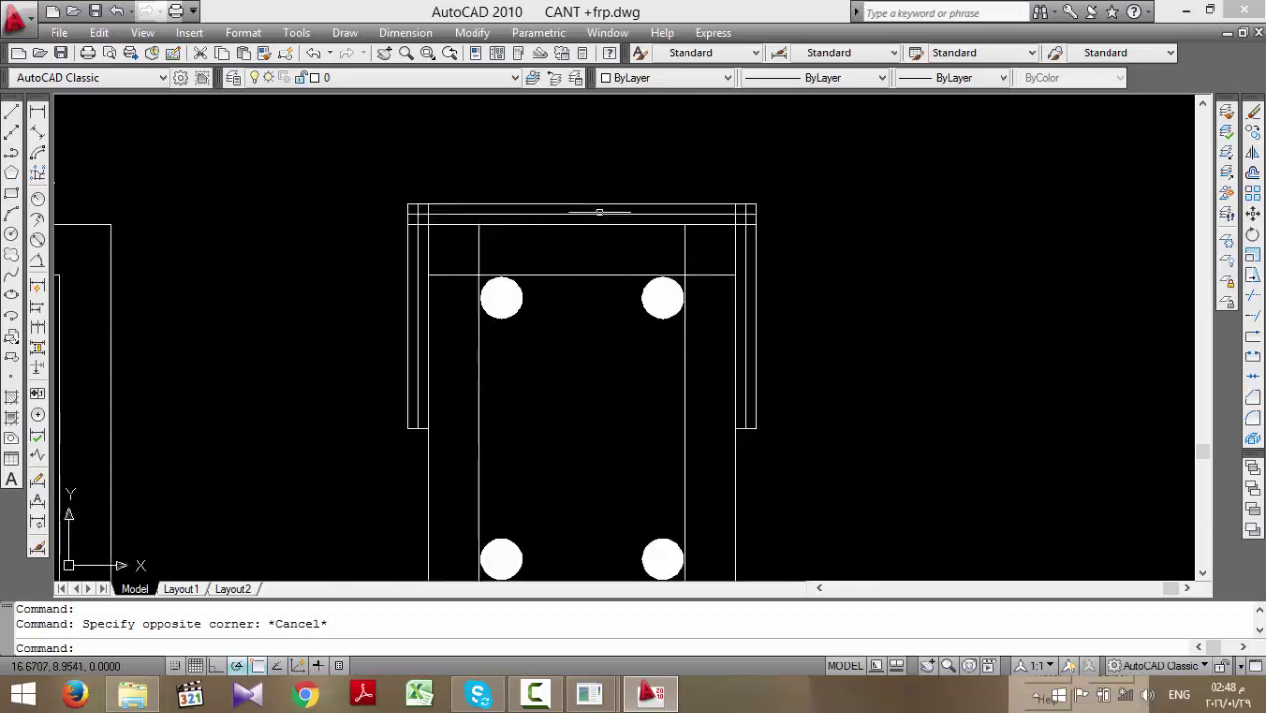
scroll(376, 242, up, 3)
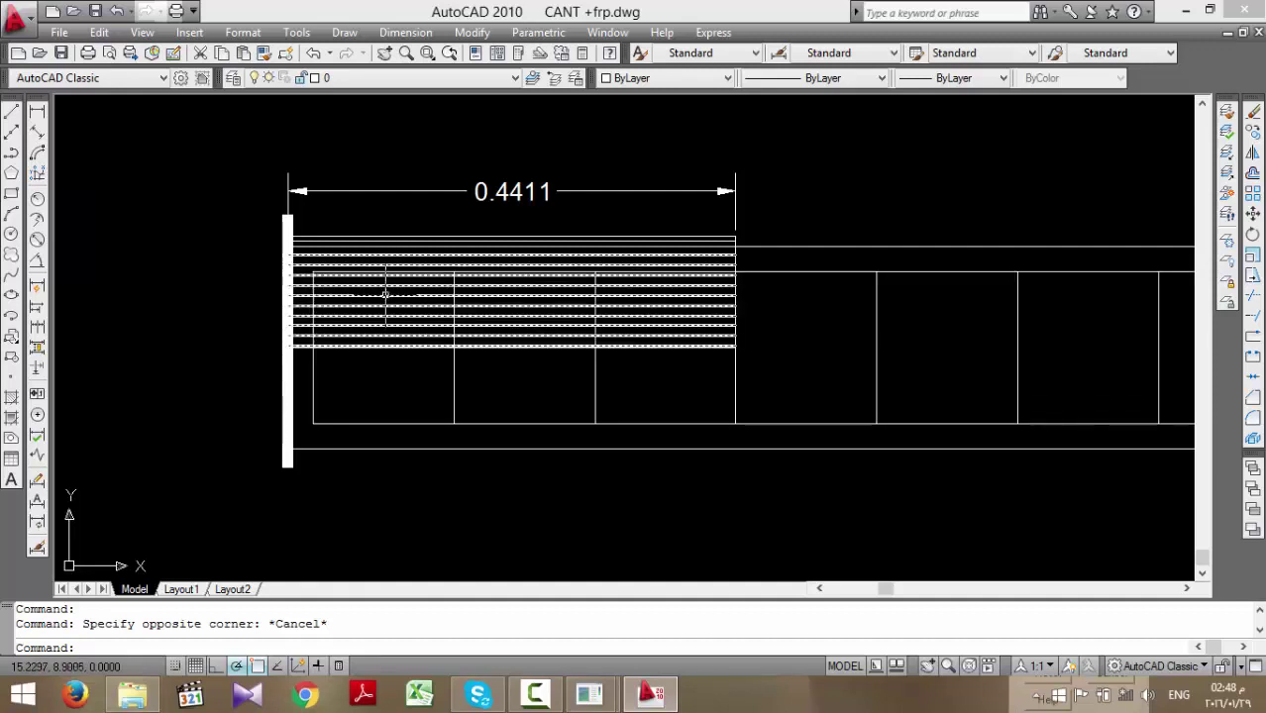
mouse_move(368, 306)
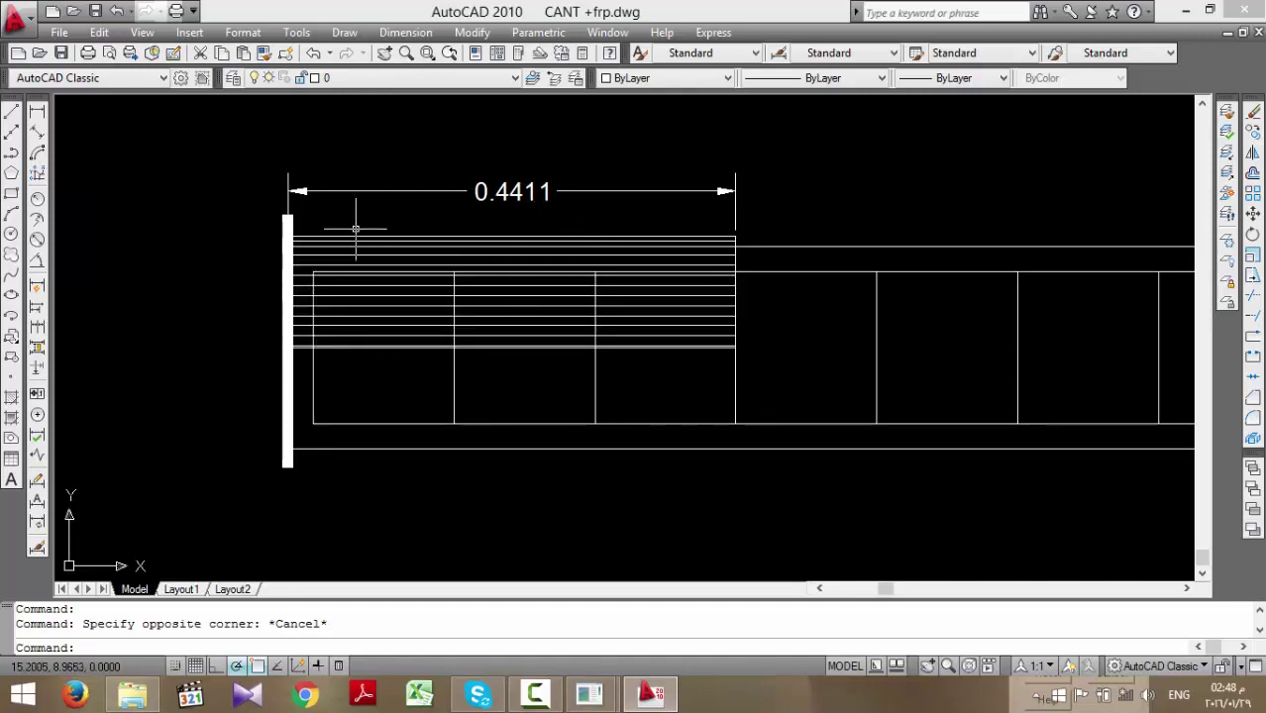
- Draw an open three-segment polyline beside the beam's fixed support: about 0.10 vertical, a diagonal down to the left, and a vertical downward segment
middle_drag(282, 265, 614, 295)
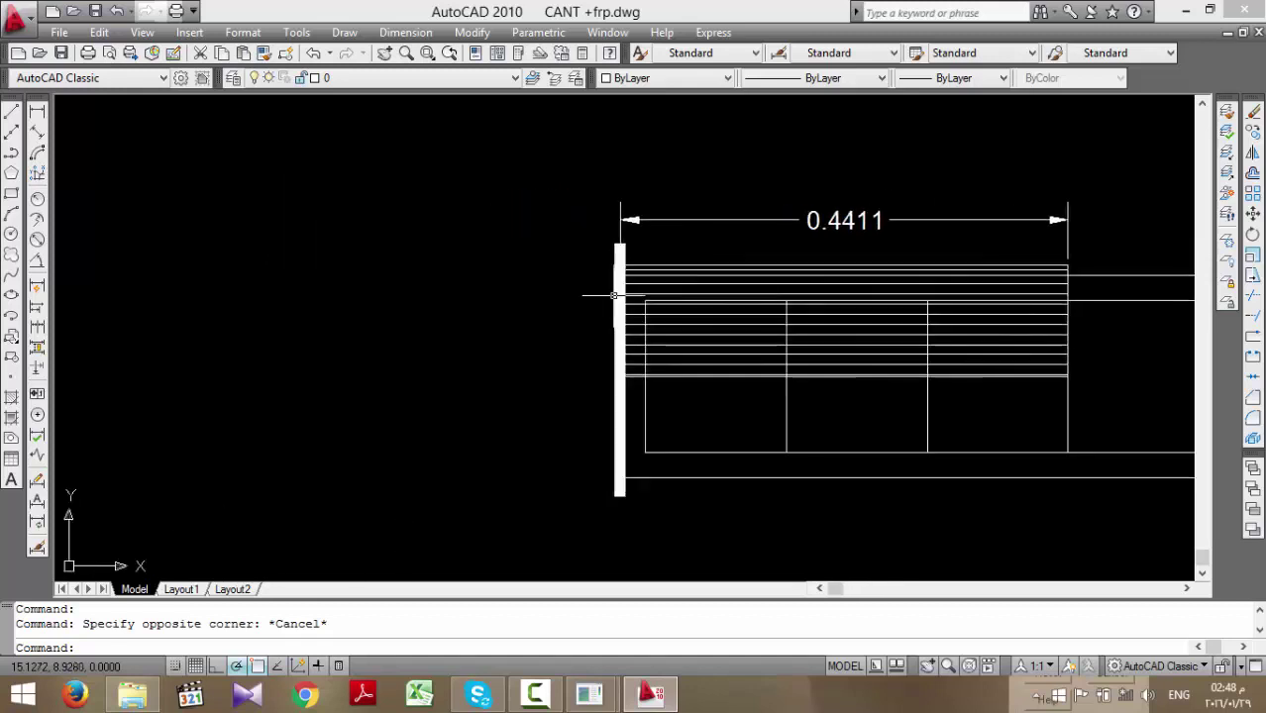
text(pl)
key(Return)
click(605, 364)
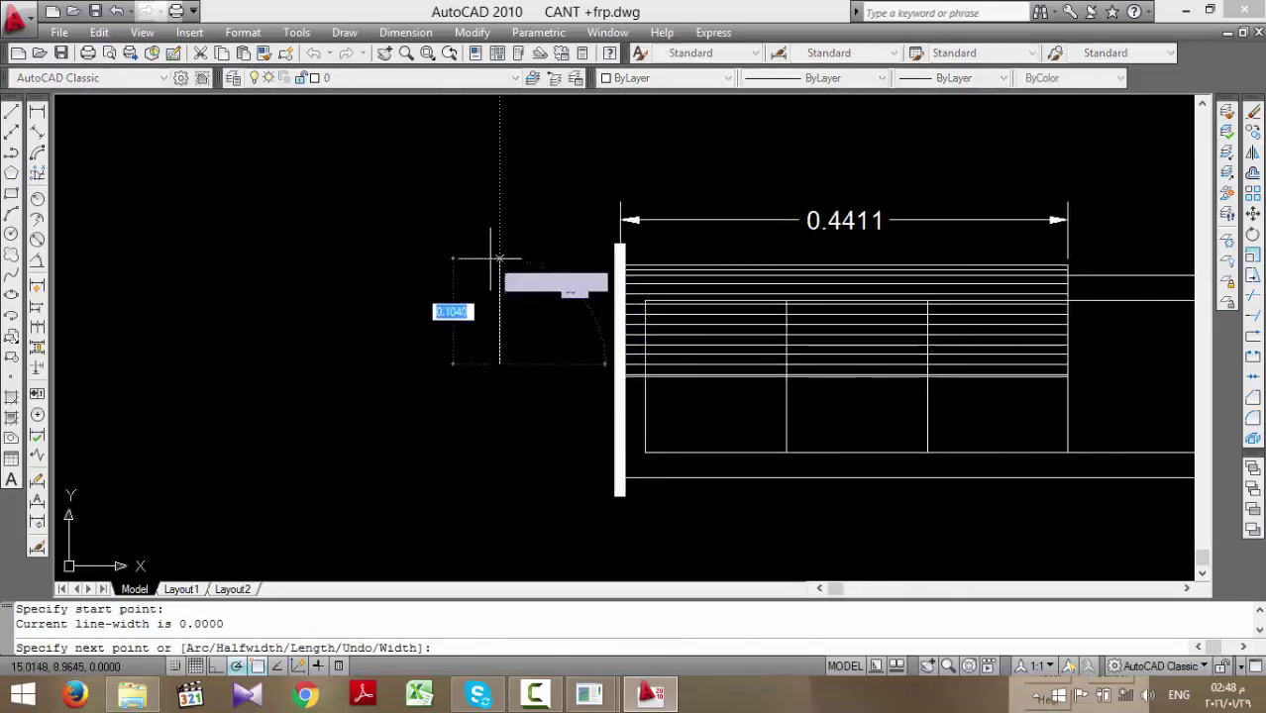
click(500, 256)
click(402, 359)
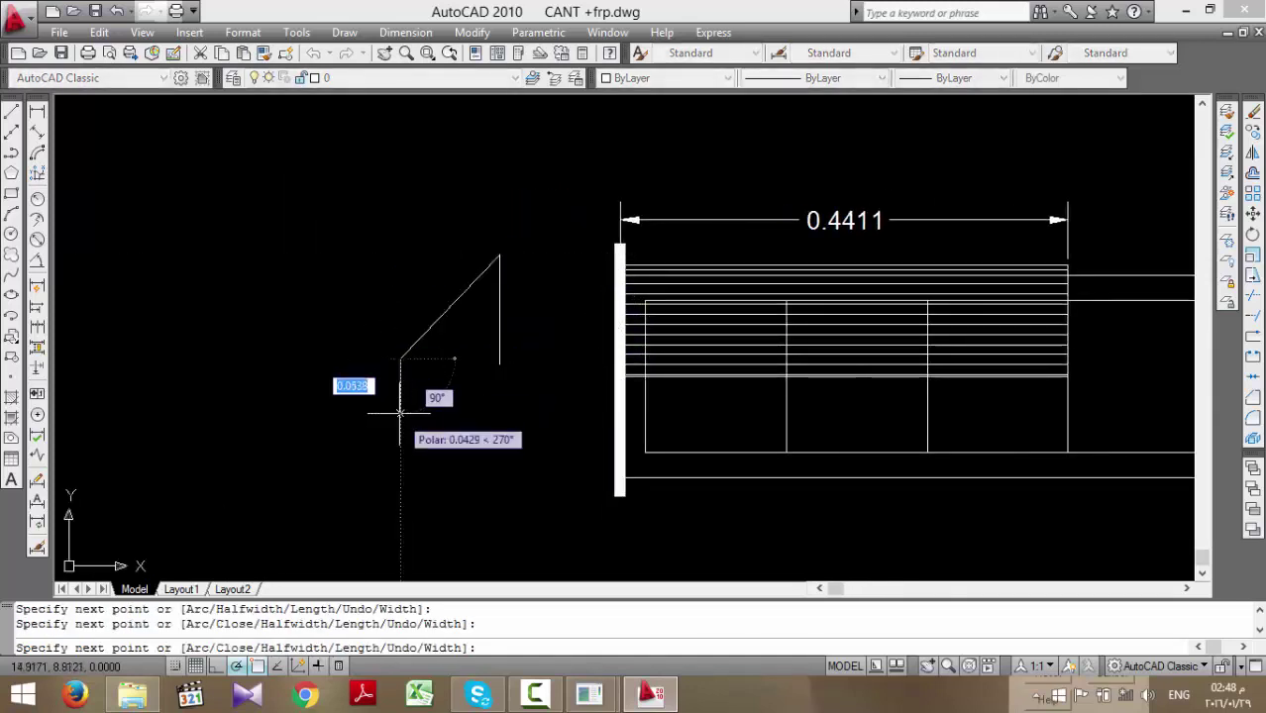
click(400, 442)
scroll(446, 424, down, 2)
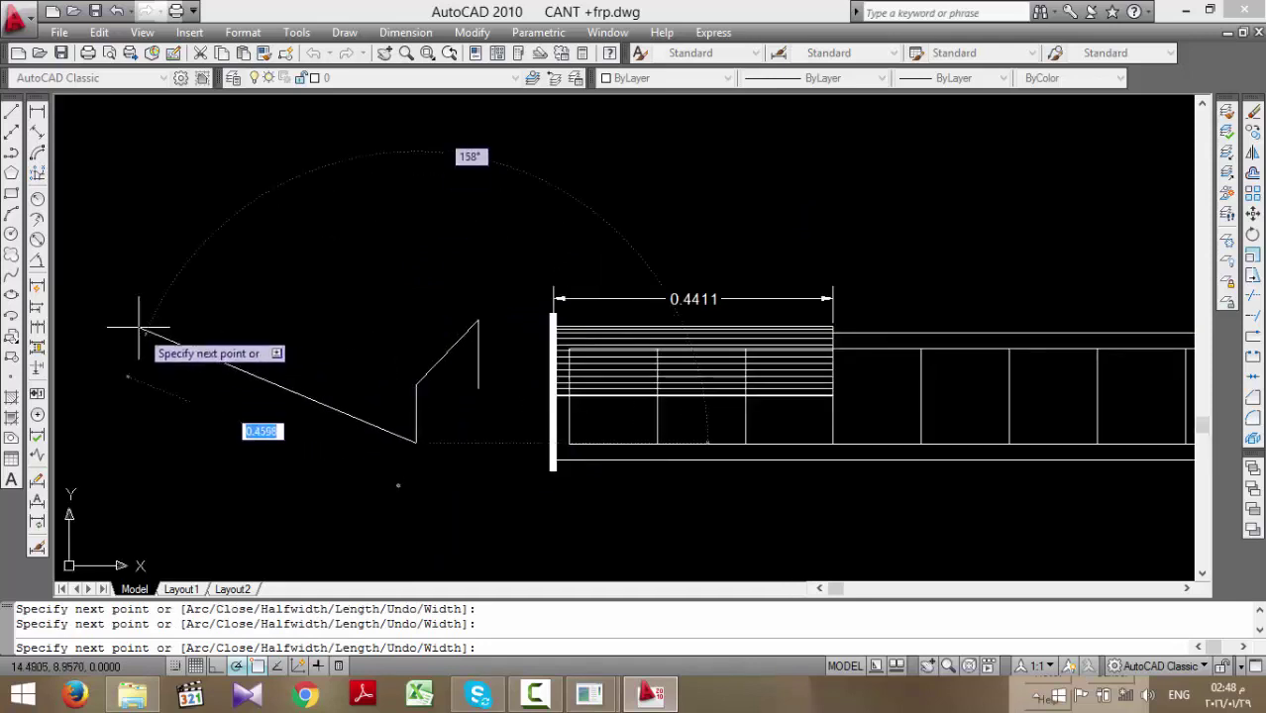
key(Return)
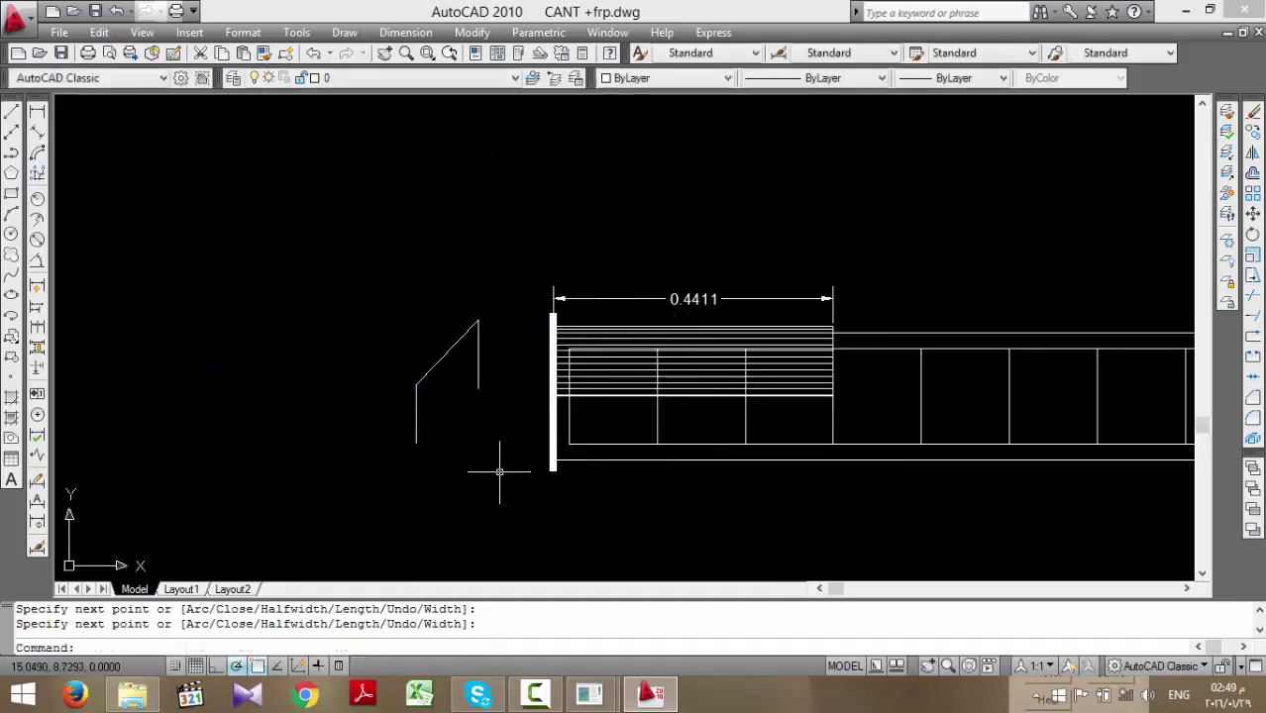
- Draw a straight polyline segment from the lower end of the sketched profile, sloping up to the left
key(Return)
click(416, 443)
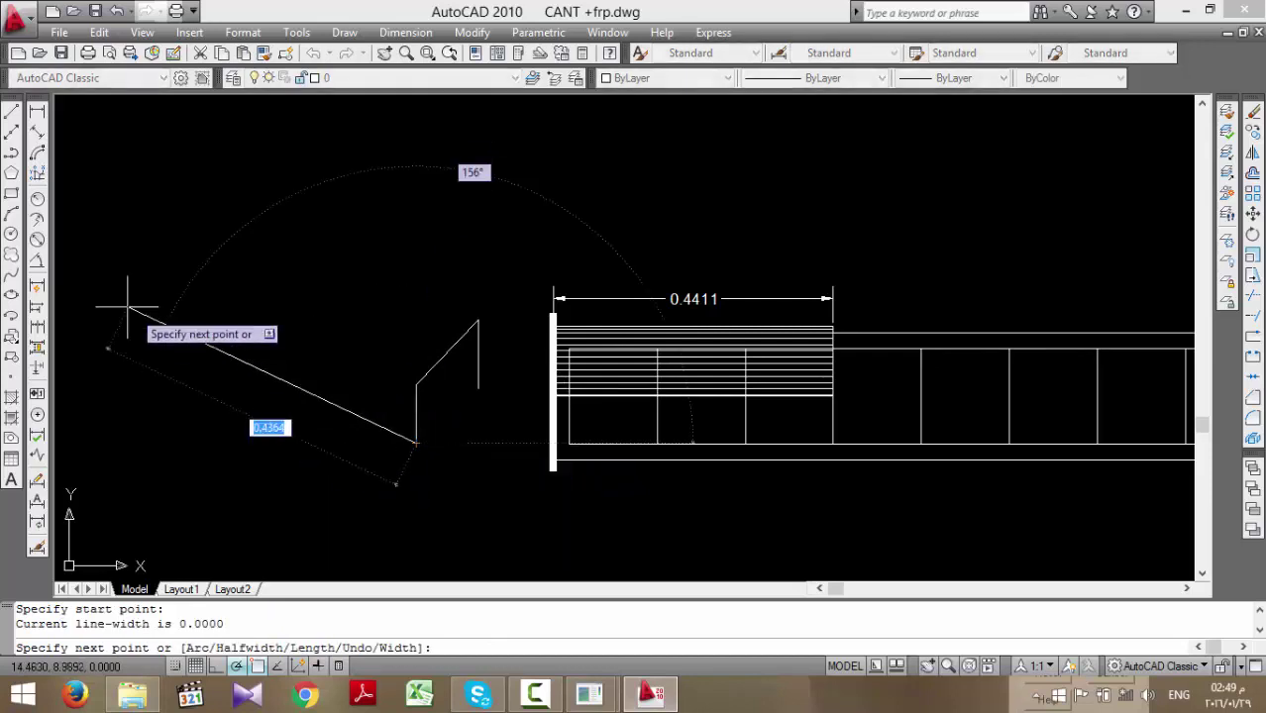
key(Escape)
click(194, 337)
key(Escape)
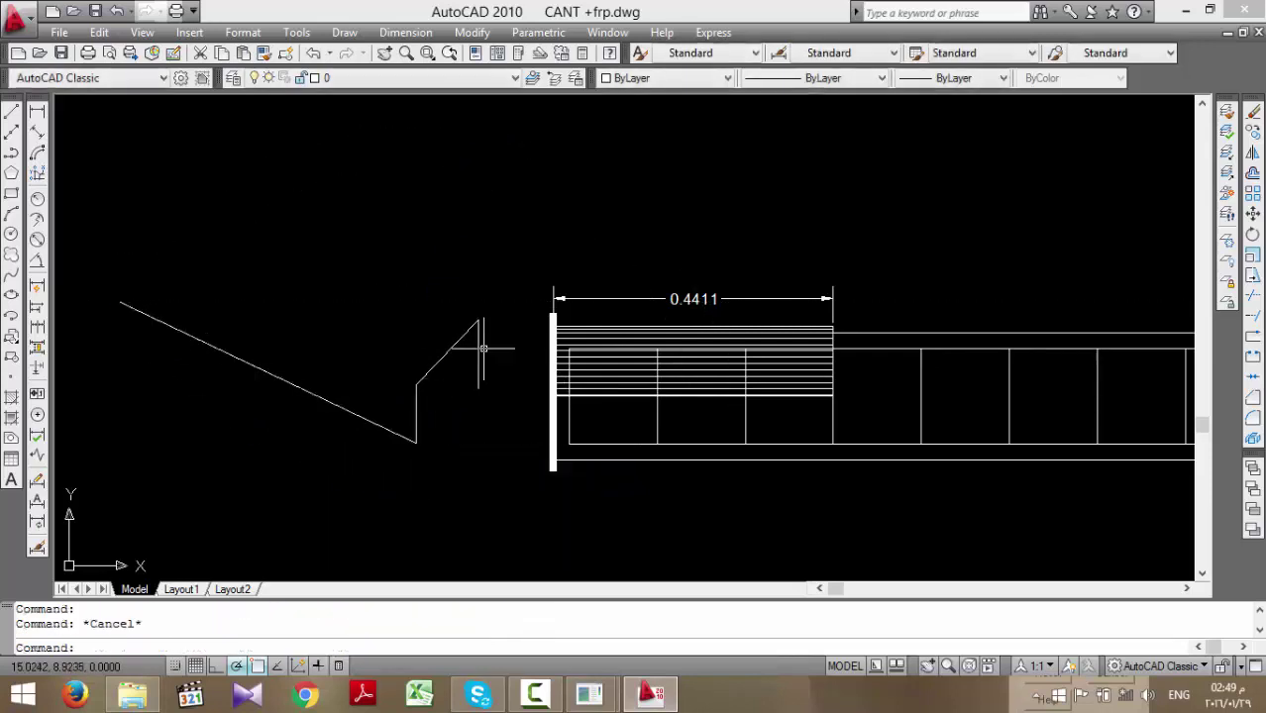
- Copy the three-segment profile from its lower end to the far end of the sloping line
click(476, 342)
text(c)
key(Return)
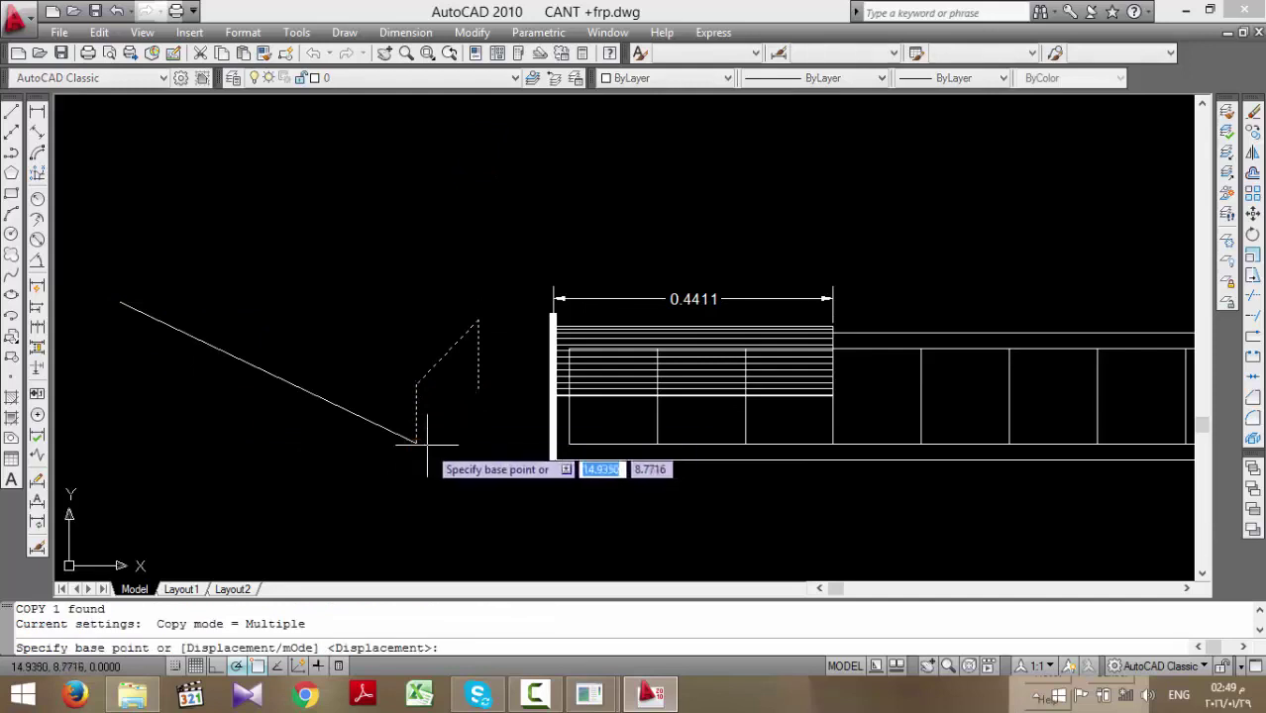
click(417, 442)
click(126, 304)
key(Escape)
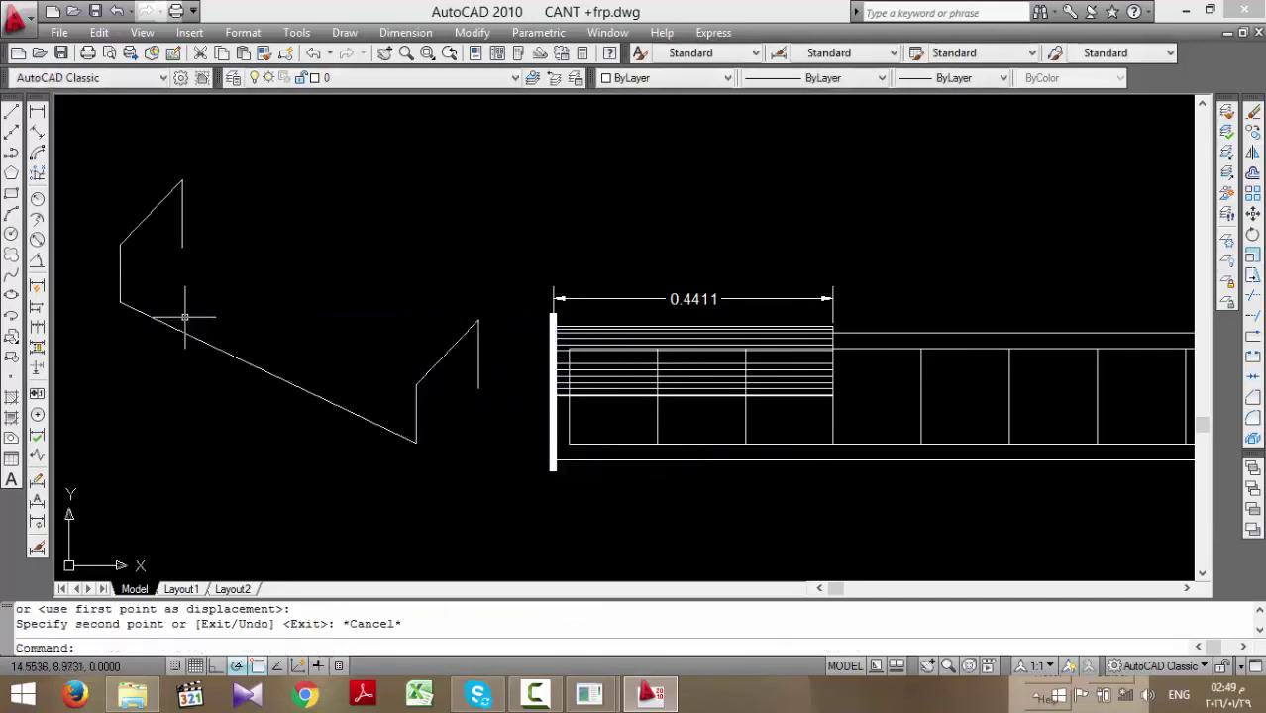
- Copy the sloping line to the remaining profile corners, joining both end profiles into a three-dimensional U-shaped wrap sketch
click(181, 314)
click(159, 396)
key(Return)
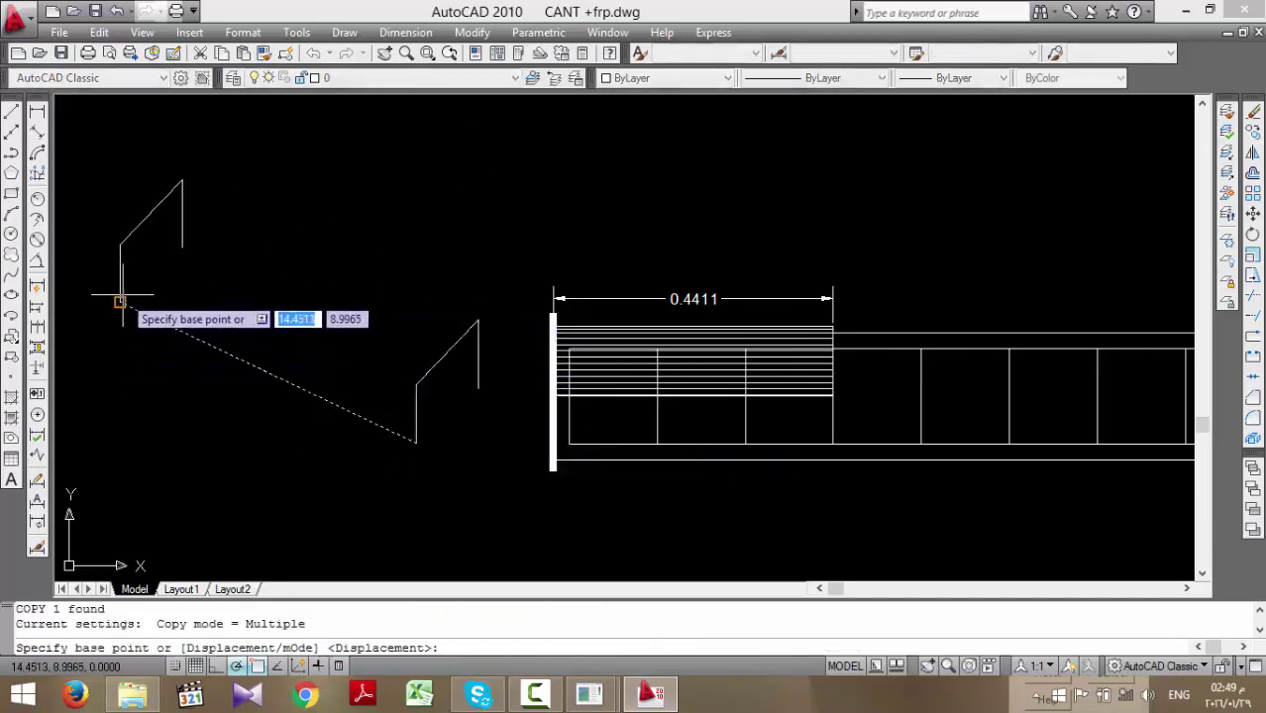
click(120, 302)
click(183, 181)
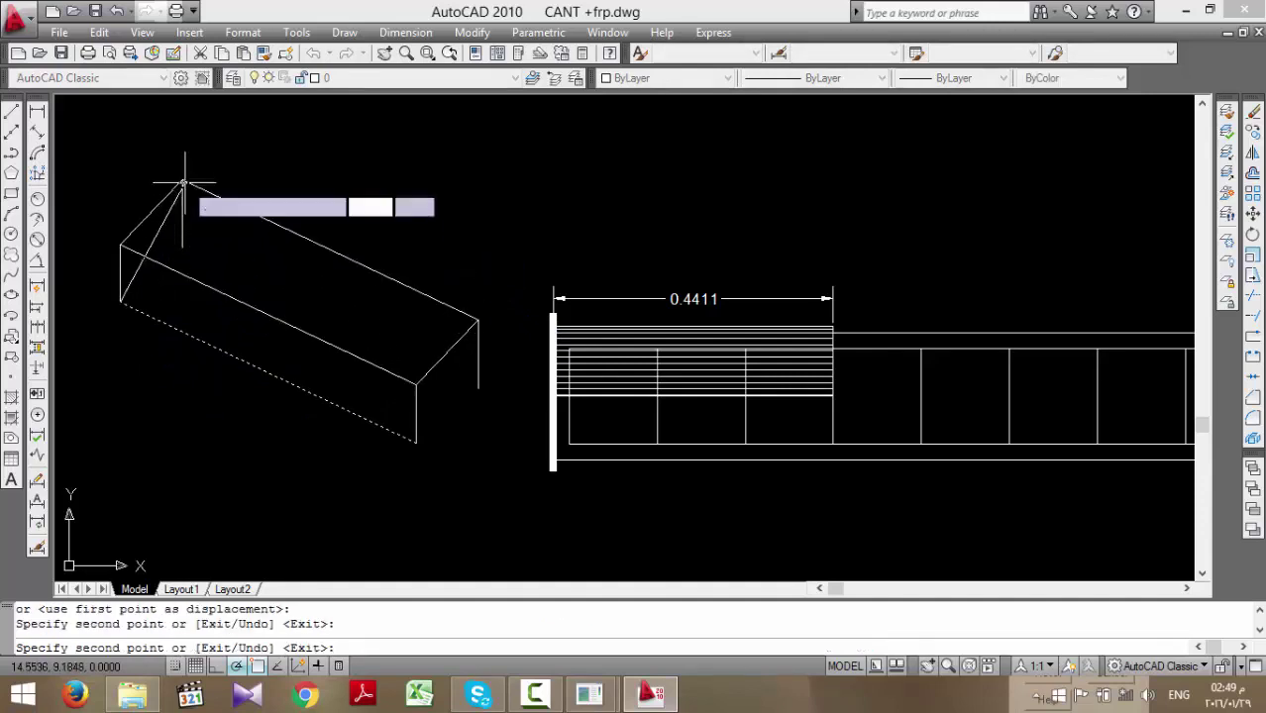
key(Escape)
middle_drag(456, 390, 531, 397)
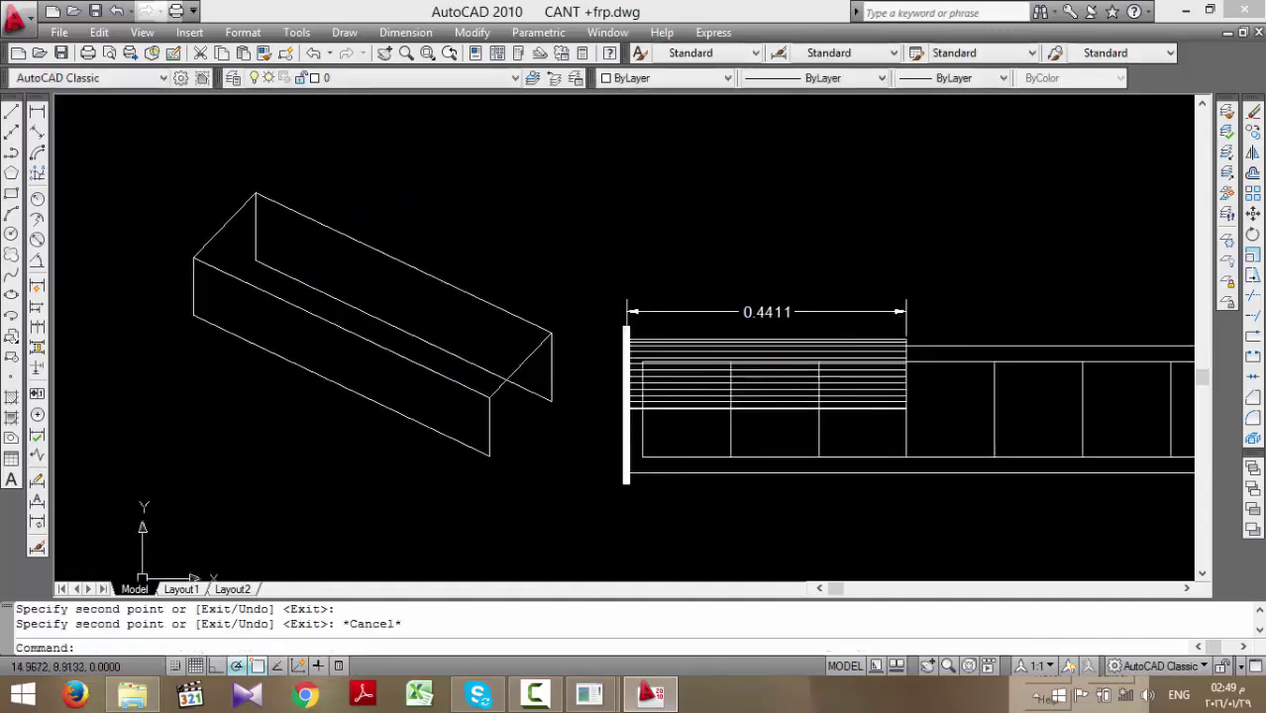
scroll(443, 386, up, 2)
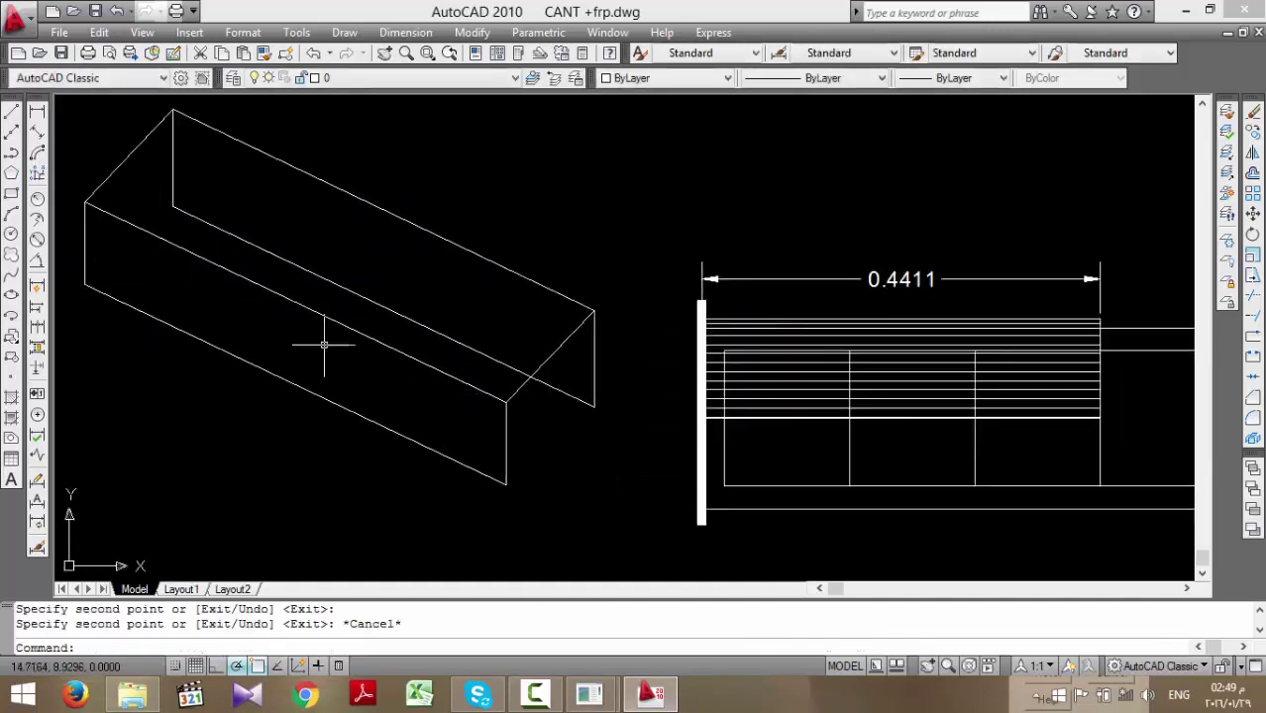
text(pl)
key(Return)
key(Escape)
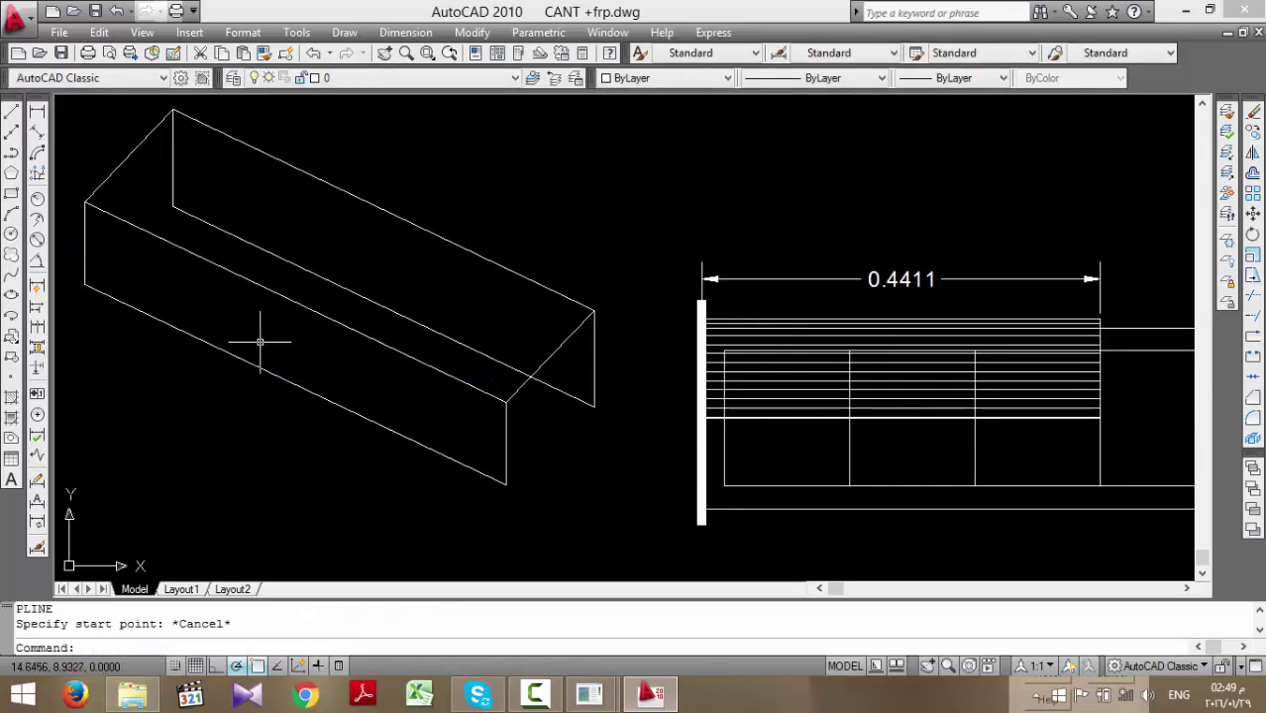
- Draw a line about 0.09 long on the wrap's front side face, parallel to its long edges, and a short vertical line up from its start
text(l)
key(Return)
click(236, 324)
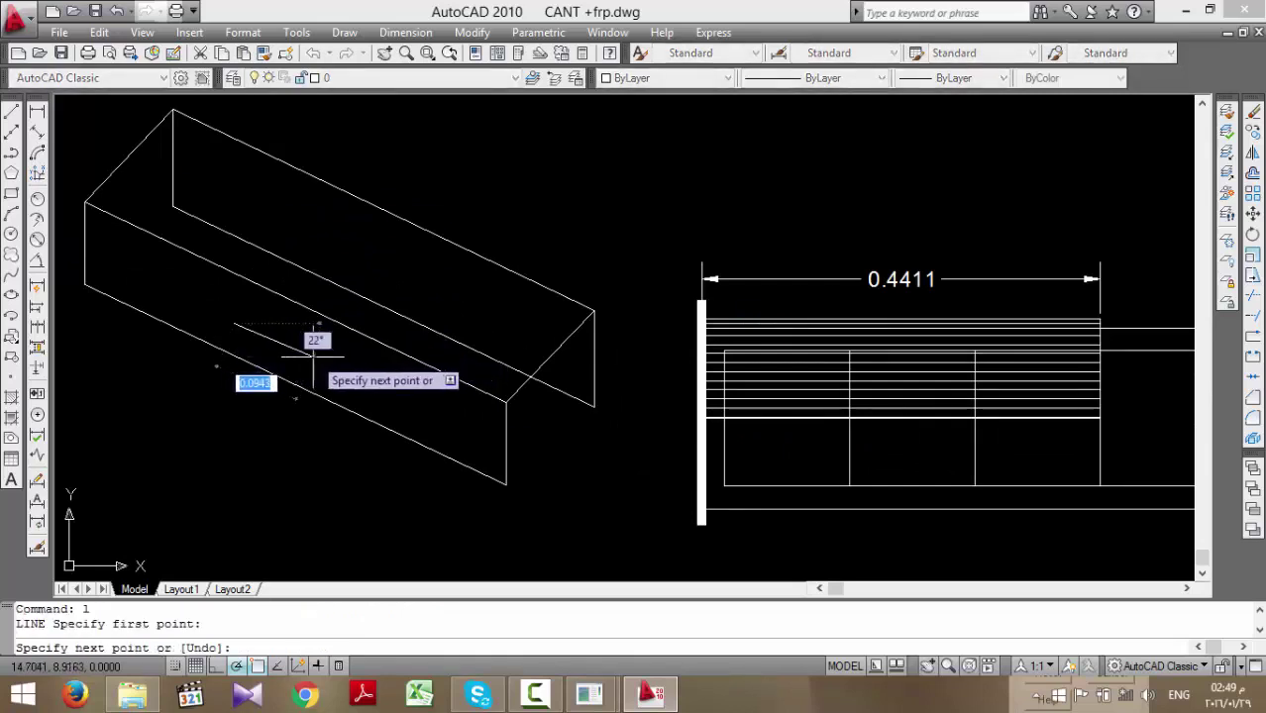
click(313, 358)
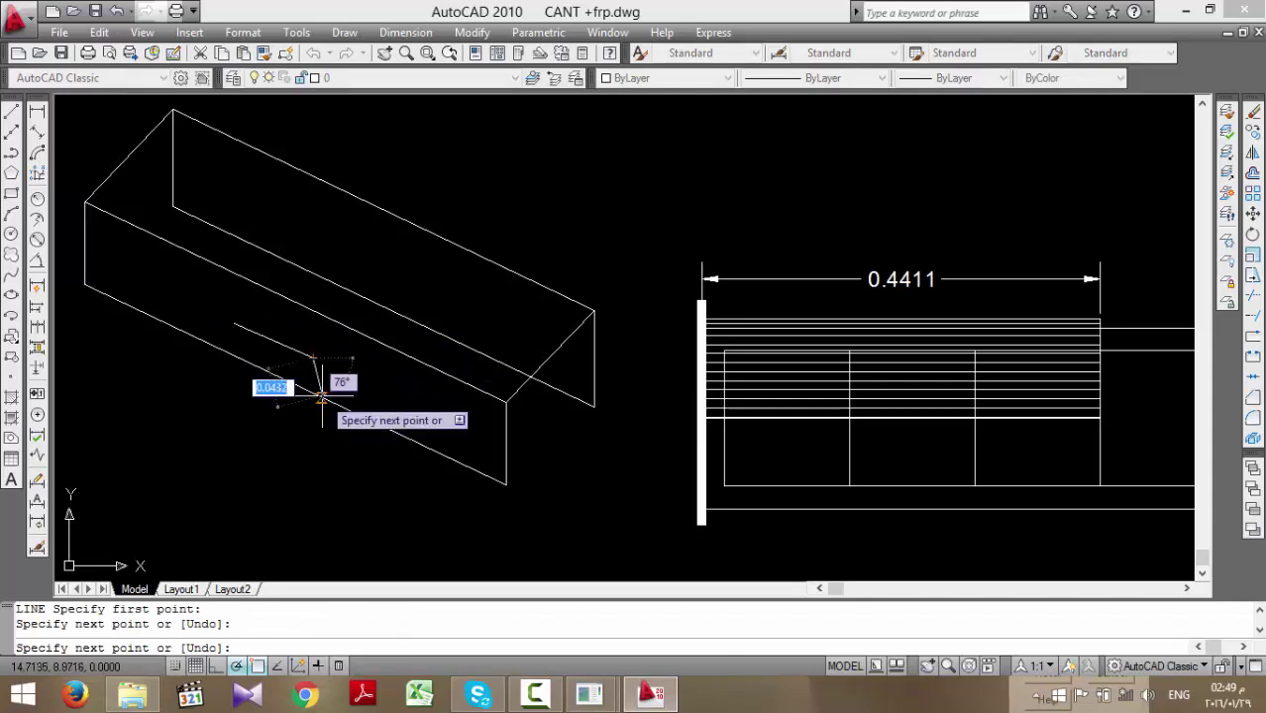
key(Escape)
key(Return)
click(236, 324)
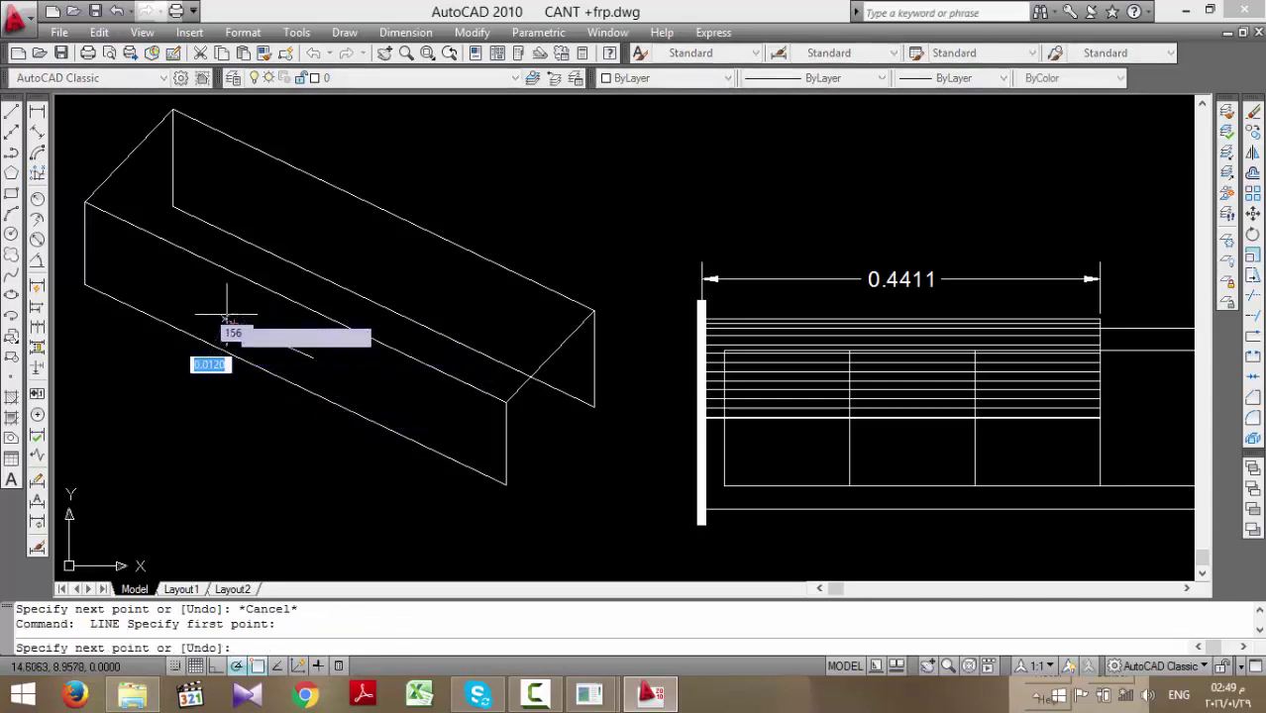
scroll(236, 324, up, 2)
click(302, 355)
key(Escape)
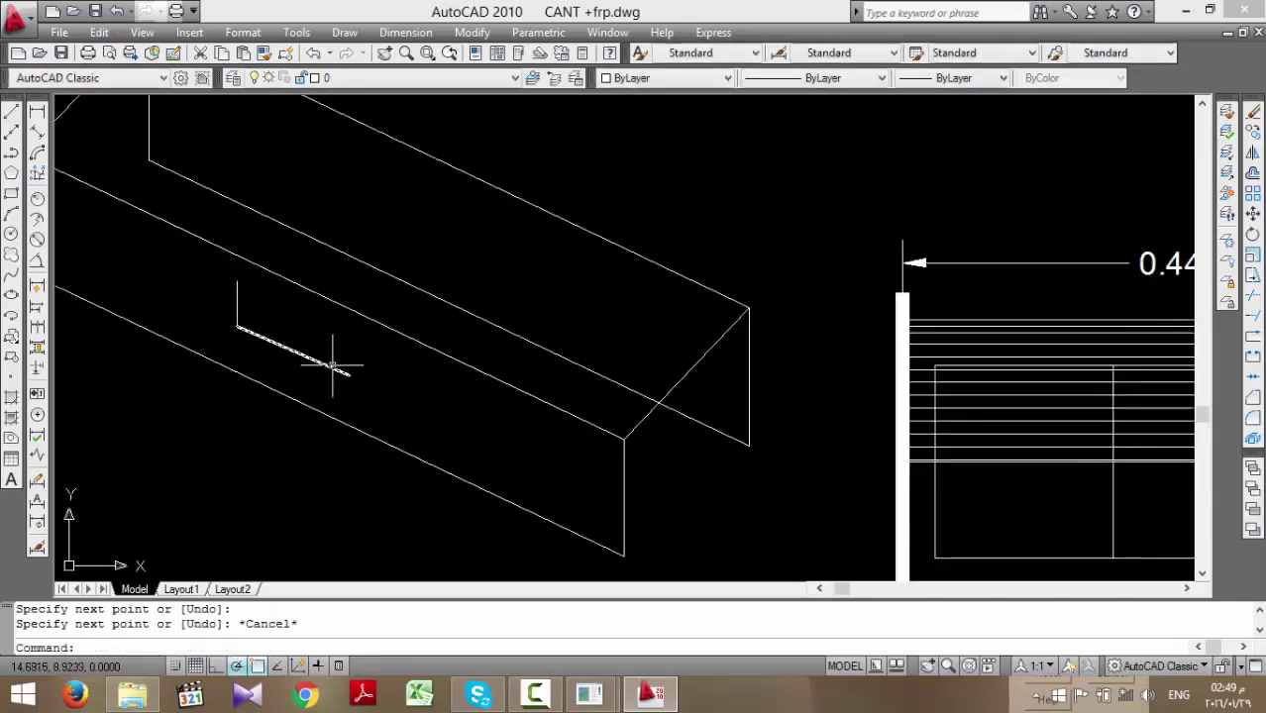
- Draw a third axis line from the corner of the side-face lines, sloping down to the left across the lower edge
scroll(334, 362, down, 2)
key(Return)
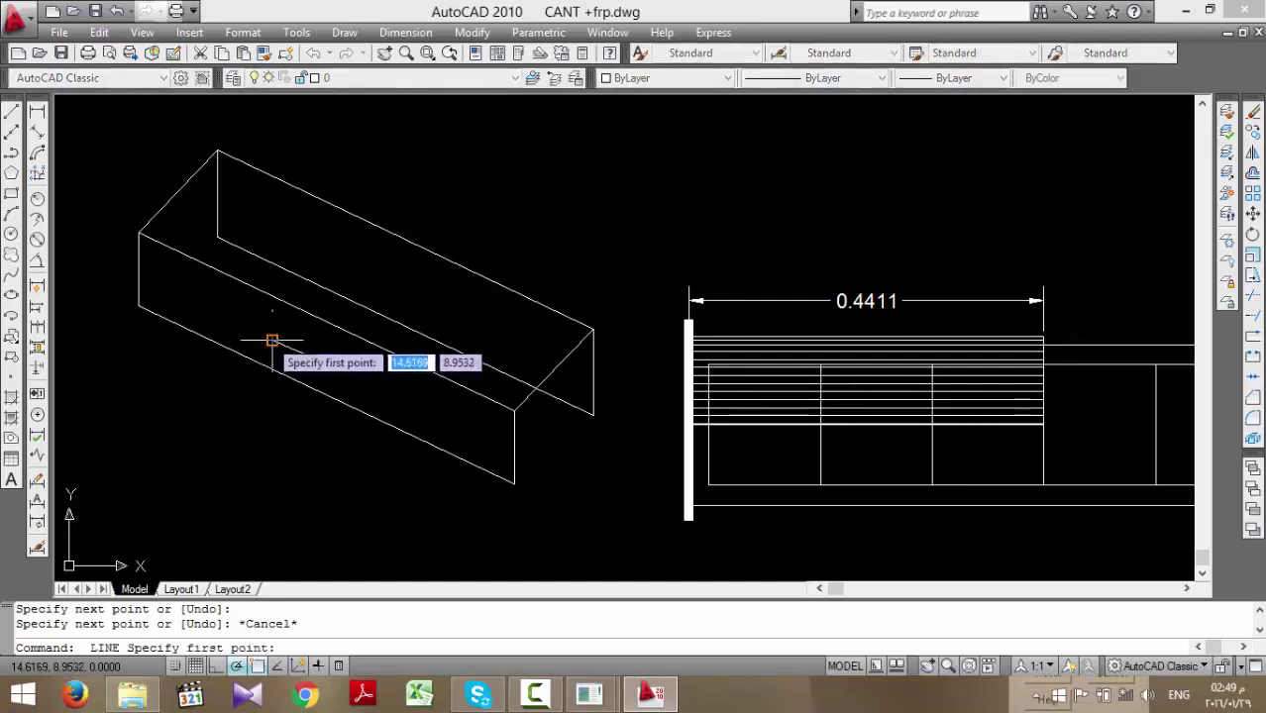
click(272, 341)
click(213, 390)
key(Escape)
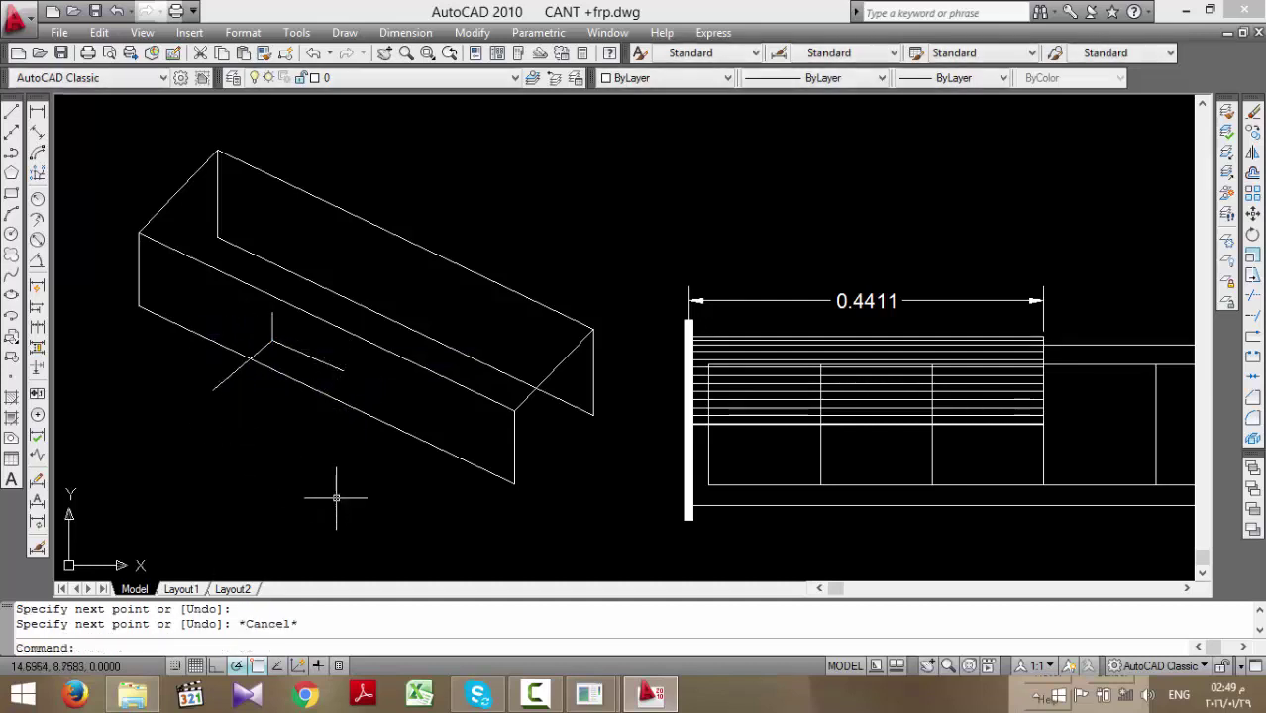
- Draw two short lines from one point on the wrap's top face, one along its length and one sloping down to the left
scroll(336, 319, up, 3)
key(Return)
click(345, 224)
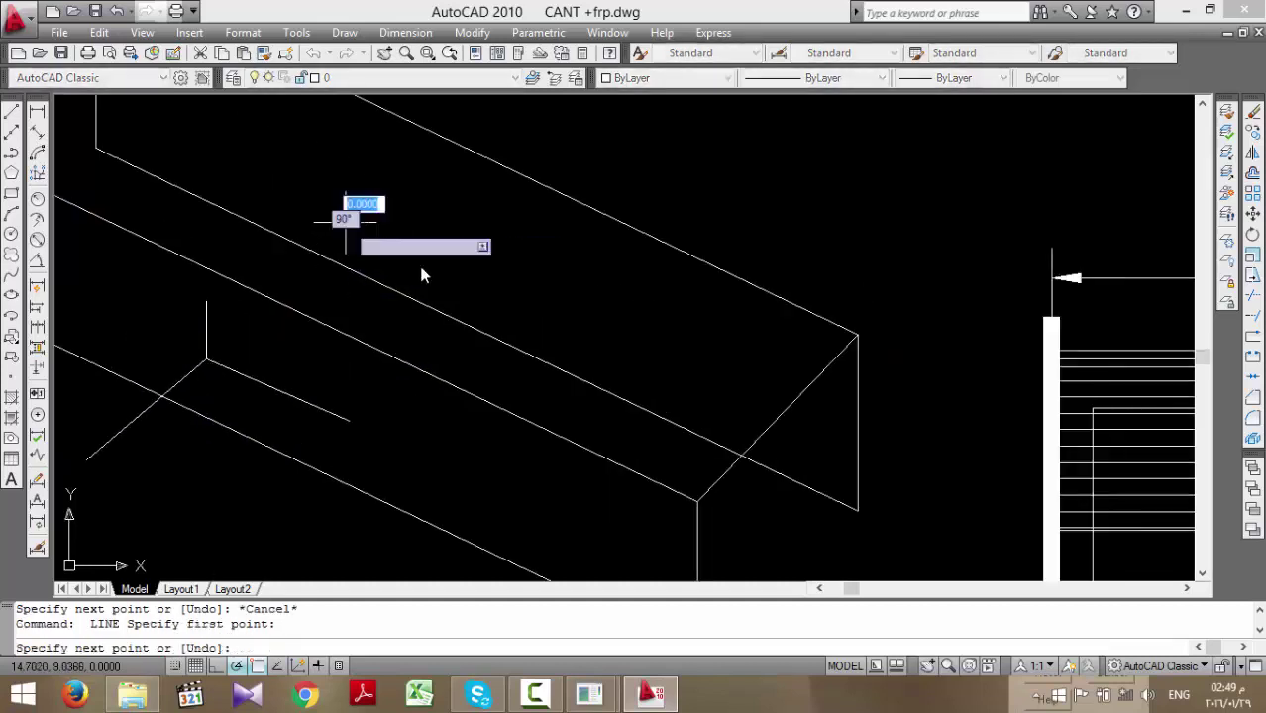
key(Escape)
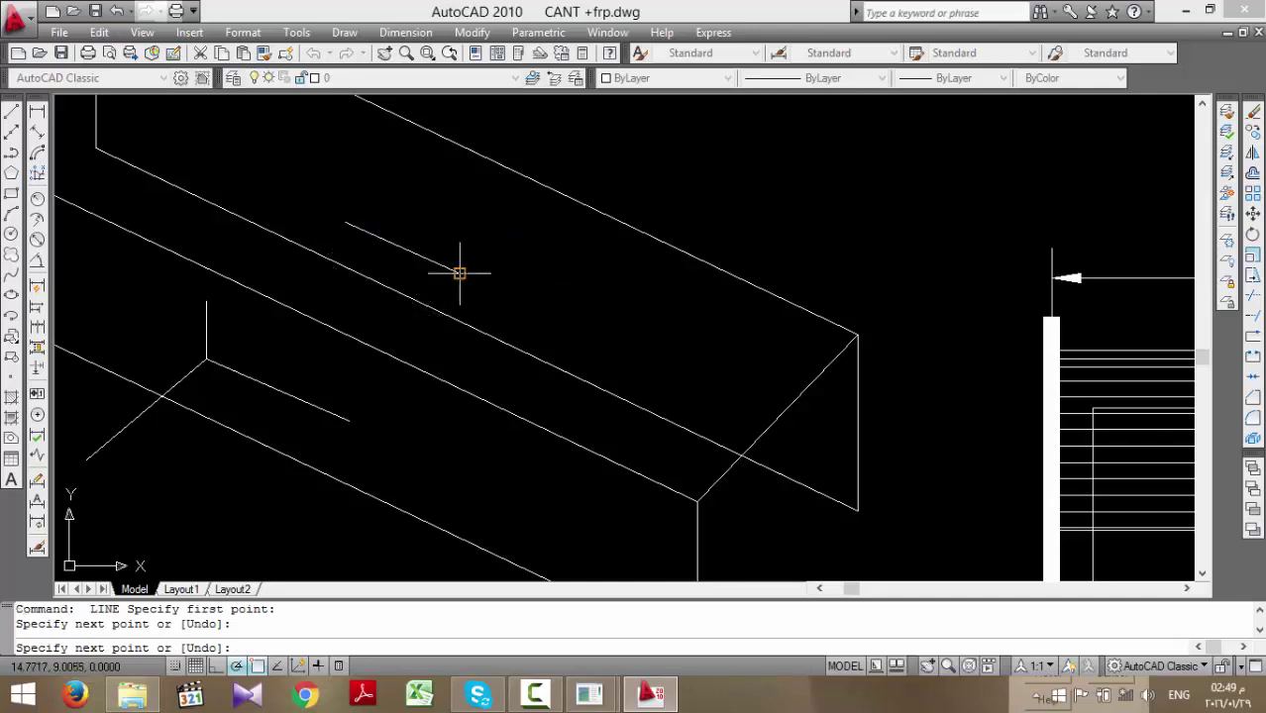
key(Return)
click(345, 222)
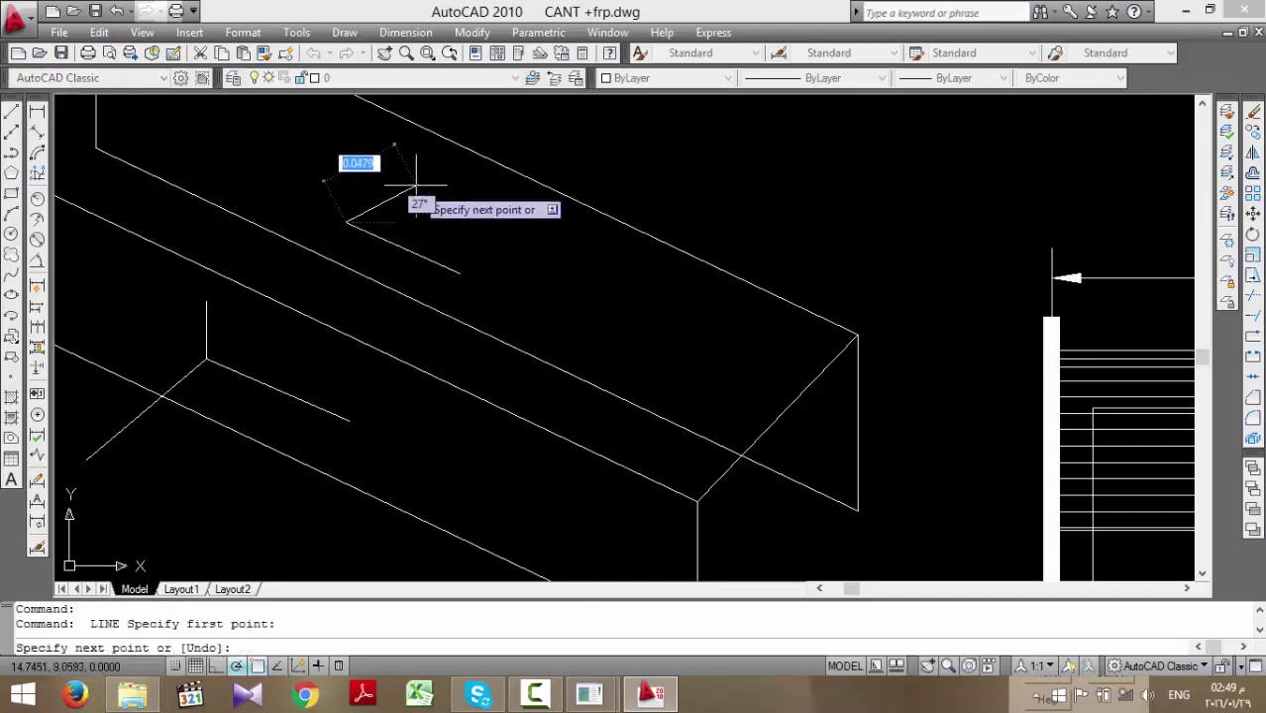
click(280, 252)
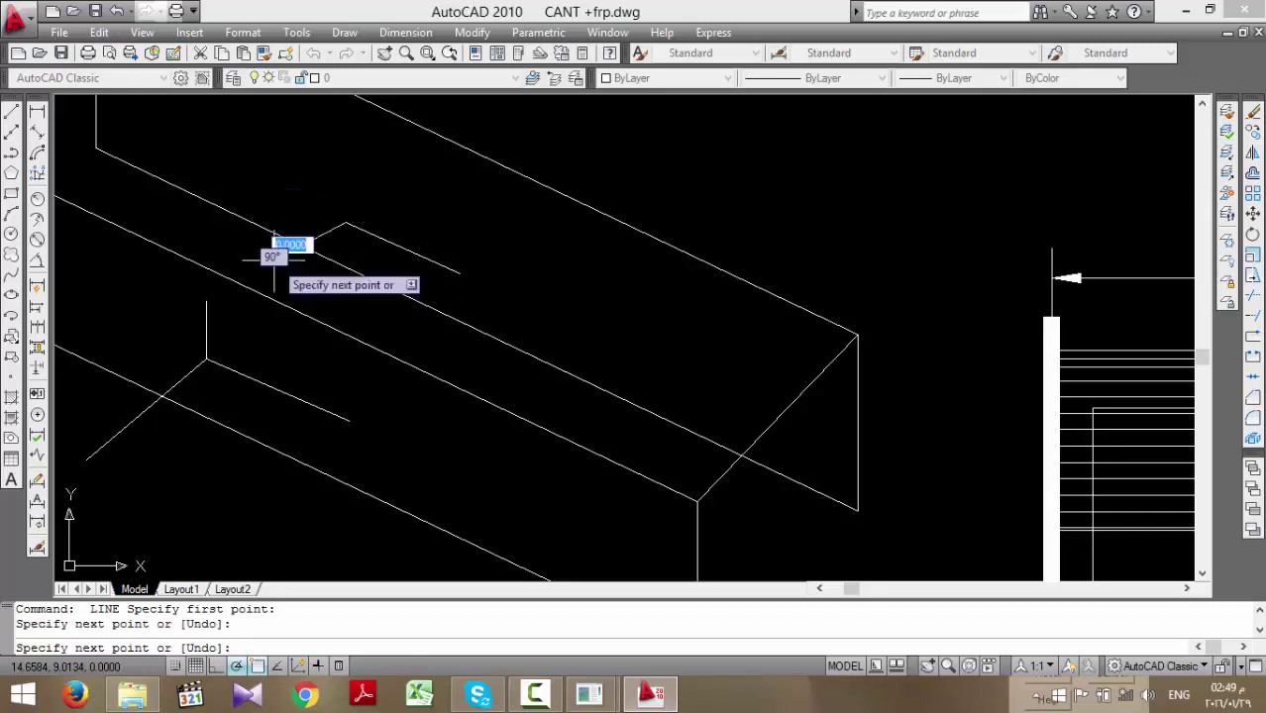
key(Escape)
- Draw a vertical line upward from the common point of the top-face lines to finish the second axis set
scroll(464, 367, down, 3)
scroll(397, 309, up, 2)
key(Return)
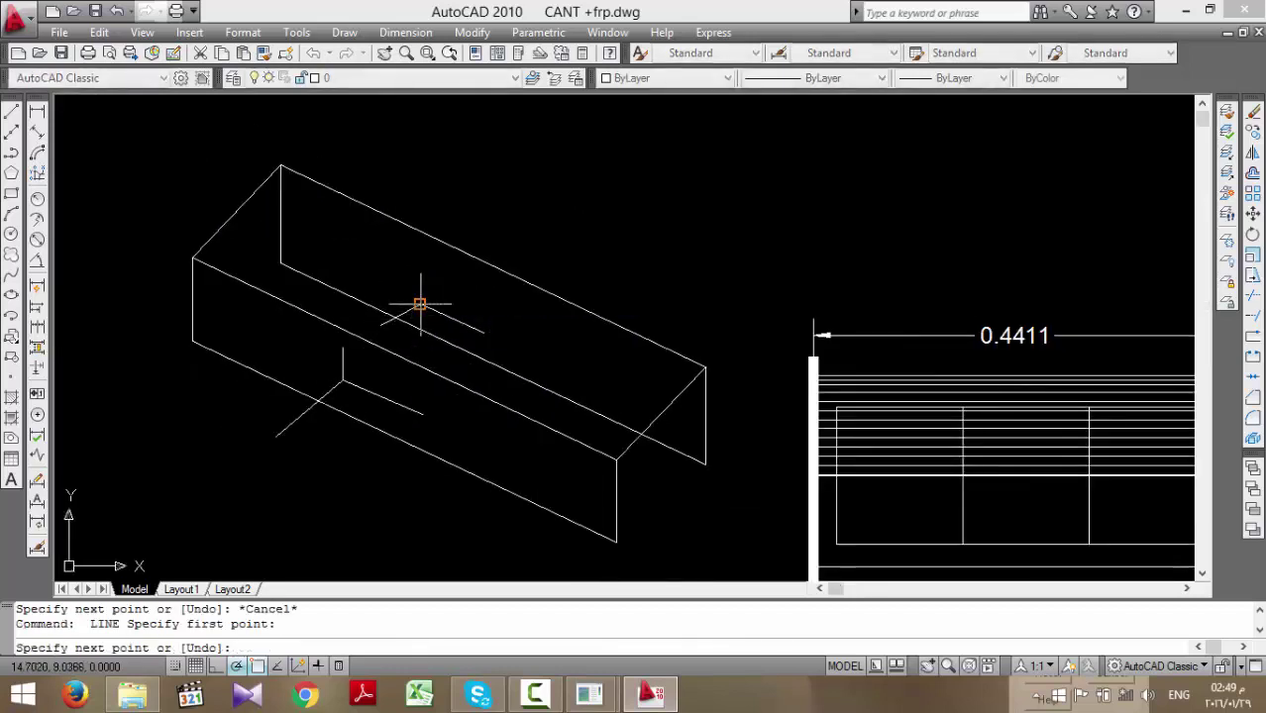
click(420, 303)
click(420, 188)
key(Escape)
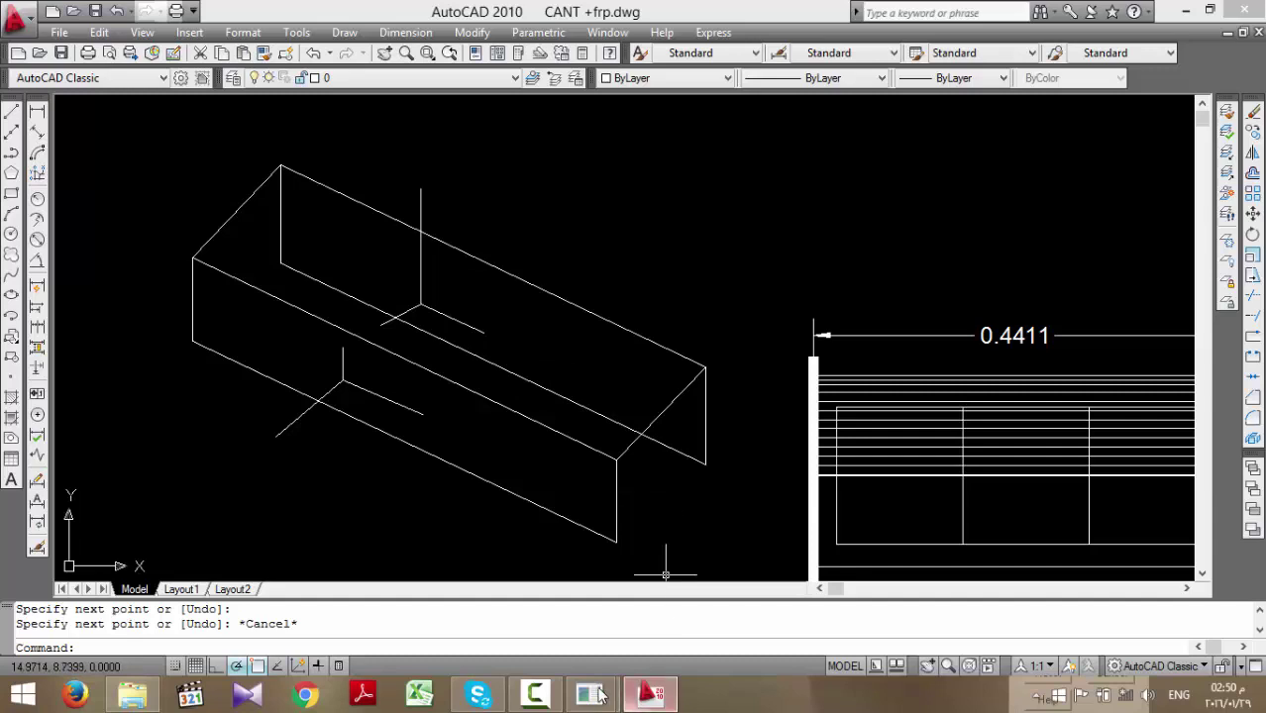
- Switch to ANSYS and select everything so that the whole beam model is displayed, with the wrapped end in close view
mouse_move(590, 693)
click(654, 526)
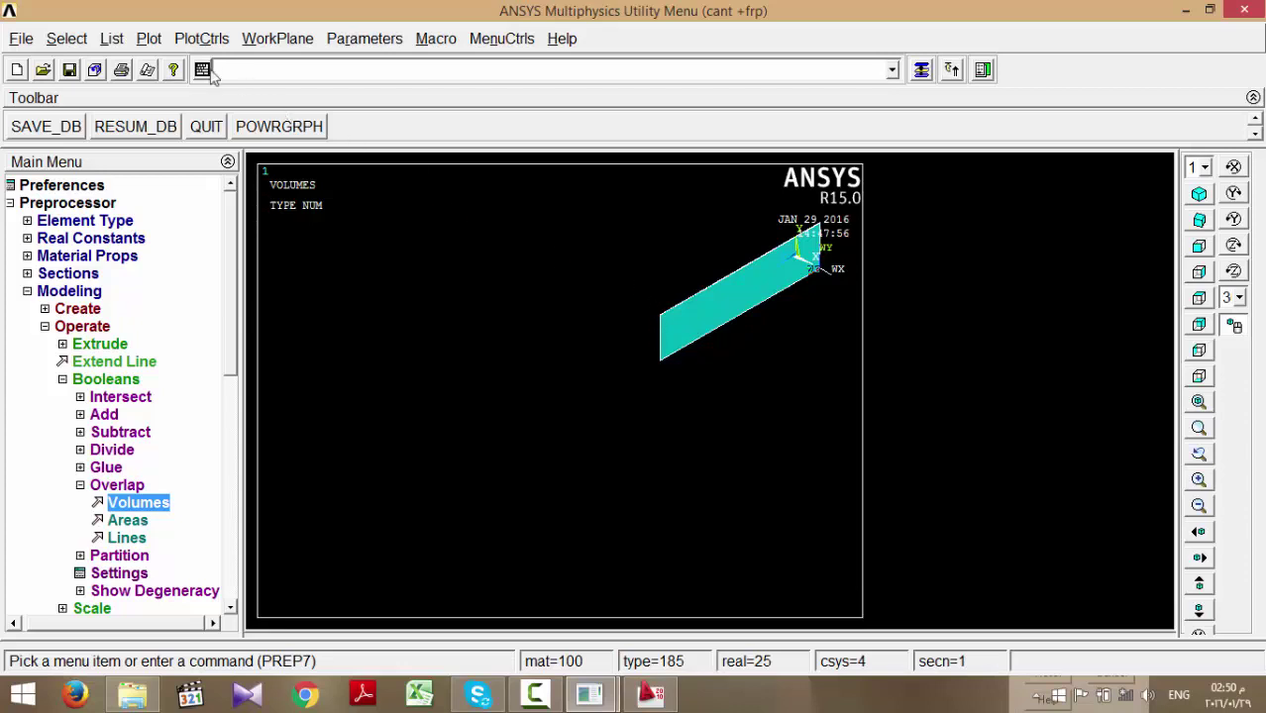
click(67, 39)
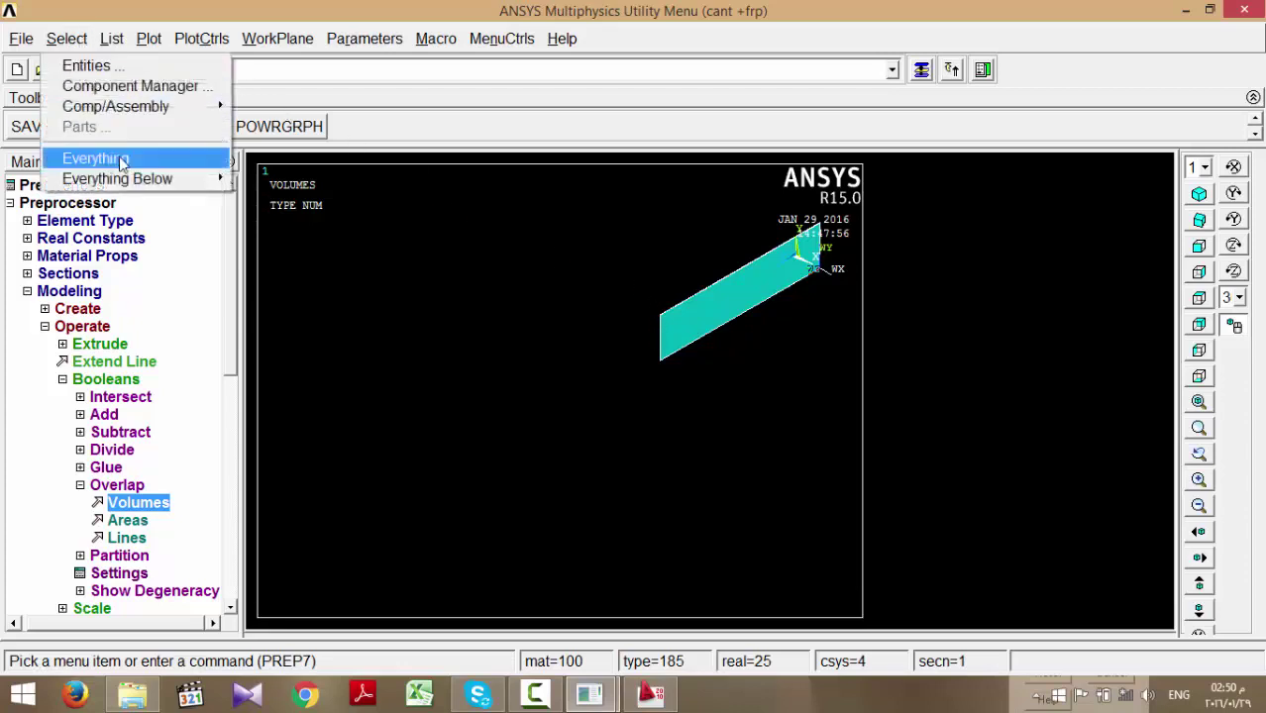
click(99, 159)
click(1199, 401)
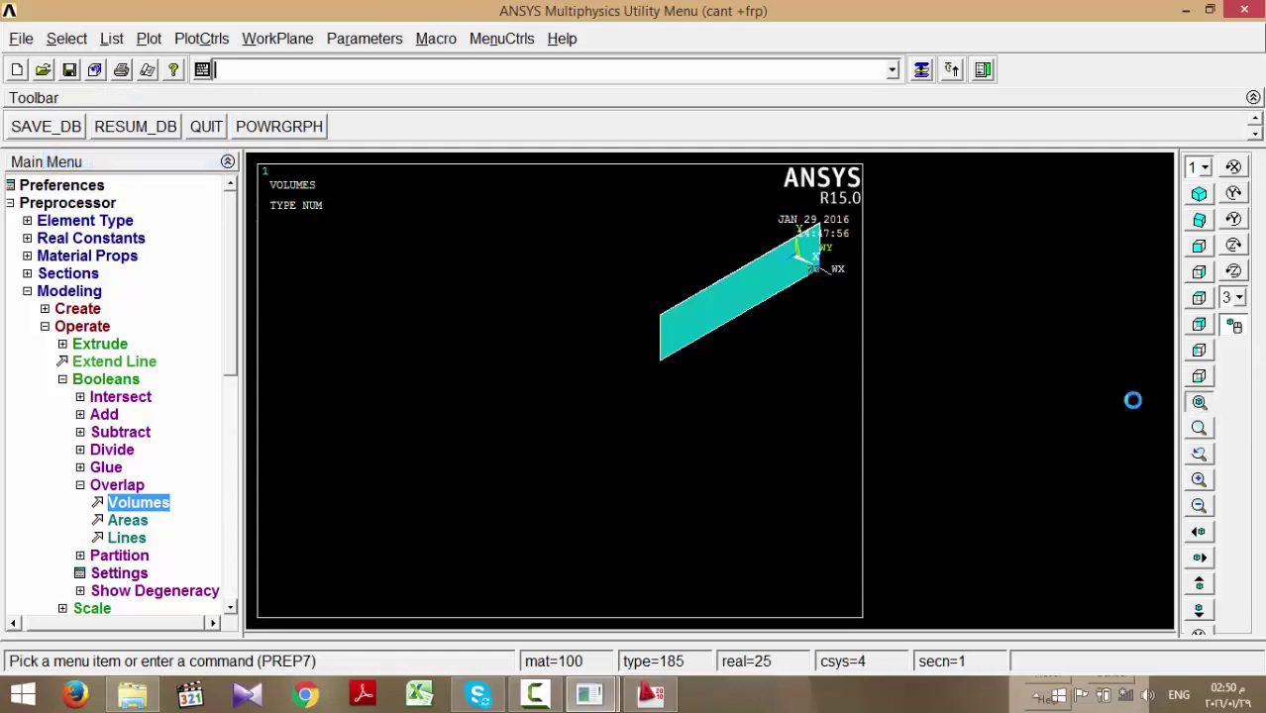
ctrl+drag(693, 356, 610, 451)
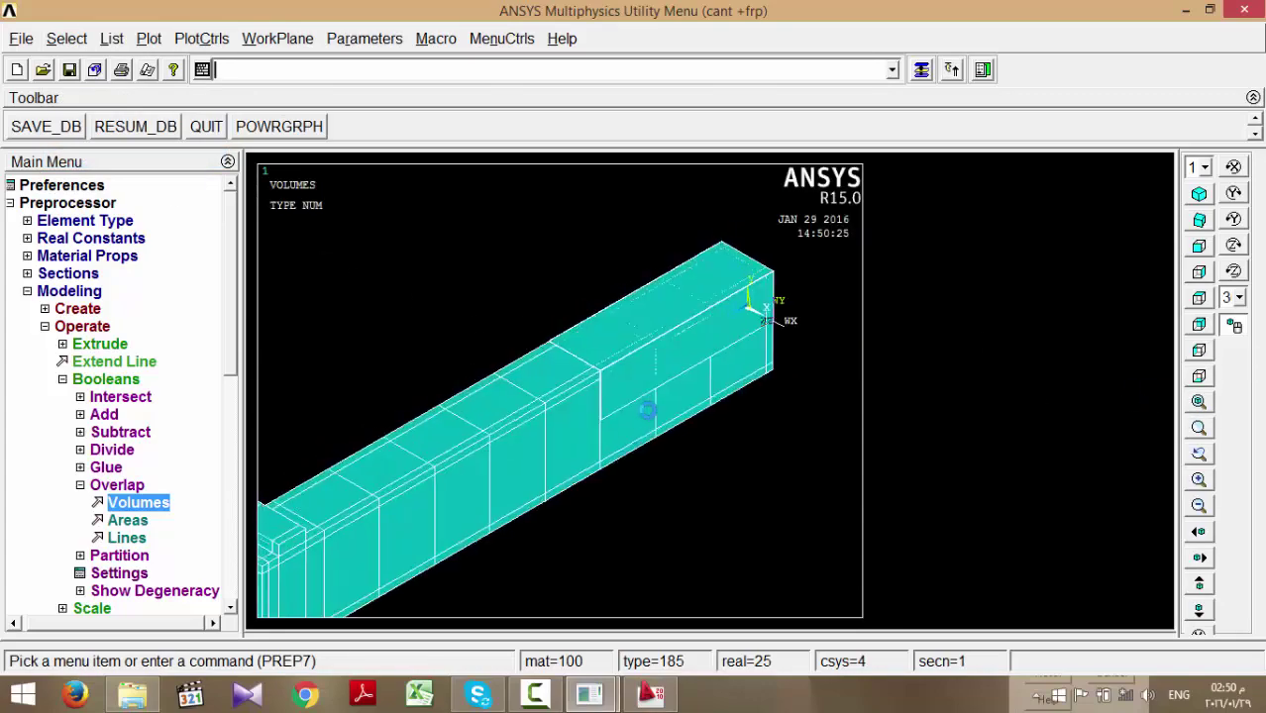
ctrl+middle_drag(693, 395, 600, 459)
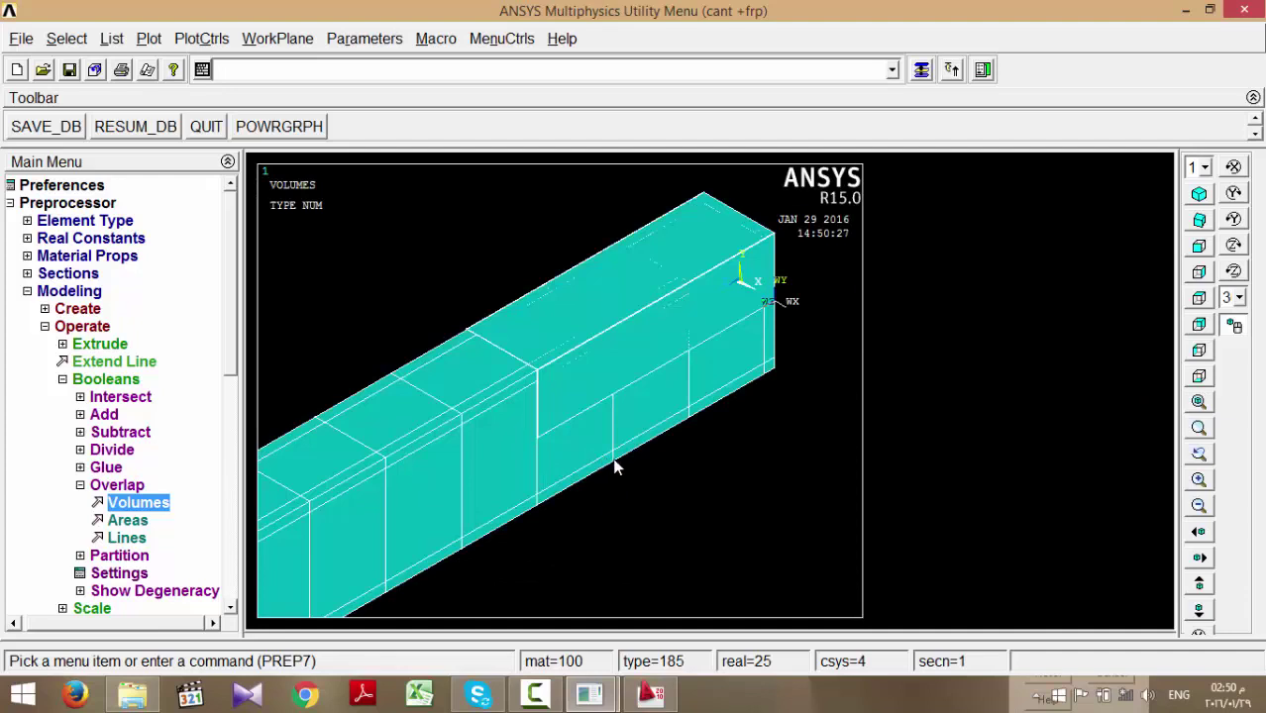
- Offset the working plane to keypoint 38 on the beam's lower edge within the wrapped length and divide all volumes by it
click(282, 39)
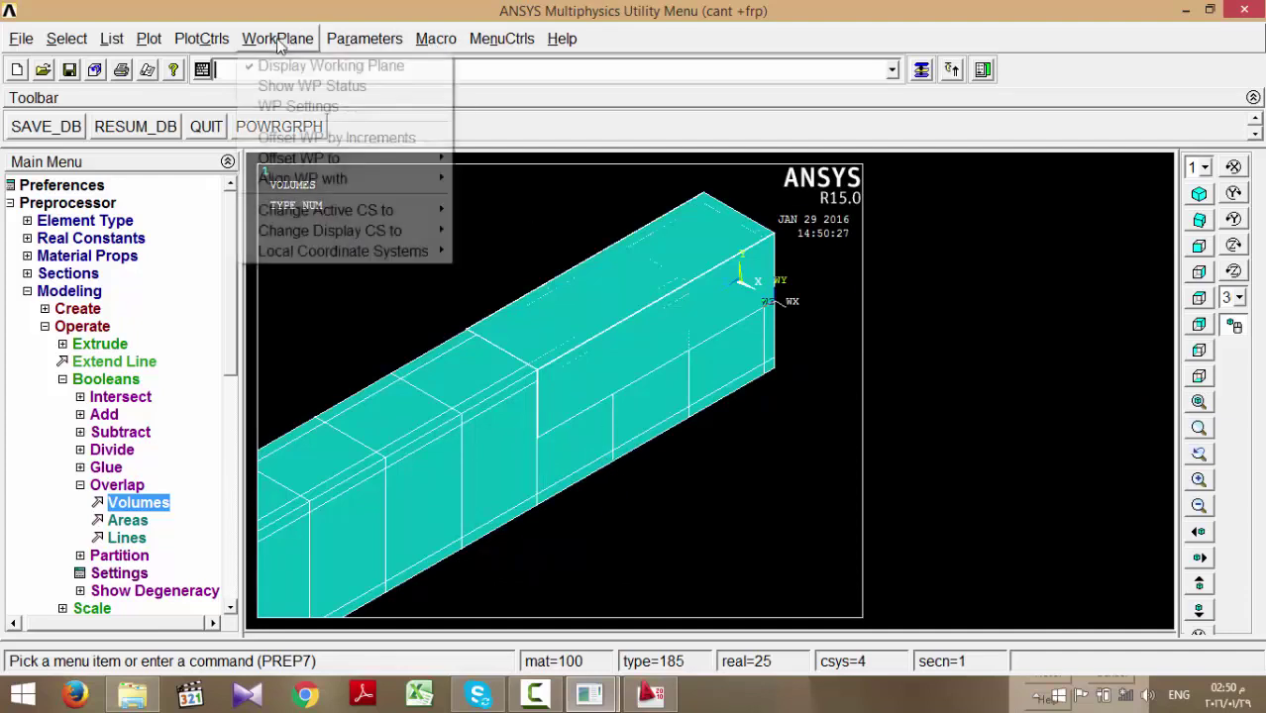
mouse_move(365, 158)
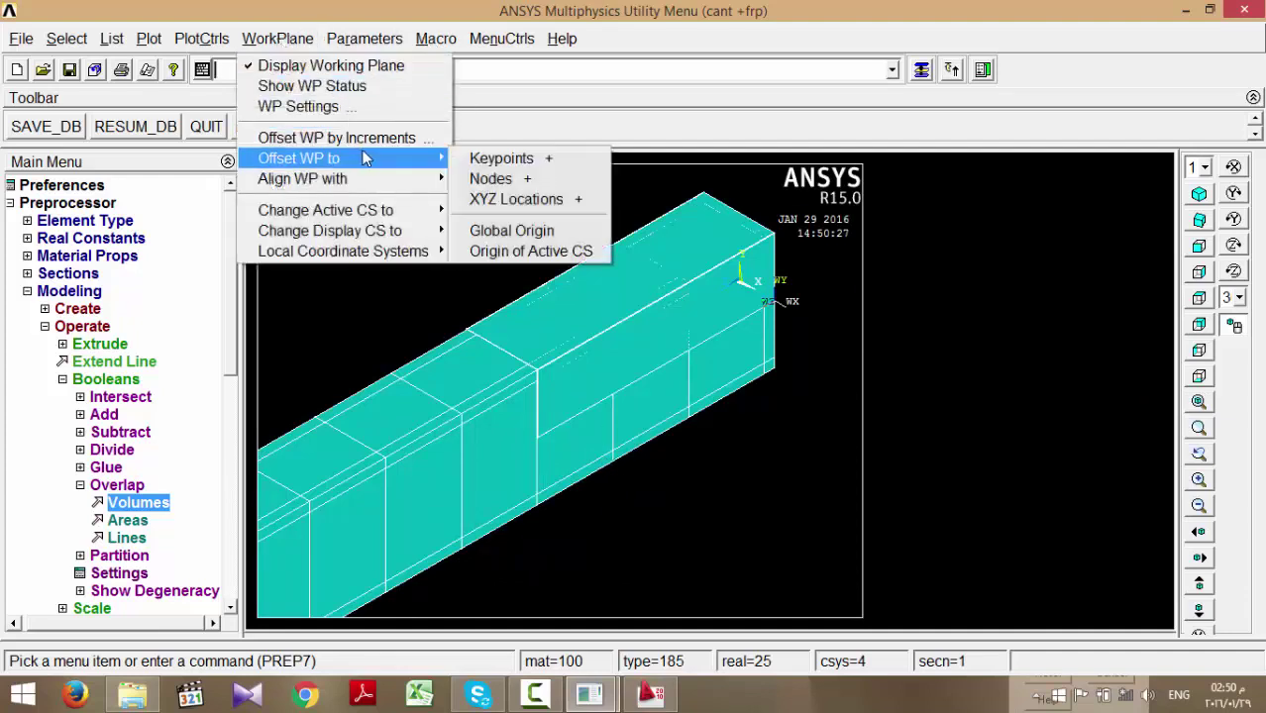
click(499, 162)
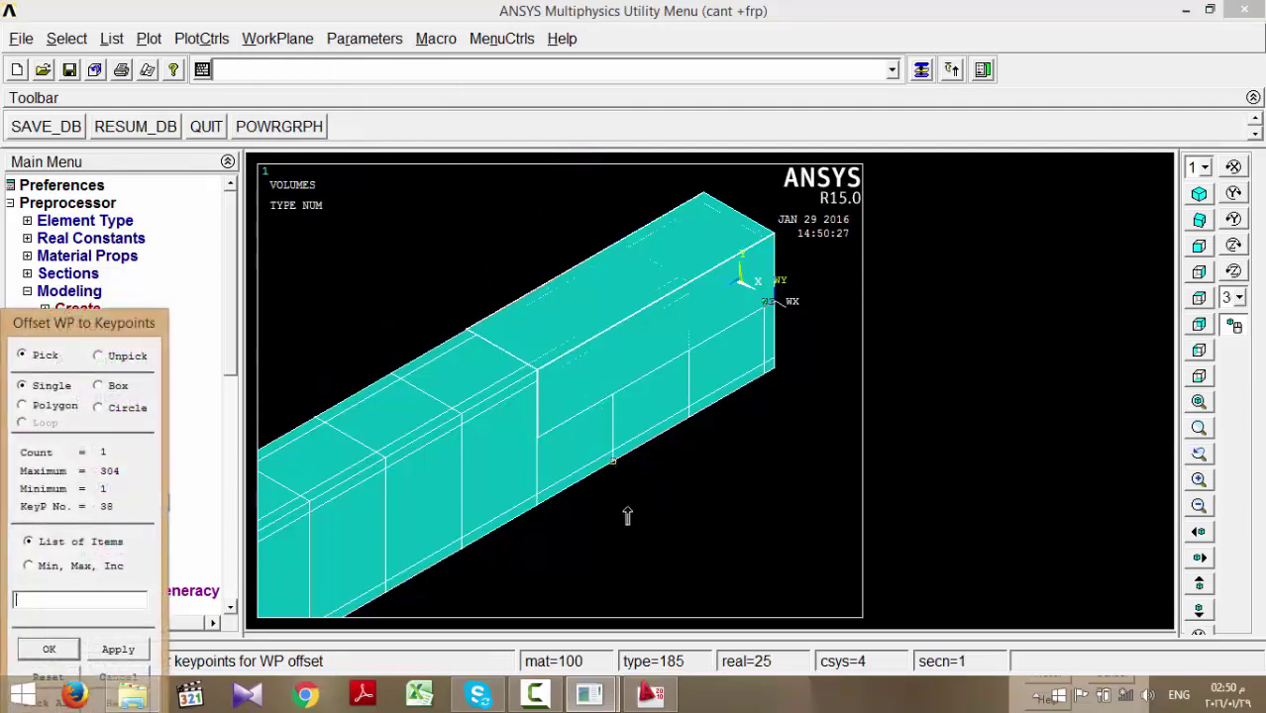
click(61, 651)
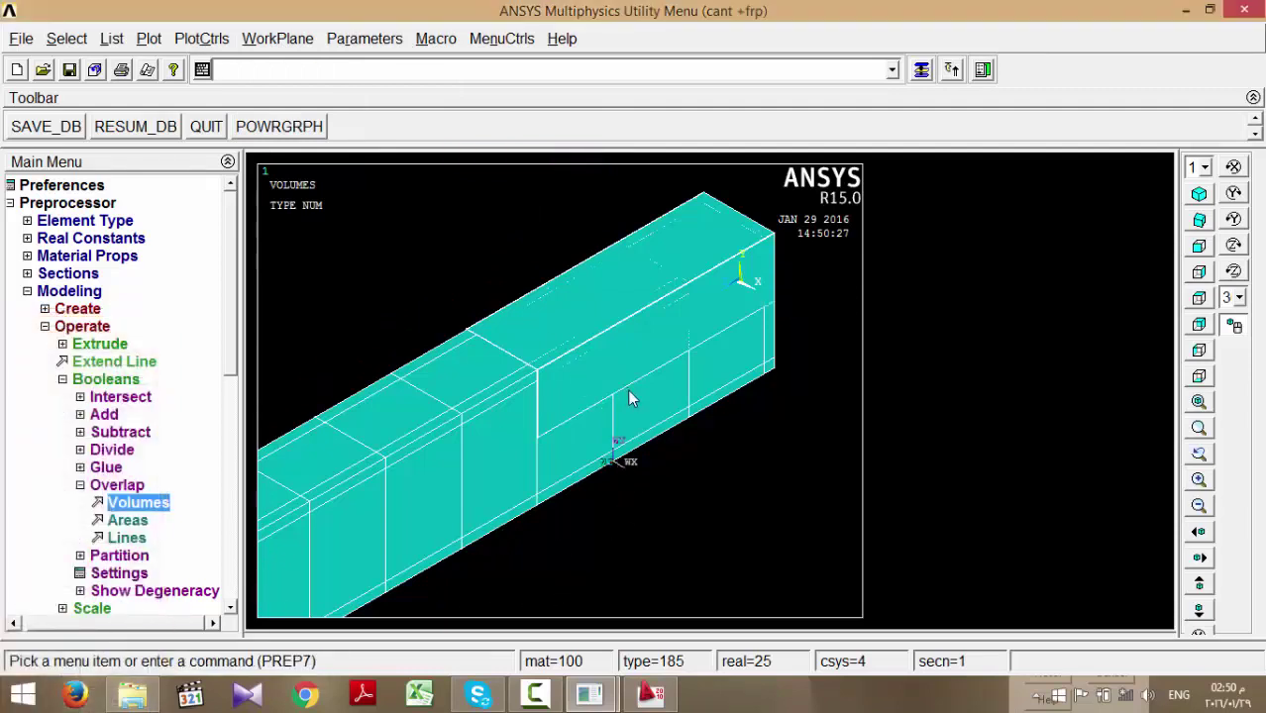
click(87, 486)
click(100, 451)
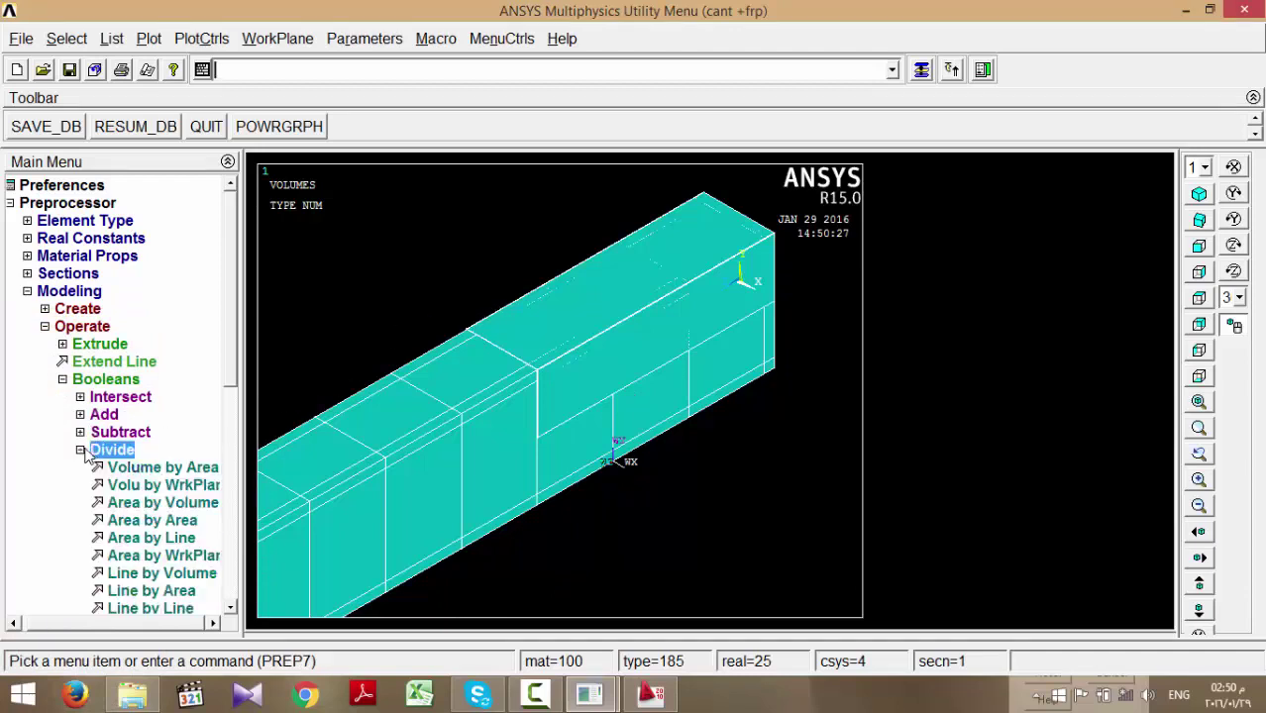
click(138, 485)
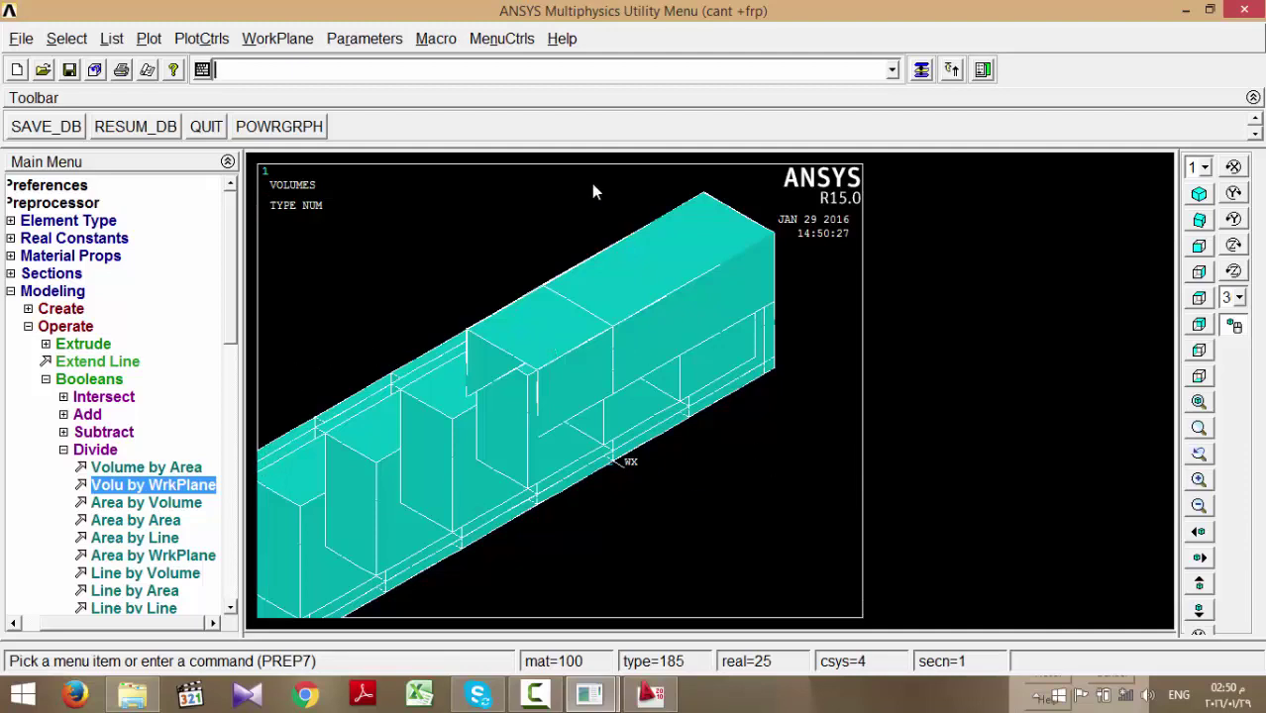
- Offset the working plane to keypoint 42, the next division on the lower edge toward the beam's end, and divide all volumes by it
click(276, 38)
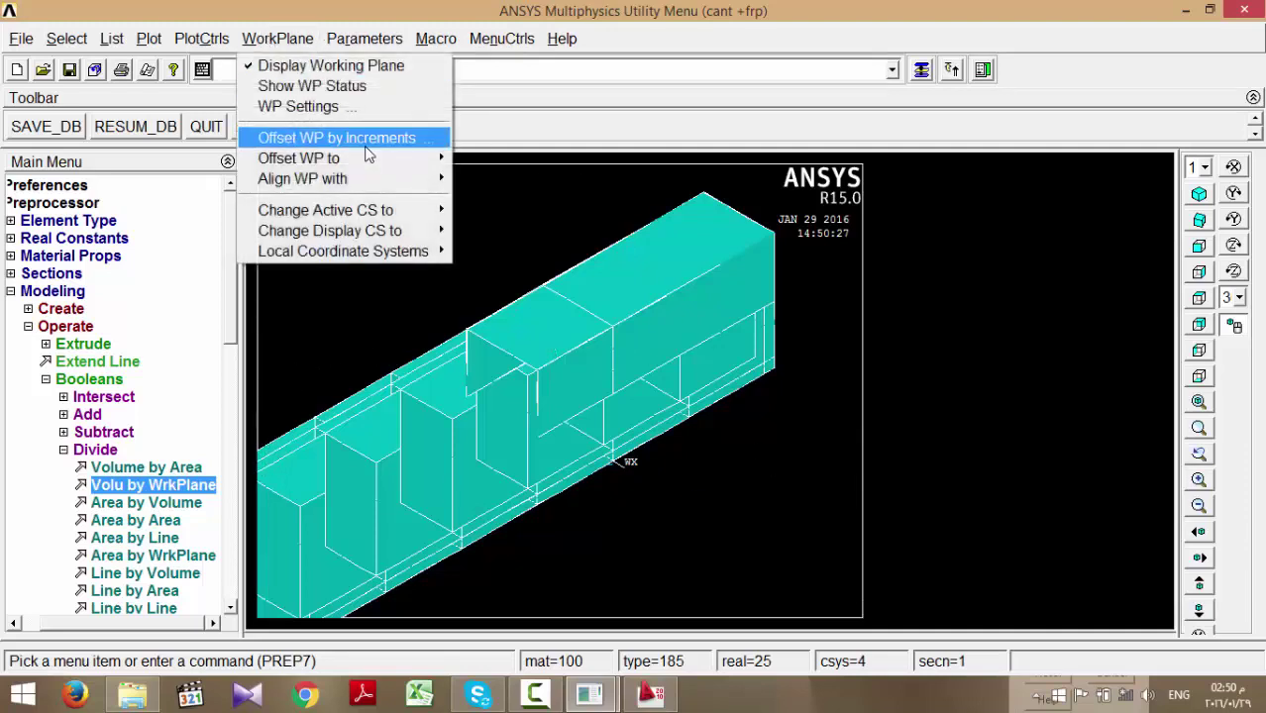
mouse_move(367, 158)
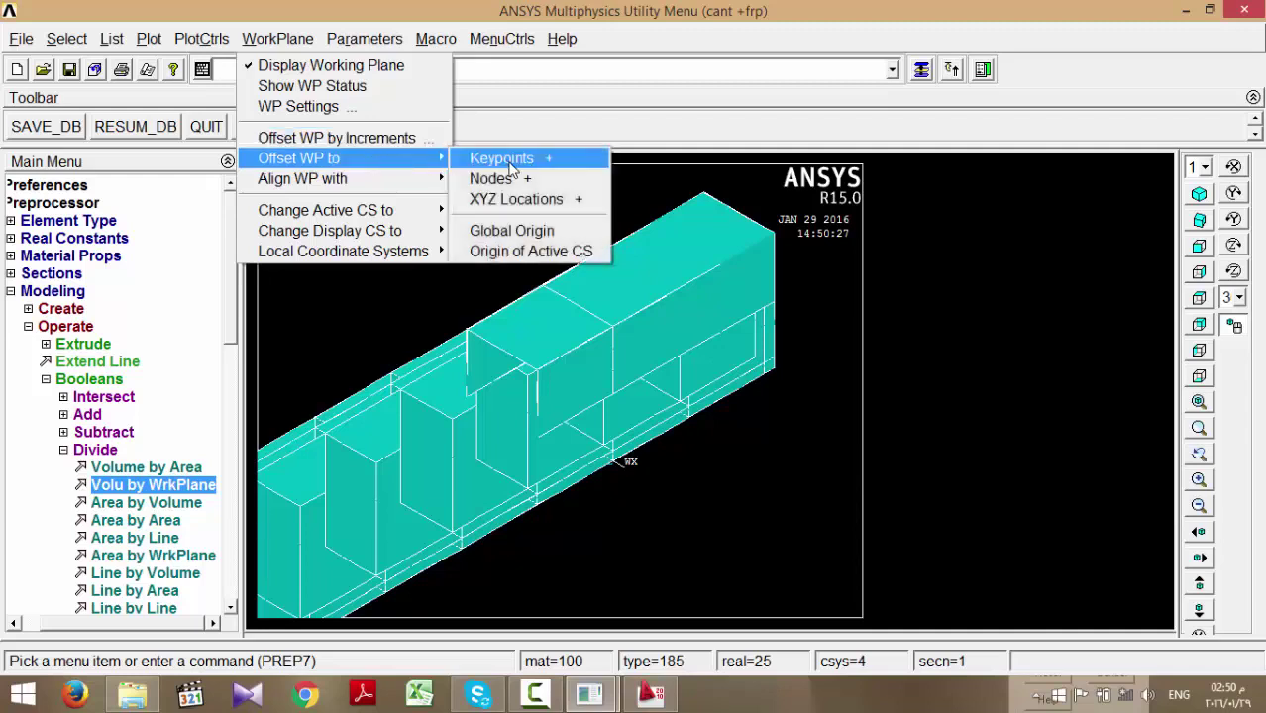
click(507, 162)
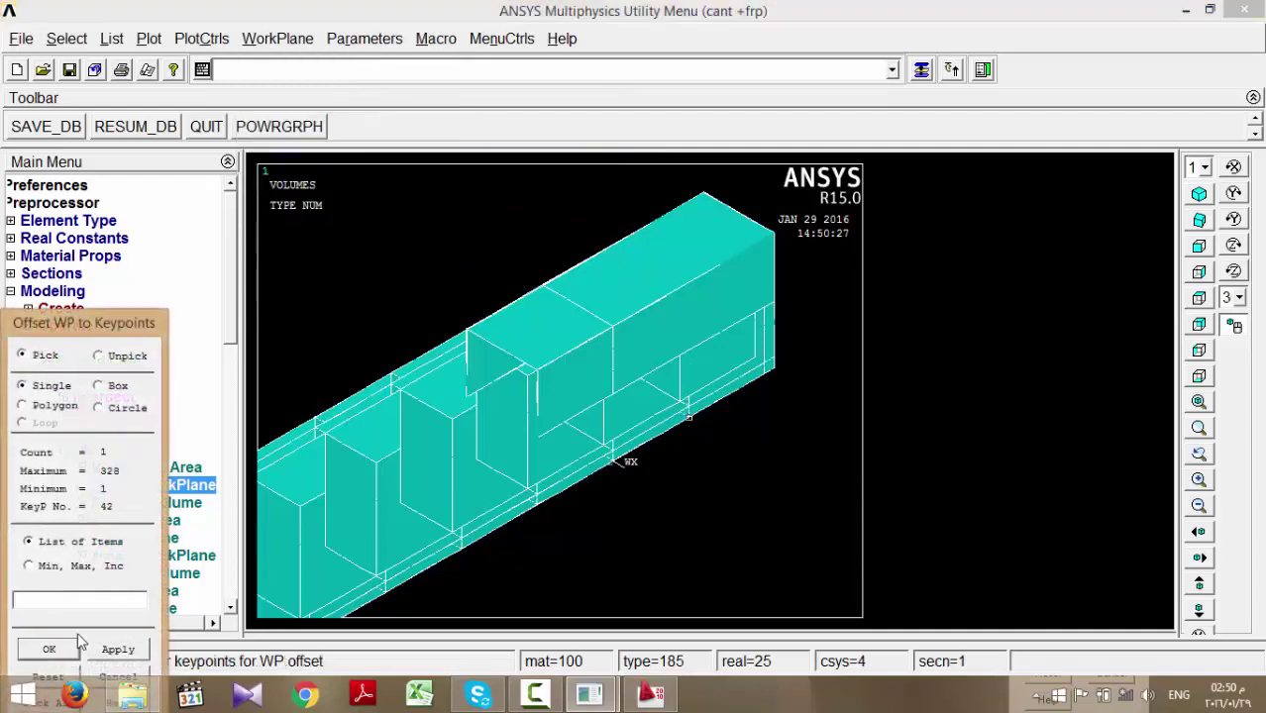
click(78, 645)
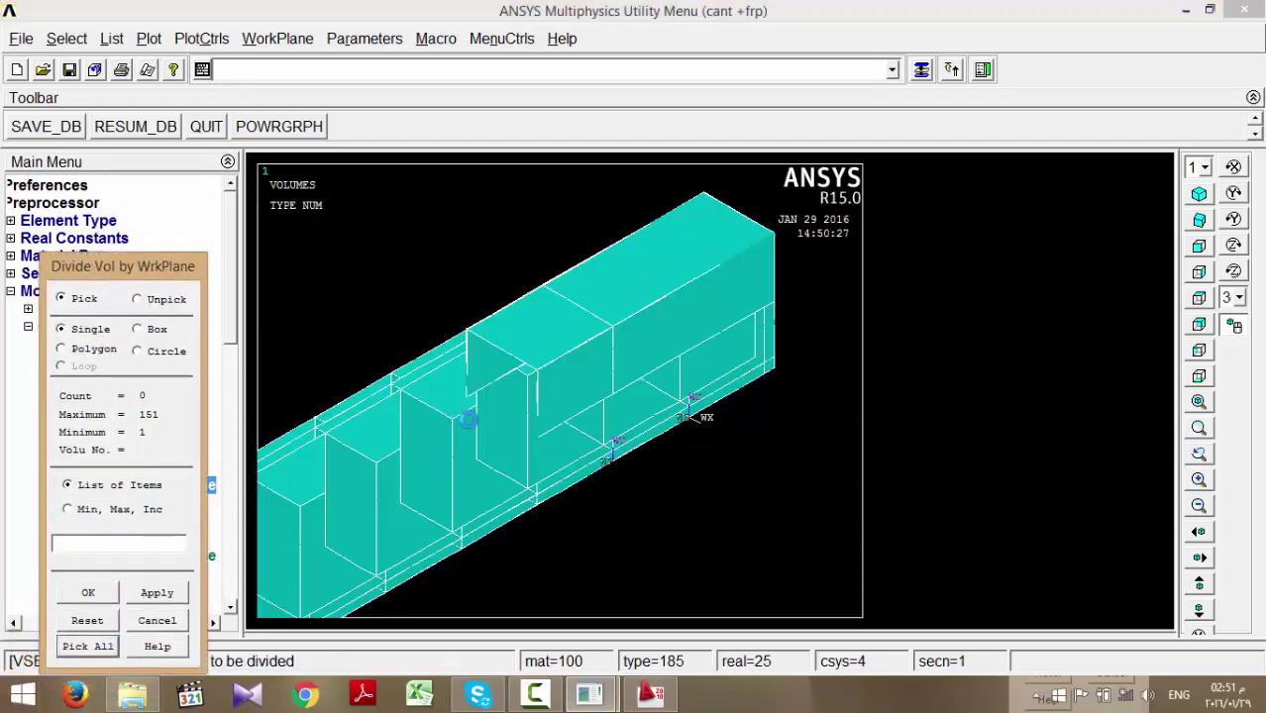
click(593, 371)
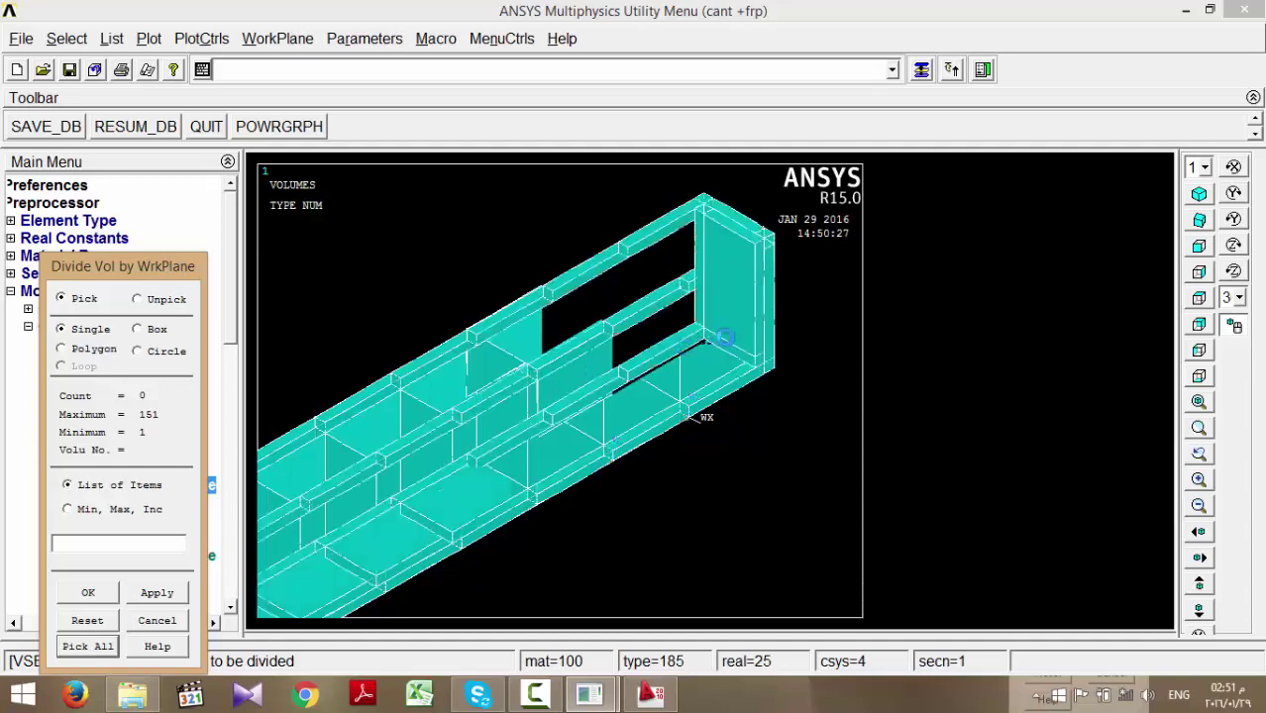
- Offset the working plane to keypoint 46 on the lower edge near the beam's end and divide all volumes by it
middle_click(802, 294)
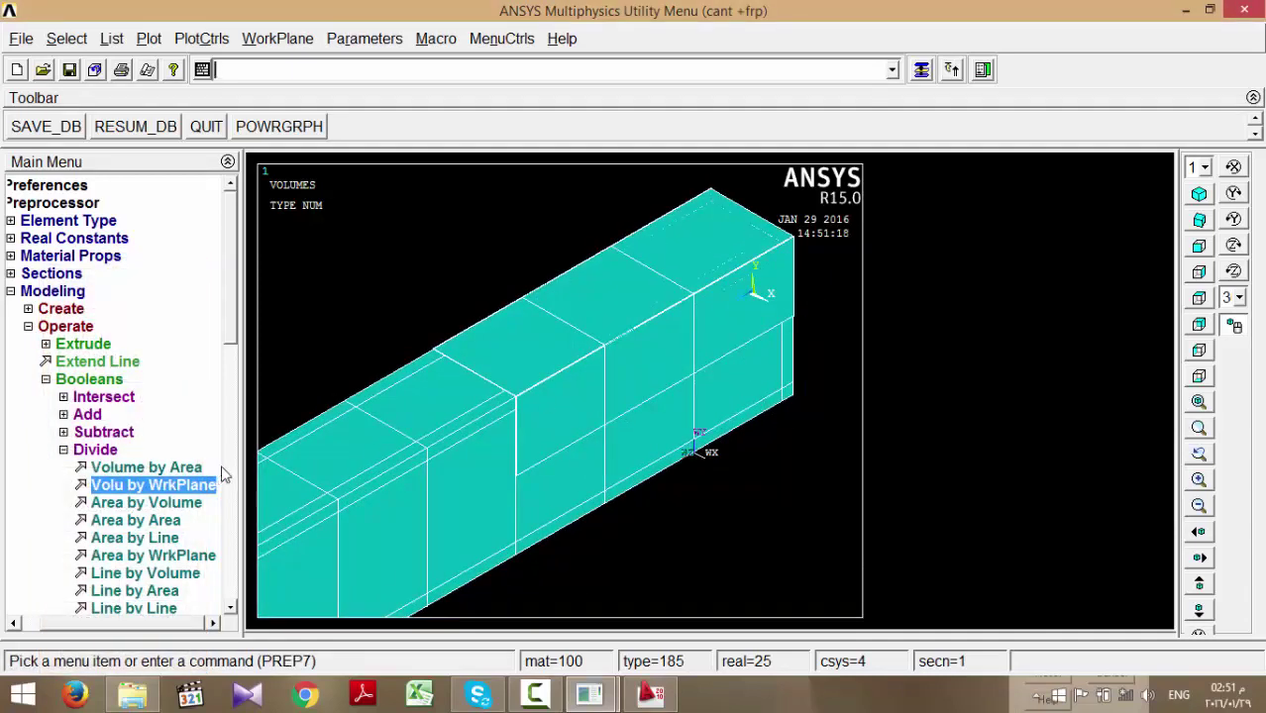
click(273, 39)
mouse_move(364, 160)
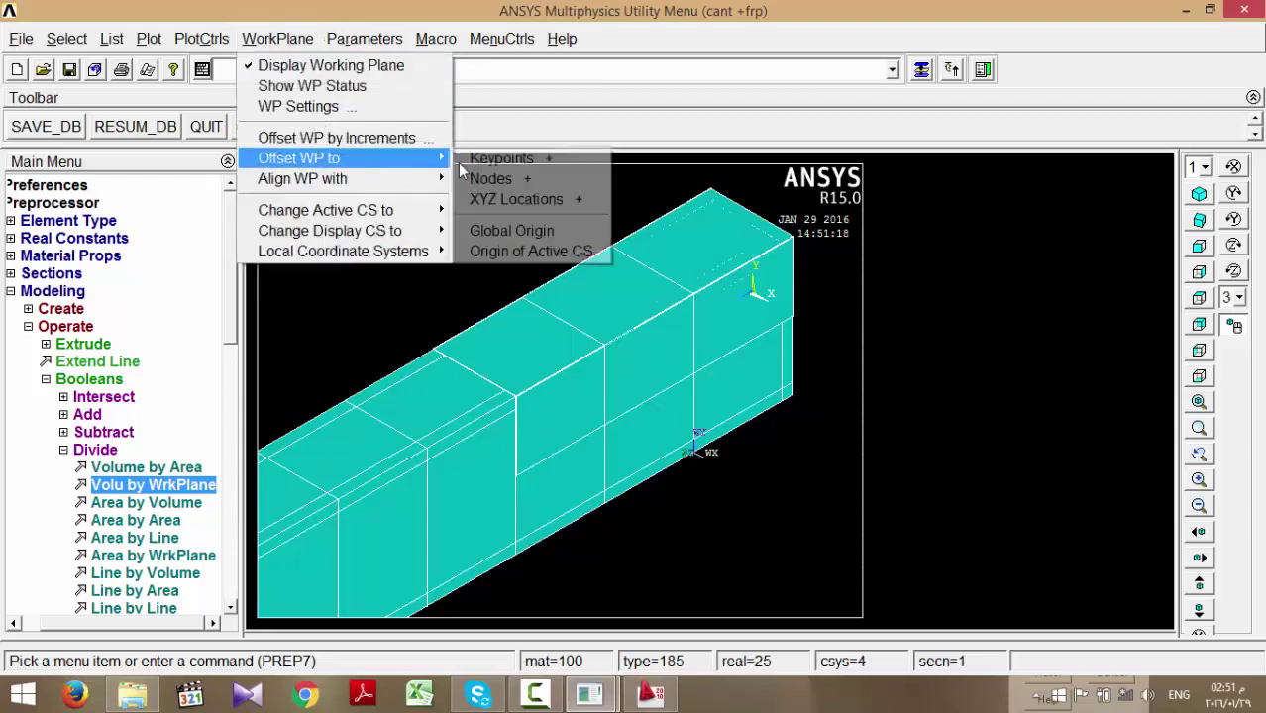
click(501, 159)
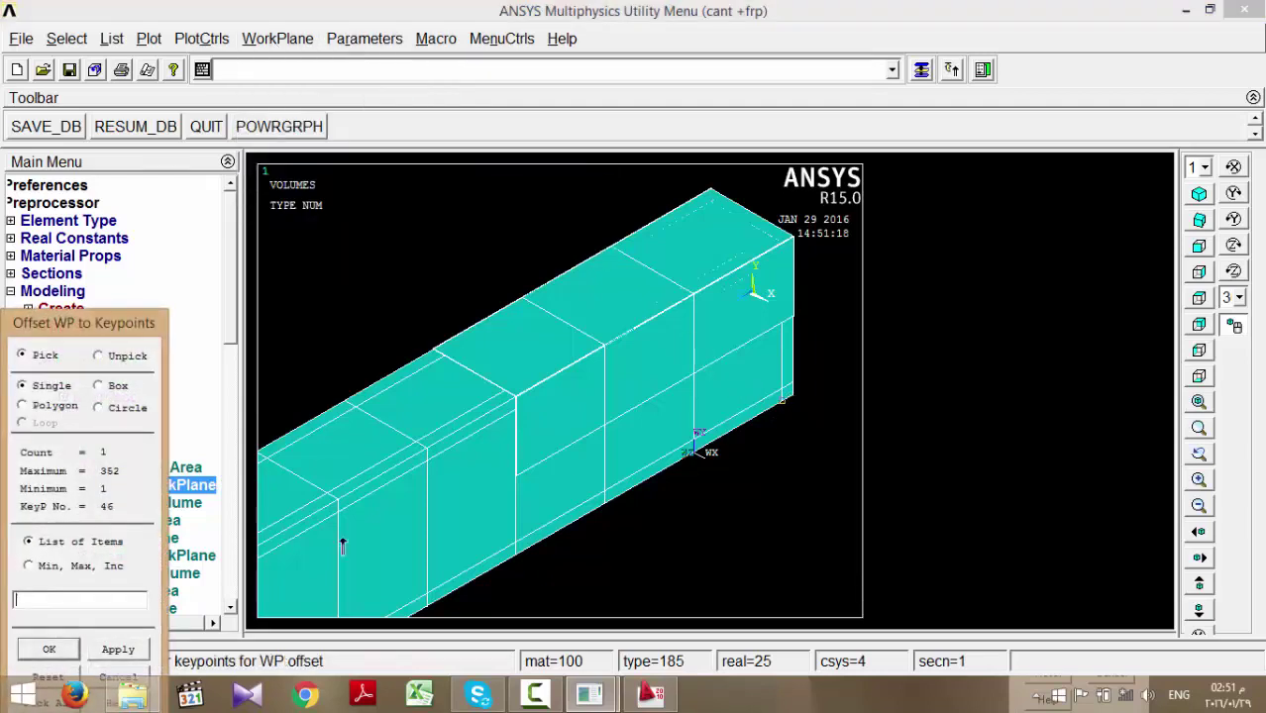
click(49, 651)
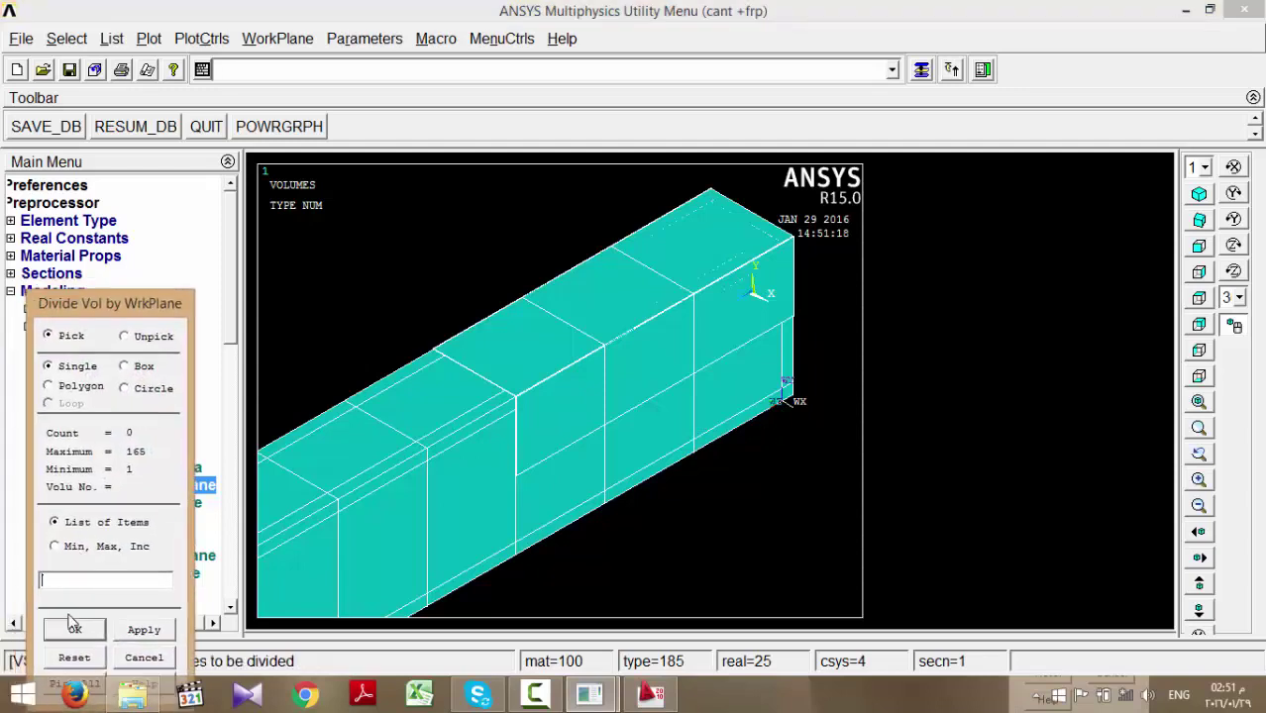
click(73, 655)
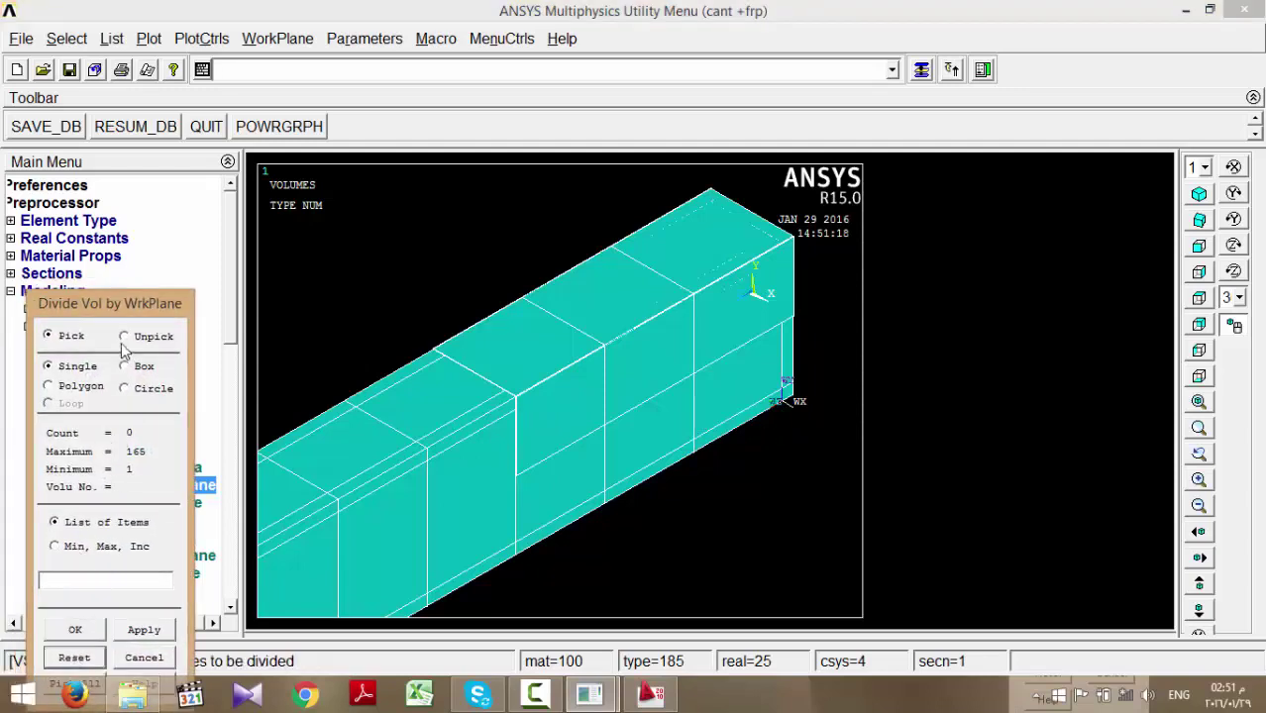
drag(127, 289, 153, 190)
click(104, 583)
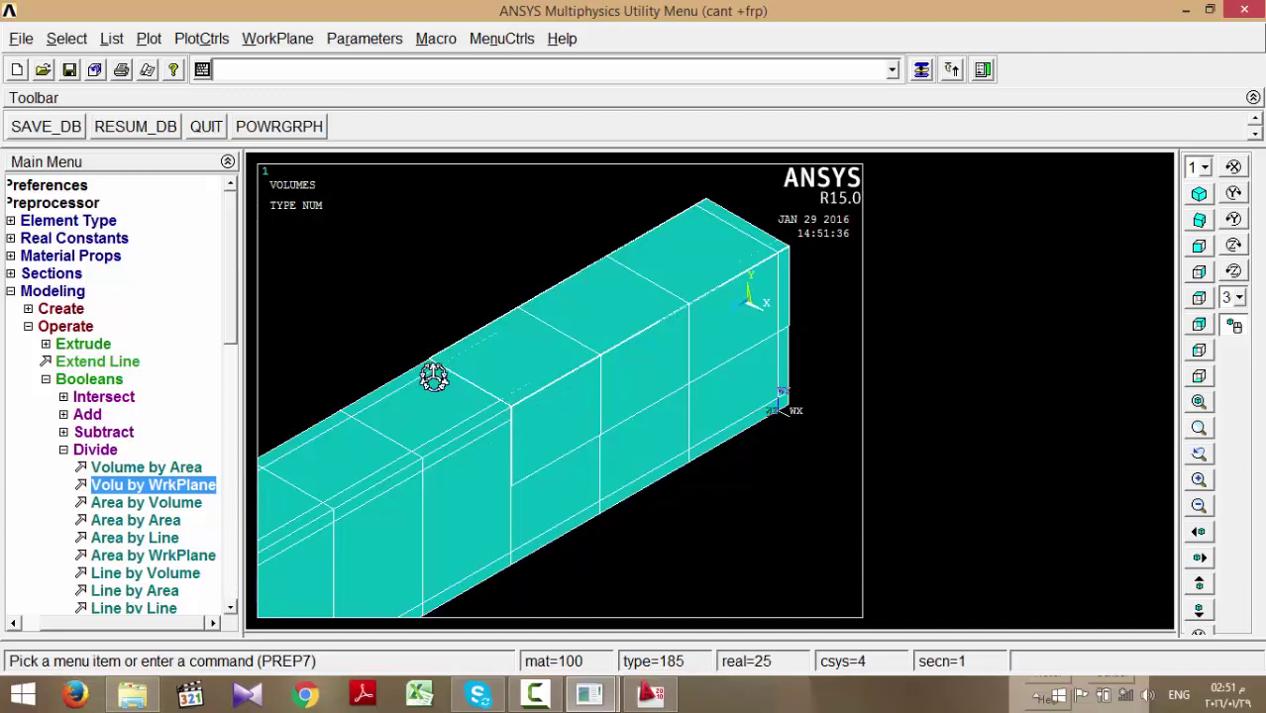
- Offset the working plane to keypoint 151 on the beam's side face, just below the top edge
click(287, 38)
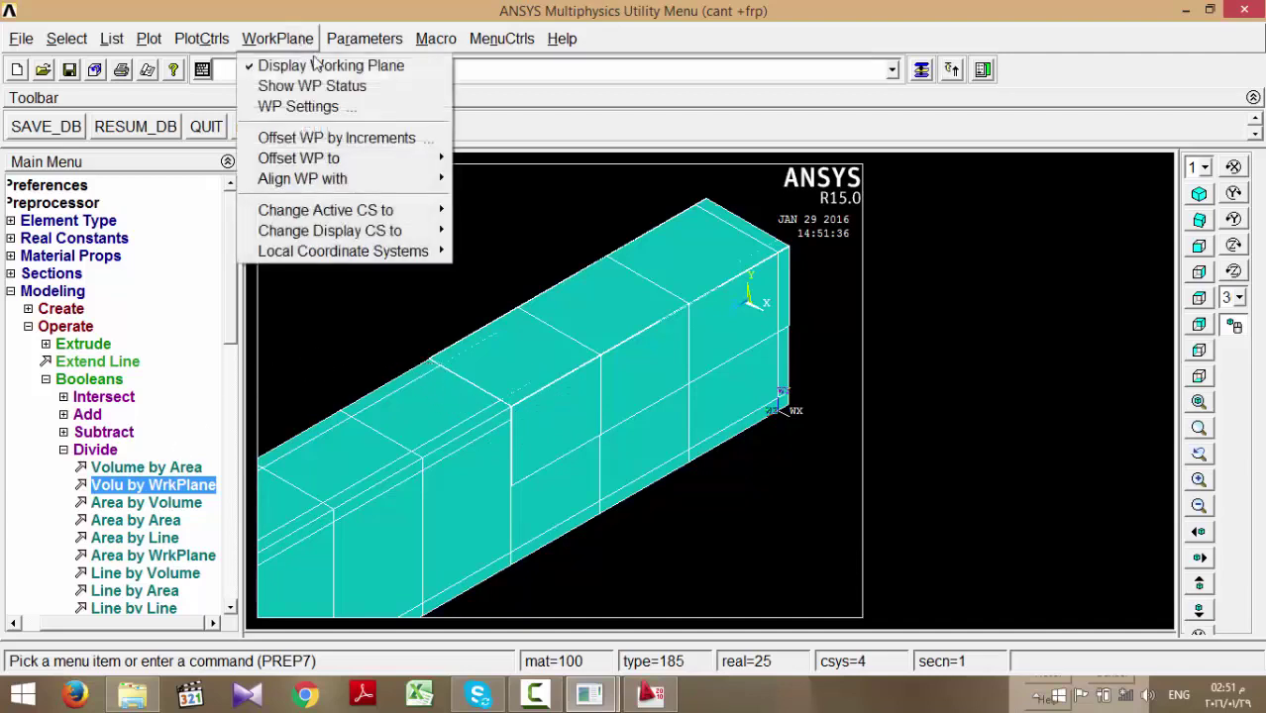
mouse_move(372, 167)
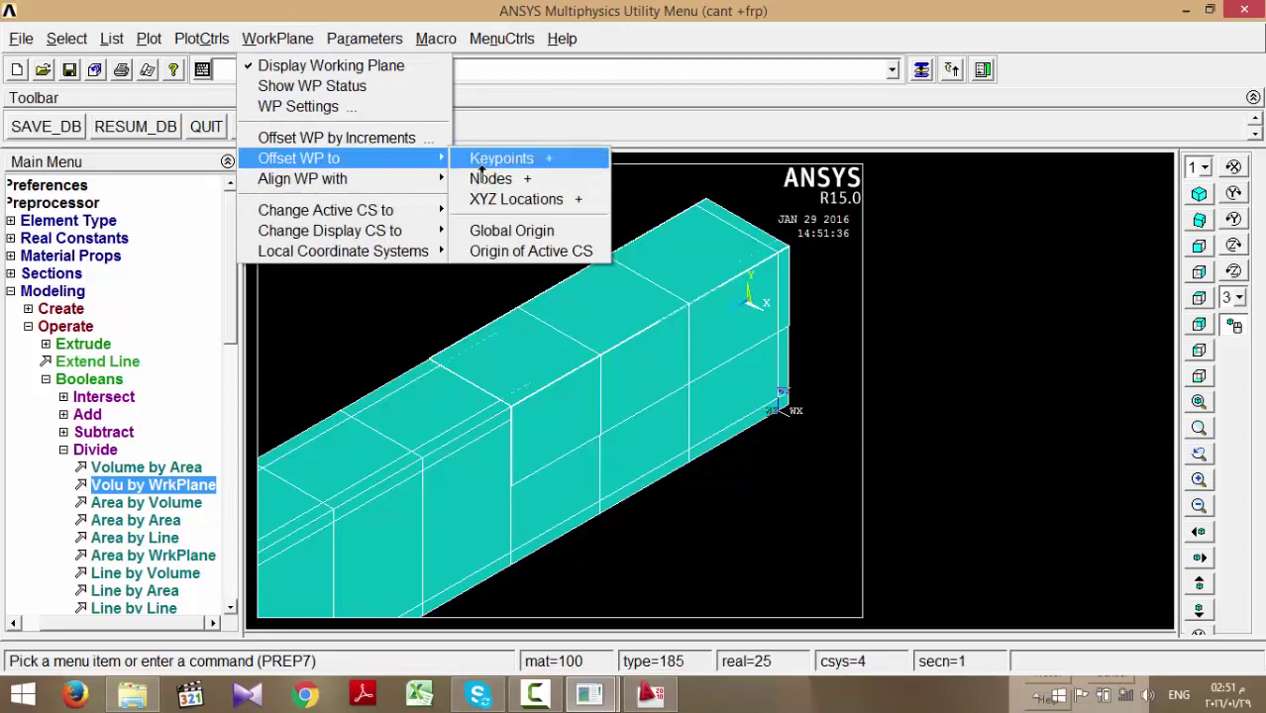
click(490, 159)
click(423, 472)
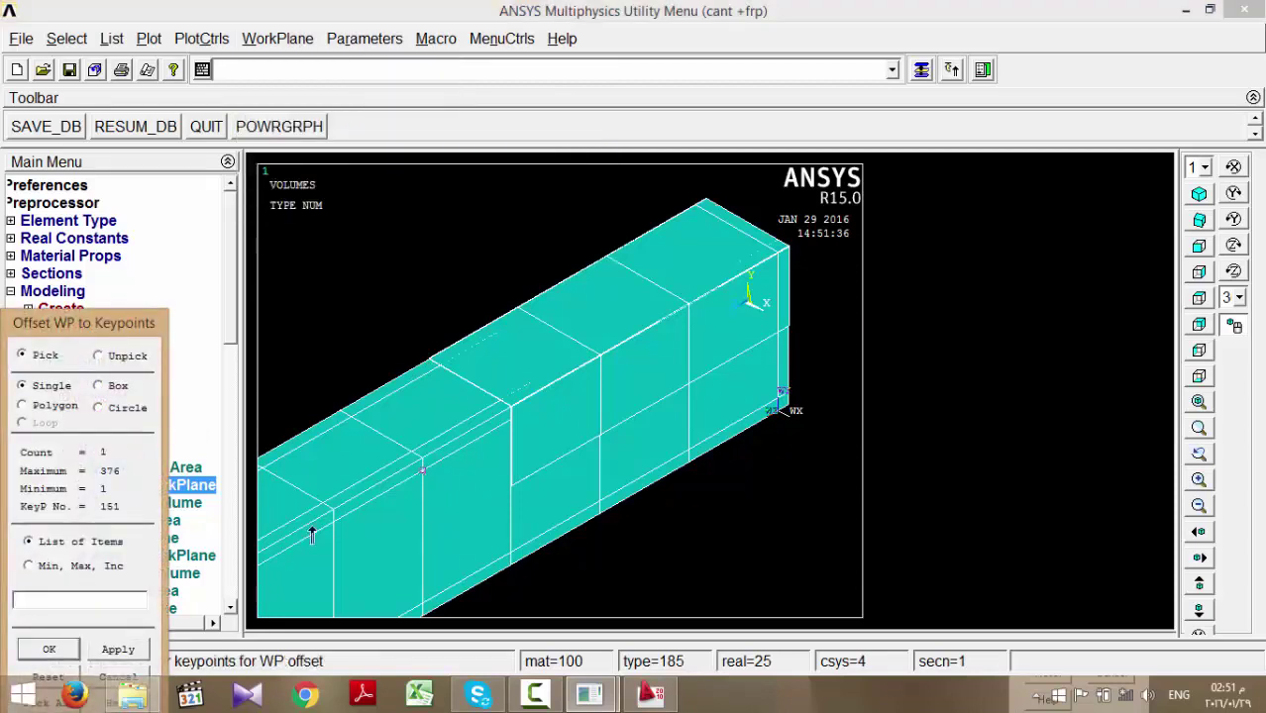
click(75, 649)
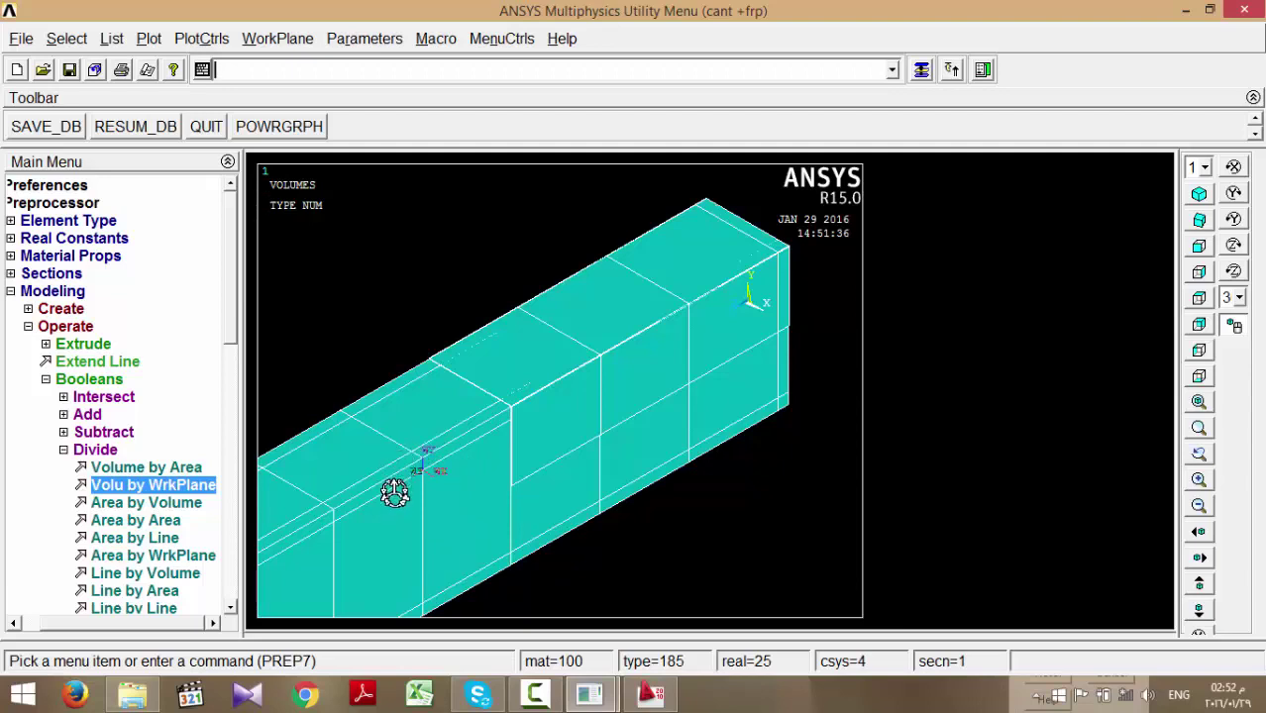
- Rotate the working plane 90 degrees in the negative X direction and divide all volumes by it
click(922, 71)
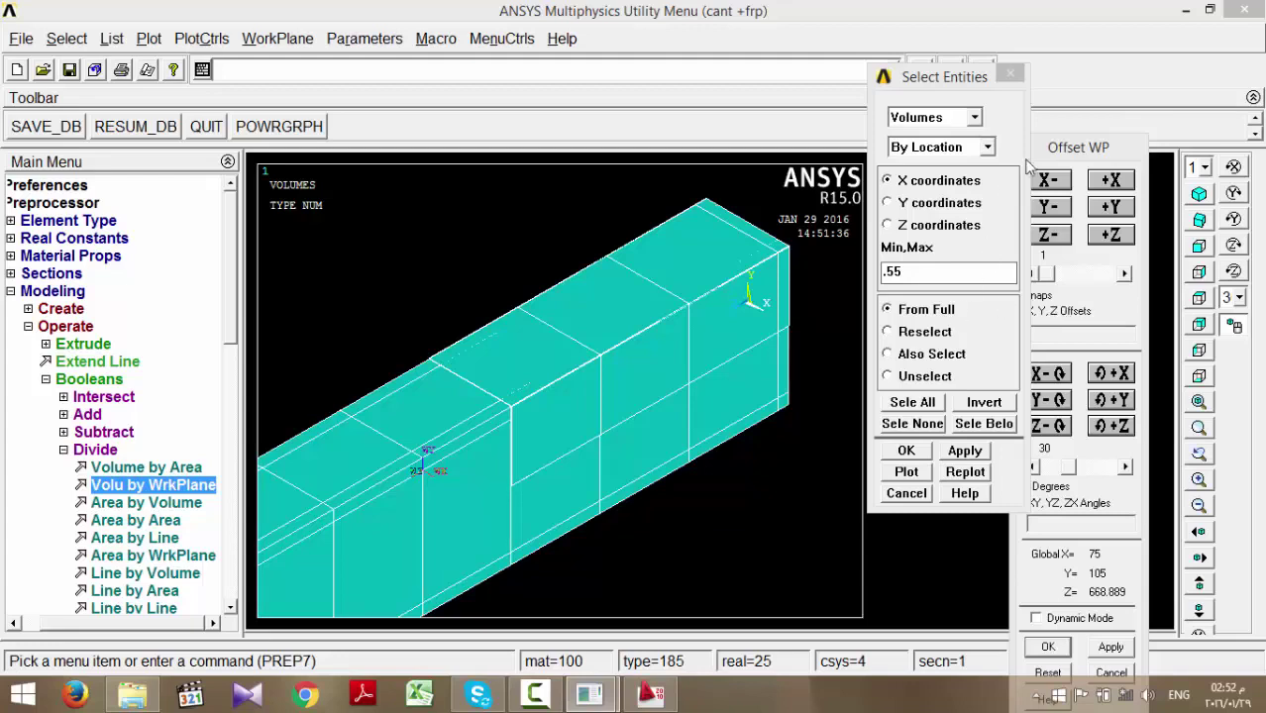
click(1064, 180)
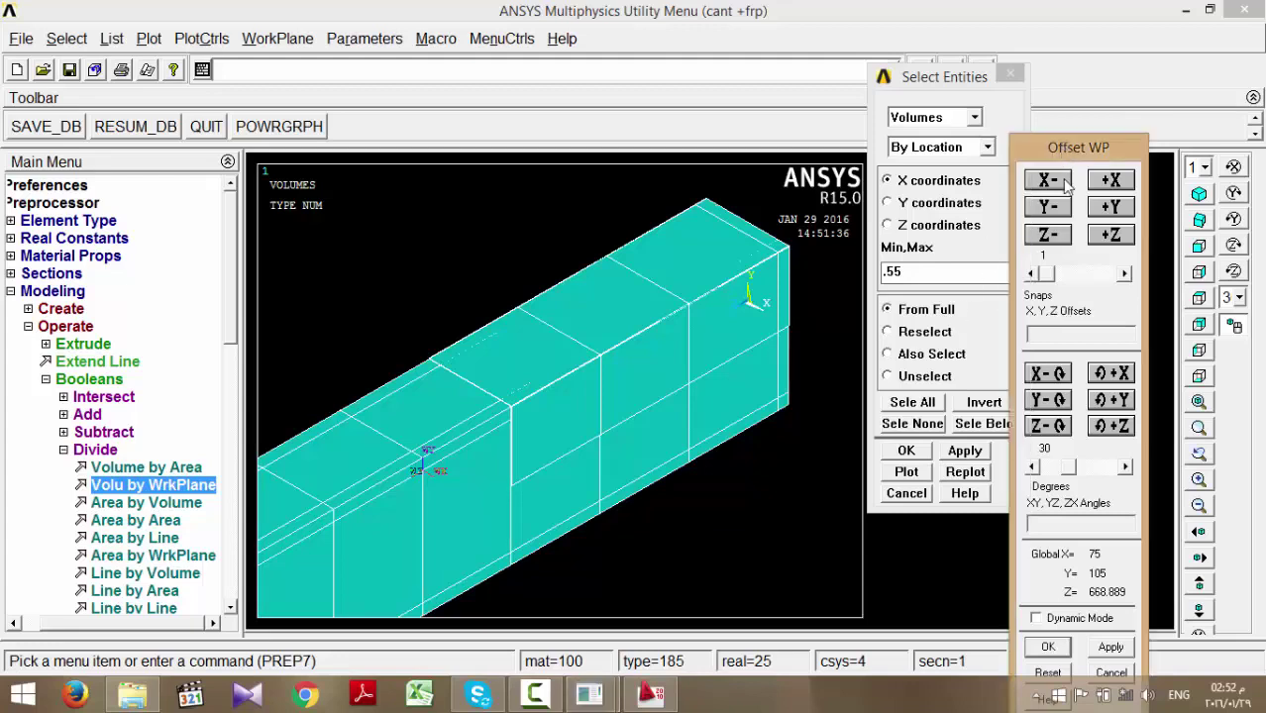
click(1126, 466)
click(1041, 373)
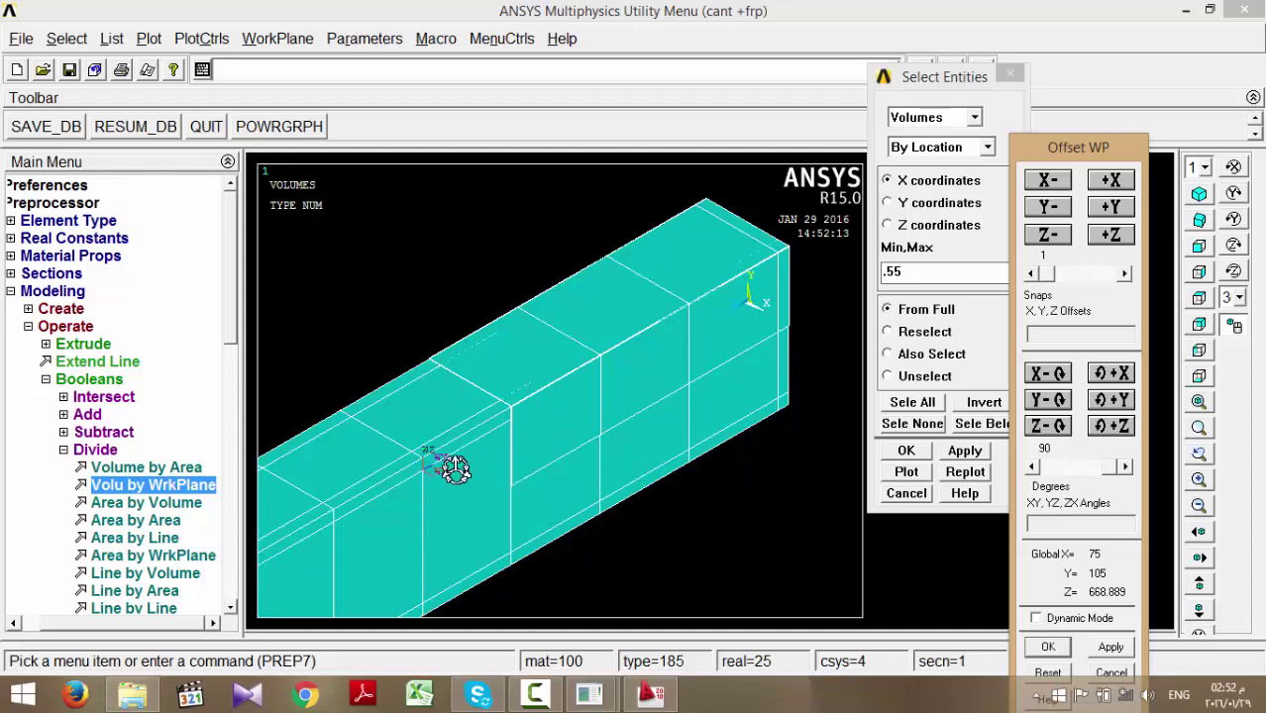
click(156, 487)
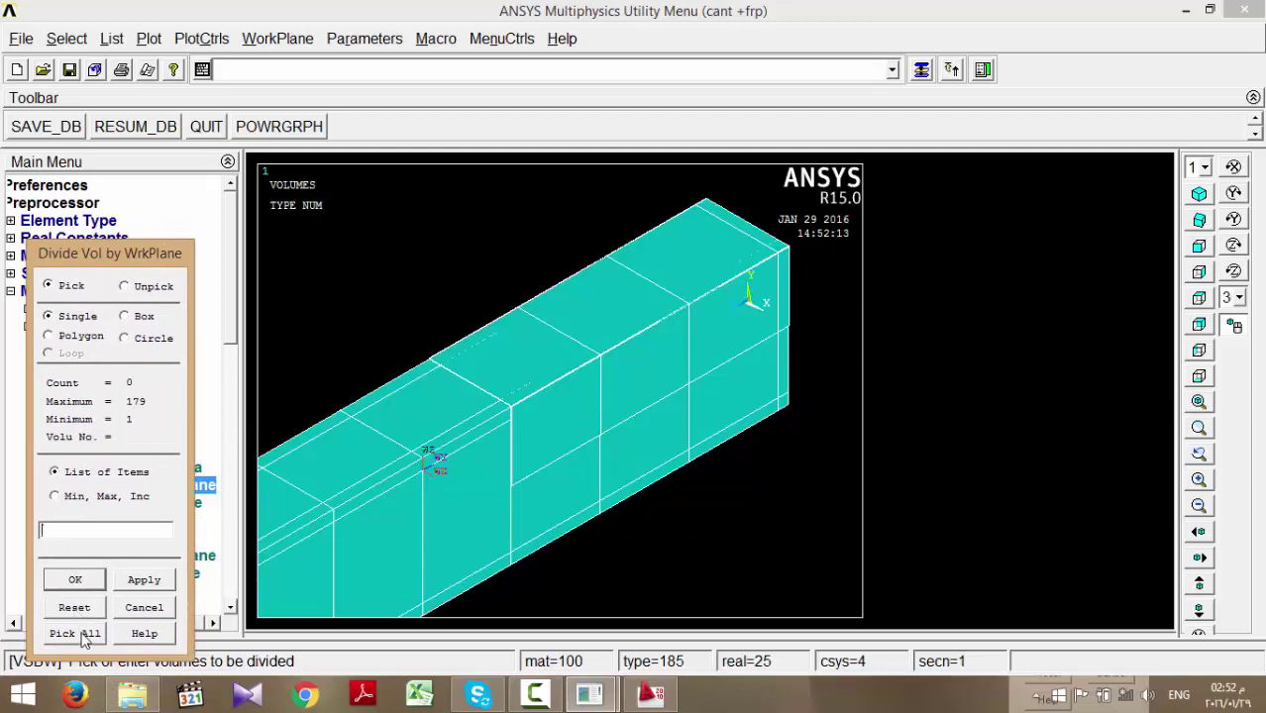
click(84, 637)
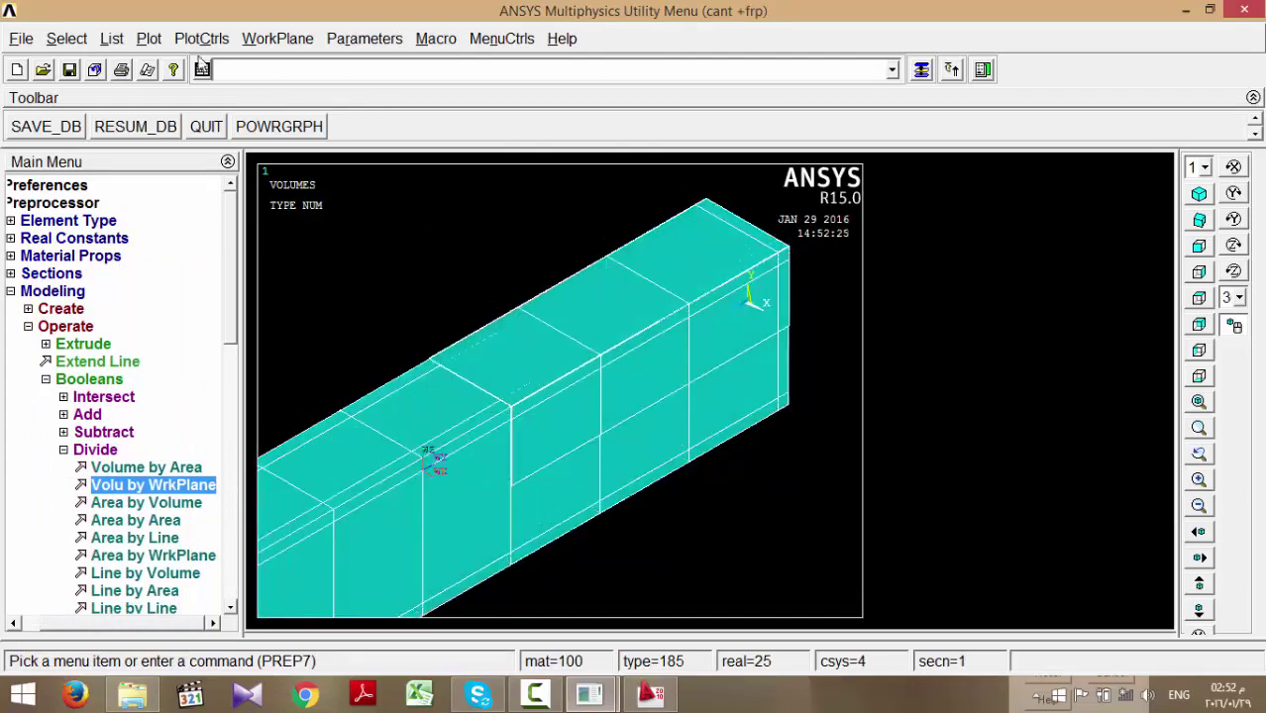
- Offset the working plane to the keypoint on the beam's top surface just inside the front edge
click(280, 38)
mouse_move(426, 159)
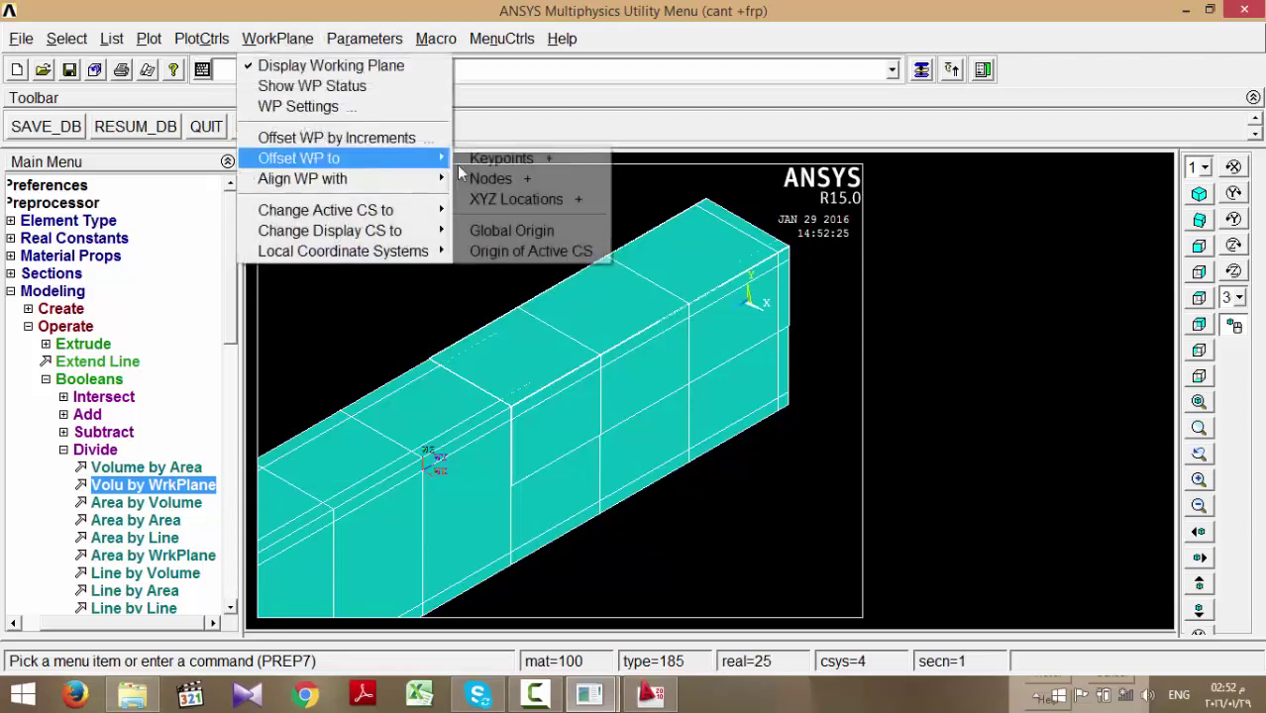
click(500, 159)
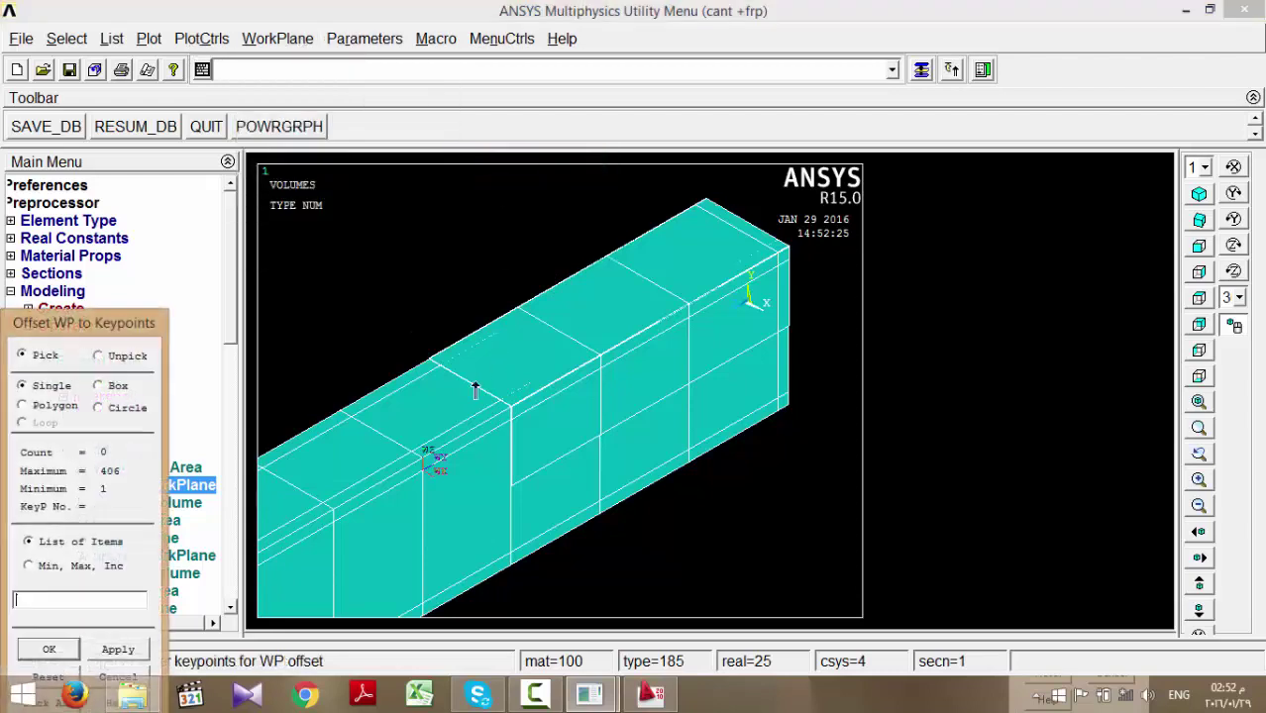
click(412, 452)
click(67, 649)
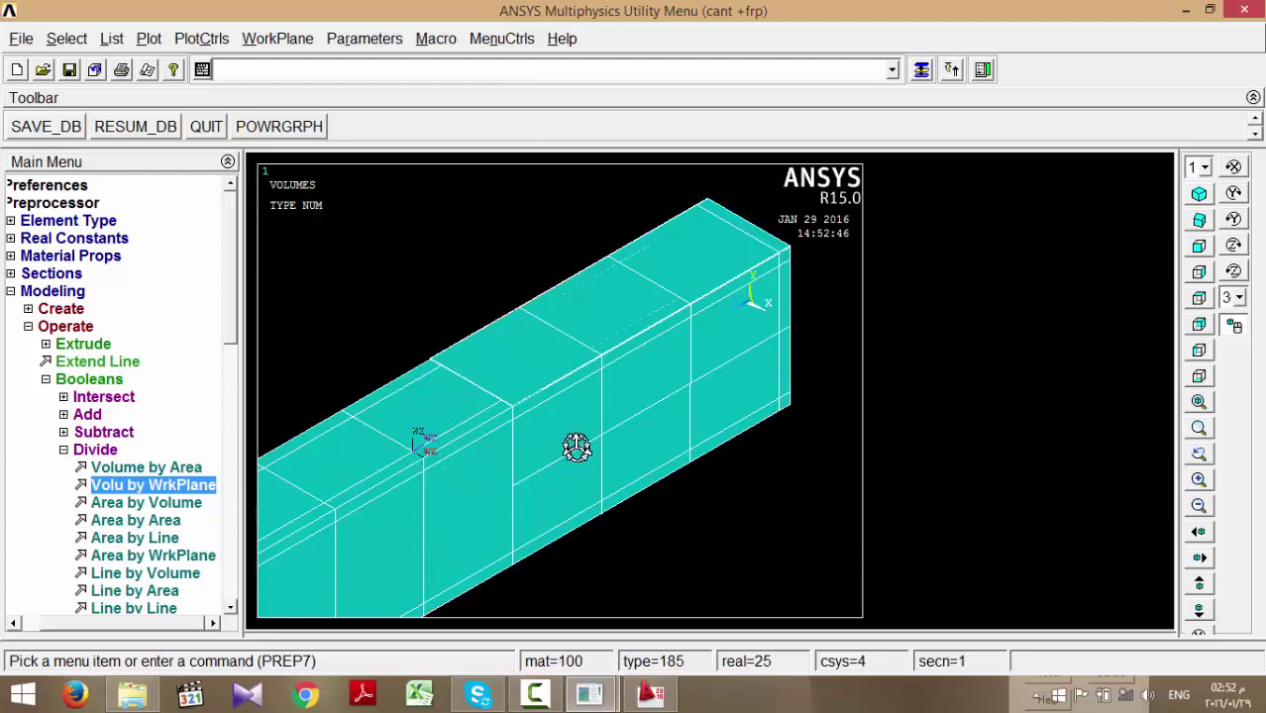
- Switch to AutoCAD and examine the FRP layer lines over the 0.4411 wrapped length in the beam elevation
click(649, 696)
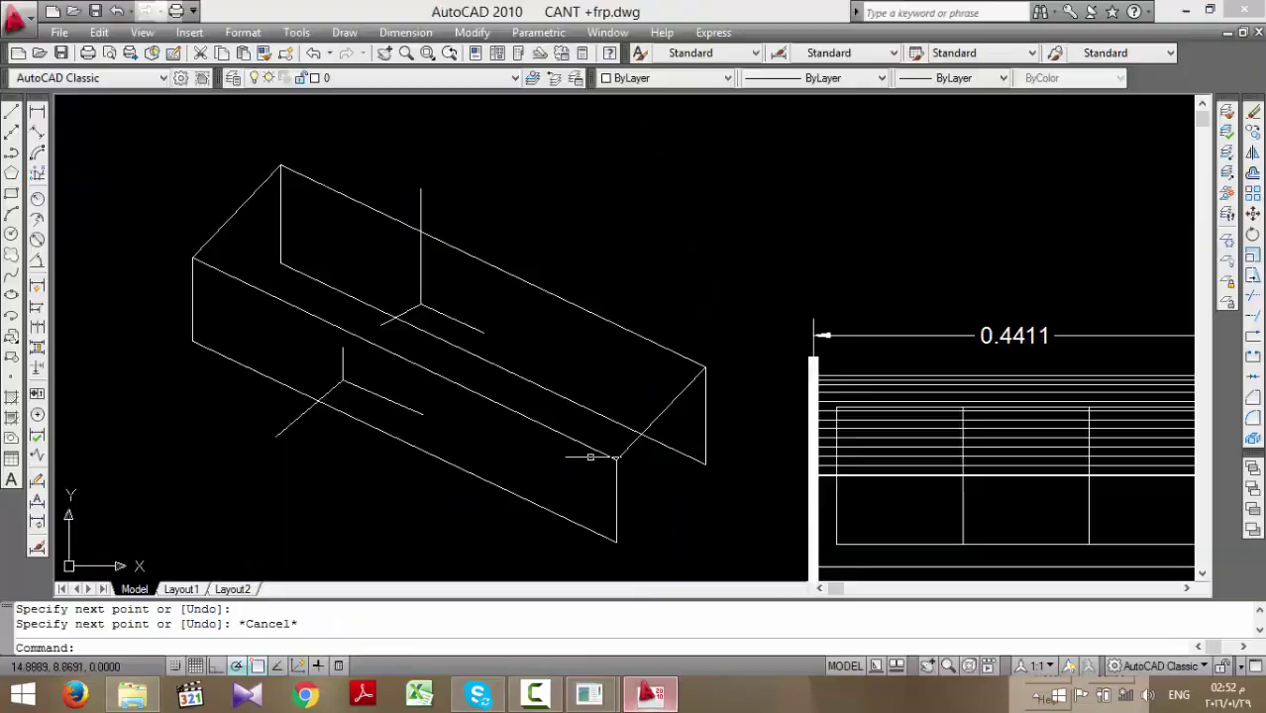
scroll(594, 452, down, 5)
scroll(602, 374, up, 8)
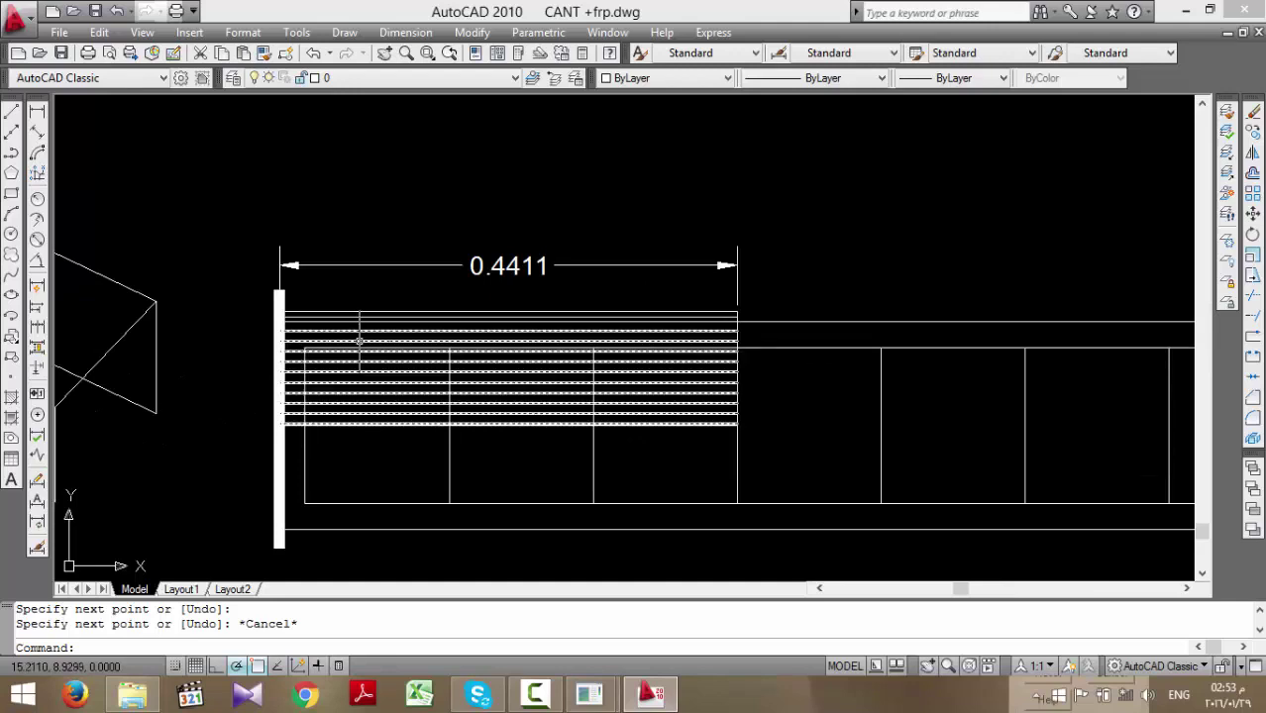
click(819, 346)
click(778, 391)
key(Escape)
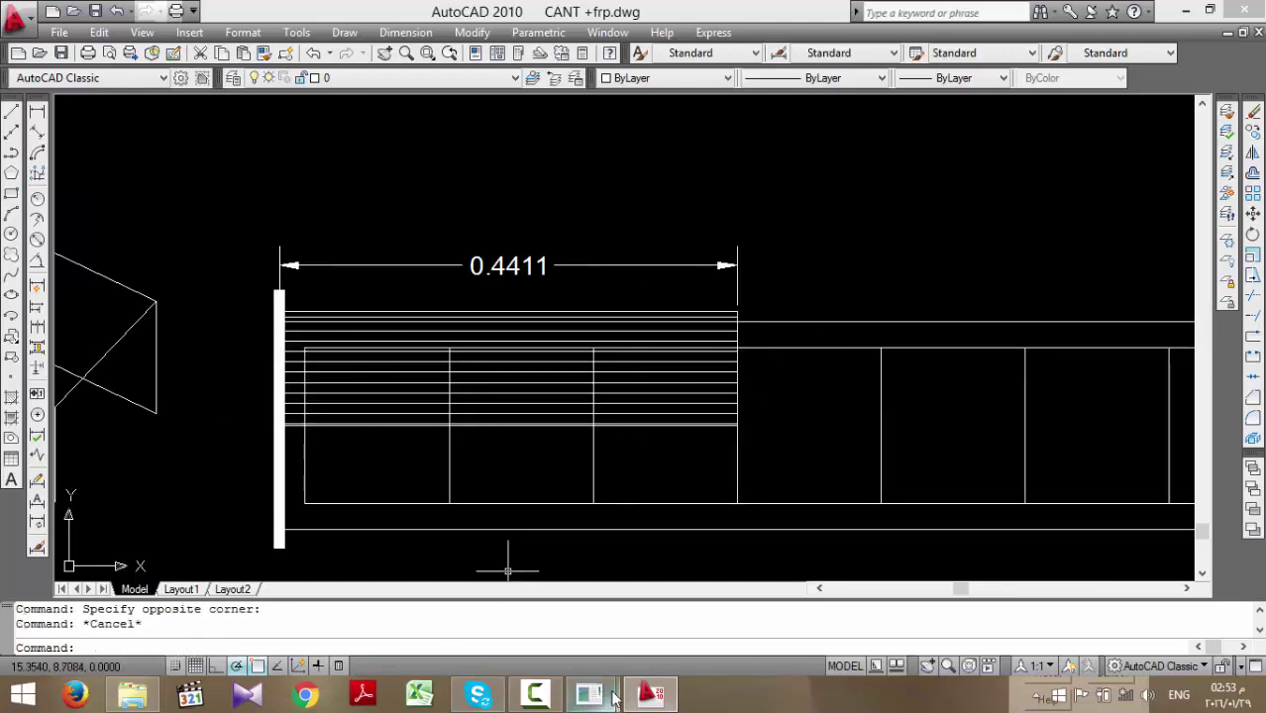
- Switch back to ANSYS, rotate the working plane 90 degrees in the negative Y direction and divide all volumes by it
mouse_move(594, 699)
click(694, 595)
ctrl+drag(499, 492, 616, 427)
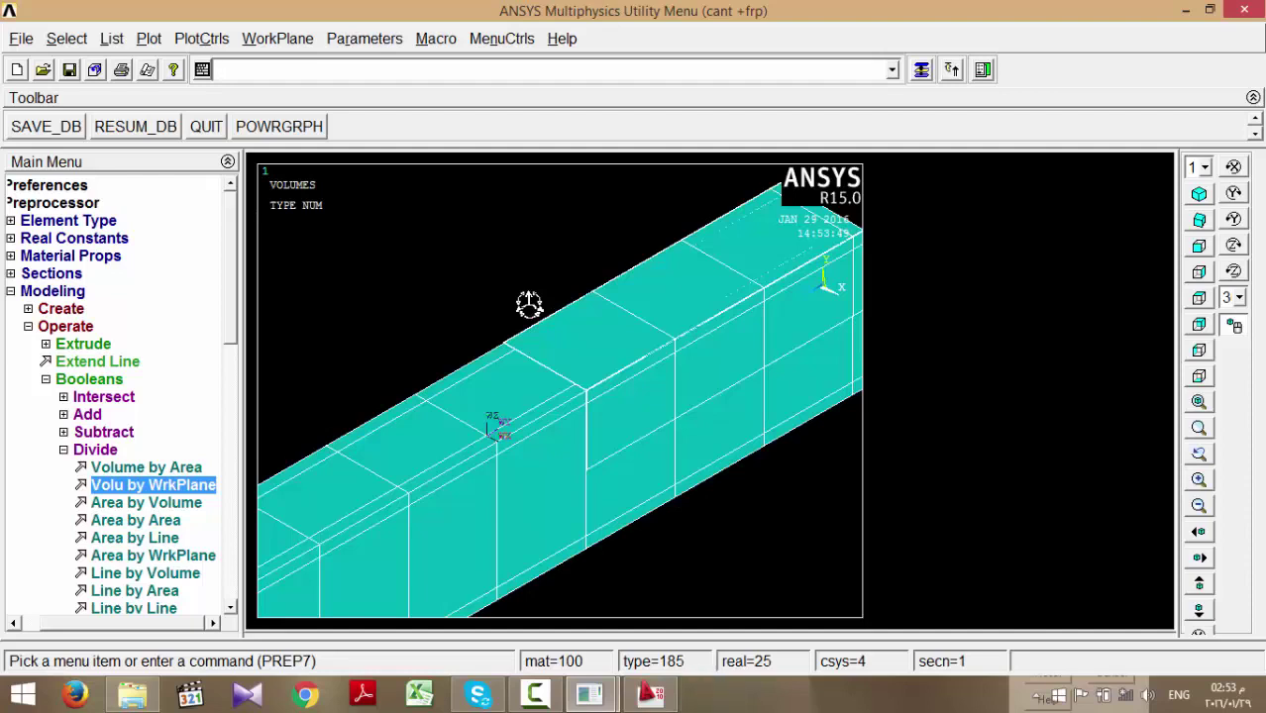
click(277, 38)
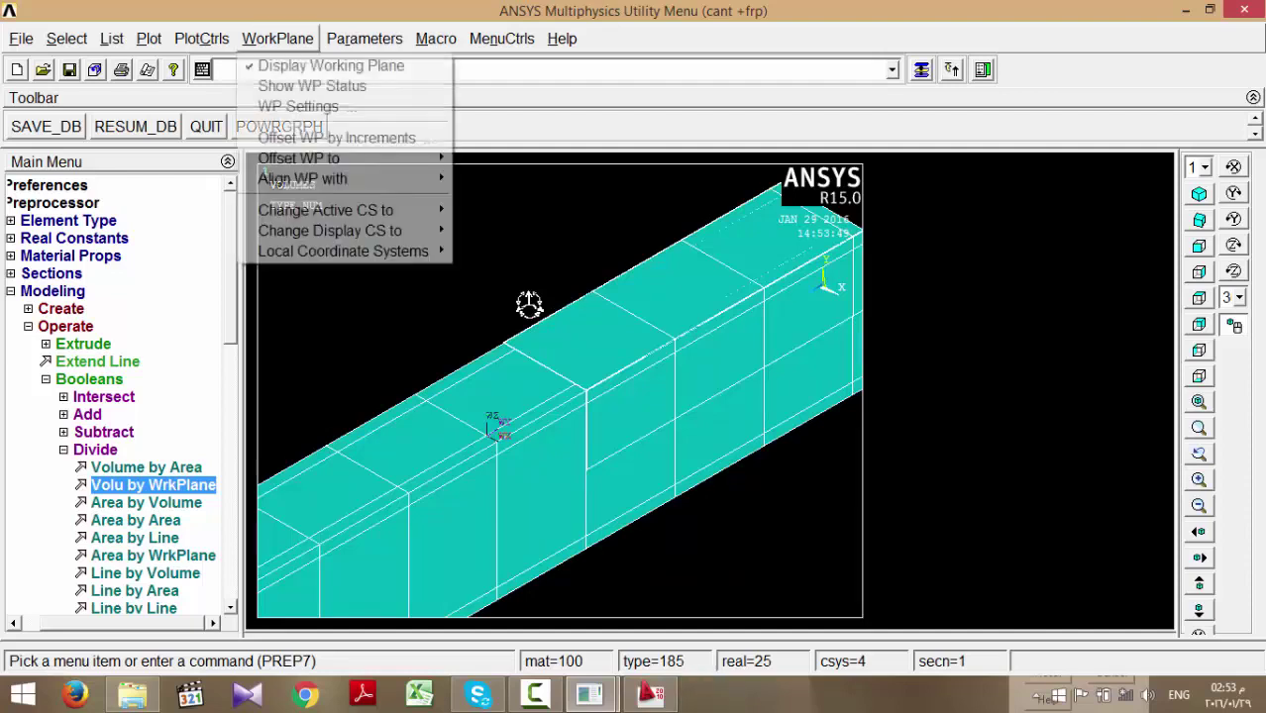
click(337, 138)
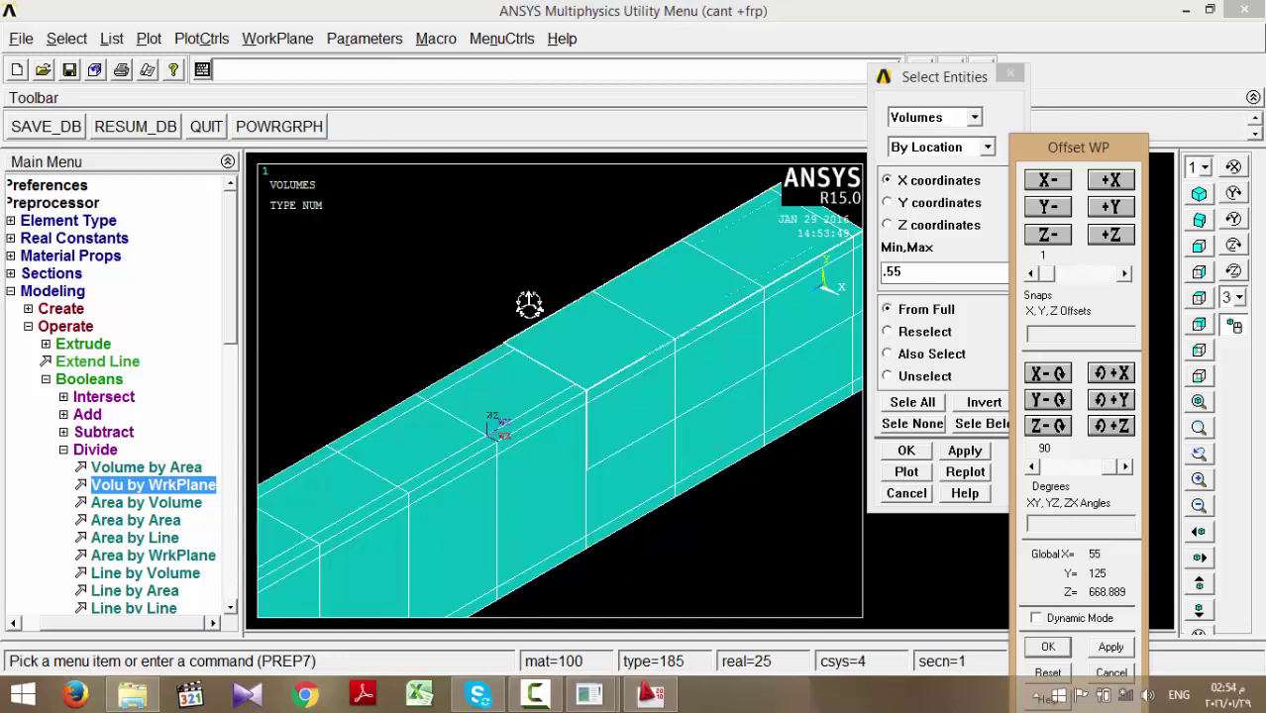
click(1047, 399)
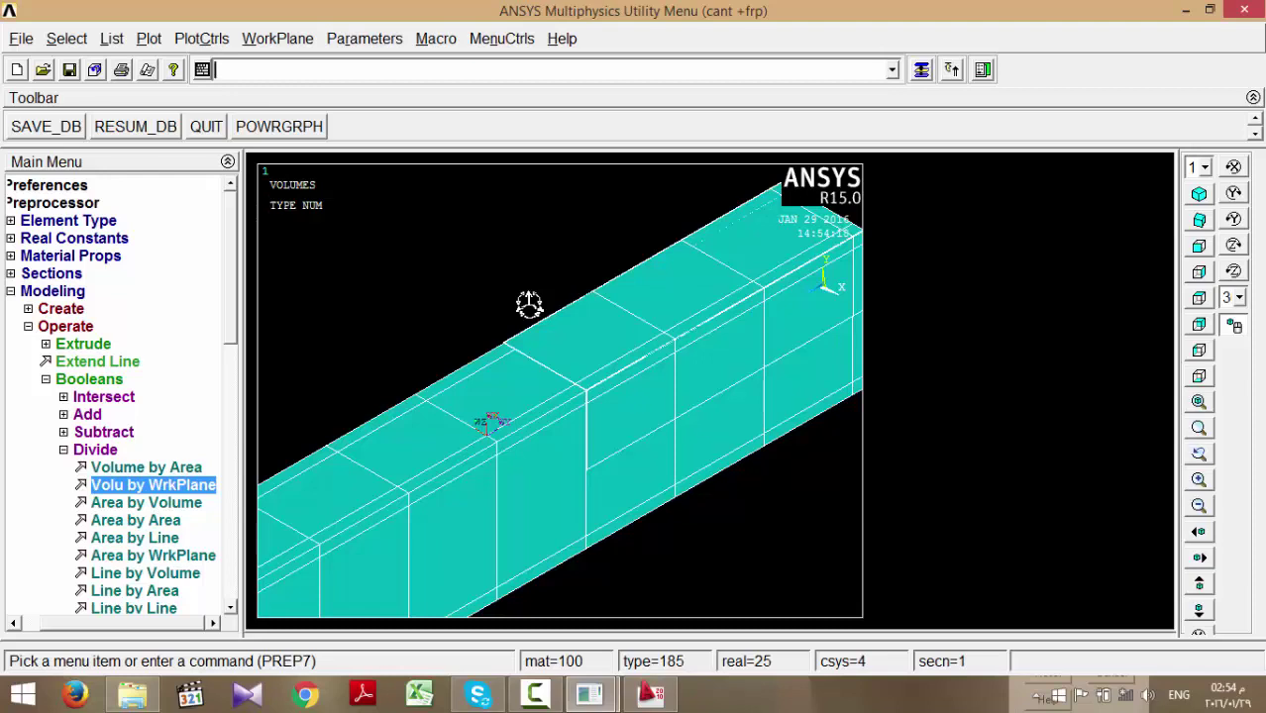
- Offset the working plane to keypoint 155 near the far edge of the top surface and divide all volumes by it
click(278, 38)
mouse_move(299, 158)
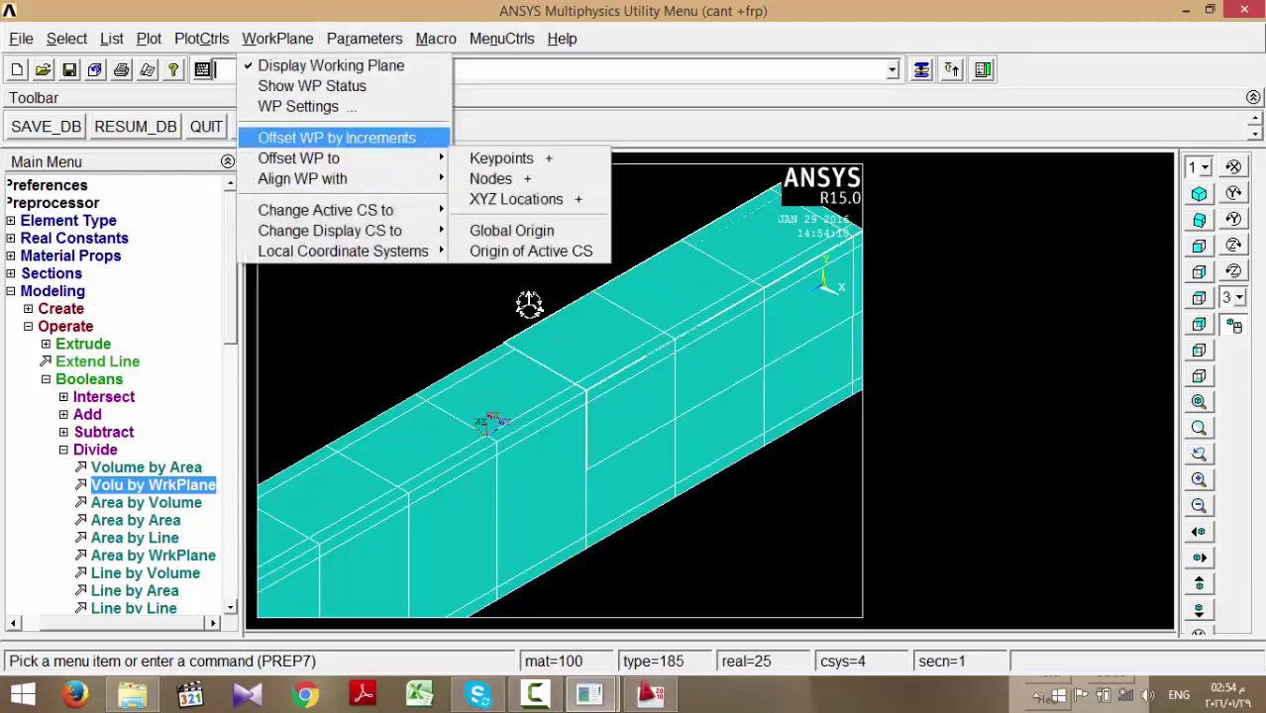
click(501, 158)
click(425, 399)
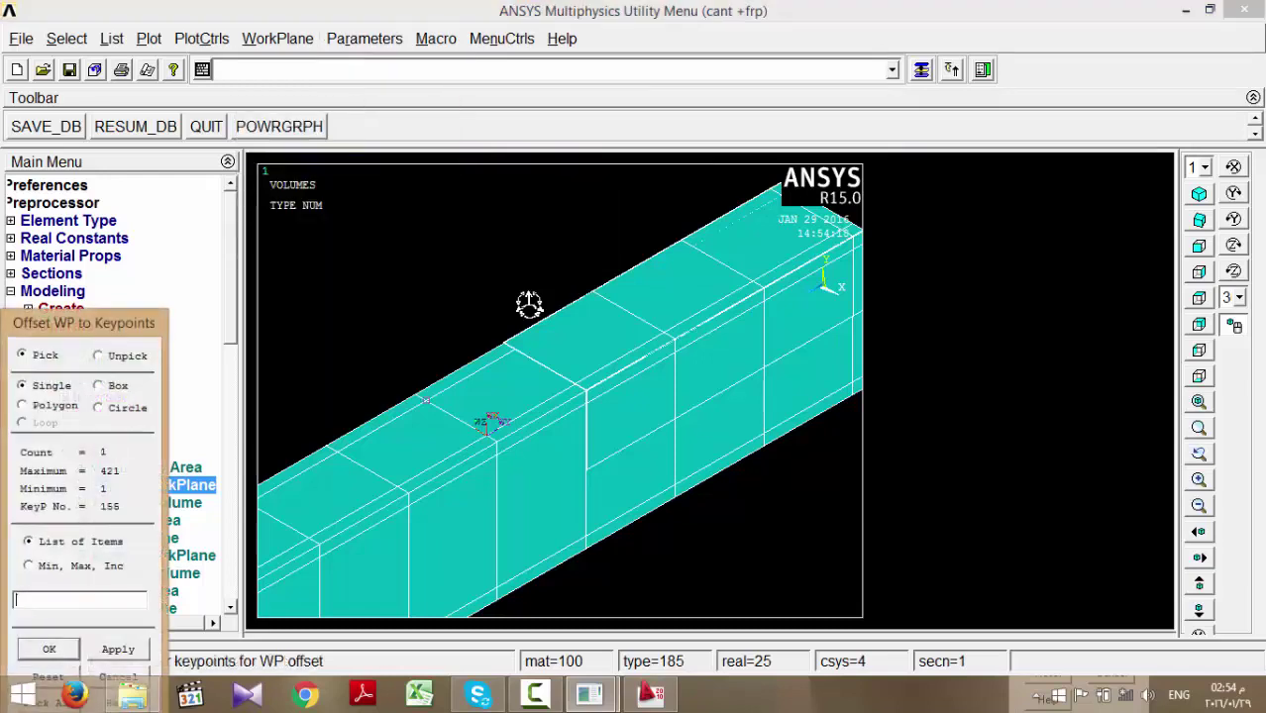
key(Return)
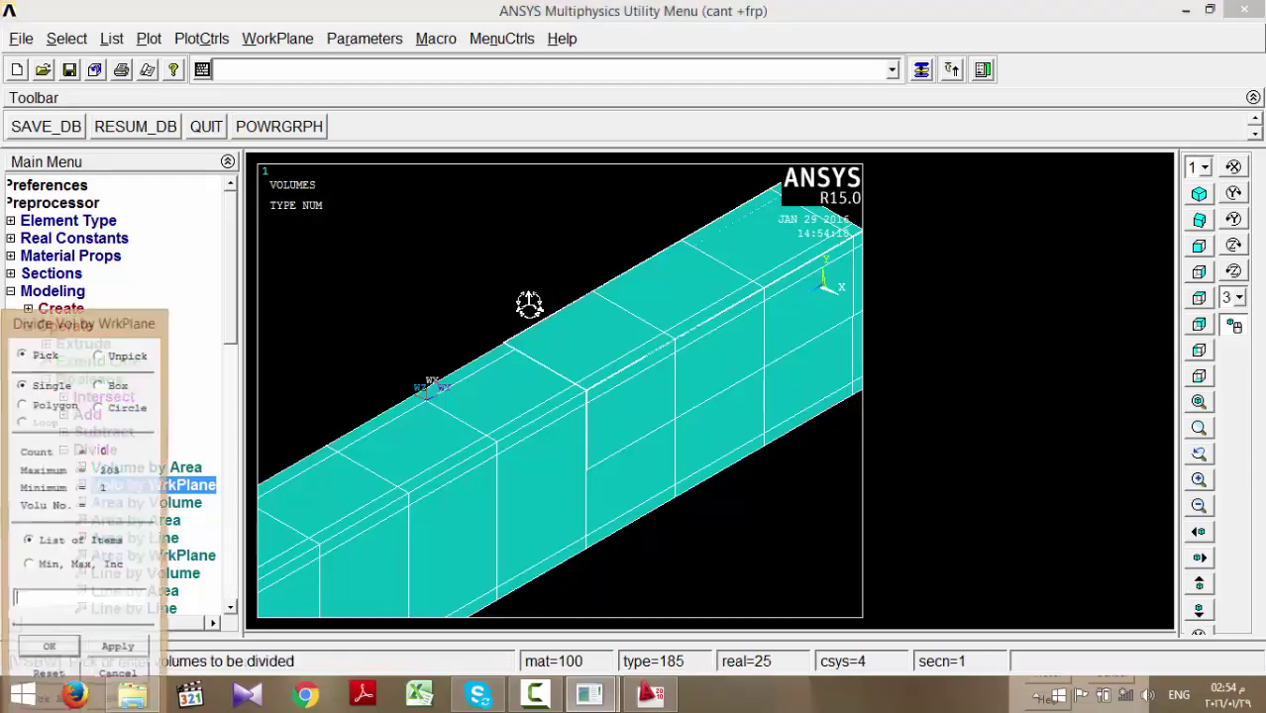
click(74, 641)
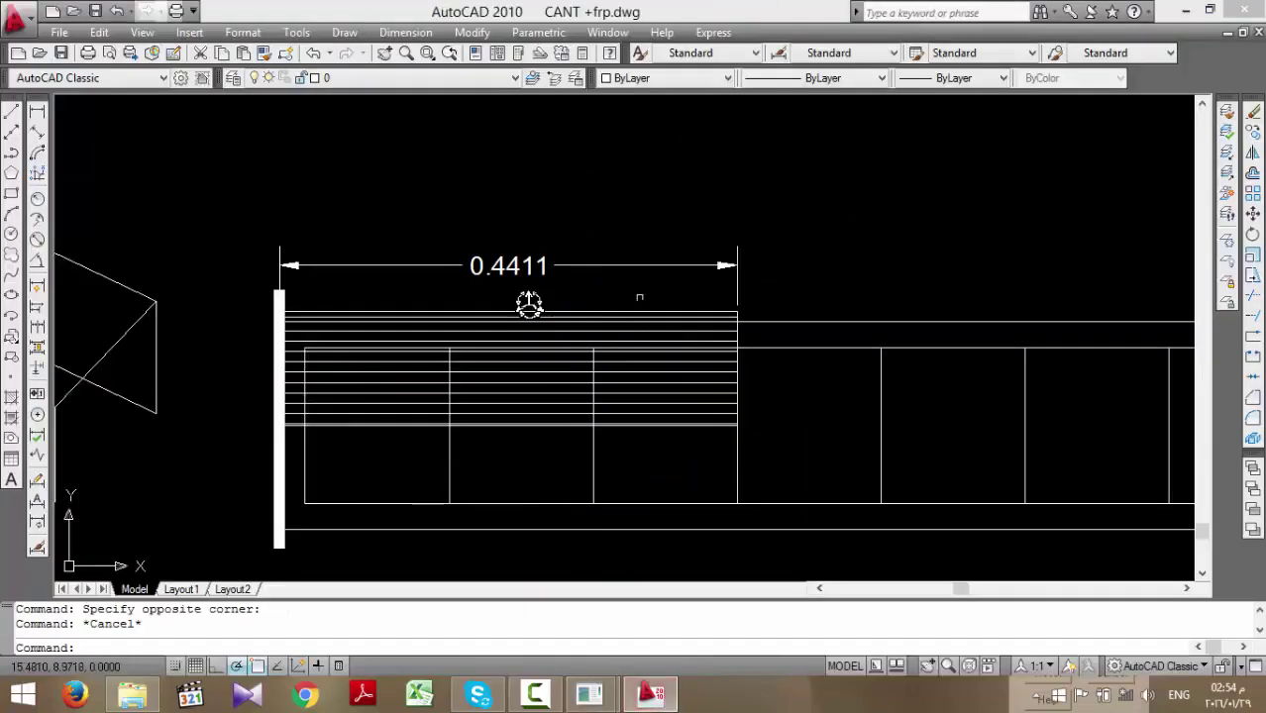
- Switch to AutoCAD and examine the beam elevation and cross-section, comparing them with the divided volumes in ANSYS
scroll(880, 291, down, 3)
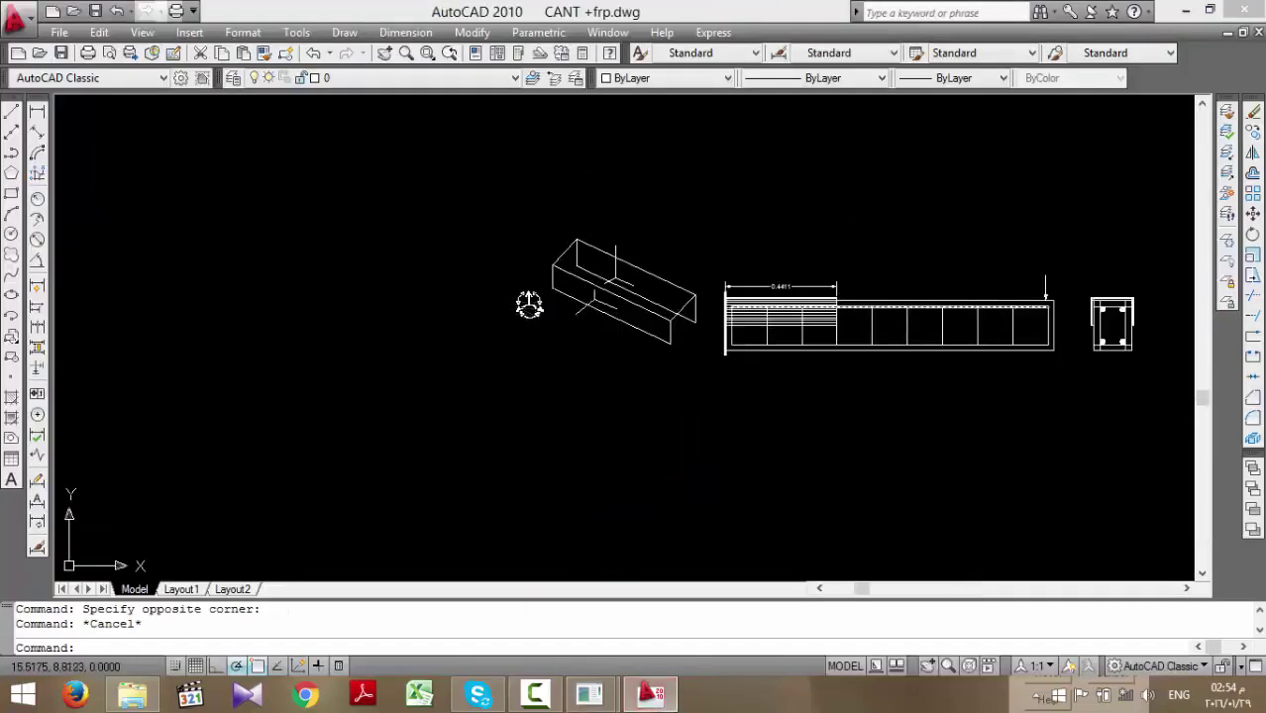
middle_drag(849, 331, 394, 421)
scroll(700, 374, up, 3)
scroll(697, 376, up, 3)
scroll(693, 376, down, 6)
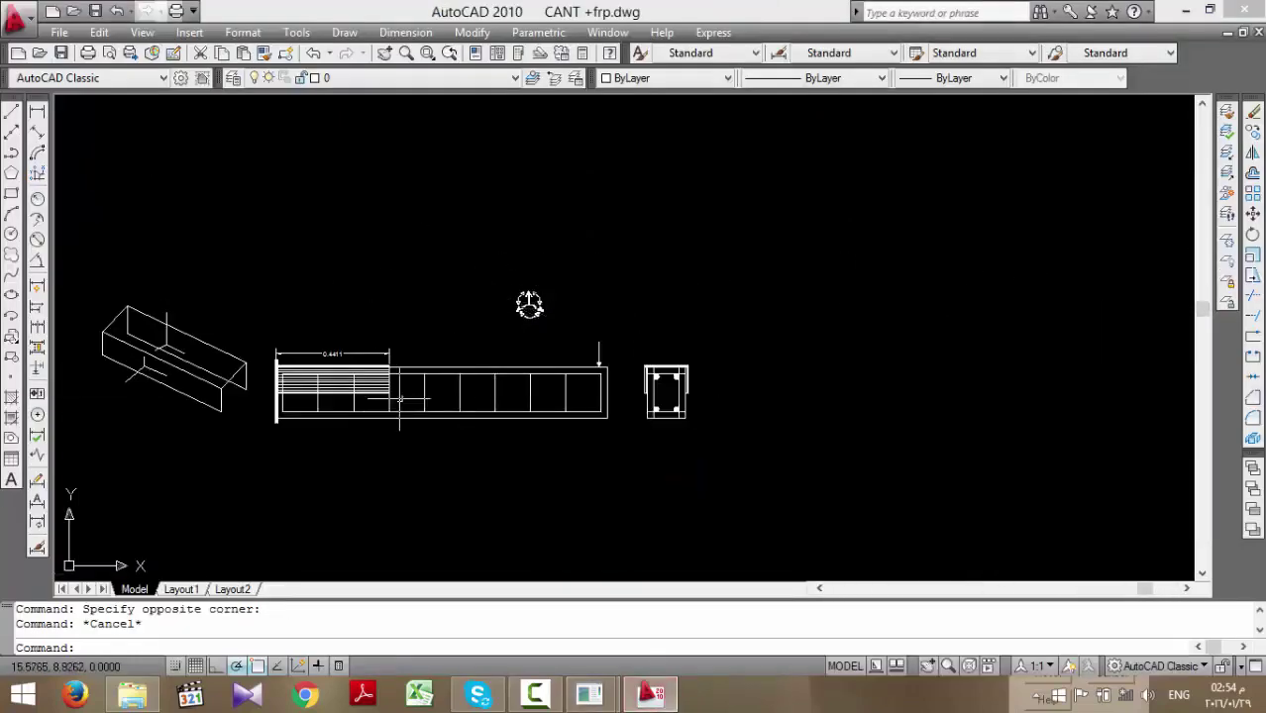
scroll(341, 381, up, 6)
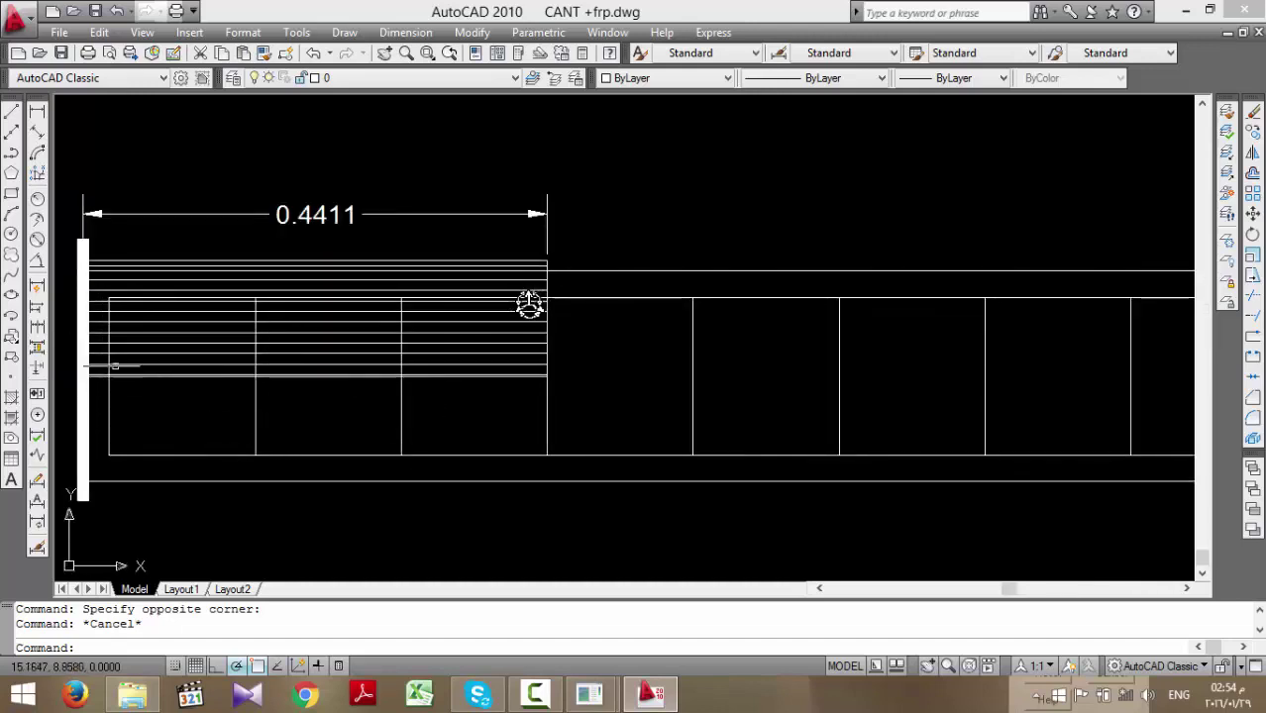
scroll(171, 332, down, 8)
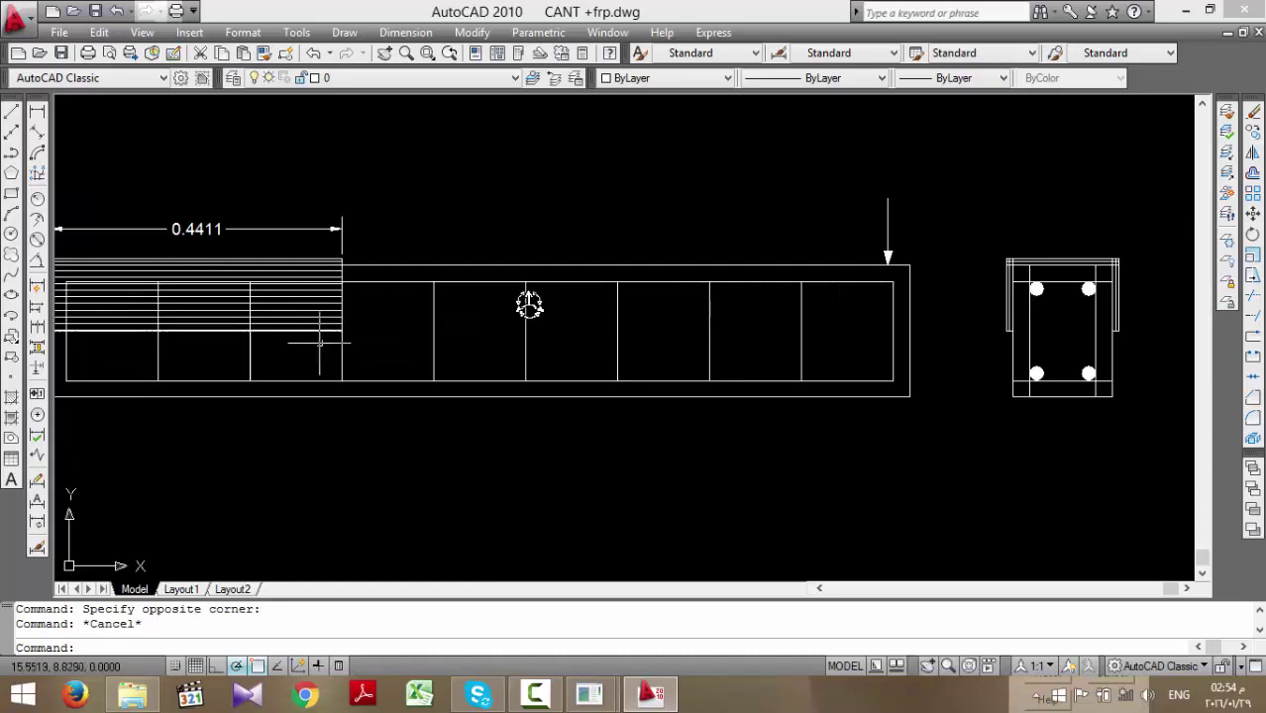
middle_drag(390, 351, 486, 353)
mouse_move(589, 696)
click(692, 600)
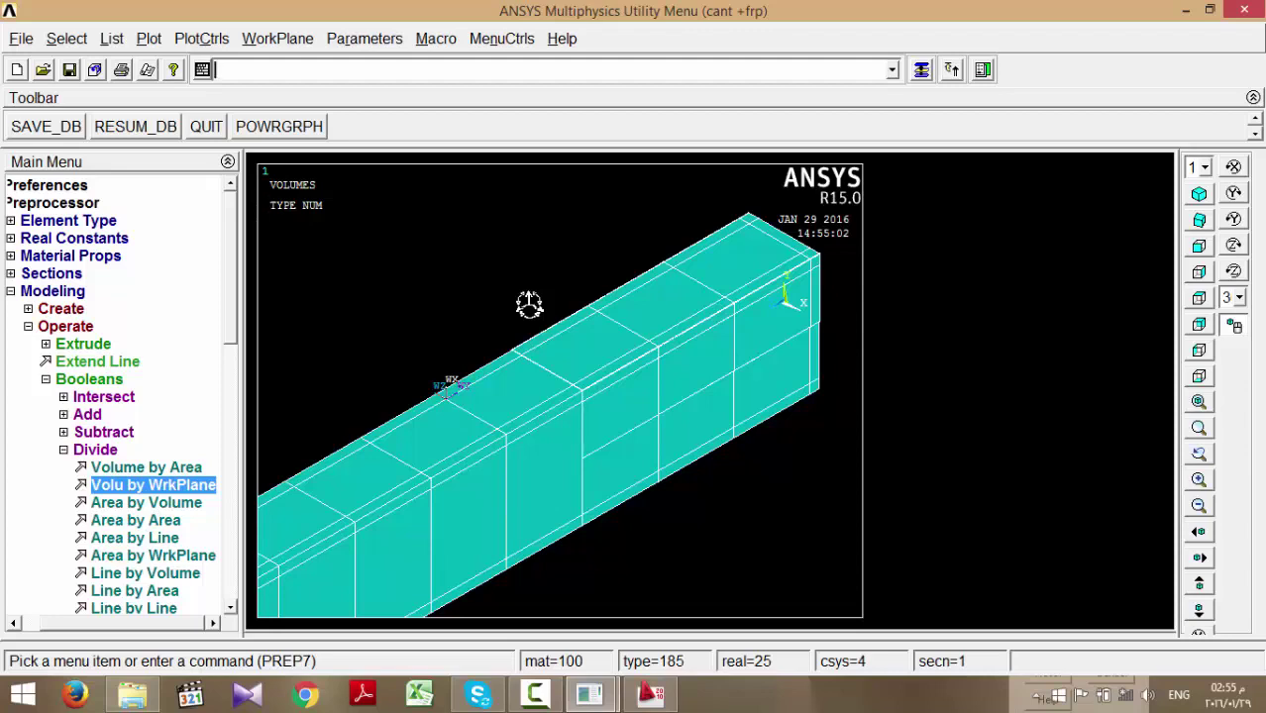
key(alt+Tab)
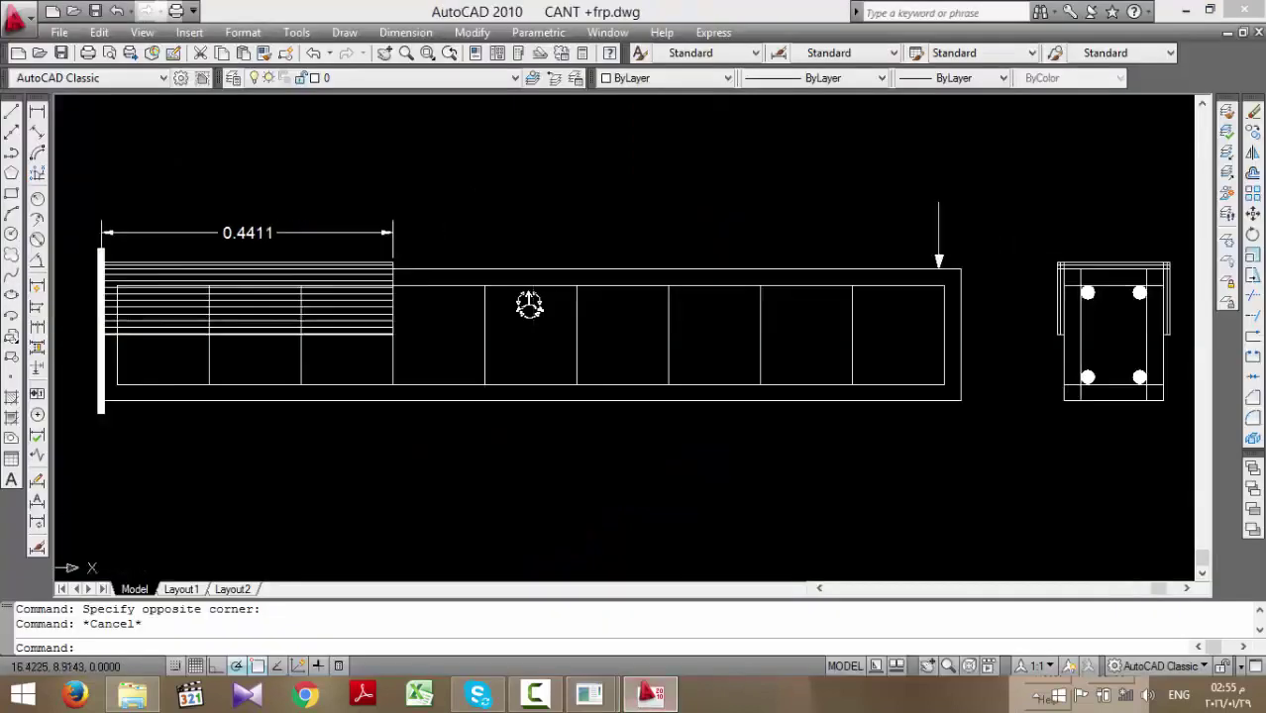
- In the AutoCAD cross-section, extend the upper cover line across the FRP side layers with a line about 0.01 long on each side
middle_drag(1164, 287, 718, 355)
scroll(718, 353, up, 4)
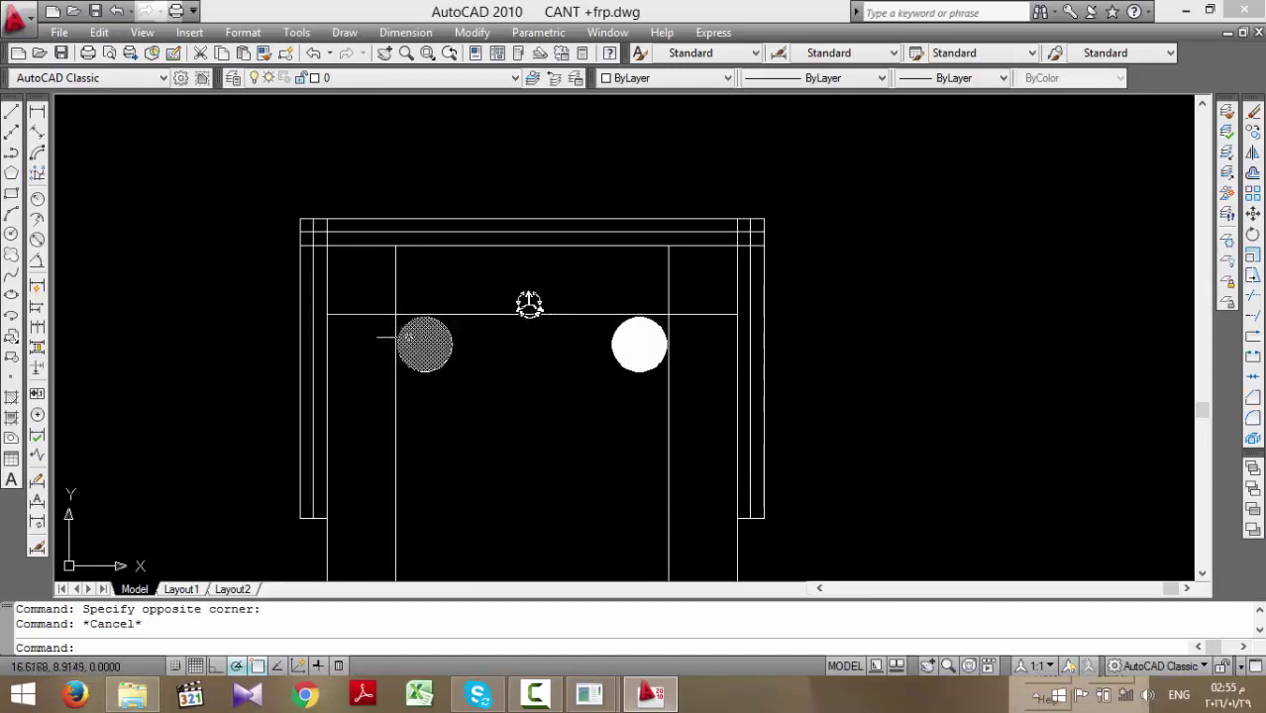
text(1)
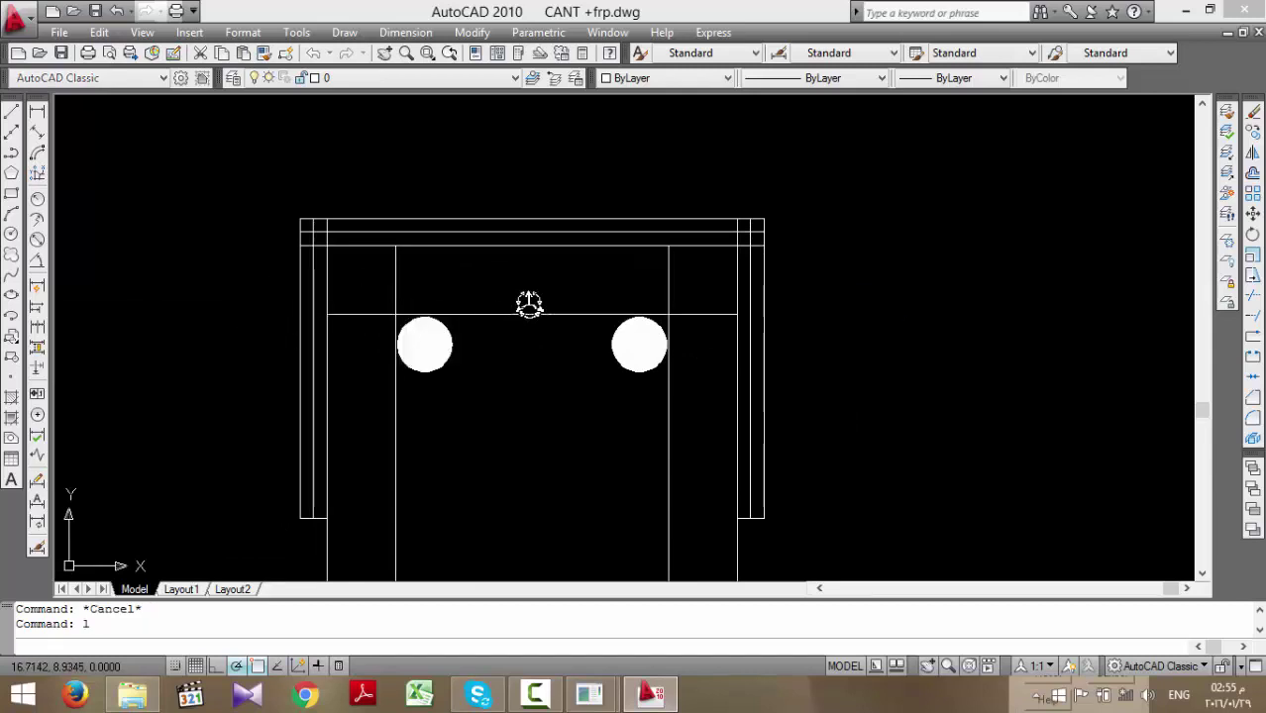
key(Return)
click(738, 314)
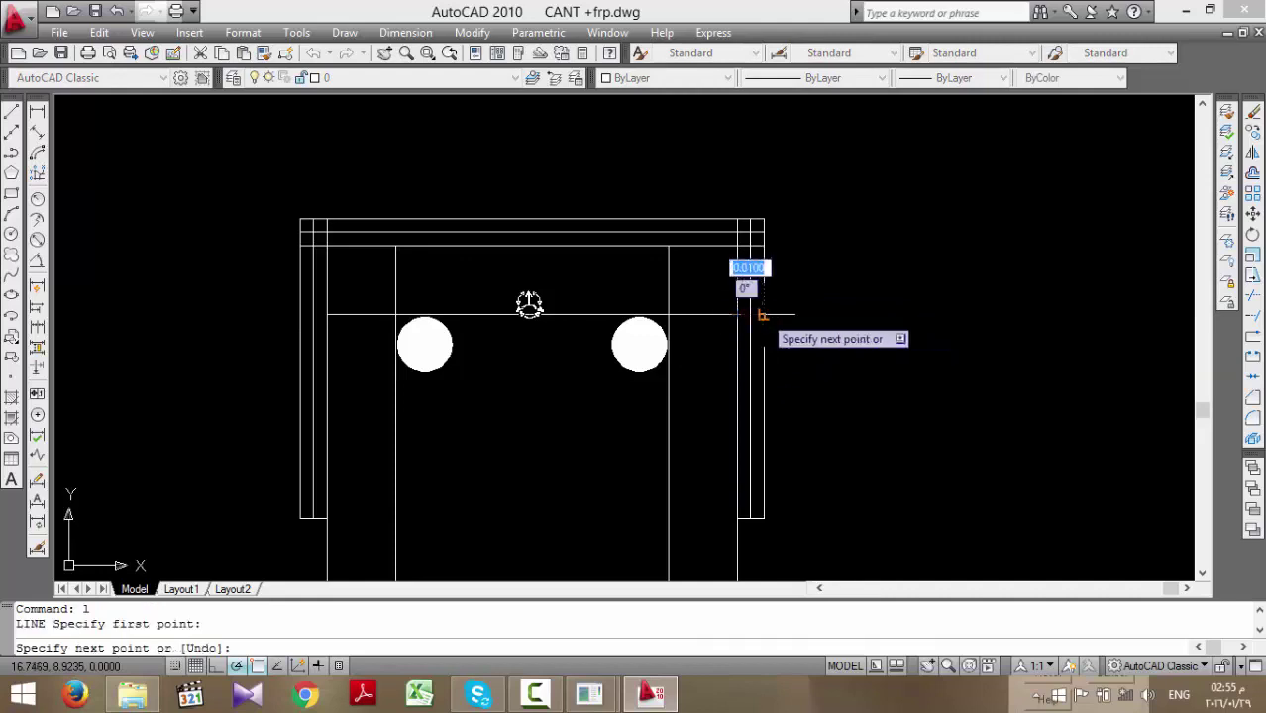
key(Escape)
key(Return)
click(328, 314)
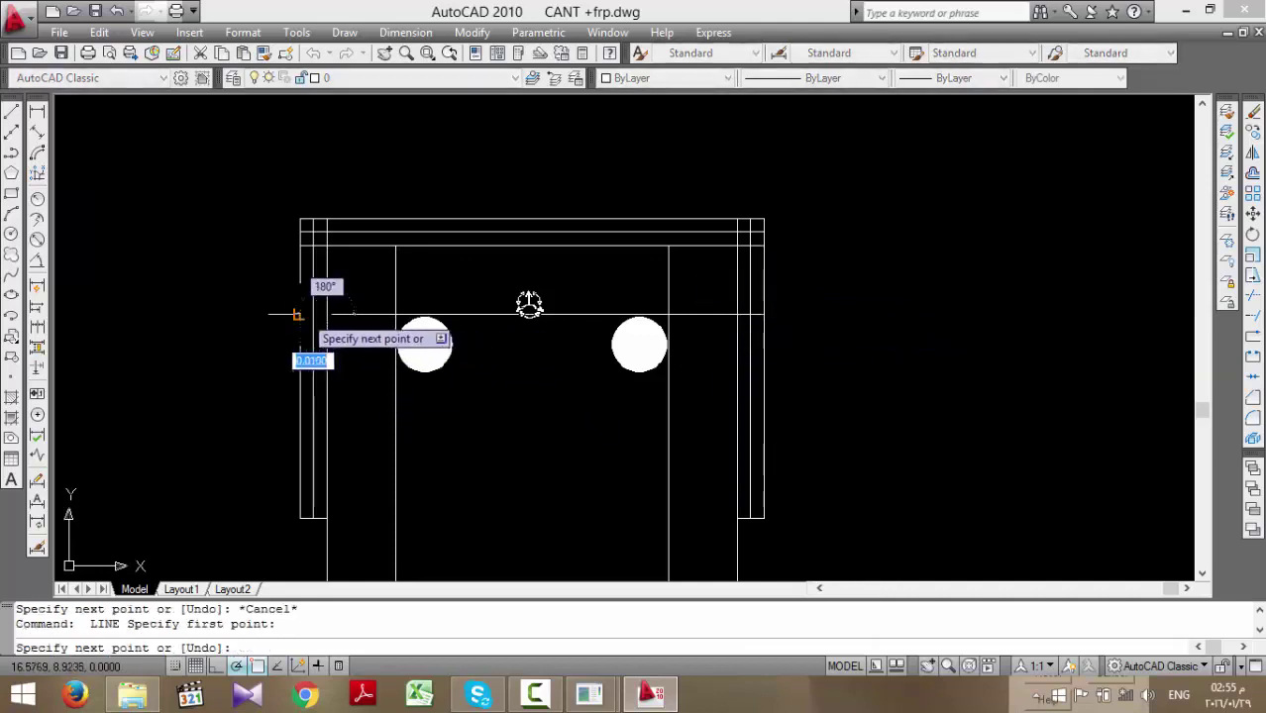
click(297, 315)
key(Escape)
- Extend both vertical cover lines upward through the top FRP layers with lines about 0.01 long
key(Return)
click(395, 236)
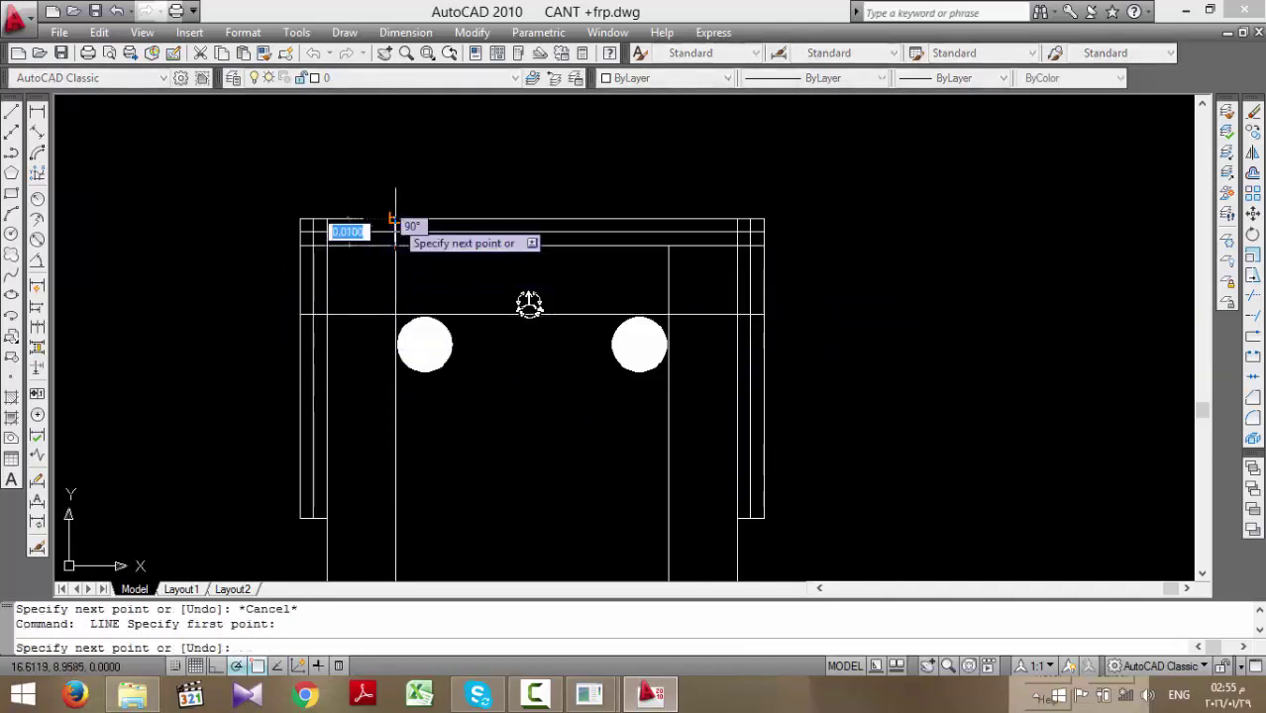
key(Escape)
key(Return)
click(669, 236)
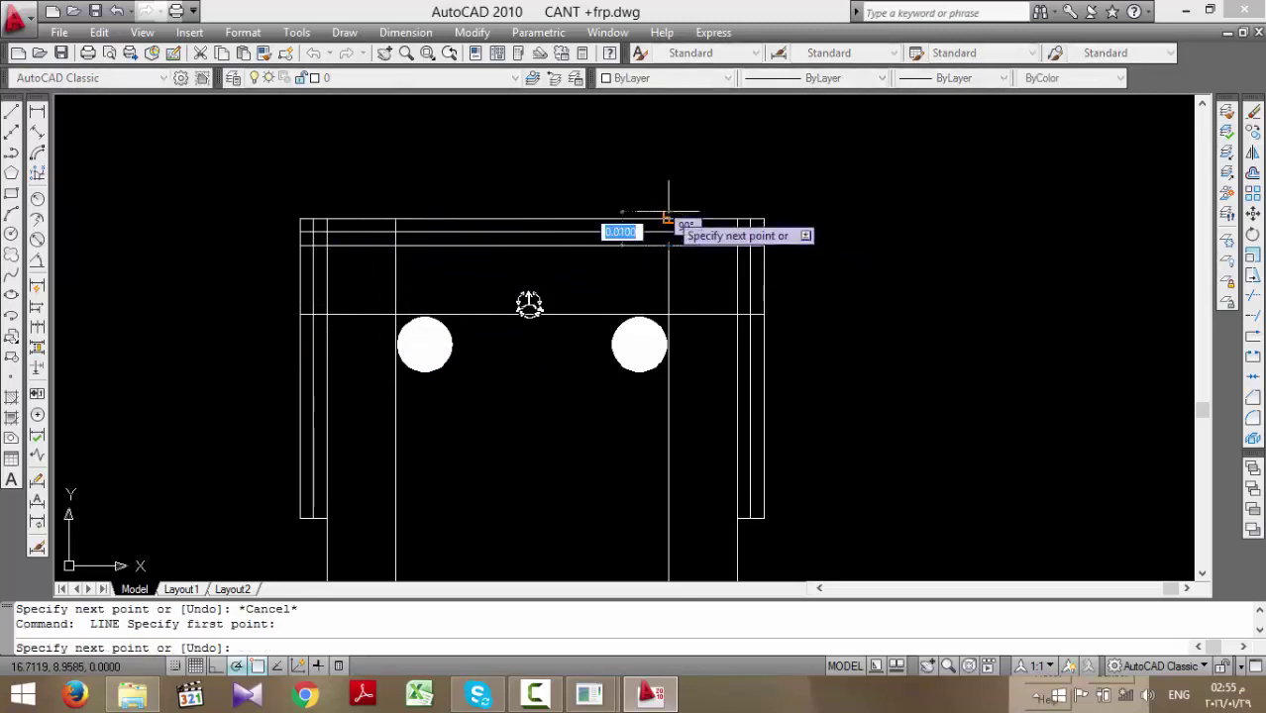
key(Escape)
- Draw a horizontal line across the beam section at the lower end of the FRP side layers
scroll(718, 313, down, 1)
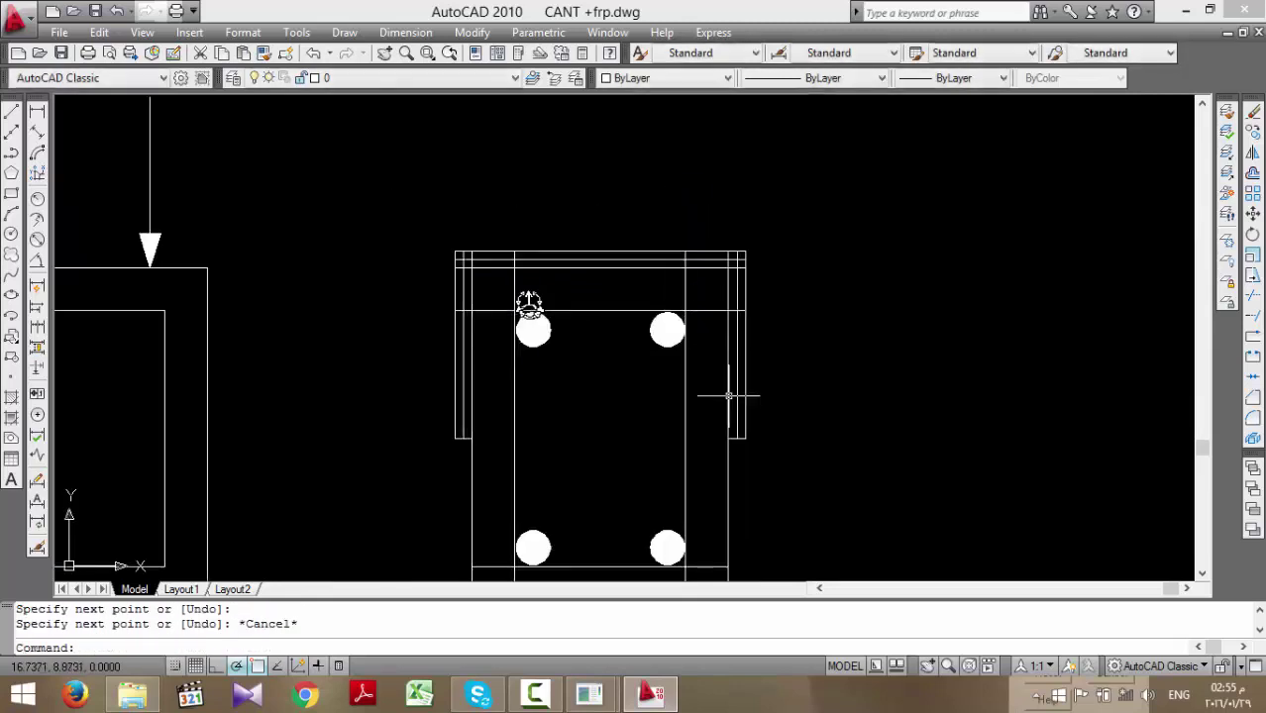
key(Return)
click(731, 437)
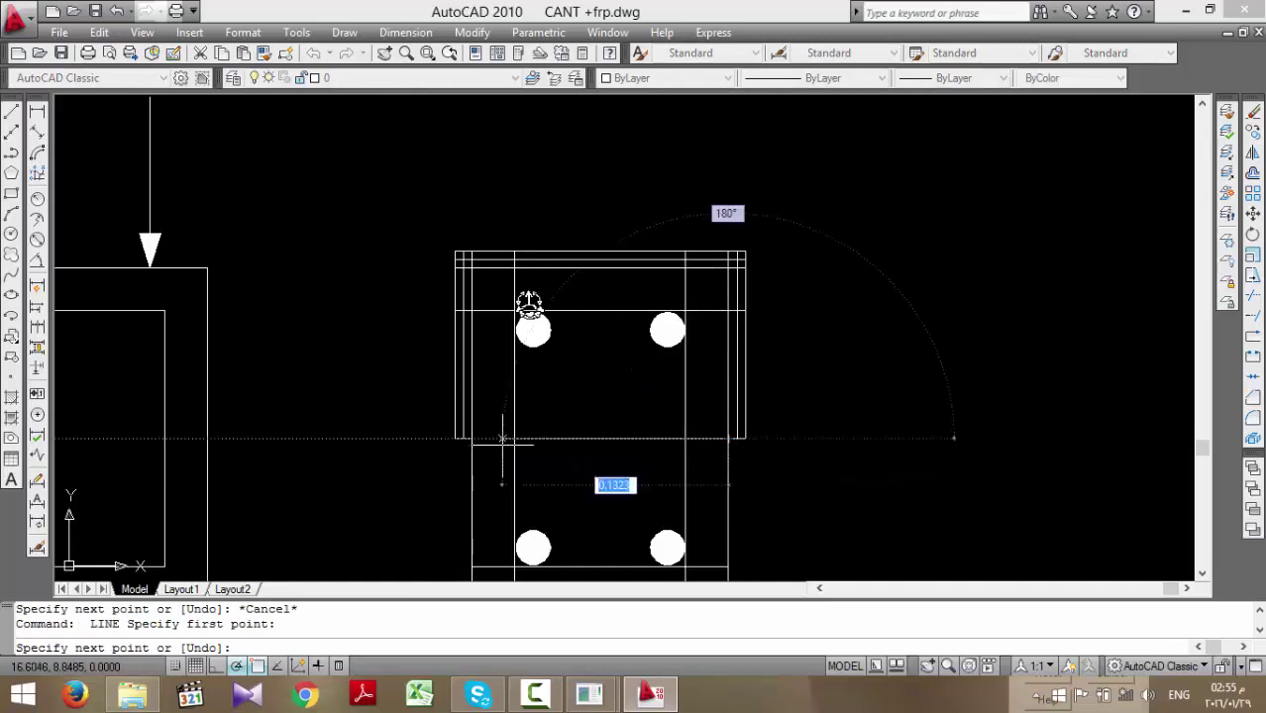
click(471, 437)
key(Escape)
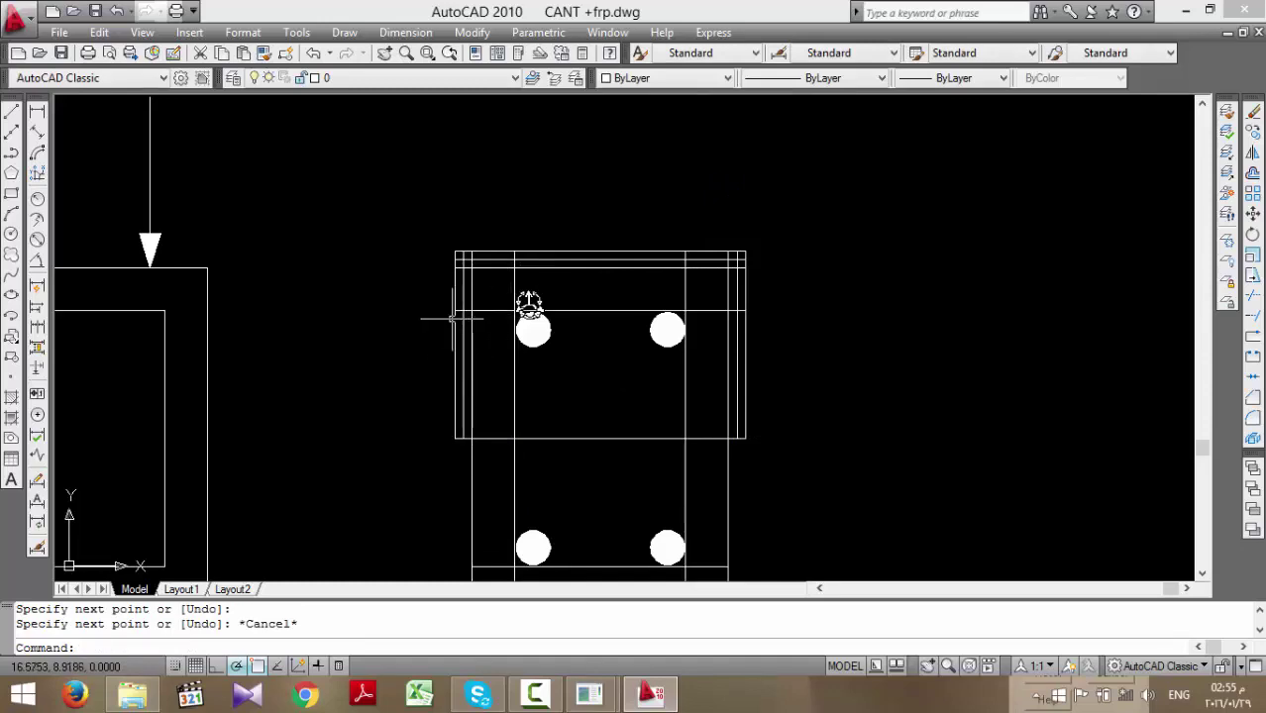
- Switch to ANSYS and compare the division lines on the beam volumes with the lines in the AutoCAD cross-section
key(alt+Tab)
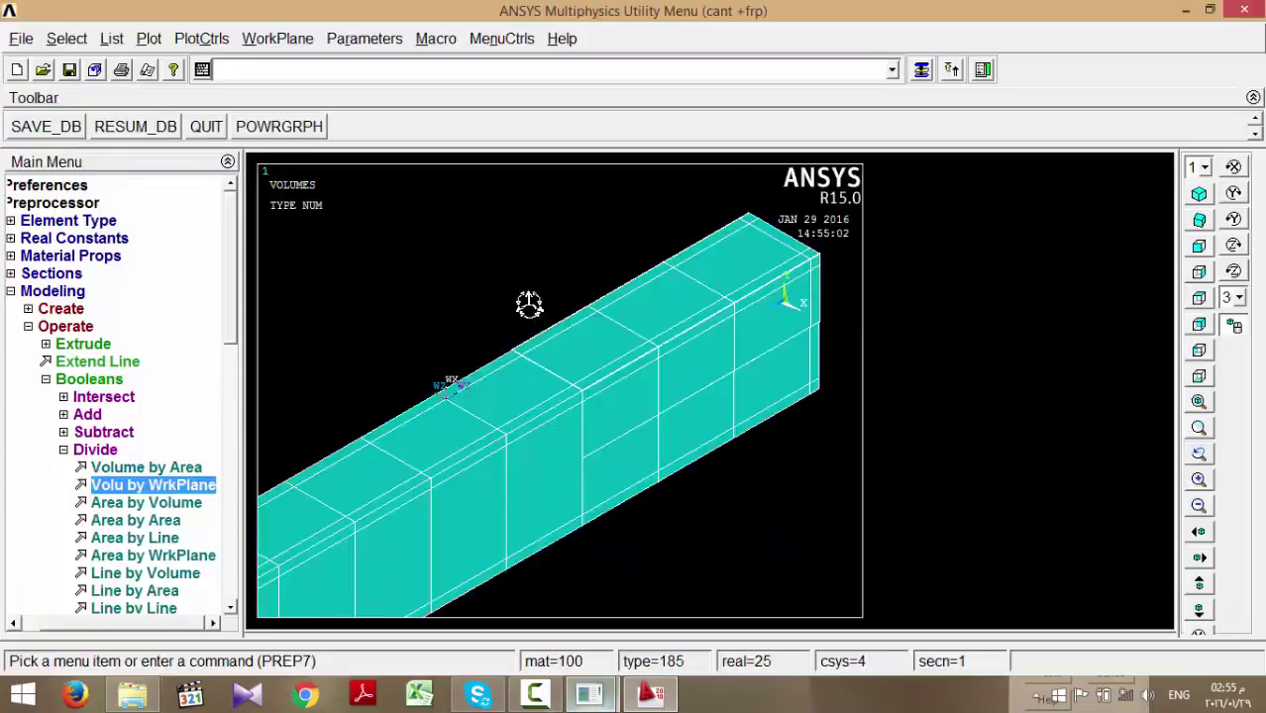
scroll(529, 304, up, 5)
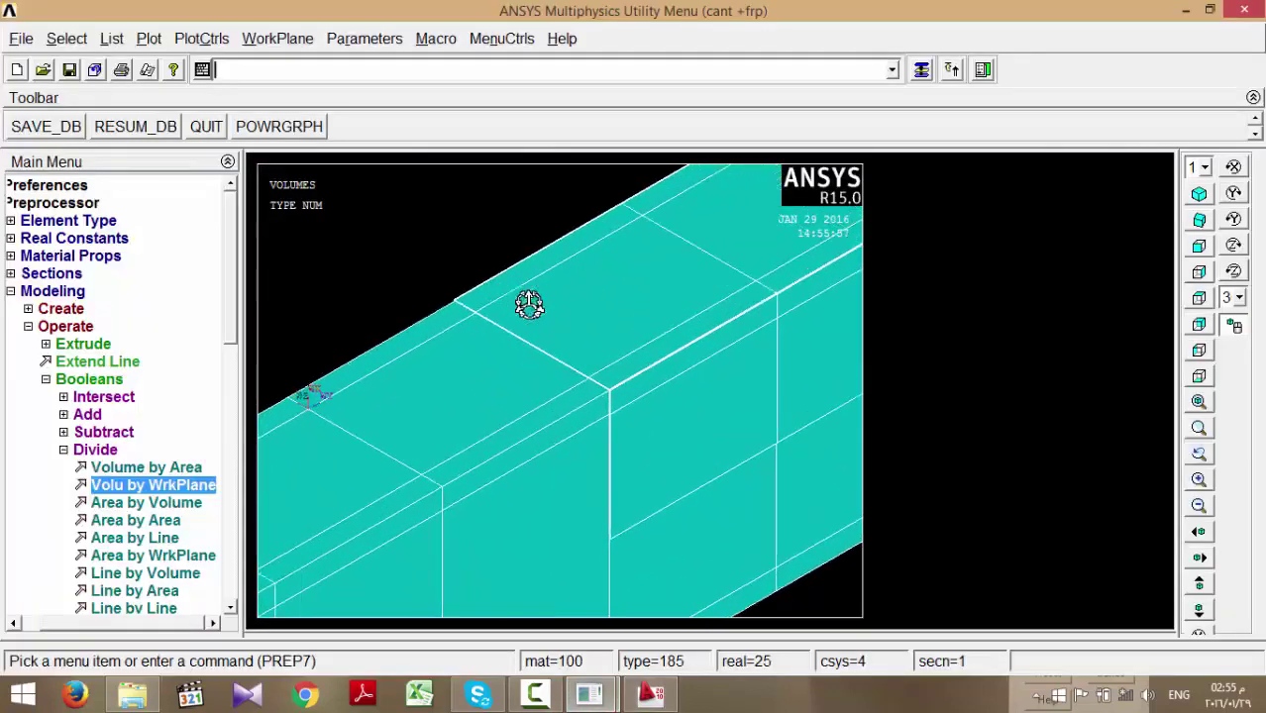
scroll(529, 304, up, 3)
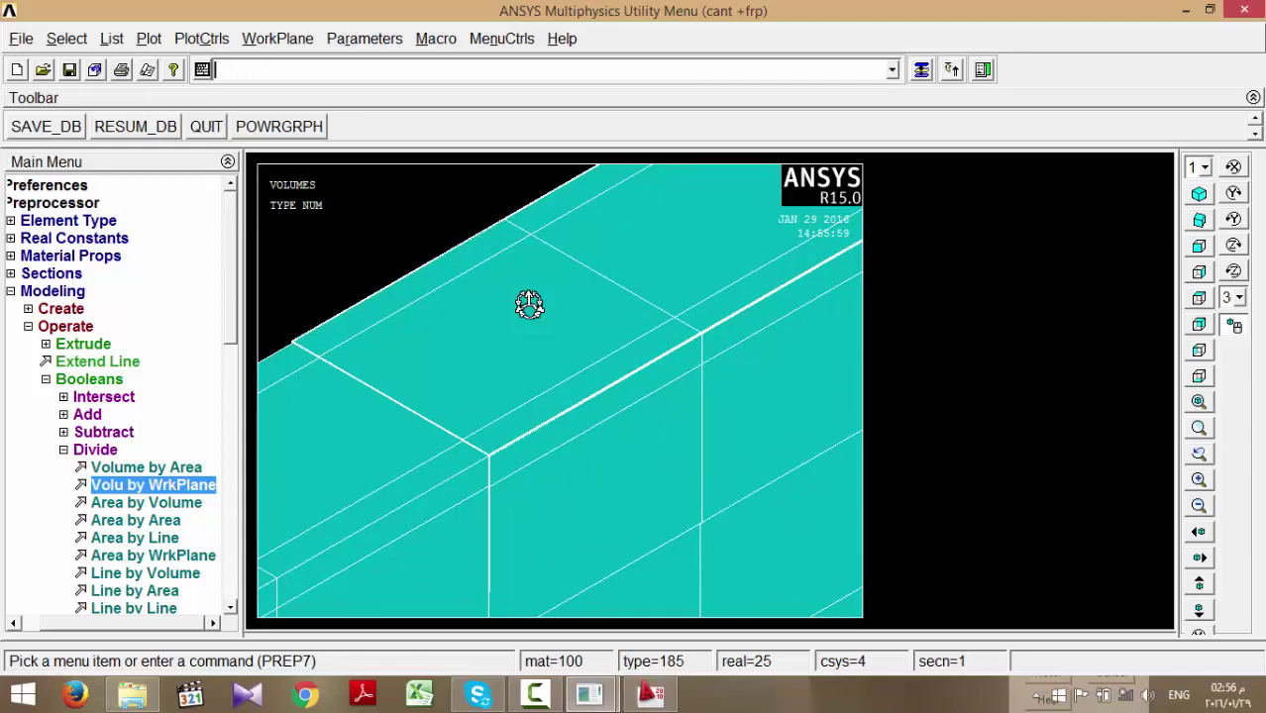
key(alt+Tab)
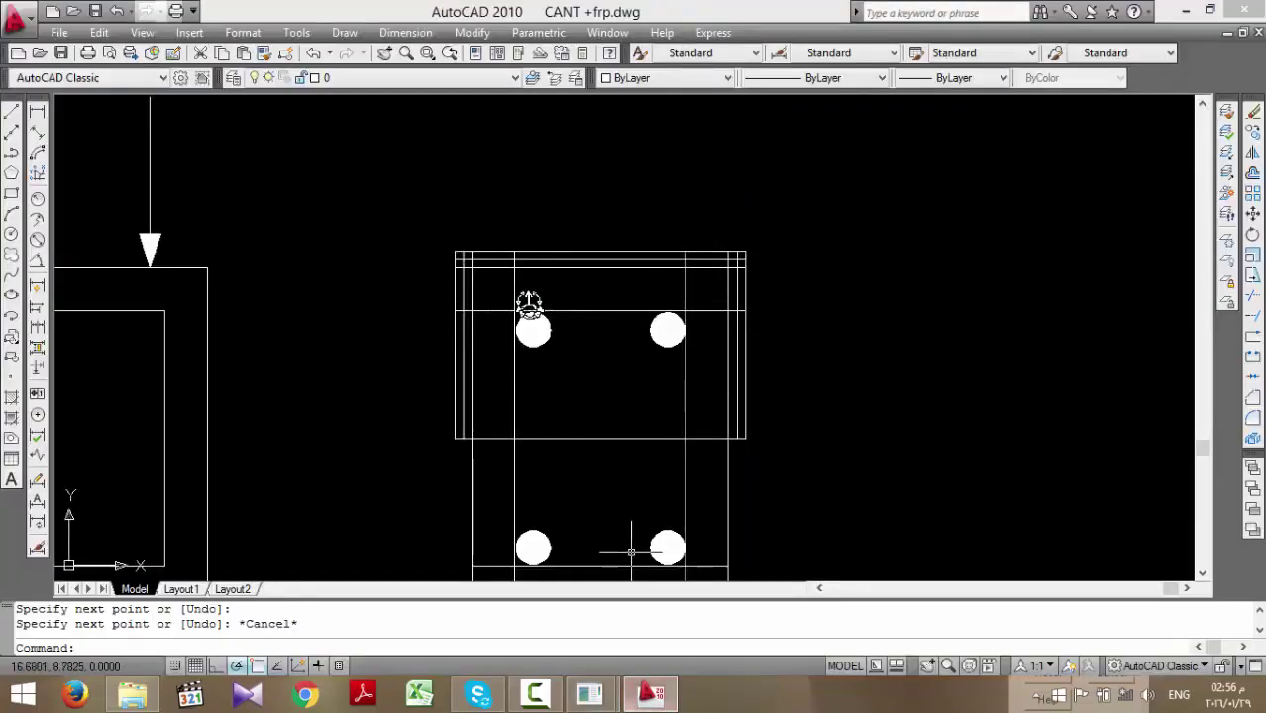
key(alt+Tab)
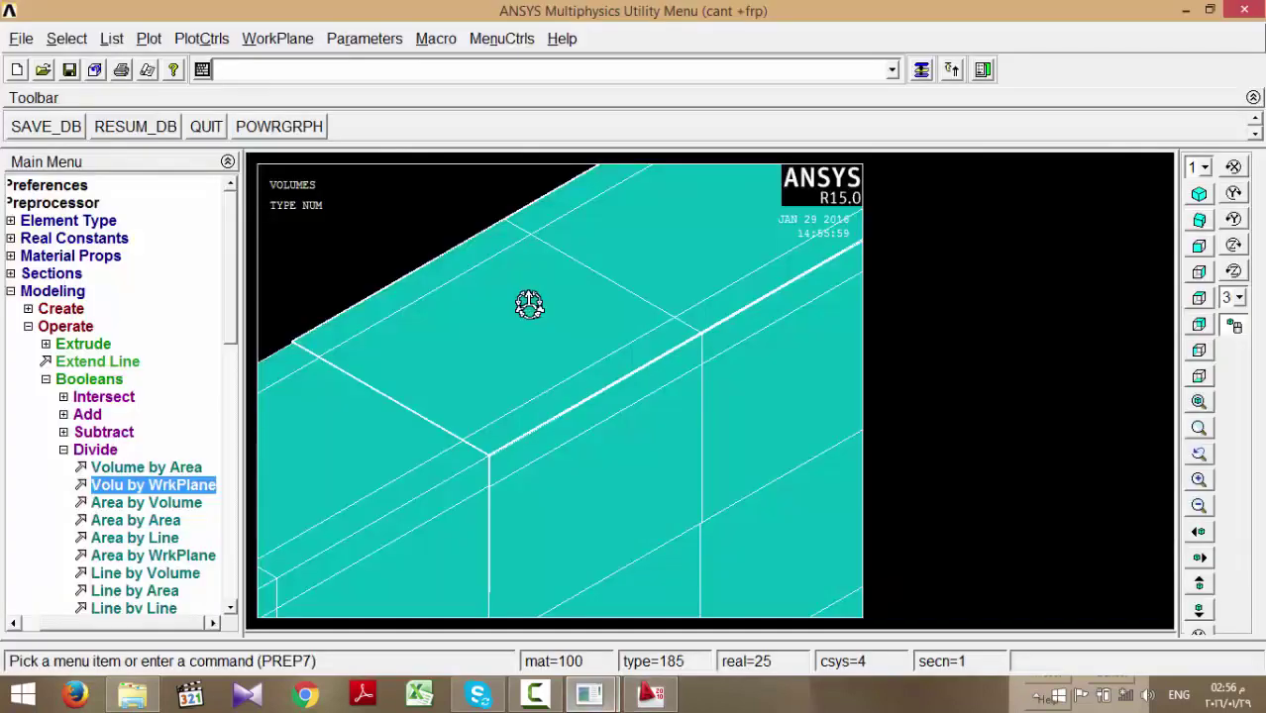
ctrl+right_drag(529, 304, 529, 304)
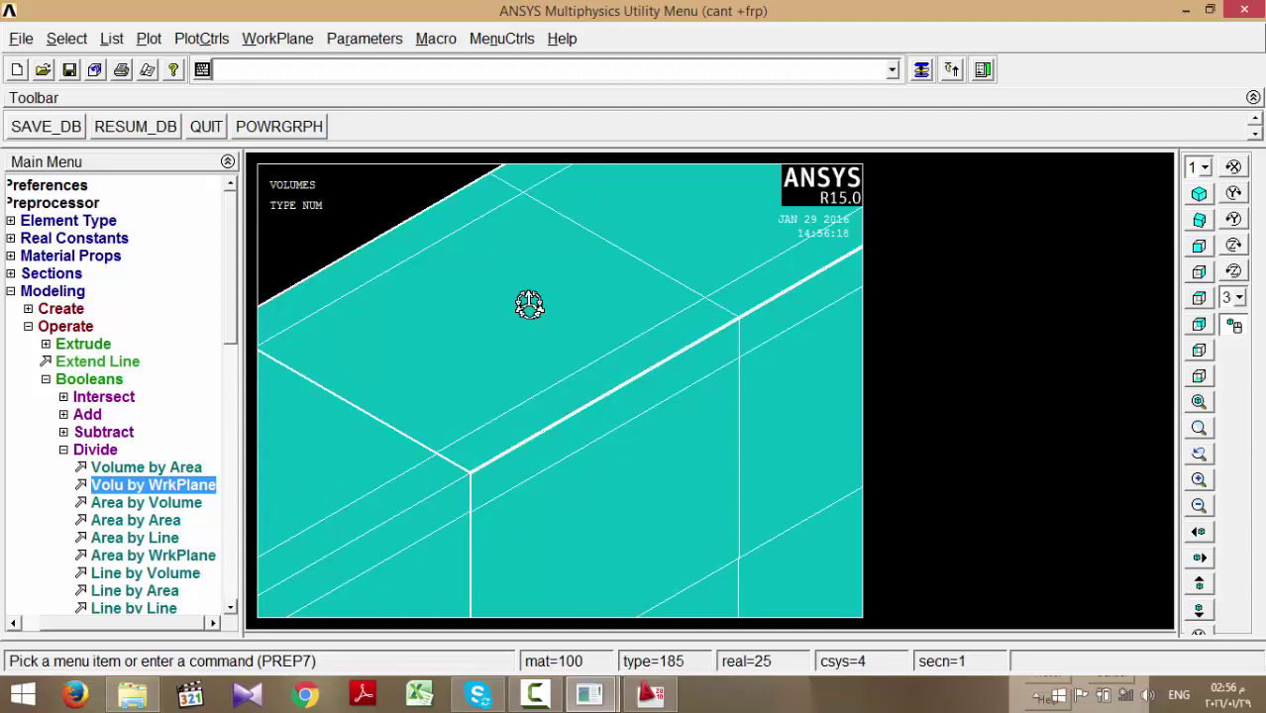
ctrl+middle_drag(529, 304, 529, 304)
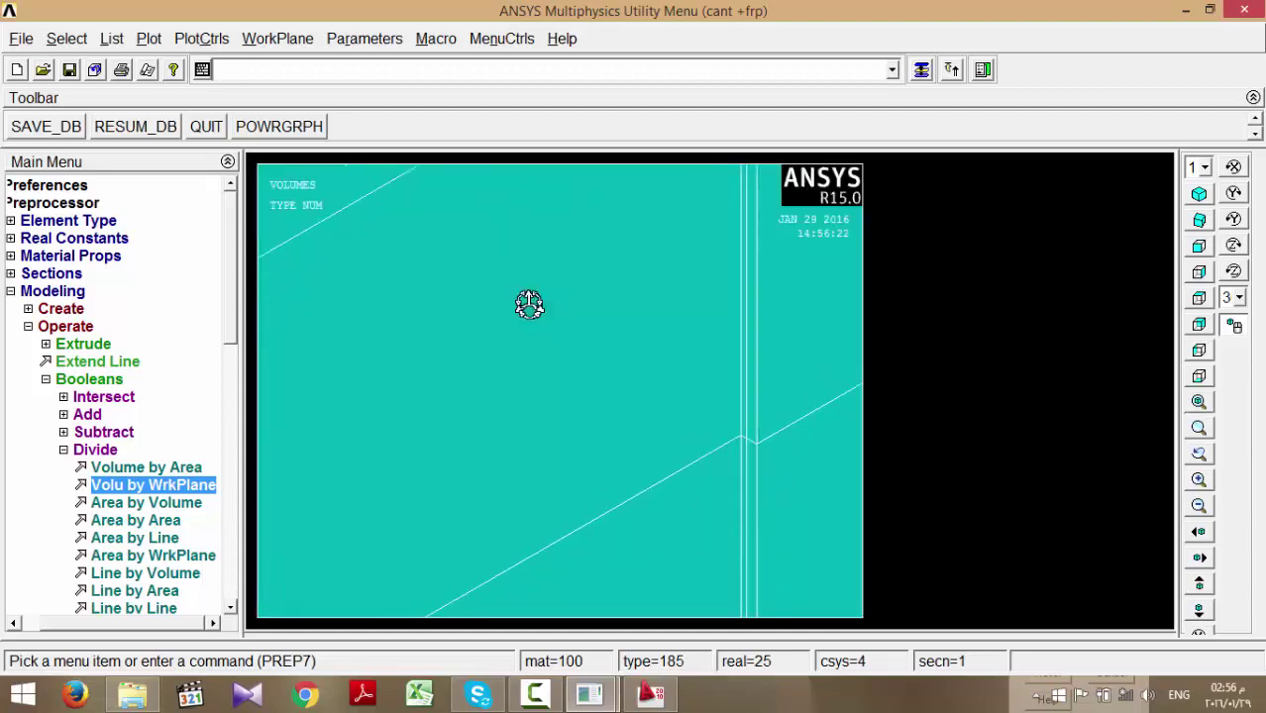
key(alt+Tab)
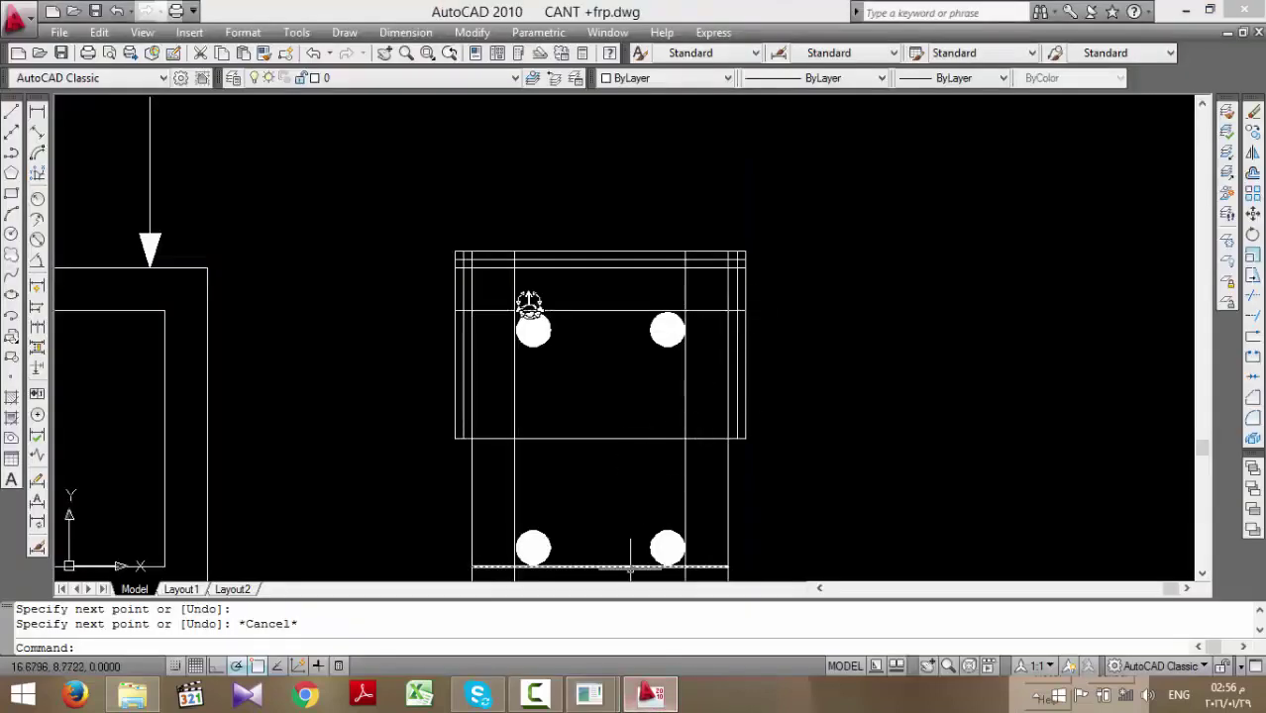
key(alt+Tab)
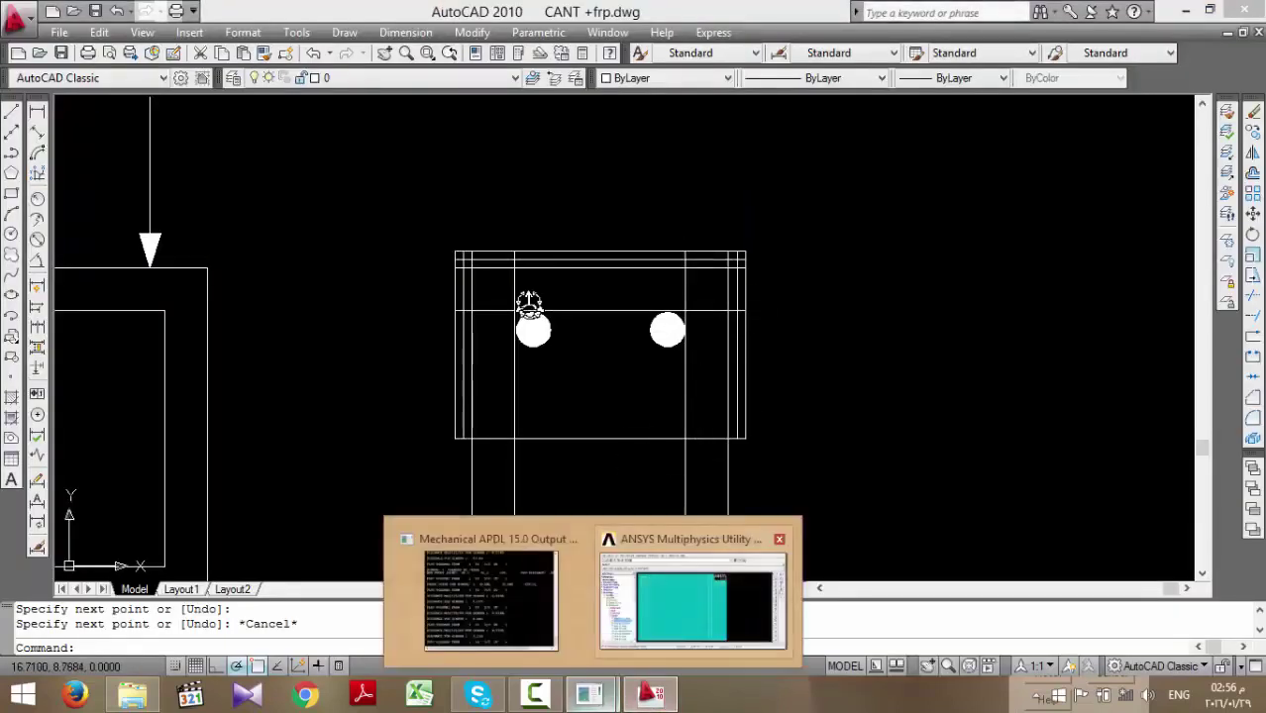
- In ANSYS, examine the thin FRP layer volumes closely where they meet the beam's division and cover lines
click(1199, 401)
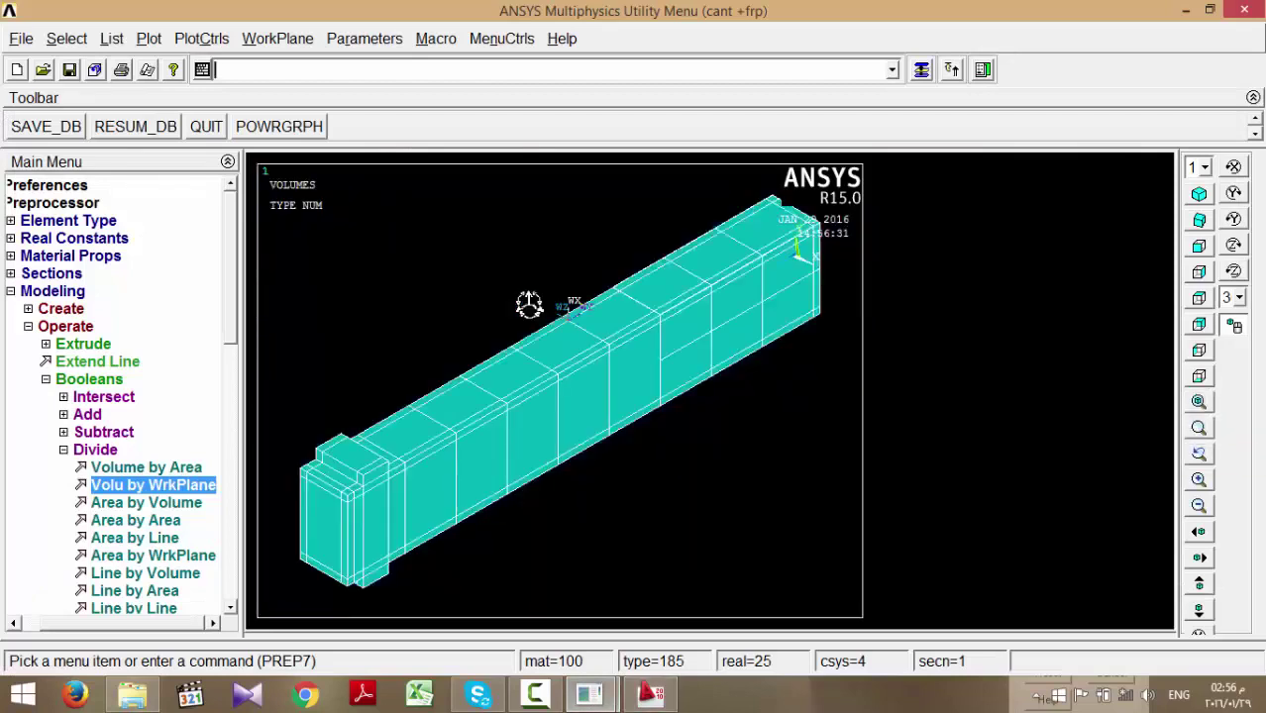
scroll(529, 304, up, 5)
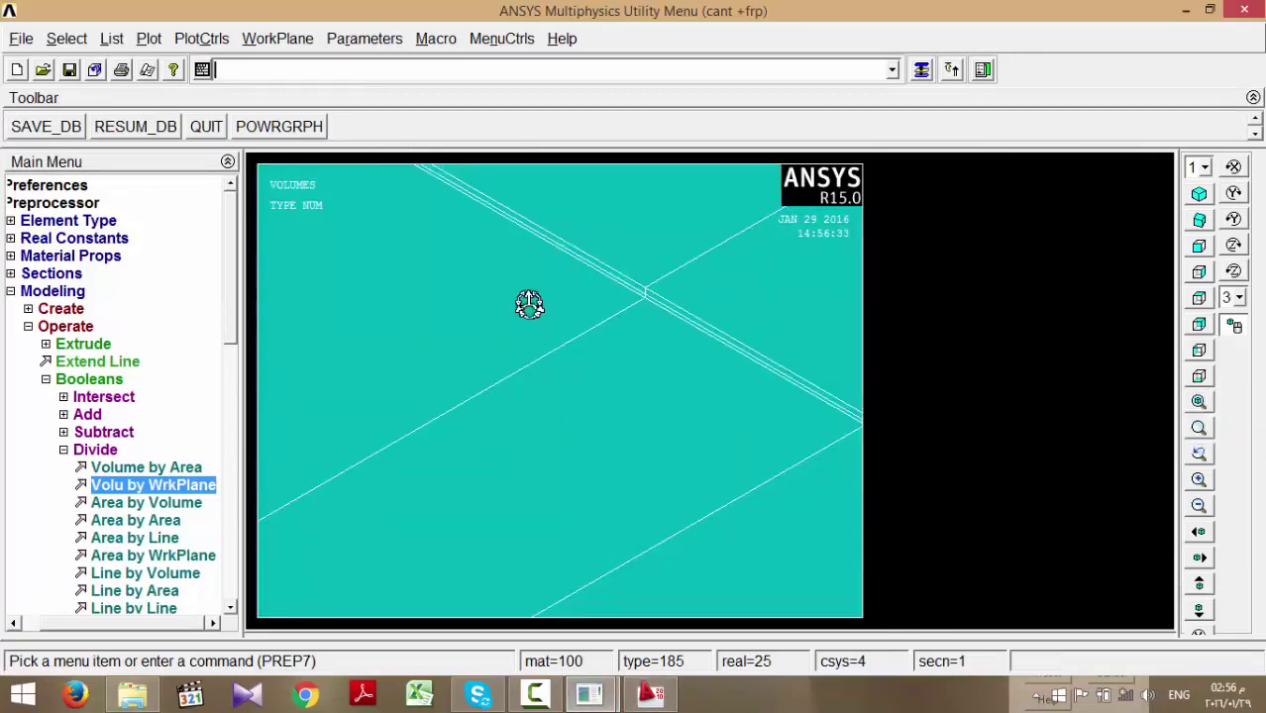
scroll(529, 304, up, 2)
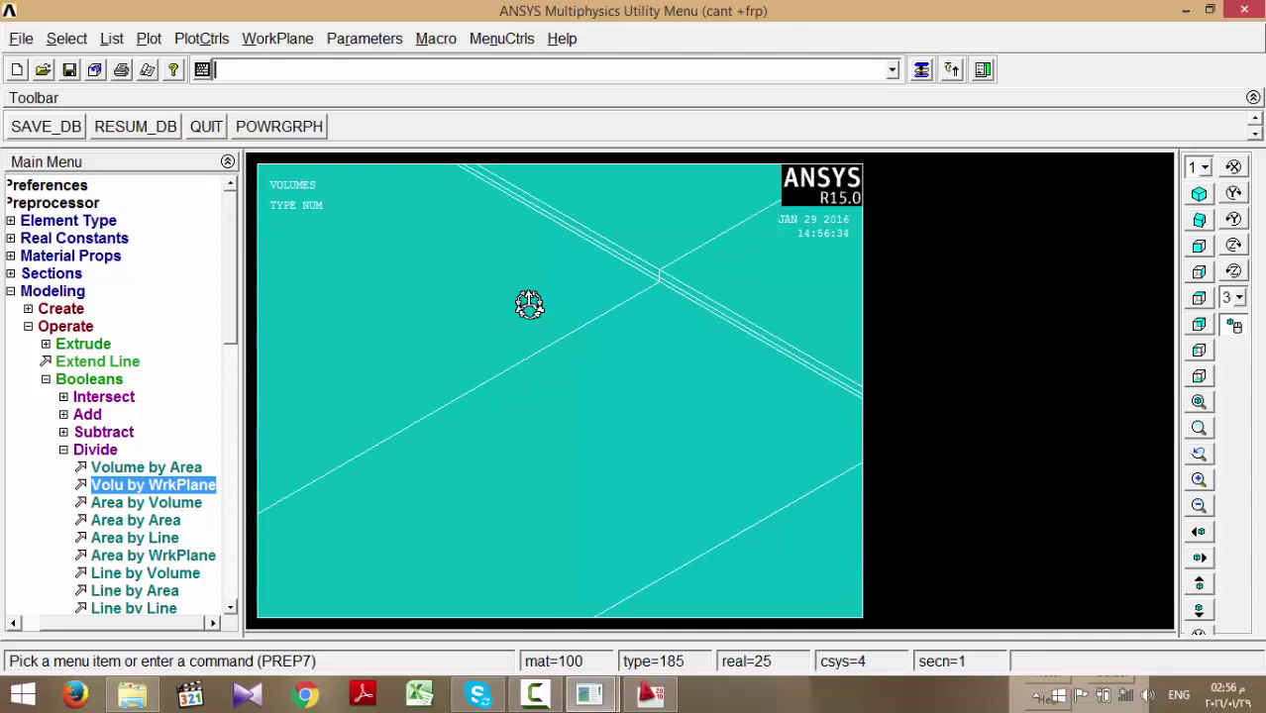
scroll(529, 304, down, 7)
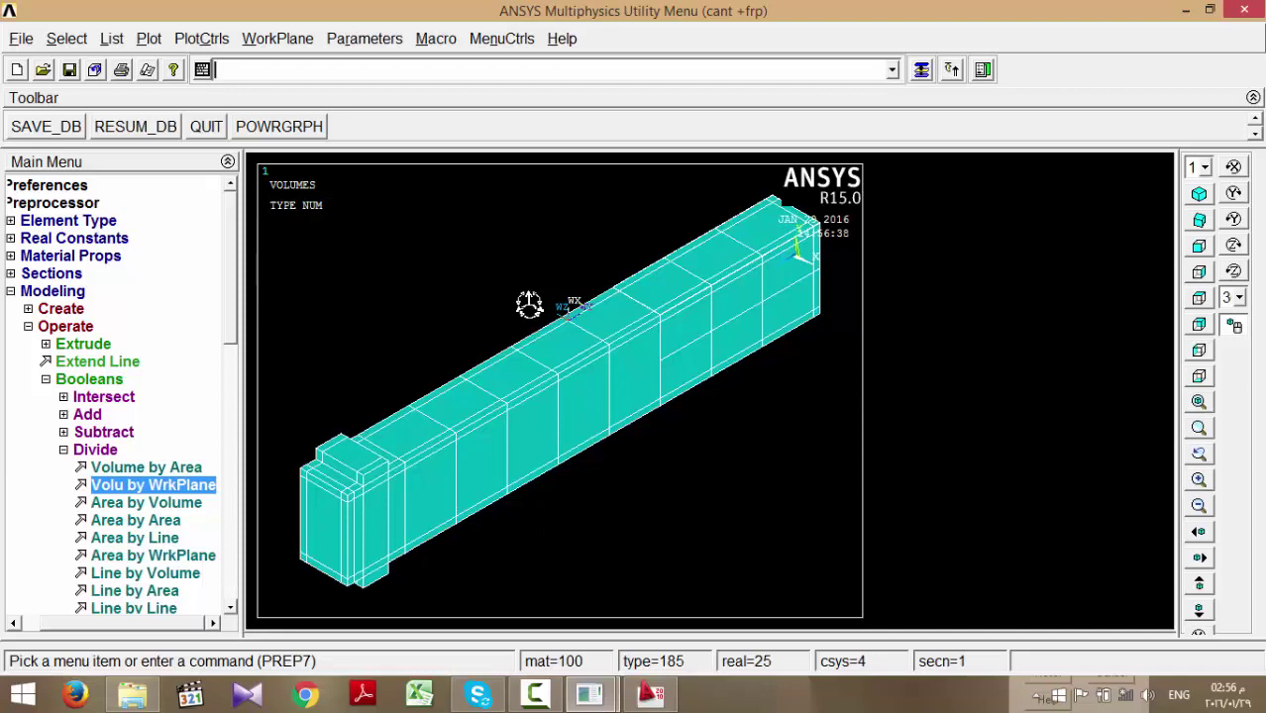
scroll(529, 304, up, 5)
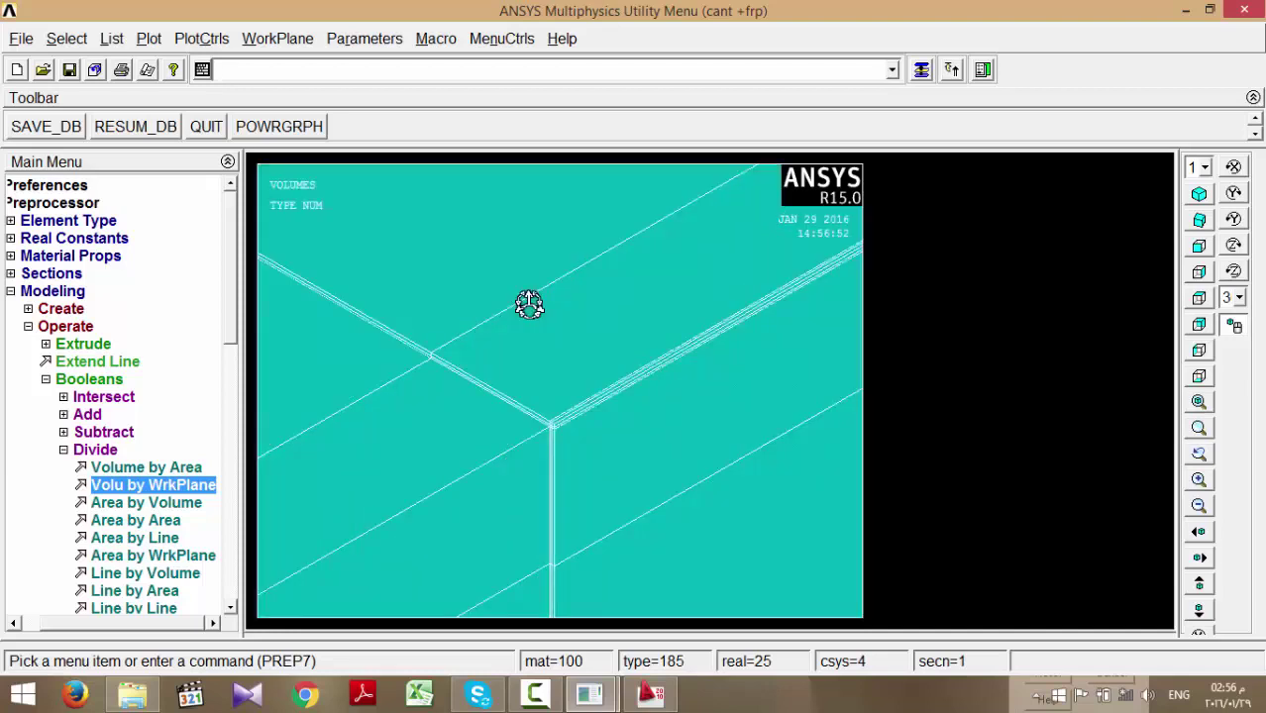
scroll(529, 304, down, 2)
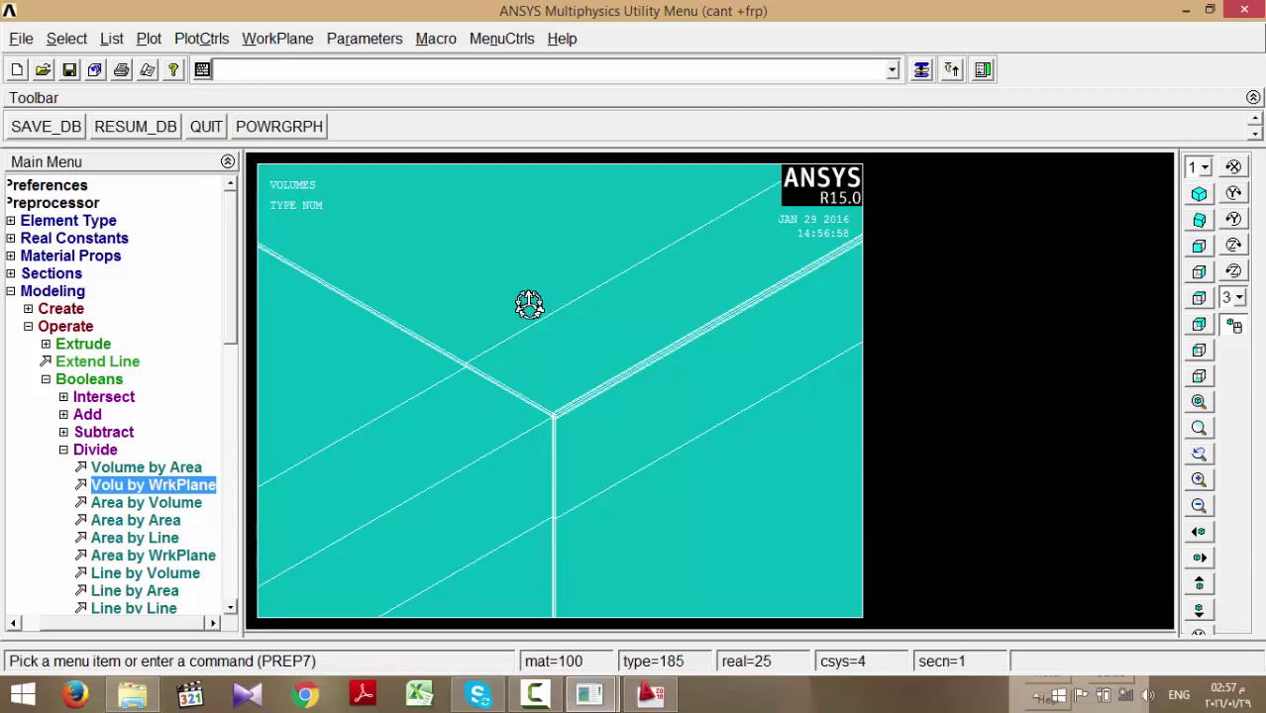
click(1199, 402)
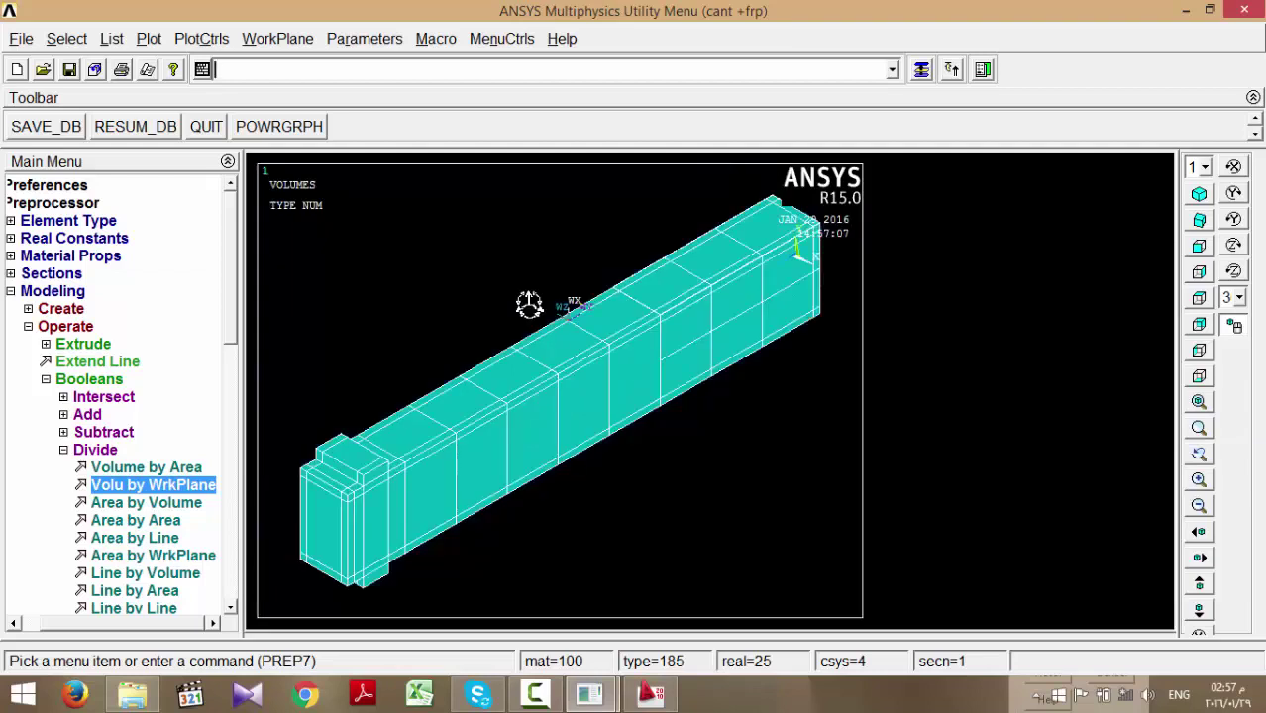
- Offset the working plane to the keypoint at the FRP's lower end corner, turn it horizontal and divide all volumes by it
click(277, 37)
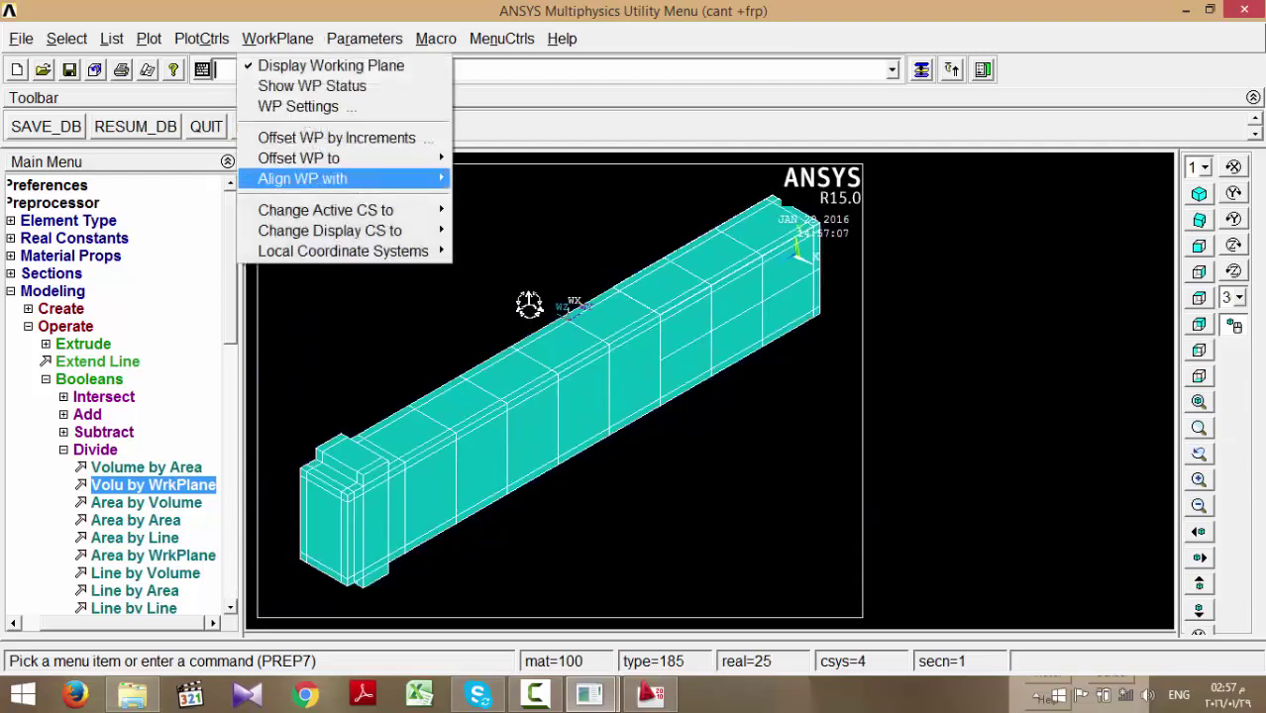
mouse_move(298, 158)
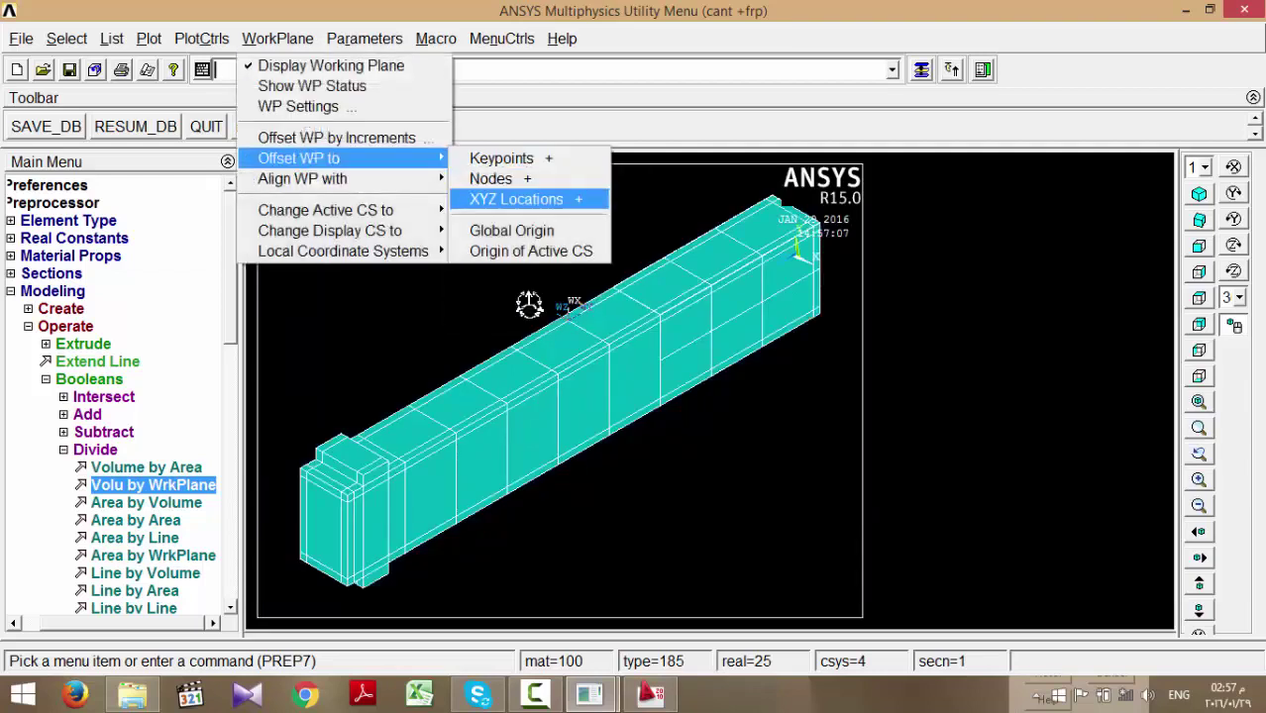
click(502, 157)
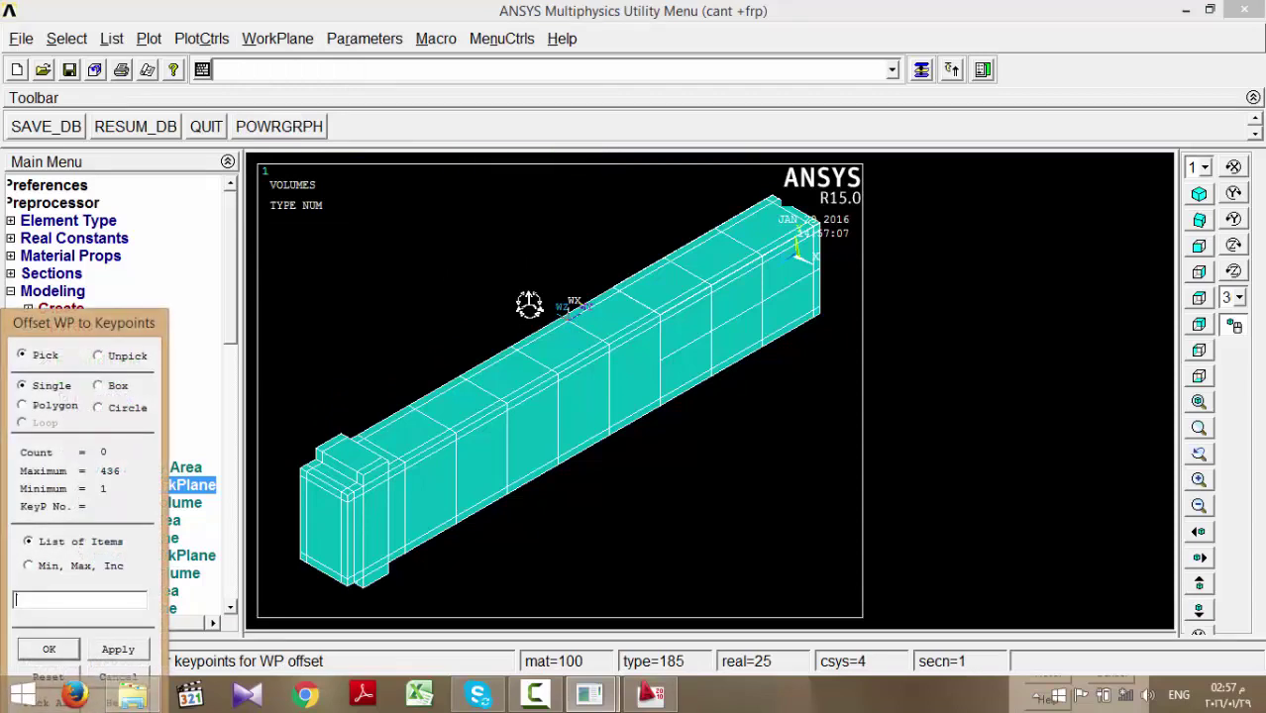
click(660, 359)
key(Return)
middle_click(529, 304)
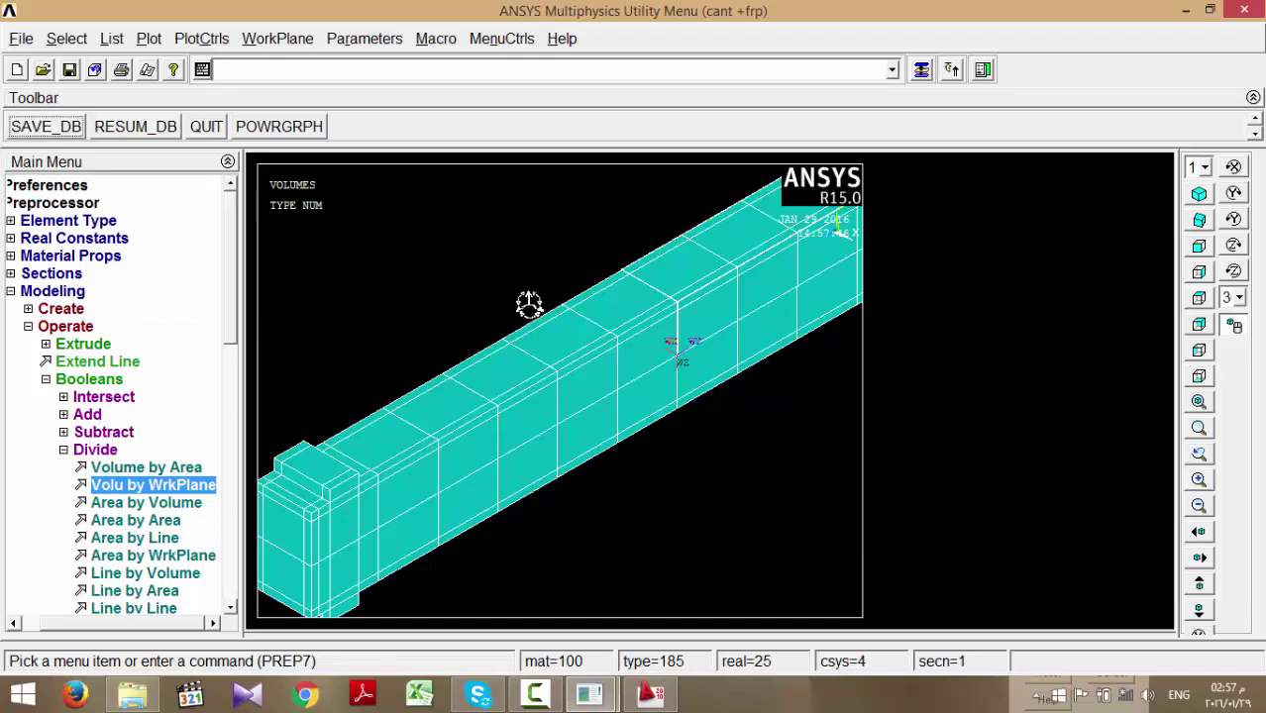
- Select the LONG_BAR component in the Component Manager, plot its lines and close the manager
ctrl+drag(529, 304, 529, 304)
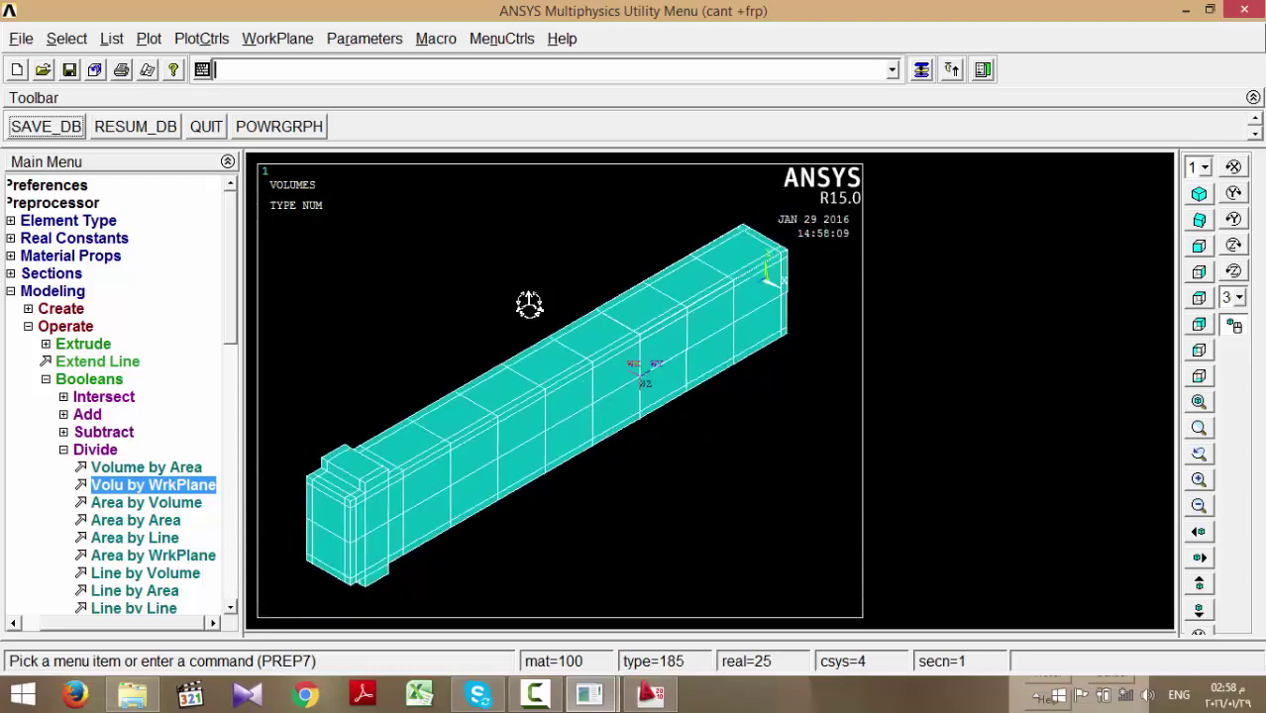
key(alt+s)
key(Down)
key(Return)
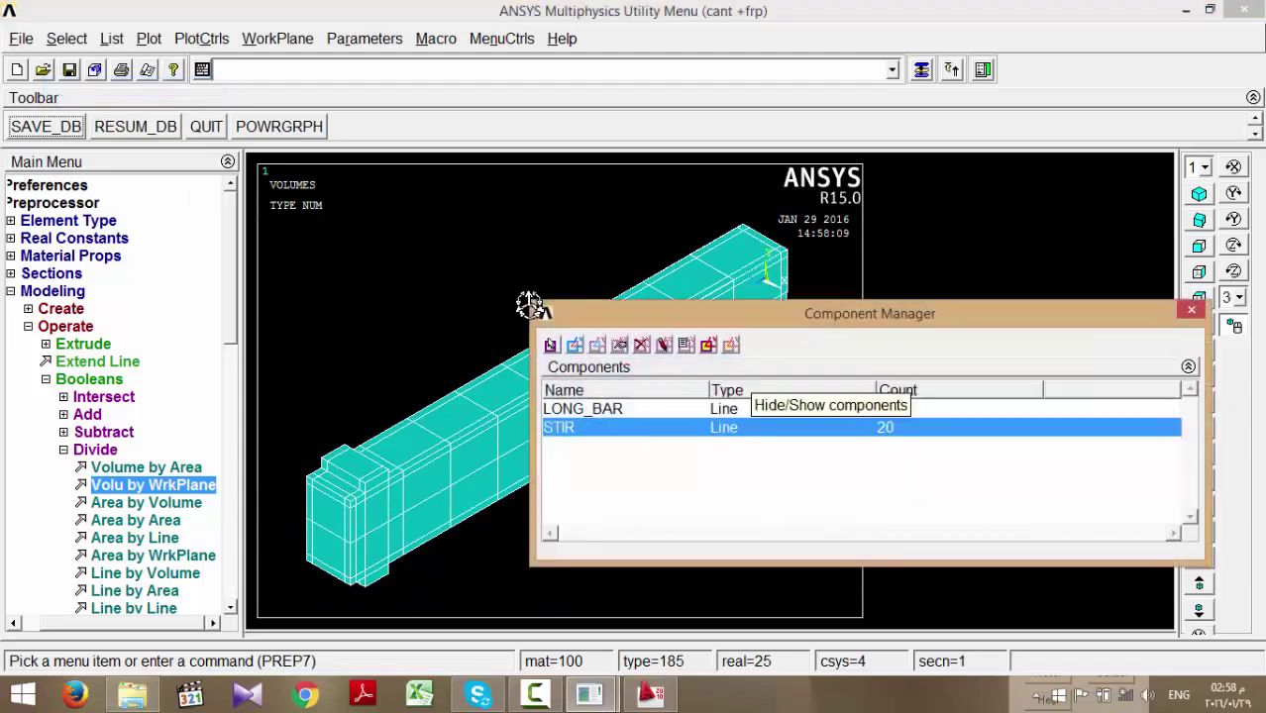
key(Up)
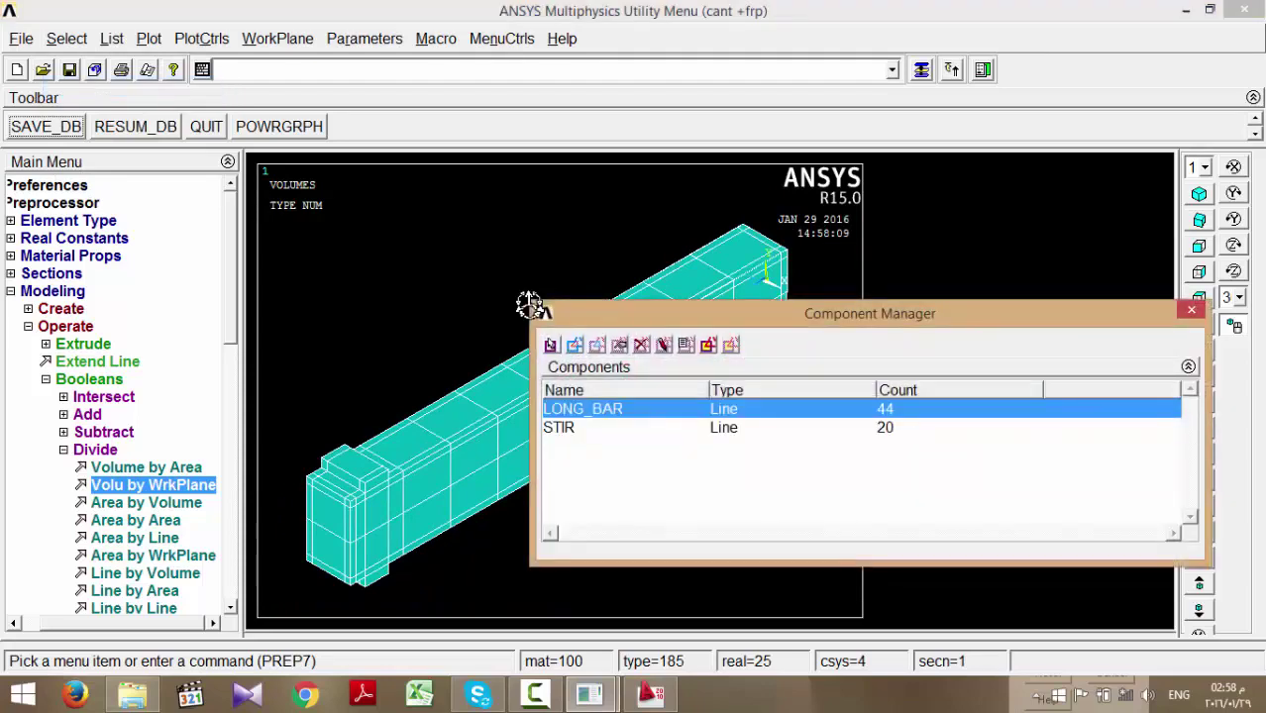
key(alt+p)
key(Down)
key(Down)
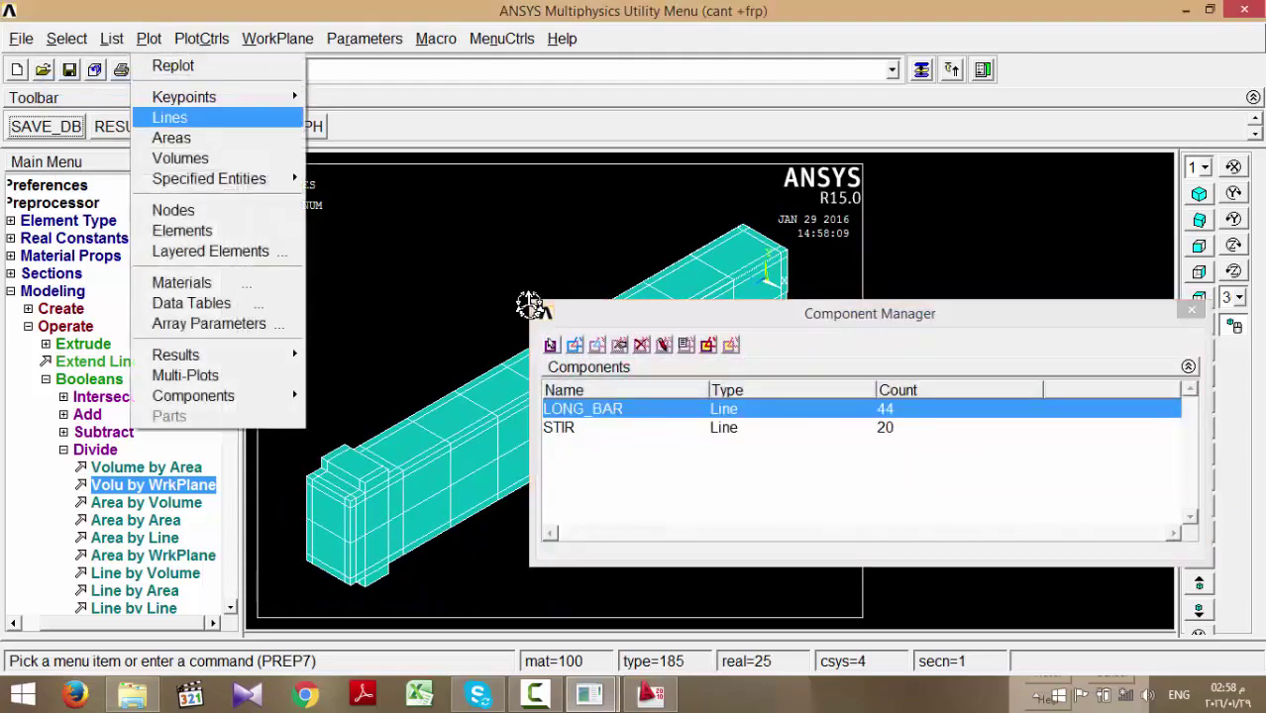
key(Return)
key(Down)
key(Right)
key(Down)
key(Right)
key(Down)
key(Right)
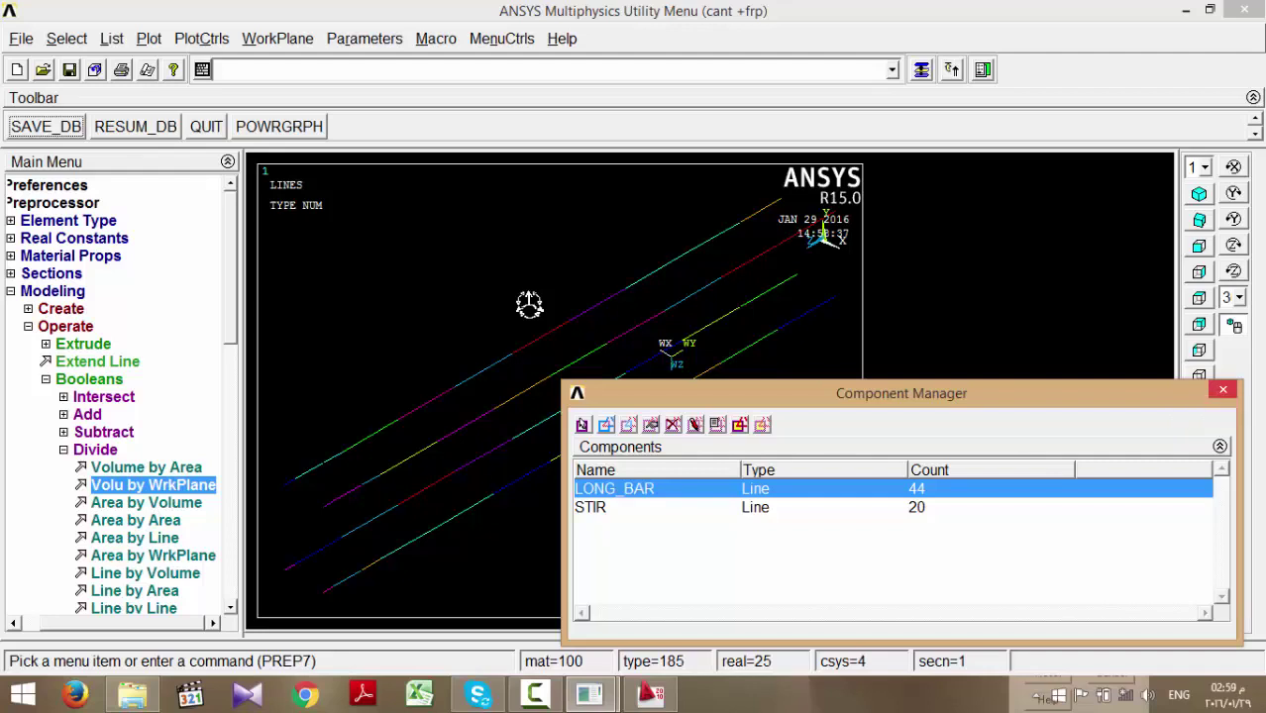
click(1223, 389)
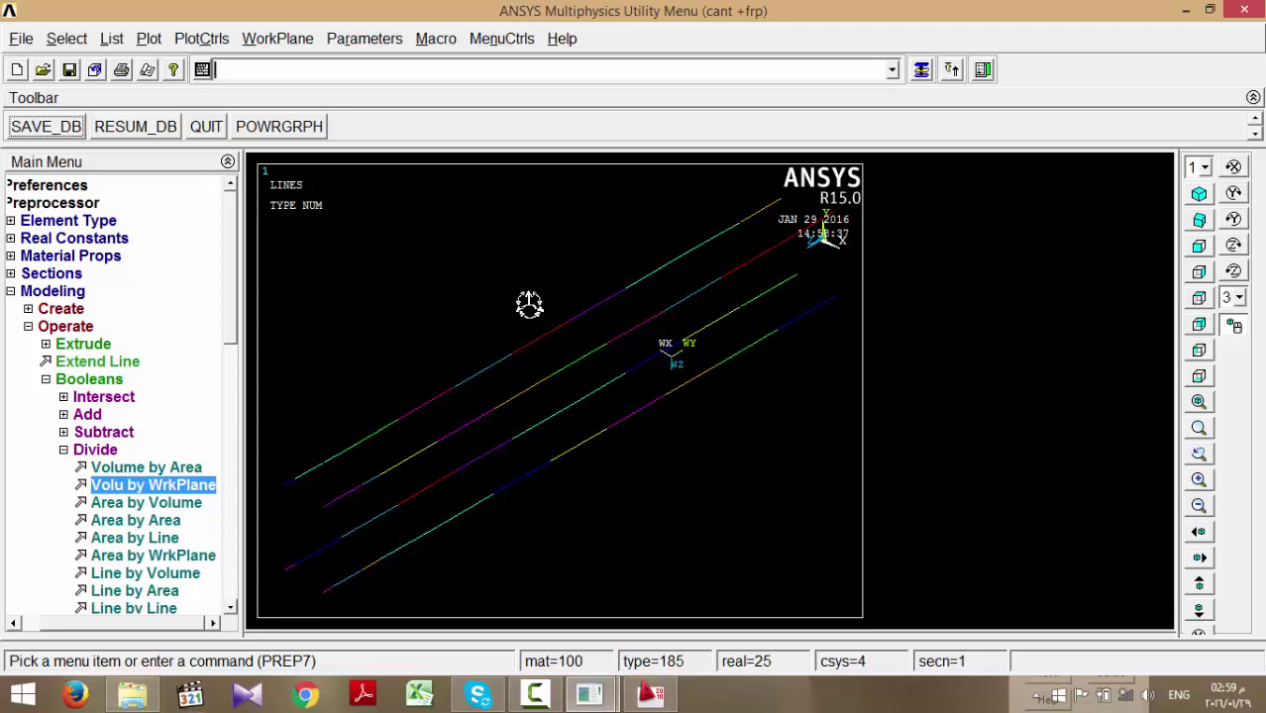
- Switch to File Explorer and go from the run folder to the Lec 8 subfolder to locate the material text file
key(alt+Tab)
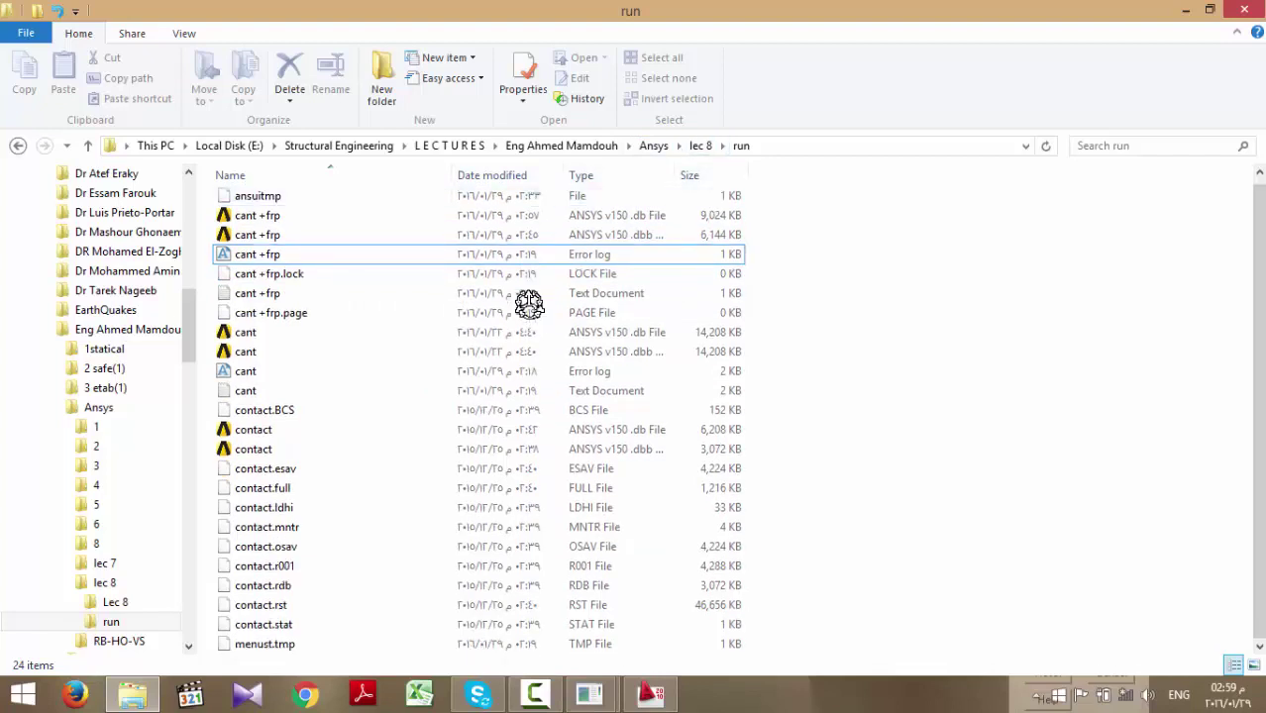
key(alt+Up)
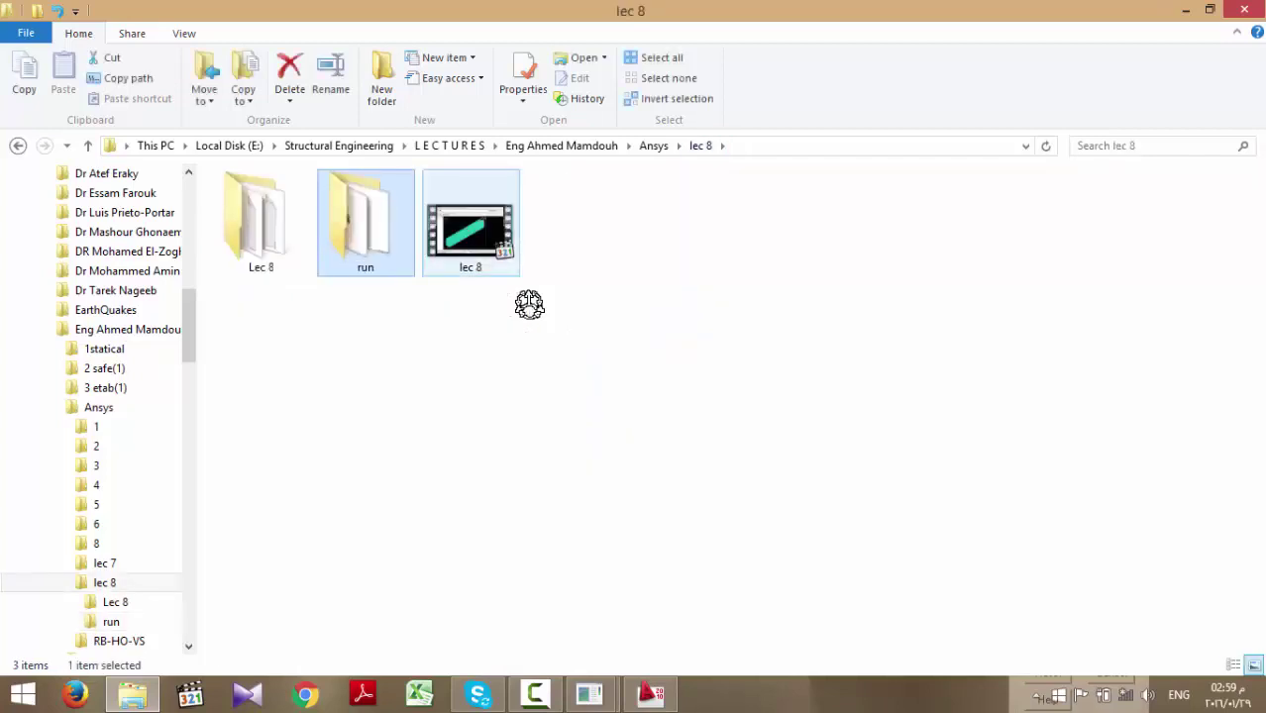
key(Left)
key(Return)
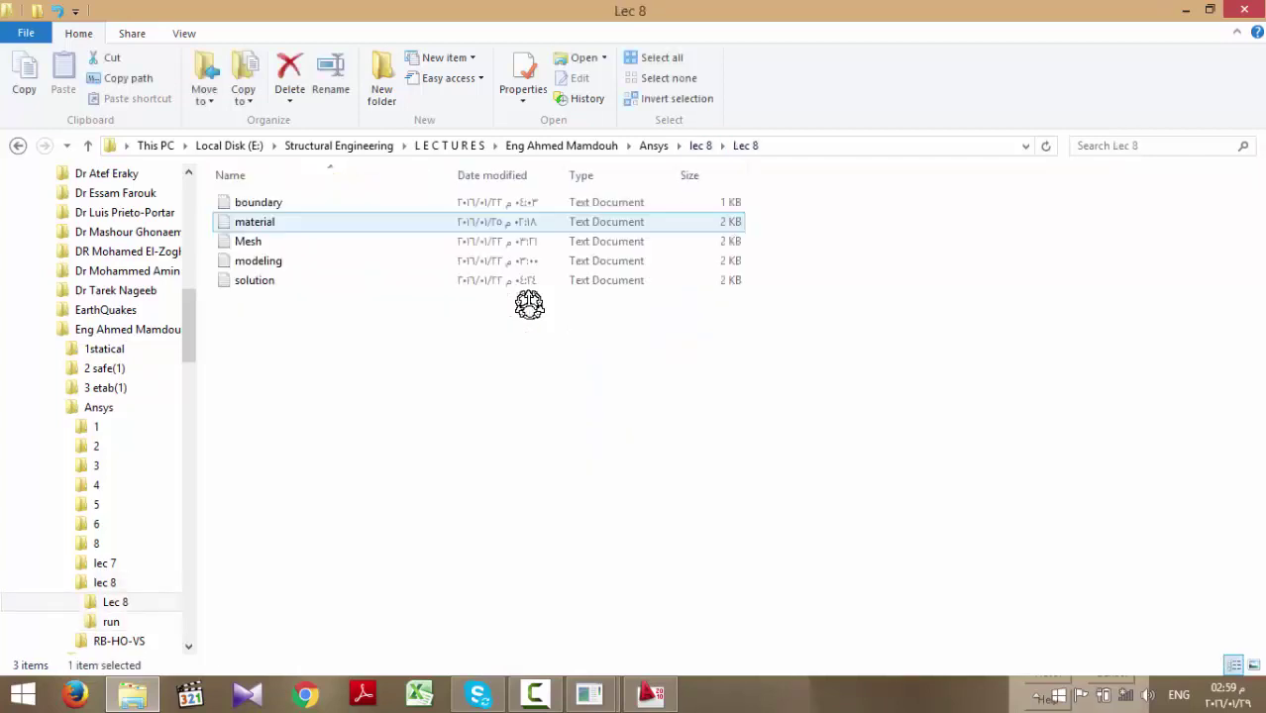
key(Up)
key(Down)
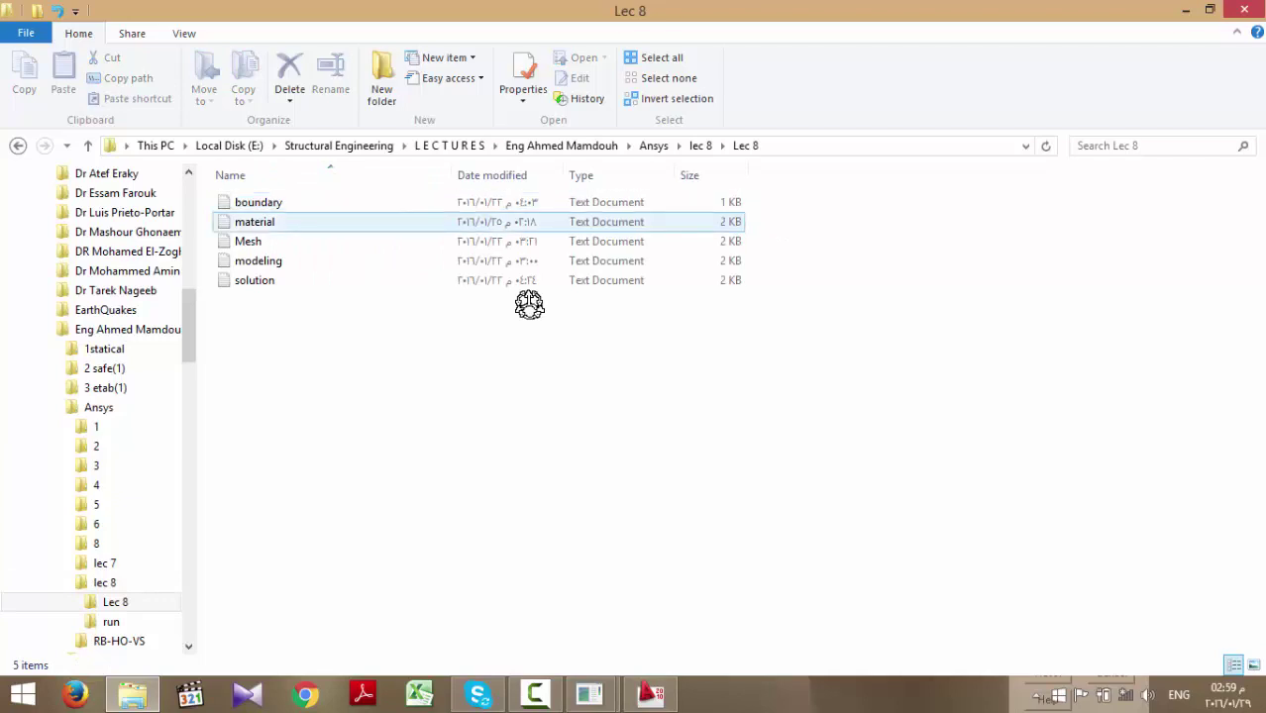
- Open the modeling text file and select the stirrup component commands from "! componant" through LSEL,R,LOC,Z,20,l-20 for copying
key(Down)
key(Down)
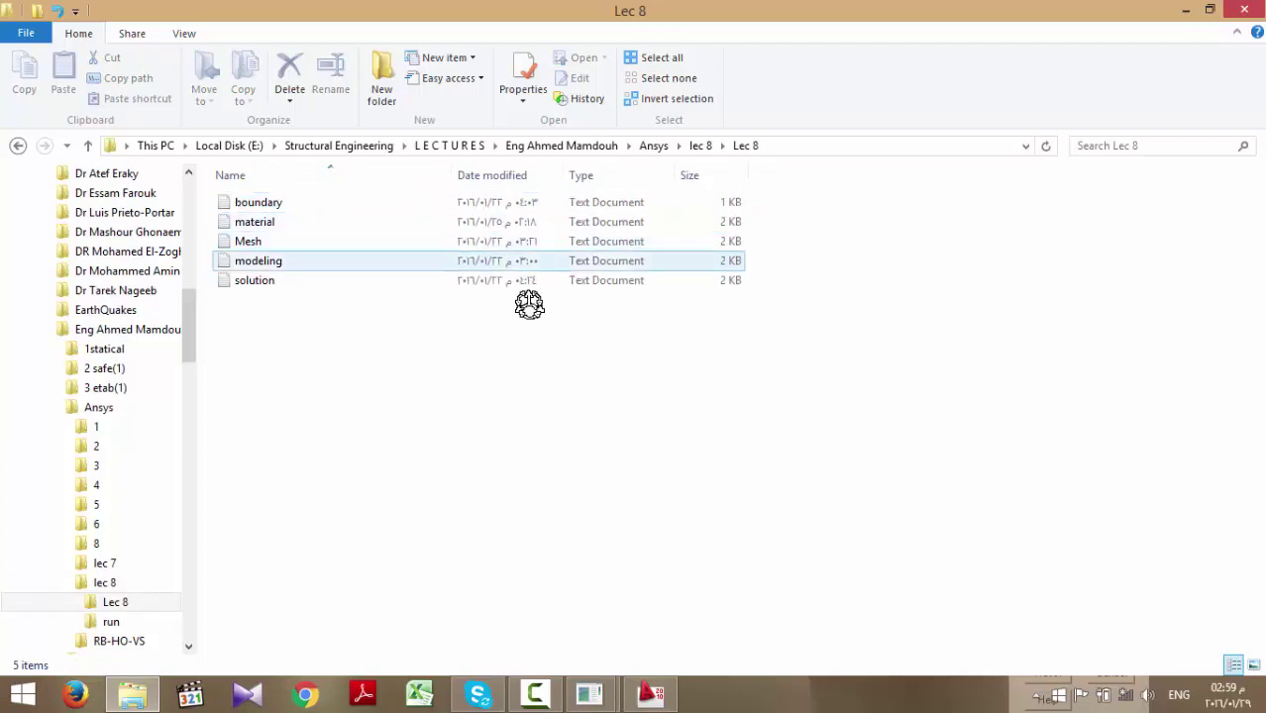
key(Return)
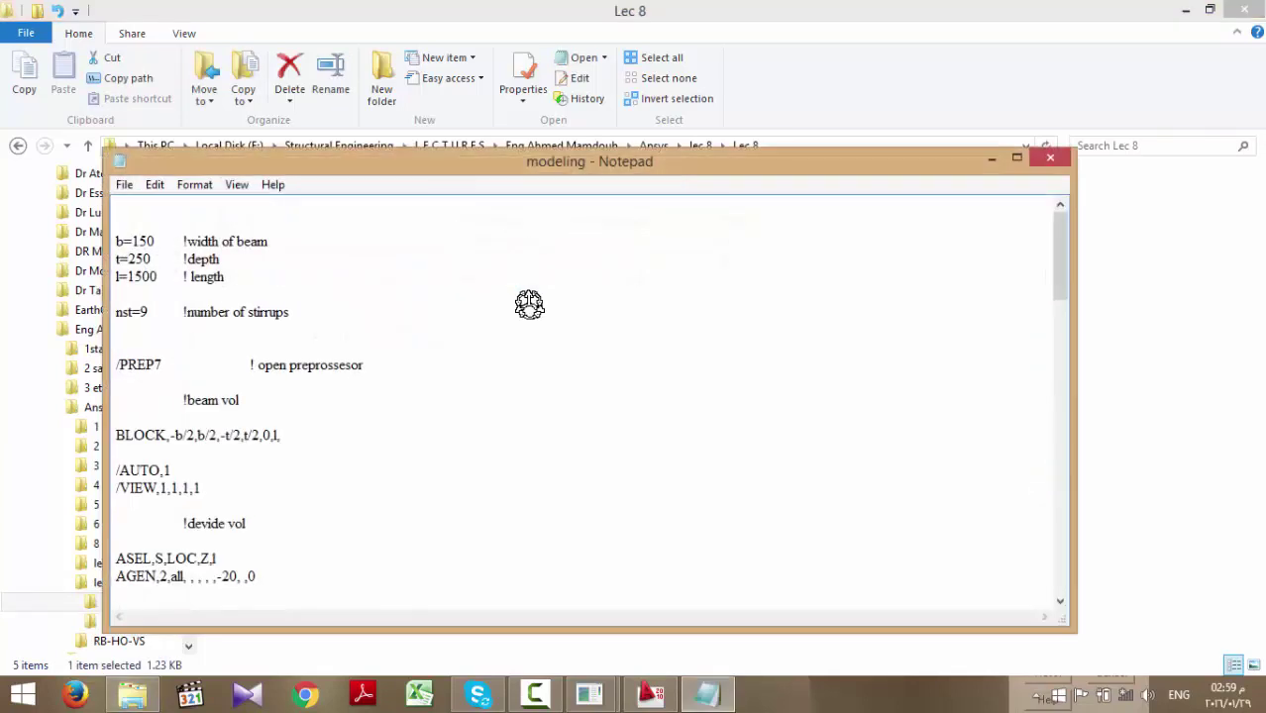
key(super+Up)
scroll(529, 304, down, 14)
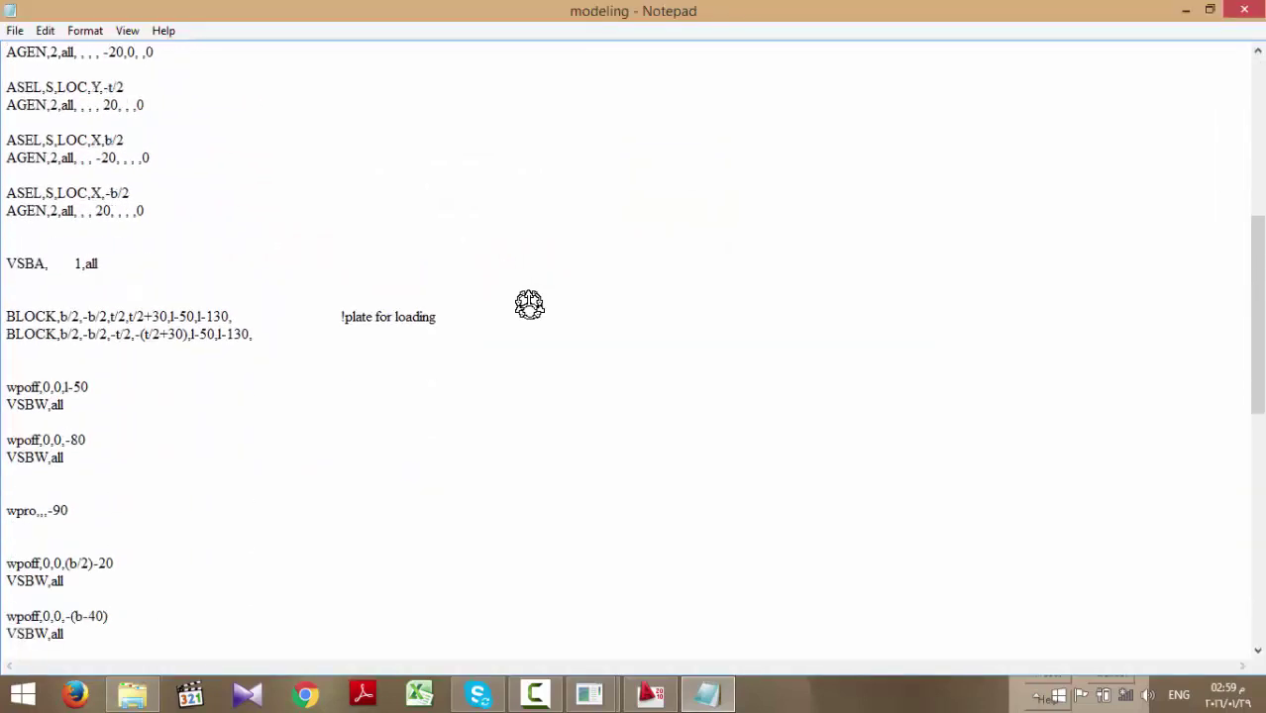
scroll(529, 304, down, 1)
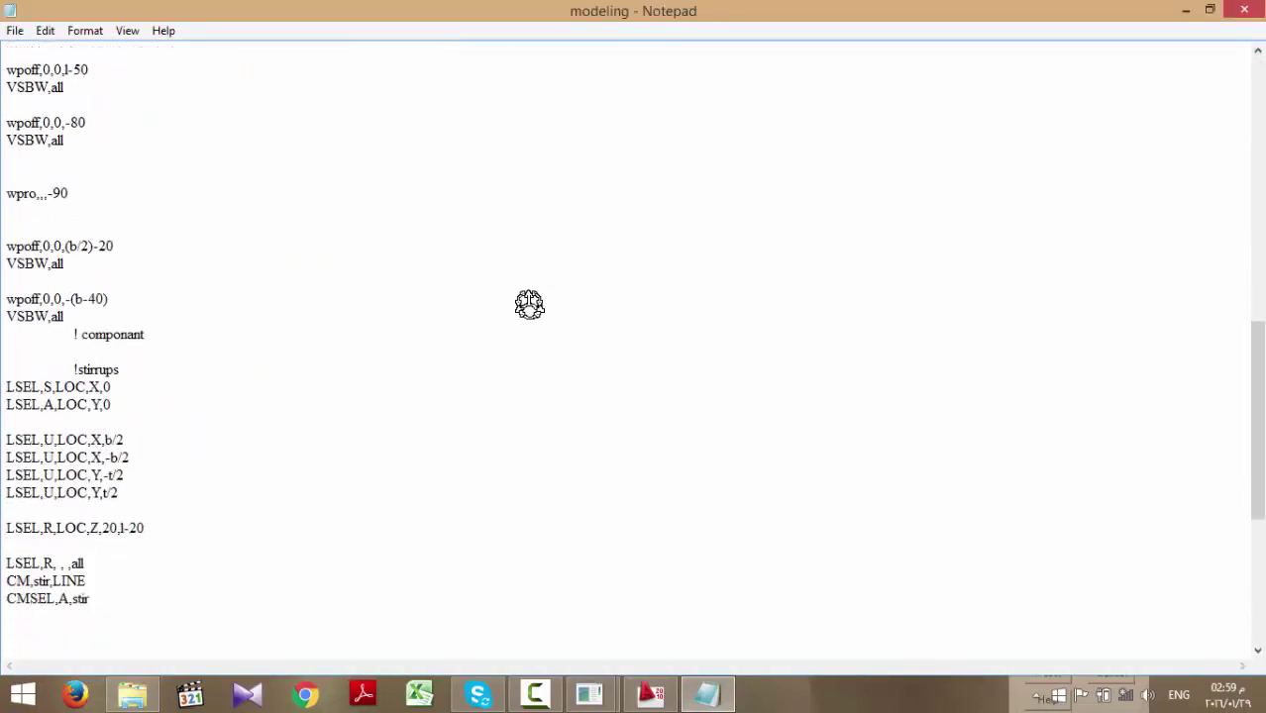
drag(74, 334, 146, 528)
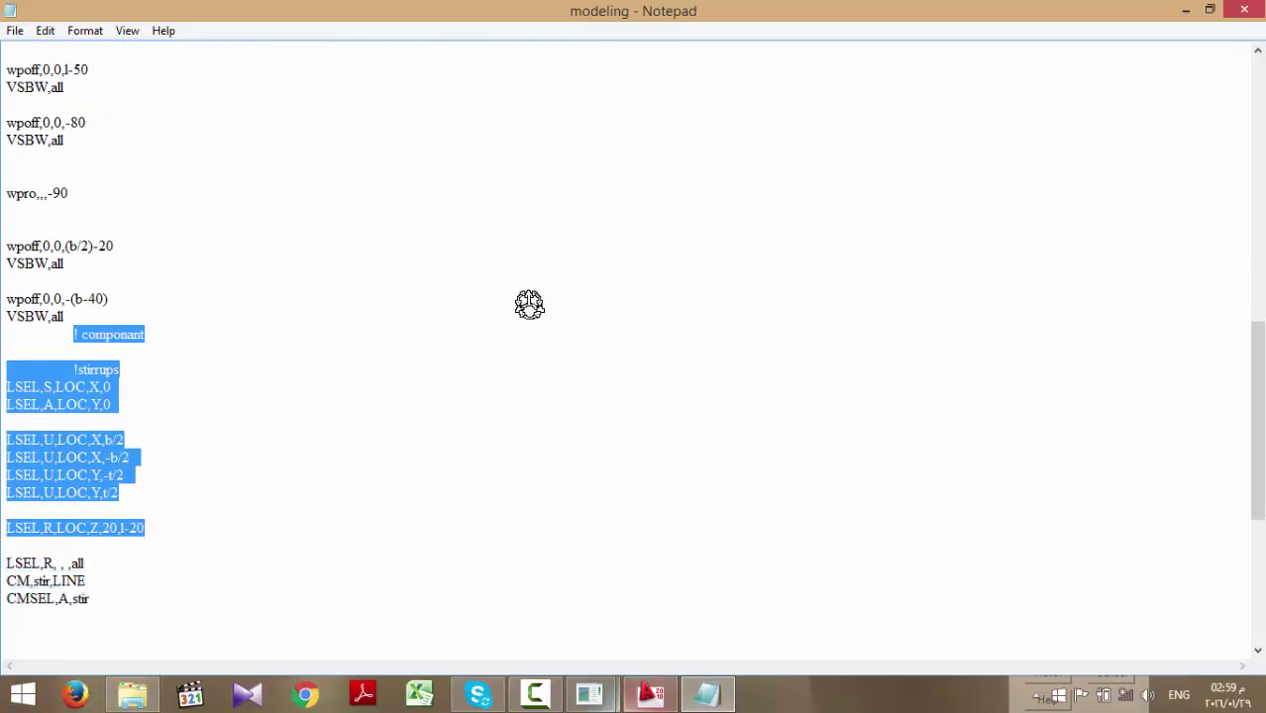
- Switch to ANSYS, run the copied stirrup line-selection commands, and plot the selected lines
mouse_move(589, 694)
click(693, 594)
key(ctrl+v)
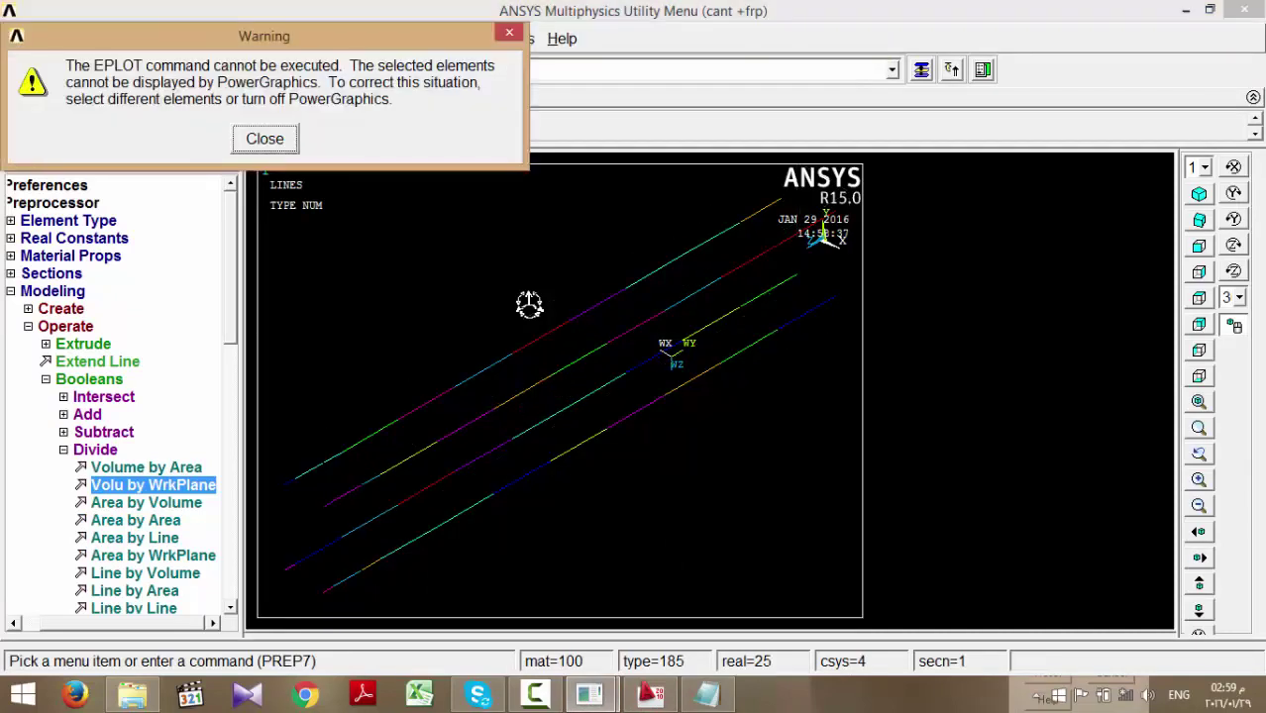
key(Return)
key(alt+p)
key(Down)
key(Down)
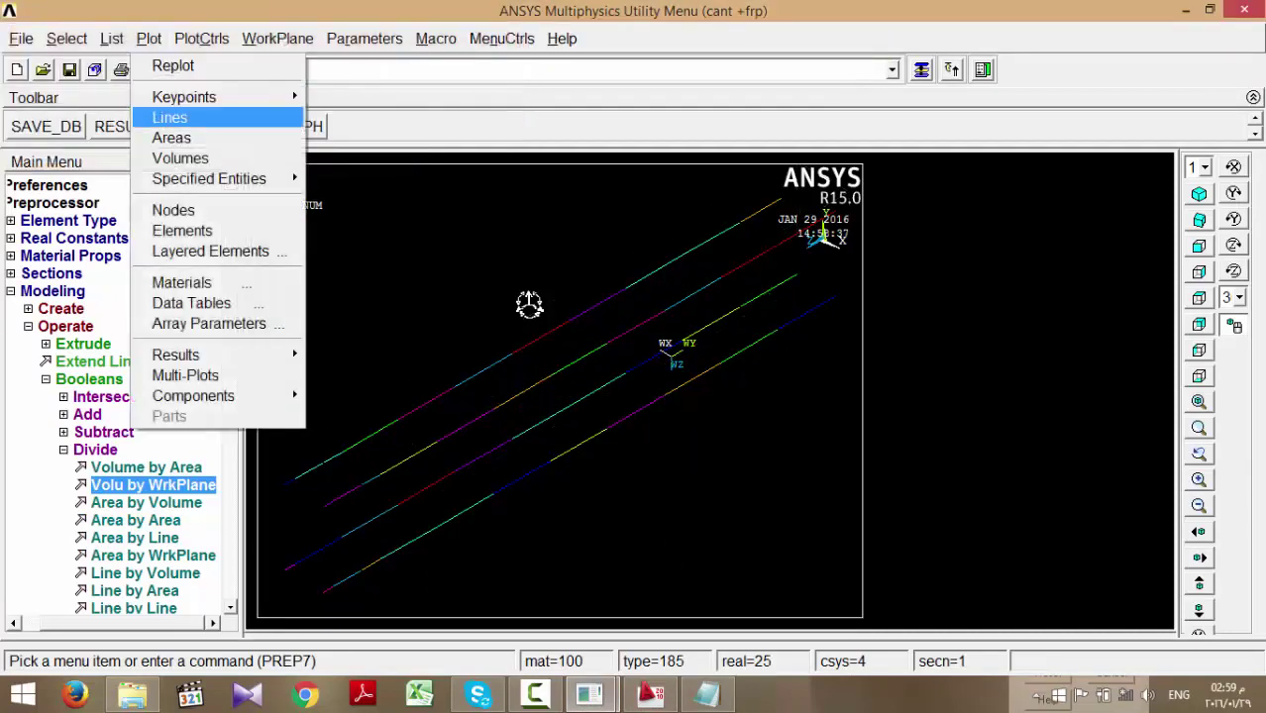
key(Return)
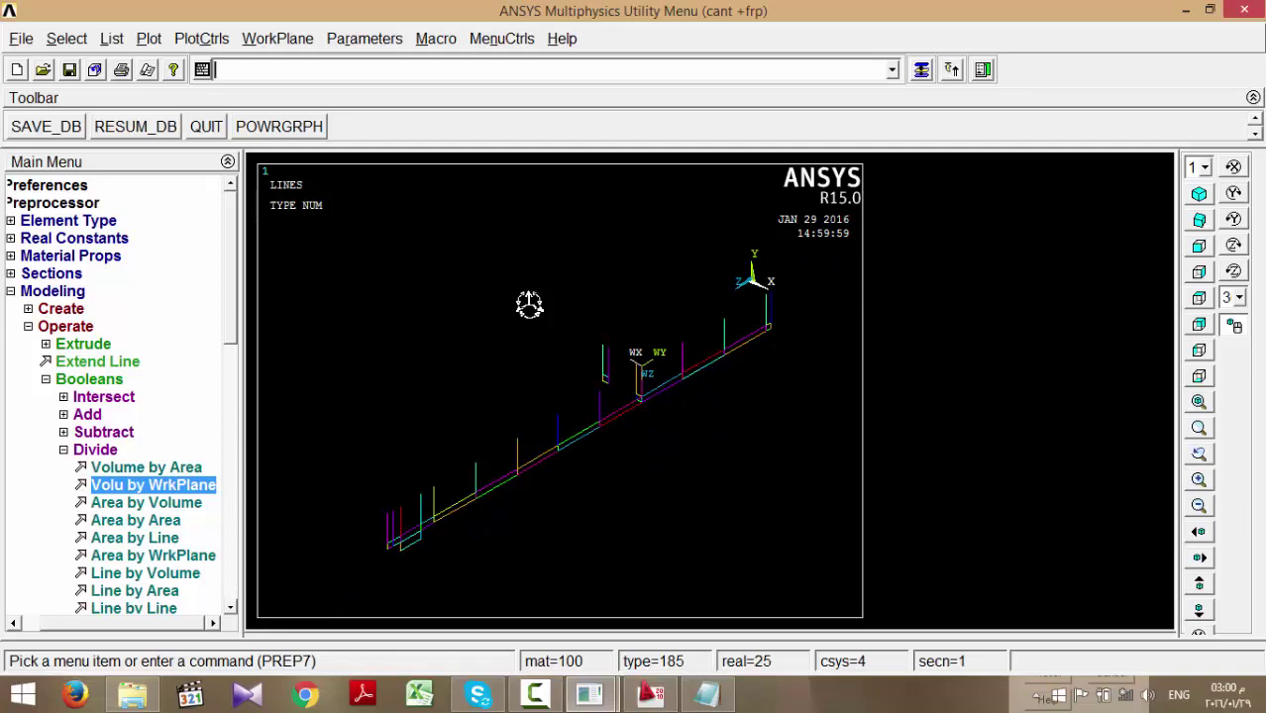
- Change the active coordinate system to Global Cartesian
key(alt+w)
key(Down)
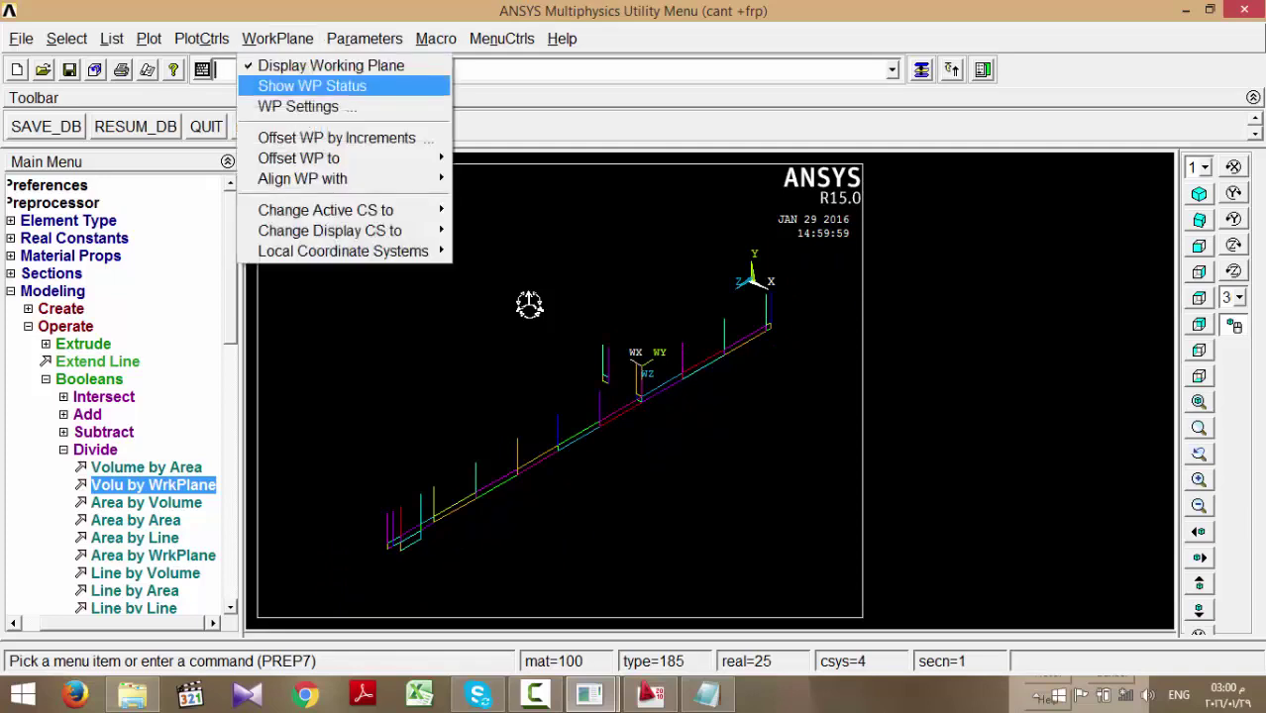
key(Down)
key(Down)
key(Down)
key(Down)
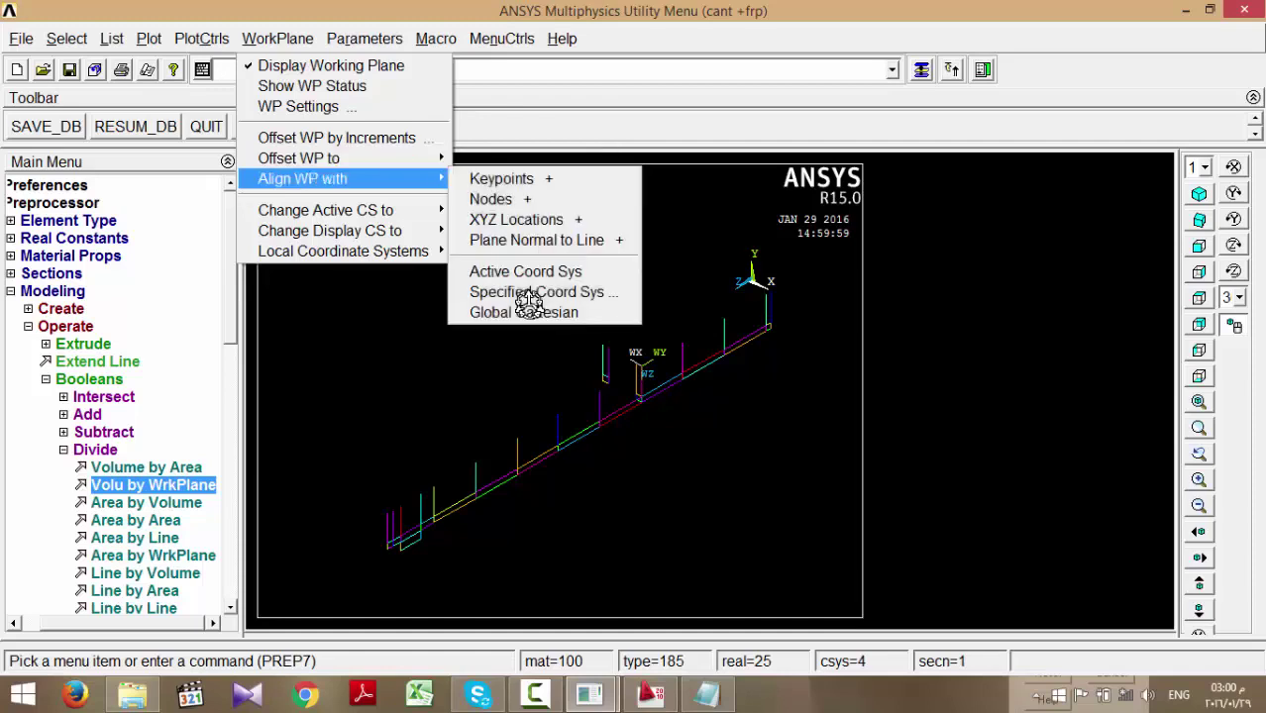
key(Up)
key(Down)
key(Down)
key(Right)
key(Down)
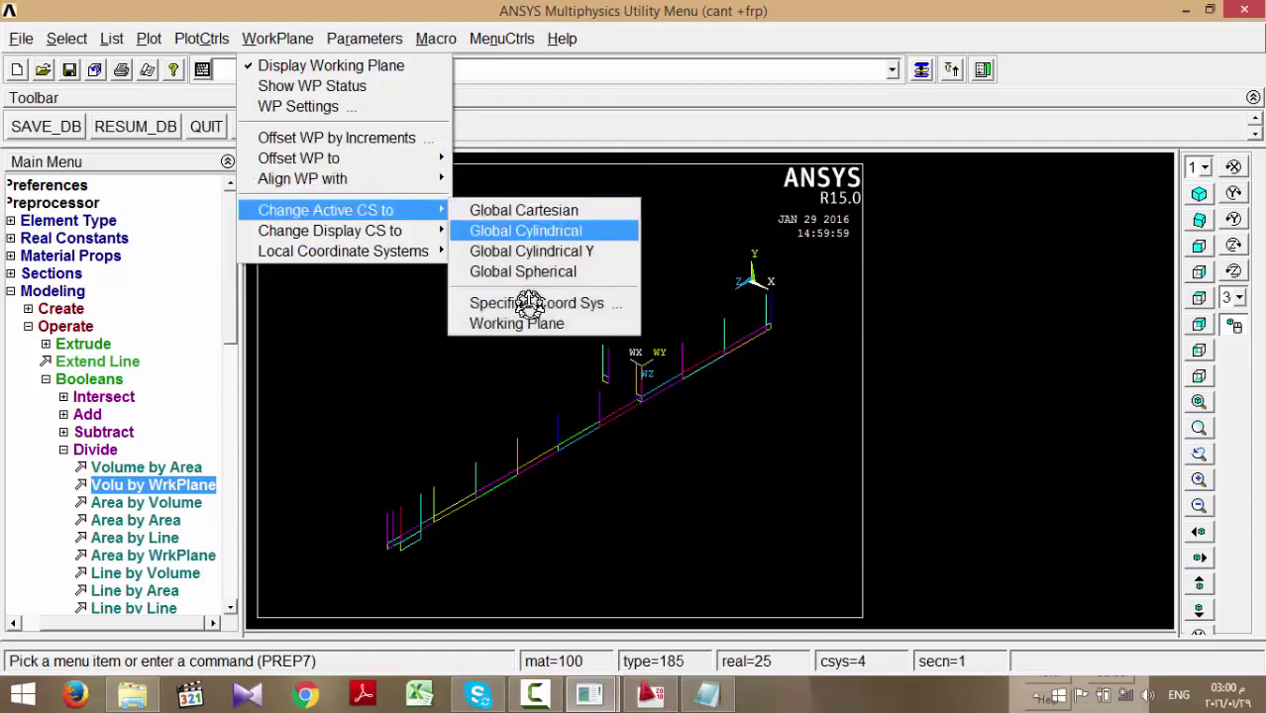
key(Down)
key(Down)
key(Down)
key(Up)
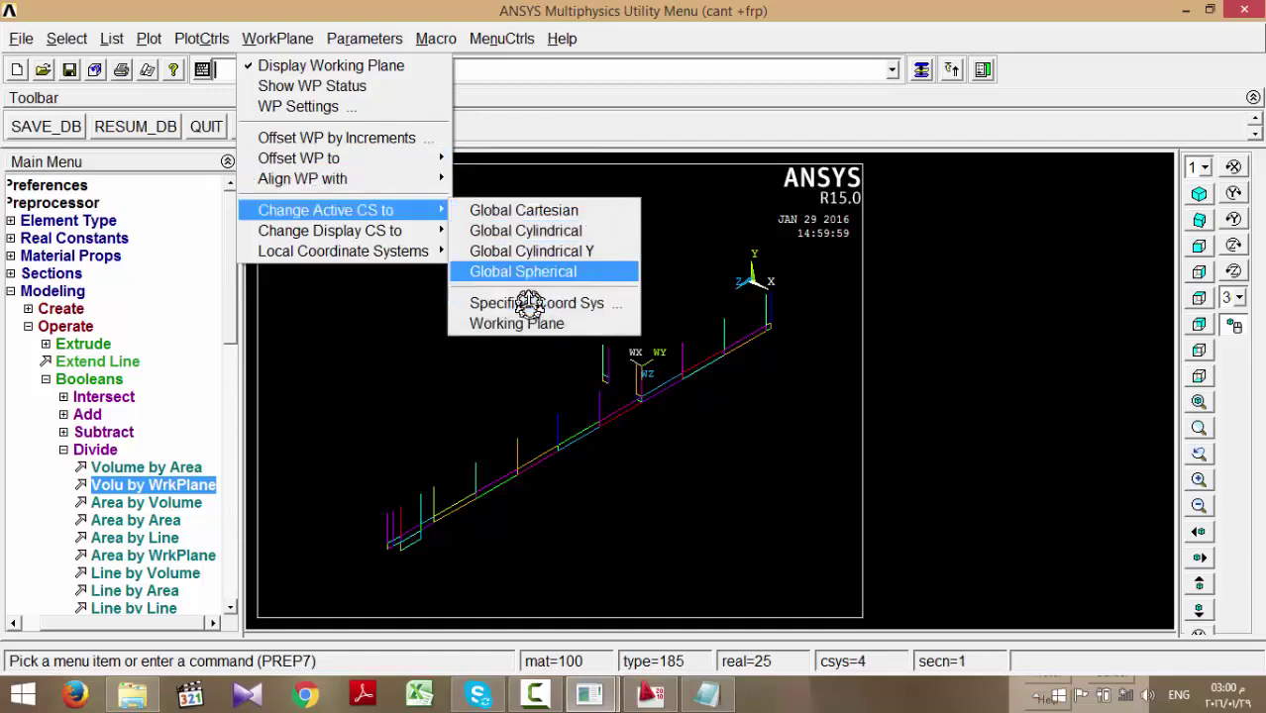
key(Up)
key(Up)
key(Up)
key(Return)
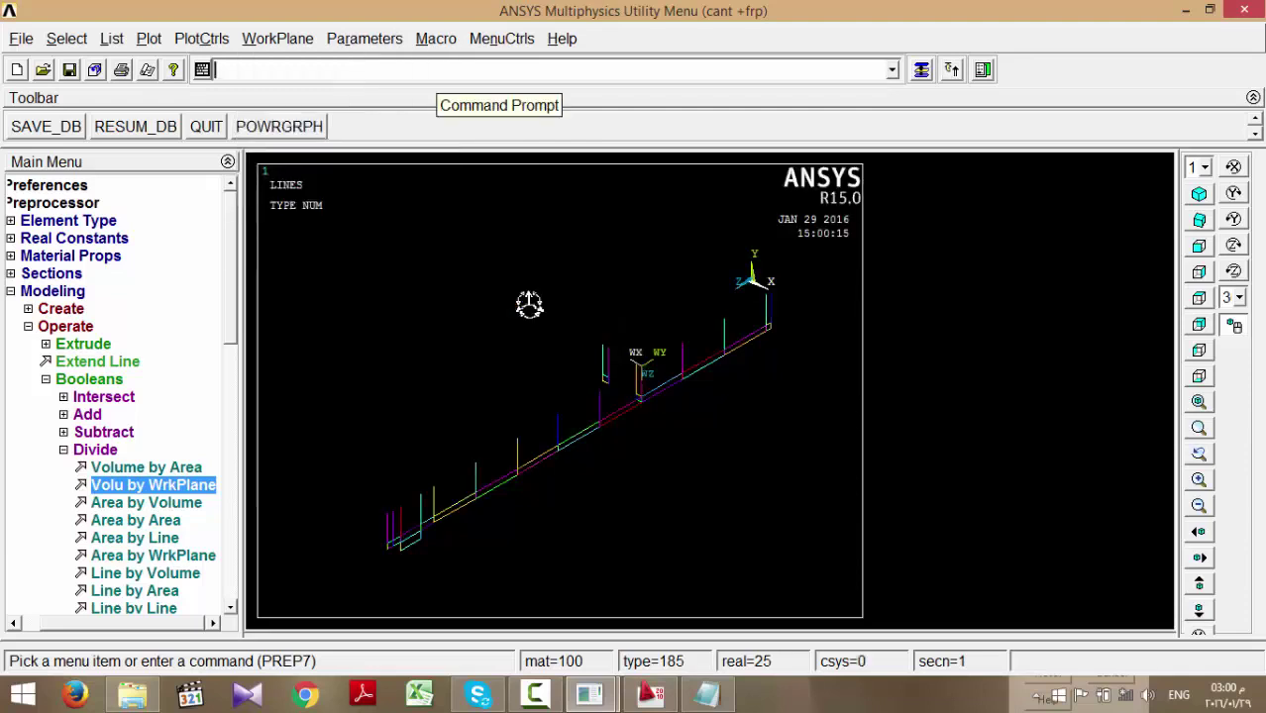
- Run the copied stirrup line-selection commands again and inspect the resulting lines from a rotated view
key(ctrl+v)
key(Return)
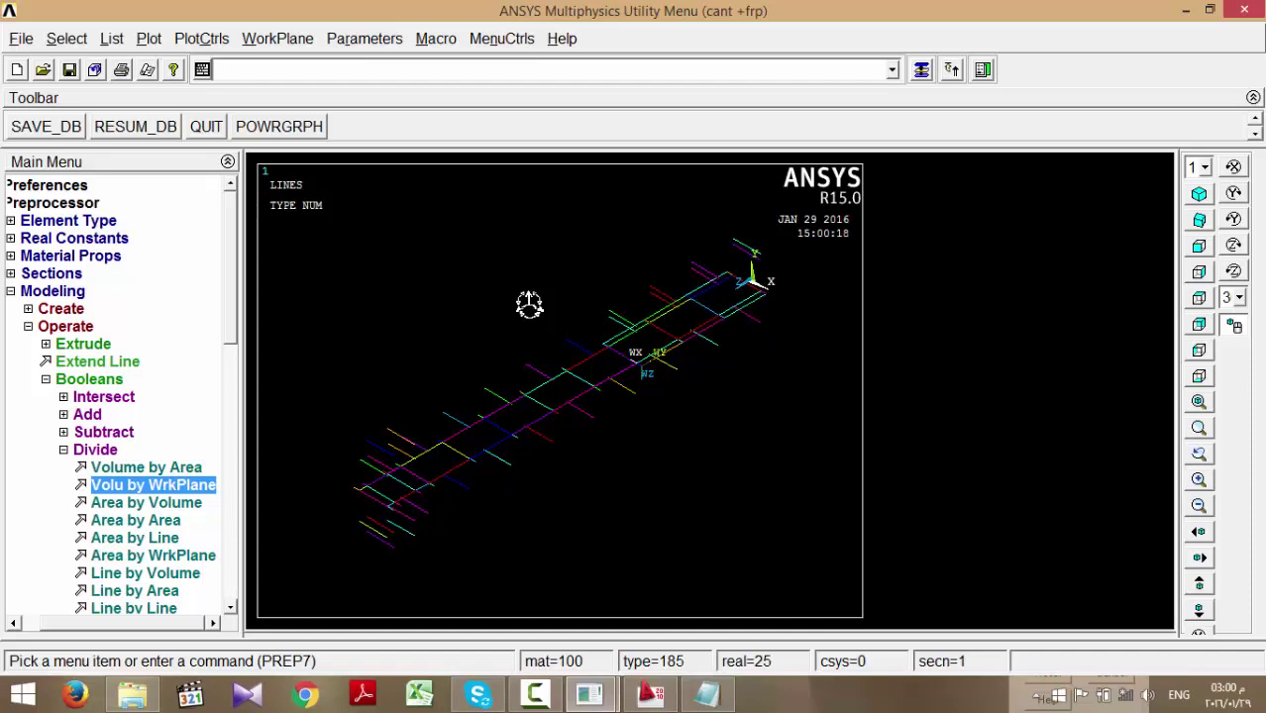
ctrl+right_drag(529, 305, 529, 305)
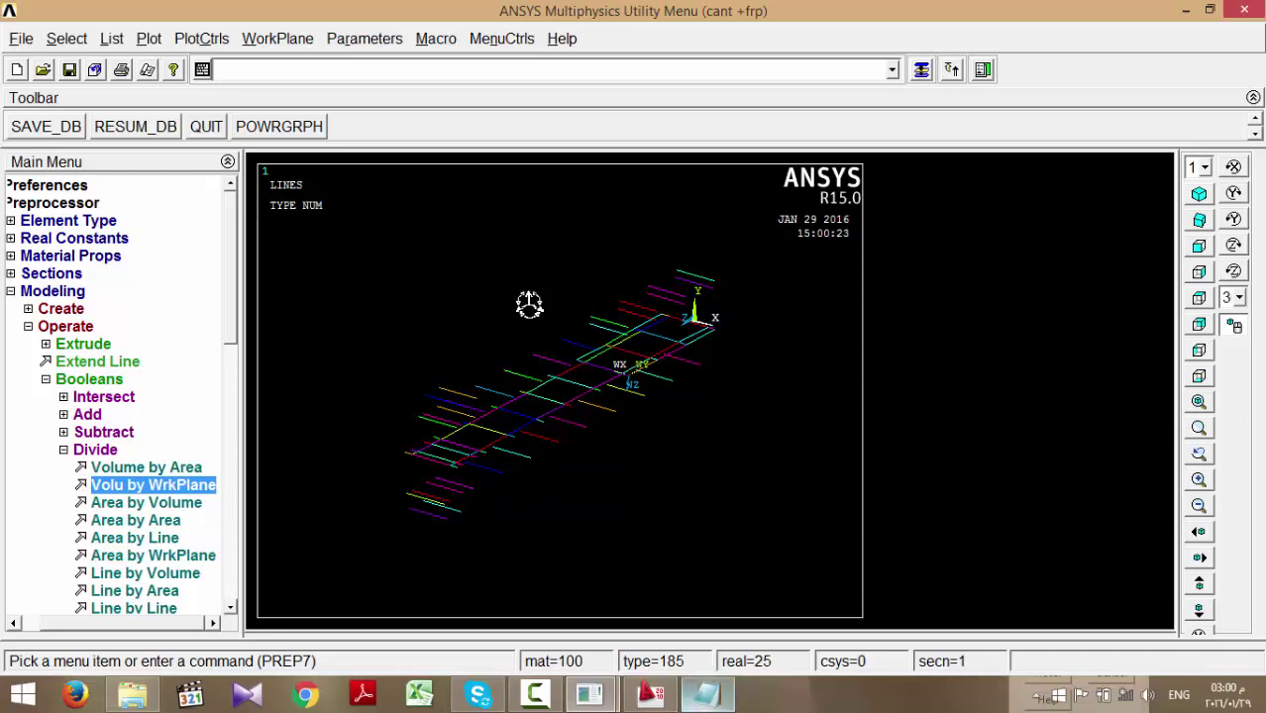
- Check the beam cross-section in the AutoCAD drawing CANT +frp.dwg, then return to ANSYS
key(alt+Tab)
scroll(712, 332, down, 3)
scroll(686, 404, up, 3)
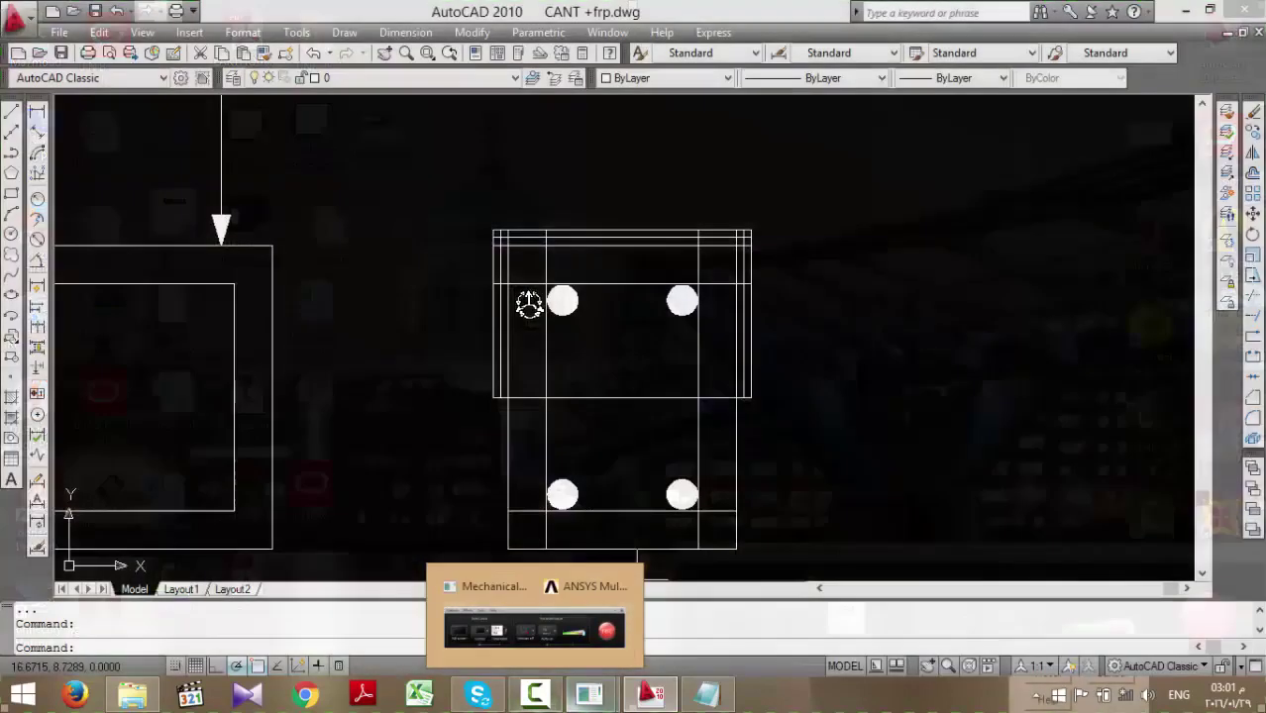
mouse_move(589, 694)
mouse_move(535, 695)
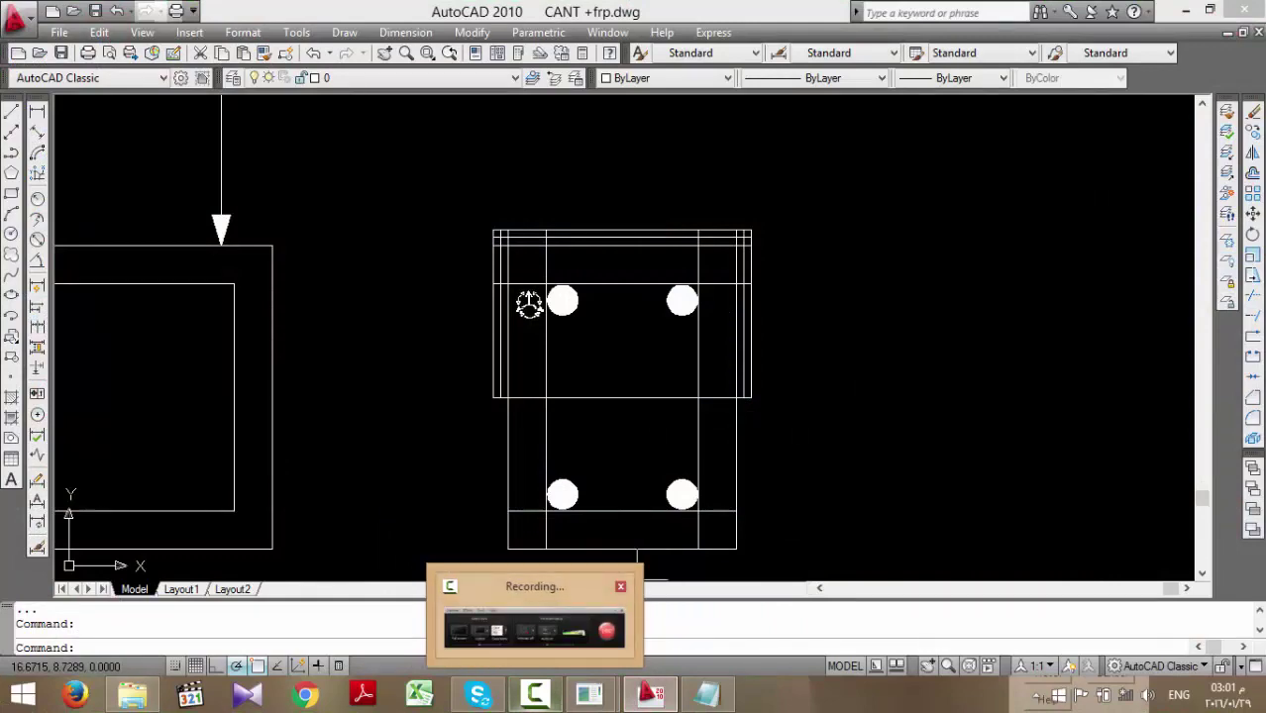
click(535, 694)
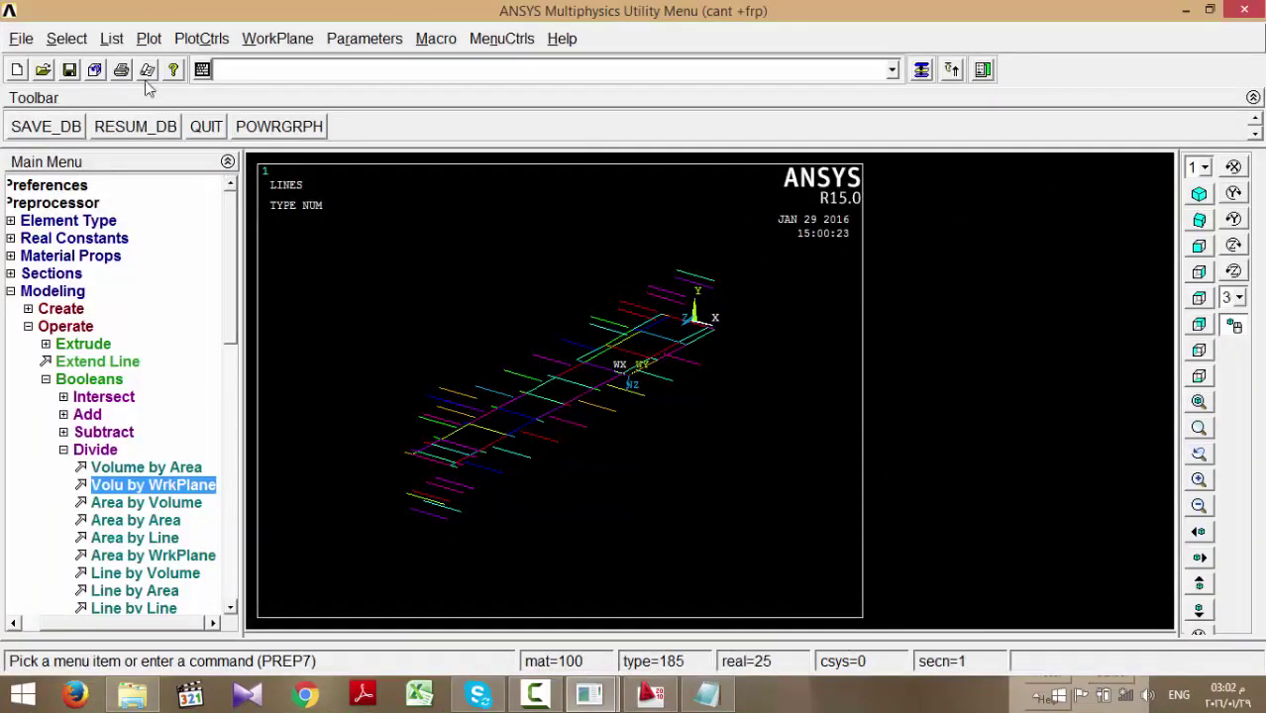
- Select everything in the model and display all its lines in front view
click(67, 38)
click(95, 159)
click(1199, 245)
scroll(590, 406, up, 6)
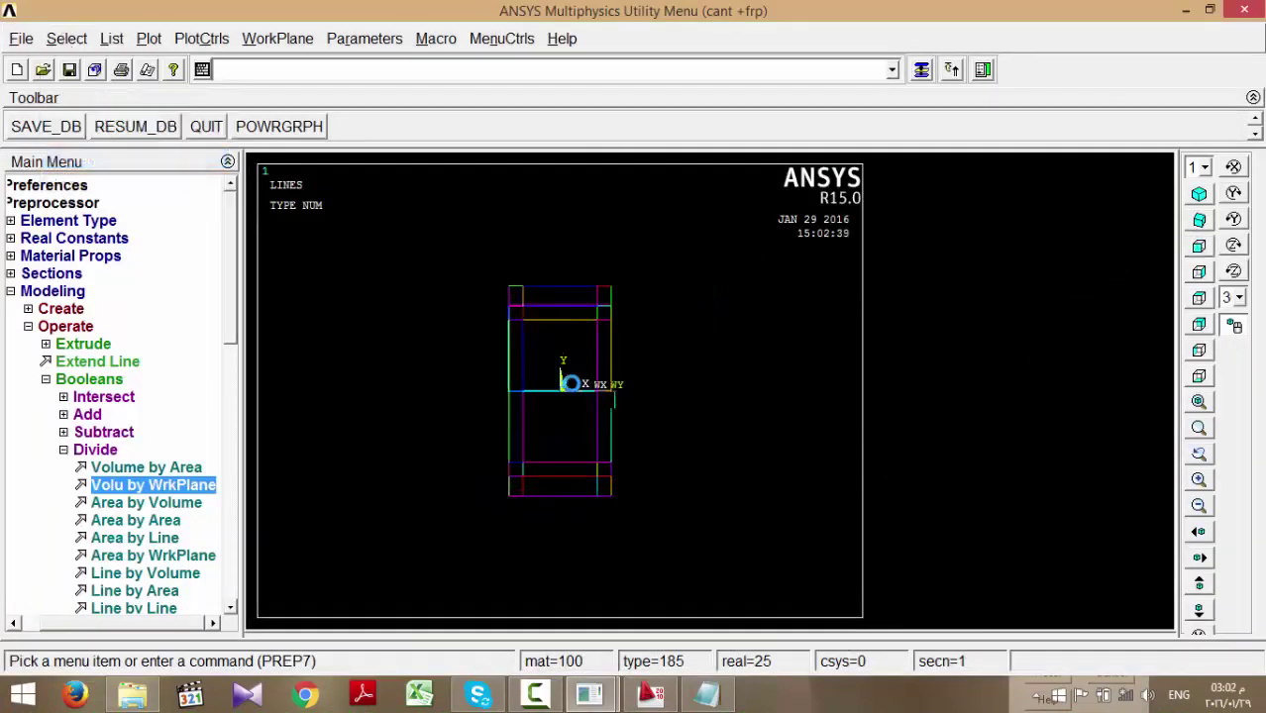
scroll(595, 381, down, 2)
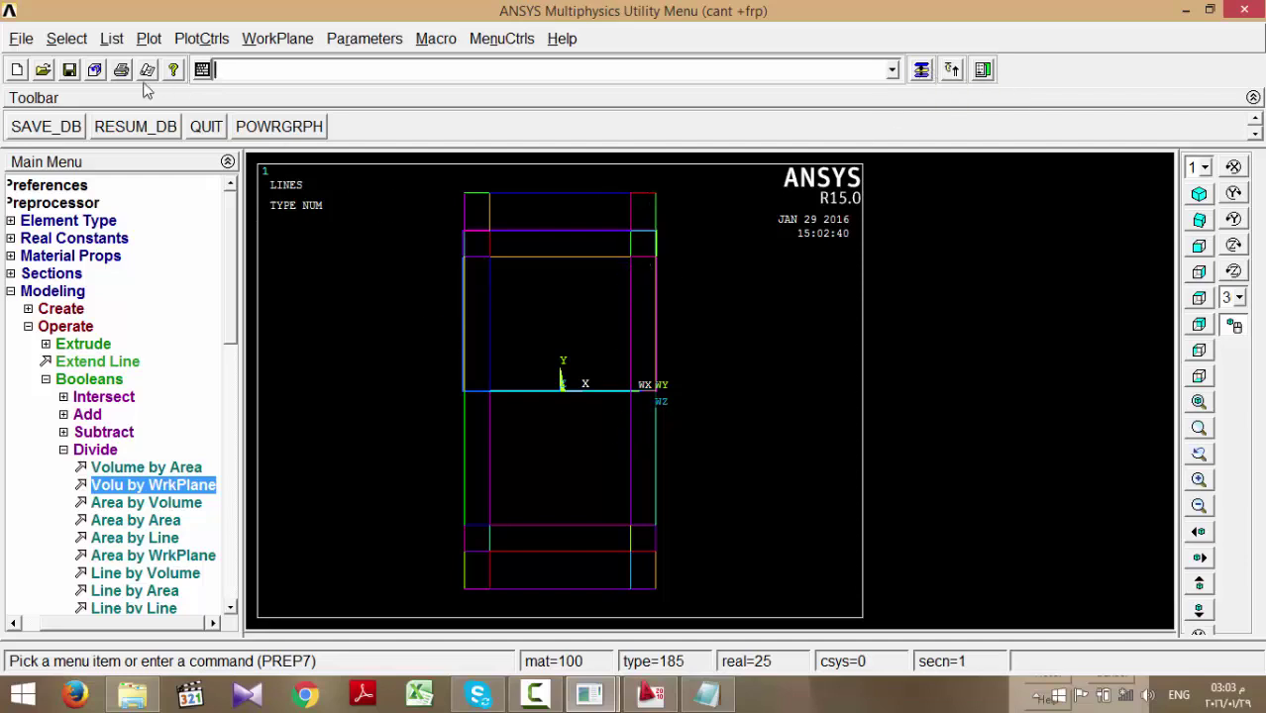
- Open Select Entities, close the Offset WP dialog, and set the selection to lines by location using Y coordinates from the full set
click(67, 37)
click(114, 65)
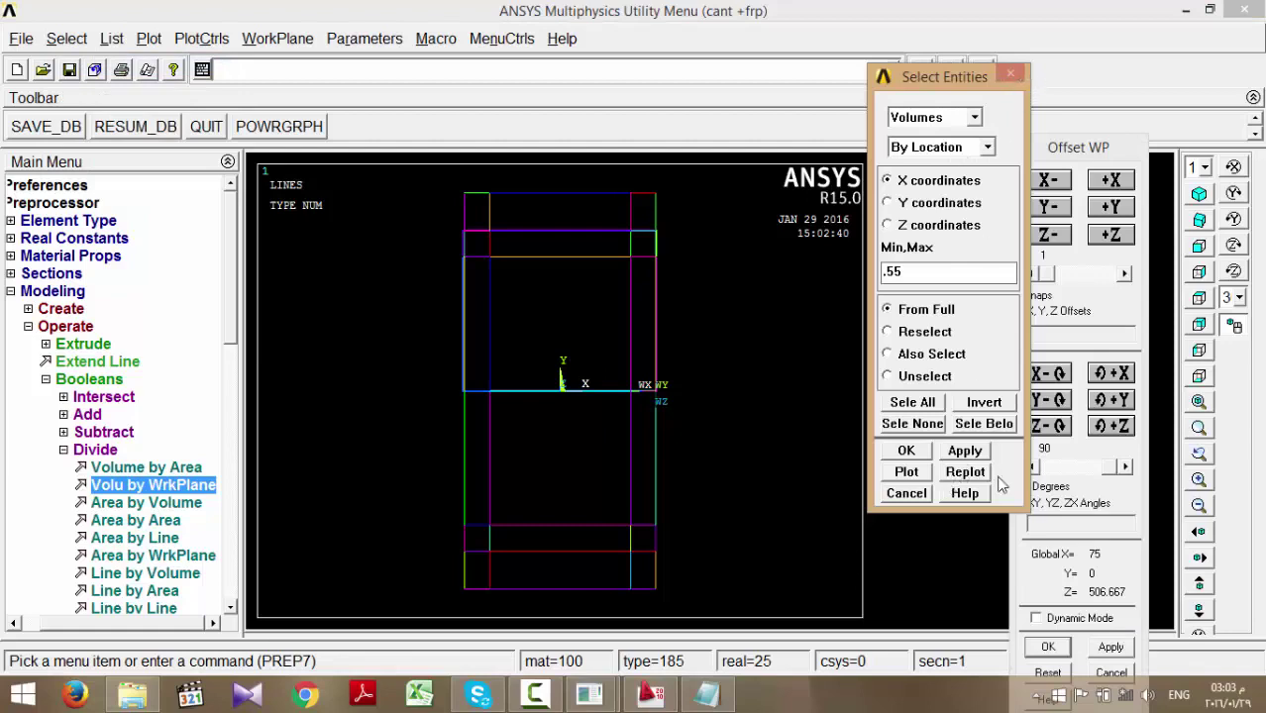
click(1117, 184)
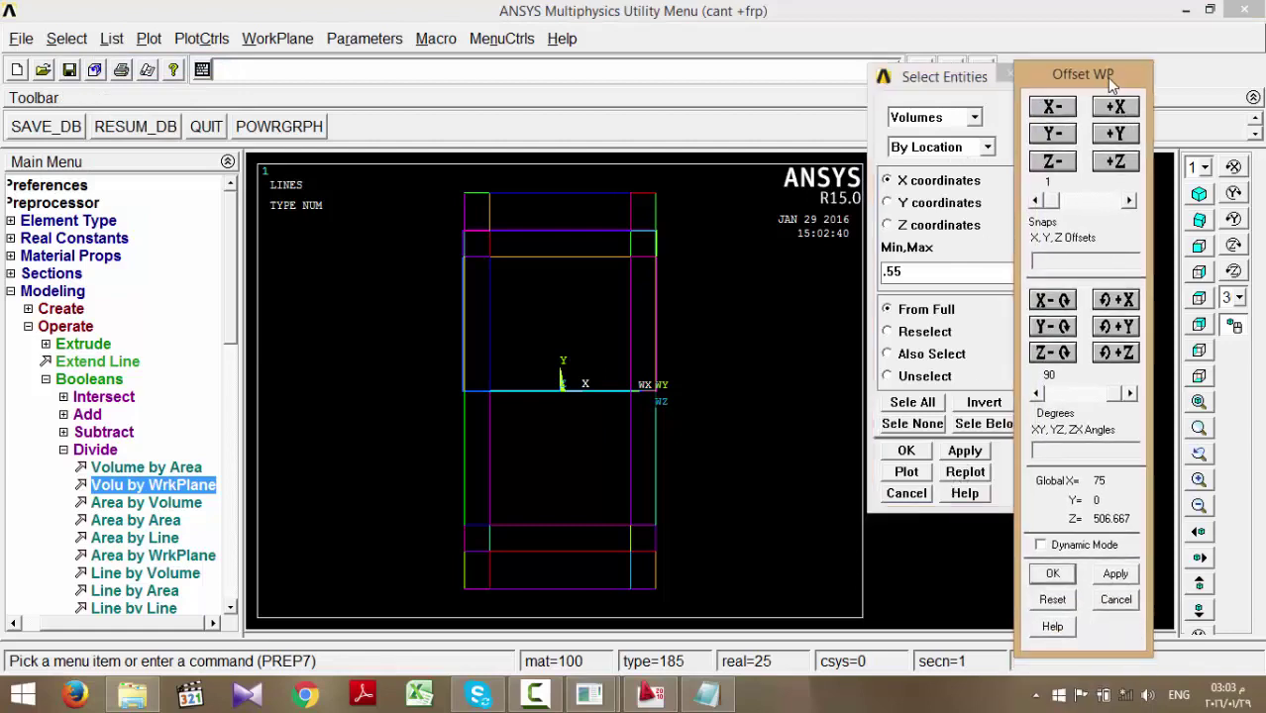
click(1112, 601)
drag(946, 89, 1013, 102)
click(1000, 130)
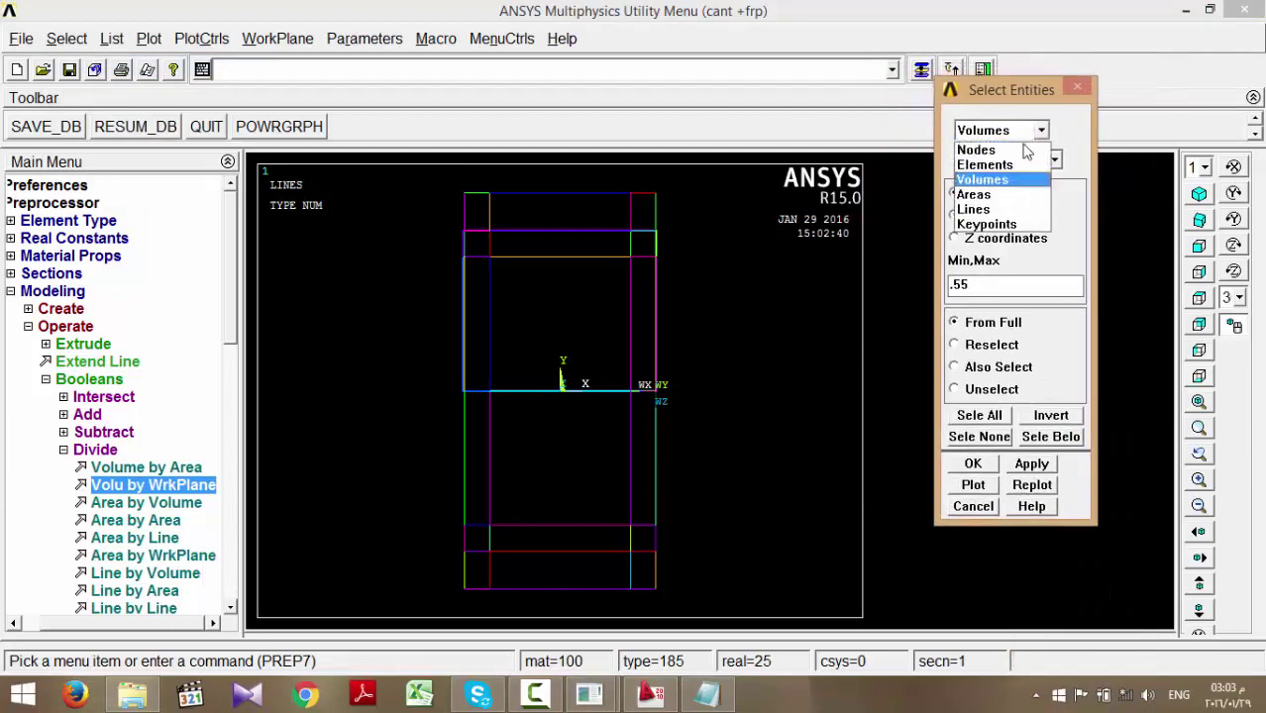
click(994, 208)
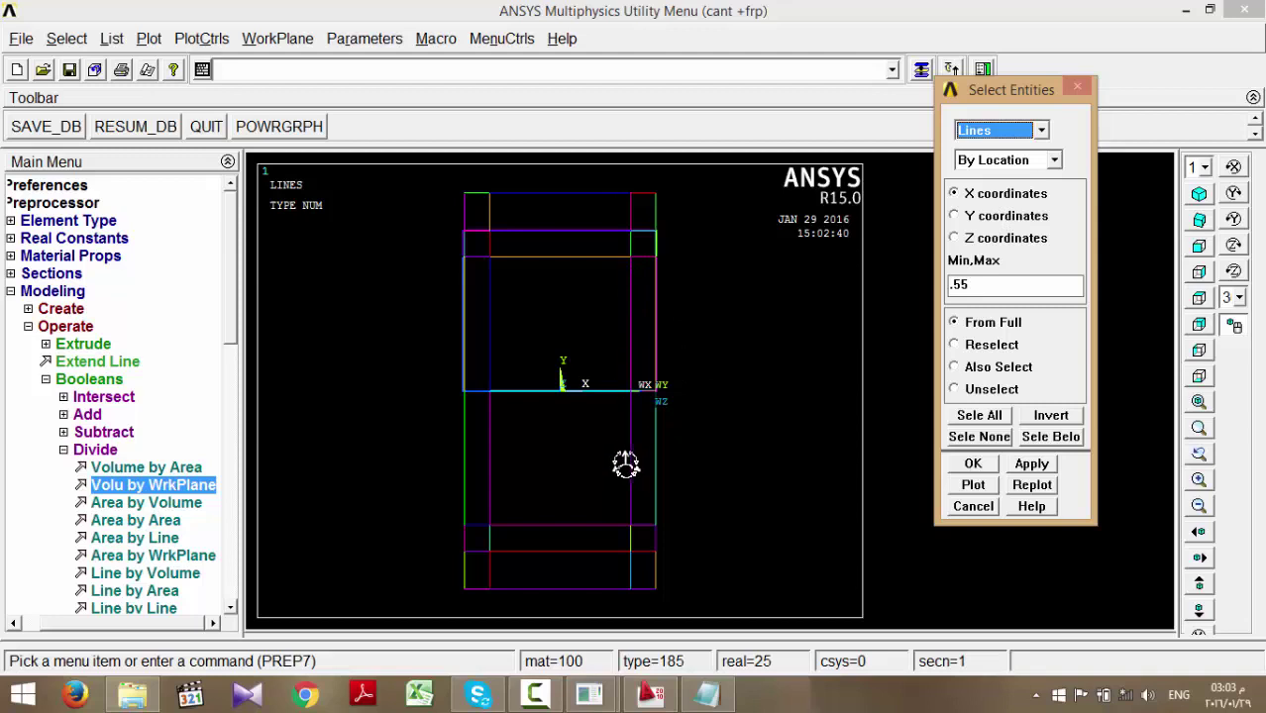
click(975, 216)
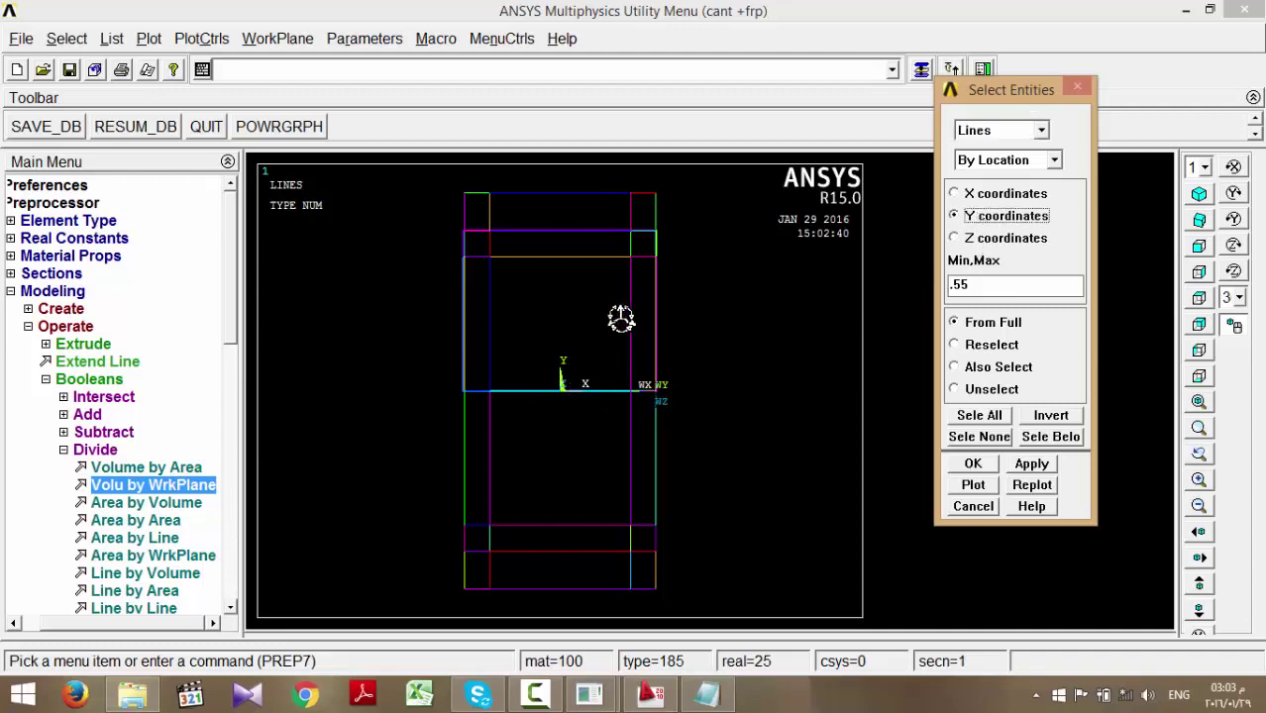
- Switch to AutoCAD, examine the stirrup and FRP lines beside the bars in the beam cross-section, and return to ANSYS
click(650, 694)
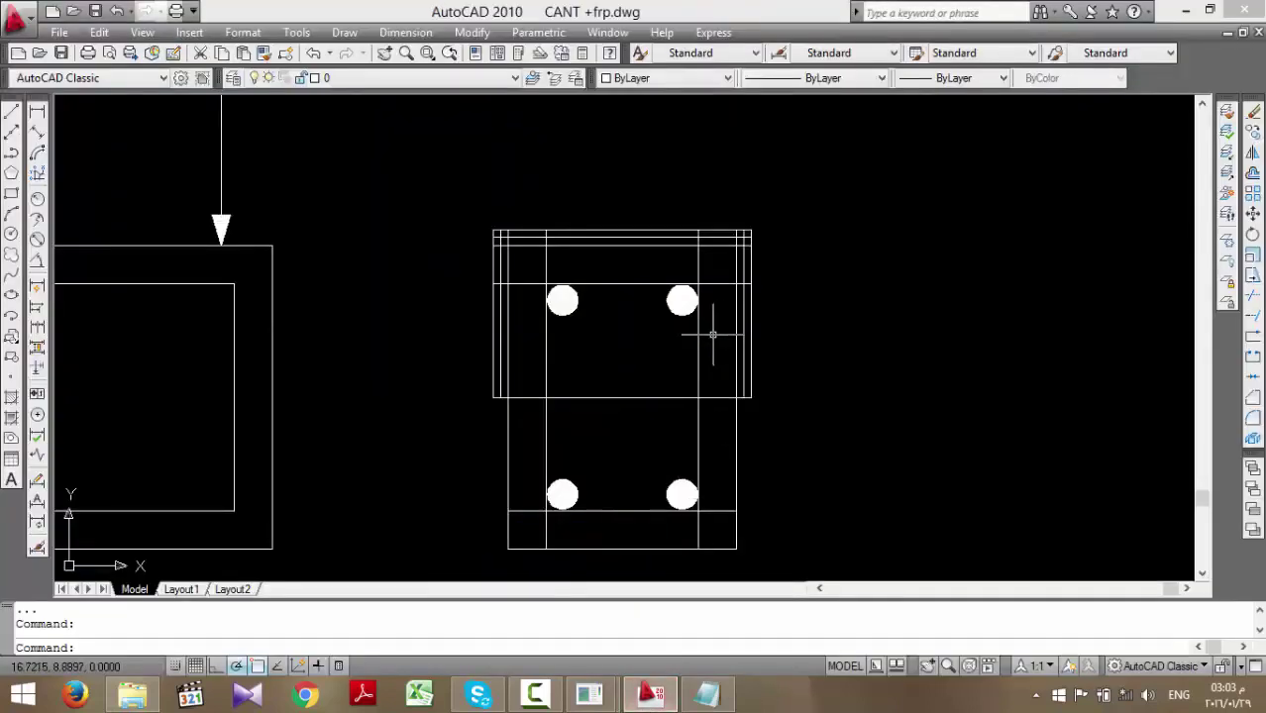
scroll(712, 334, up, 2)
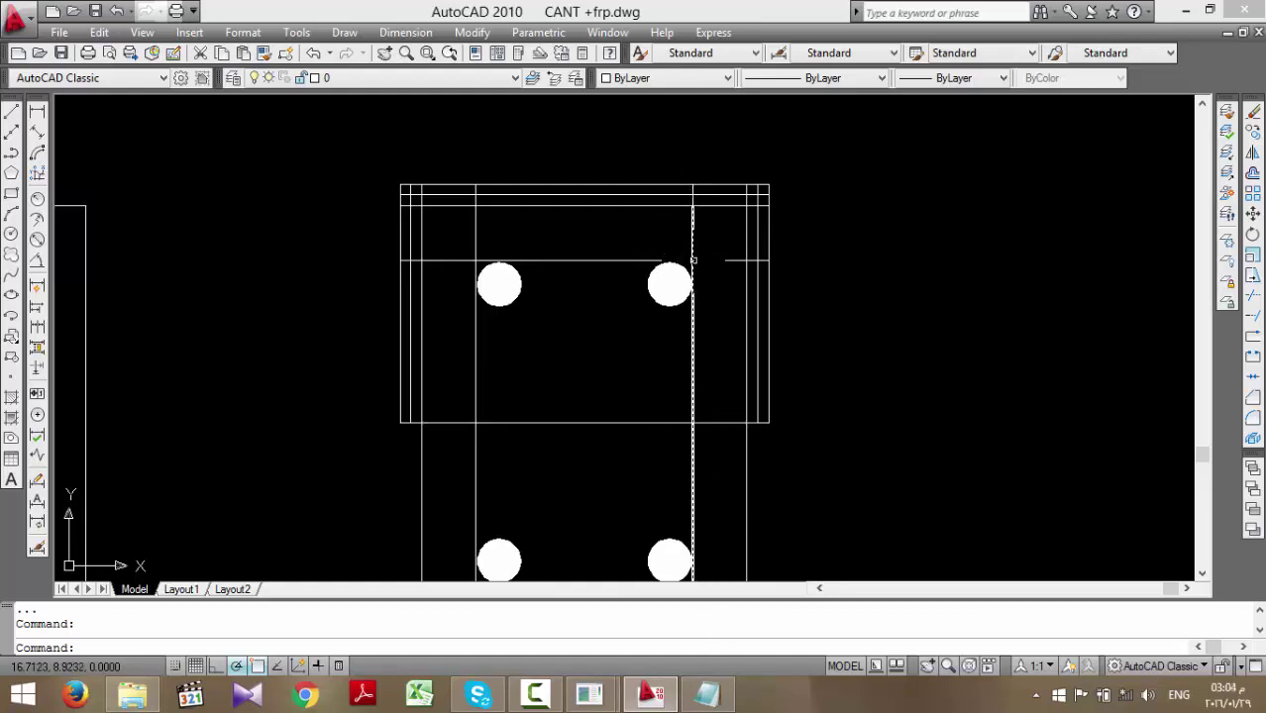
mouse_move(692, 260)
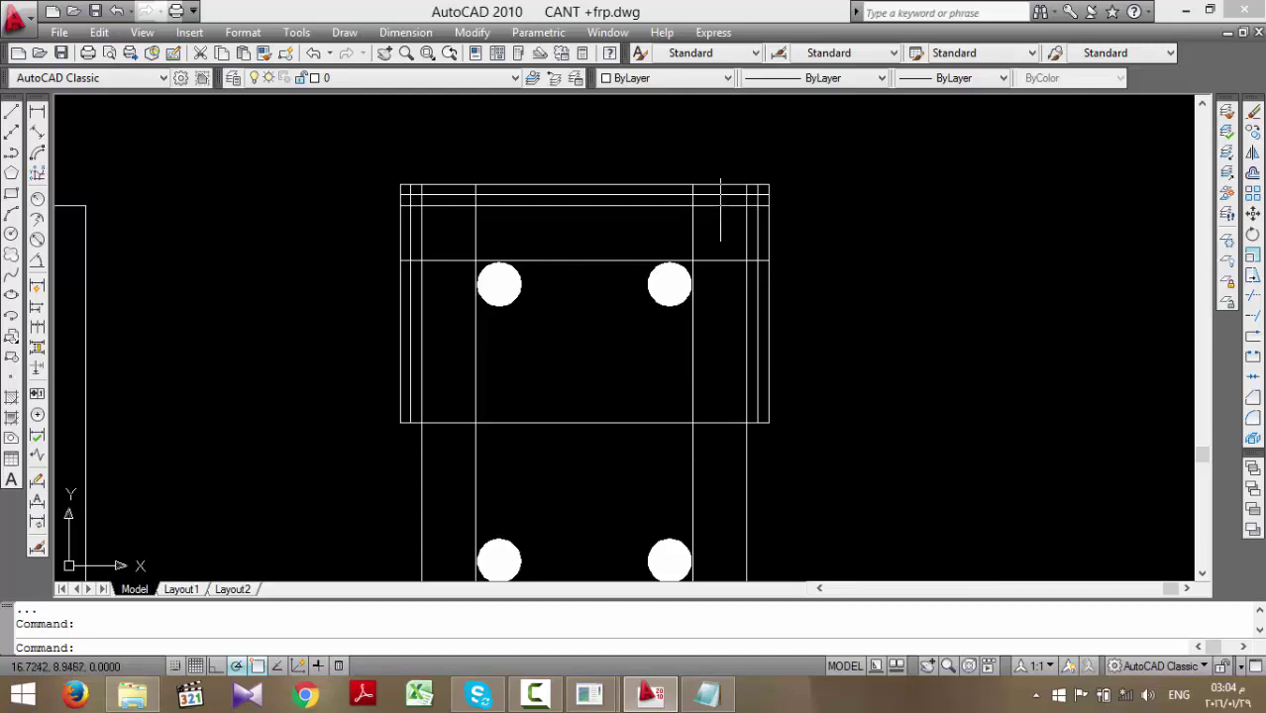
click(710, 210)
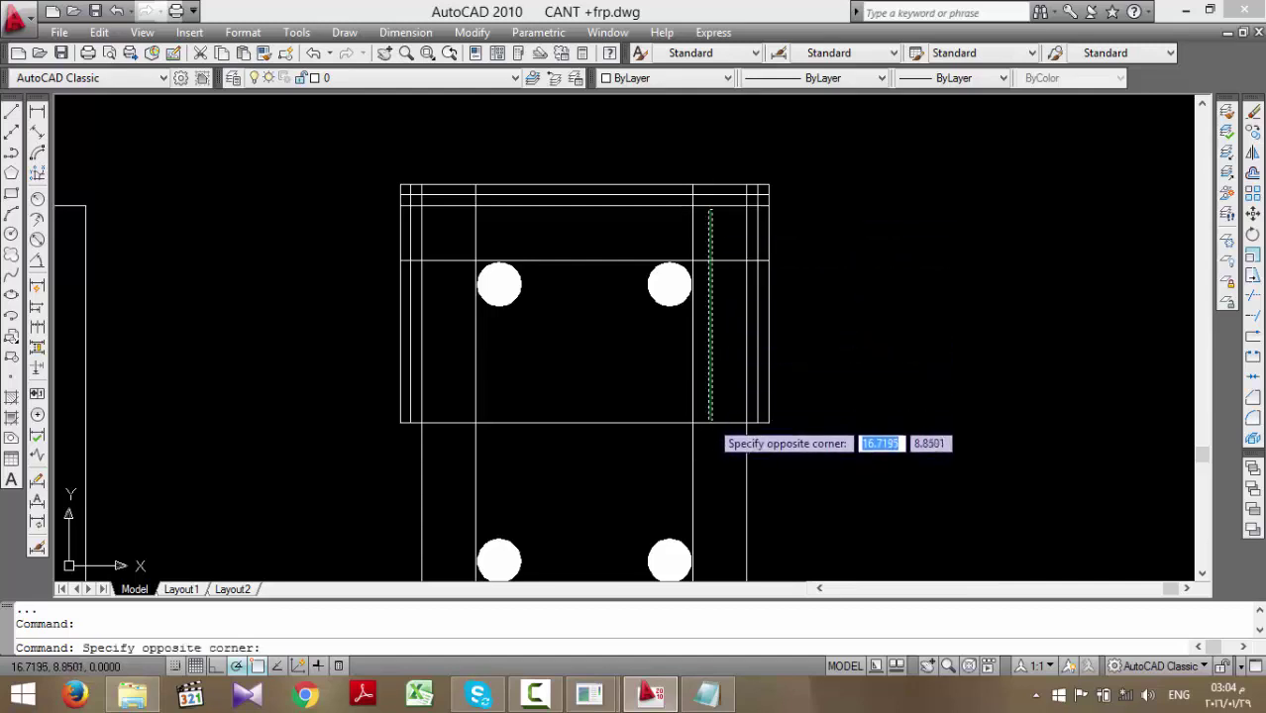
key(Escape)
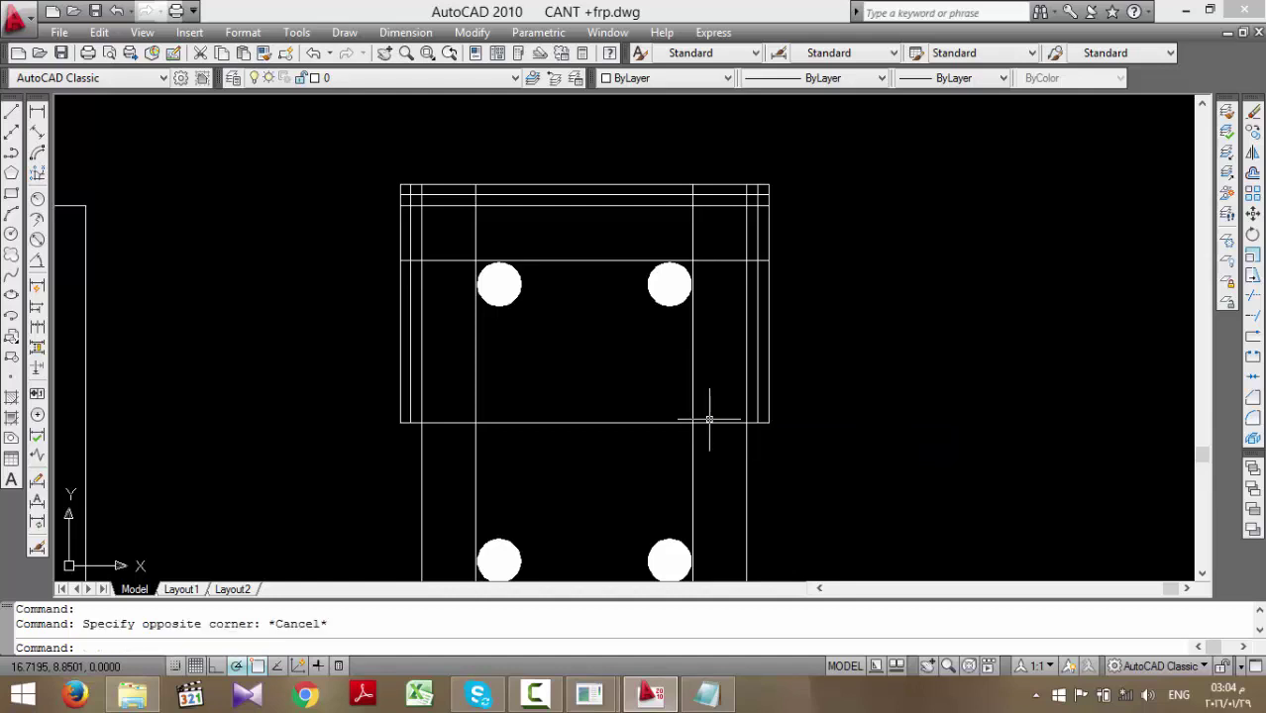
click(720, 262)
key(Escape)
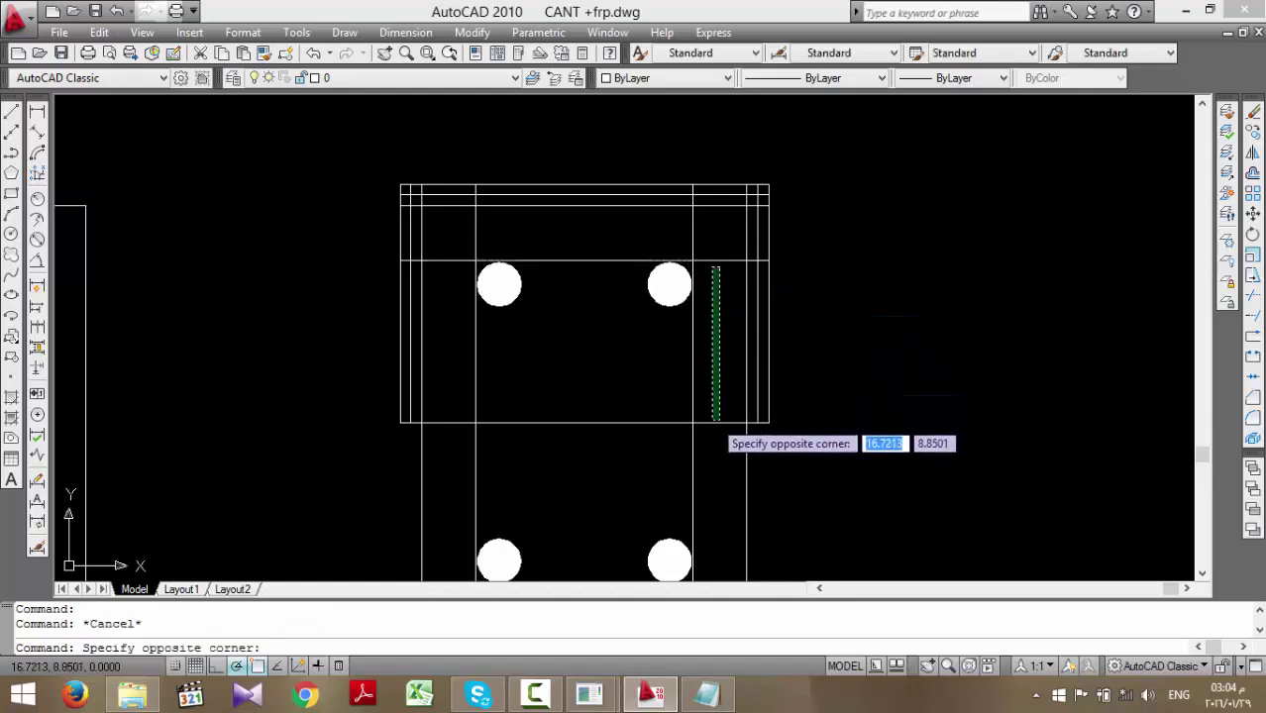
key(Escape)
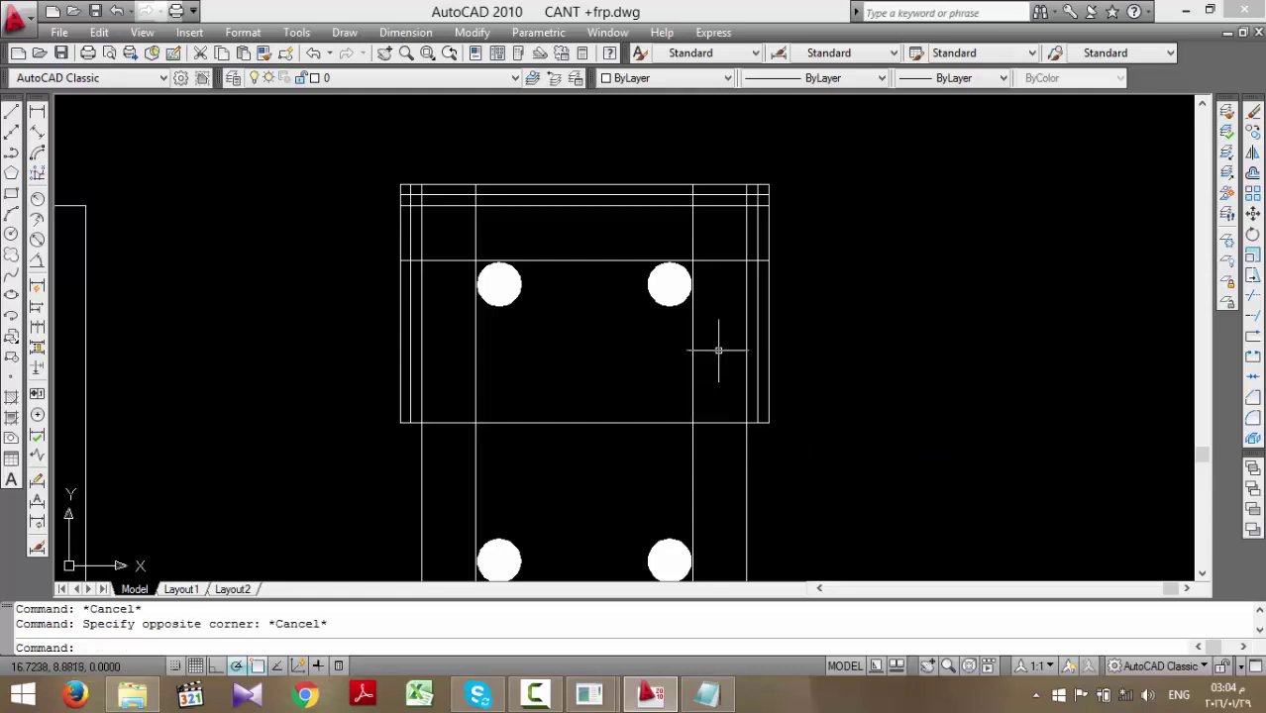
click(721, 337)
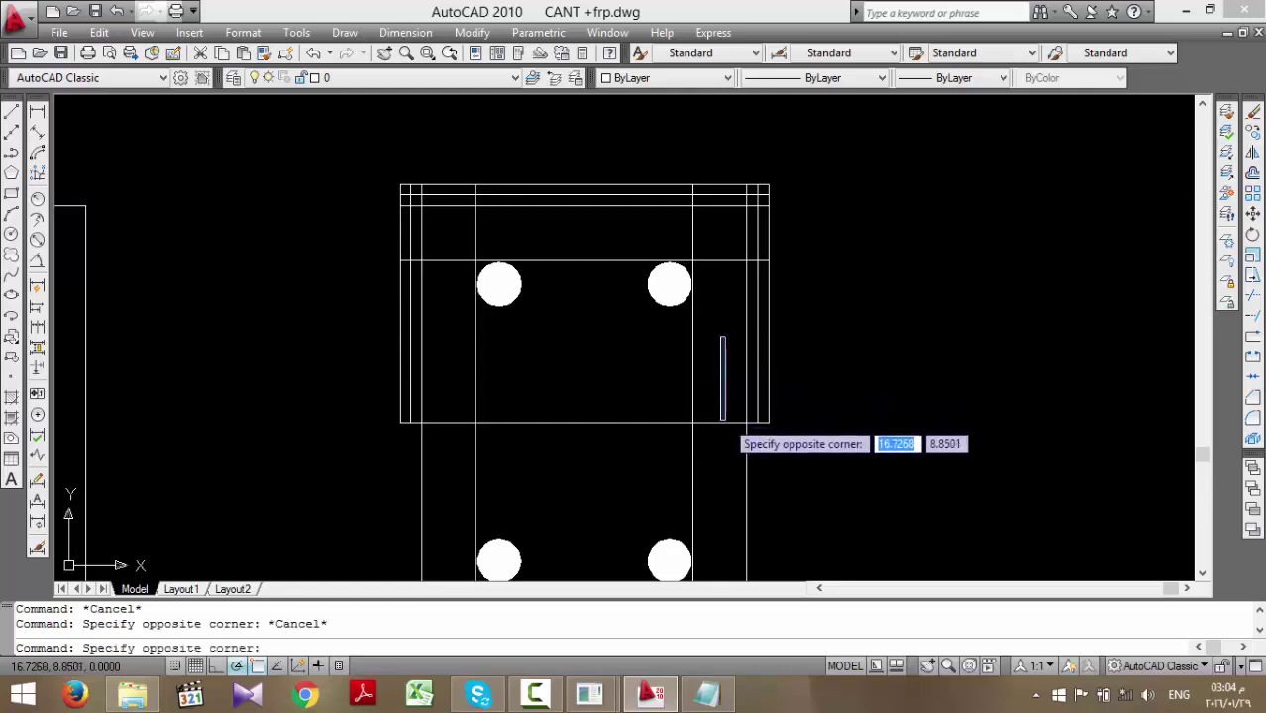
key(Escape)
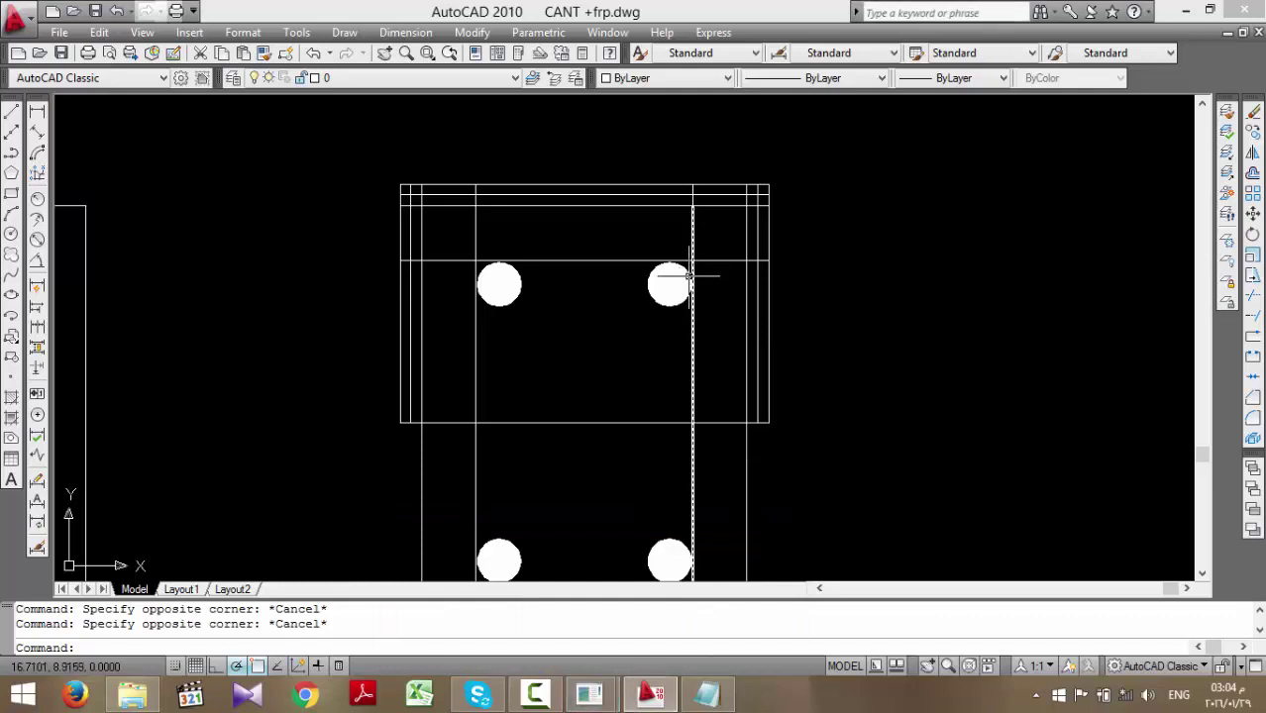
click(679, 576)
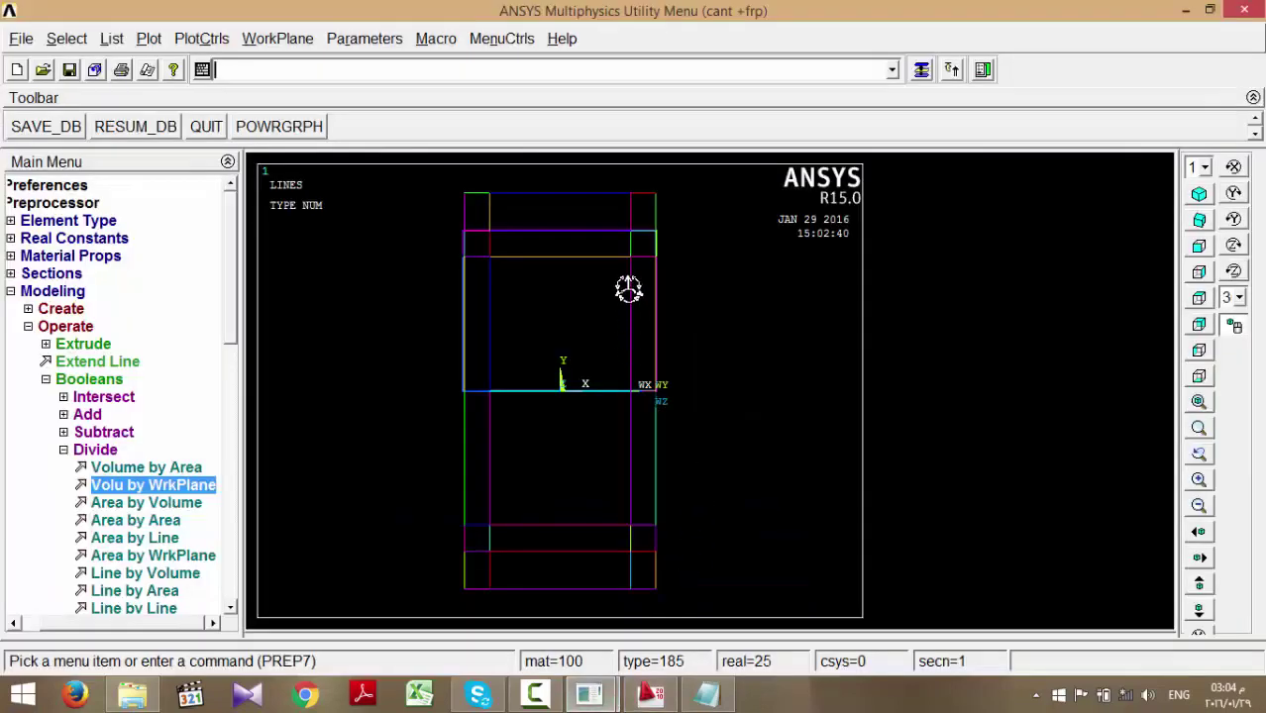
- Select the lines at Y (t/2-20)/2 from the full set and also add those at Y -(t/2-20)/2
ctrl+right_drag(627, 286, 630, 285)
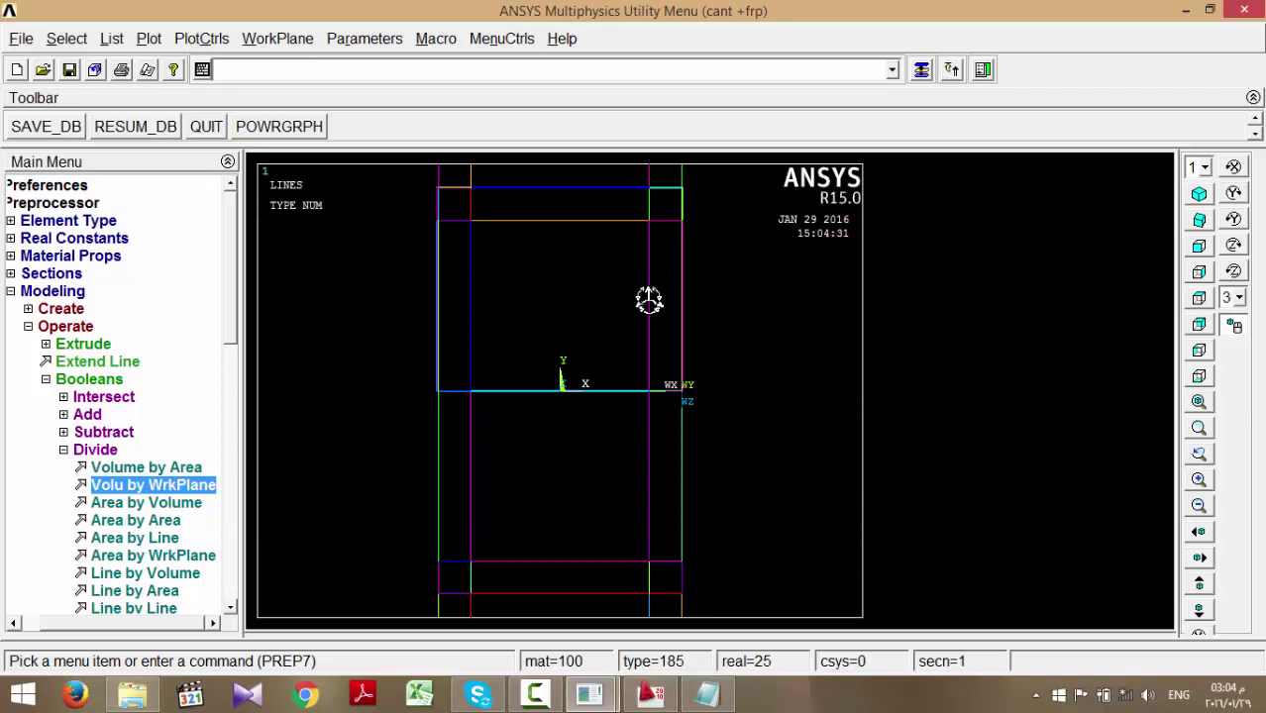
click(921, 70)
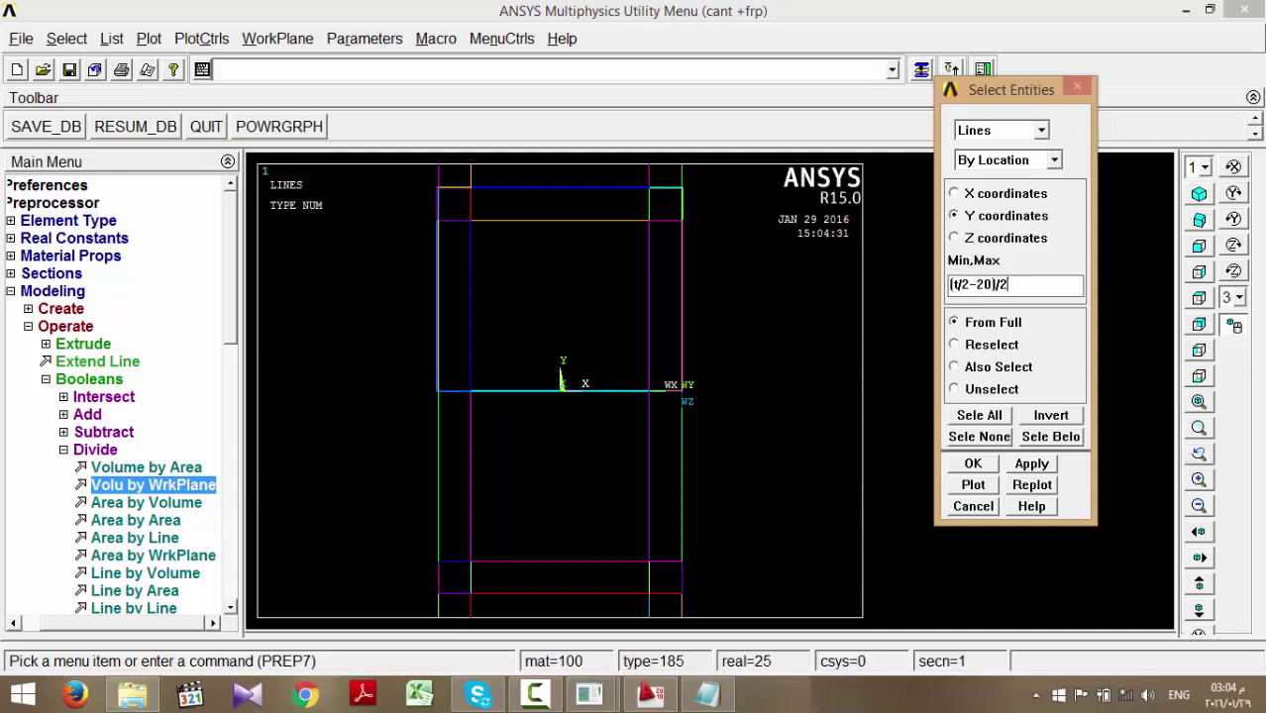
click(1031, 464)
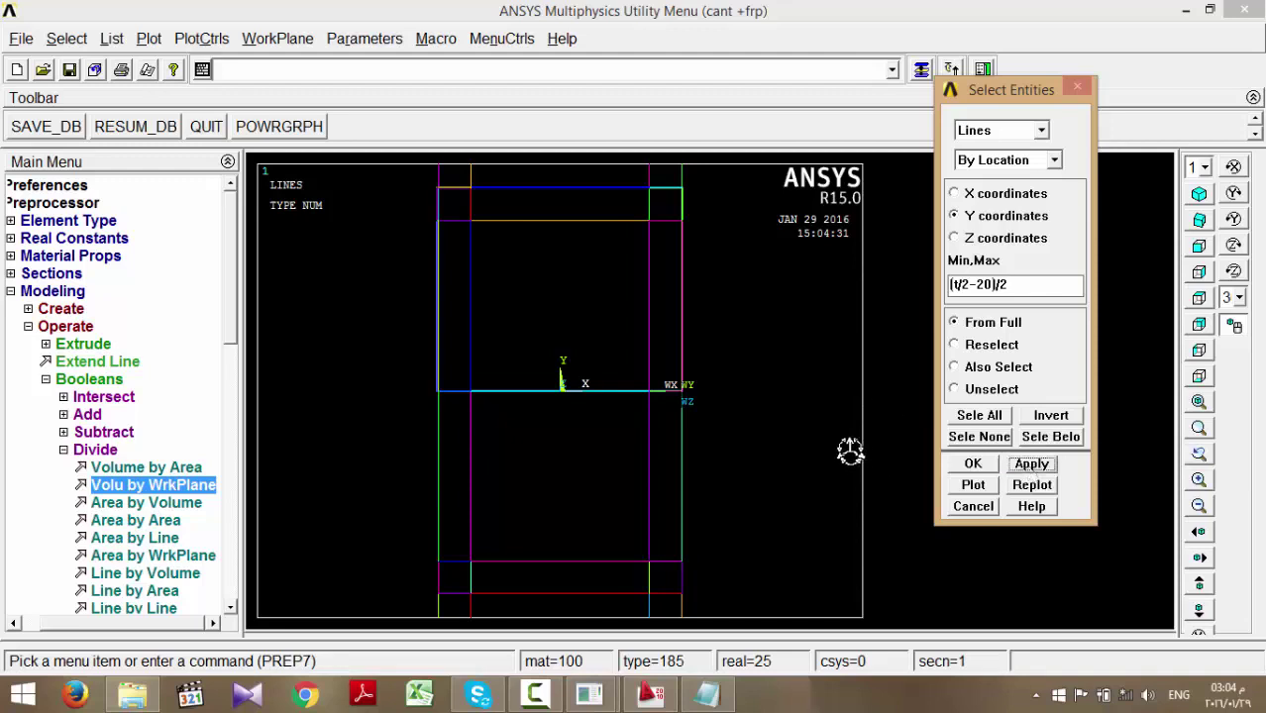
click(984, 370)
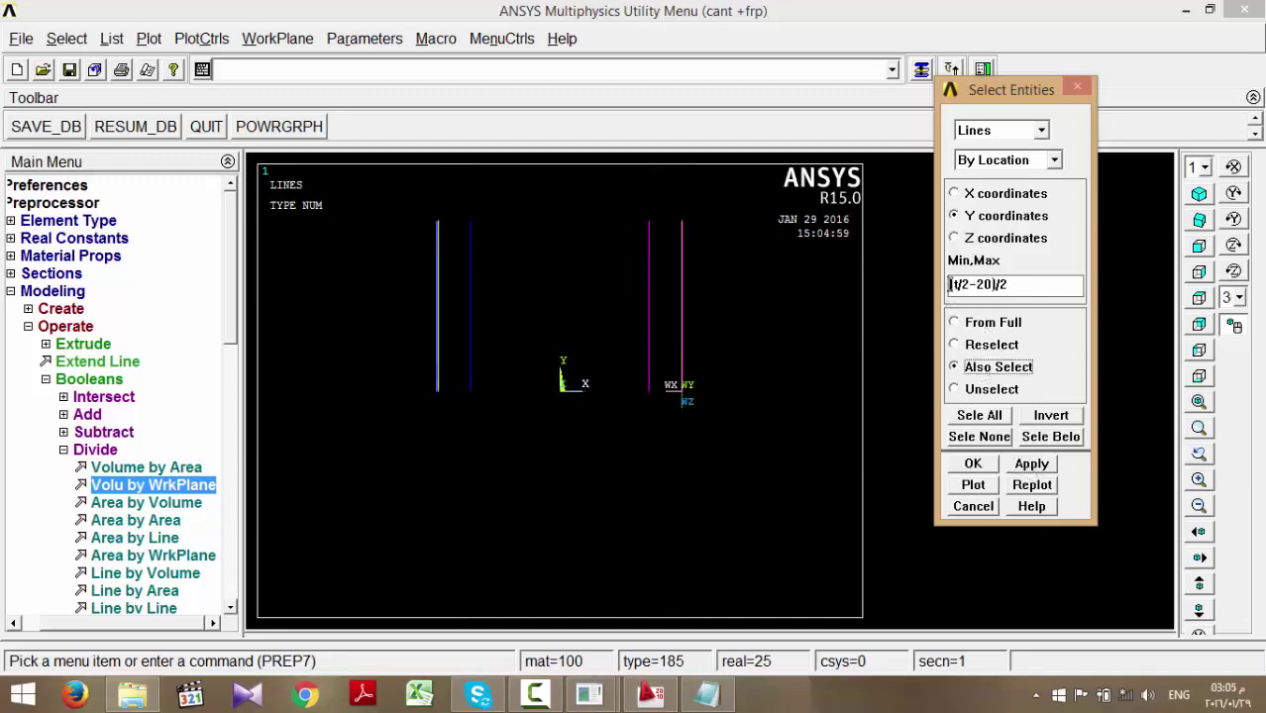
text(-)
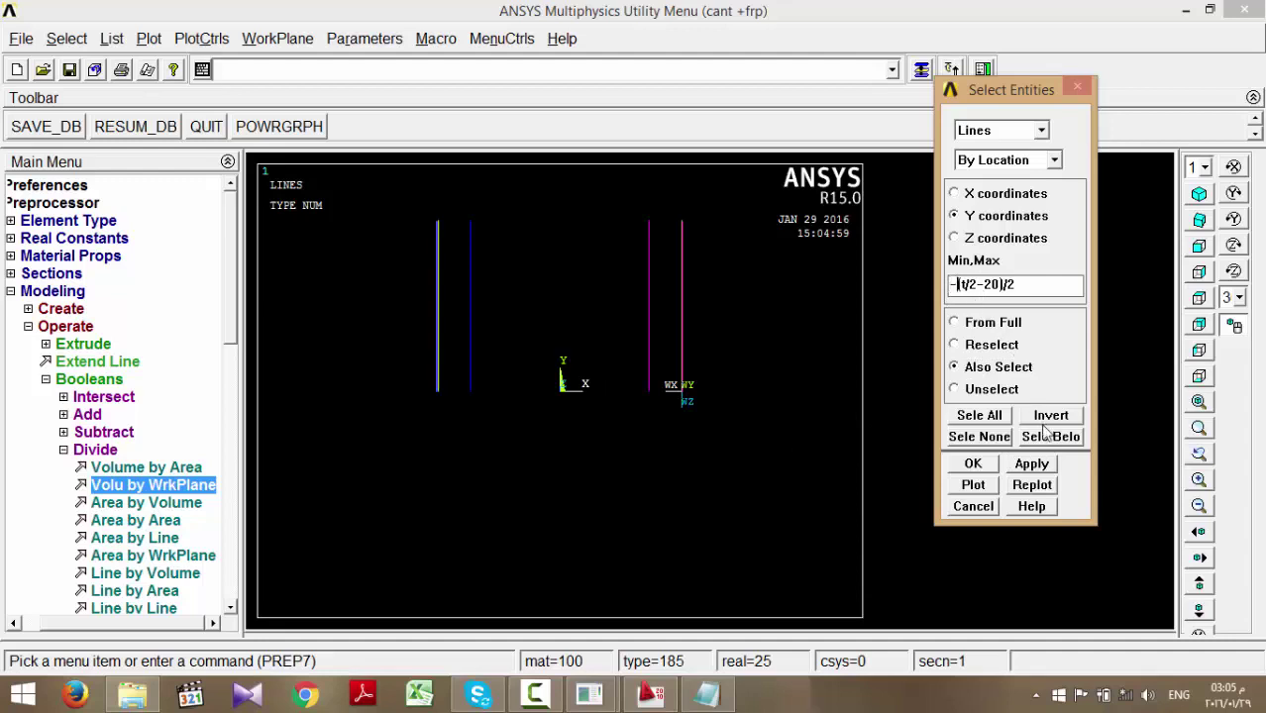
click(1041, 470)
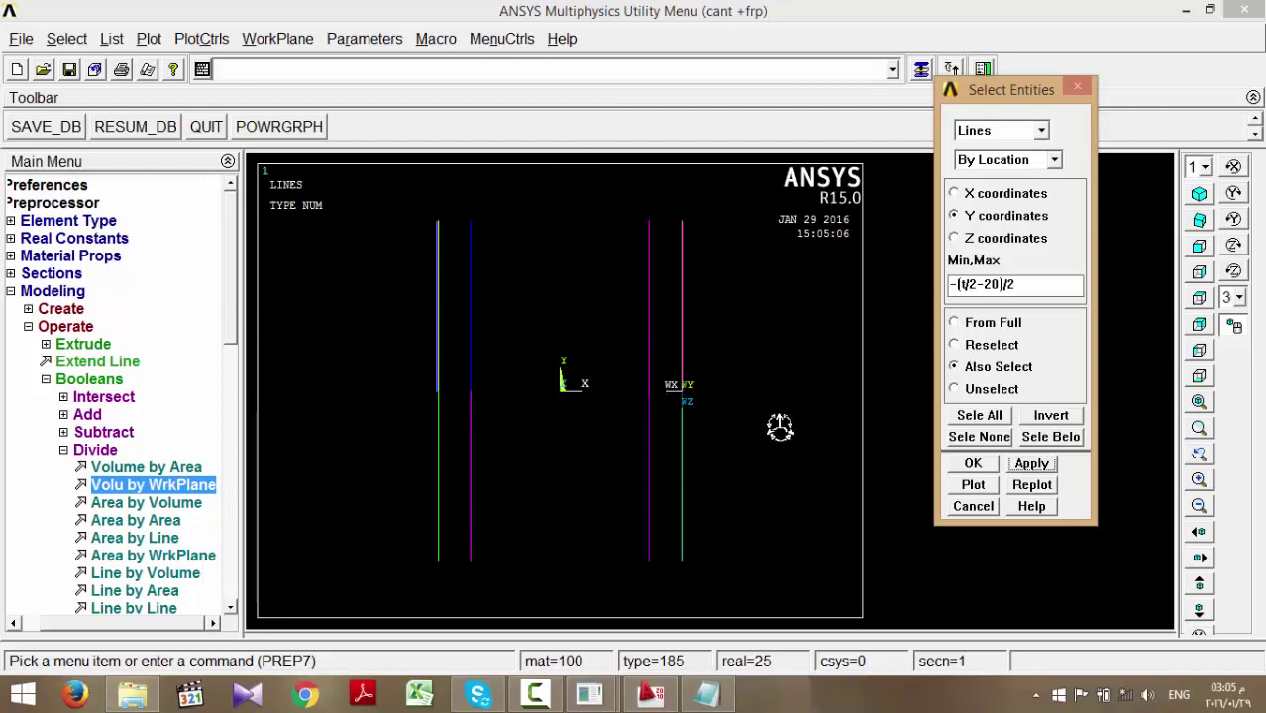
- Also select the lines at X coordinate 0, and set the selection mode to Unselect
click(955, 193)
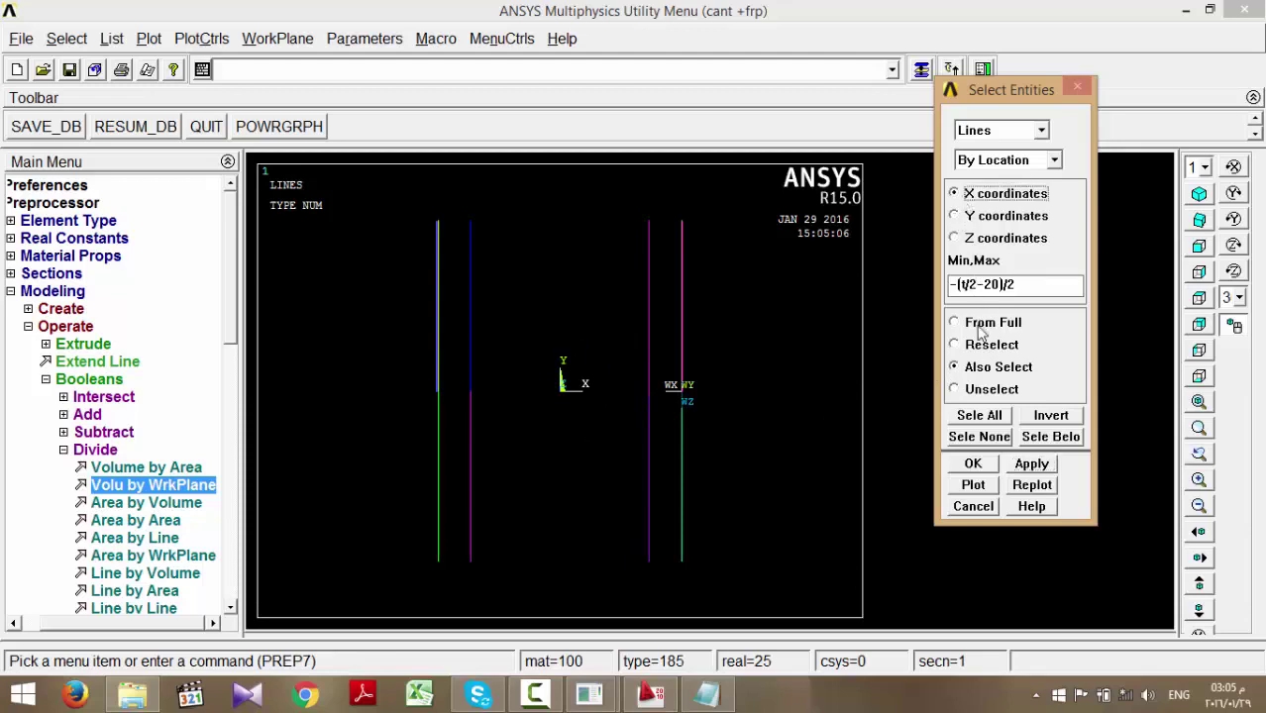
triple_click(1021, 287)
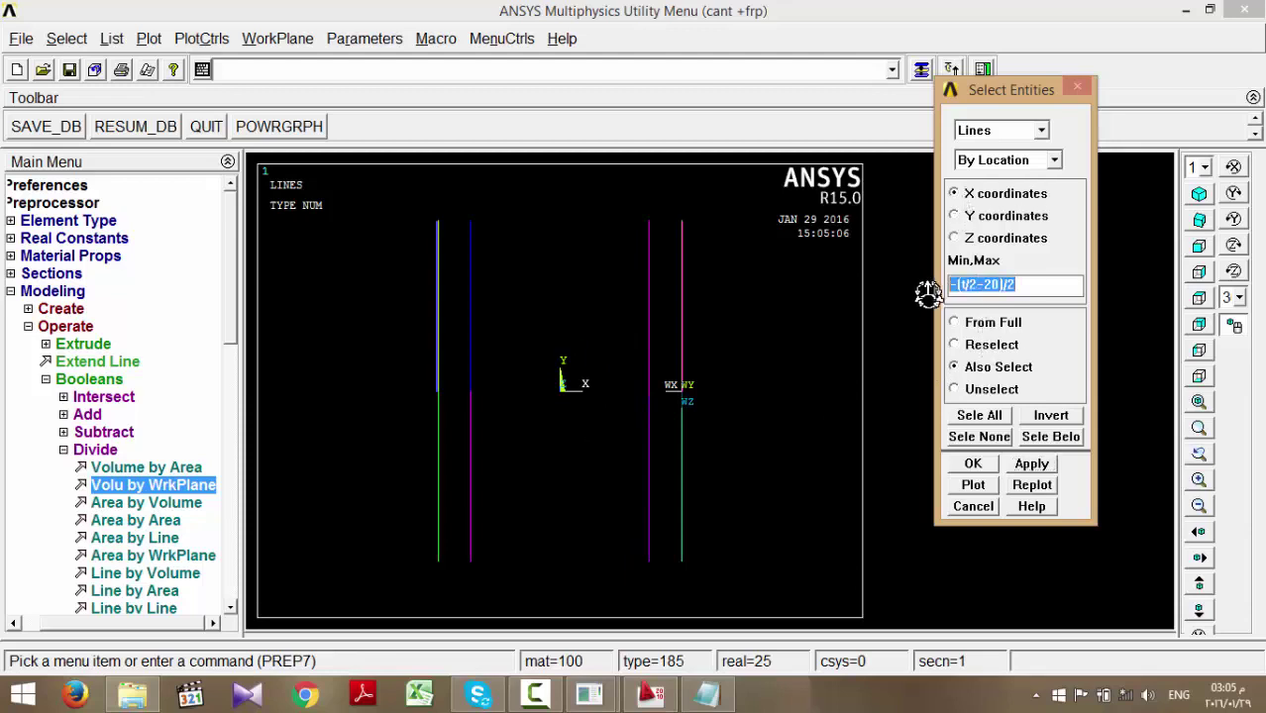
text(0)
click(1039, 466)
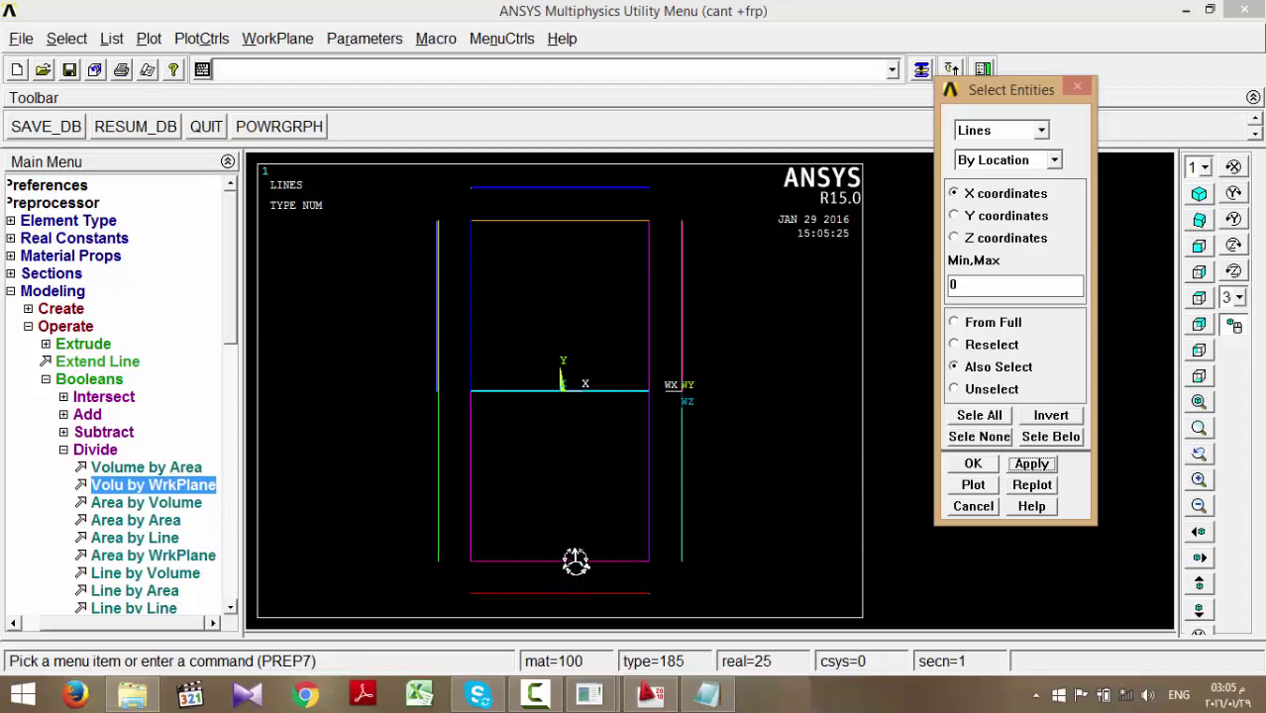
click(993, 390)
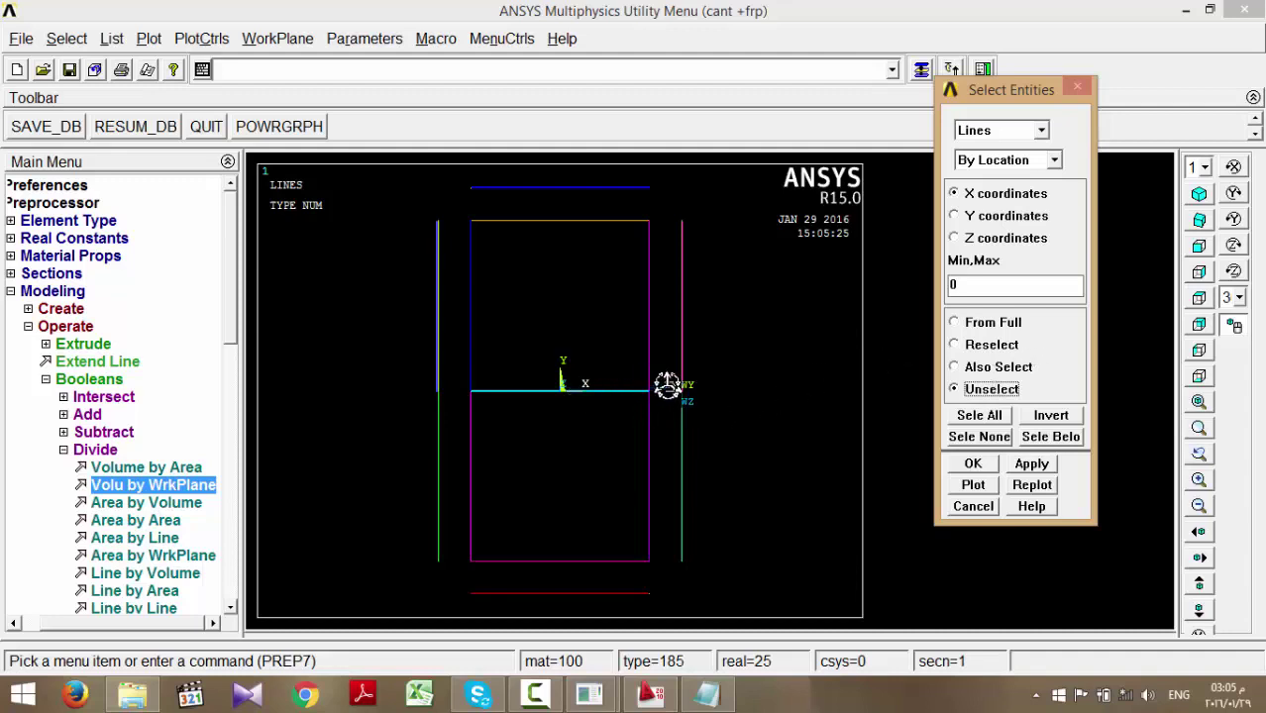
- Switch to AutoCAD, examine the vertical stirrup lines and the FRP side lines in the beam cross-section, and return to ANSYS
click(650, 694)
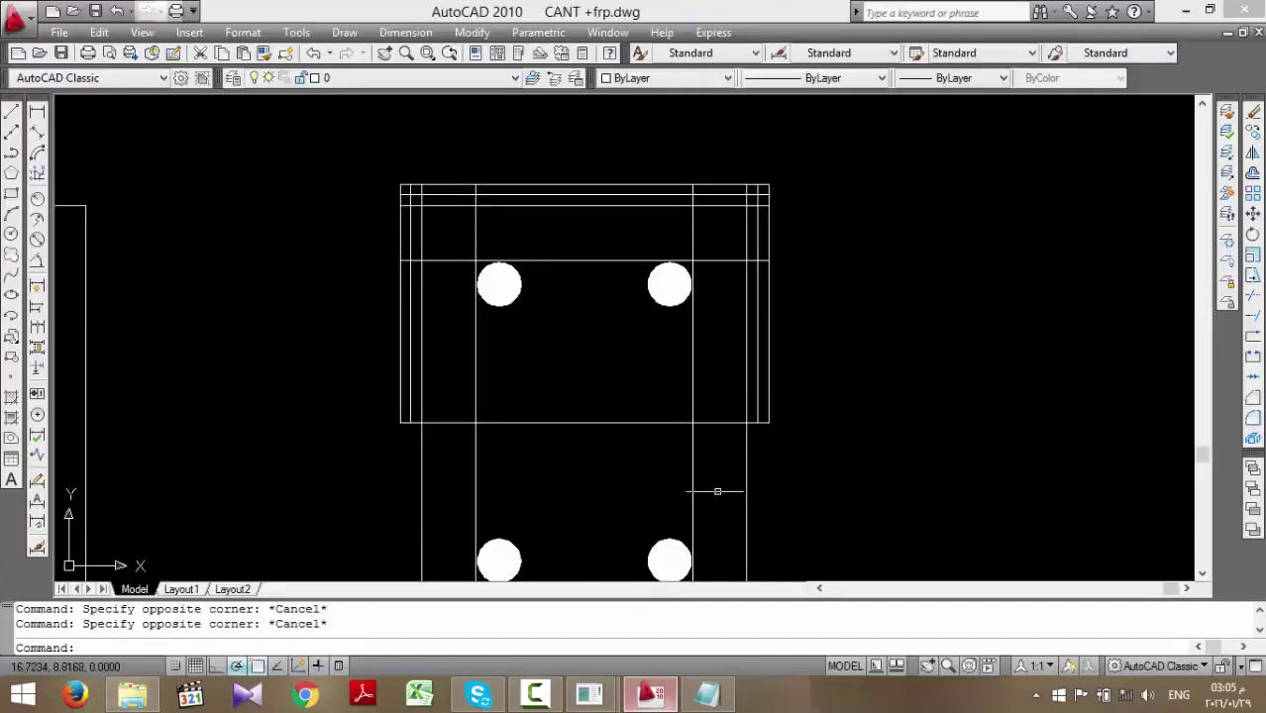
scroll(711, 409, down, 3)
scroll(701, 415, up, 5)
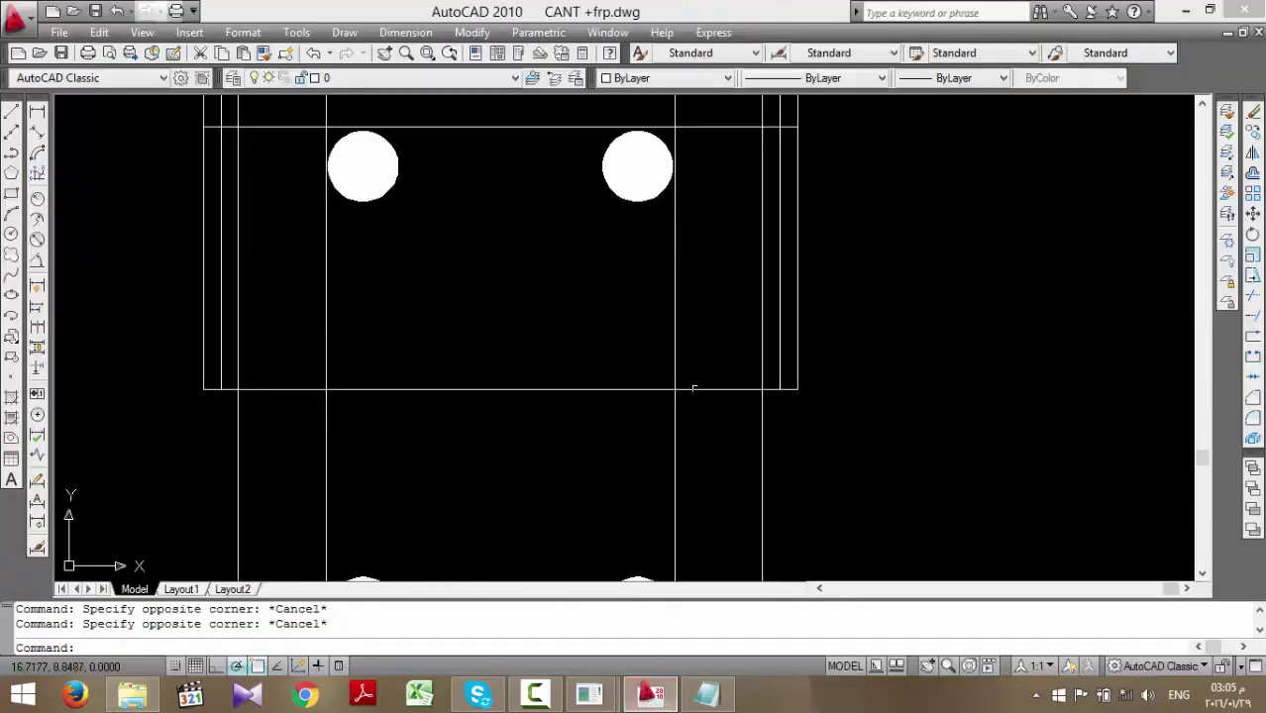
scroll(674, 381, up, 2)
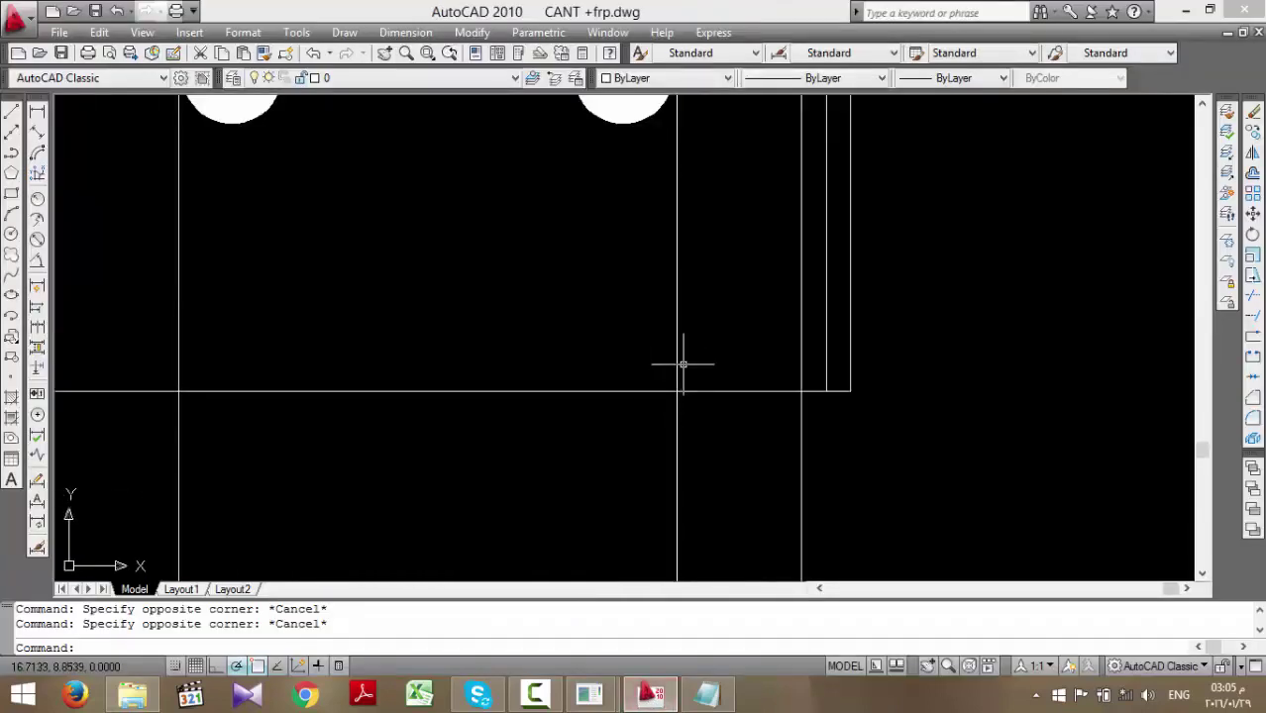
click(682, 359)
click(970, 413)
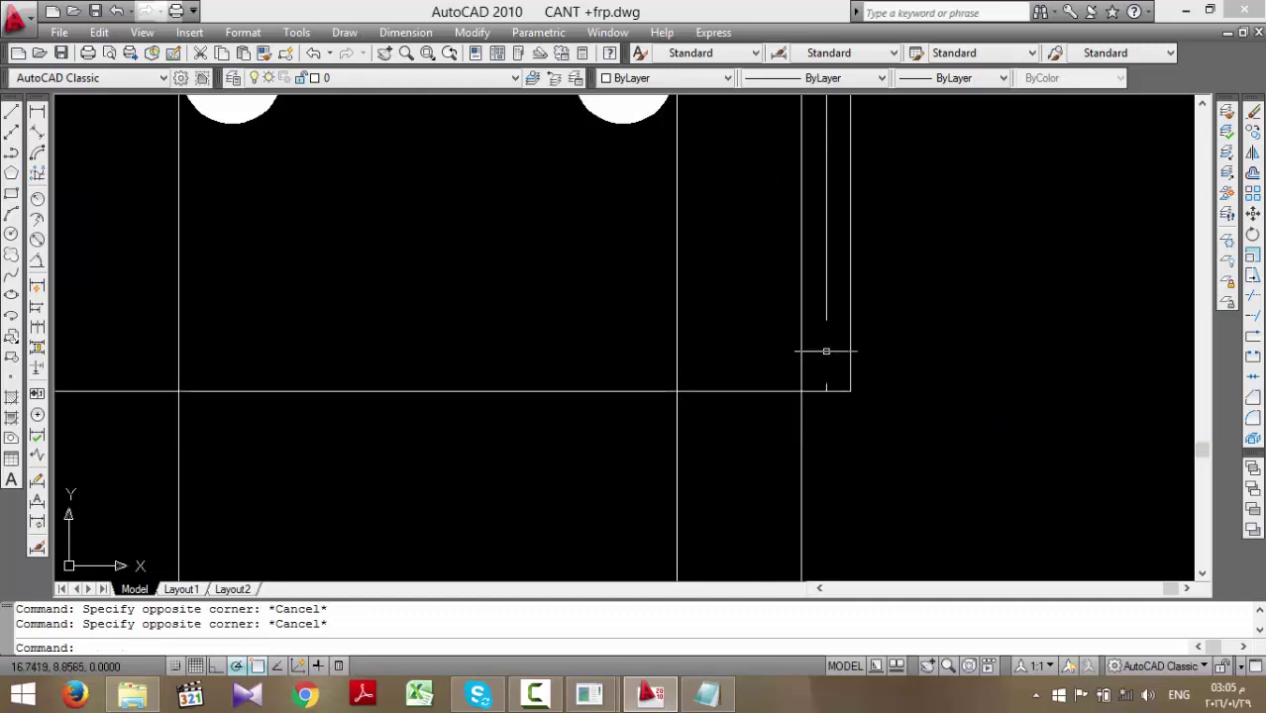
scroll(678, 394, down, 1)
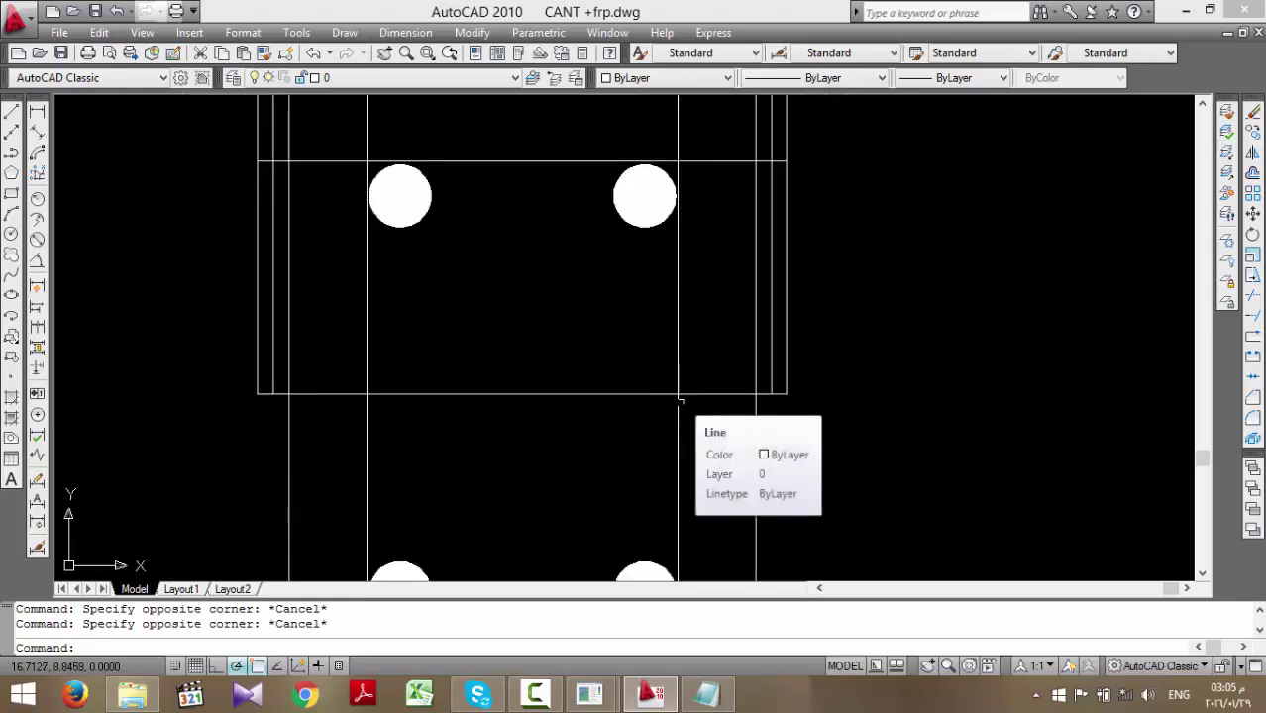
scroll(689, 365, down, 5)
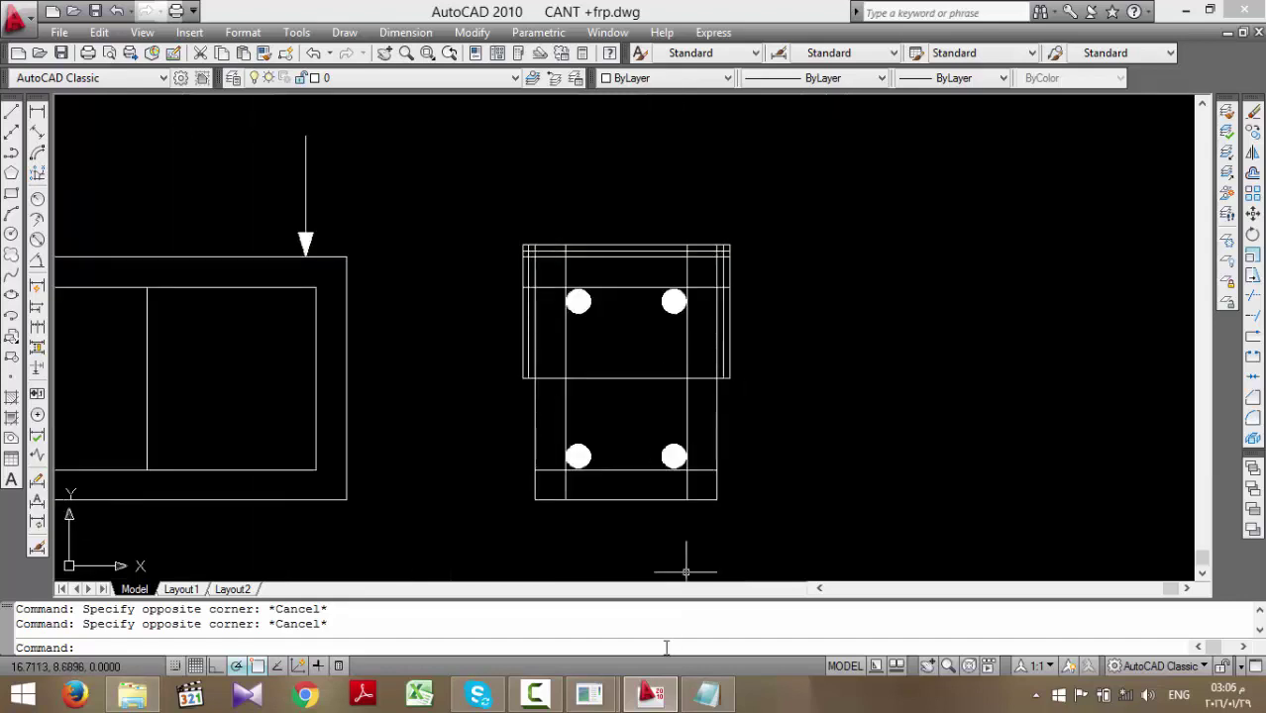
click(684, 218)
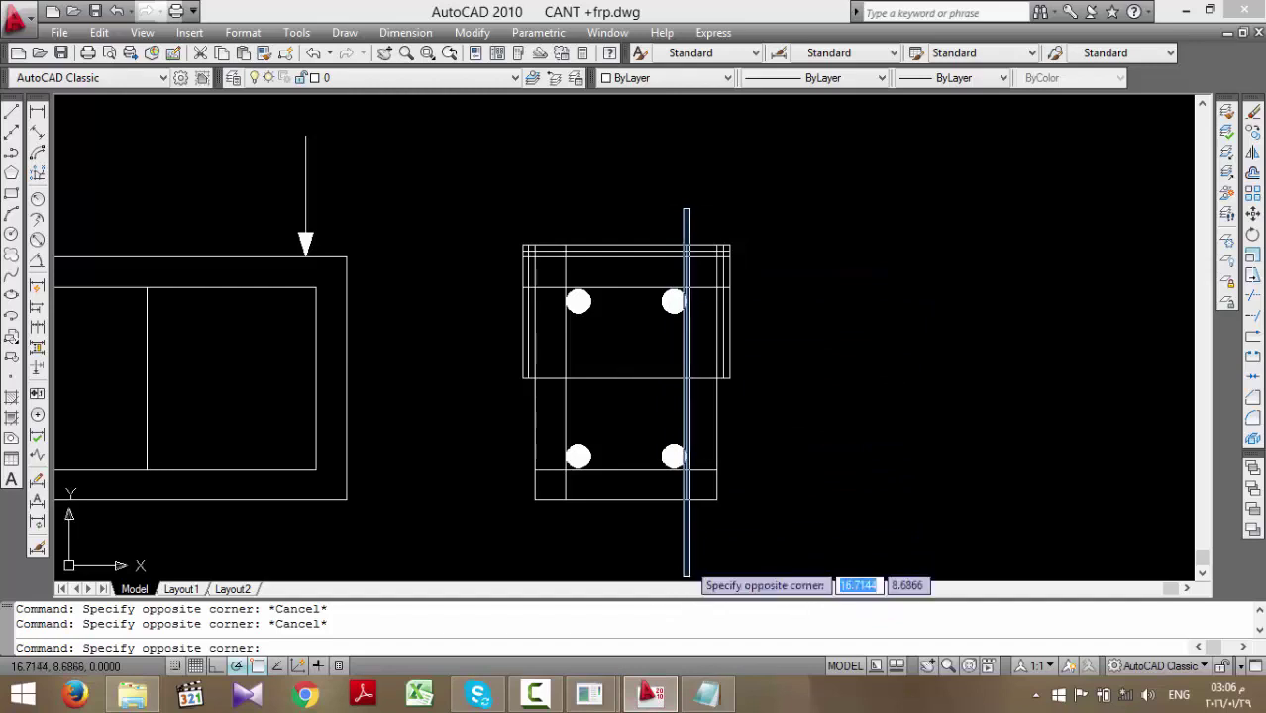
click(621, 579)
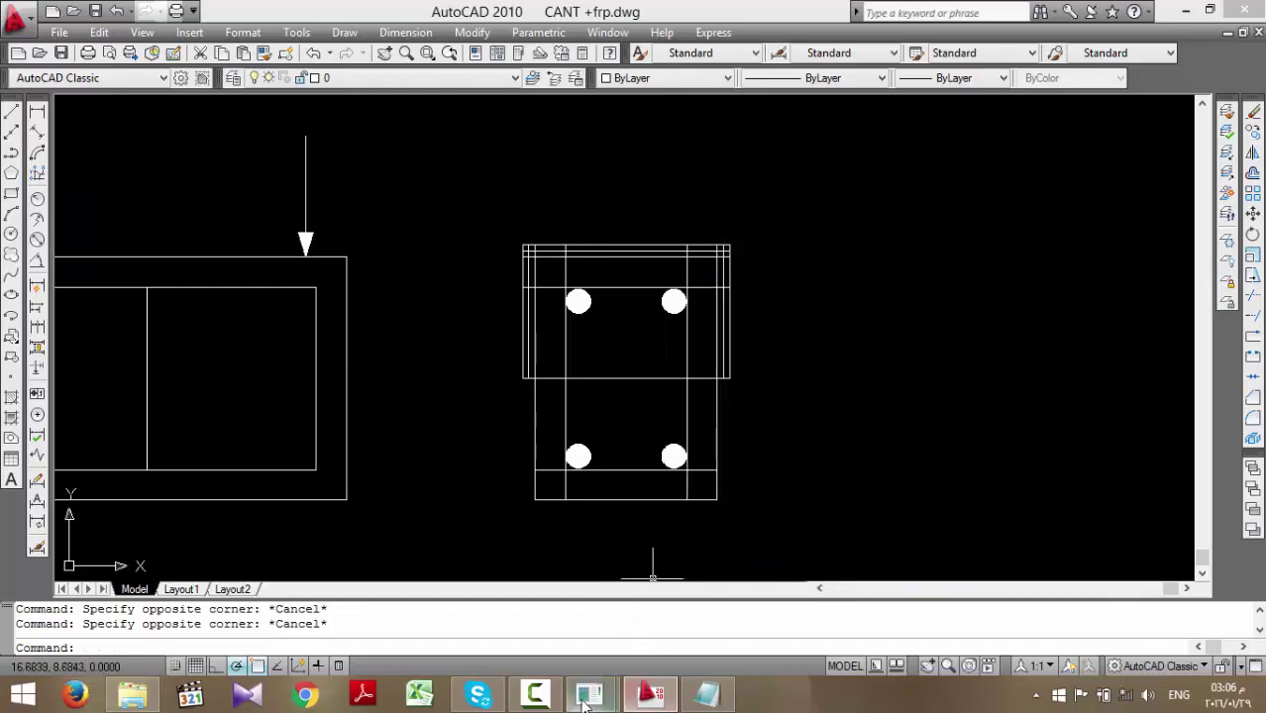
mouse_move(592, 696)
click(694, 592)
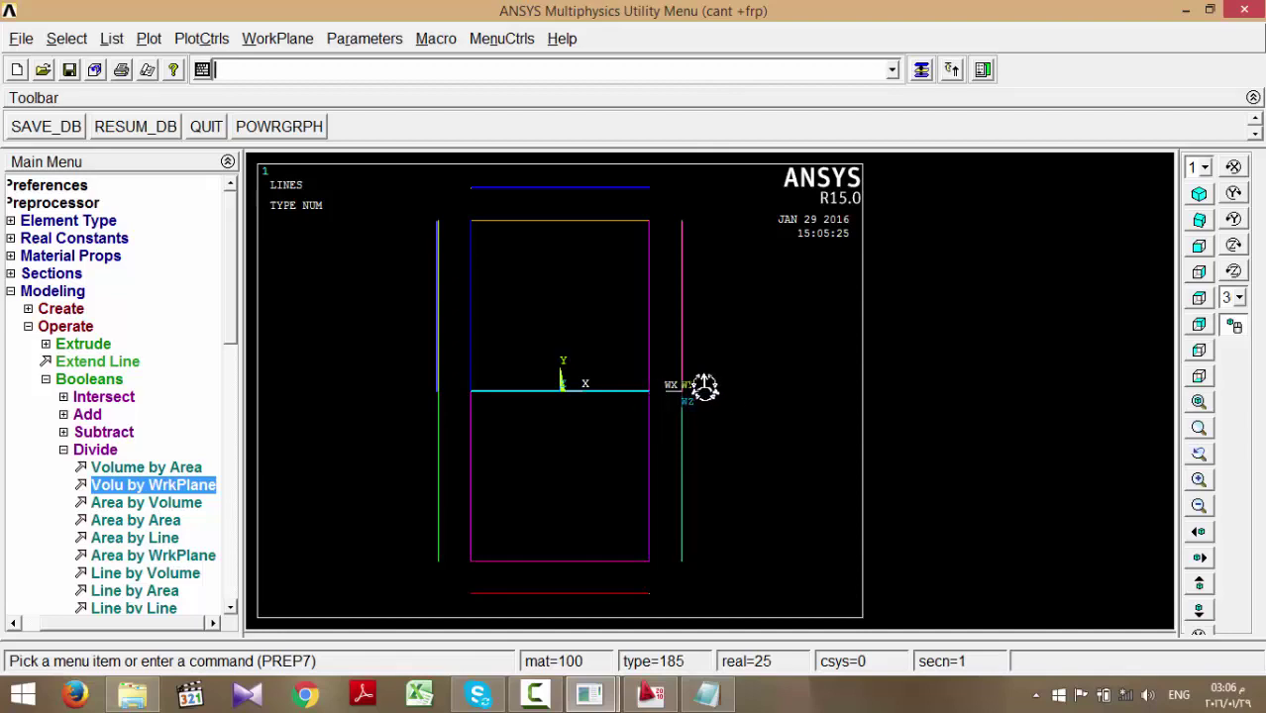
- Unselect the side lines at X b/2+1, and also those in the X range b/2,b/2+1
scroll(670, 388, up, 2)
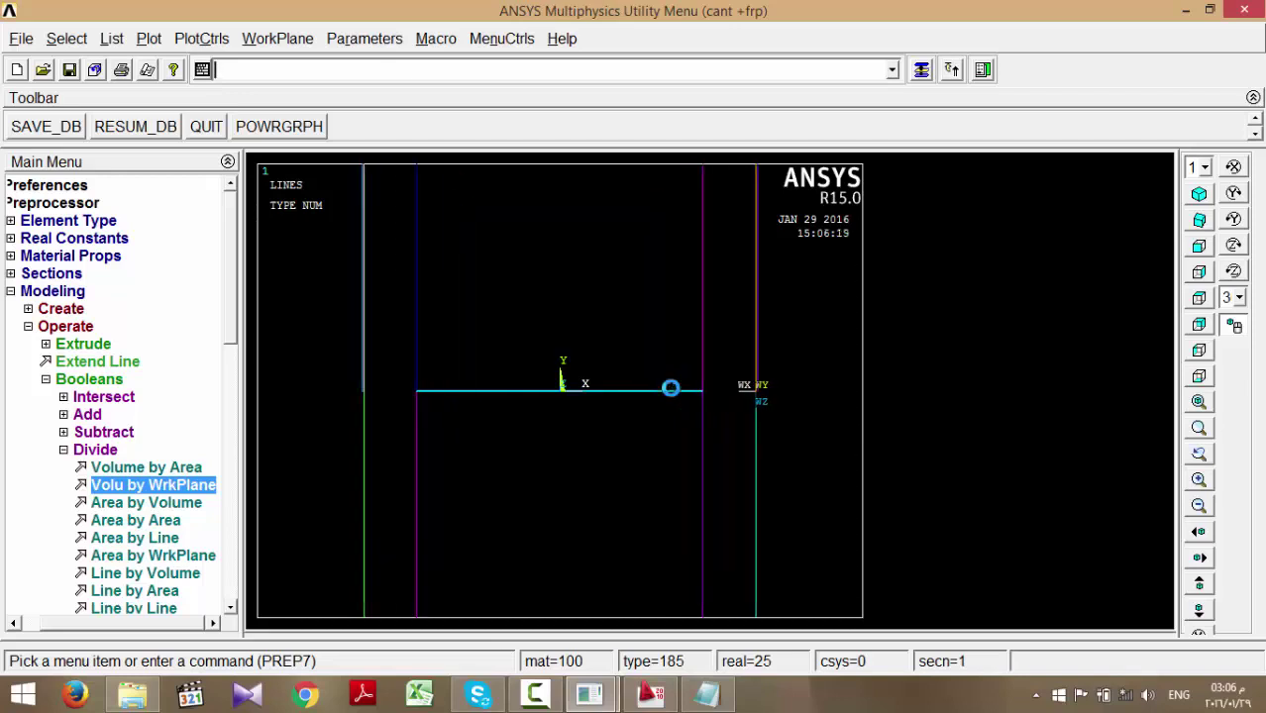
ctrl+drag(670, 389, 289, 498)
ctrl+middle_drag(723, 458, 738, 485)
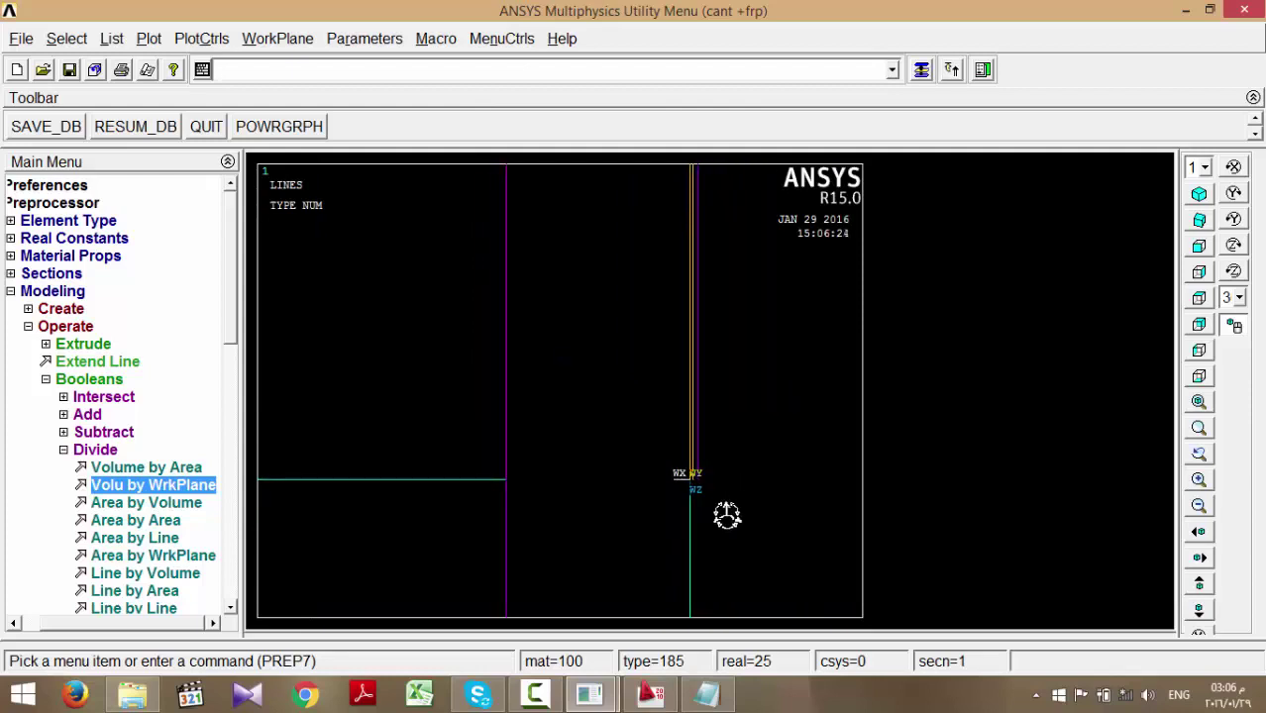
ctrl+middle_drag(726, 515, 858, 439)
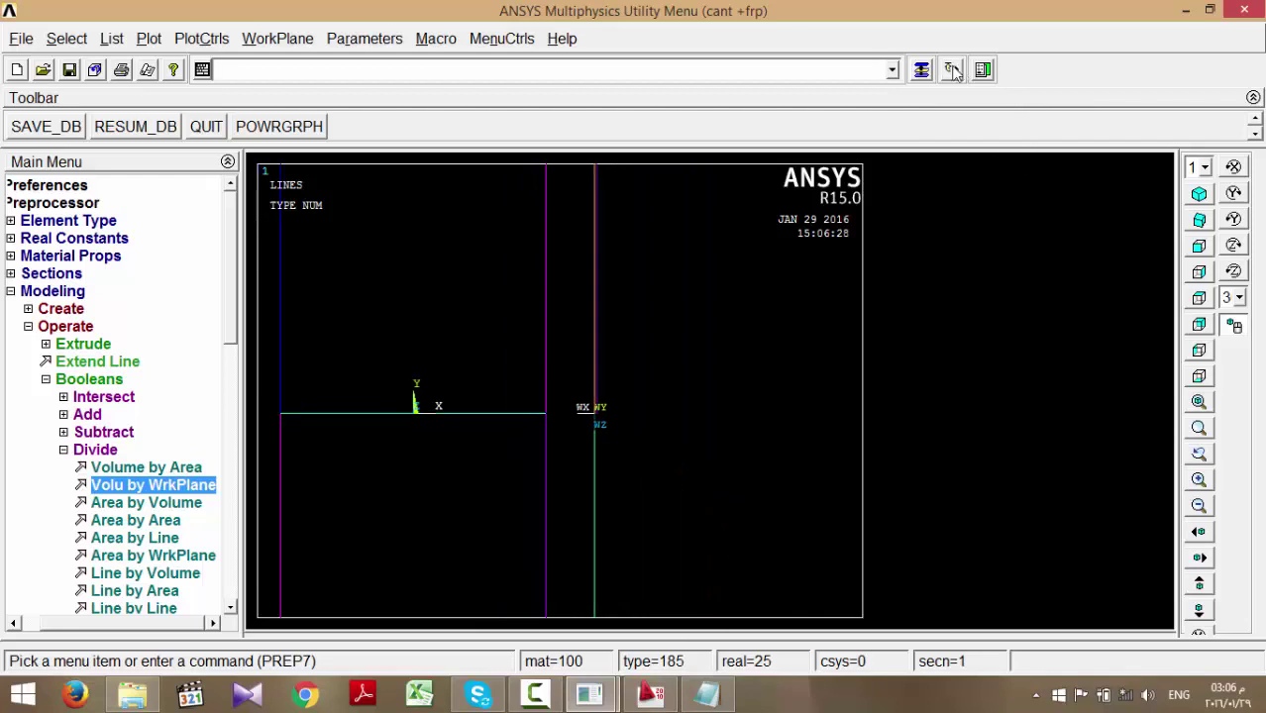
click(917, 72)
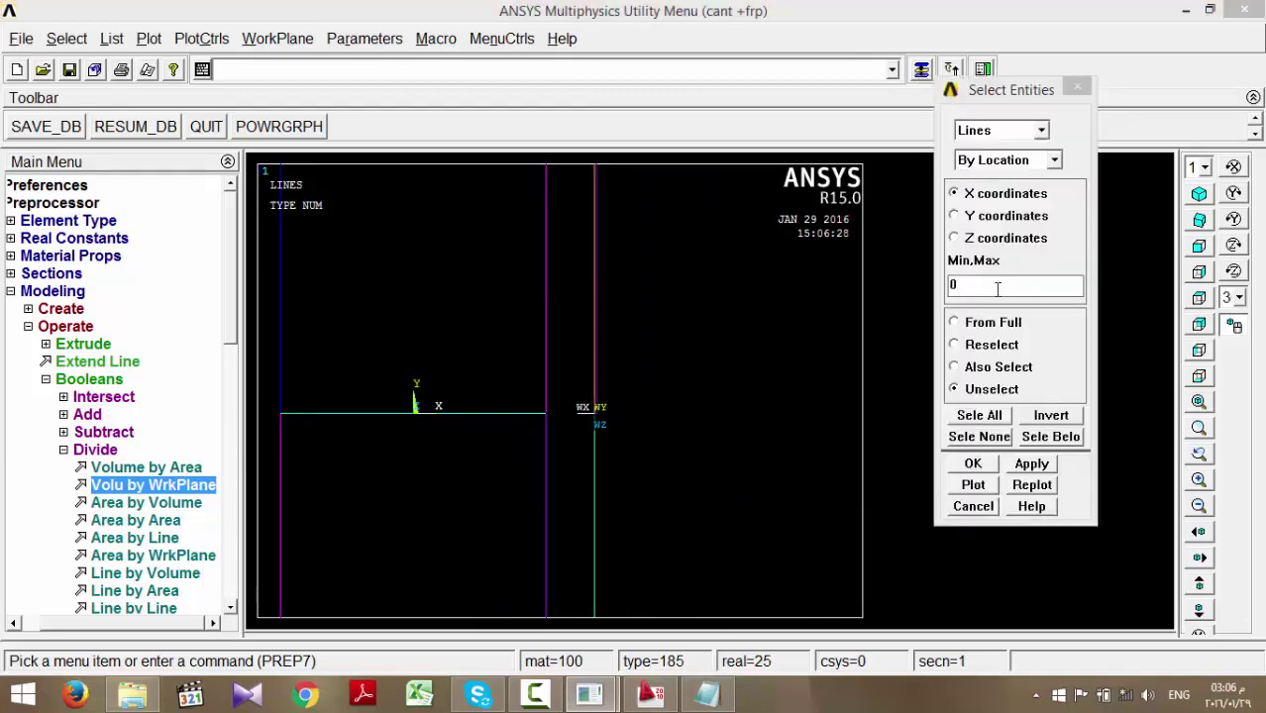
drag(997, 289, 946, 284)
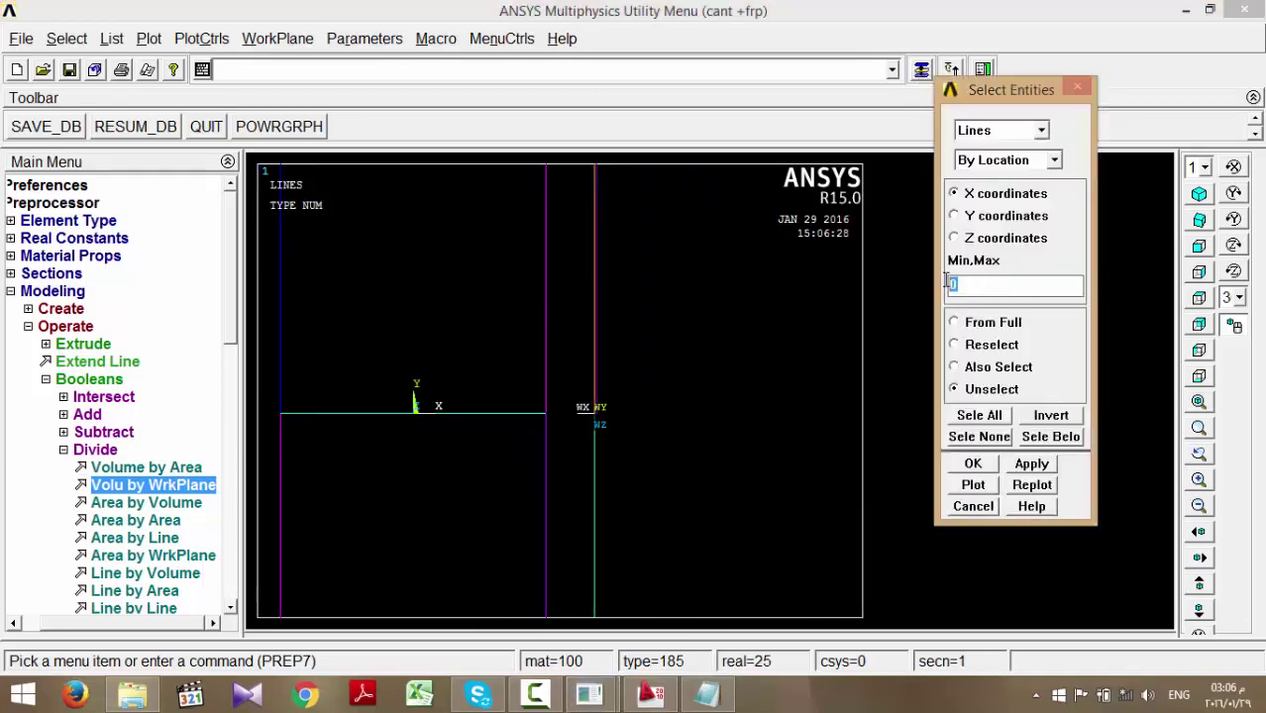
text(b/2+1)
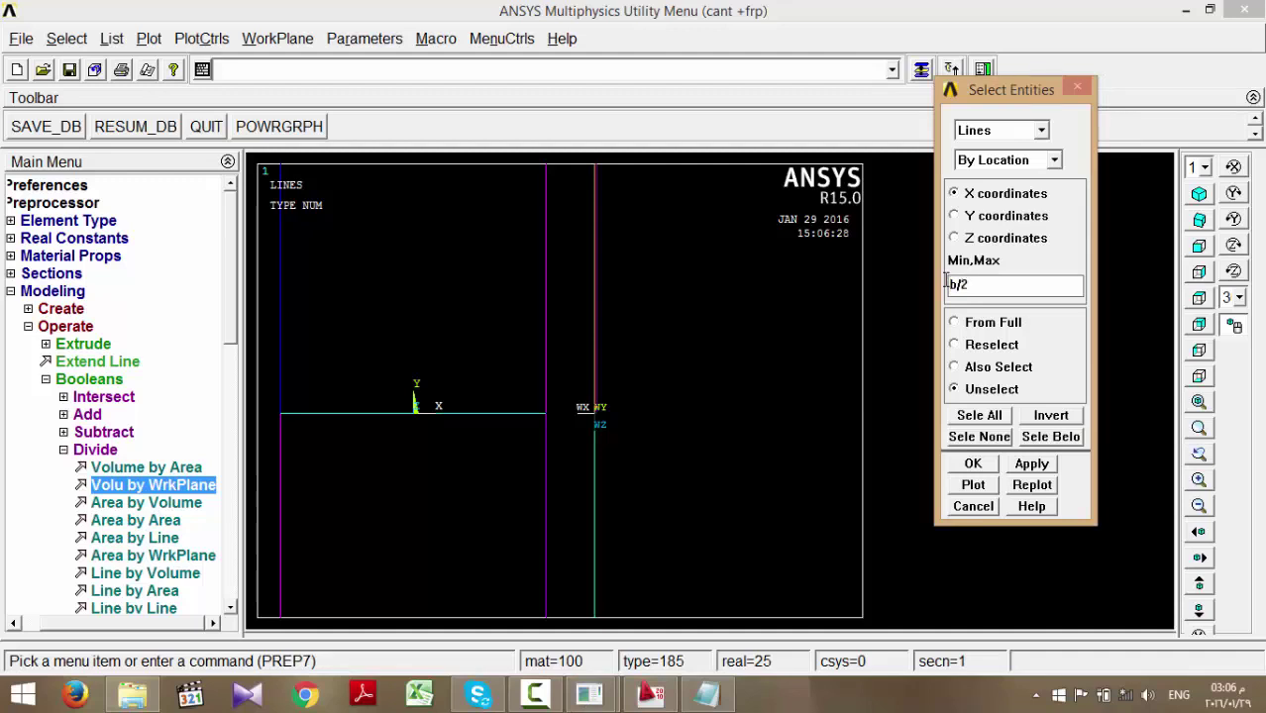
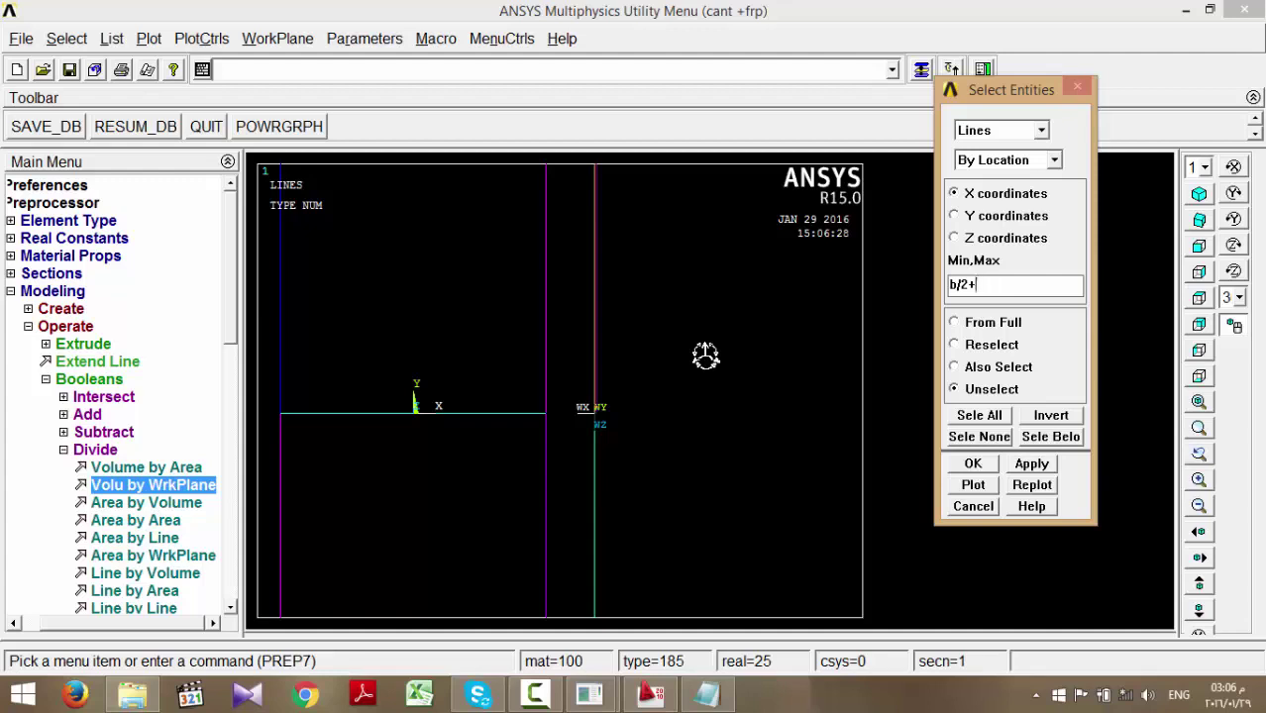
click(1031, 463)
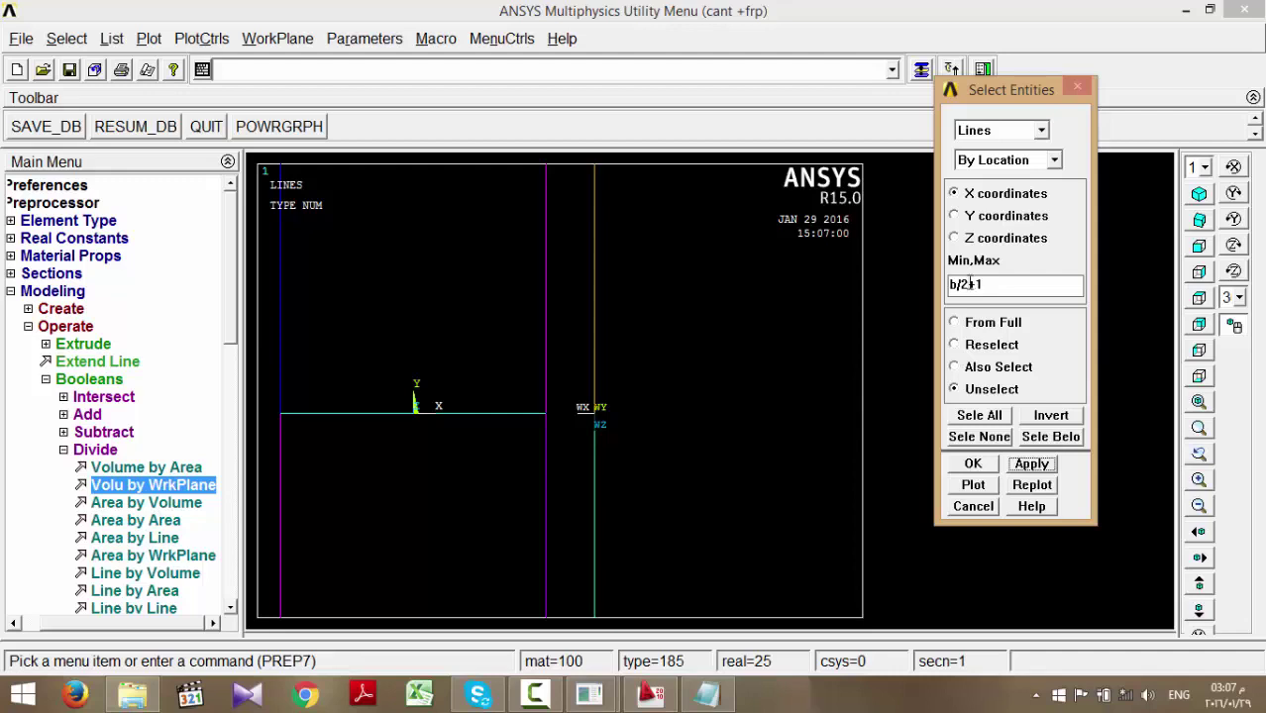
double_click(988, 284)
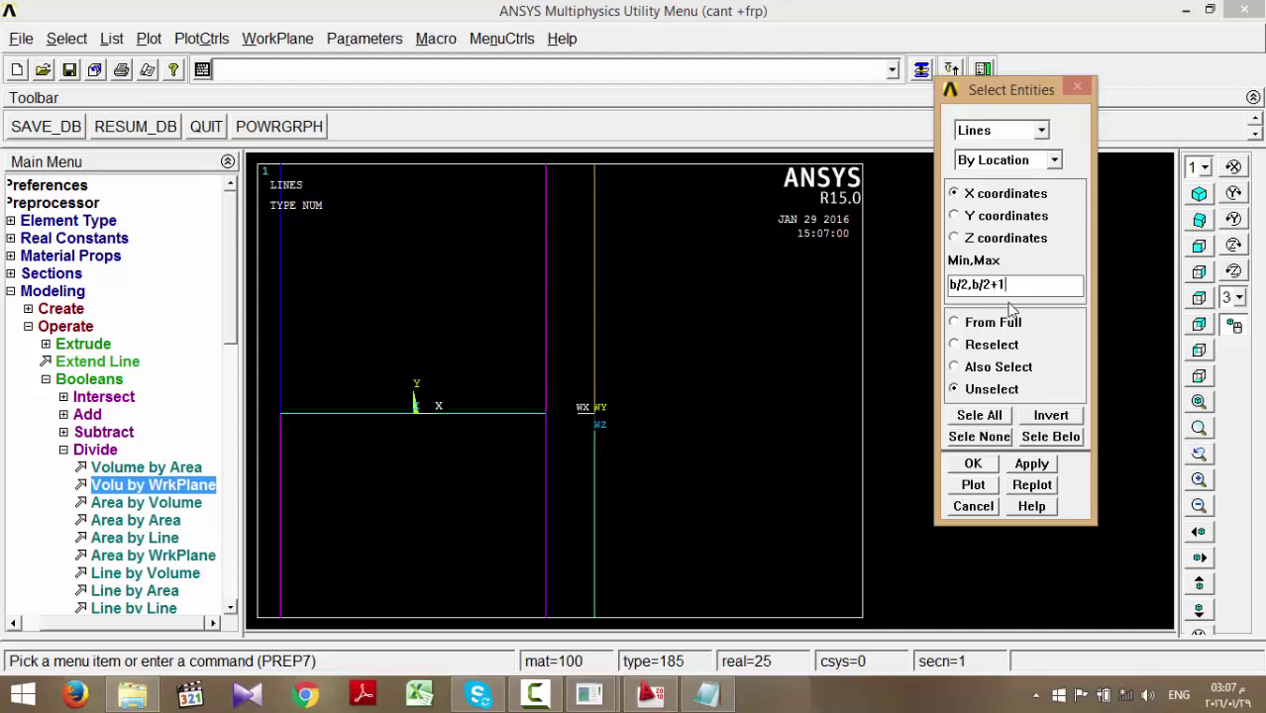
click(1032, 464)
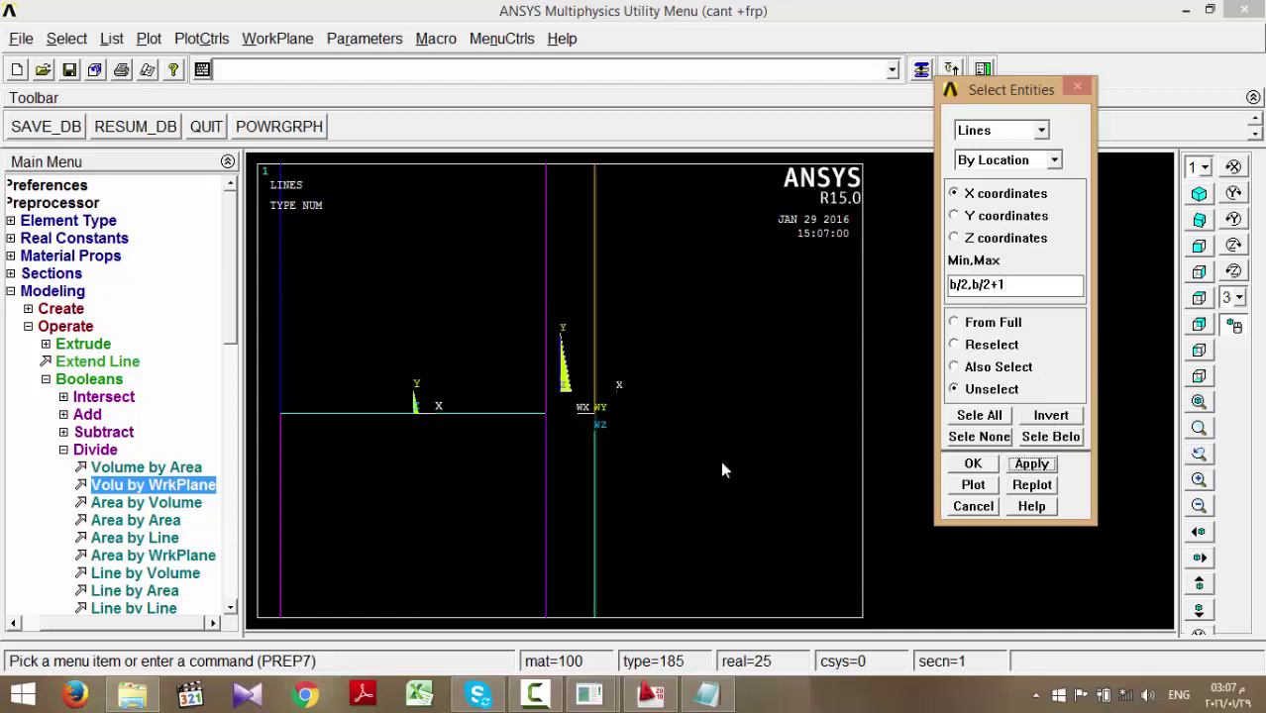
- Unselect the opposite side lines in the X range -b/2,-b/2-1 and display the remaining lines fitted in front view
click(954, 282)
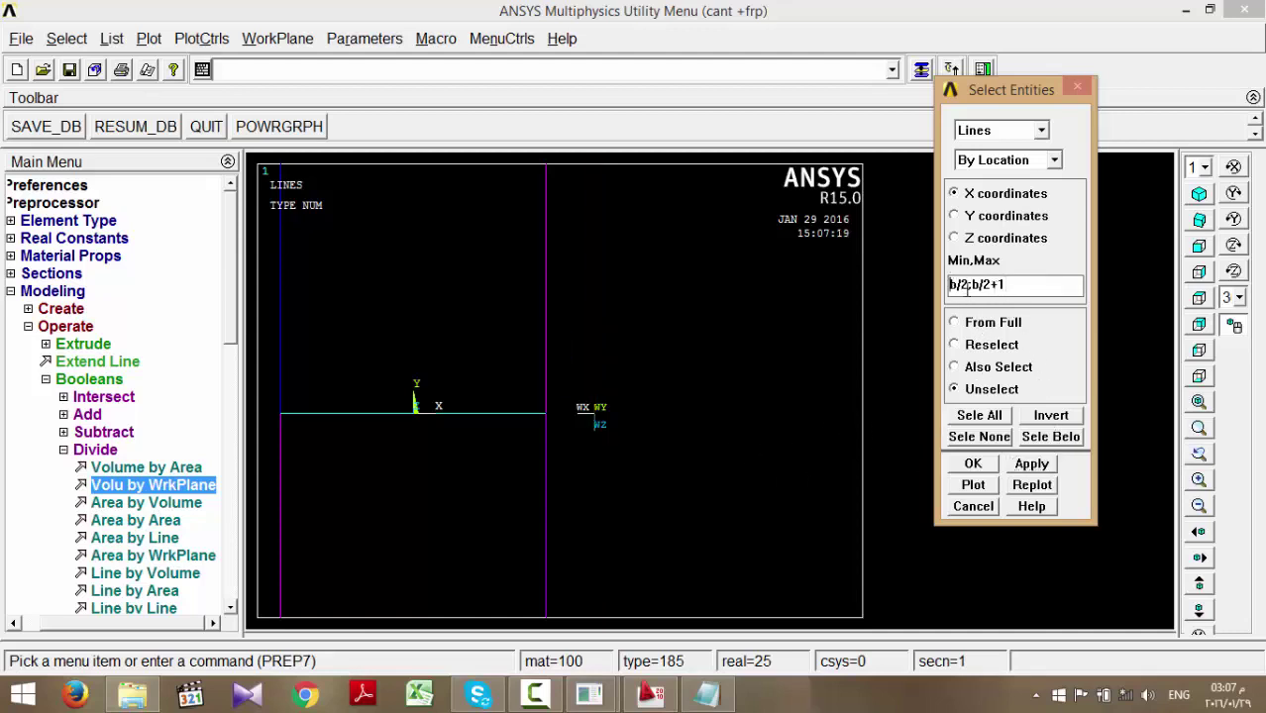
text(-)
click(981, 284)
text(-b/2)
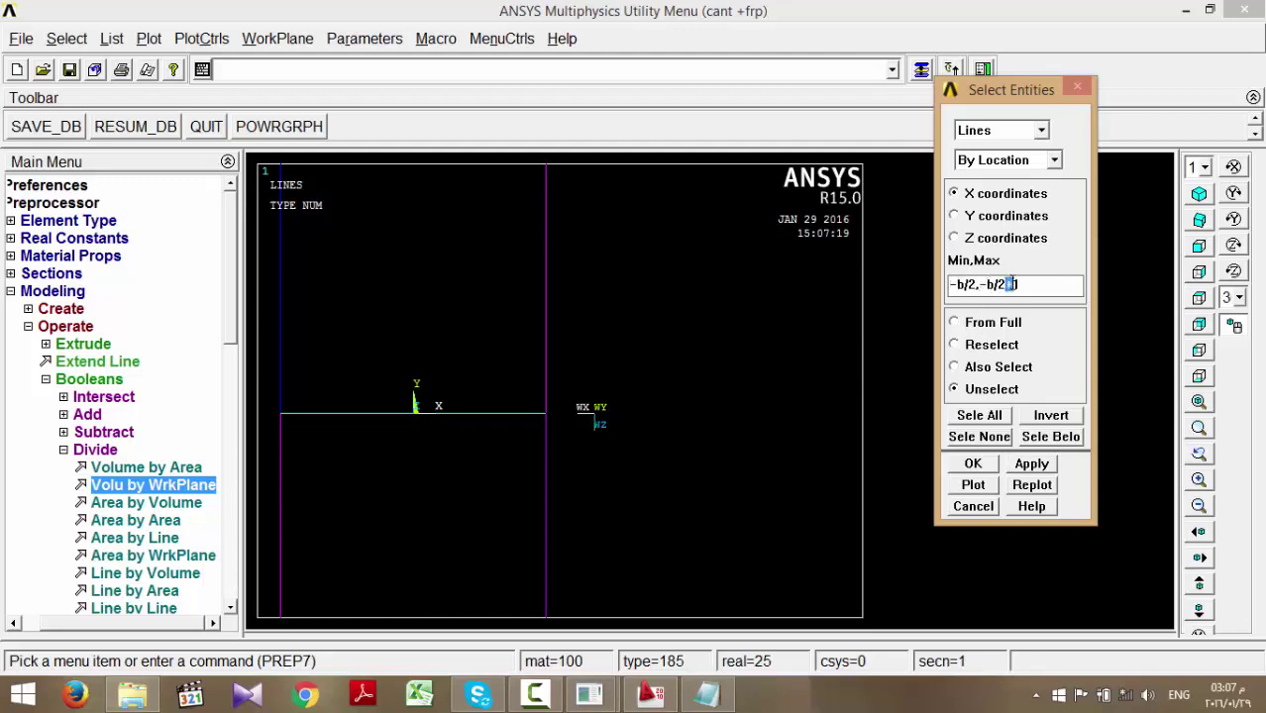
text(-)
click(1031, 464)
click(1199, 401)
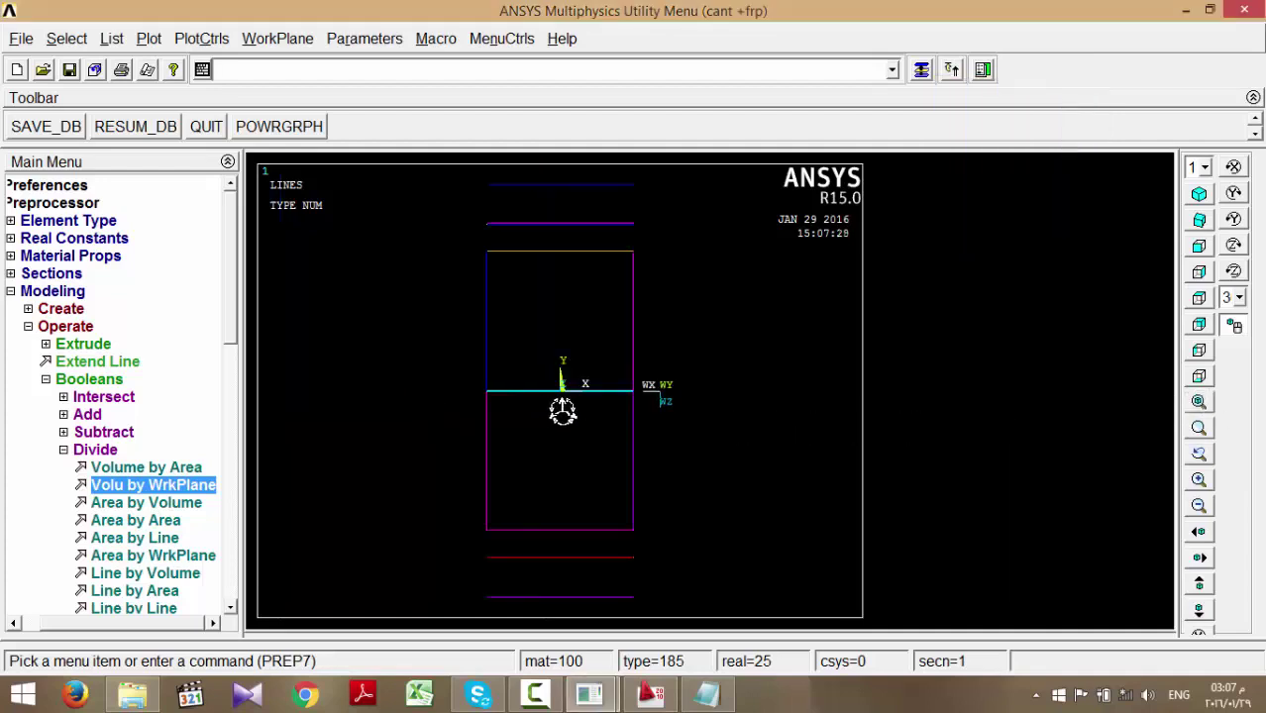
- Unselect the lines in the Y coordinate range t/2,t/2+t
click(921, 71)
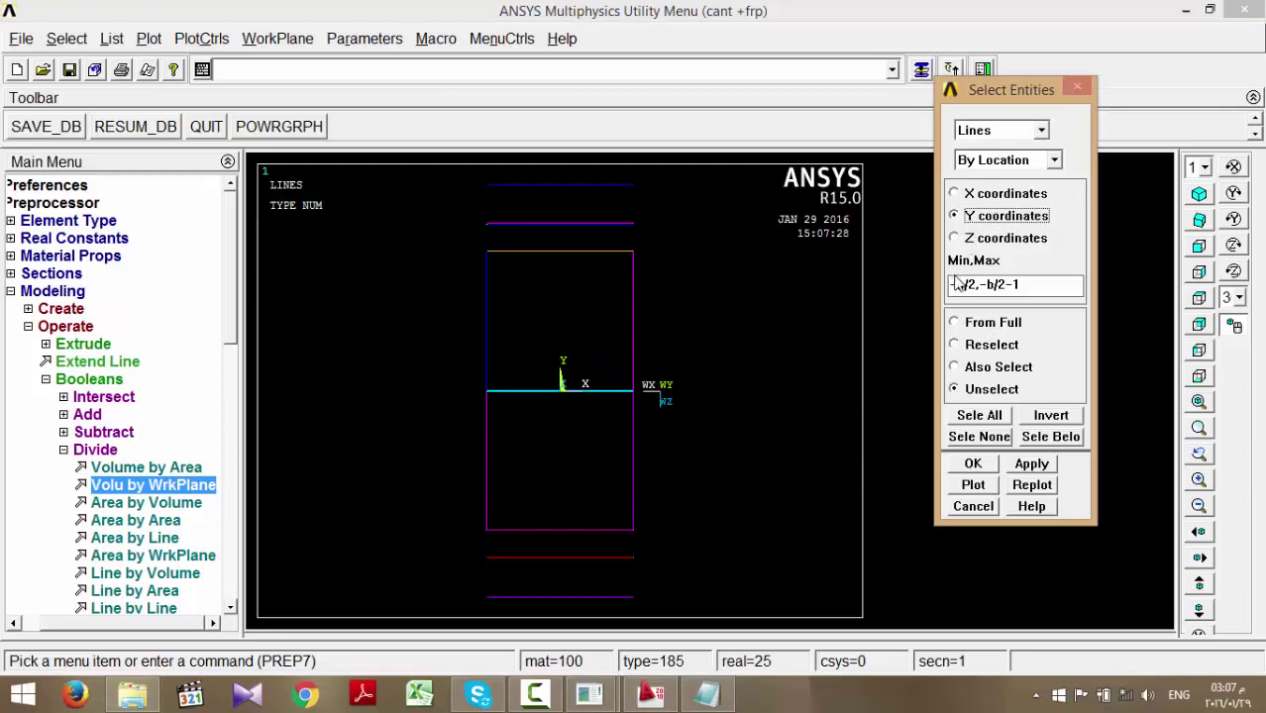
triple_click(1009, 283)
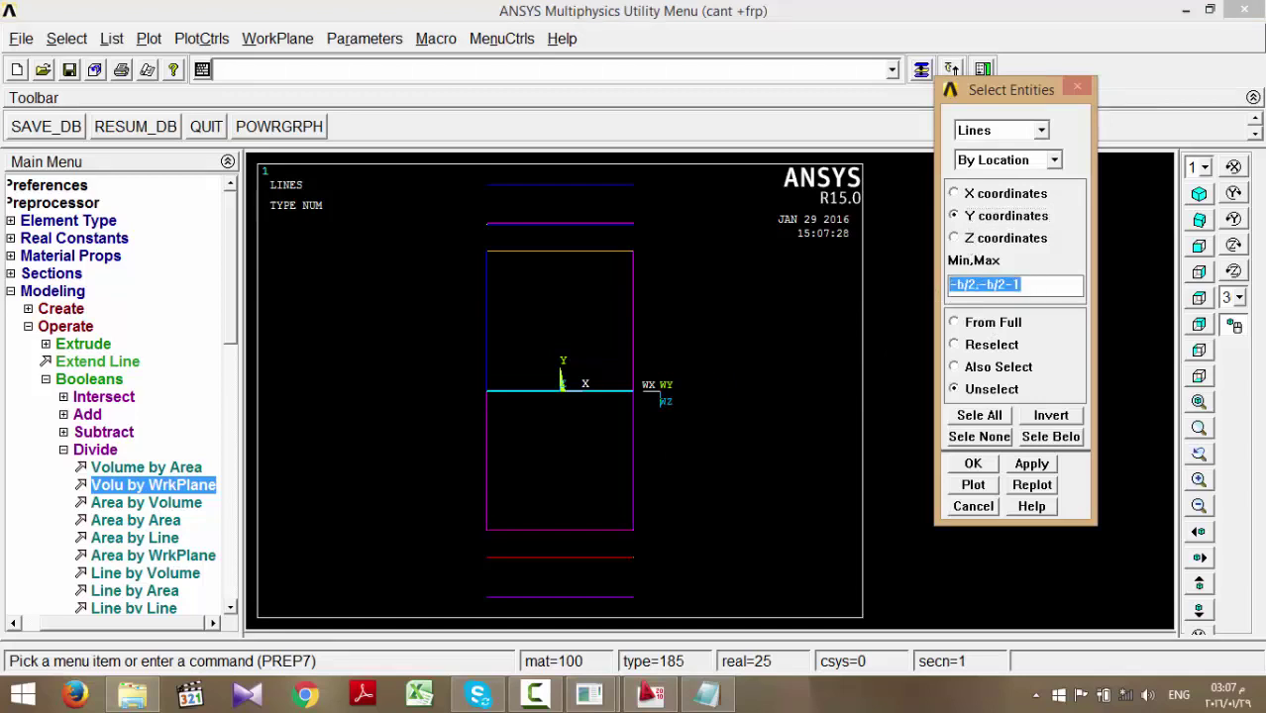
text(t/)
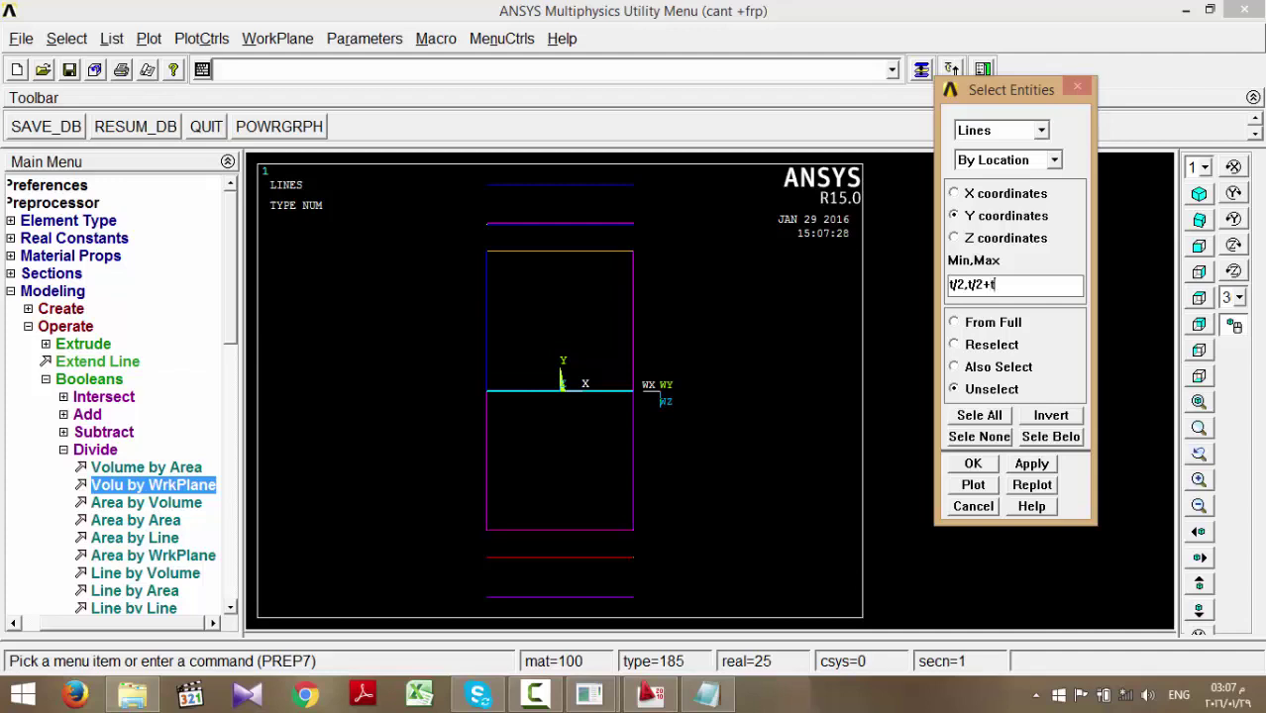
click(1032, 464)
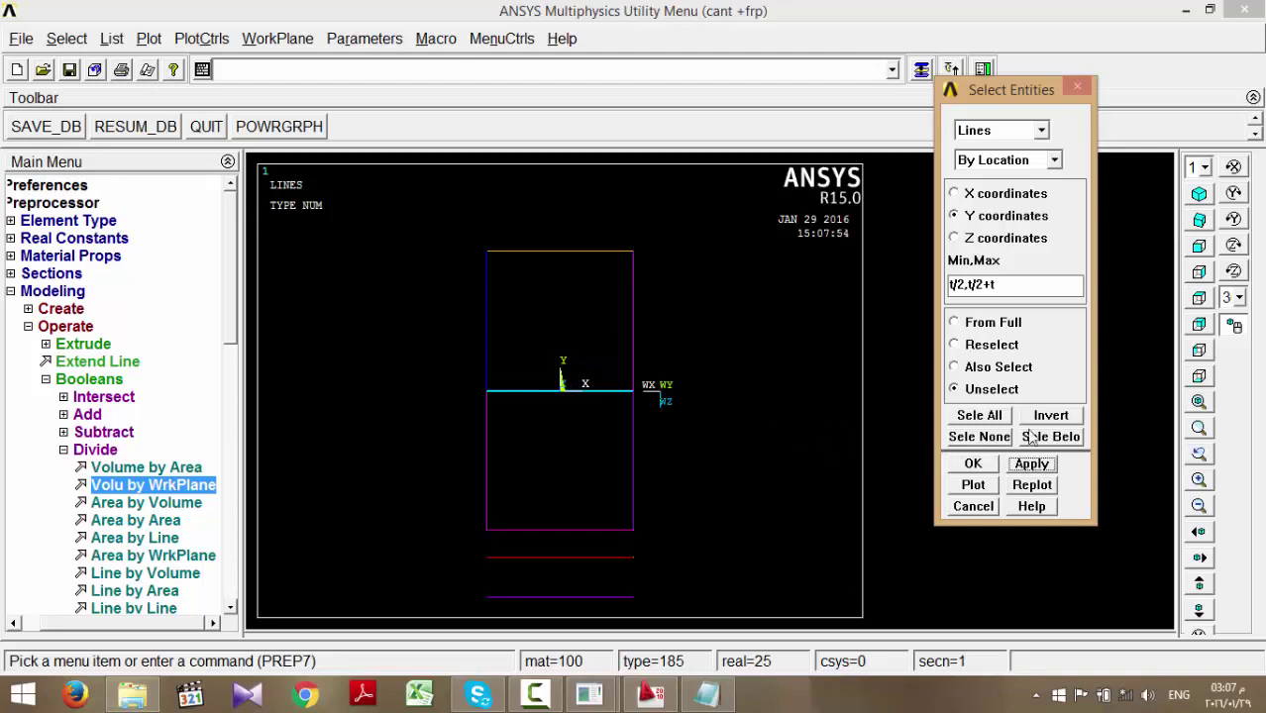
- Unselect the lines on the opposite side in the Y coordinate range -t/2,-t/2-t
click(952, 285)
text(-)
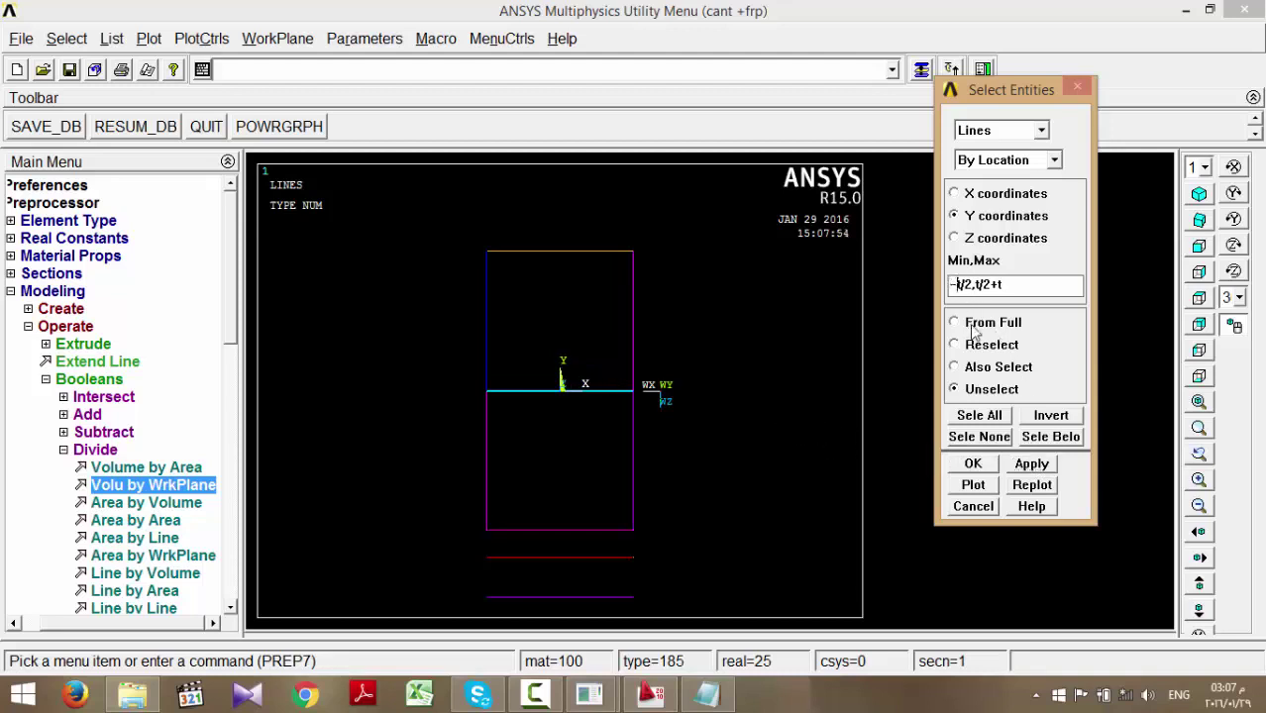
click(977, 285)
text(-t/2-)
click(1033, 463)
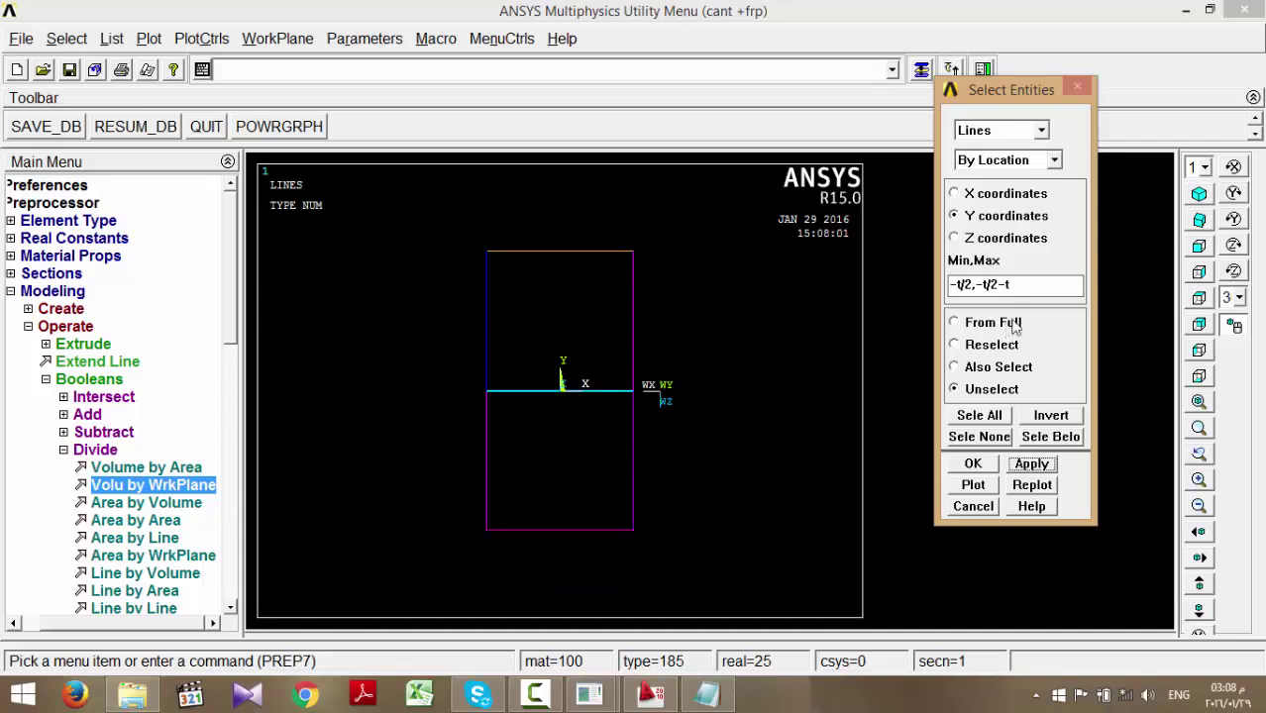
- Unselect the horizontal lines at Y coordinate 0
click(1030, 289)
drag(1029, 285, 892, 291)
text(0)
click(1031, 463)
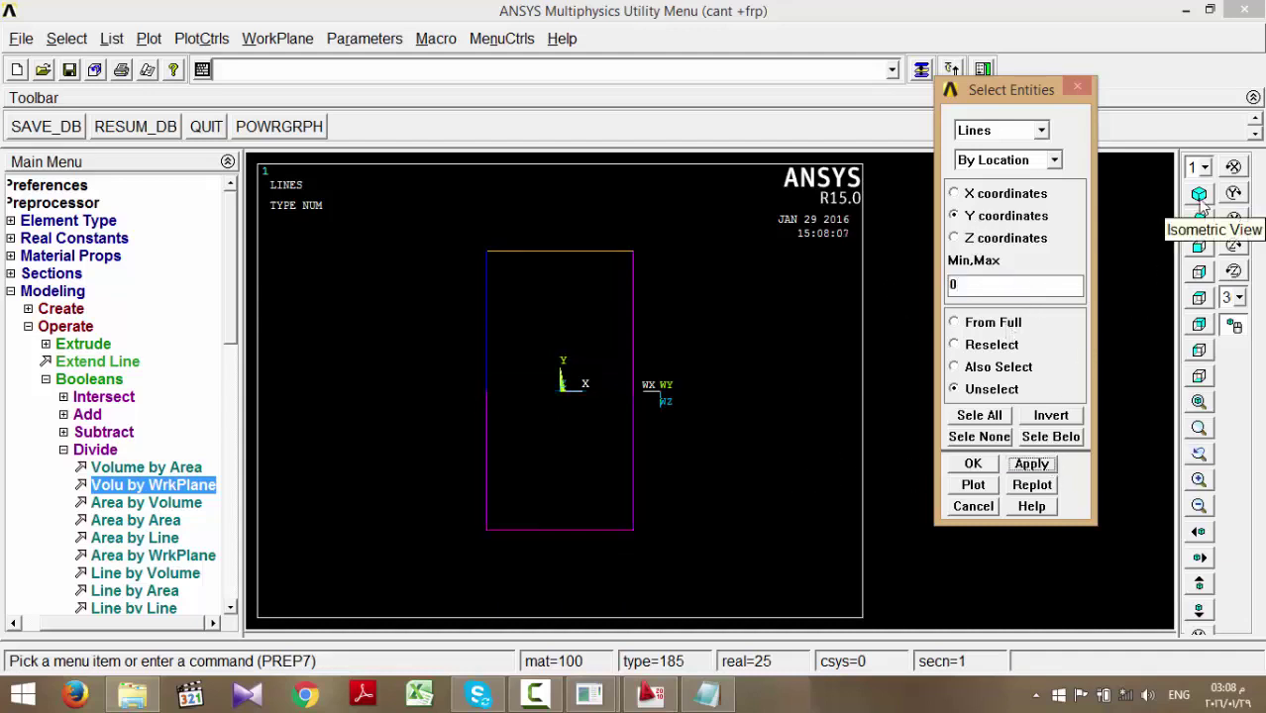
- Unselect the extra end line near the global origin by box picking in a fitted side view of the beam
click(1207, 244)
click(1199, 216)
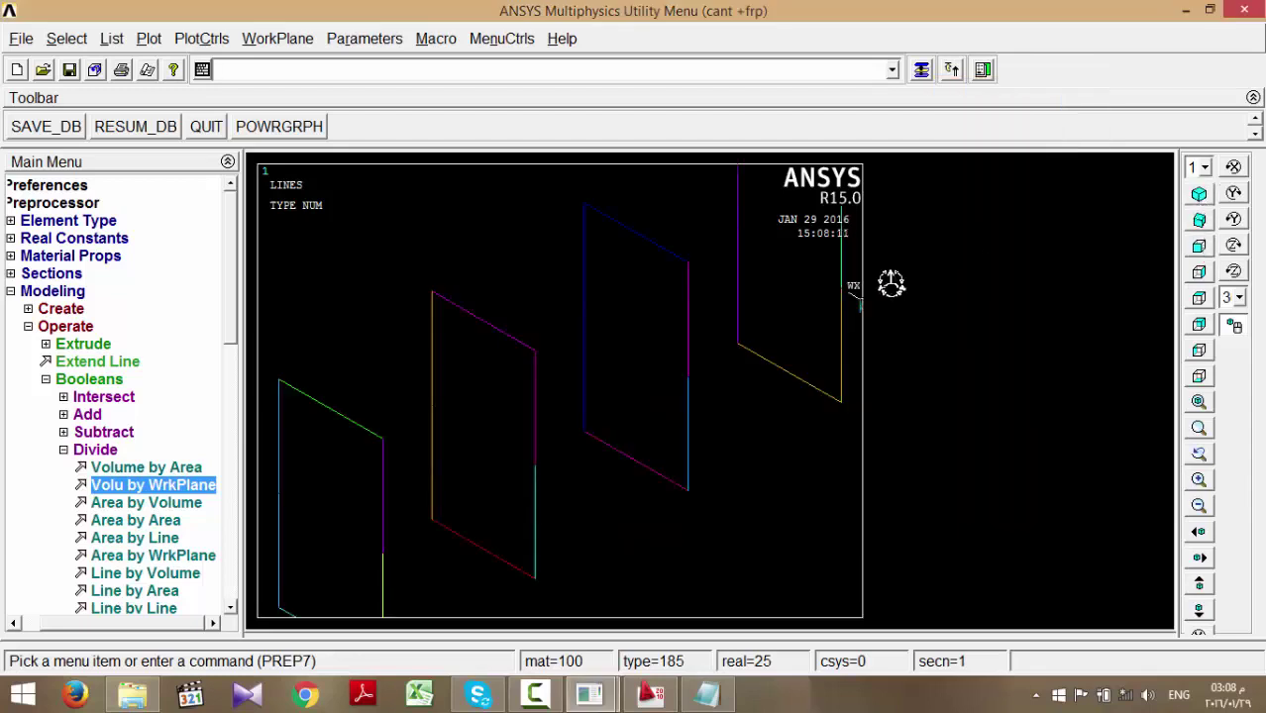
click(1200, 298)
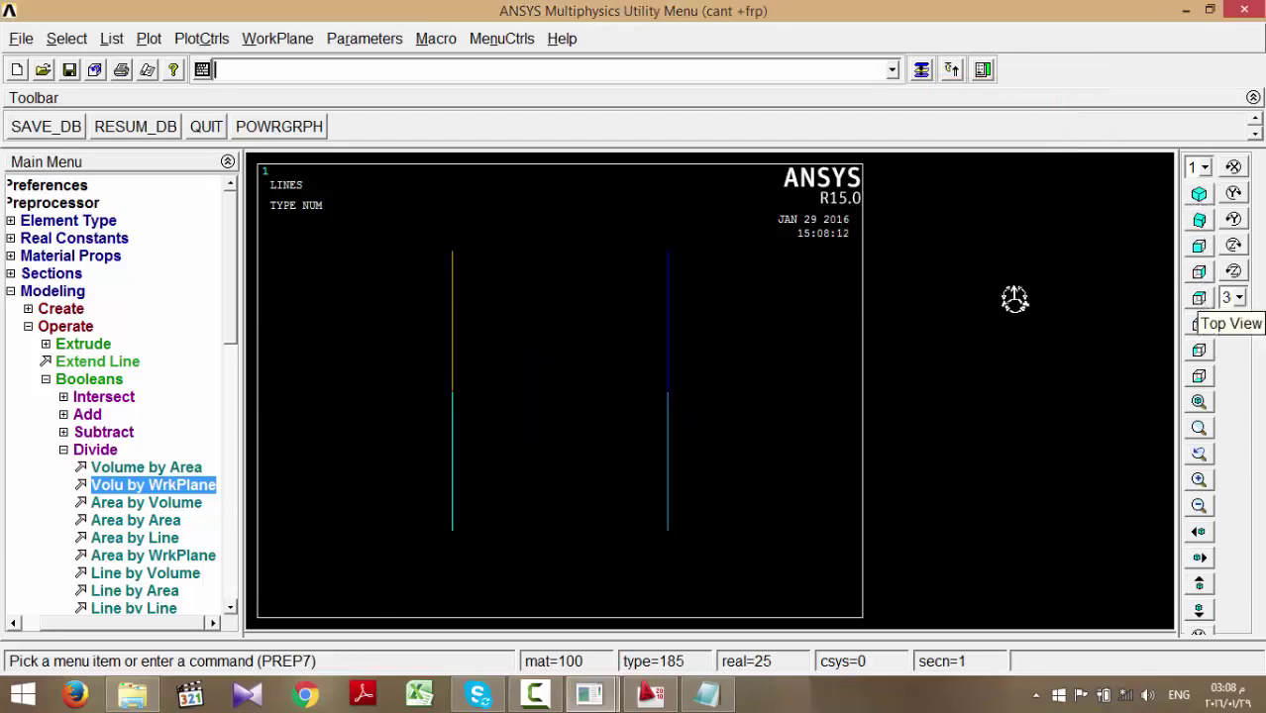
click(1199, 401)
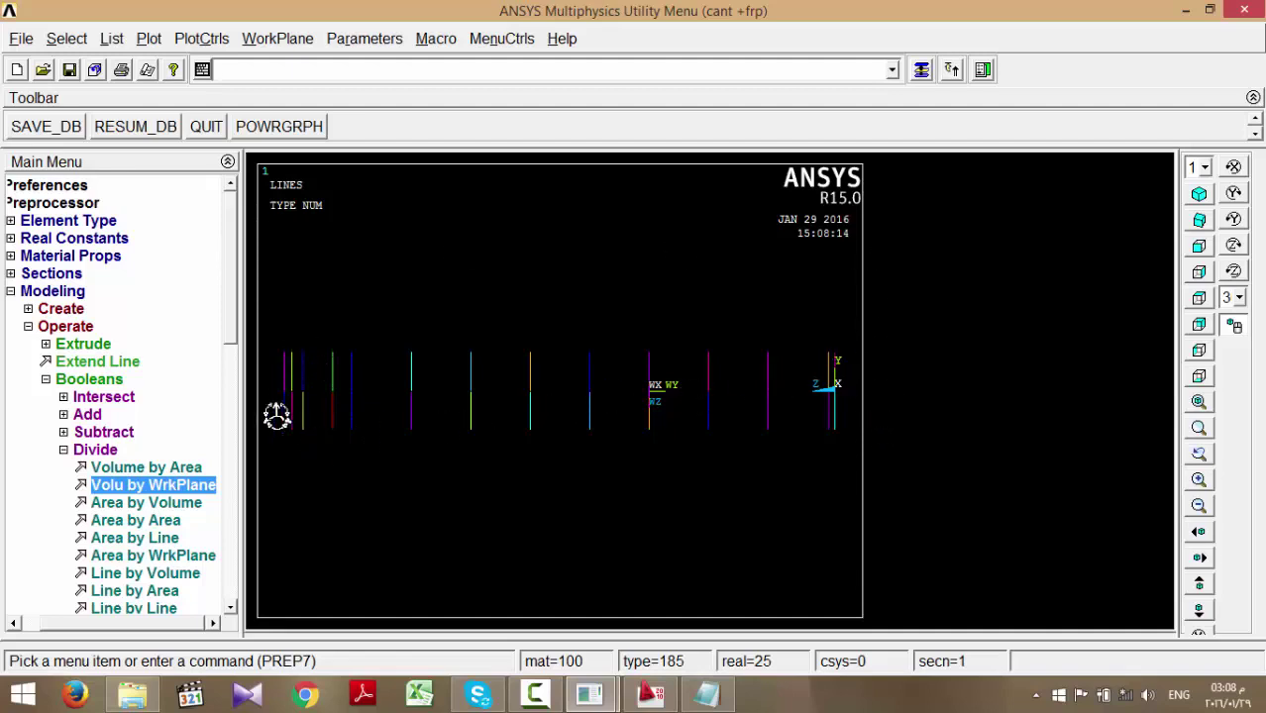
click(921, 69)
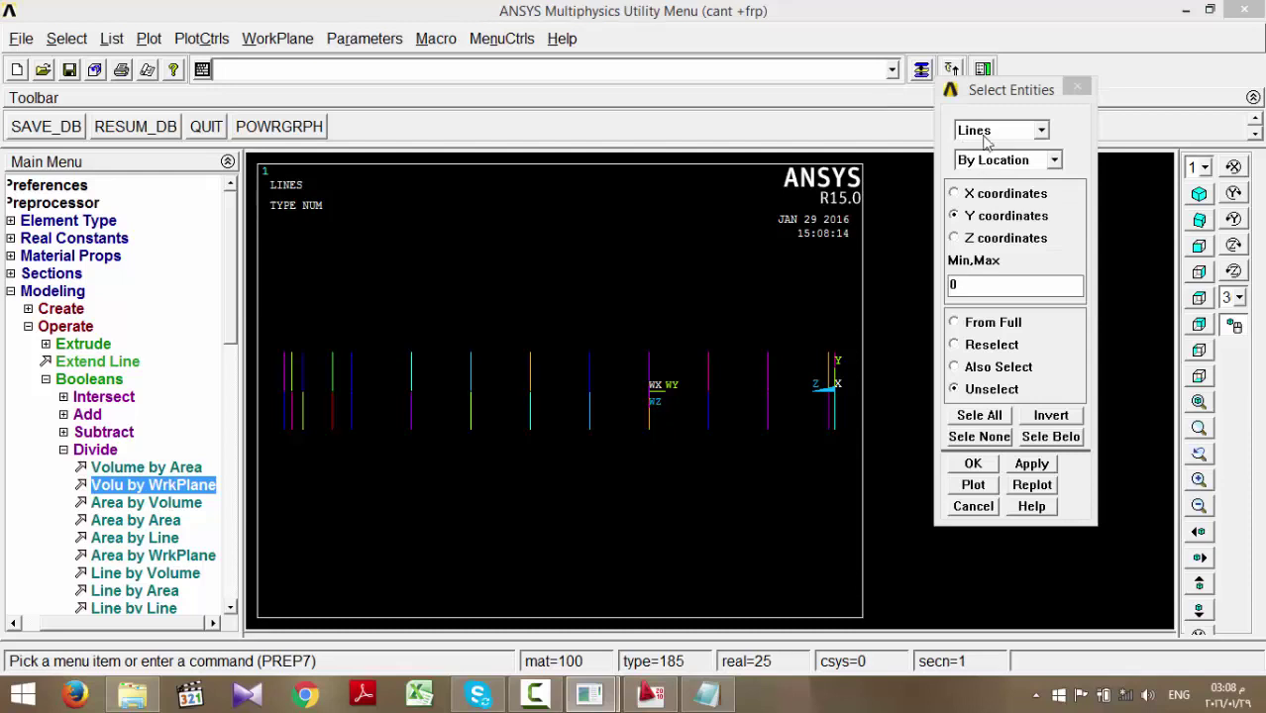
click(991, 159)
click(998, 173)
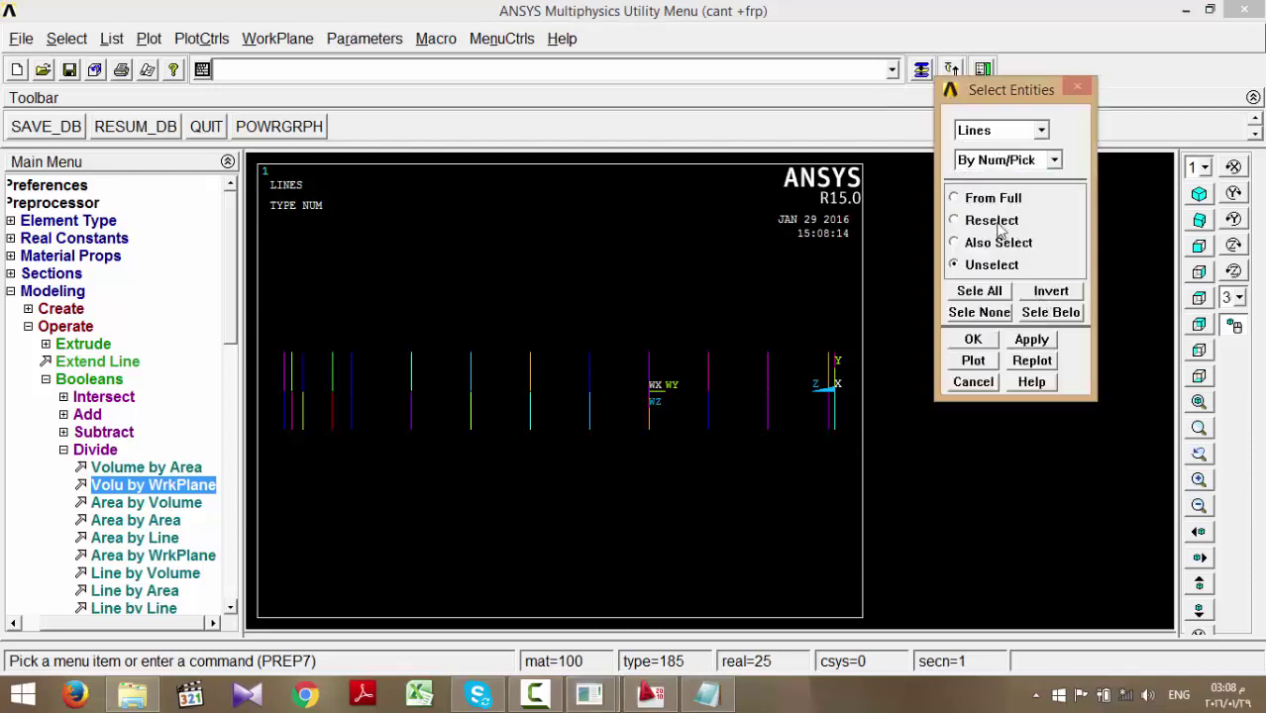
click(1032, 339)
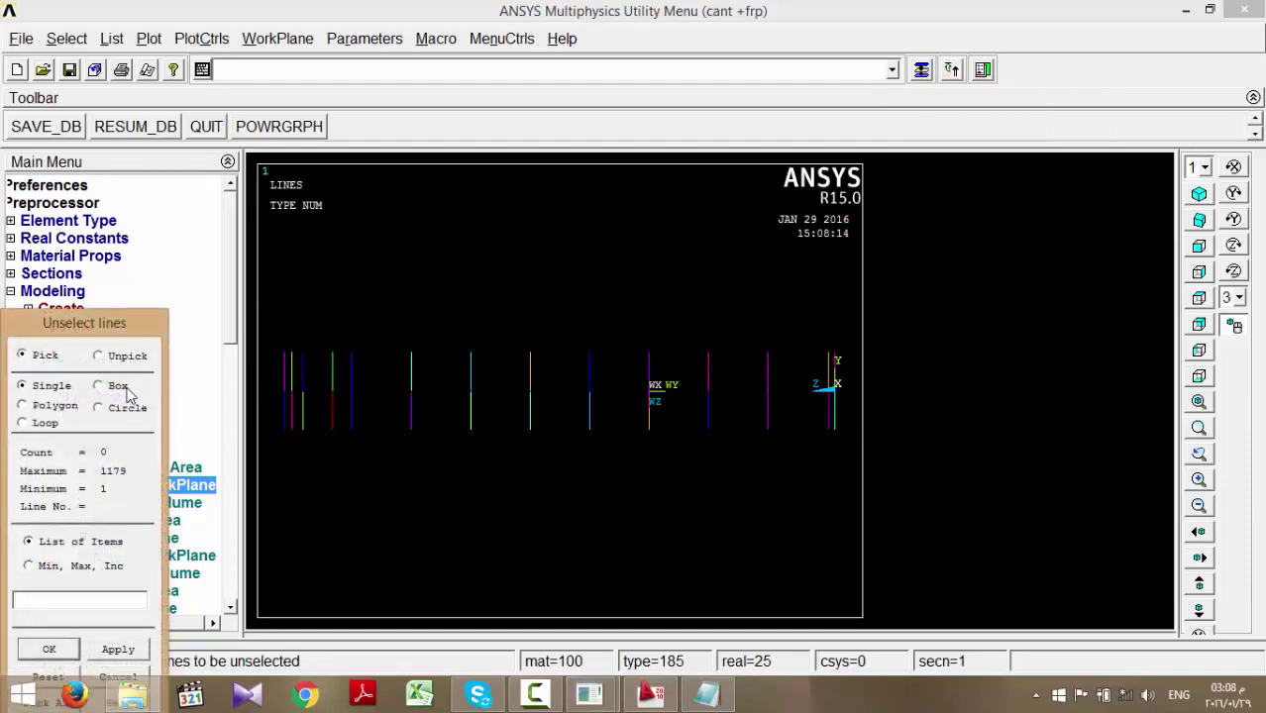
drag(829, 323, 862, 505)
click(49, 649)
- Unselect by box picking the three extra sets of lines between the stirrups at the beam end away from the origin
click(1200, 558)
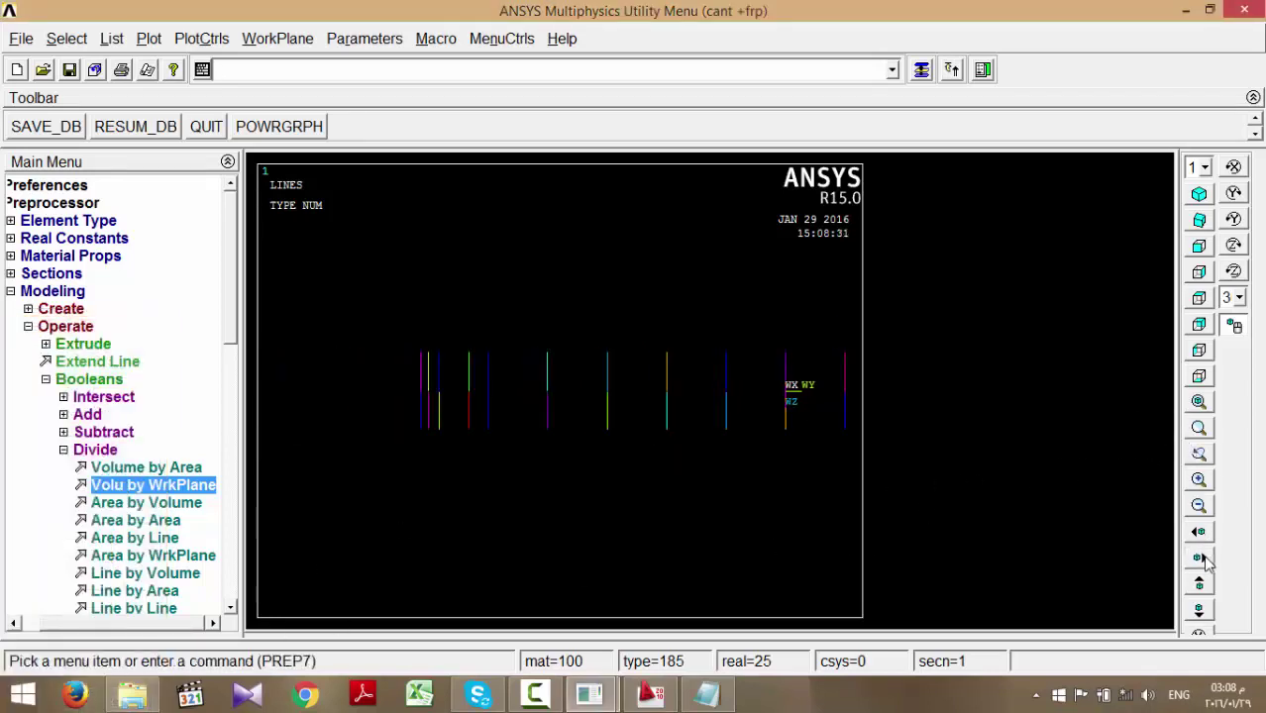
click(952, 69)
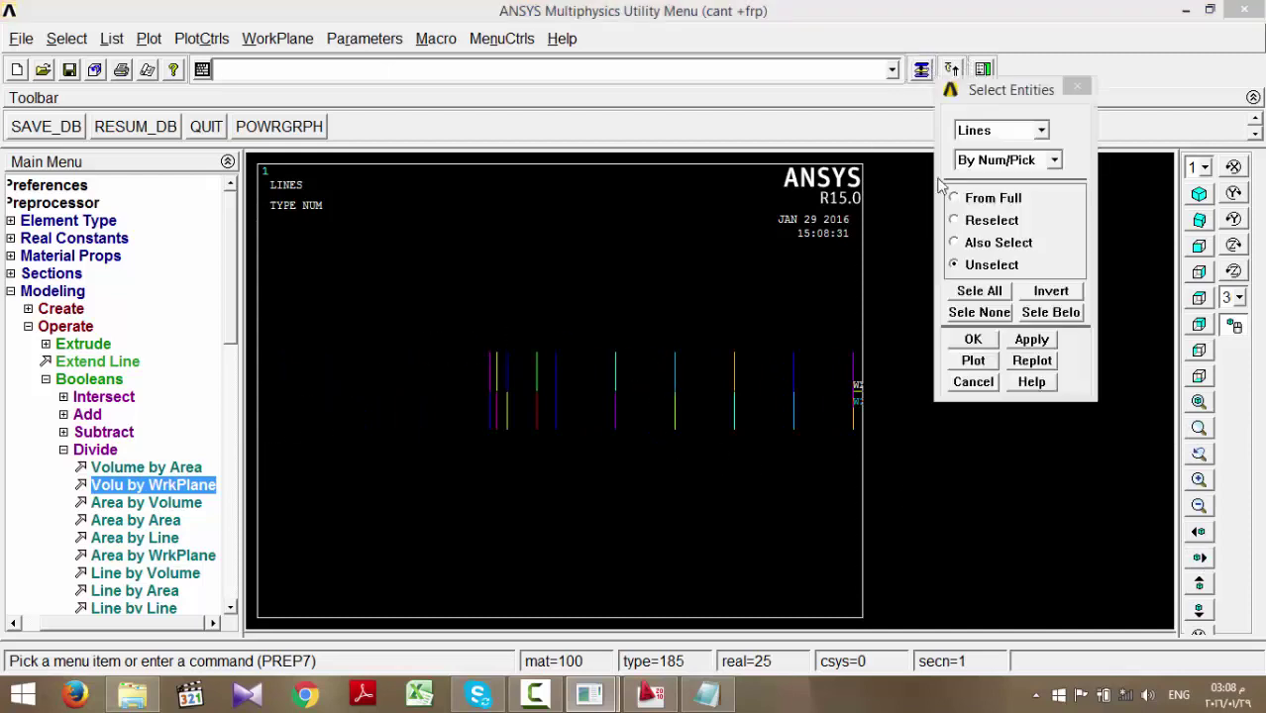
click(1026, 343)
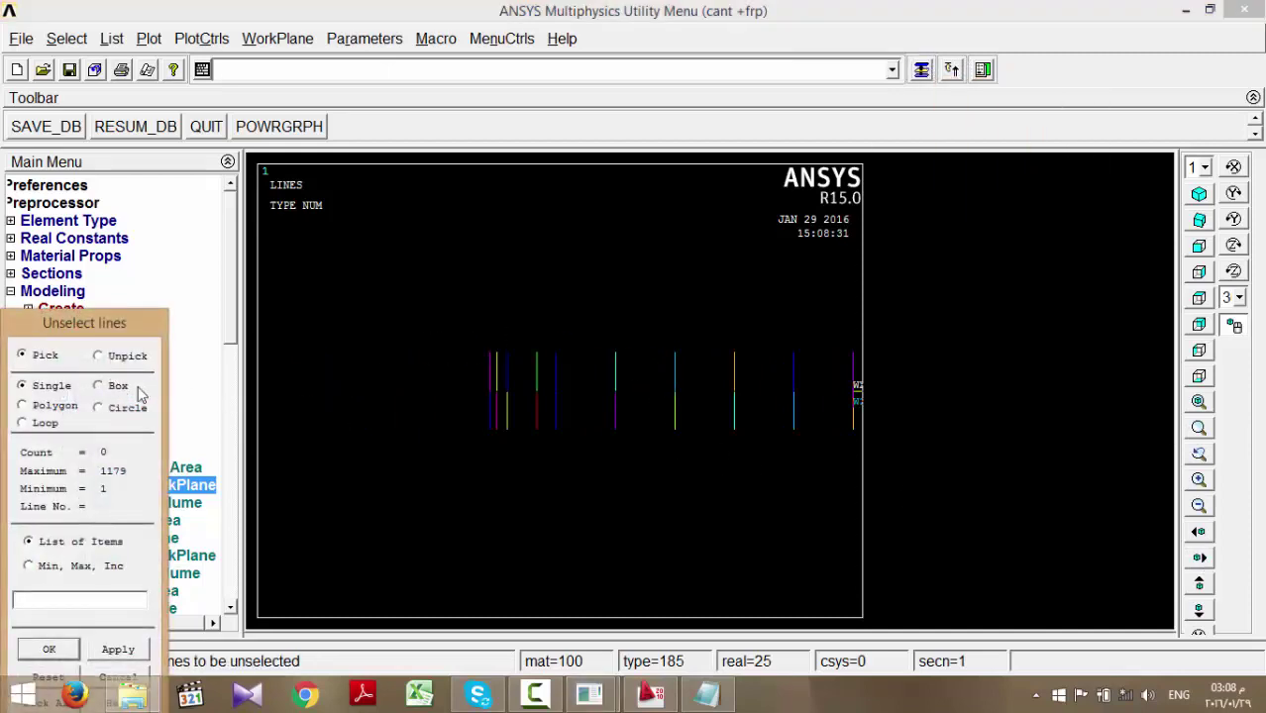
click(99, 385)
drag(506, 340, 545, 471)
drag(473, 309, 495, 456)
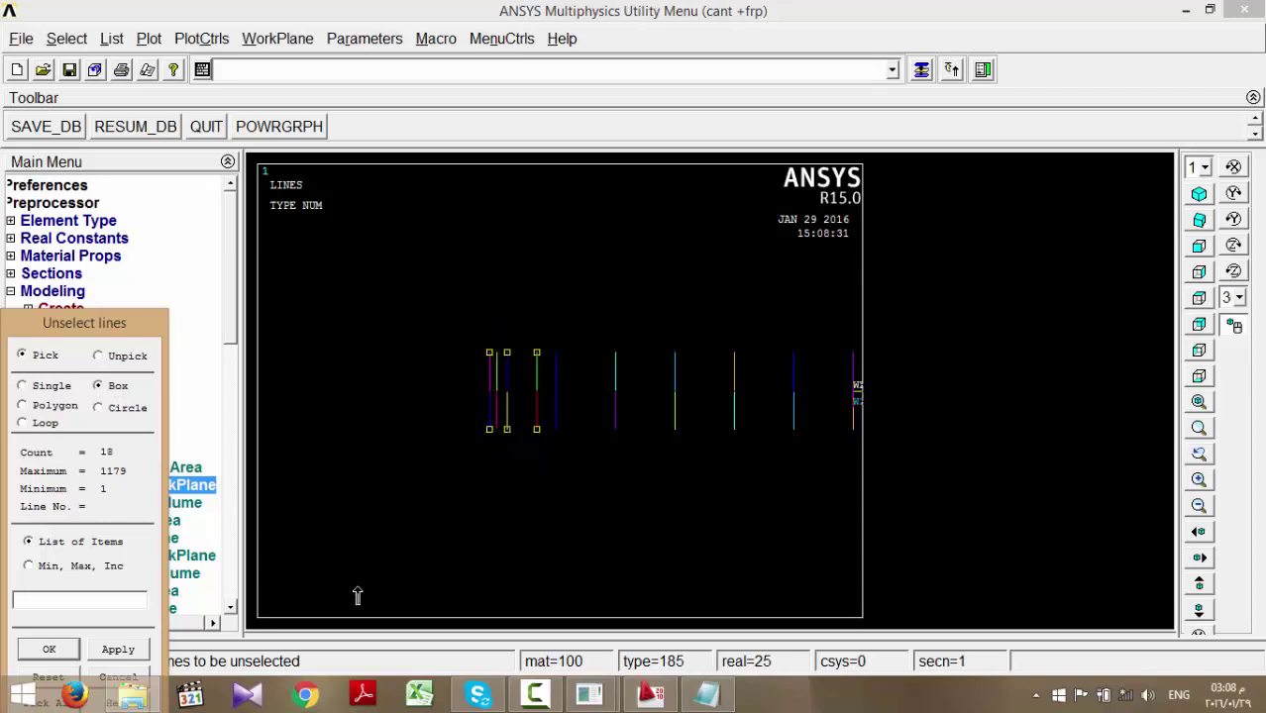
click(51, 650)
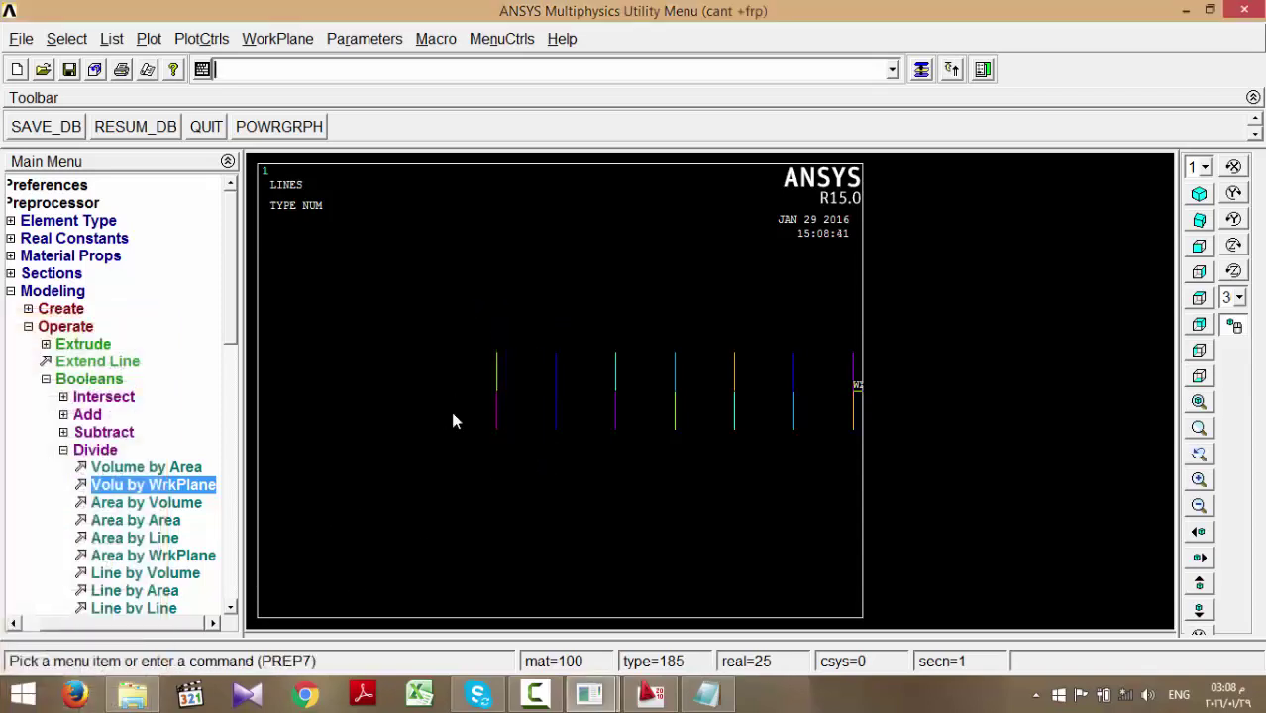
click(1200, 402)
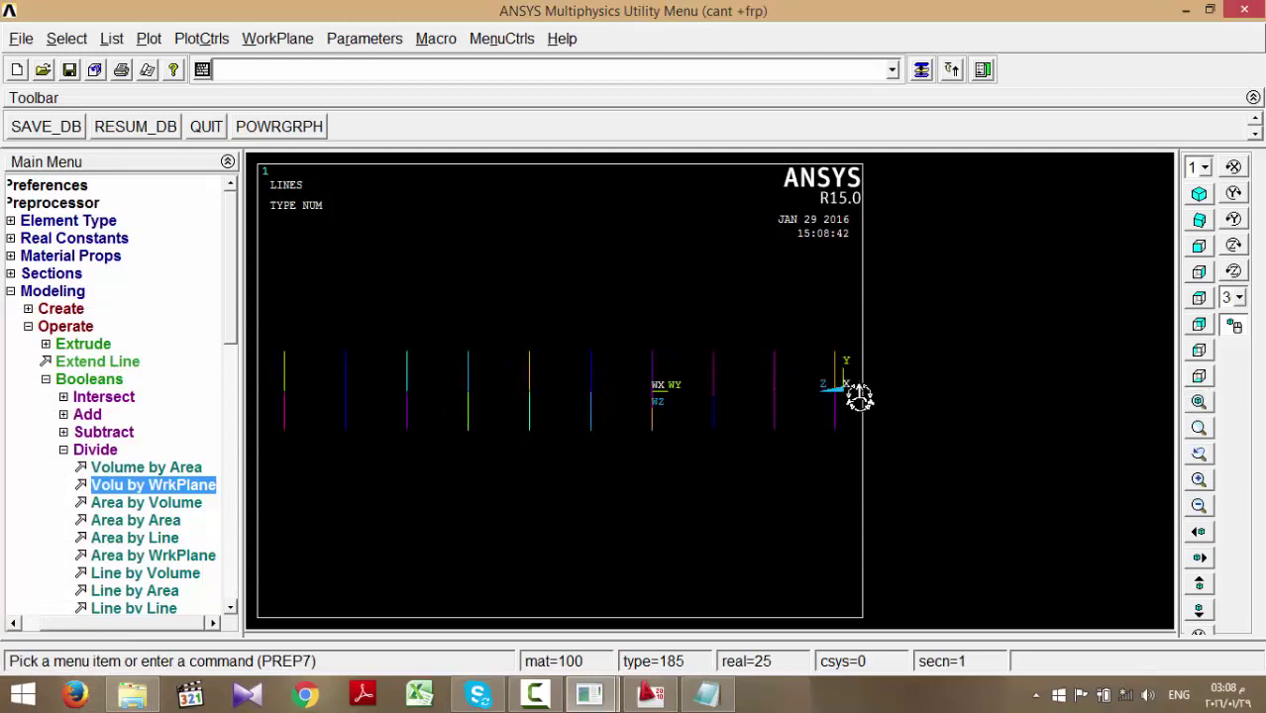
- Delete the existing STIR component in the Component Manager
click(66, 37)
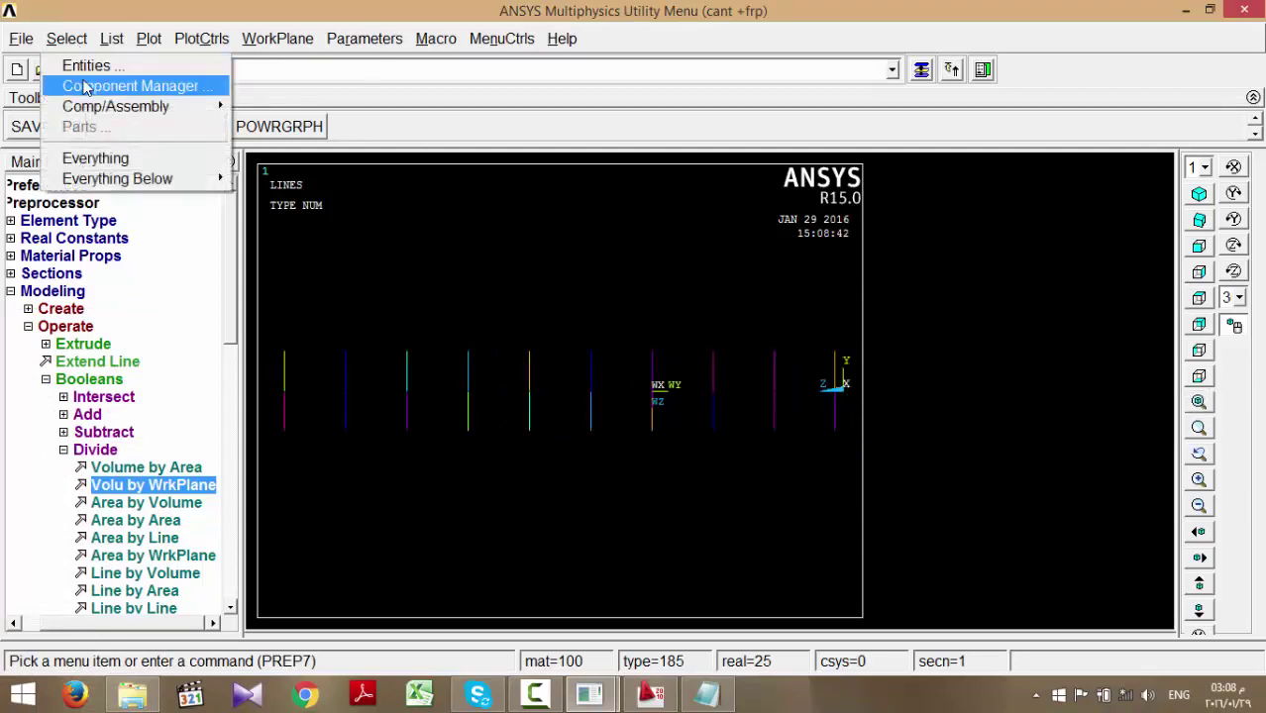
click(131, 85)
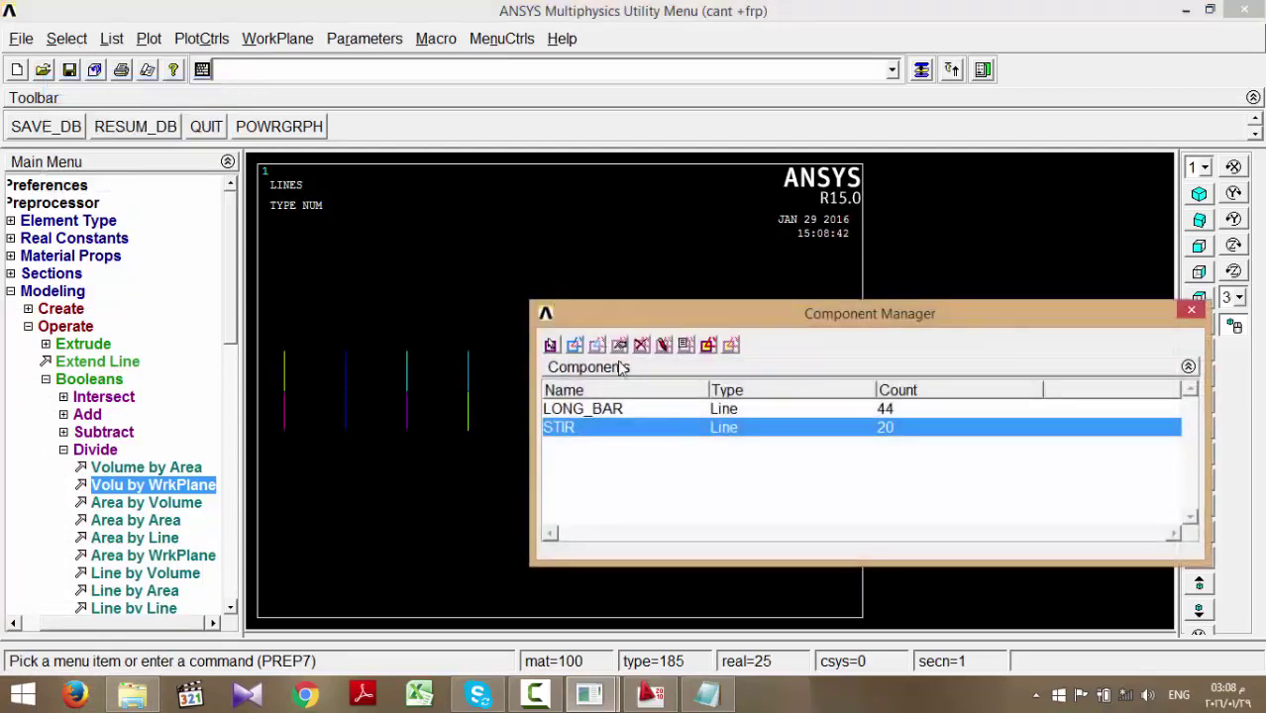
click(644, 347)
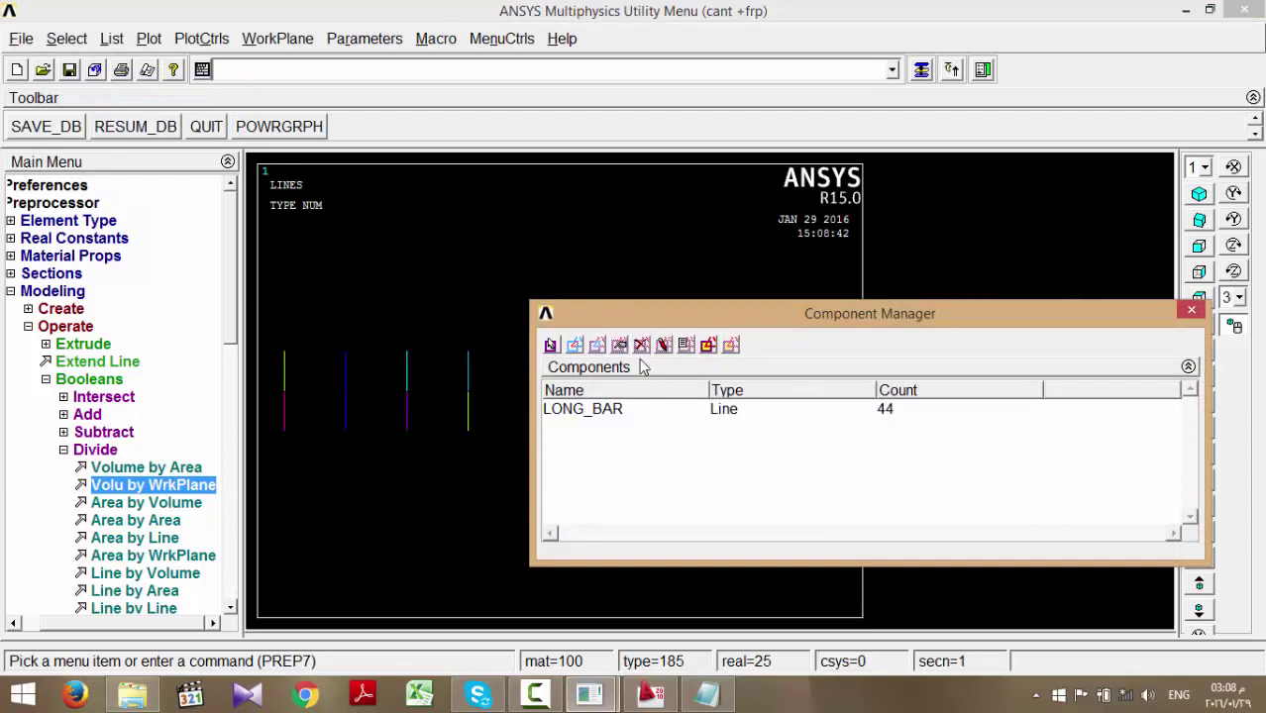
- Create a line component named stir by picking all the displayed lines, and save the database
click(552, 346)
click(582, 296)
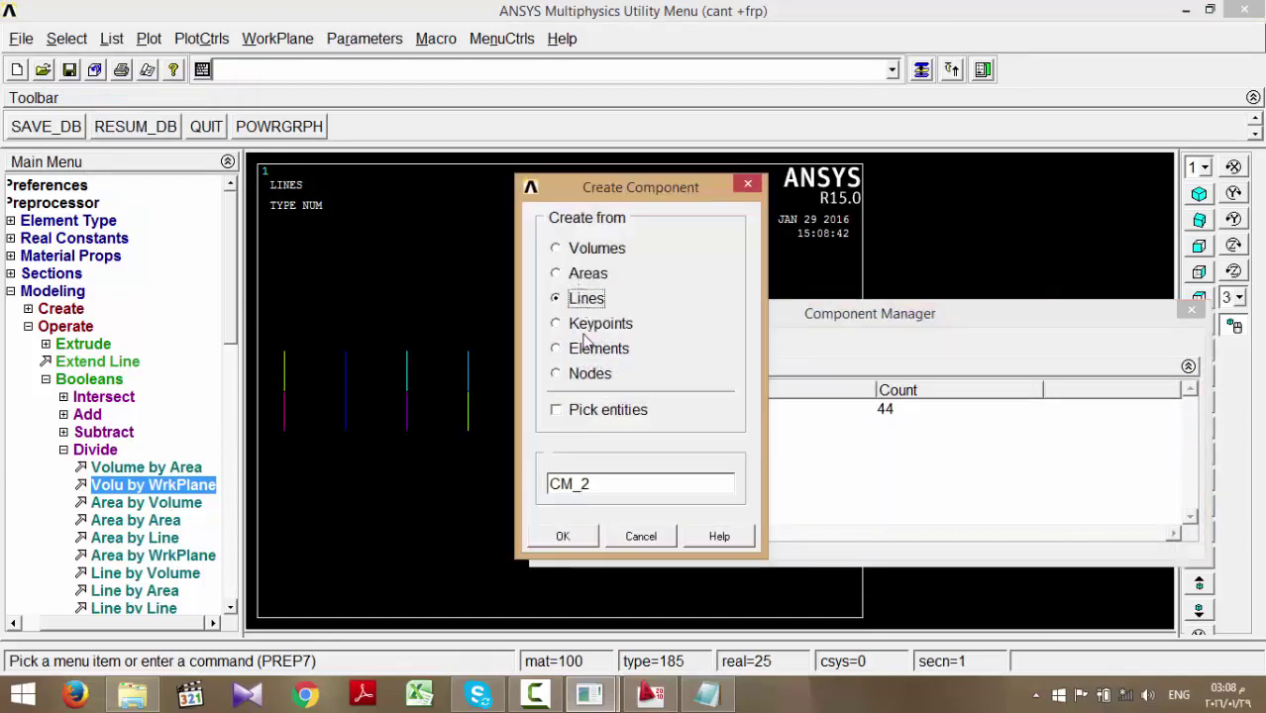
click(585, 410)
double_click(555, 485)
text(stir)
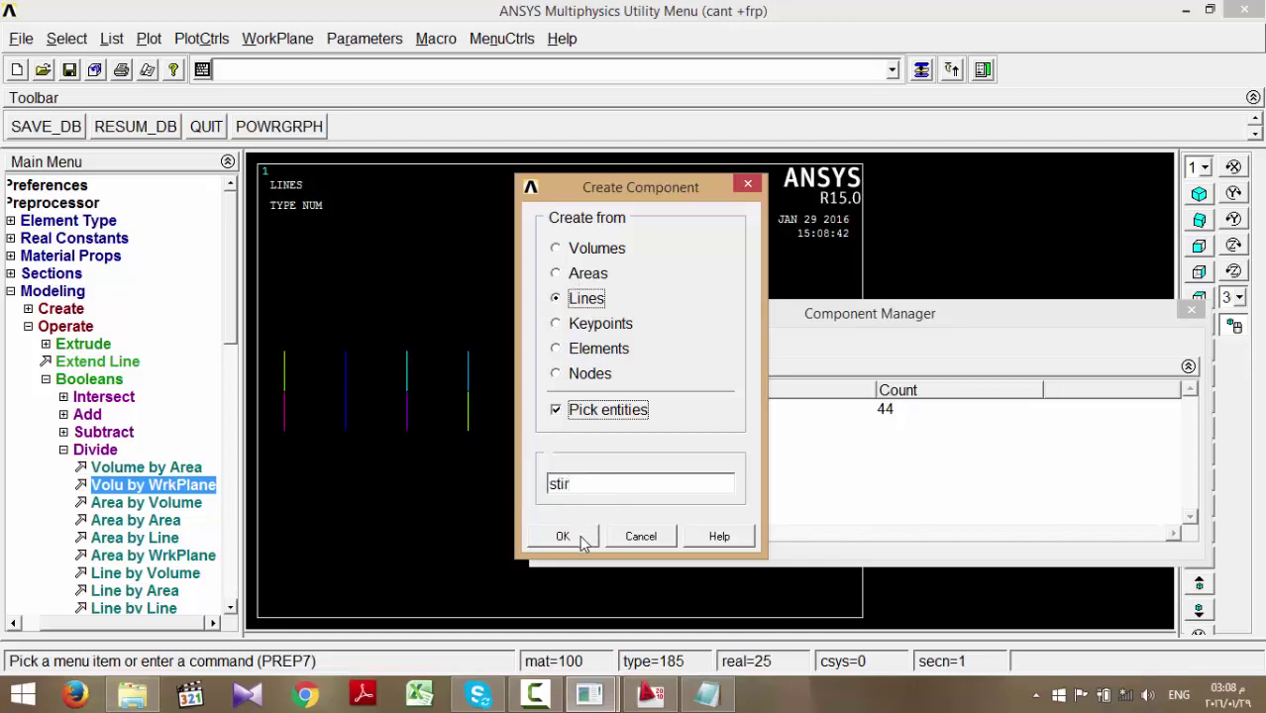
click(563, 537)
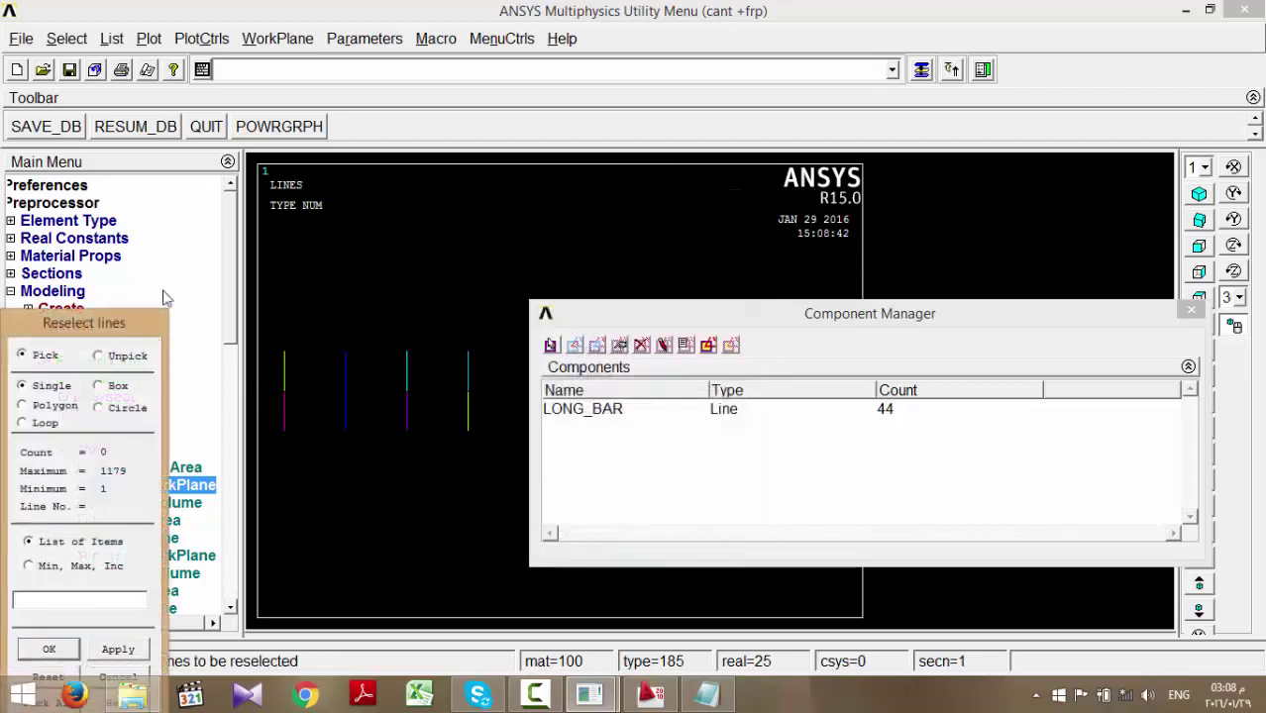
click(93, 594)
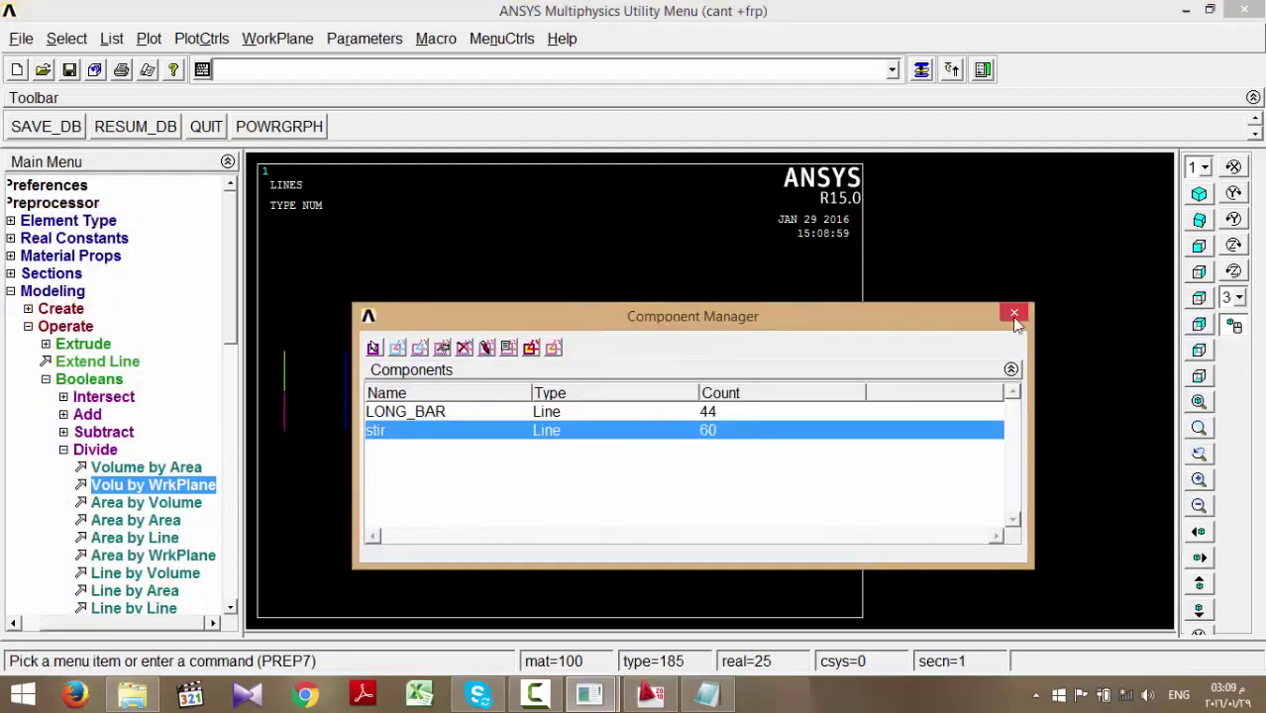
click(1012, 310)
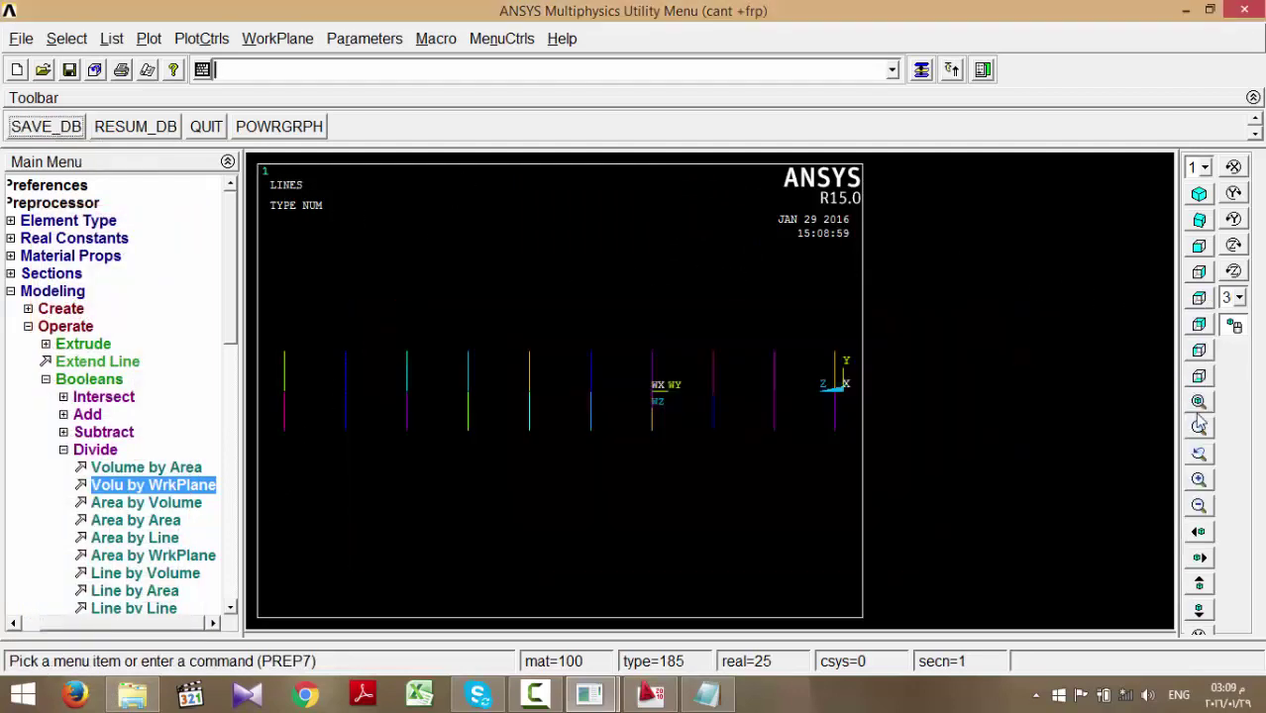
click(263, 136)
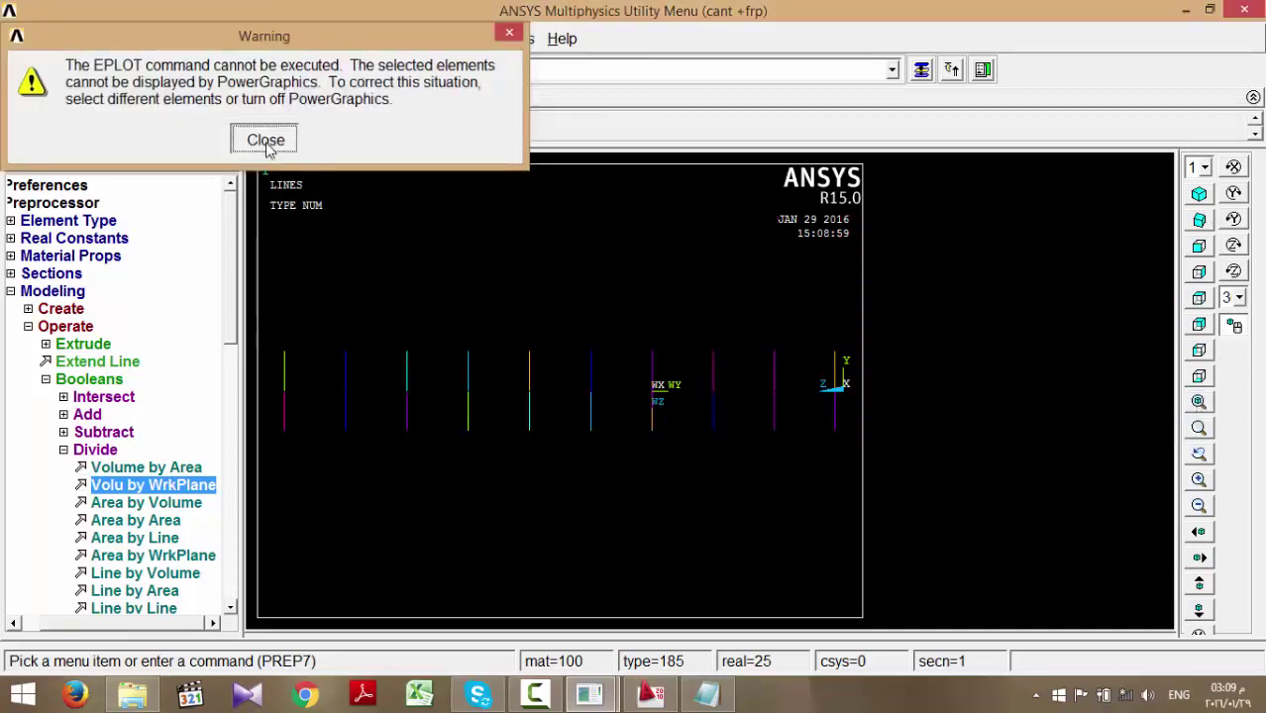
- Switch to Notepad and copy the long bar line-selection commands in the modeling script, through LSEL,R,LOC,Z, 20,l-20
click(706, 693)
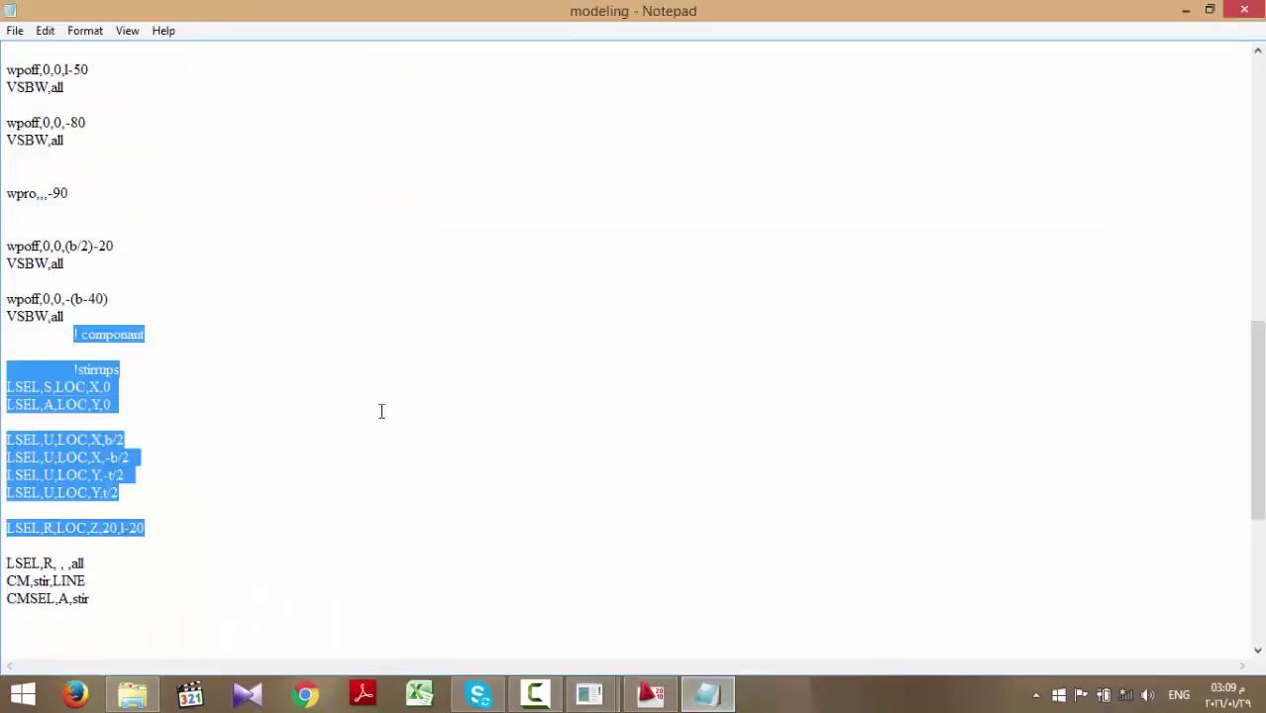
scroll(153, 398, down, 6)
drag(6, 388, 182, 493)
scroll(168, 564, down, 1)
shift+click(179, 505)
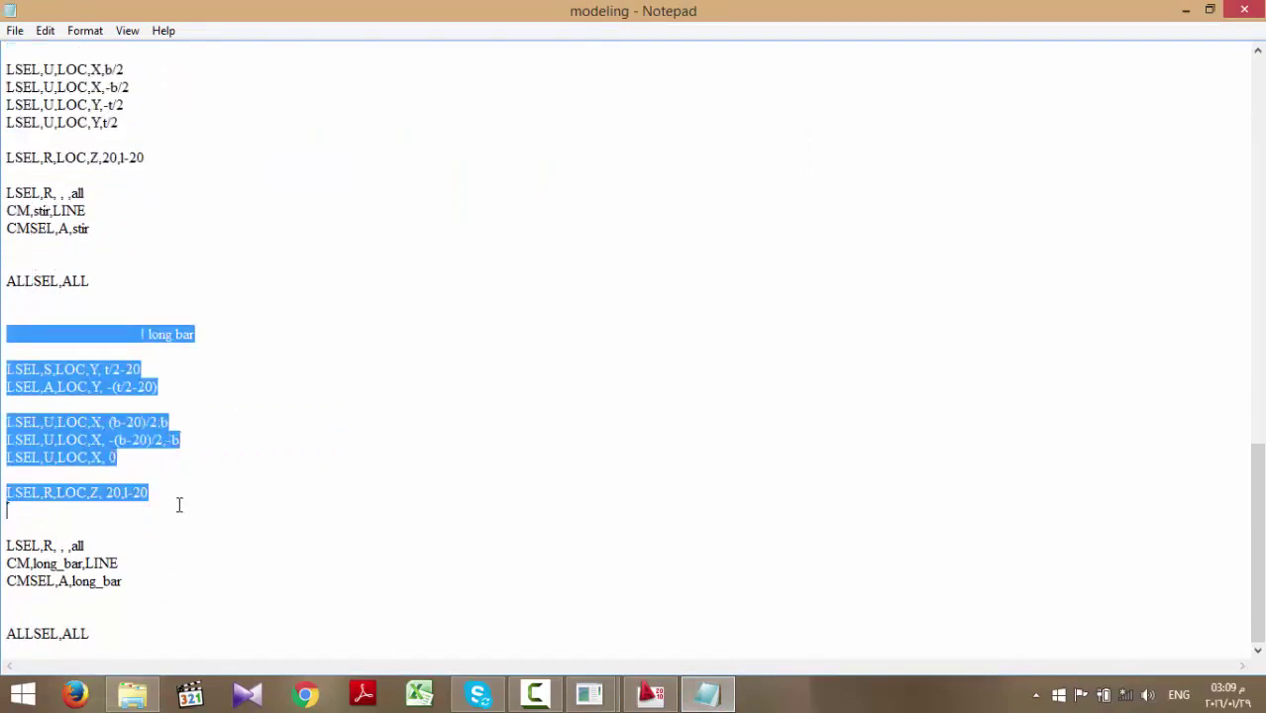
- Switch to ANSYS, replot the lines and run the copied long bar line-selection commands
click(650, 693)
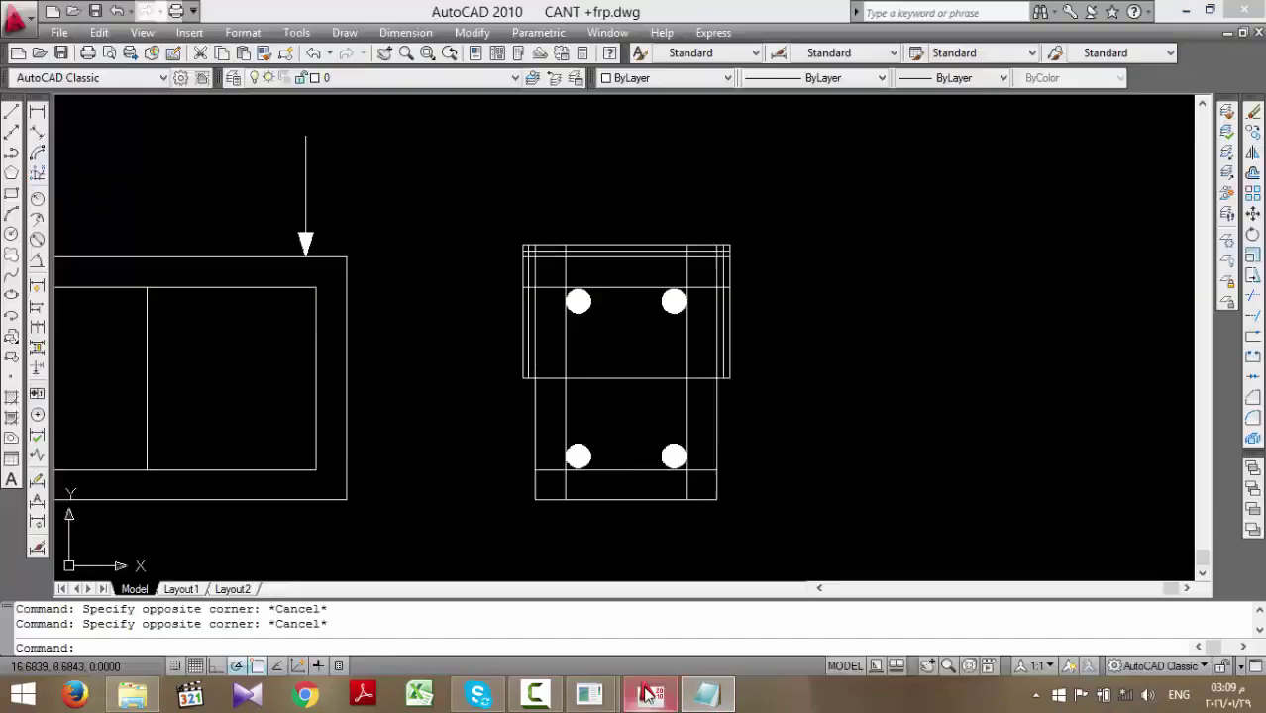
mouse_move(589, 693)
click(702, 609)
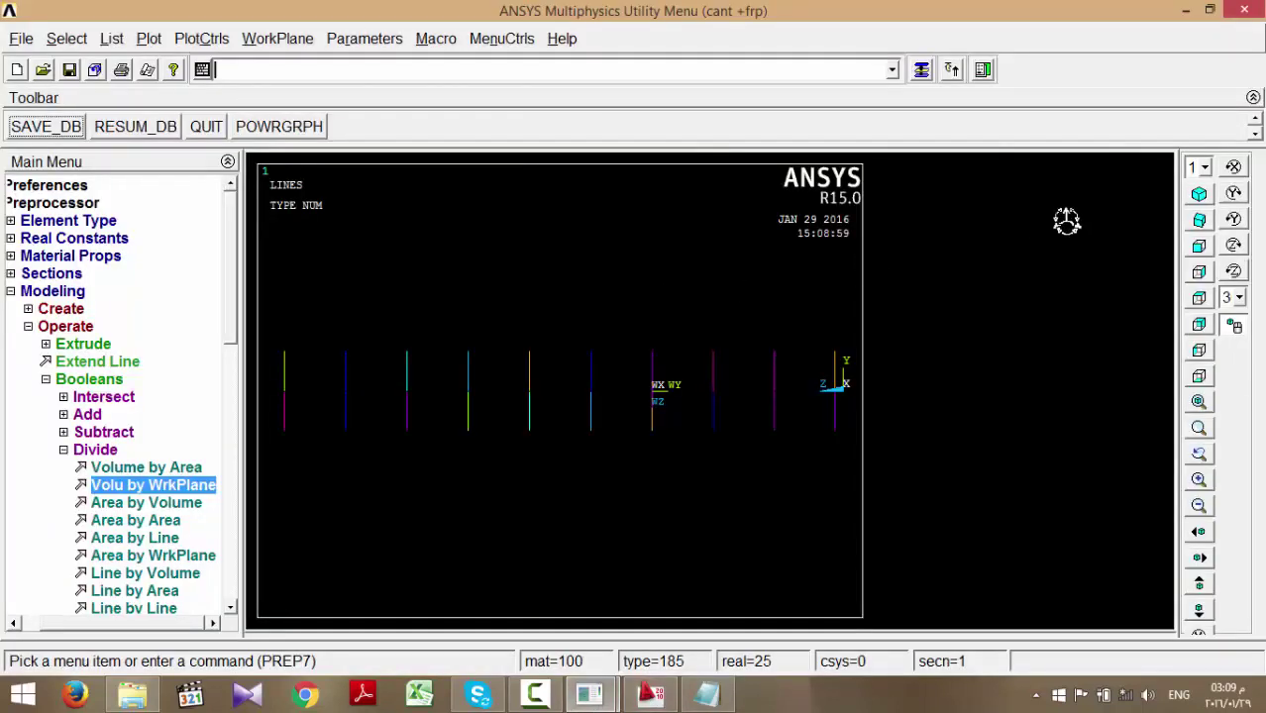
click(264, 138)
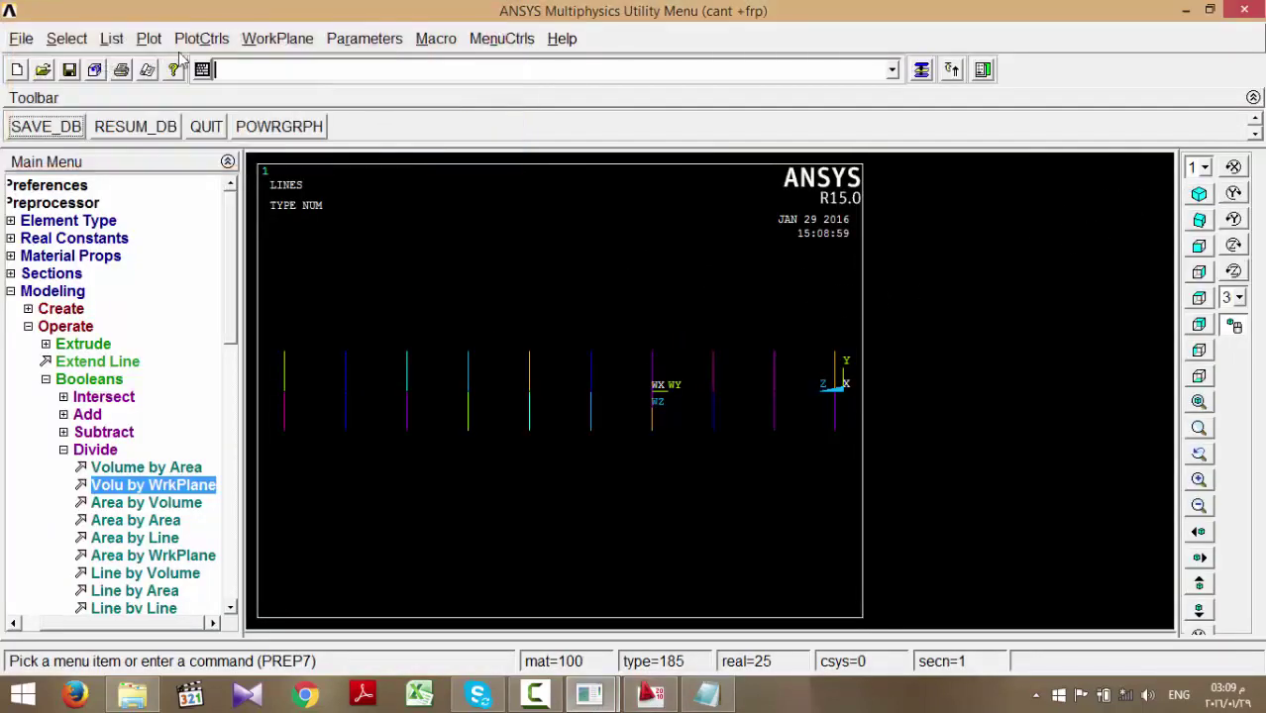
click(149, 38)
click(170, 118)
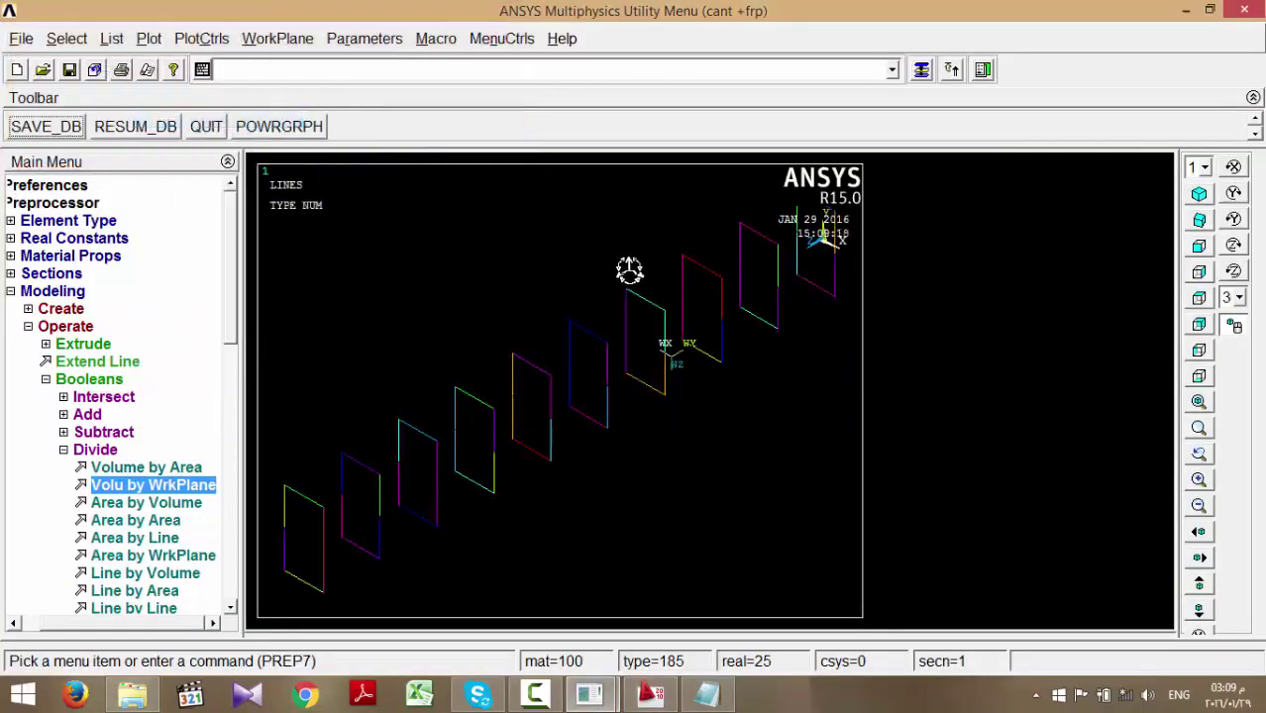
key(ctrl+v)
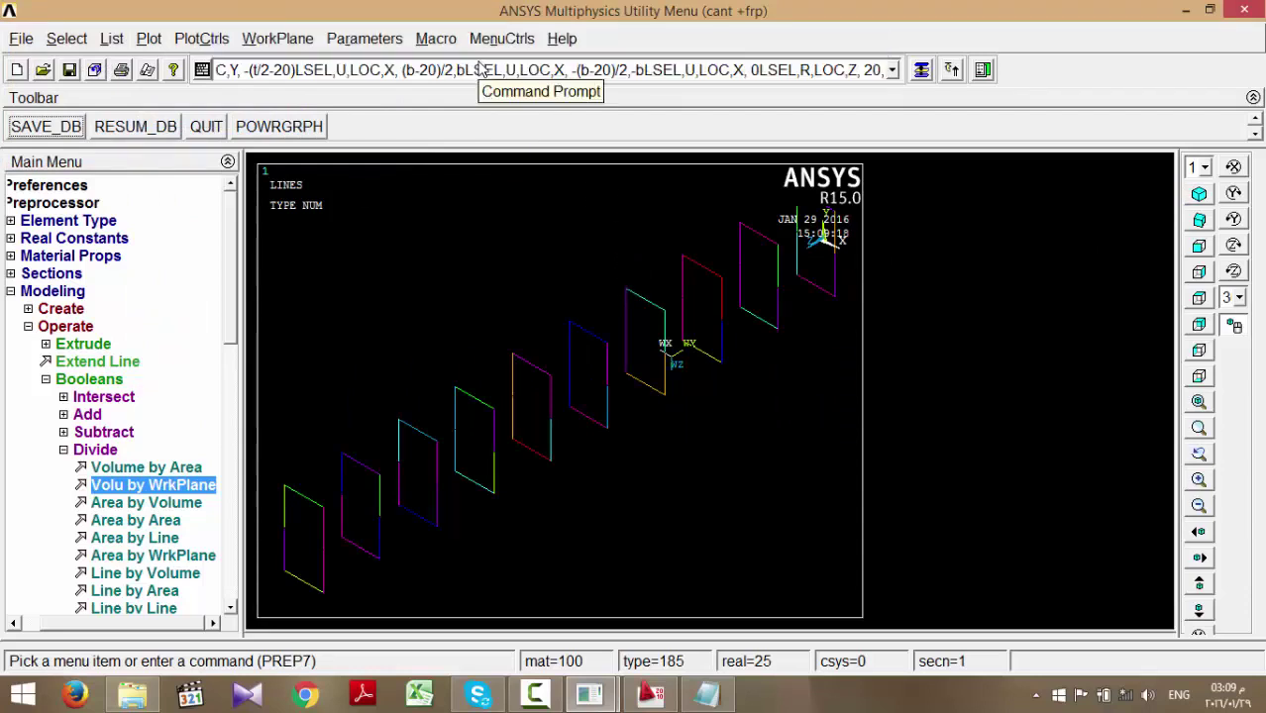
key(Return)
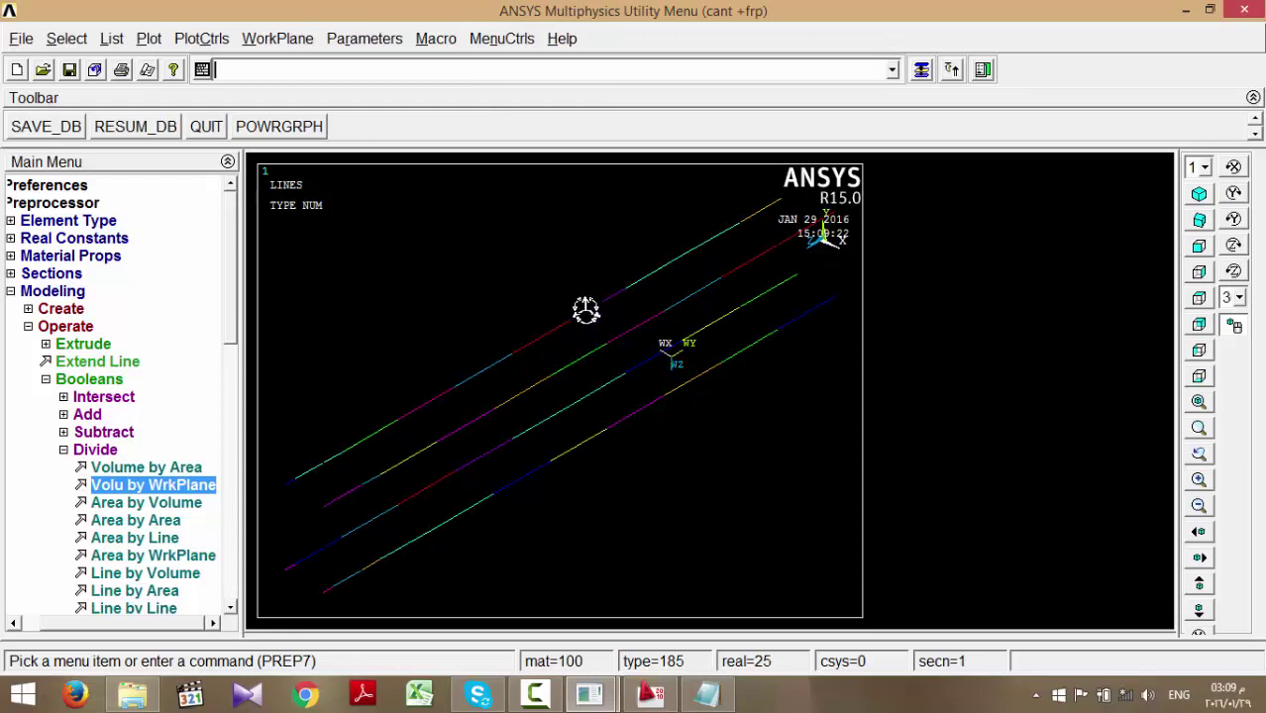
- Delete the existing LONG_BAR component in the Component Manager
click(66, 38)
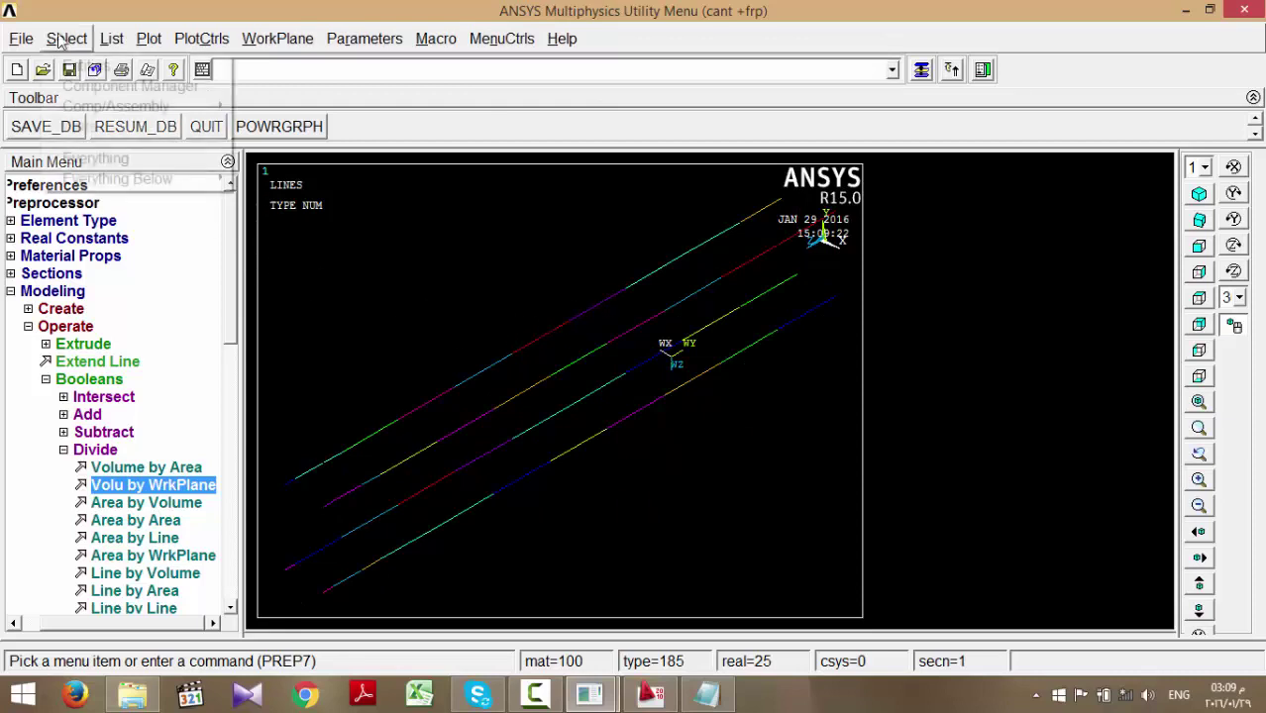
click(119, 87)
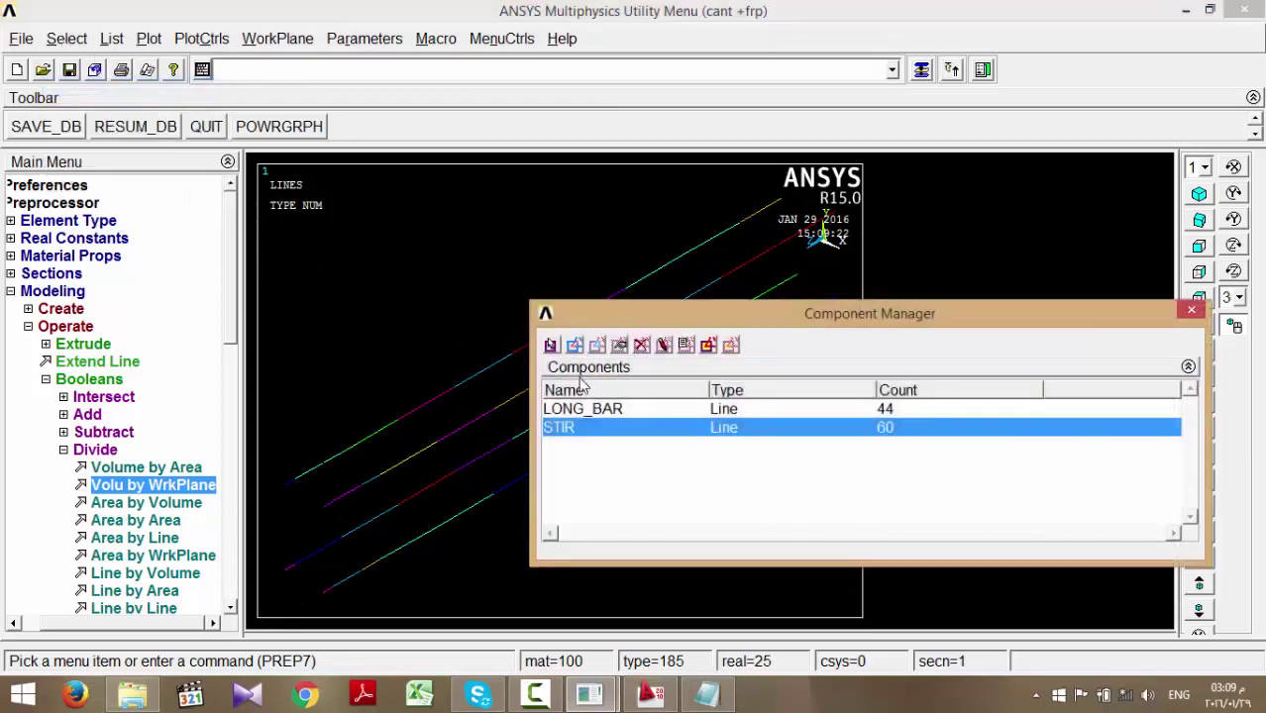
click(584, 410)
click(641, 344)
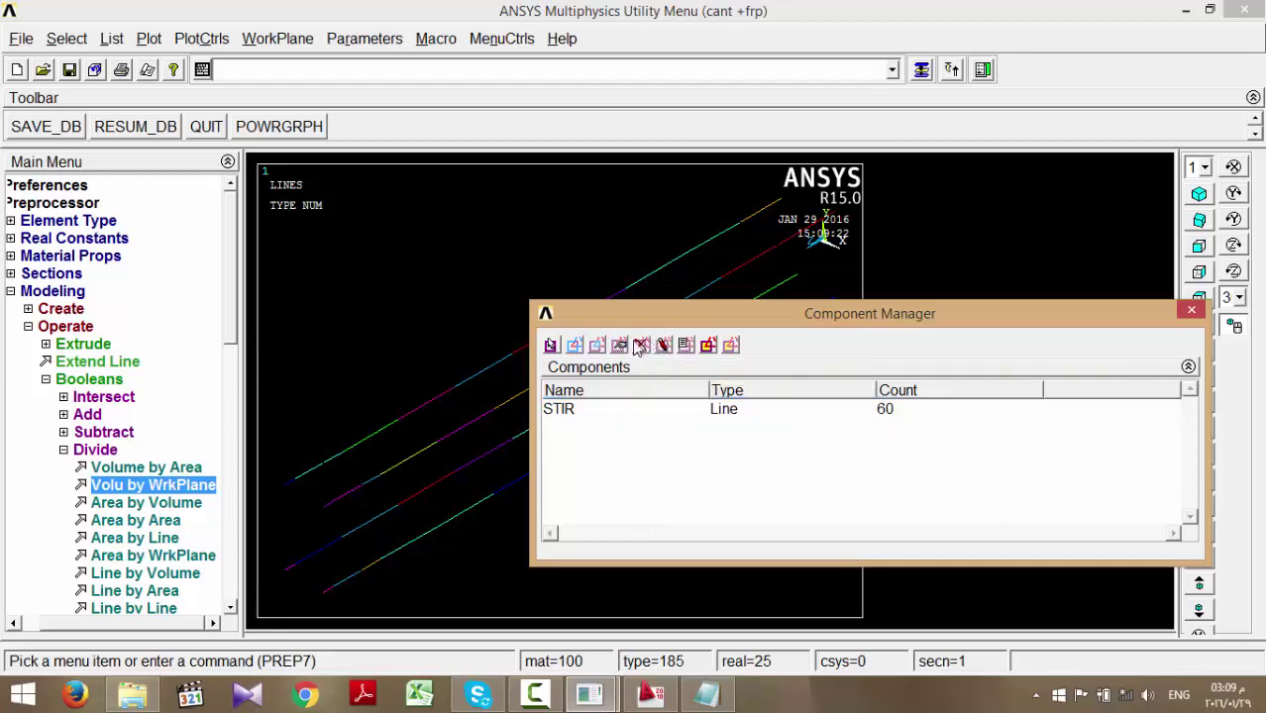
- Create a line component named long by picking all the displayed lines, and save the database
click(551, 344)
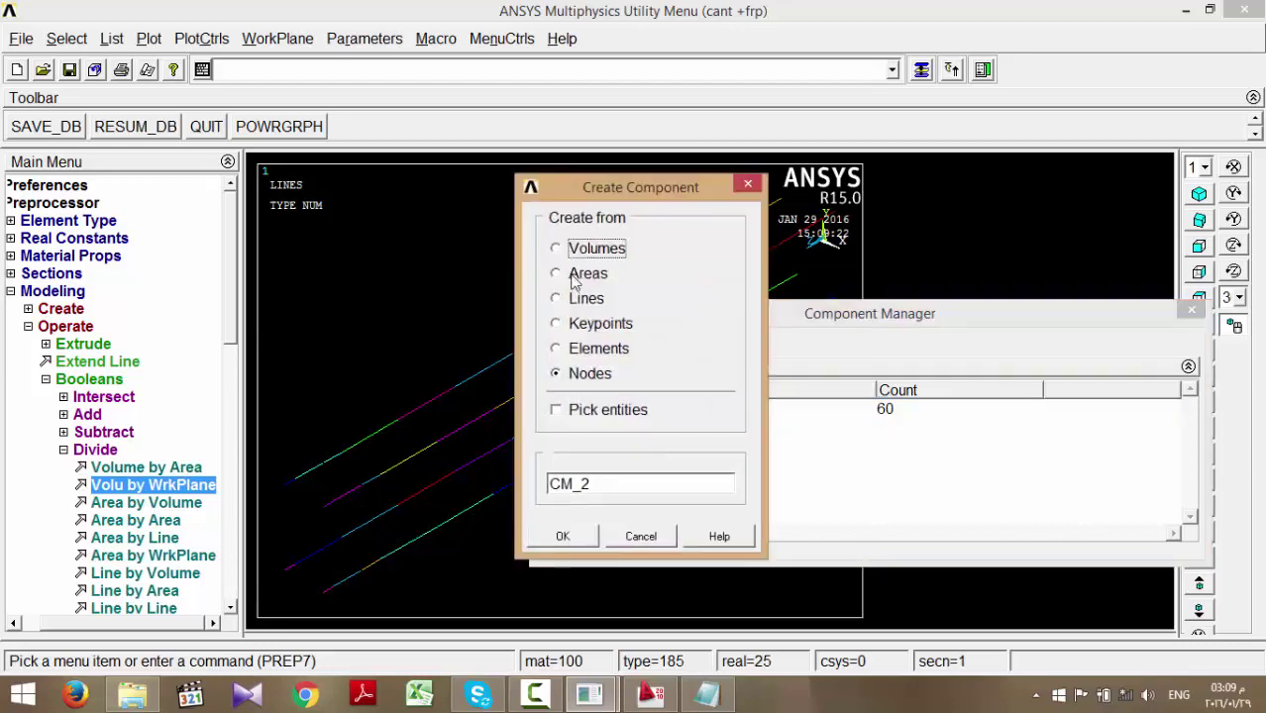
click(582, 298)
click(556, 409)
drag(593, 485, 536, 495)
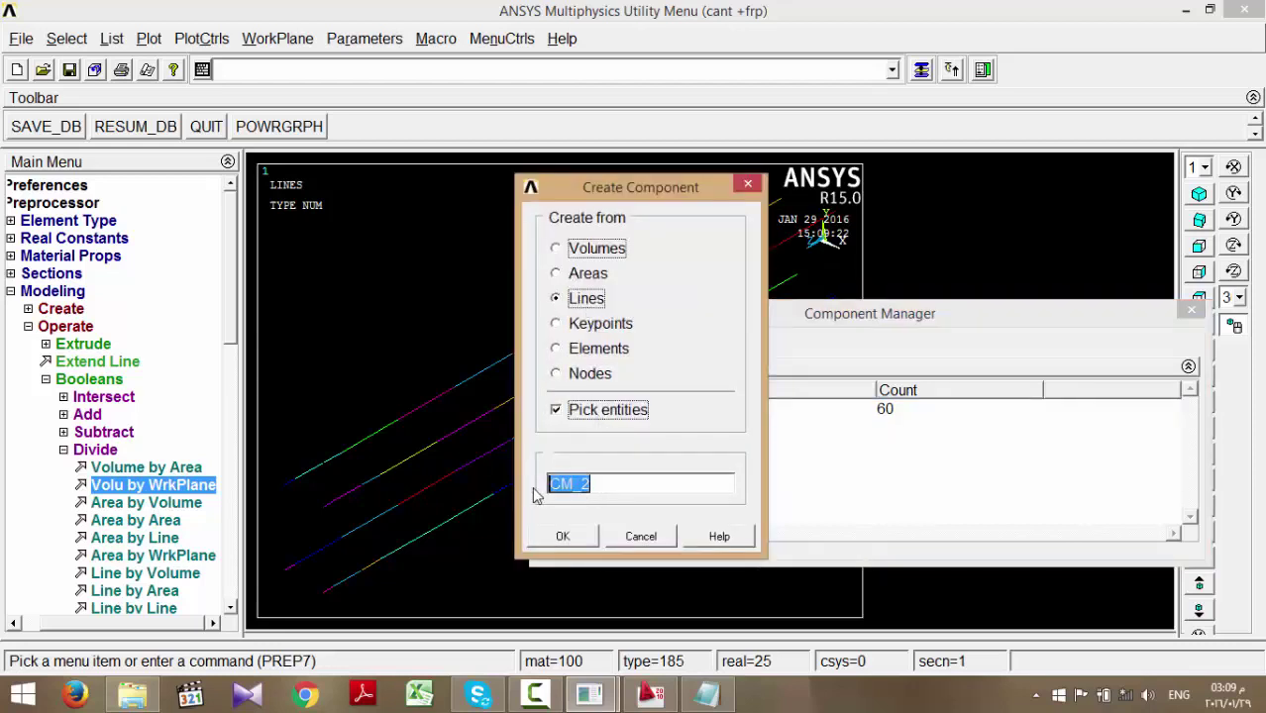
key(BackSpace)
text(long)
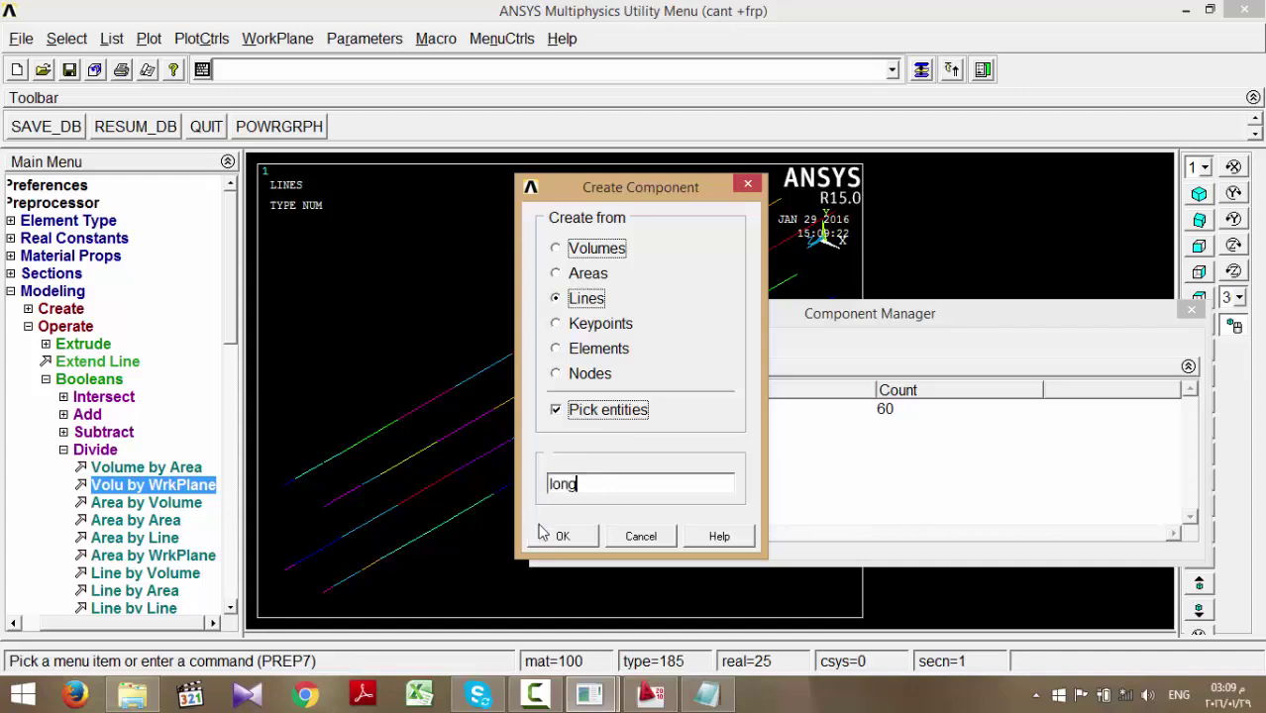
click(562, 536)
drag(79, 325, 103, 257)
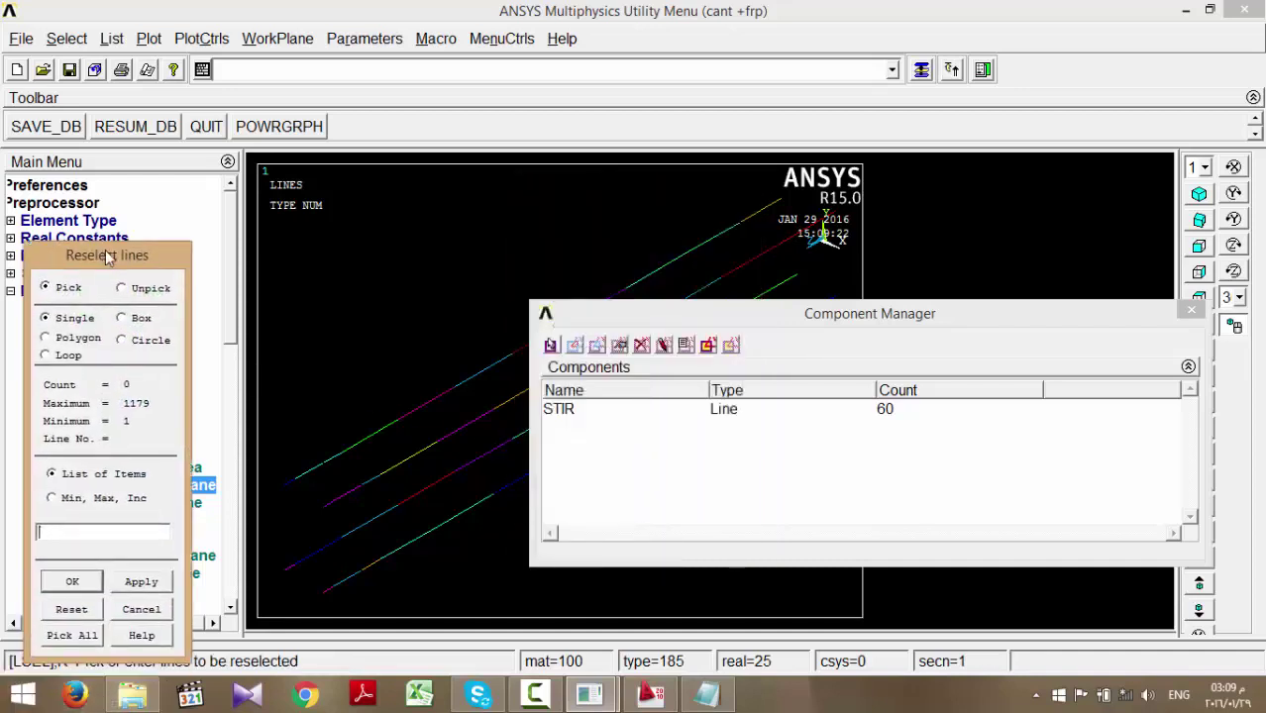
click(96, 637)
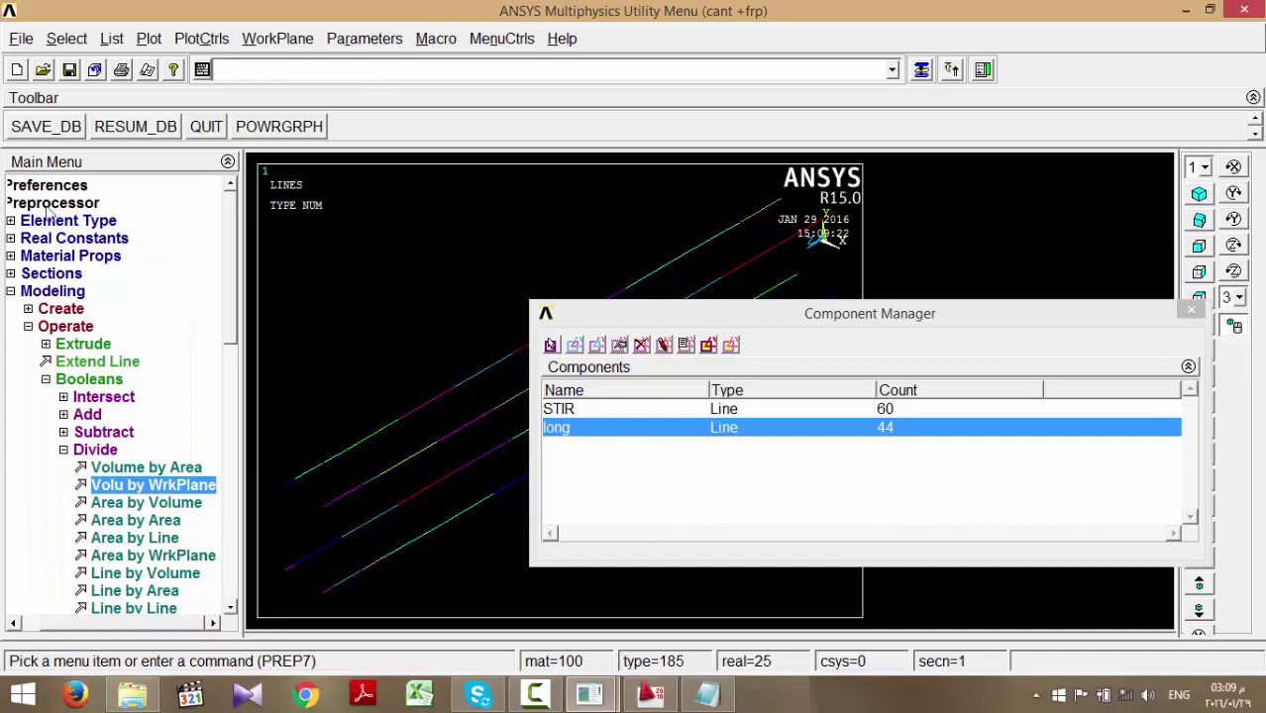
drag(952, 301, 753, 272)
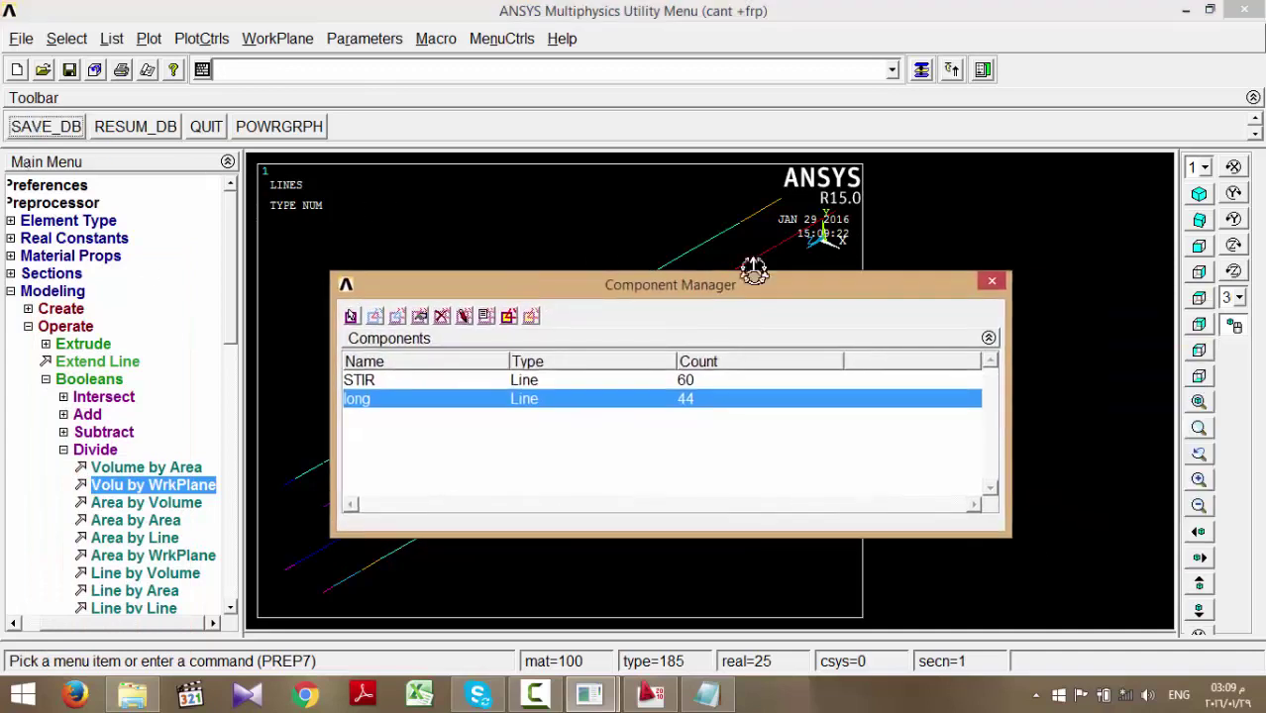
click(990, 283)
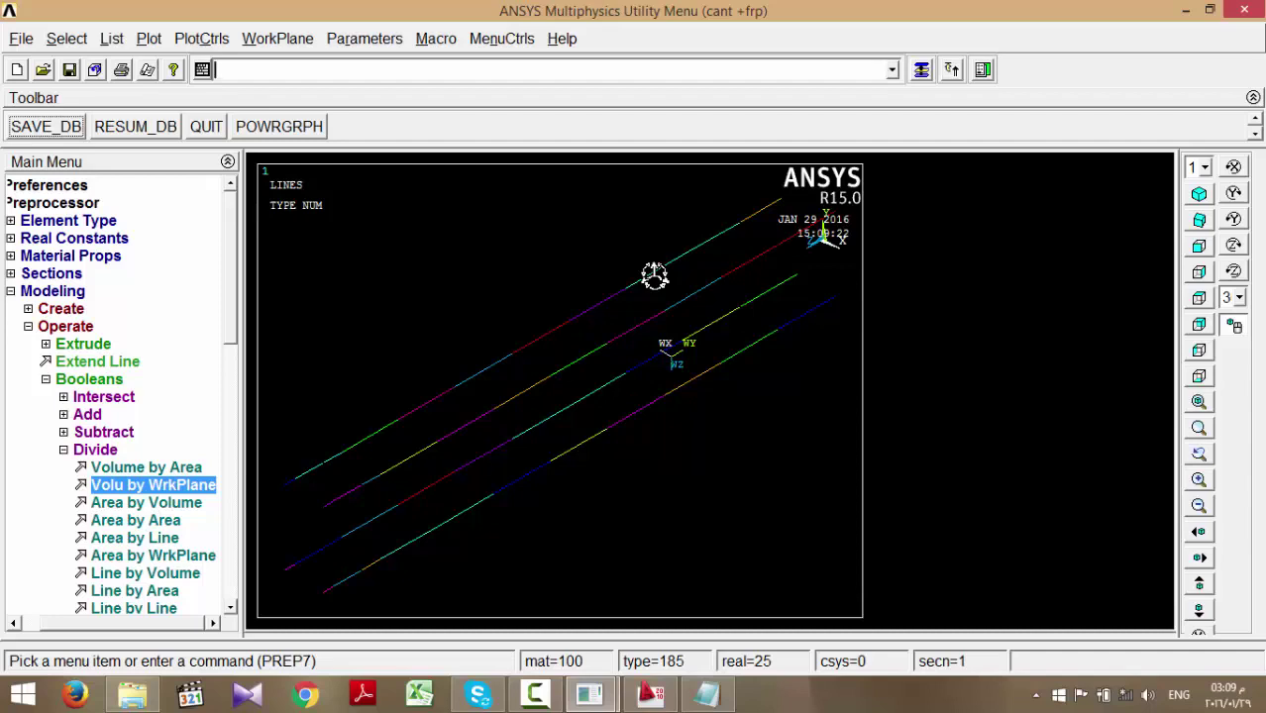
- Switch to AutoCAD and examine the thin layer strips along both sides and the upper edge of the beam cross-section
click(652, 697)
scroll(729, 287, up, 3)
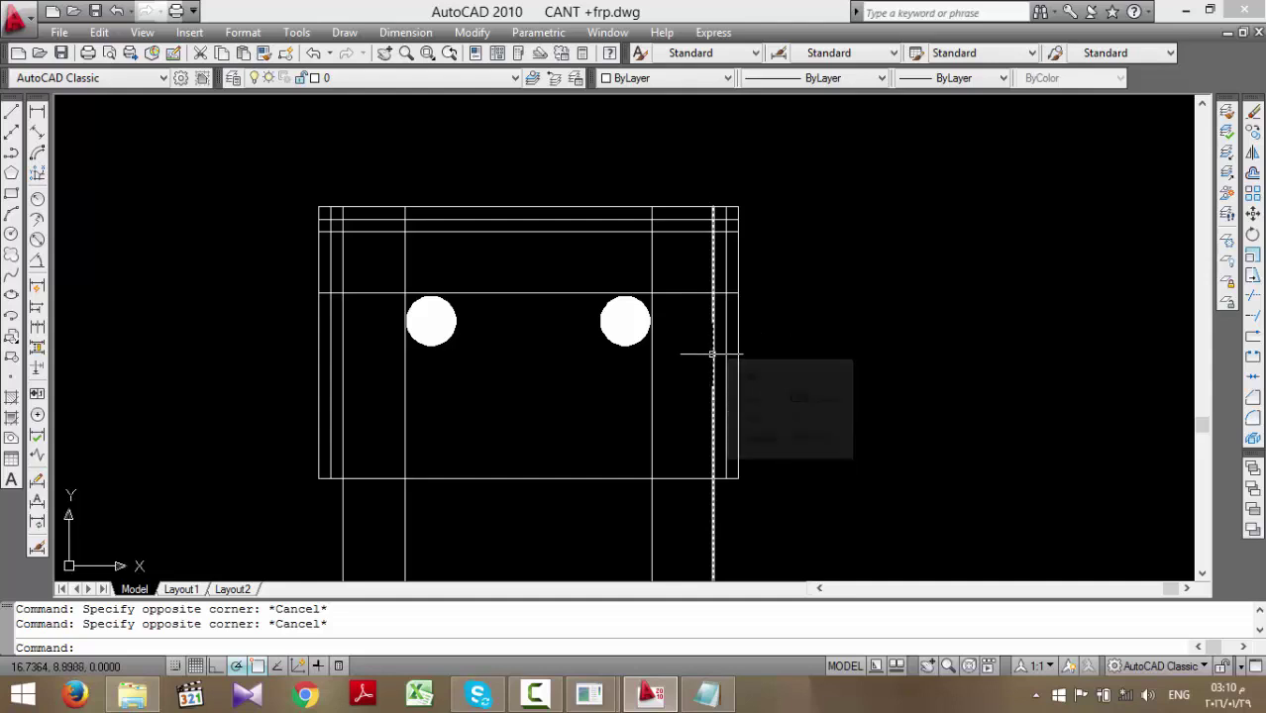
mouse_move(713, 349)
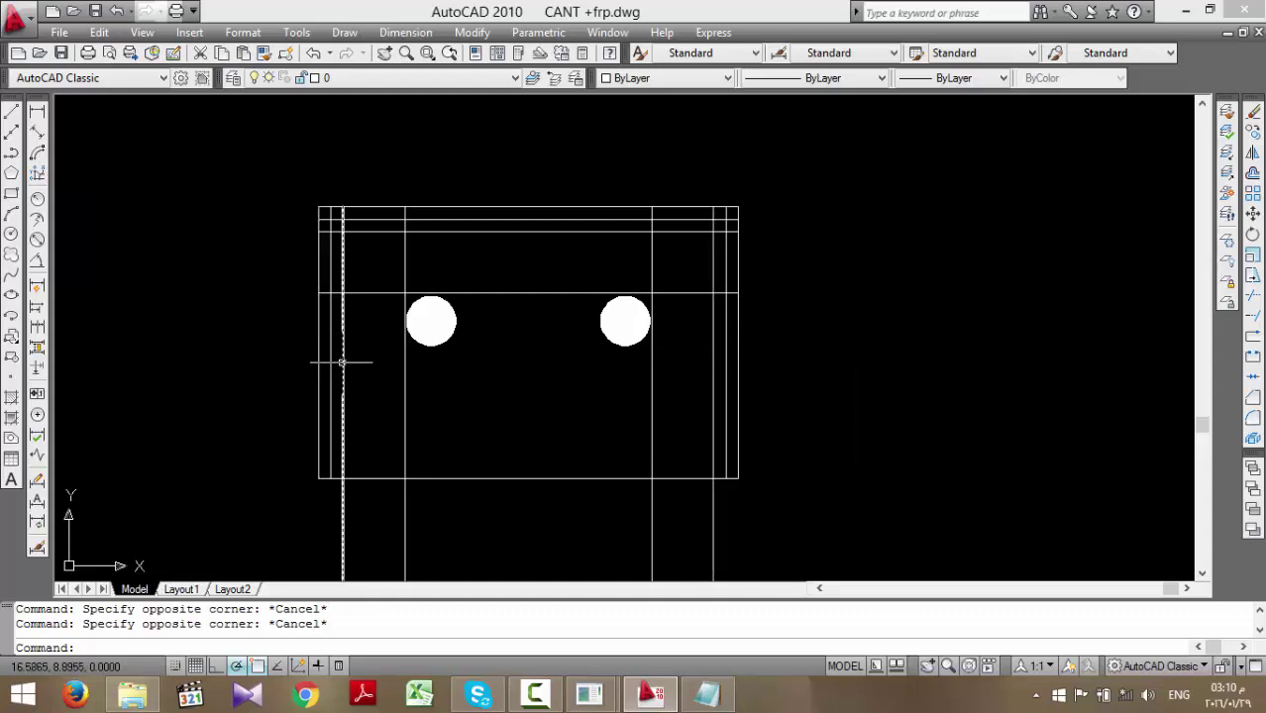
mouse_move(342, 363)
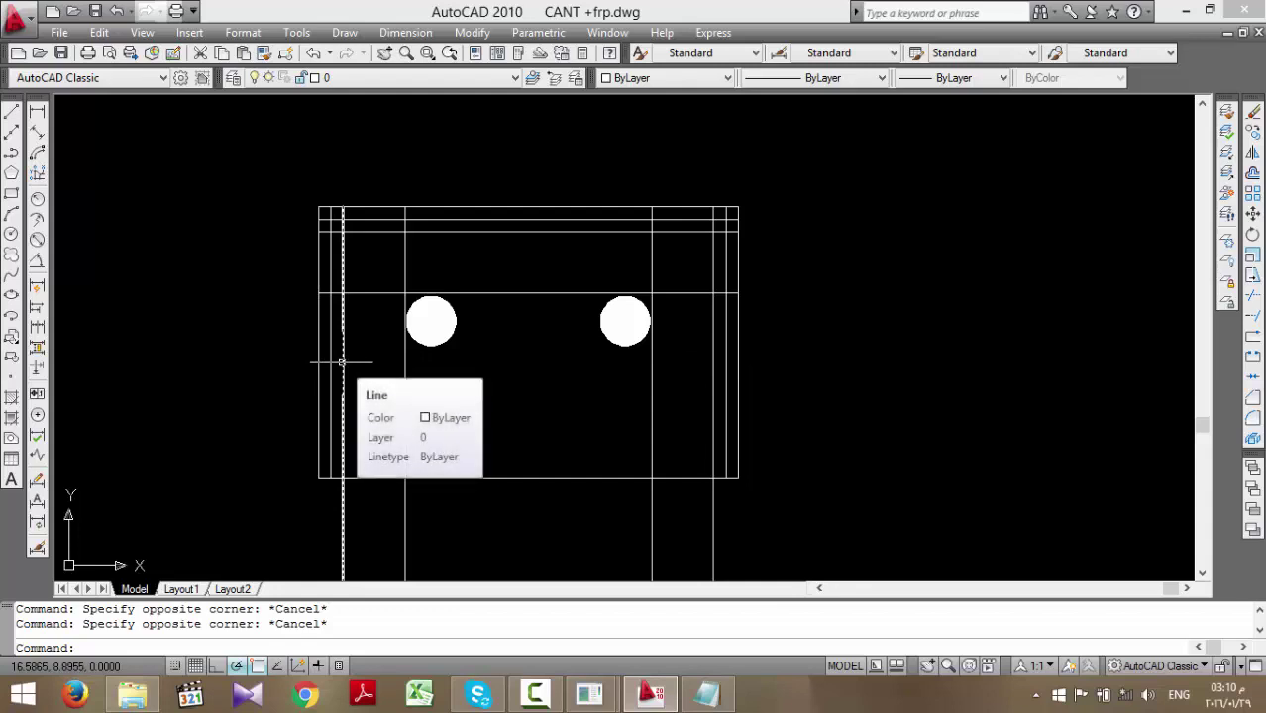
click(330, 184)
click(350, 516)
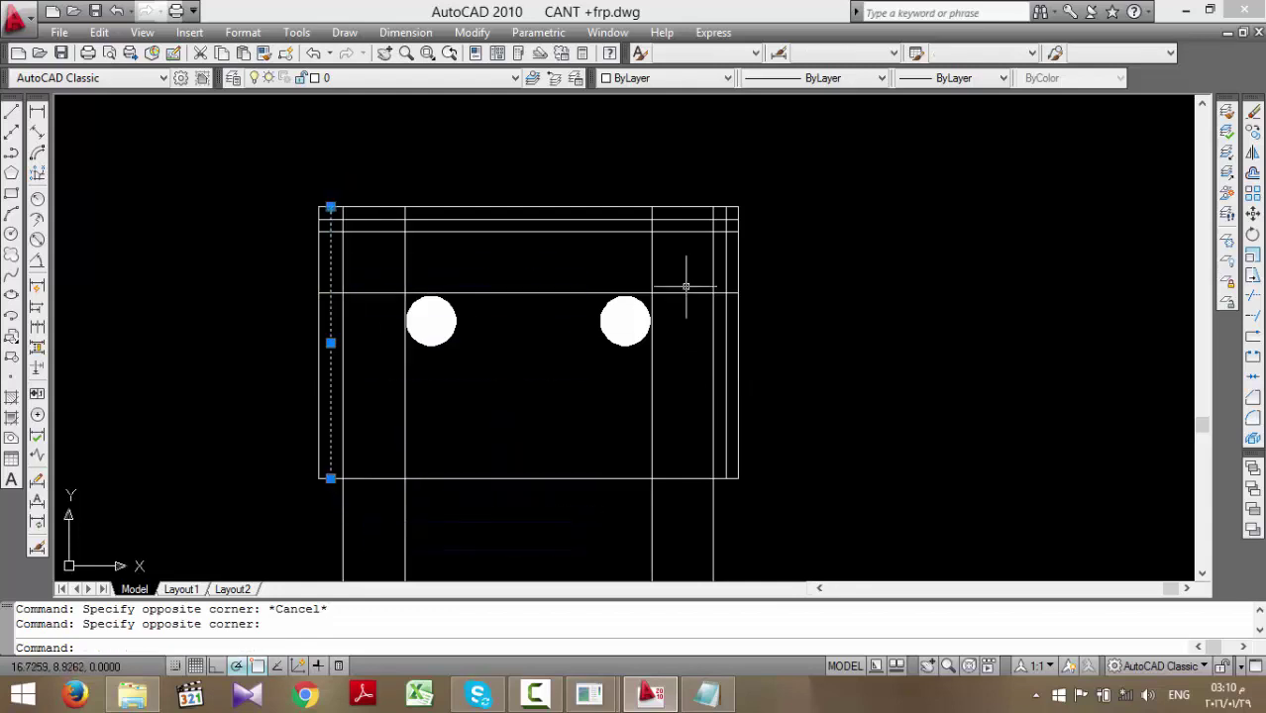
key(Escape)
click(706, 189)
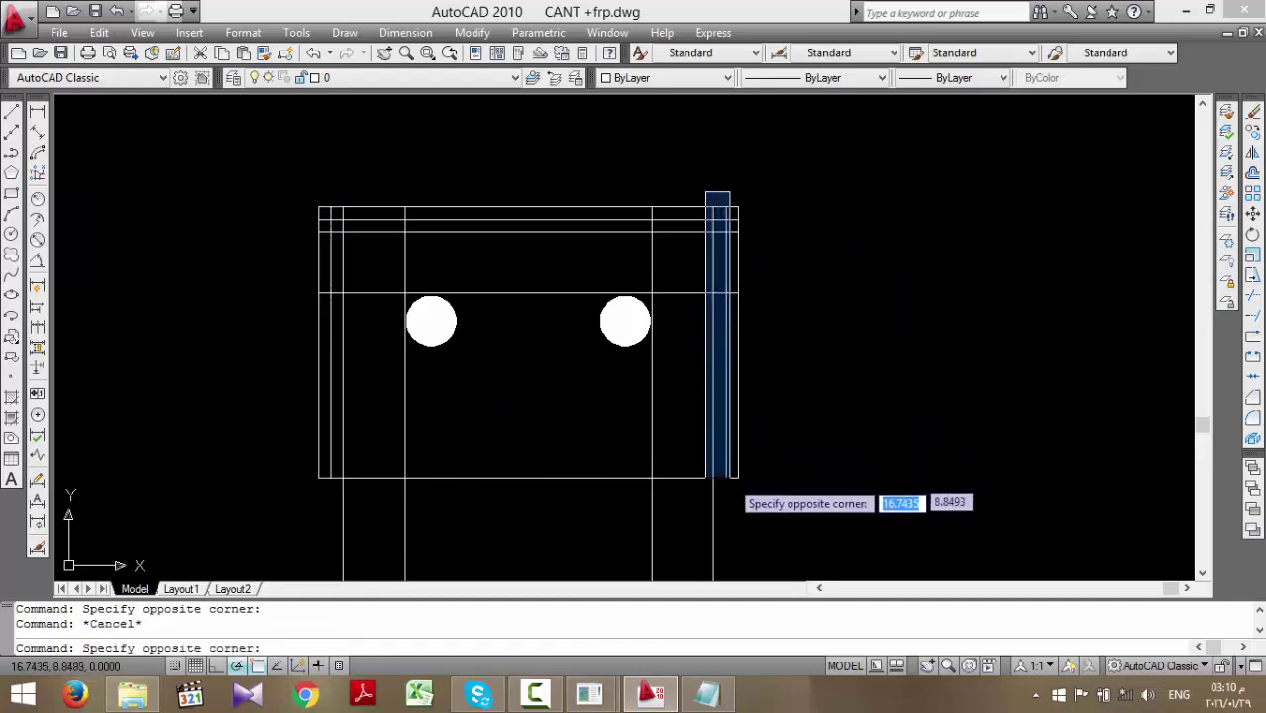
click(732, 501)
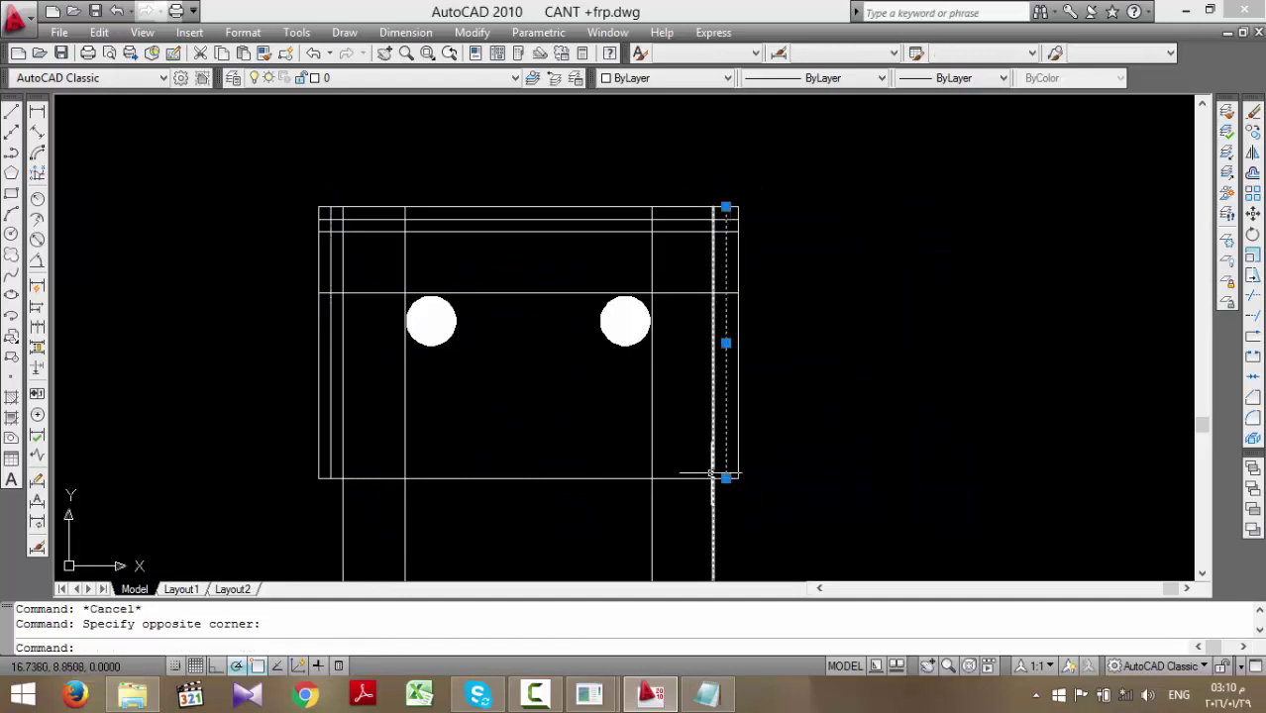
key(Escape)
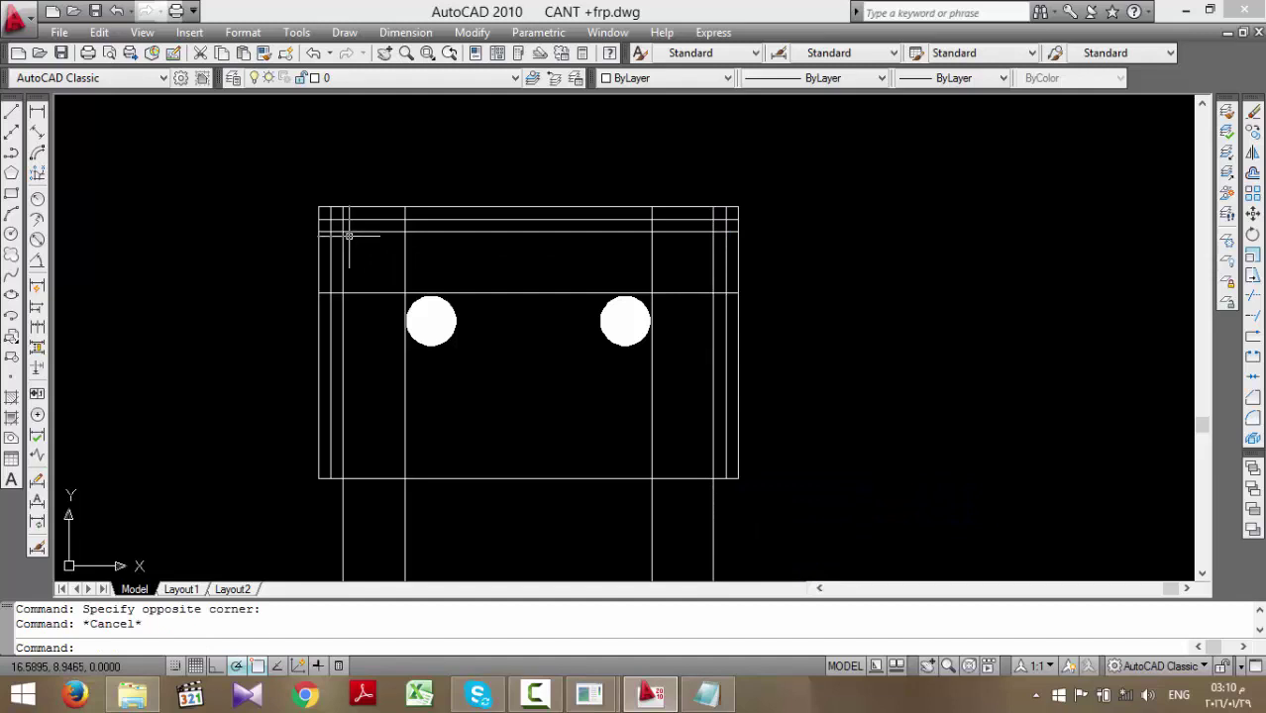
click(305, 215)
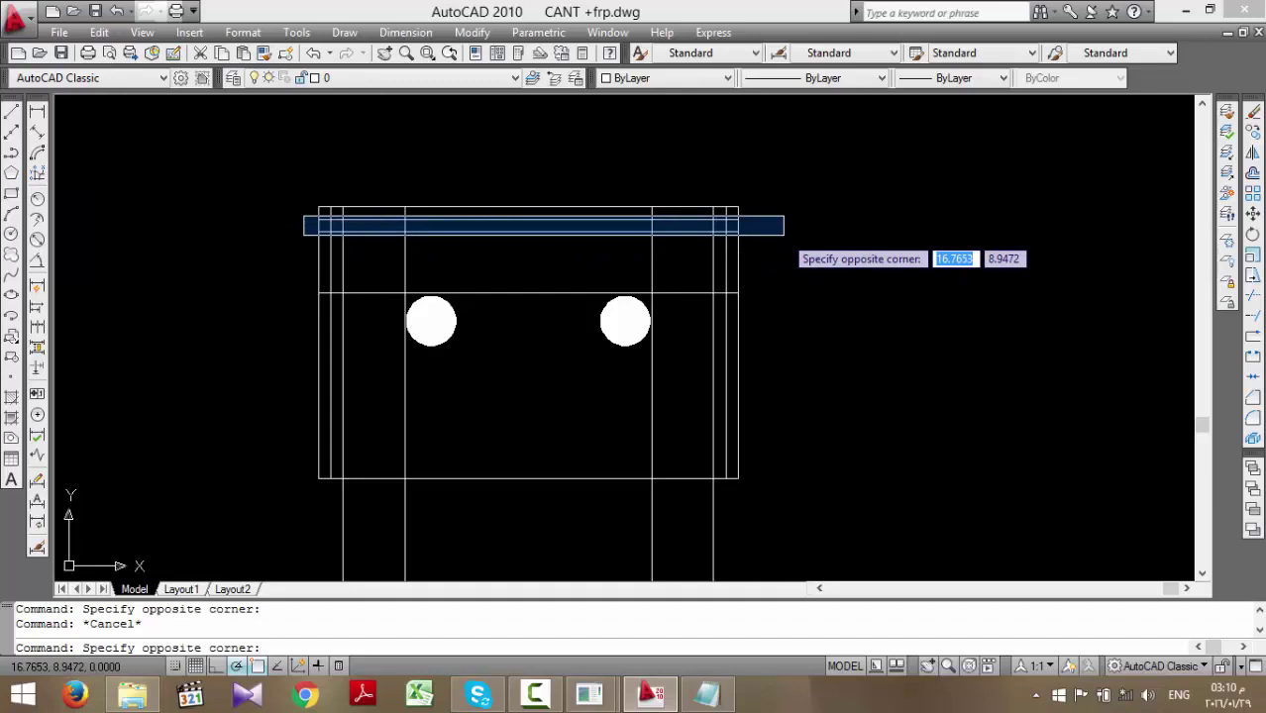
key(Escape)
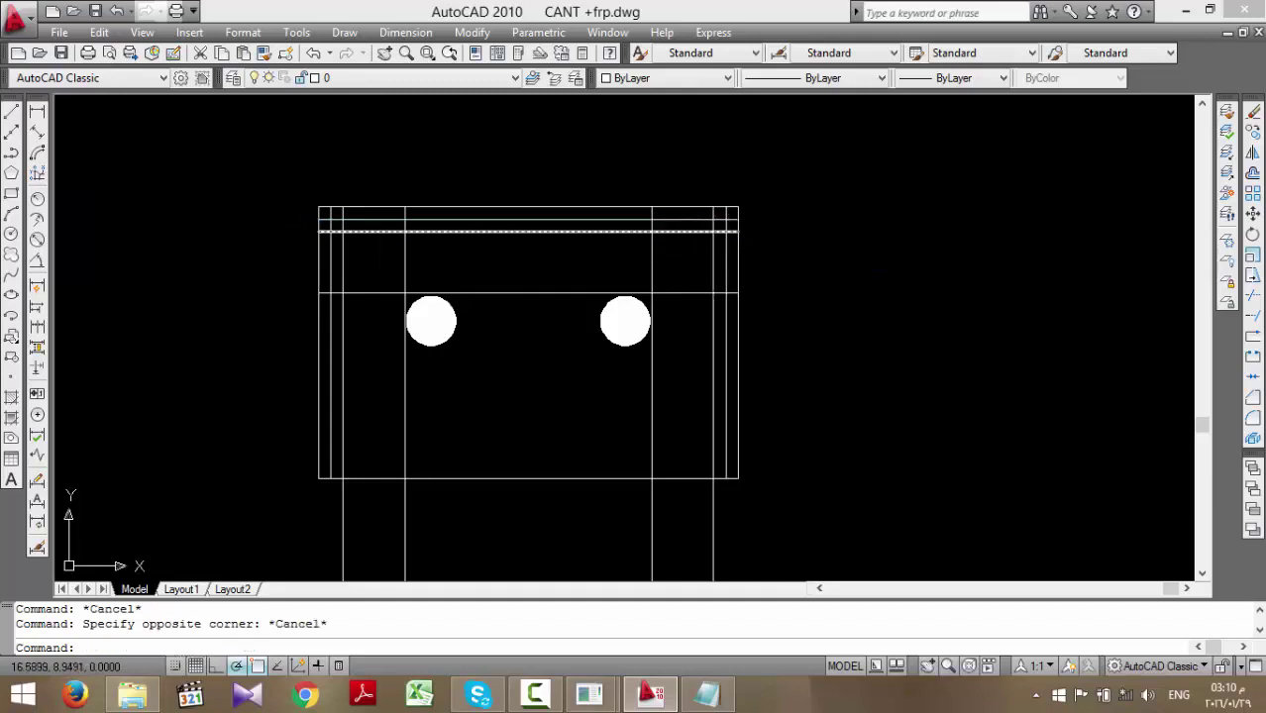
- Examine how the thin side and upper layers meet at the two upper corners of the beam cross-section
scroll(345, 213, up, 3)
scroll(345, 213, up, 2)
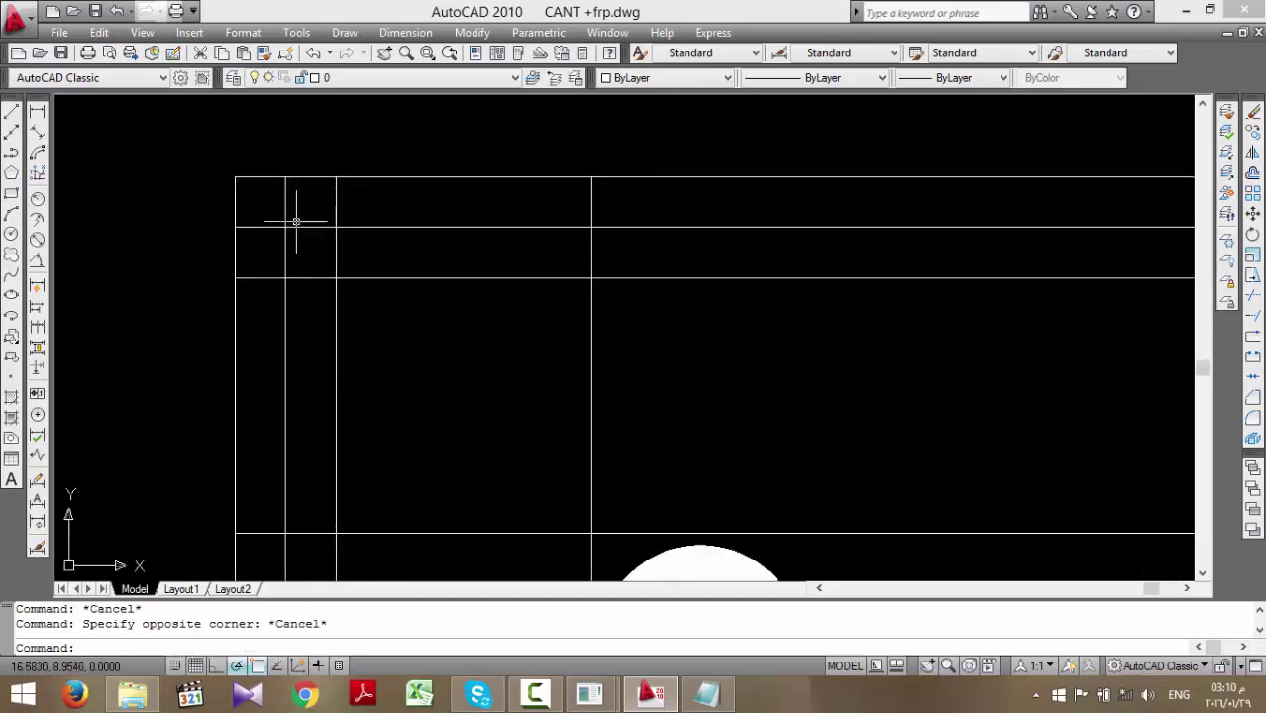
scroll(882, 178, down, 2)
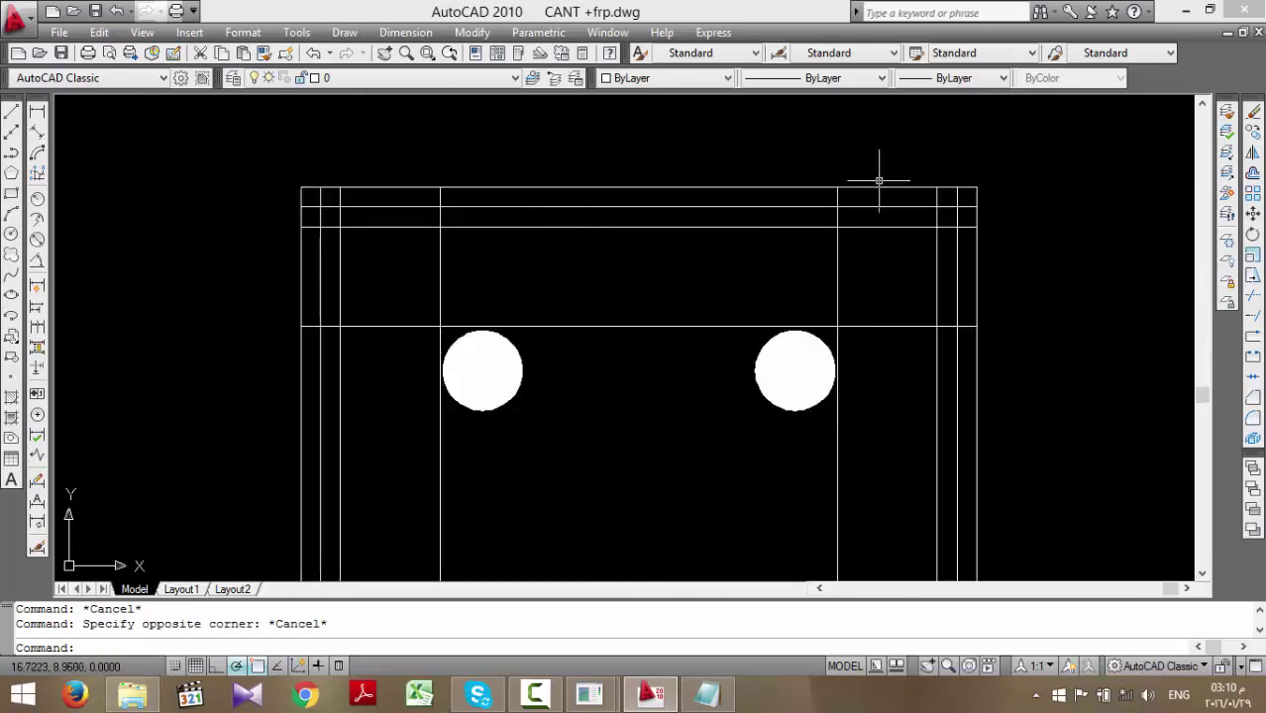
scroll(1061, 175, up, 2)
scroll(905, 198, up, 1)
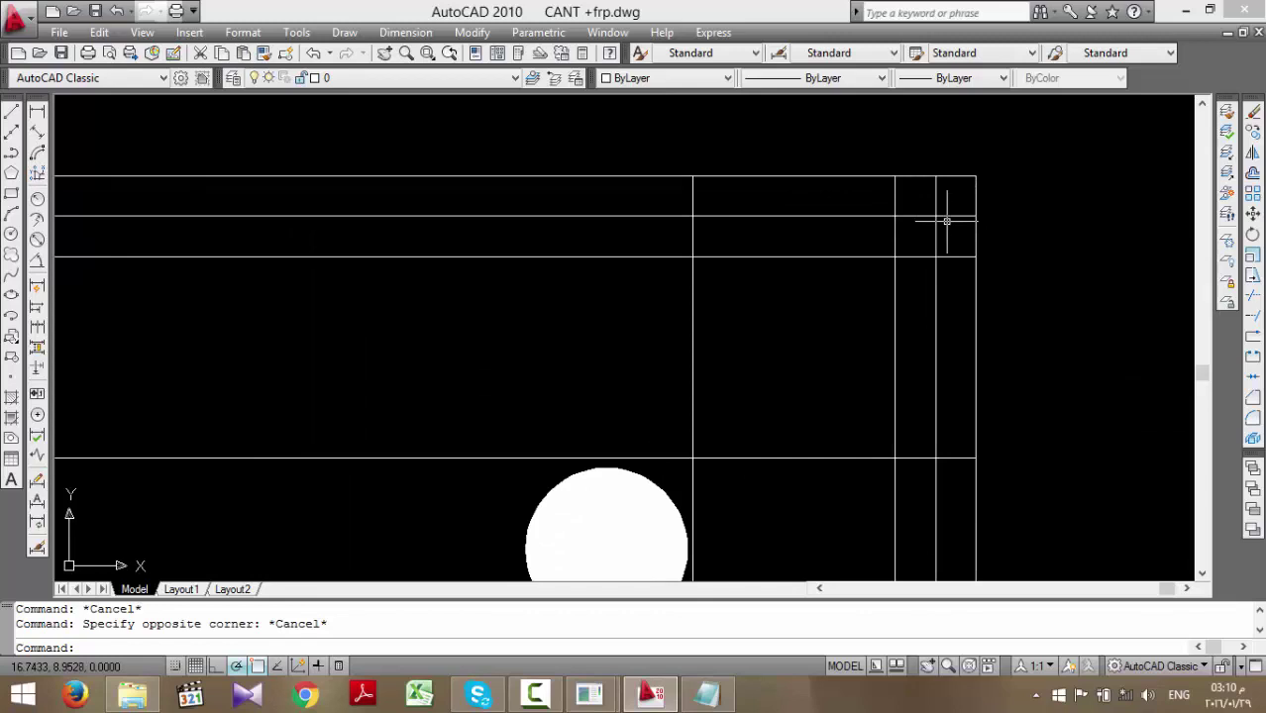
scroll(947, 213, down, 3)
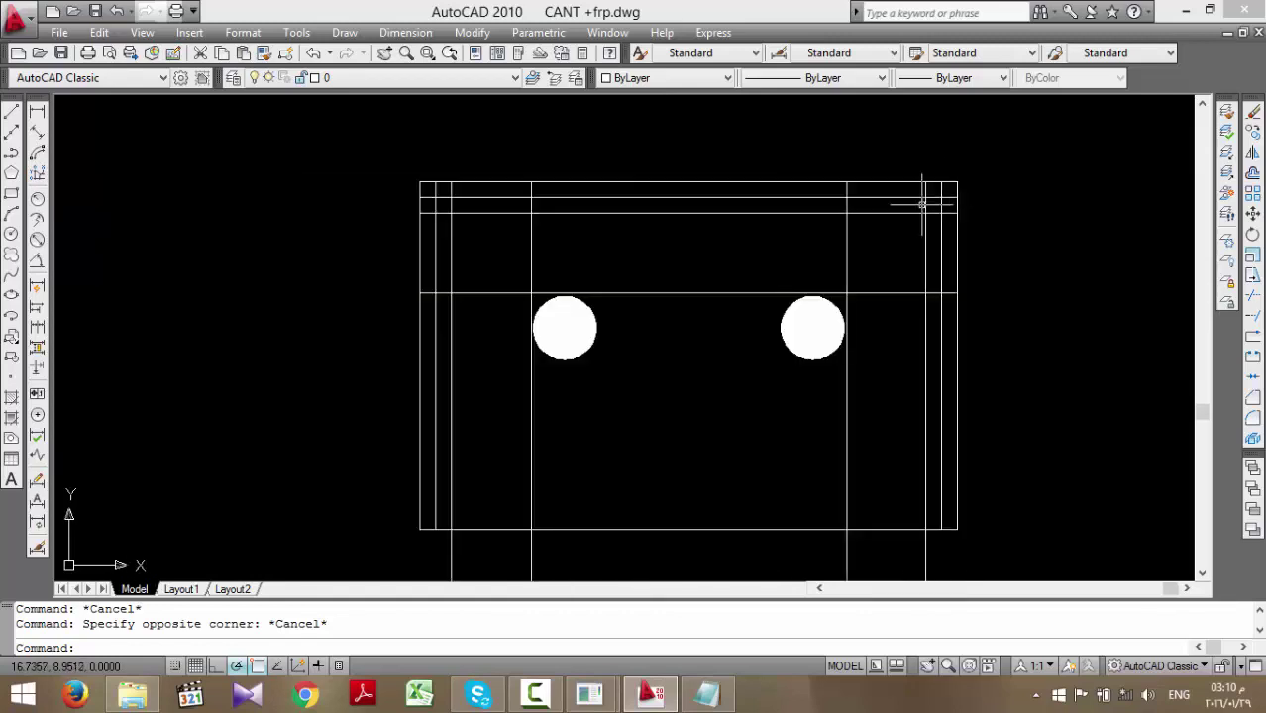
scroll(931, 203, up, 1)
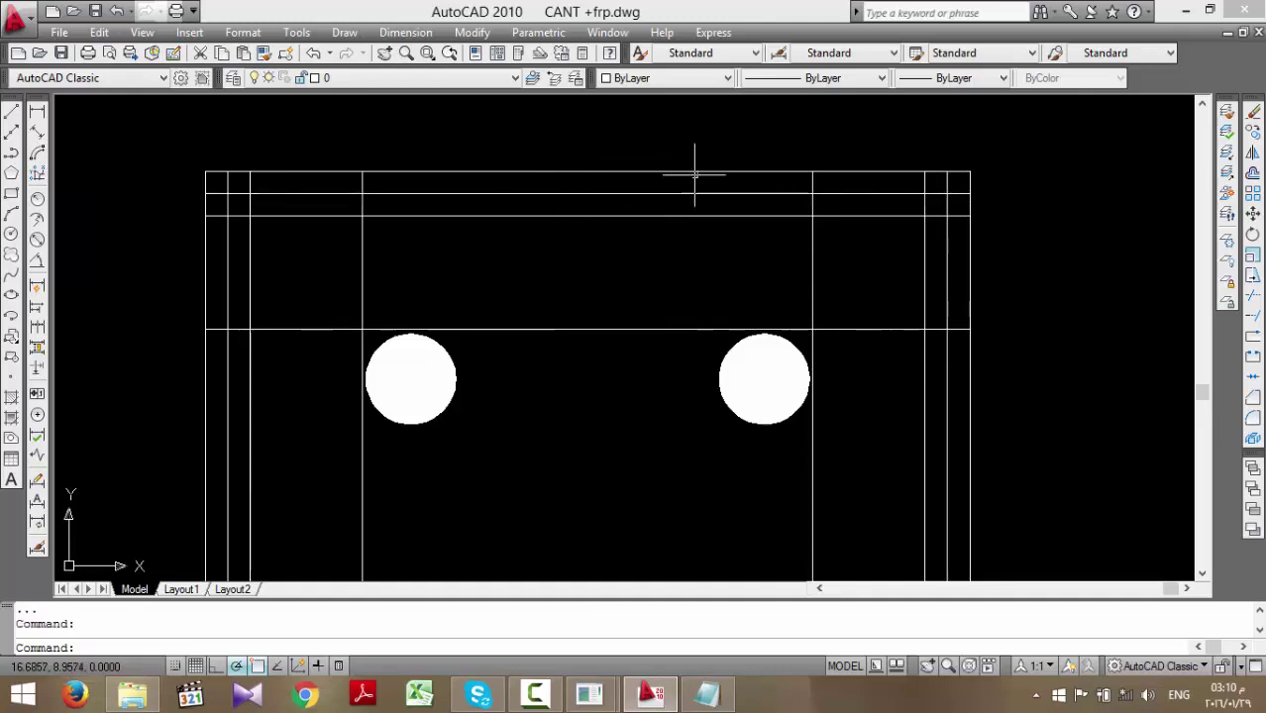
scroll(982, 178, down, 4)
scroll(973, 242, up, 2)
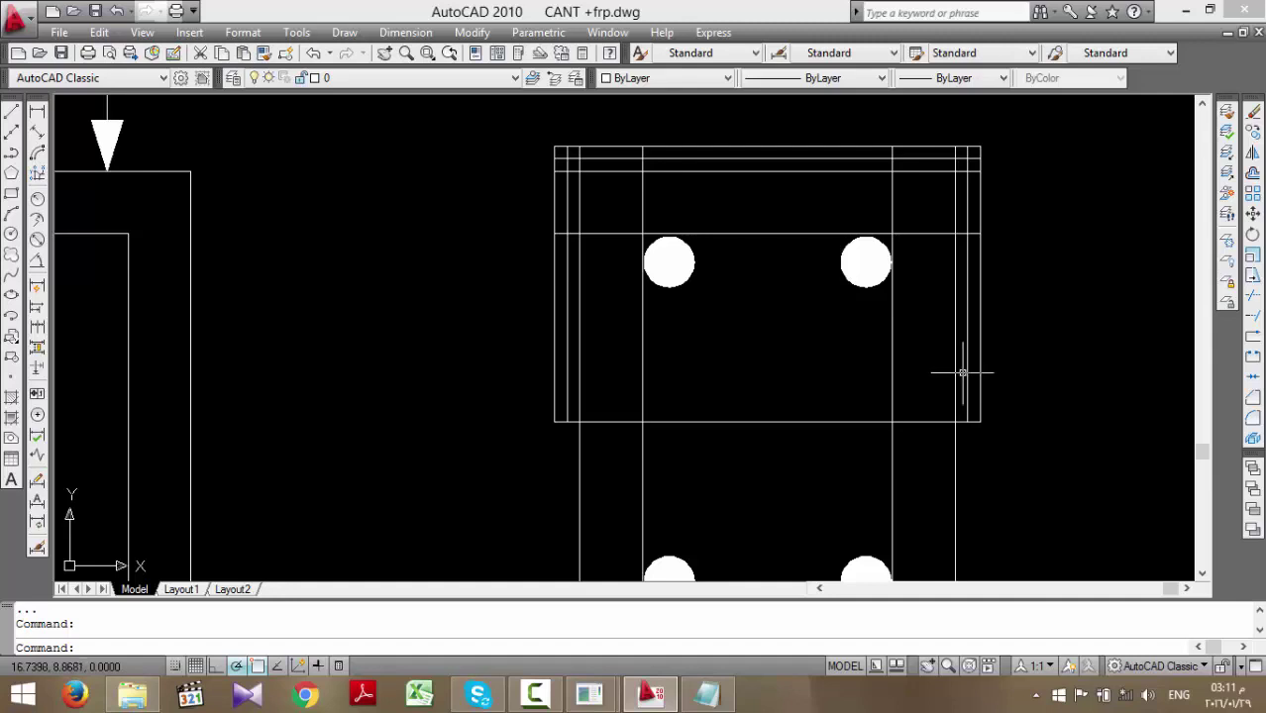
- Hatch the inner strips along both sides and the upper edge of the beam cross-section with the SOLID pattern
text(h)
key(Return)
click(617, 211)
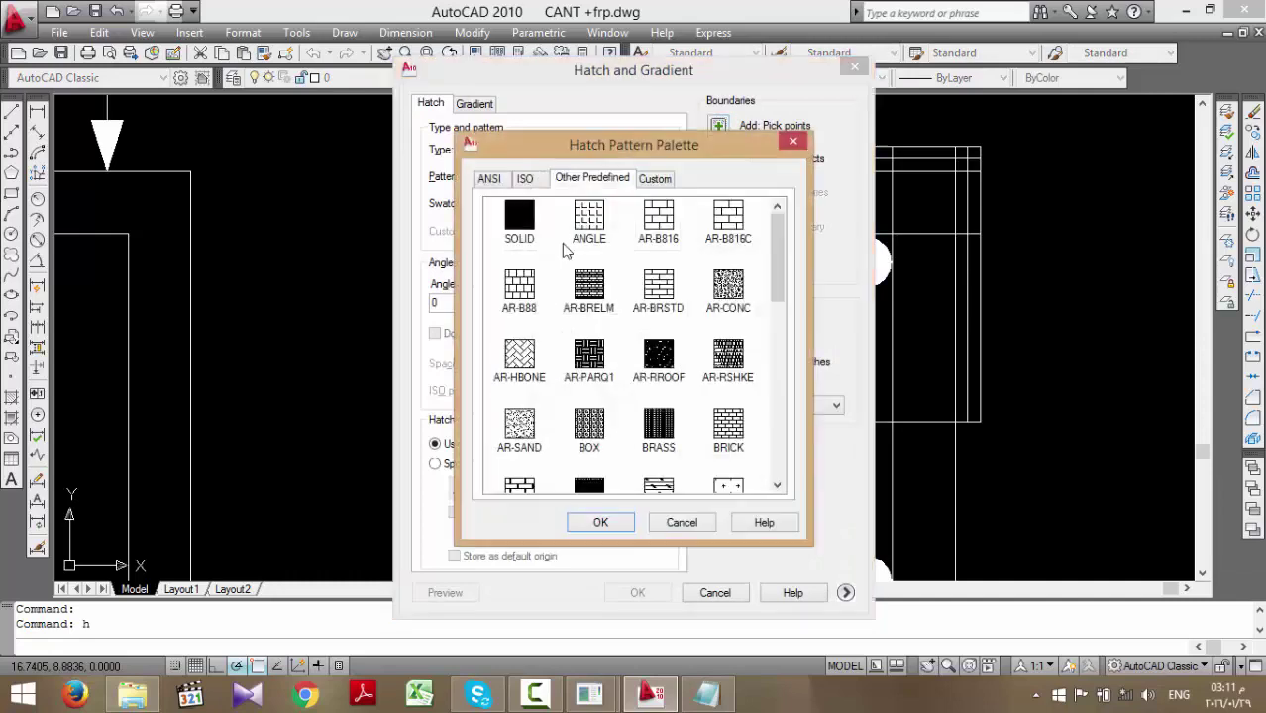
click(525, 234)
click(601, 524)
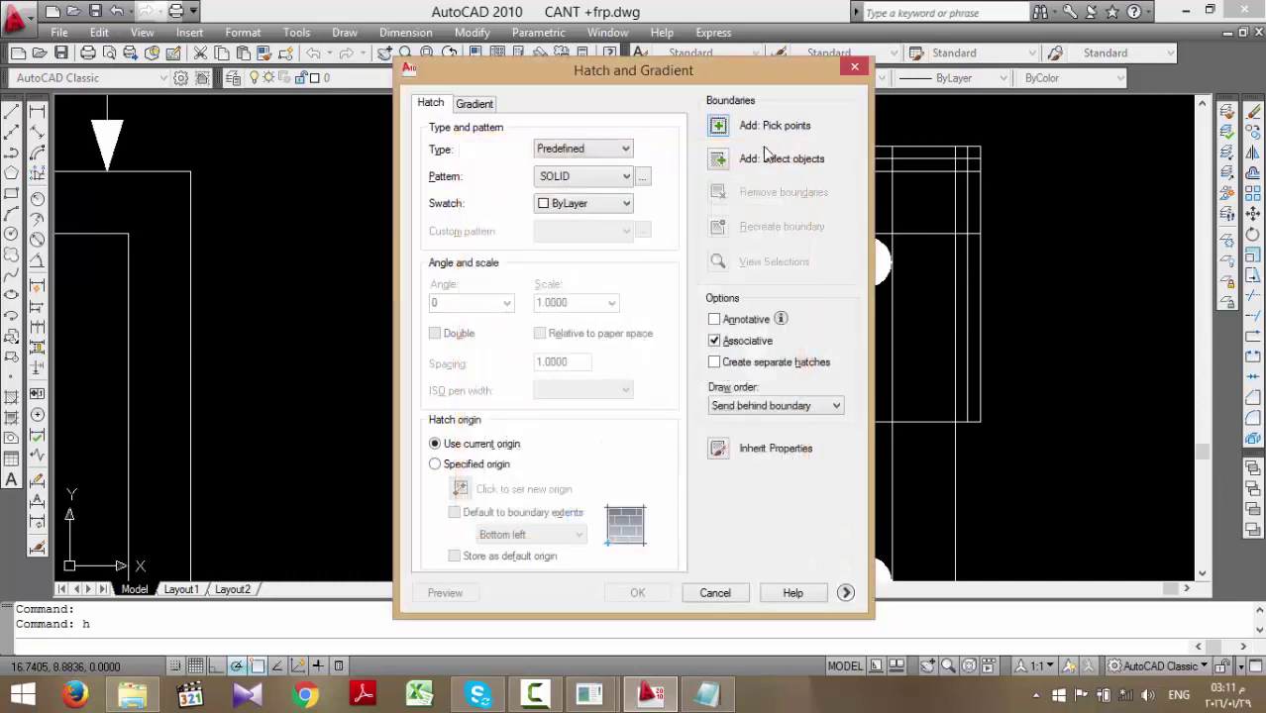
click(719, 126)
click(967, 234)
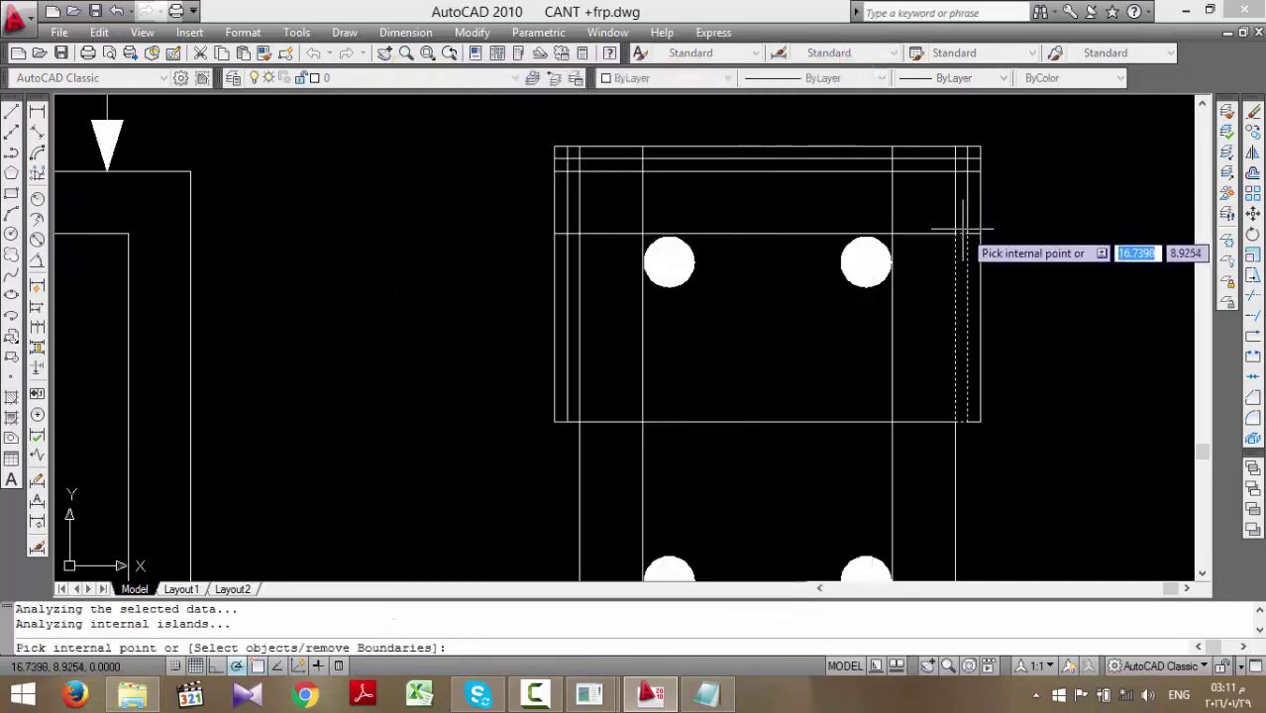
click(921, 164)
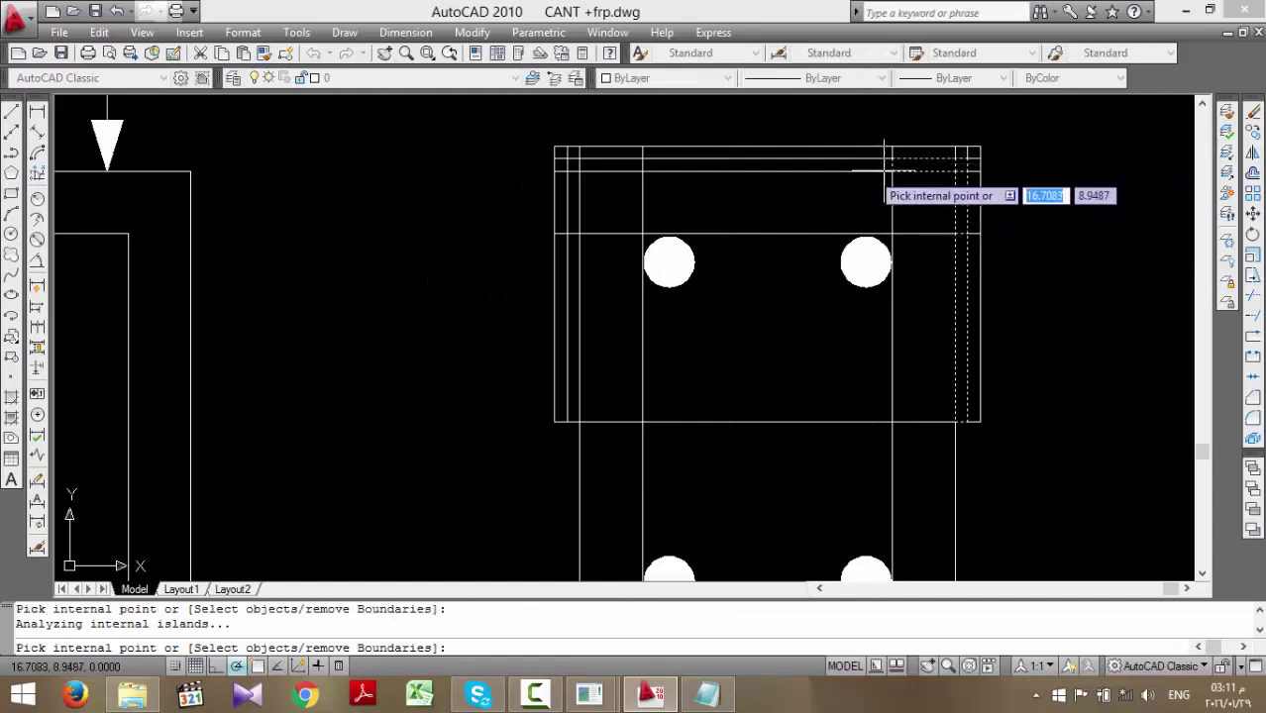
click(856, 168)
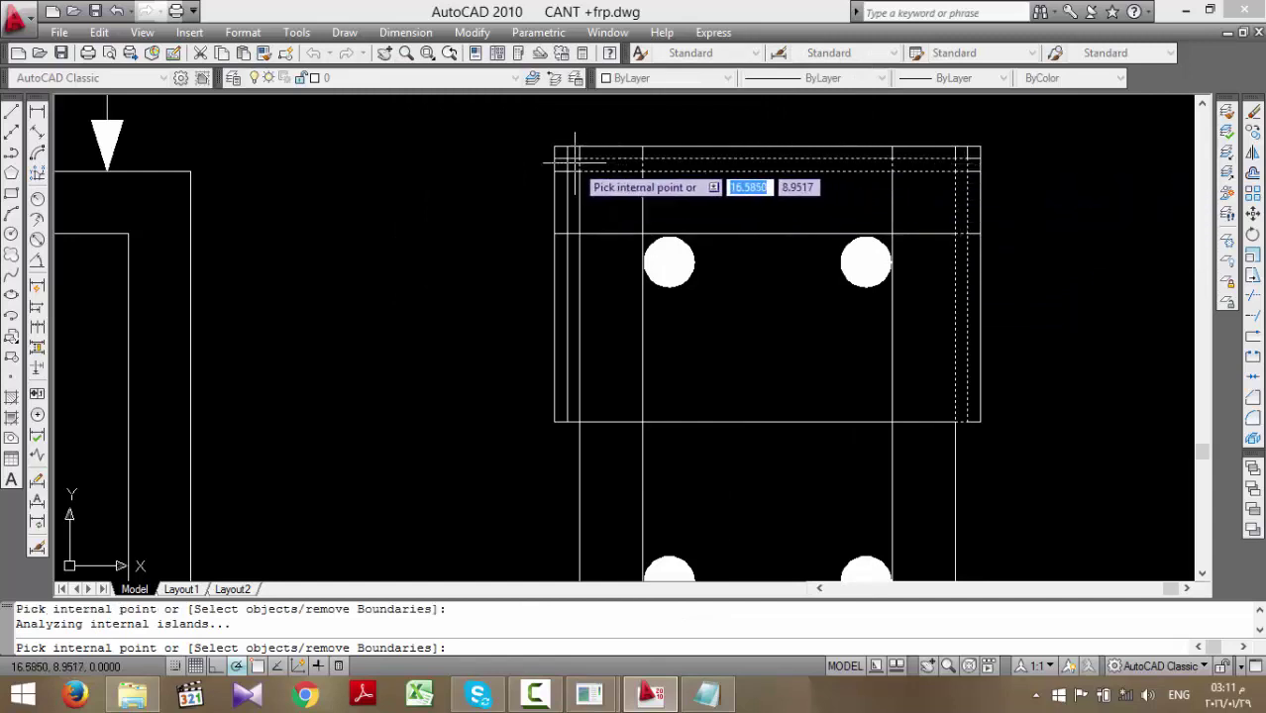
click(583, 164)
key(Return)
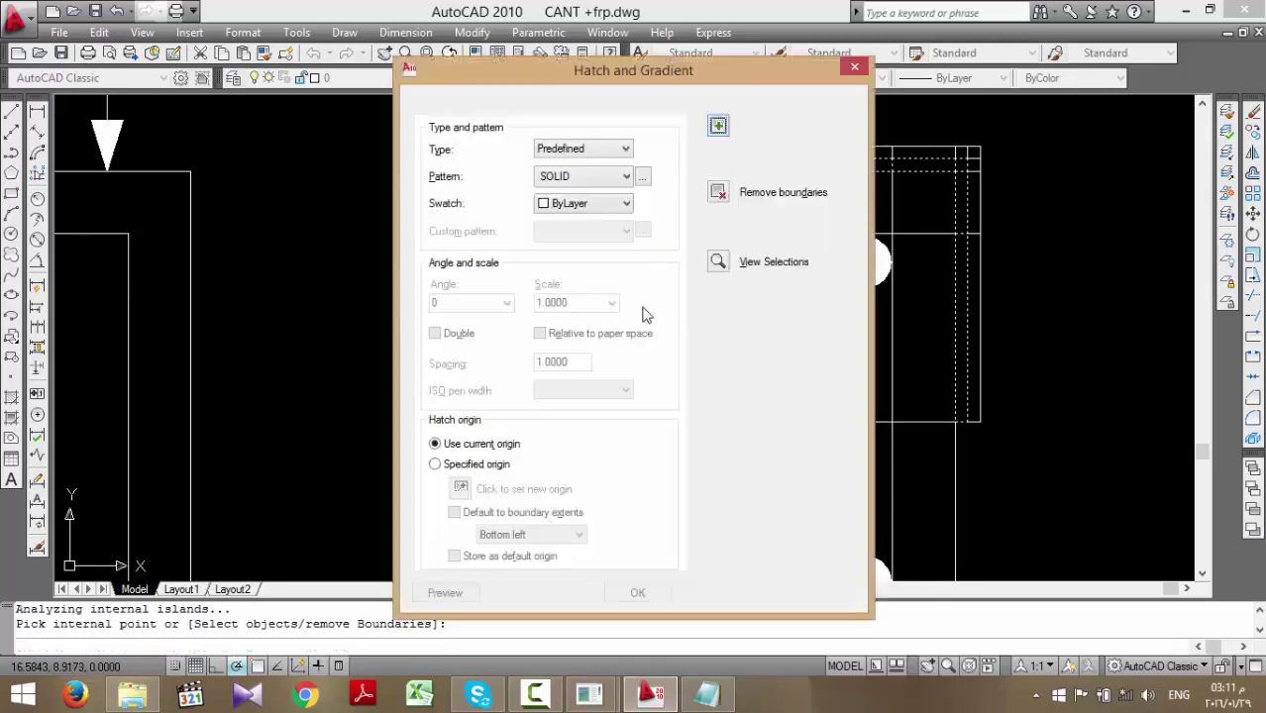
click(637, 592)
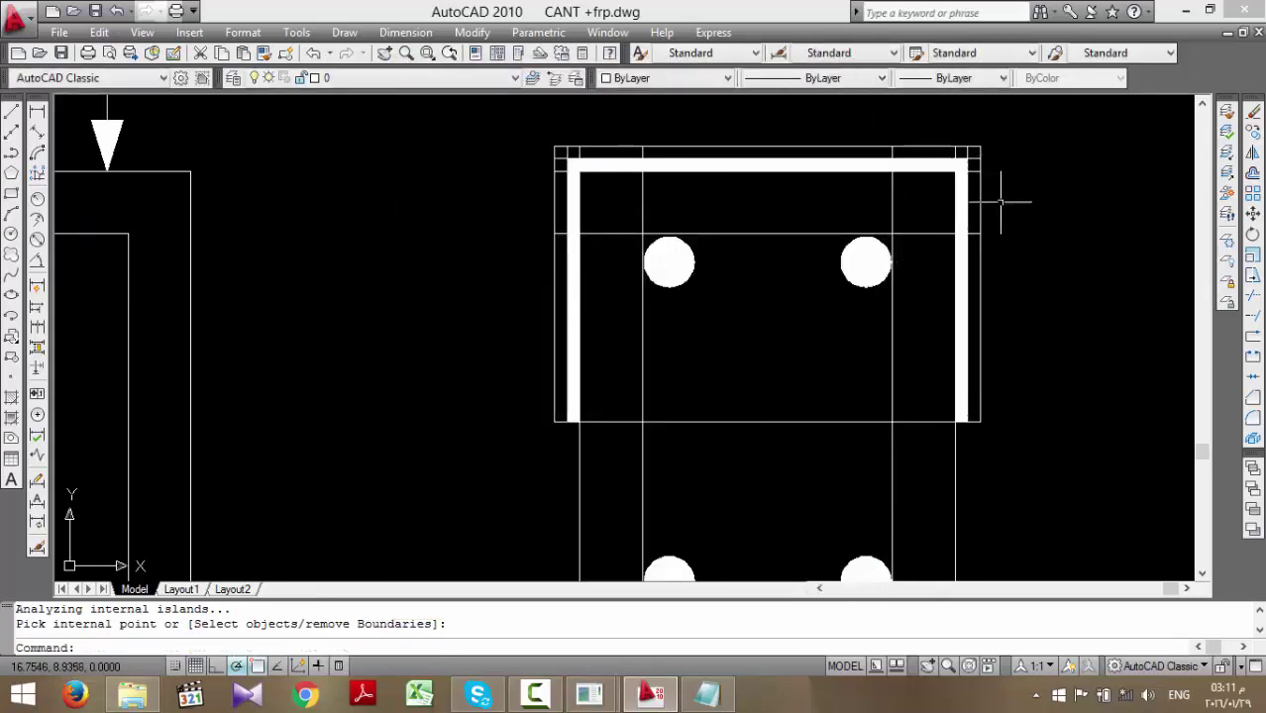
- Hatch the outer strips along both sides and the upper edge of the cross-section with the SACNCR pattern at scale .1
text(h)
key(Return)
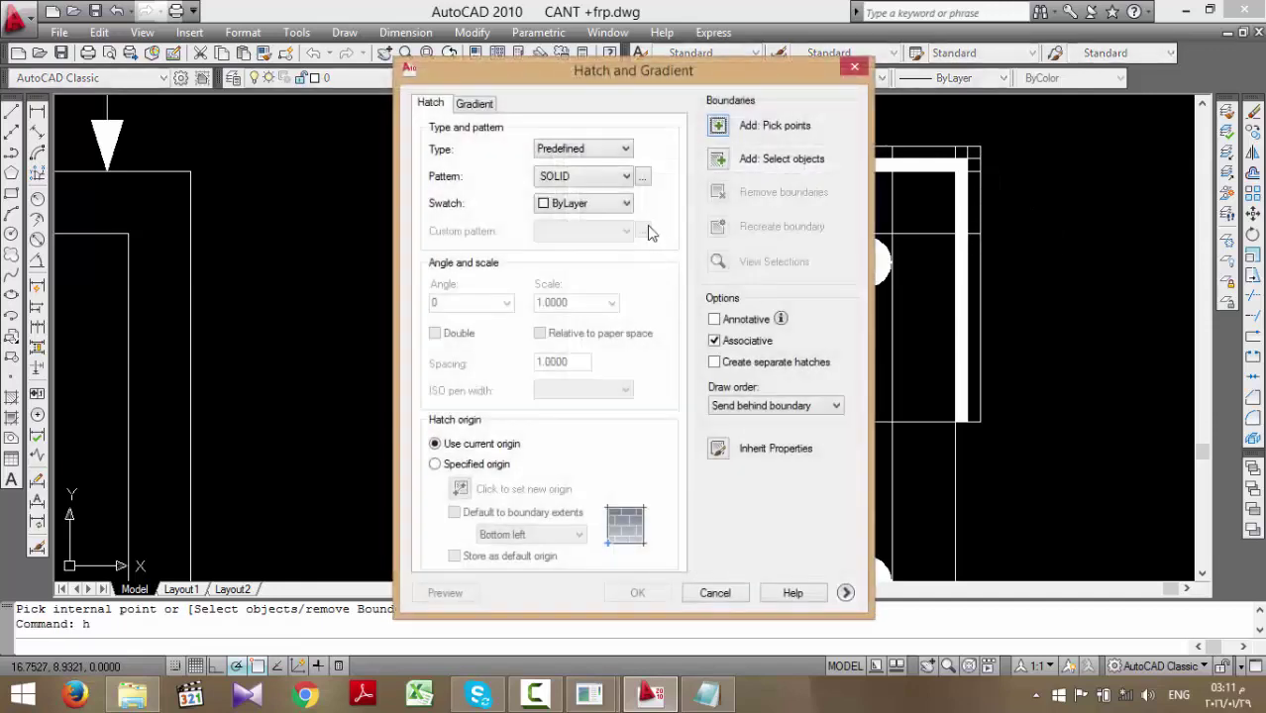
click(642, 177)
scroll(653, 288, down, 5)
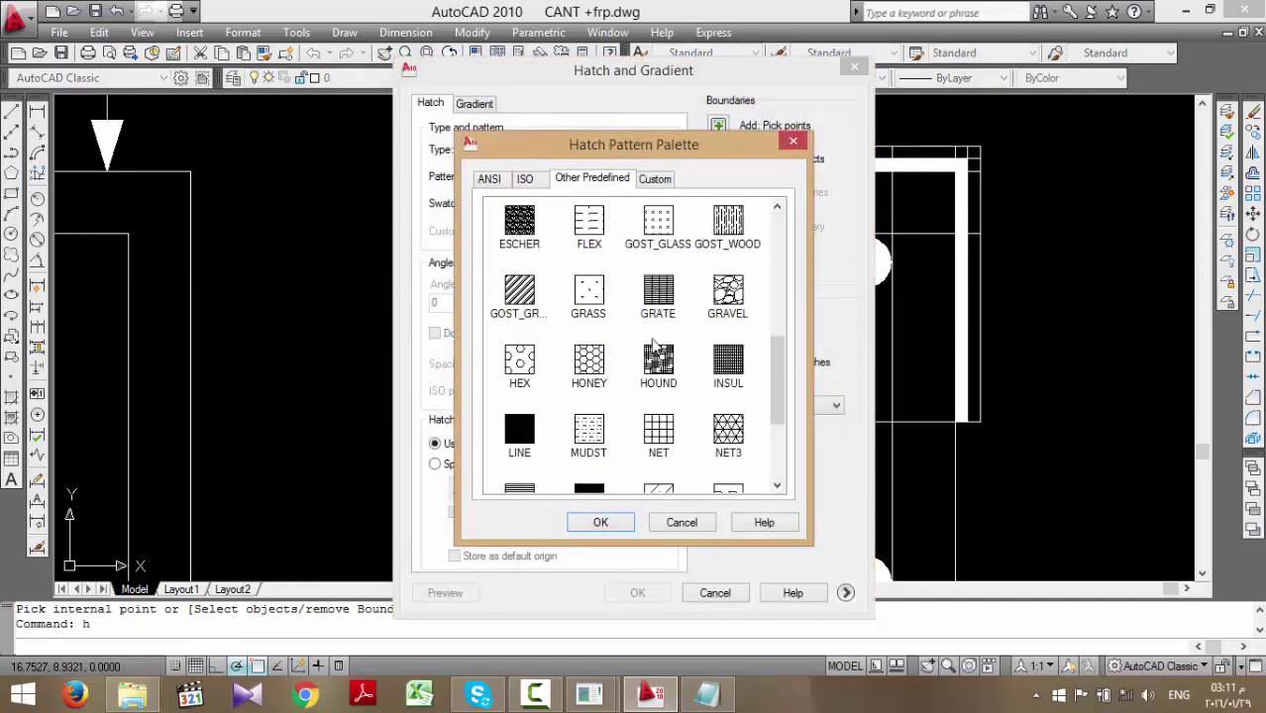
scroll(623, 287, up, 5)
scroll(635, 327, down, 7)
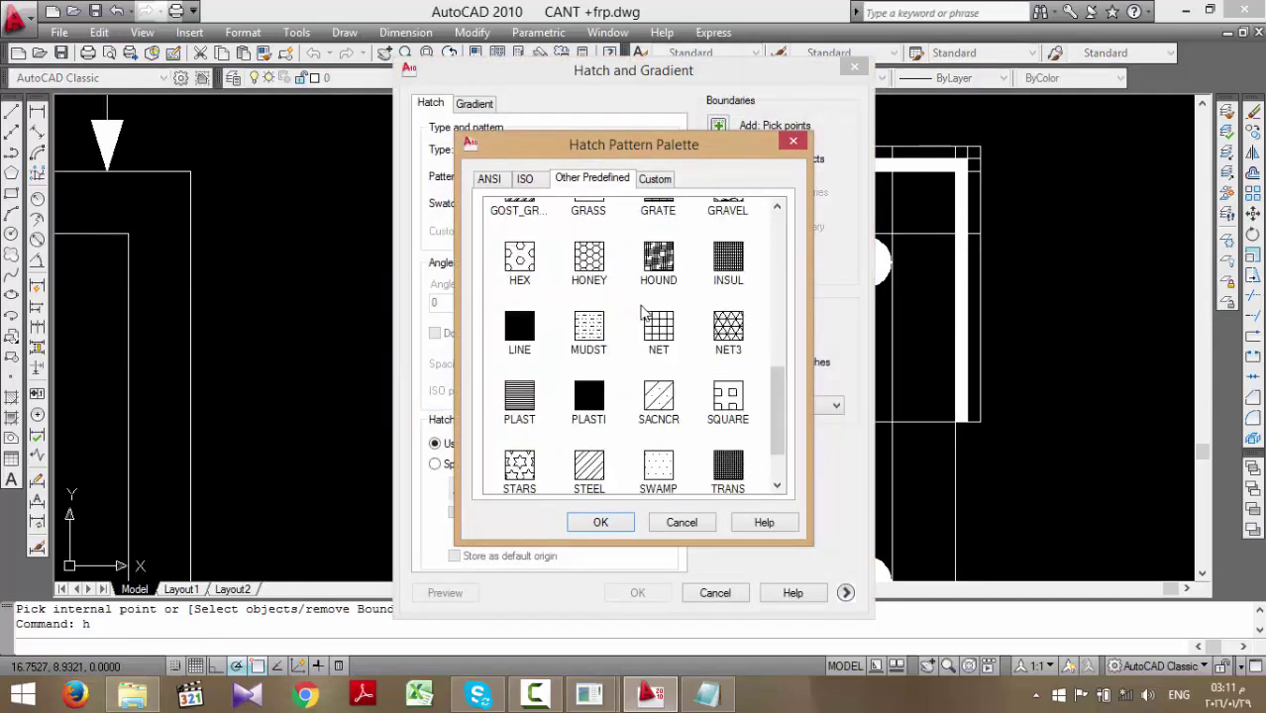
click(660, 405)
click(605, 522)
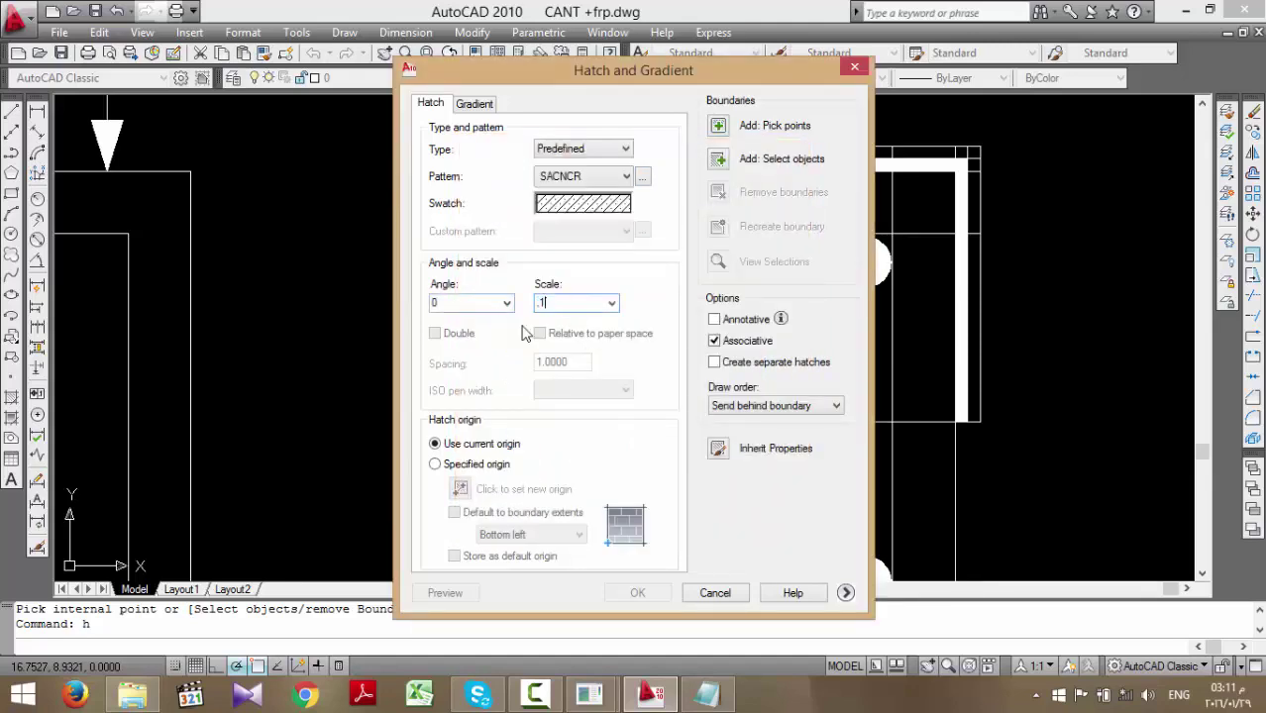
click(718, 127)
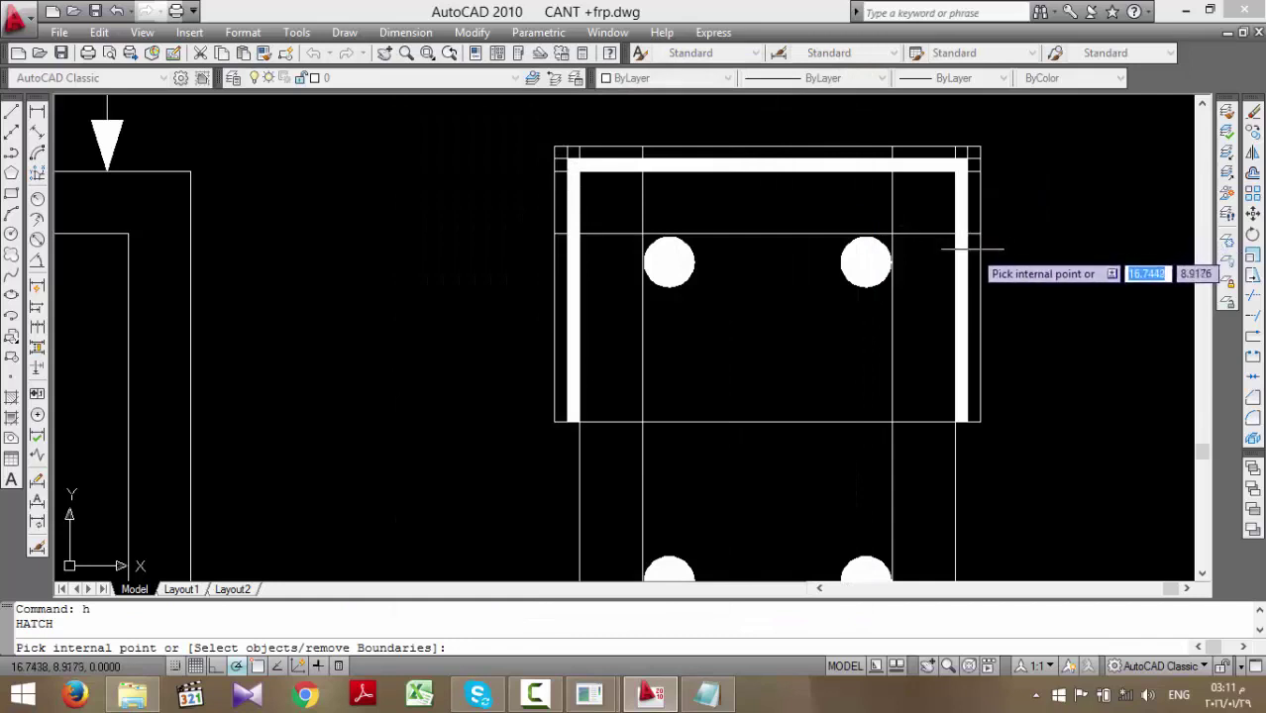
click(971, 233)
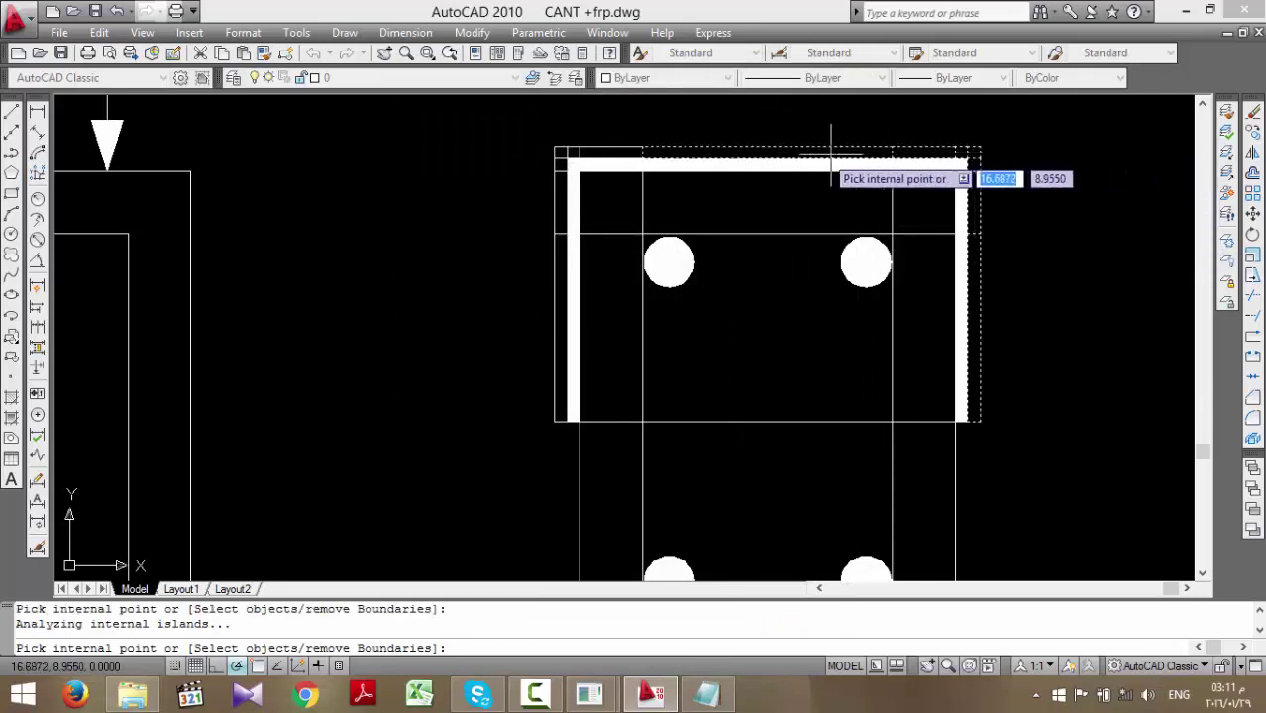
click(613, 153)
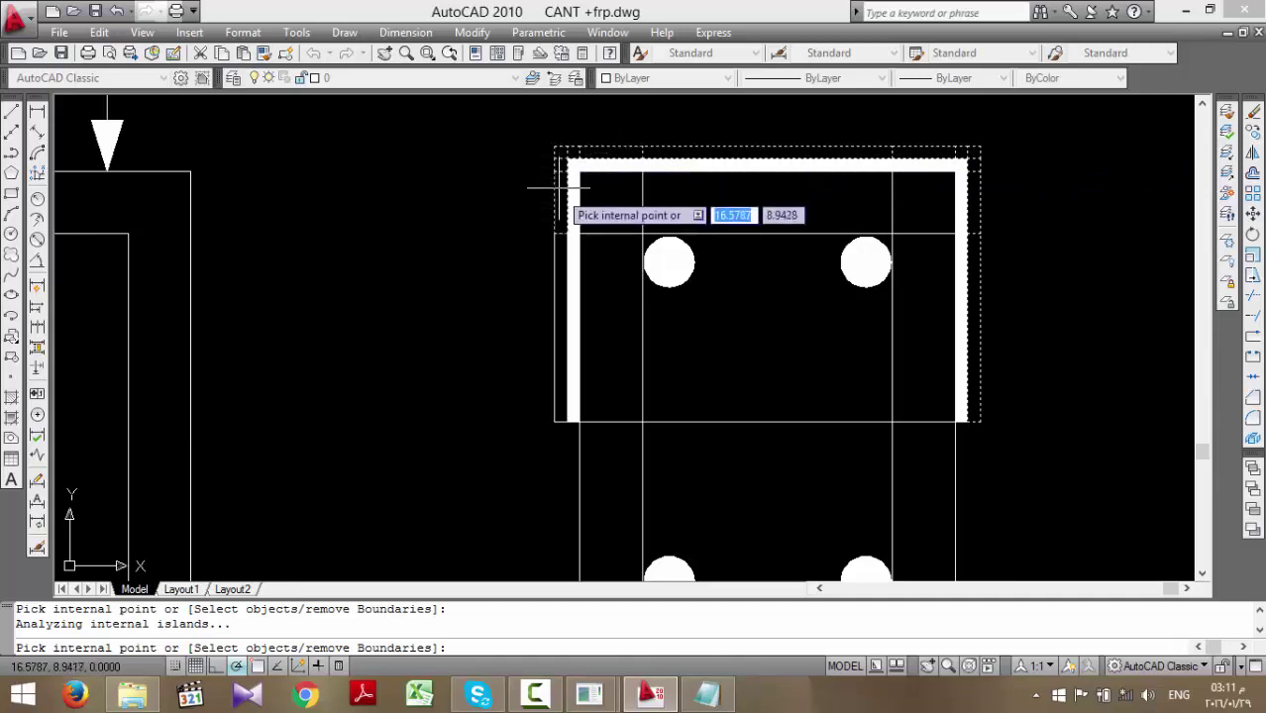
key(Return)
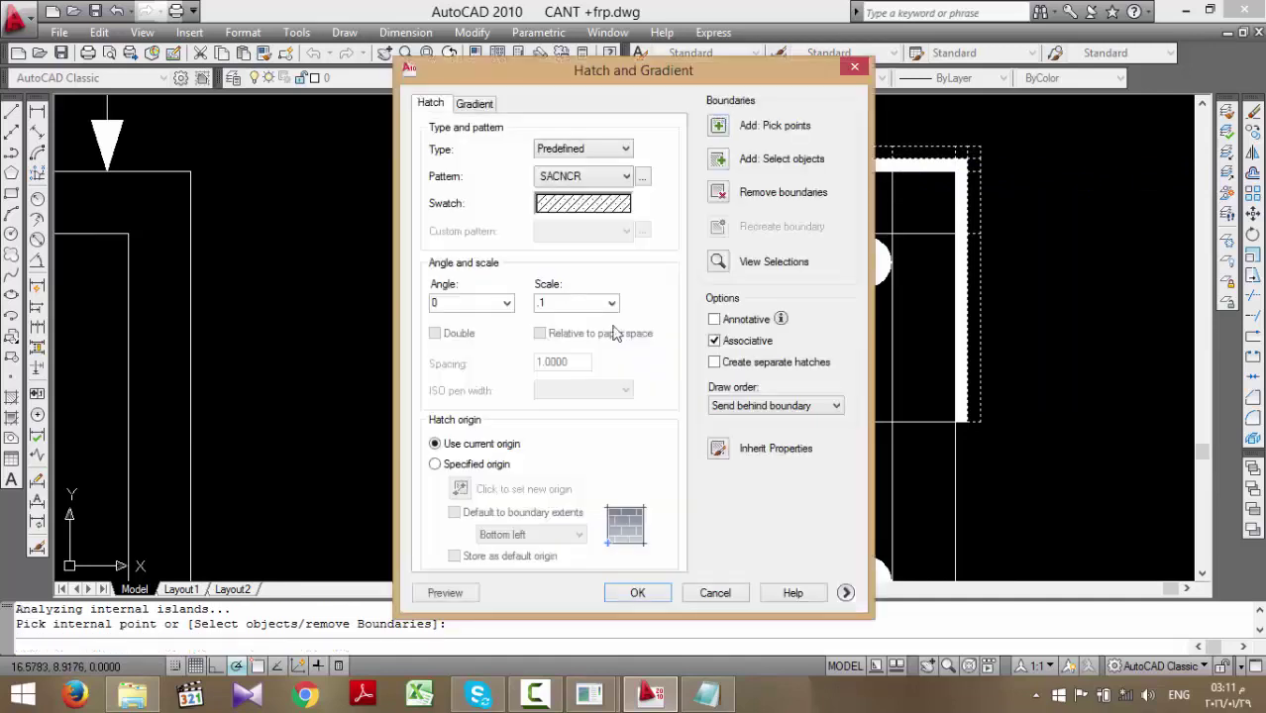
click(638, 592)
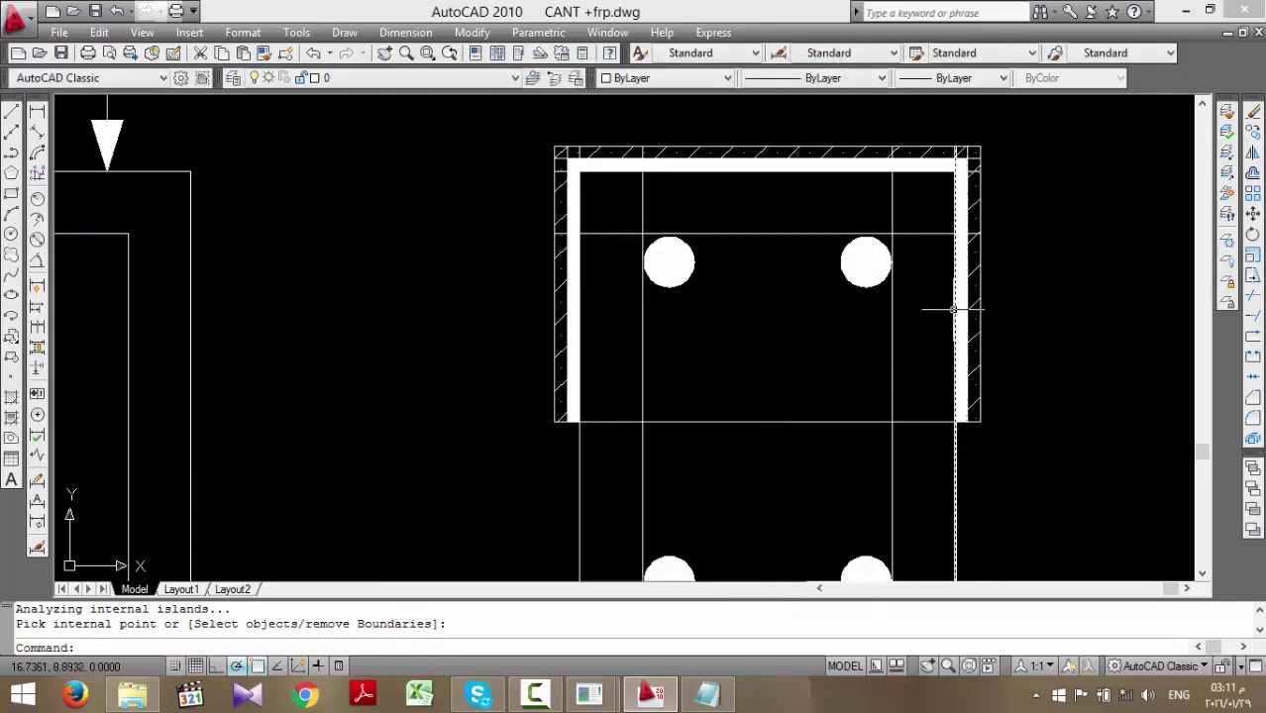
- Examine the solid inner layer along both sides and the upper edge, and how the hatched layers meet at the upper corners
mouse_move(953, 311)
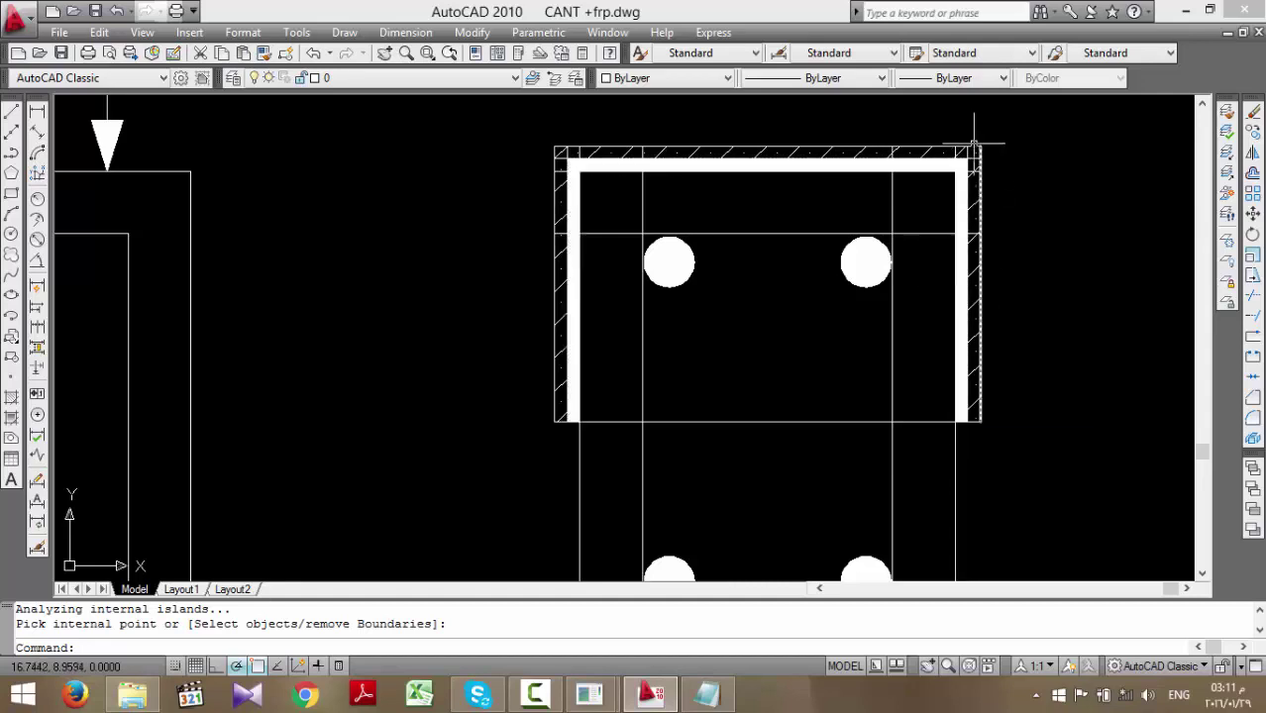
scroll(967, 154, up, 2)
click(942, 118)
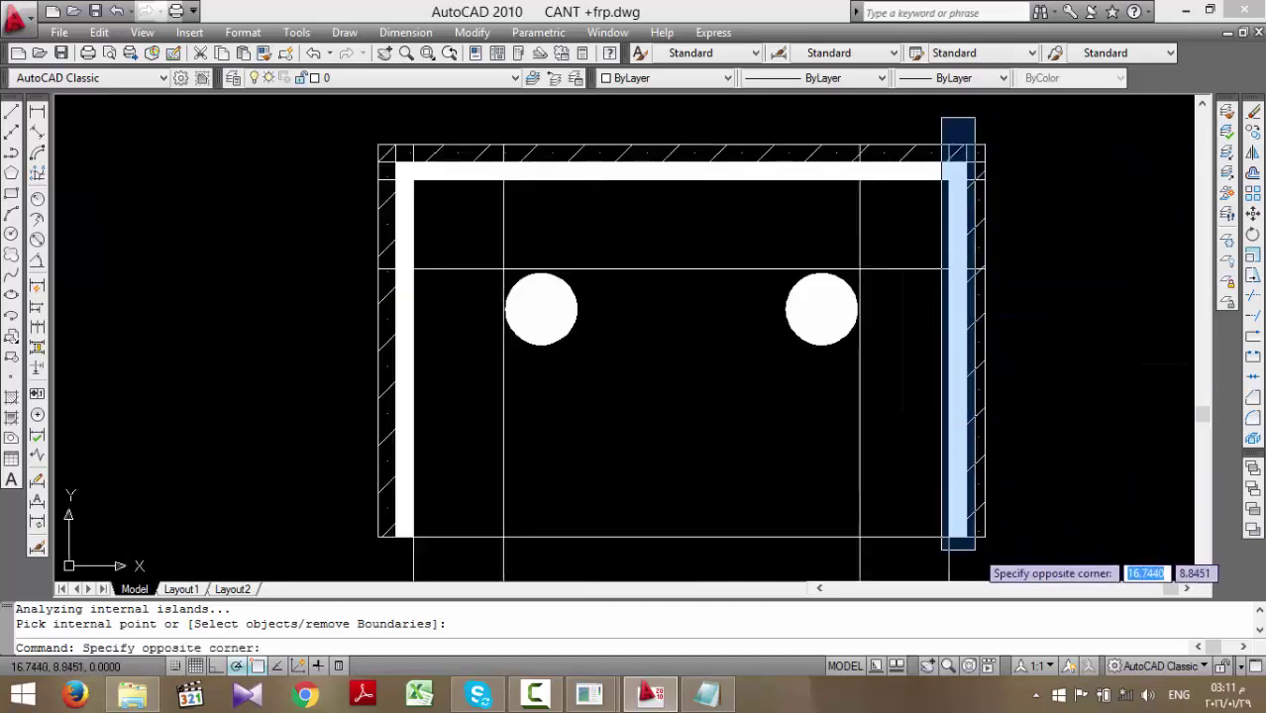
key(Escape)
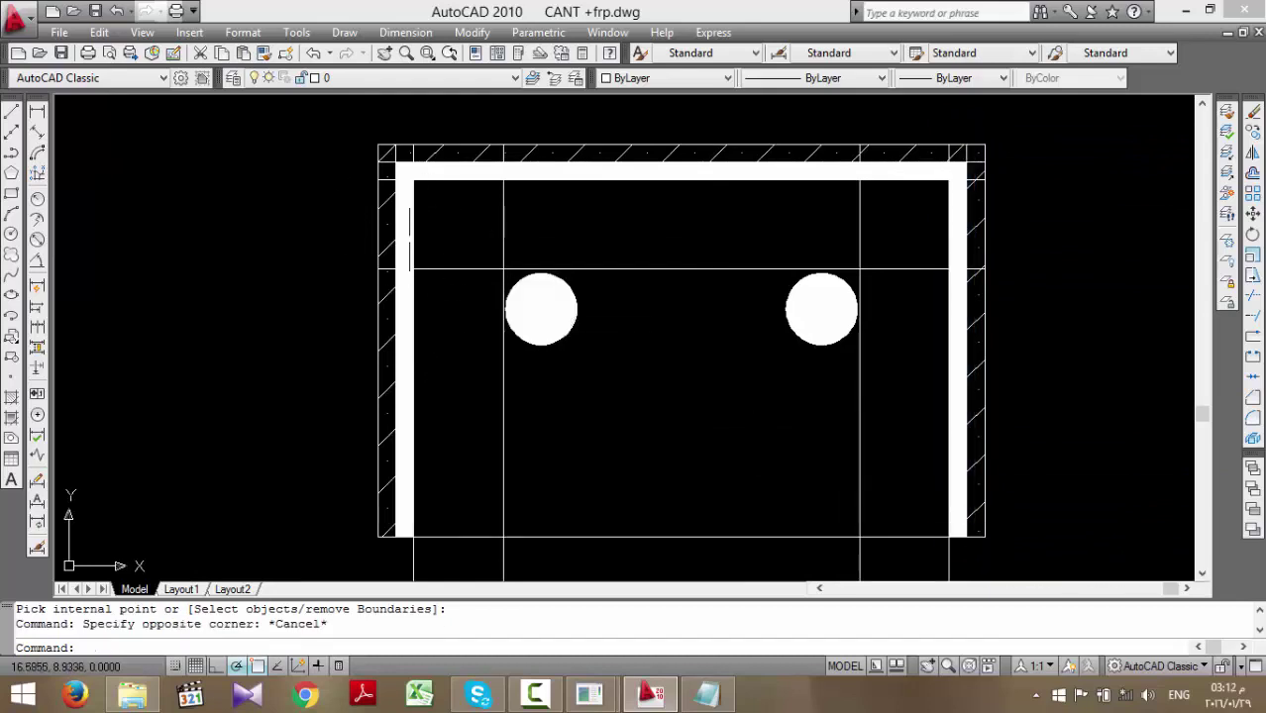
click(389, 118)
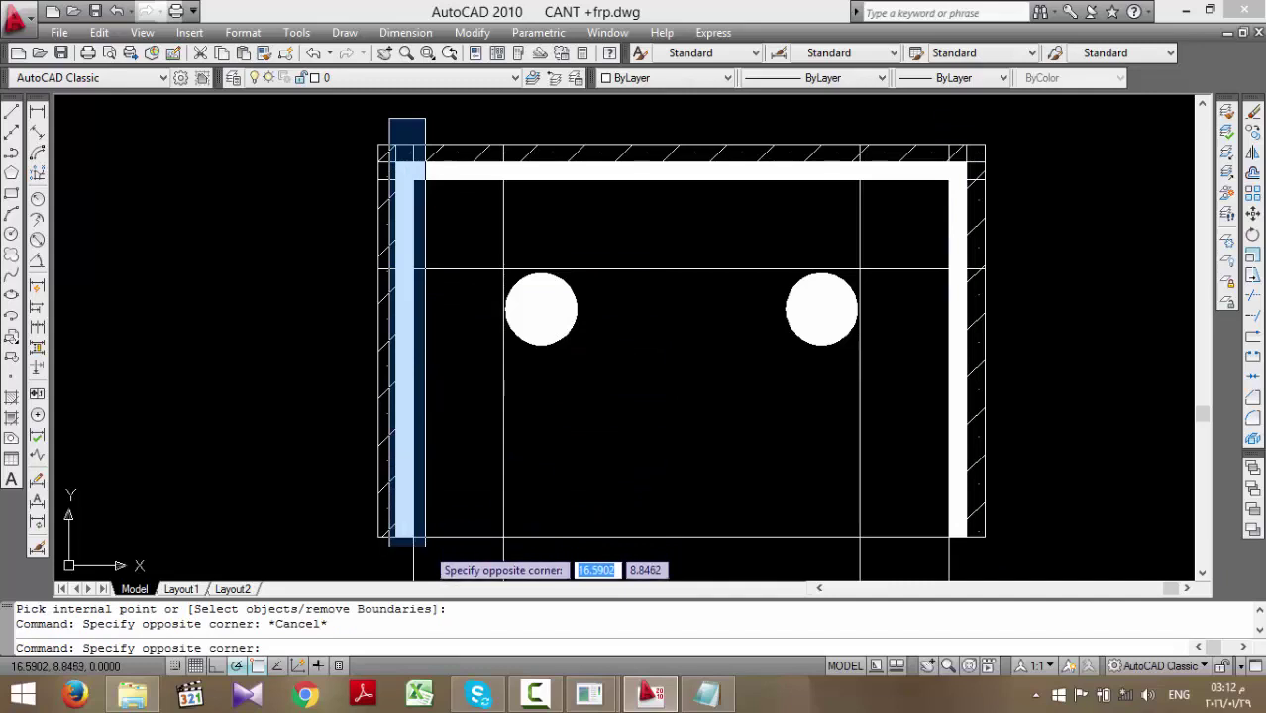
key(Escape)
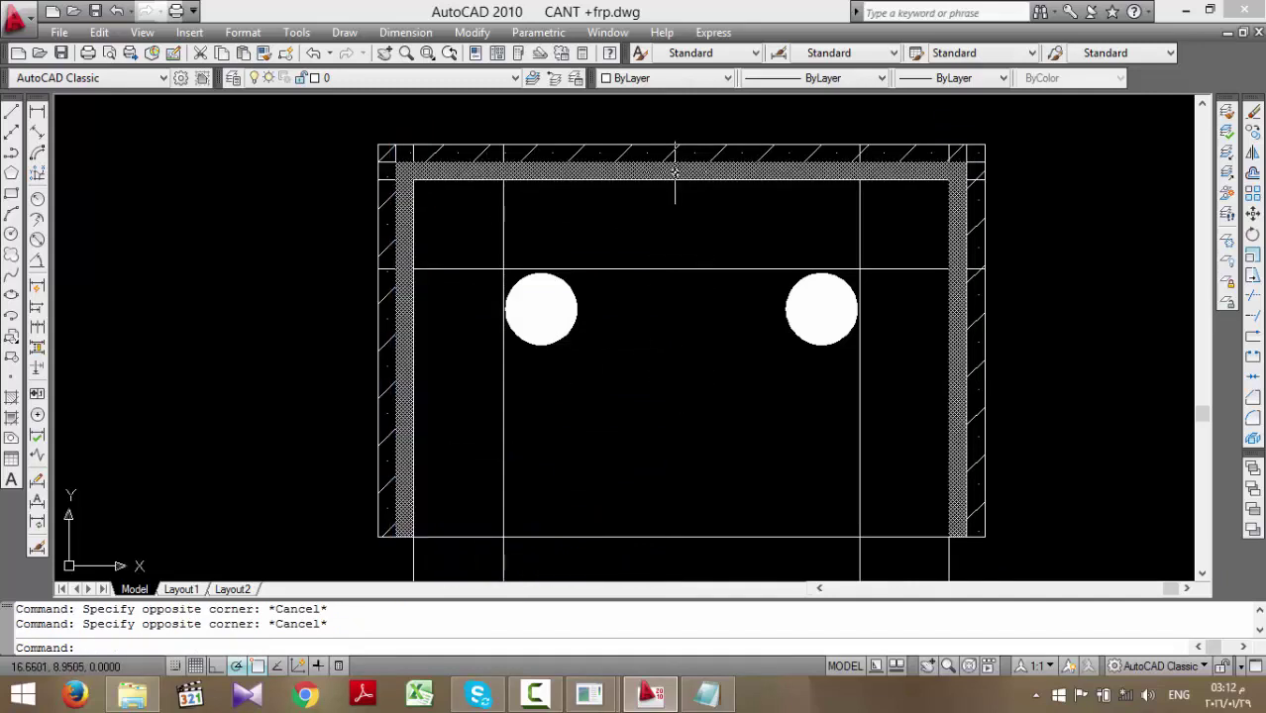
click(310, 156)
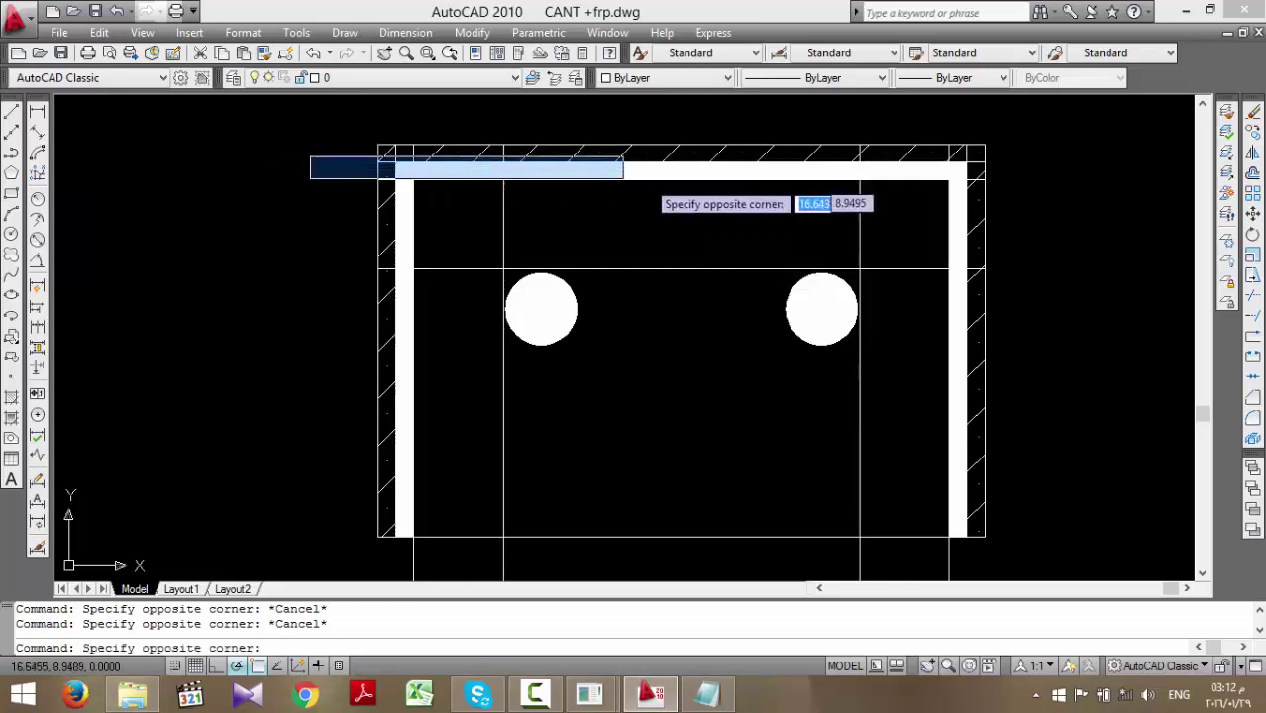
click(1049, 220)
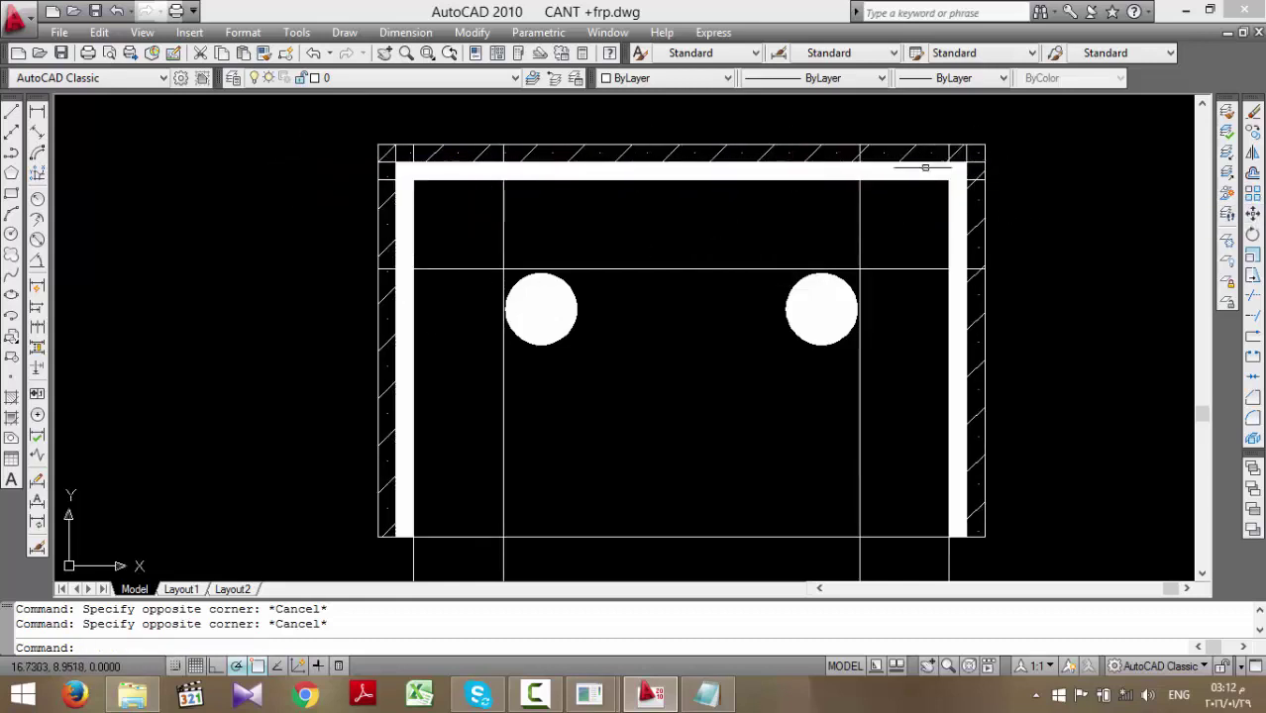
scroll(926, 167, up, 6)
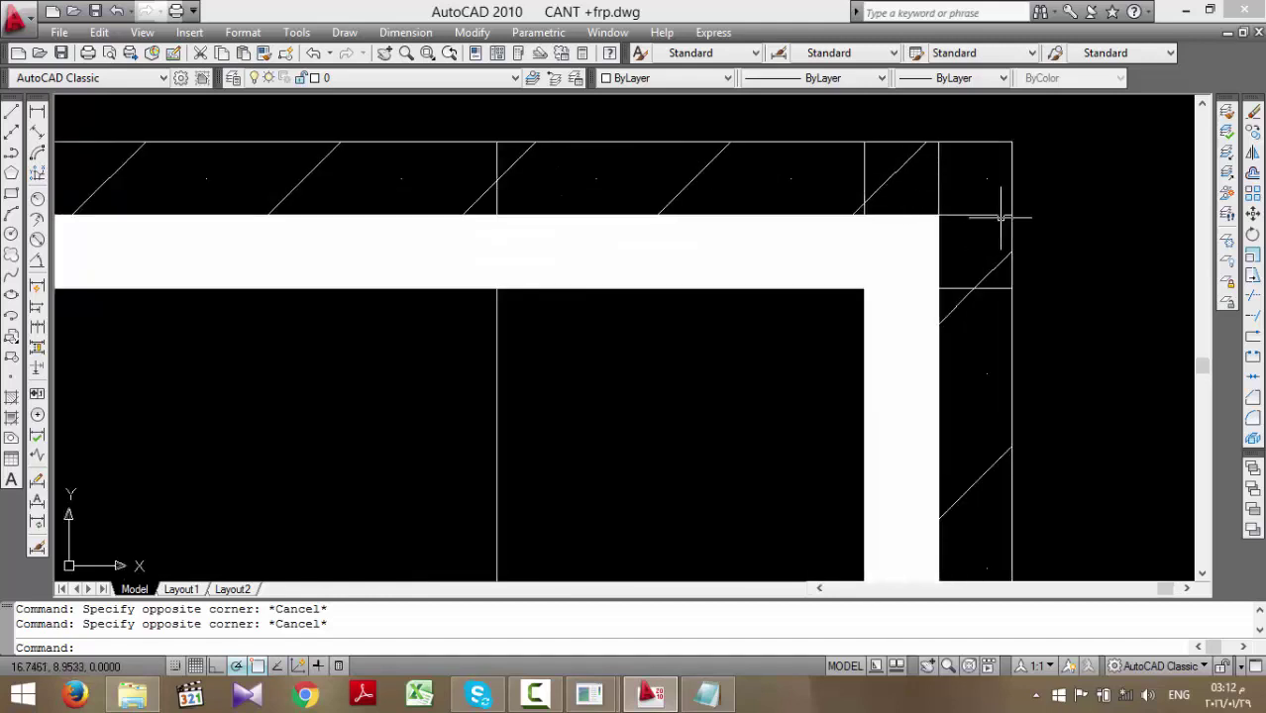
scroll(1000, 216, down, 6)
scroll(209, 216, up, 6)
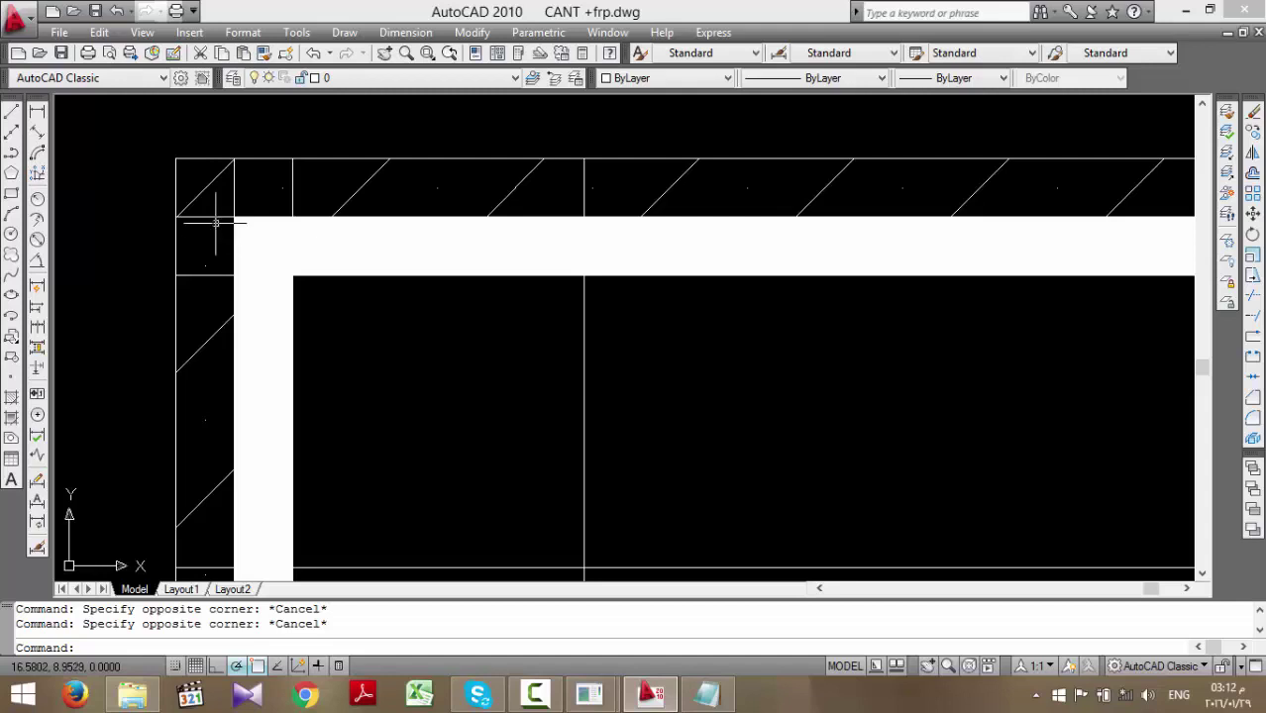
scroll(288, 212, down, 8)
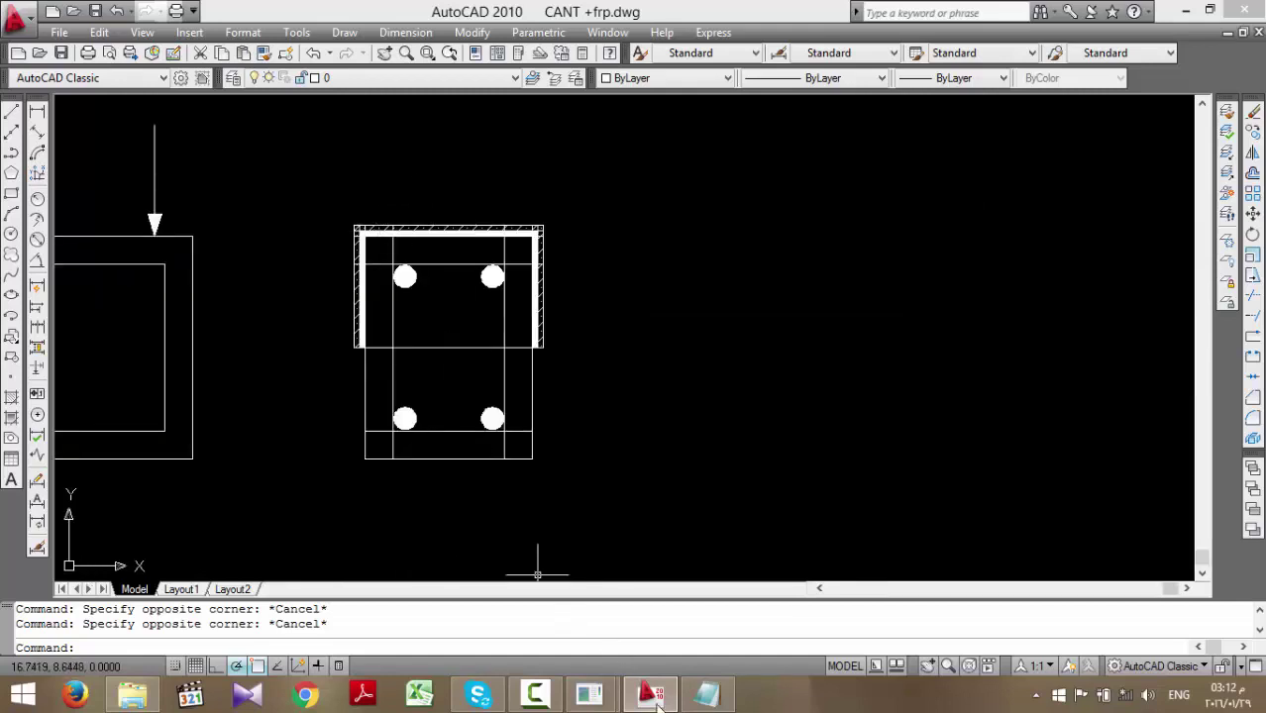
- Switch to ANSYS, select all entities again, and plot the volumes with the far end of the beam in view
mouse_move(652, 699)
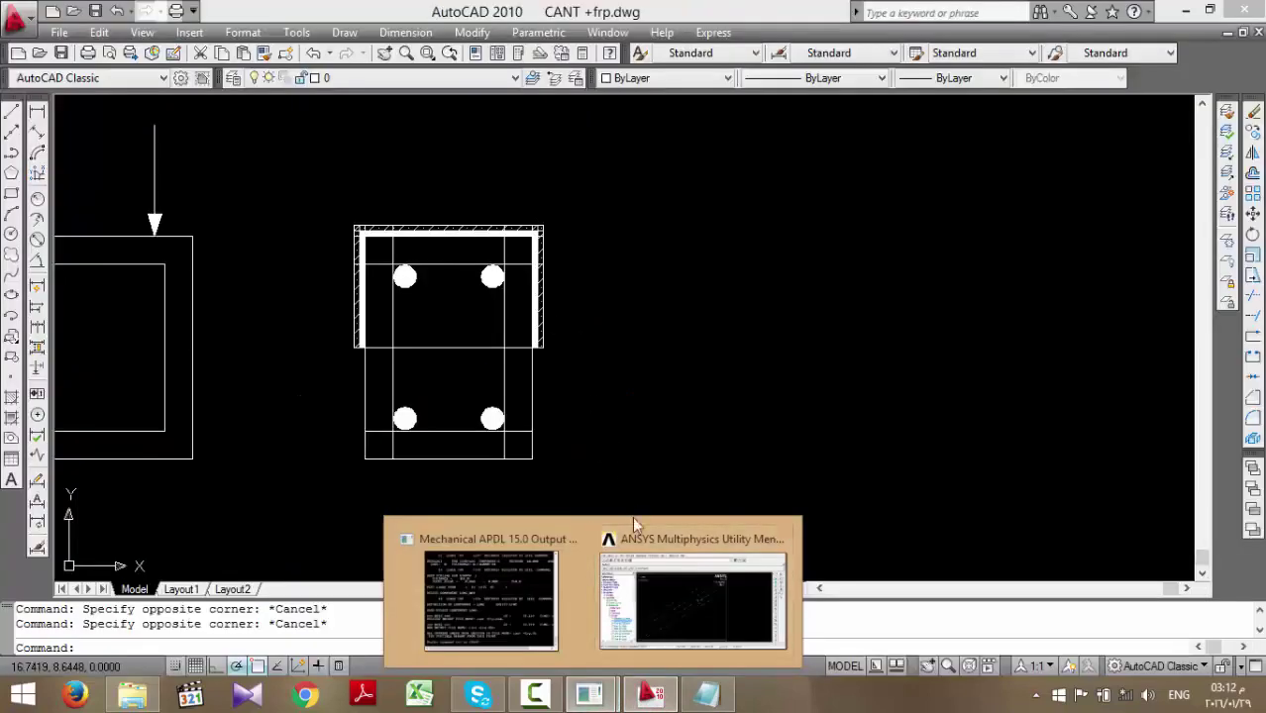
click(663, 588)
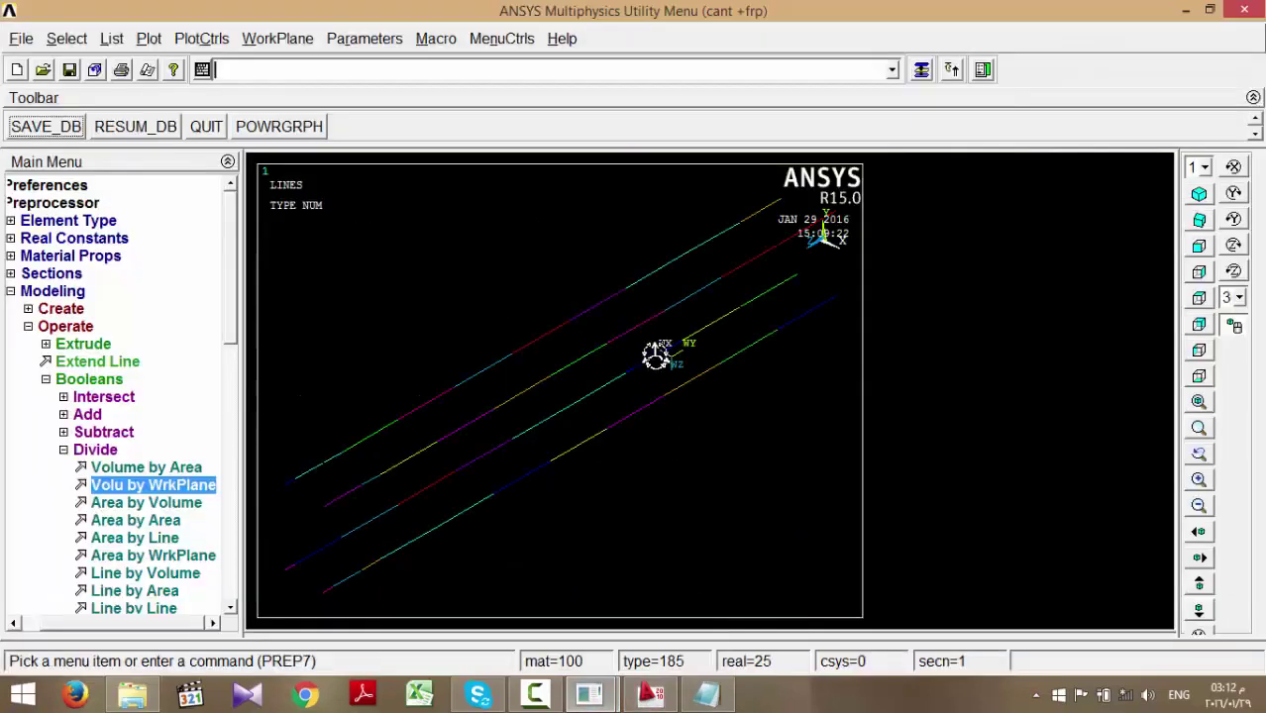
click(70, 40)
click(99, 156)
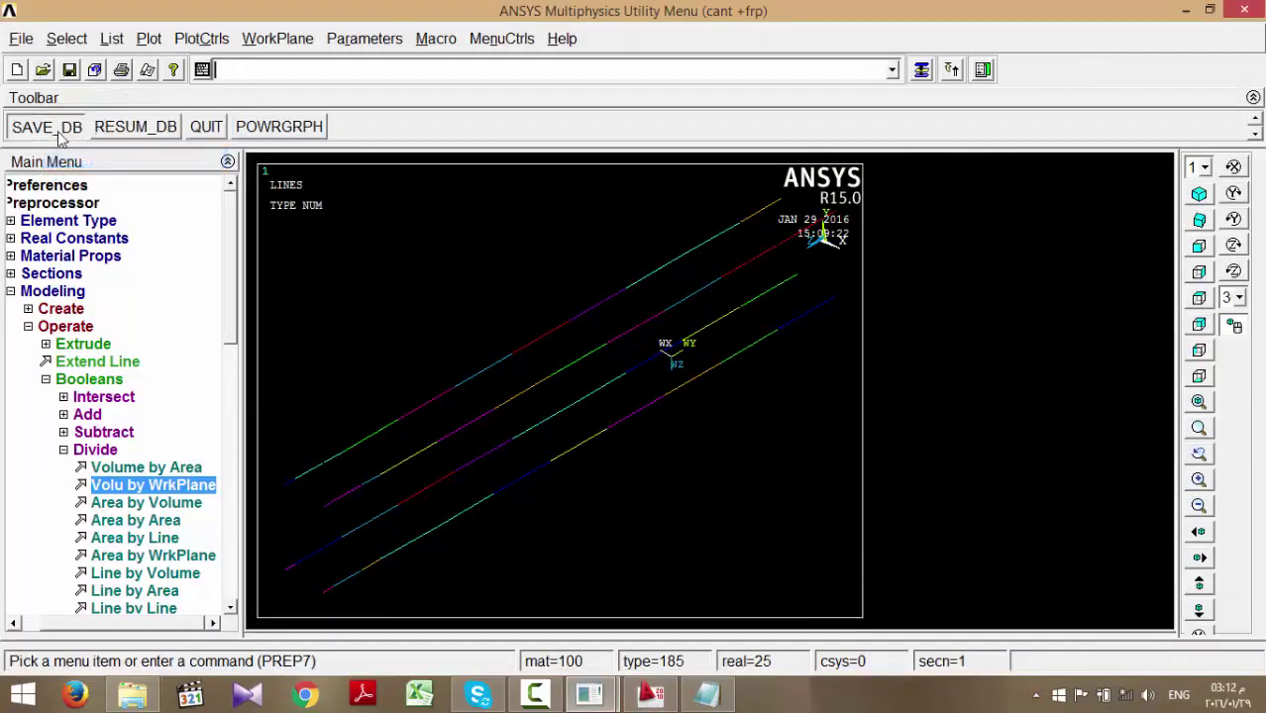
click(148, 38)
click(206, 159)
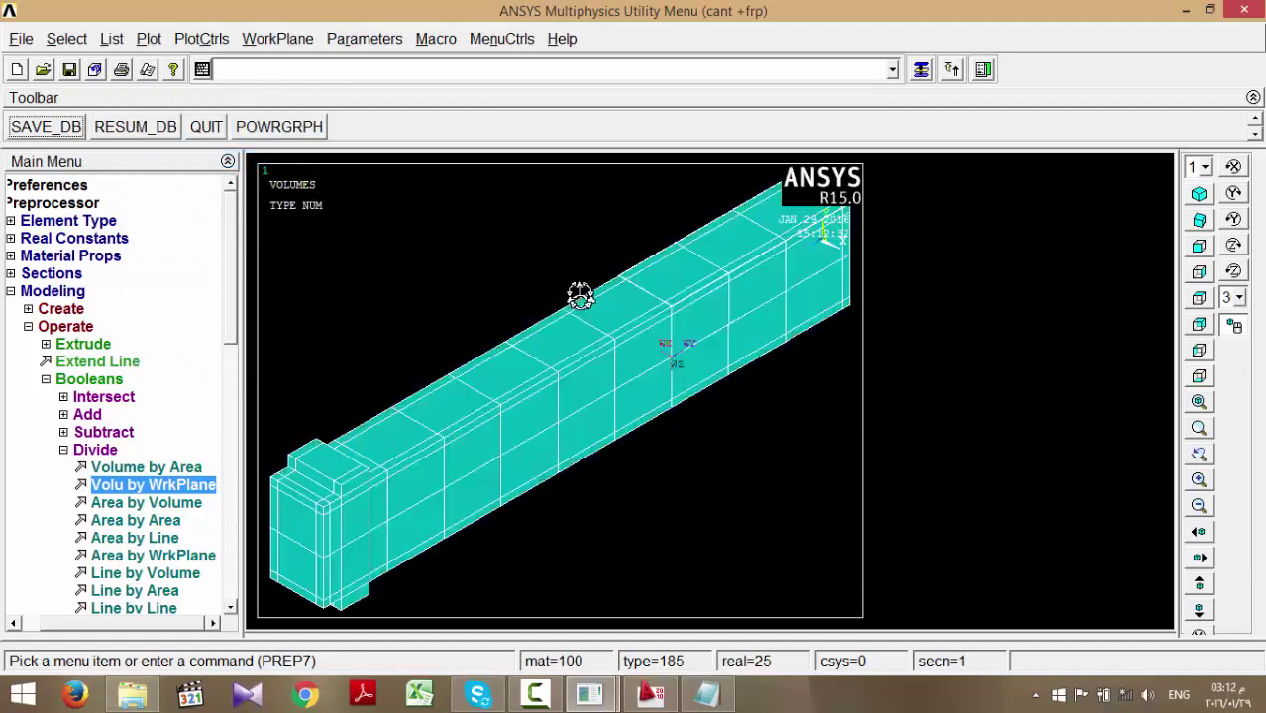
mouse_move(580, 296)
ctrl+right_down()
mouse_move(647, 397)
mouse_move(702, 388)
ctrl+right_up()
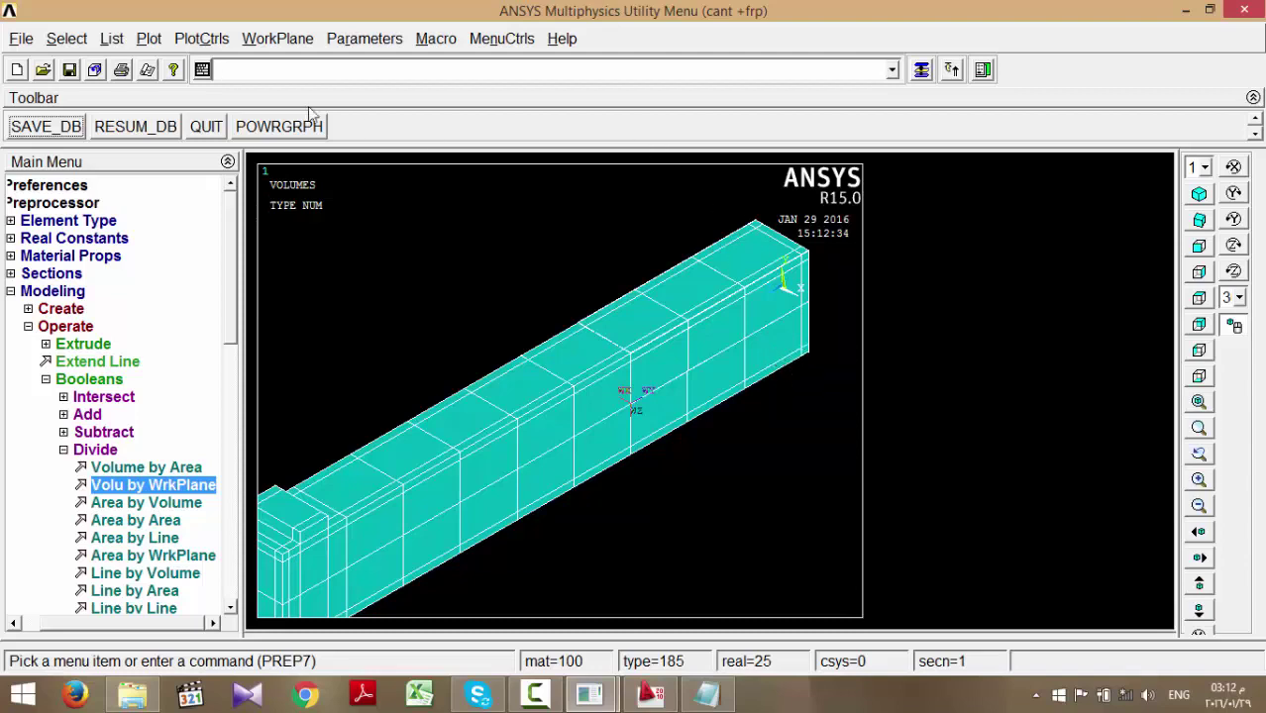
- Align the working plane with the global Cartesian system at the far end of the beam
click(277, 38)
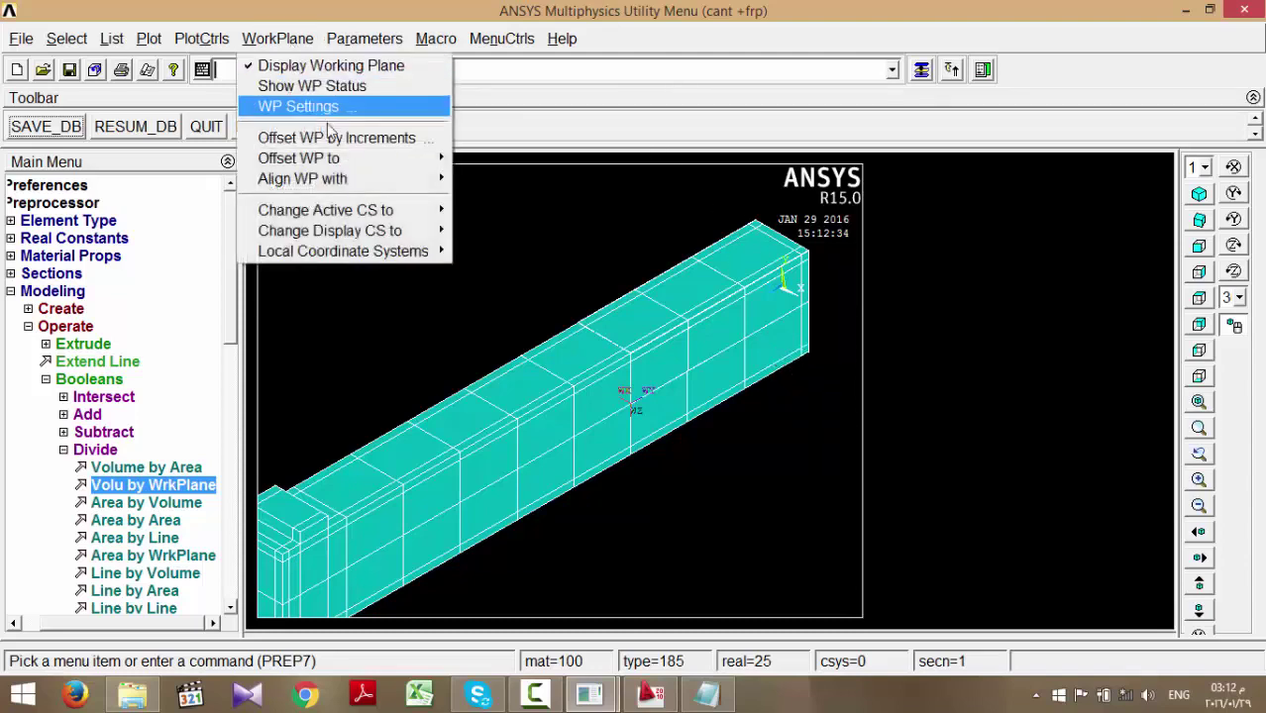
mouse_move(359, 178)
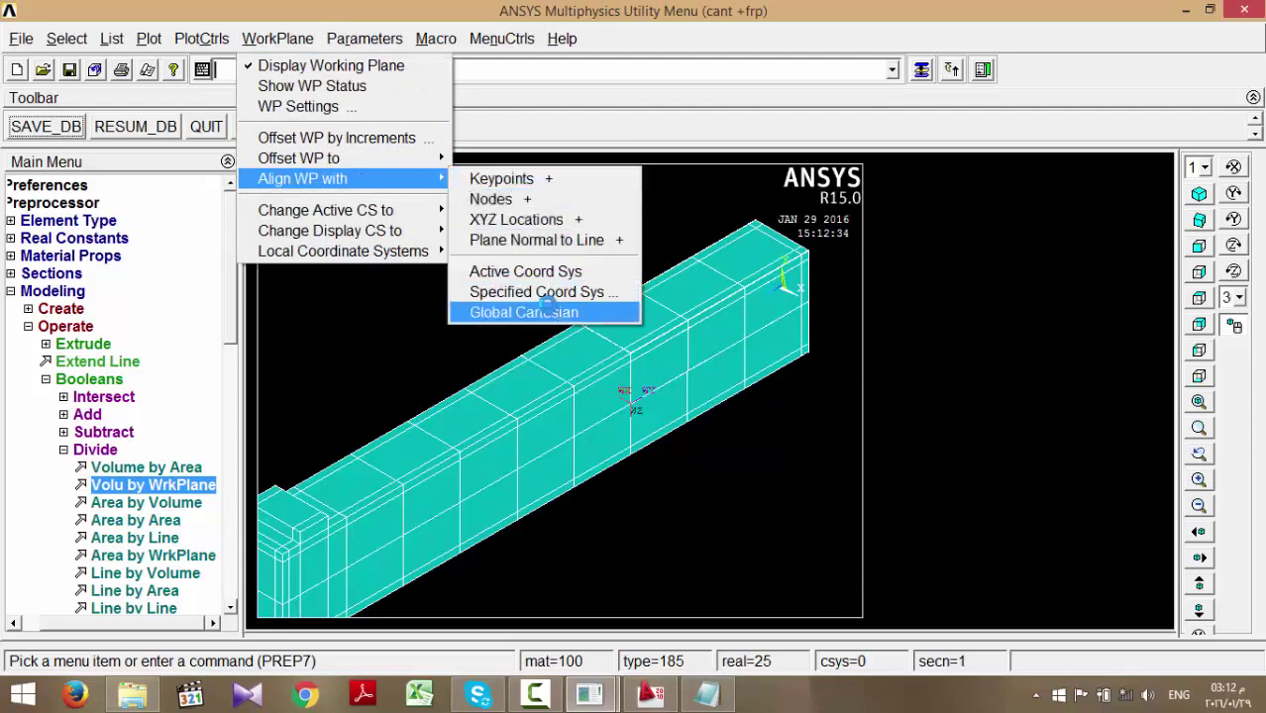
click(546, 305)
ctrl+right_drag(579, 277, 787, 340)
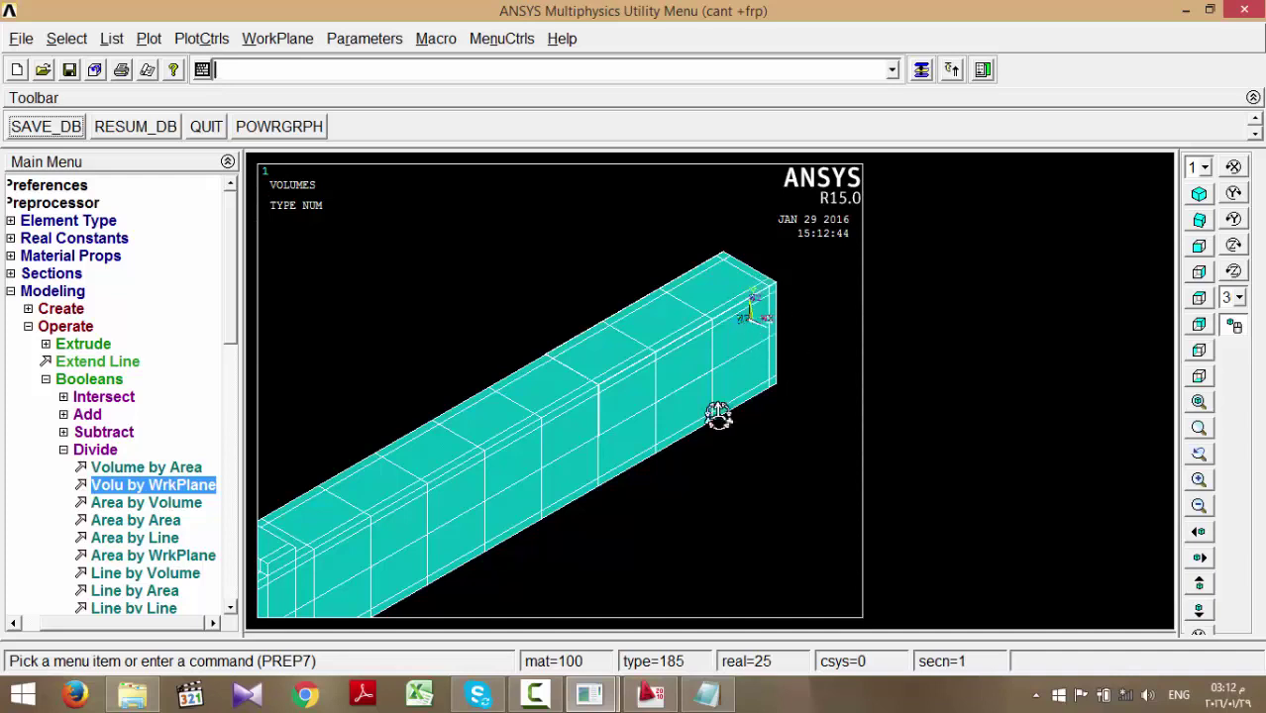
- Switch to AutoCAD to examine the lower corner of the side layers on the cross-section, and return to ANSYS
click(650, 693)
scroll(508, 346, up, 6)
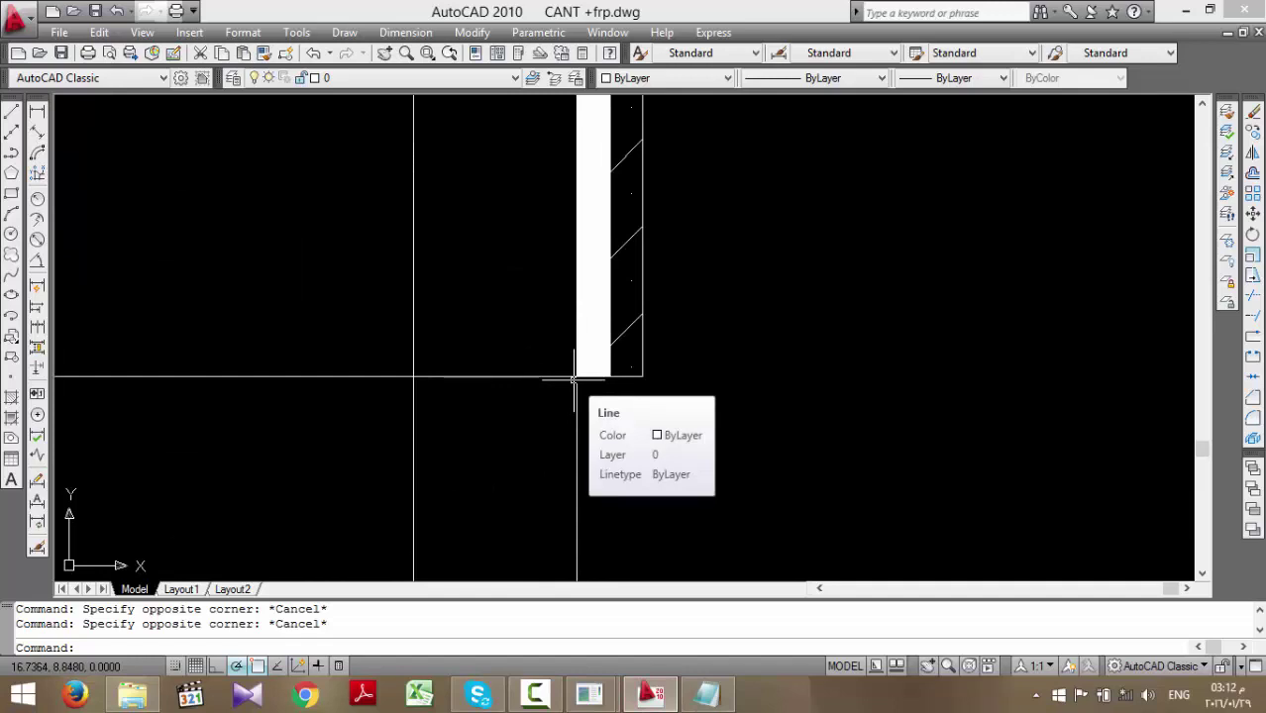
mouse_move(590, 693)
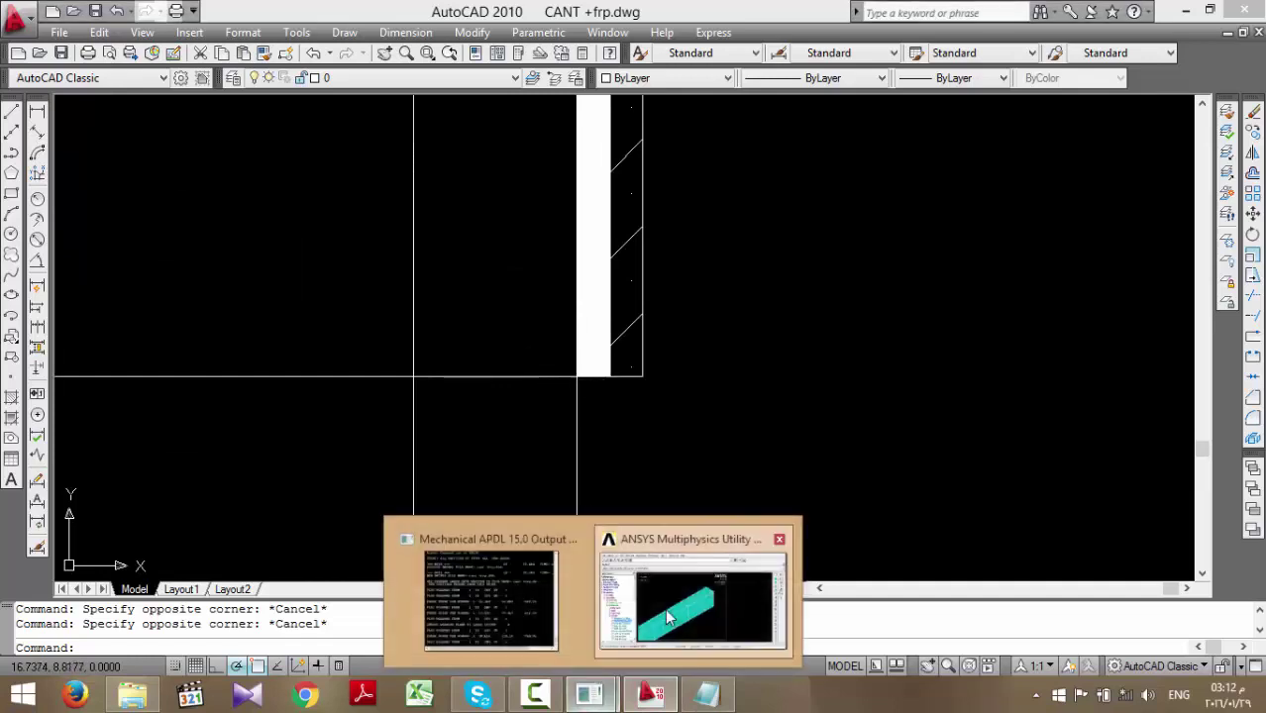
click(698, 595)
- Offset the working plane by b/2,0,0 and make it the active coordinate system
click(280, 40)
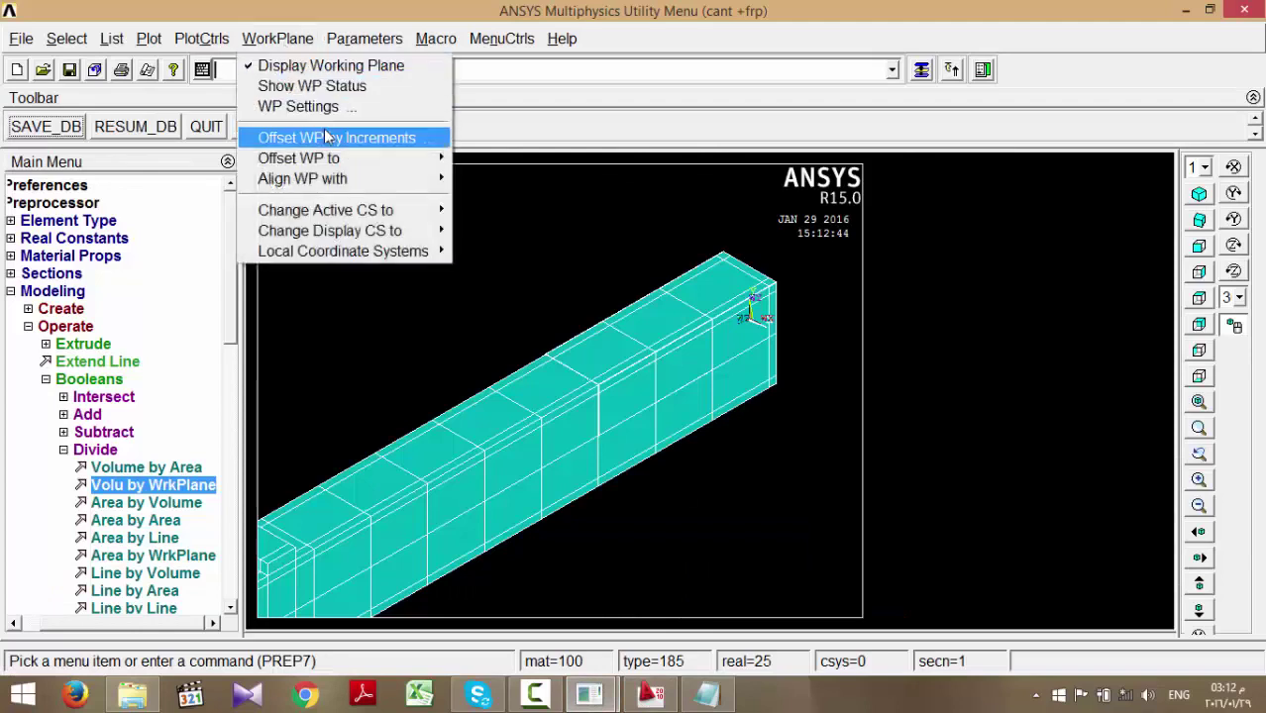
click(334, 137)
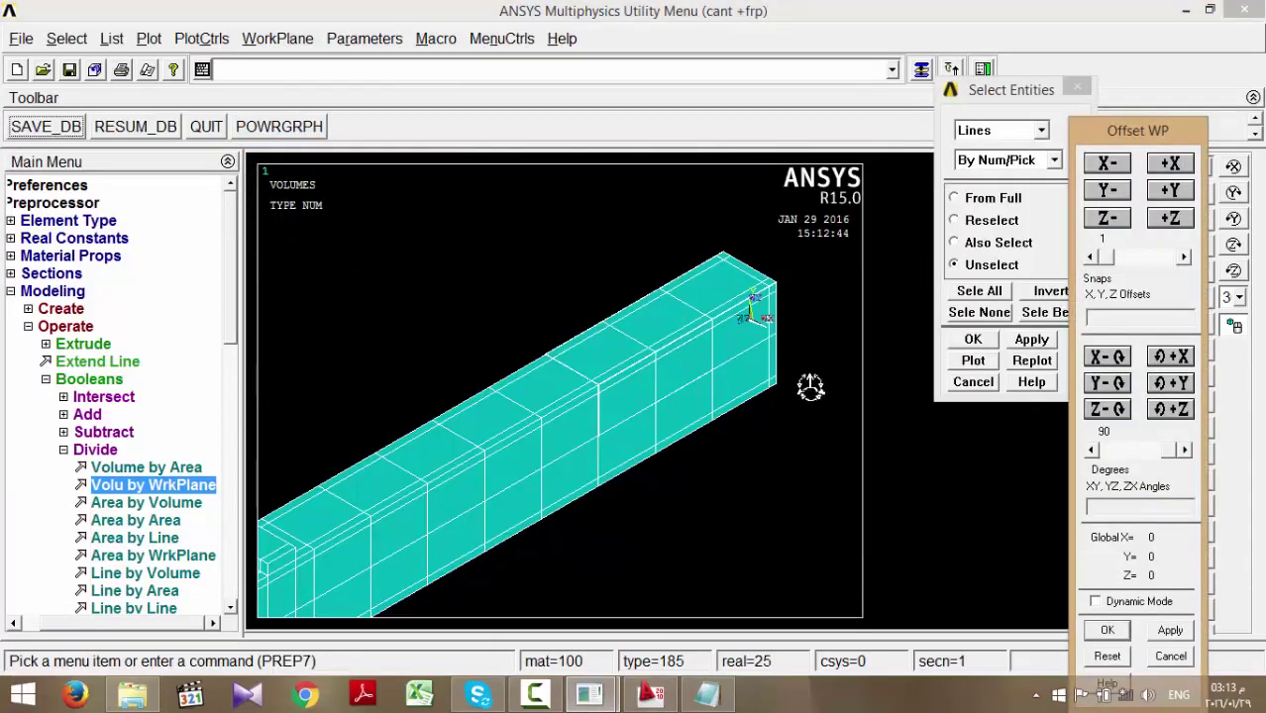
click(1123, 317)
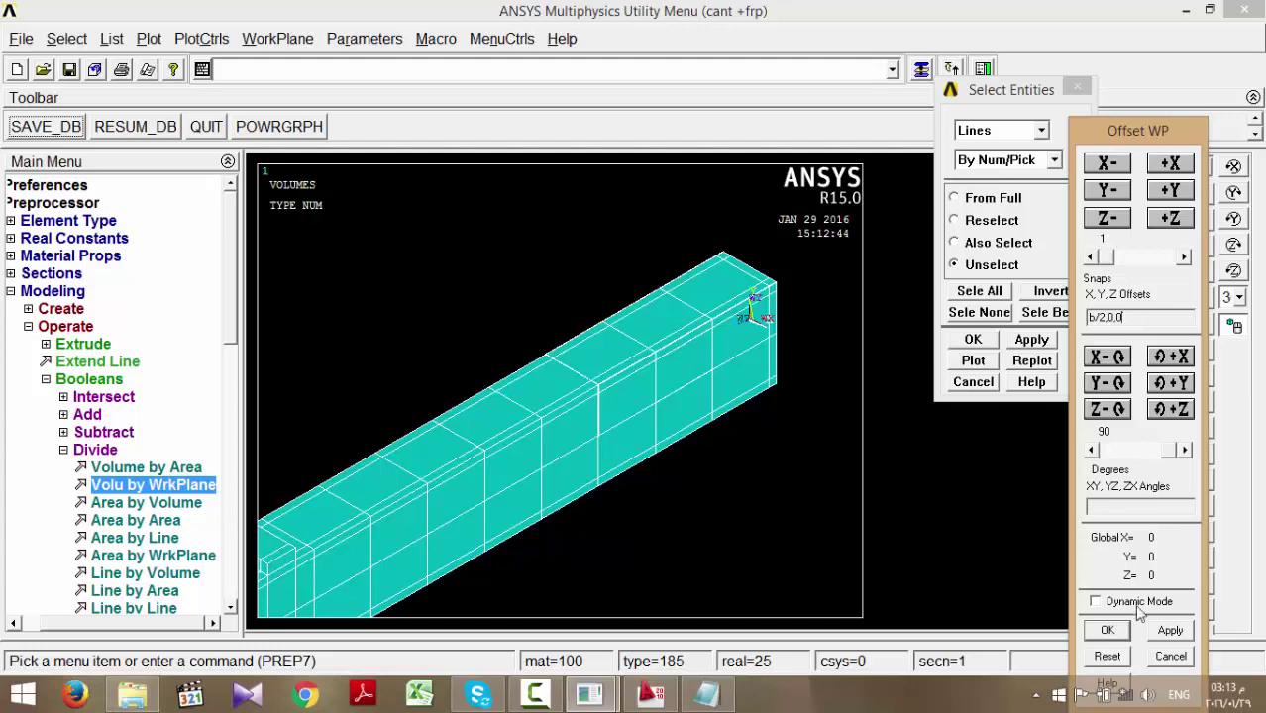
click(1170, 630)
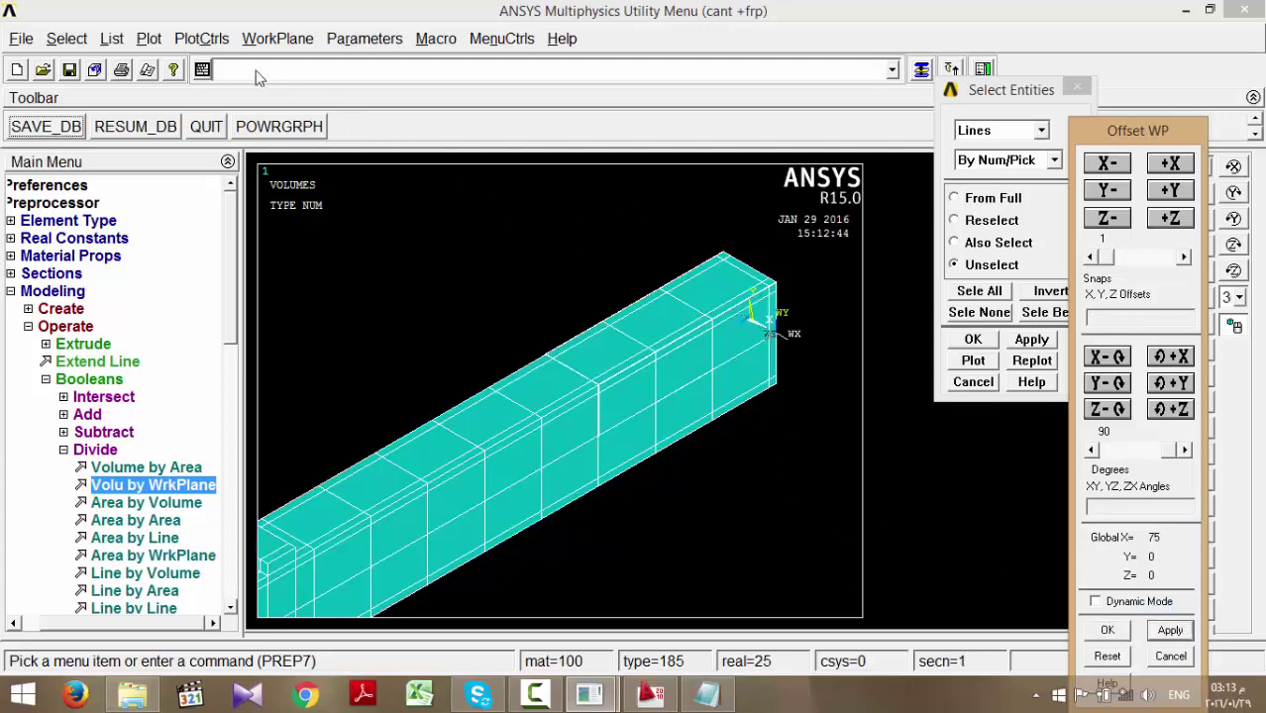
click(248, 42)
mouse_move(383, 210)
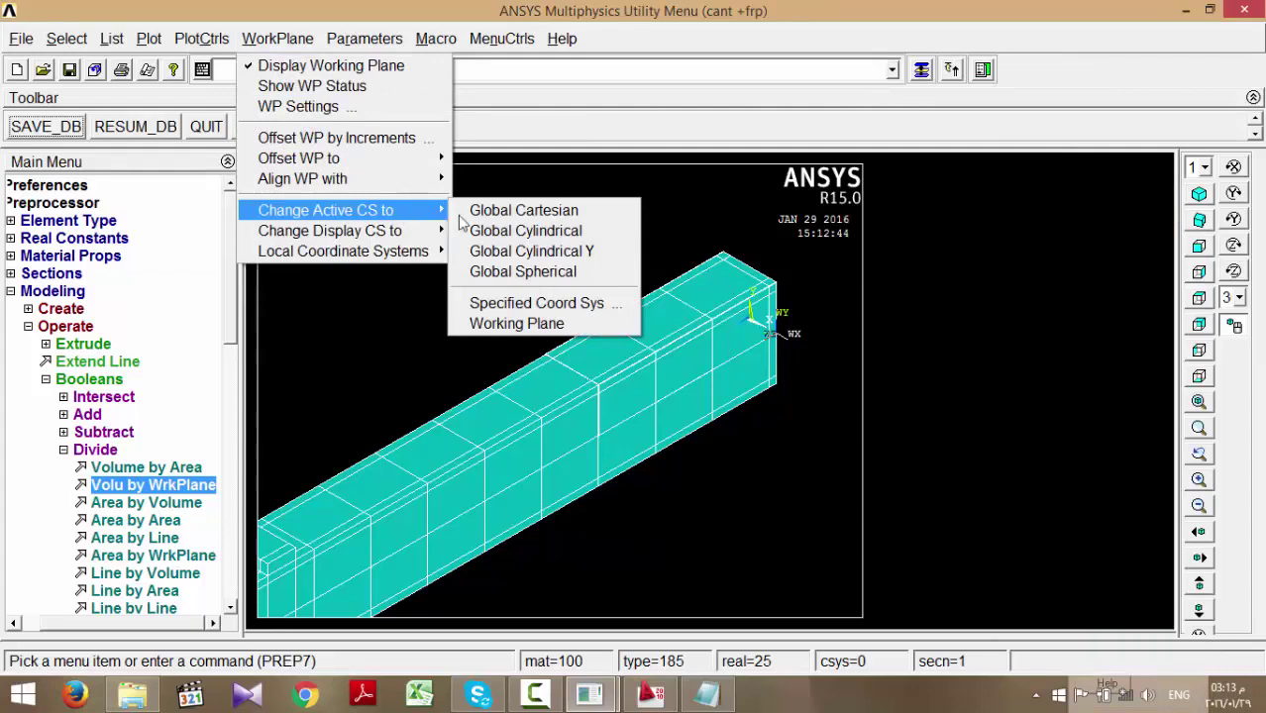
click(523, 323)
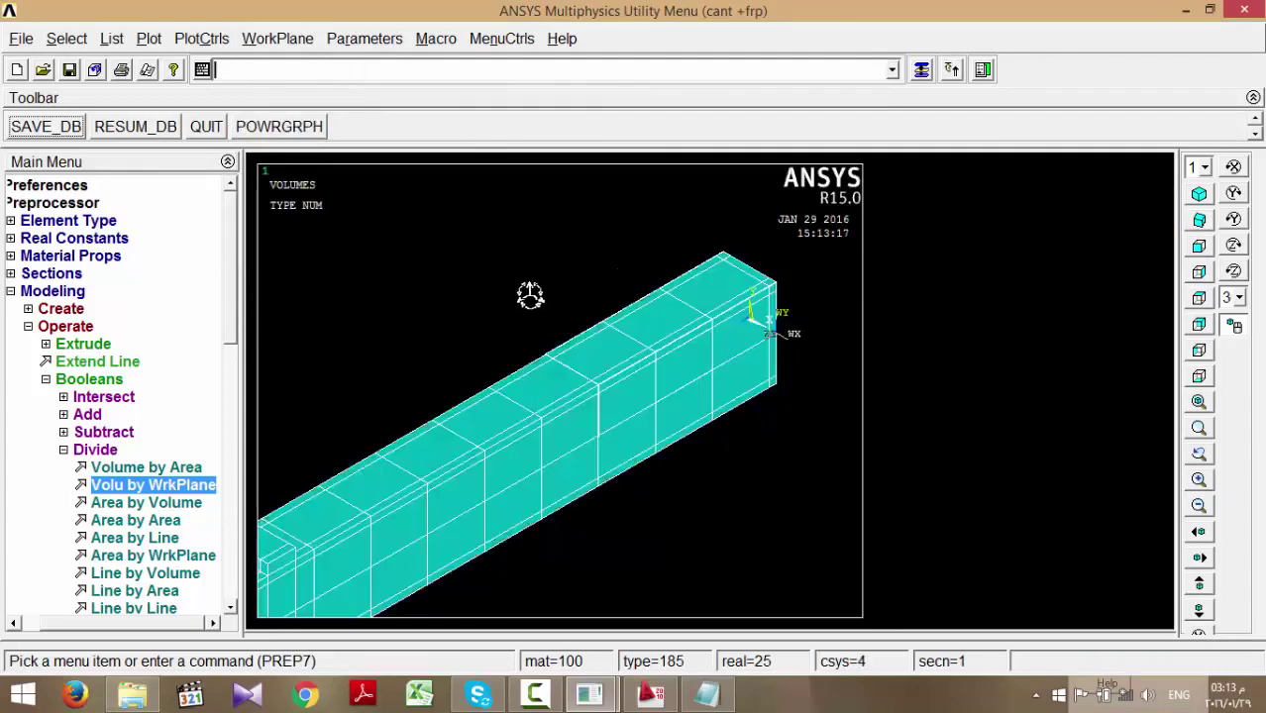
- Select volumes by location from the full set at X coordinate 0.15 to isolate the thin strip on the beam's near side
click(66, 38)
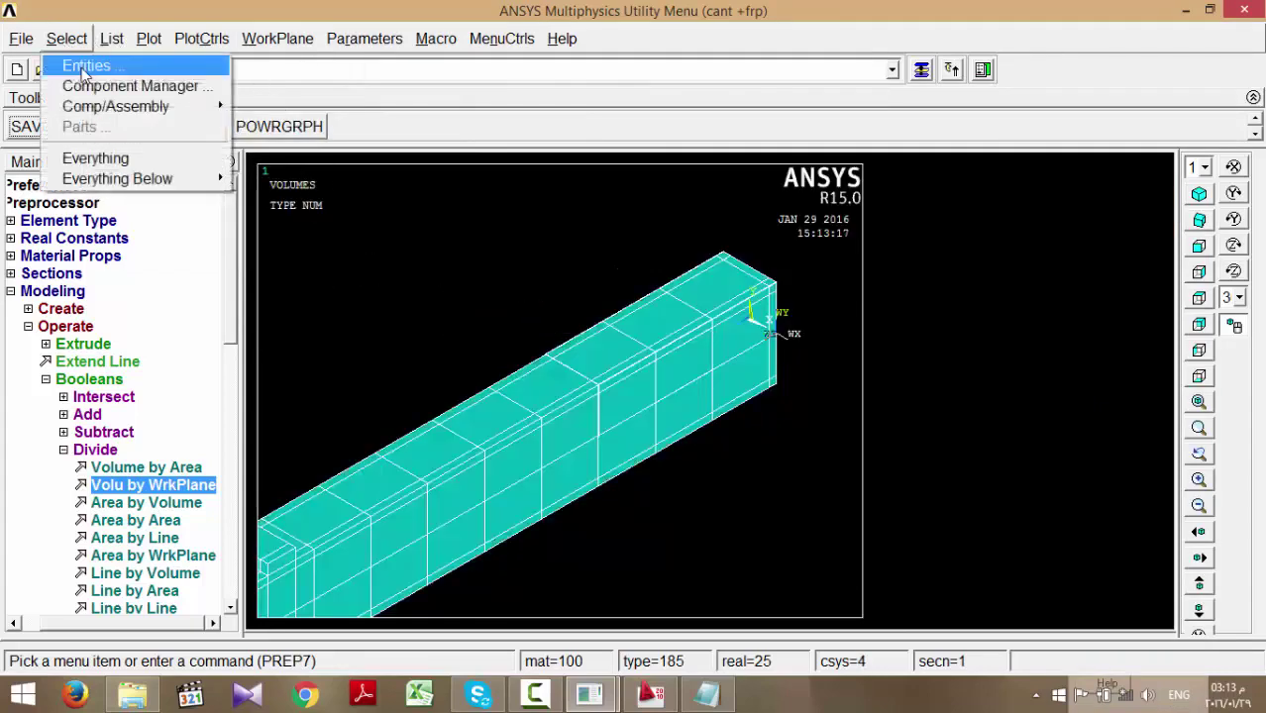
click(75, 62)
click(991, 129)
click(983, 179)
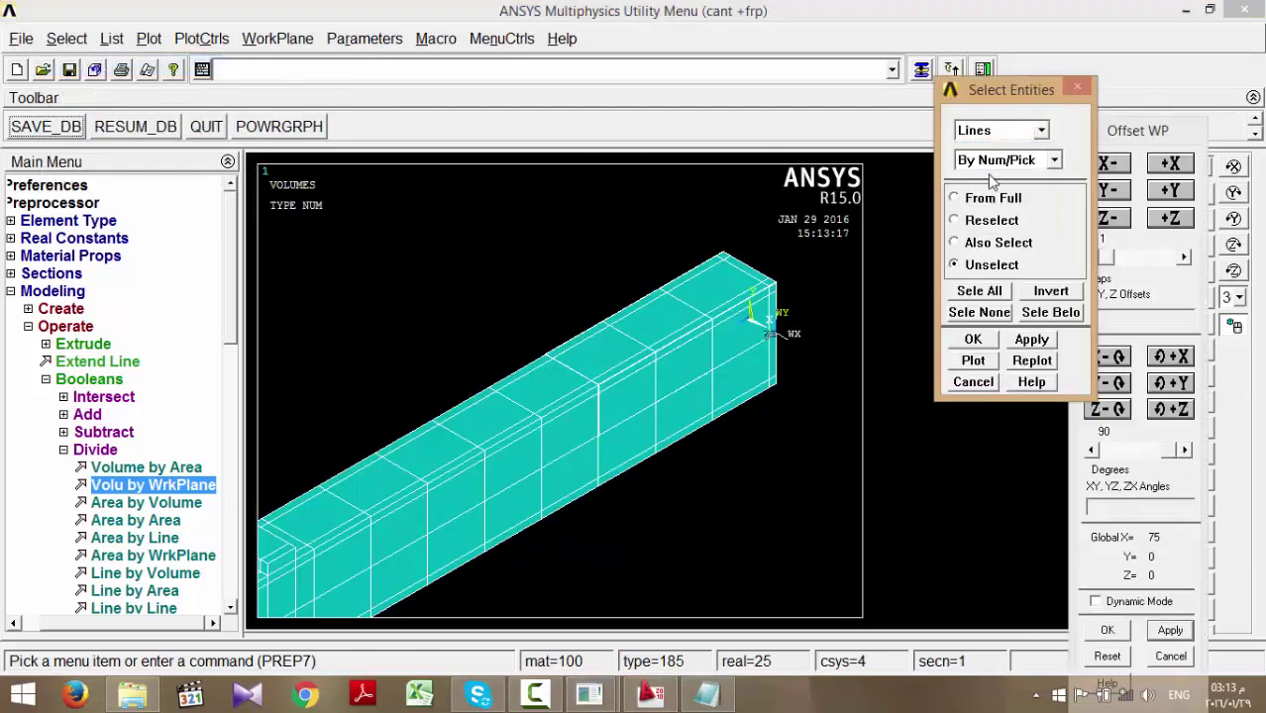
click(988, 164)
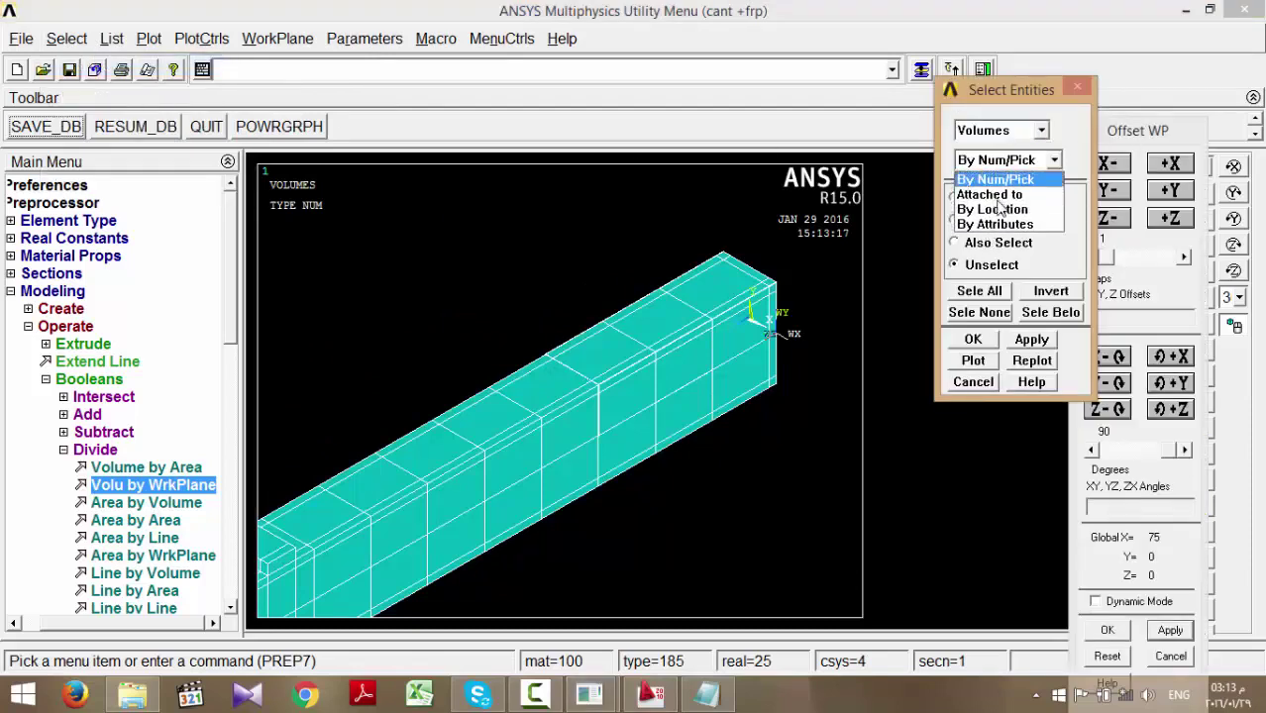
click(996, 209)
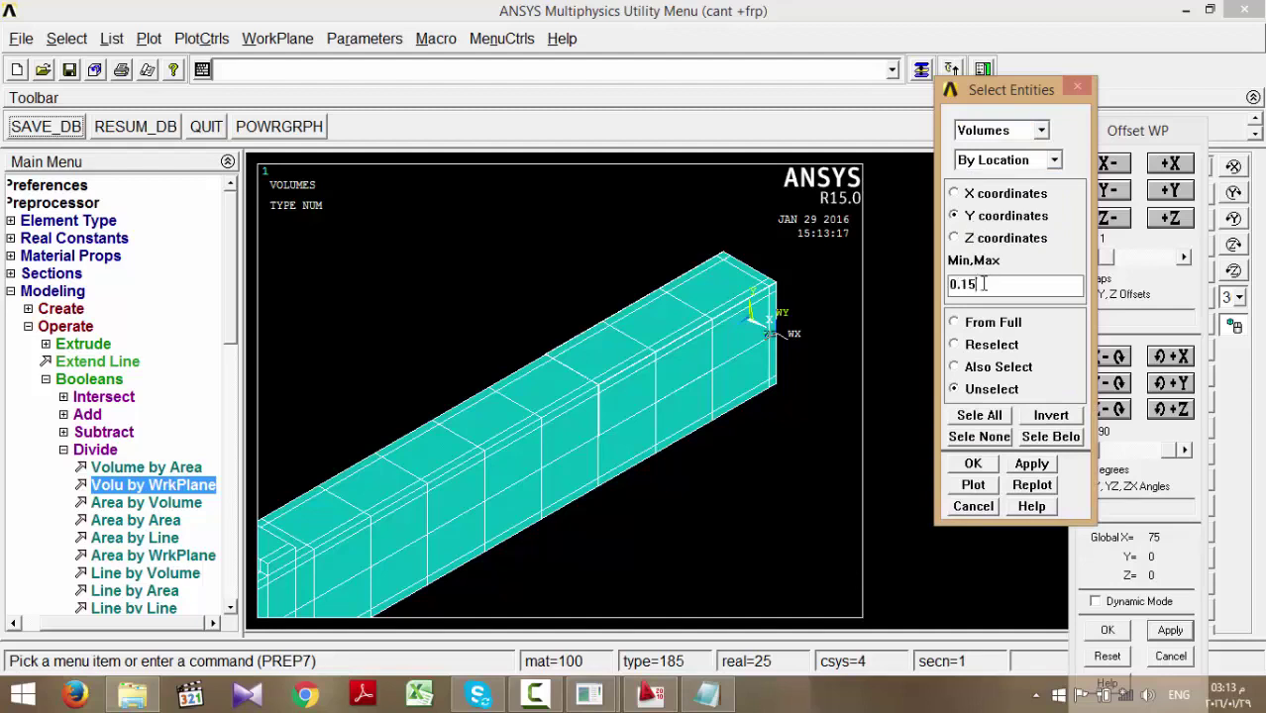
click(1011, 327)
click(959, 194)
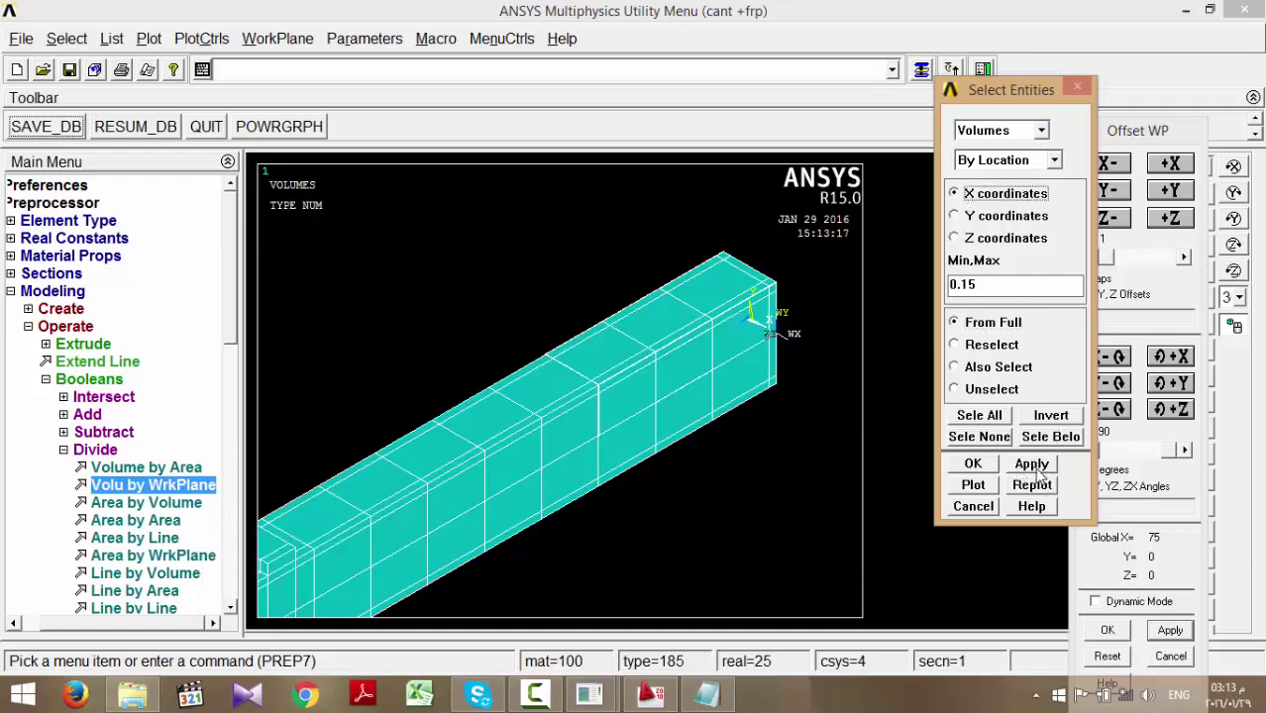
click(1035, 469)
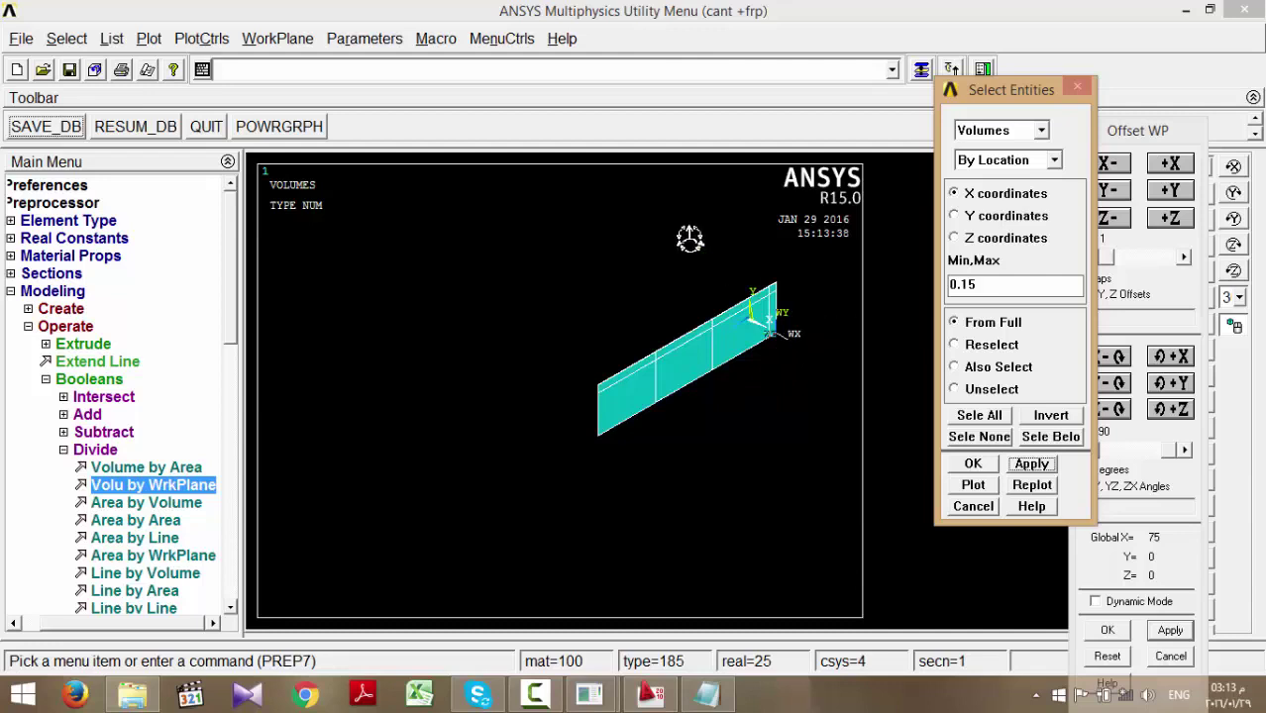
- Offset the working plane by -b,0,0 to the beam's opposite side and make it the active coordinate system
click(1127, 317)
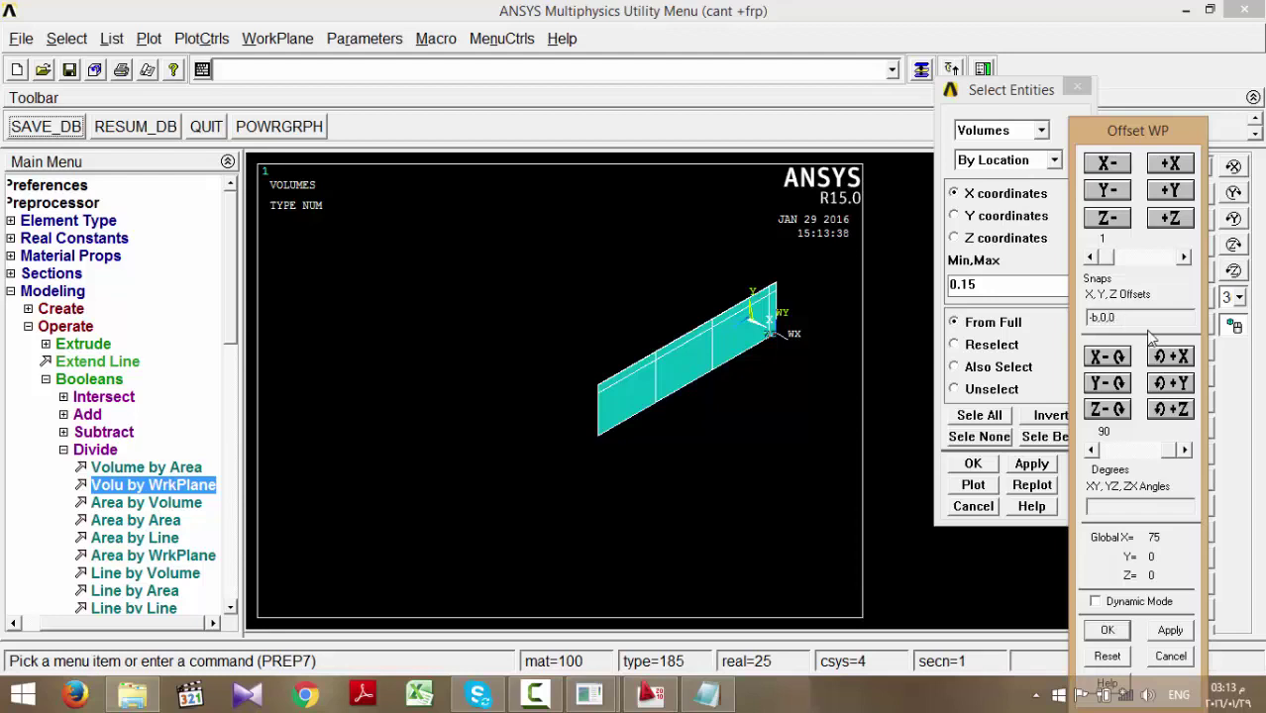
click(1170, 630)
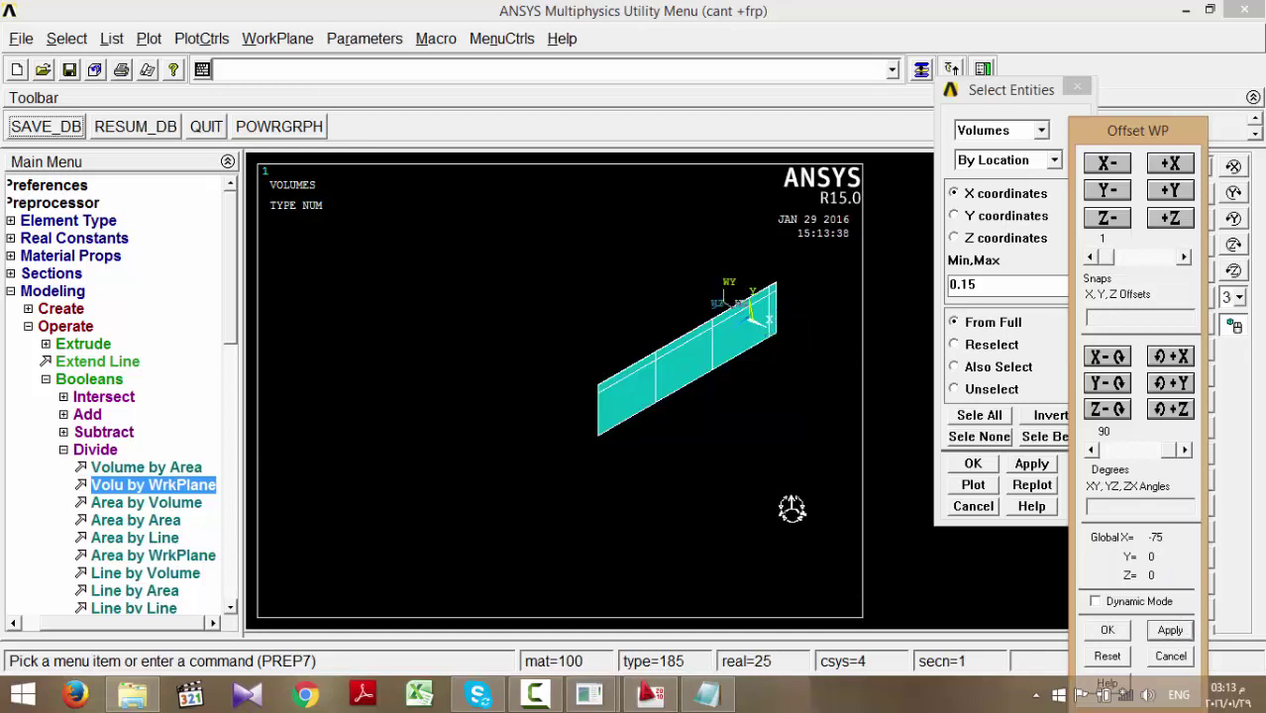
click(282, 42)
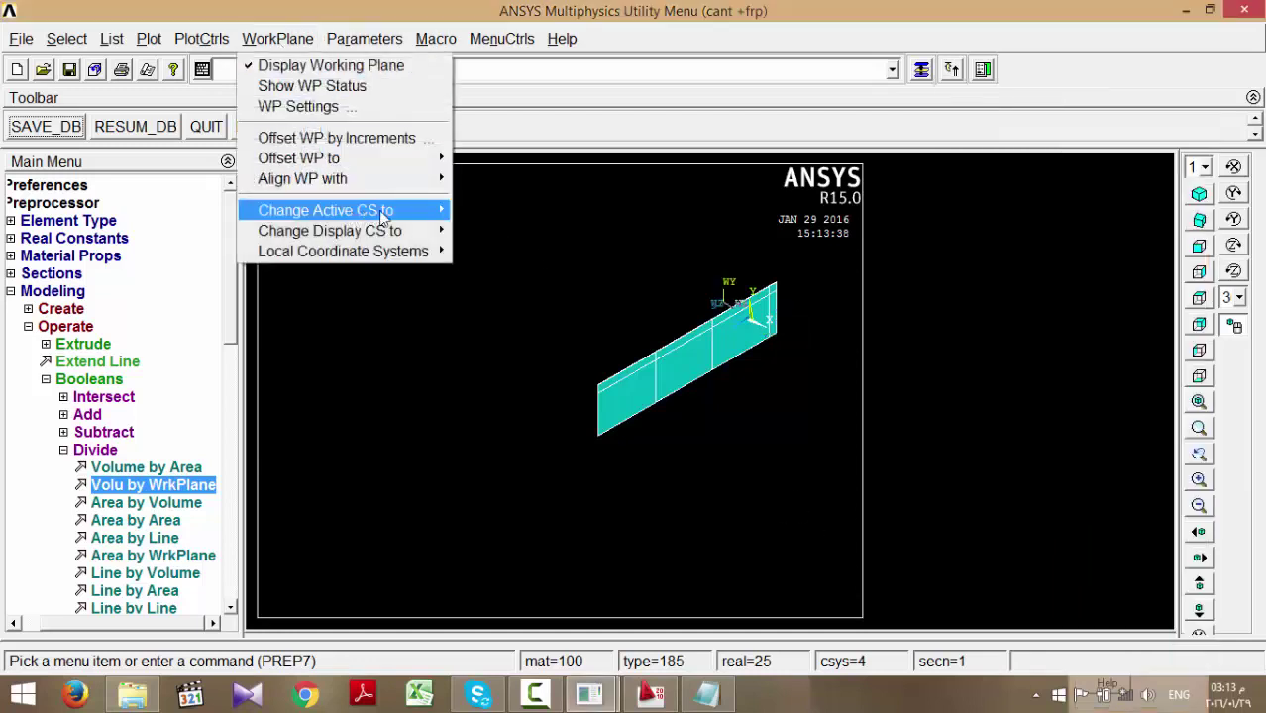
mouse_move(384, 216)
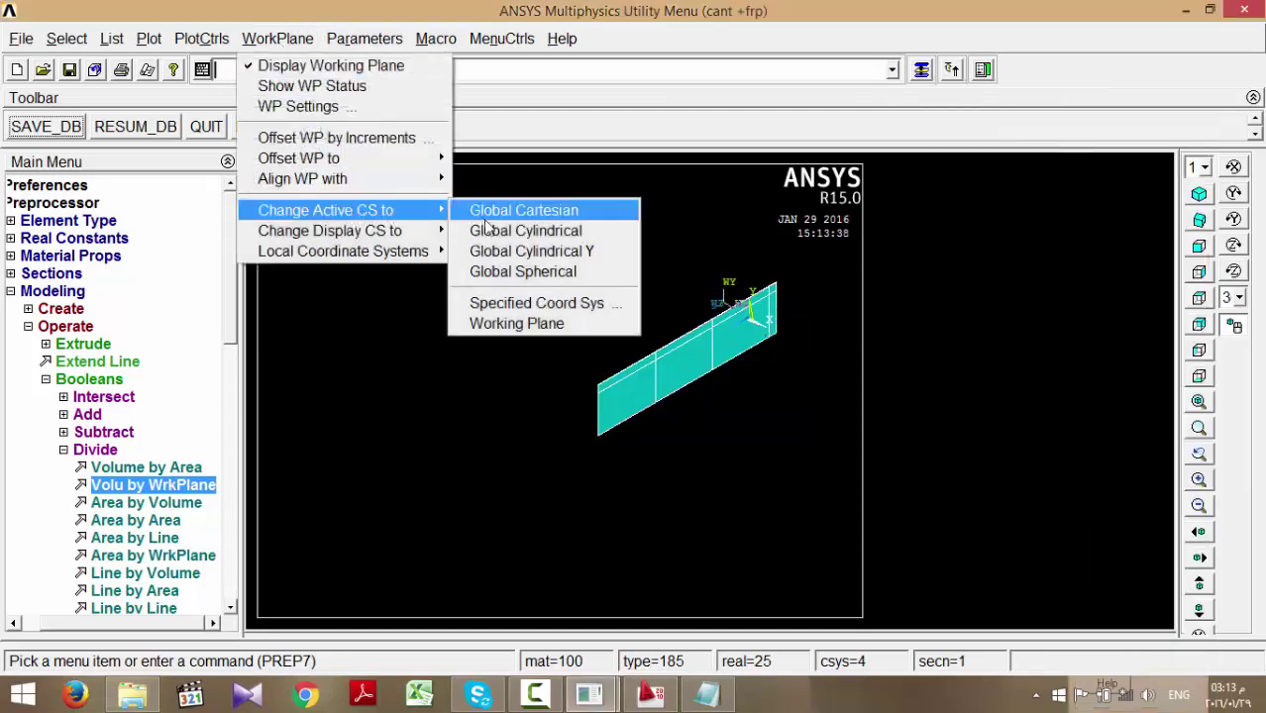
click(528, 328)
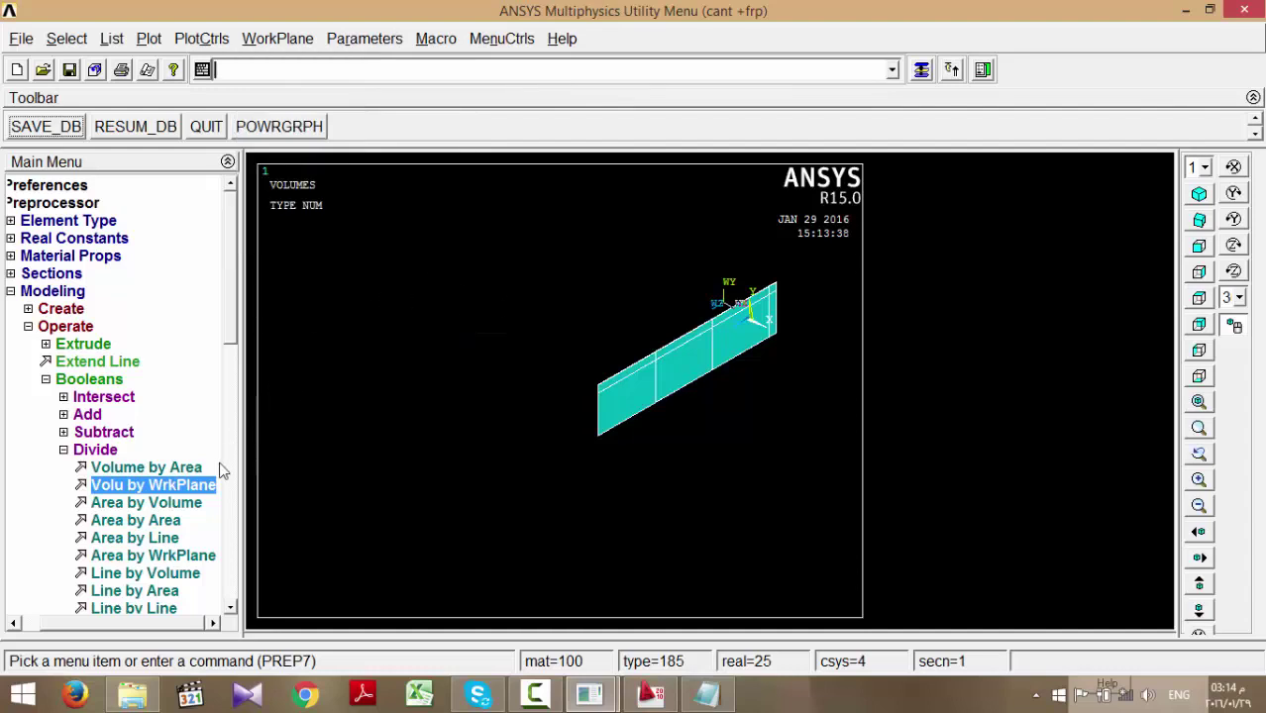
- Add the volumes at X coordinate -0.15 to the selection and check the end corner of the opposite side strip
click(921, 70)
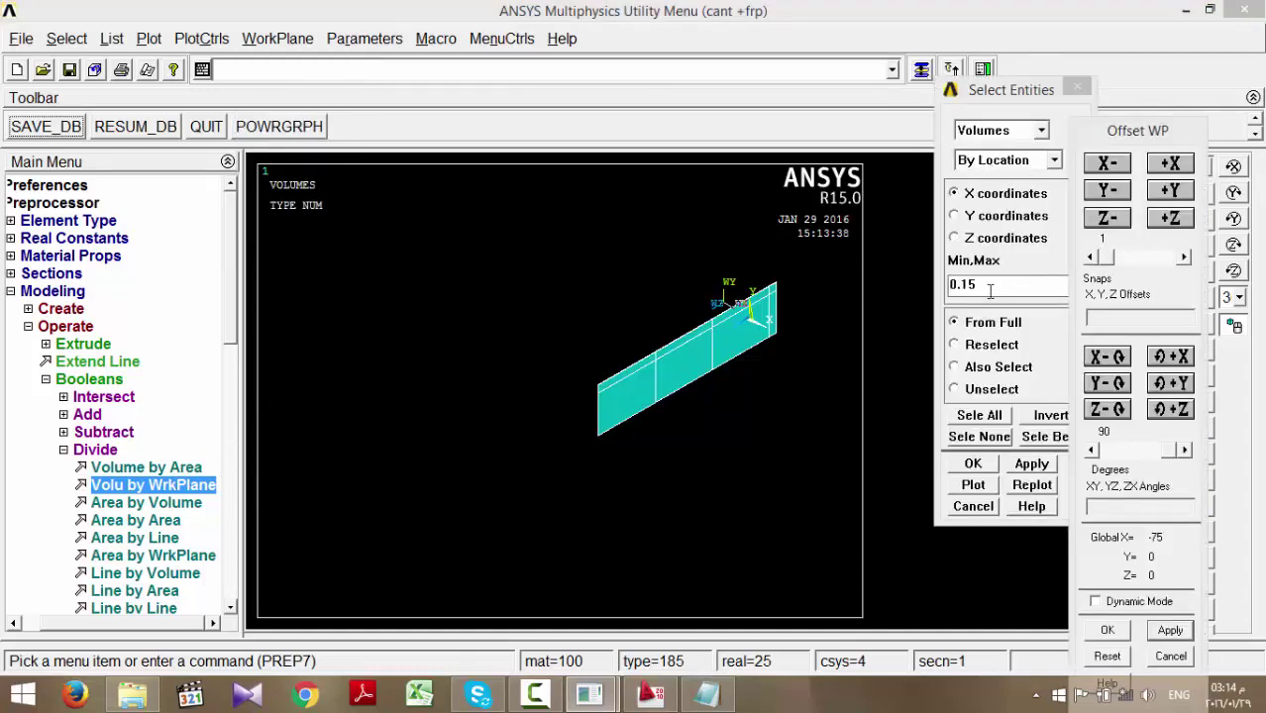
click(992, 368)
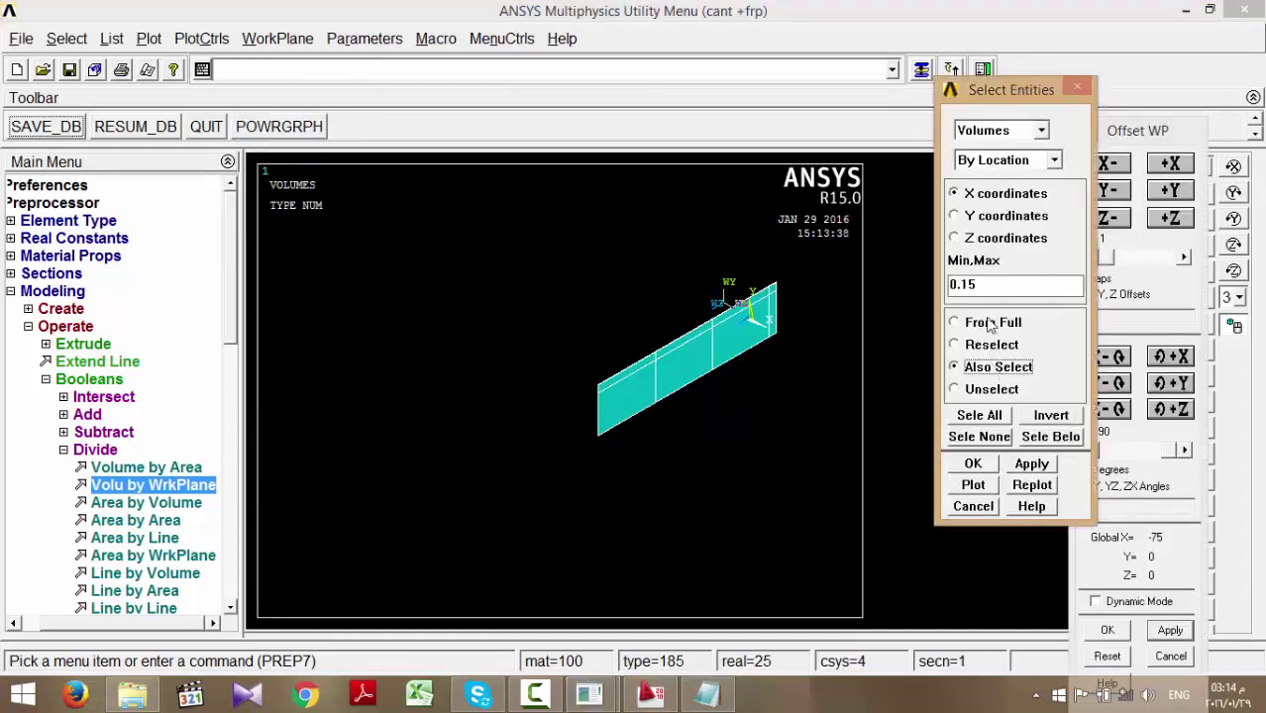
text(-)
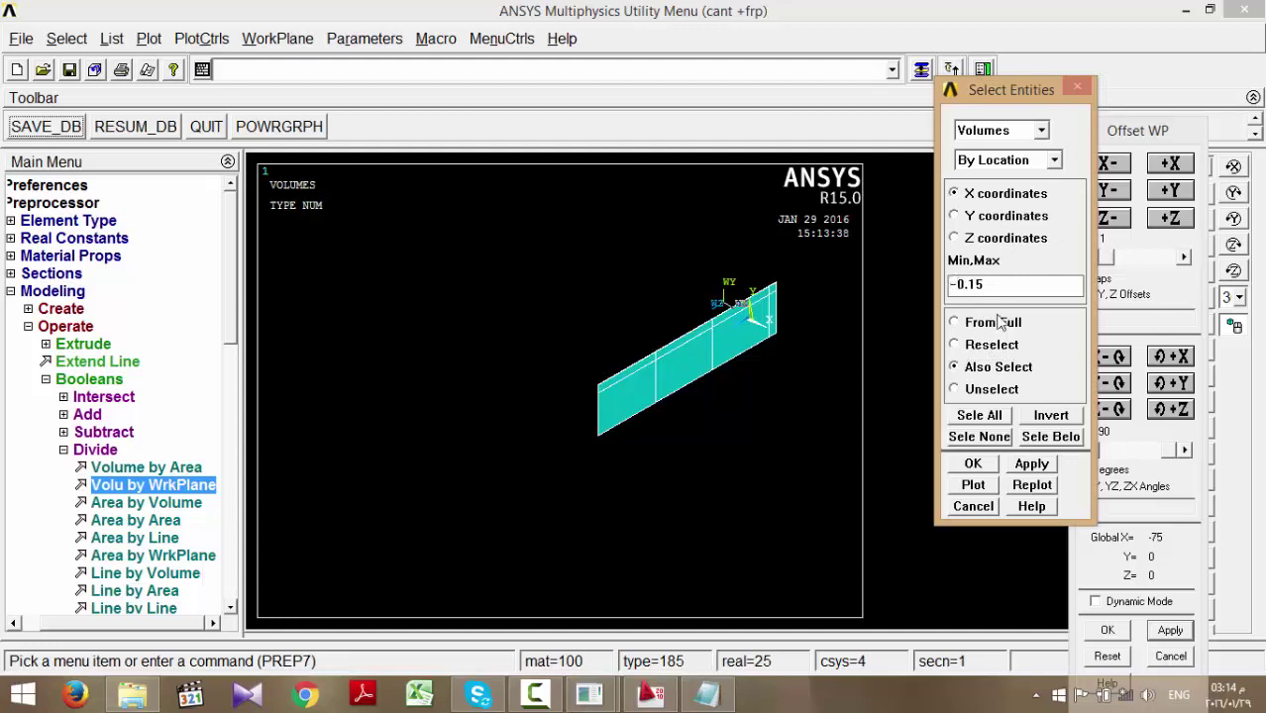
click(1031, 464)
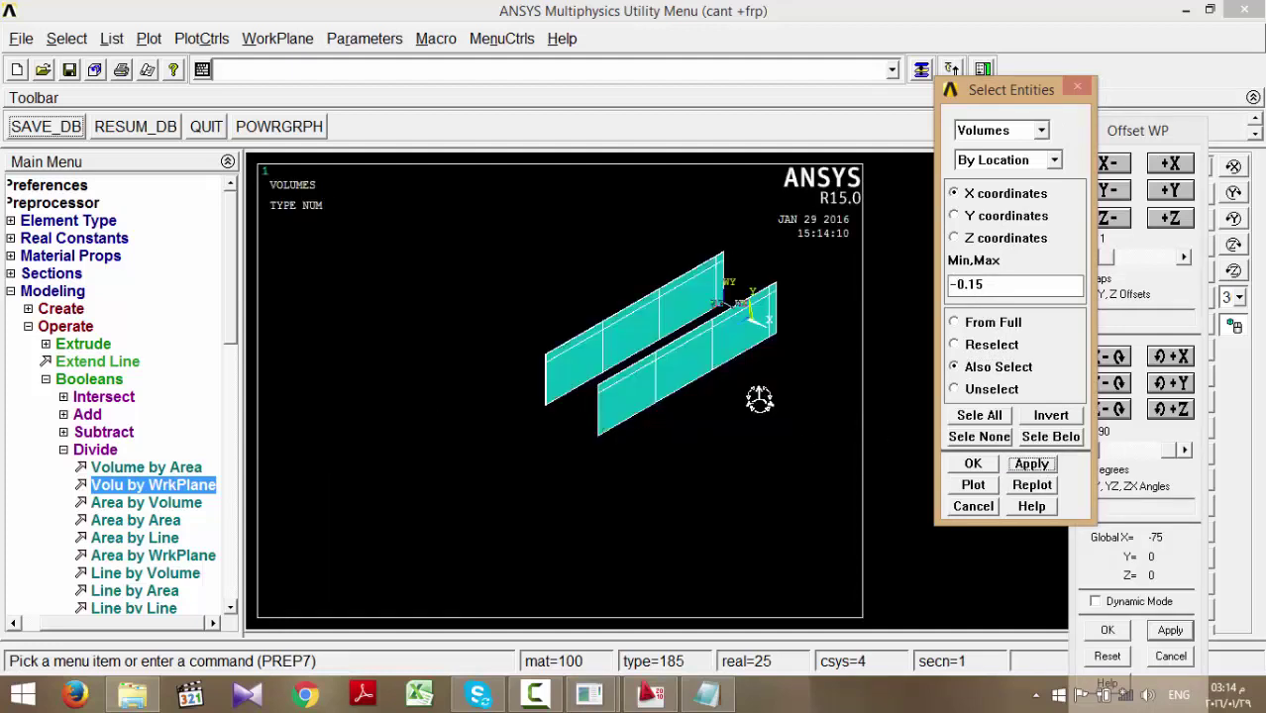
click(1172, 39)
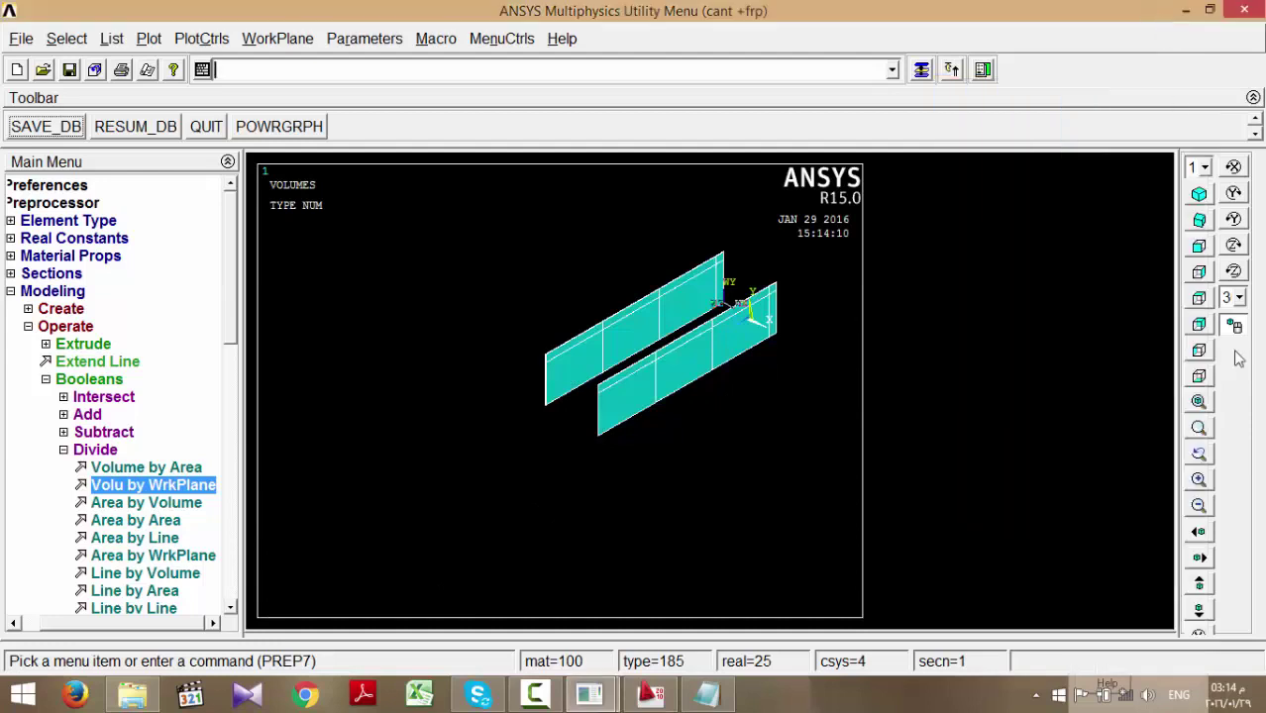
click(1198, 428)
drag(543, 354, 573, 397)
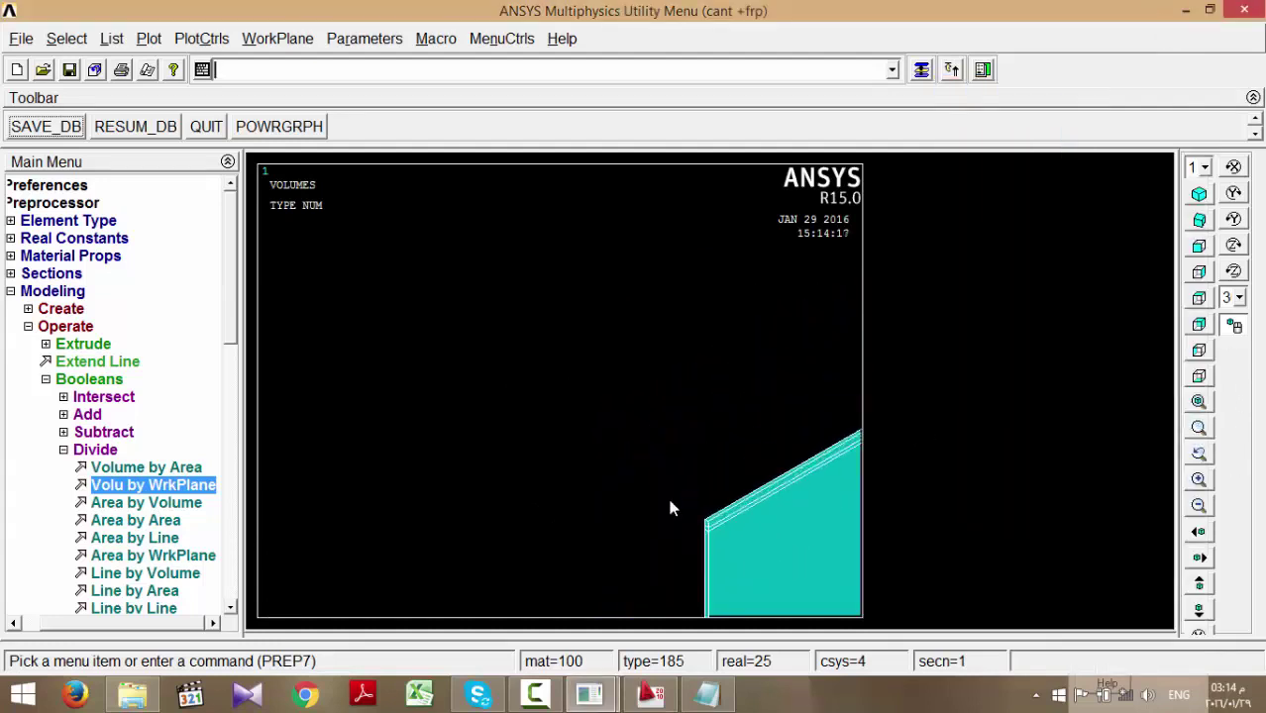
click(1199, 403)
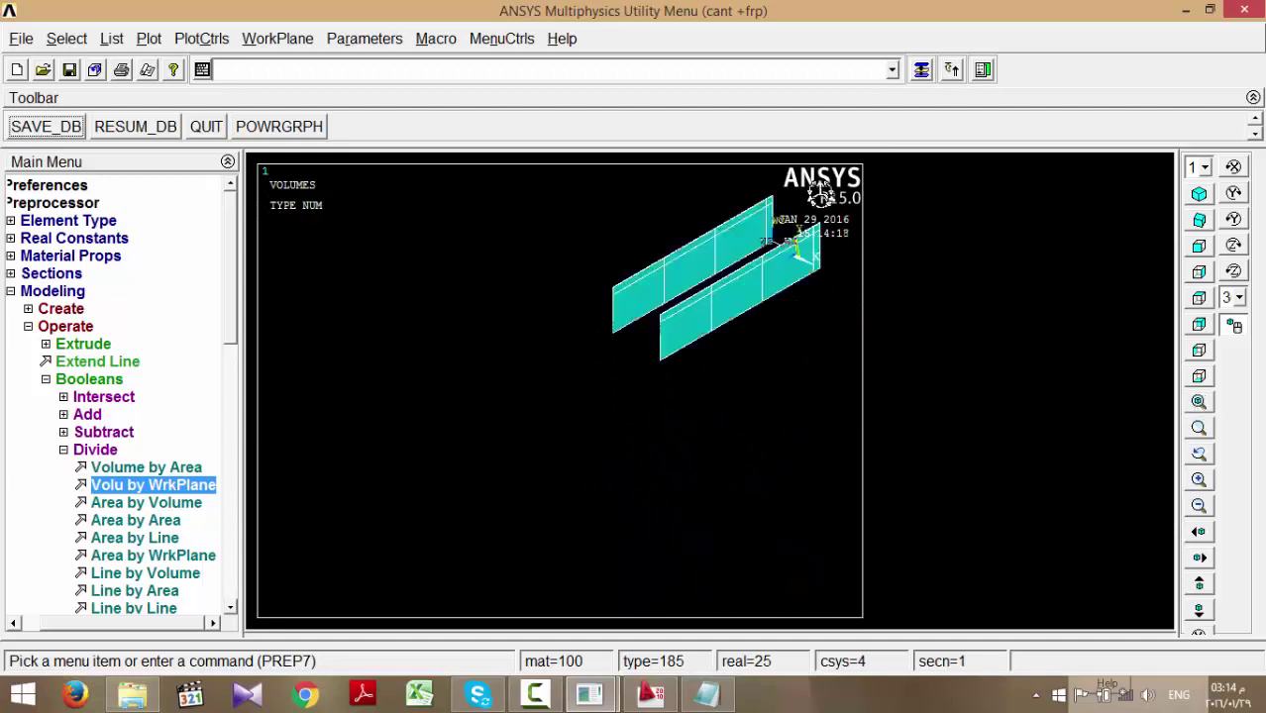
- Offset the working plane by 0,t/2,0 to the beam's upper face and make it the active coordinate system
click(921, 70)
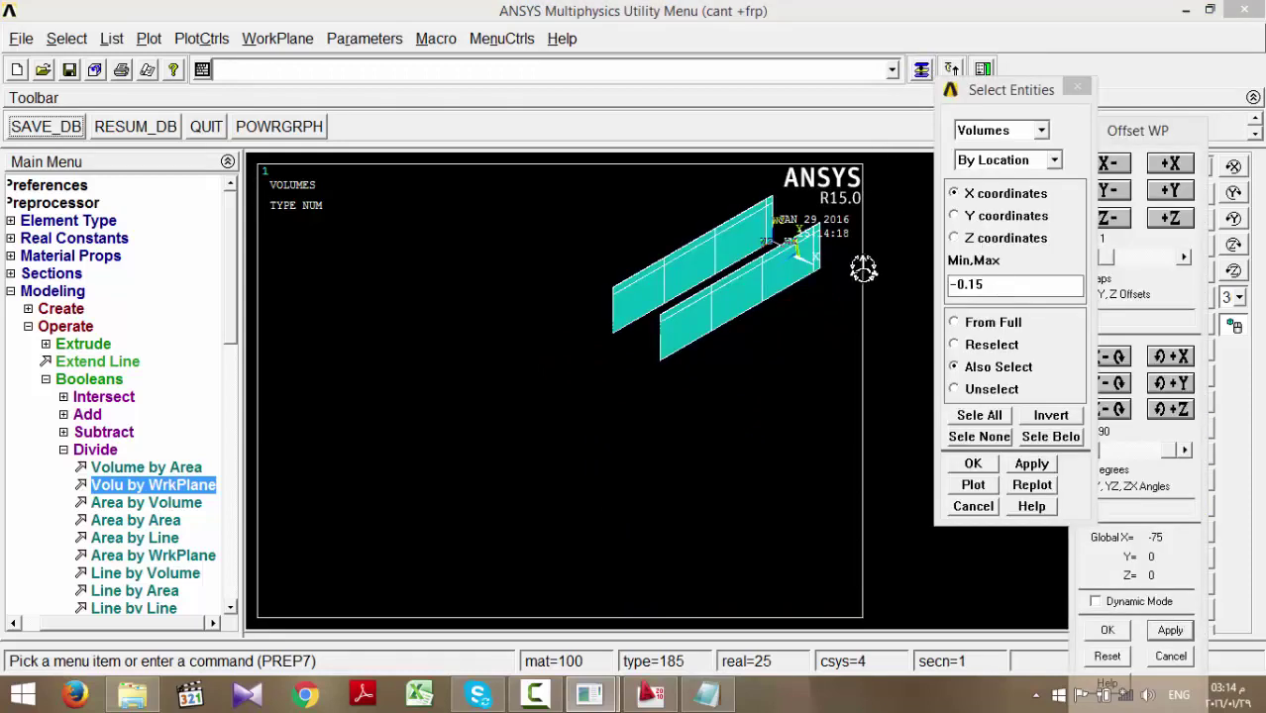
click(1129, 315)
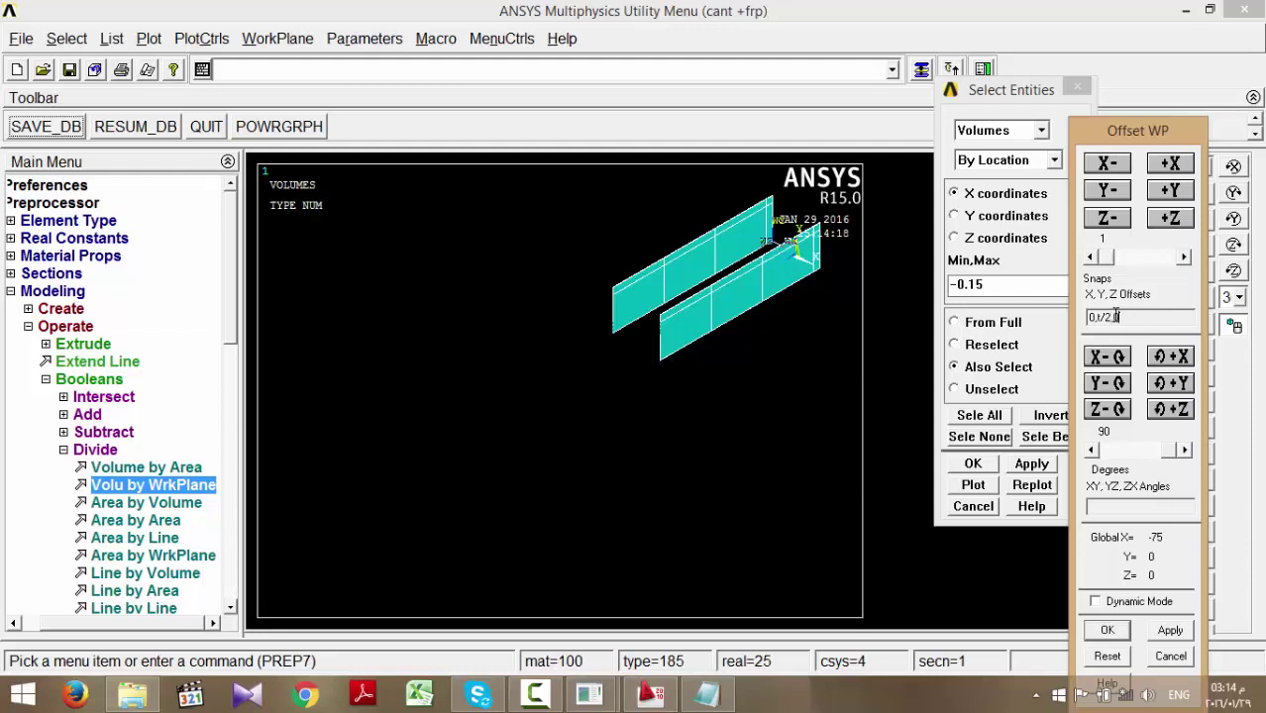
click(1170, 630)
click(269, 39)
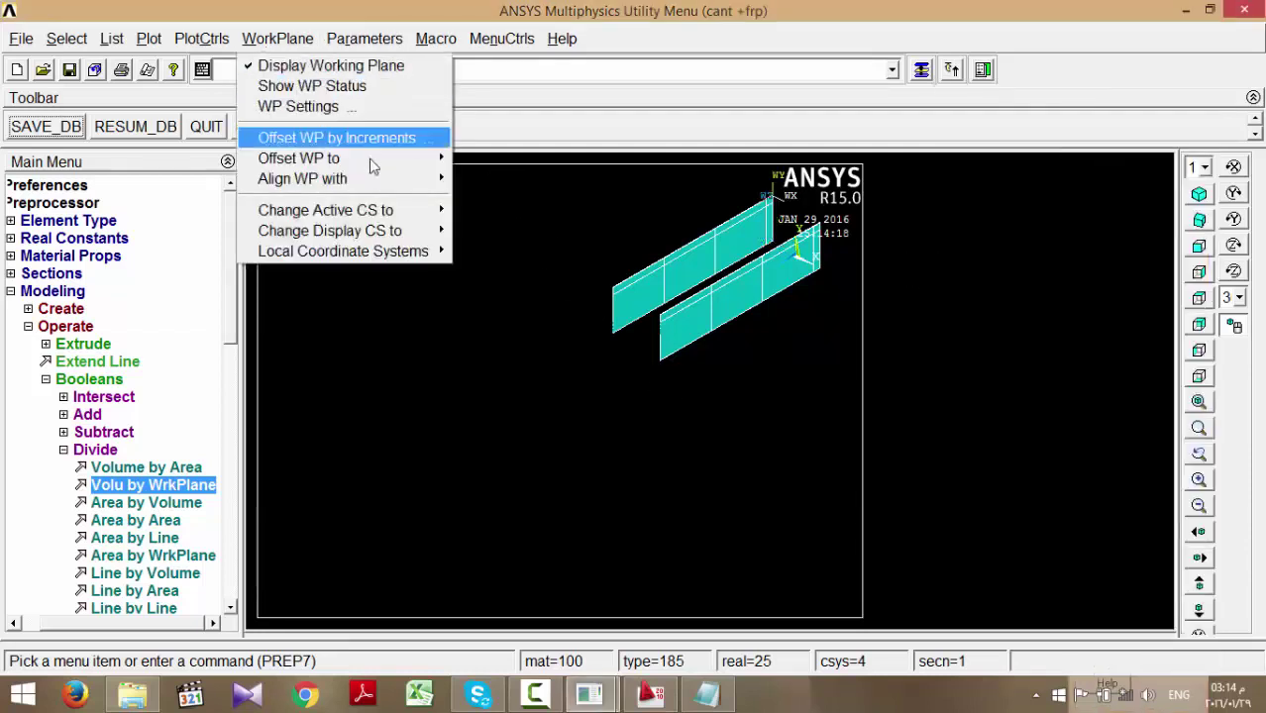
mouse_move(410, 210)
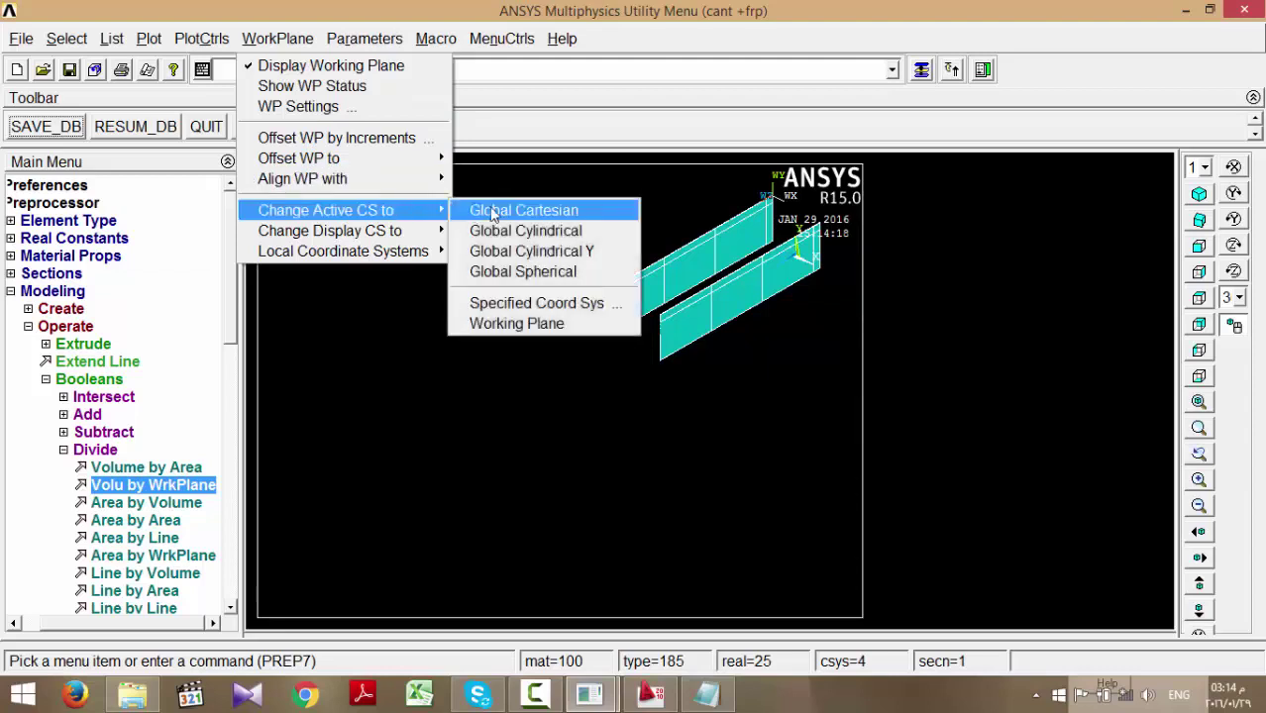
click(546, 327)
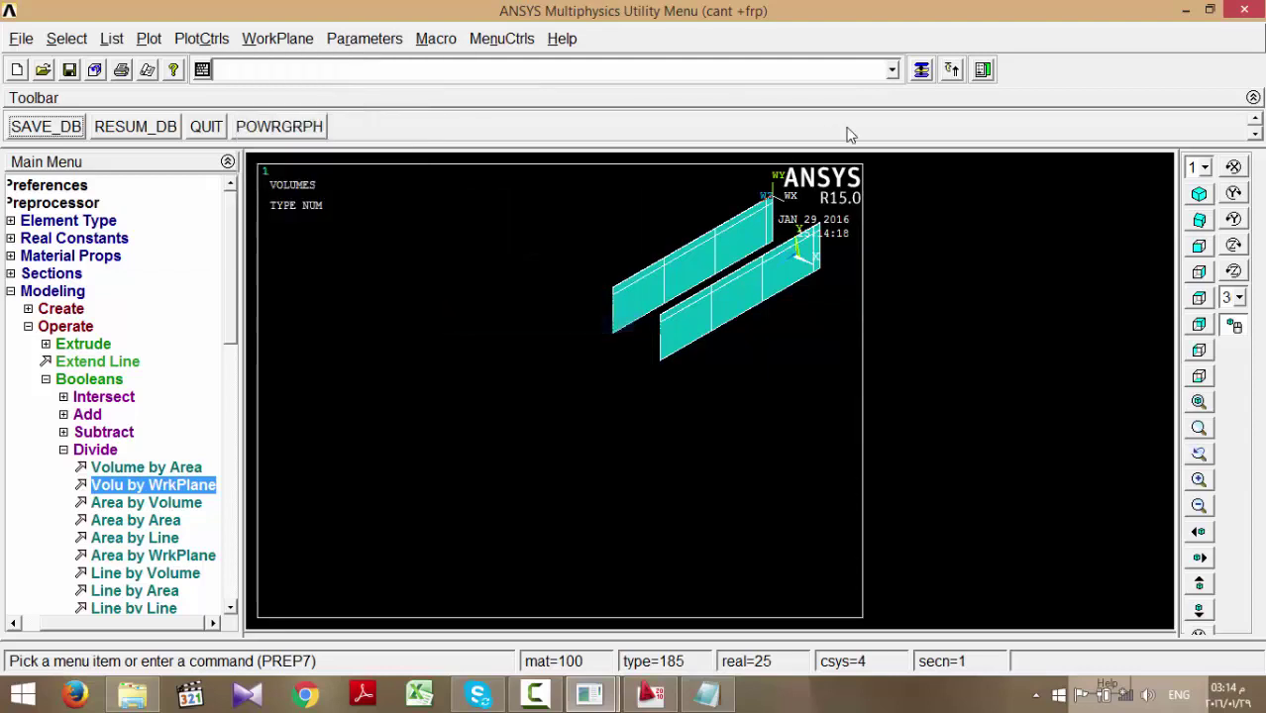
- Add the volumes at Y coordinate .15 to the selection to include the layer on the beam's upper face
click(922, 70)
click(989, 220)
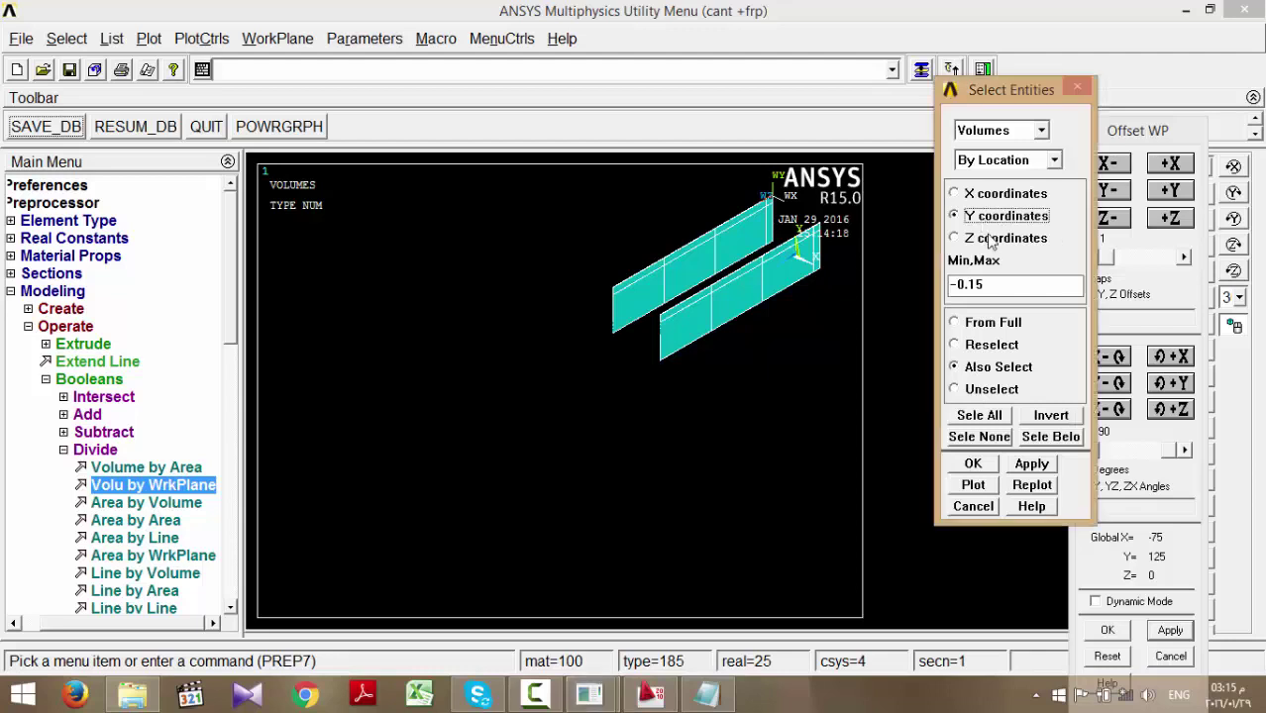
drag(949, 286, 983, 286)
text(.)
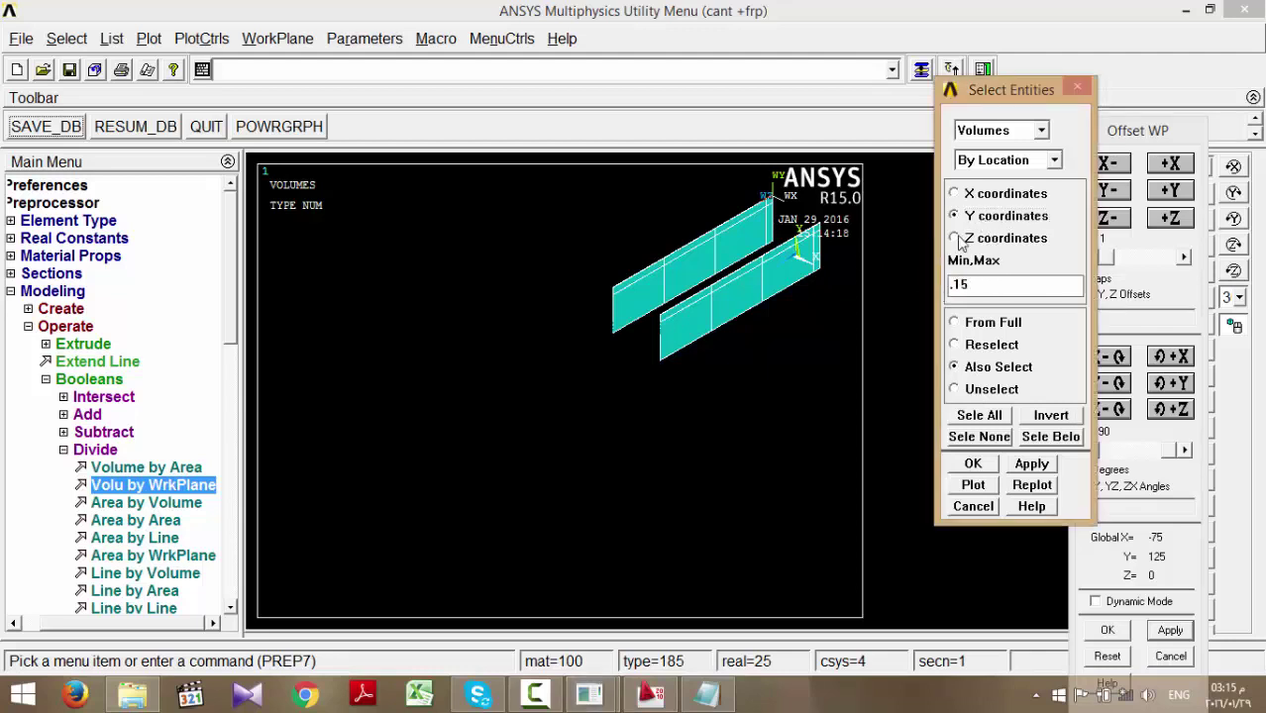
click(1031, 464)
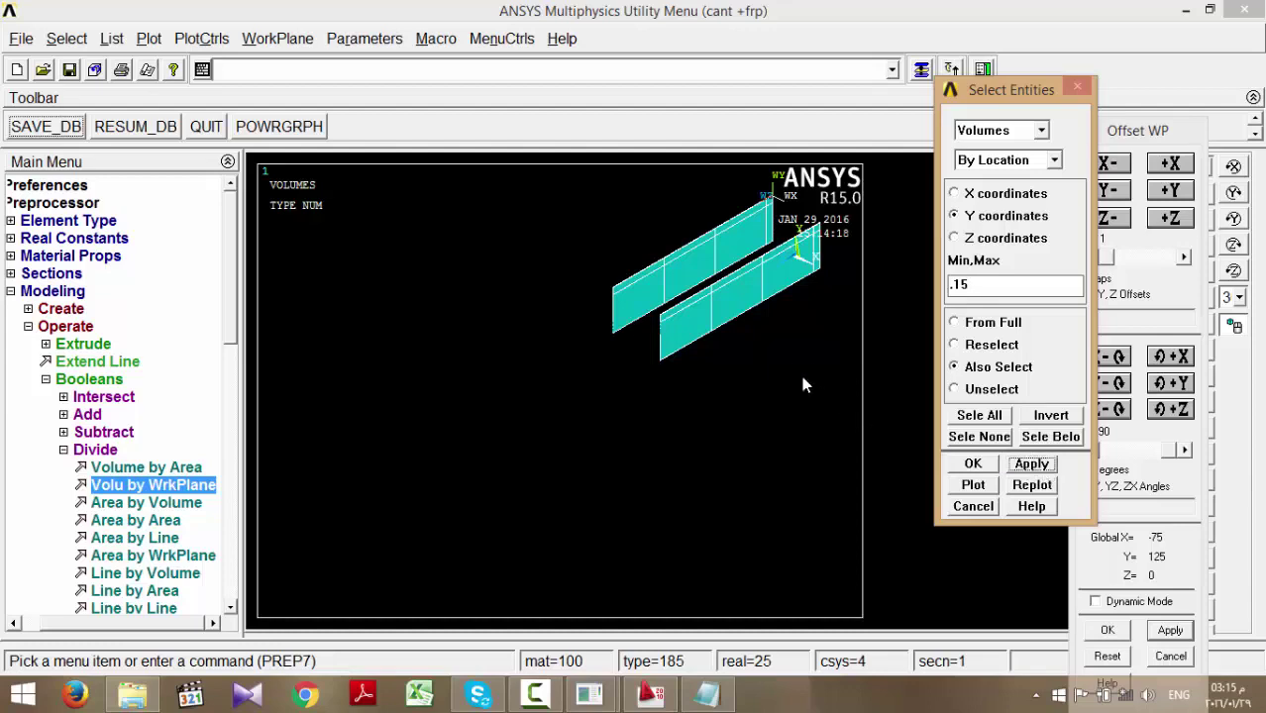
click(1118, 22)
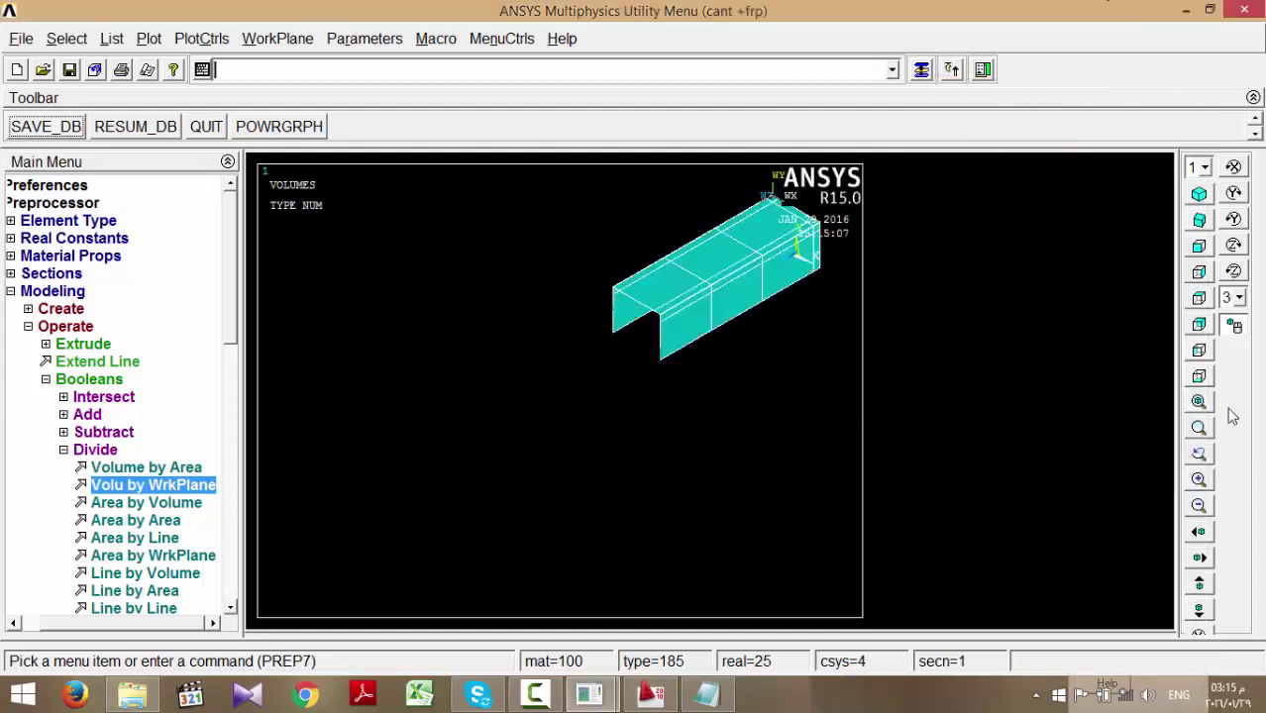
- Unselect the volumes at Y coordinate .55 to remove the piece rising above the side strip at the beam's upper corner
click(619, 297)
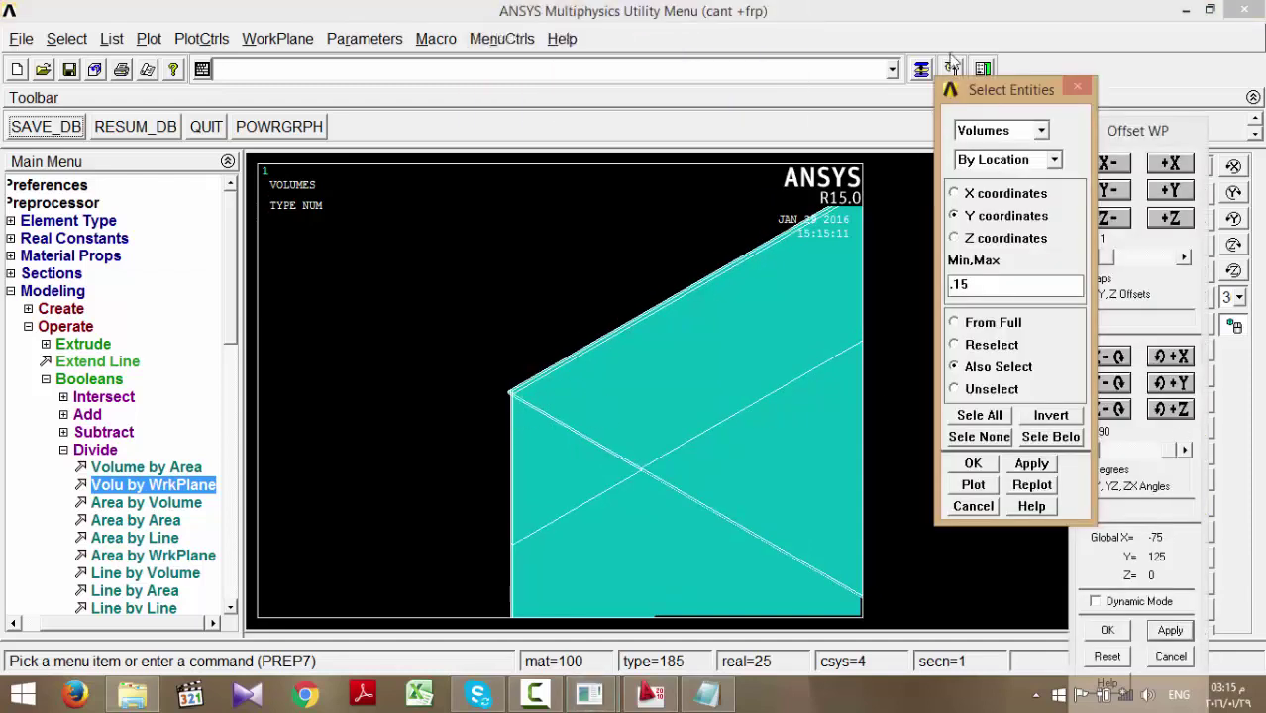
click(916, 15)
click(1198, 452)
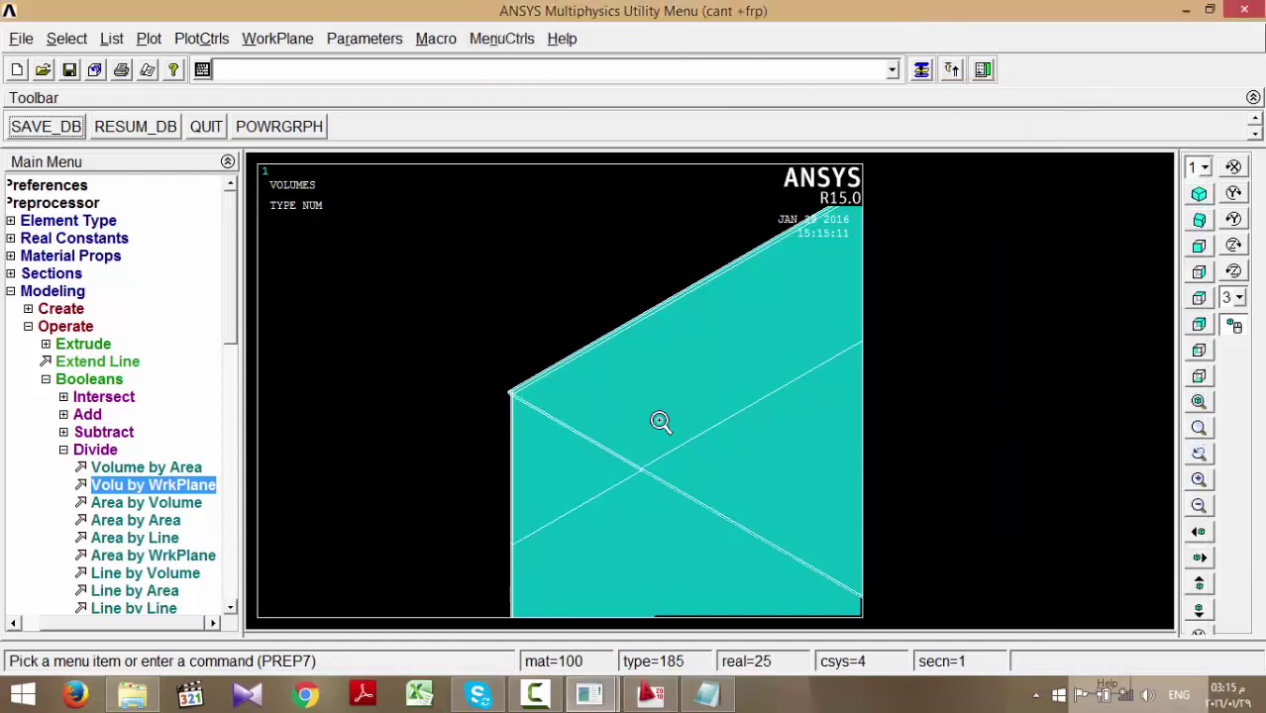
click(505, 396)
click(532, 422)
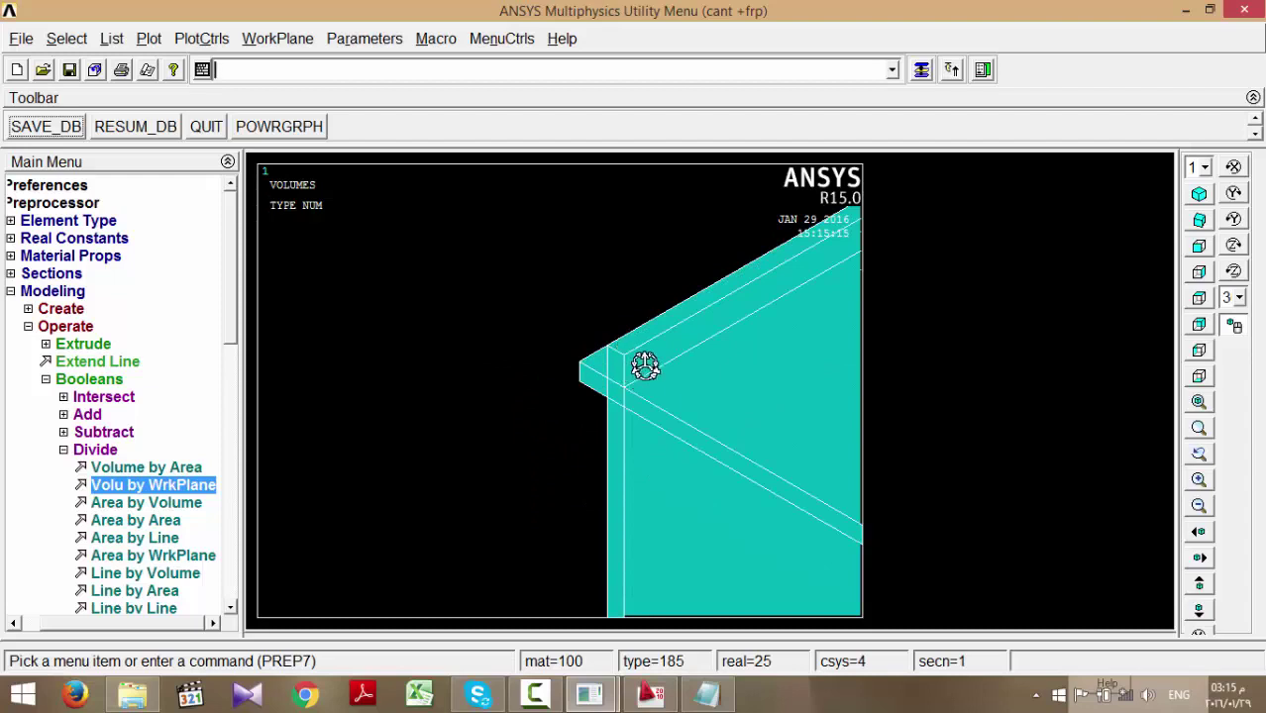
click(921, 69)
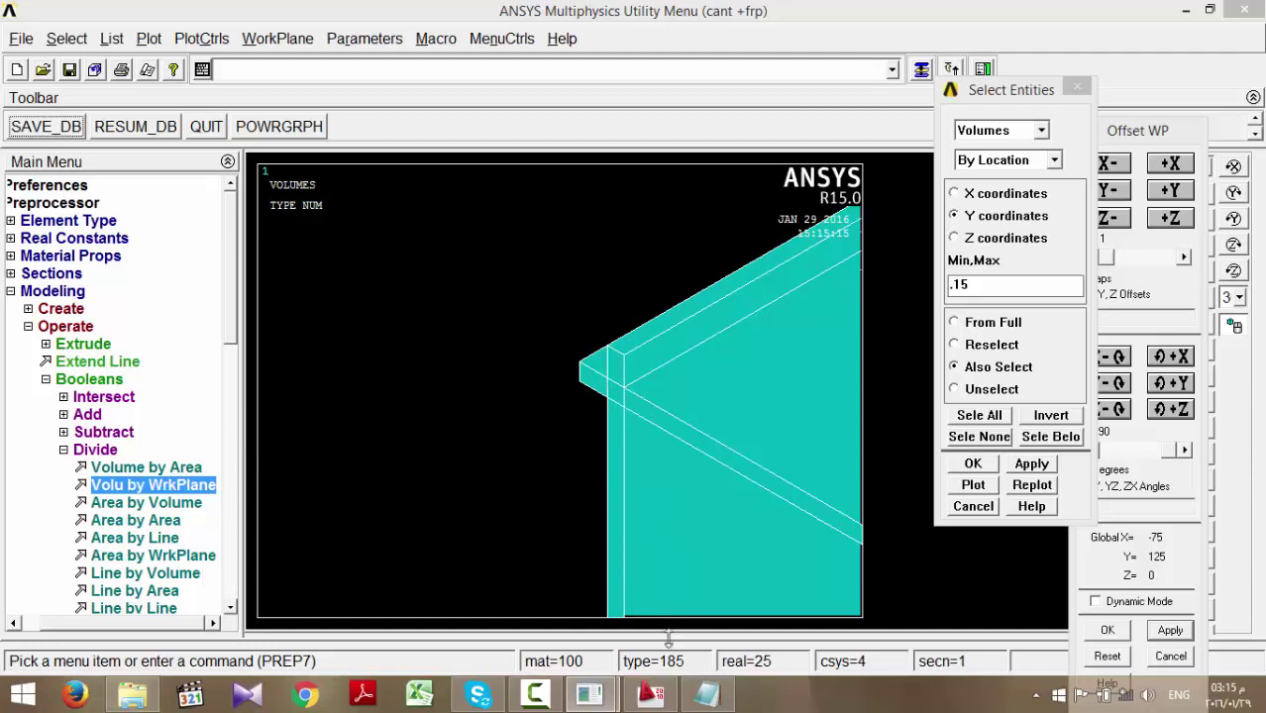
click(989, 393)
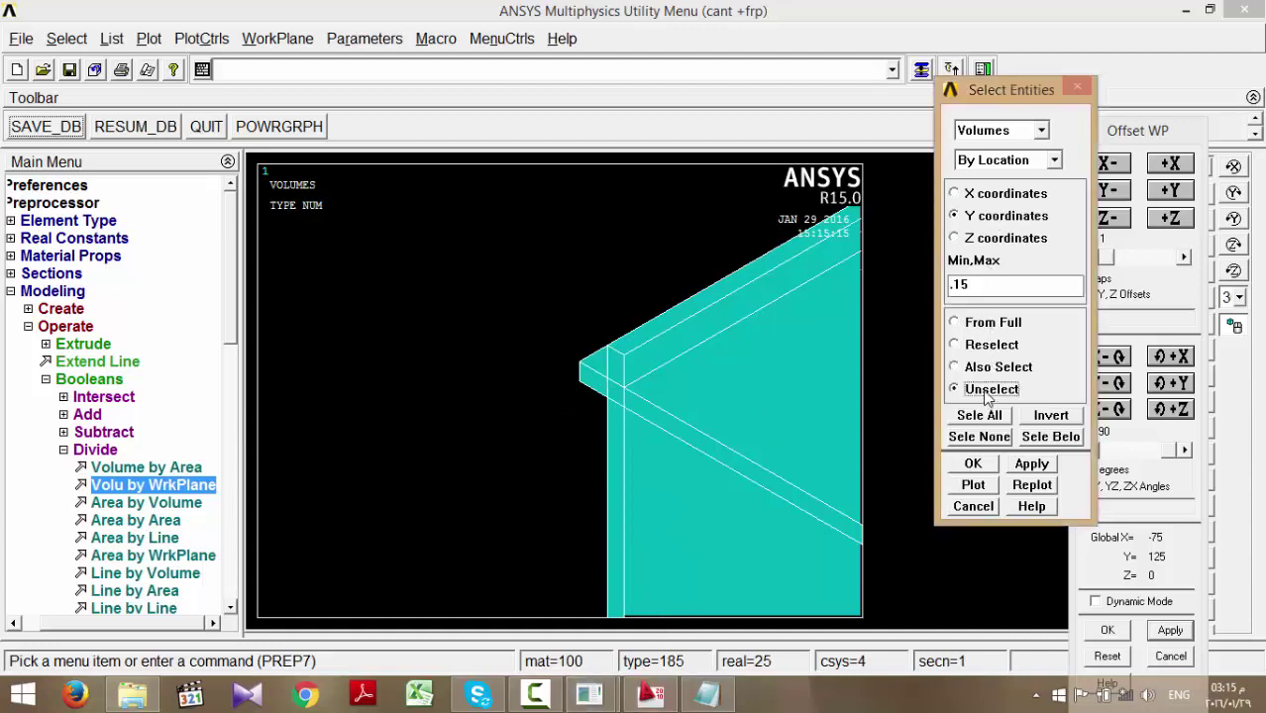
click(986, 284)
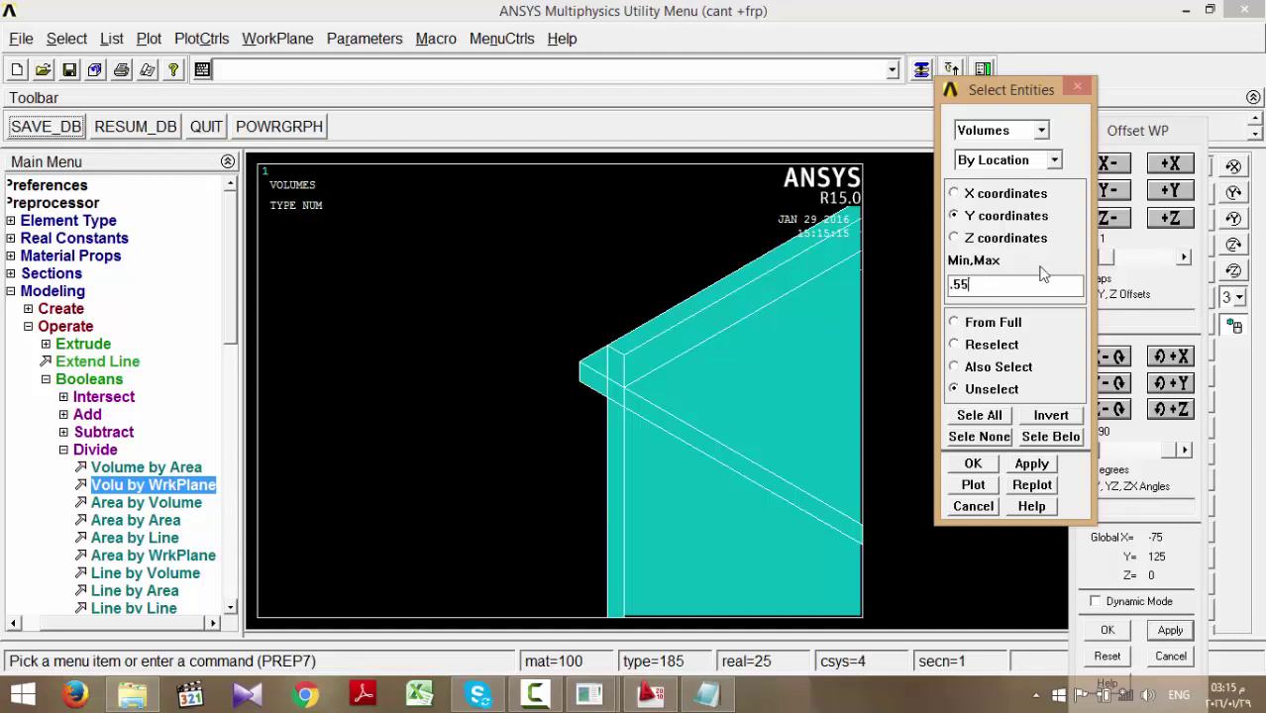
click(1033, 470)
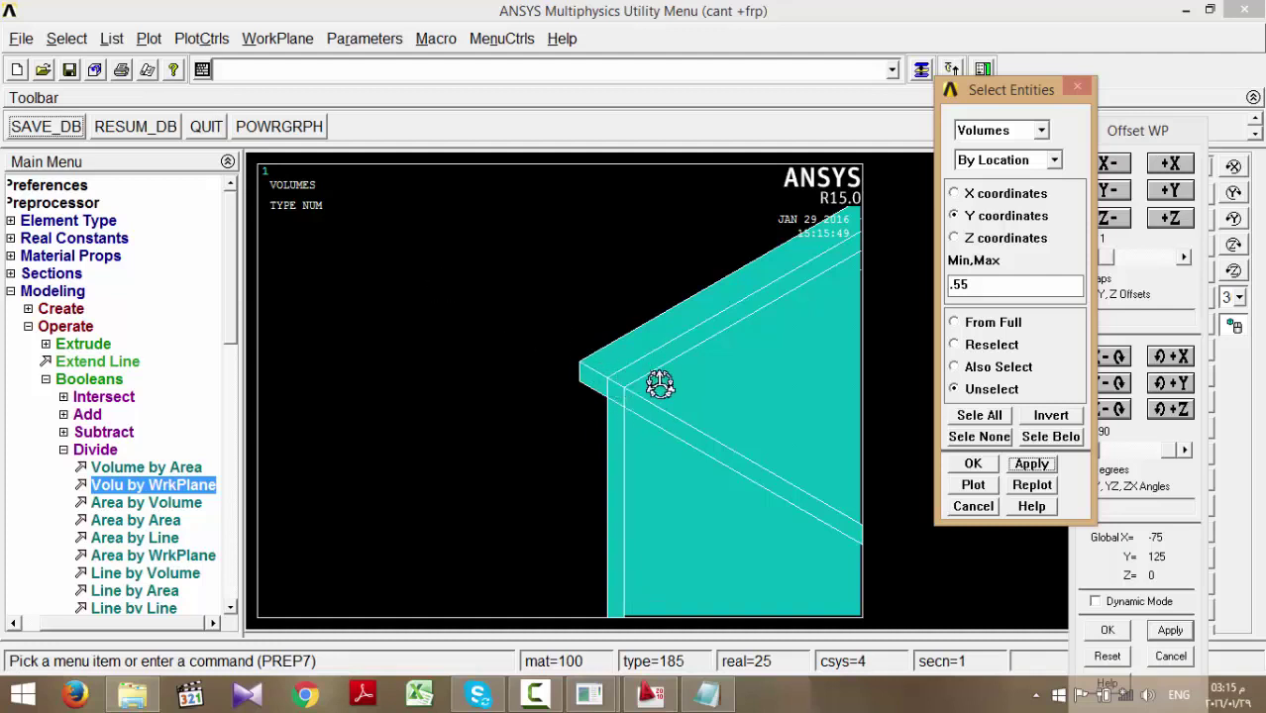
- Unselect the volumes at X coordinate -.55 to remove the upper layer's overhang beyond the side strip
click(977, 195)
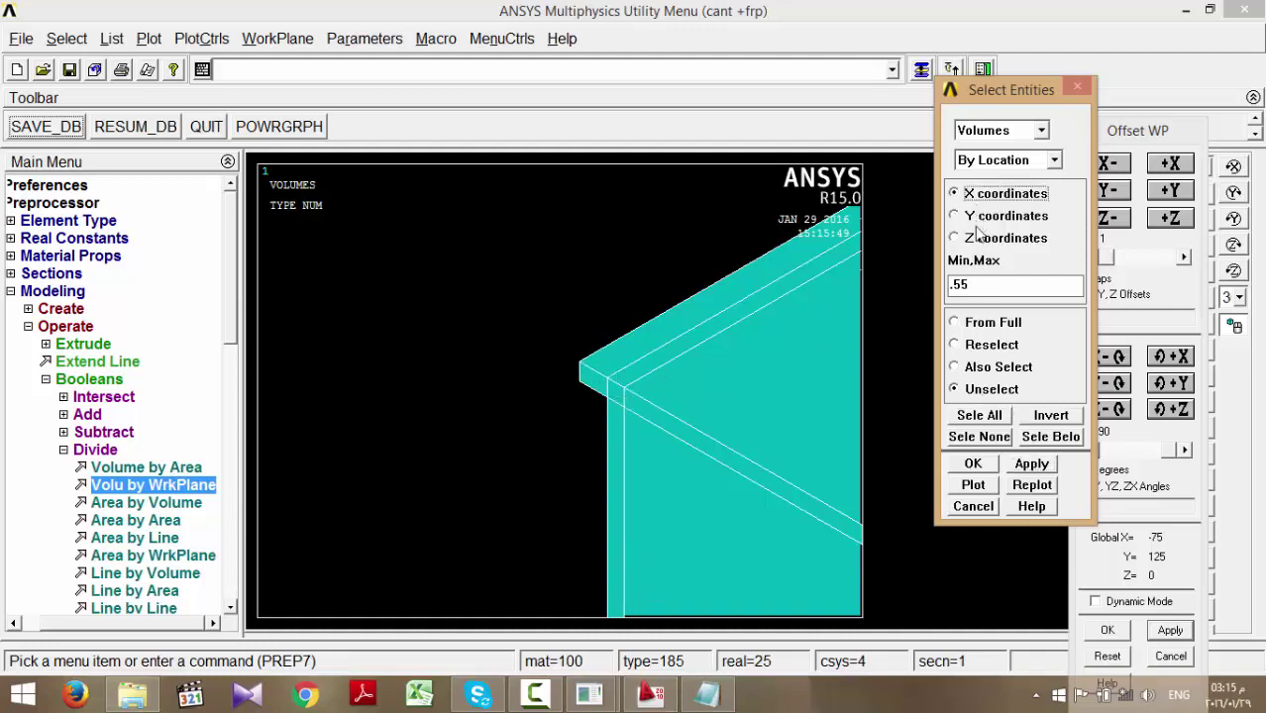
click(1032, 464)
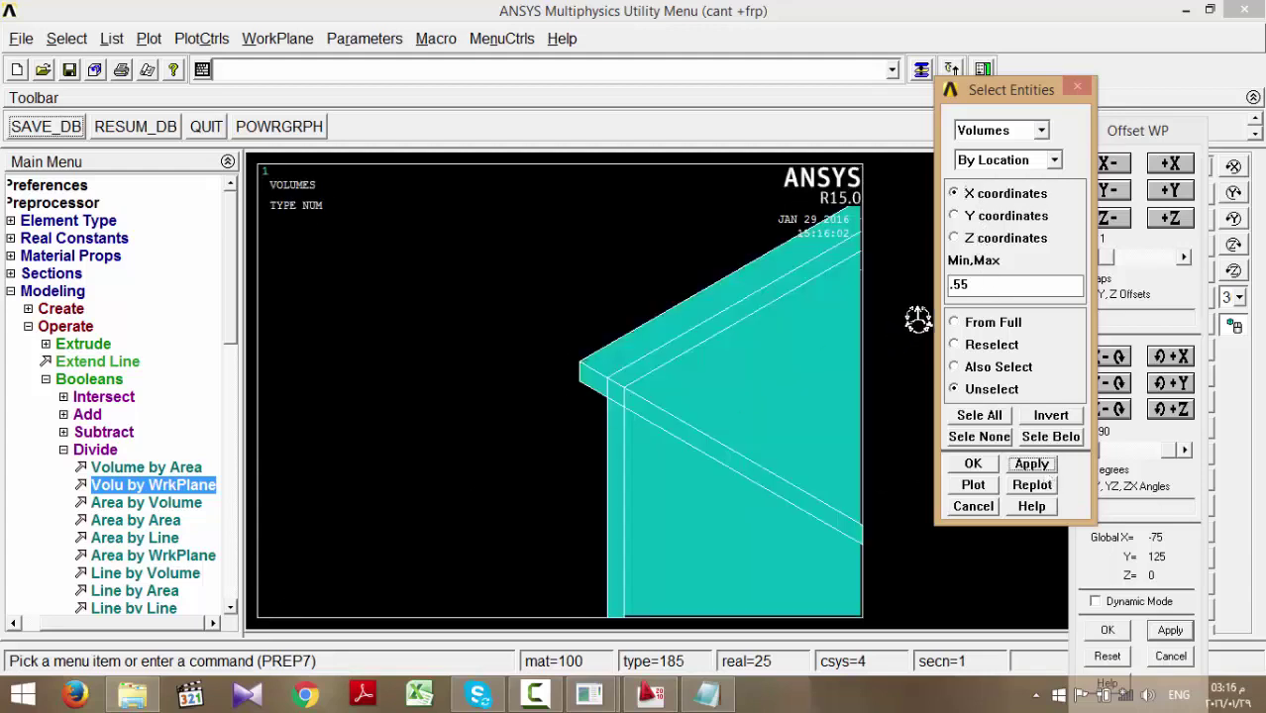
click(954, 286)
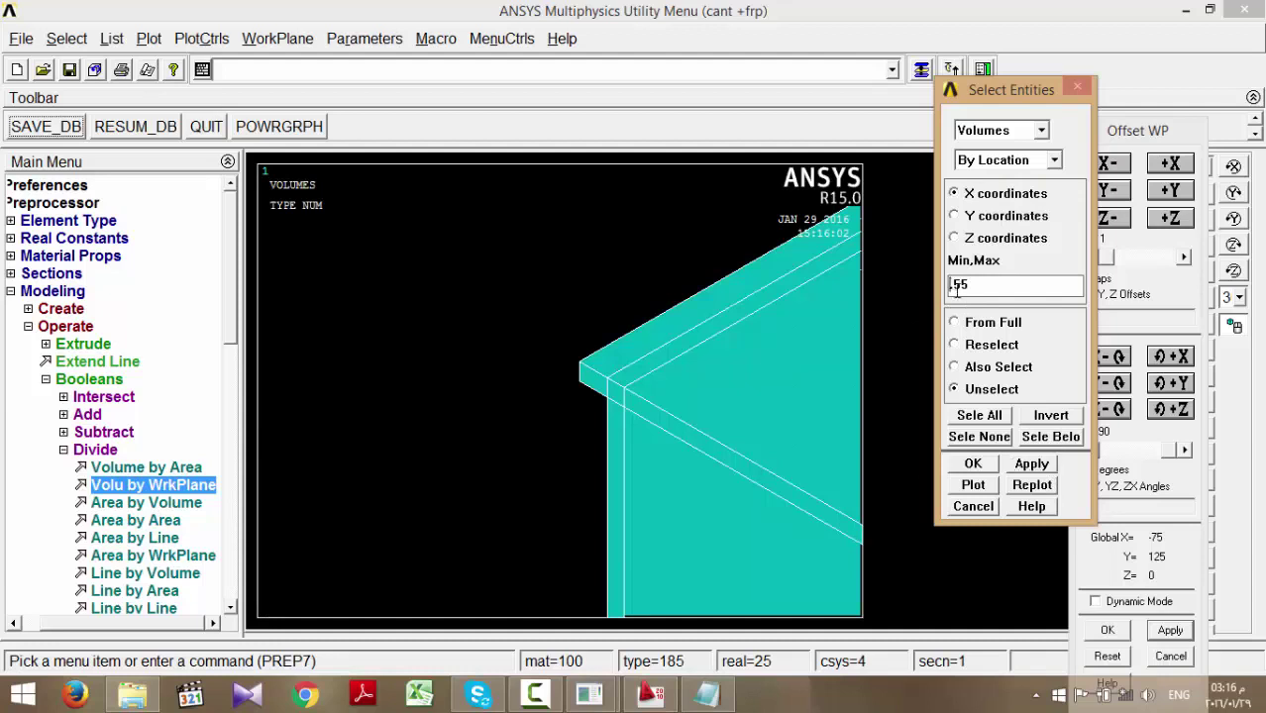
text(-.)
click(1032, 463)
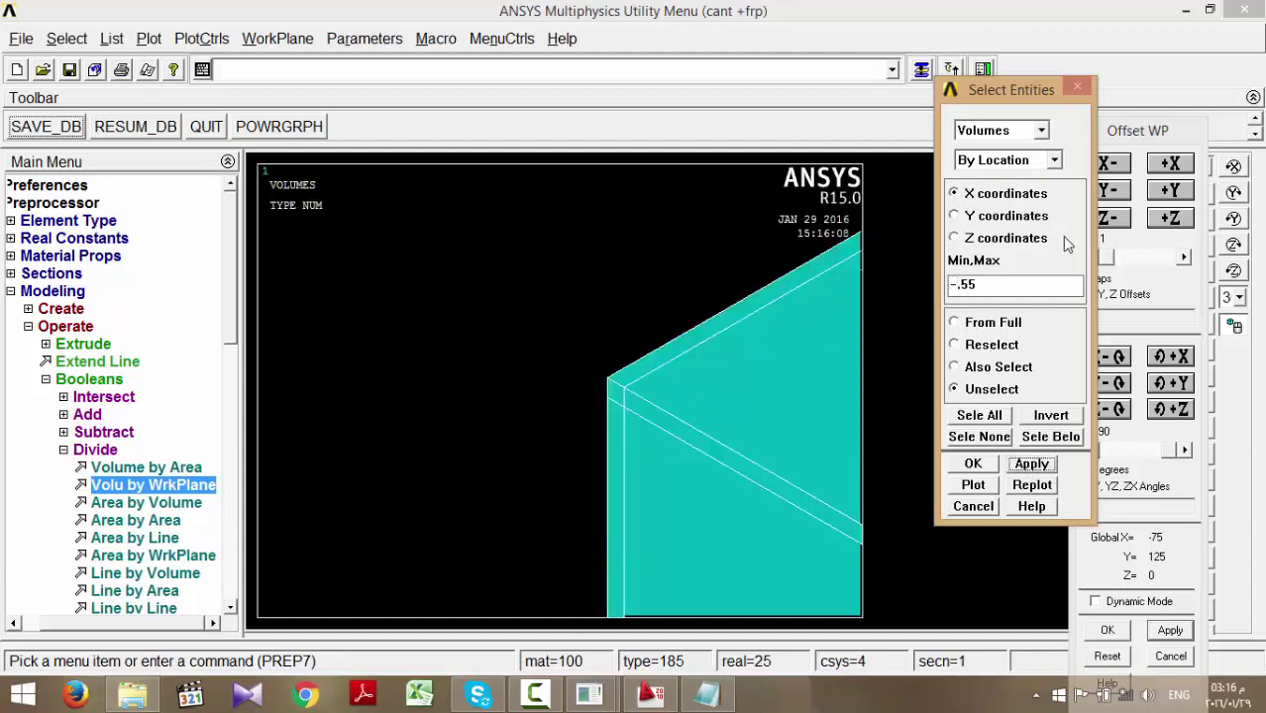
click(696, 20)
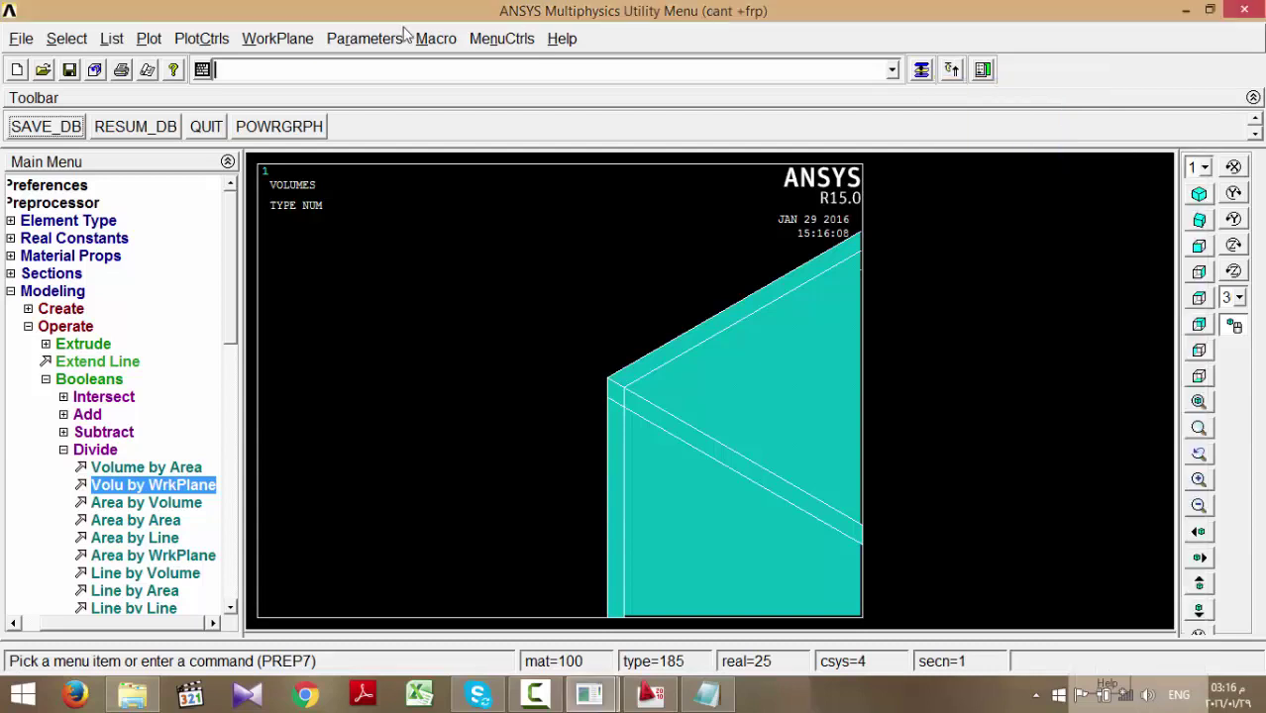
- Try to align the working plane with global Cartesian and offset it by t/2 in X
click(302, 39)
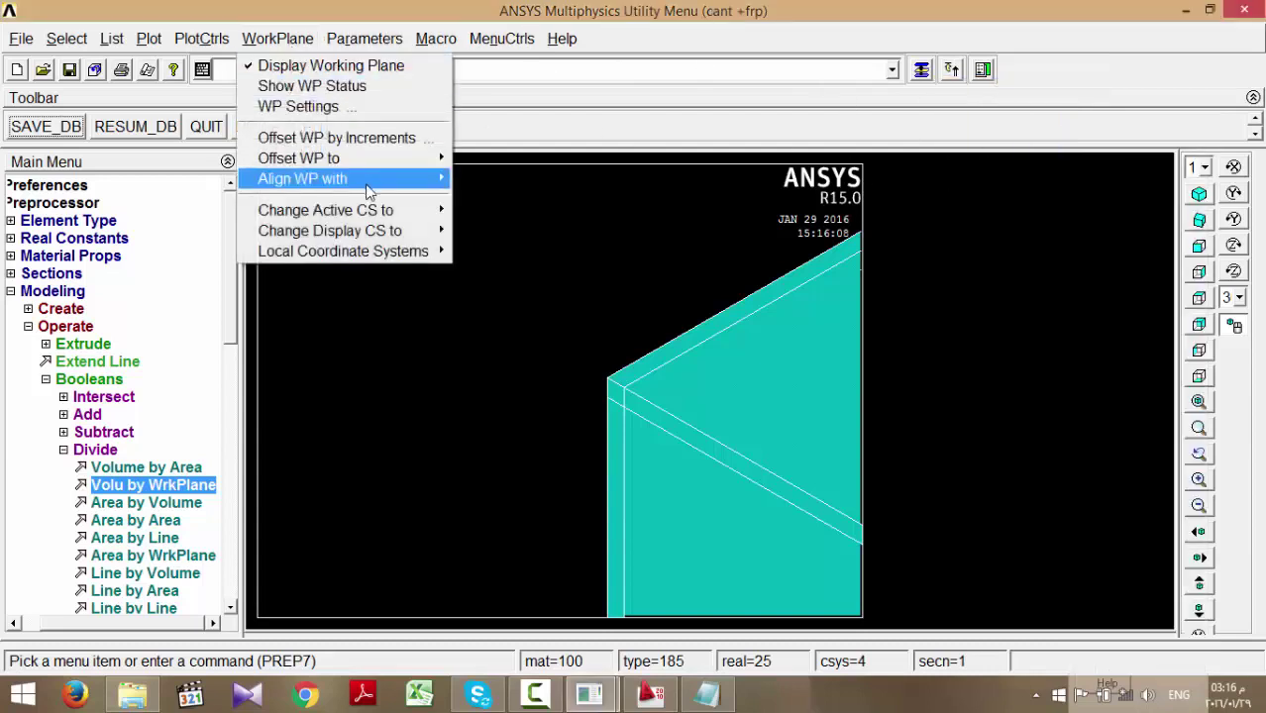
mouse_move(367, 179)
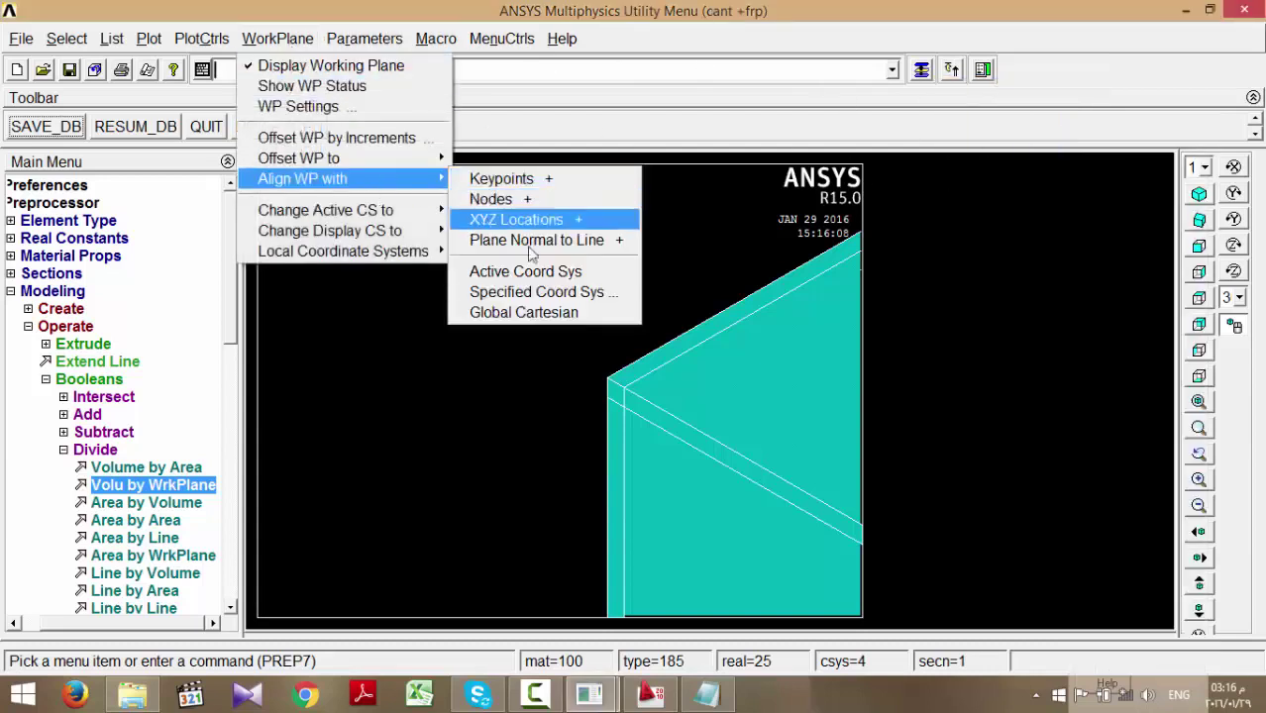
click(543, 313)
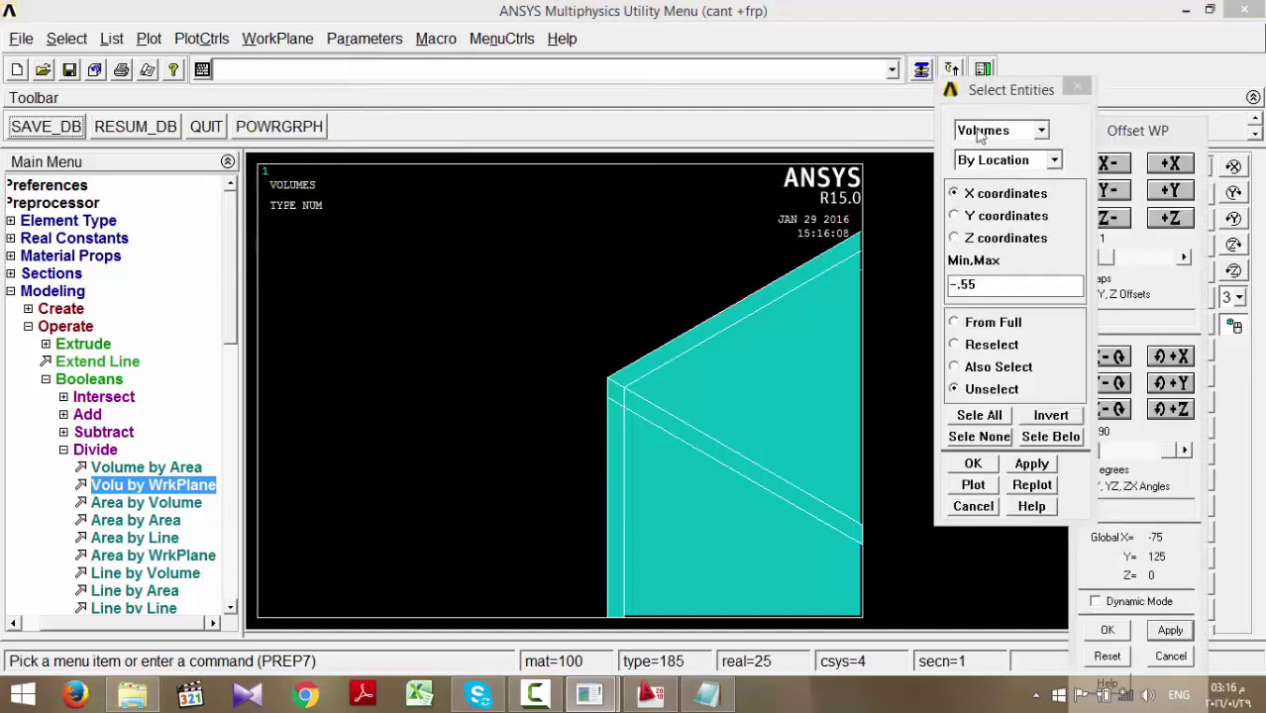
click(1132, 316)
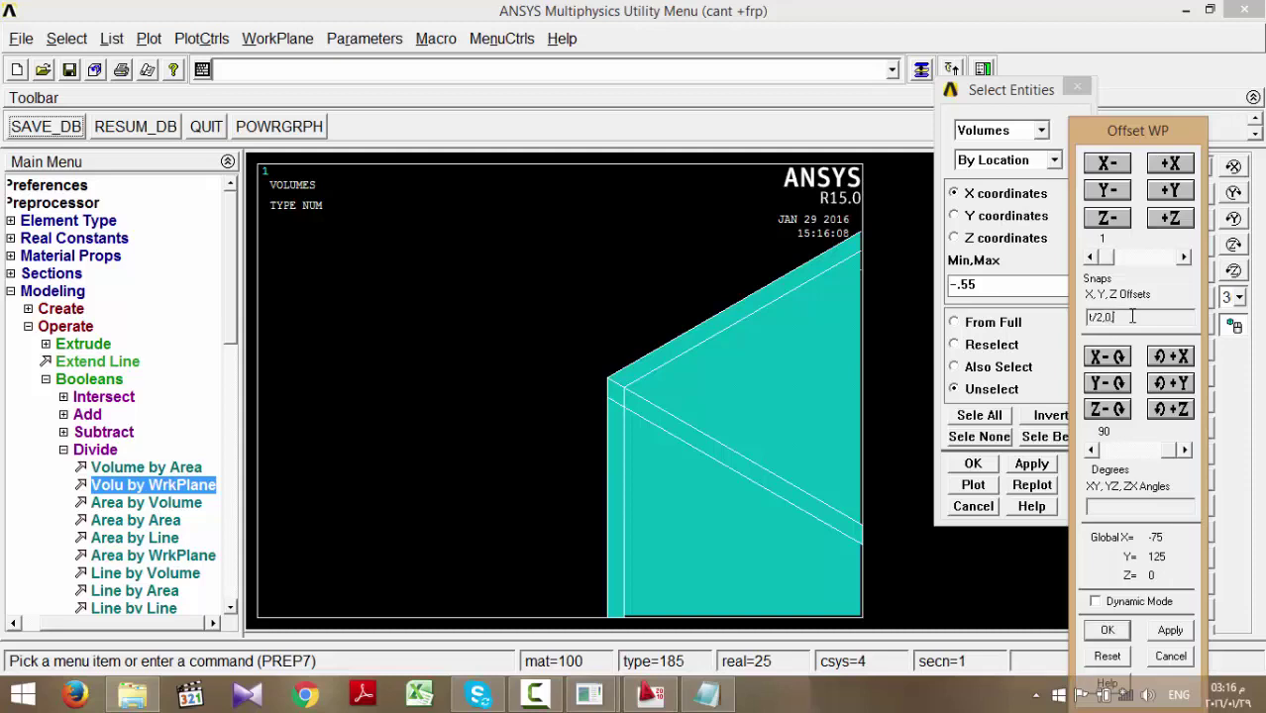
click(1170, 630)
click(1170, 656)
double_click(975, 23)
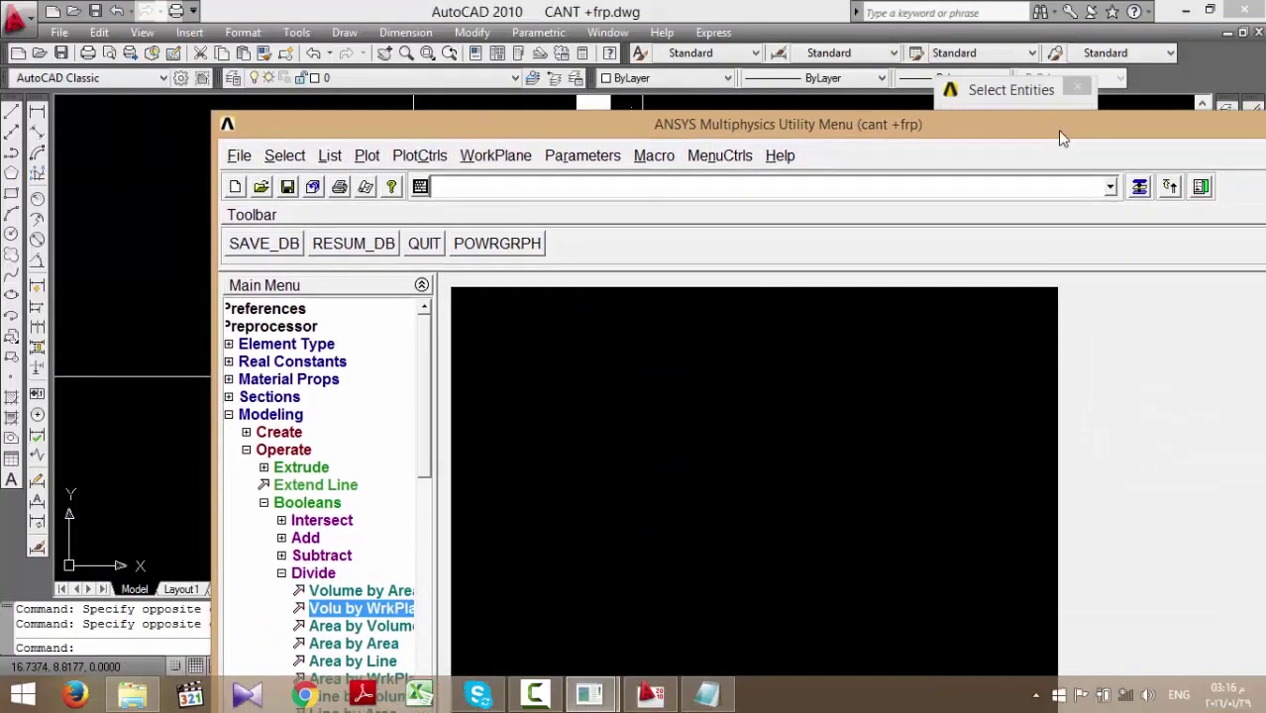
double_click(1057, 124)
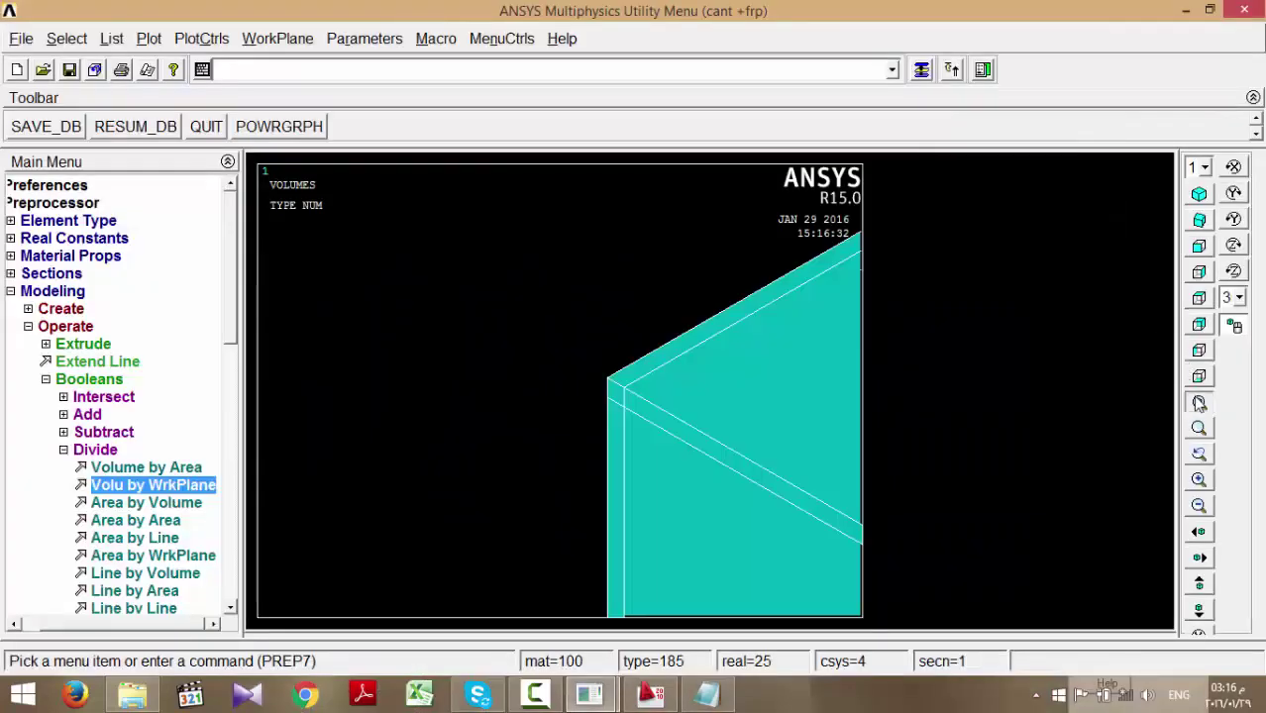
click(1199, 401)
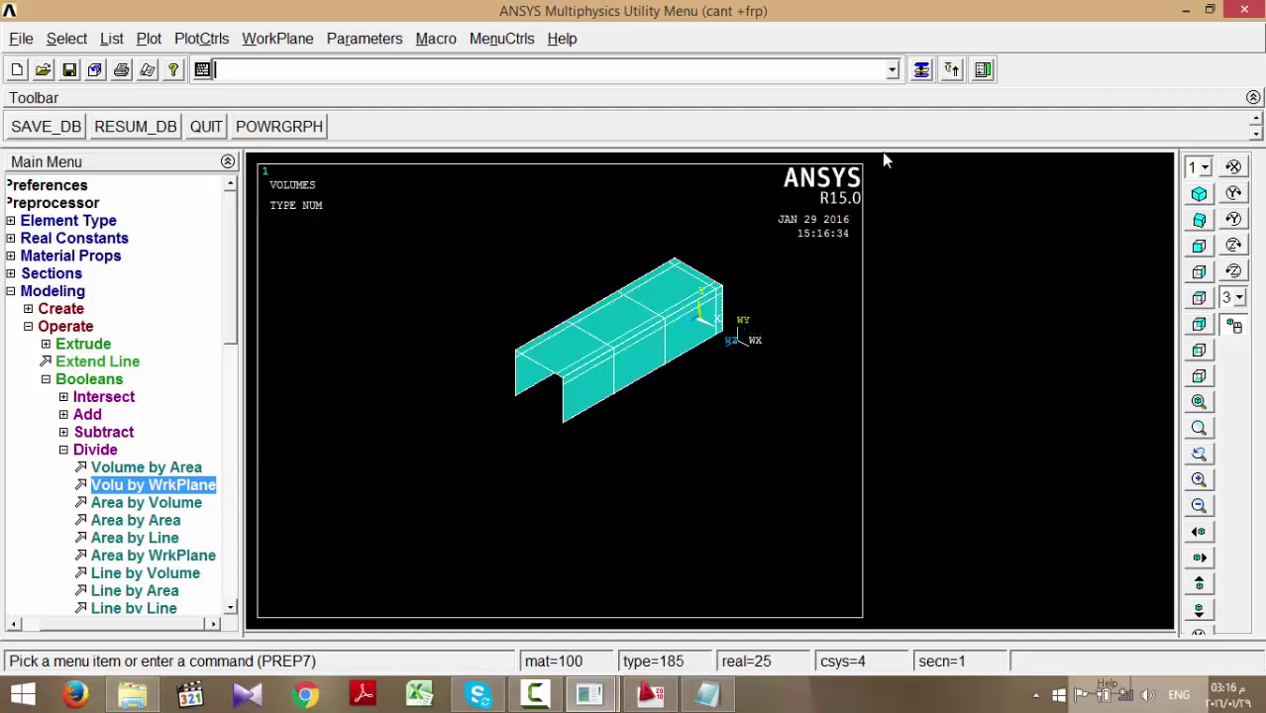
ctrl+drag(763, 282, 740, 339)
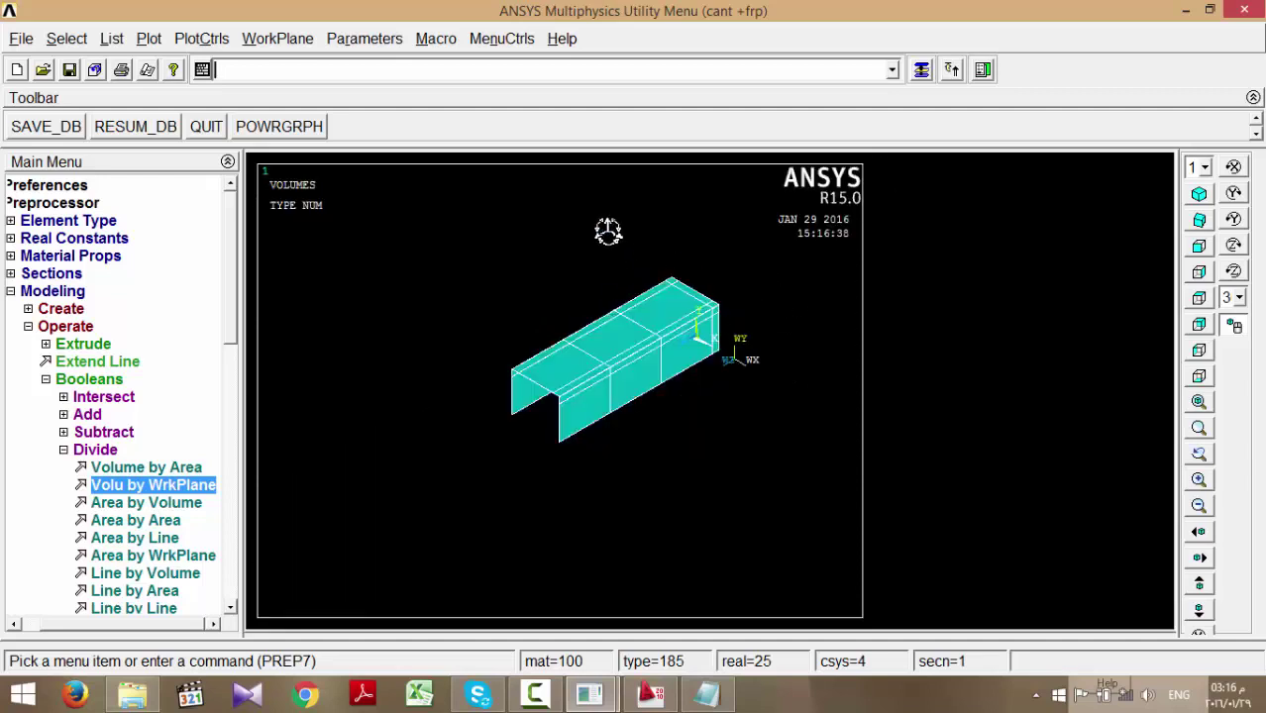
- Realign the working plane with global Cartesian and offset it by b/2,0,0 to the beam's other side
click(275, 75)
click(281, 40)
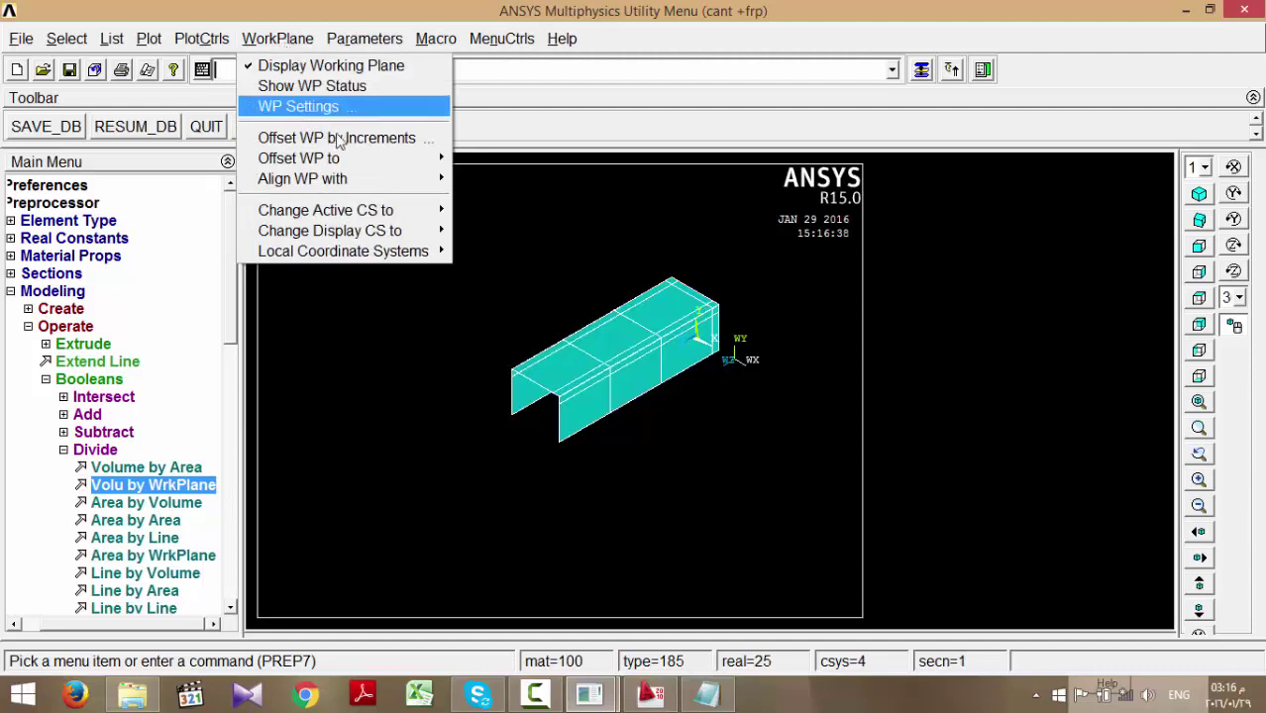
mouse_move(361, 178)
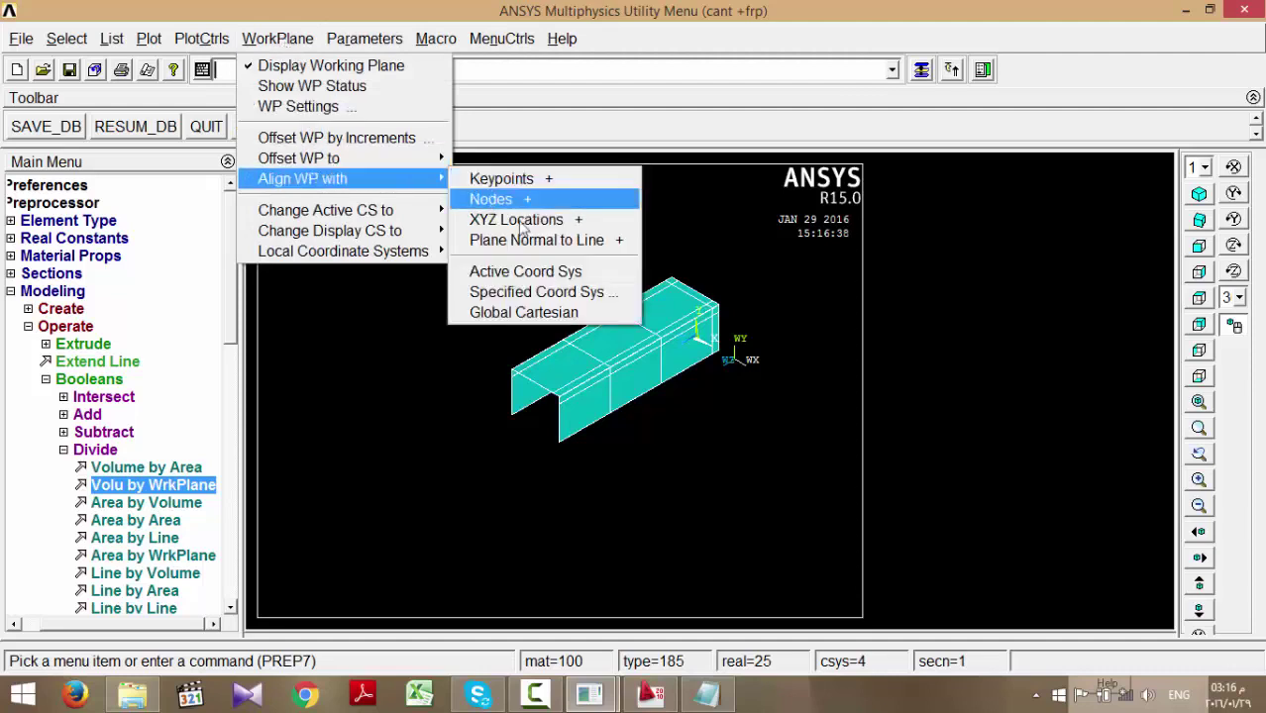
click(553, 313)
click(921, 69)
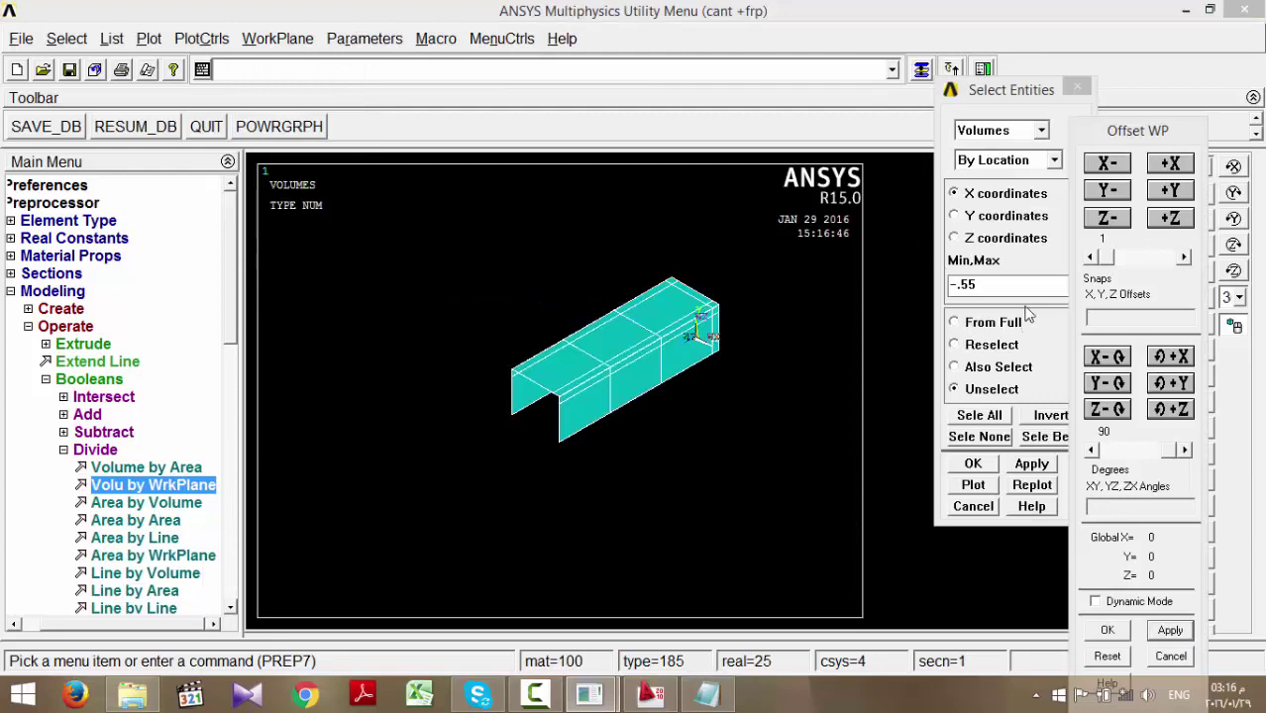
click(1120, 315)
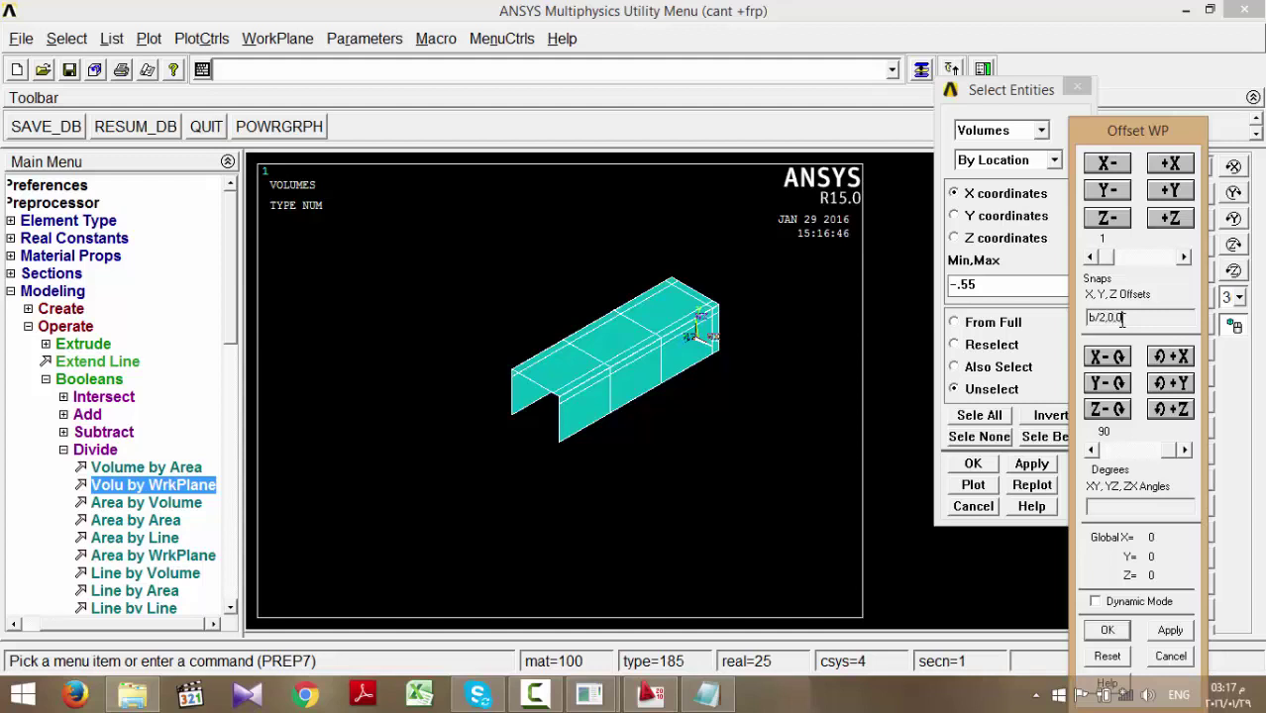
click(1170, 631)
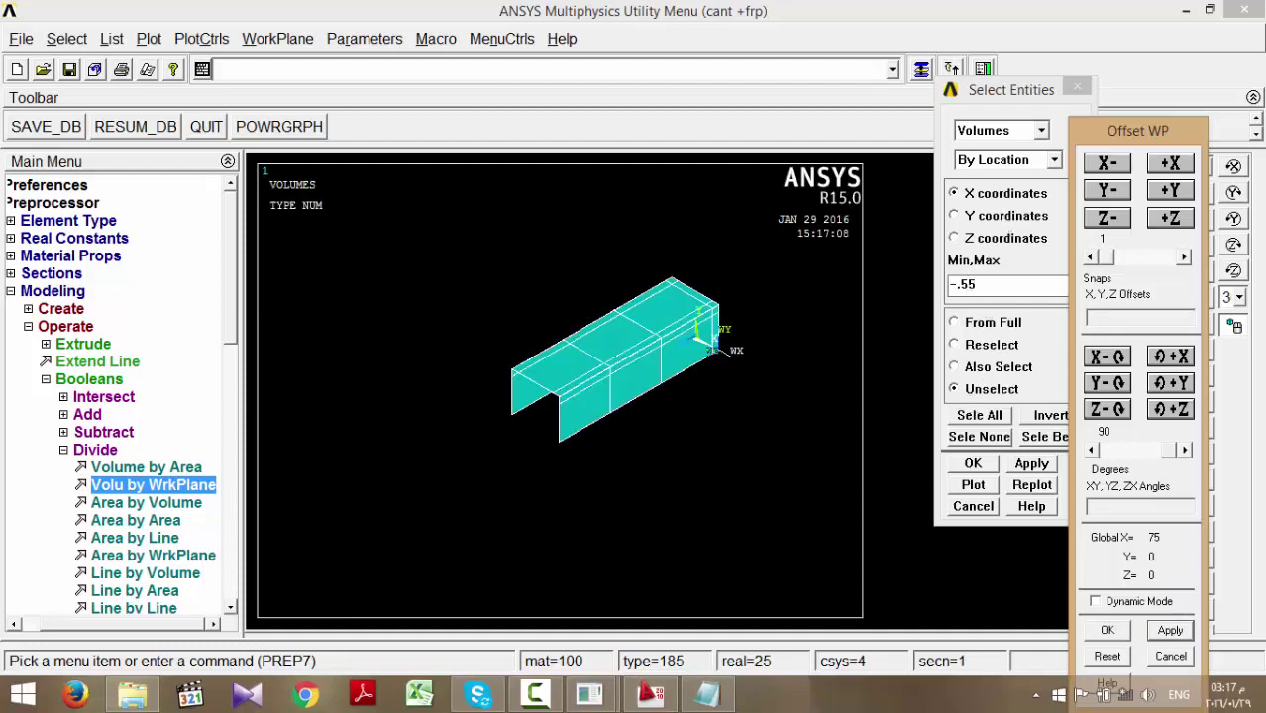
- Make the offset working plane the active coordinate system
click(277, 39)
mouse_move(381, 211)
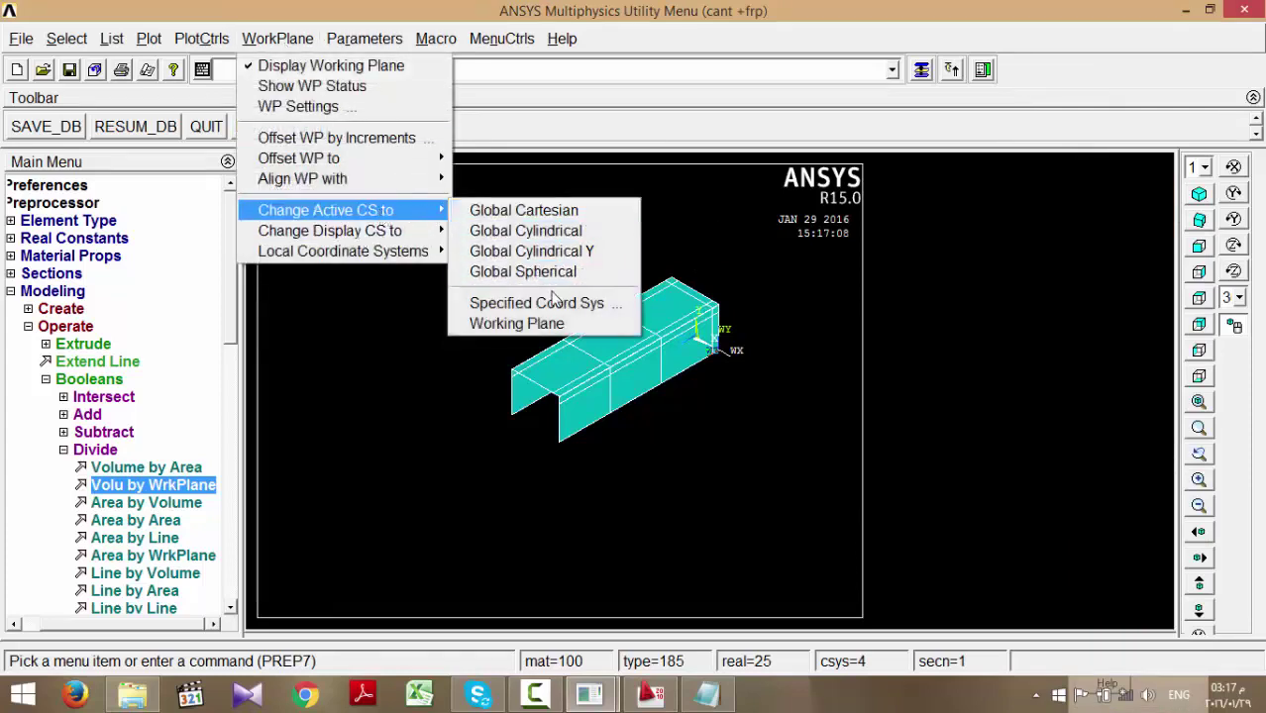
click(560, 324)
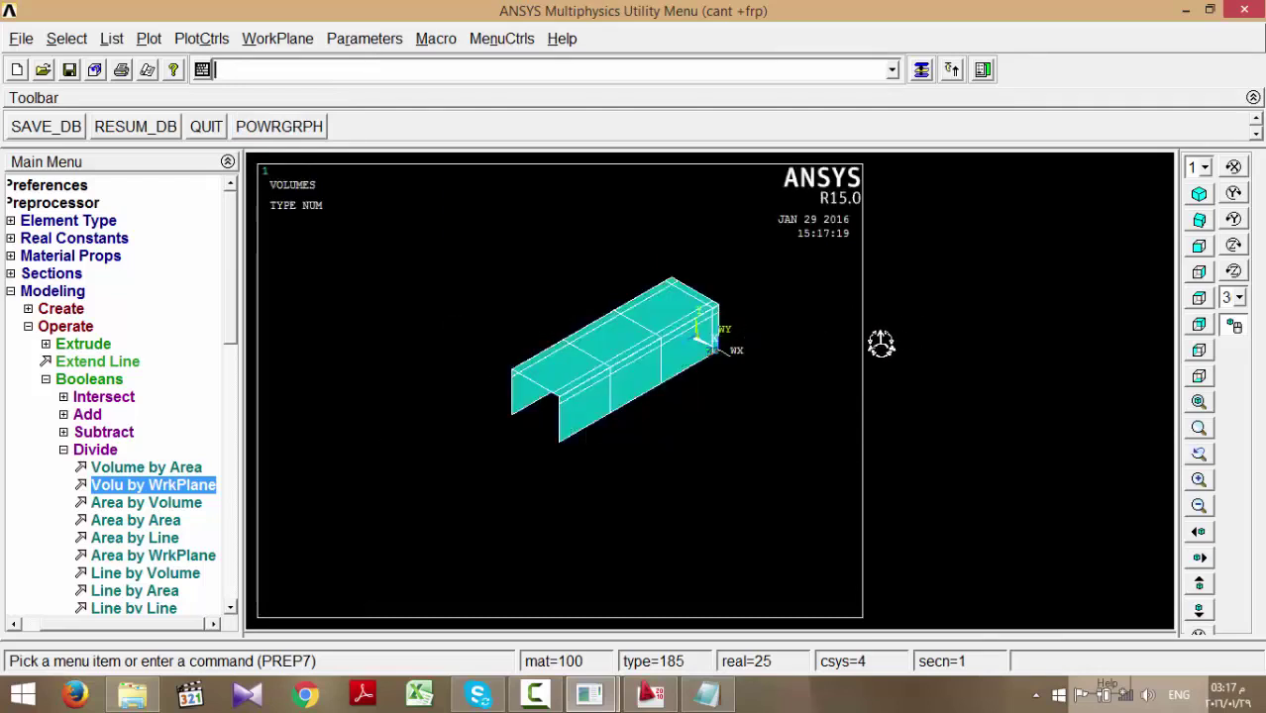
- Unselect the volumes at X coordinate .55 to remove the upper layer's overhang on the beam's other side
click(1200, 427)
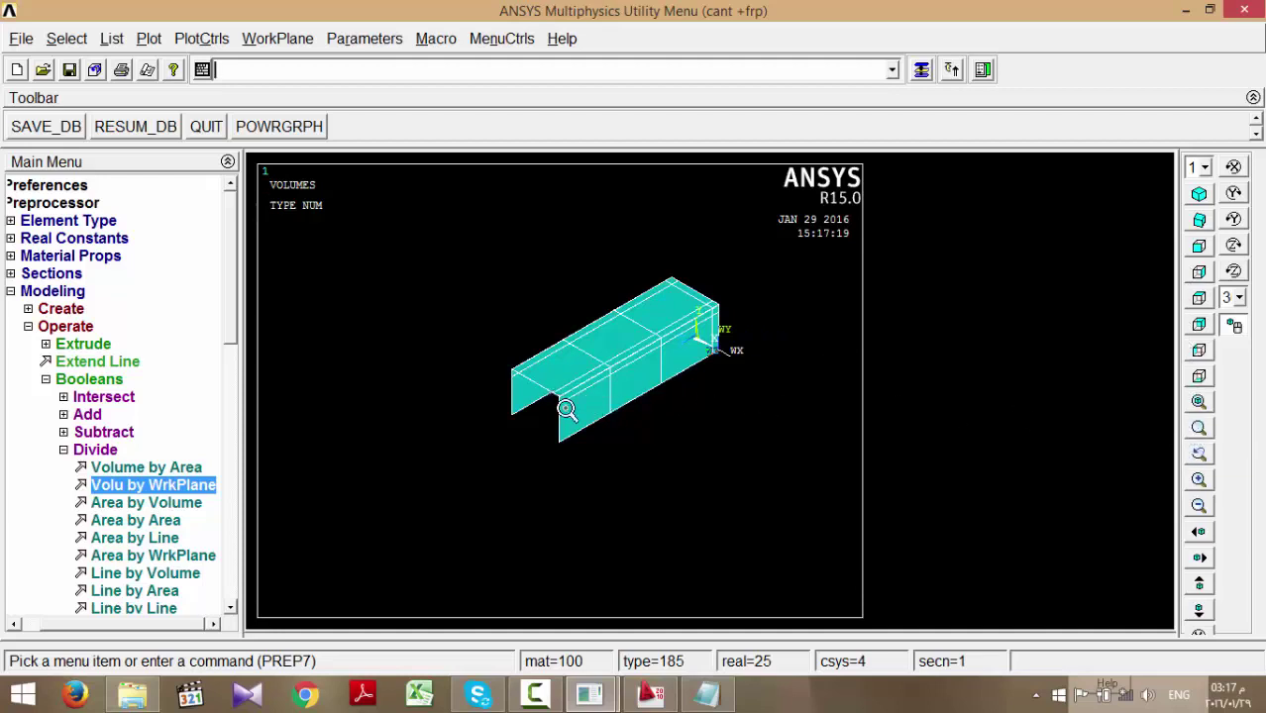
drag(566, 408, 582, 418)
ctrl+right_drag(583, 419, 718, 376)
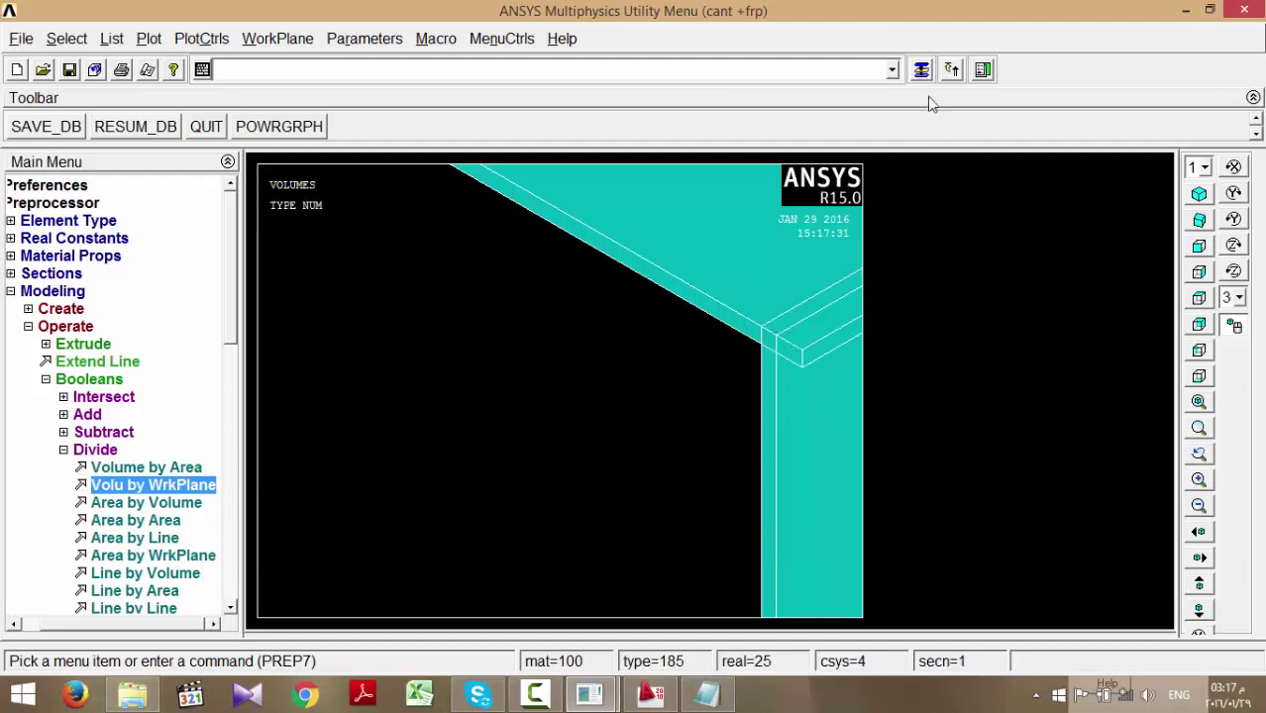
click(924, 168)
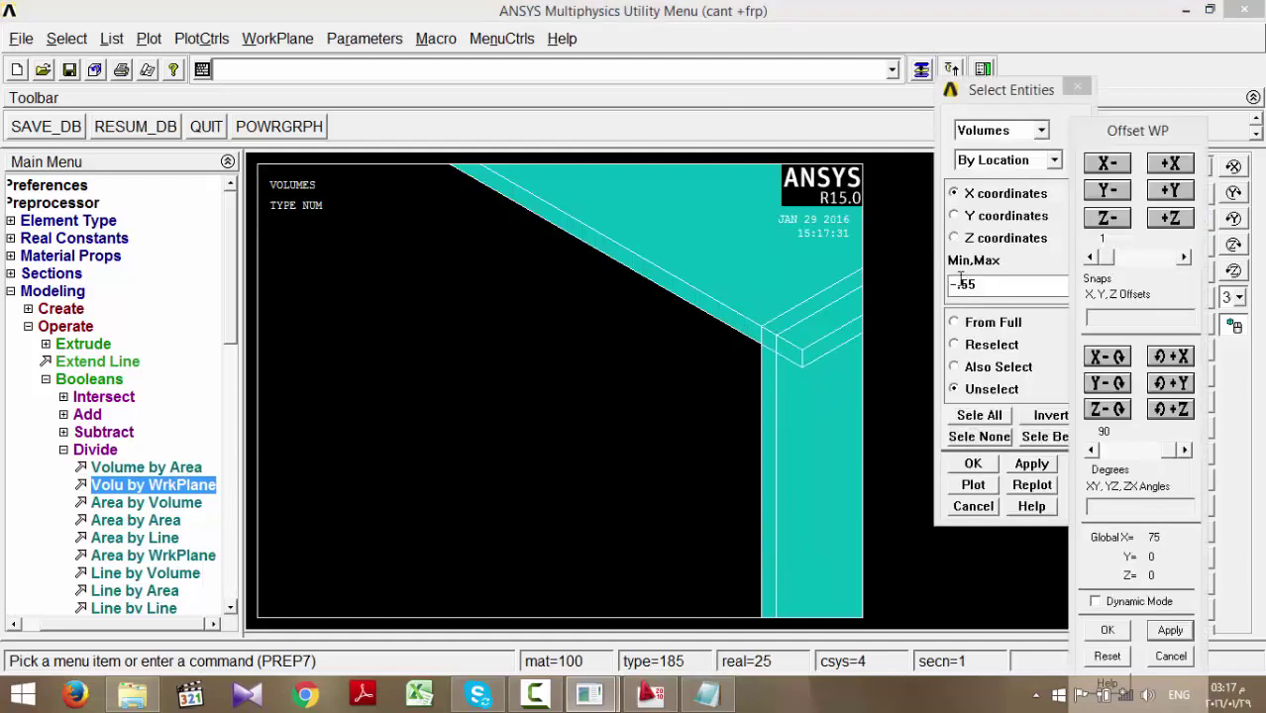
drag(958, 284, 951, 284)
key(BackSpace)
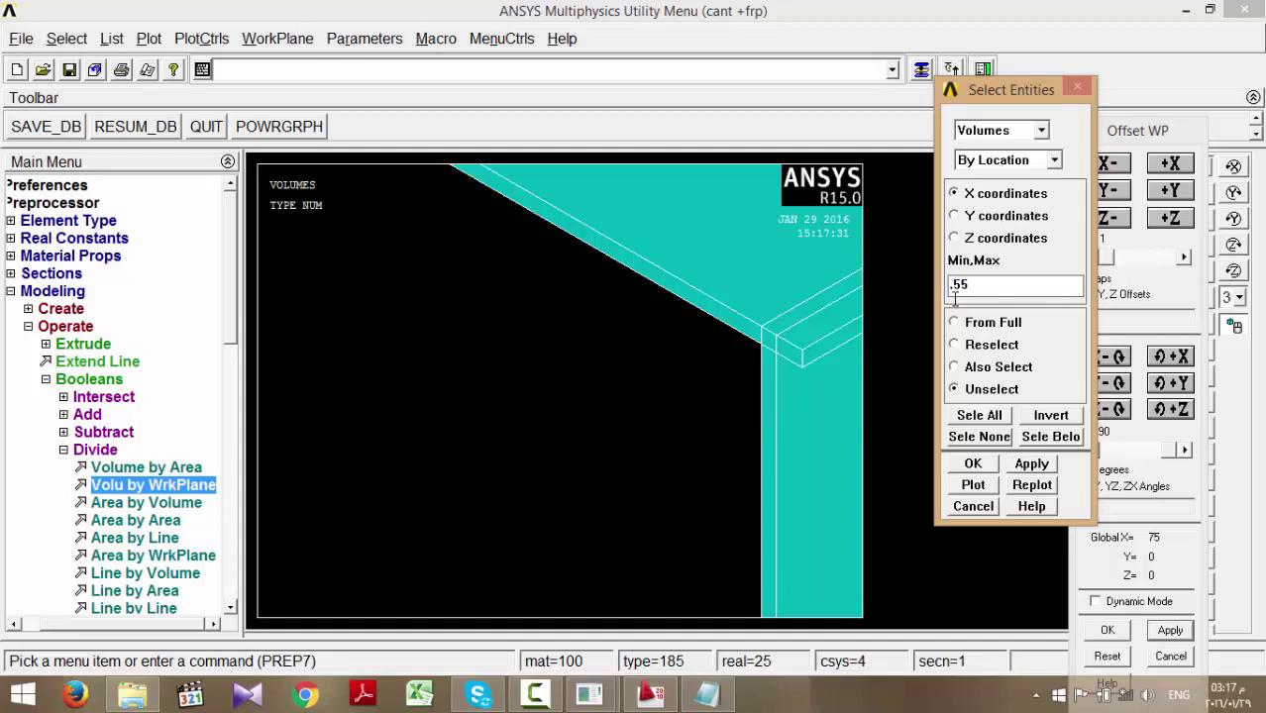
click(1030, 464)
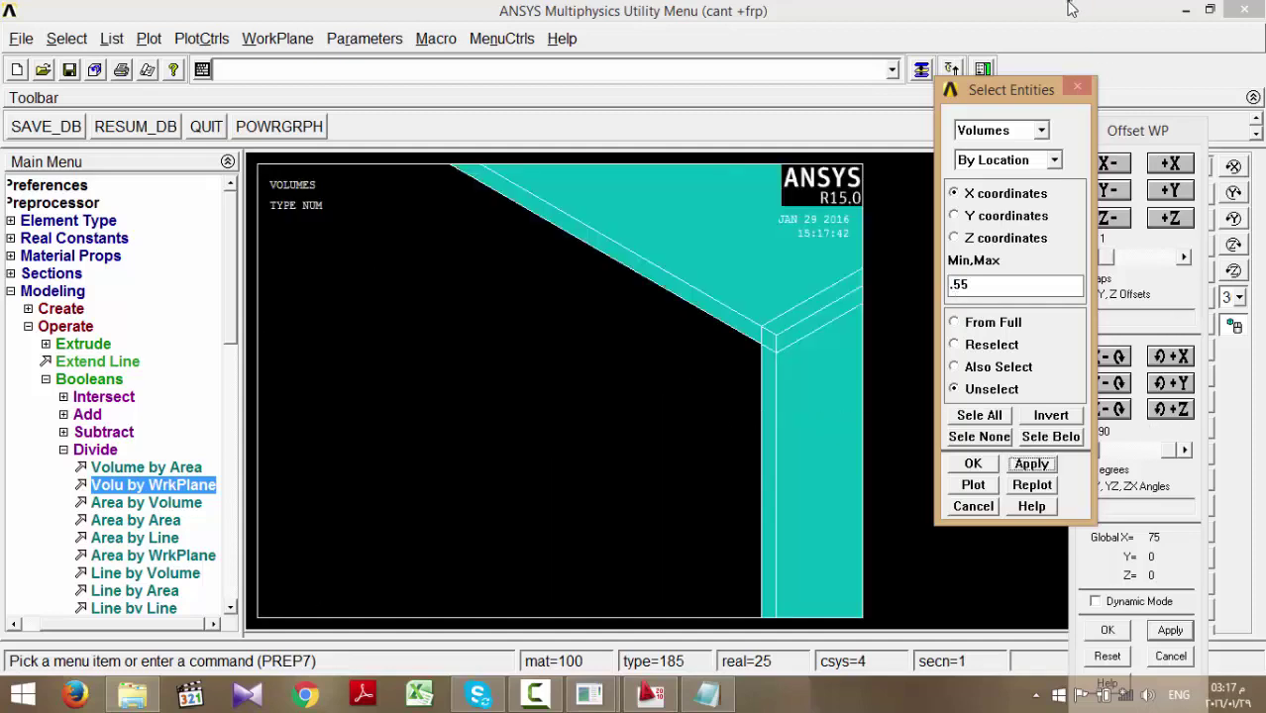
click(1070, 8)
click(1201, 403)
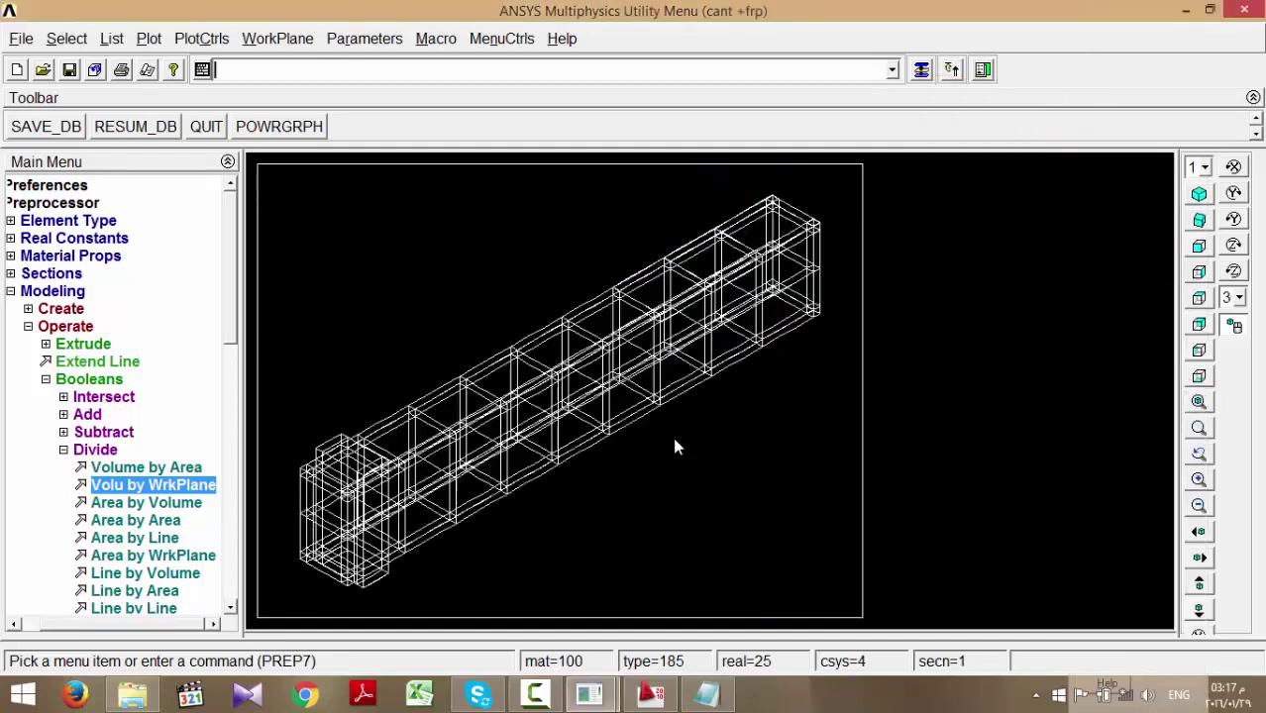
- Create a component named Risen from all the selected strengthening-layer volumes and save the database
click(66, 38)
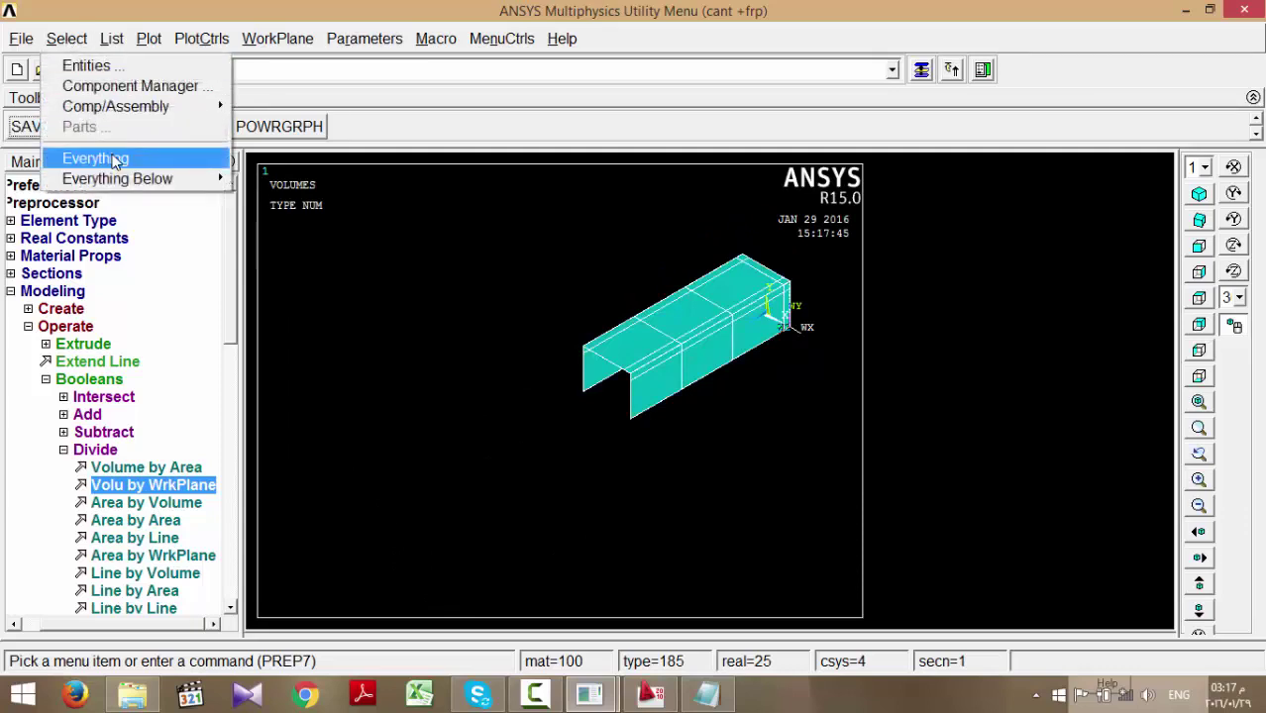
click(91, 90)
click(574, 345)
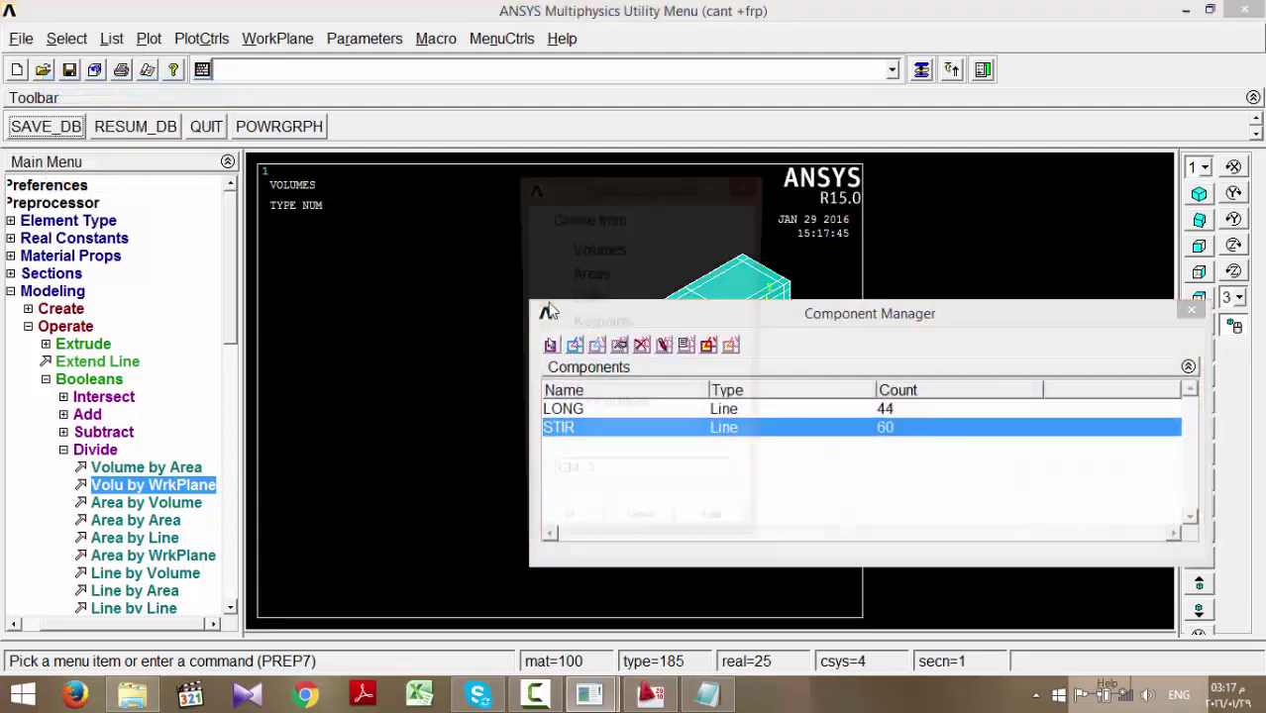
click(598, 414)
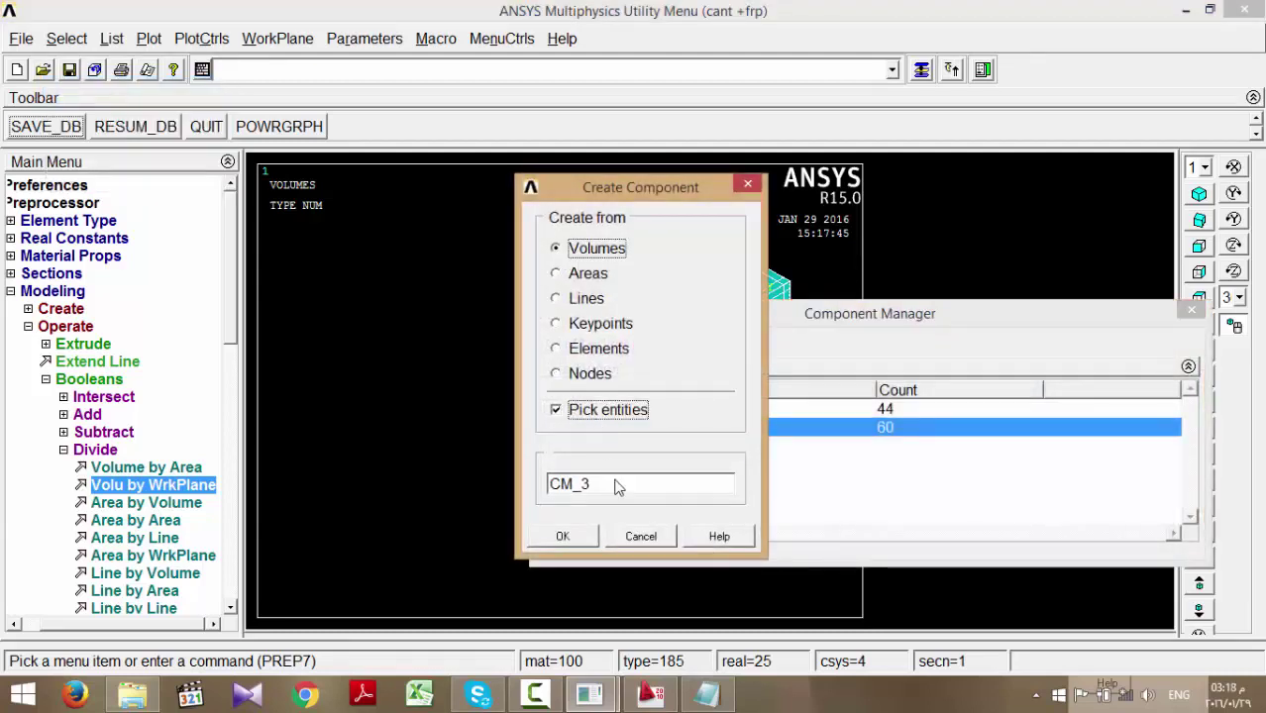
drag(616, 487, 506, 498)
text(Riser)
click(563, 536)
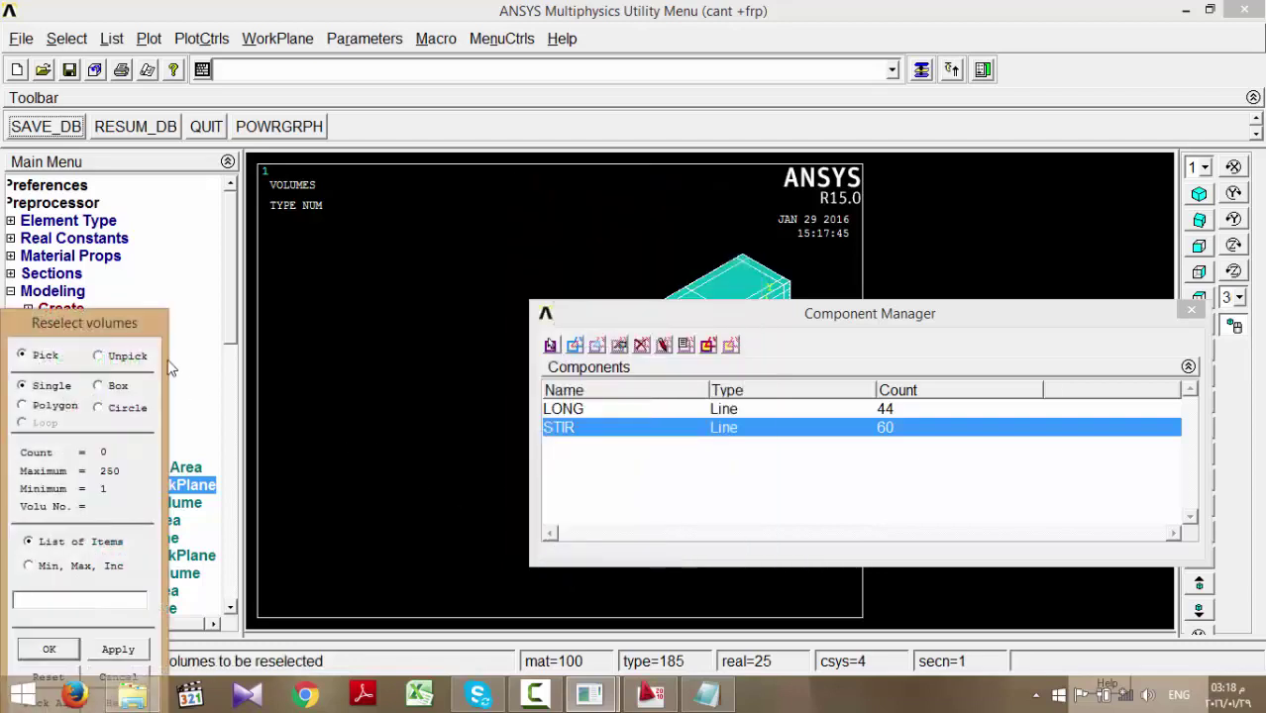
drag(121, 325, 172, 230)
click(114, 608)
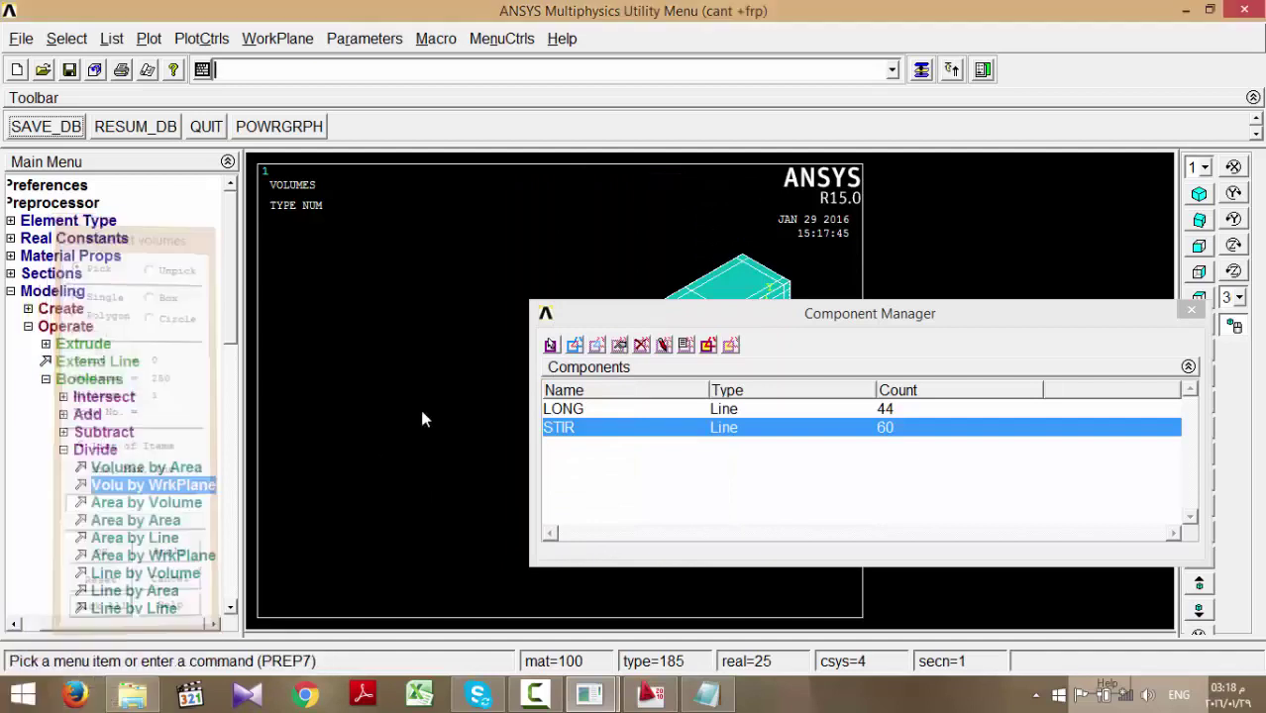
click(57, 131)
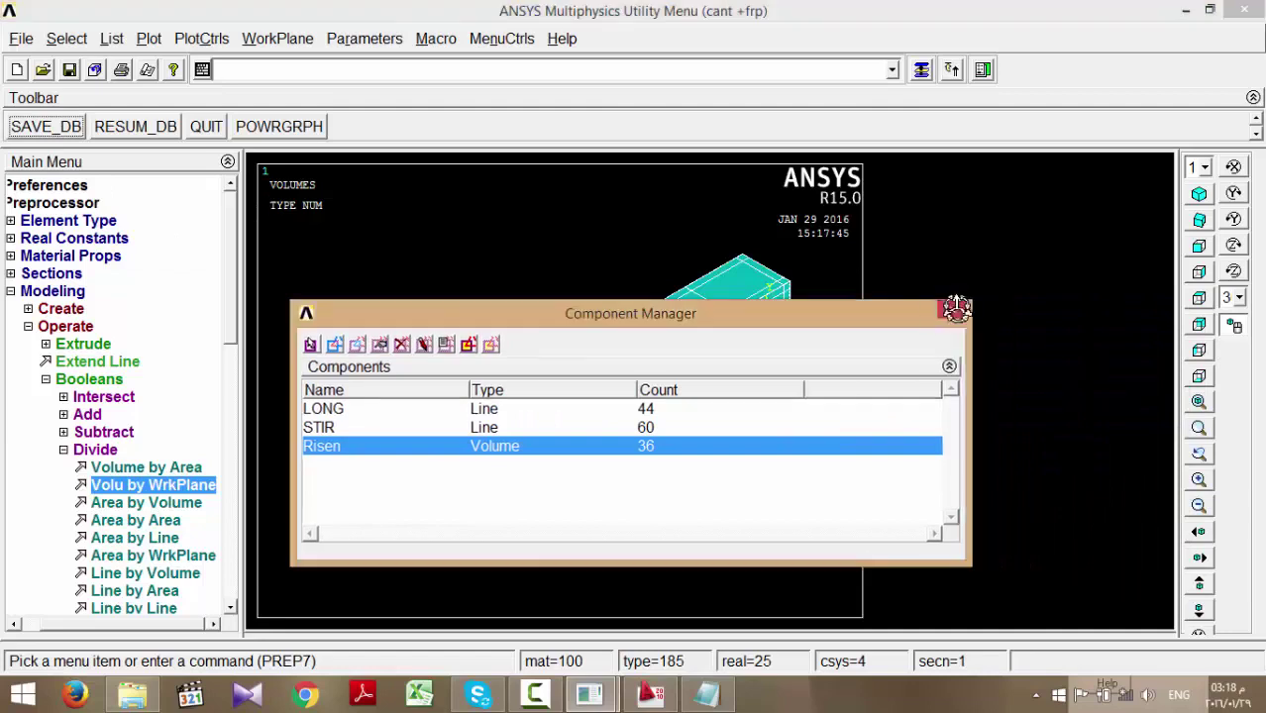
click(955, 310)
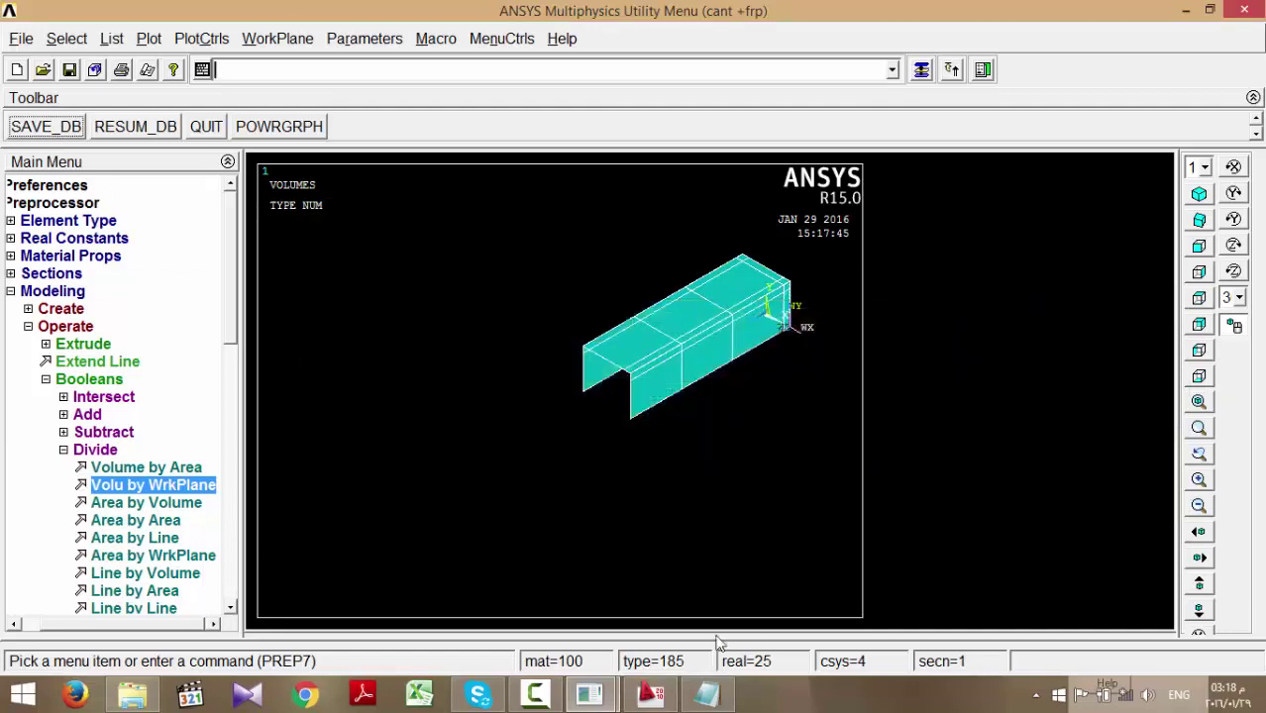
- Switch to AutoCAD and examine the hatched side strips of the strengthening layer in the beam cross-section
click(650, 693)
scroll(701, 436, down, 4)
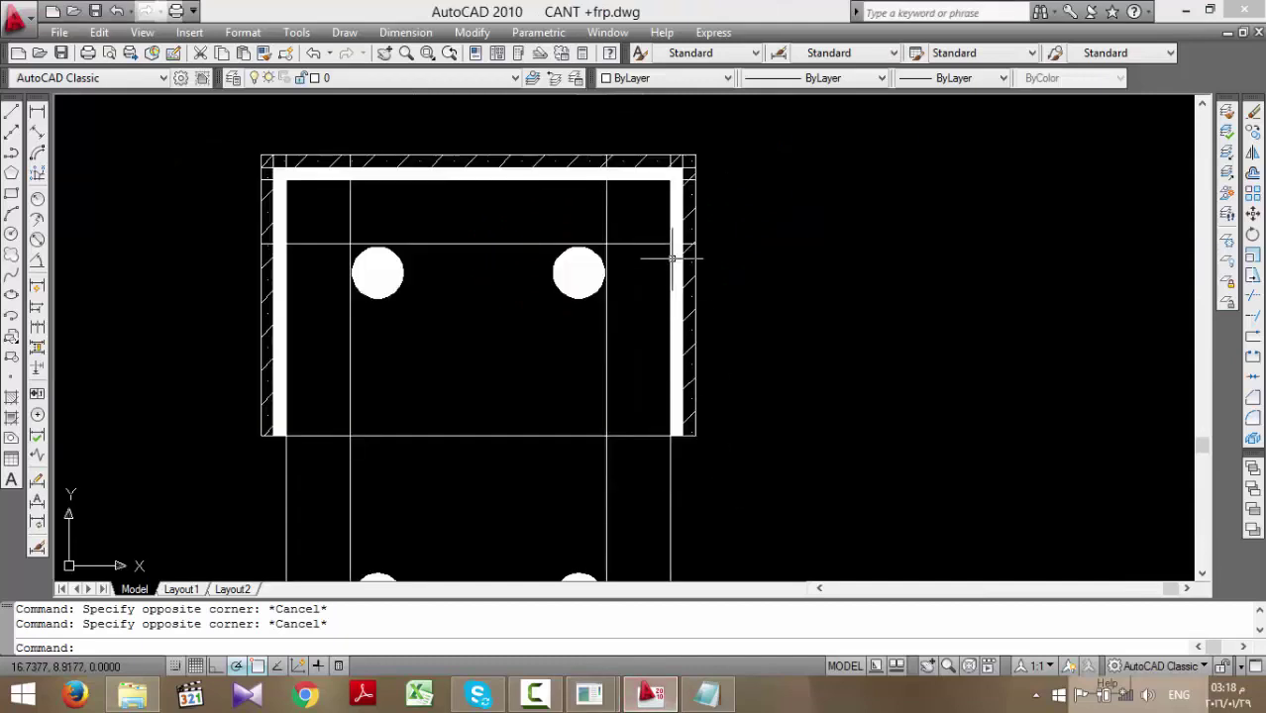
middle_drag(688, 156, 701, 203)
click(699, 194)
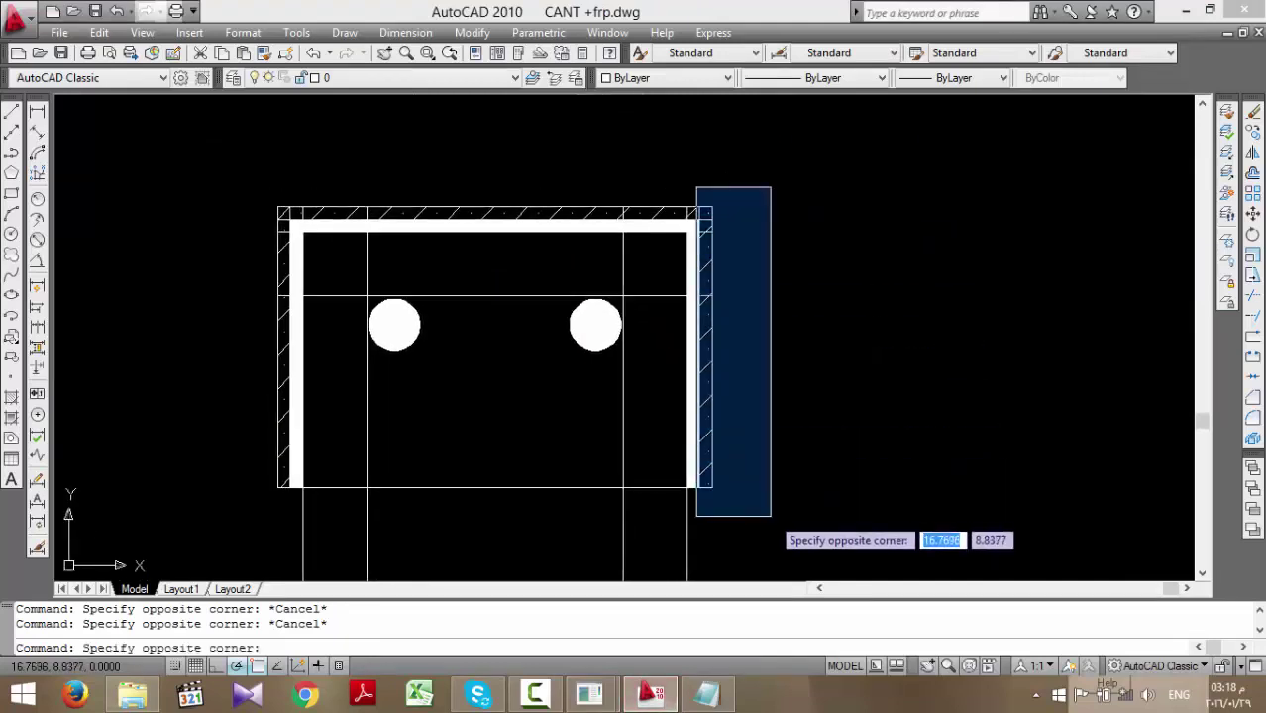
click(740, 179)
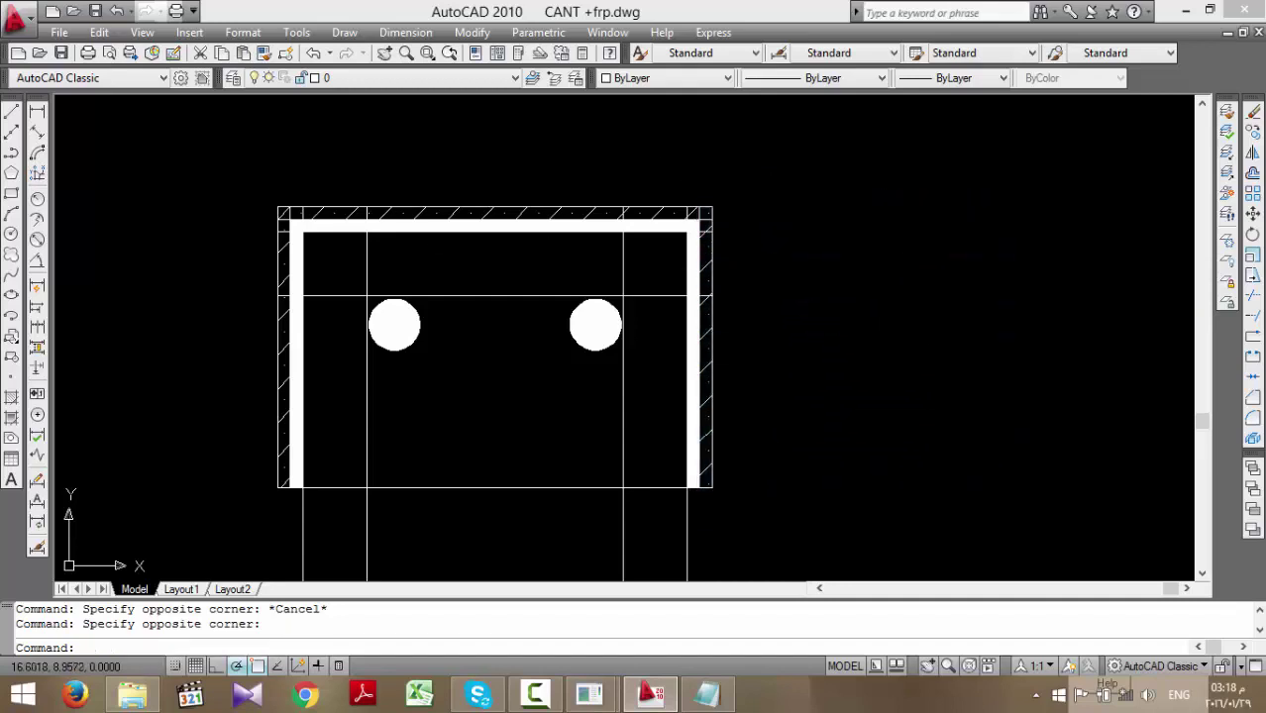
click(229, 170)
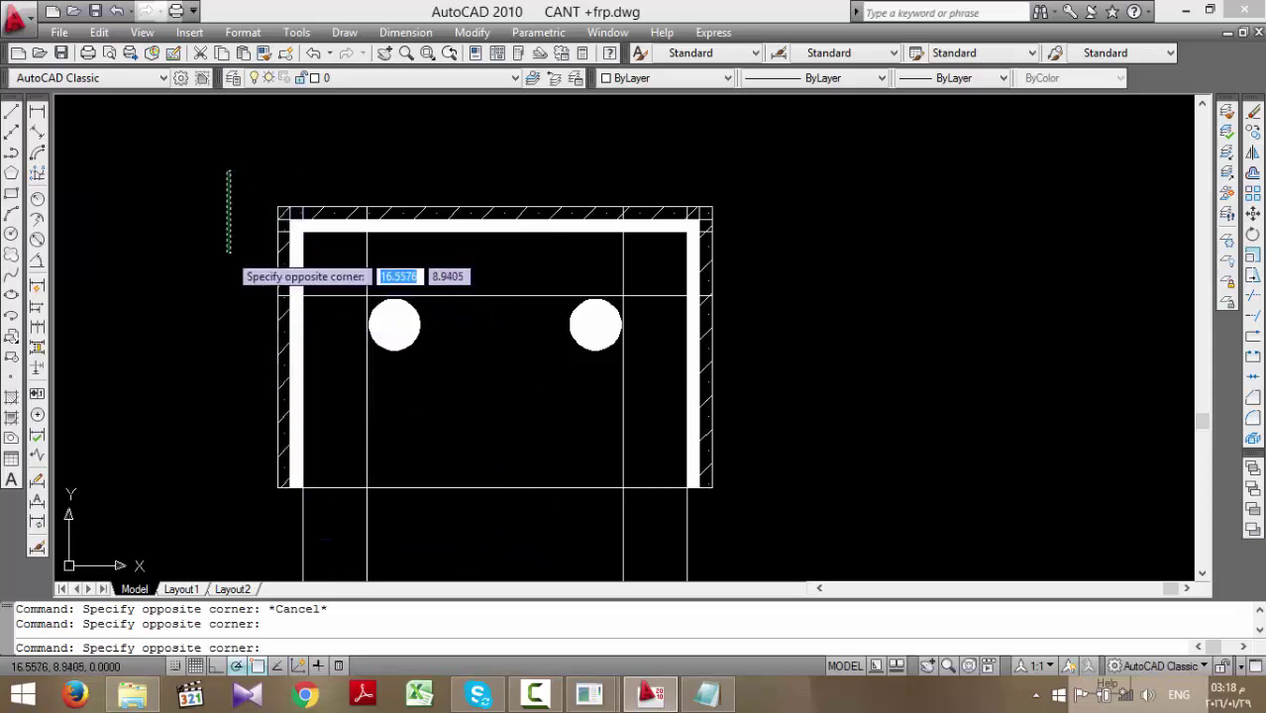
click(226, 251)
click(255, 218)
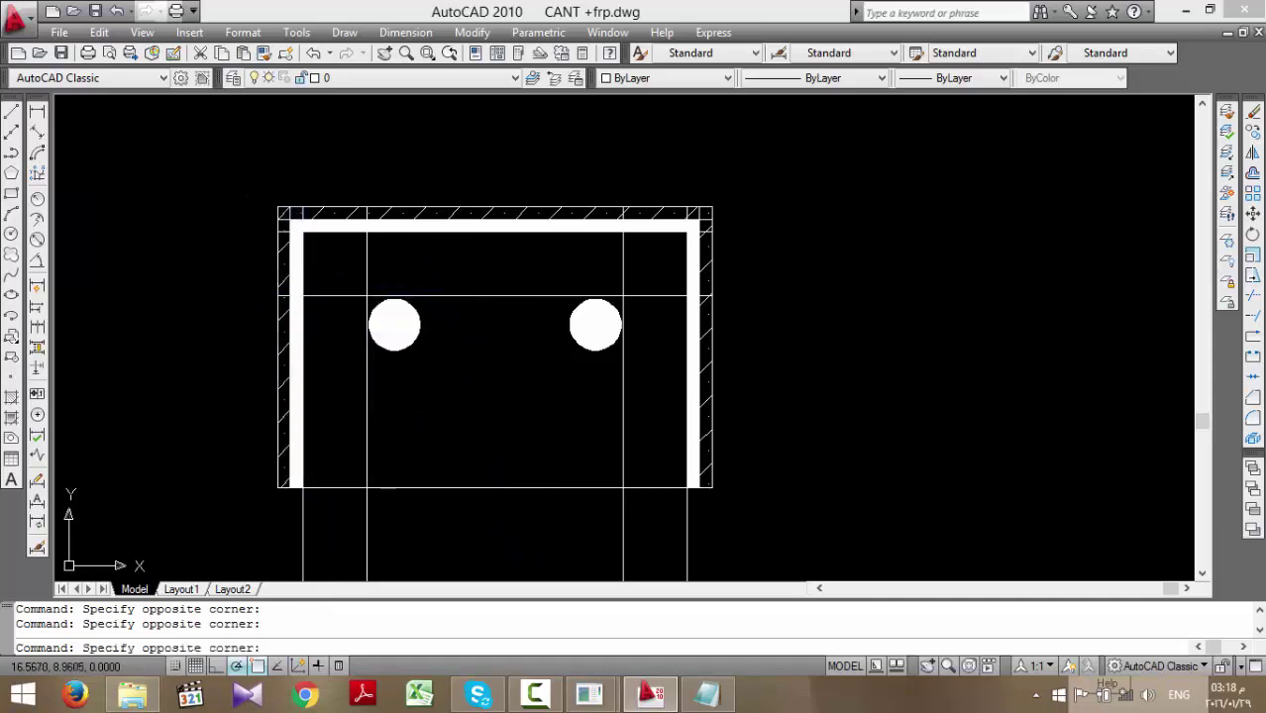
click(300, 484)
click(695, 174)
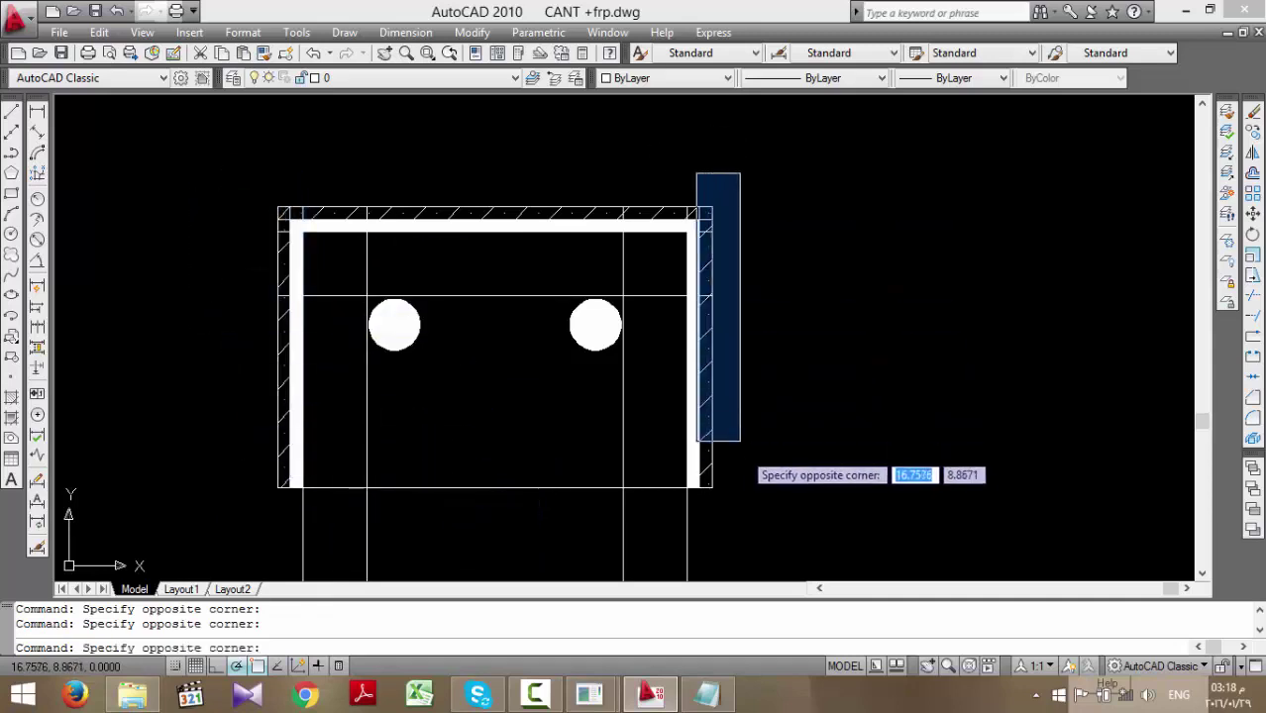
click(771, 512)
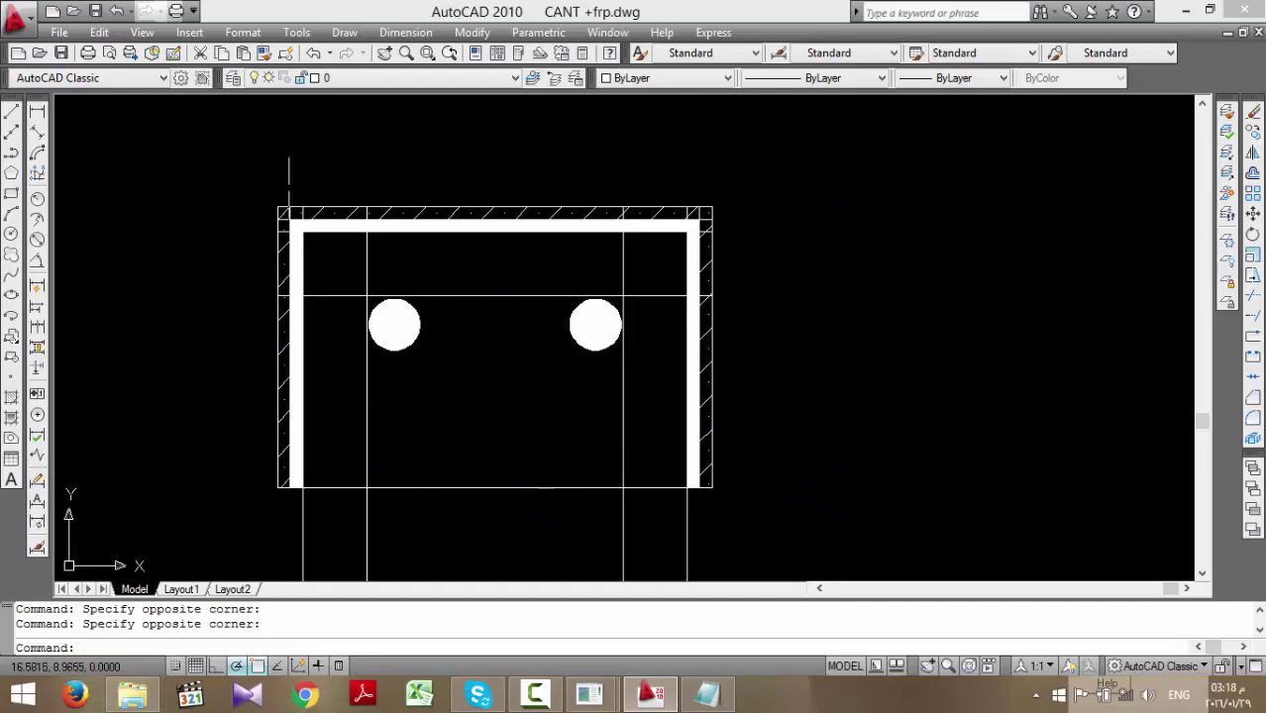
- Examine the hatched upper strip and its corner junctions with the side strips in the cross-section
click(289, 189)
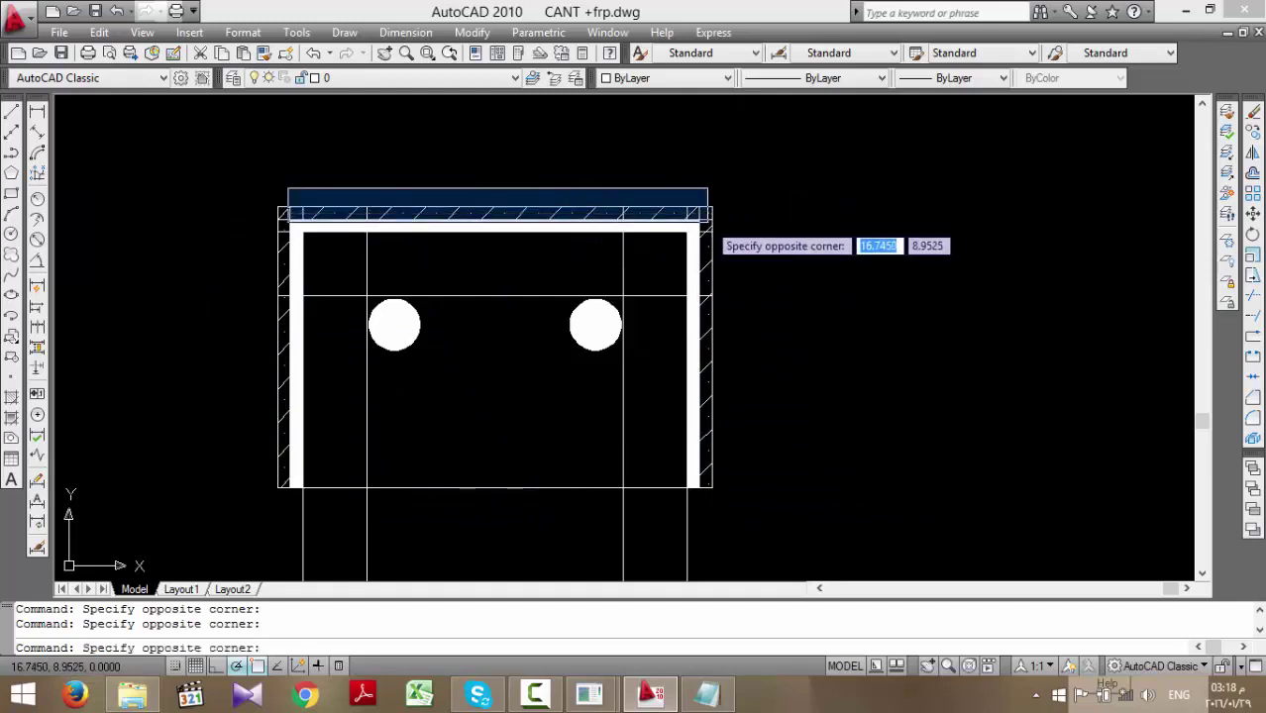
click(707, 224)
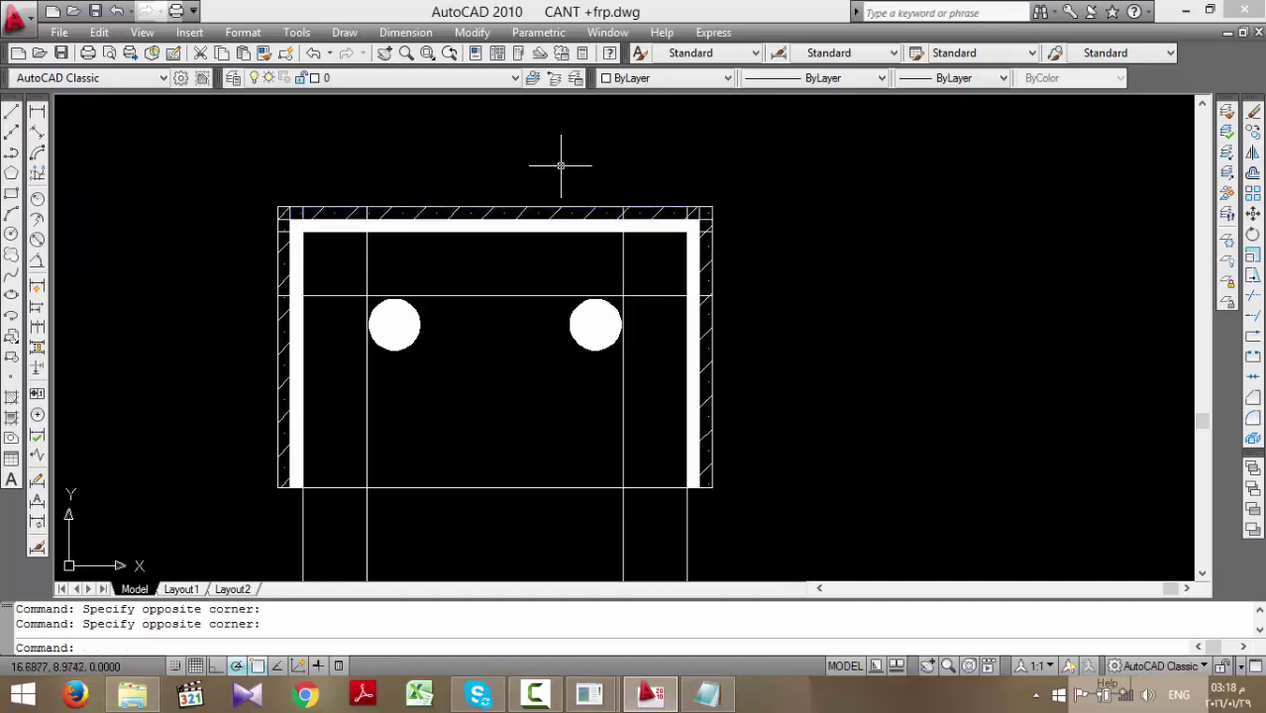
click(256, 199)
click(282, 203)
scroll(281, 216, up, 9)
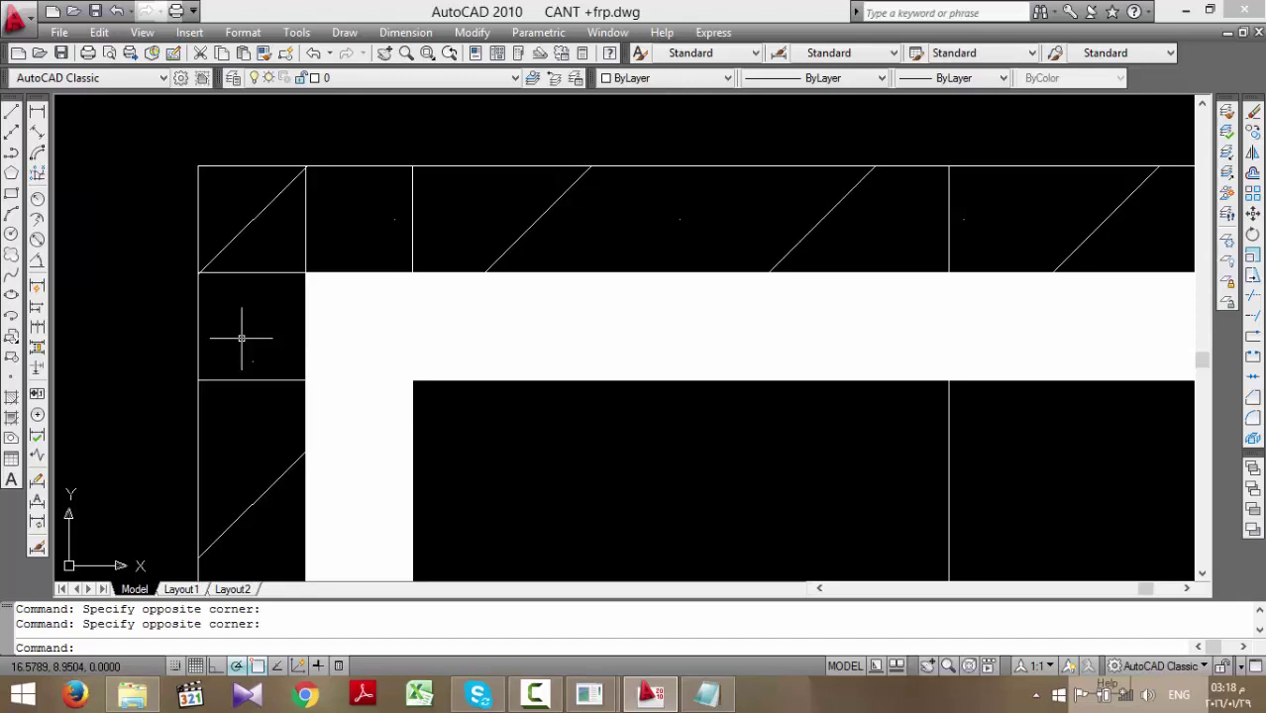
scroll(241, 338, down, 6)
click(245, 239)
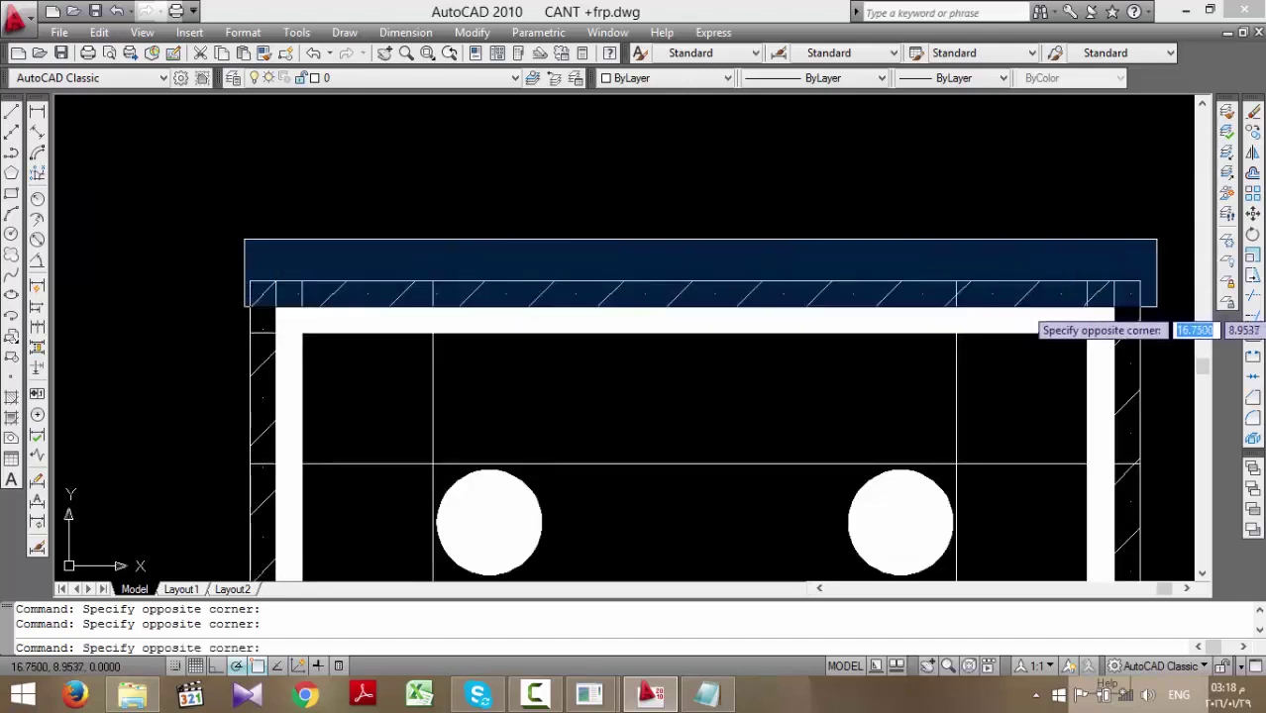
click(204, 309)
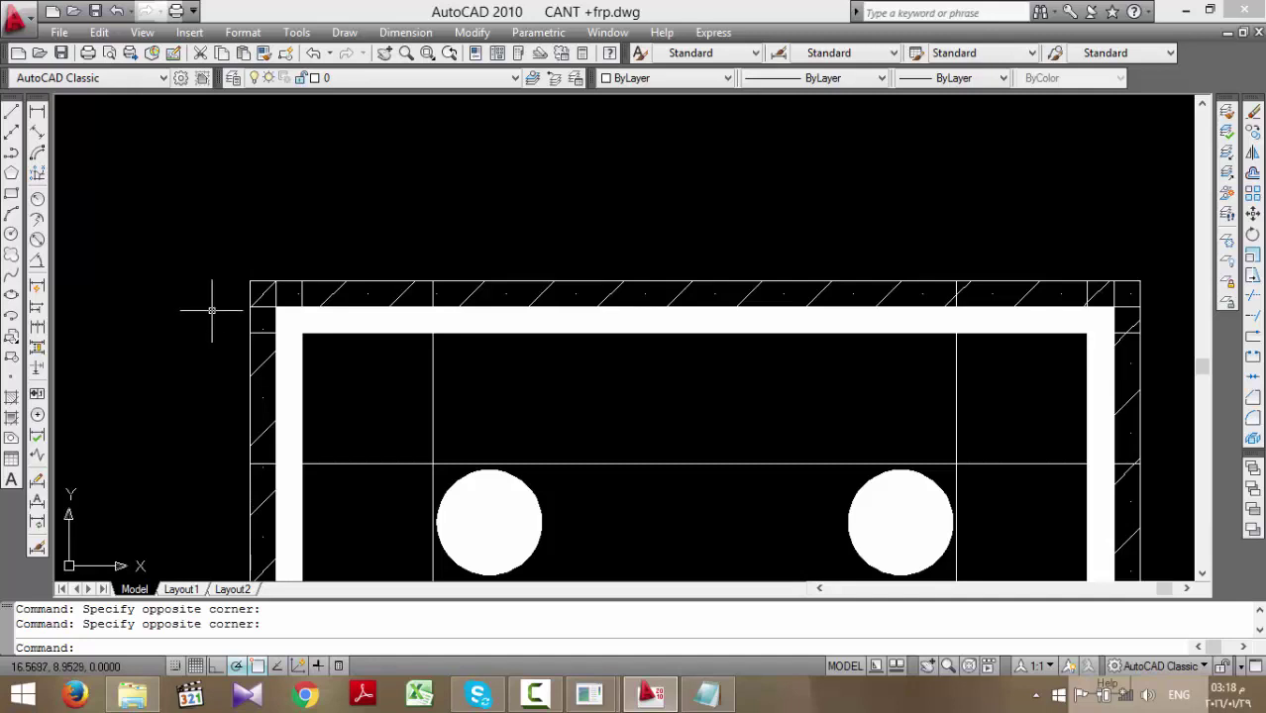
- Return to ANSYS, replot the component's volumes and select everything in the model again
mouse_move(591, 693)
click(651, 616)
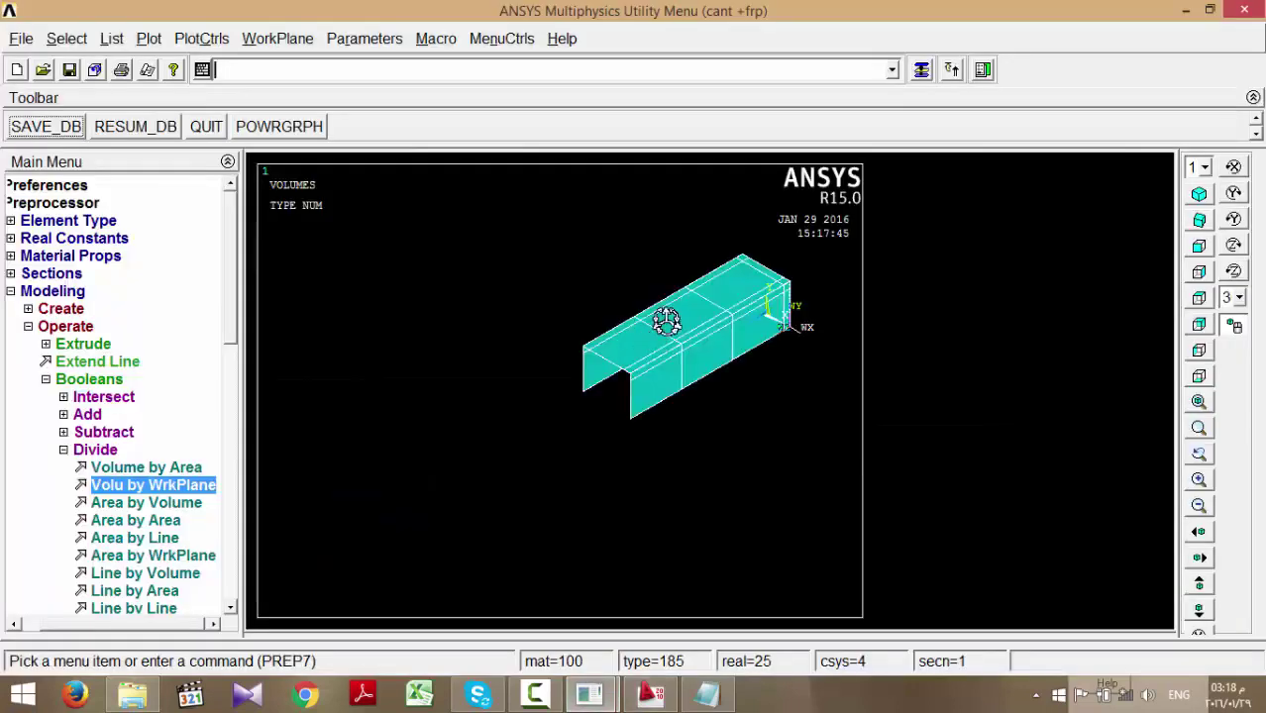
click(263, 140)
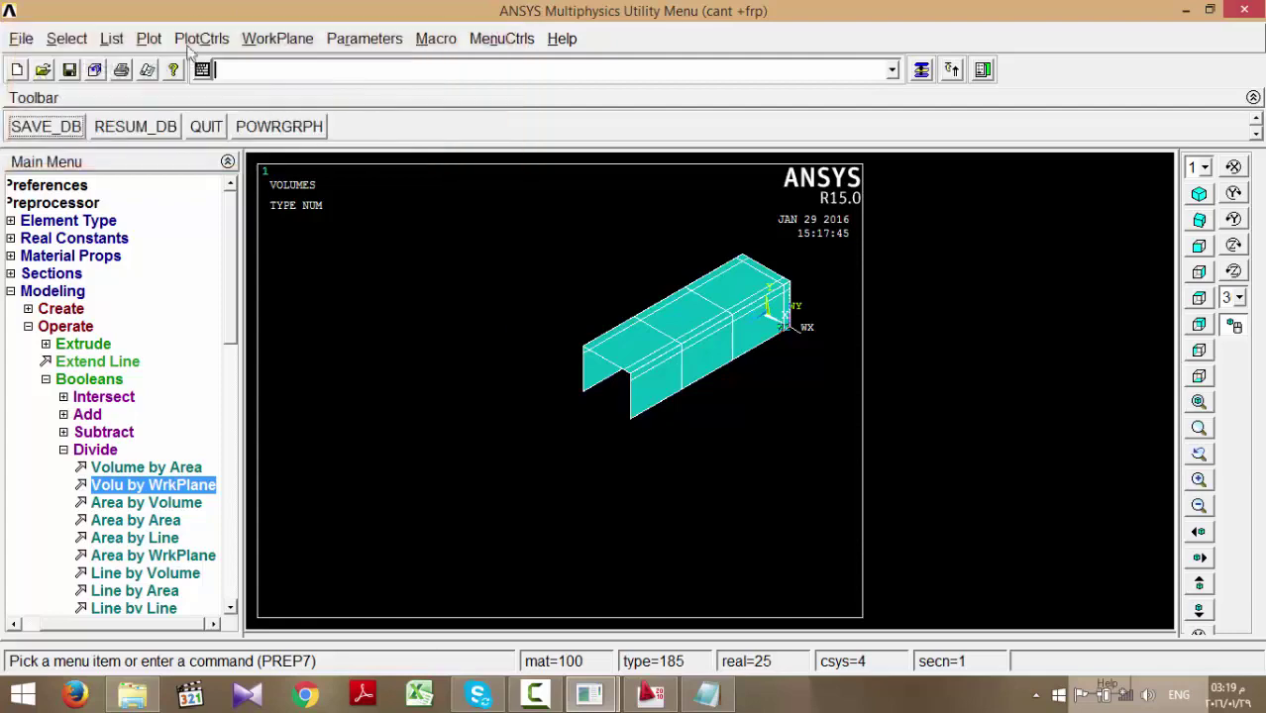
click(149, 39)
click(180, 159)
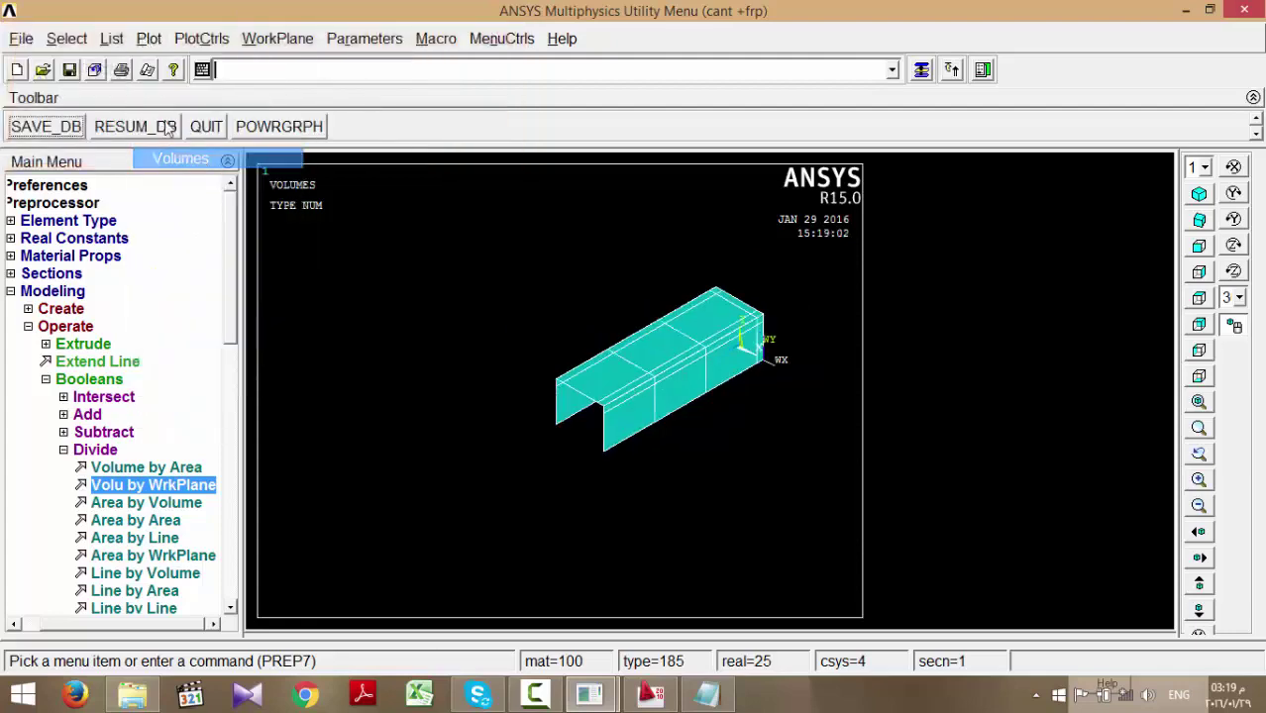
click(66, 38)
click(89, 160)
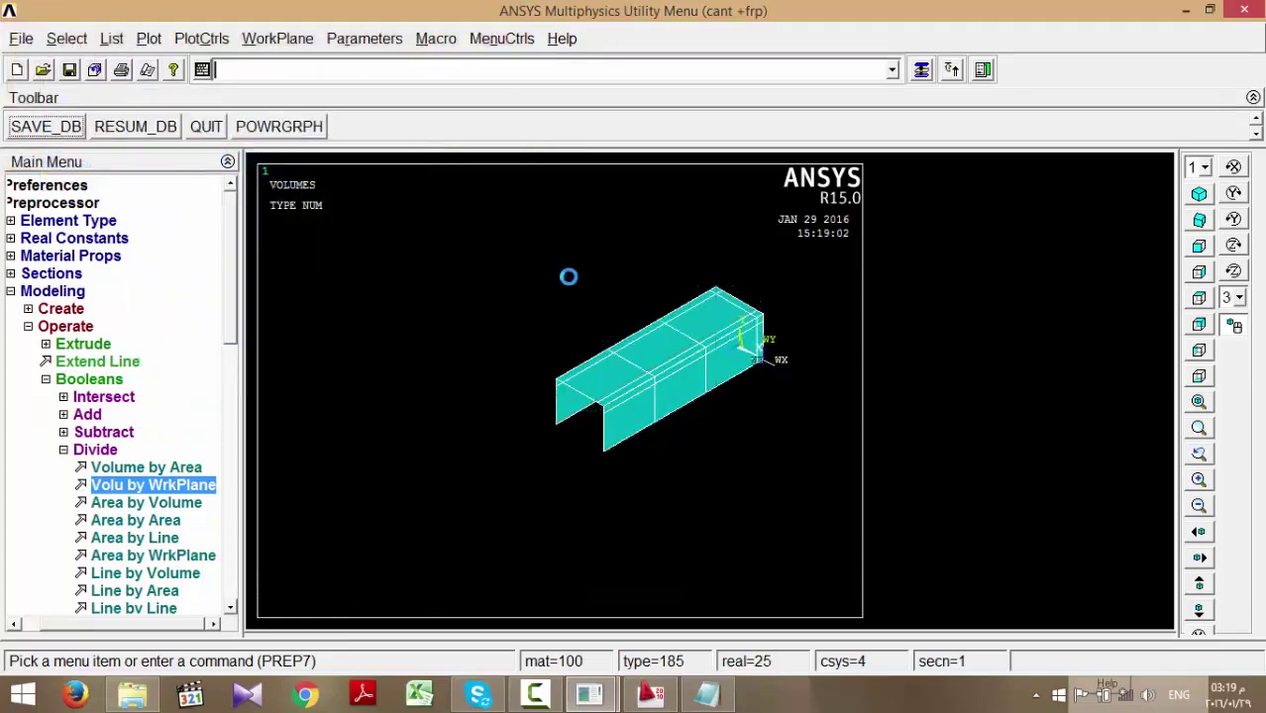
- Align the working plane with global Cartesian, make global Cartesian the active coordinate system, and save the database
click(299, 40)
mouse_move(336, 180)
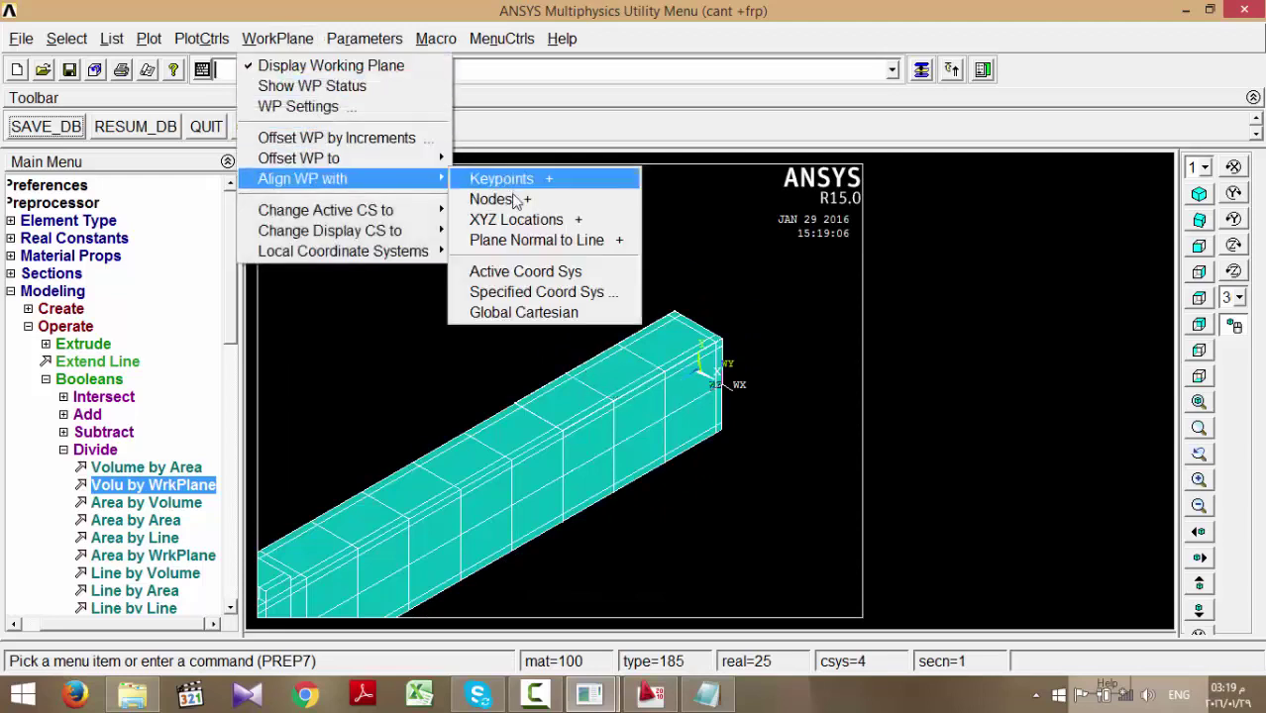
click(542, 312)
click(277, 40)
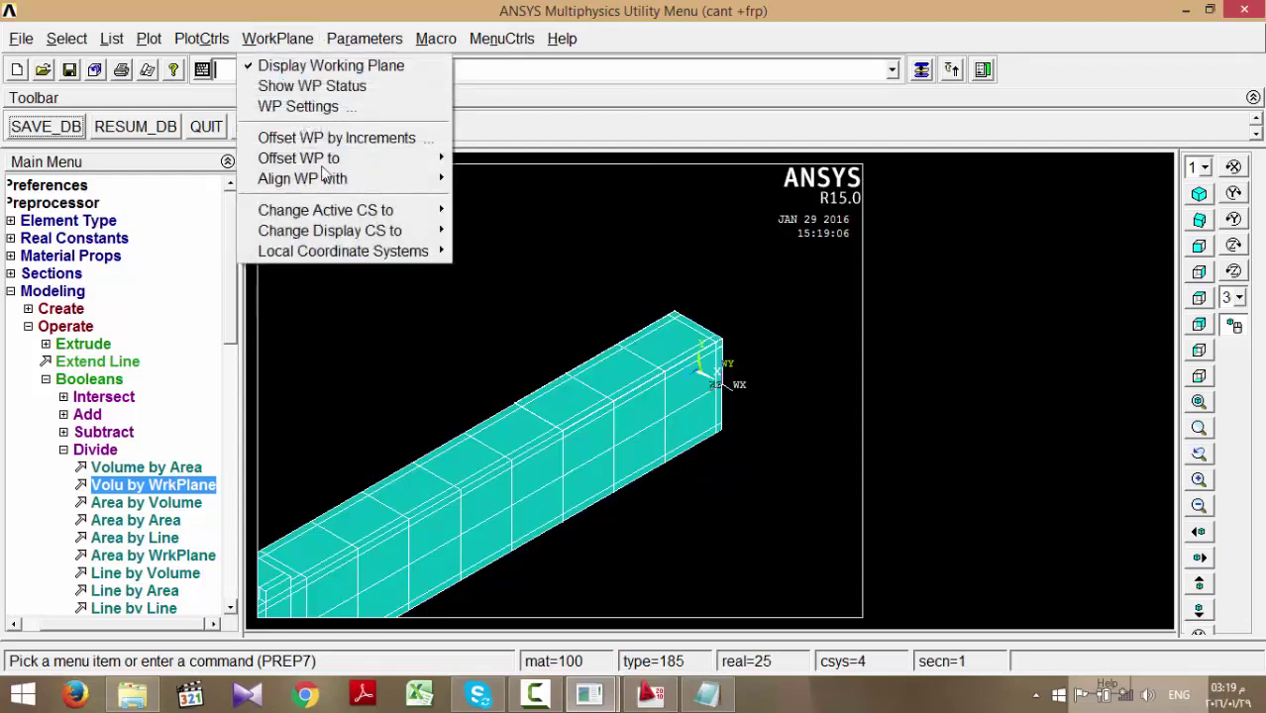
mouse_move(352, 216)
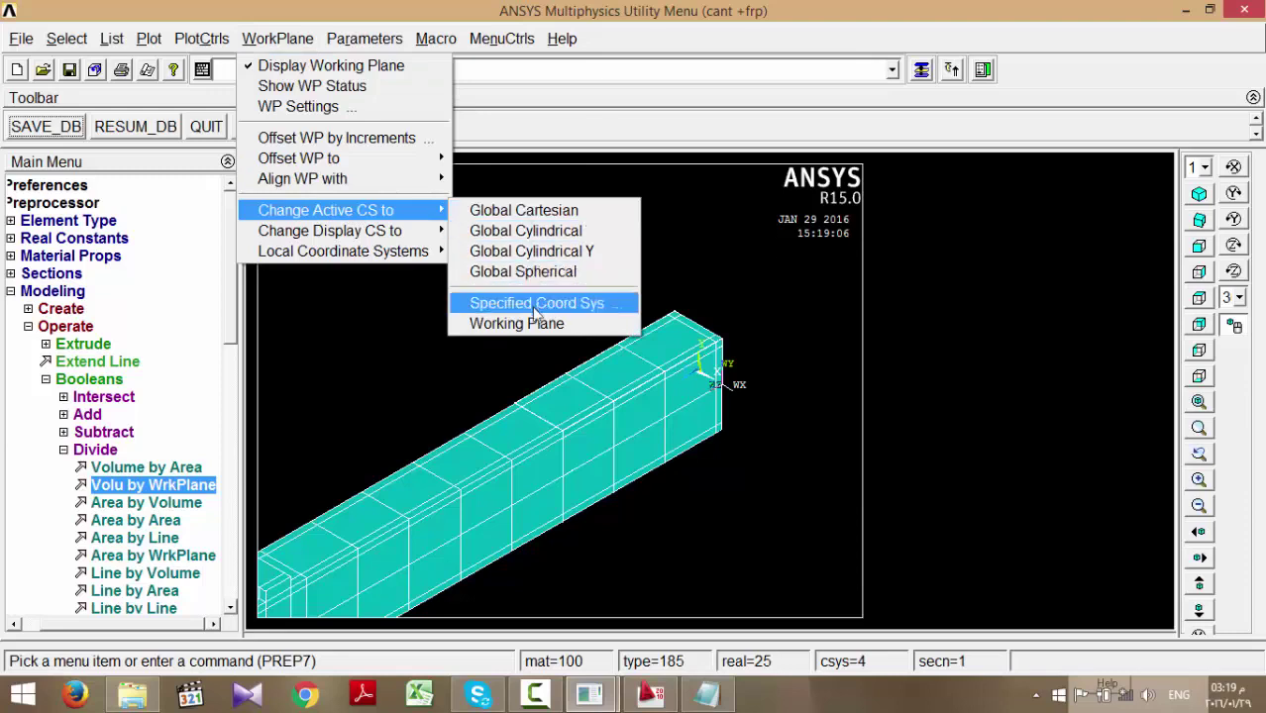
click(560, 212)
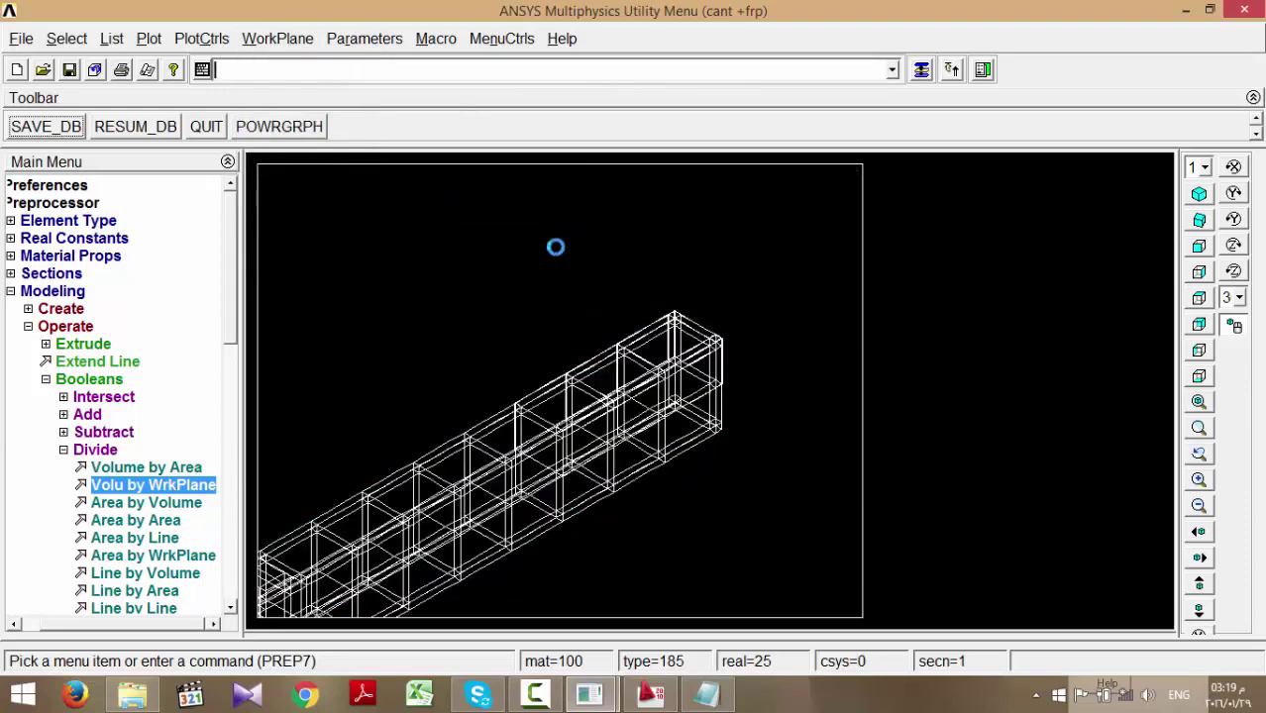
click(47, 135)
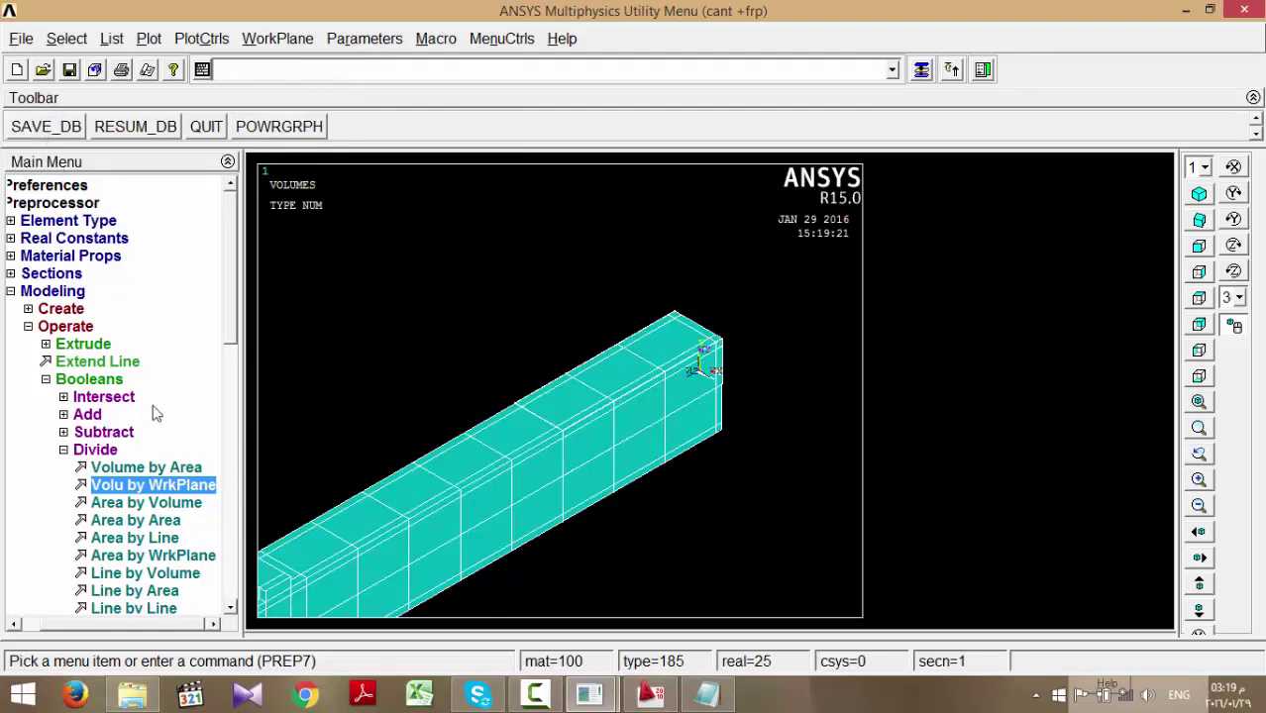
- Check the layers' lower end in the AutoCAD cross-section, and offset the ANSYS working plane by b/2,t/2,0
click(650, 694)
scroll(793, 422, down, 5)
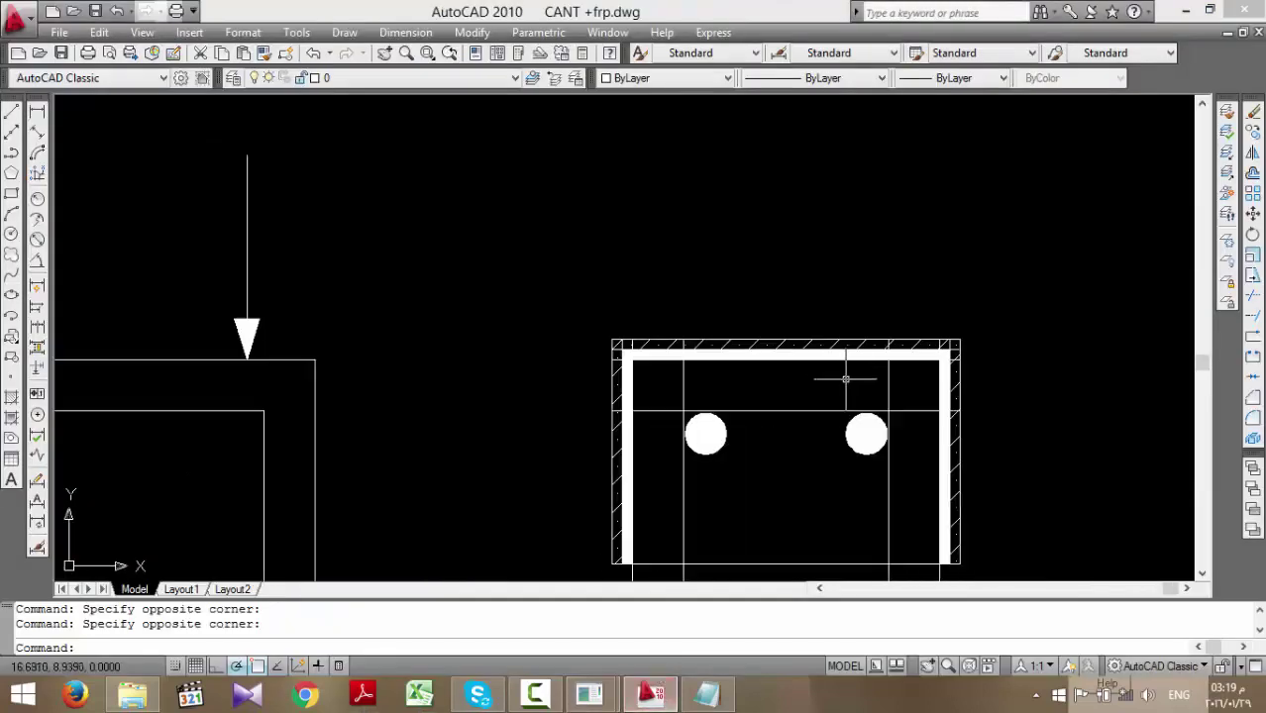
middle_drag(848, 377, 666, 261)
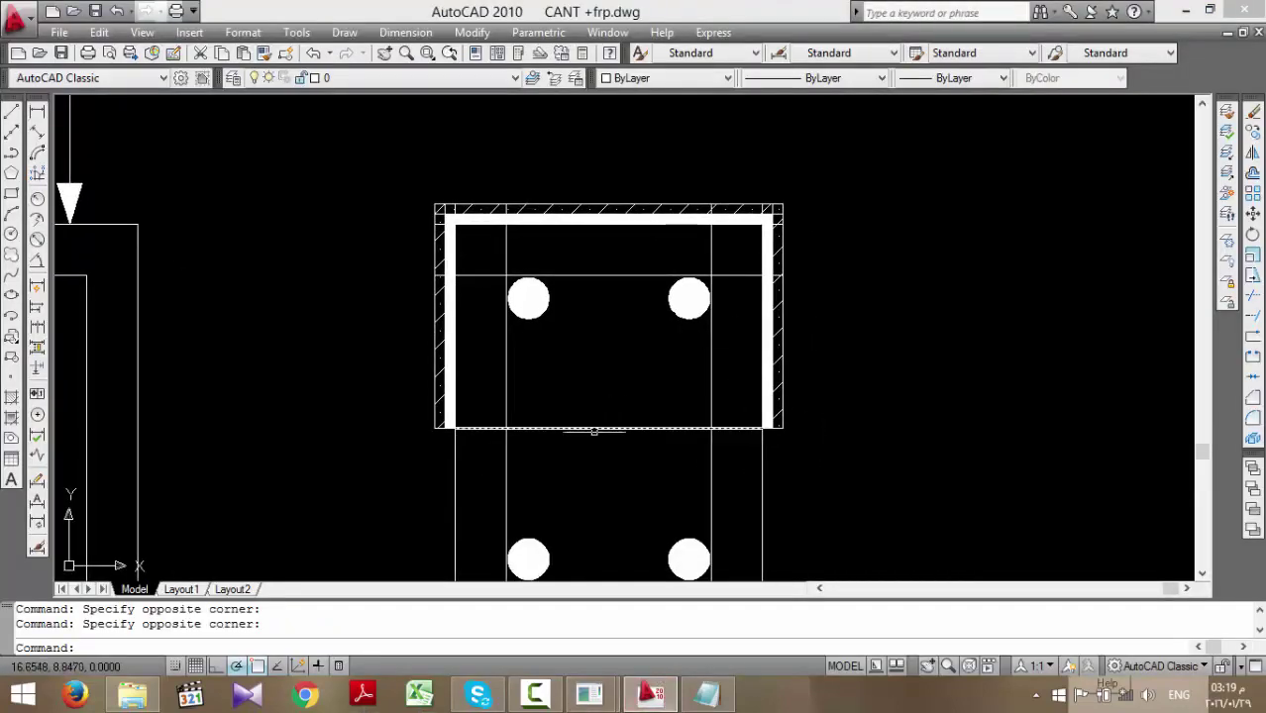
scroll(765, 432, up, 5)
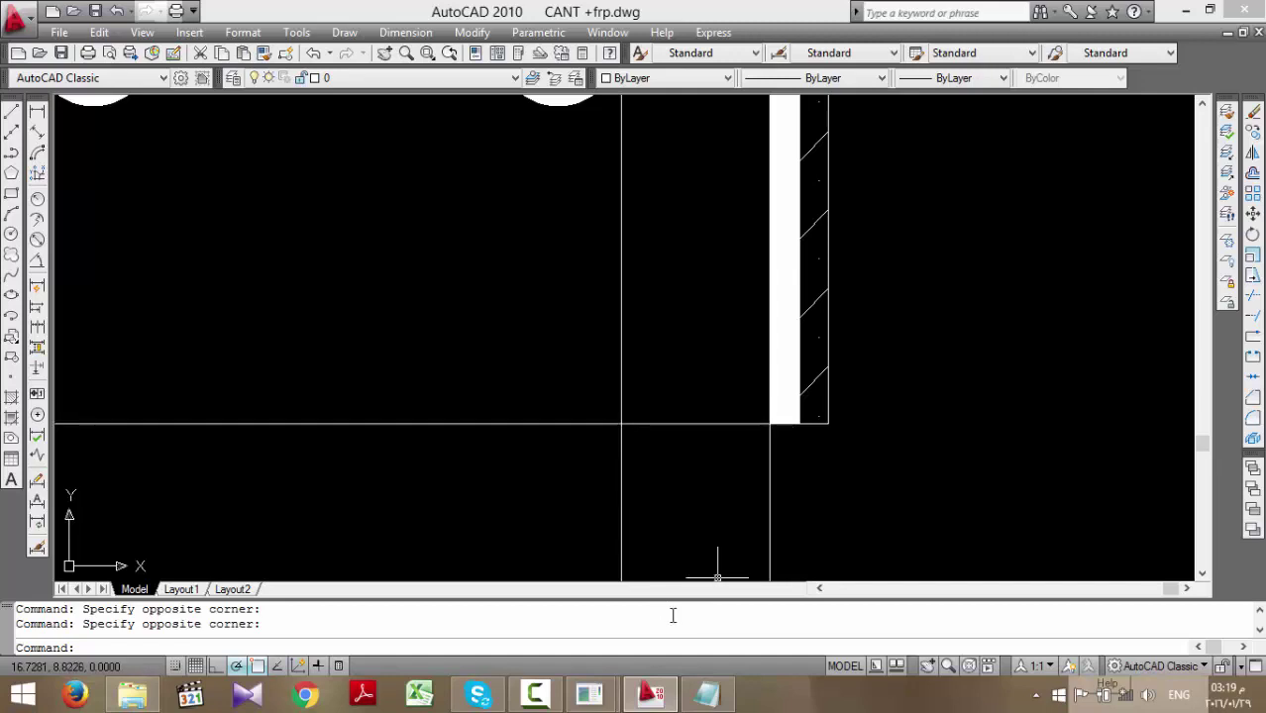
mouse_move(590, 694)
click(701, 595)
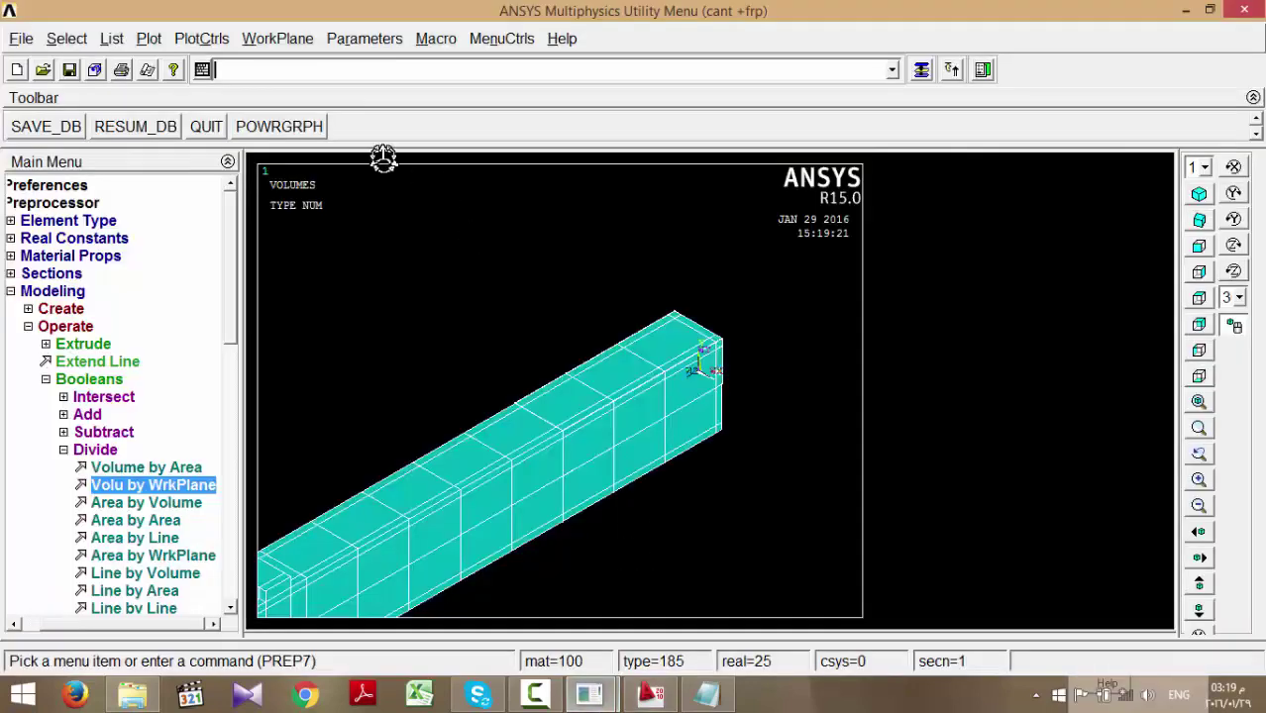
click(201, 38)
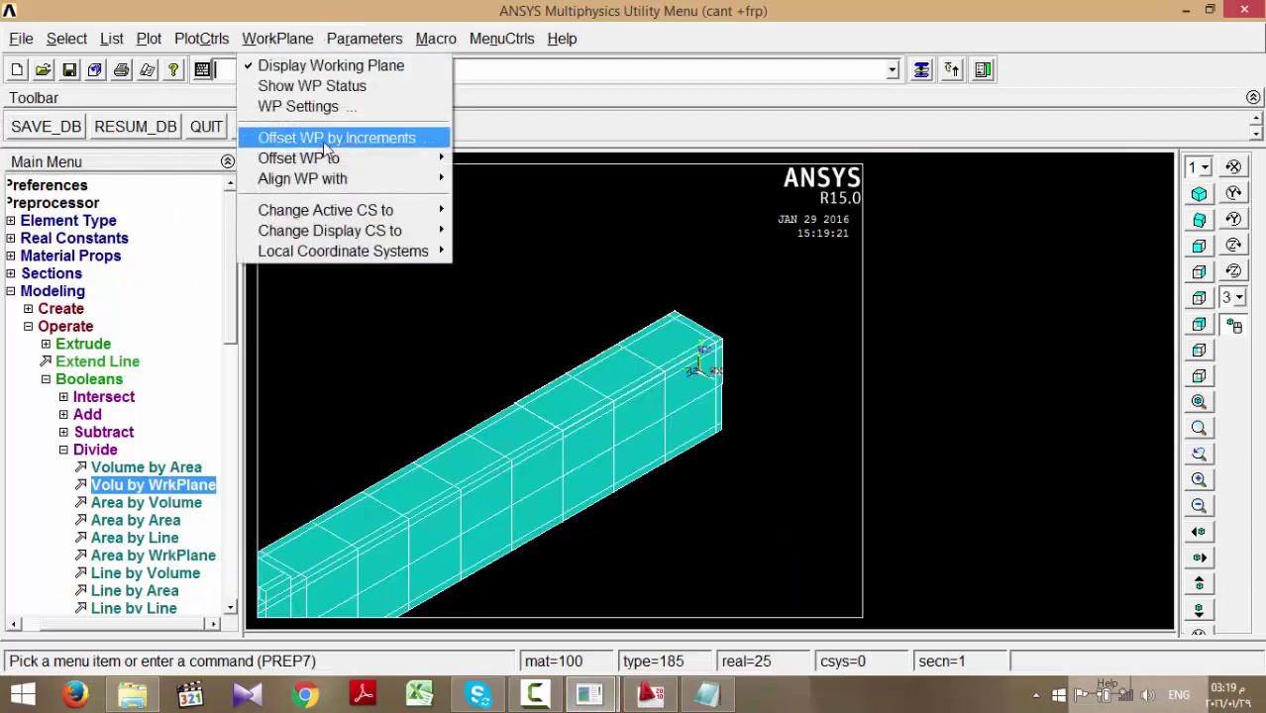
click(327, 138)
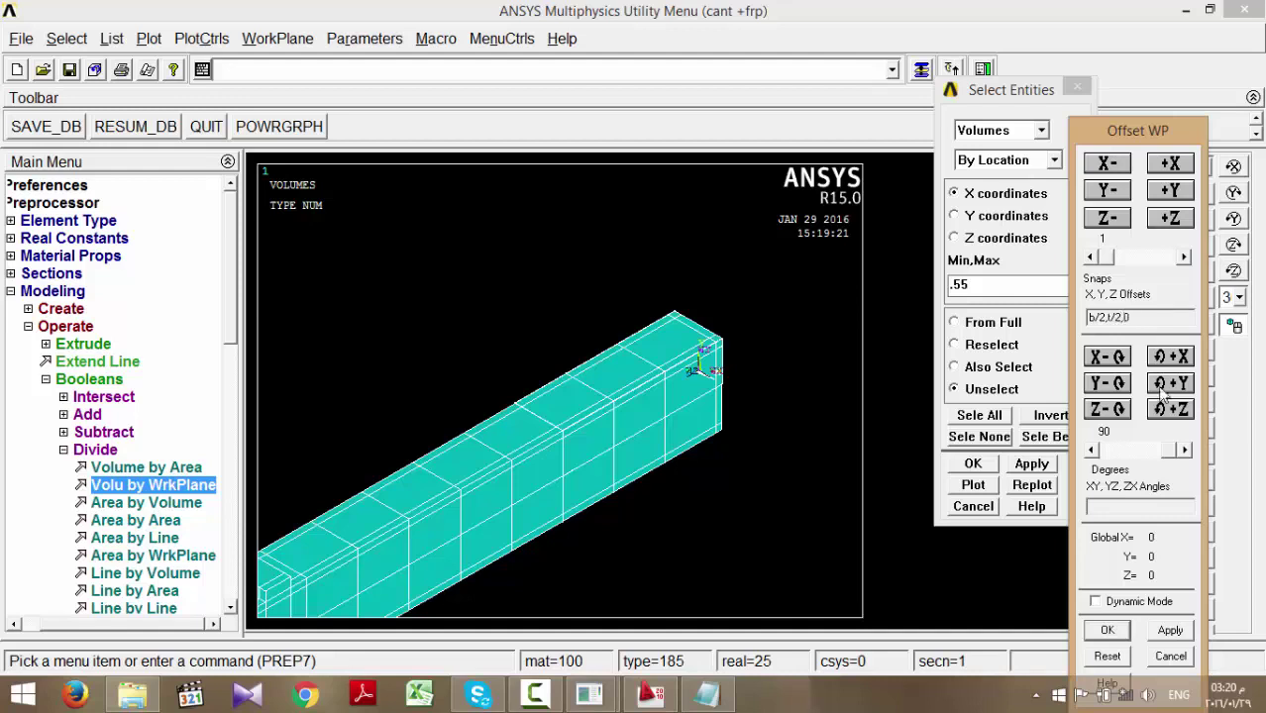
click(1170, 630)
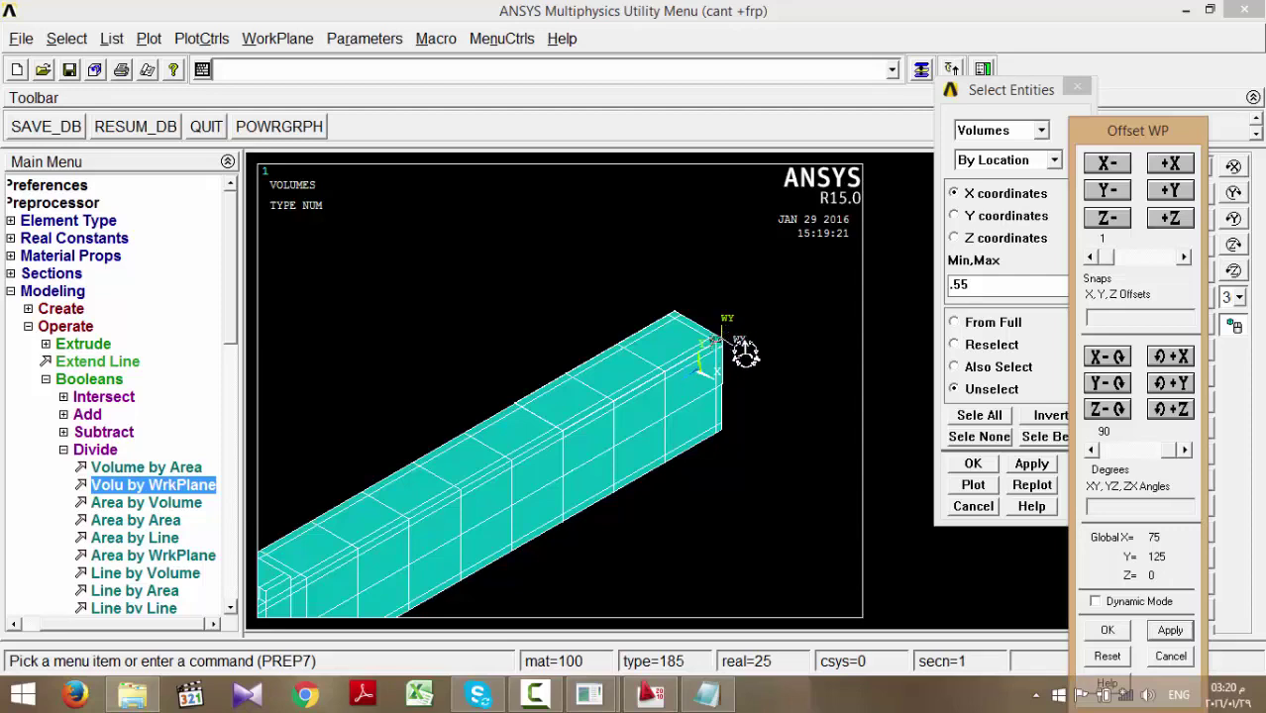
- Switch to the AutoCAD cross-section and examine the full-width upper hatched strip, highlighting it and checking its corner with the side strip
click(650, 697)
scroll(826, 418, up, 2)
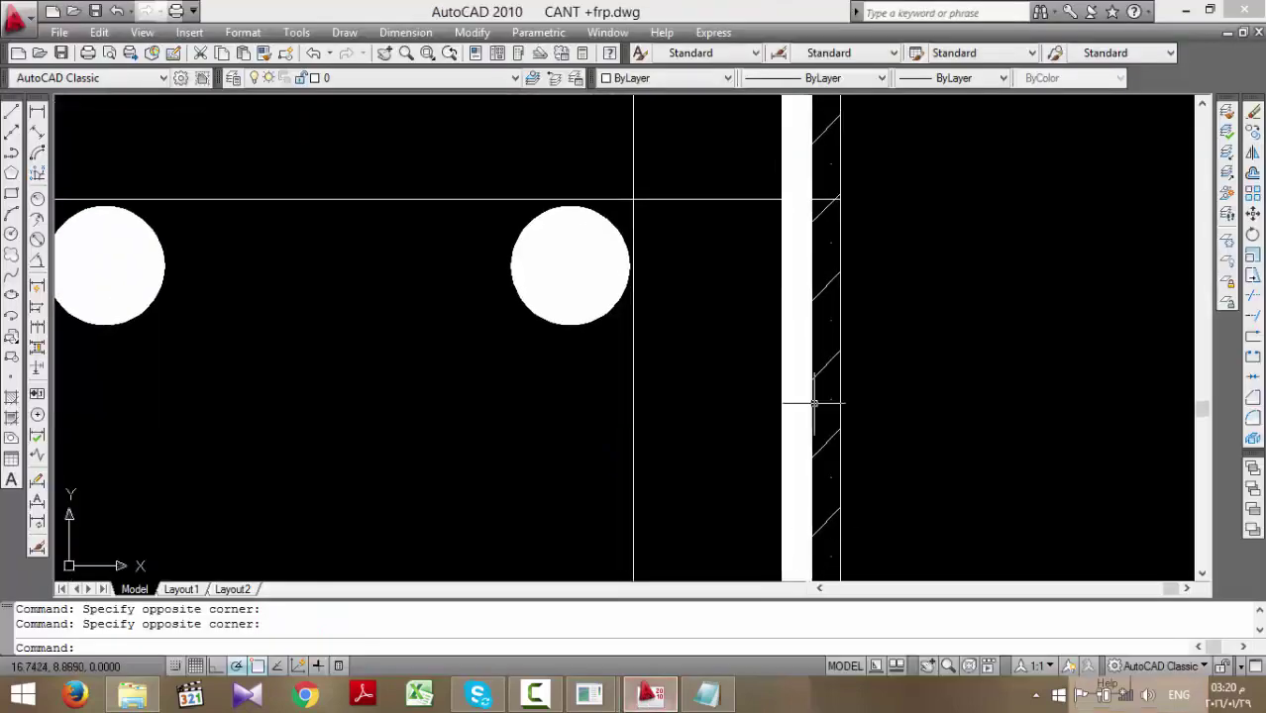
middle_drag(809, 459, 810, 593)
scroll(753, 243, up, 2)
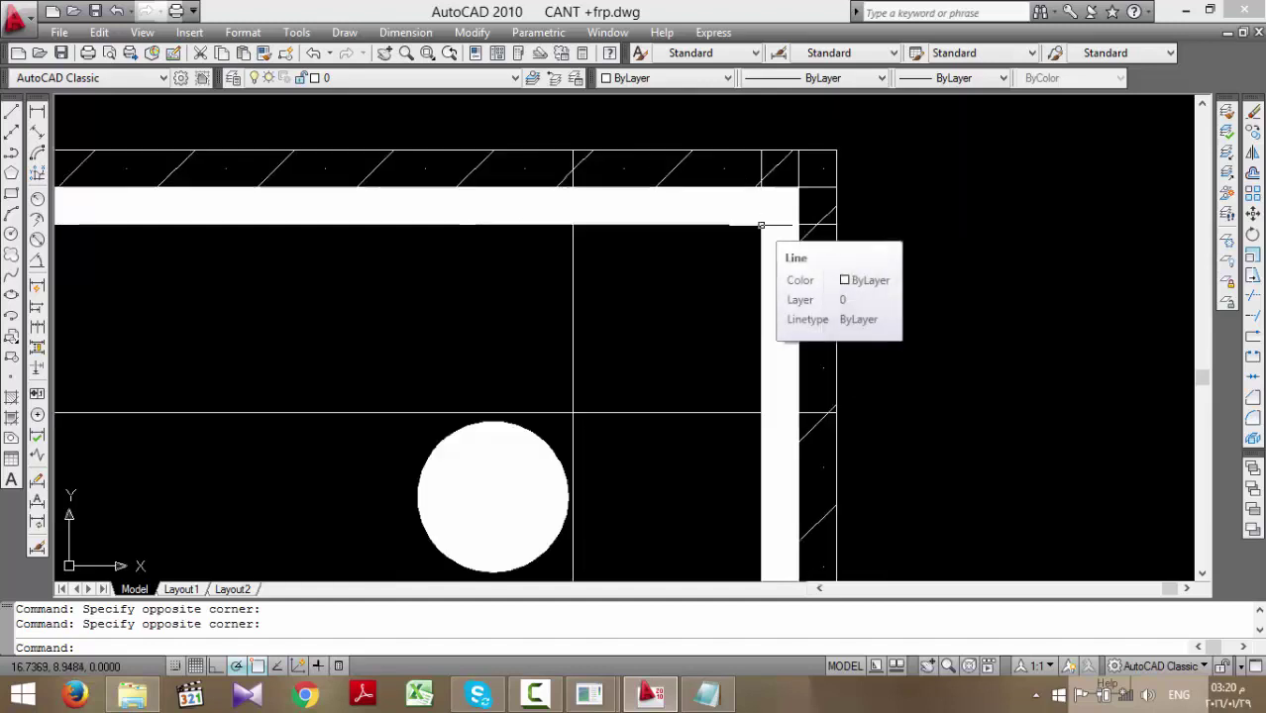
scroll(761, 225, down, 1)
scroll(761, 225, down, 2)
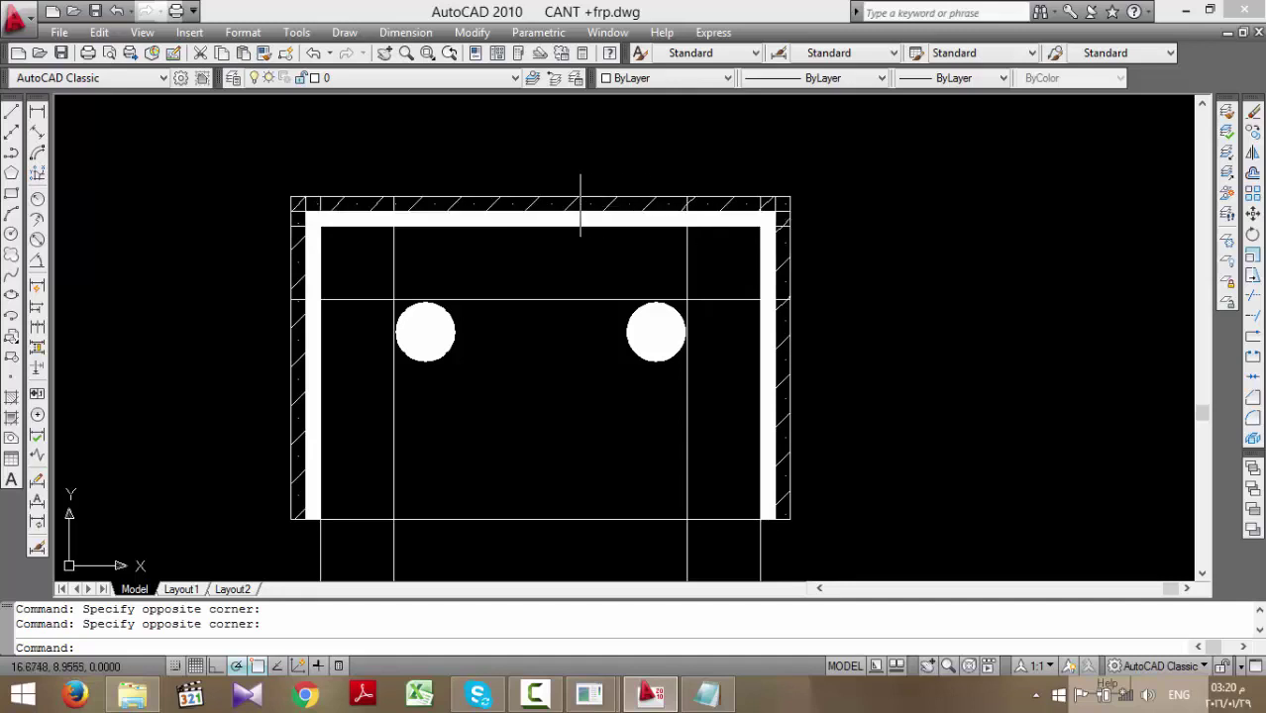
click(251, 177)
click(863, 211)
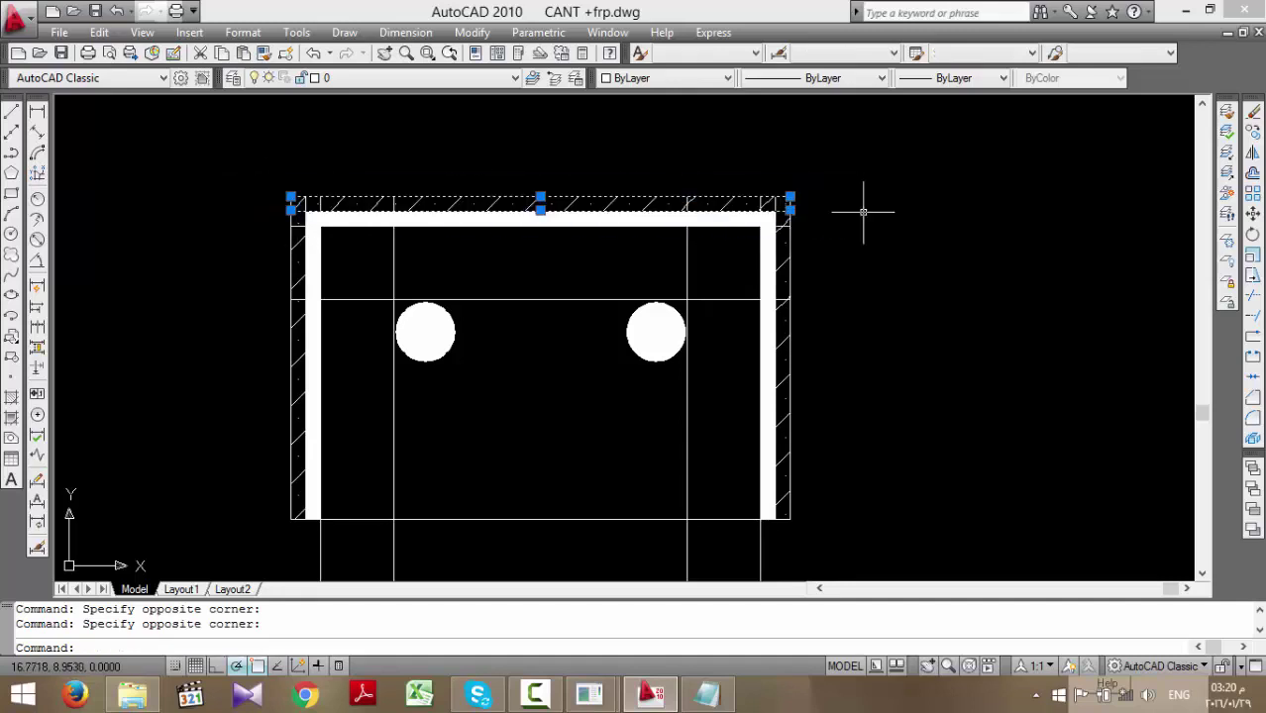
key(Escape)
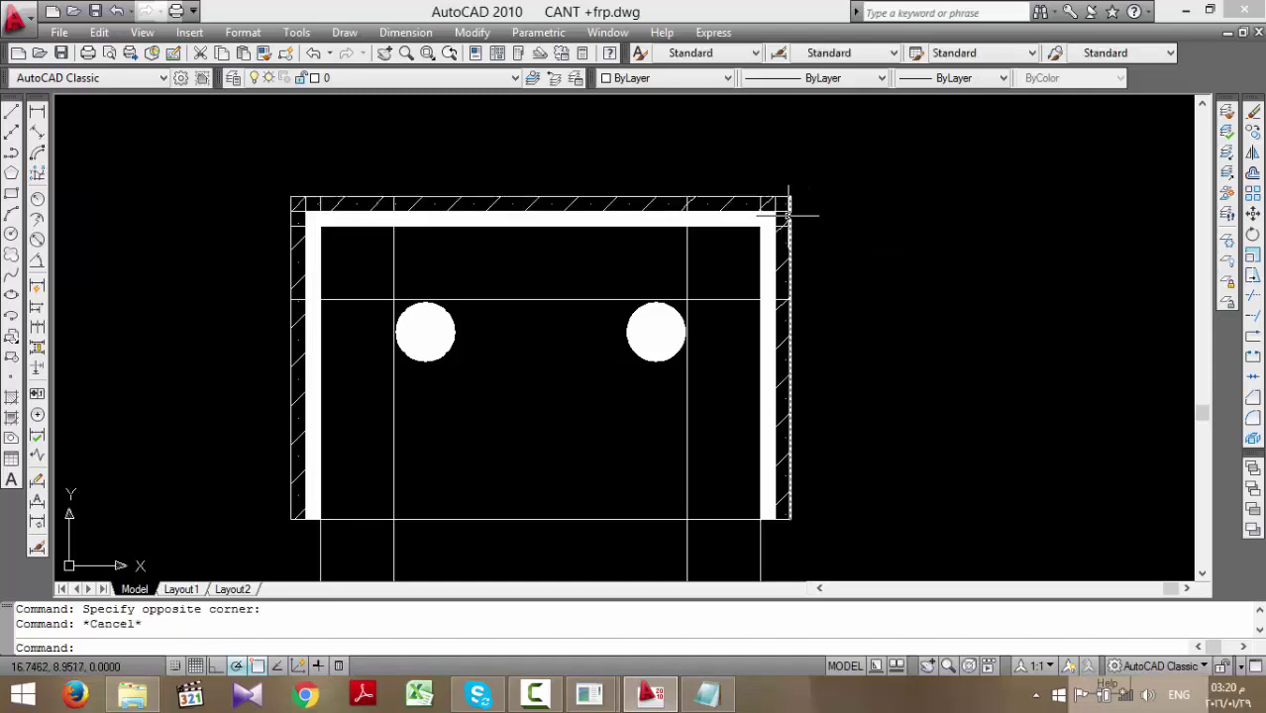
scroll(789, 210, up, 5)
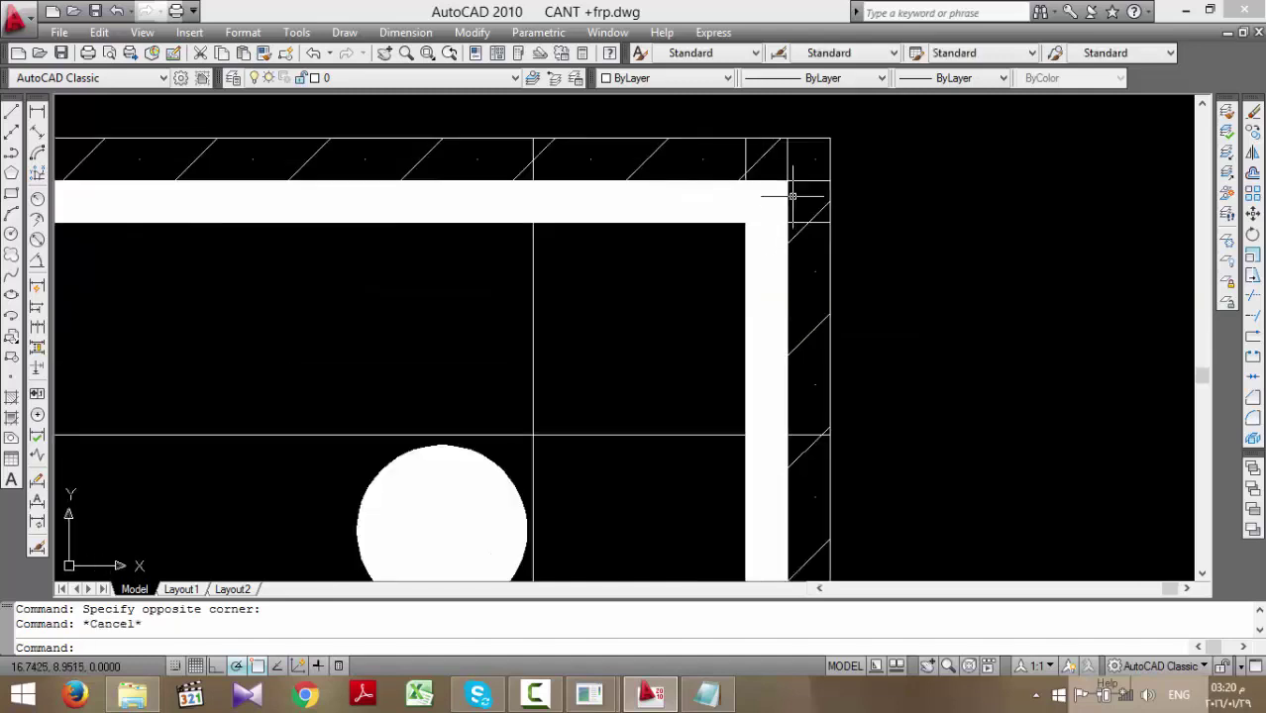
scroll(788, 176, down, 4)
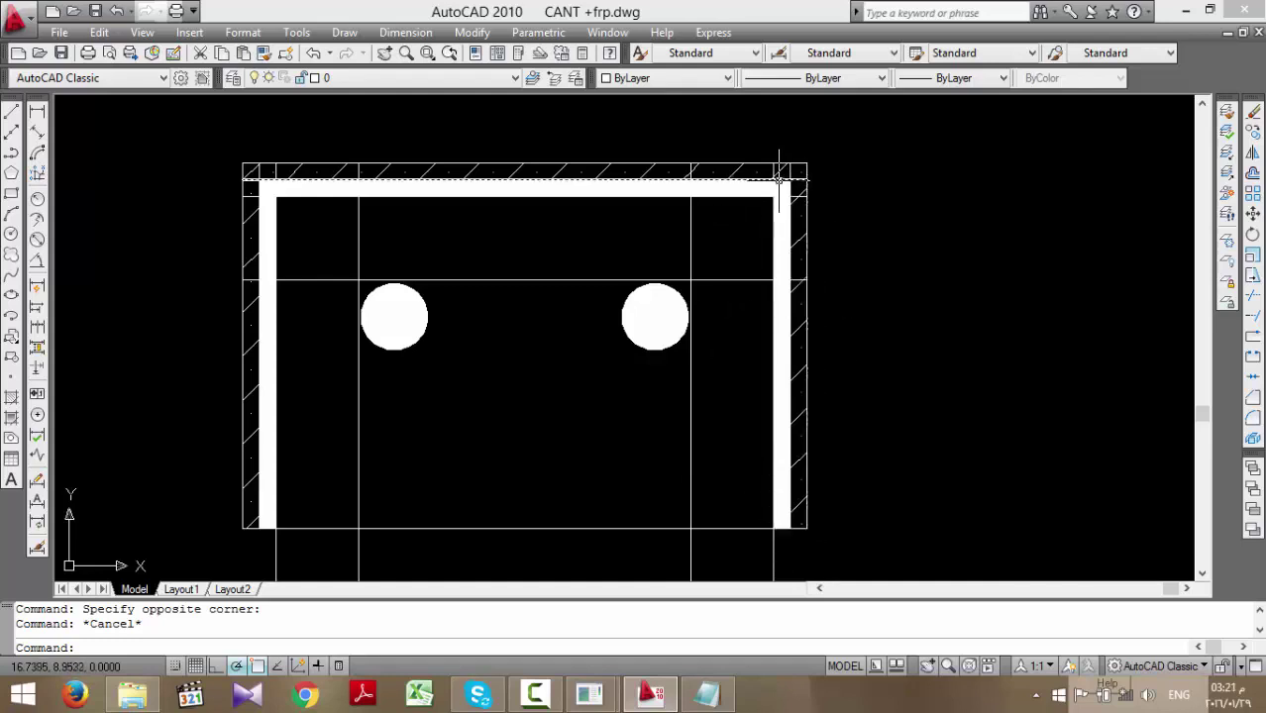
mouse_move(779, 178)
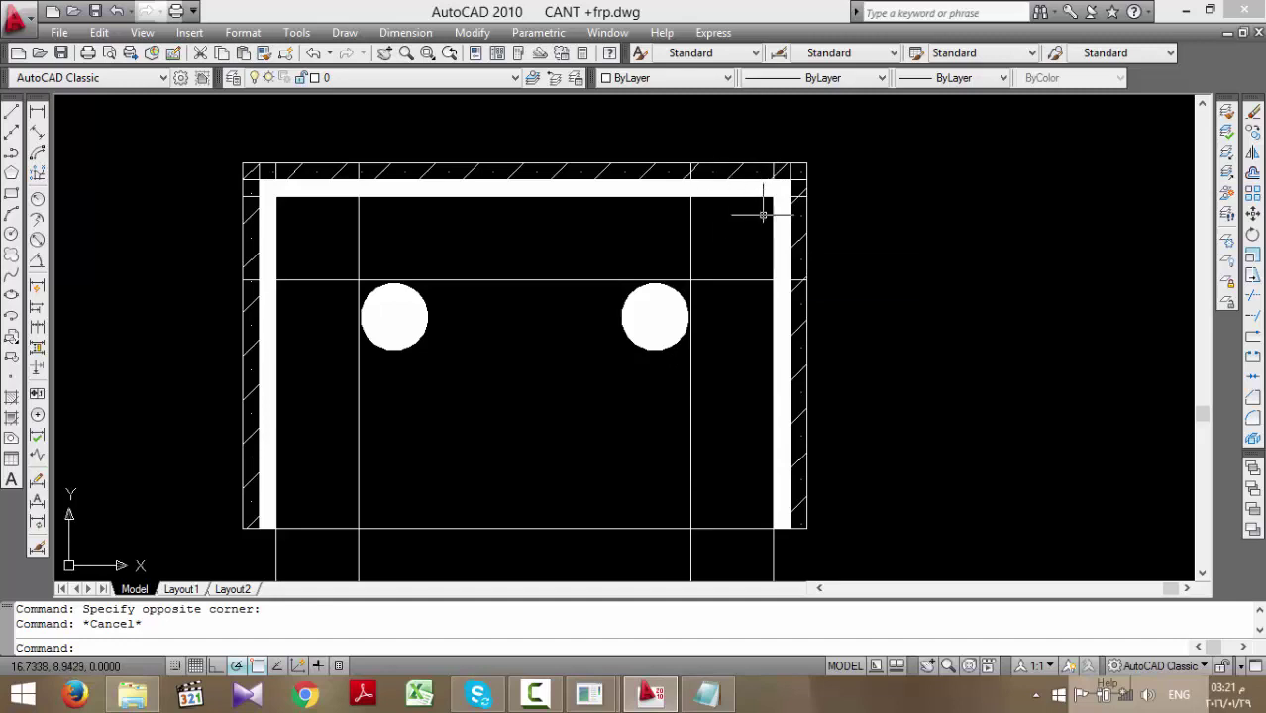
- Return to ANSYS and change the active coordinate system to the working plane
mouse_move(707, 694)
click(699, 600)
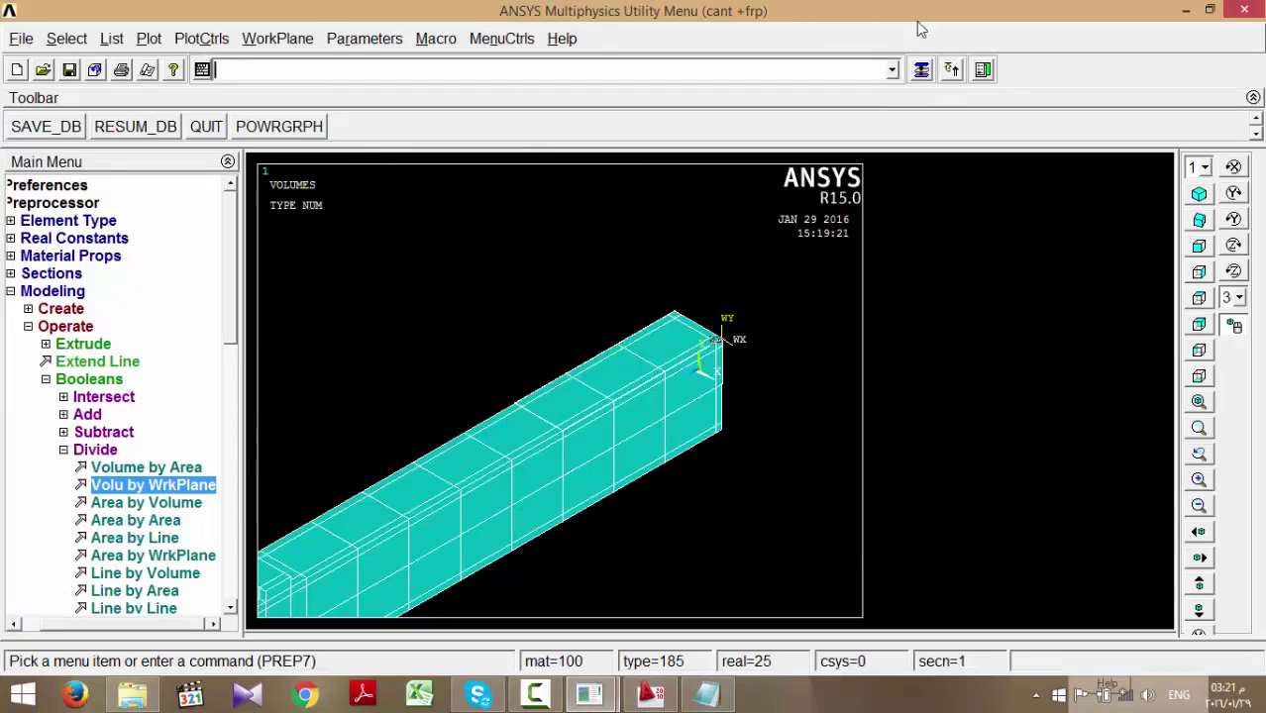
click(287, 37)
mouse_move(349, 178)
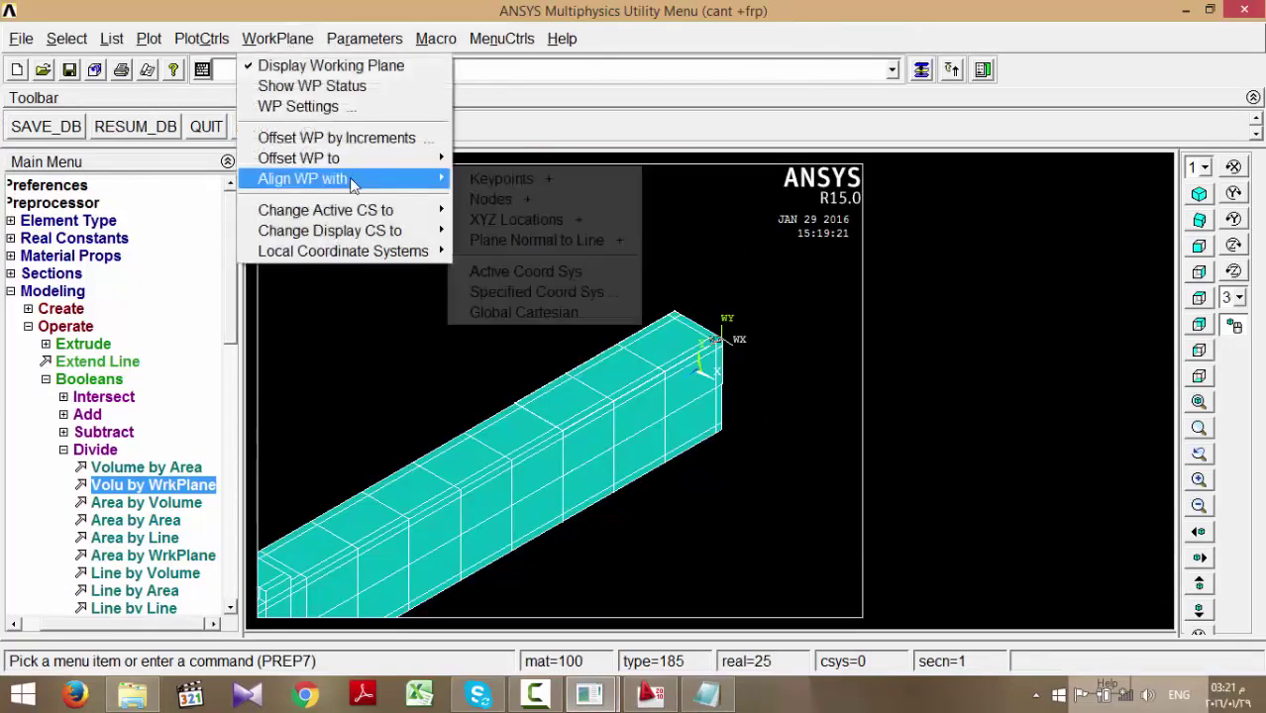
mouse_move(395, 230)
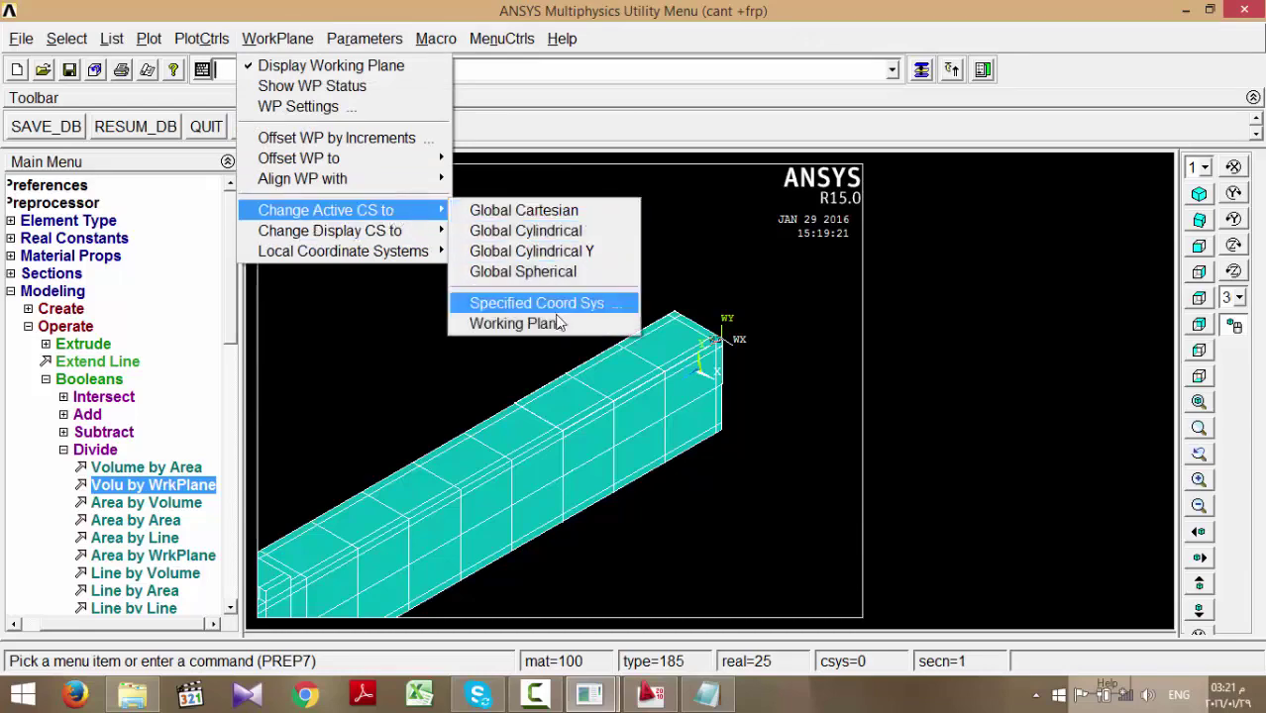
click(558, 326)
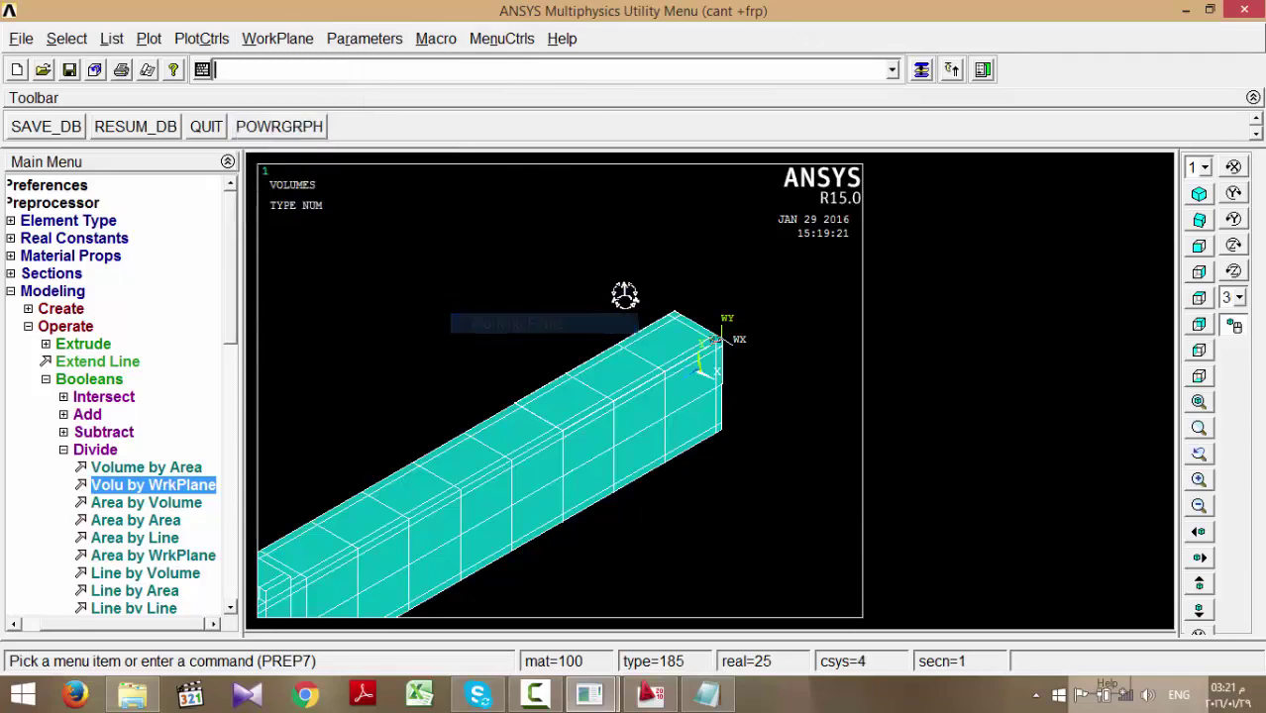
- Select volumes by location from the full set, using Y coordinates with the value .55, to isolate the upper FRP layer
click(922, 69)
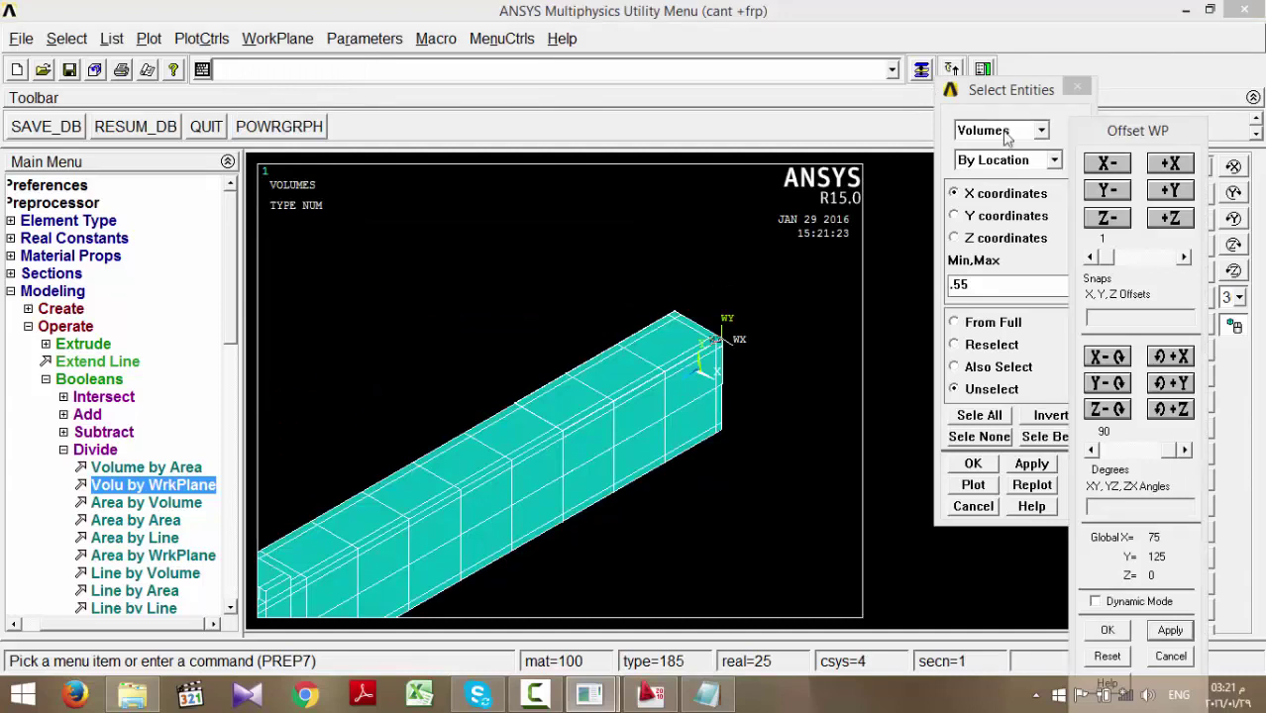
click(993, 216)
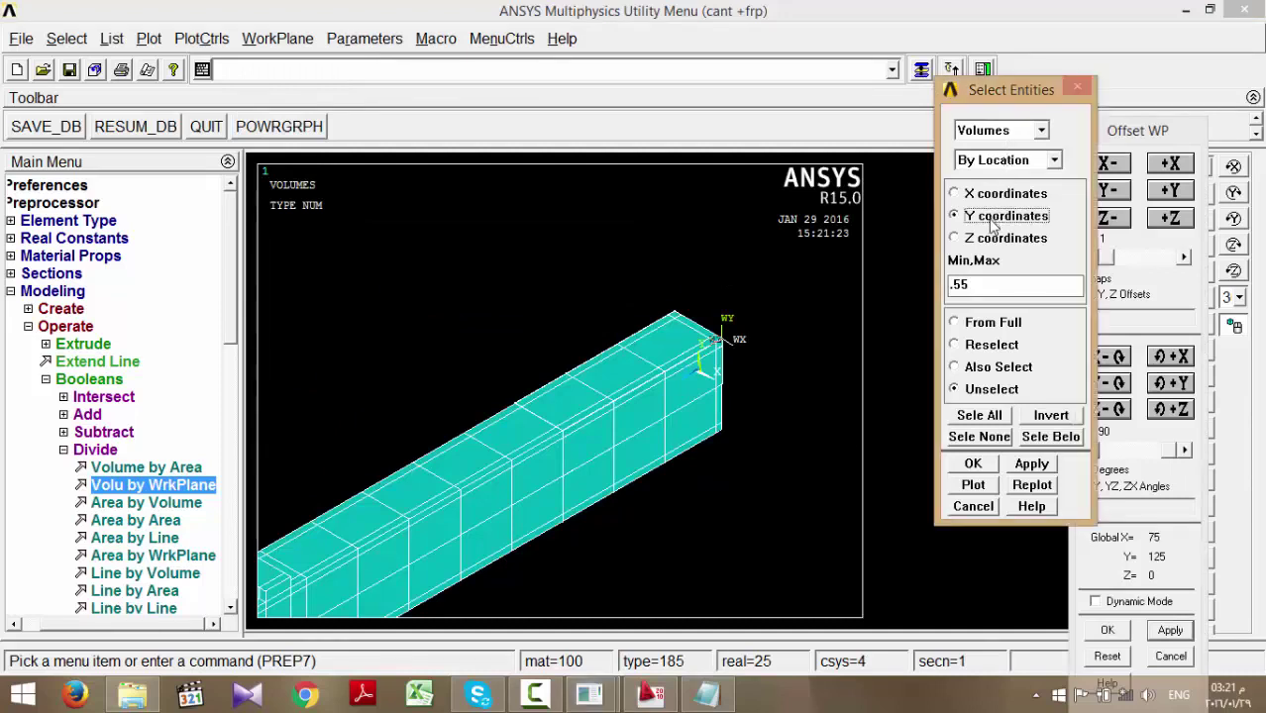
click(980, 283)
click(981, 324)
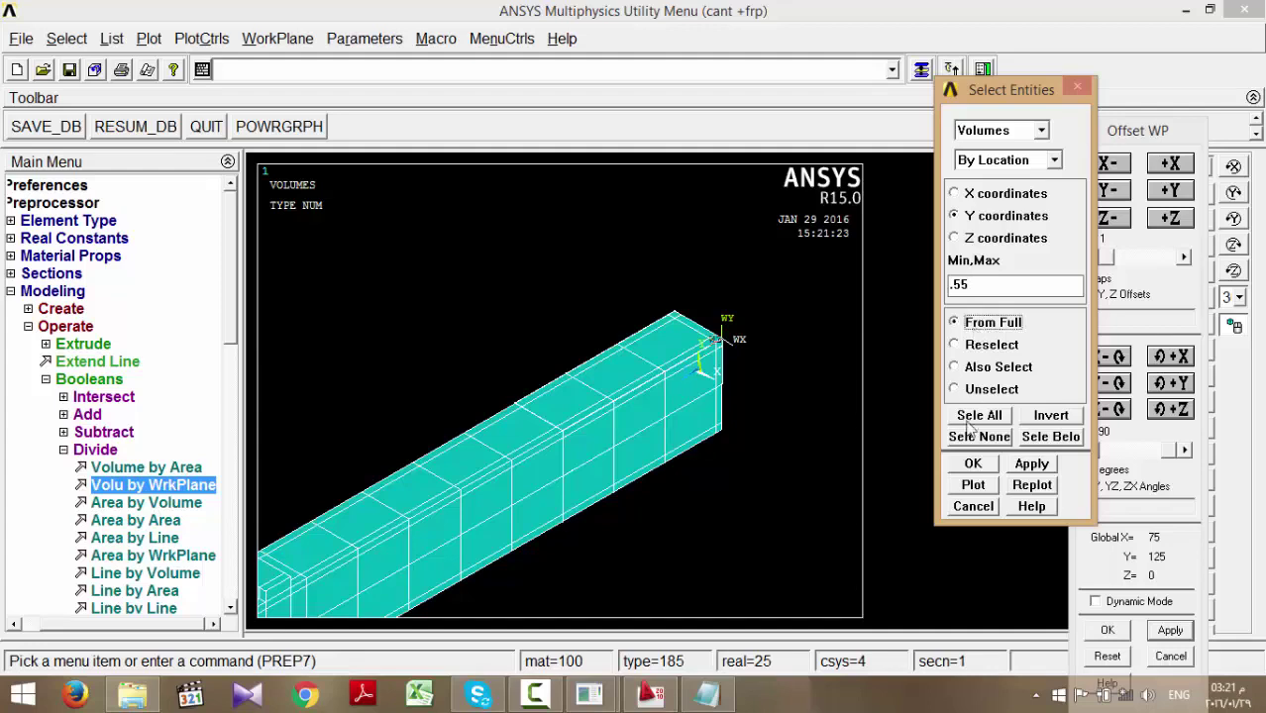
click(1031, 463)
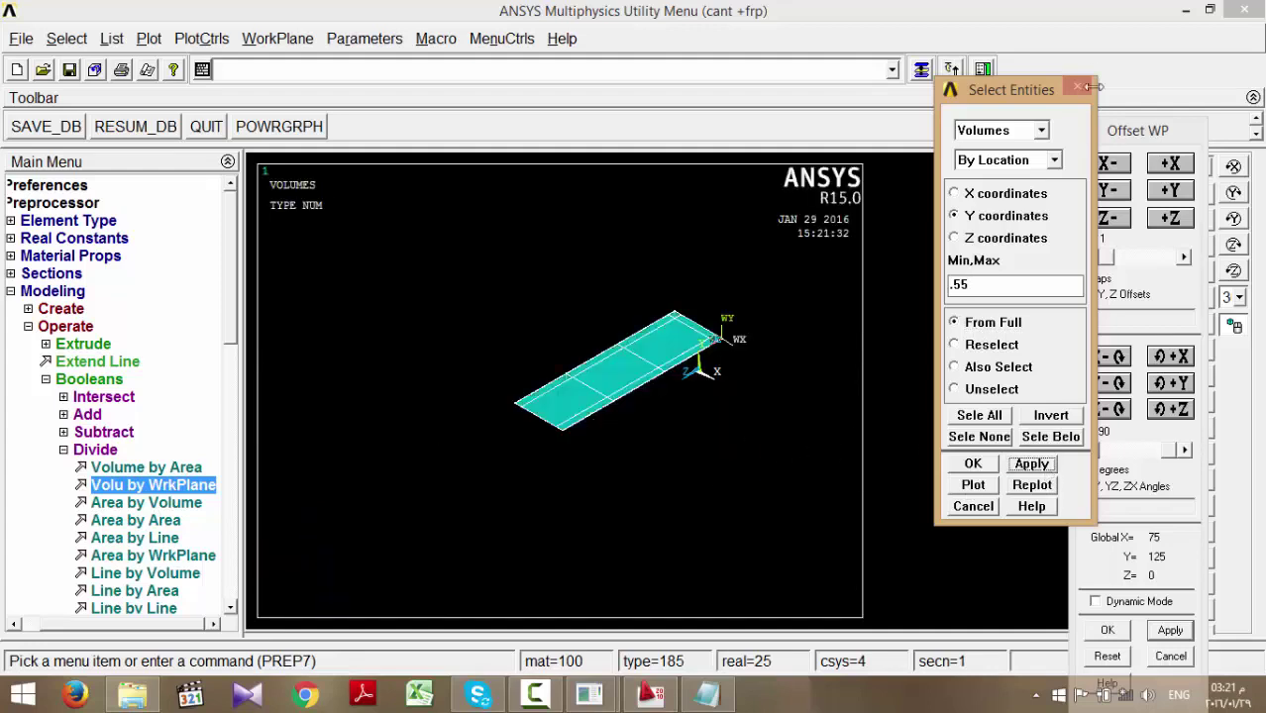
click(1082, 87)
- Examine the near corner of the isolated upper layer up close to check which volumes it contains
click(1198, 428)
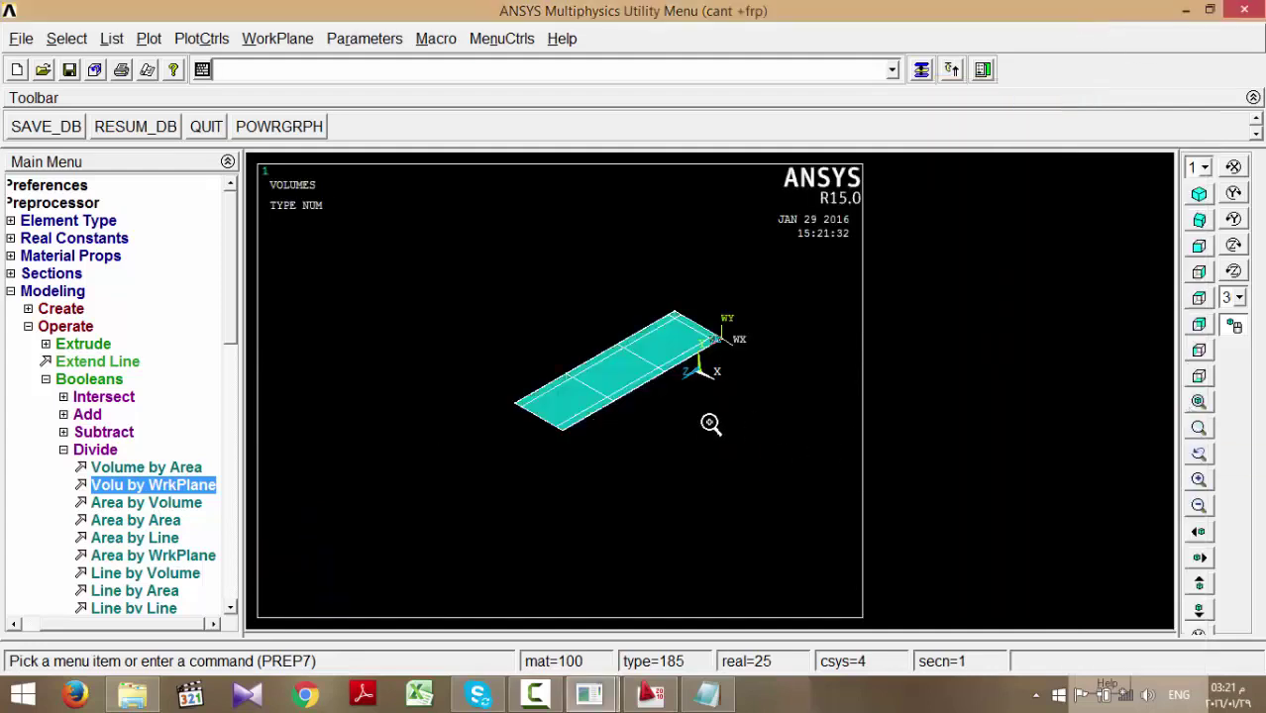
click(590, 444)
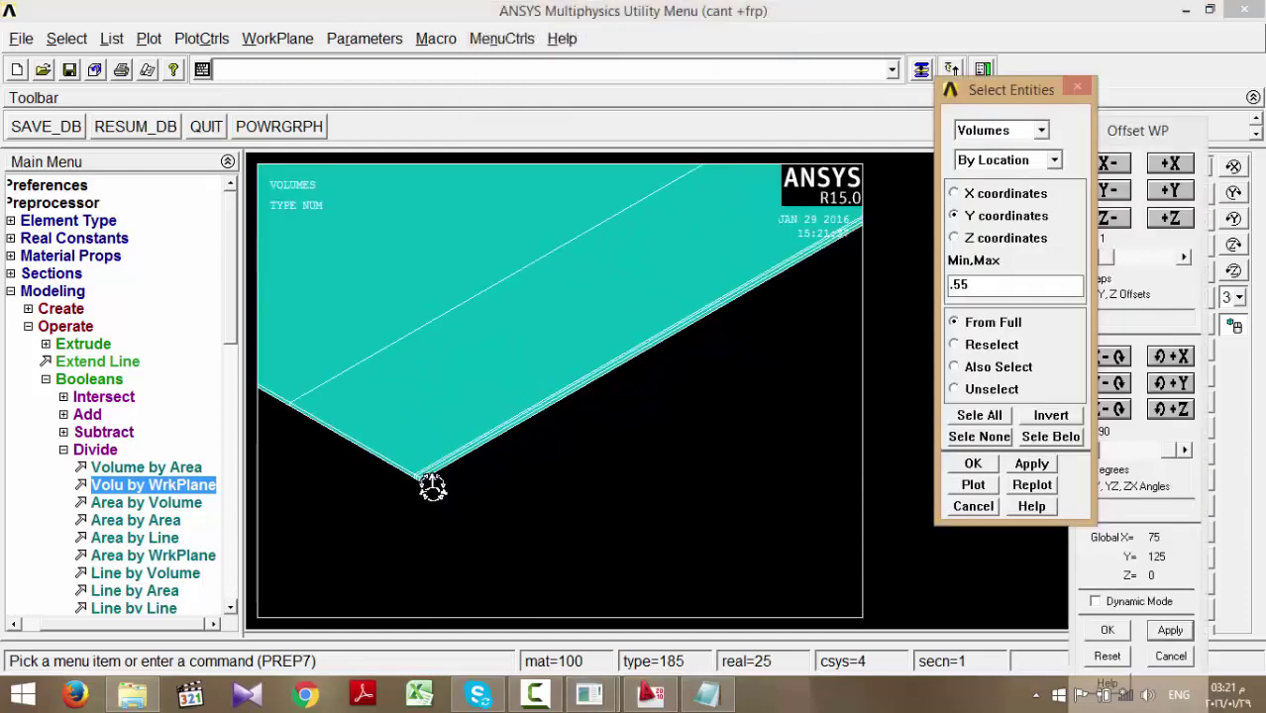
drag(514, 444, 590, 462)
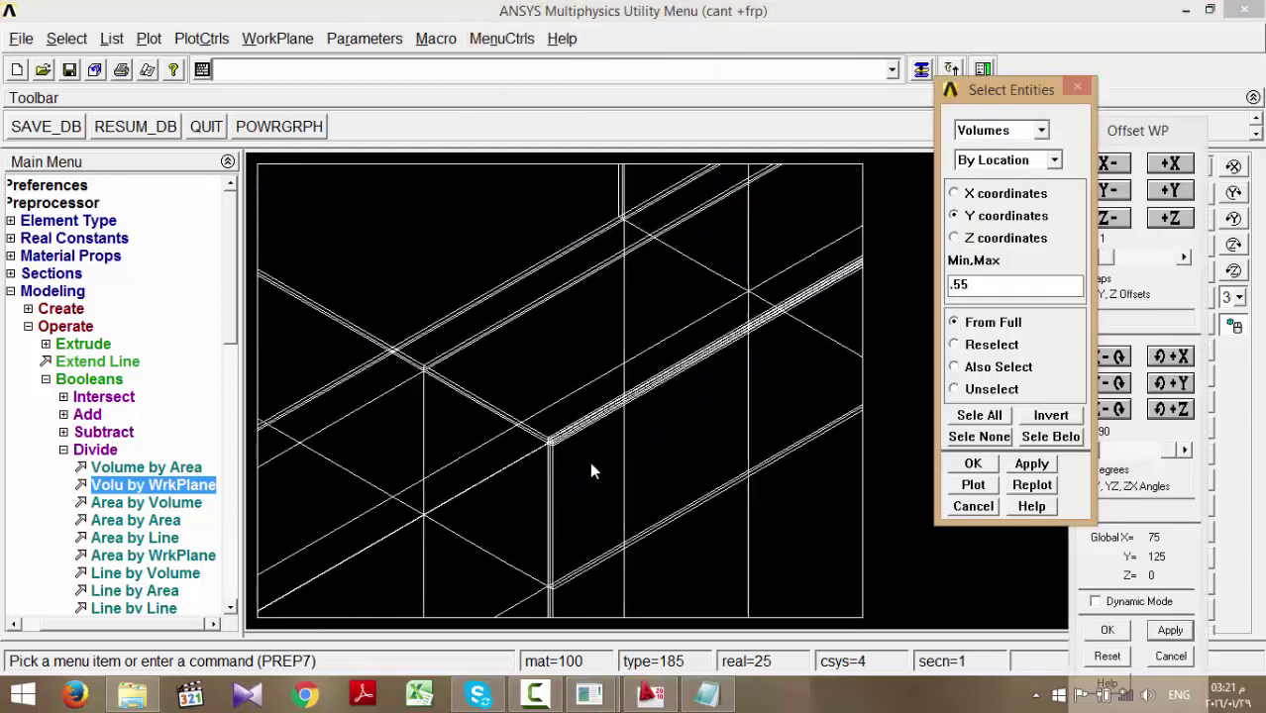
click(1167, 16)
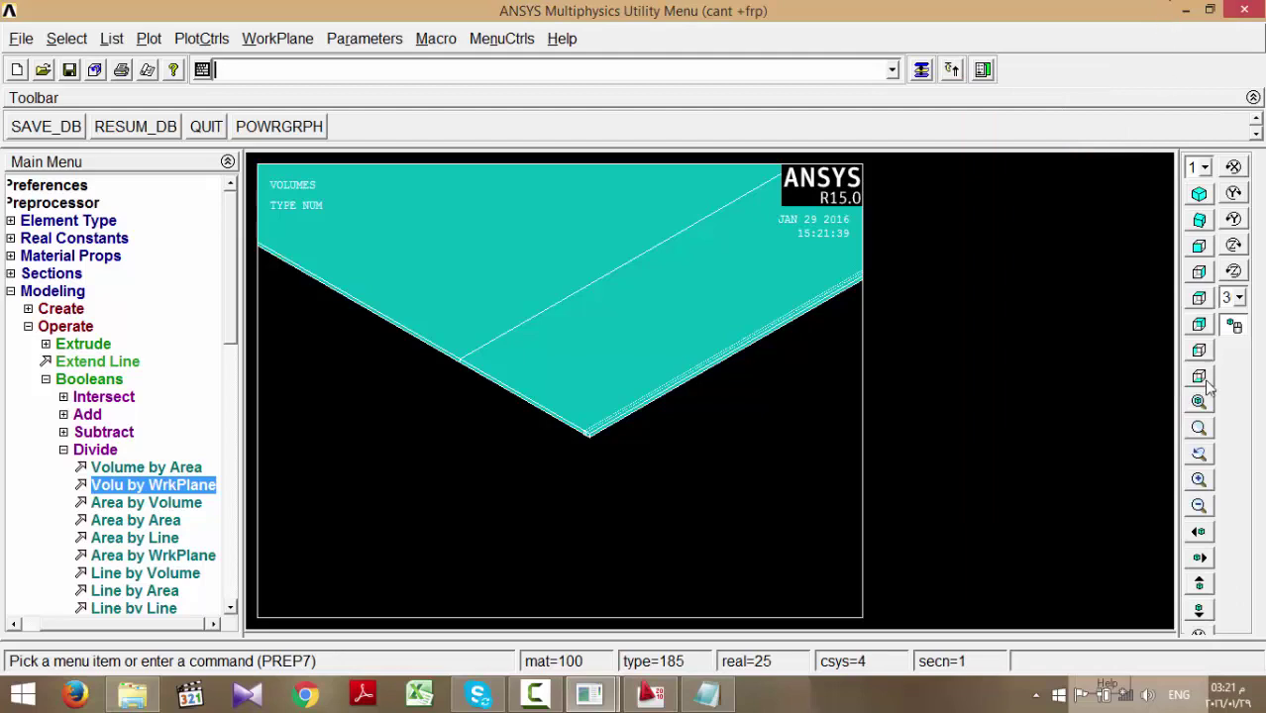
click(1198, 427)
drag(624, 476, 607, 415)
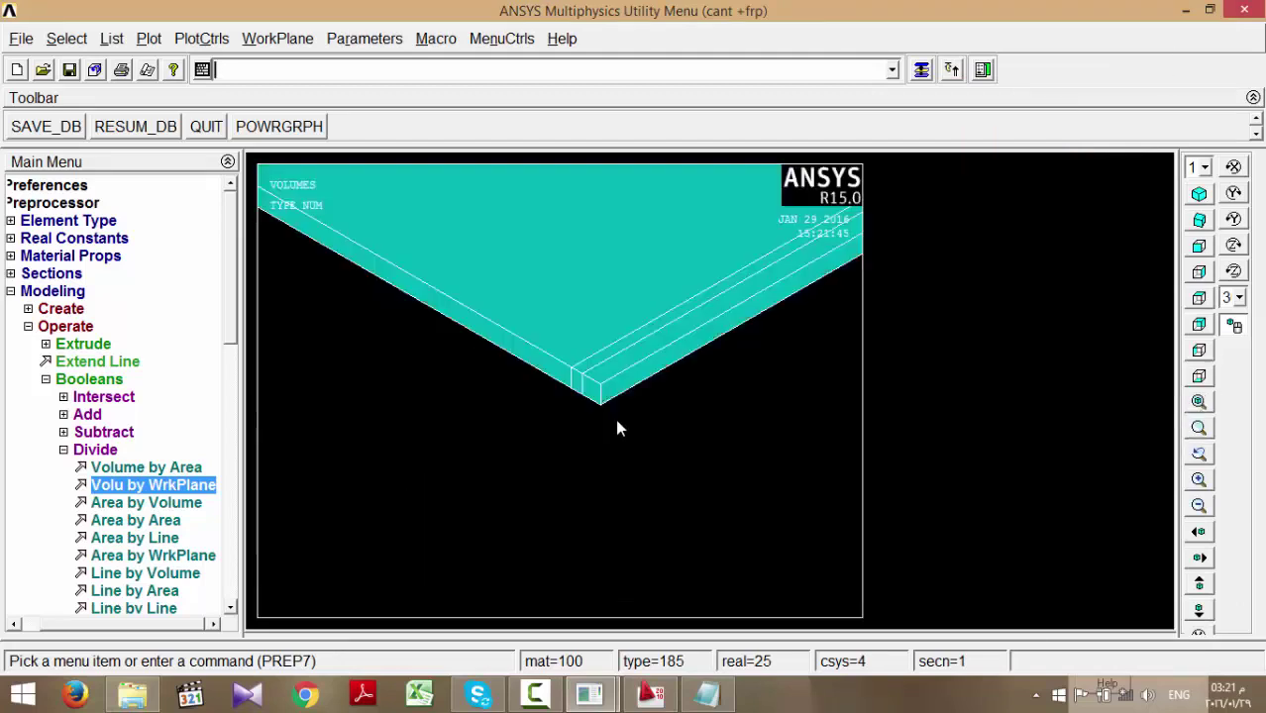
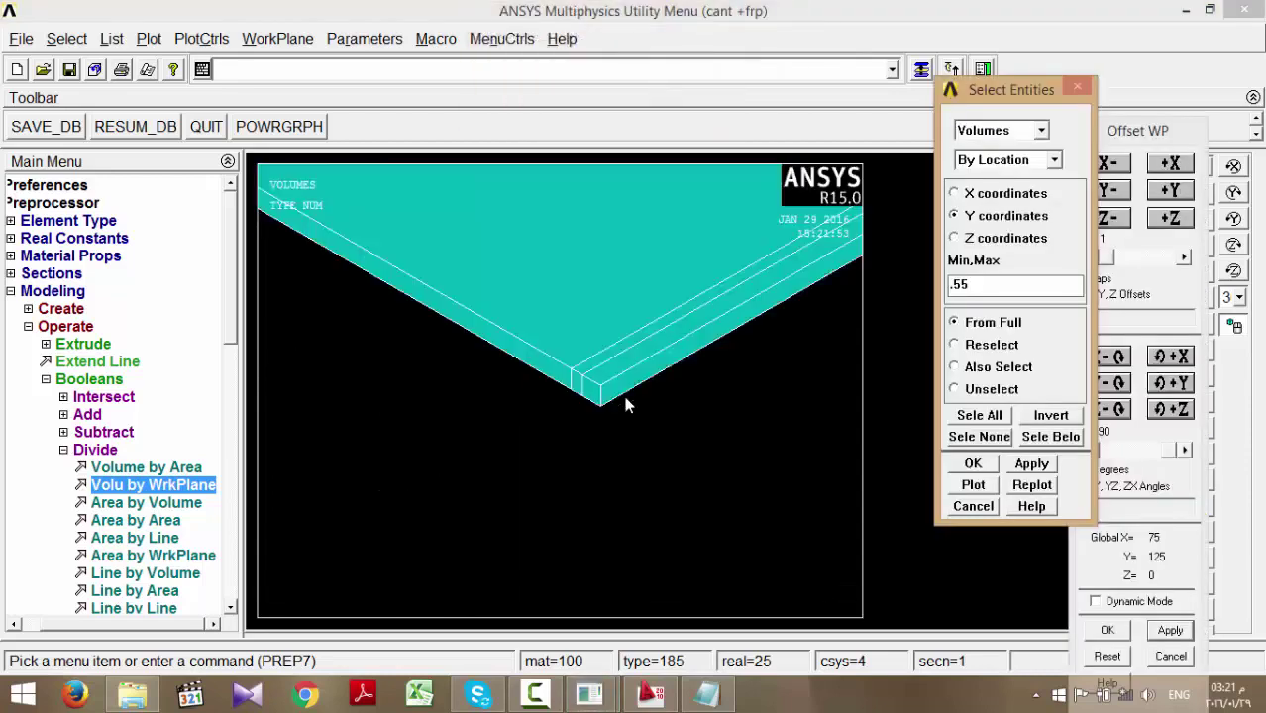
- Create a volume component named FRP_Upper from all of the currently selected volumes
click(67, 39)
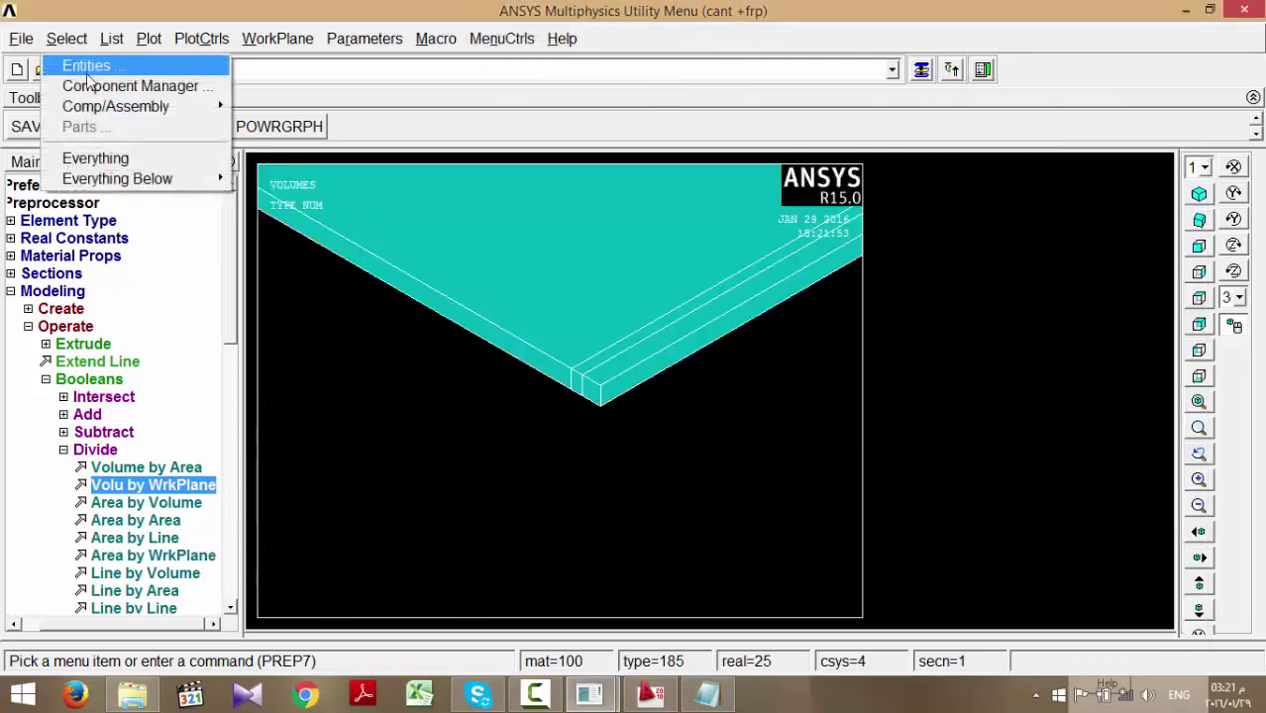
click(129, 83)
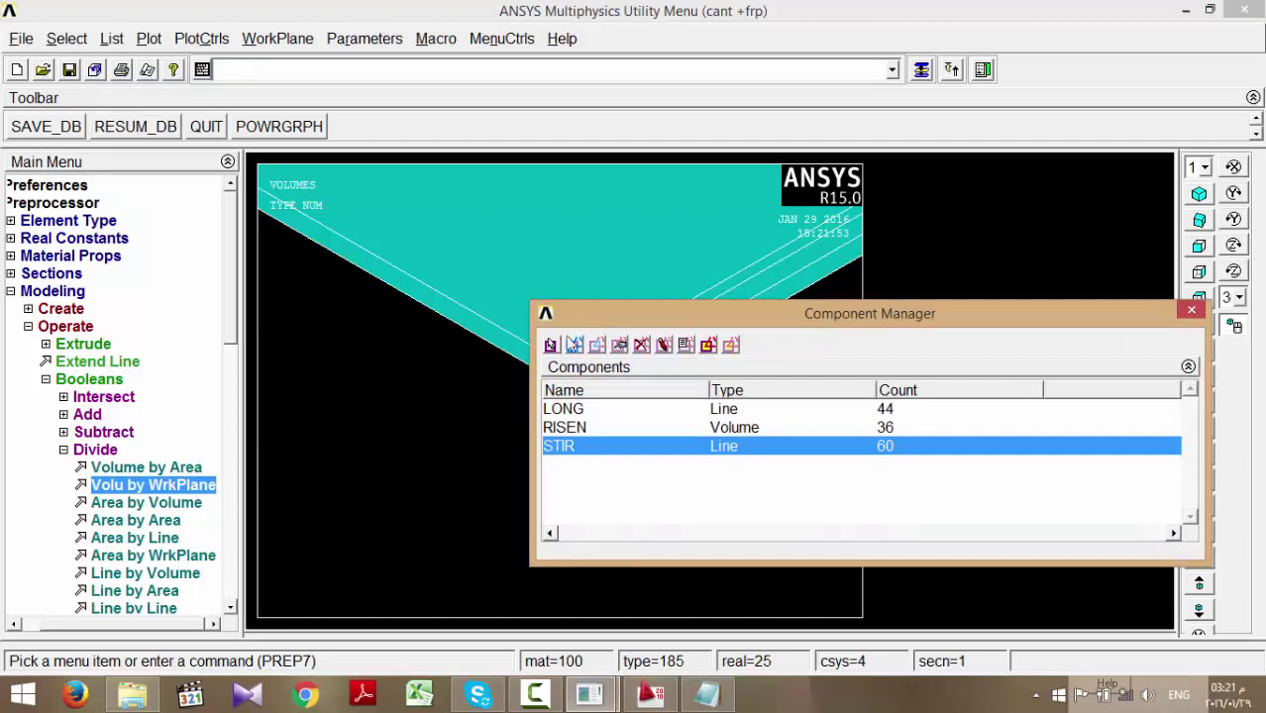
click(552, 345)
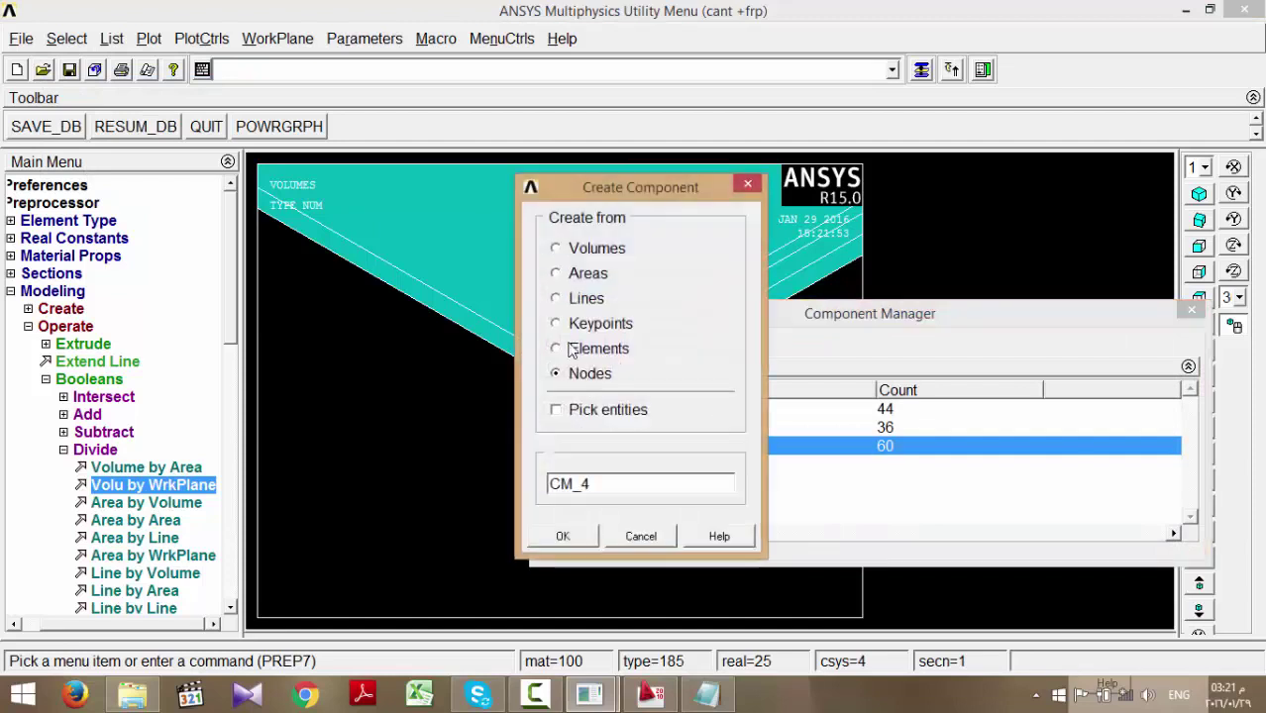
click(583, 249)
click(585, 410)
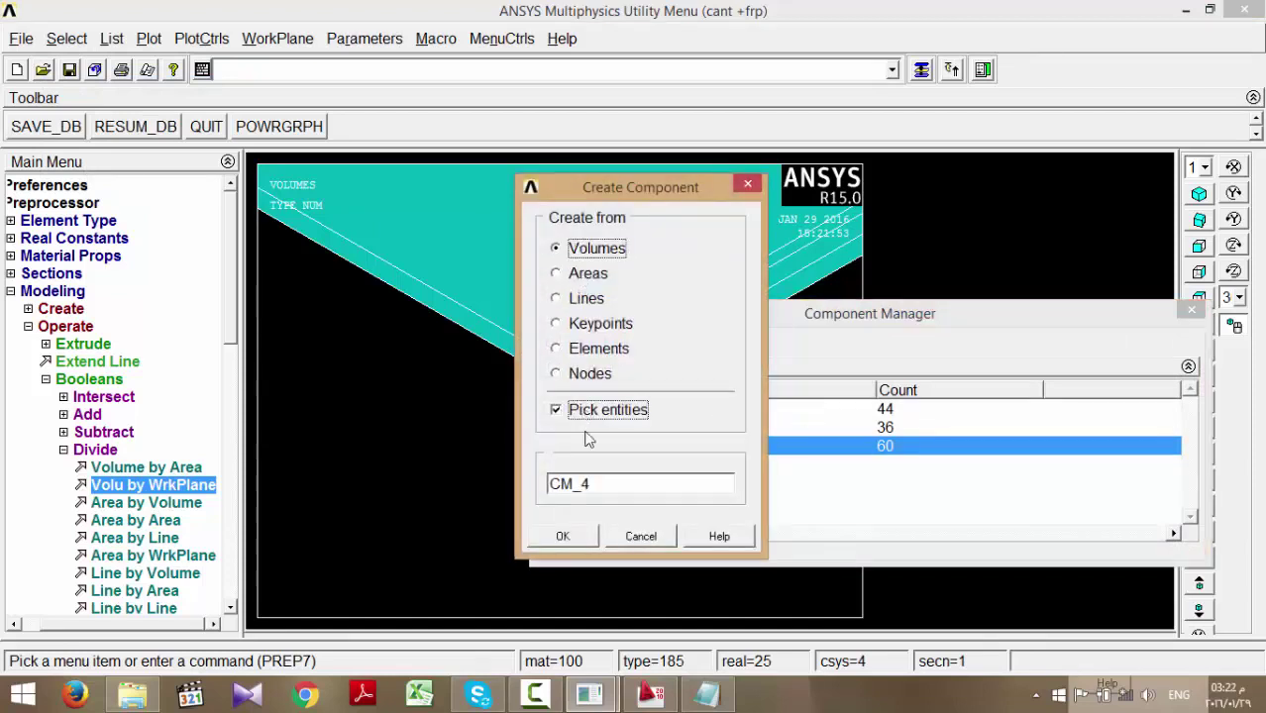
double_click(607, 489)
text(FRP_Upper)
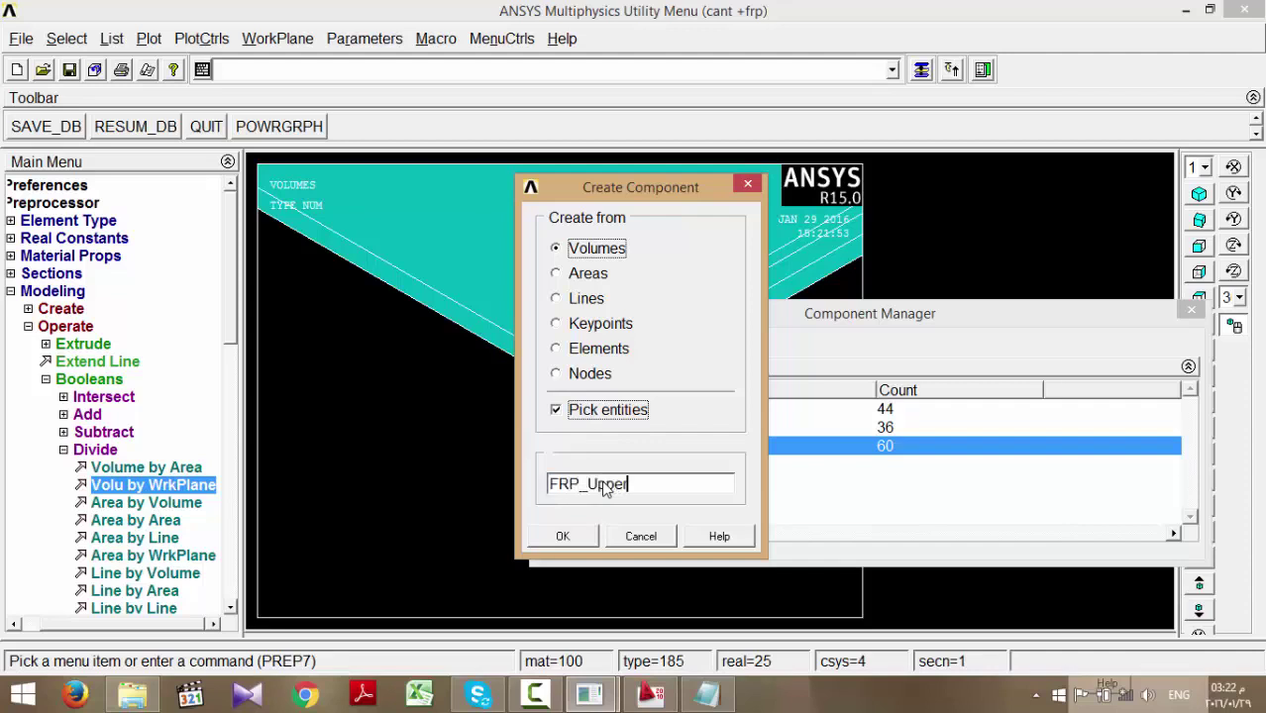
click(574, 533)
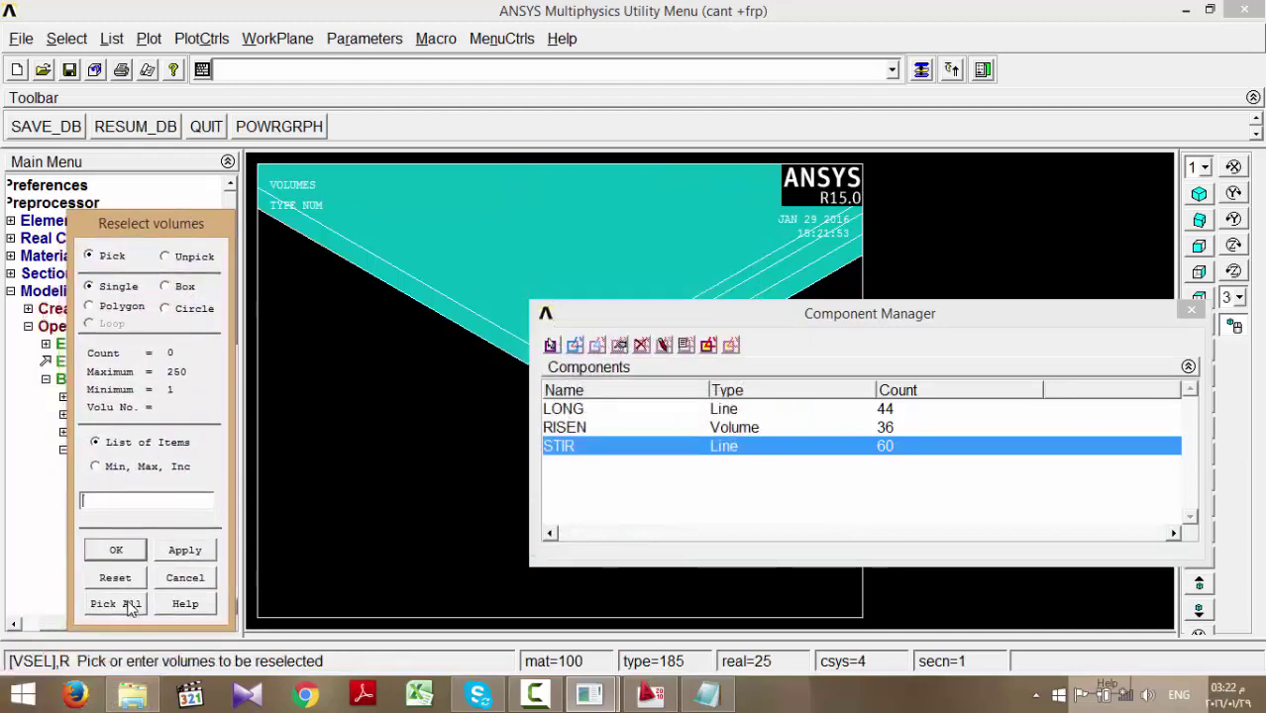
click(127, 606)
drag(656, 315, 437, 400)
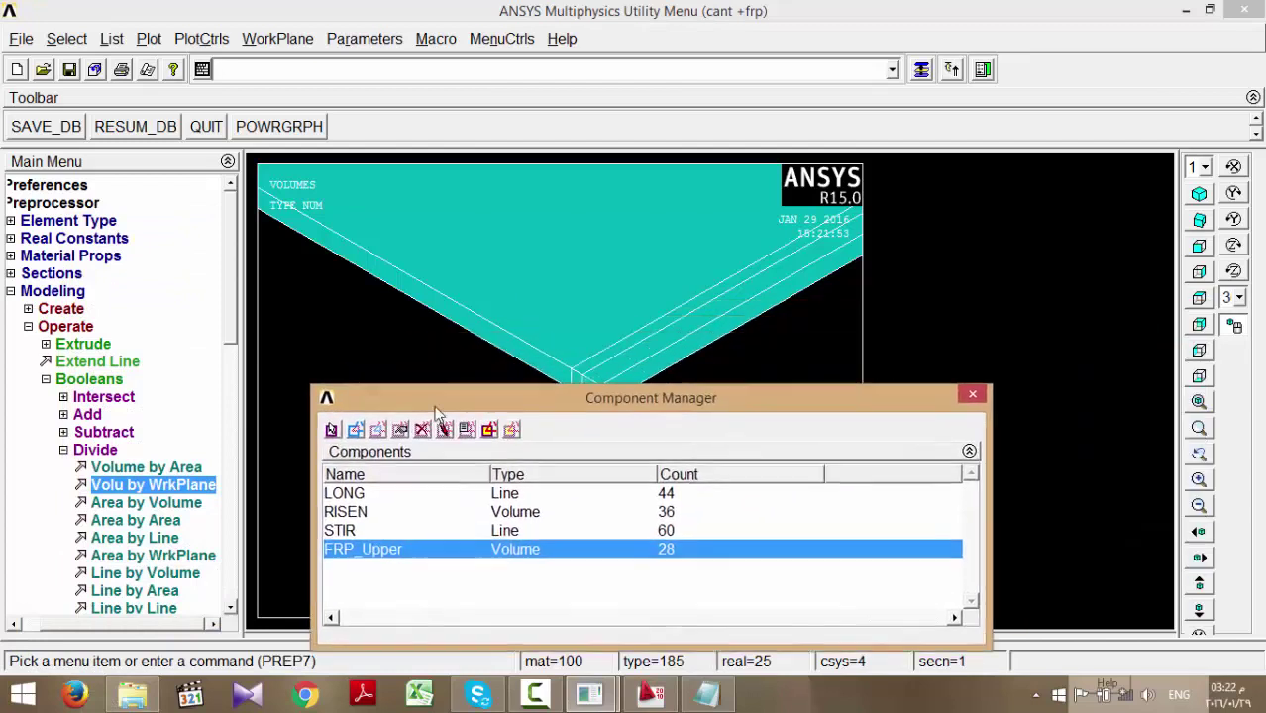
- Save the database with the new component and select everything in the model again
click(1199, 401)
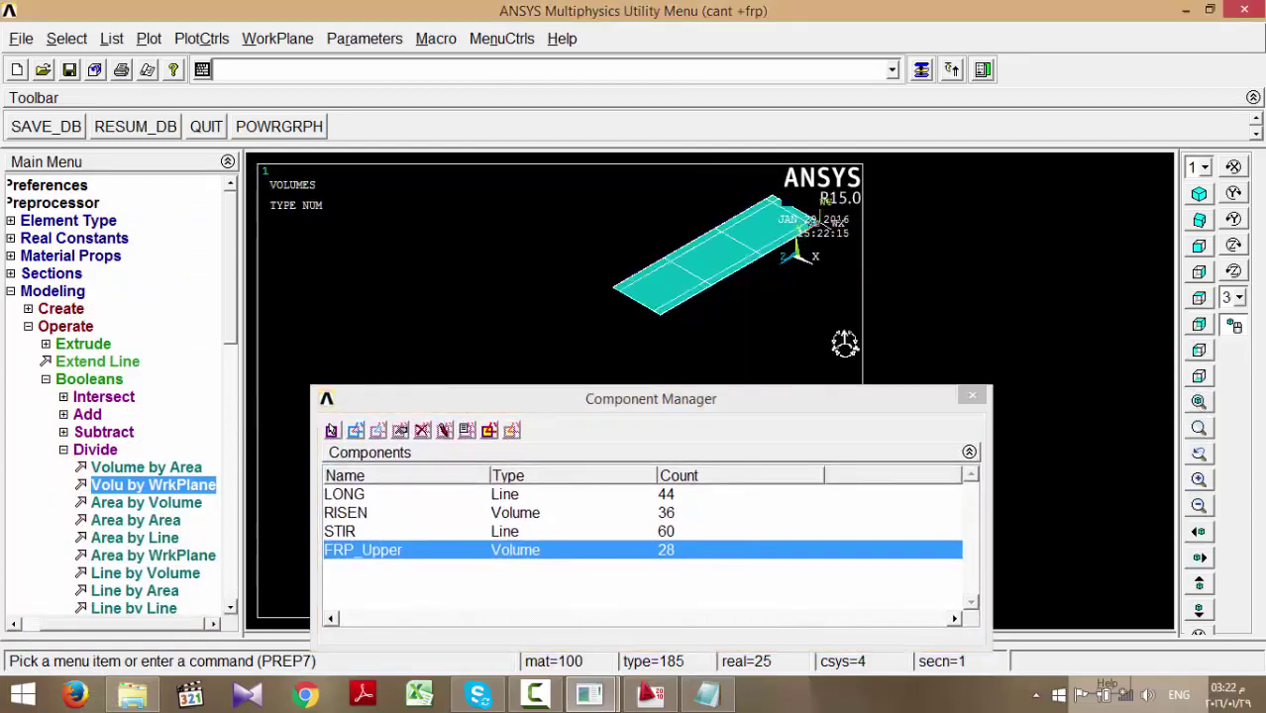
click(57, 134)
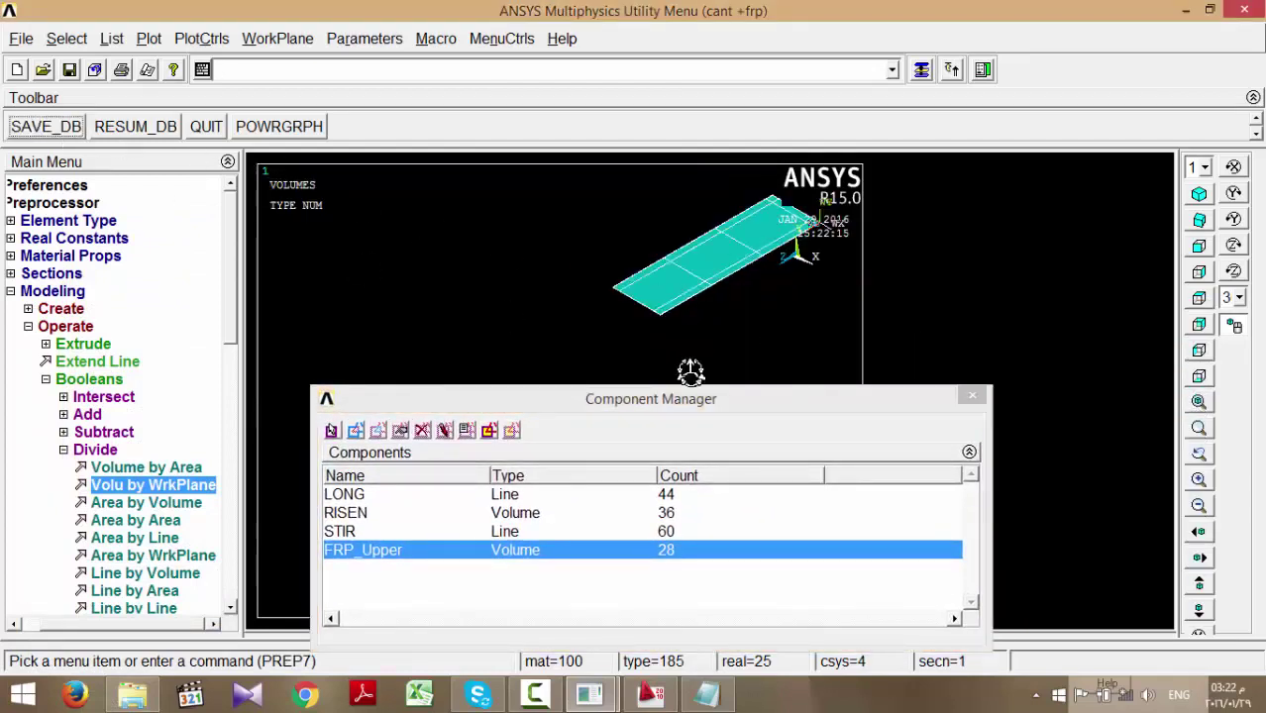
click(973, 401)
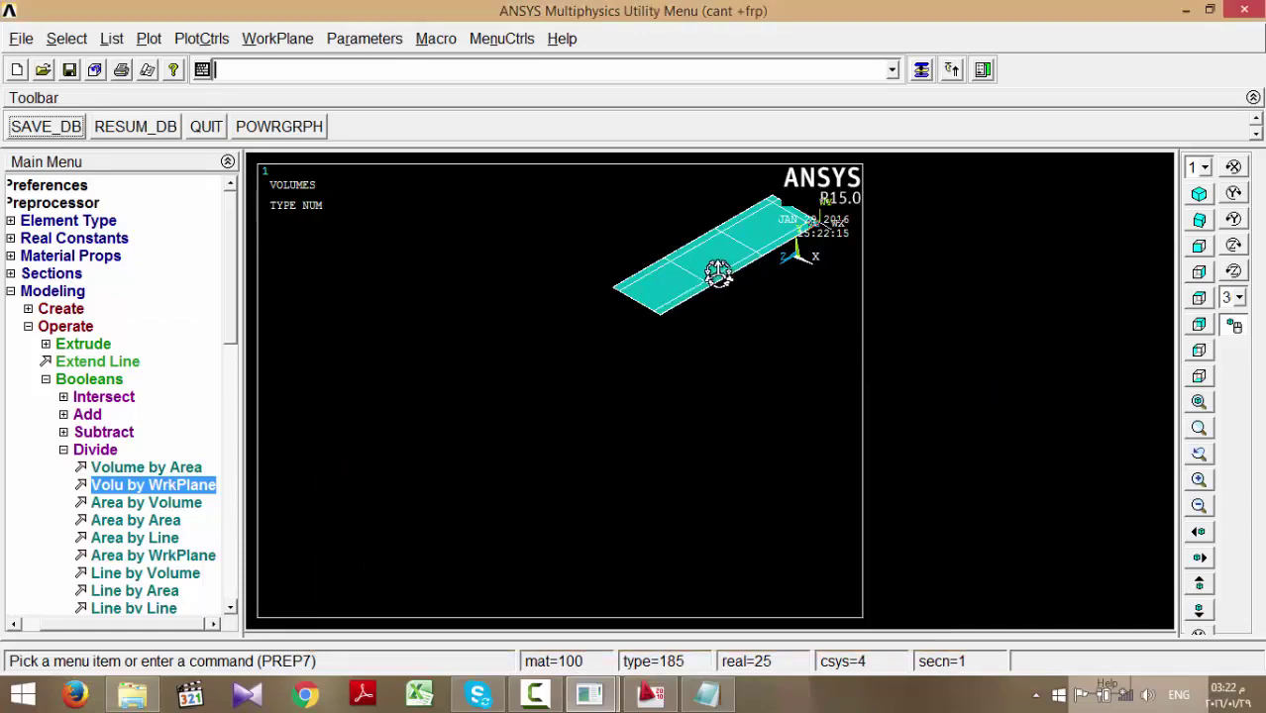
click(264, 139)
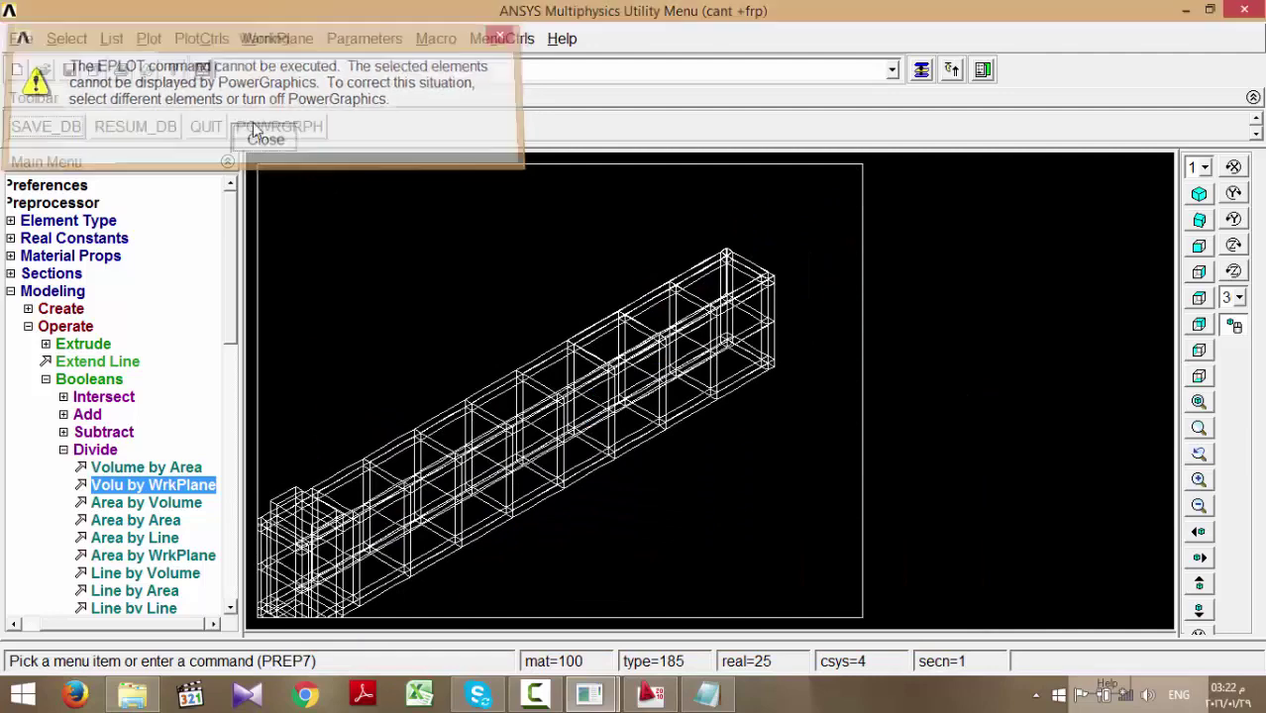
click(67, 39)
click(95, 160)
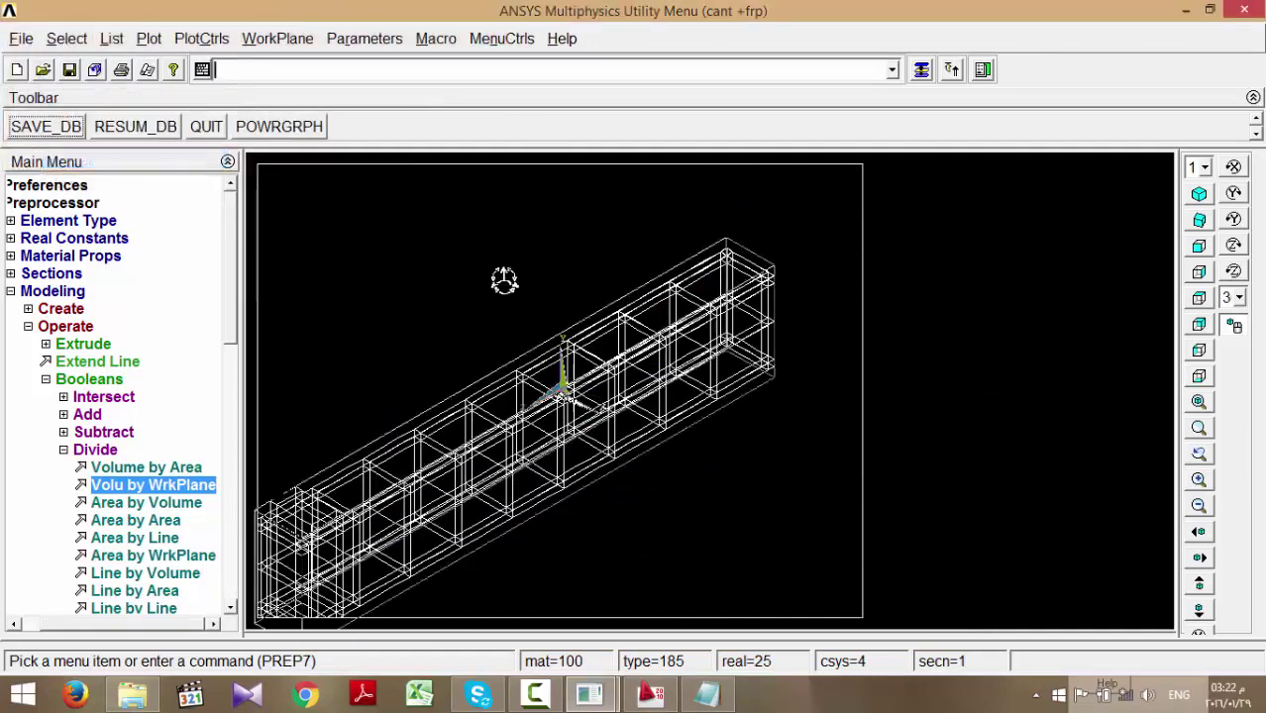
- Switch to AutoCAD and examine the hatched side layers and top corners of the beam cross-section to locate the side FRP layers
click(650, 694)
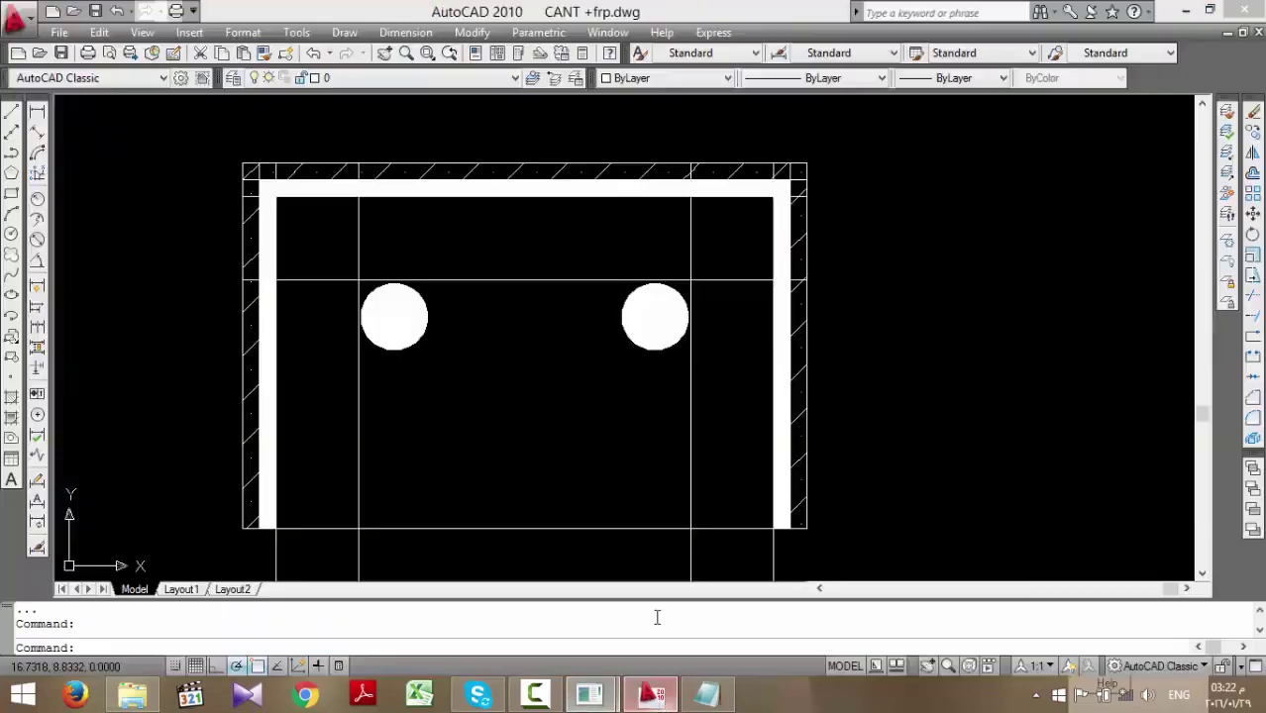
scroll(769, 260, up, 3)
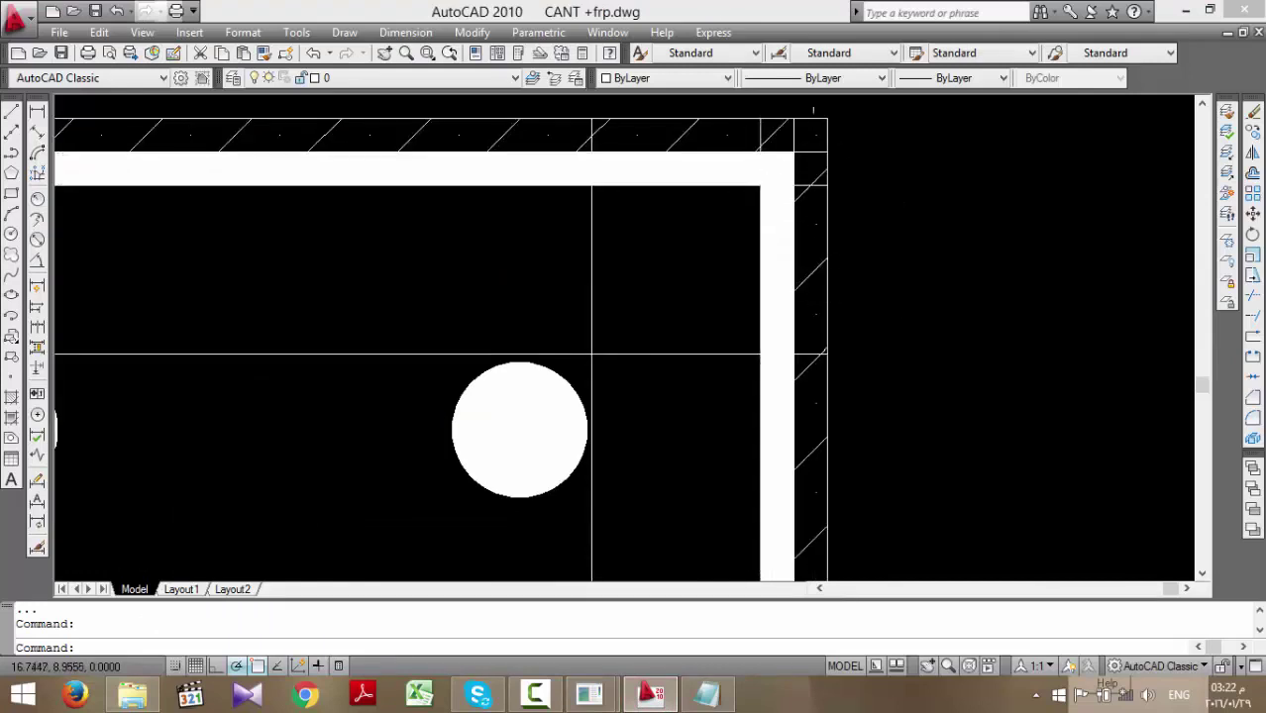
scroll(813, 140, down, 2)
click(803, 116)
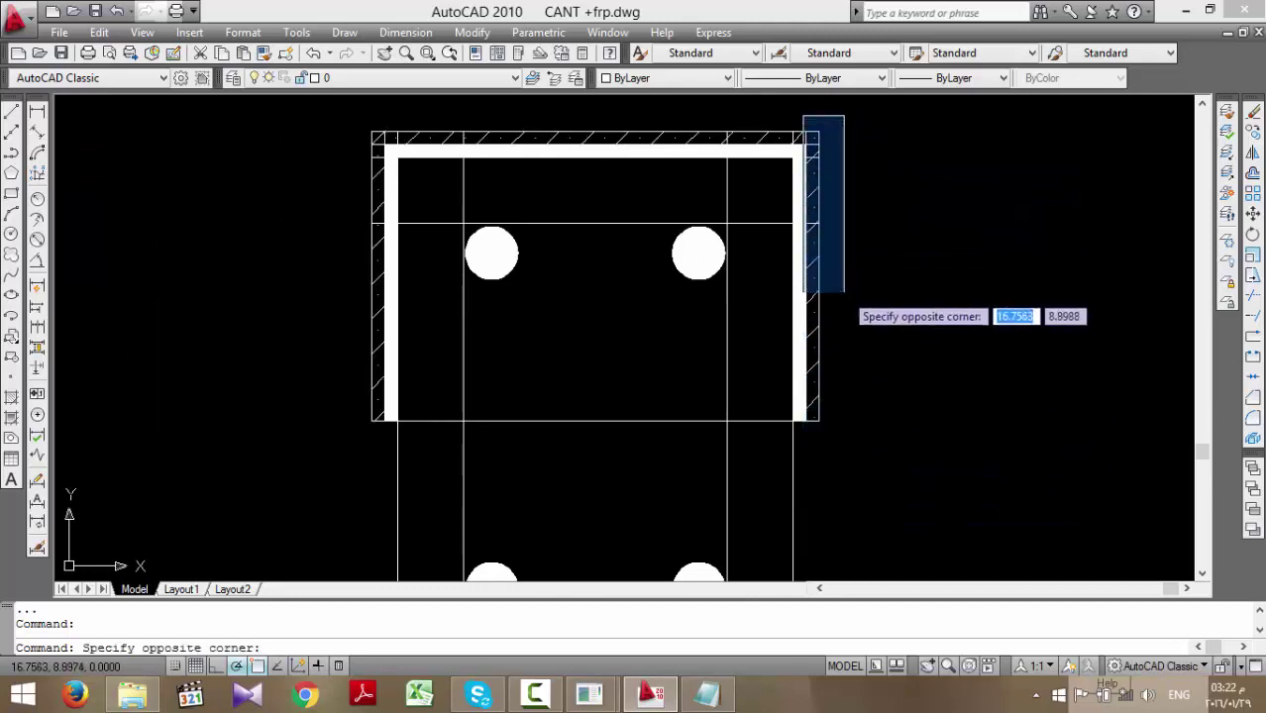
click(823, 127)
scroll(823, 130, up, 3)
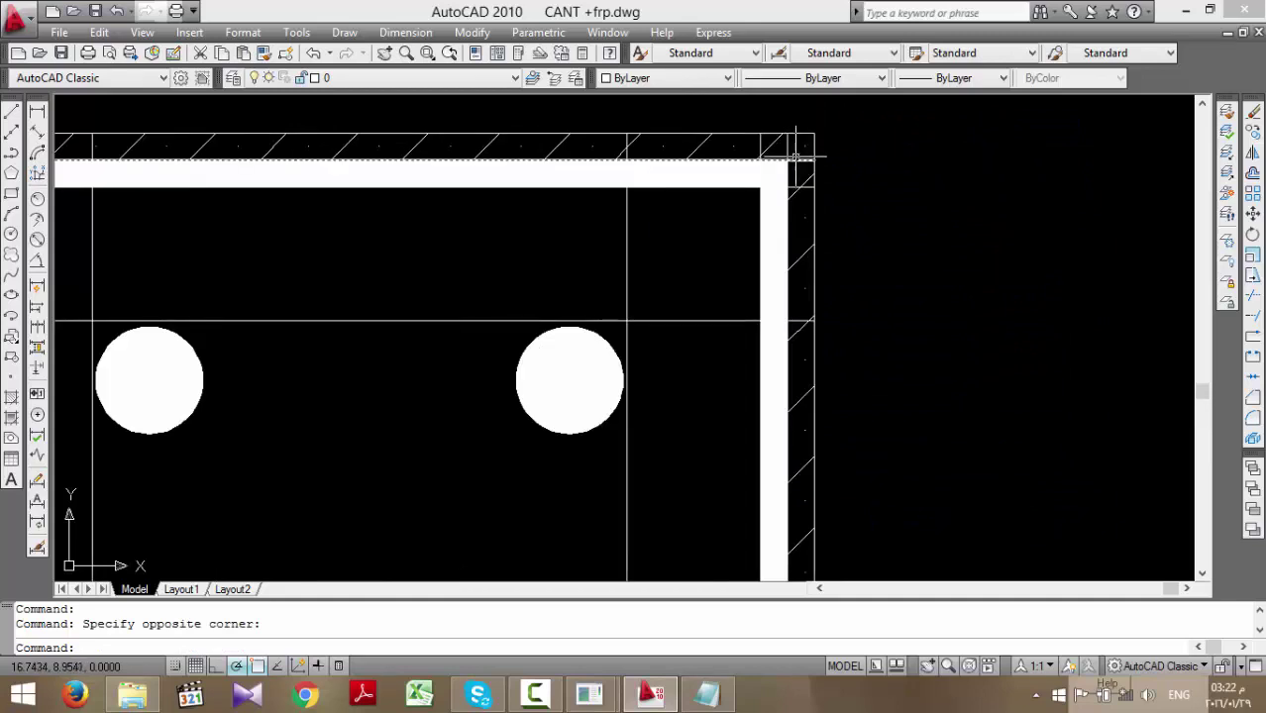
scroll(805, 147, down, 4)
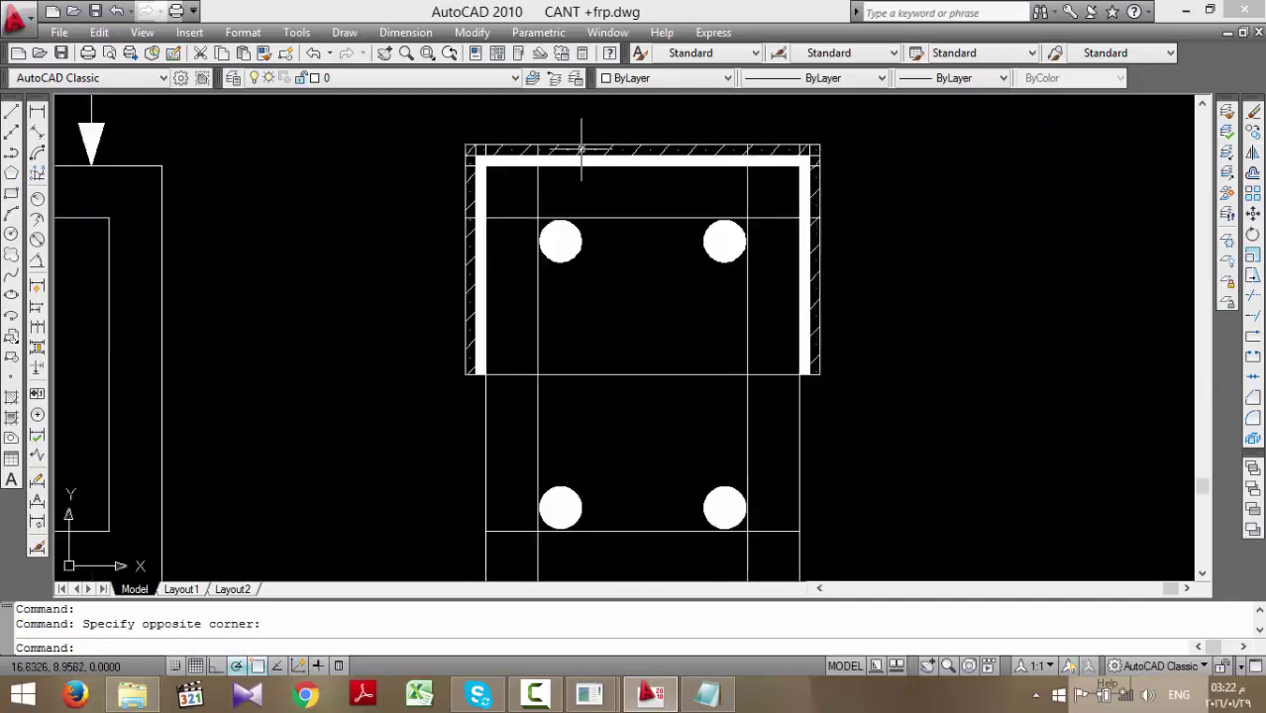
click(458, 134)
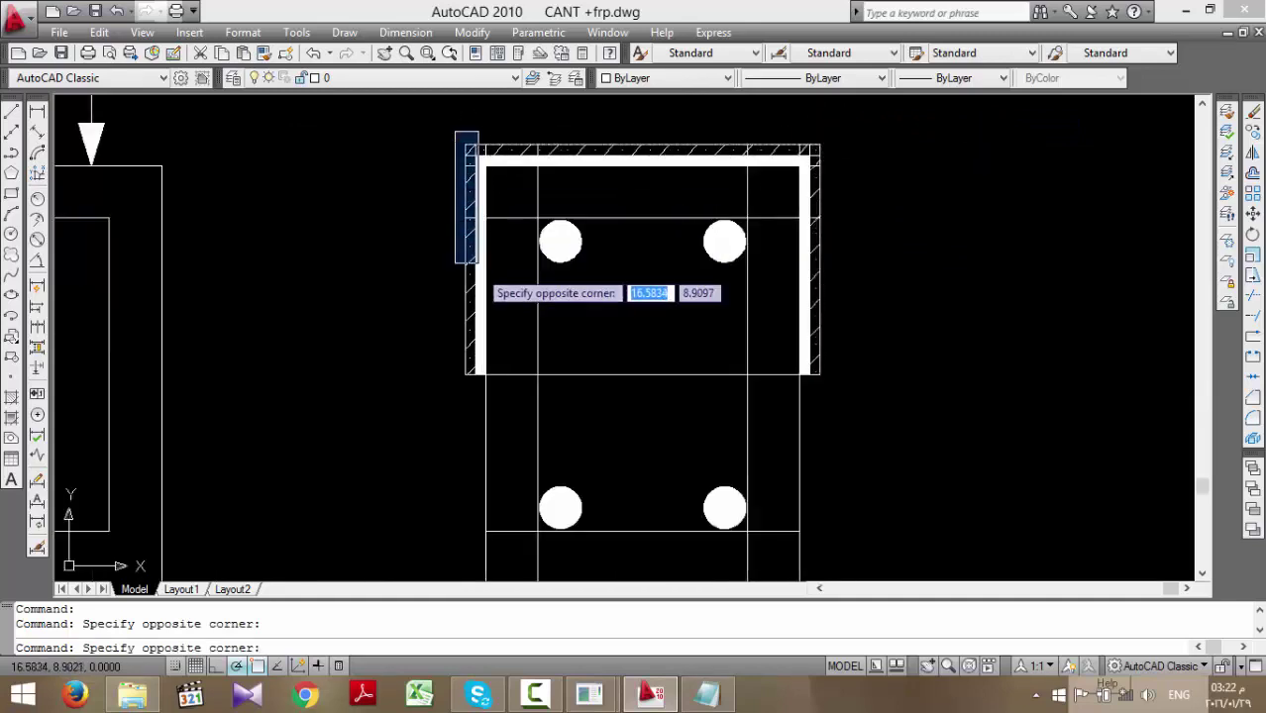
click(481, 398)
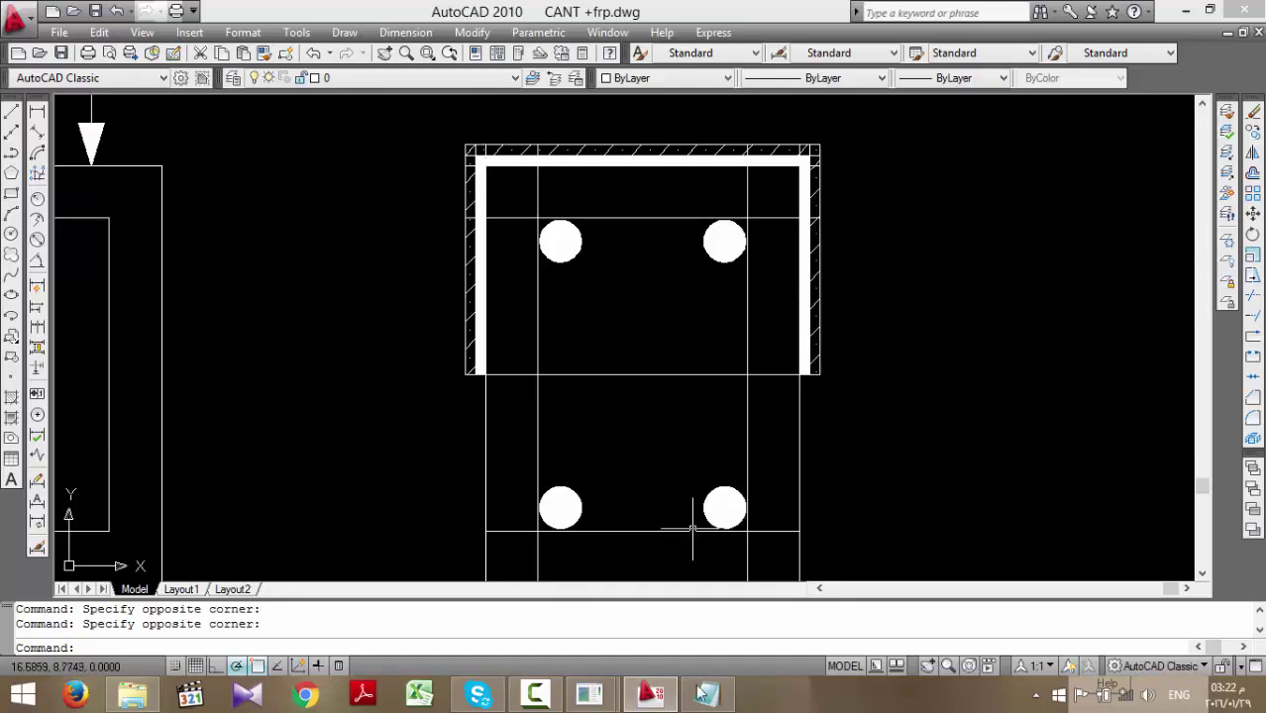
- Switch back to ANSYS, dismiss the element plot warning and plot the volumes of the whole model
mouse_move(593, 693)
click(669, 634)
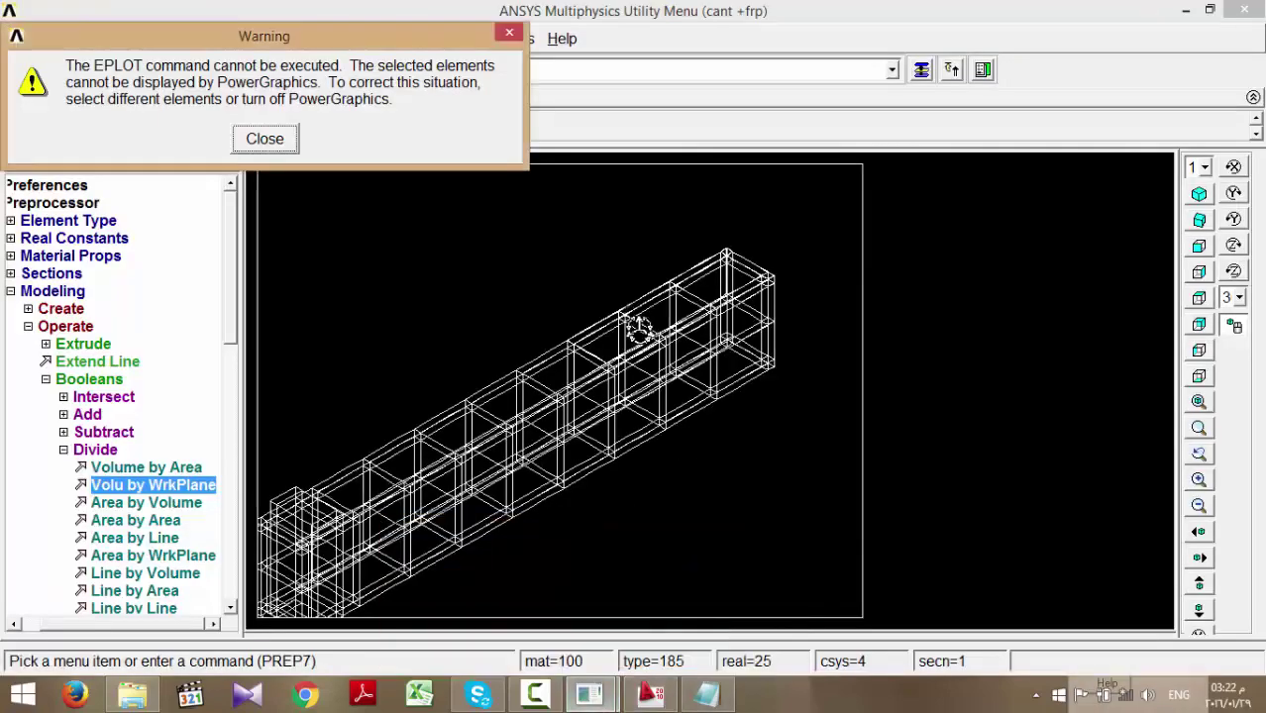
click(263, 138)
click(149, 38)
click(188, 160)
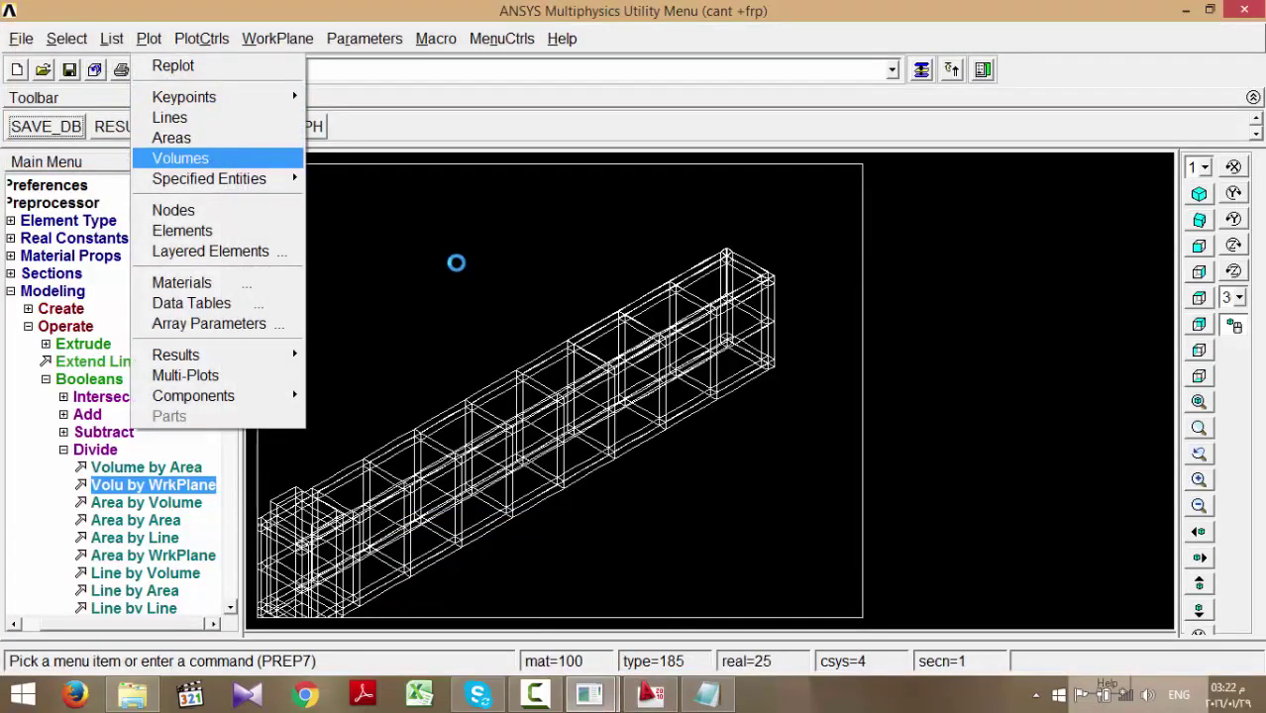
- Select volumes by location from the full set, using X coordinates with the value .55, to isolate one side FRP layer
click(922, 71)
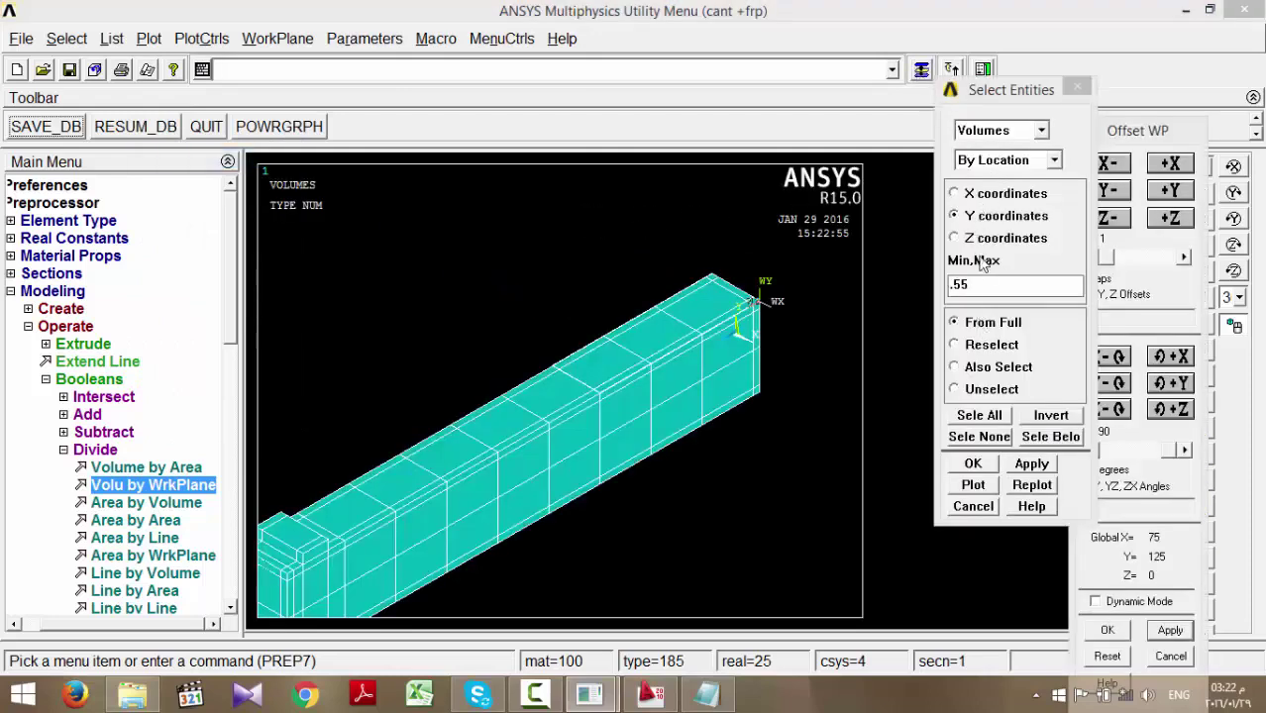
click(971, 195)
click(994, 284)
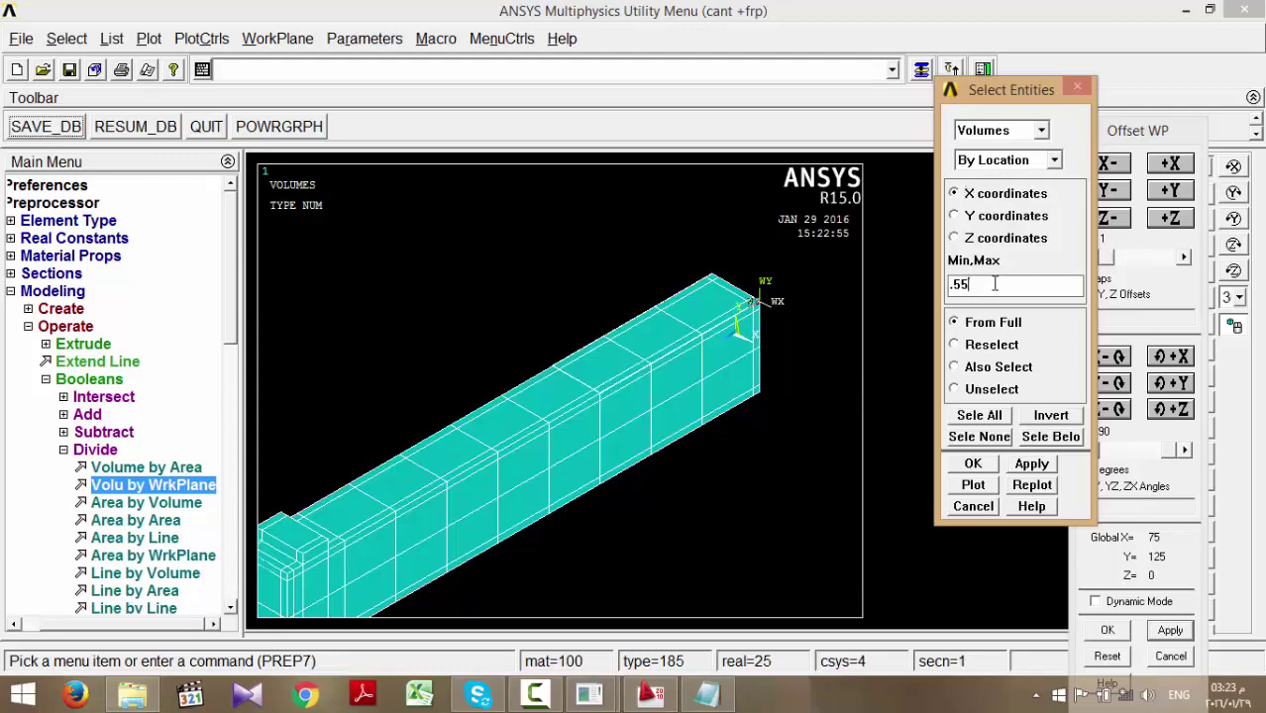
click(1031, 465)
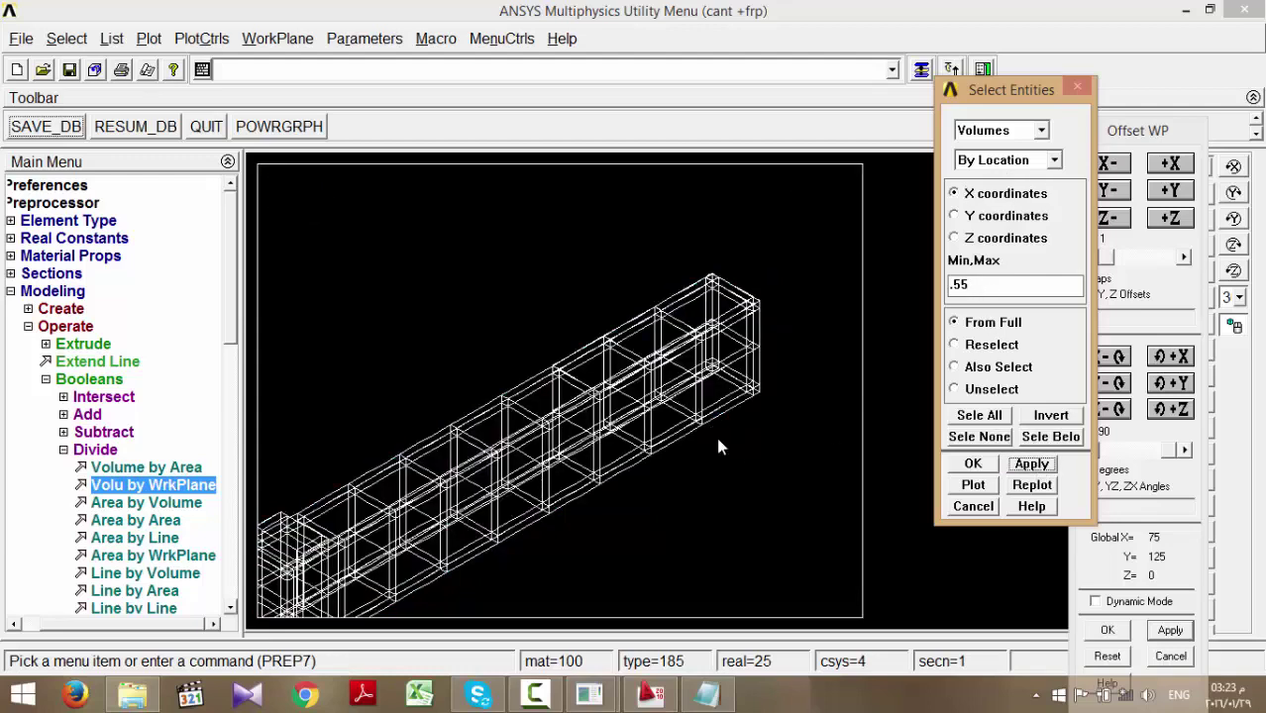
click(1087, 27)
- Examine the upper end corner of the isolated side layer up close and check it against the AutoCAD cross-section
click(1199, 429)
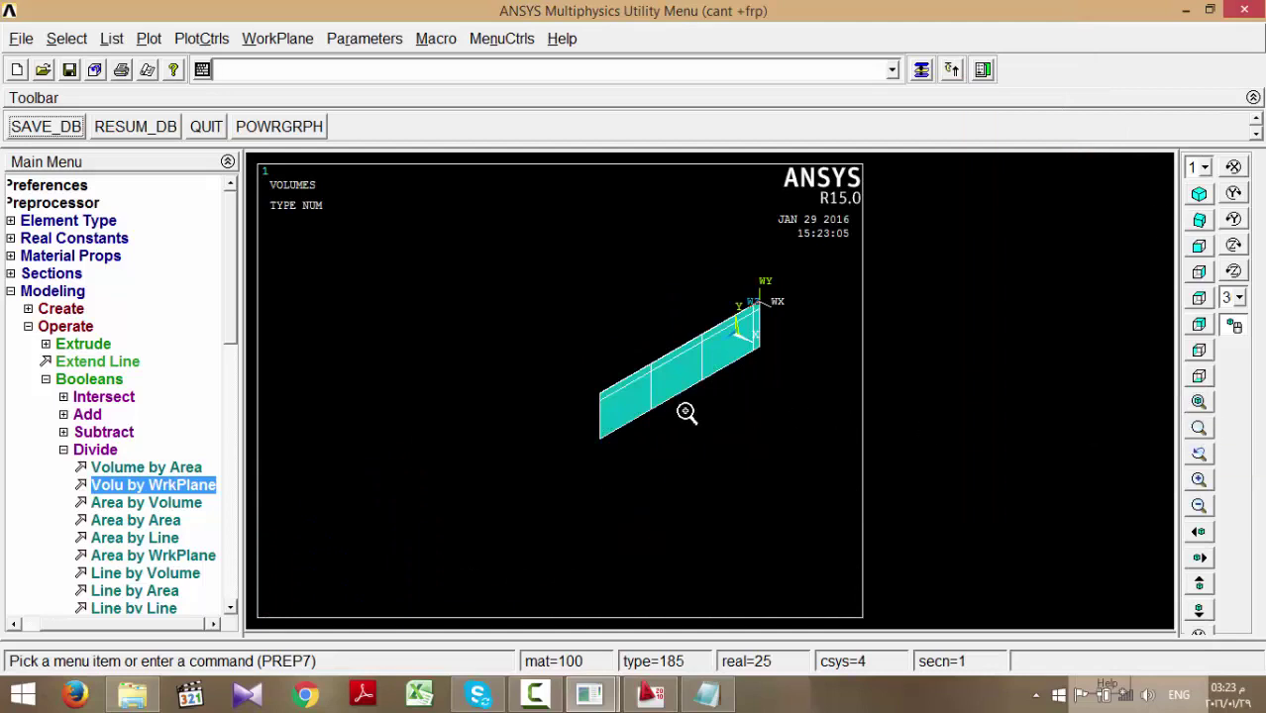
click(611, 401)
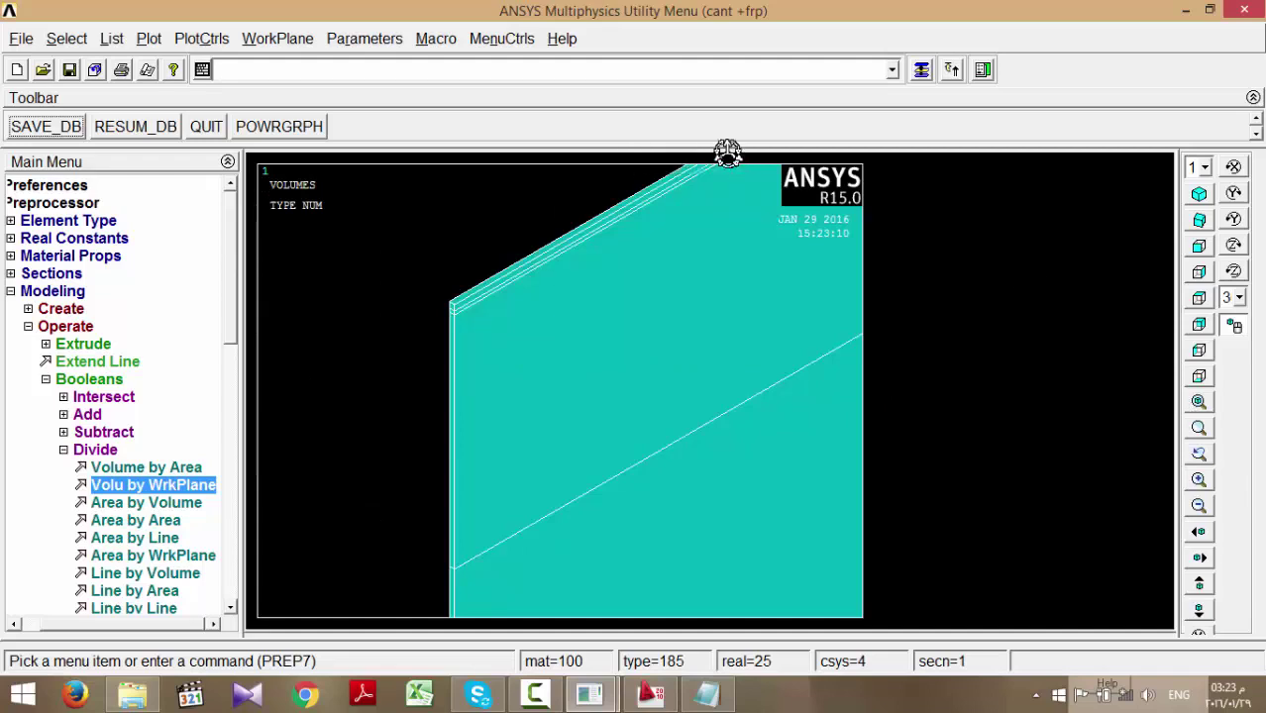
click(1199, 401)
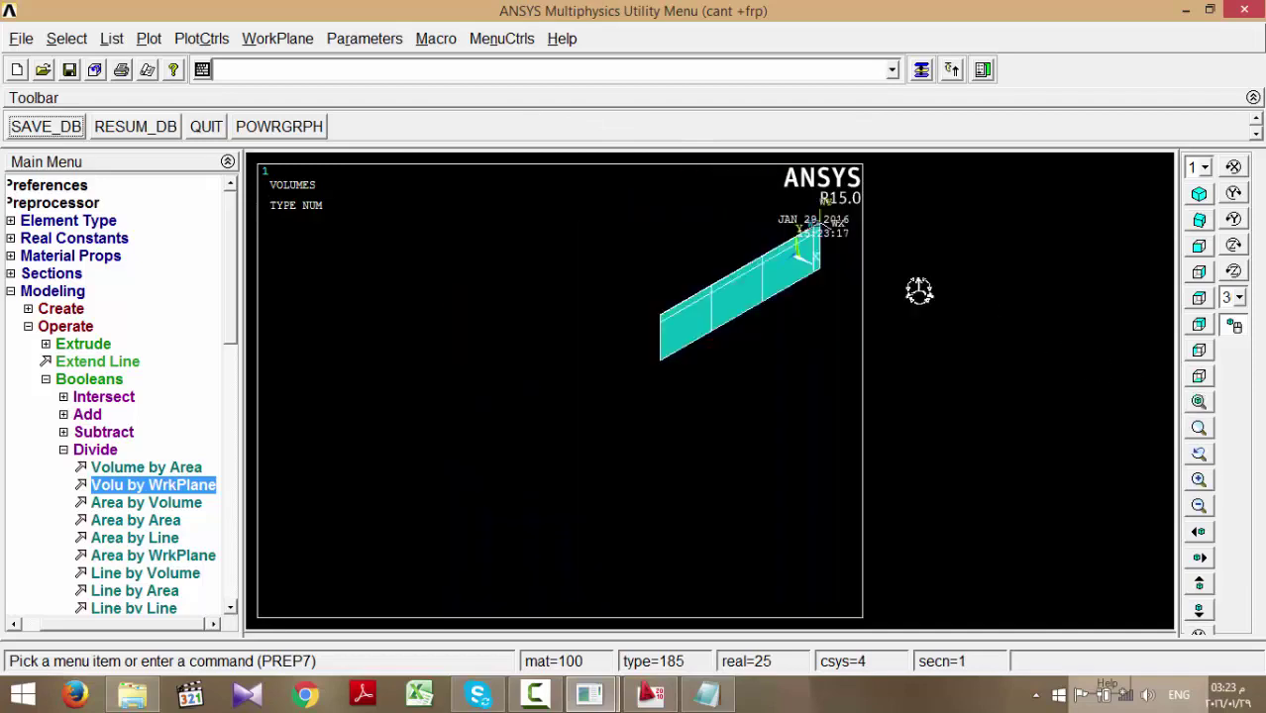
click(651, 697)
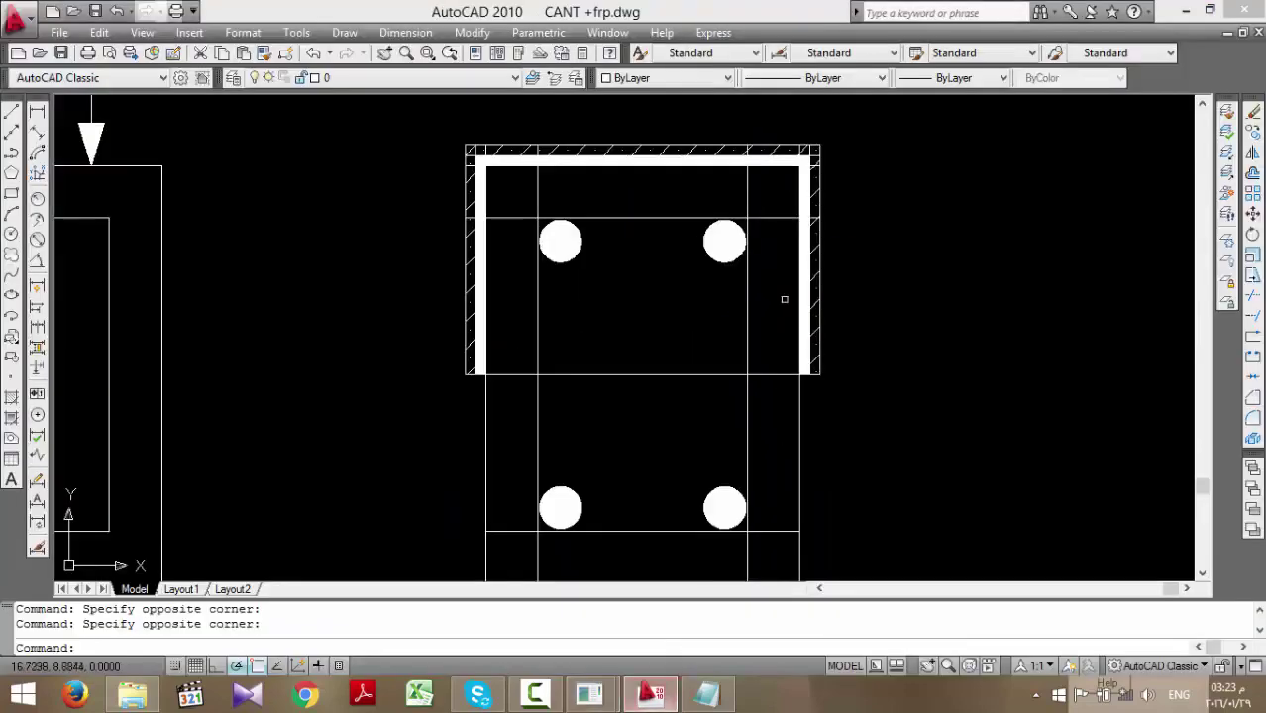
click(646, 699)
- Offset the working plane by -b,0,0 to the opposite side of the beam and make it the active coordinate system
click(279, 39)
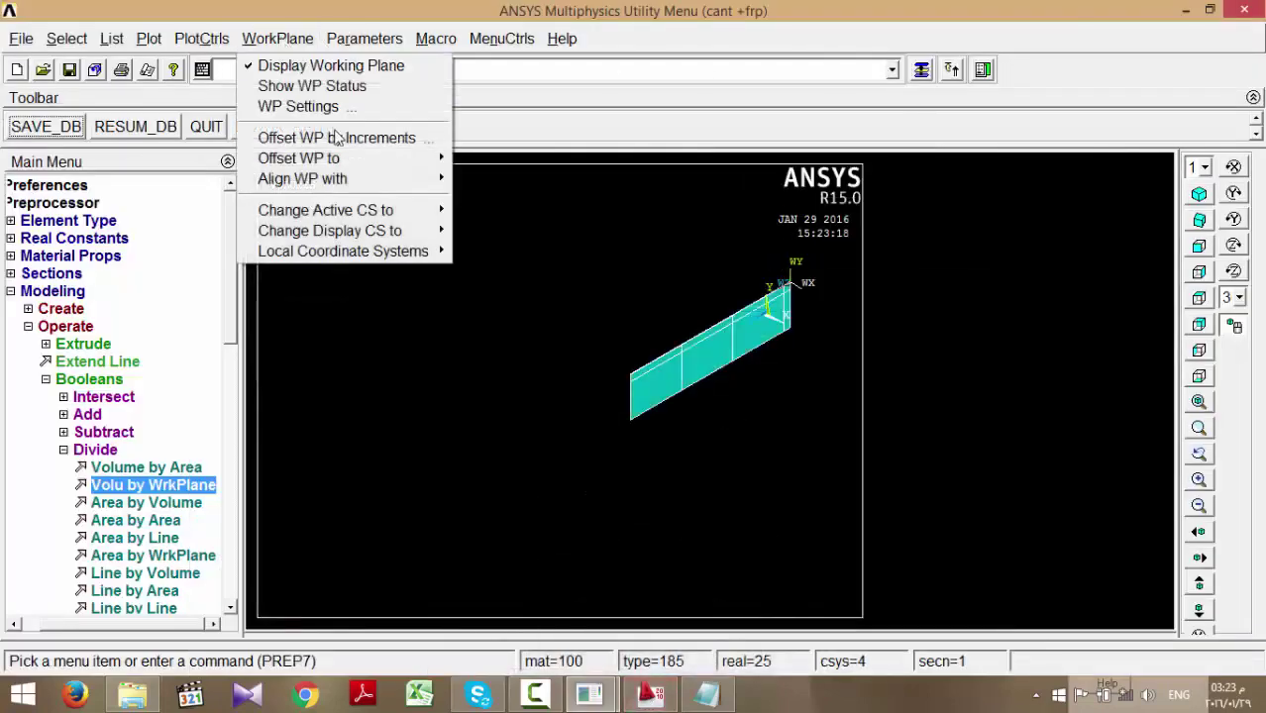
click(337, 136)
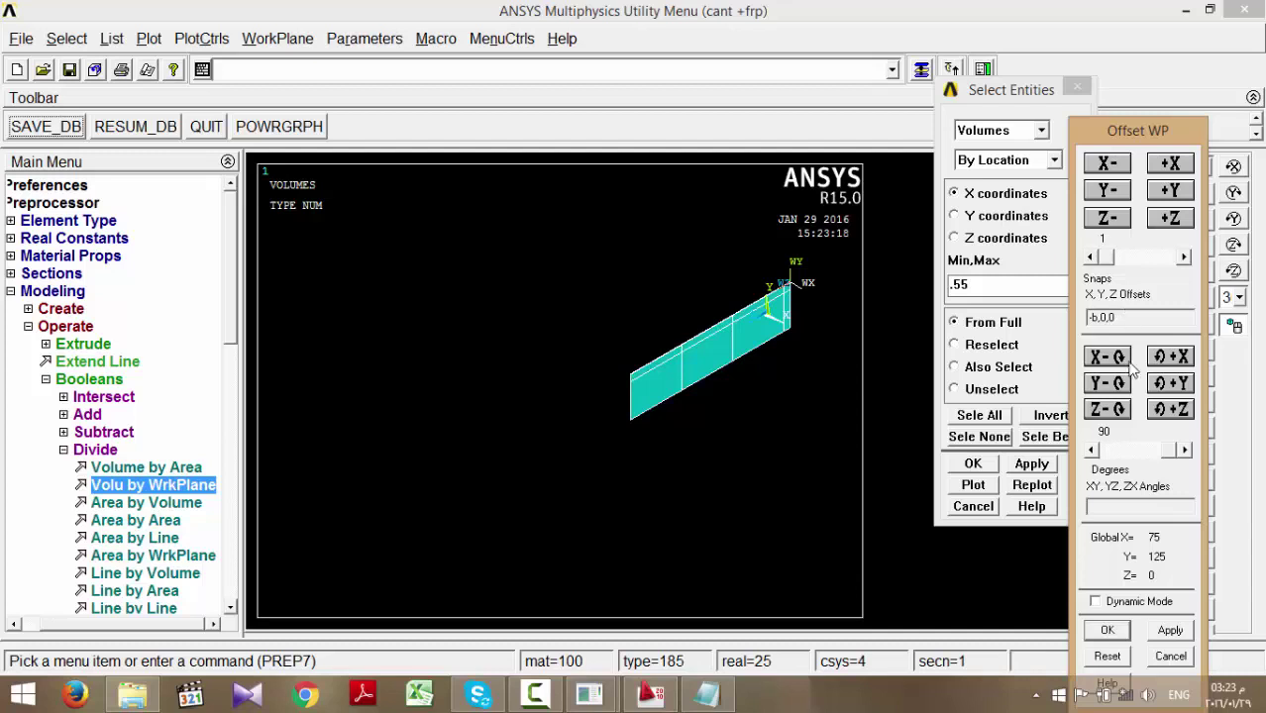
click(1174, 631)
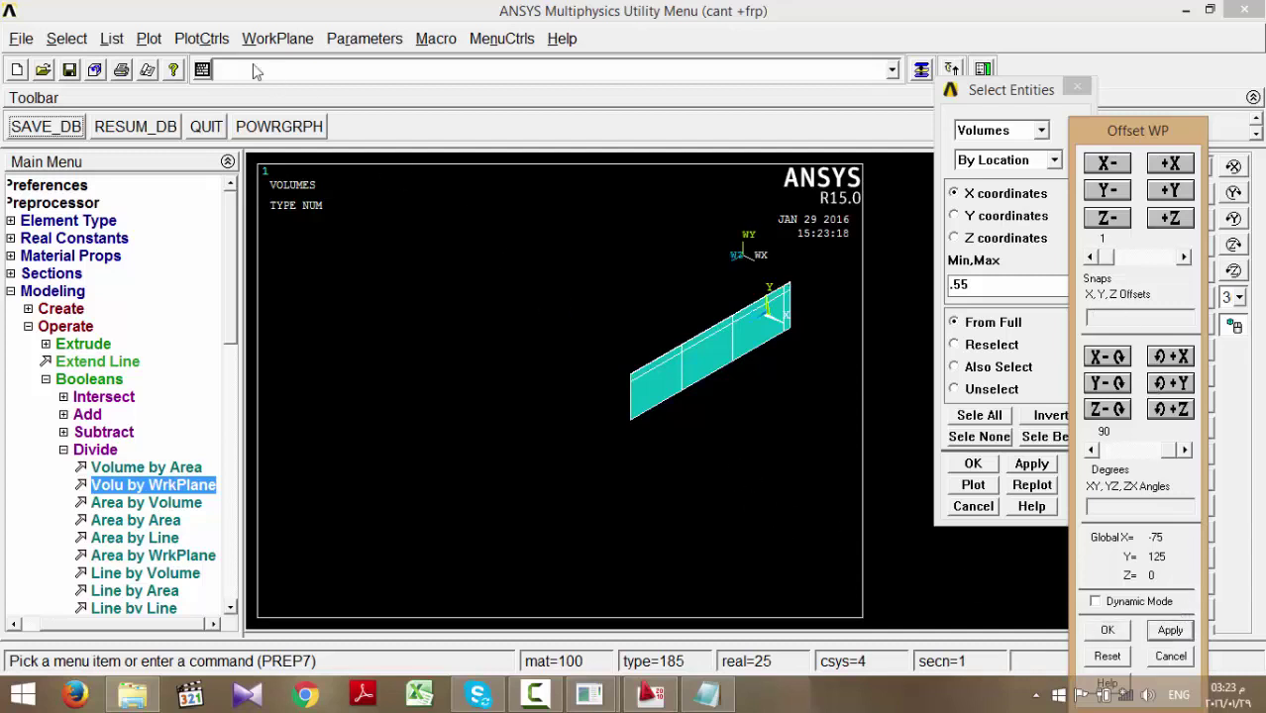
click(278, 39)
mouse_move(377, 210)
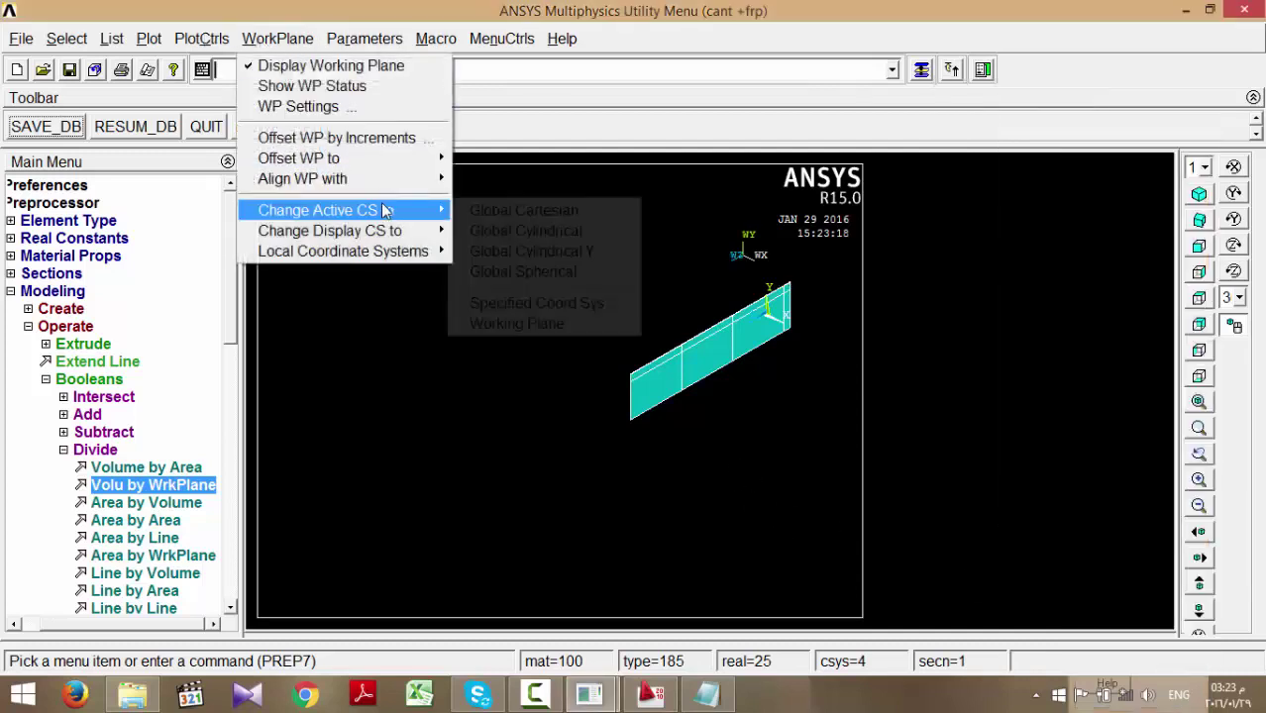
click(551, 327)
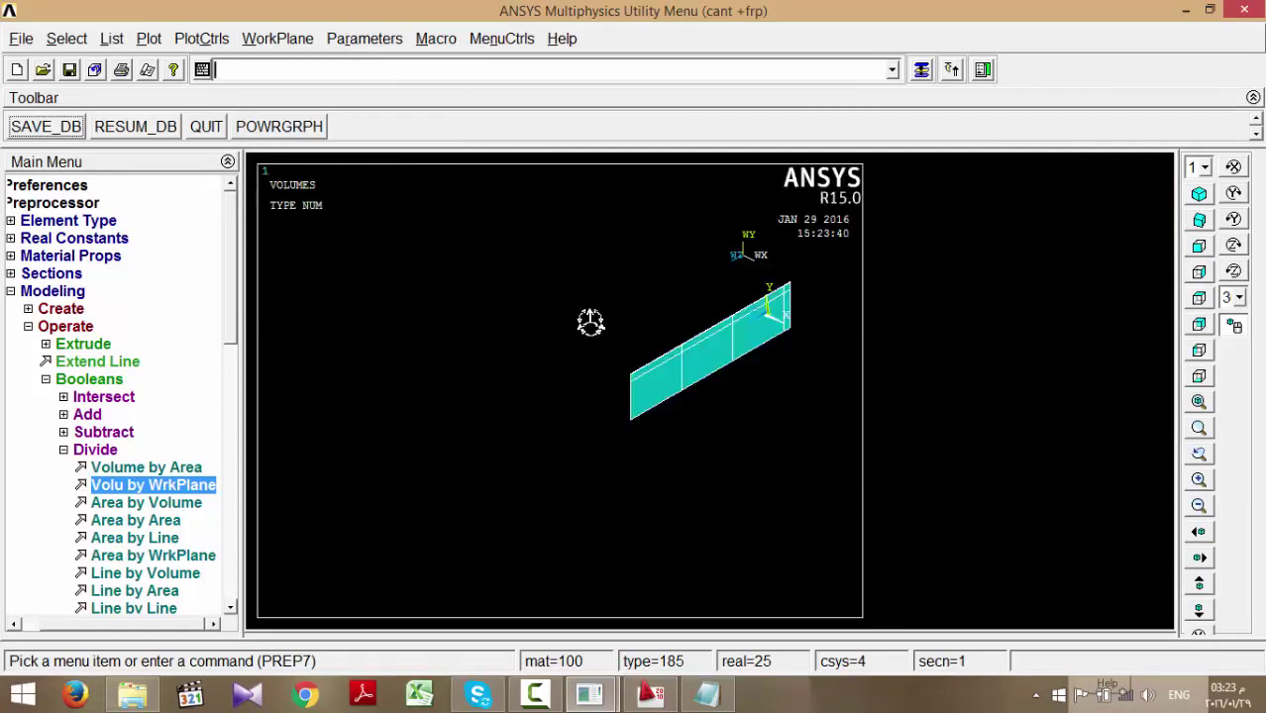
- Add the opposite side FRP layer to the selection with Also Select, using X coordinates with the value -.55
click(924, 70)
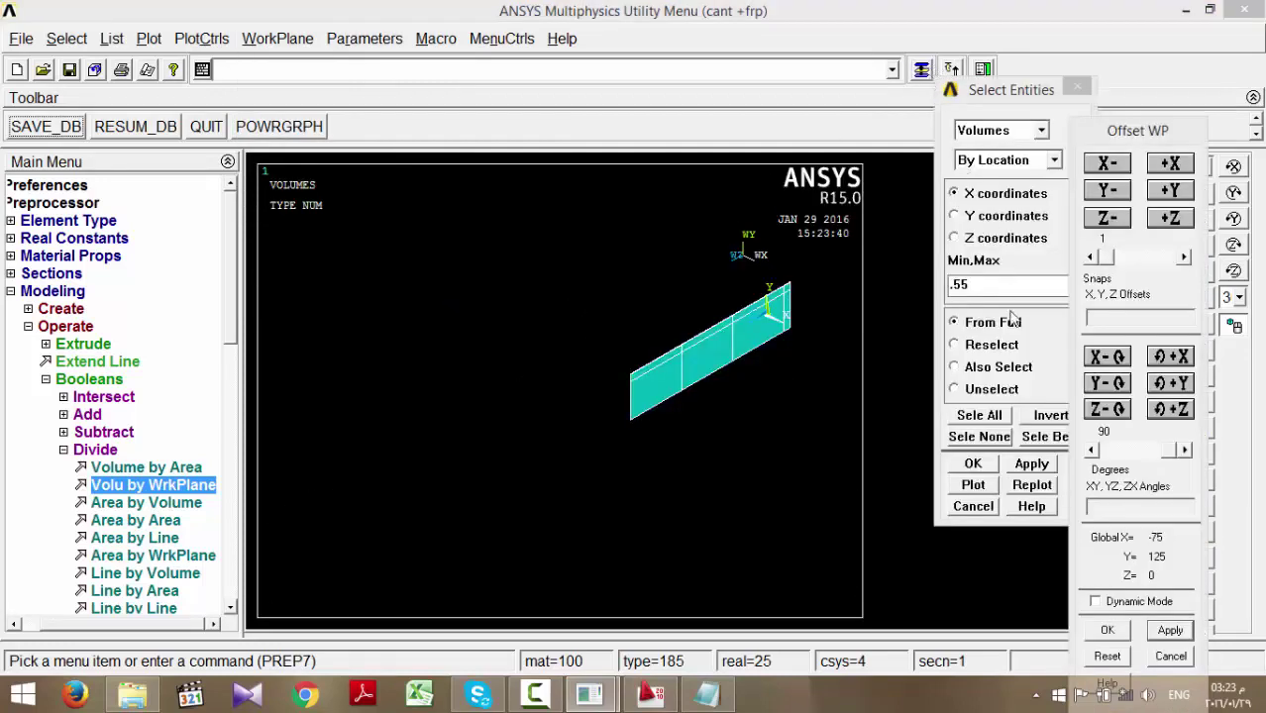
click(999, 368)
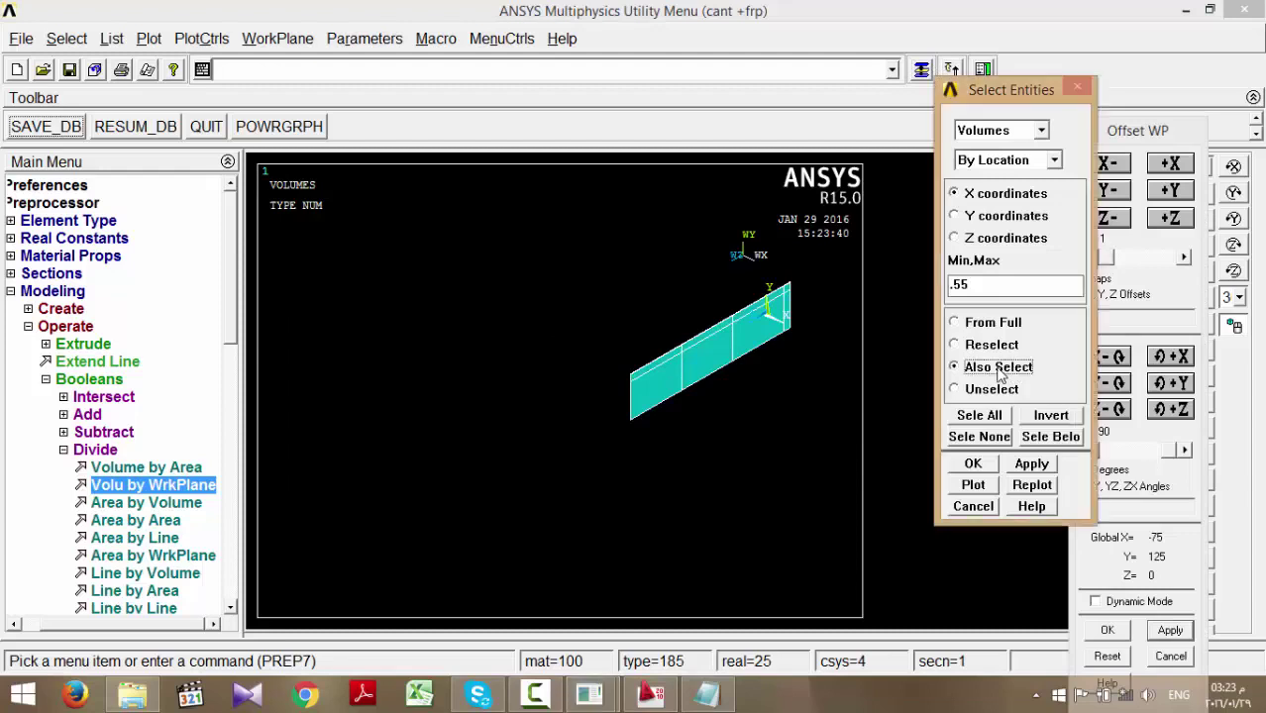
click(965, 288)
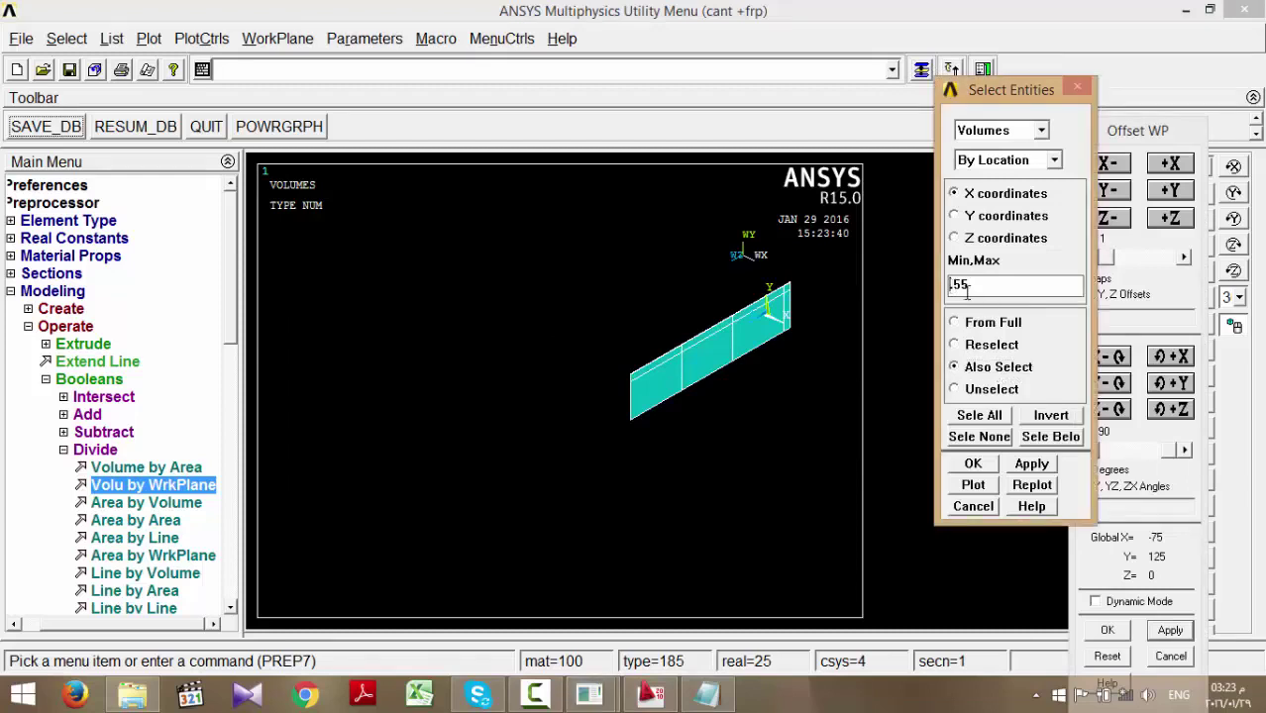
click(1030, 463)
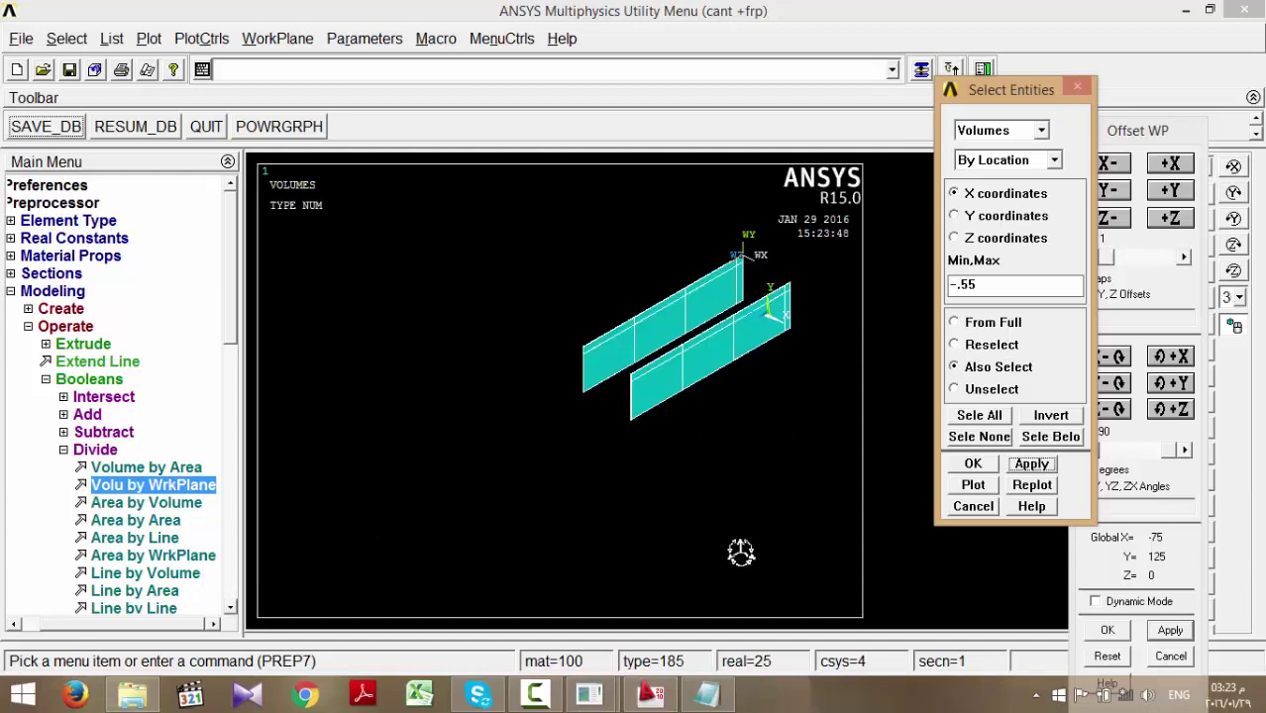
- Switch to AutoCAD and examine both top corners of the cross-section, where the side layers overlap the upper FRP layer
click(650, 693)
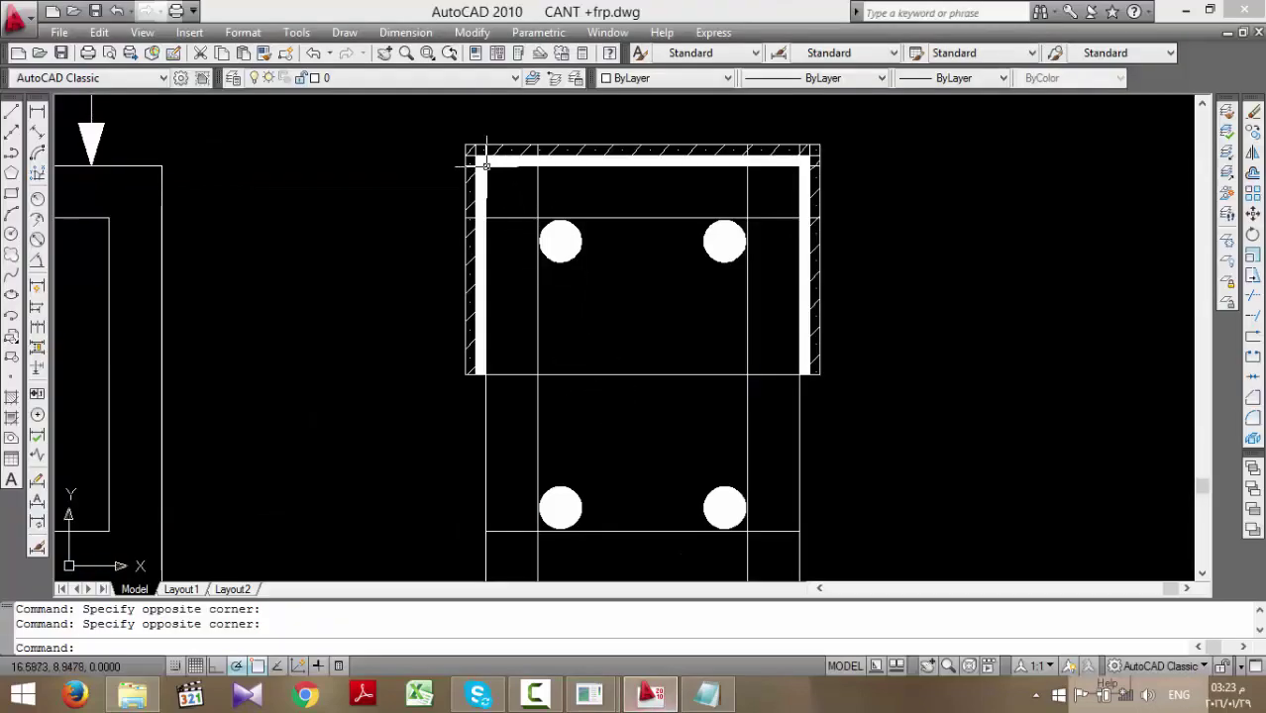
key(Escape)
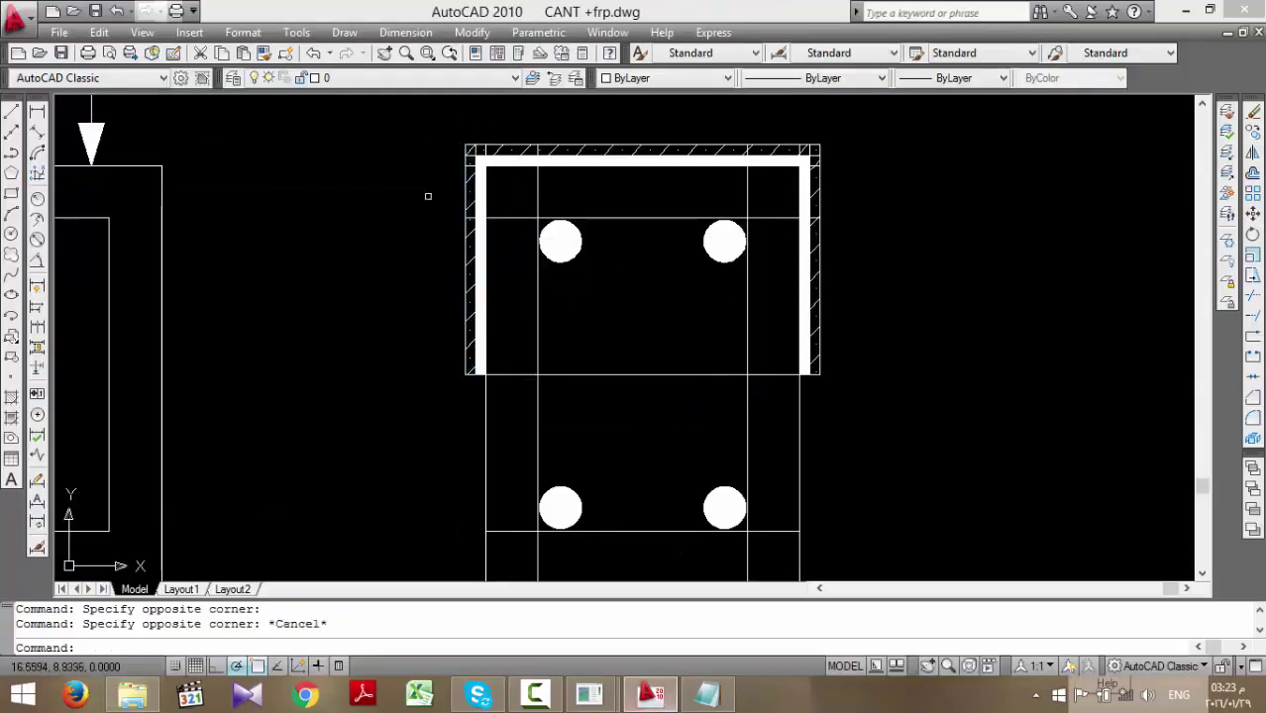
click(807, 116)
key(Escape)
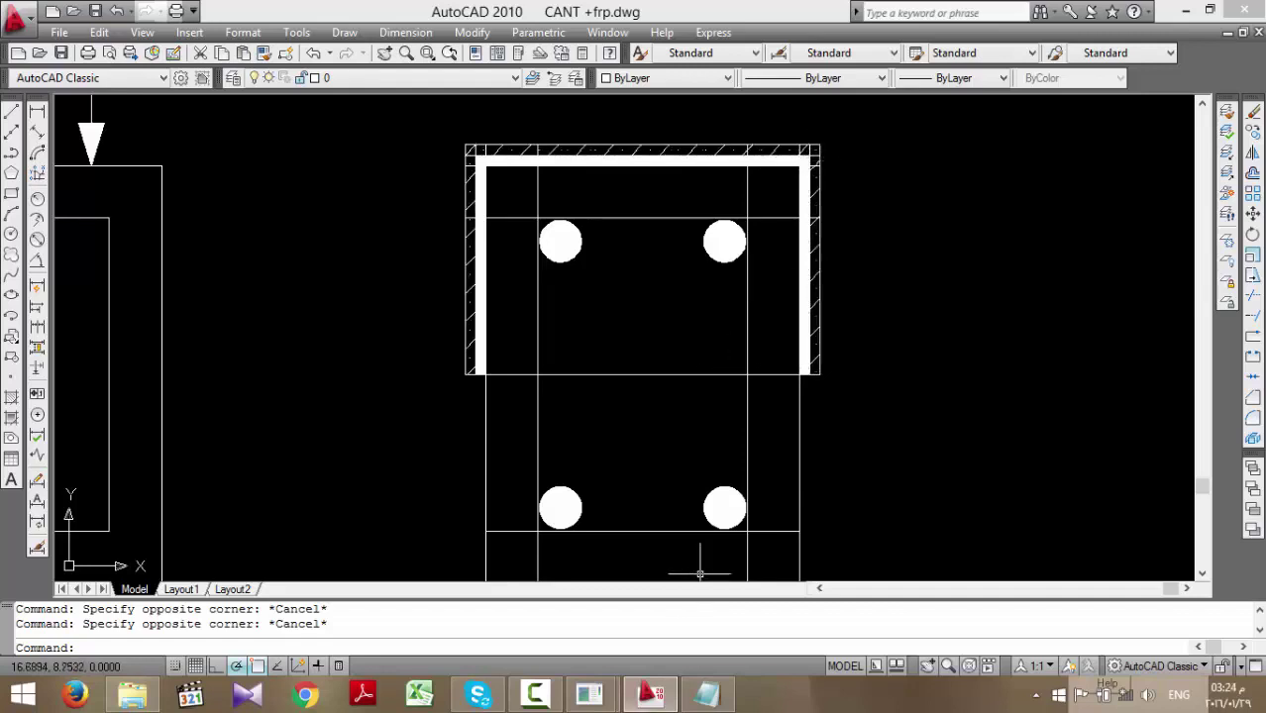
scroll(834, 134, up, 8)
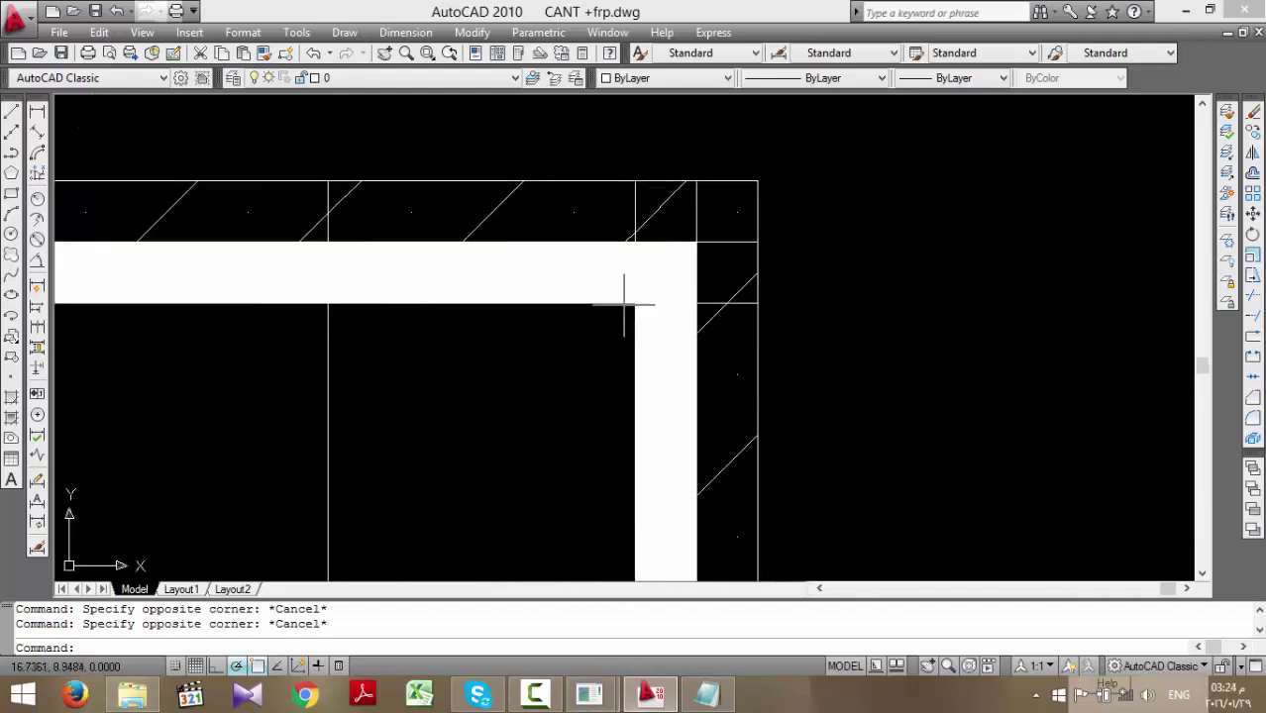
scroll(781, 294, down, 8)
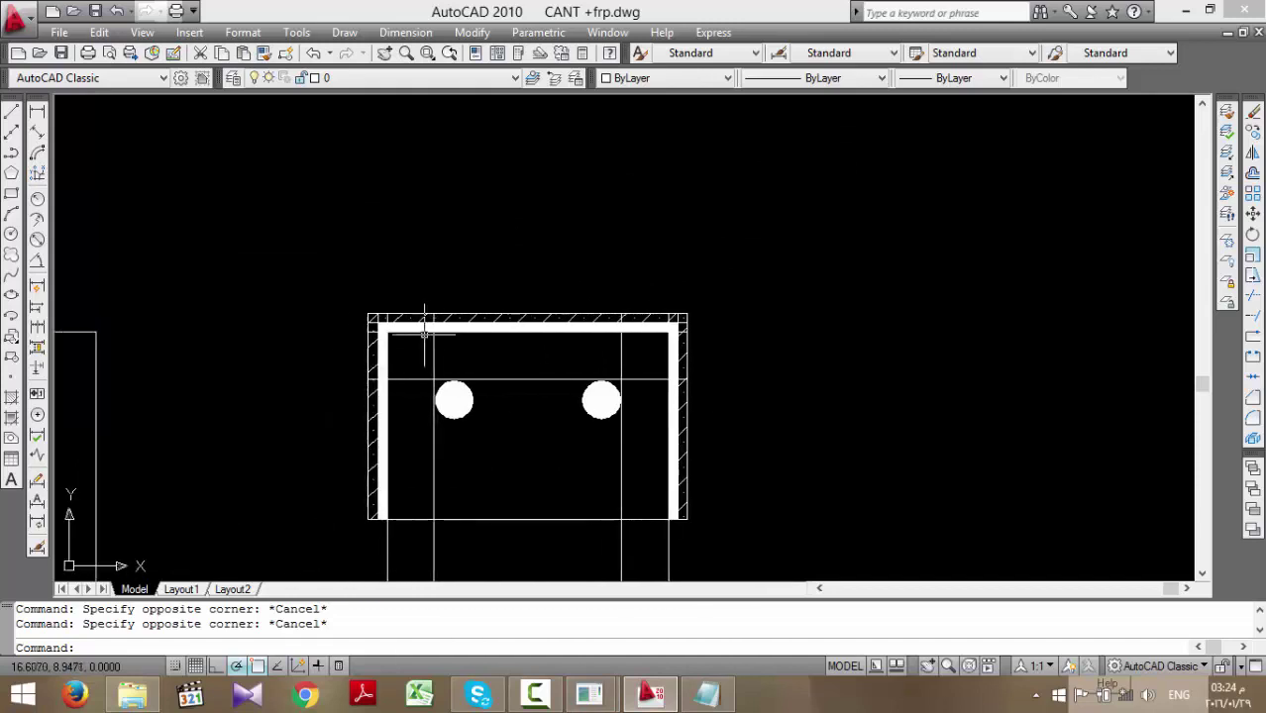
scroll(424, 335, up, 6)
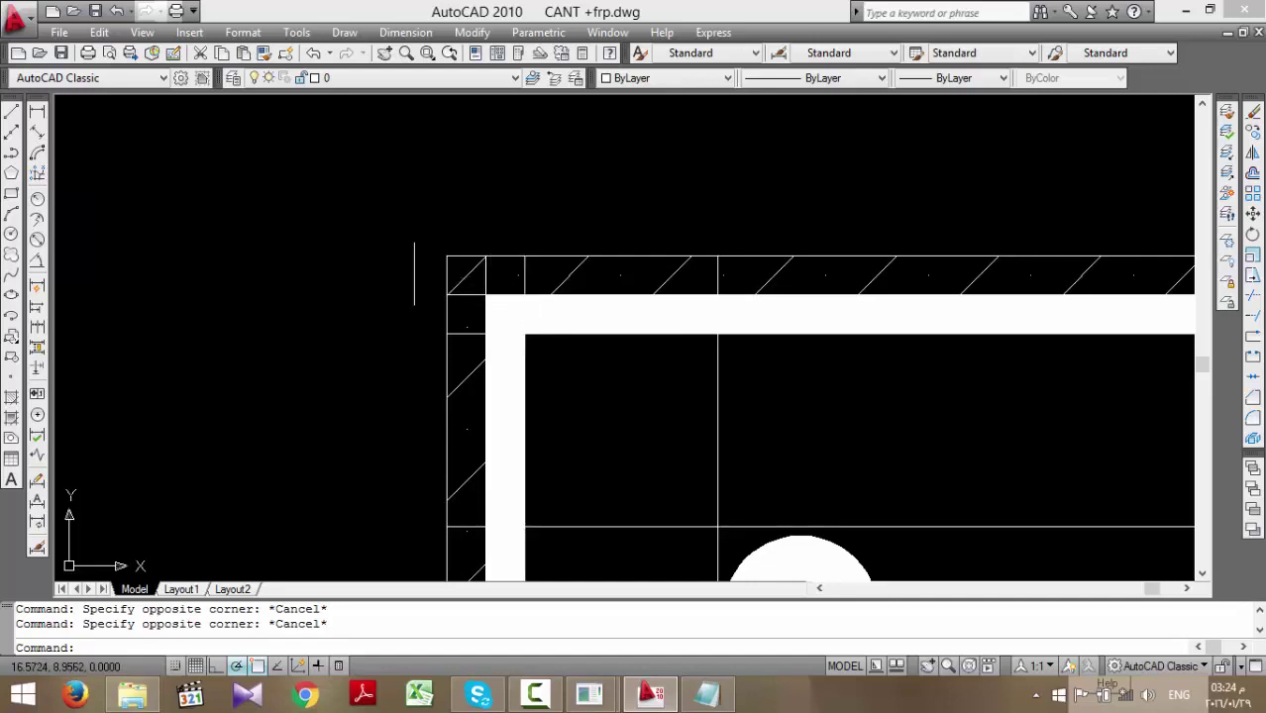
click(396, 271)
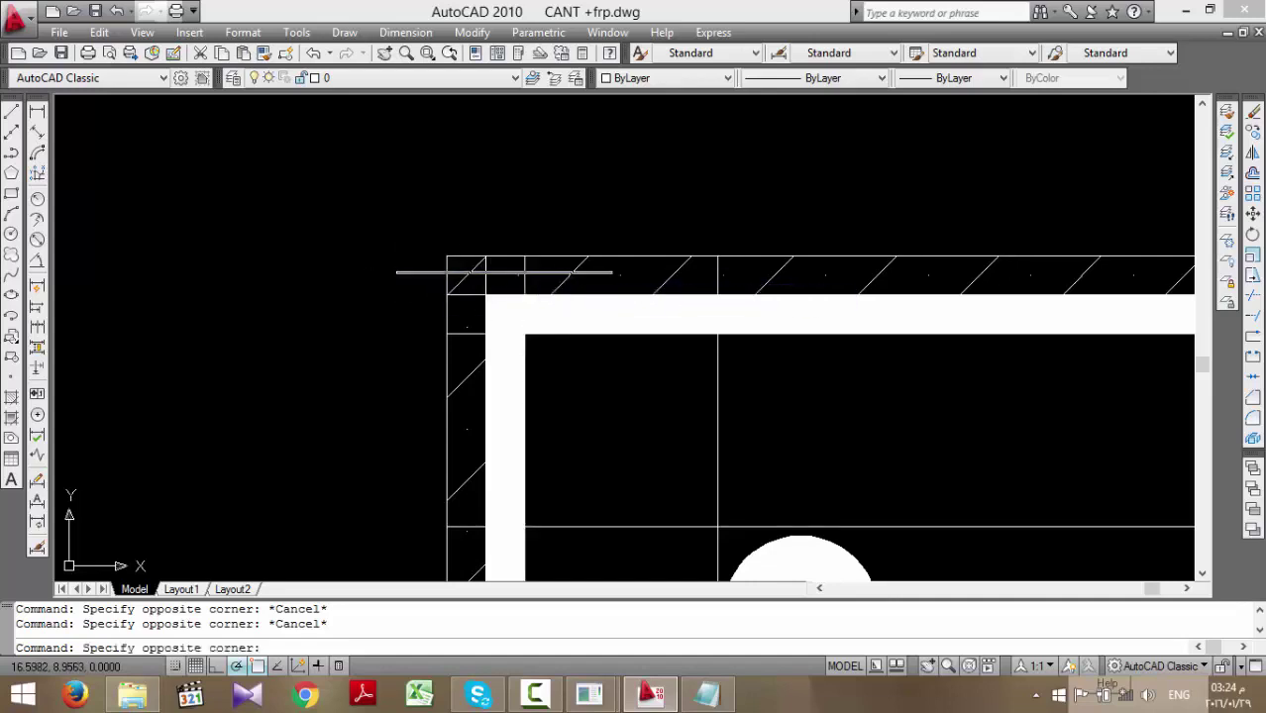
click(612, 271)
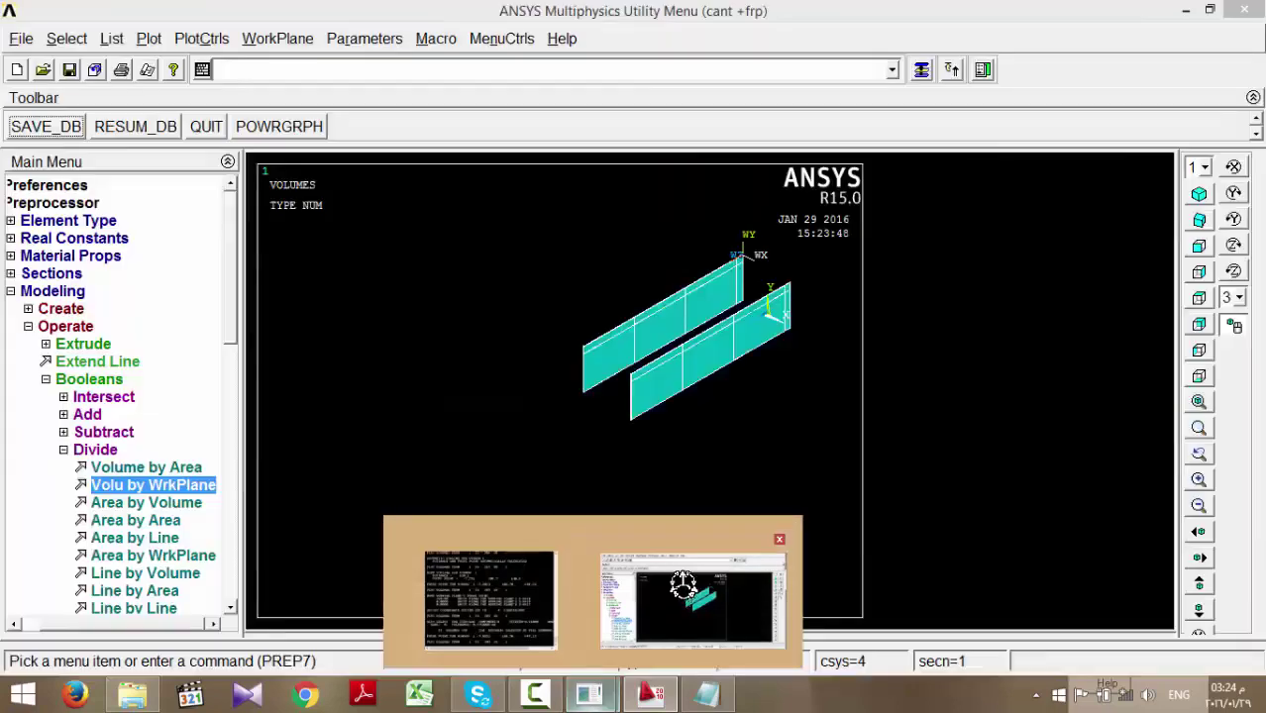
- Switch back to ANSYS and unselect the side layers' top-edge volumes by location, using Y coordinates with the value .55
click(694, 592)
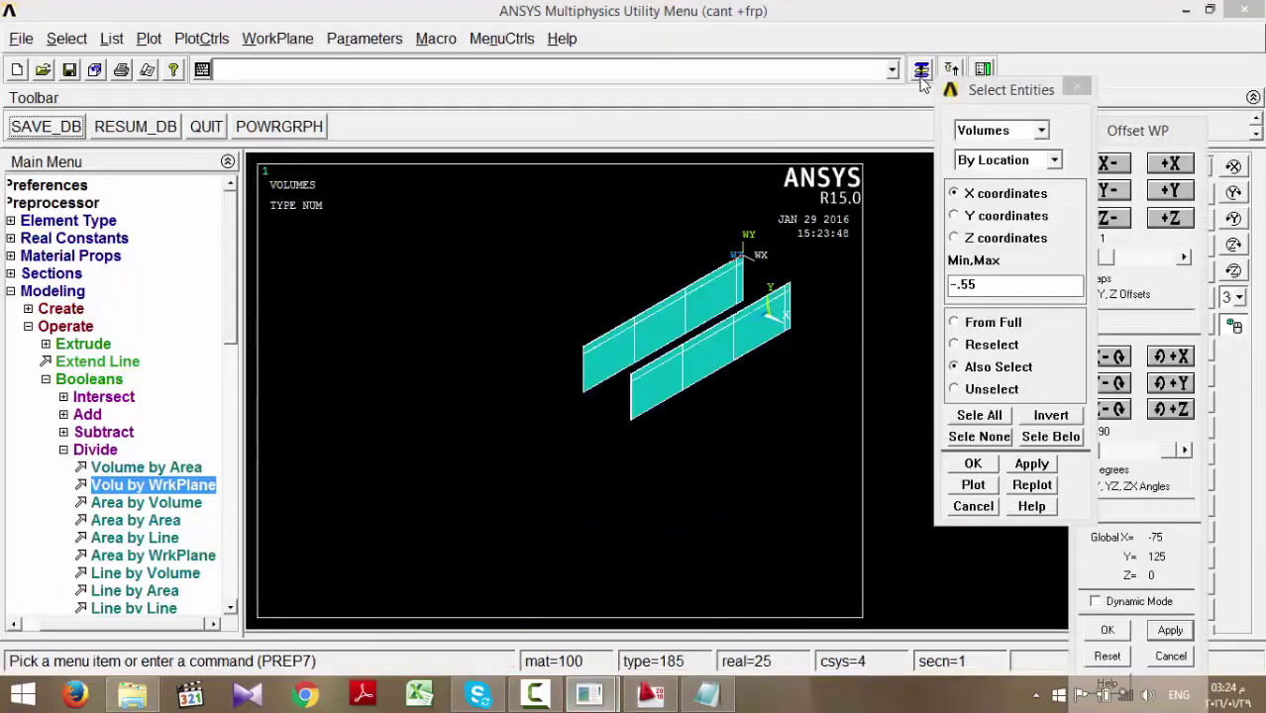
click(990, 391)
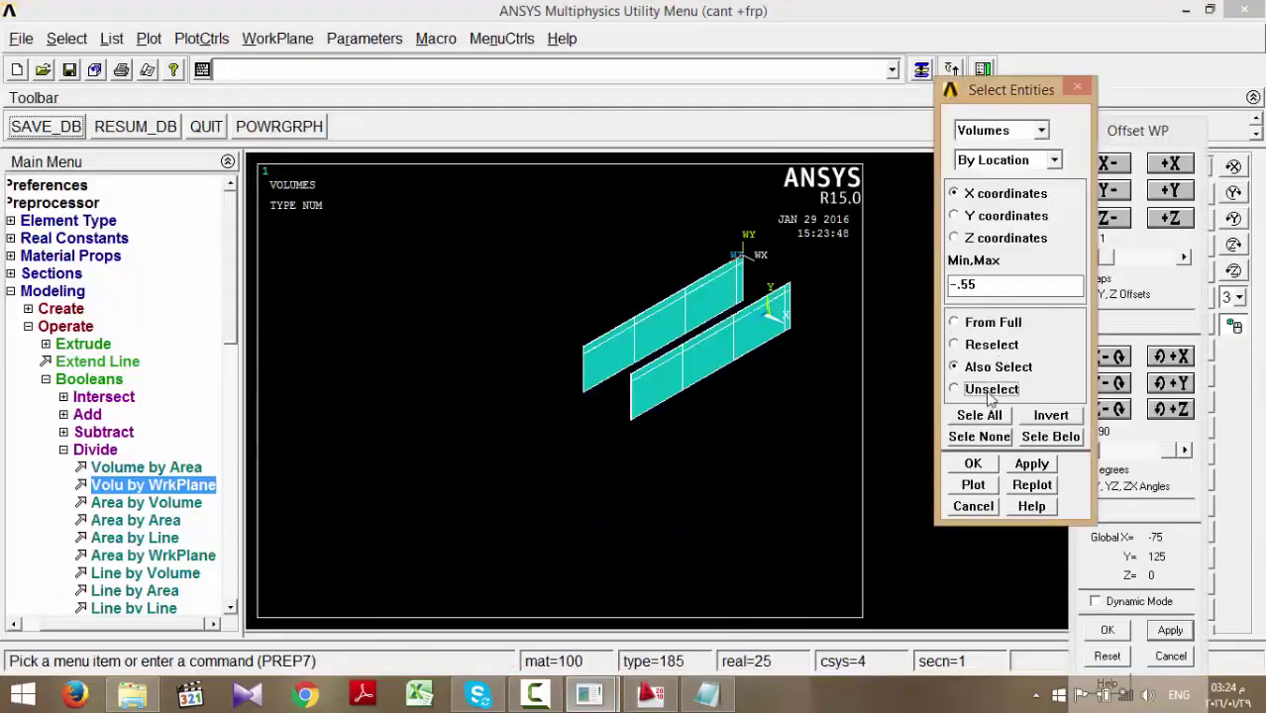
click(984, 229)
double_click(987, 282)
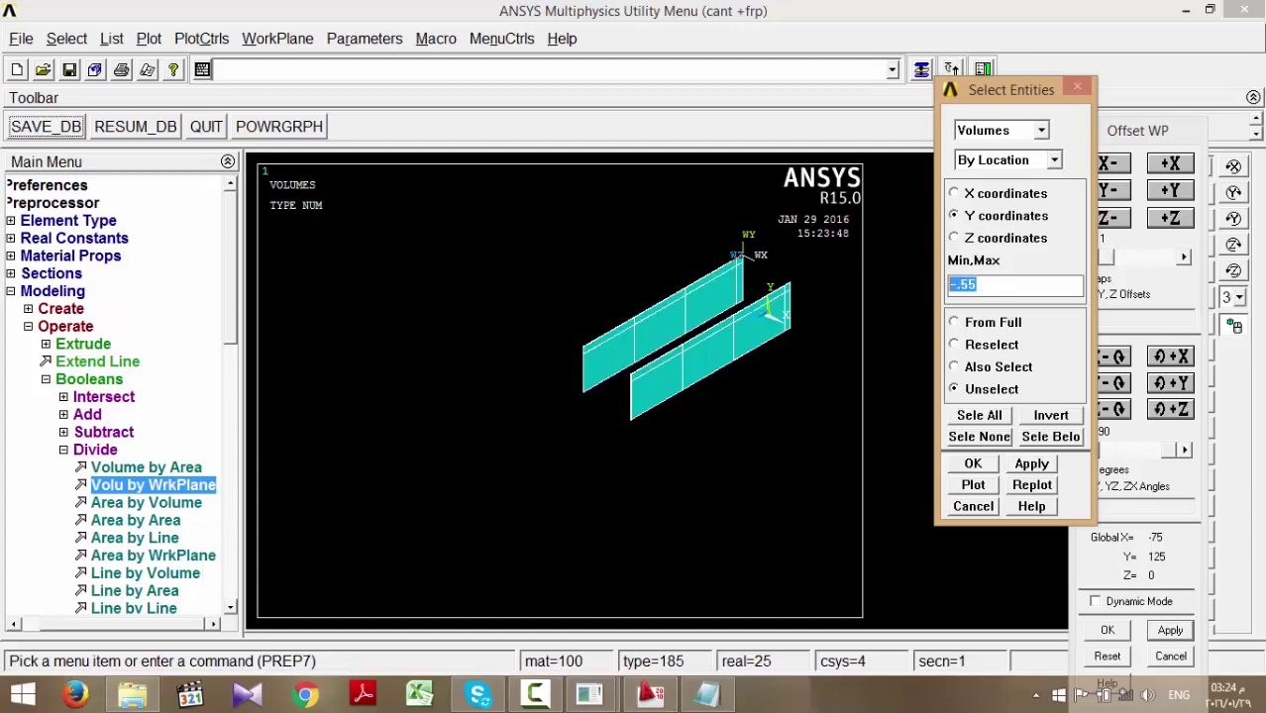
text(.55)
click(1032, 468)
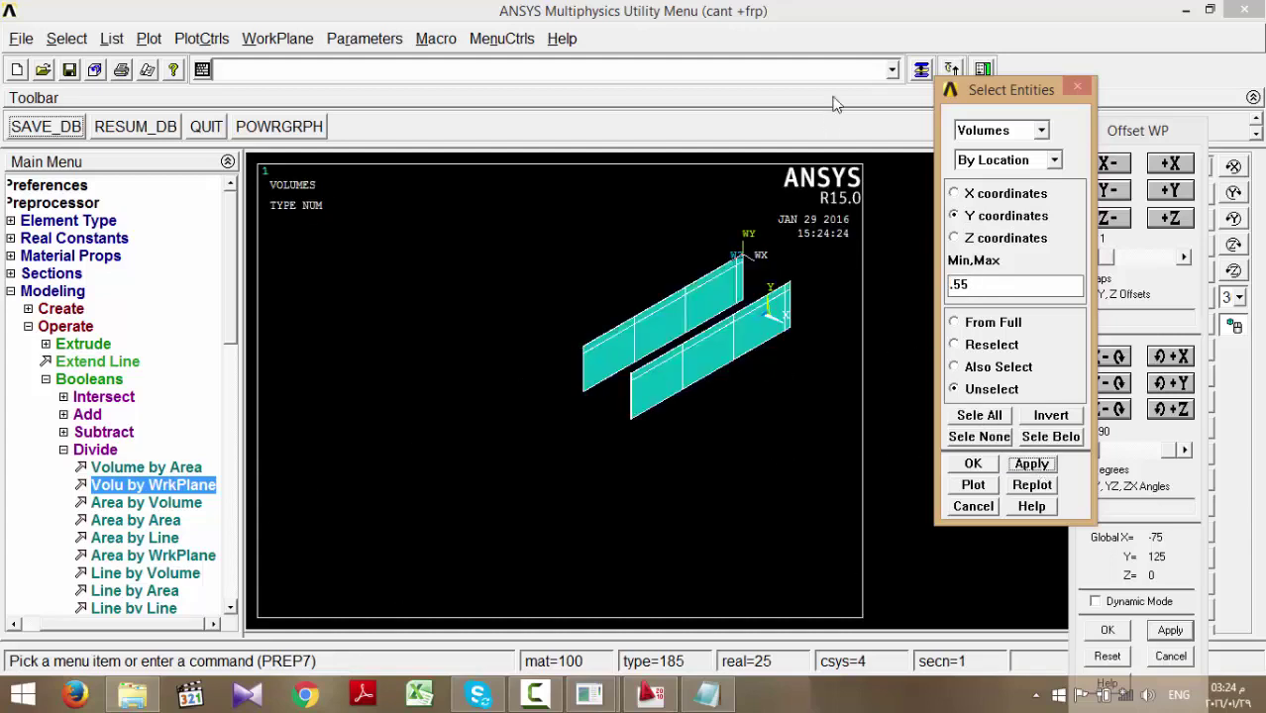
click(871, 20)
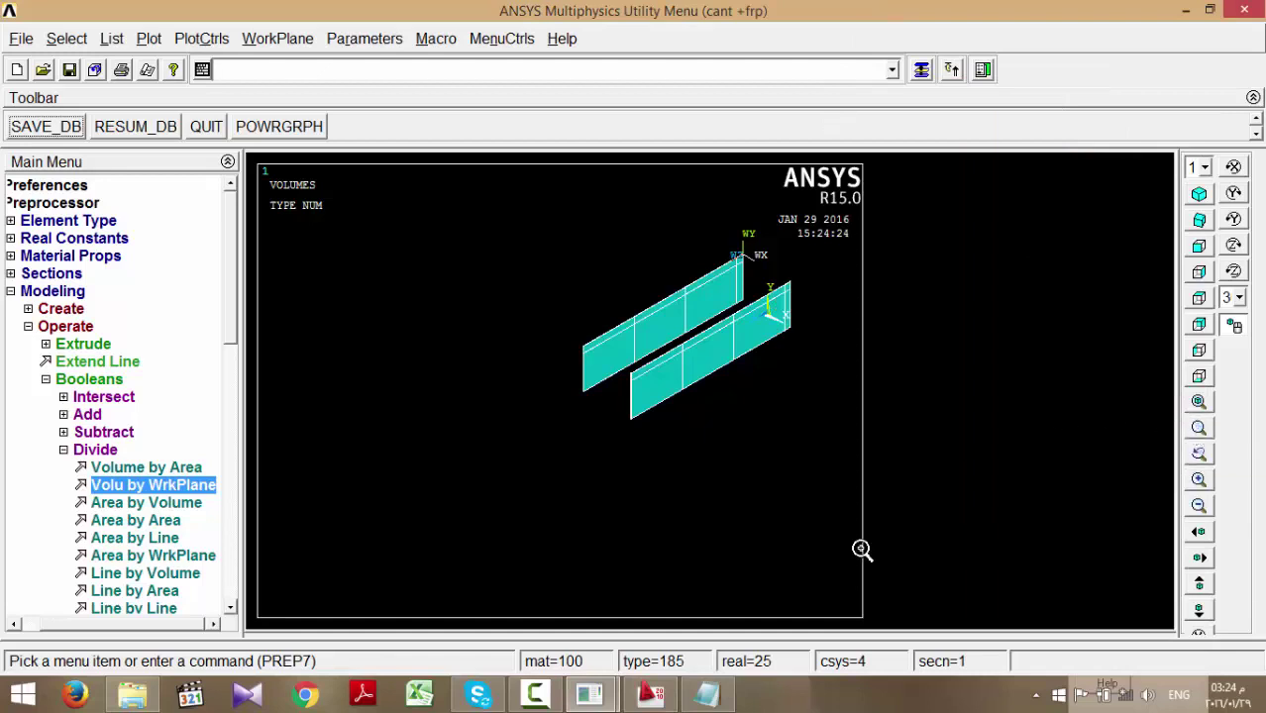
click(652, 694)
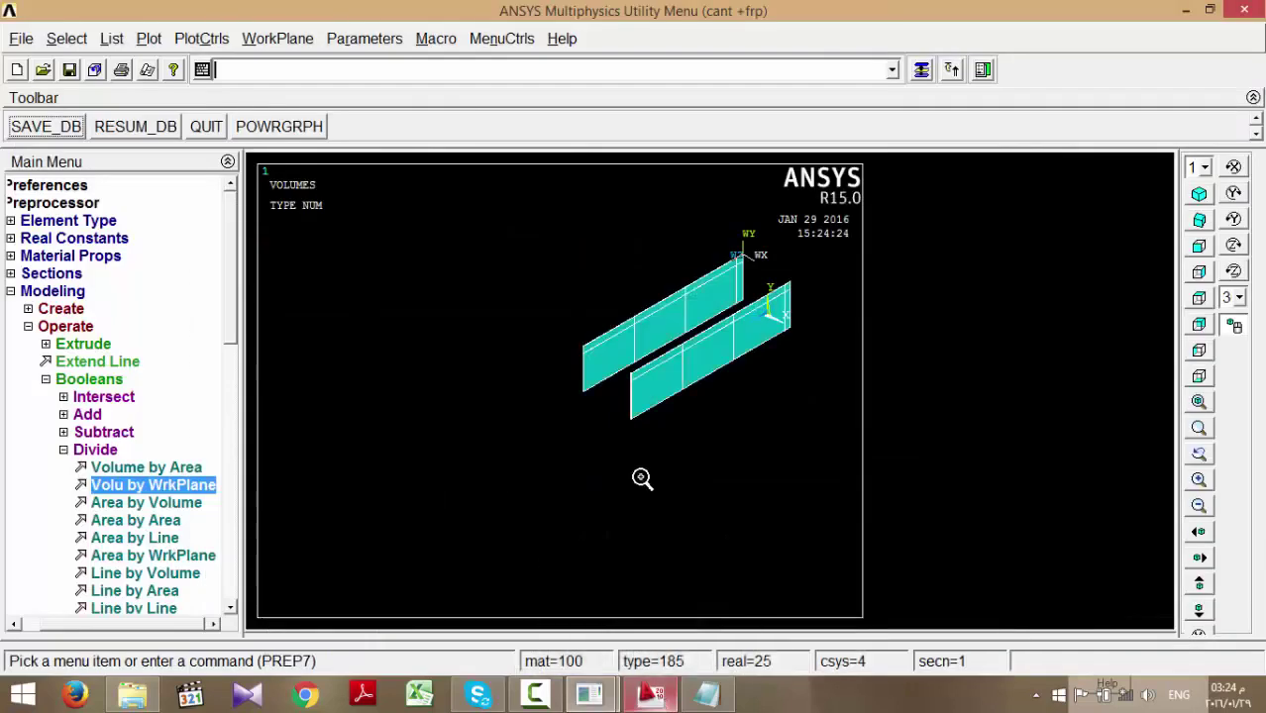
click(652, 694)
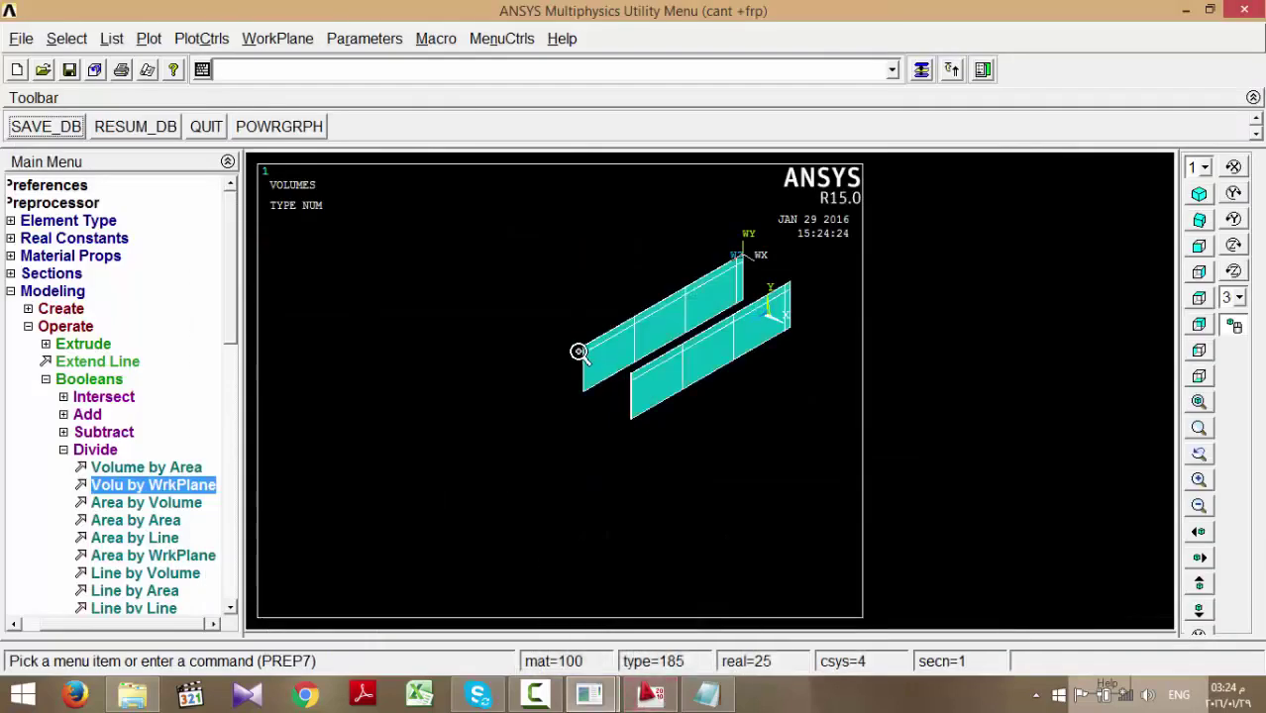
scroll(586, 347, up, 5)
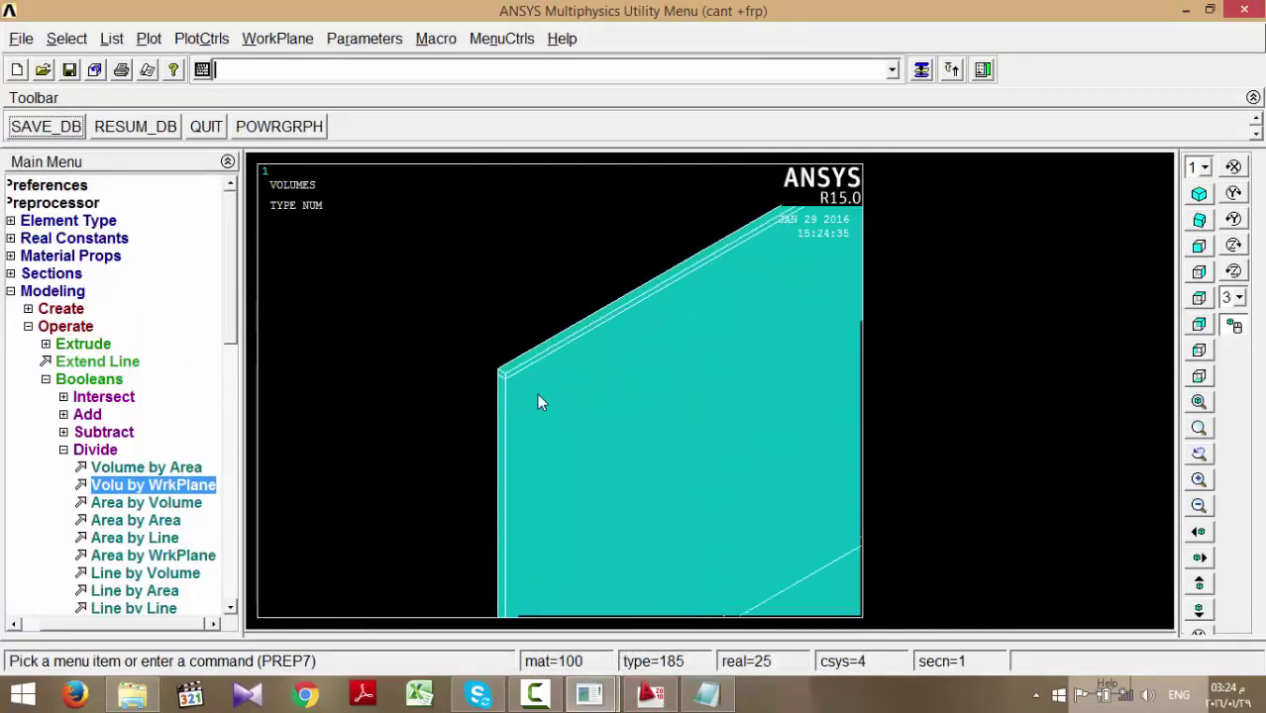
- Create a volume component named FRP_Side from all the selected side-layer volumes, with Pick entities enabled
click(84, 40)
click(133, 85)
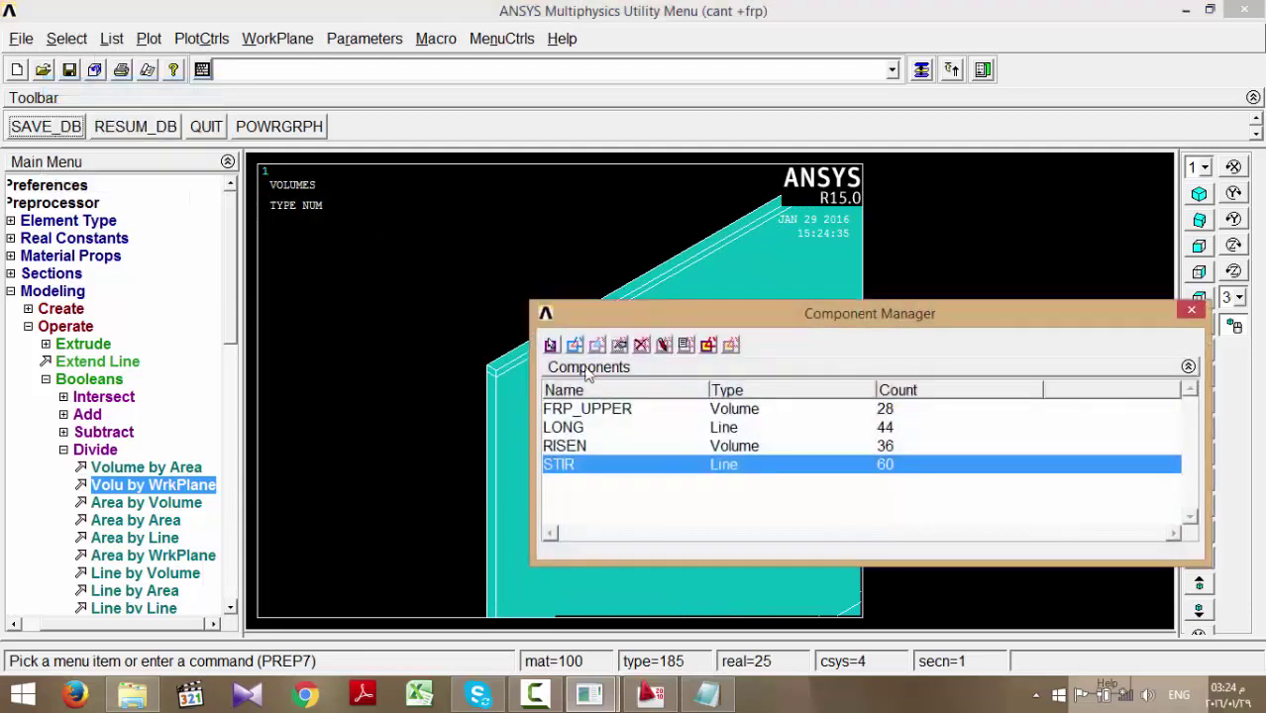
click(551, 345)
click(595, 249)
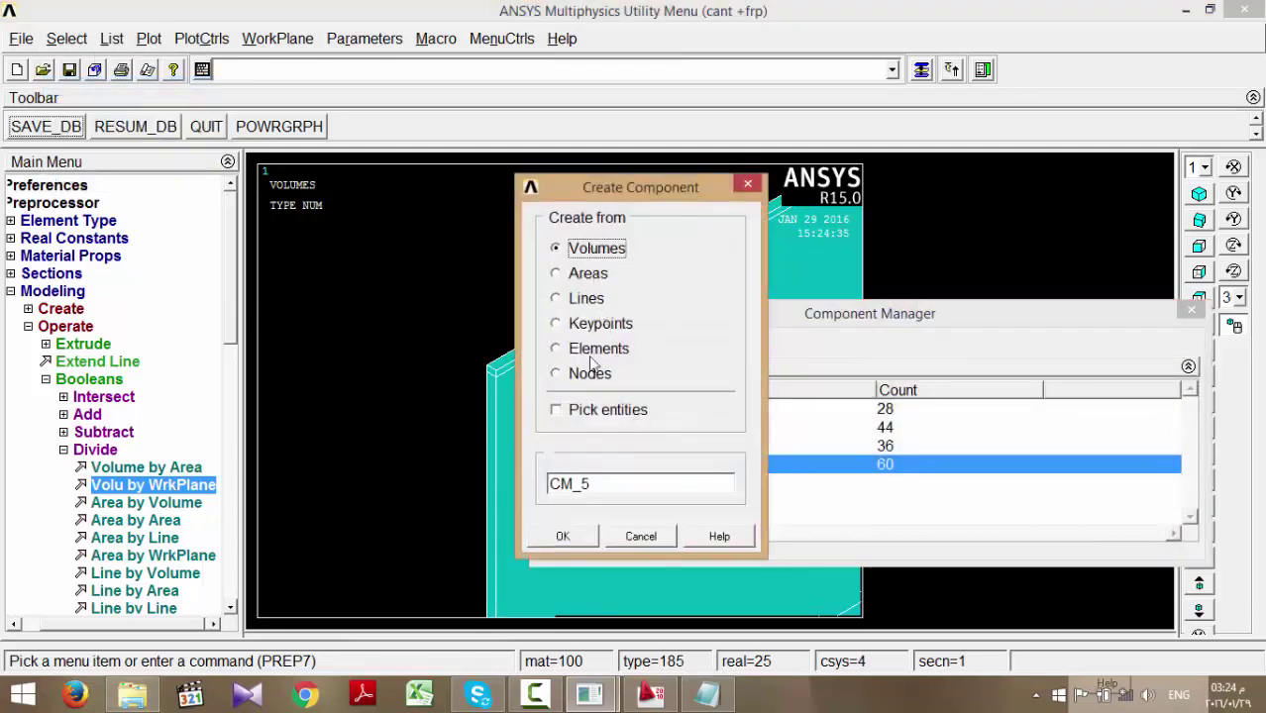
click(599, 410)
drag(610, 484, 517, 496)
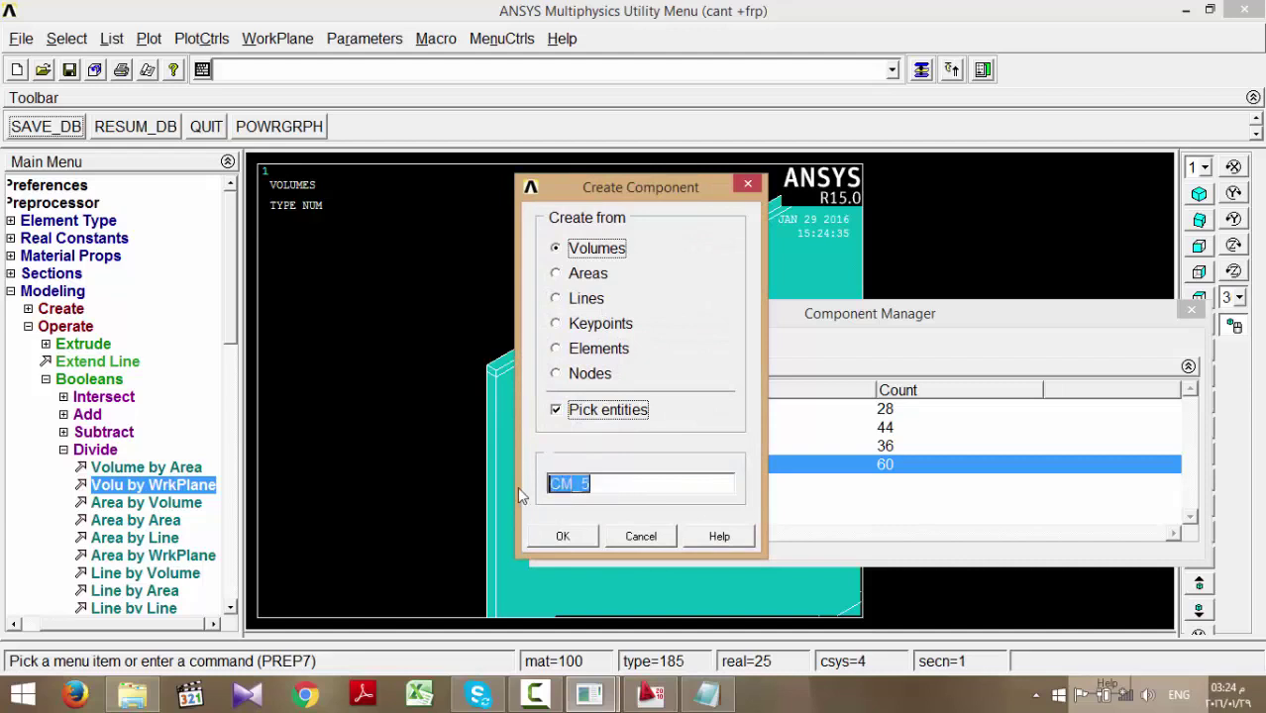
text(FRP_)
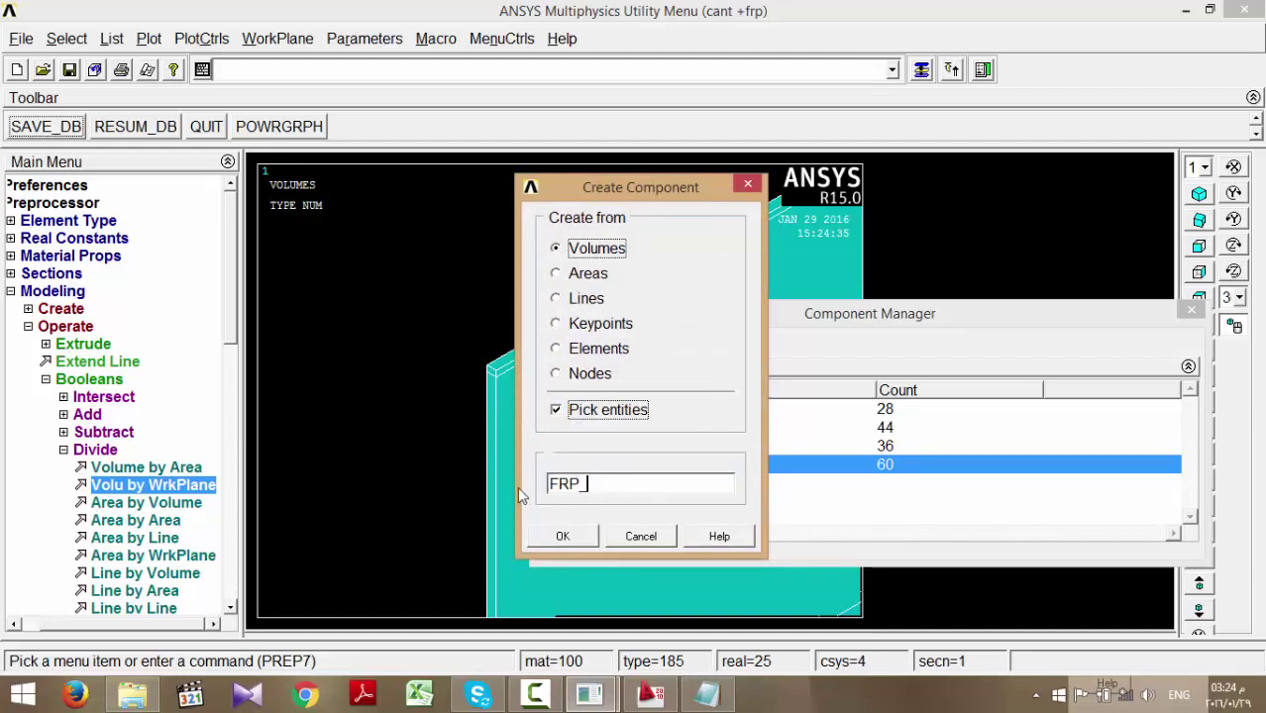
text(Side)
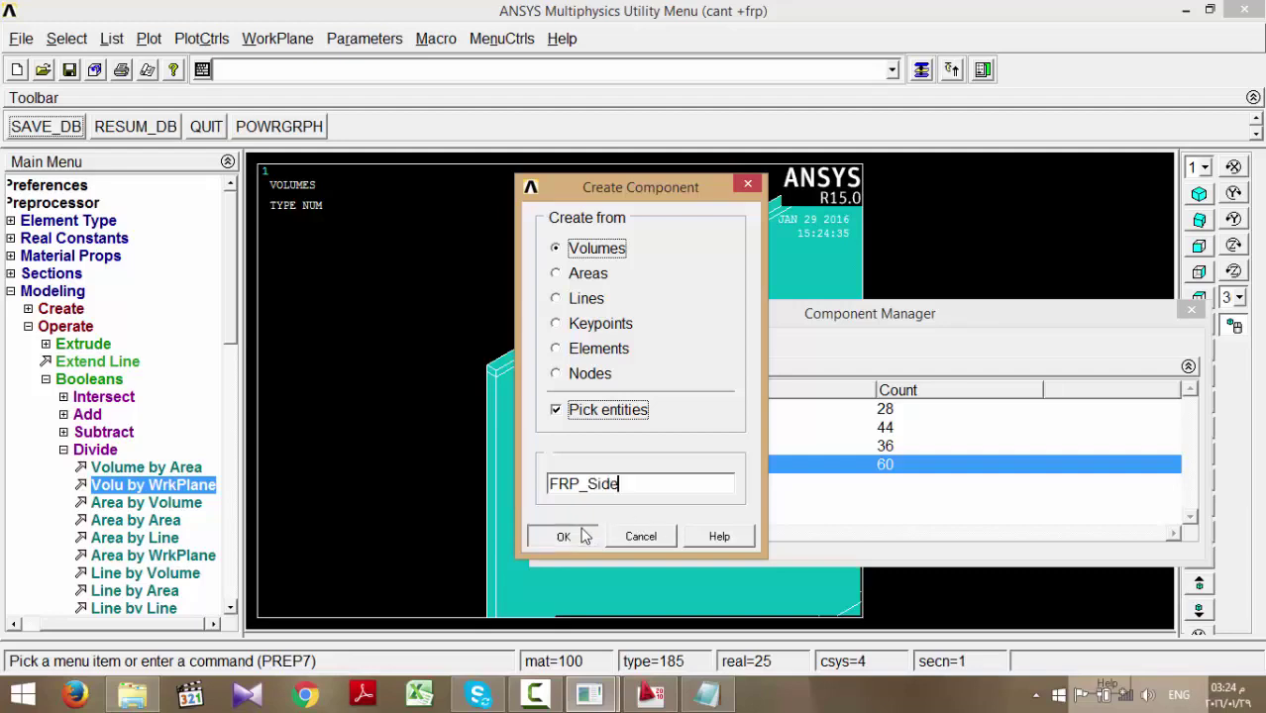
click(563, 536)
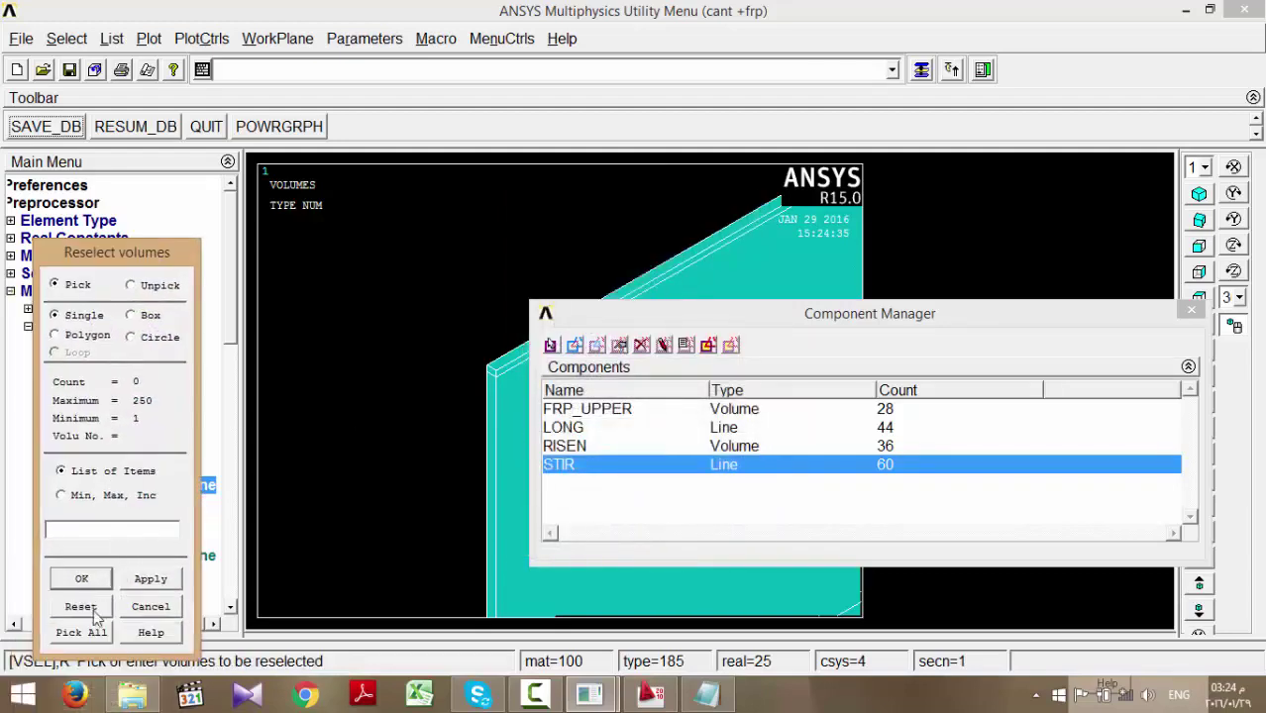
click(81, 579)
drag(1034, 315, 836, 273)
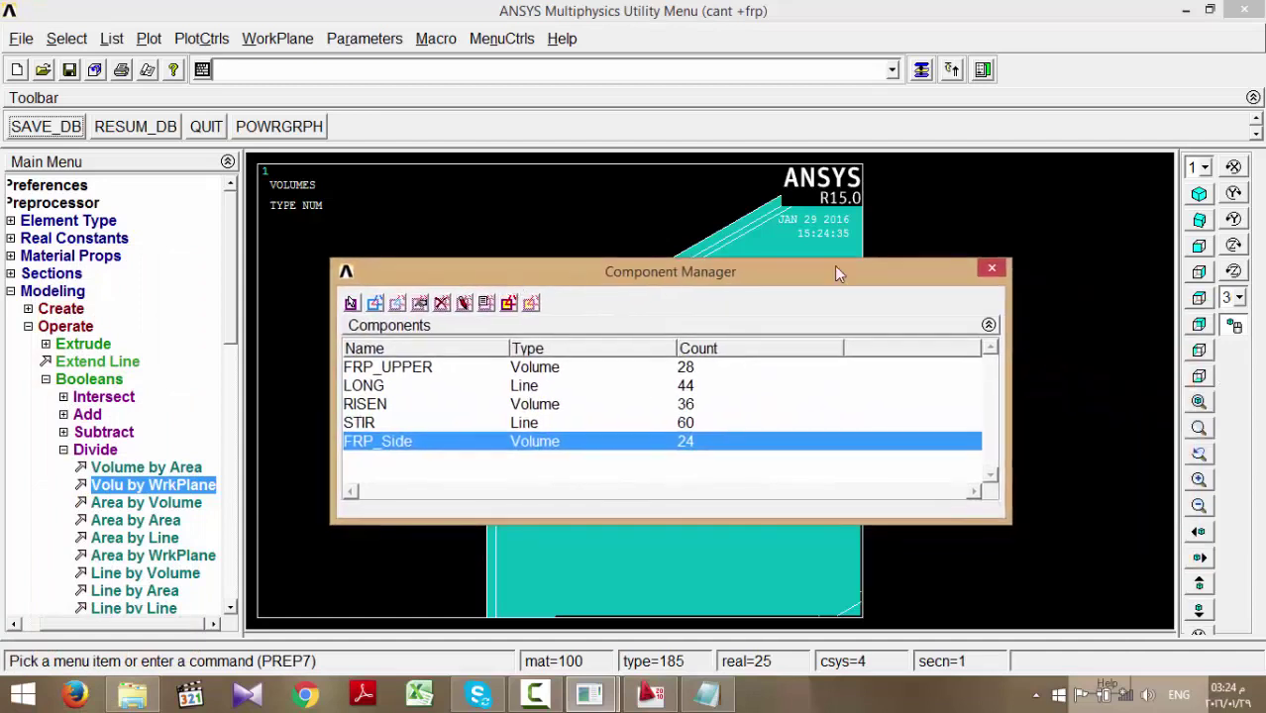
click(992, 268)
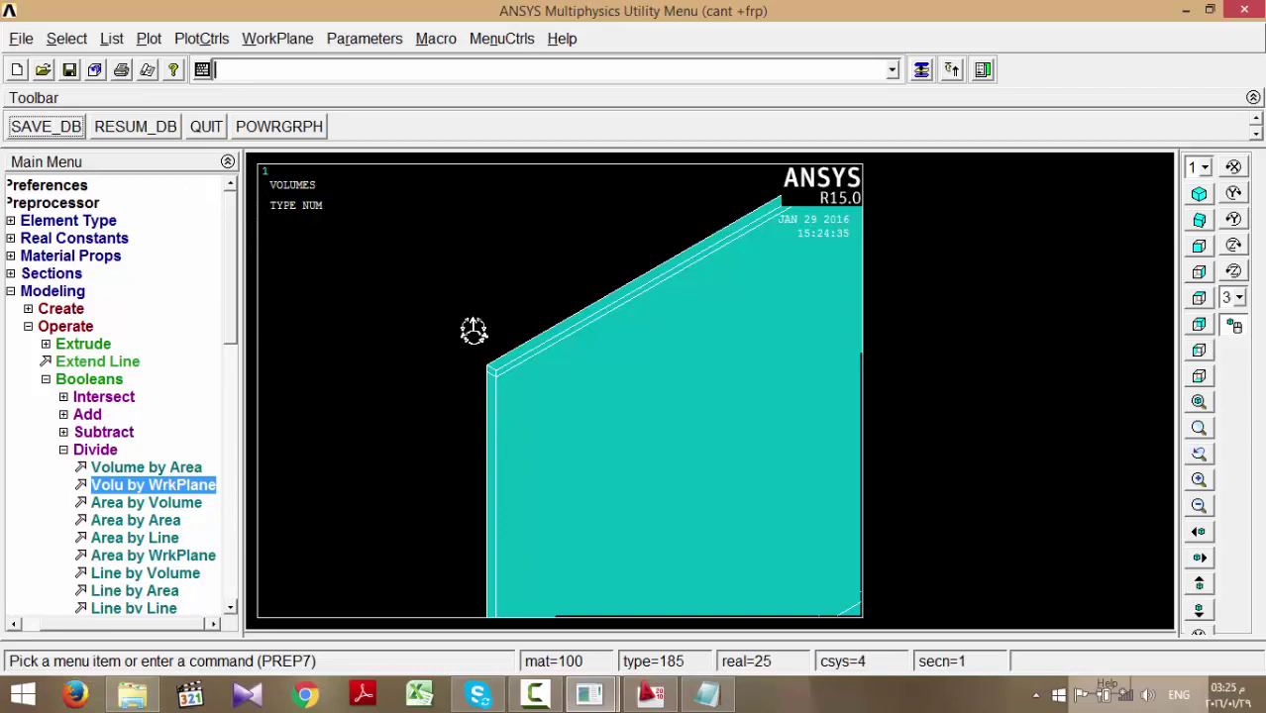
- Switch to AutoCAD and examine how the side and upper FRP layers meet at the cross-section's top corner, and the section as a whole
click(647, 692)
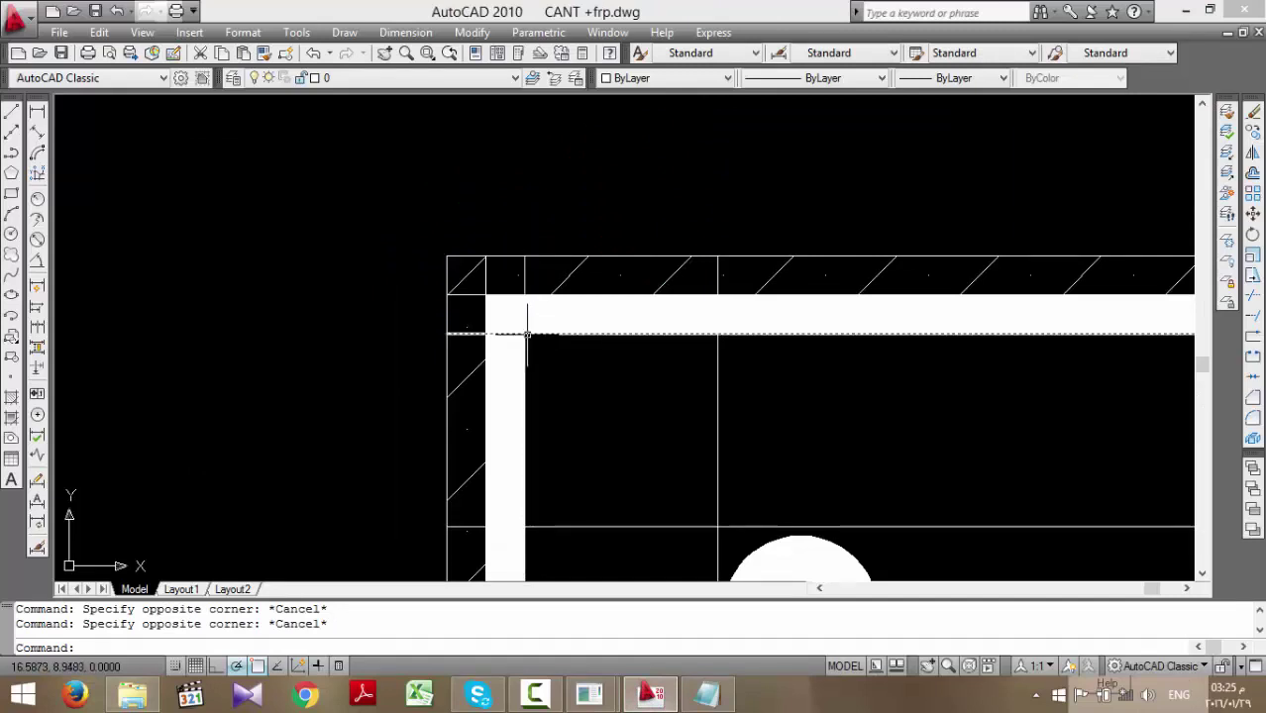
mouse_move(527, 334)
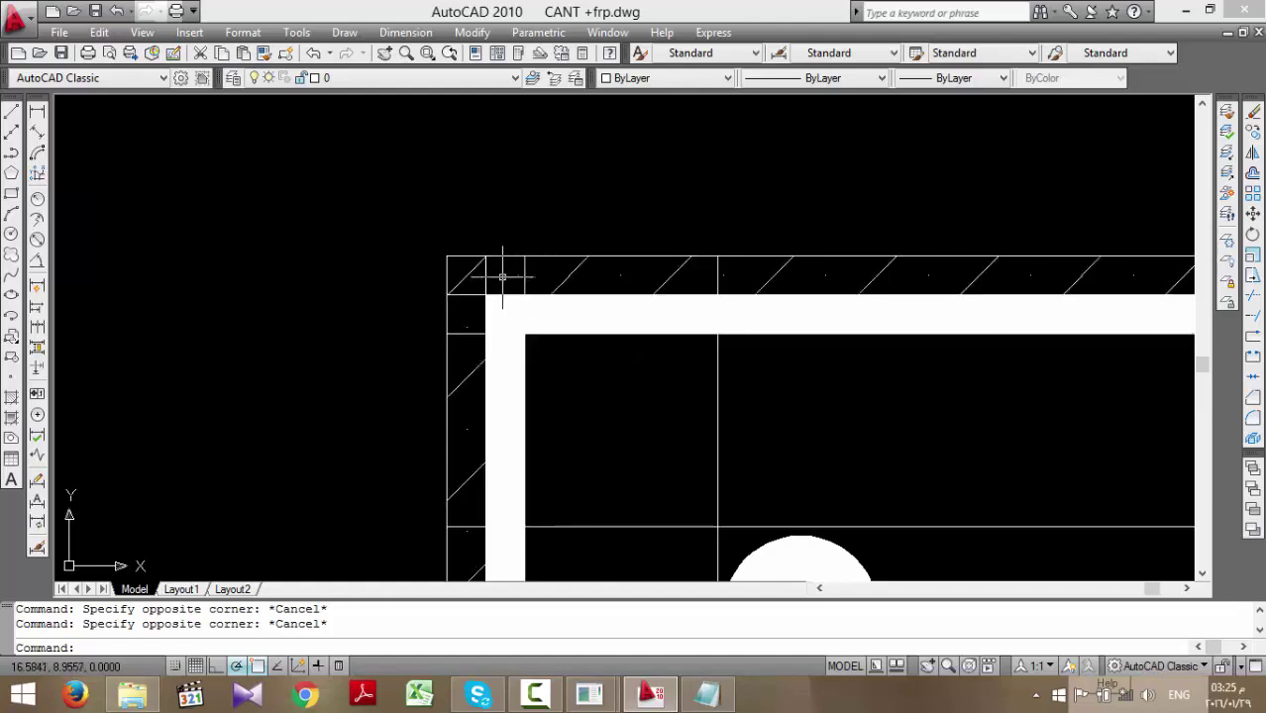
click(427, 259)
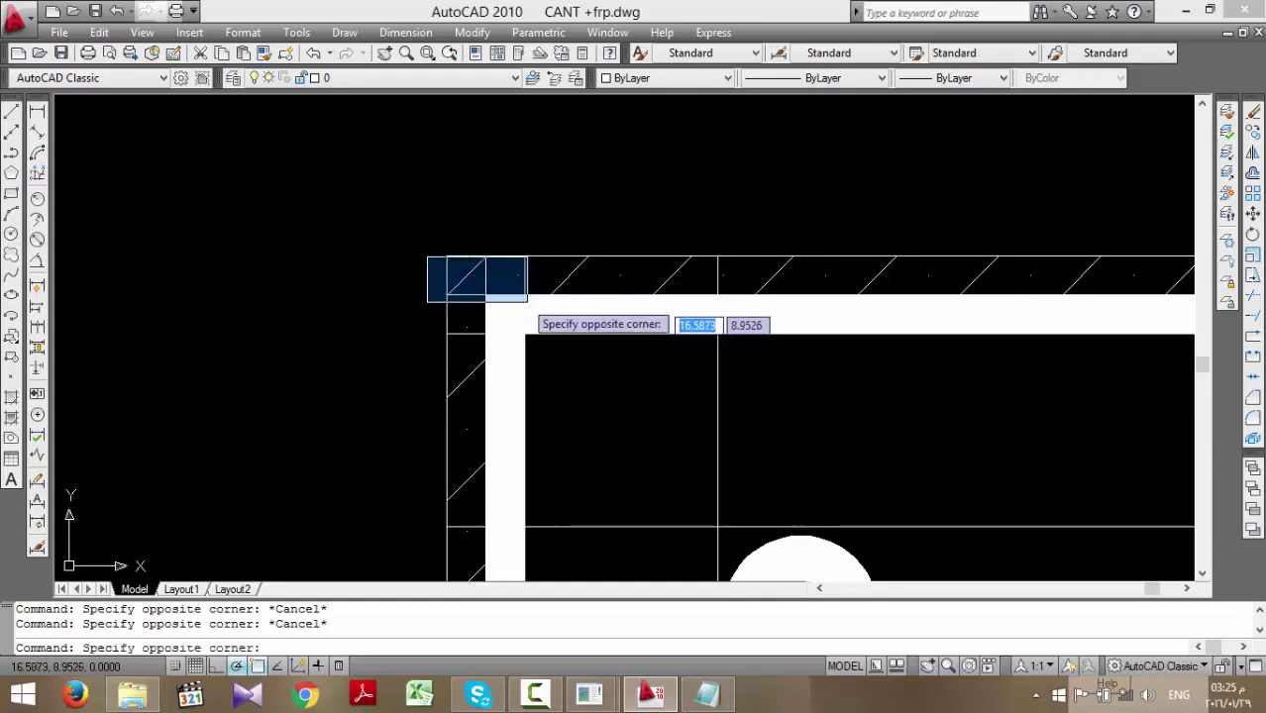
click(526, 297)
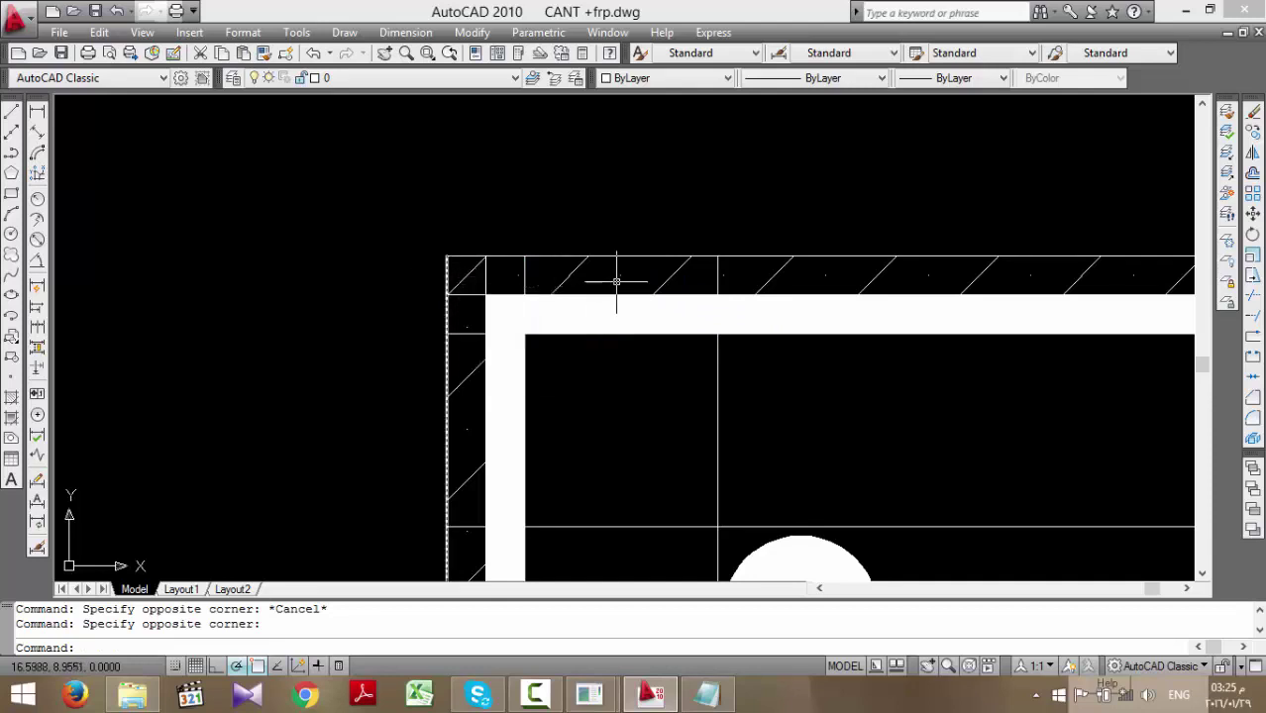
scroll(609, 272, down, 5)
click(530, 239)
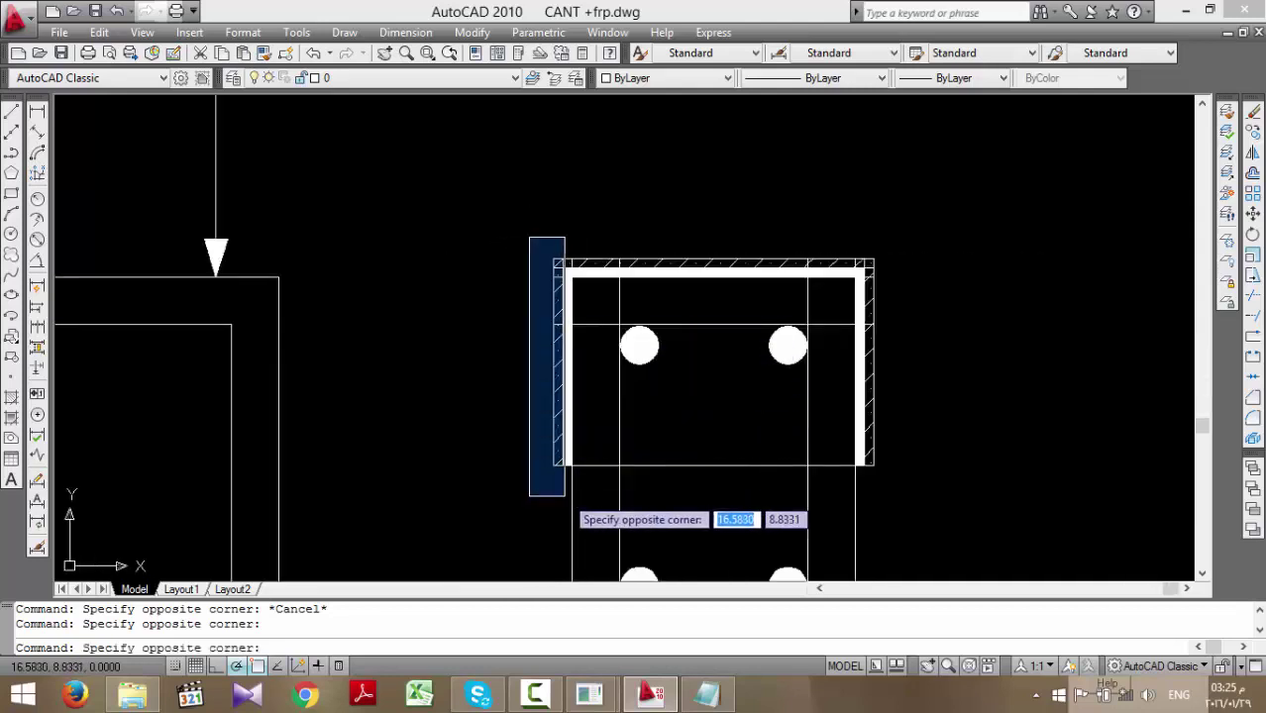
click(564, 495)
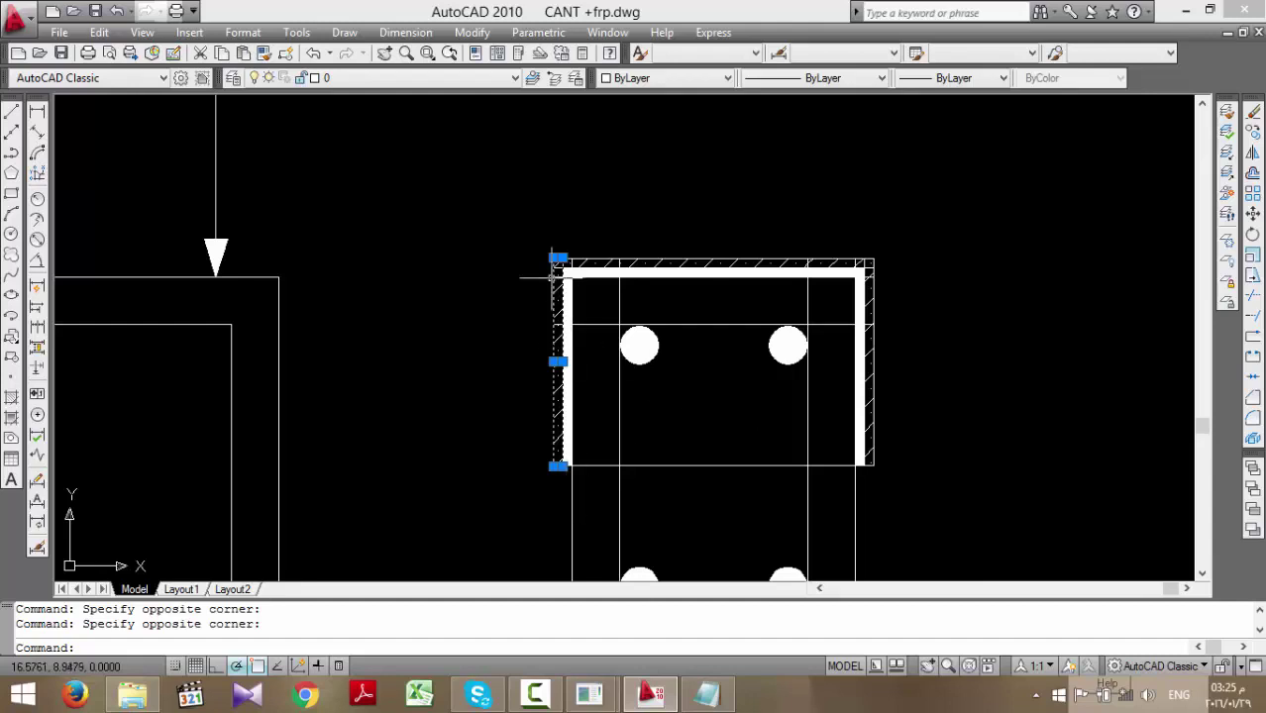
scroll(546, 272, up, 7)
click(489, 183)
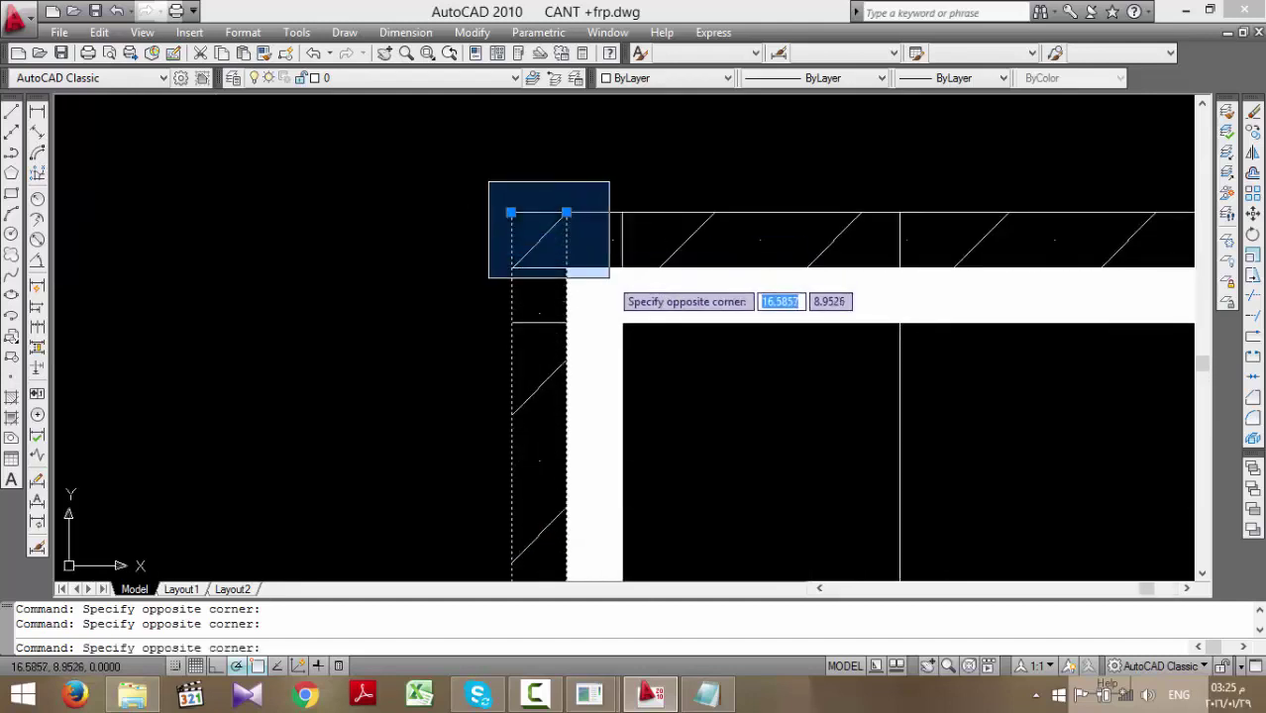
click(420, 227)
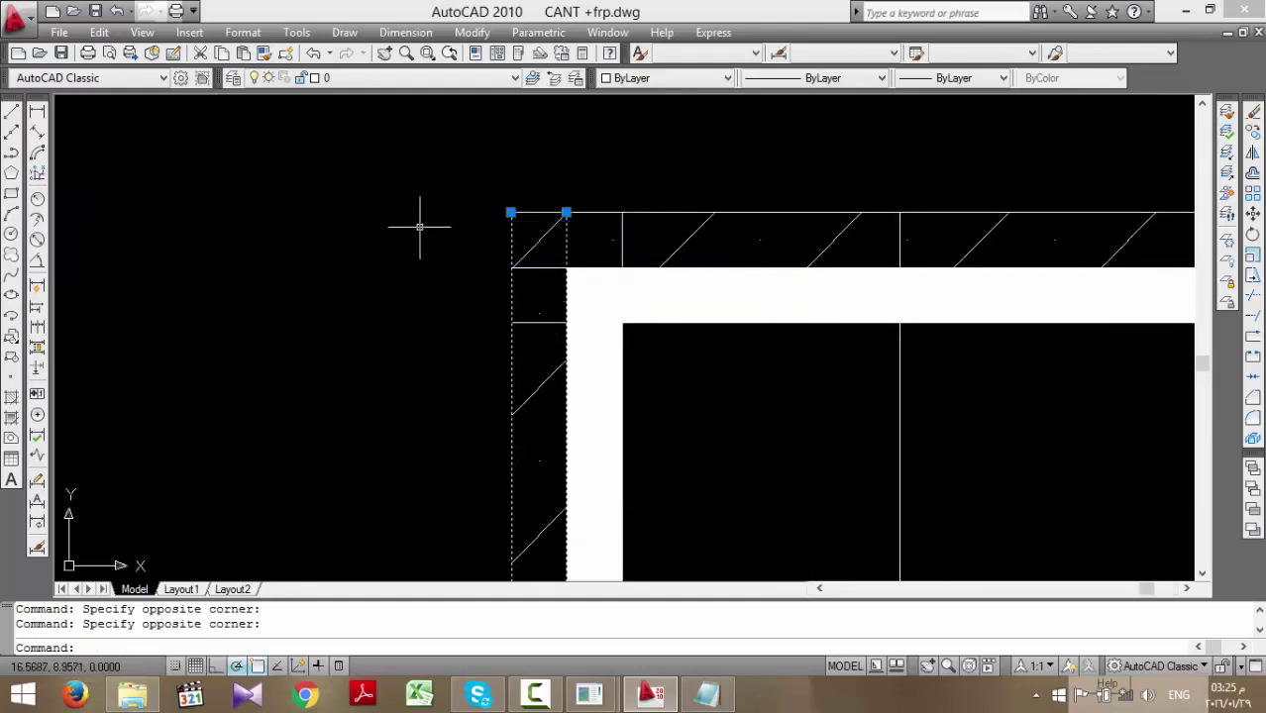
key(Escape)
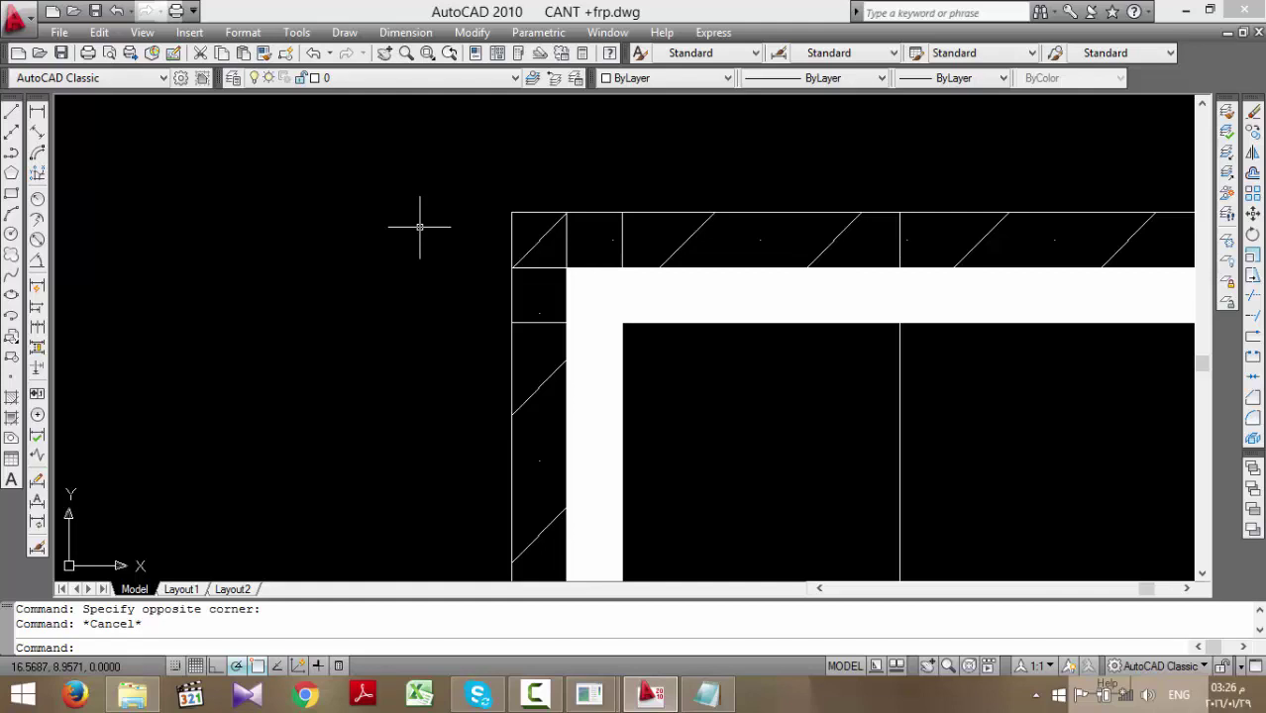
scroll(487, 203, down, 4)
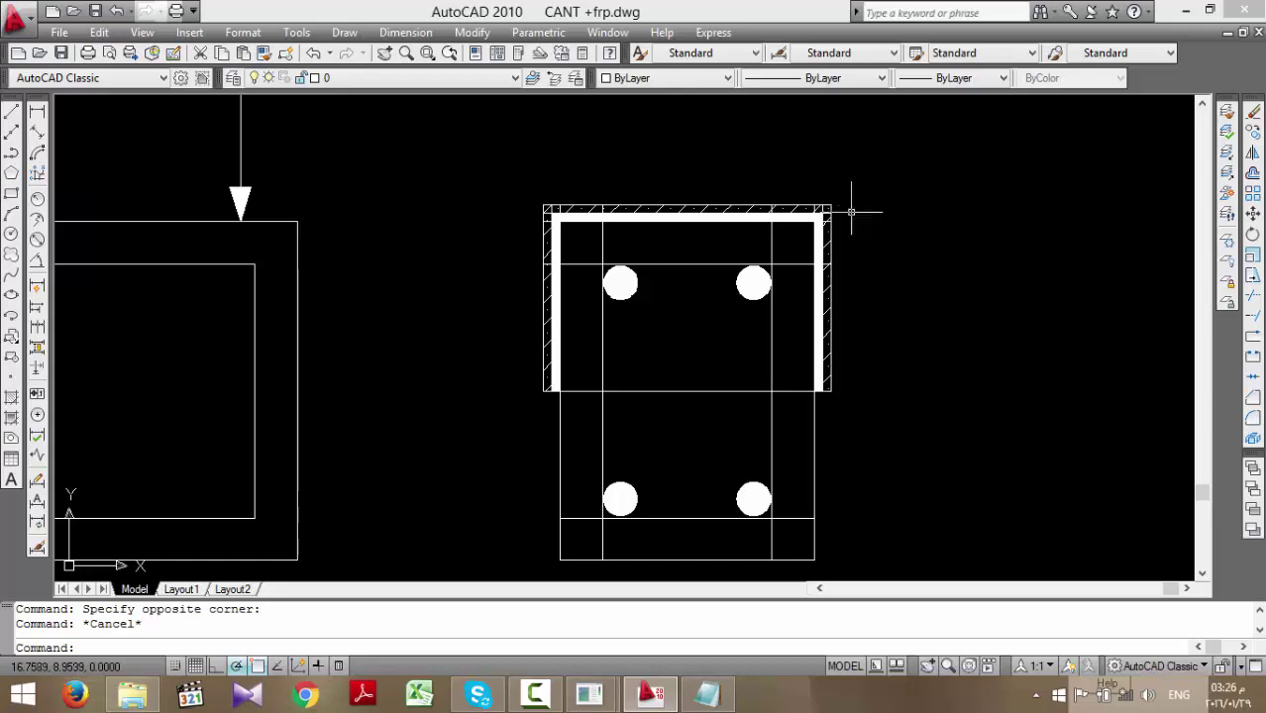
scroll(838, 280, down, 2)
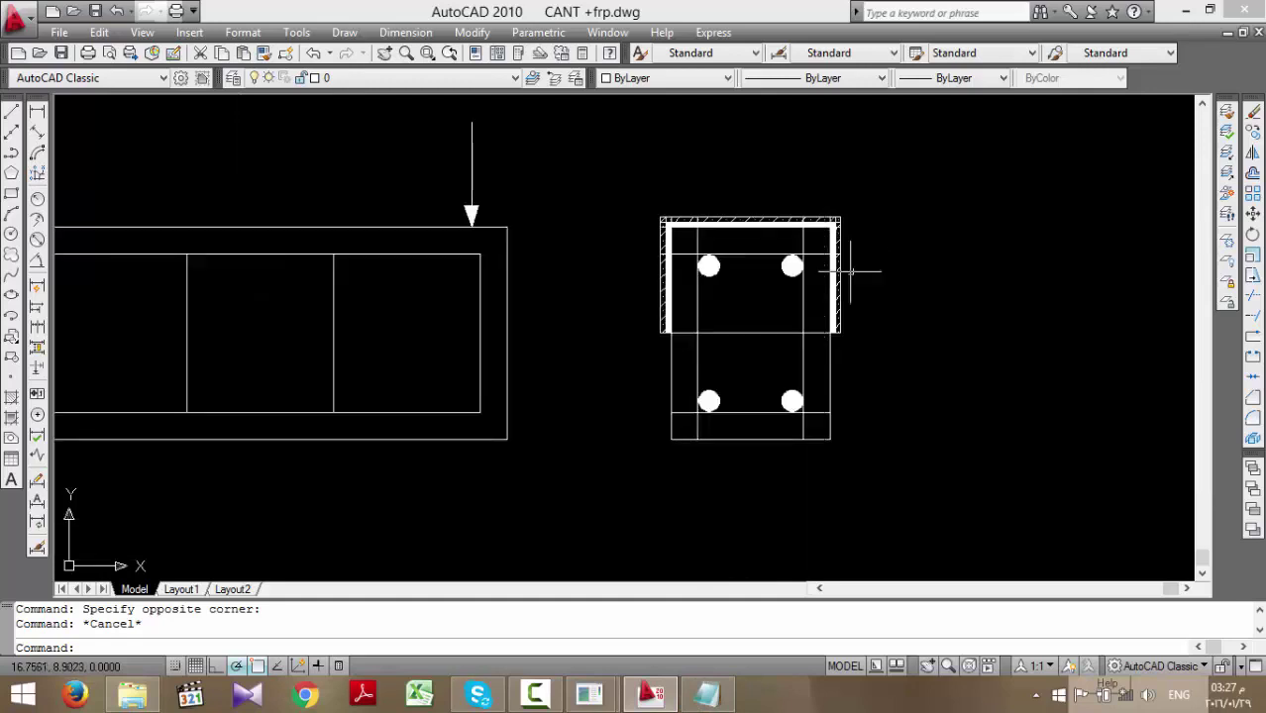
scroll(833, 346, up, 3)
scroll(838, 333, down, 2)
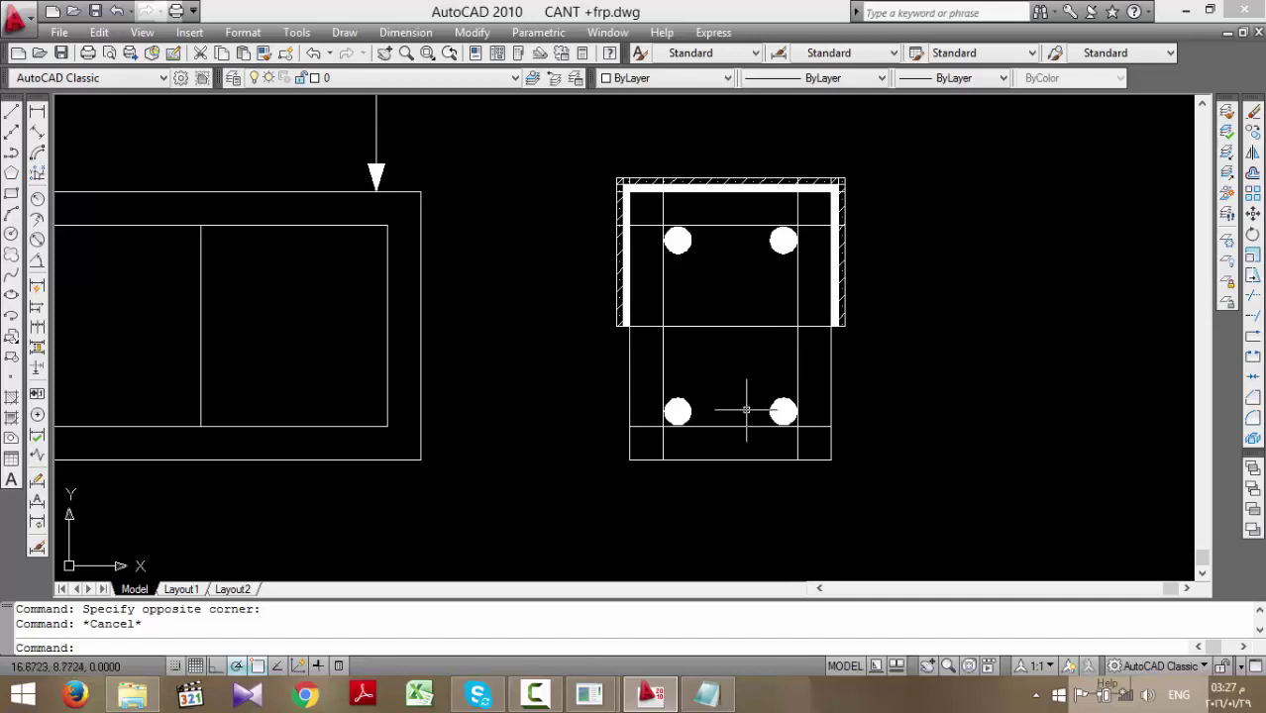
- Return to ANSYS, dismiss the open message and collapse the Modeling and Preprocessor branches
click(590, 696)
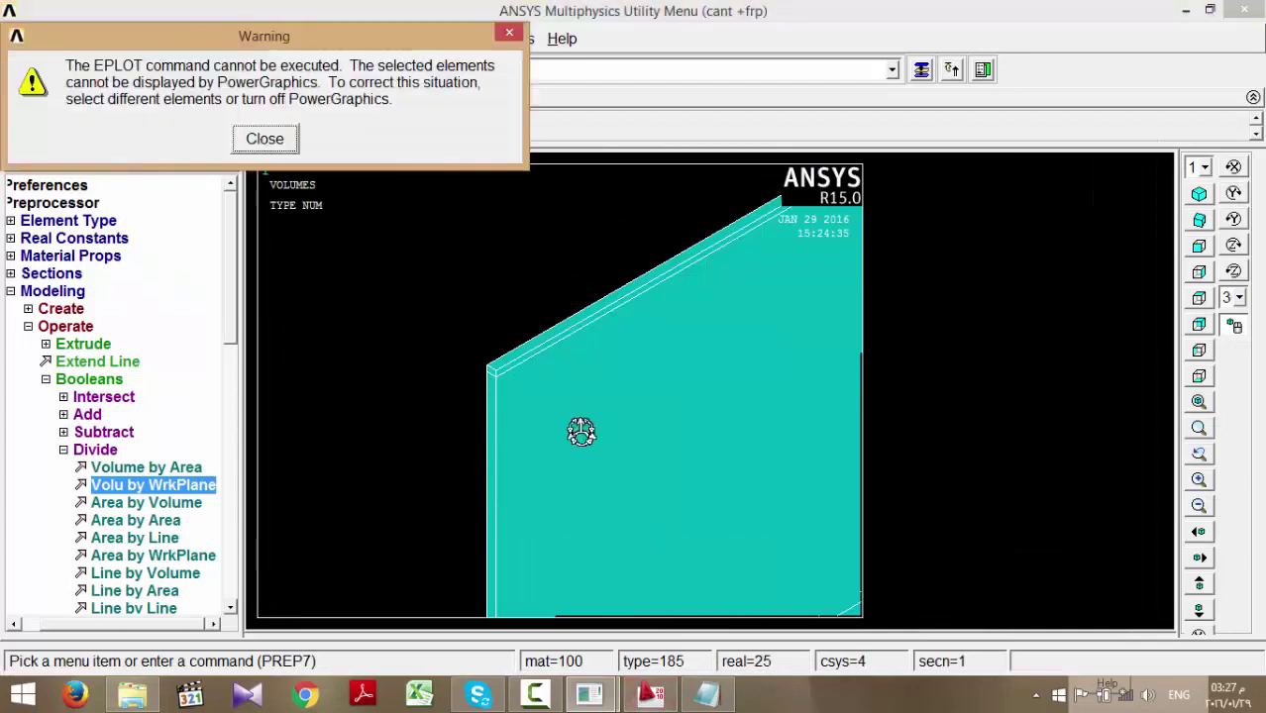
click(268, 141)
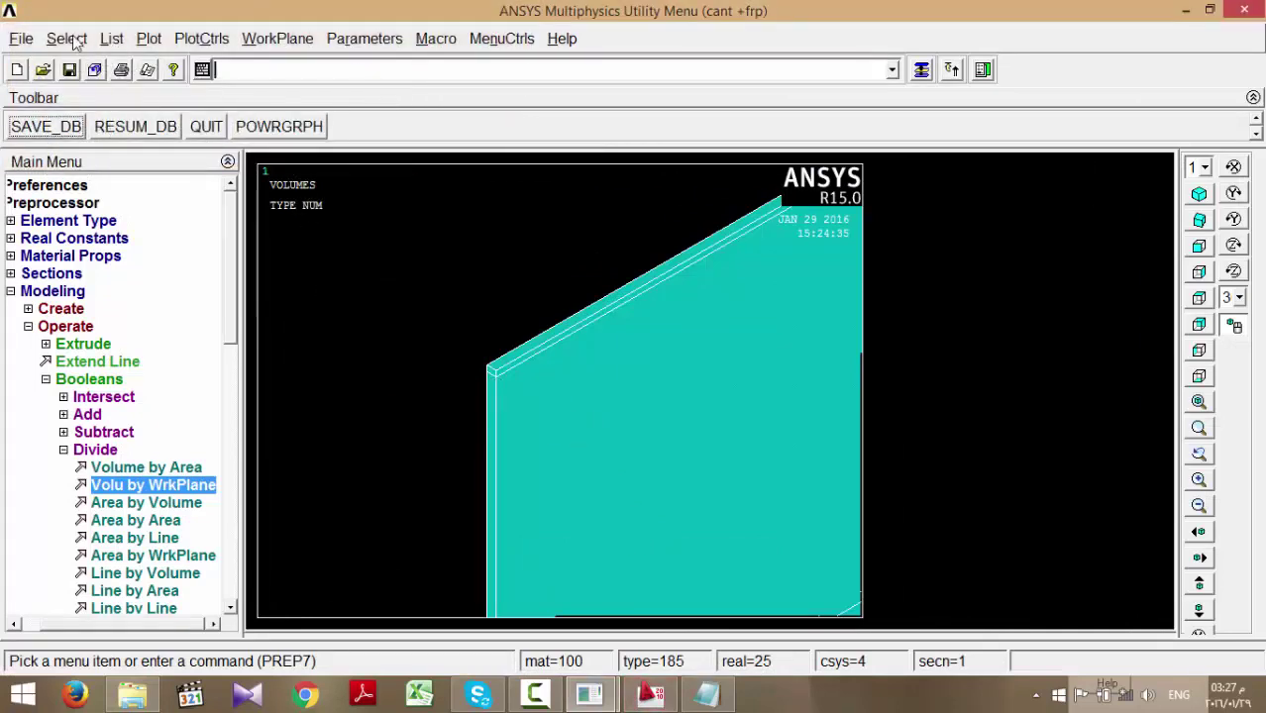
click(28, 327)
click(31, 291)
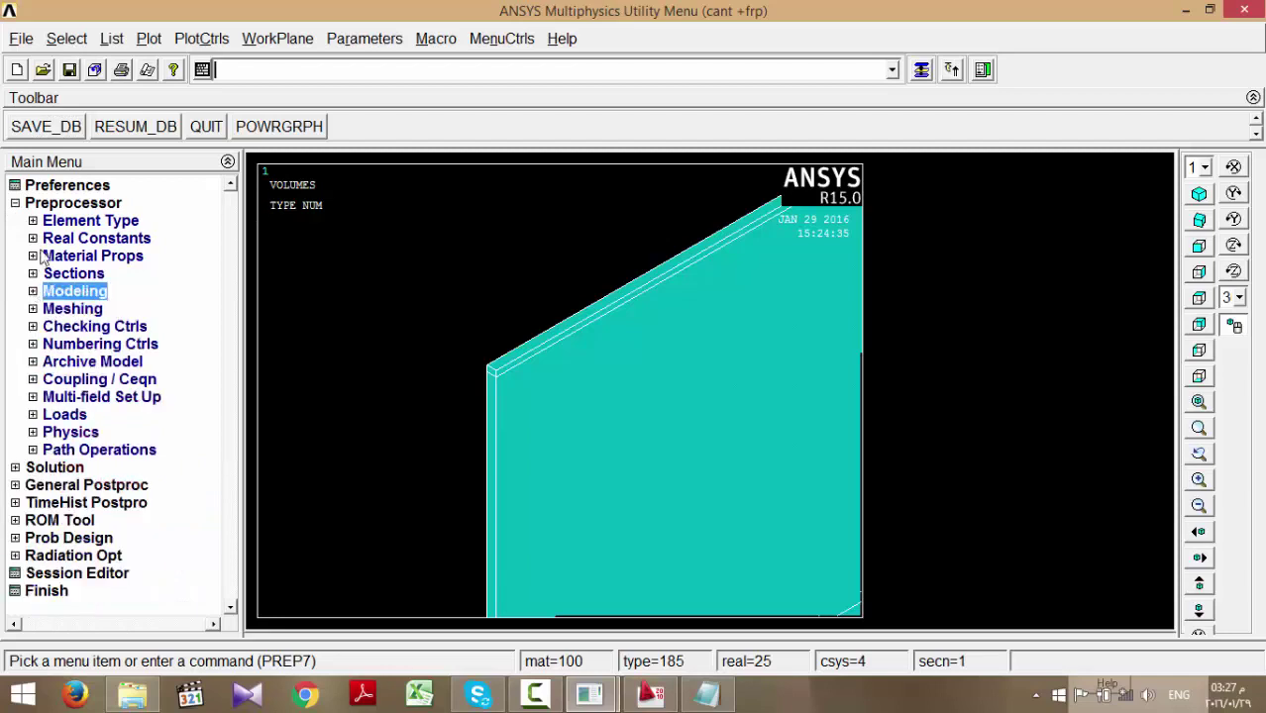
click(15, 204)
click(15, 204)
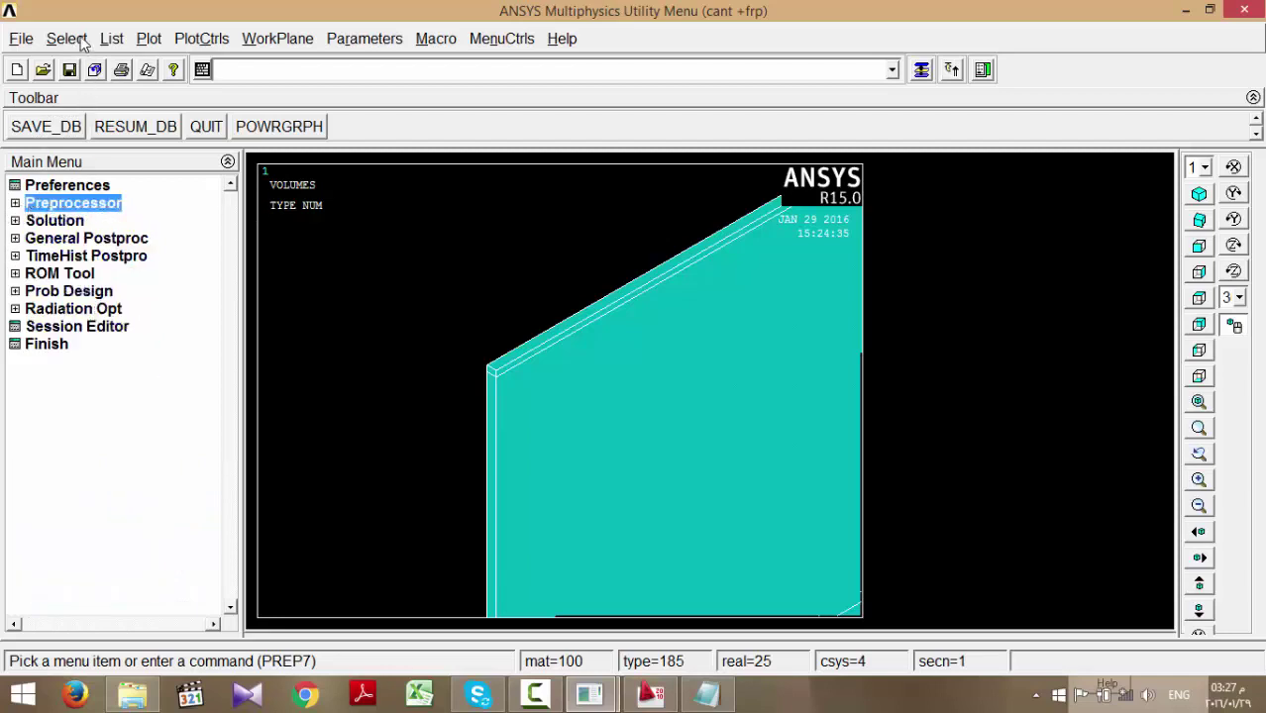
- Select everything, plot the volumes of the whole beam fitted to the view, and save the database
click(67, 38)
click(94, 158)
click(149, 38)
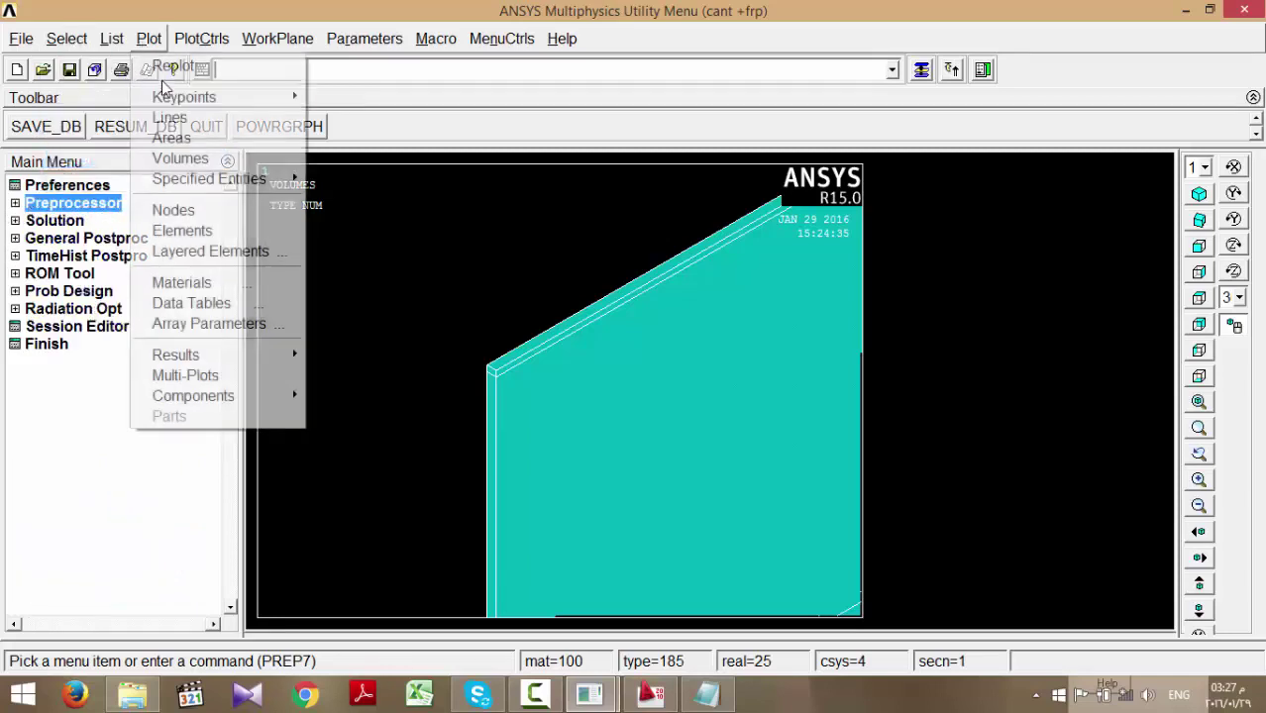
click(179, 158)
click(1200, 400)
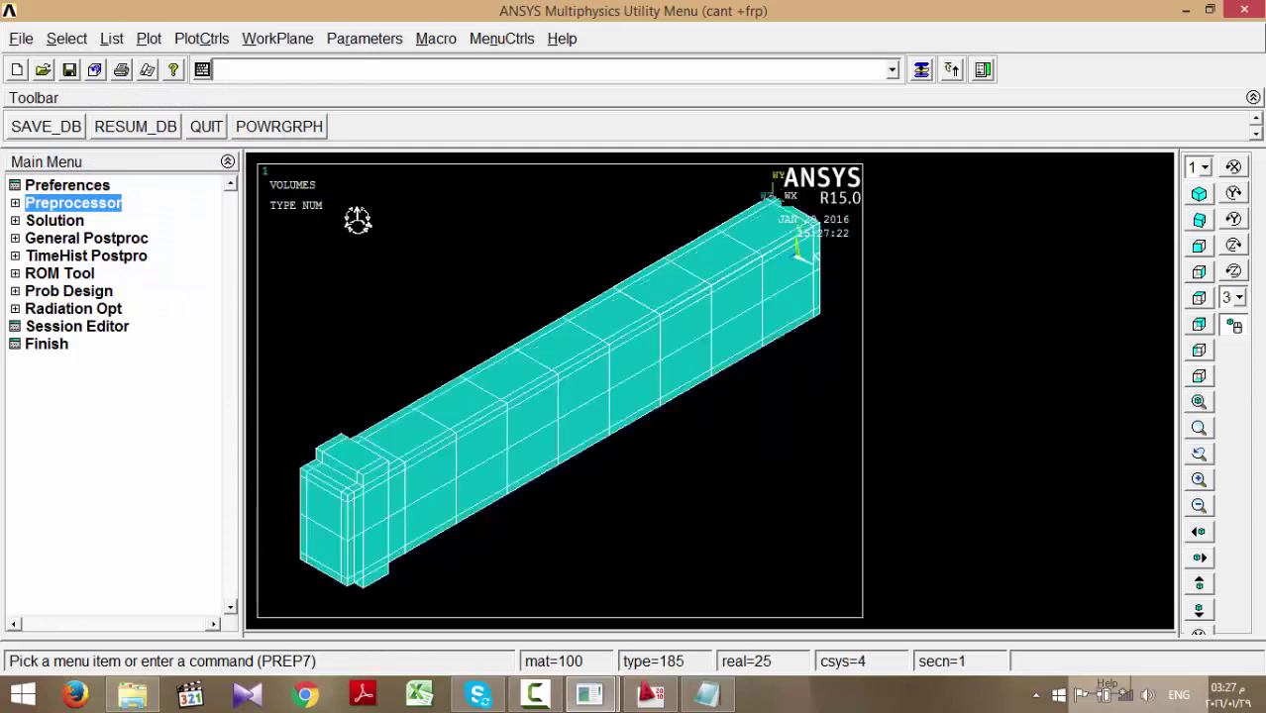
click(57, 135)
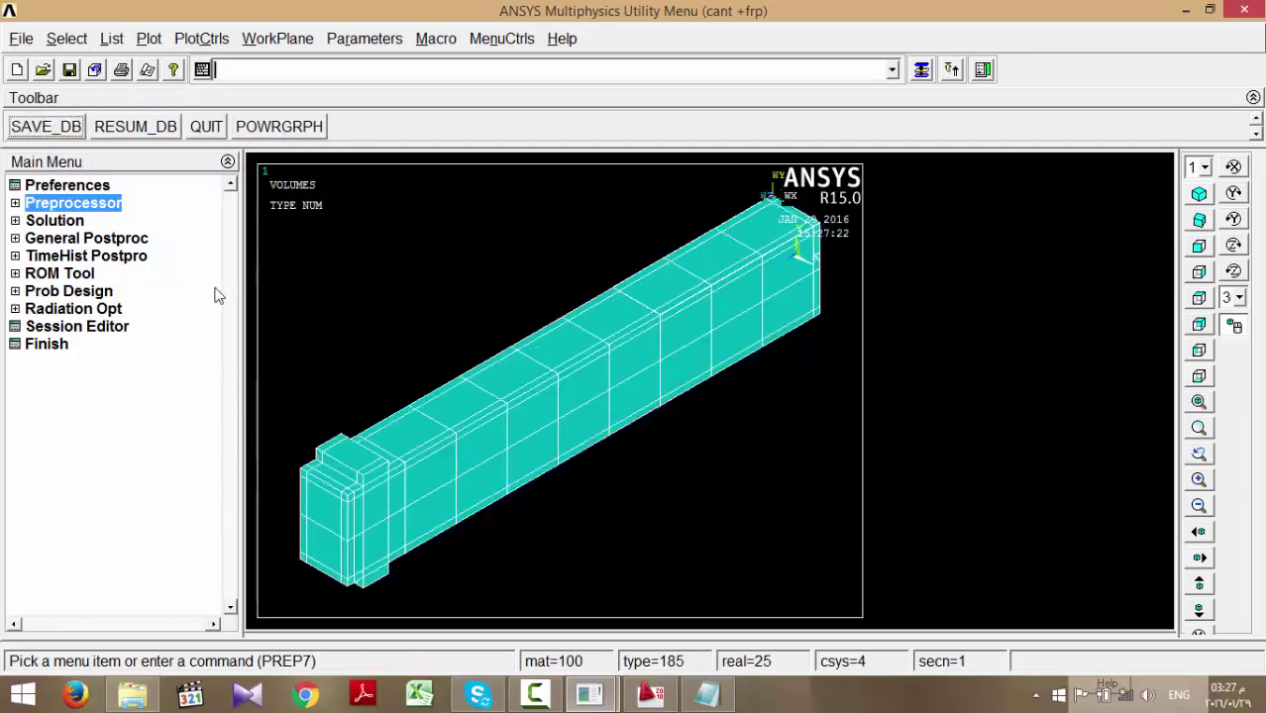
- Review the SOLID185 element type options, trying Layered solid as the layer construction, and leave them without applying the change
click(63, 204)
click(61, 221)
click(91, 240)
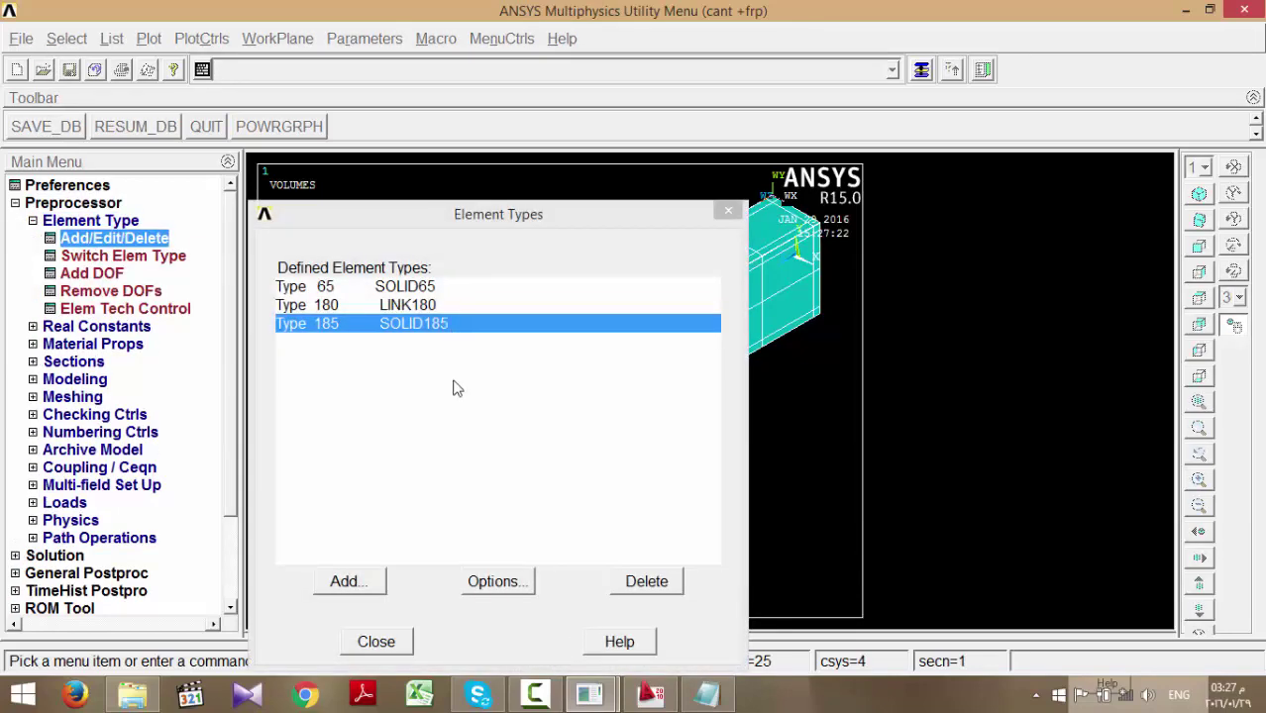
click(506, 581)
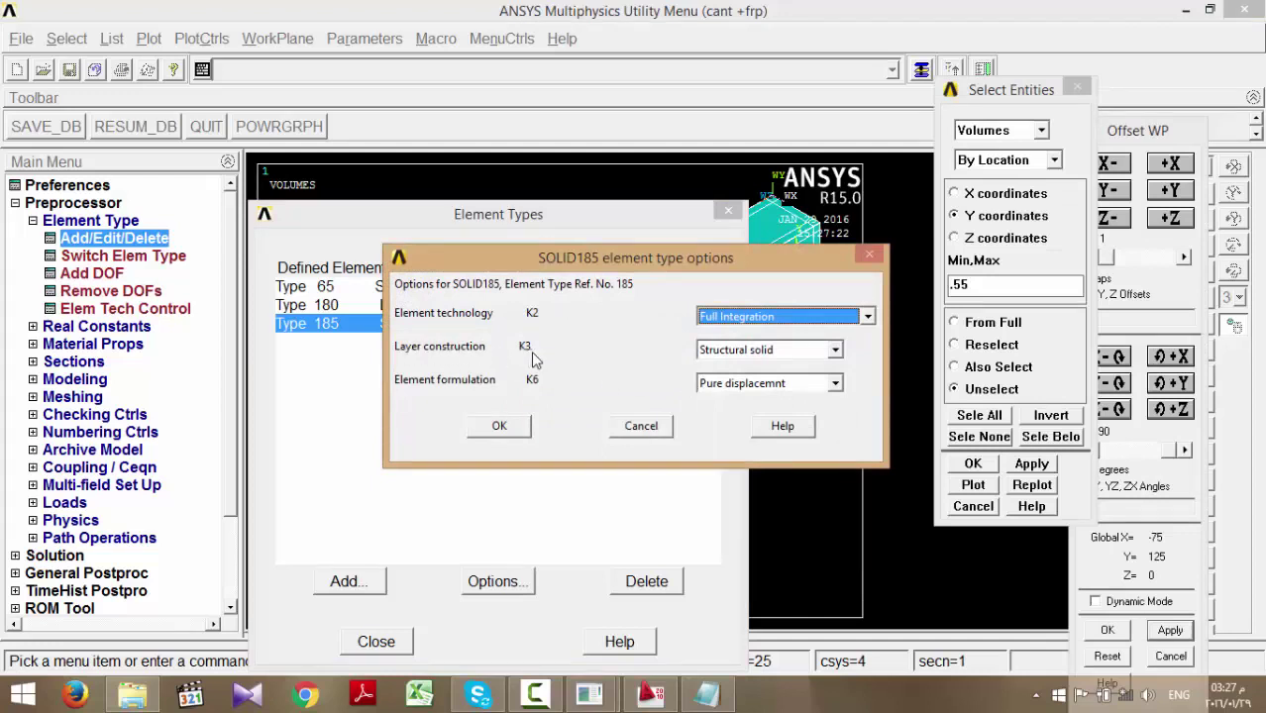
click(834, 351)
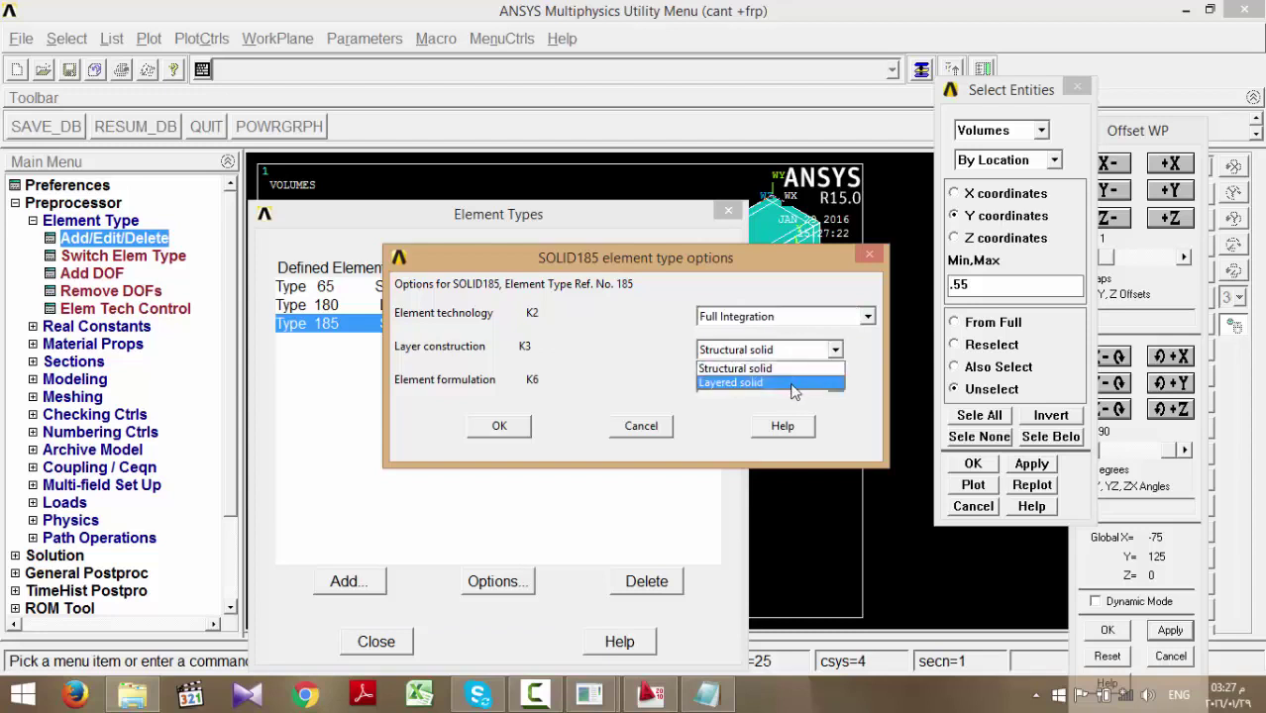
click(793, 383)
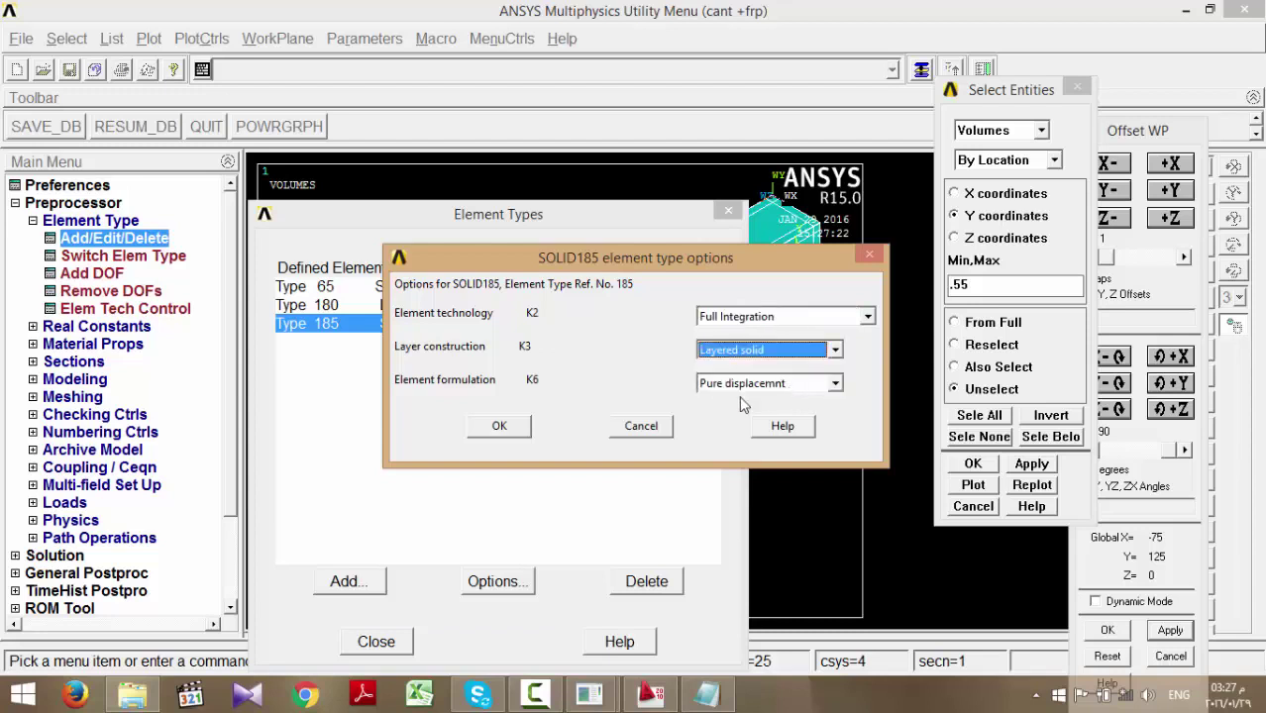
click(669, 428)
click(377, 642)
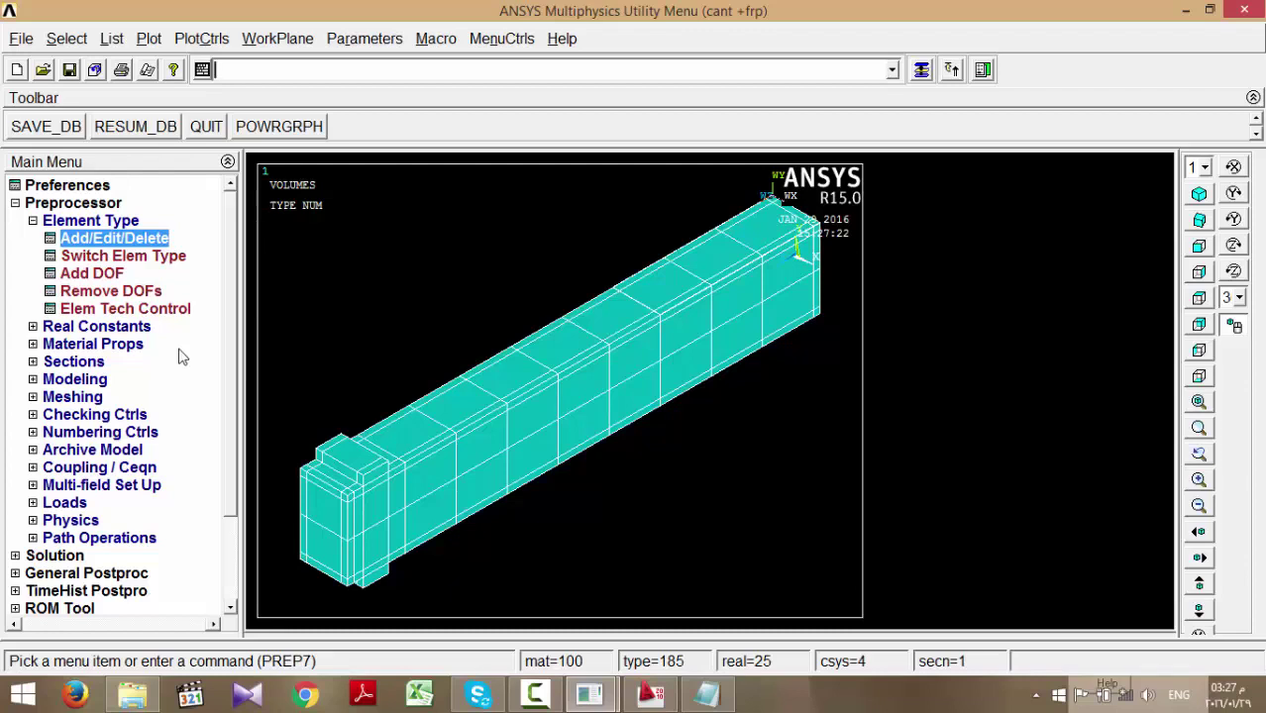
- Check the list of defined element types once more, close it and collapse the Element Type branch
click(79, 248)
click(411, 290)
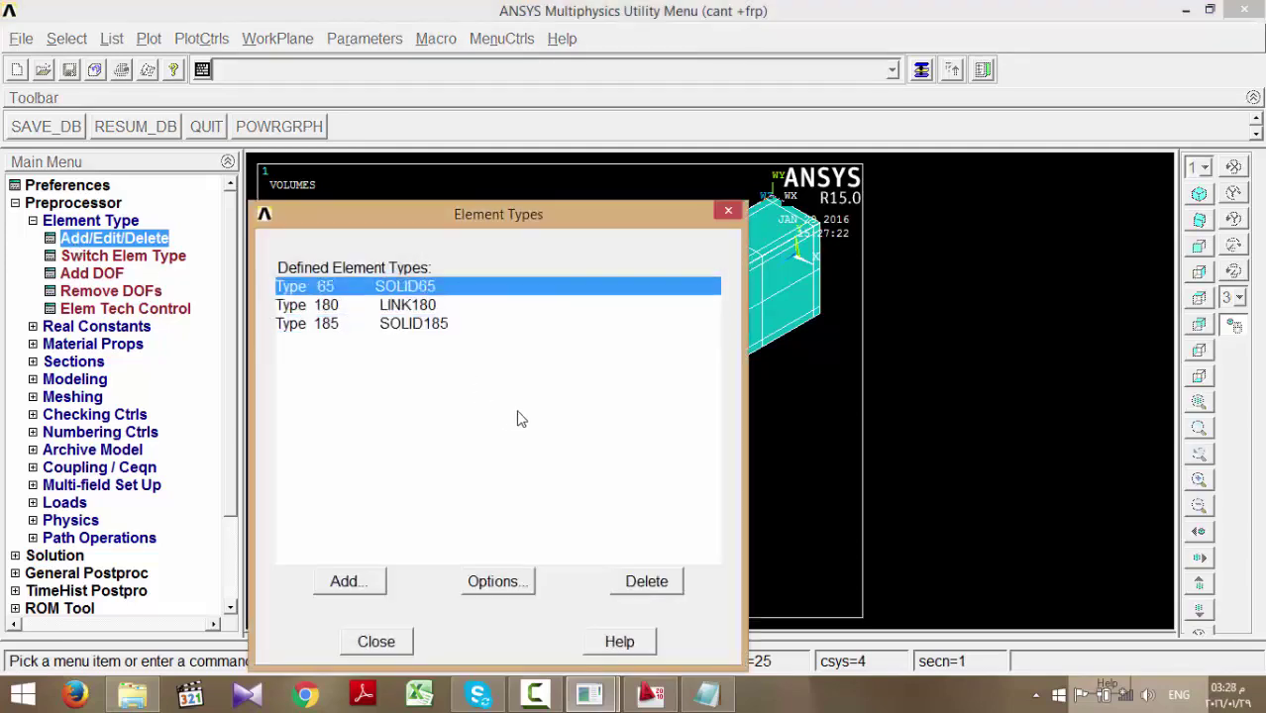
click(392, 641)
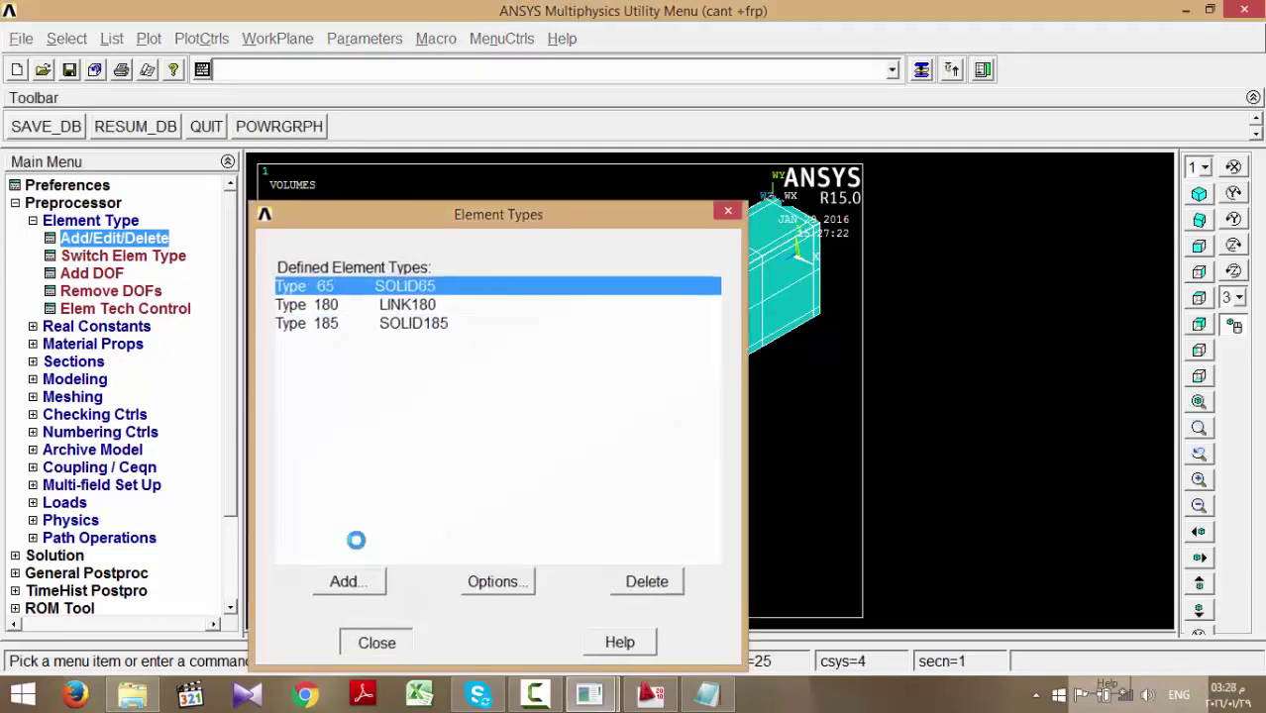
click(55, 222)
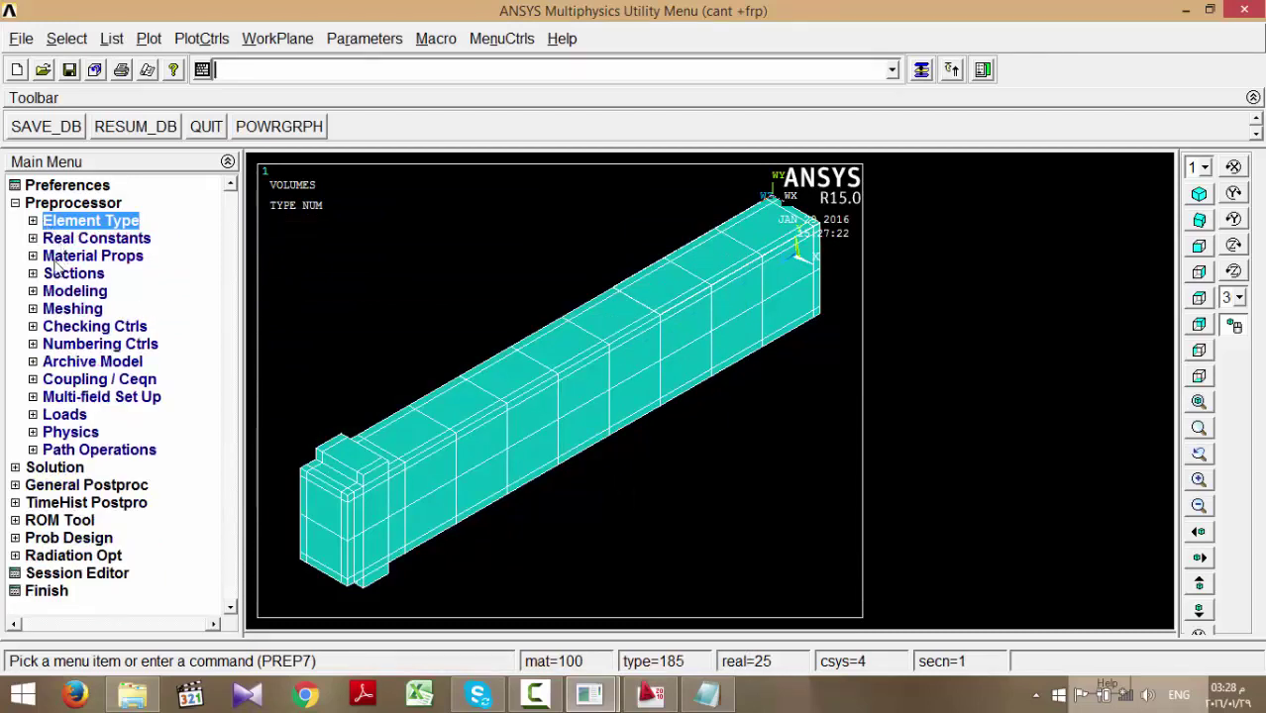
- Open the material model definitions and start a new material model, with its material ID ready for editing
click(36, 257)
click(33, 258)
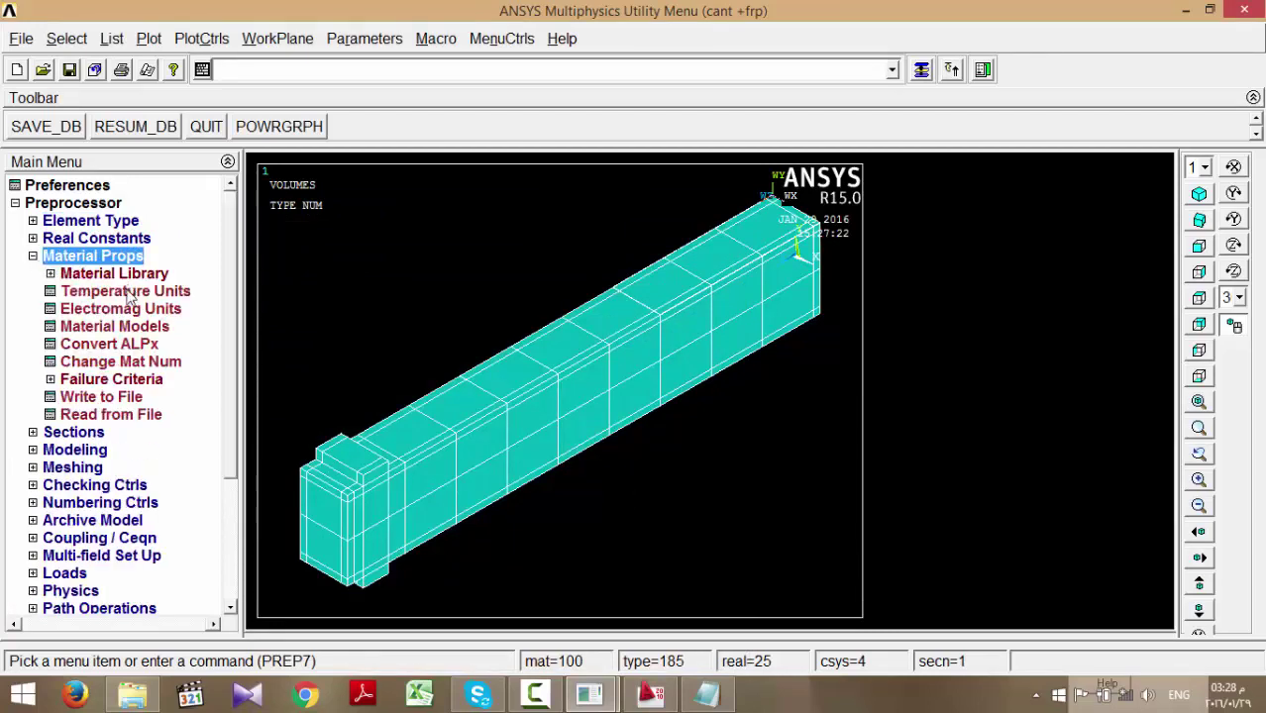
click(117, 327)
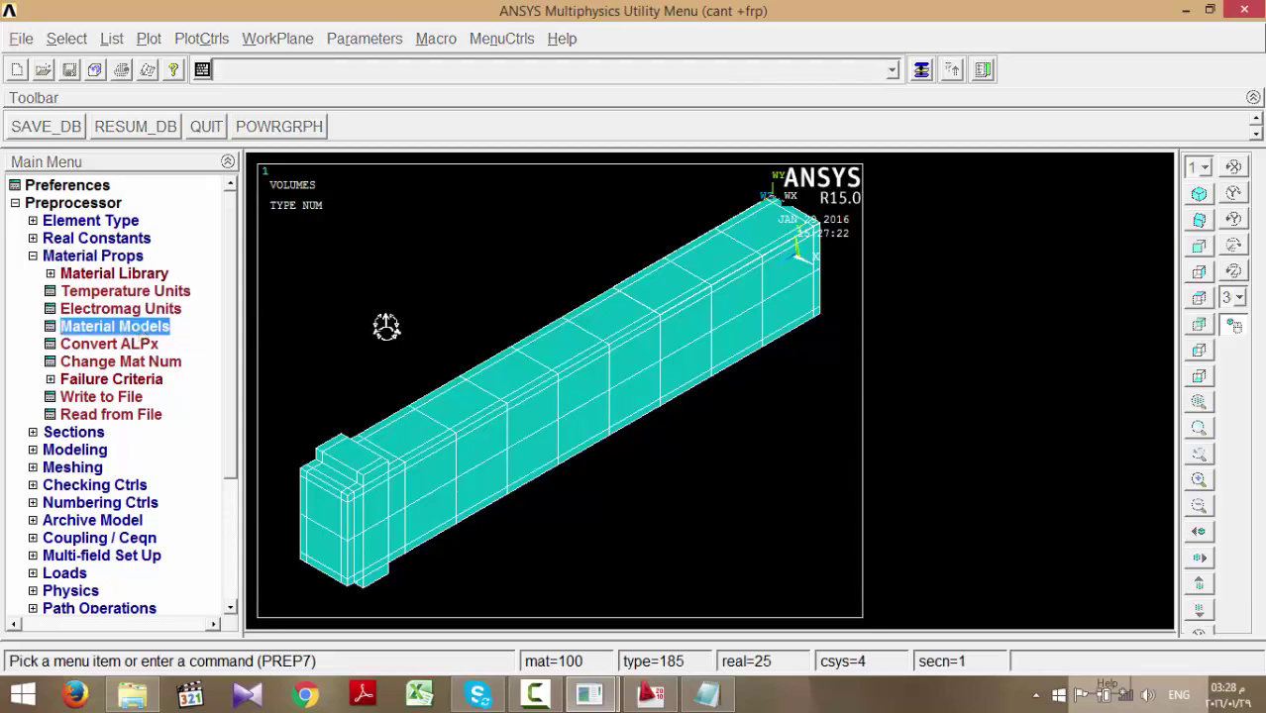
click(343, 243)
click(354, 262)
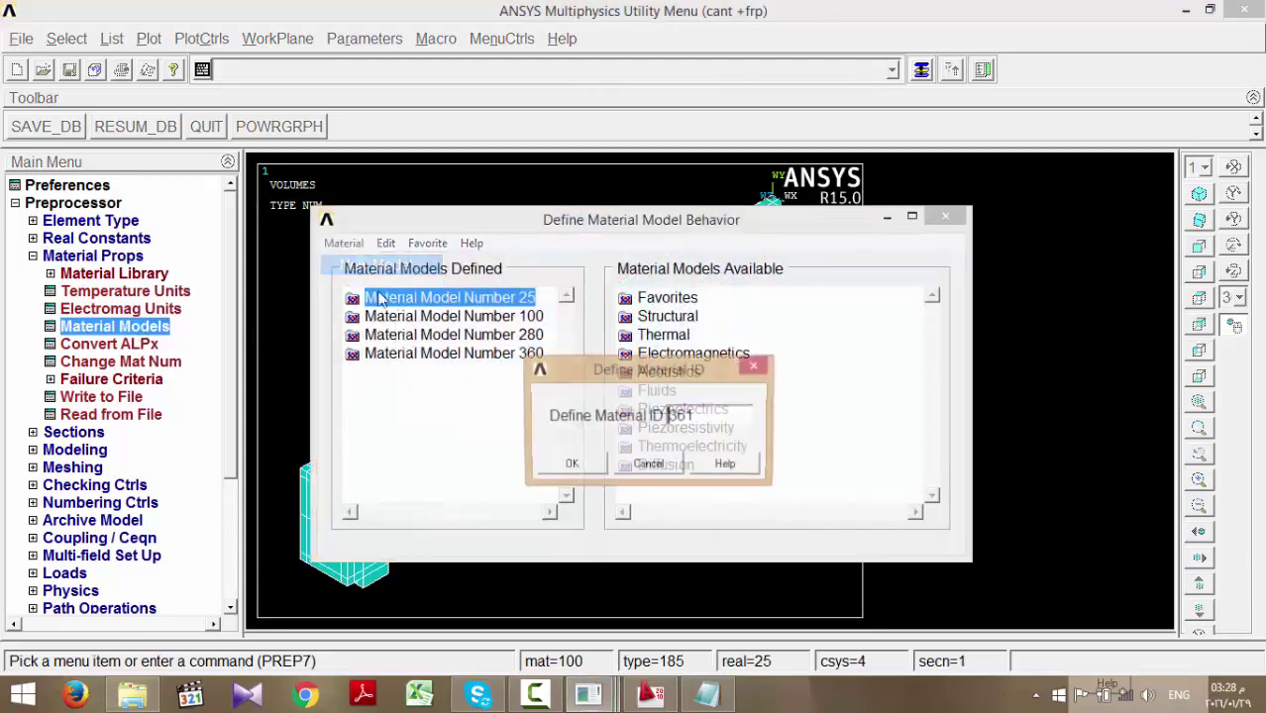
double_click(682, 424)
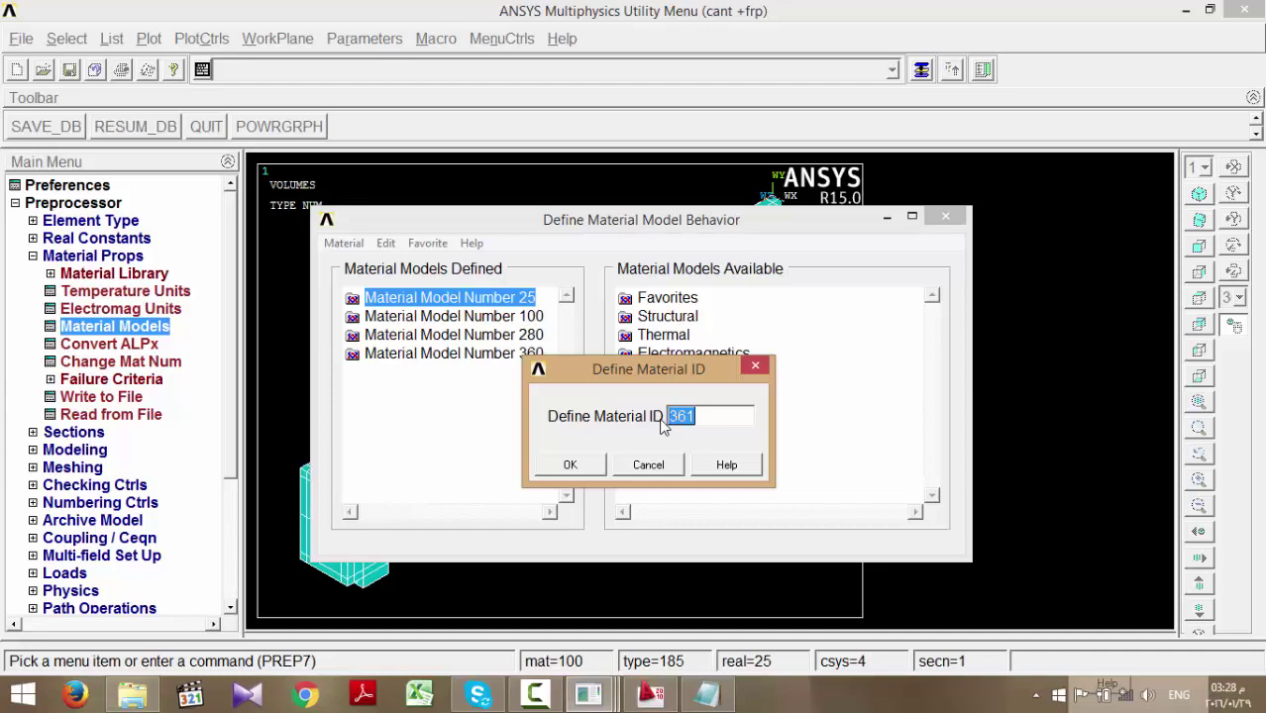
- Create material model 10 and give it linear isotropic elastic properties with EX 4500 and PRXY .3
text(10)
click(573, 464)
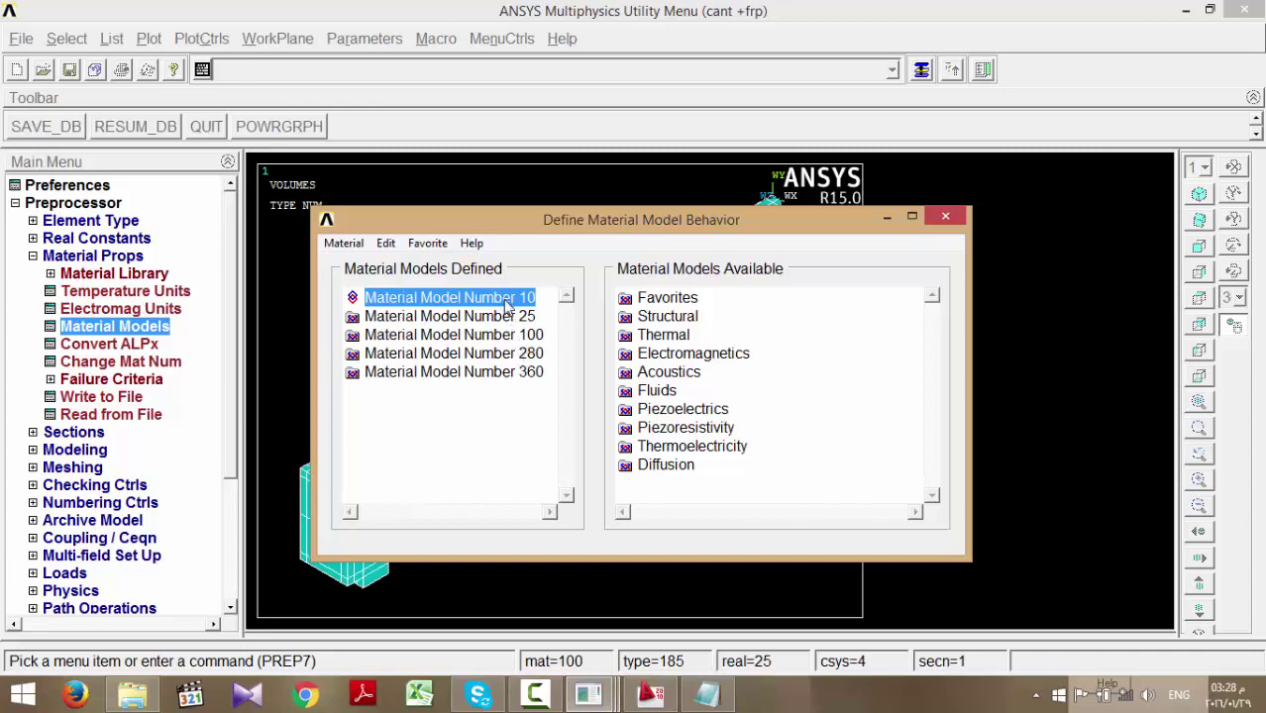
double_click(654, 318)
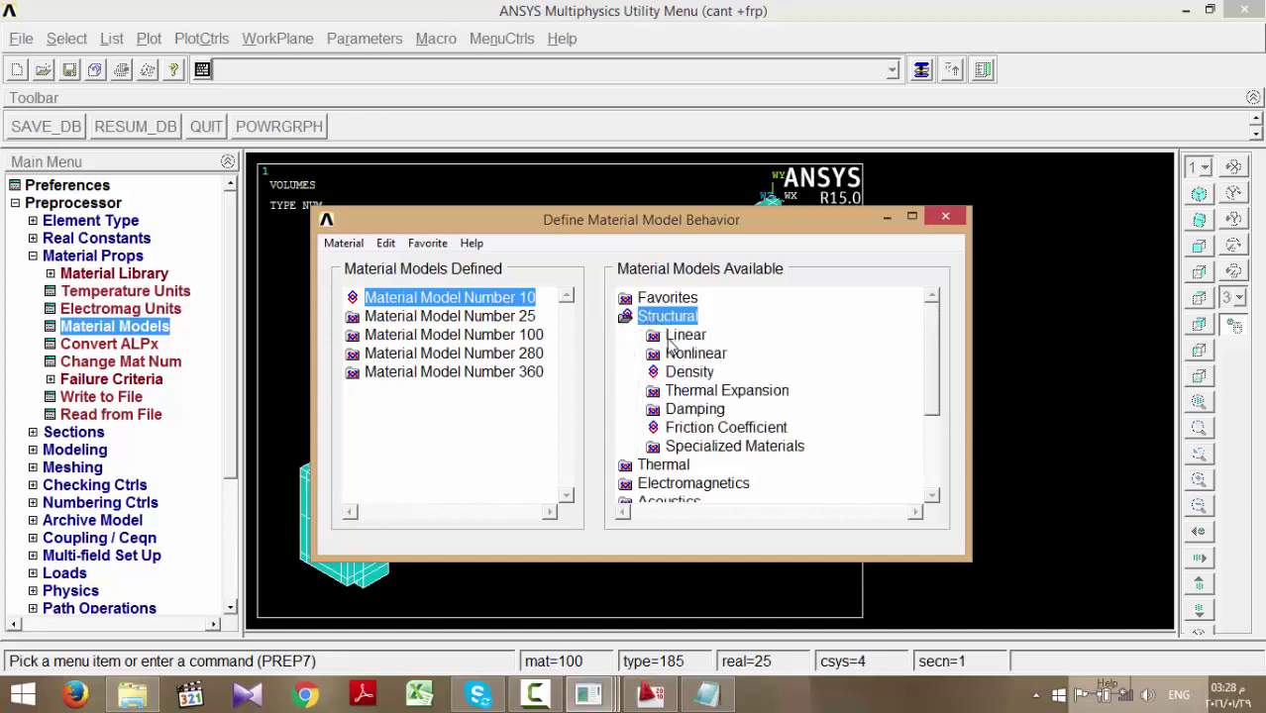
double_click(676, 336)
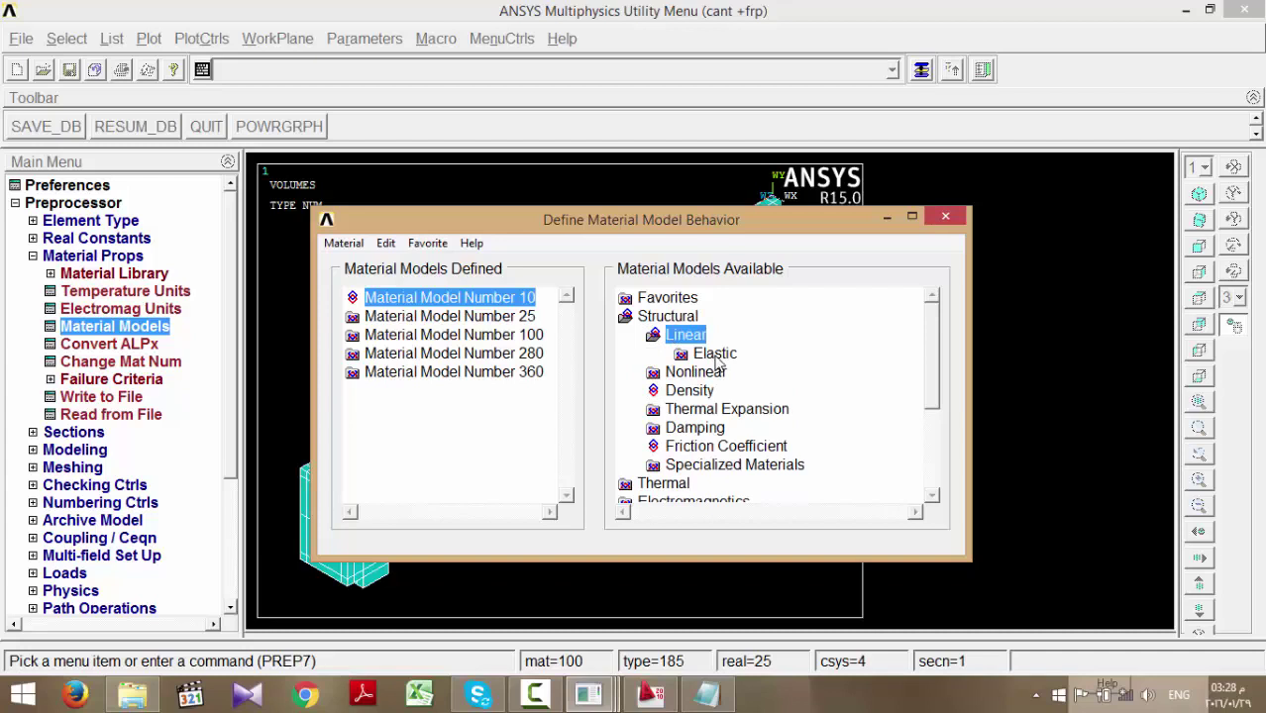
double_click(715, 356)
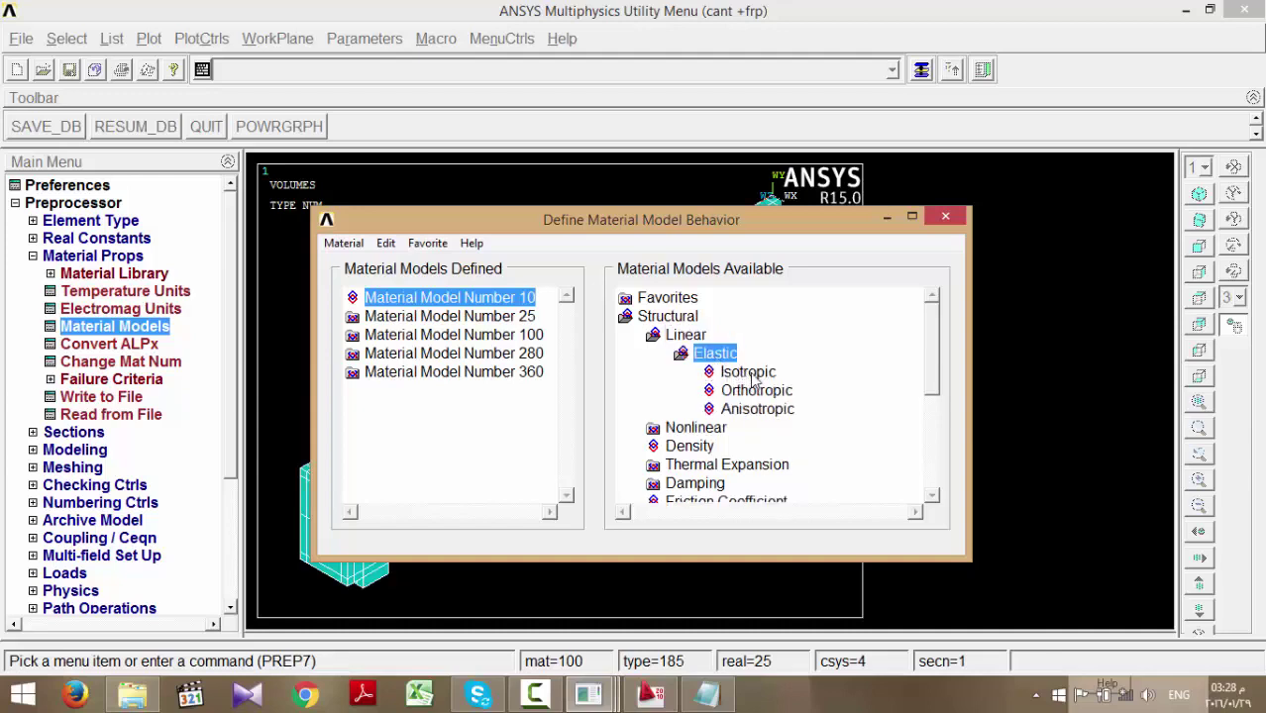
double_click(753, 375)
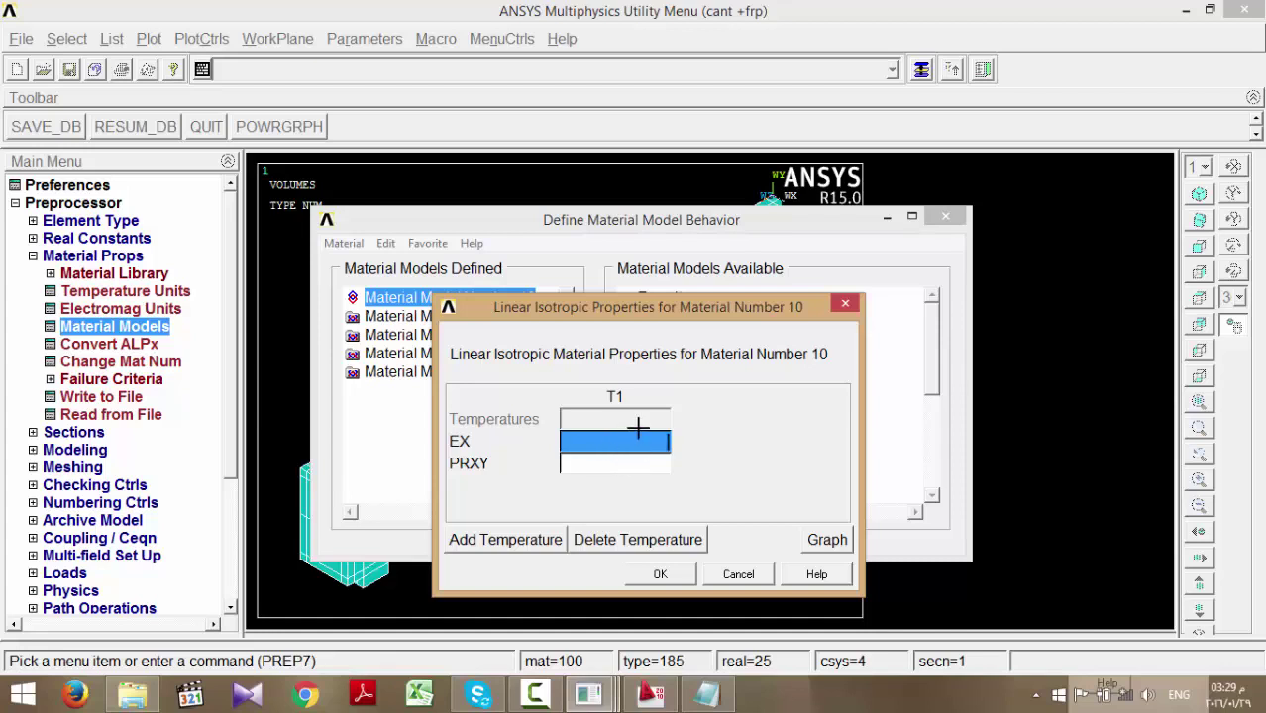
text(4500)
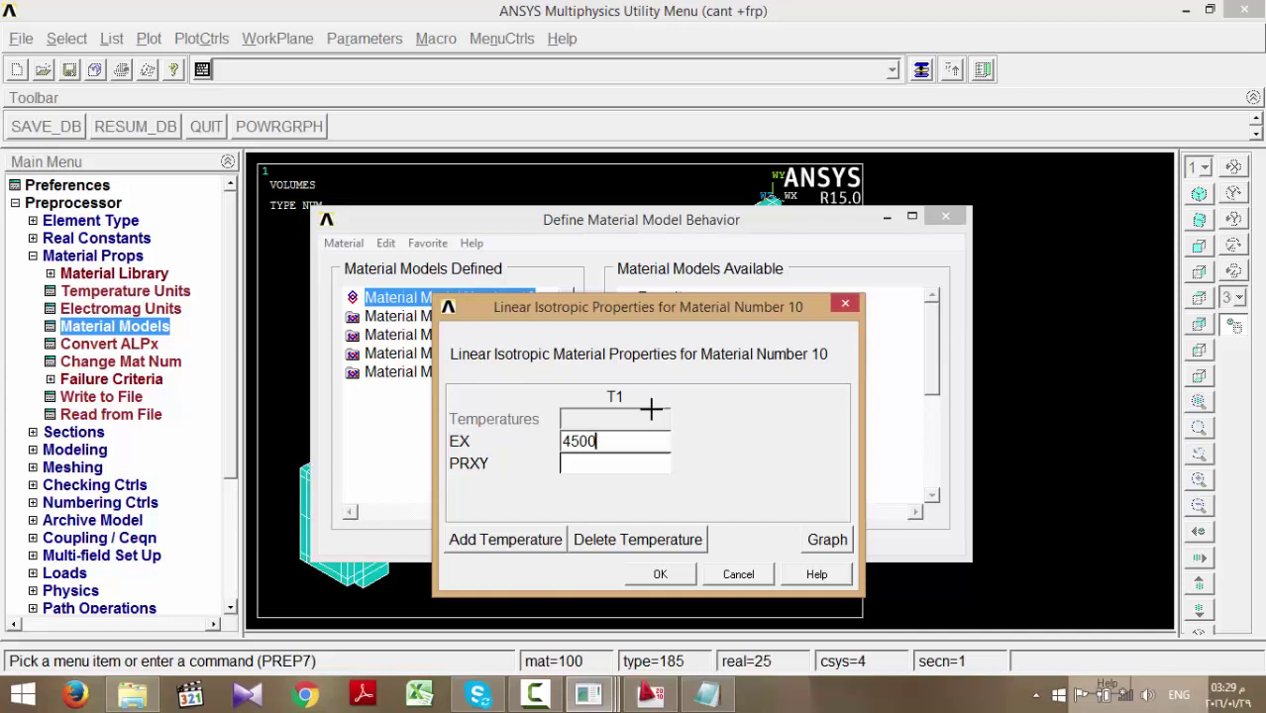
double_click(614, 471)
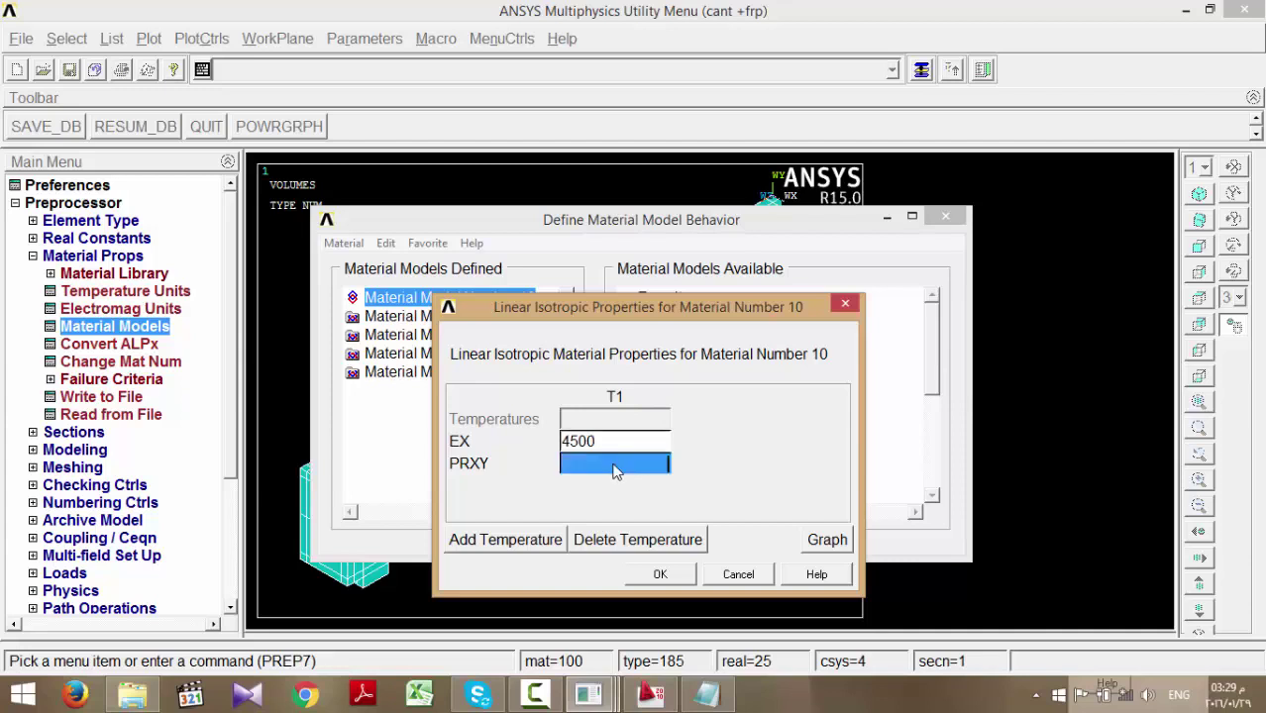
text(.3)
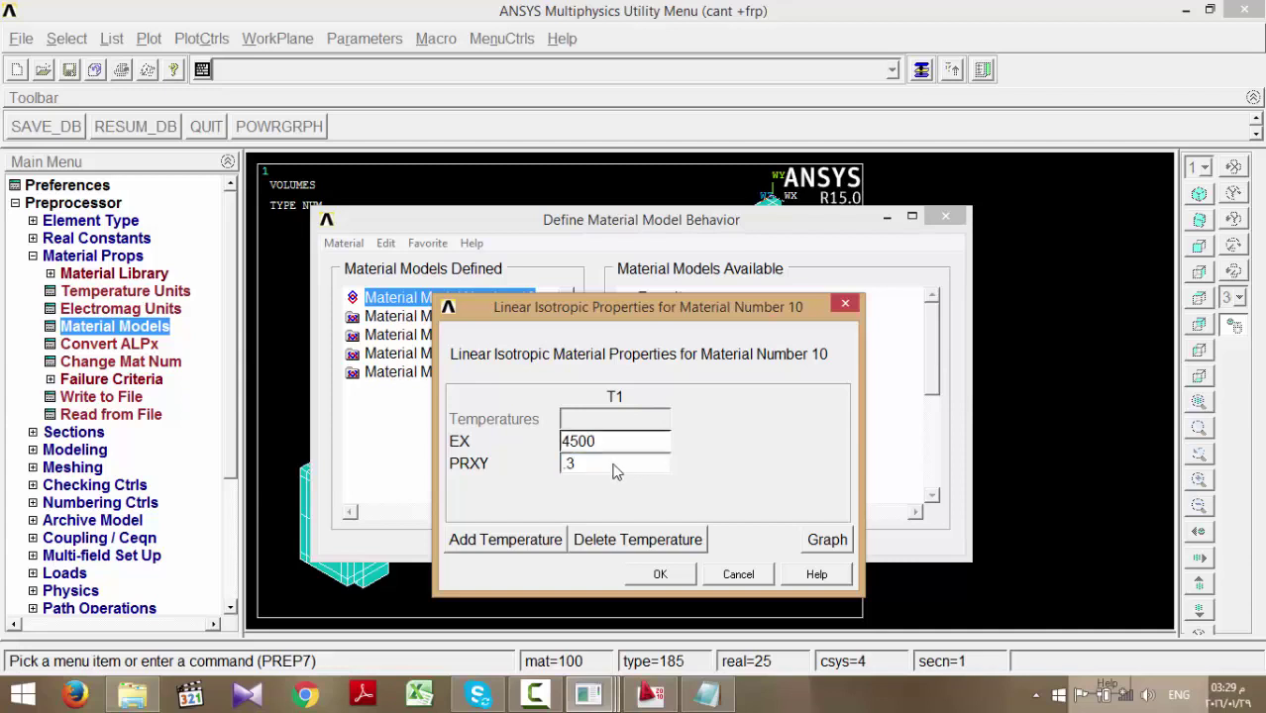
click(662, 576)
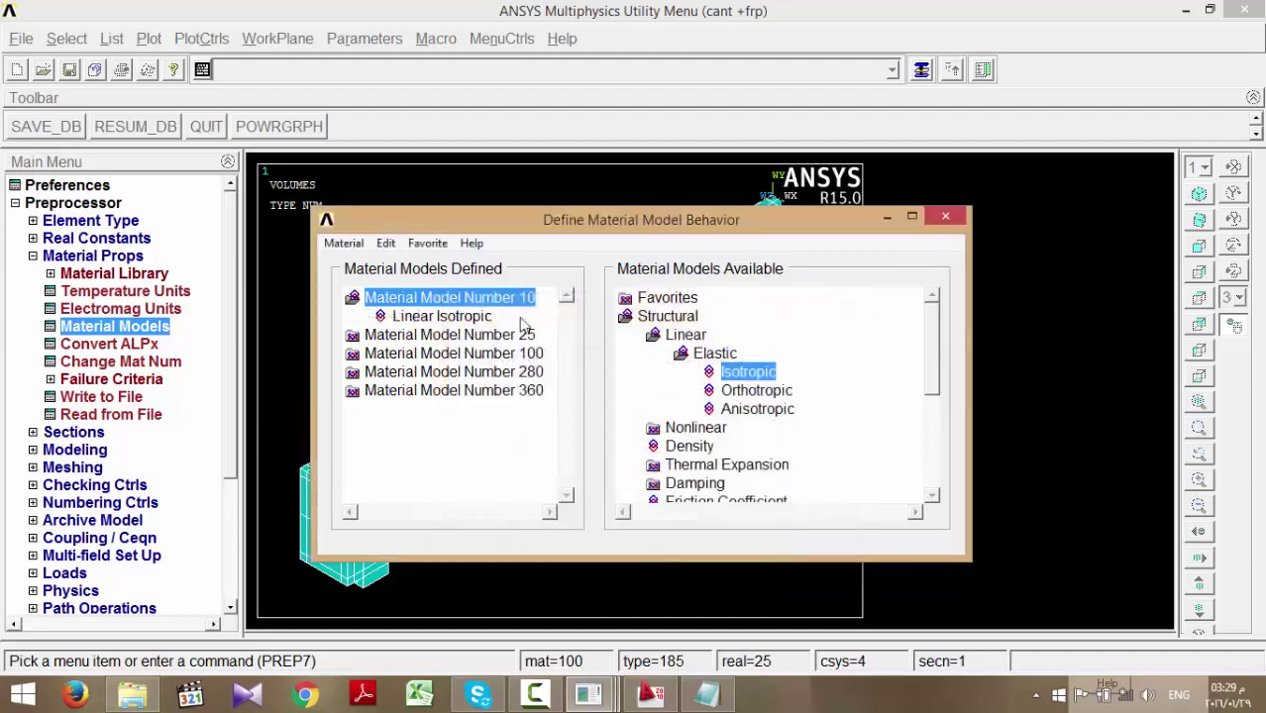
- Open the rate-independent Mises plasticity definition with multilinear isotropic hardening for material 10
double_click(686, 354)
double_click(686, 335)
double_click(694, 353)
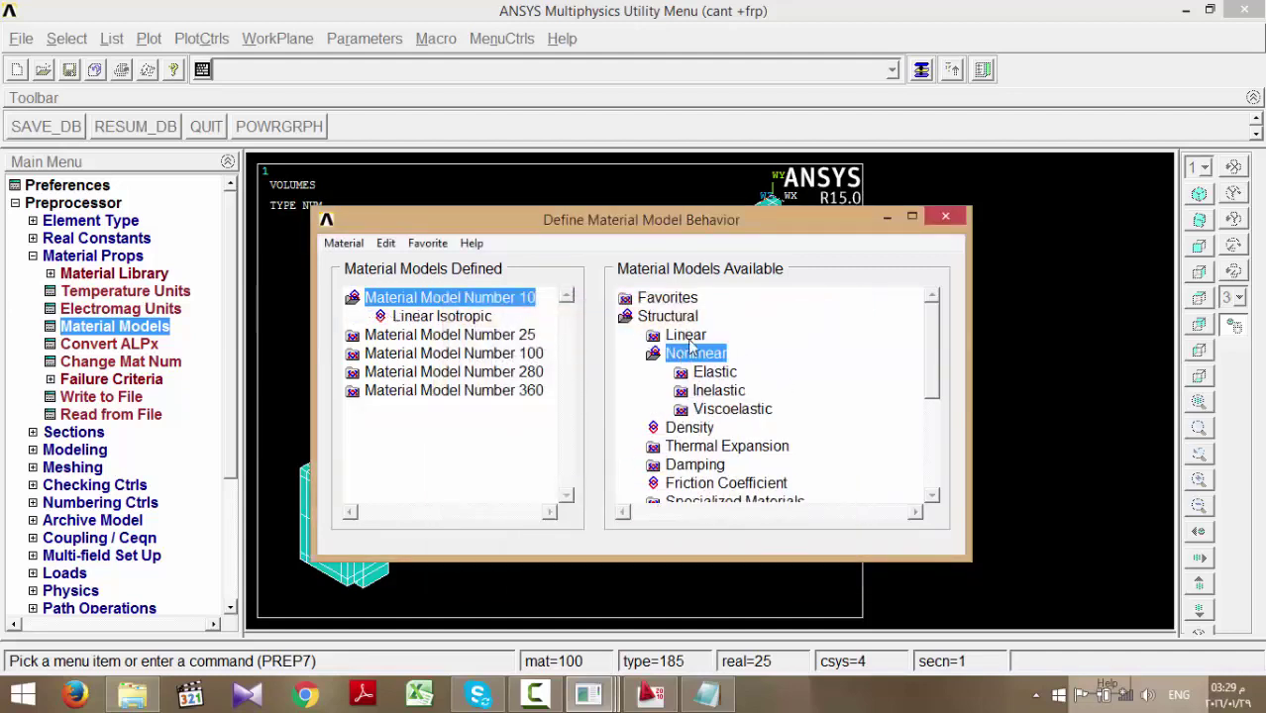
click(911, 216)
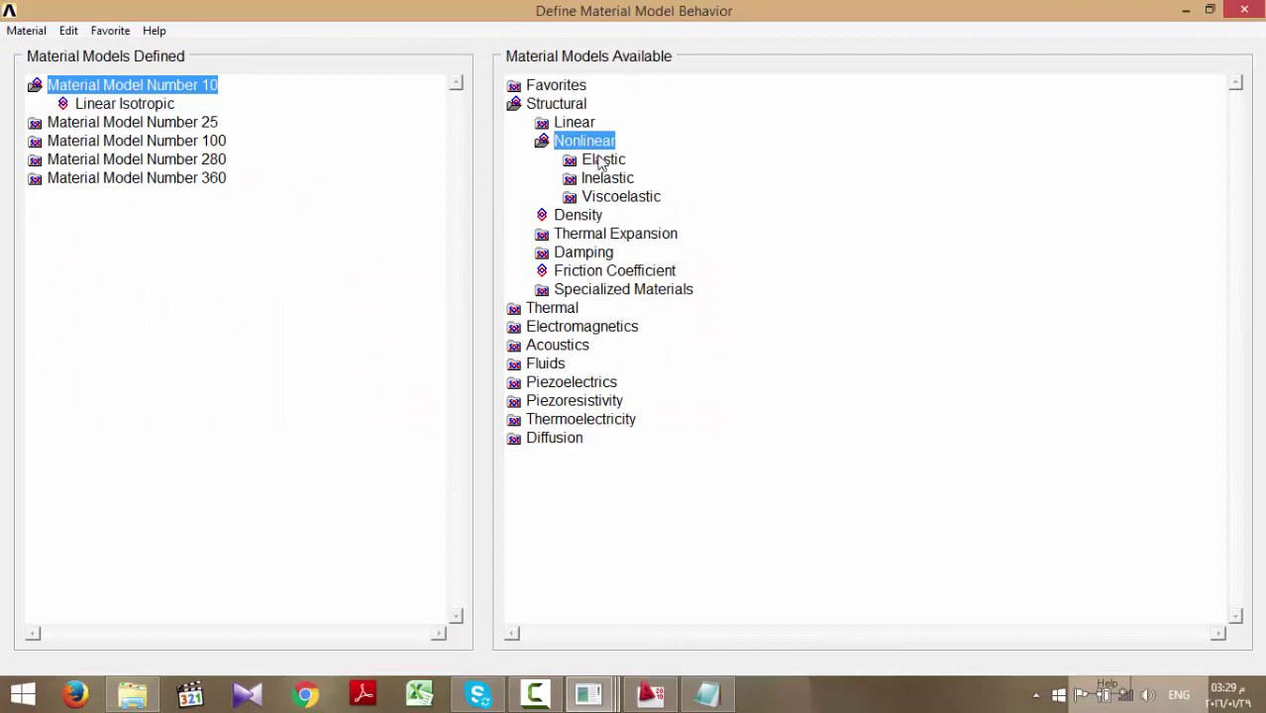
click(607, 179)
double_click(608, 178)
double_click(649, 215)
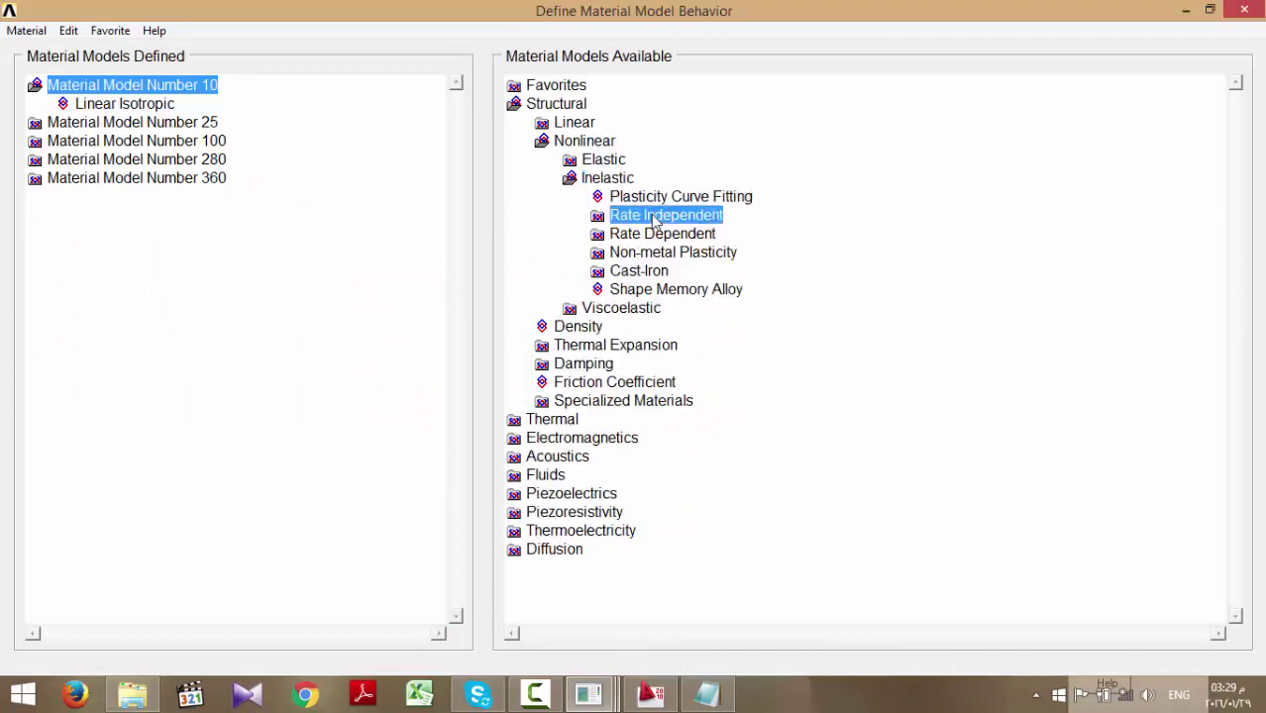
double_click(694, 235)
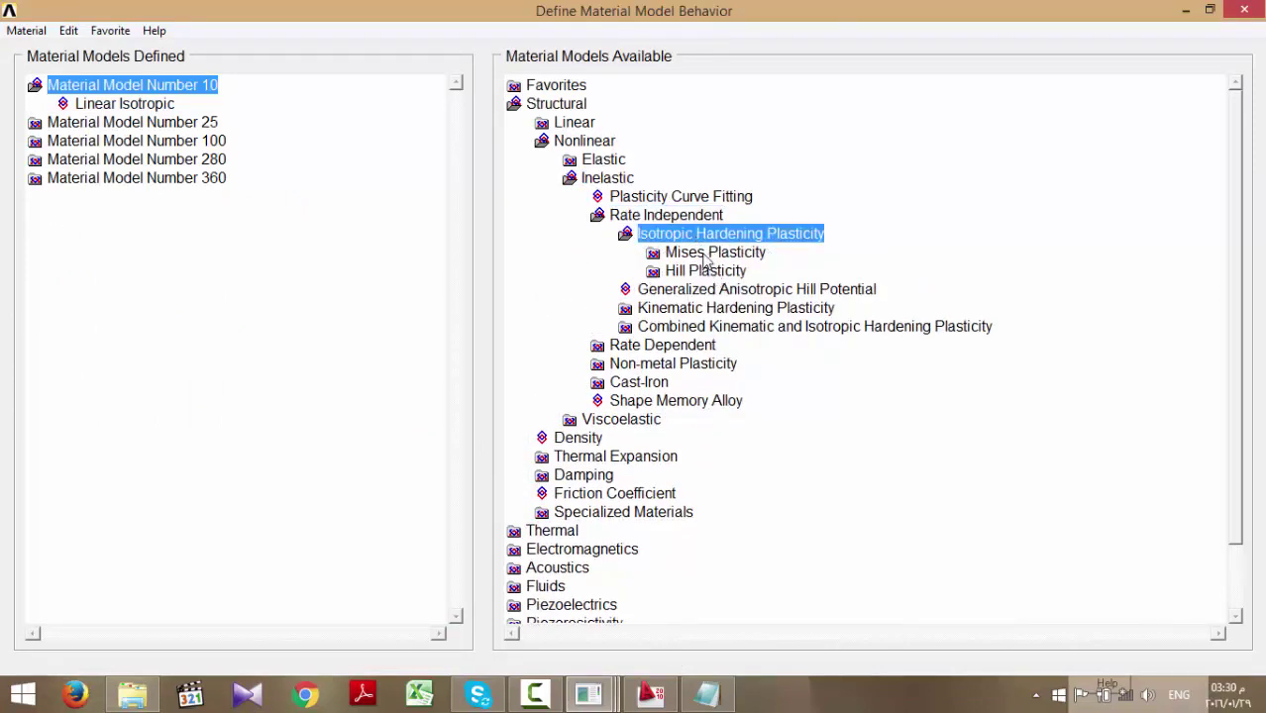
double_click(713, 253)
double_click(726, 289)
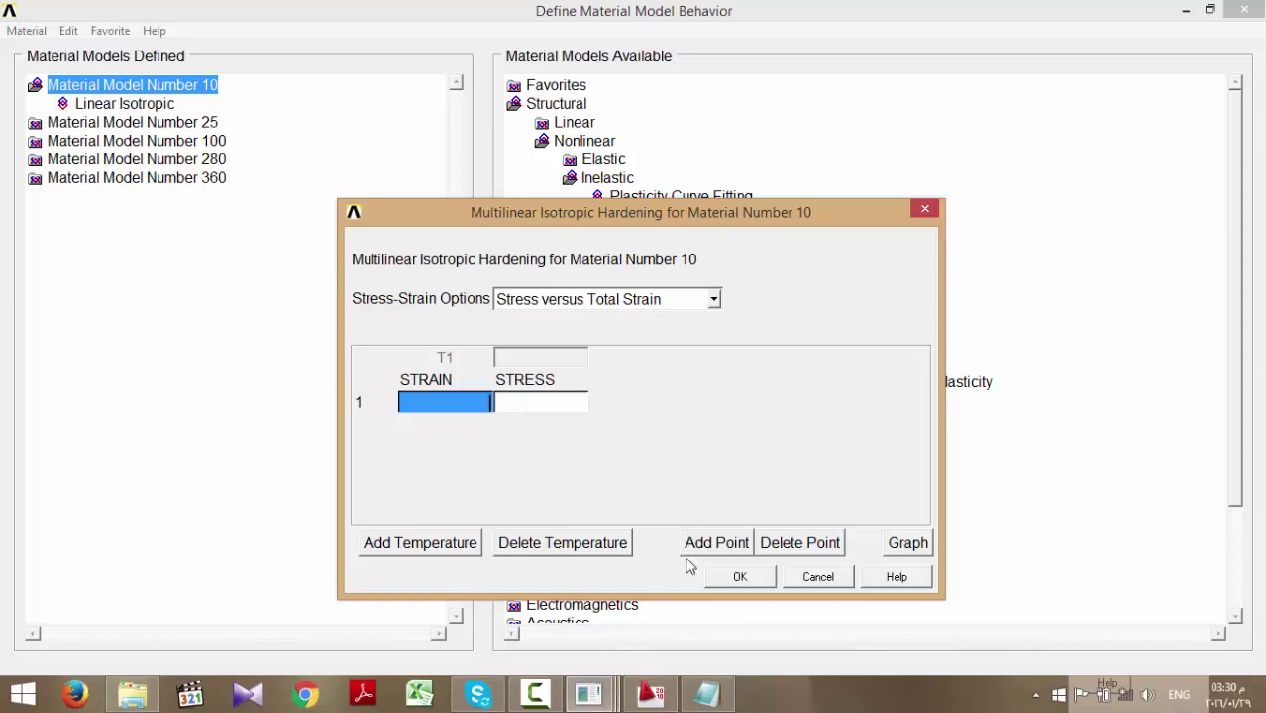
- Switch to AutoCAD and draw a vertical line joined to a horizontal line as graph axes beside the beam's cross-section
click(654, 688)
scroll(726, 536, down, 3)
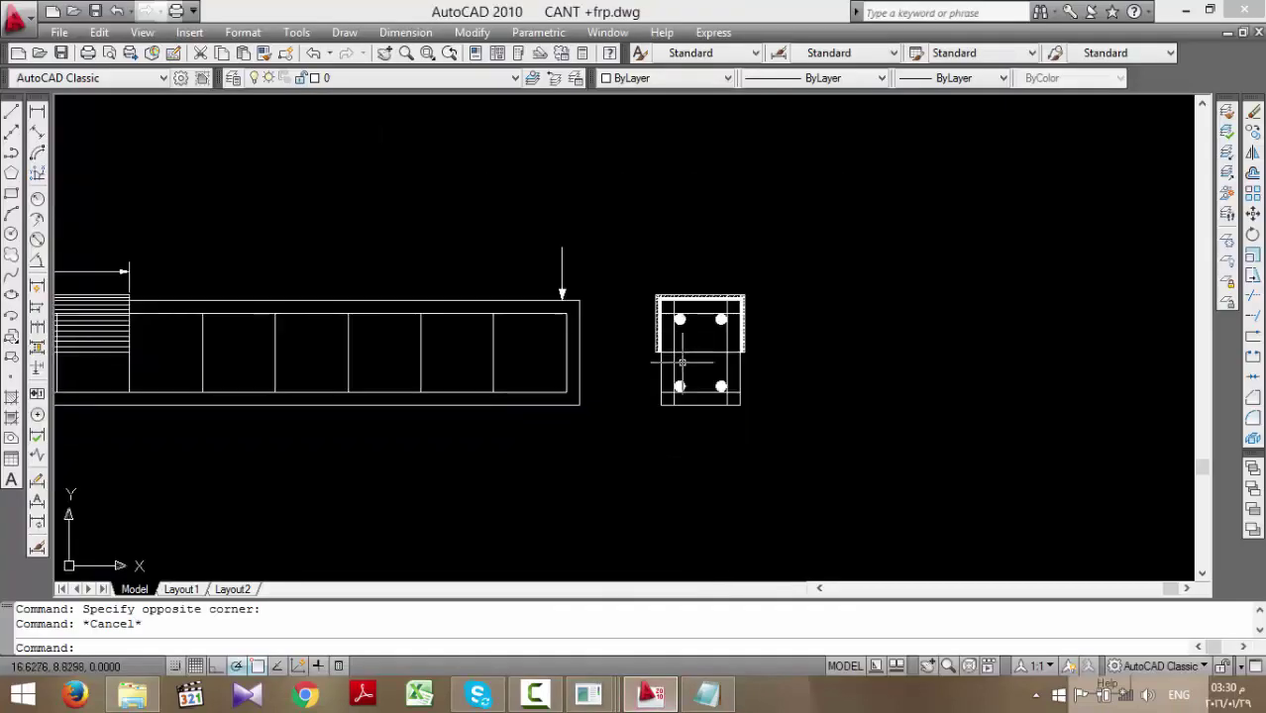
text(l)
key(Return)
click(738, 347)
key(Escape)
key(Return)
click(867, 267)
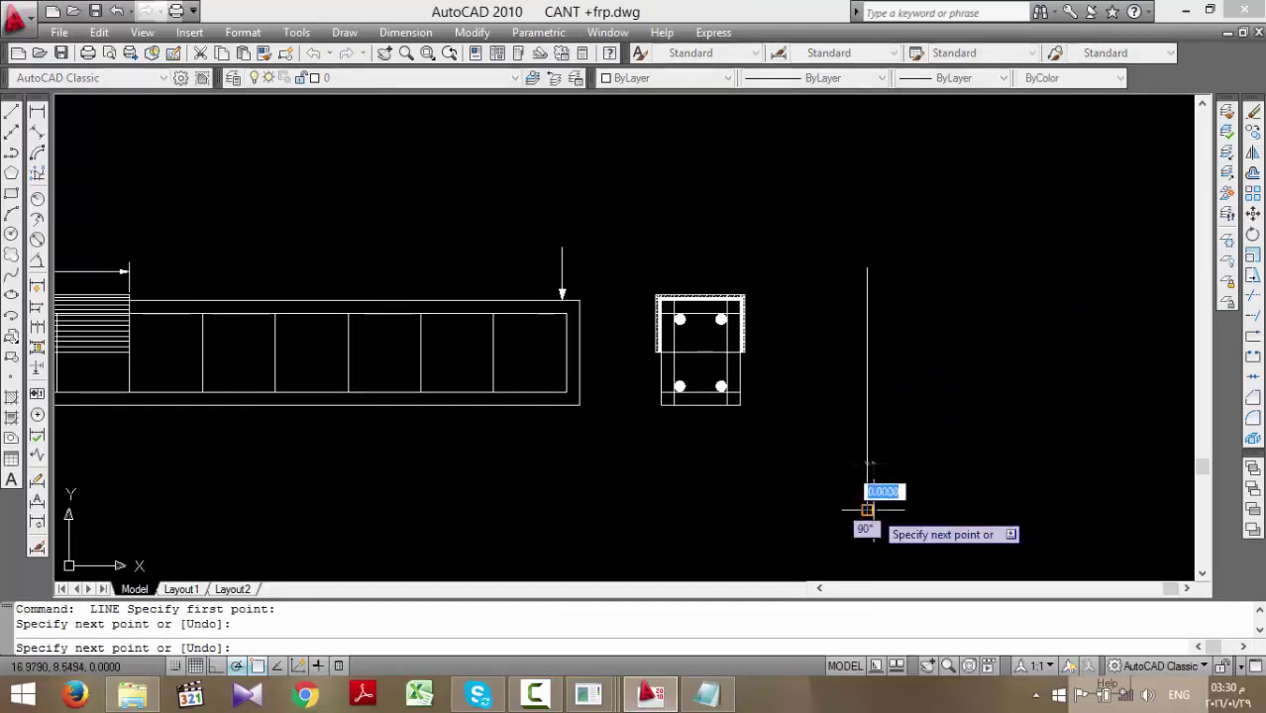
click(867, 510)
click(1174, 511)
key(Escape)
- Turn polar tracking off and draw a sloped straight line rising from the origin of the graph axes
scroll(950, 460, down, 2)
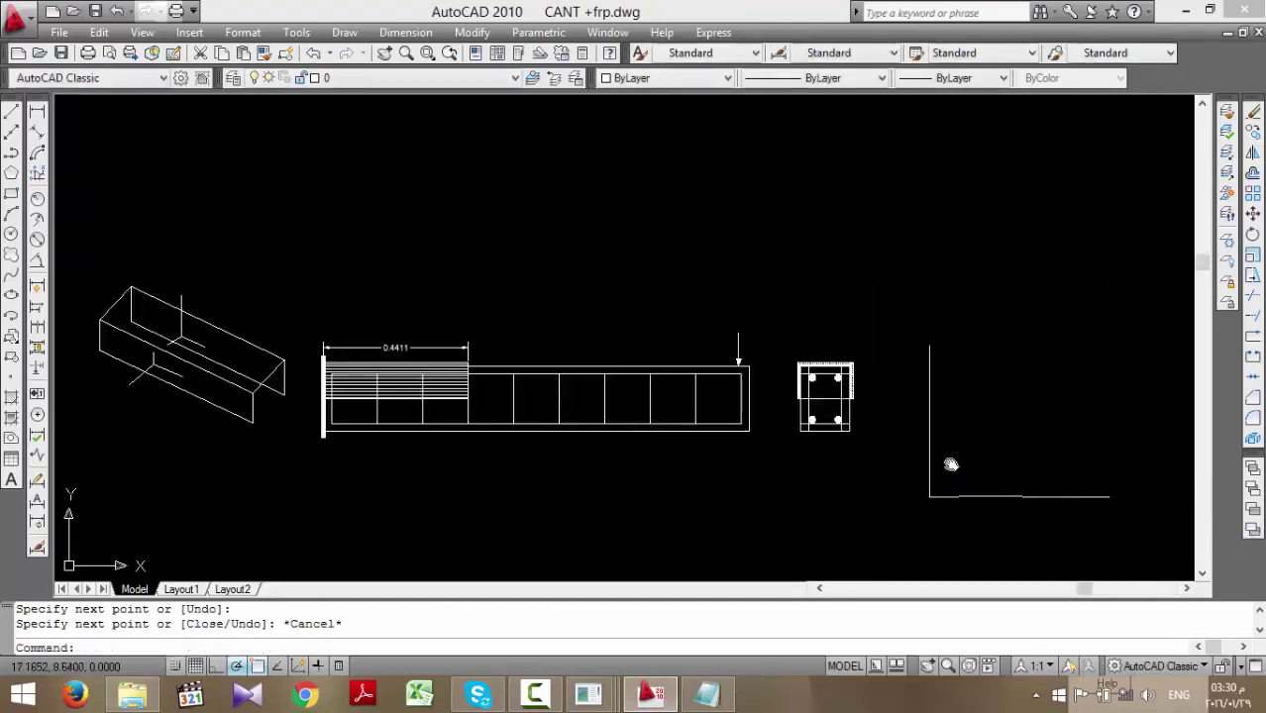
middle_drag(950, 461, 687, 461)
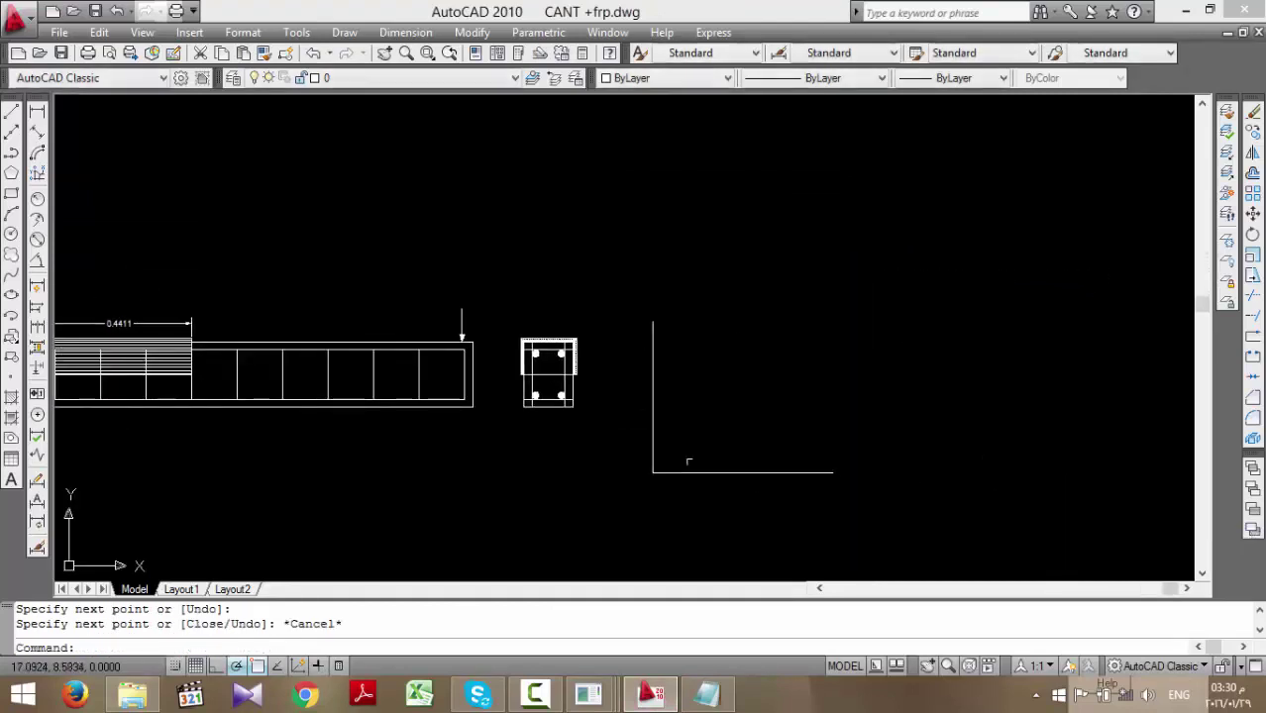
click(238, 667)
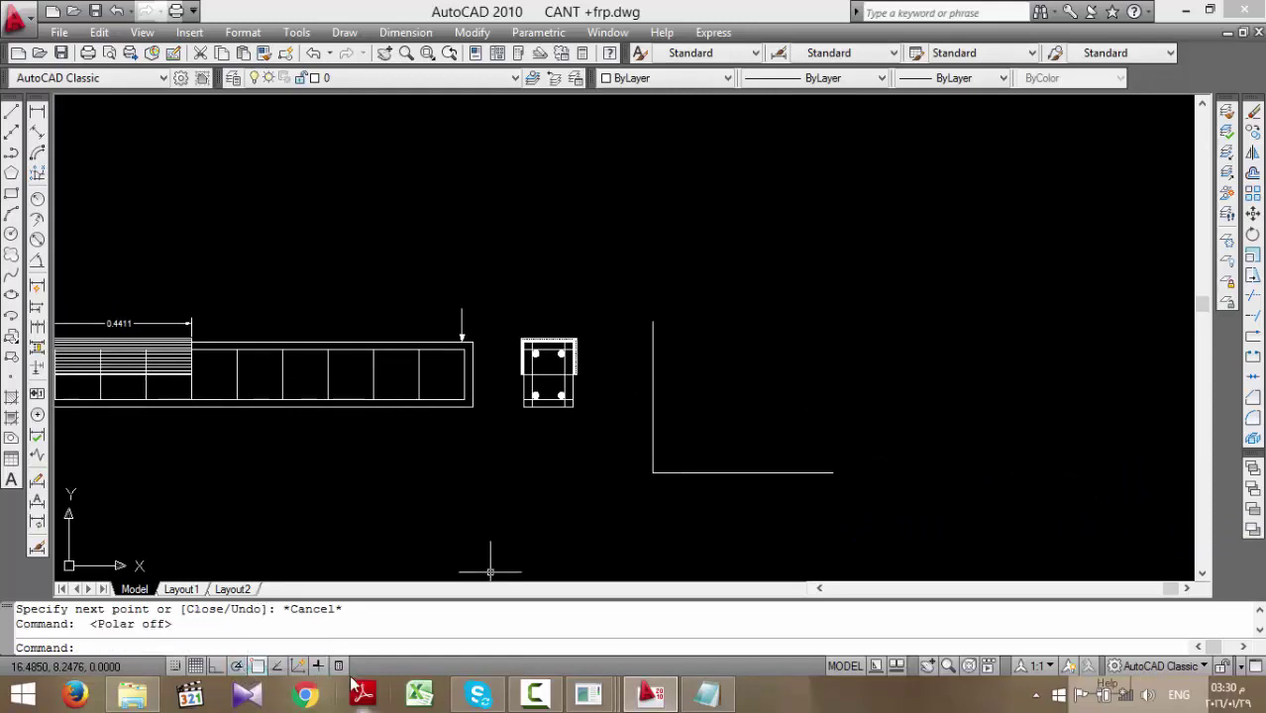
key(Return)
click(652, 474)
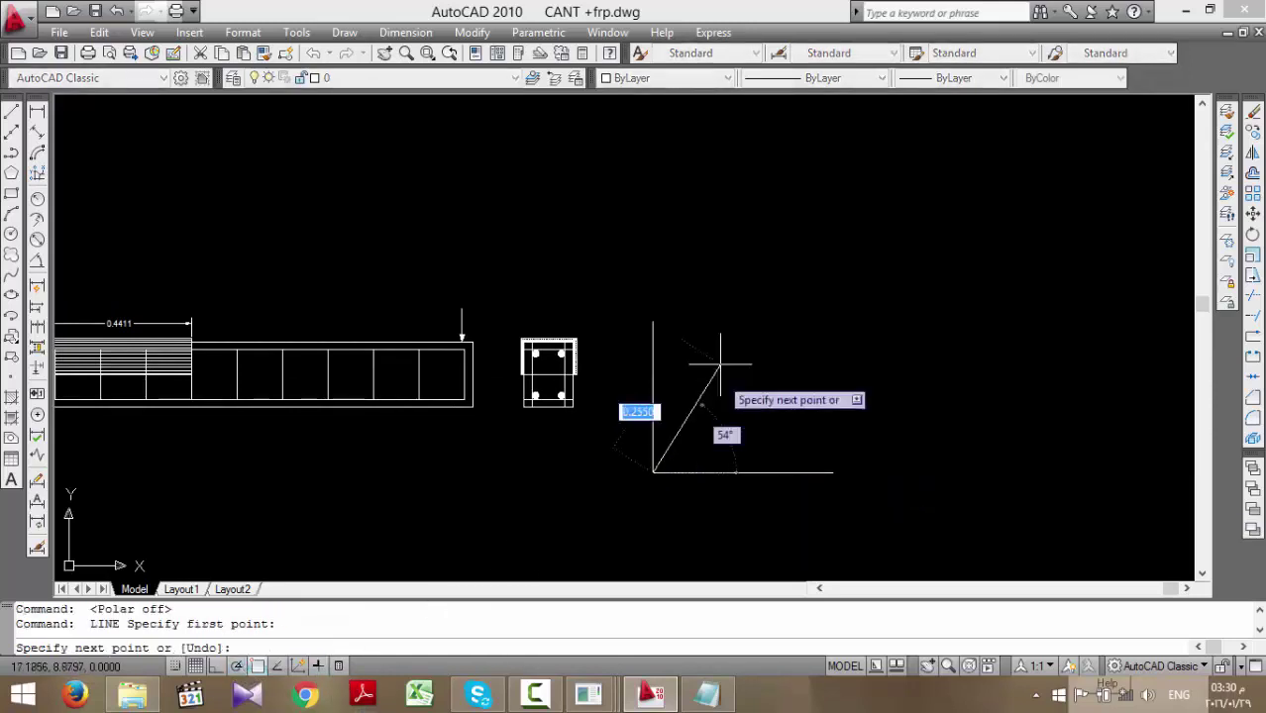
click(738, 344)
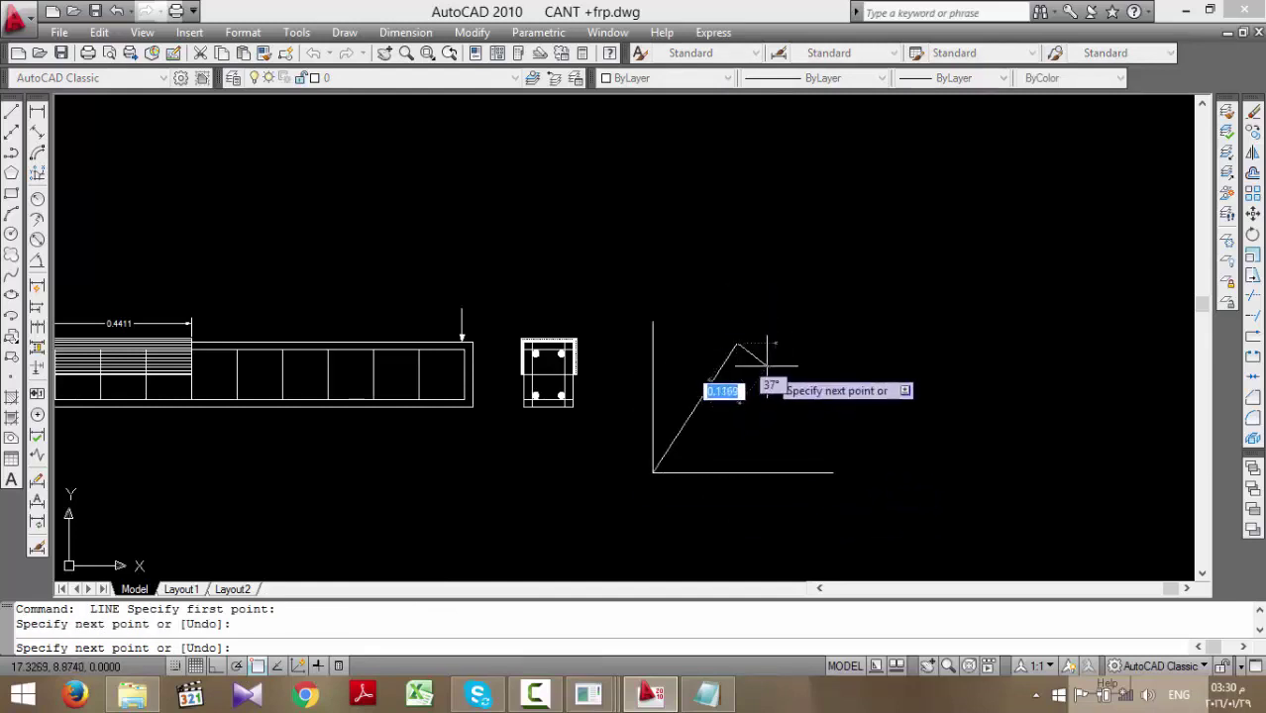
key(Escape)
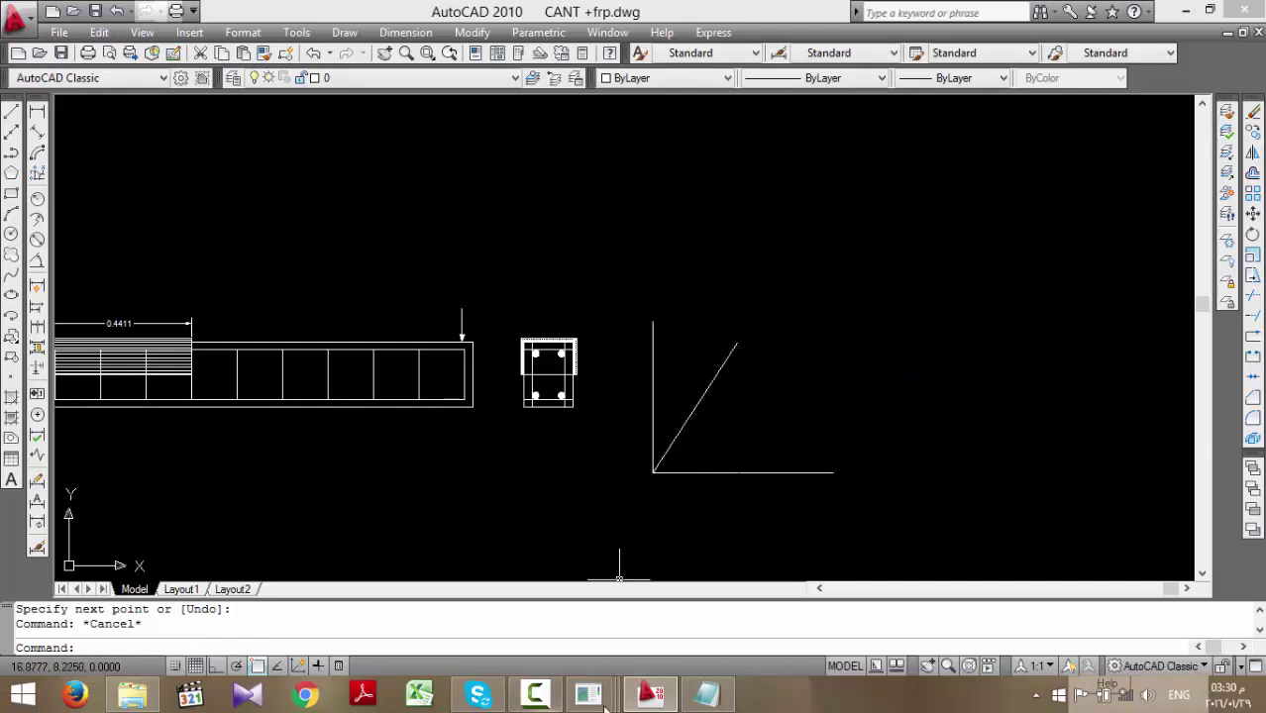
- Switch back to the ANSYS material window and enter strain 0.009 and stress 40.5 for the first hardening point
mouse_move(594, 695)
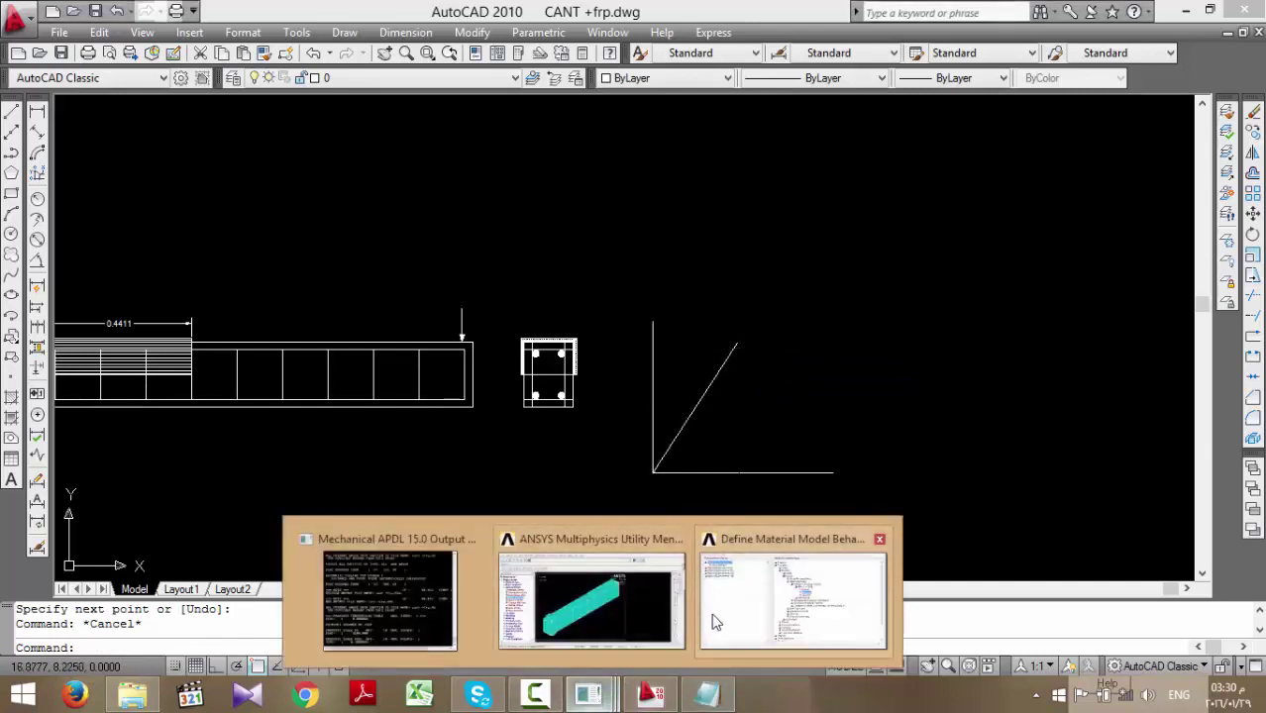
mouse_move(739, 591)
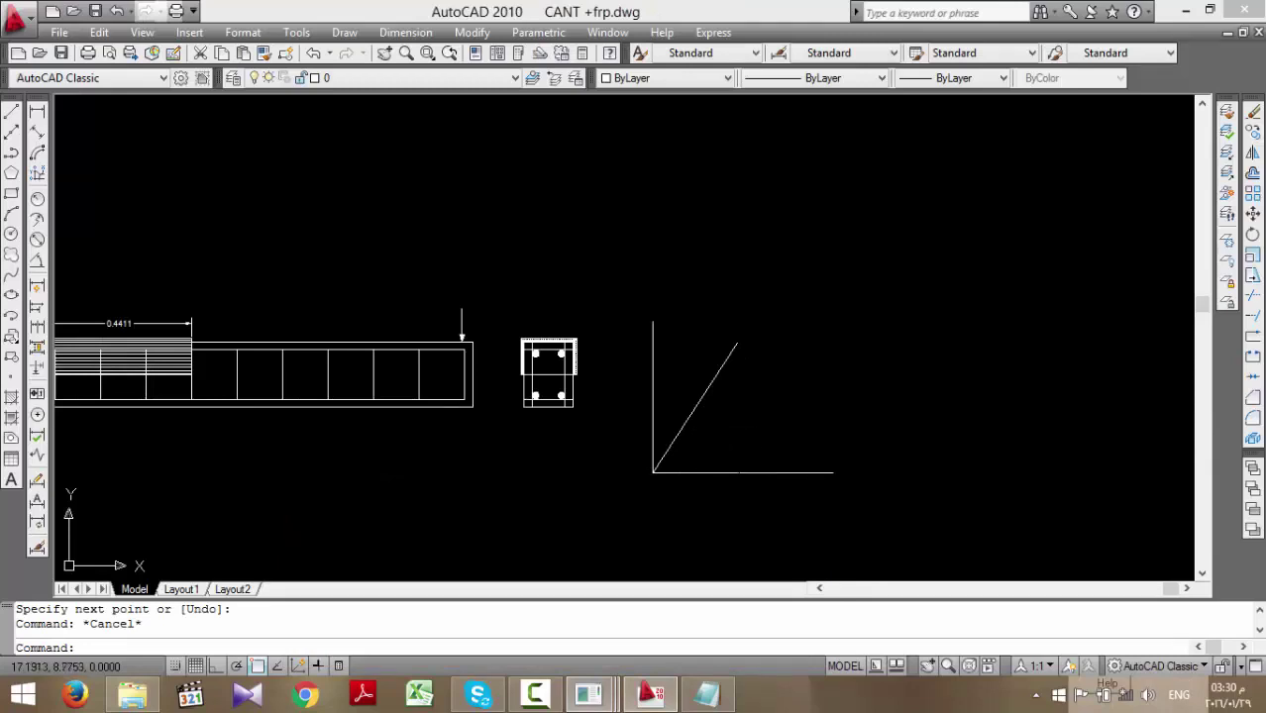
mouse_move(652, 344)
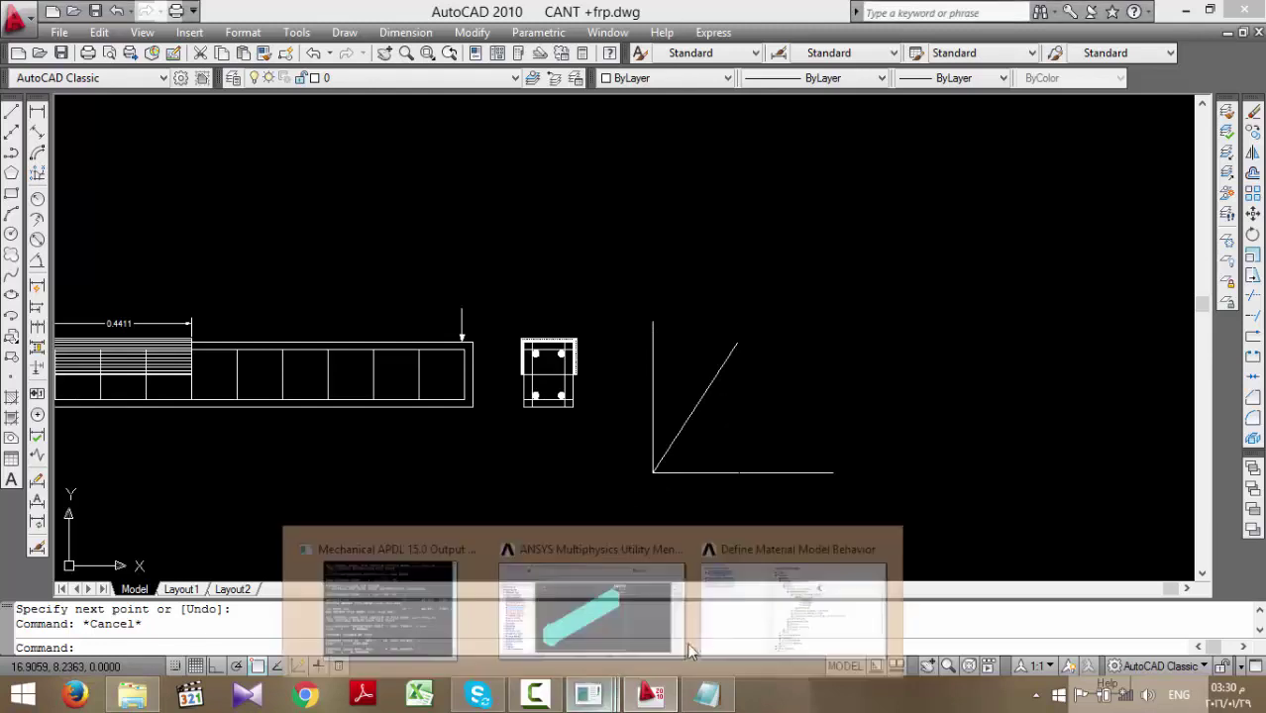
click(689, 612)
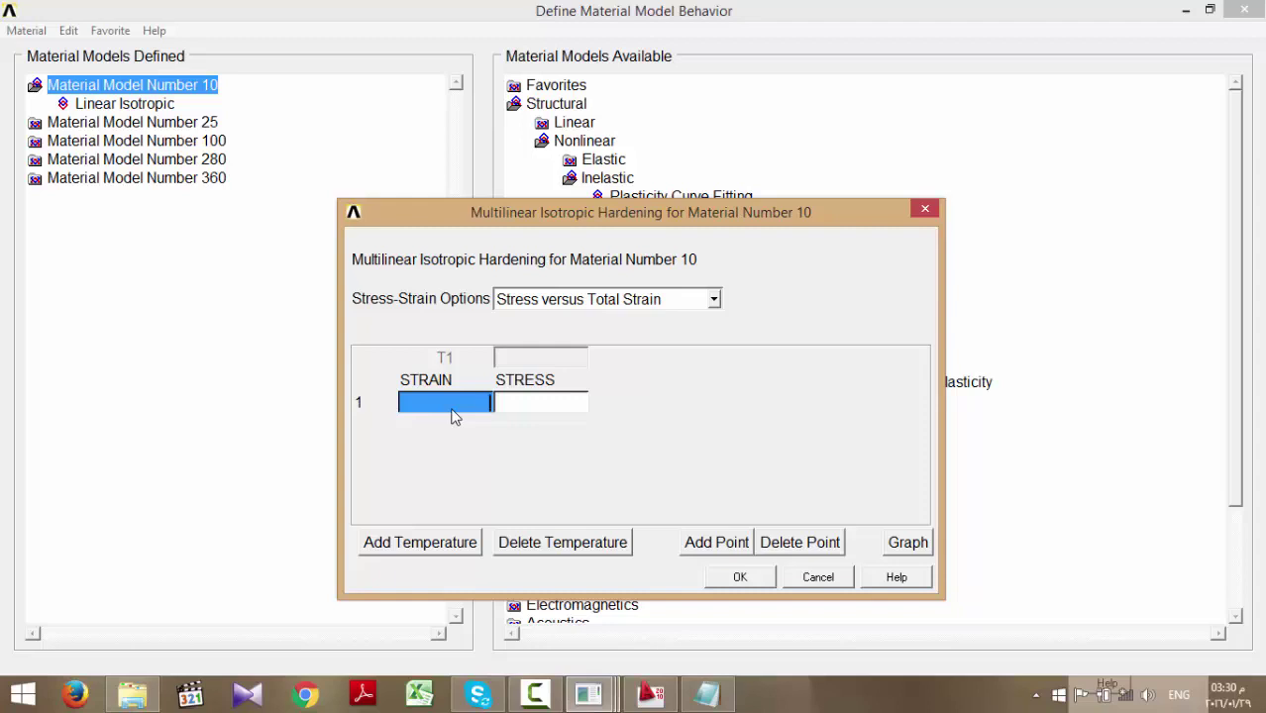
text(0.009)
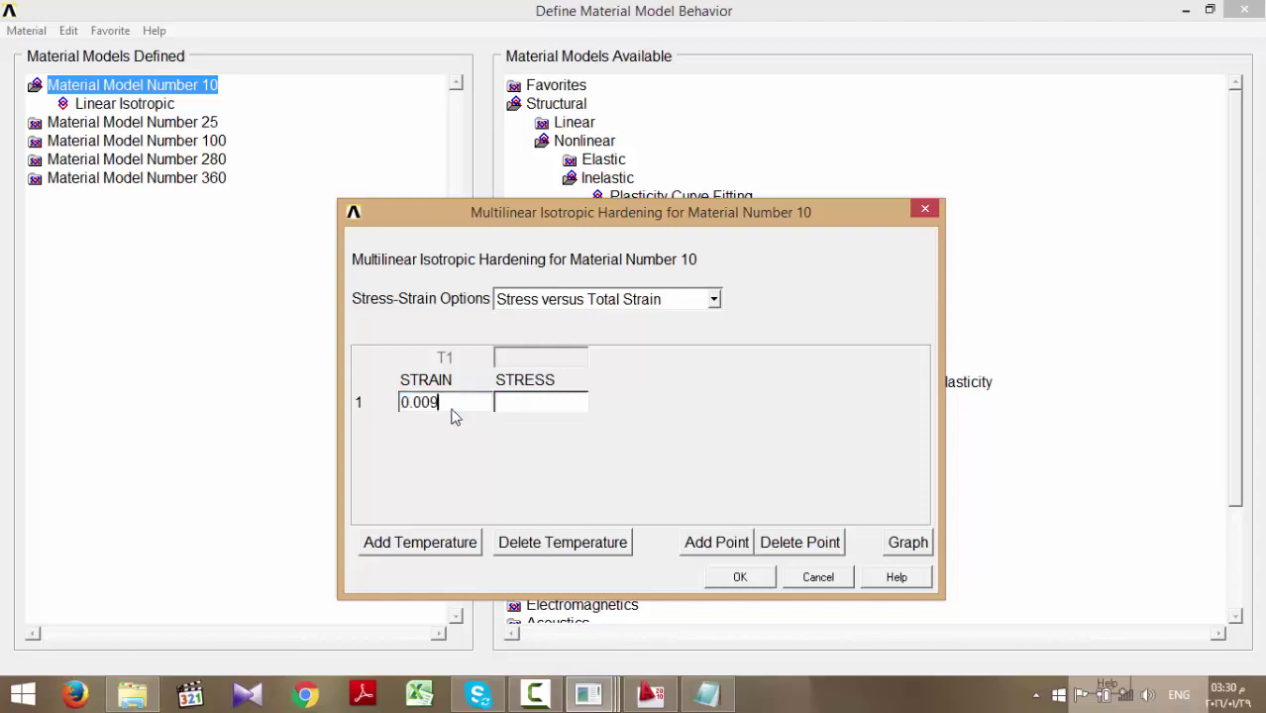
click(528, 406)
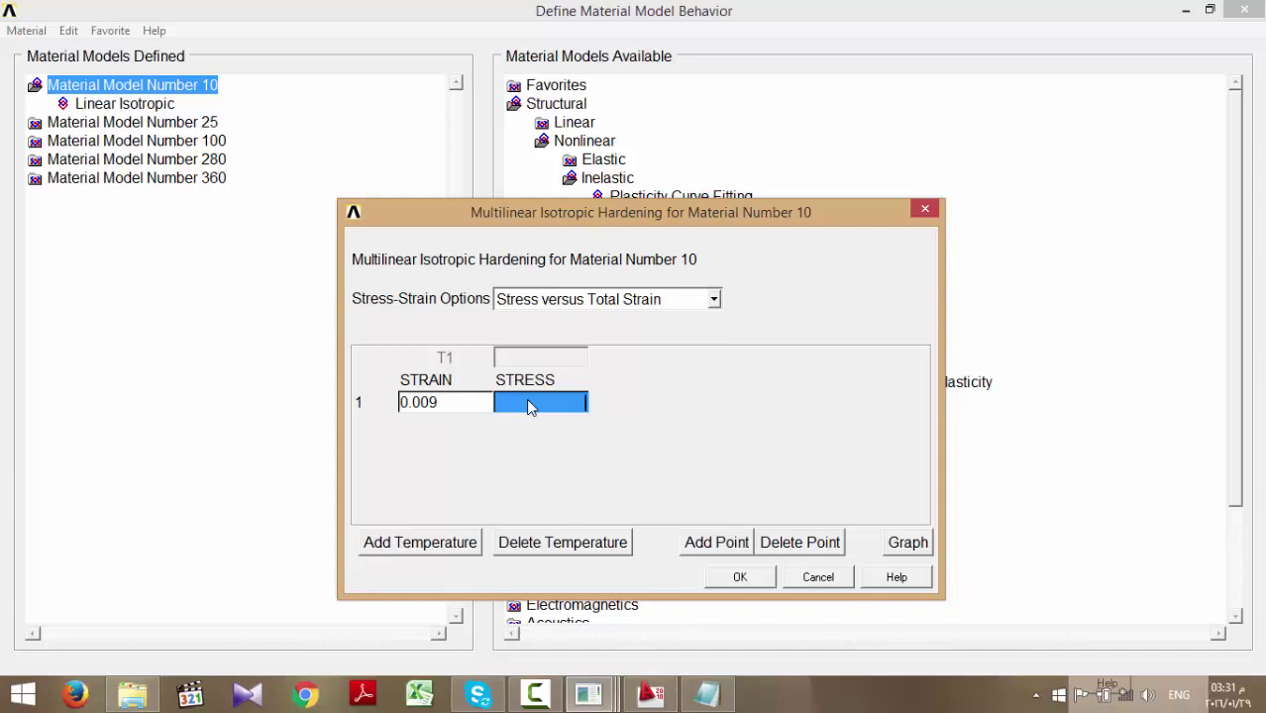
text(40.5)
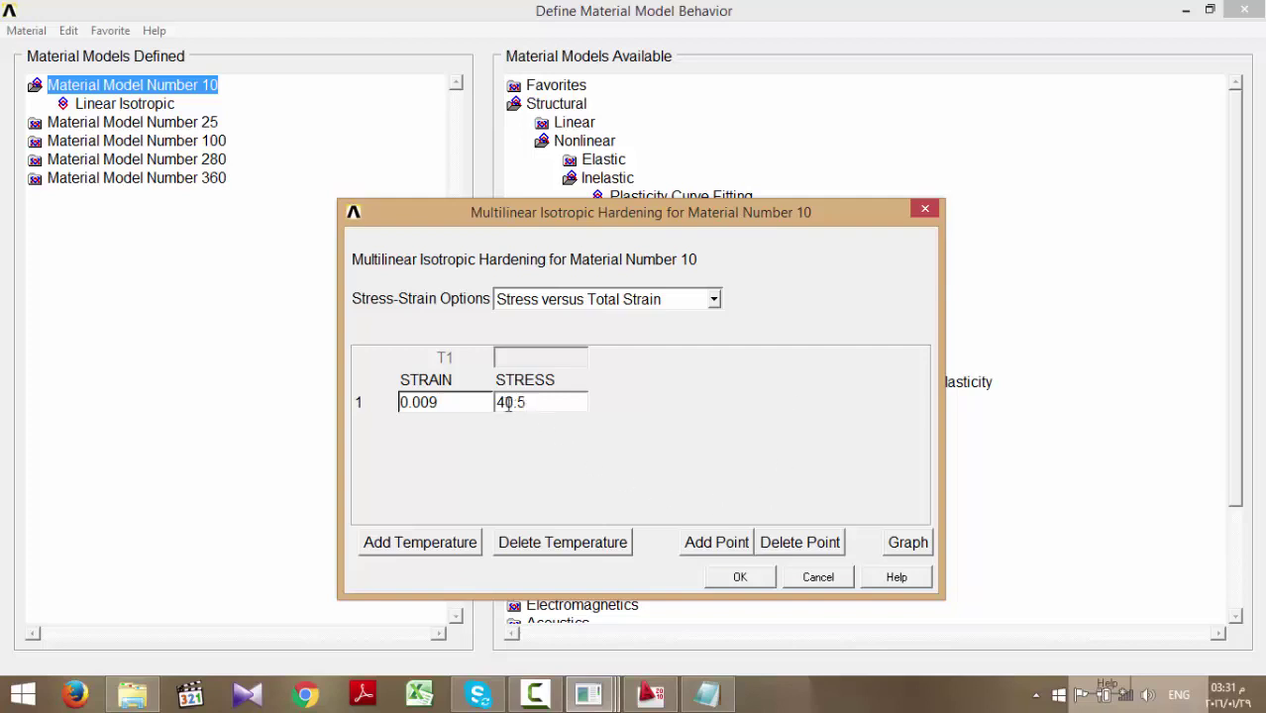
- Change the first hardening point's stress to 45
drag(507, 402, 545, 402)
text(5)
click(479, 406)
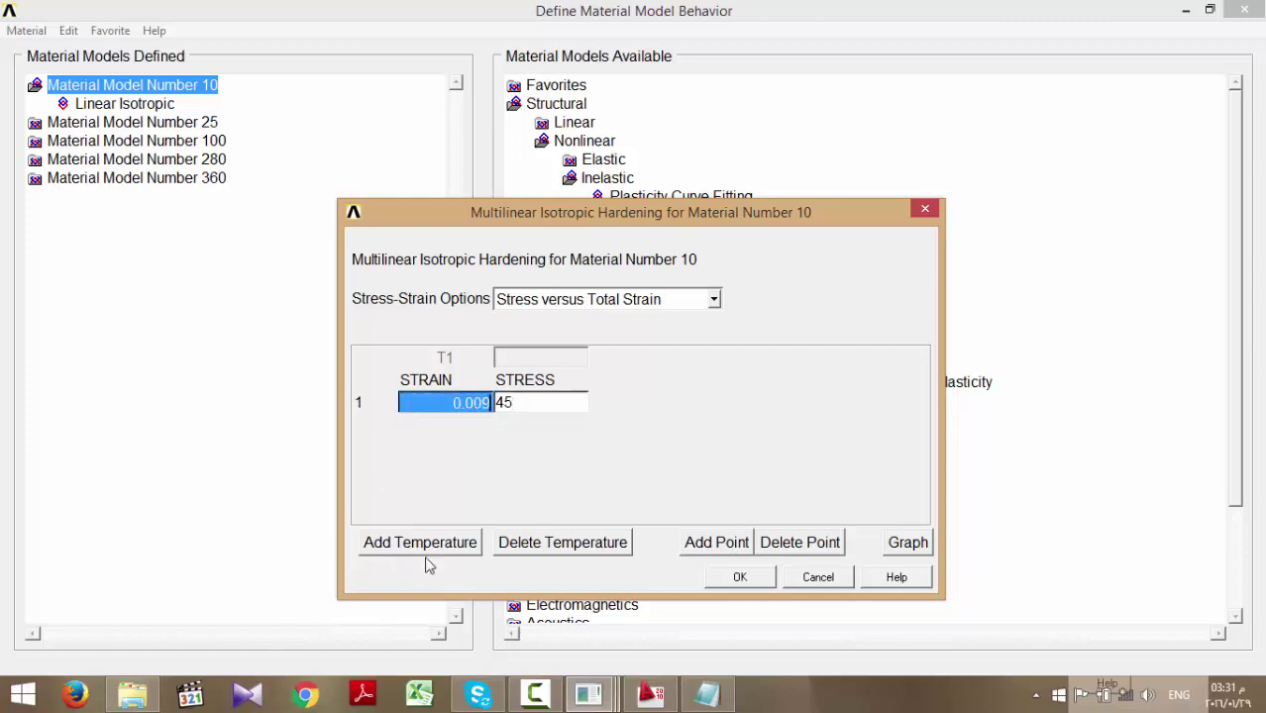
- Set the first hardening point's stress to 40.5 and accept the multilinear hardening data
click(526, 405)
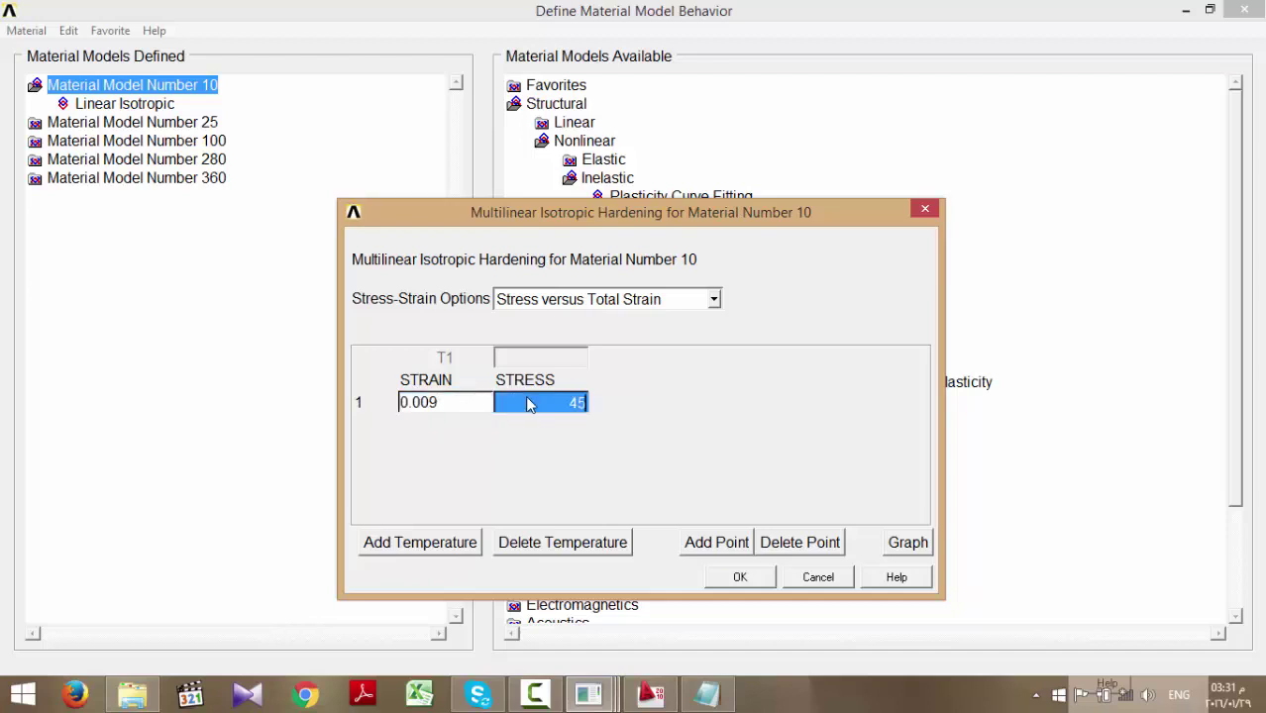
text(40.5)
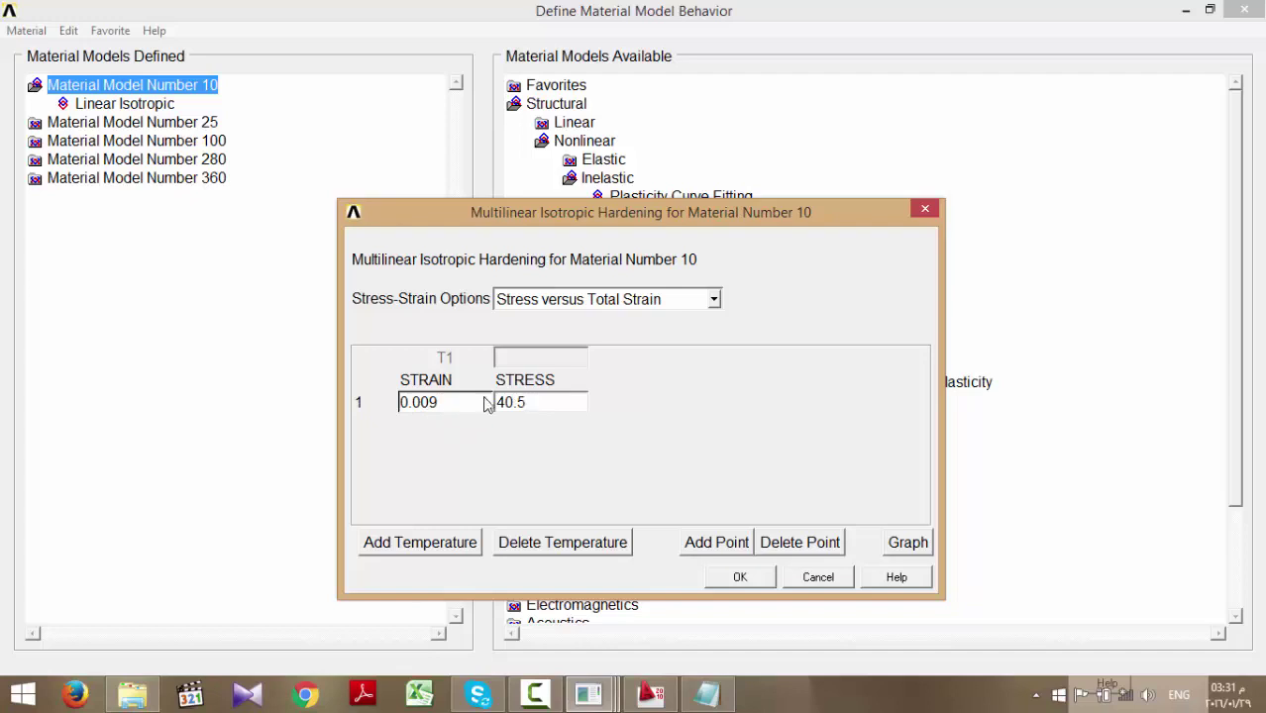
click(740, 577)
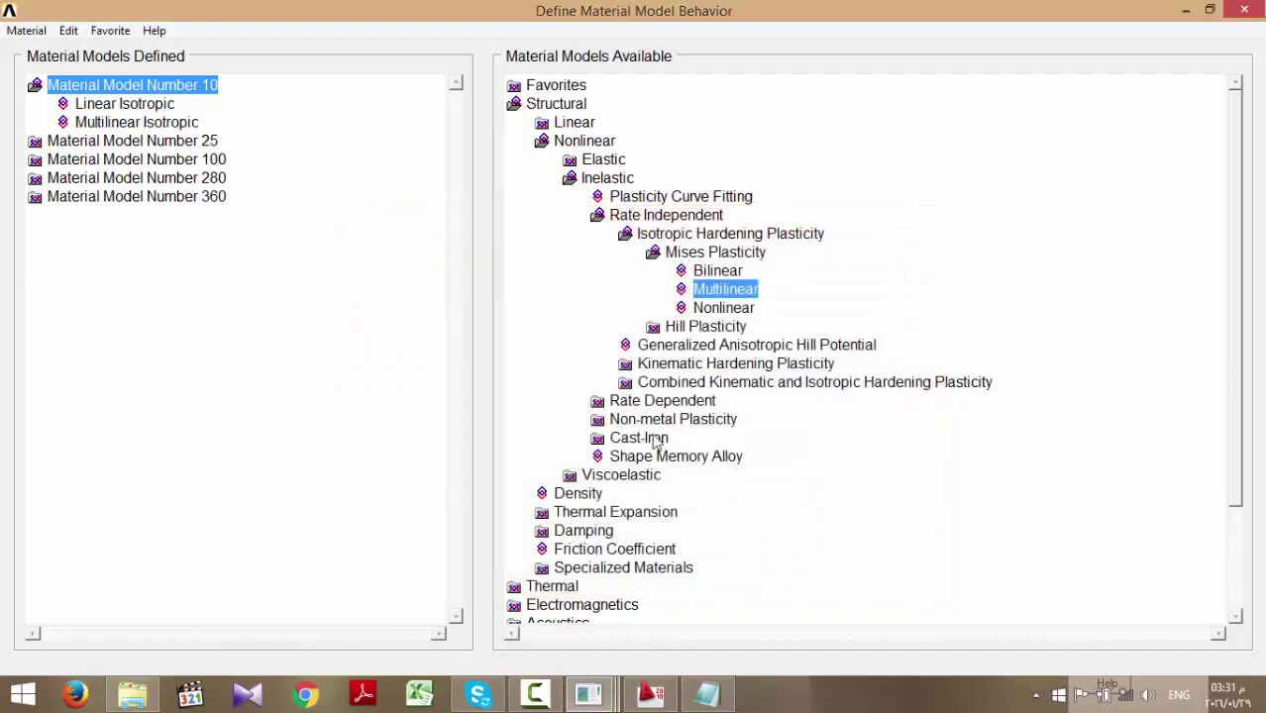
- Add a new material model with ID 185 to the defined materials
double_click(197, 90)
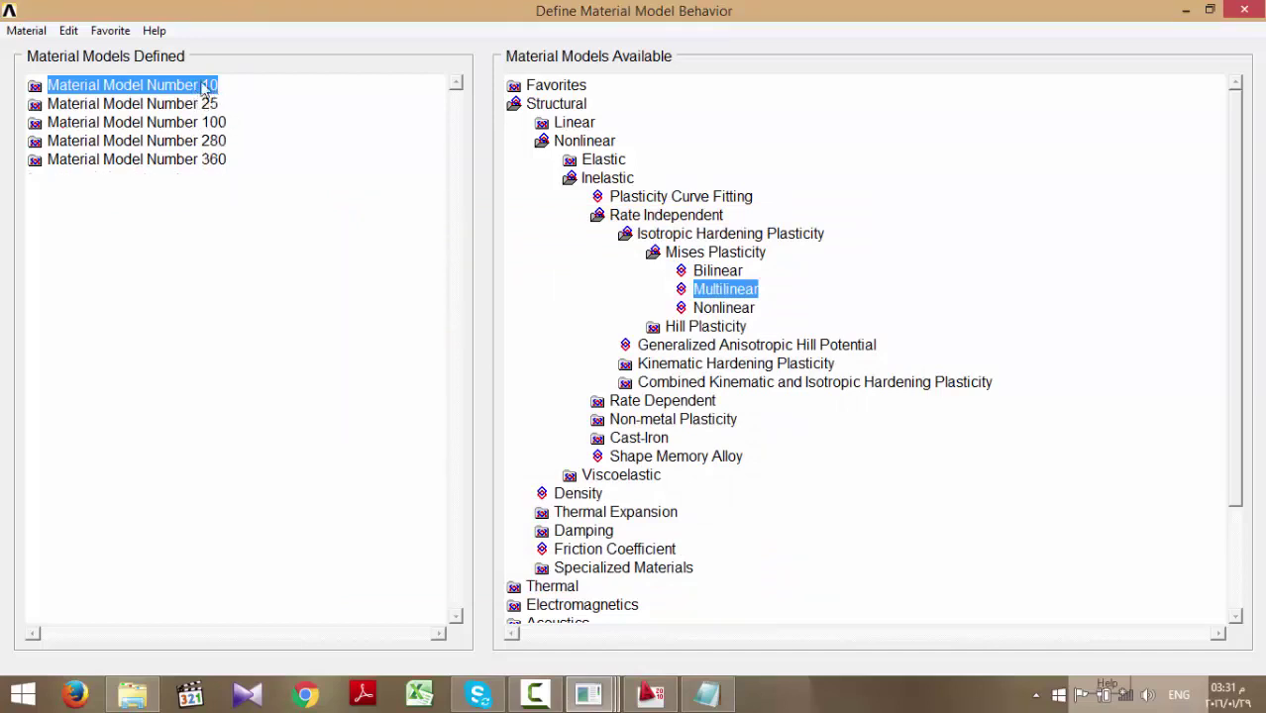
click(25, 31)
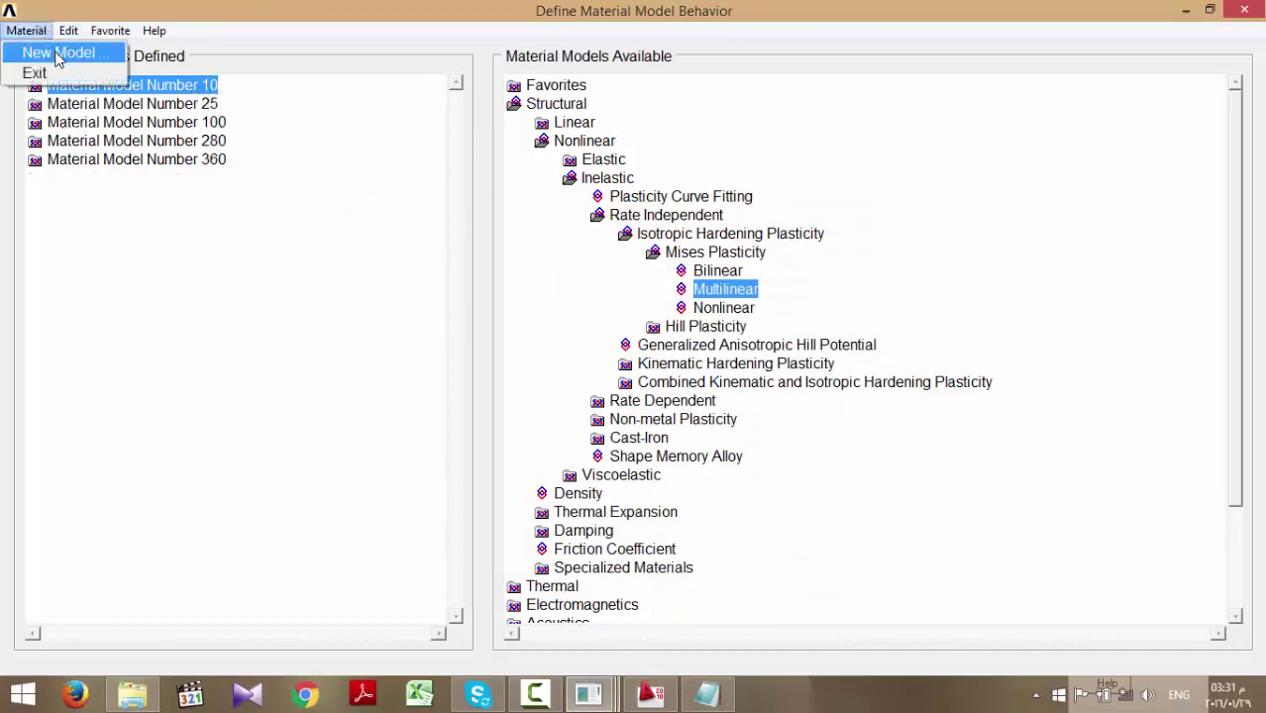
click(56, 54)
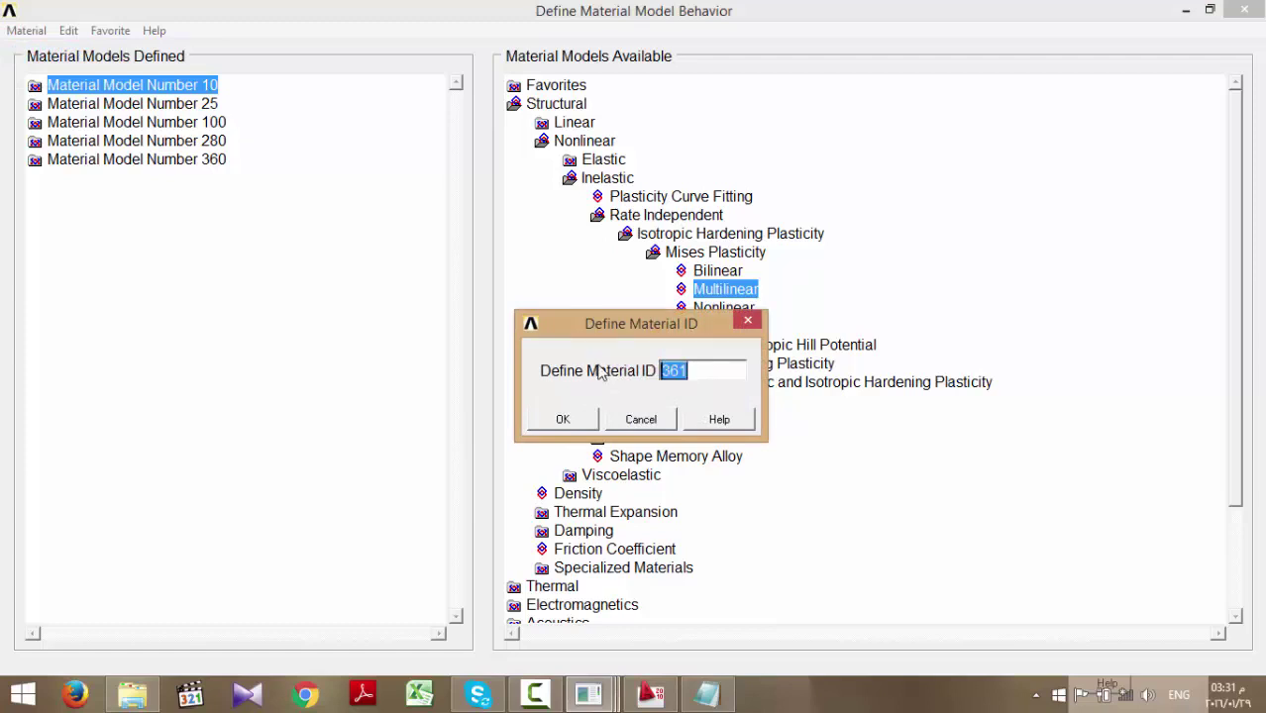
text(1000)
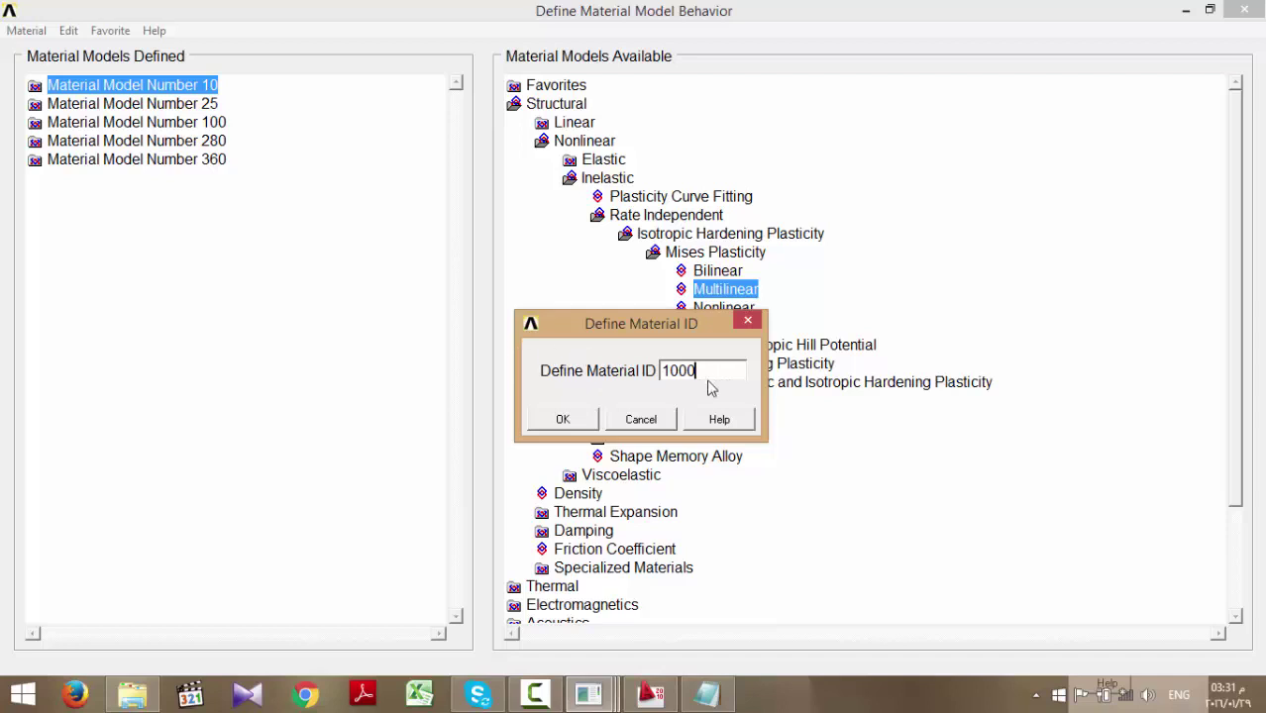
drag(701, 374, 663, 373)
text(185)
click(563, 419)
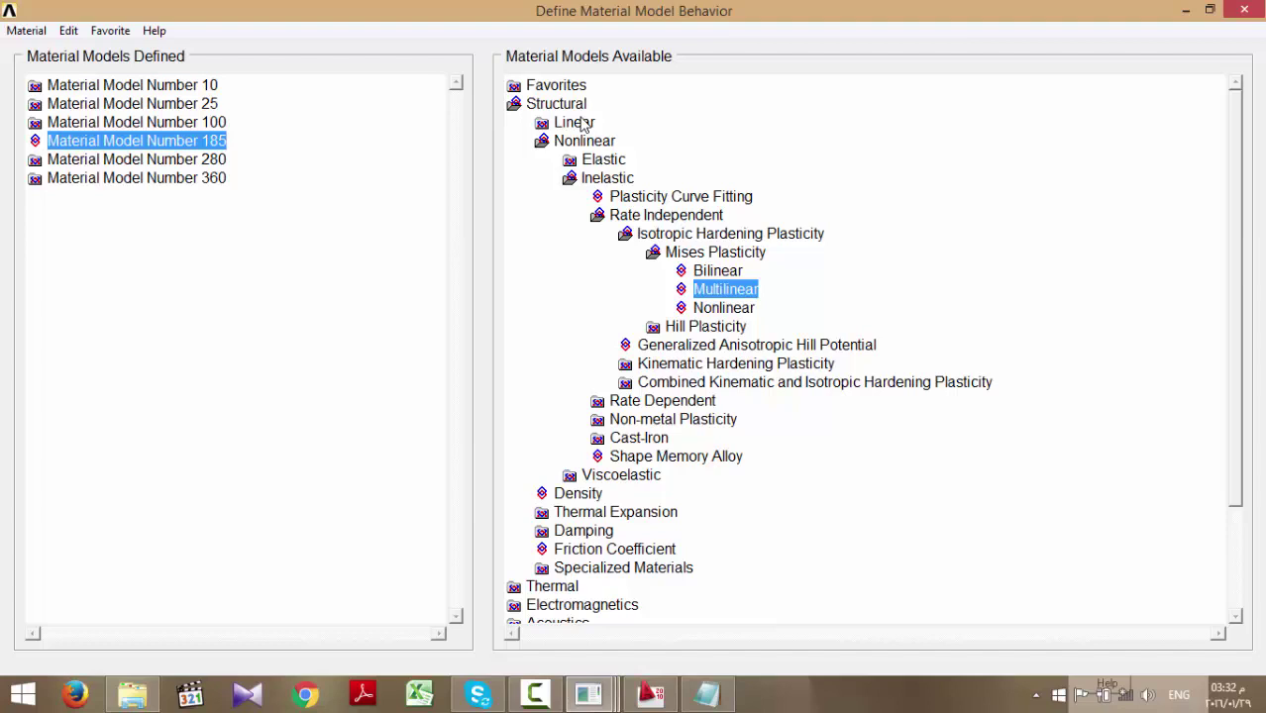
- Switch to the AutoCAD drawing and draw a short, nearly horizontal line from the upper end of the sloped graph line
click(651, 693)
key(Return)
click(736, 344)
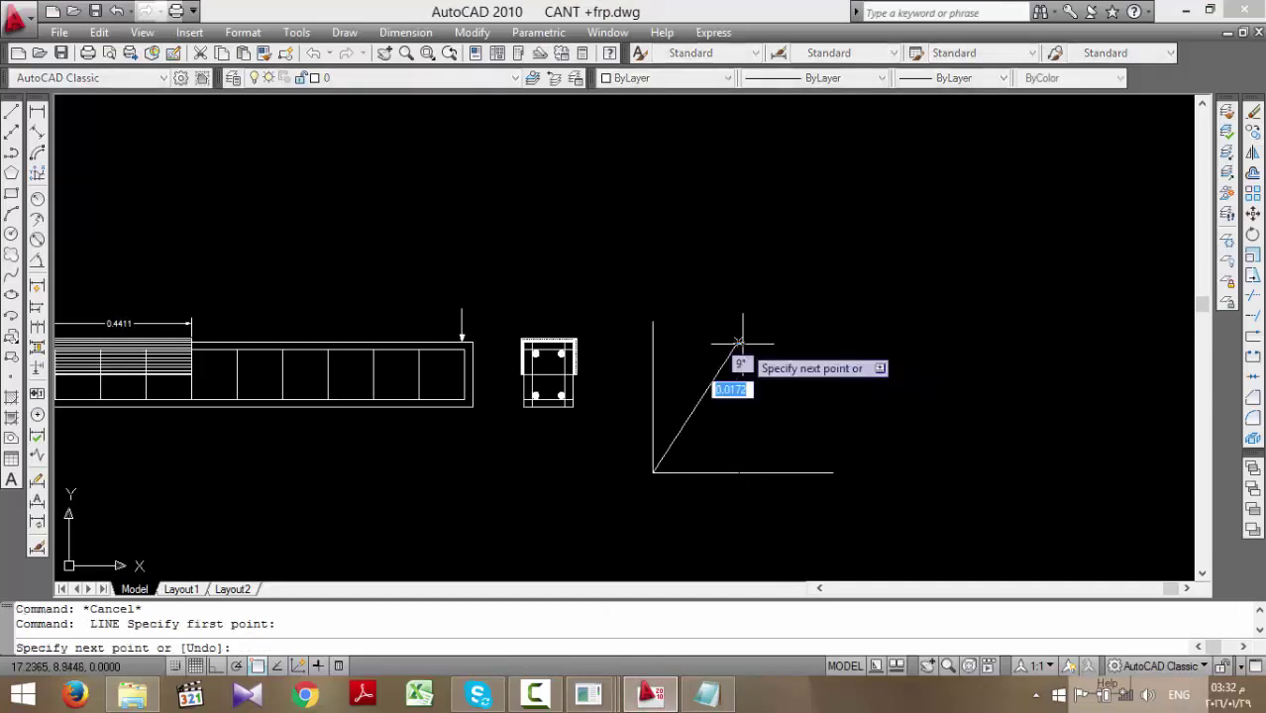
click(777, 344)
key(Escape)
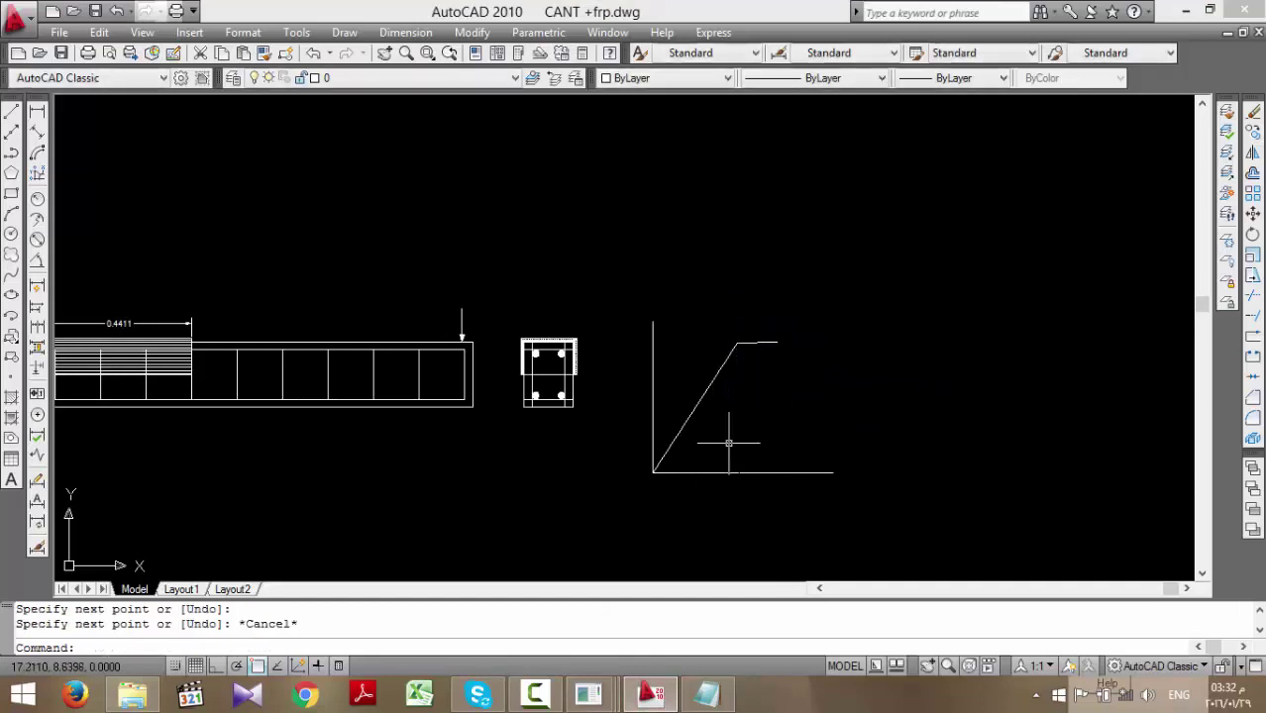
scroll(684, 461, up, 2)
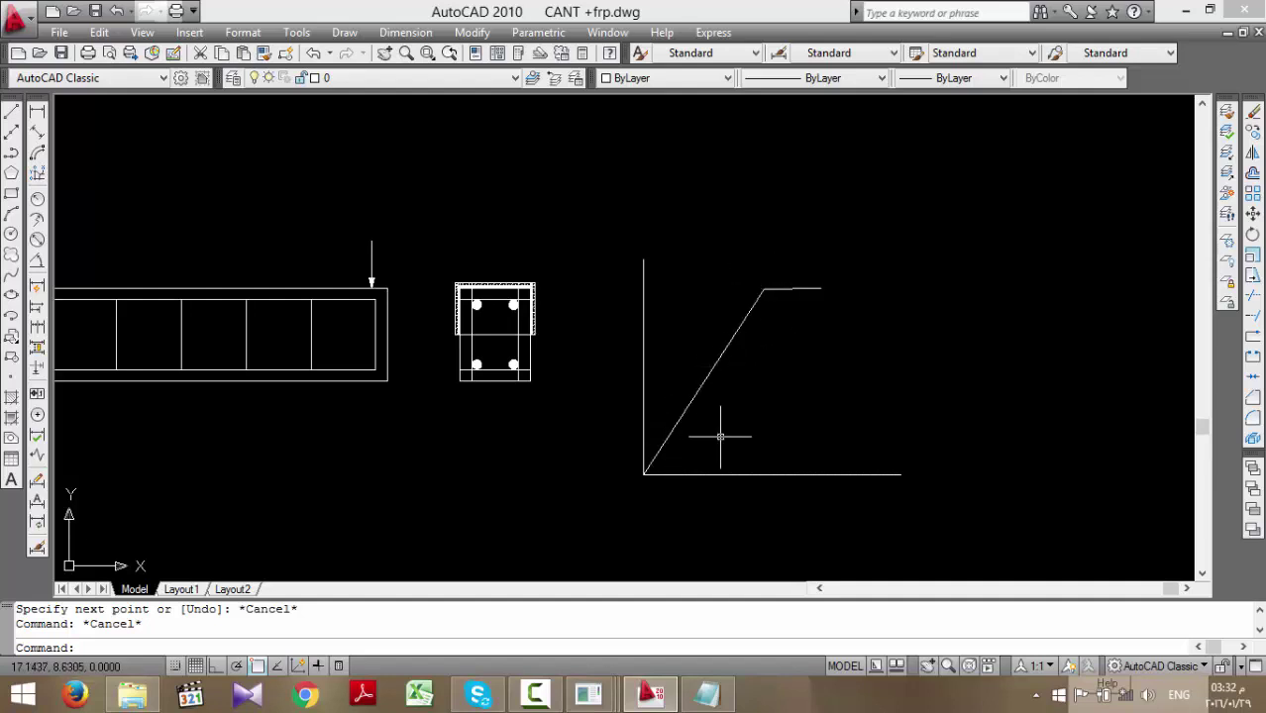
click(595, 309)
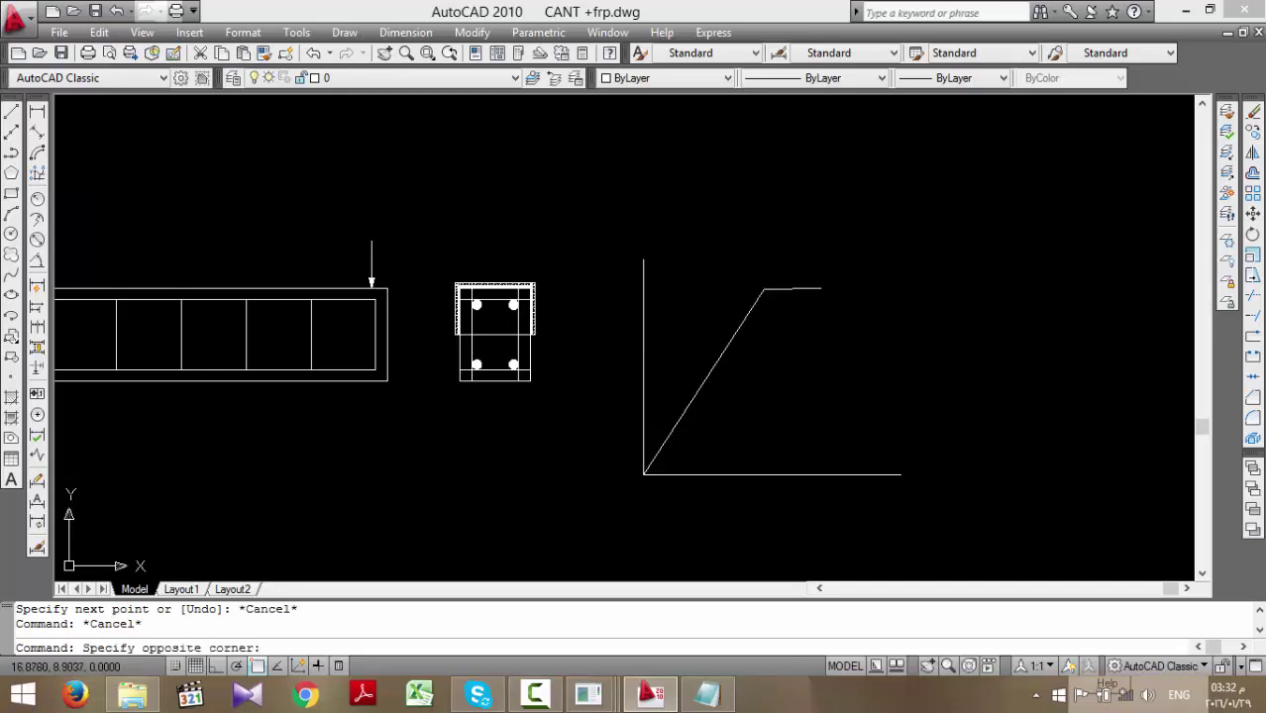
click(770, 506)
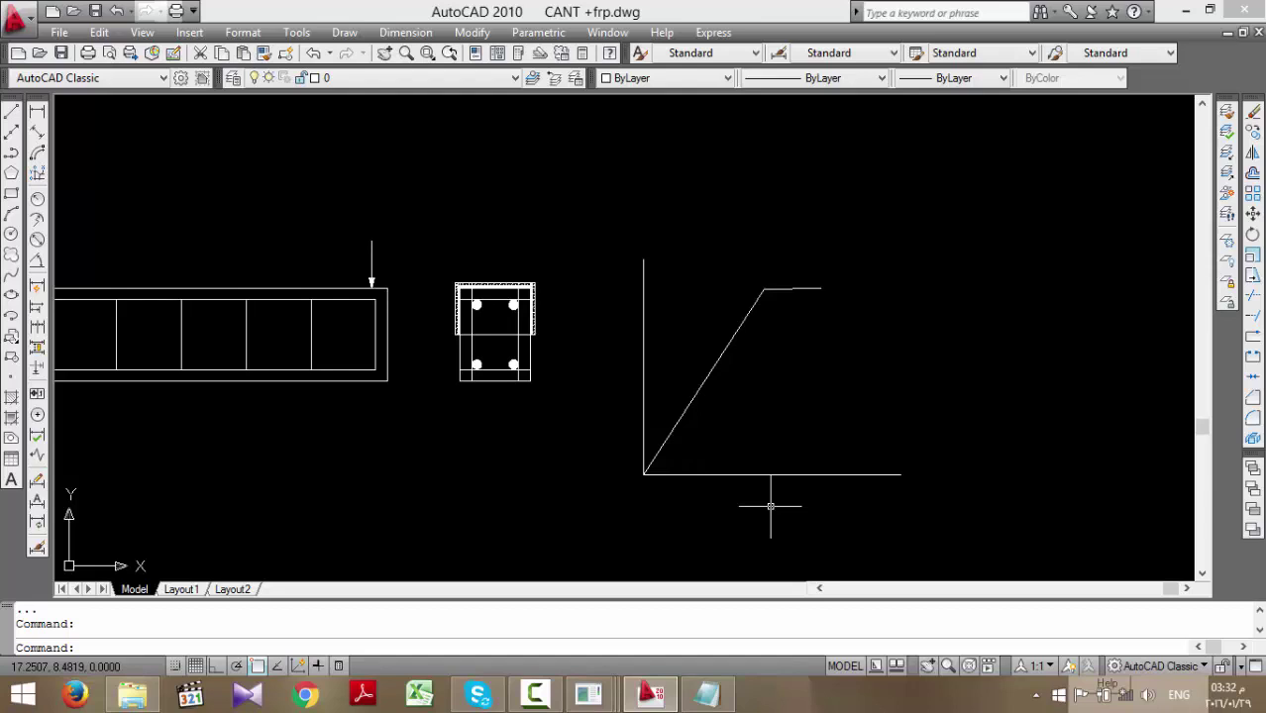
click(662, 312)
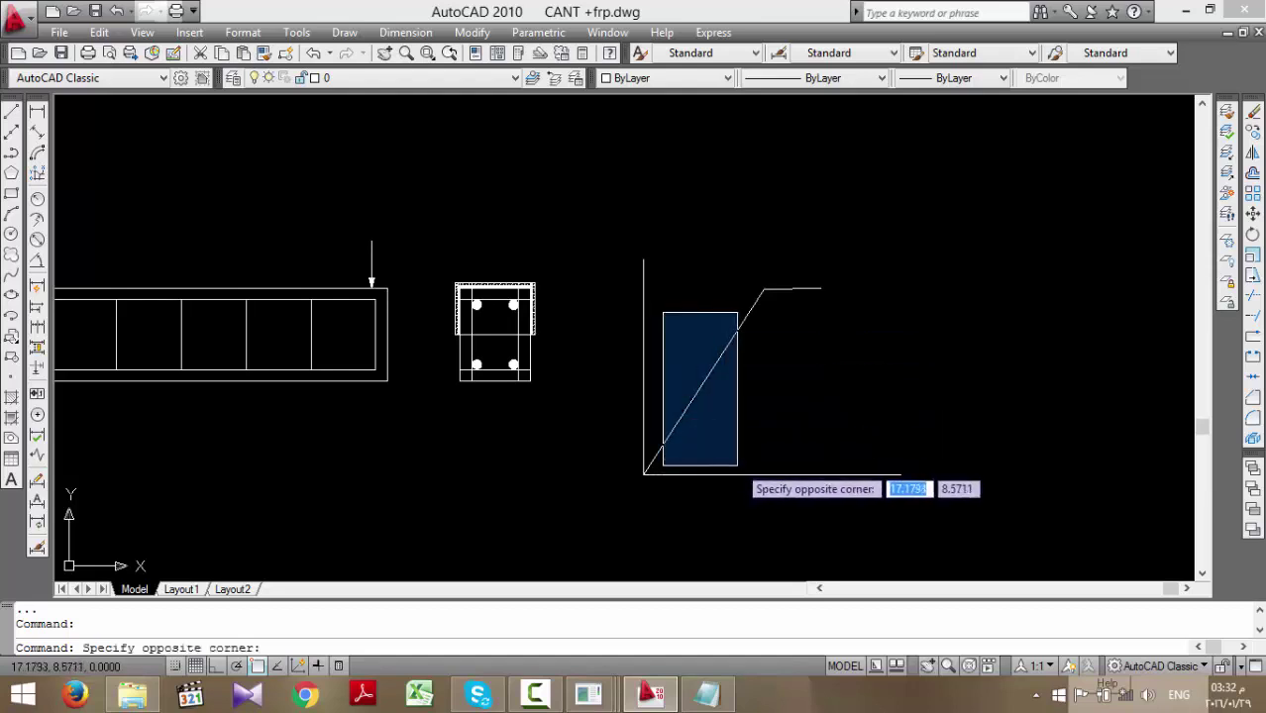
key(Escape)
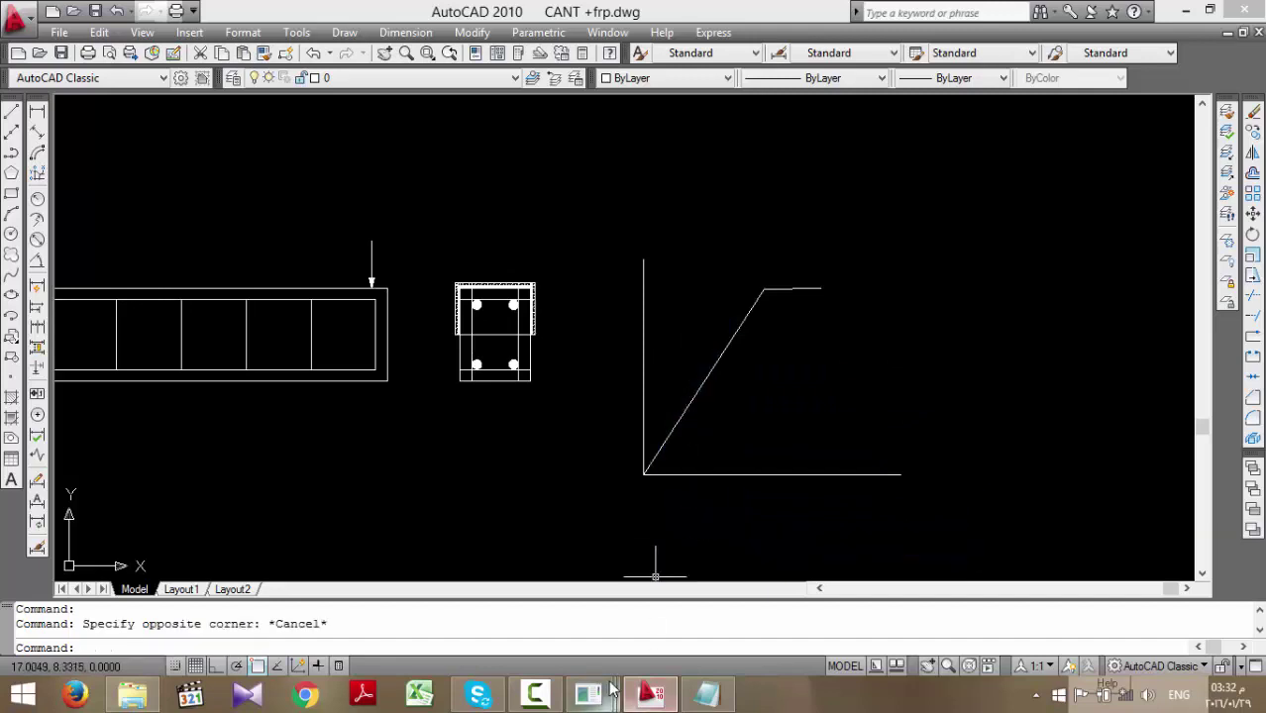
- Switch back to the ANSYS material window and open the linear elastic orthotropic properties for material 185
mouse_move(589, 693)
click(765, 590)
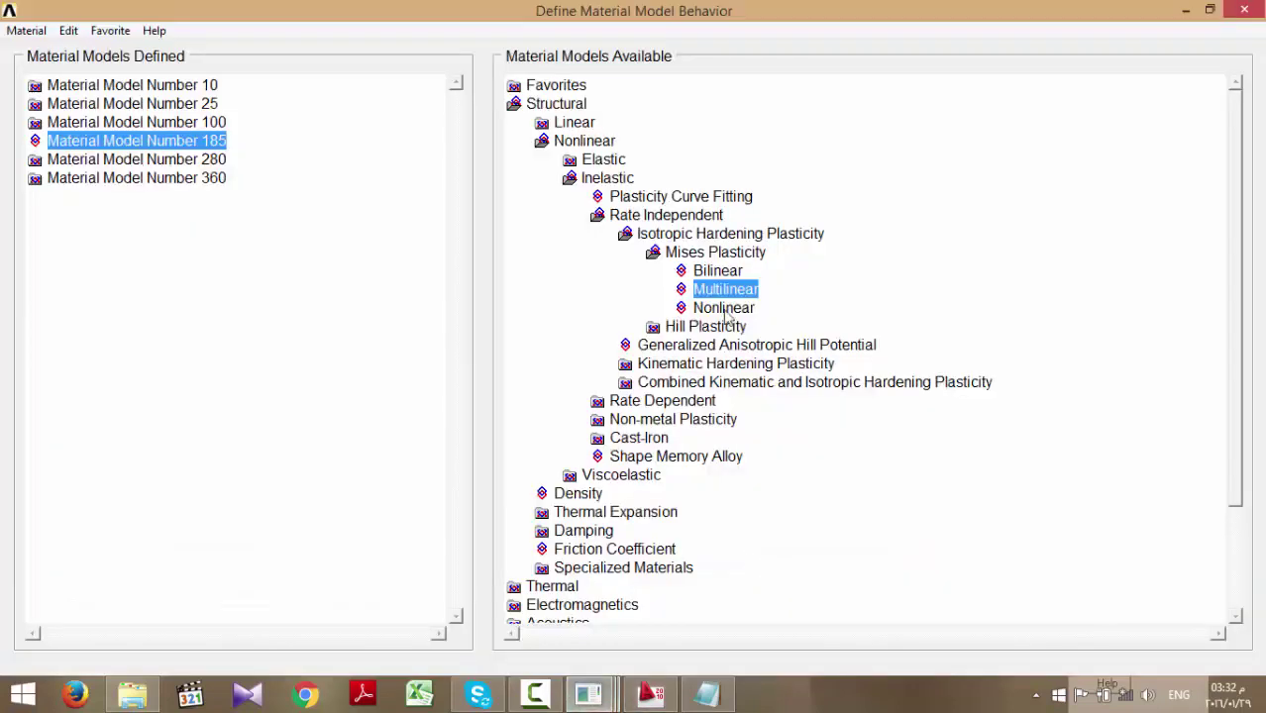
double_click(574, 124)
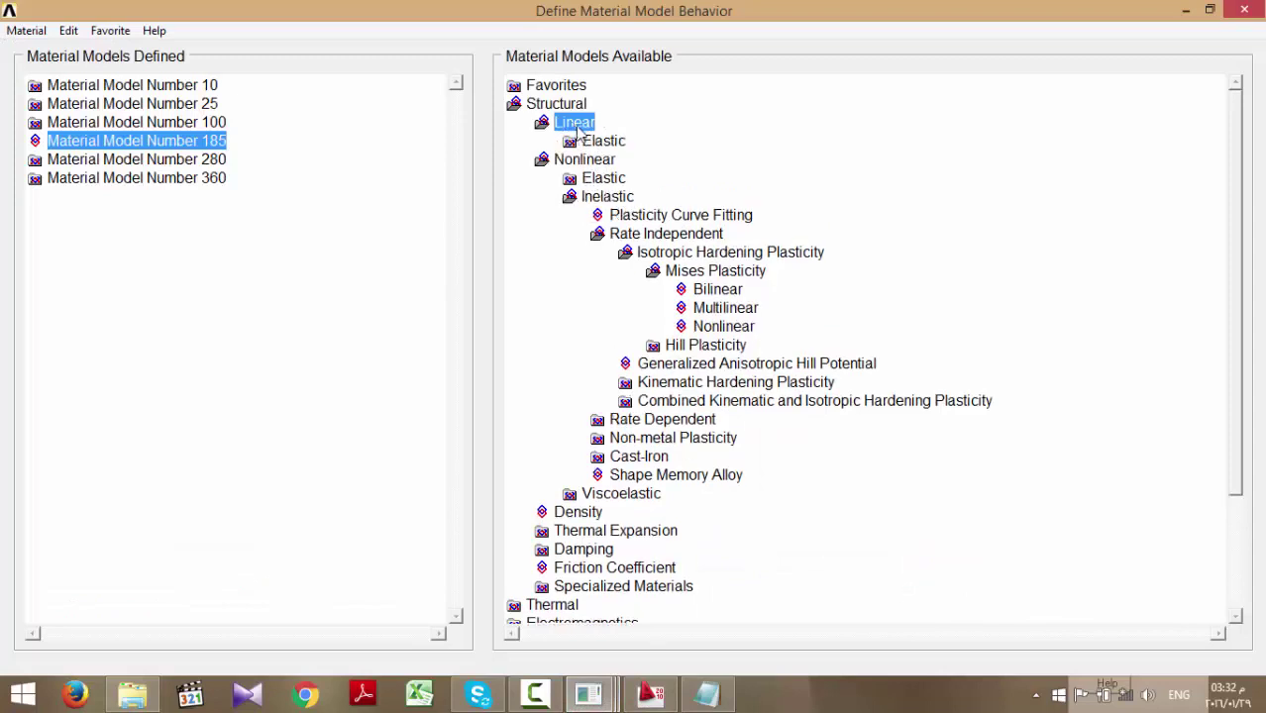
double_click(603, 141)
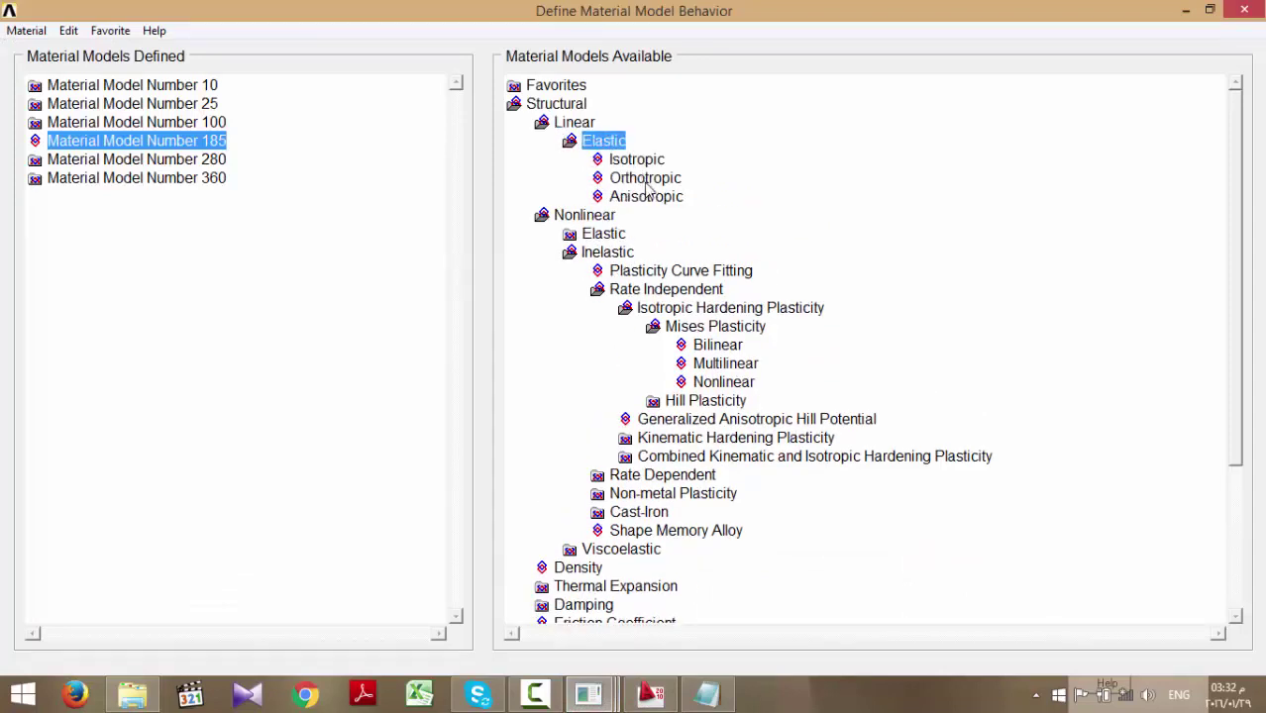
double_click(644, 178)
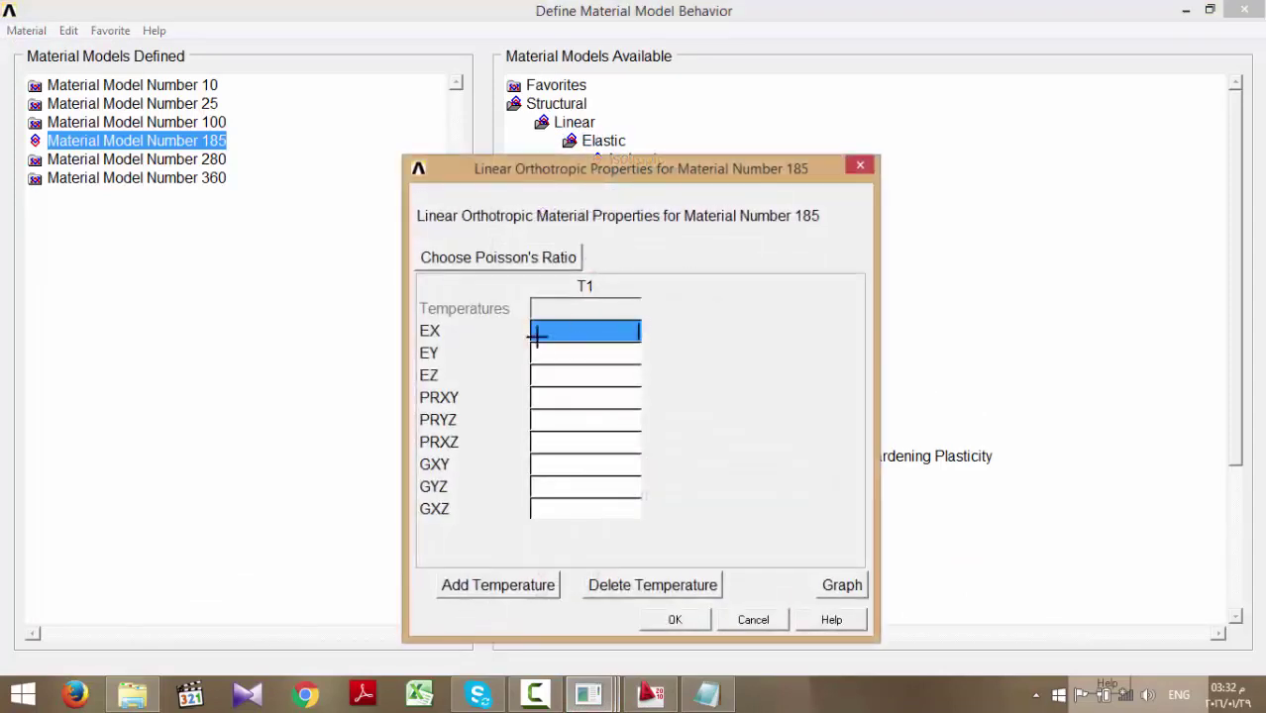
click(584, 353)
click(584, 376)
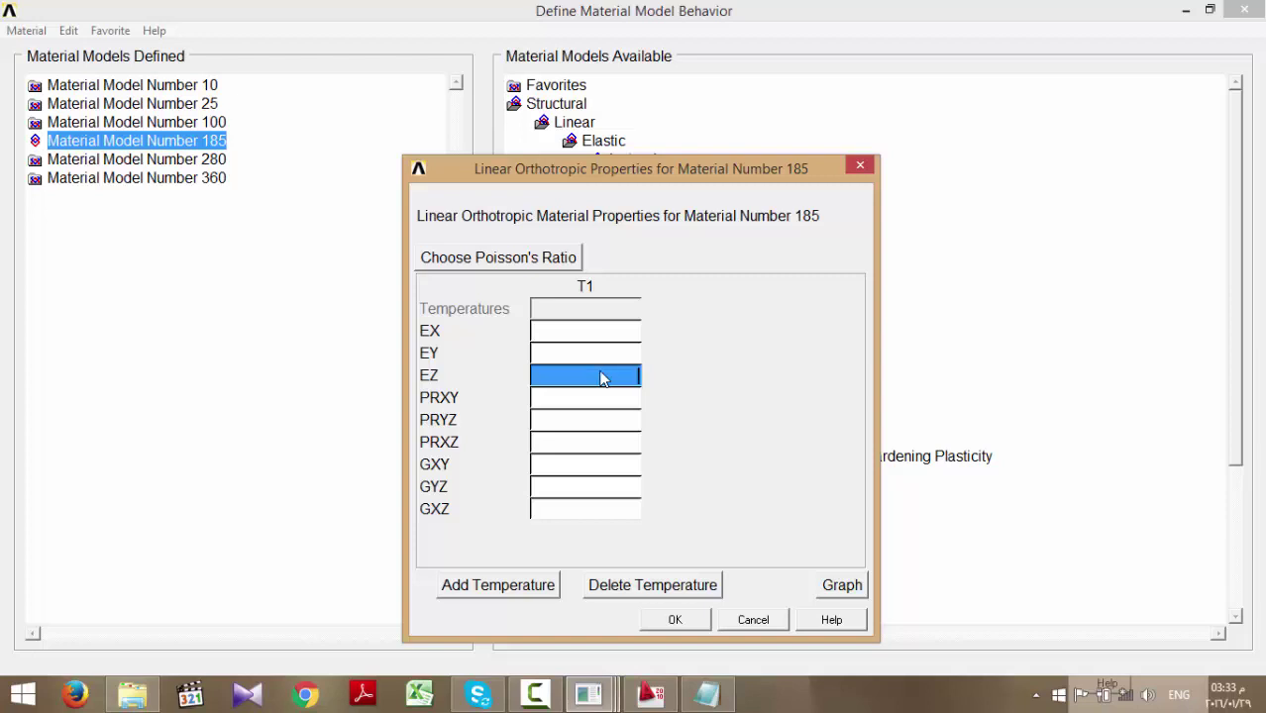
- Examine the beam elevation and strengthened cross-section in the AutoCAD drawing, and return to the ANSYS orthotropic properties
click(651, 694)
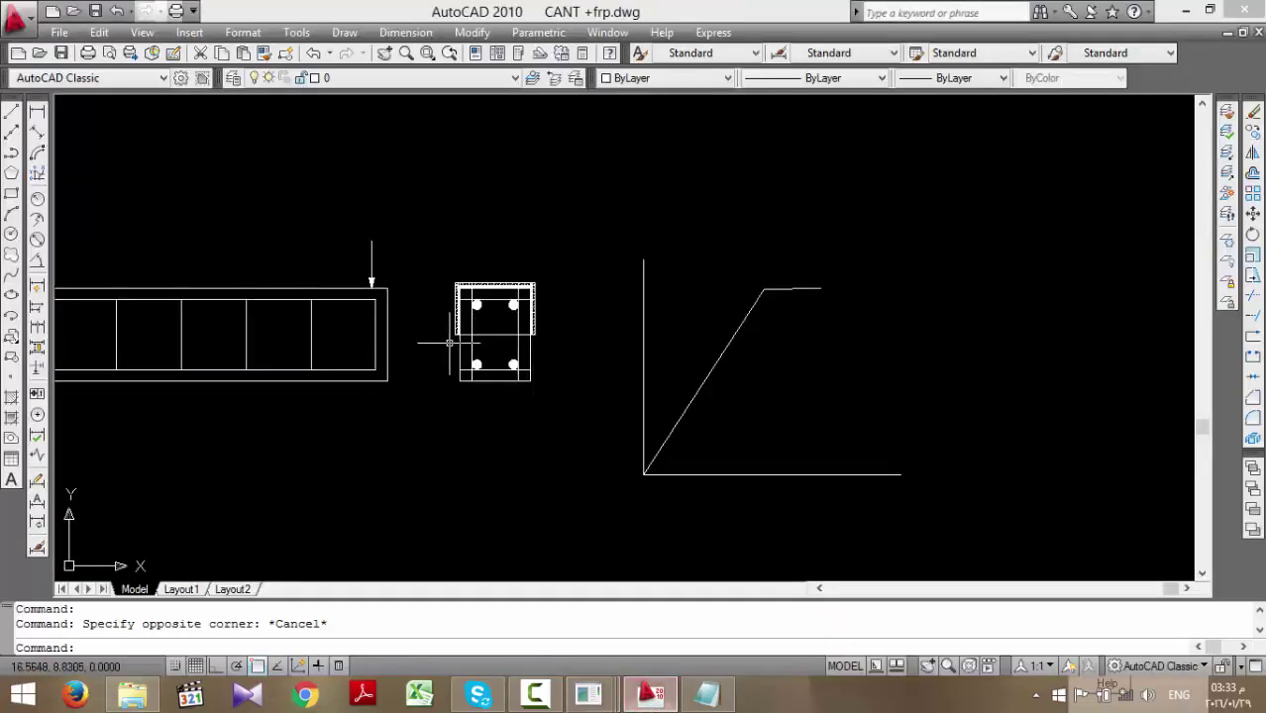
mouse_move(456, 343)
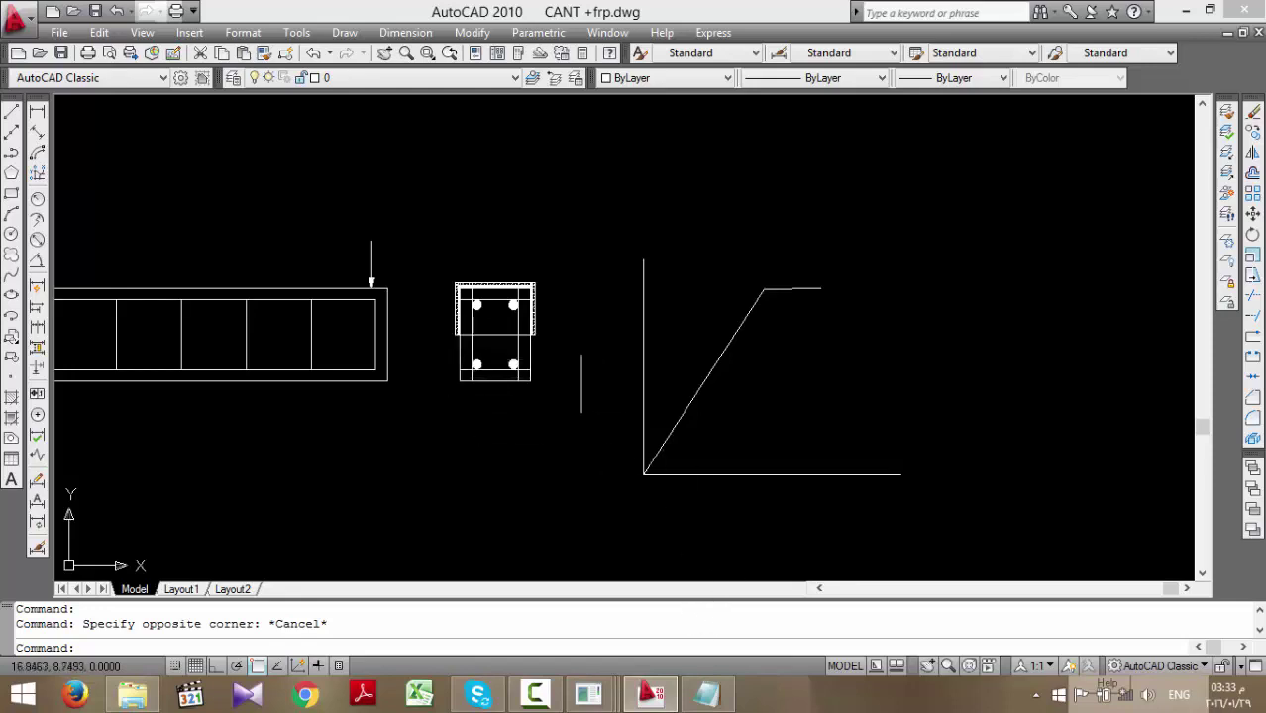
middle_drag(608, 349, 858, 324)
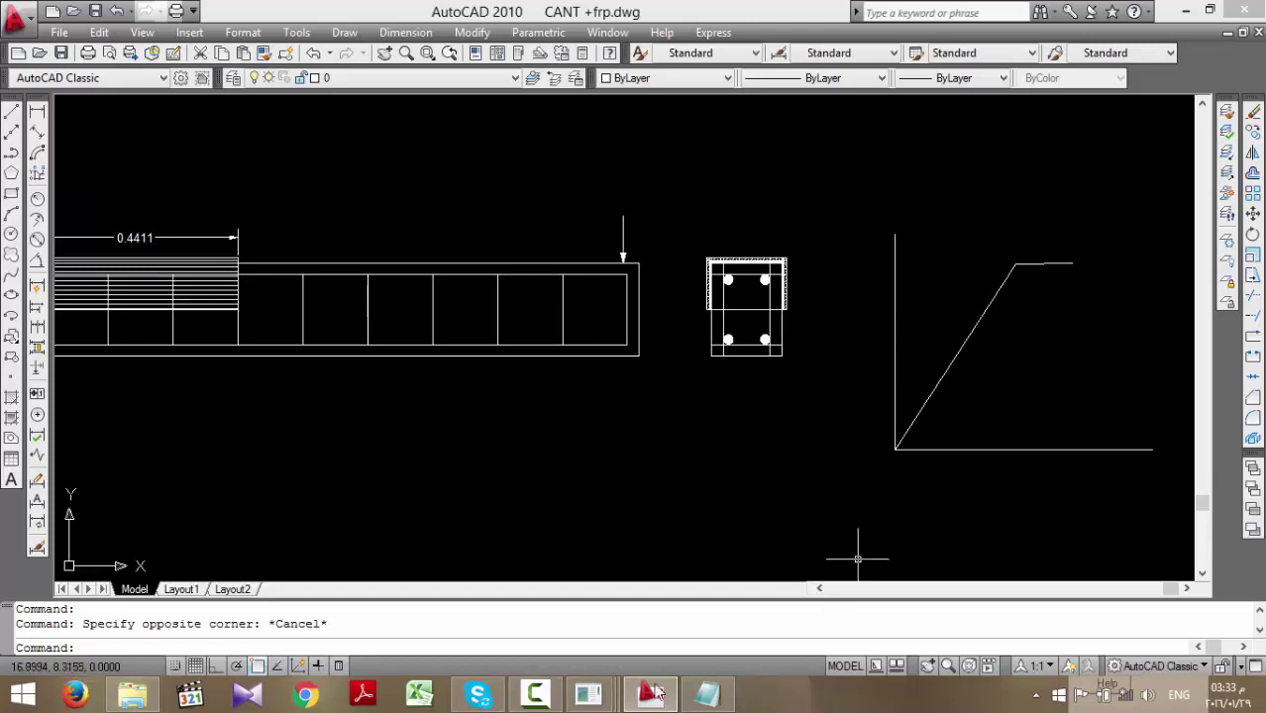
mouse_move(652, 693)
click(793, 594)
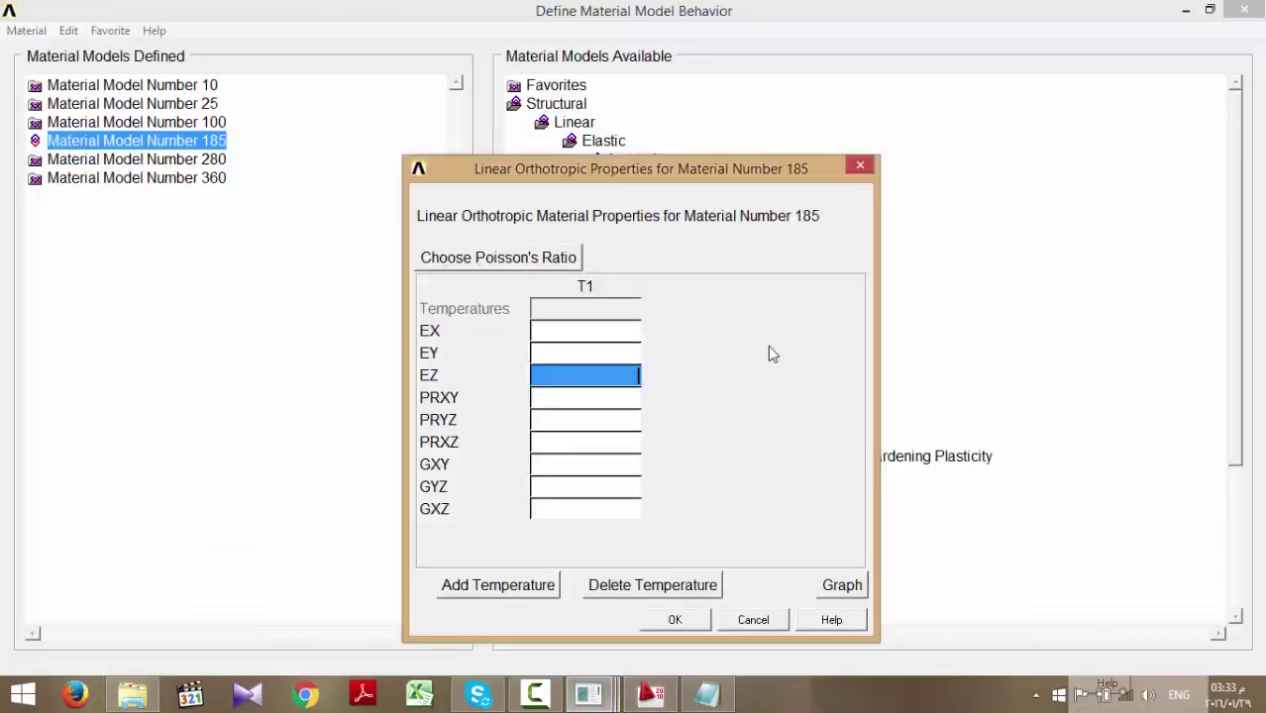
- Set the orthotropic elastic moduli of material 185 to EX 28000, EY 4500 and EZ 4500
click(577, 335)
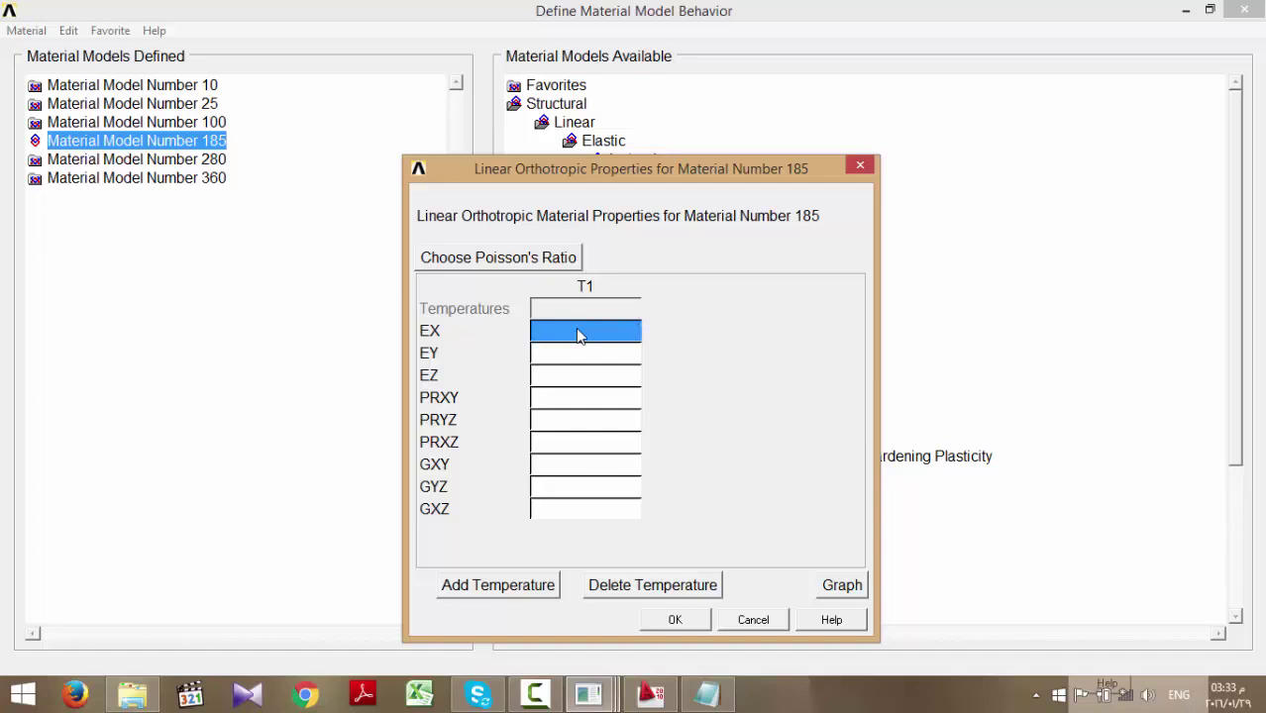
text(28000)
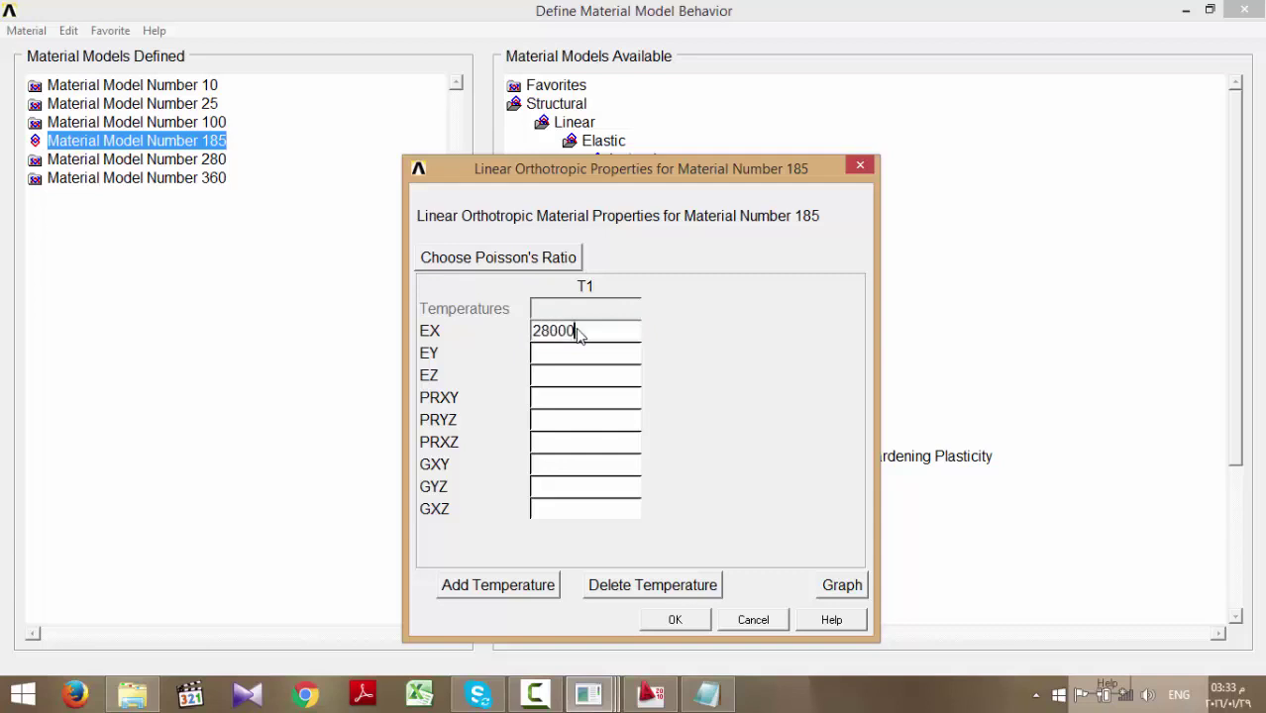
click(567, 357)
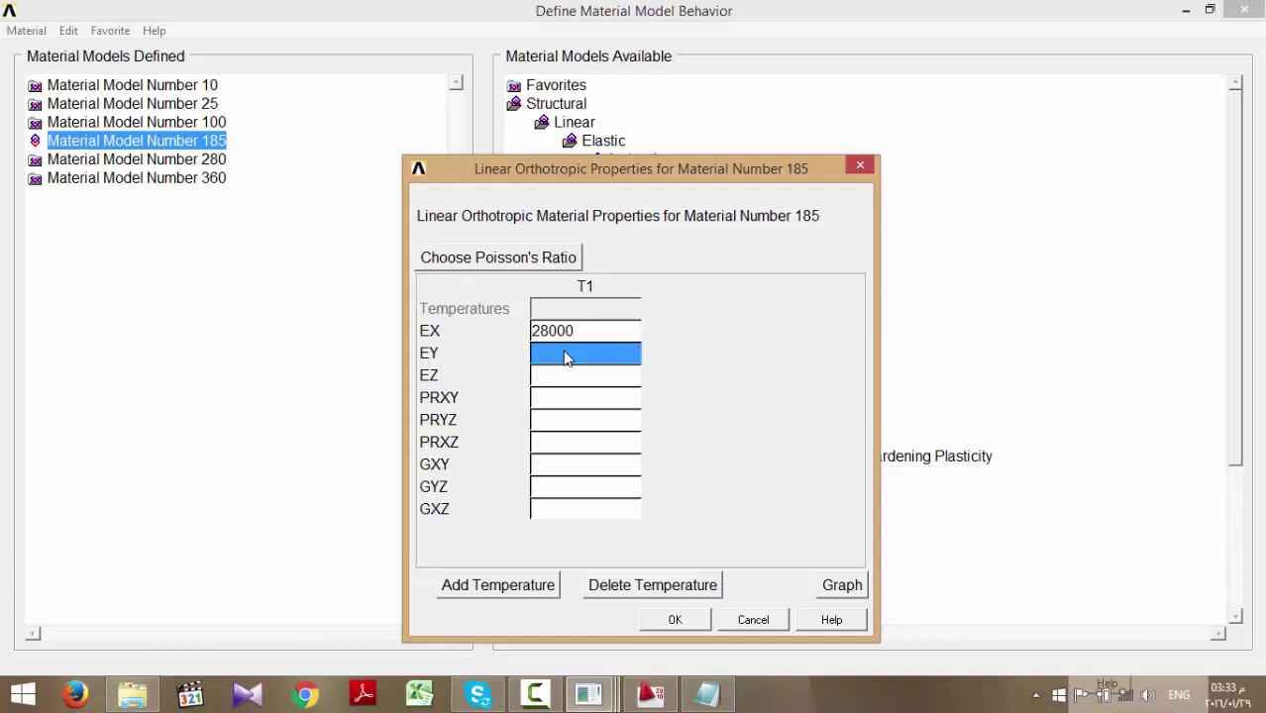
text(4500)
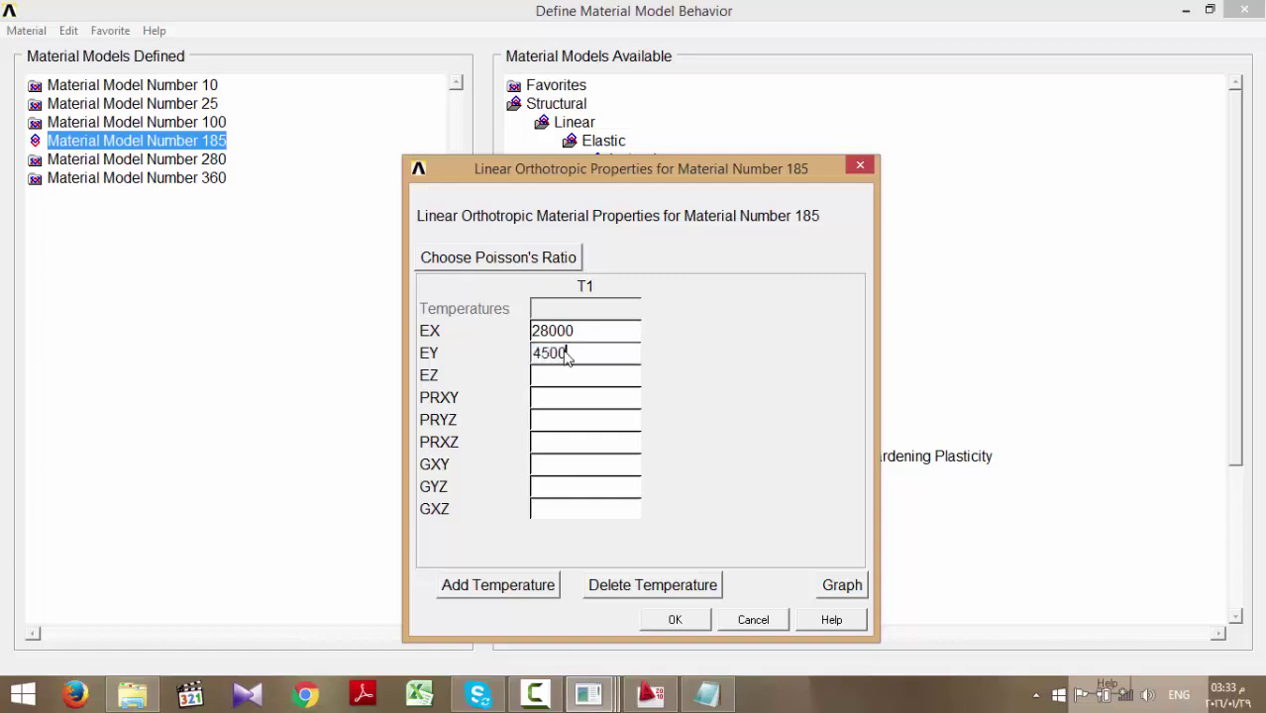
key(Tab)
text(4500)
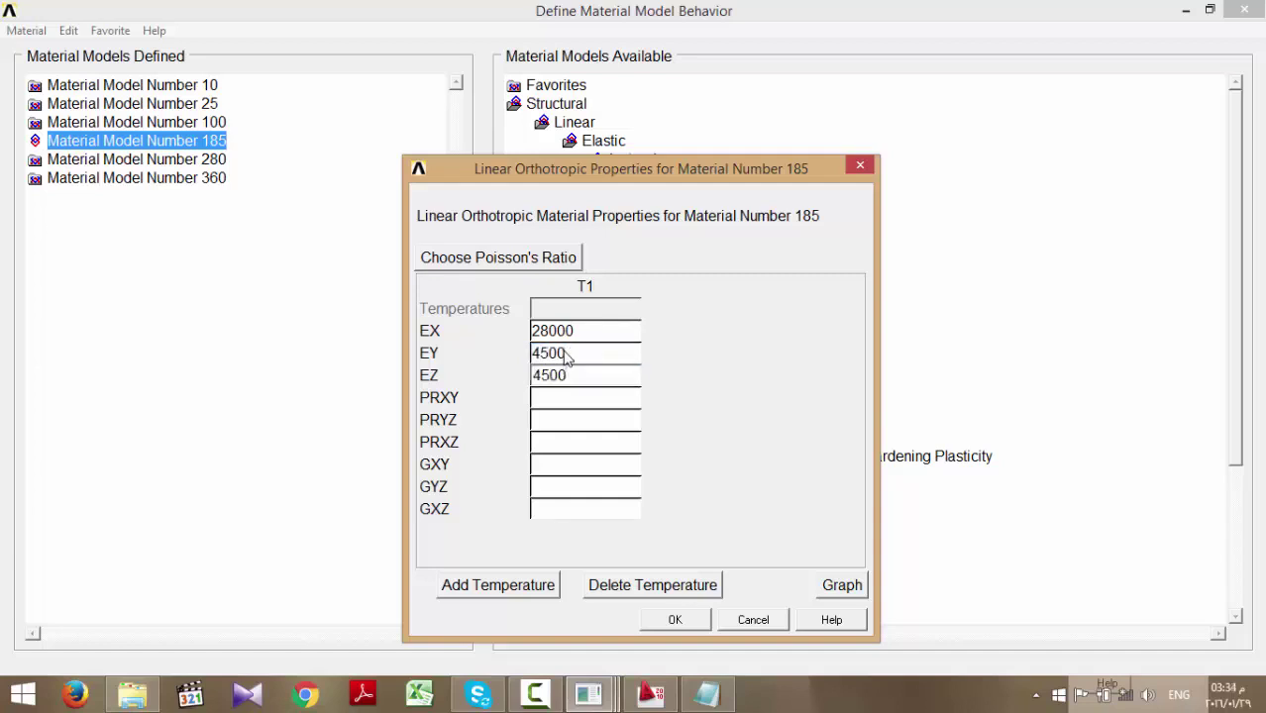
click(597, 400)
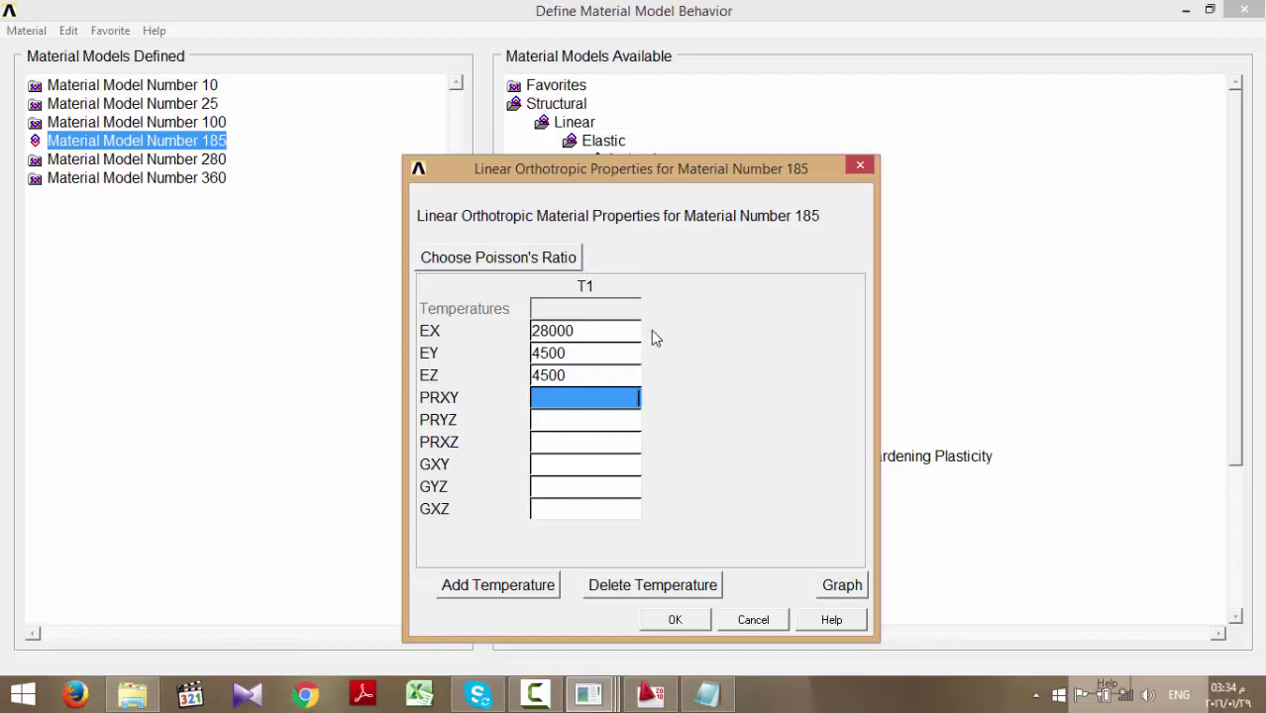
click(591, 337)
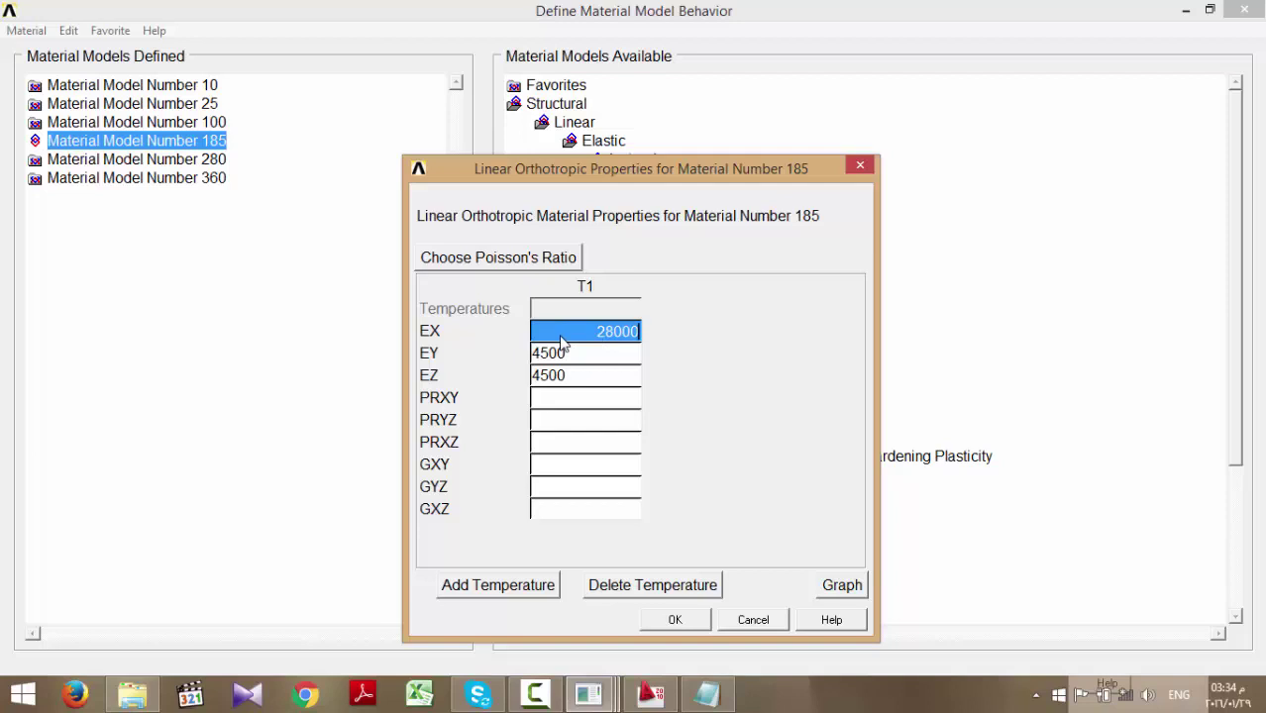
click(553, 400)
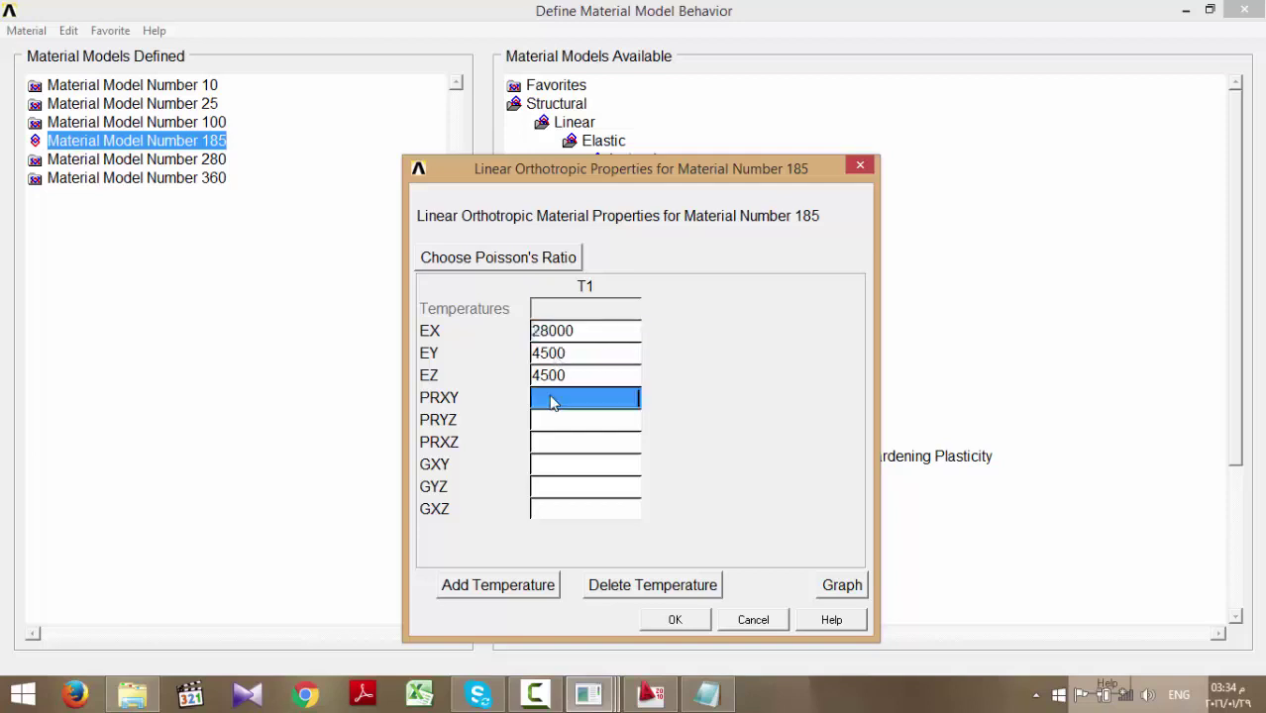
click(580, 353)
click(577, 378)
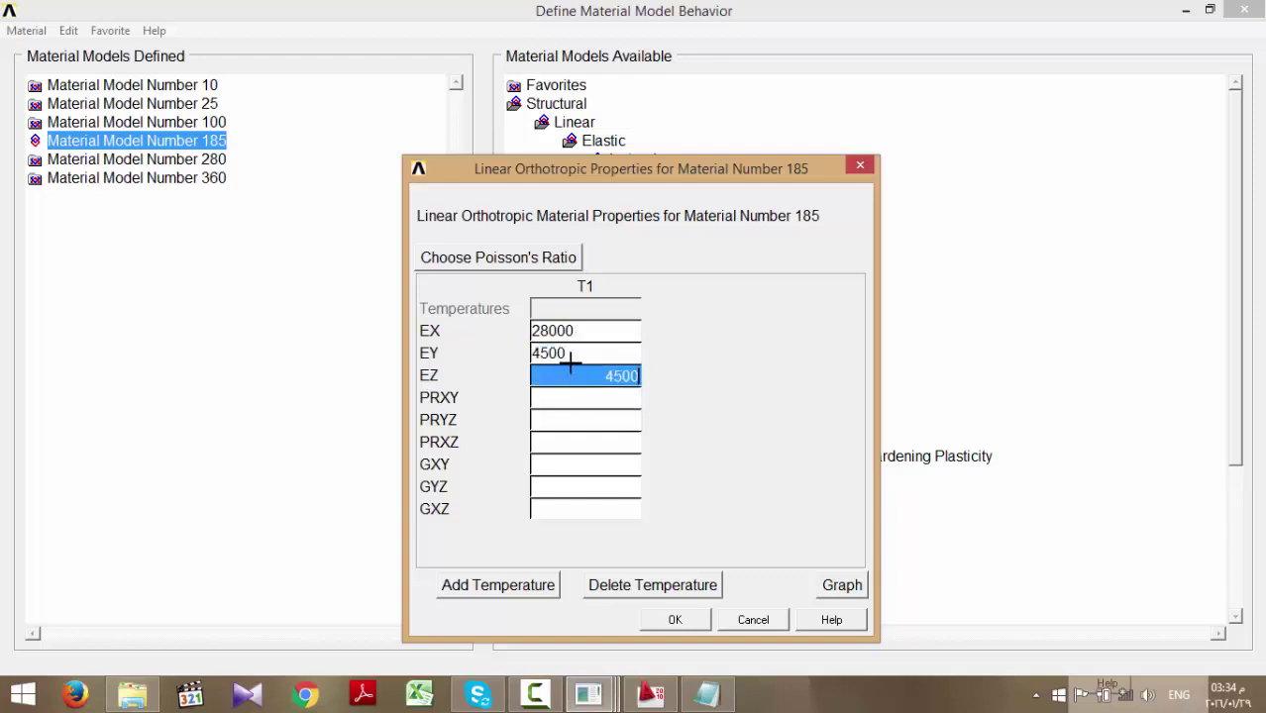
click(565, 354)
click(572, 377)
click(569, 399)
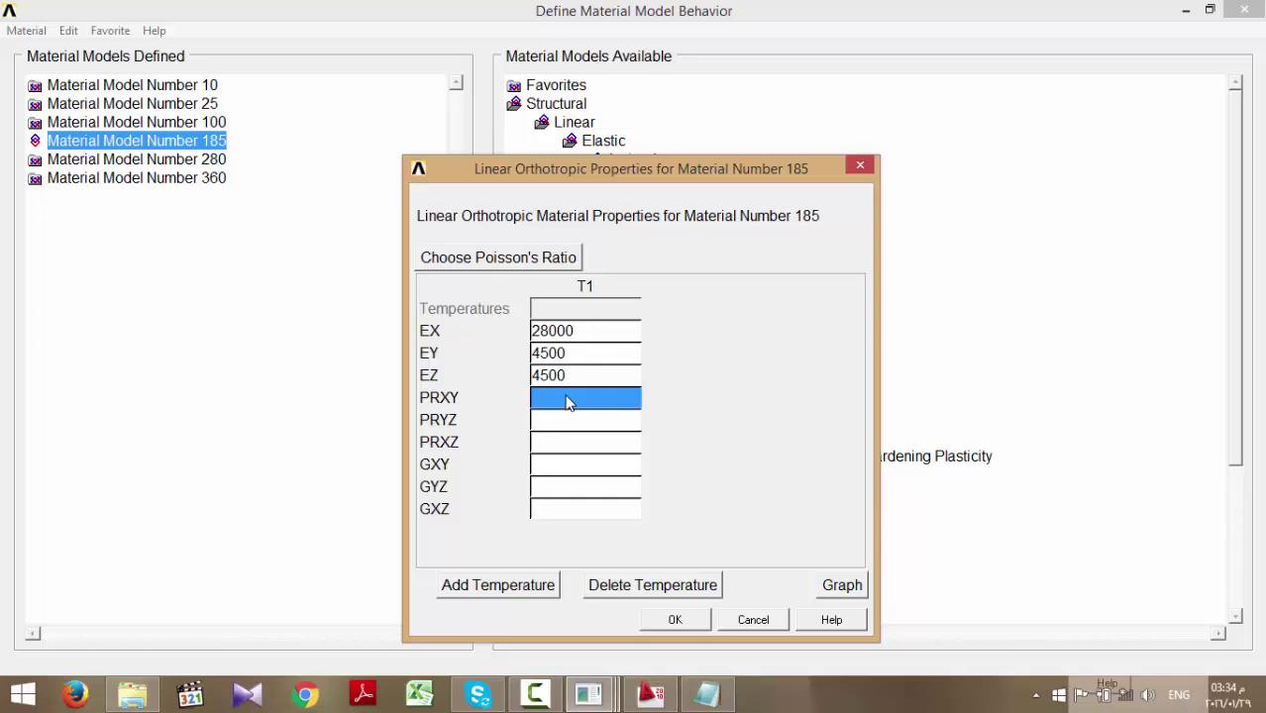
click(607, 335)
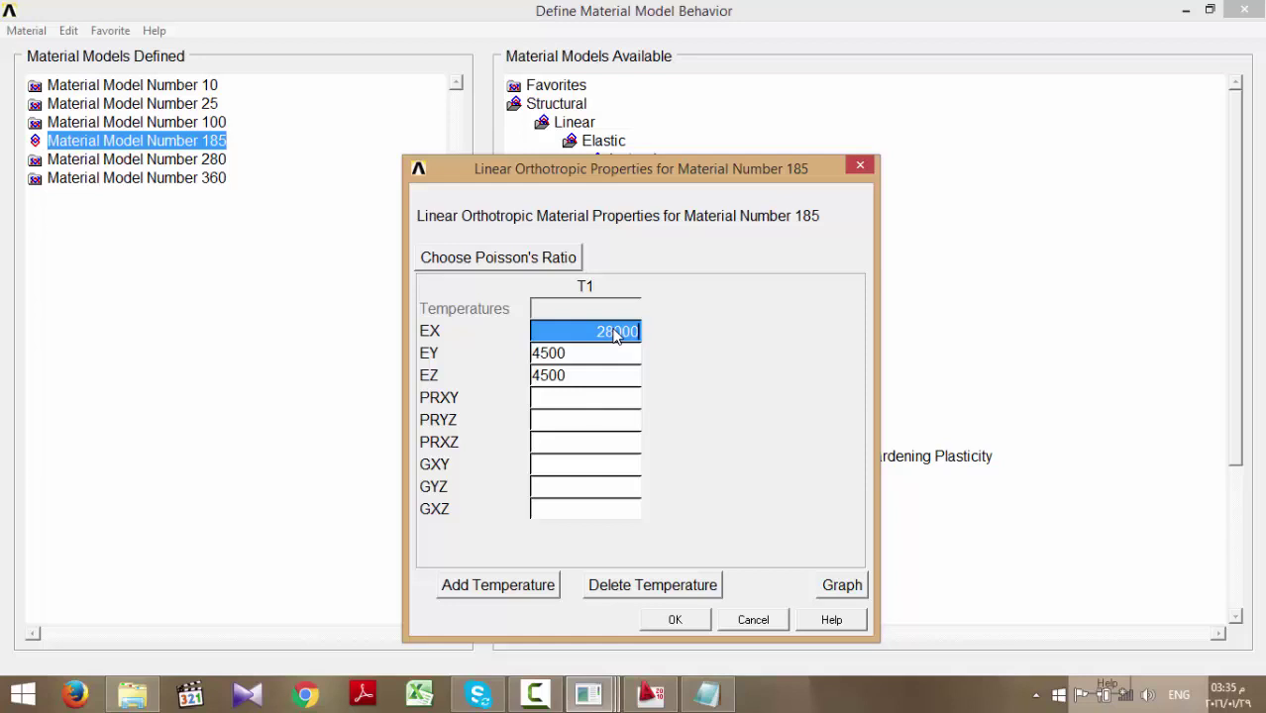
- Set the orthotropic Poisson's ratios of material 185 to PRXY .4, PRYZ .3 and PRXZ .4
click(588, 403)
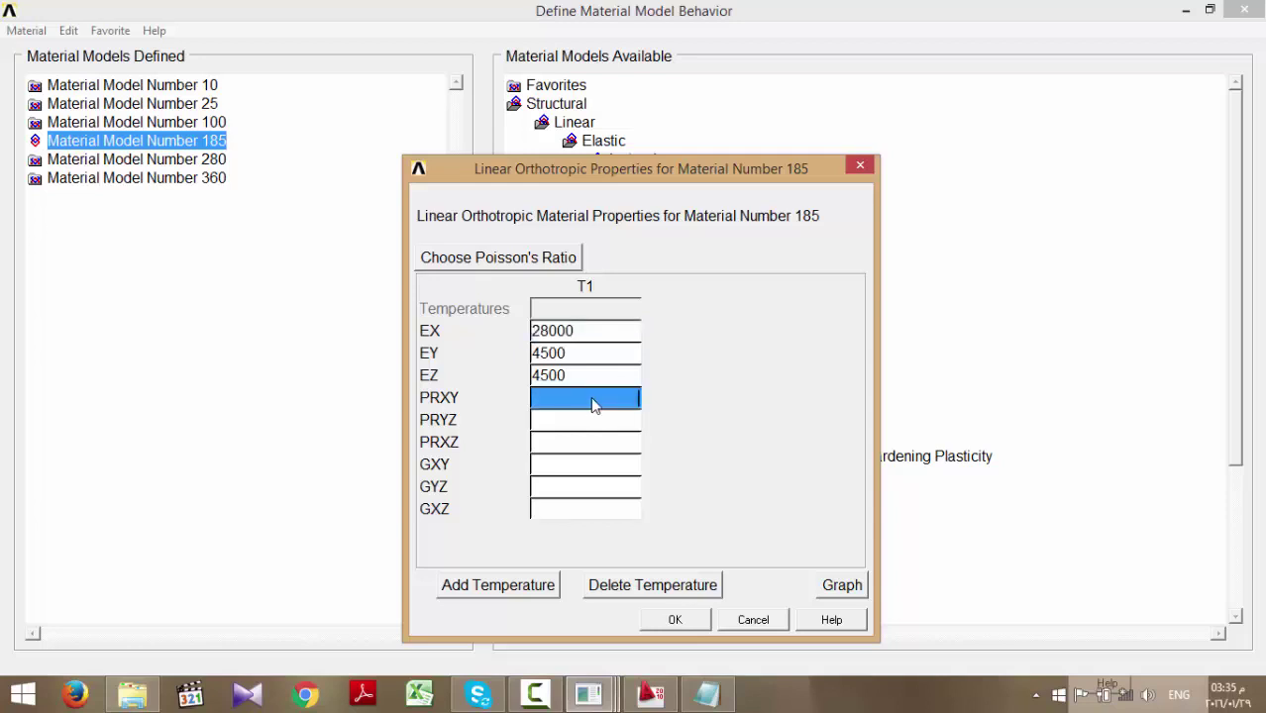
text(.4)
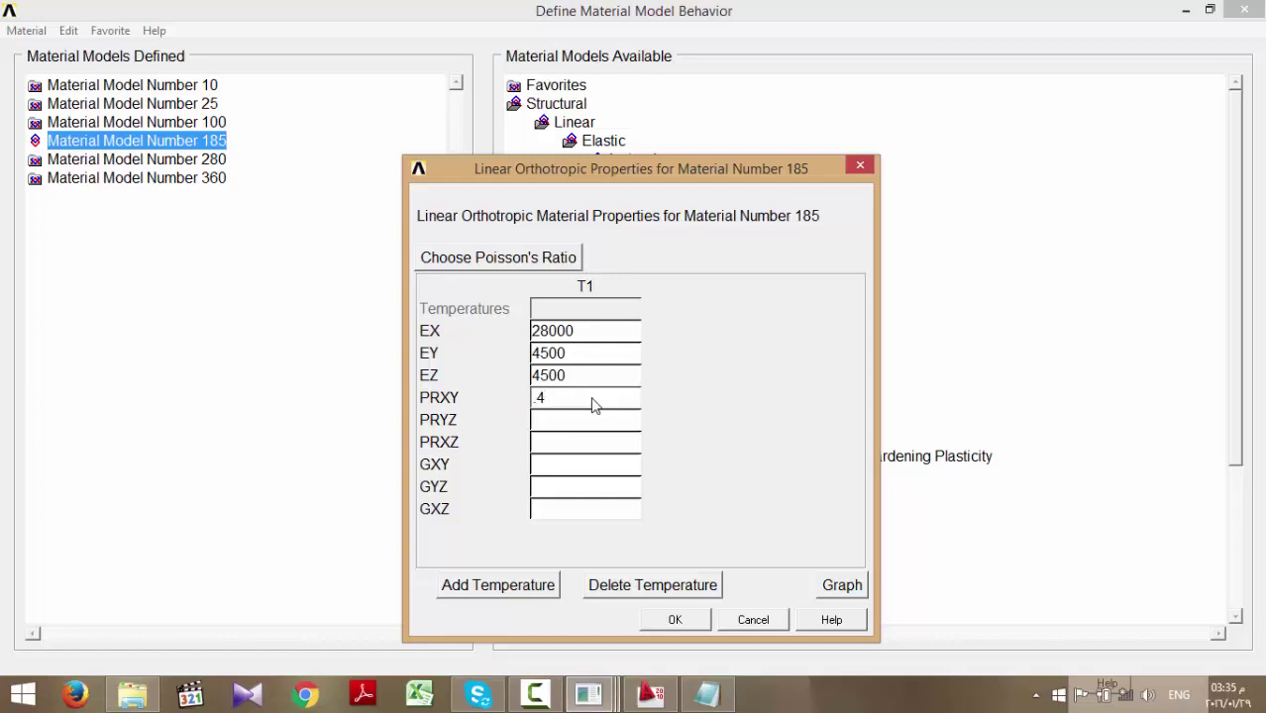
key(Tab)
text(.3)
key(Tab)
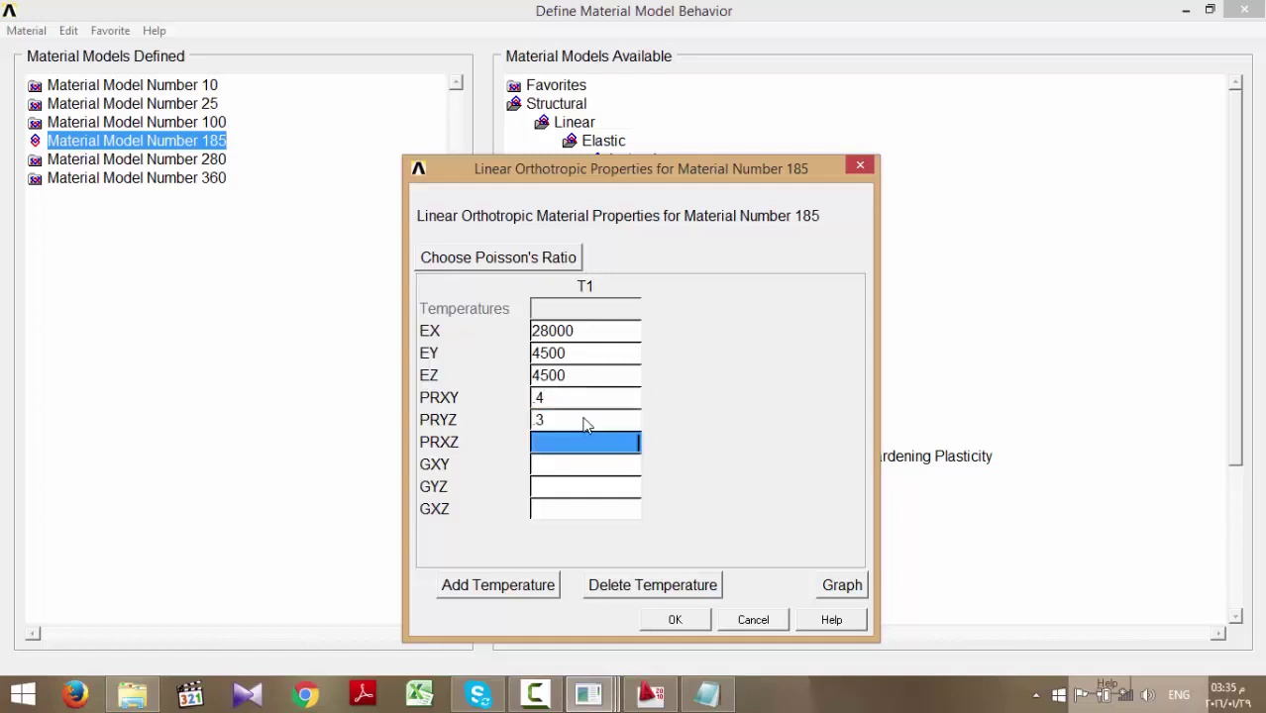
text(.4)
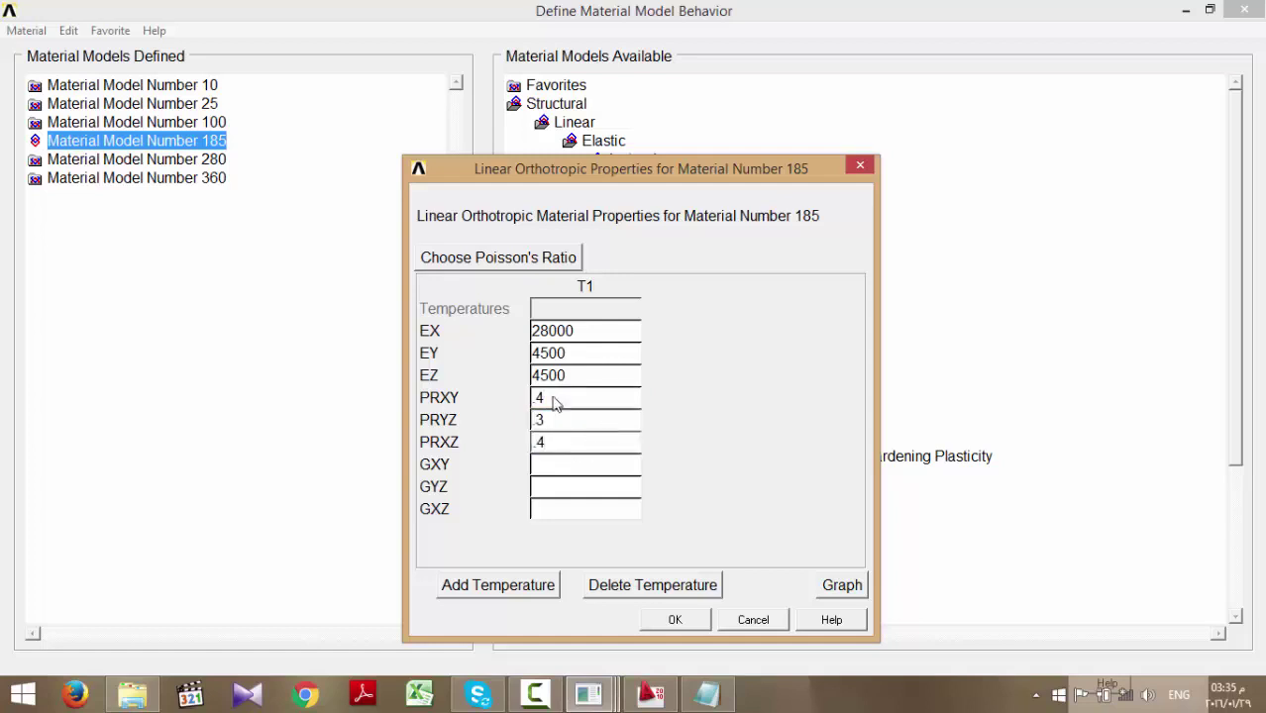
click(565, 473)
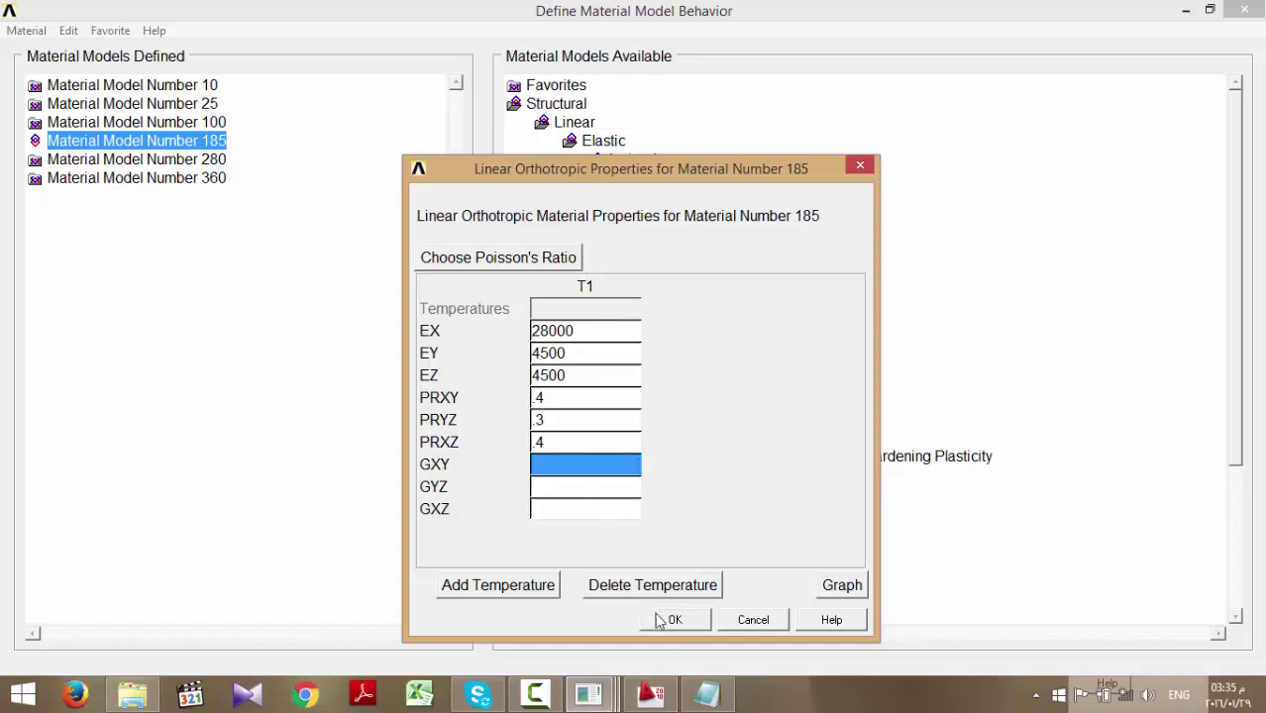
click(560, 467)
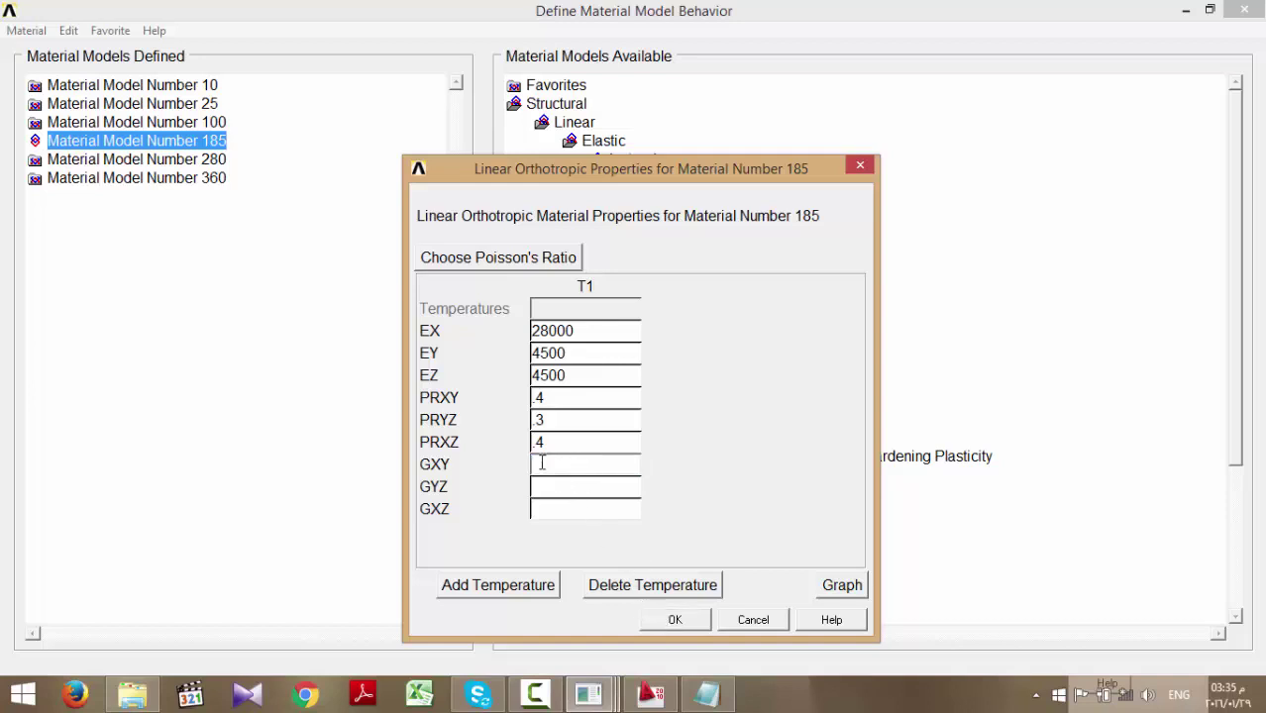
click(556, 510)
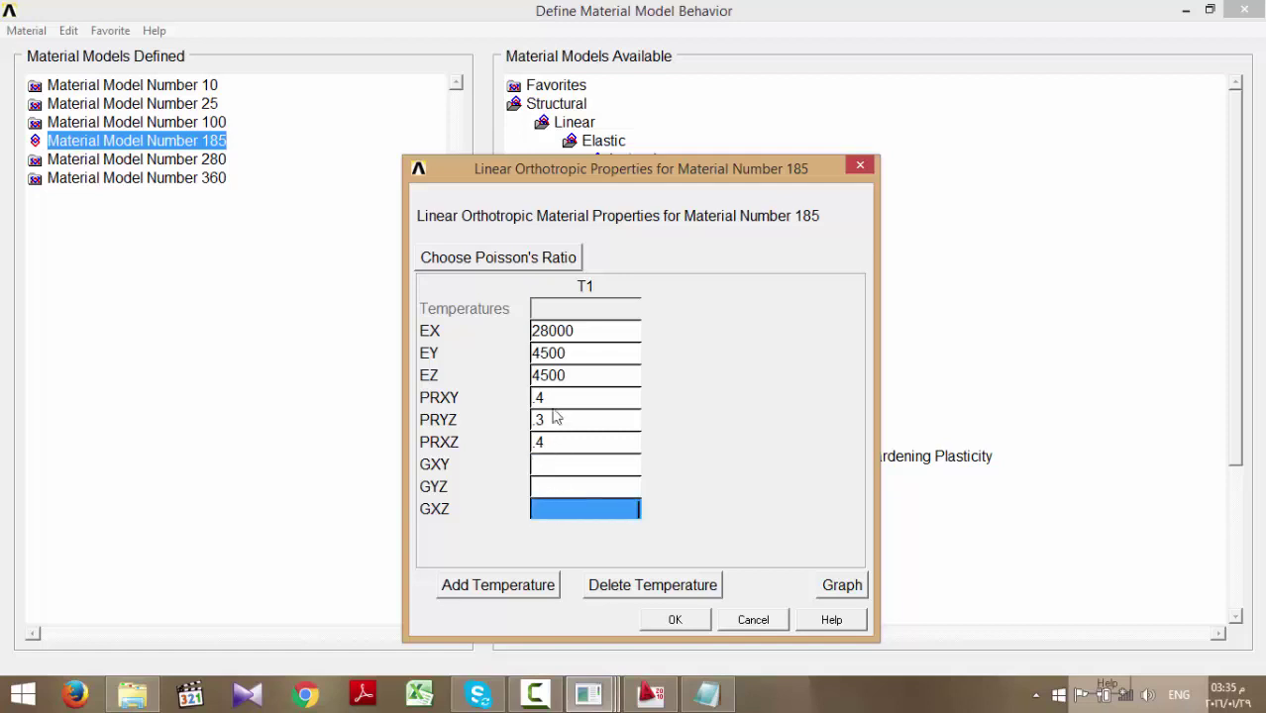
click(588, 331)
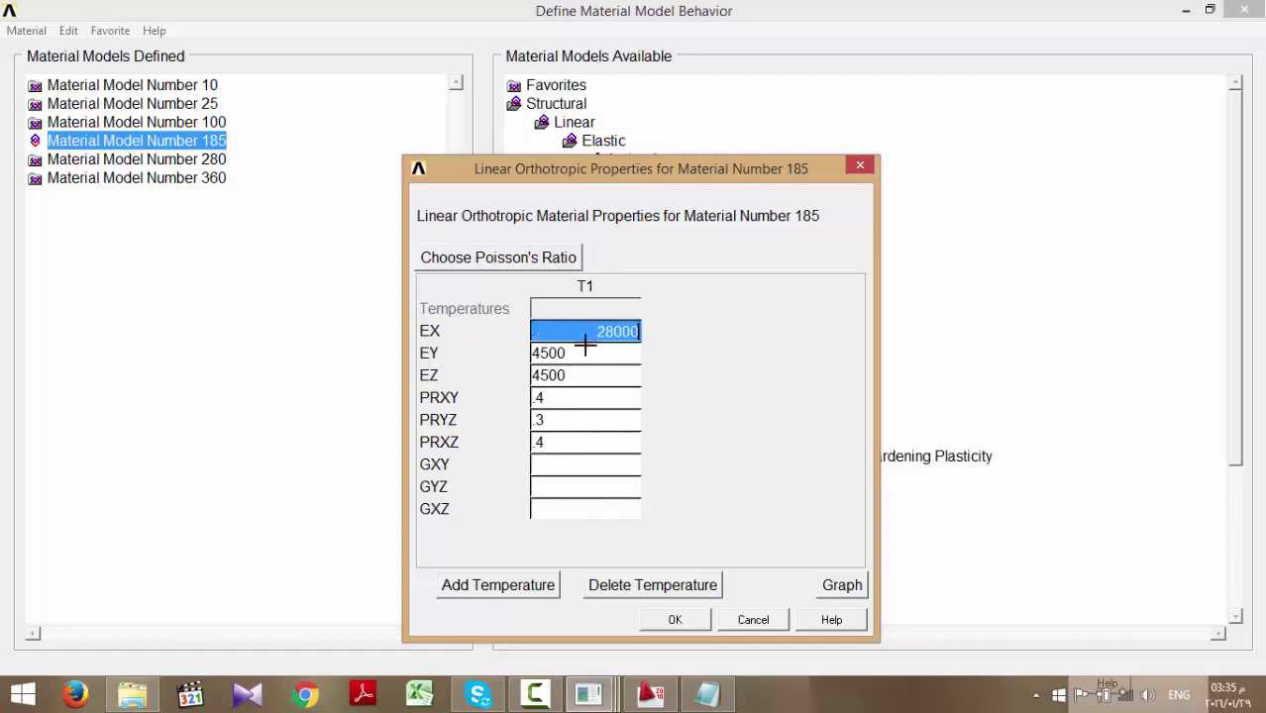
click(564, 466)
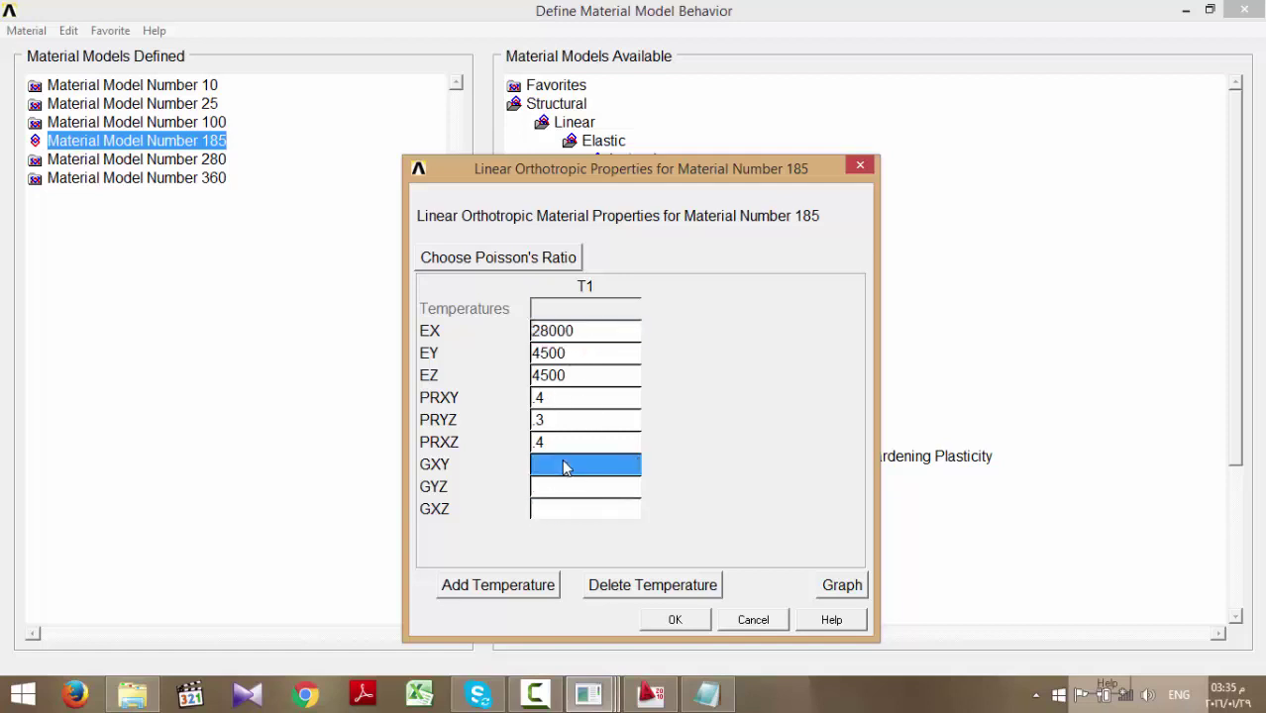
text(=)
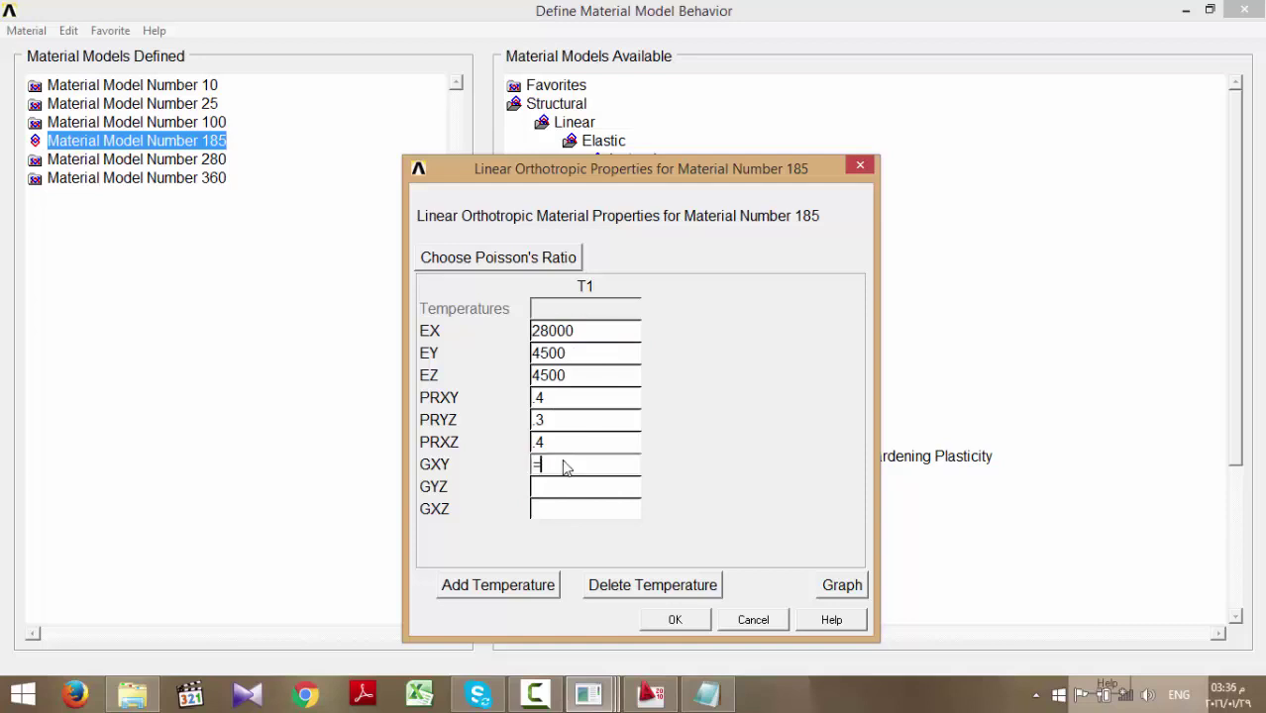
key(BackSpace)
key(Return)
- Set shear modulus GXY to the expression 28000/(2*(1+0.4)) and GXZ to 10000
click(564, 466)
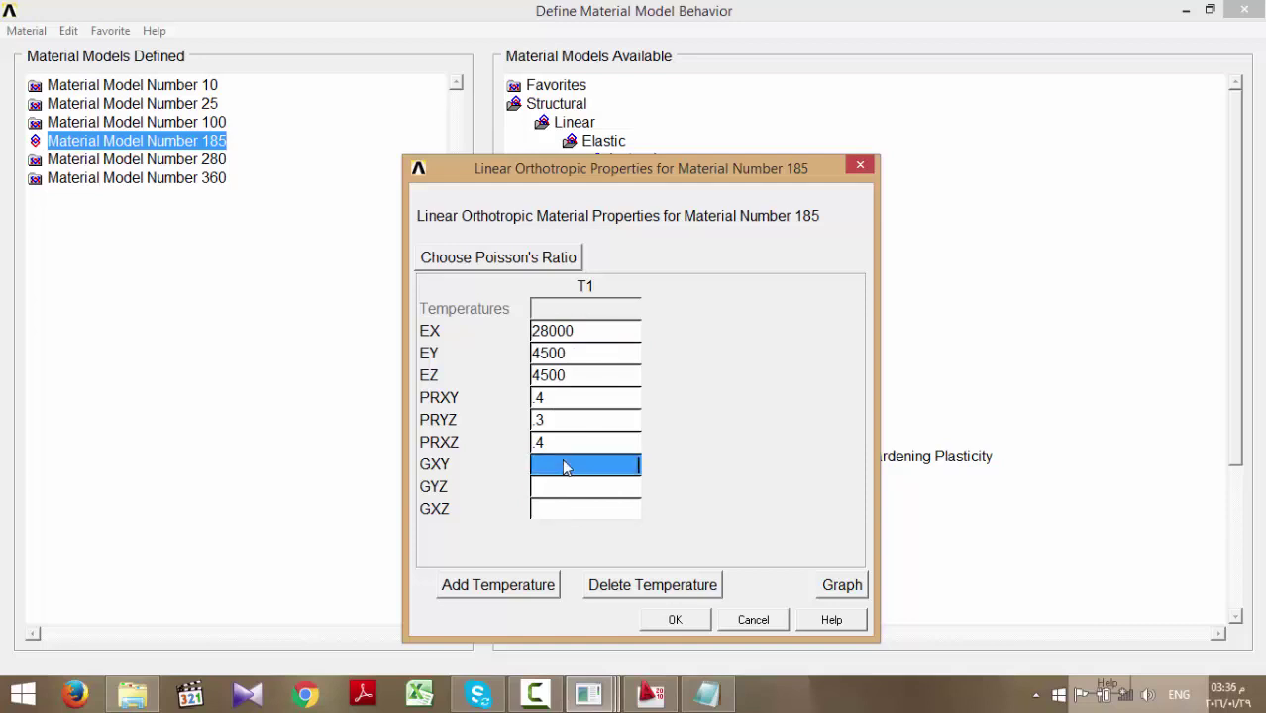
click(564, 466)
click(564, 466)
text(28000)
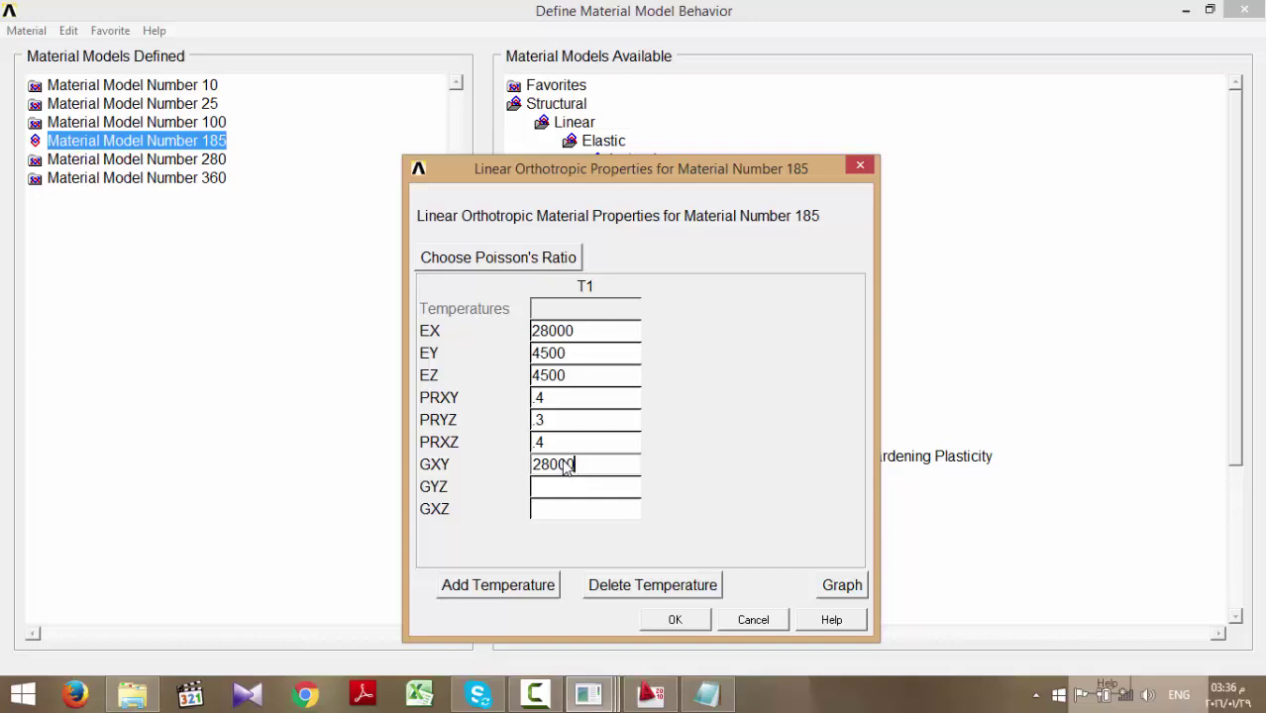
text(/(2*(1+0.4)
text()))
key(Tab)
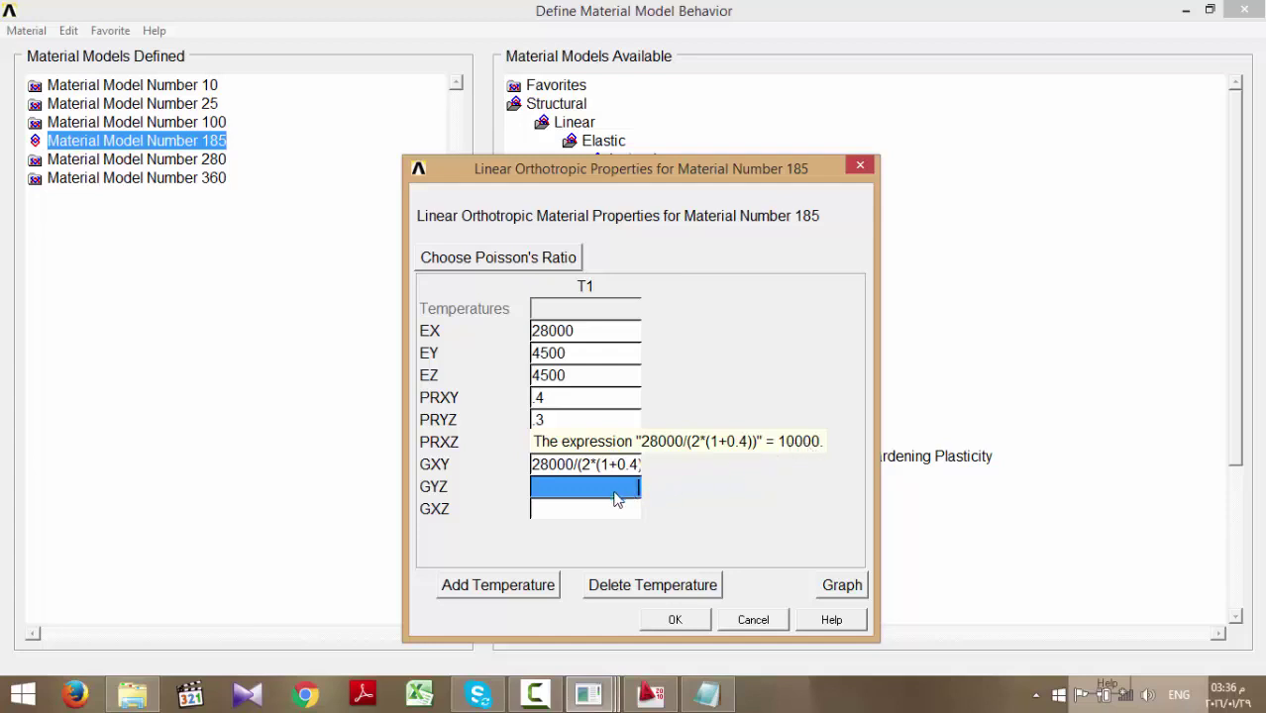
click(583, 509)
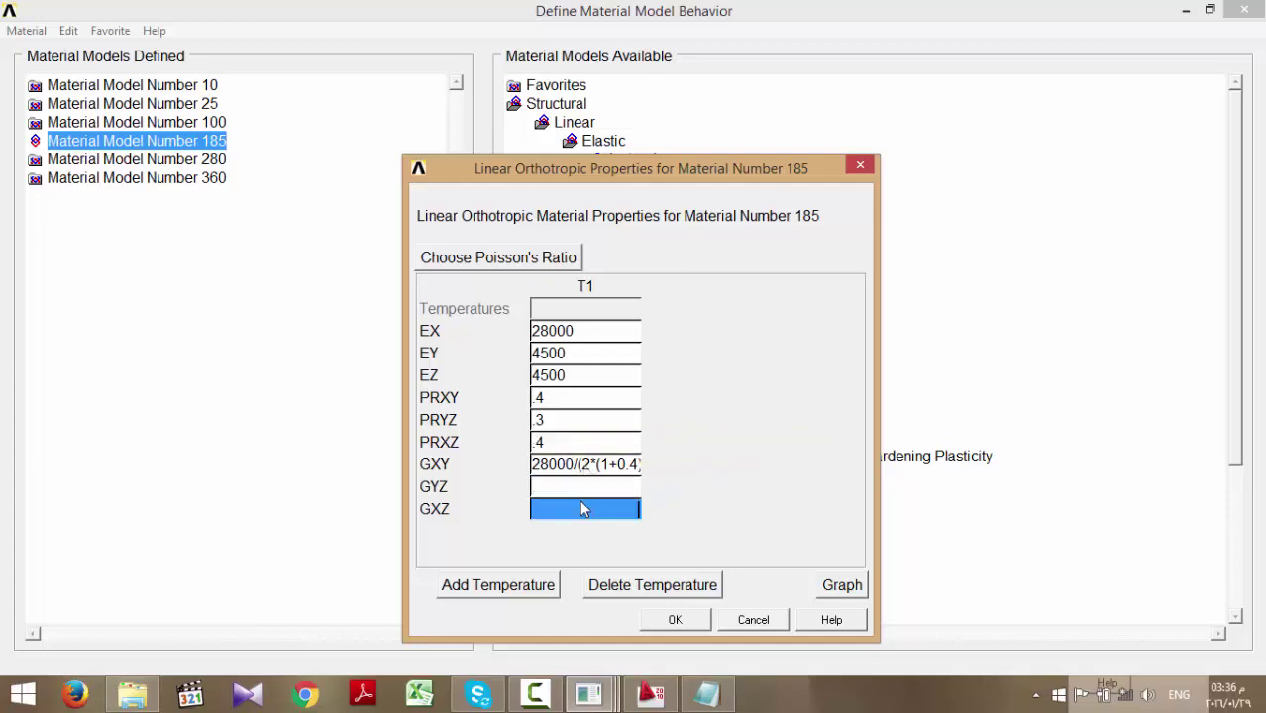
text(10000)
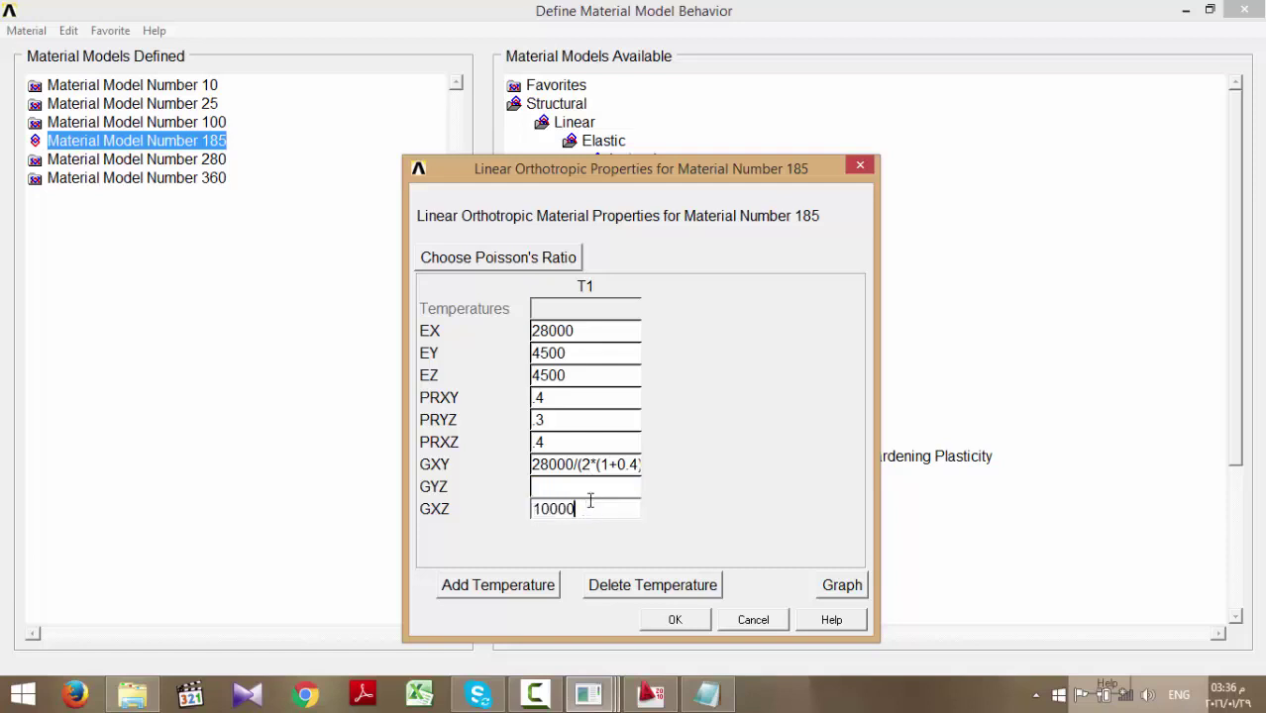
- Copy the GXY expression into GYZ, change it to 4500/(2*(1+0.3)), and accept the orthotropic properties
click(579, 486)
click(546, 472)
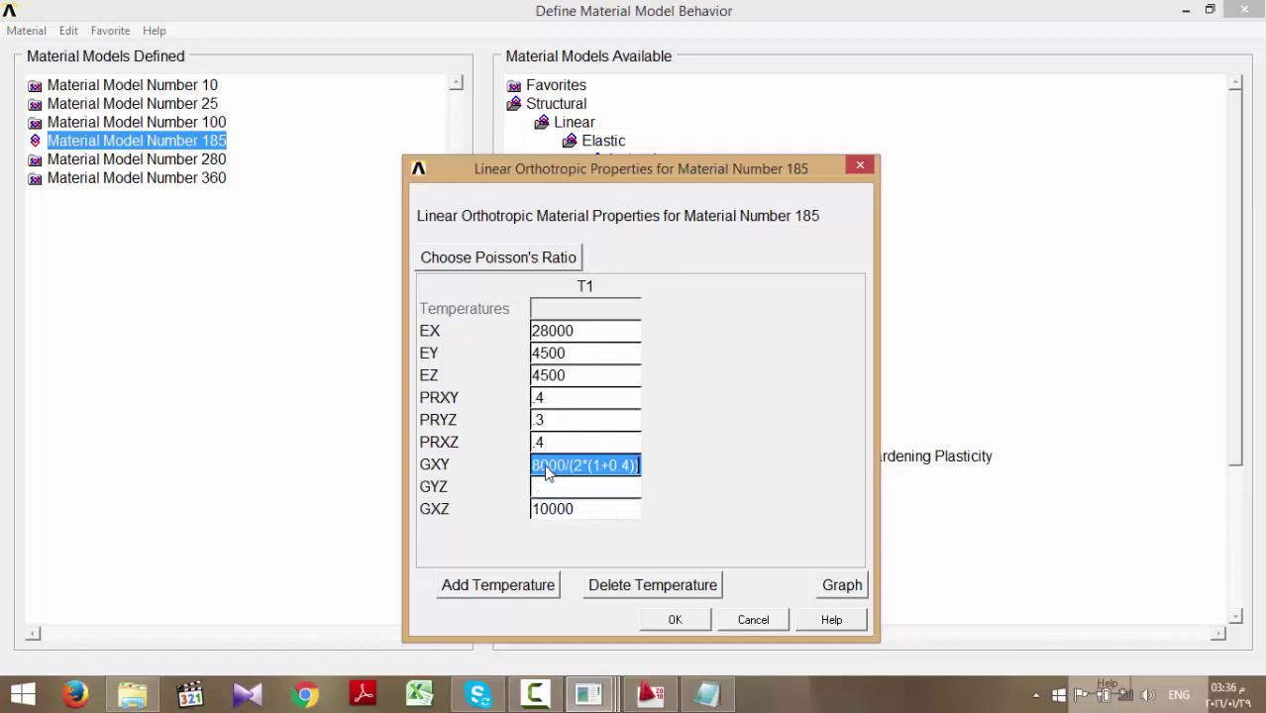
click(547, 473)
double_click(542, 464)
key(ctrl+c)
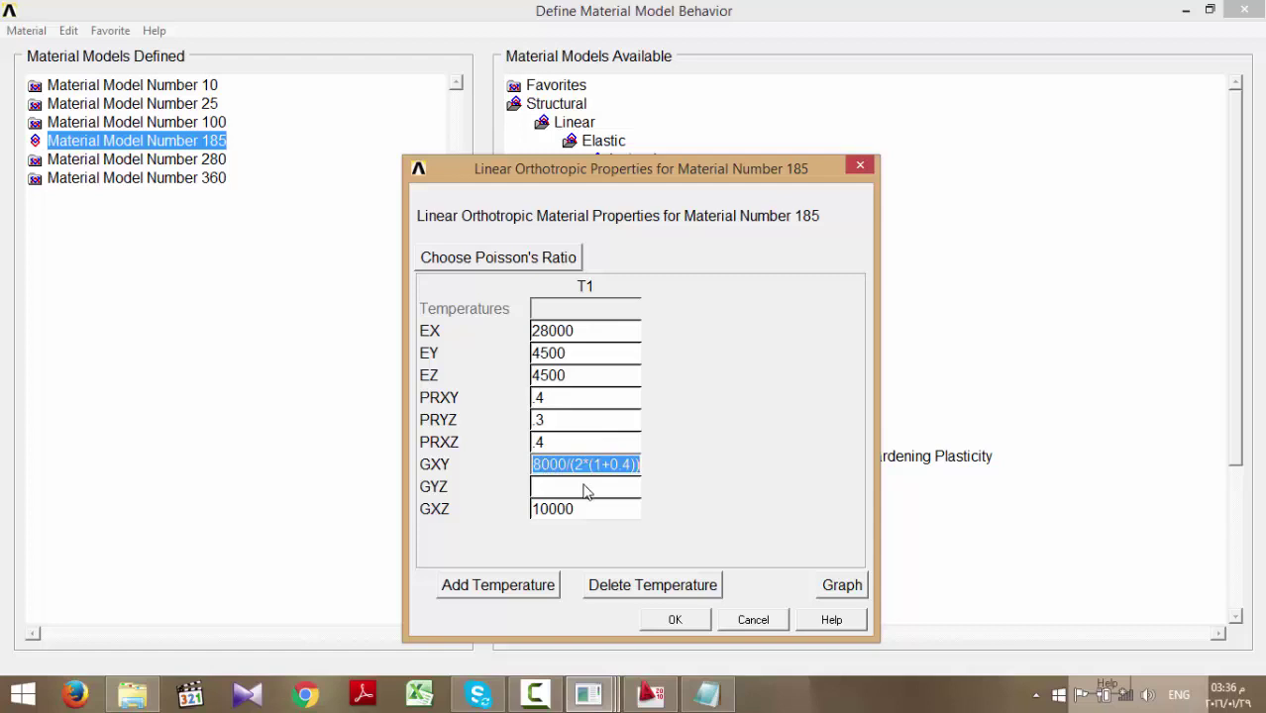
click(582, 487)
key(ctrl+v)
click(547, 485)
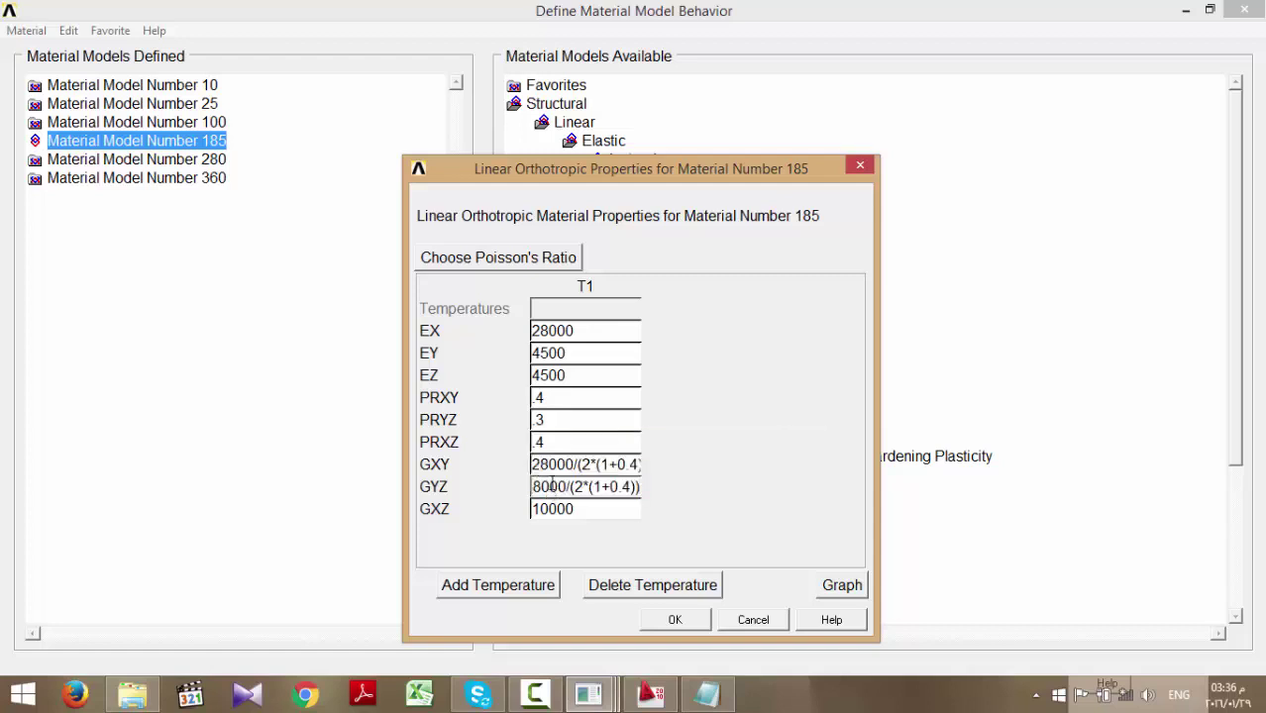
text(2)
drag(551, 487, 503, 484)
text(45)
key(Tab)
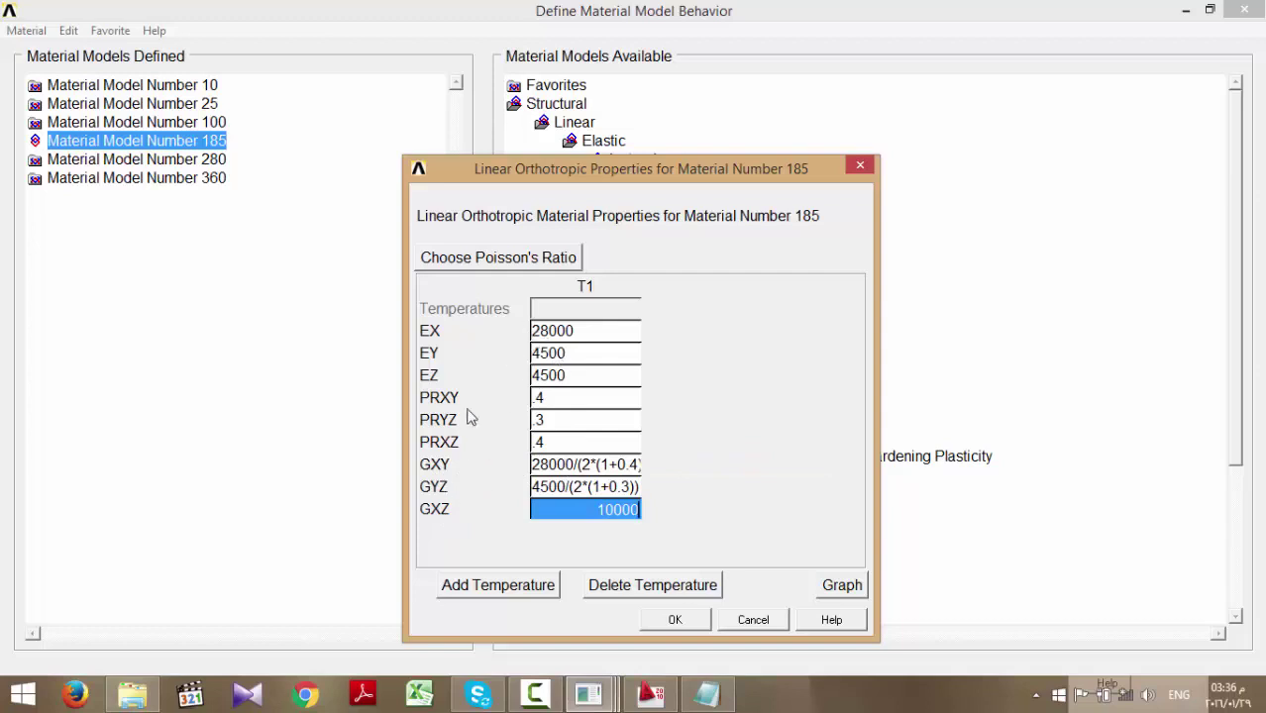
click(663, 622)
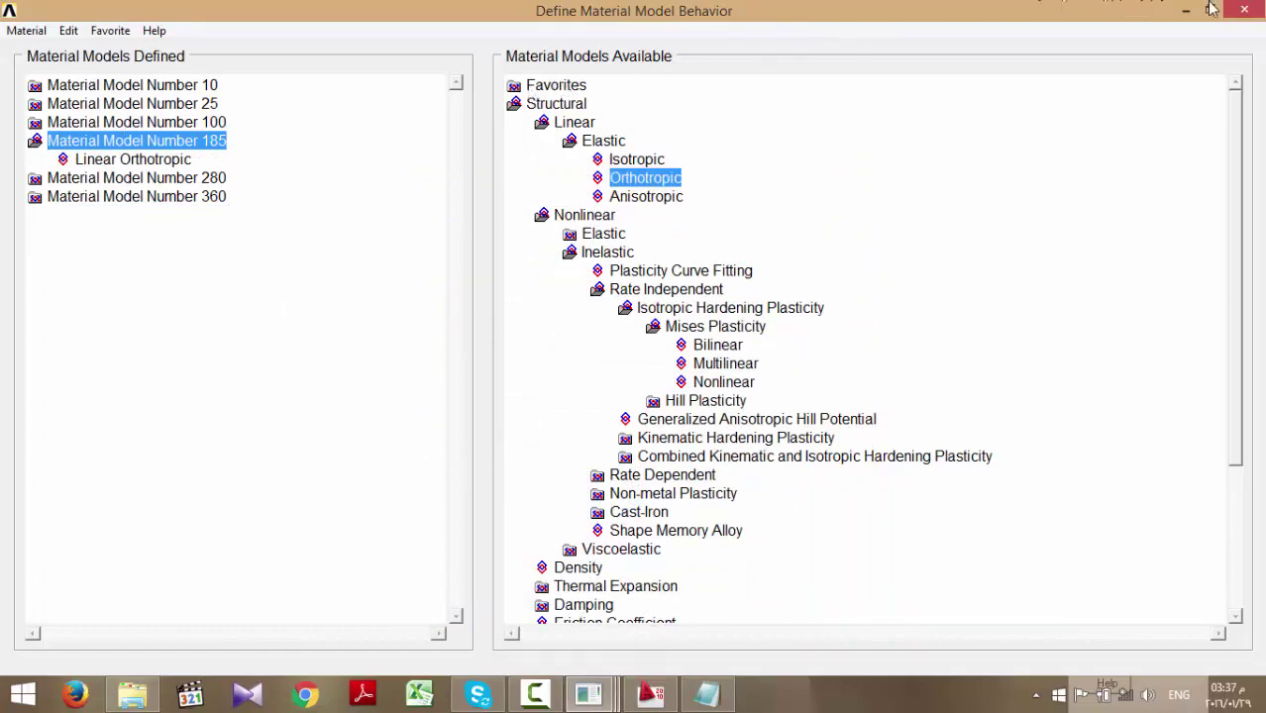
- Close the material model definition, return to the main ANSYS window and save the database
click(1245, 9)
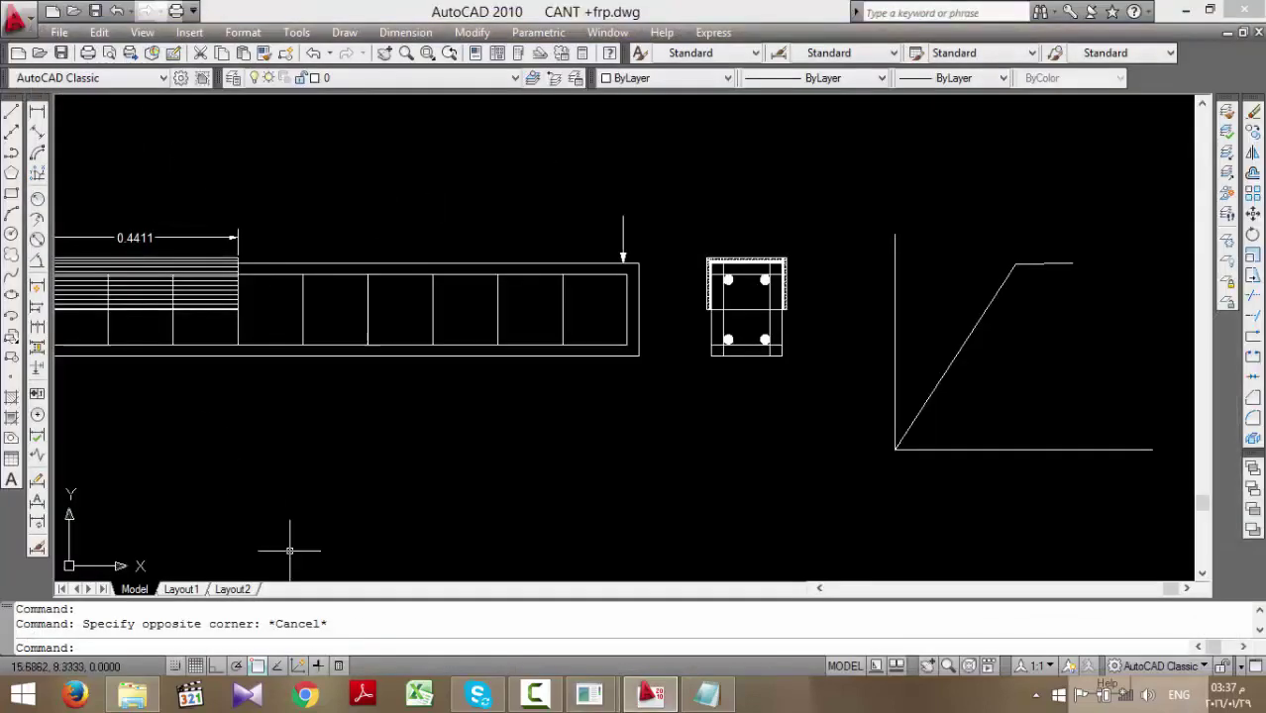
mouse_move(589, 692)
click(635, 593)
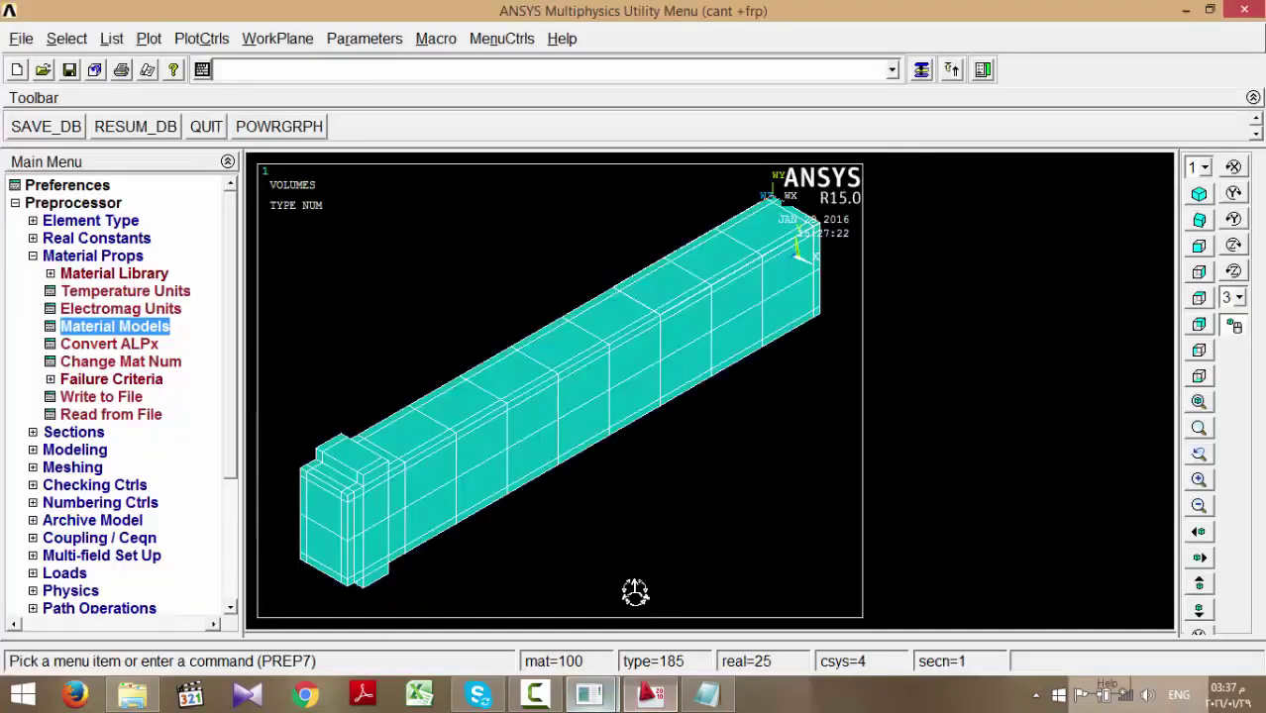
click(48, 126)
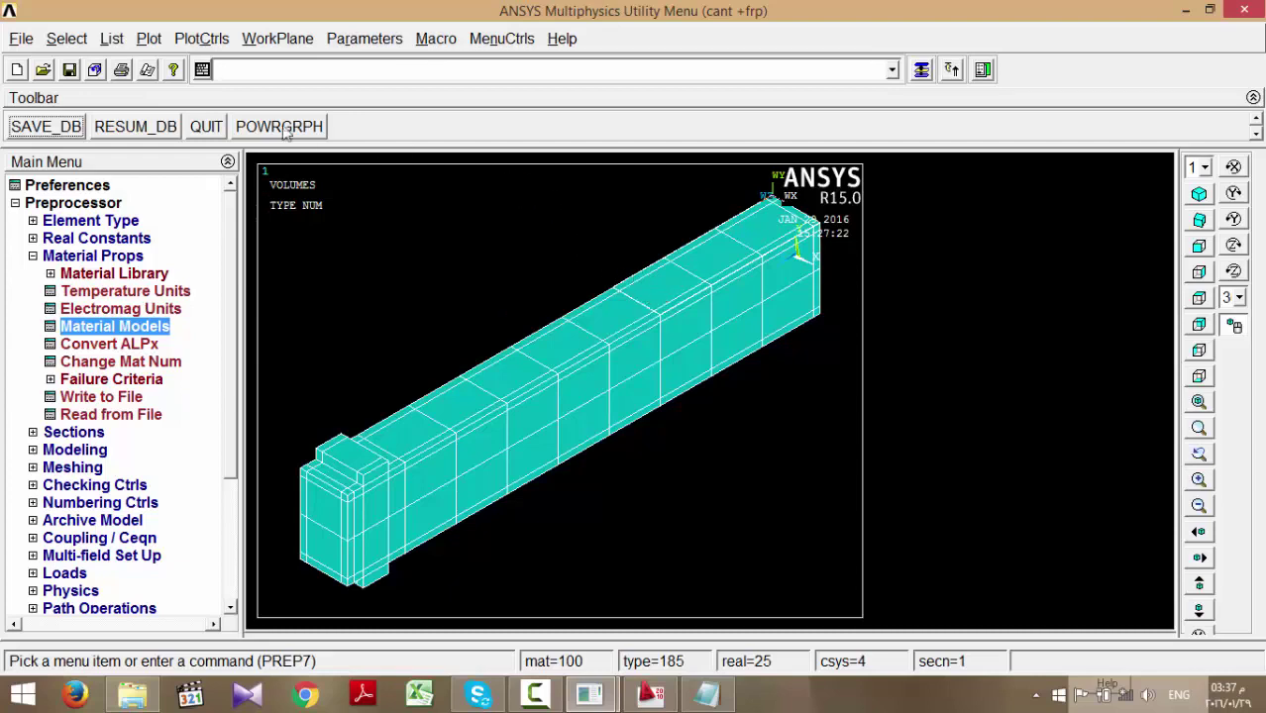
- Select volumes by location from the full set, using X coordinates b/2,-b/2
click(83, 41)
click(86, 65)
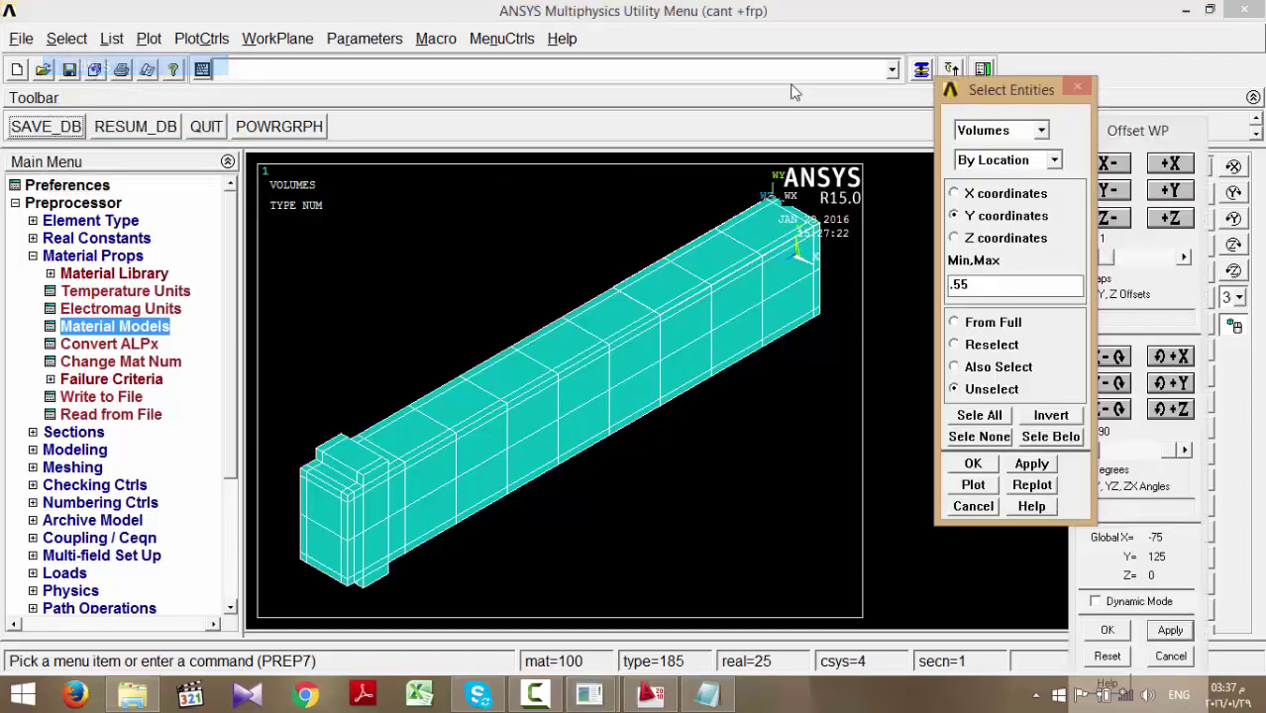
click(990, 200)
drag(990, 285, 889, 284)
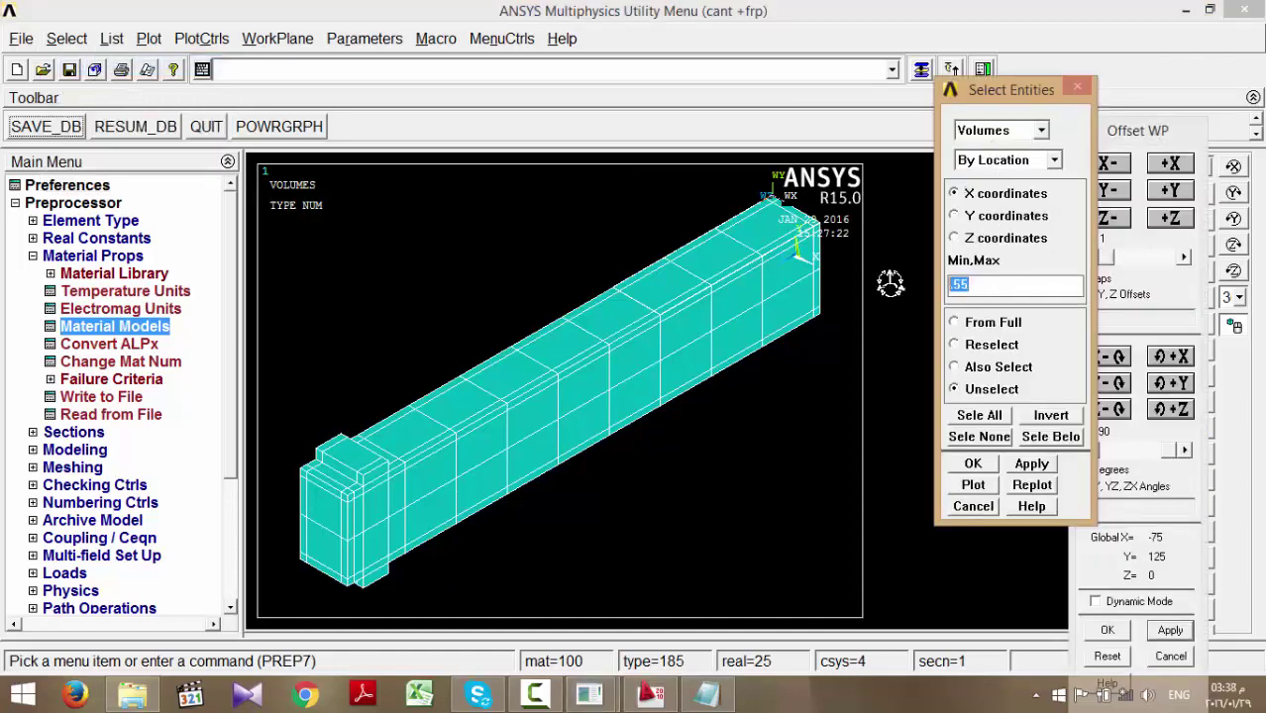
text(b/2,-b/2)
click(991, 324)
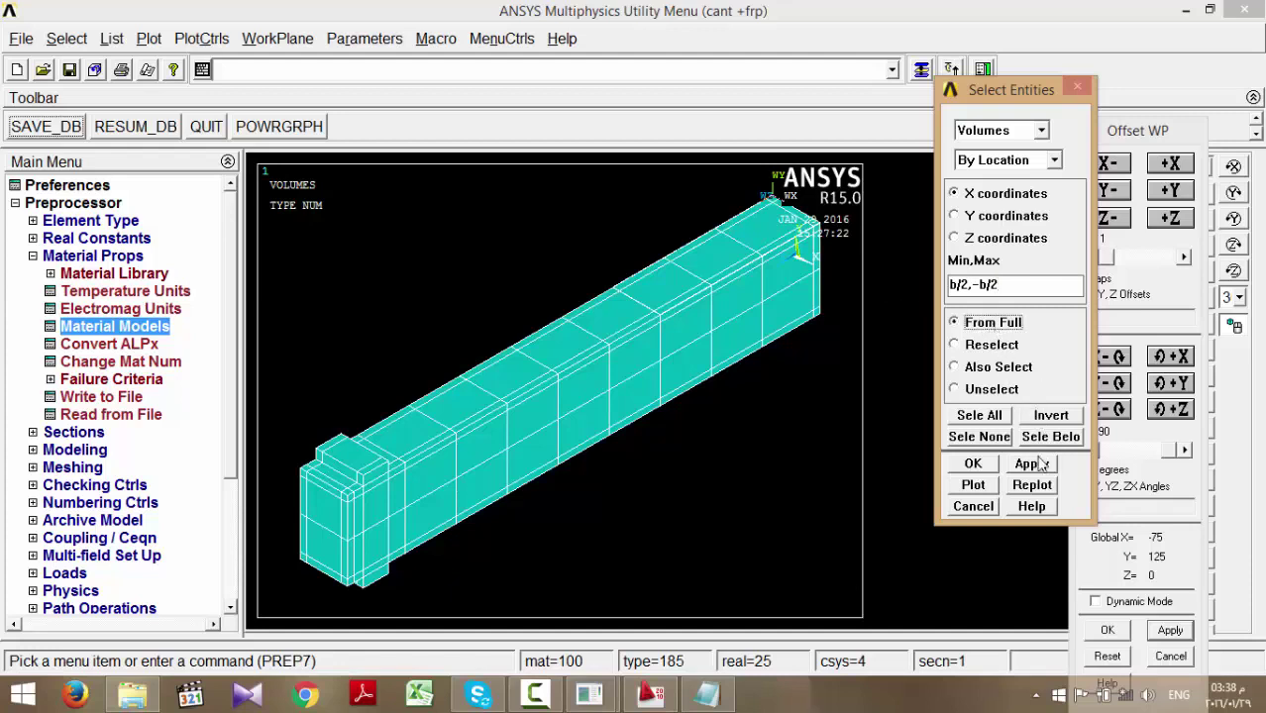
click(1038, 464)
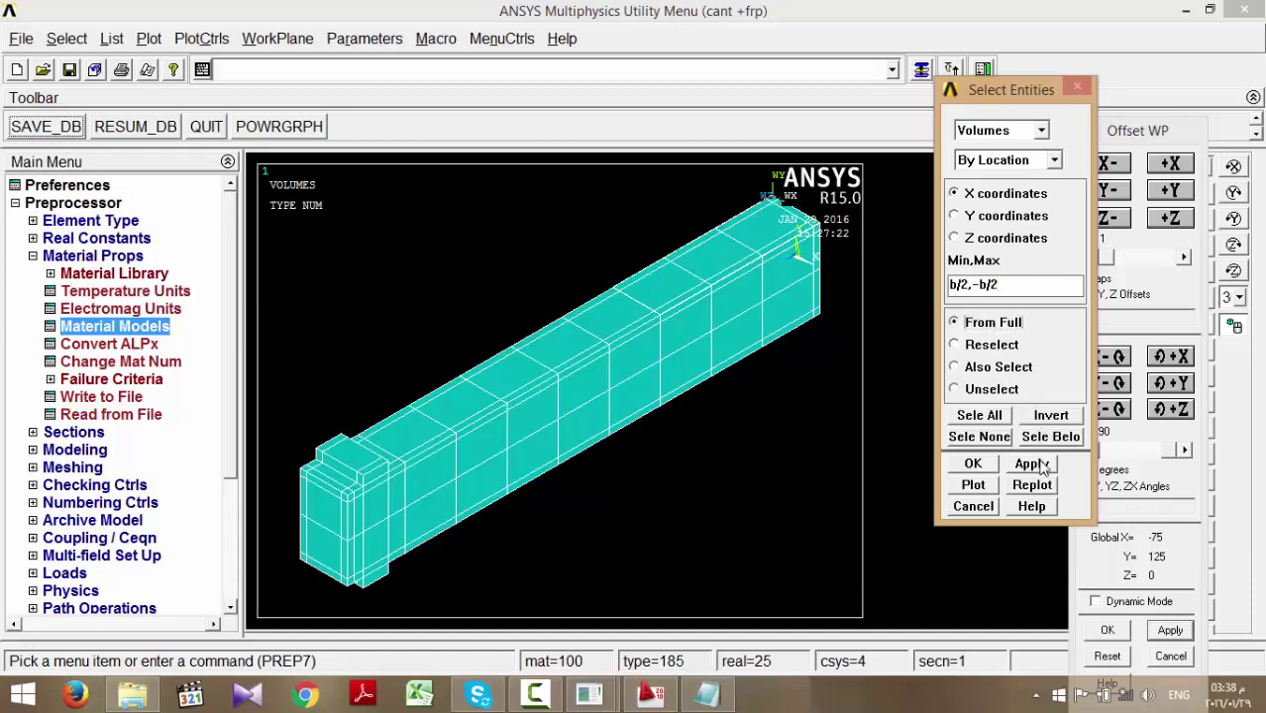
- Also select the volumes located at Y coordinates t/2,-t/2 and inspect the resulting model from its end
click(996, 370)
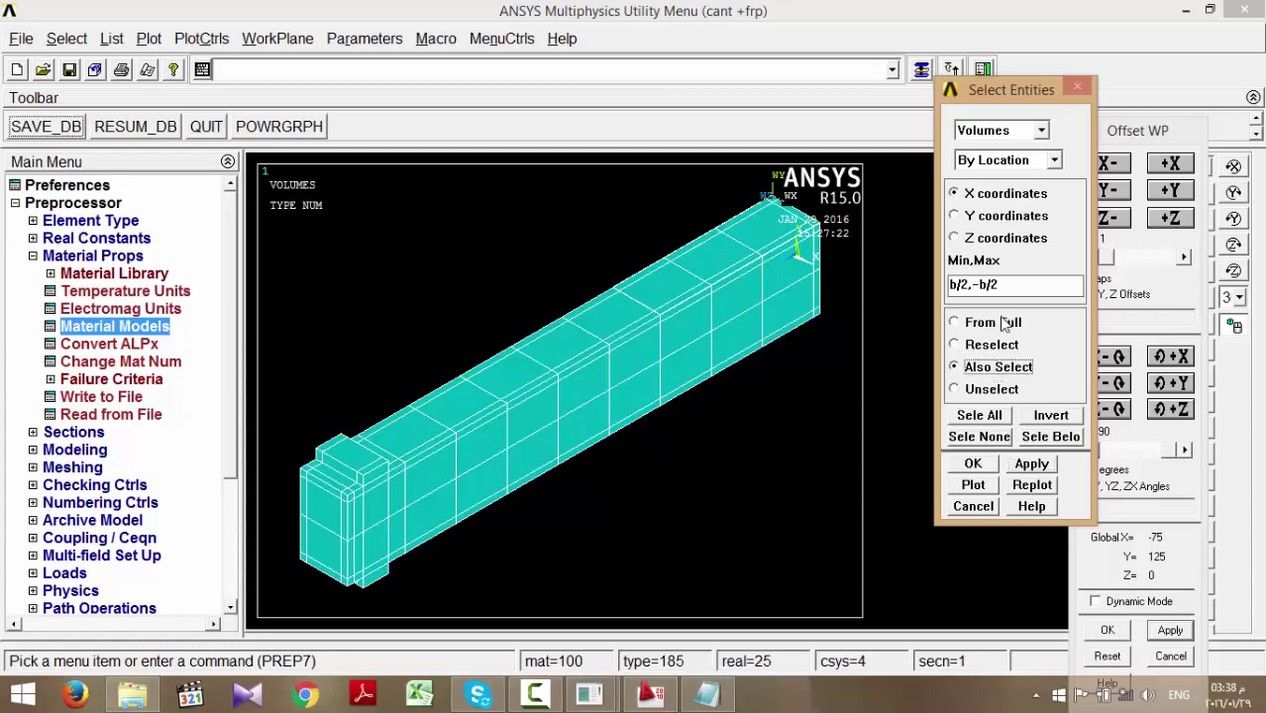
click(973, 218)
click(951, 284)
text(t/2,-)
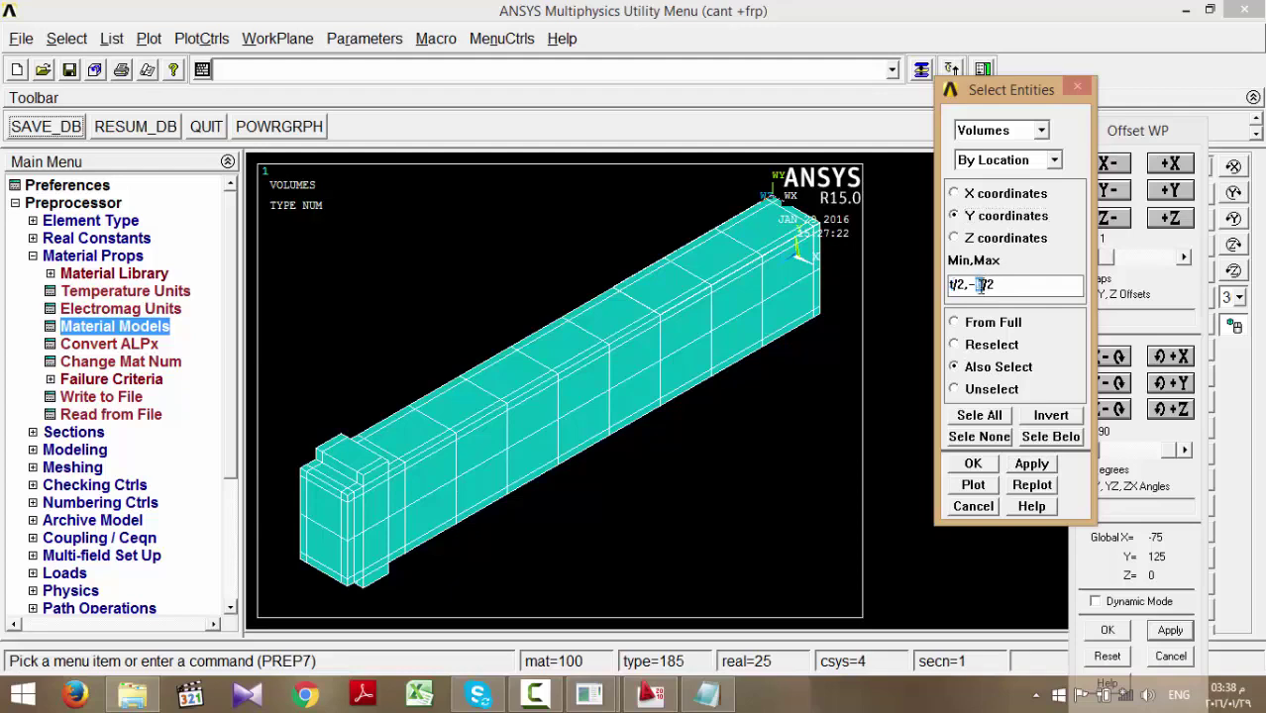
text(t)
click(1032, 463)
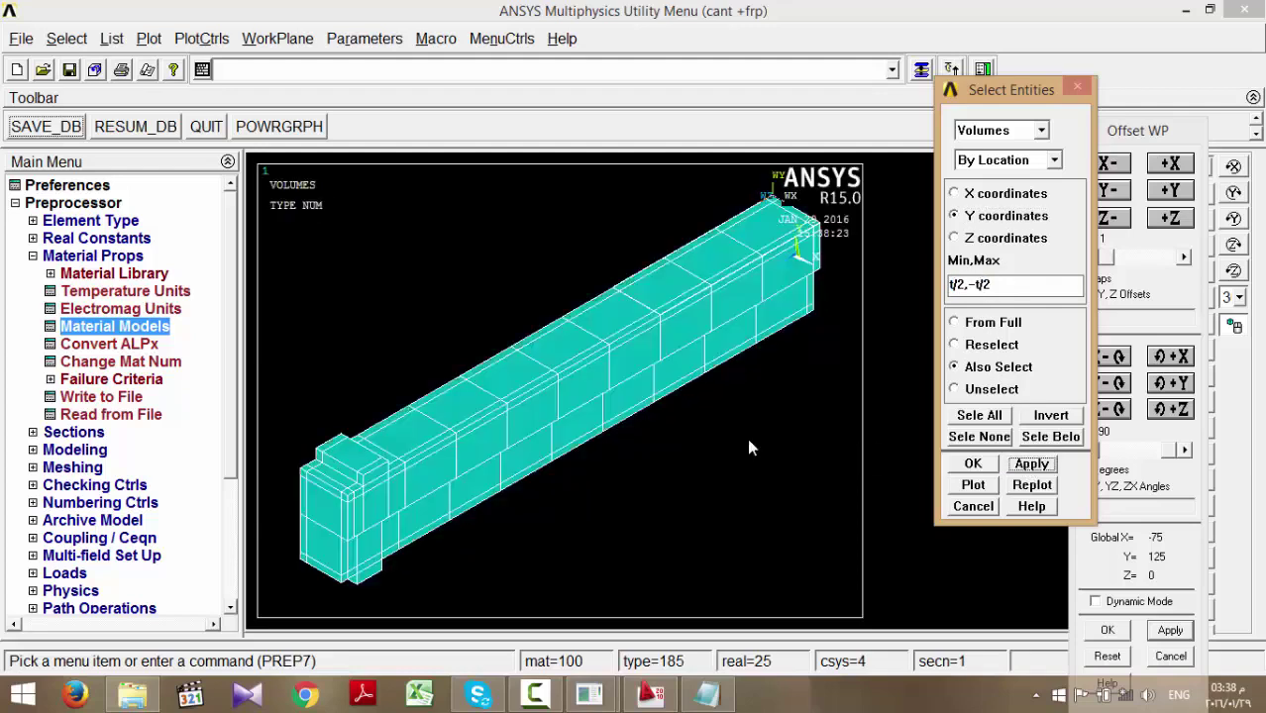
ctrl+right_drag(749, 438, 633, 411)
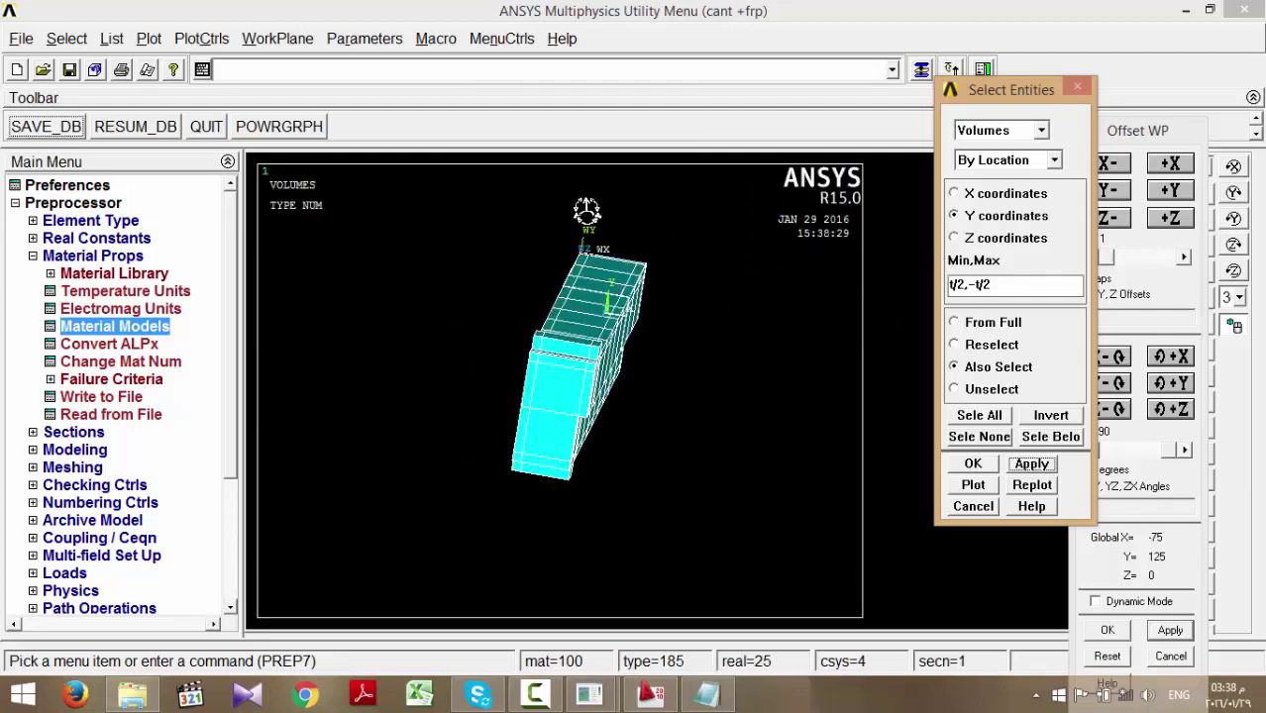
- Change the active coordinate system to Global Cartesian
click(280, 39)
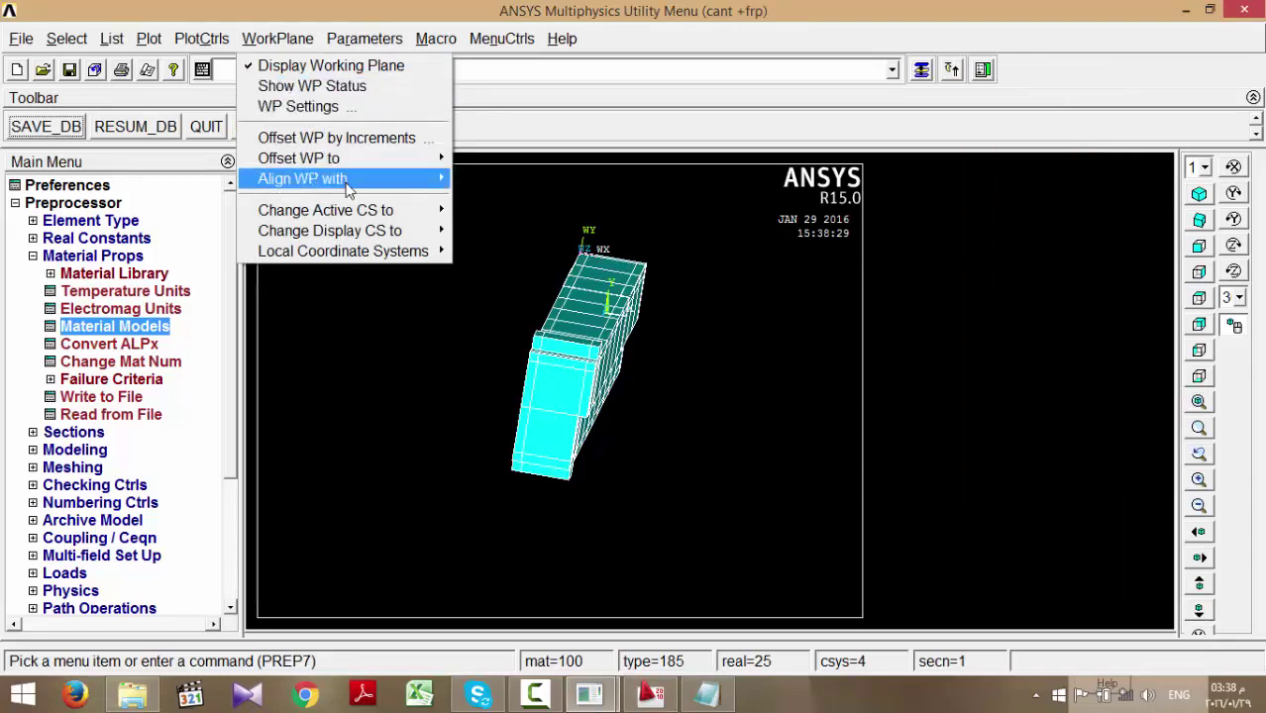
mouse_move(352, 186)
mouse_move(371, 210)
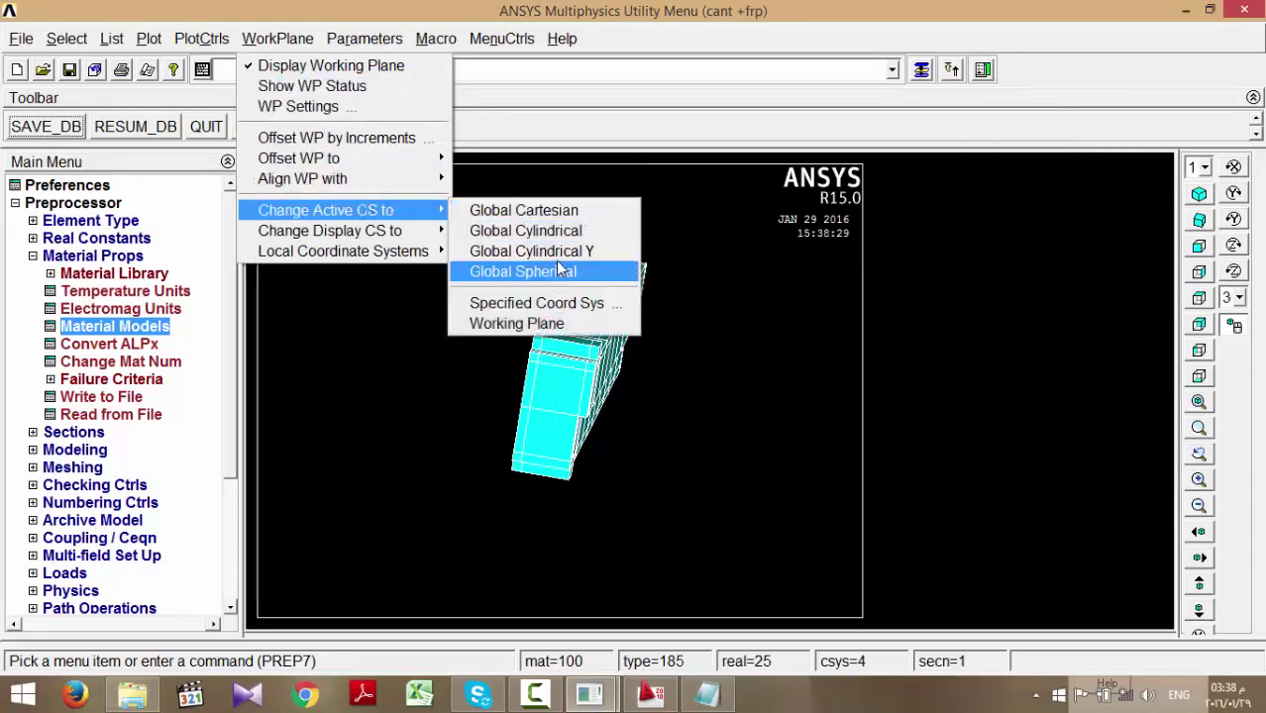
click(548, 212)
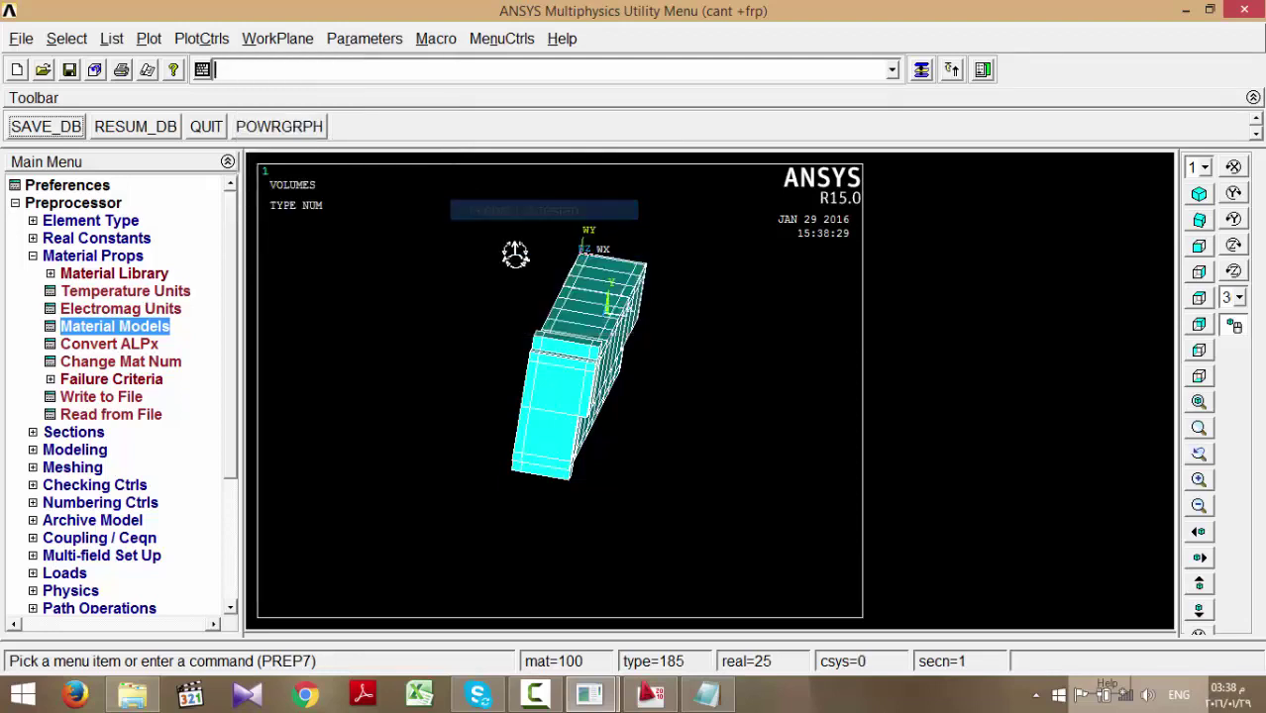
- Select the volumes located at Y coordinates t/2,-t/2 from the full set
click(922, 69)
click(954, 322)
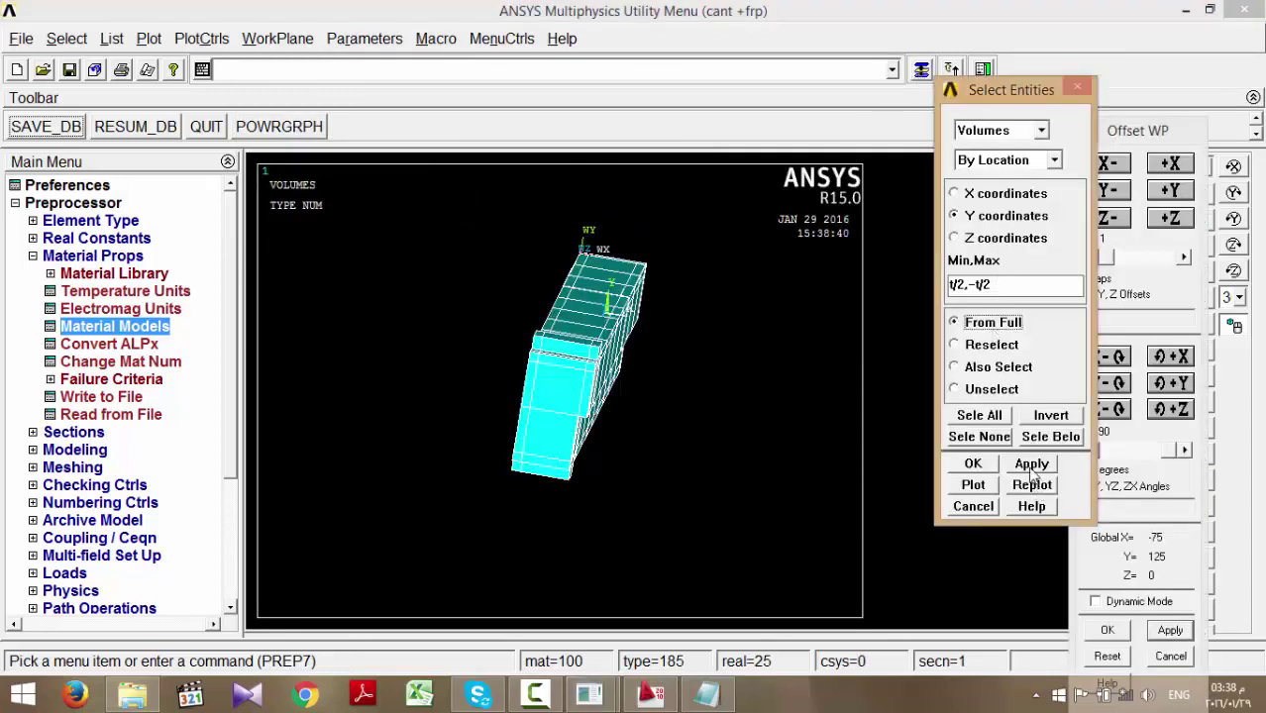
click(1032, 466)
- Also select the volumes at X coordinates b/2,-b/2 and check the resulting beam in isometric view
click(969, 367)
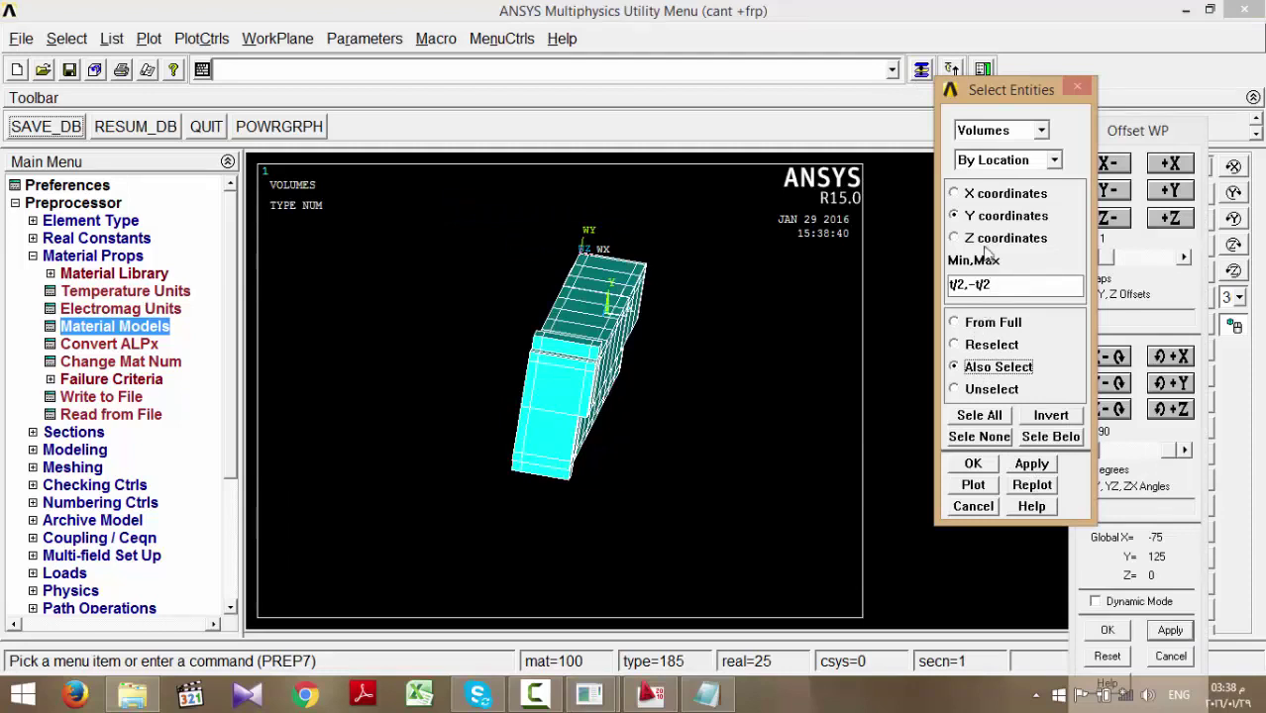
click(975, 194)
click(951, 284)
text(b)
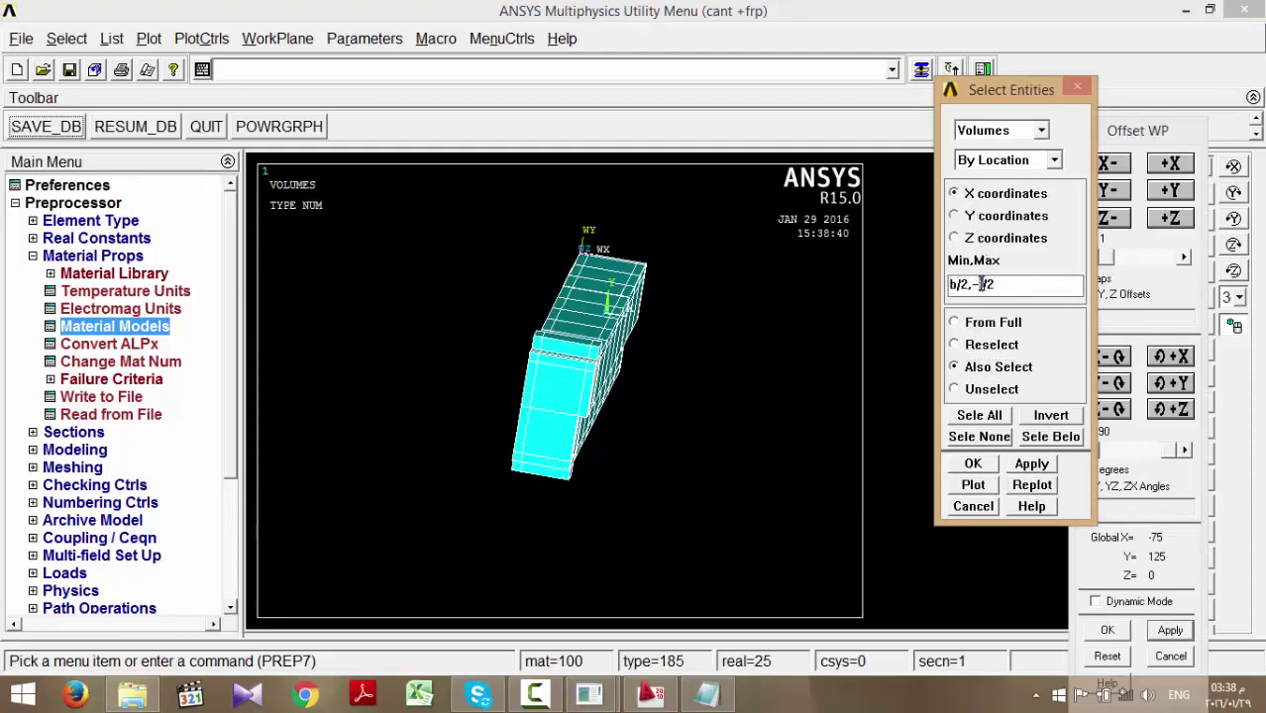
key(BackSpace)
text(b)
click(1031, 464)
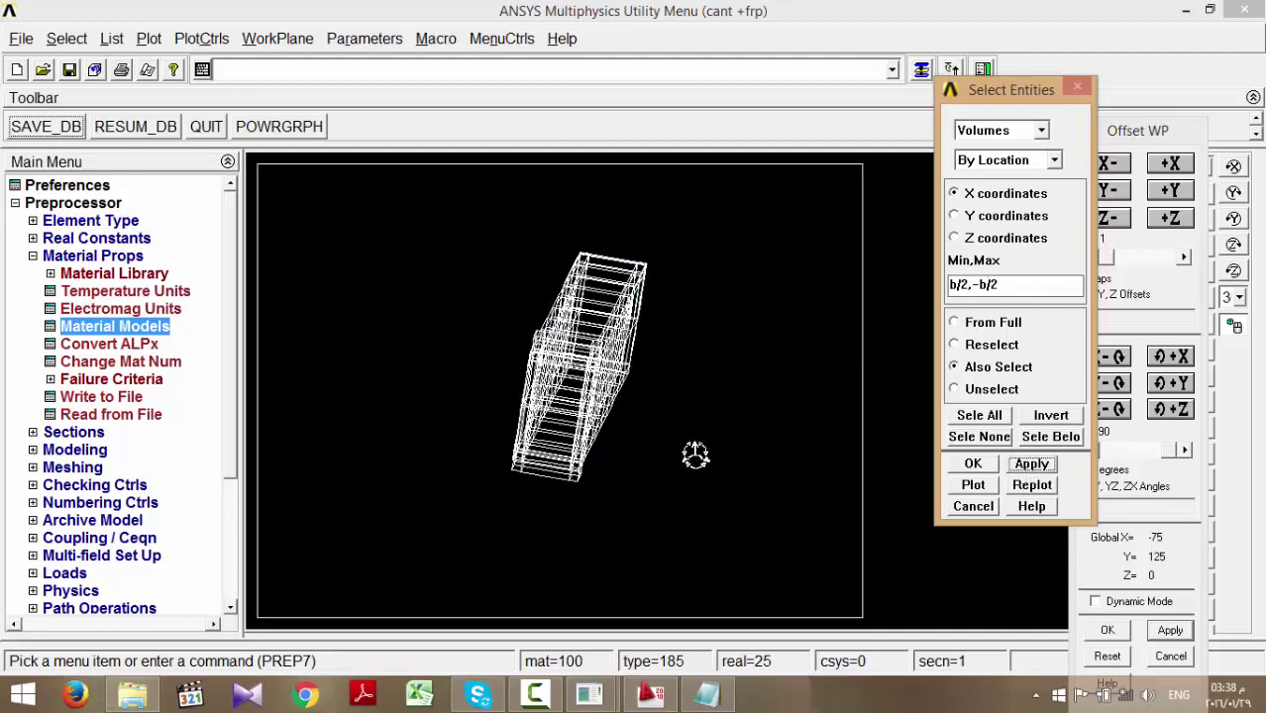
click(1155, 56)
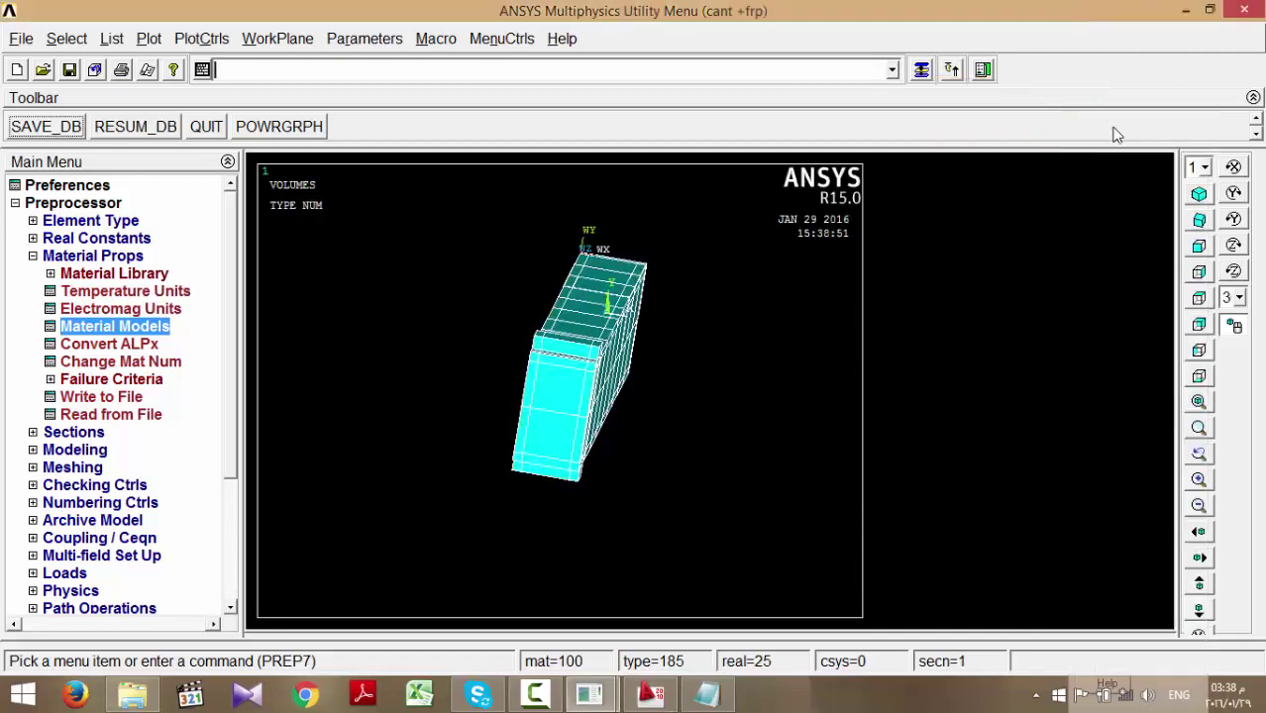
click(1197, 218)
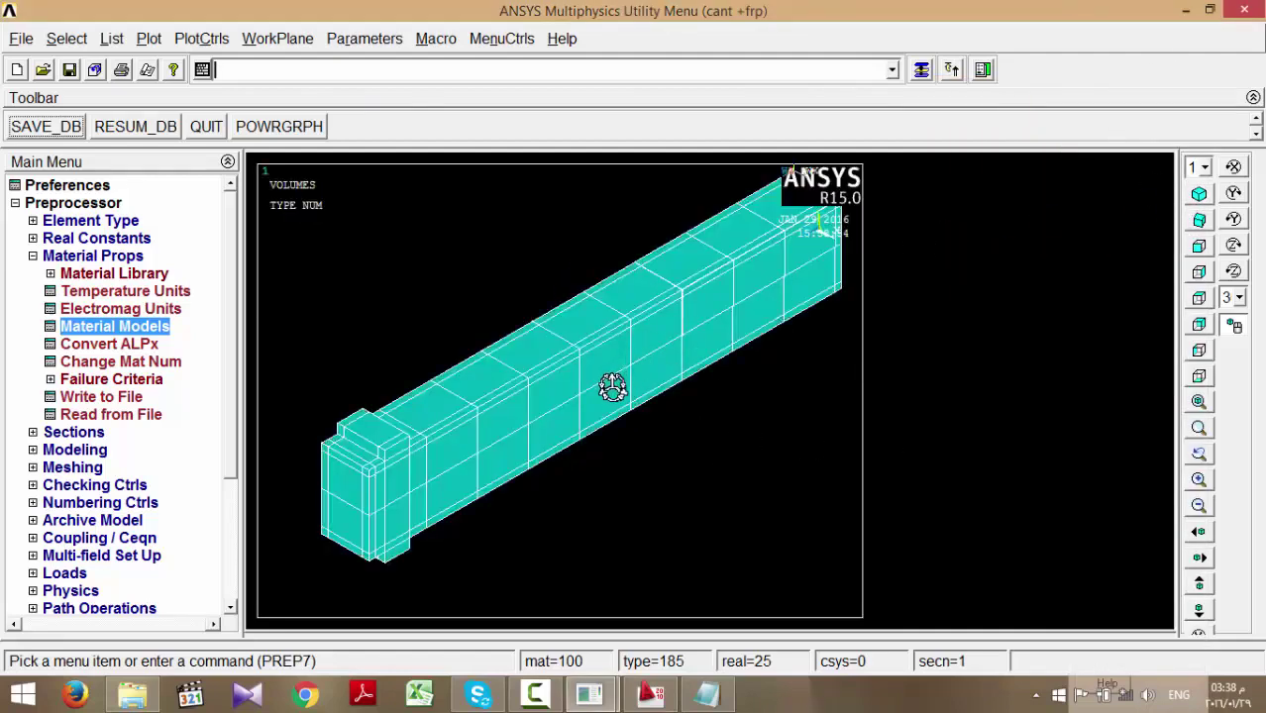
ctrl+drag(613, 388, 682, 259)
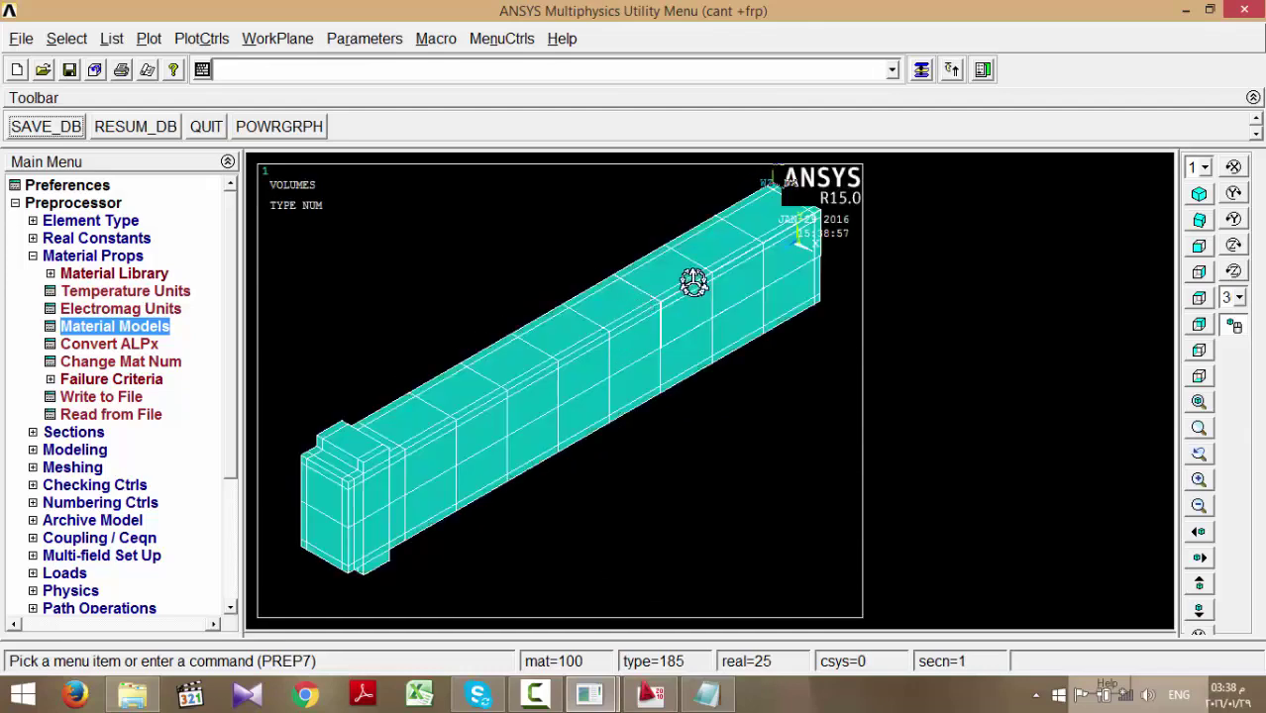
- Align the working plane with the Global Cartesian system
click(921, 69)
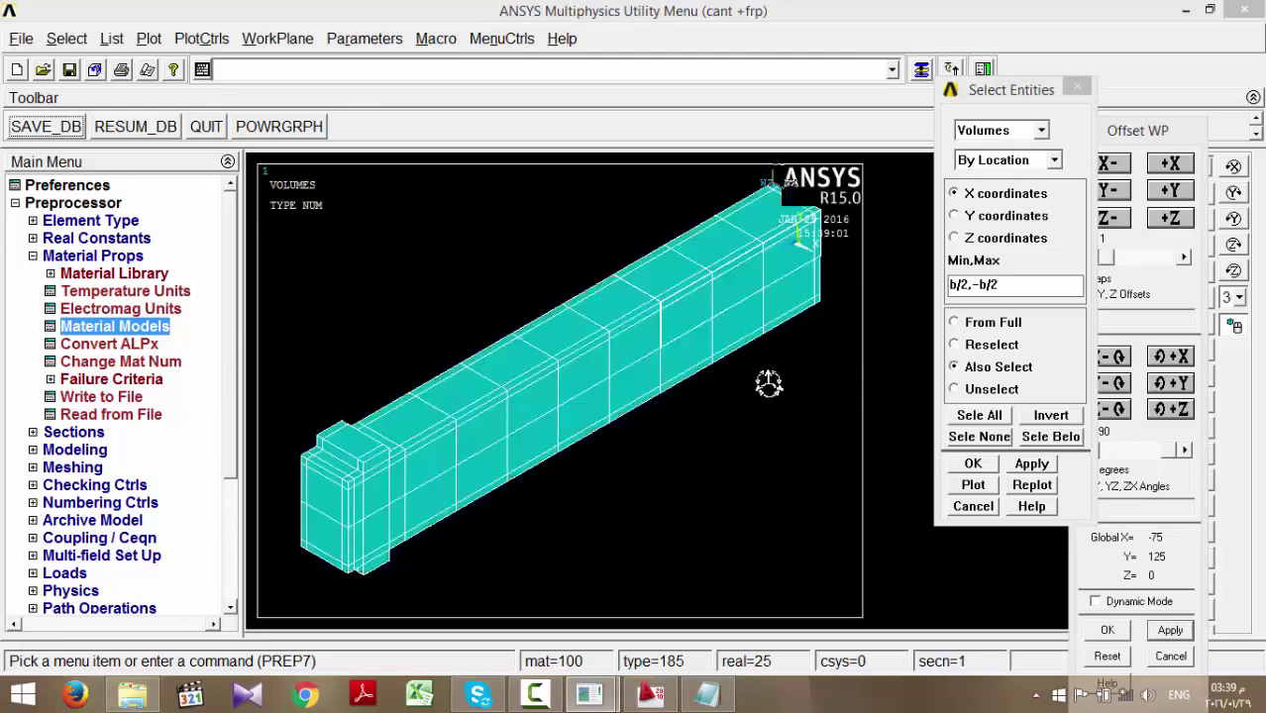
click(303, 39)
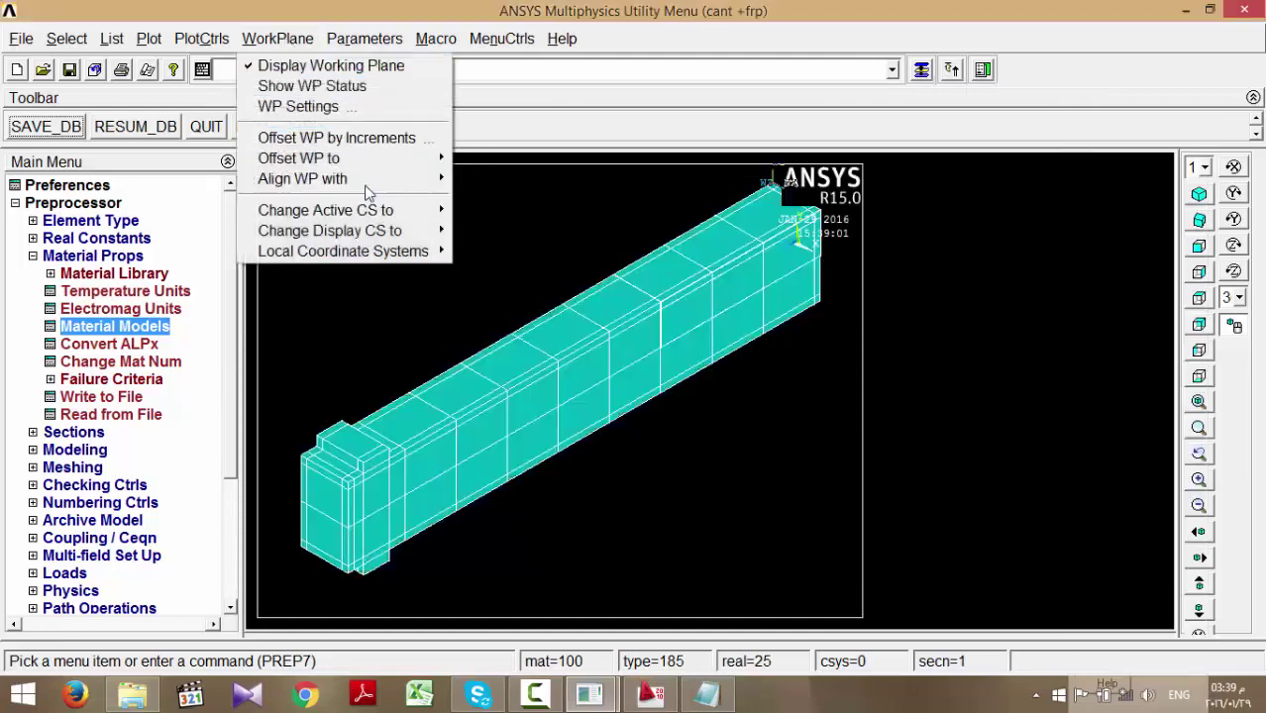
mouse_move(369, 182)
click(550, 311)
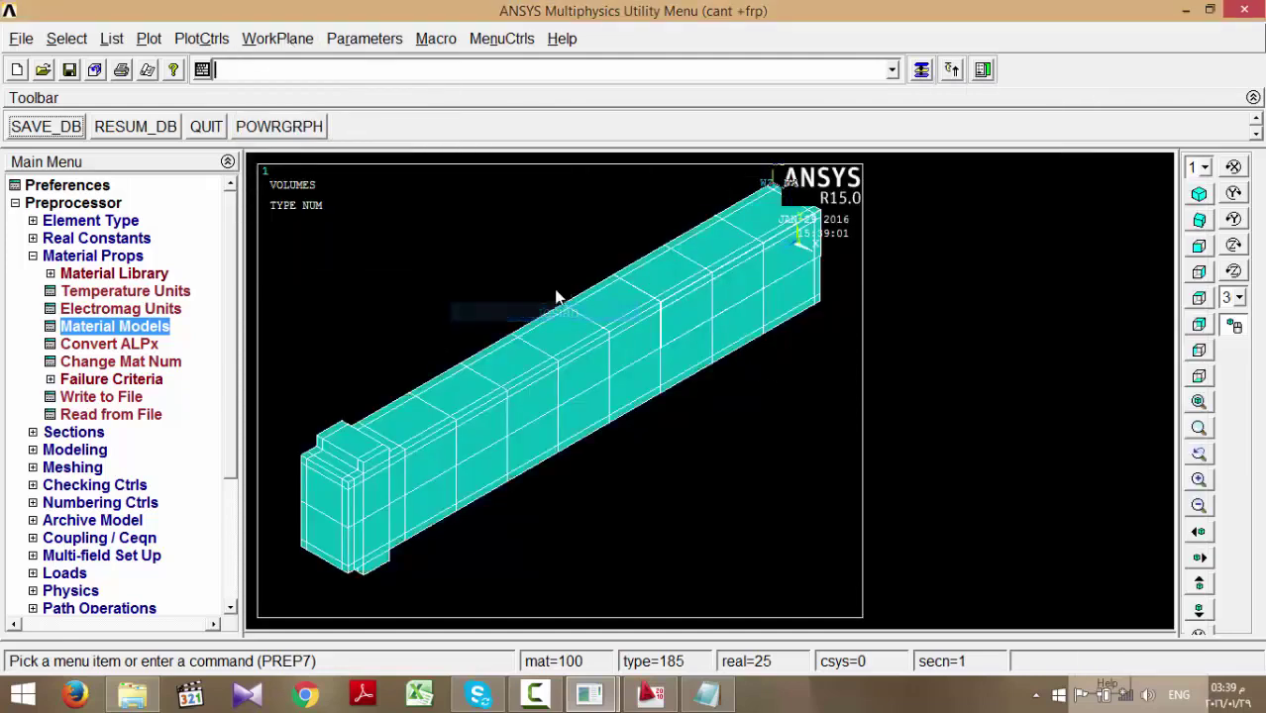
- Select the volumes at X coordinates b/2,-b/2 from the full set and reselect those at Y coordinates t/2,-t/2
click(920, 69)
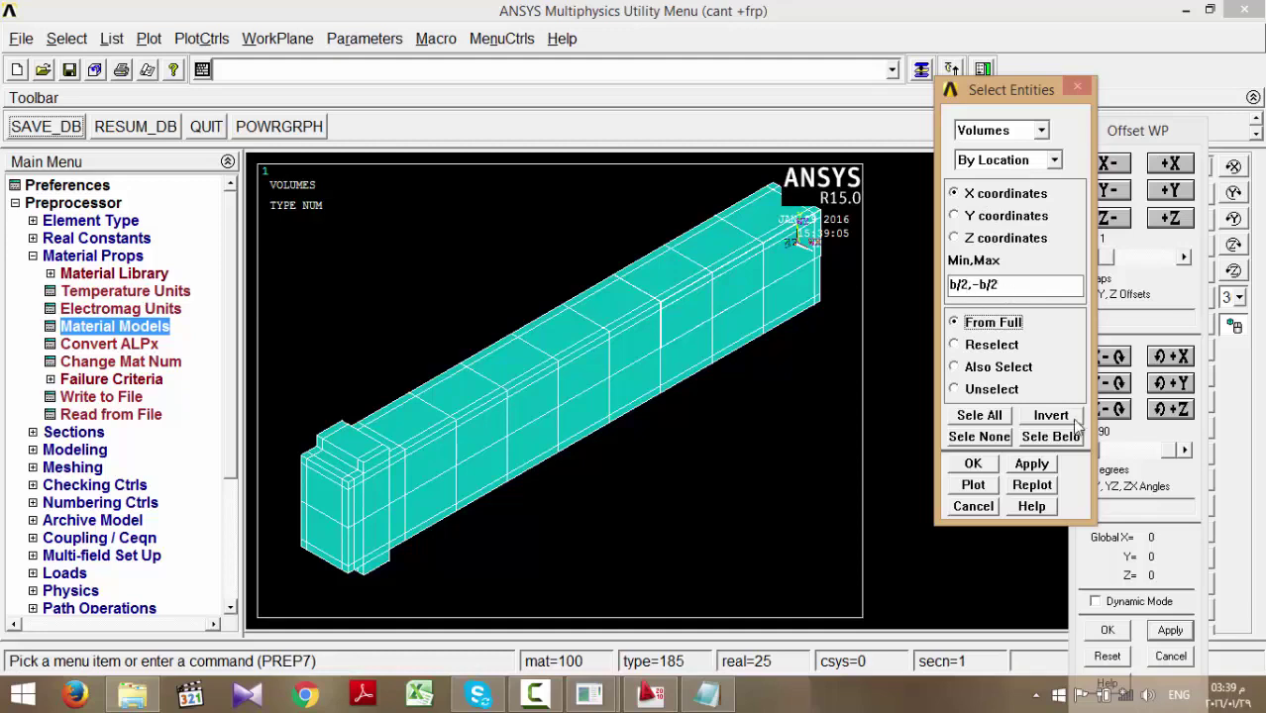
click(1032, 464)
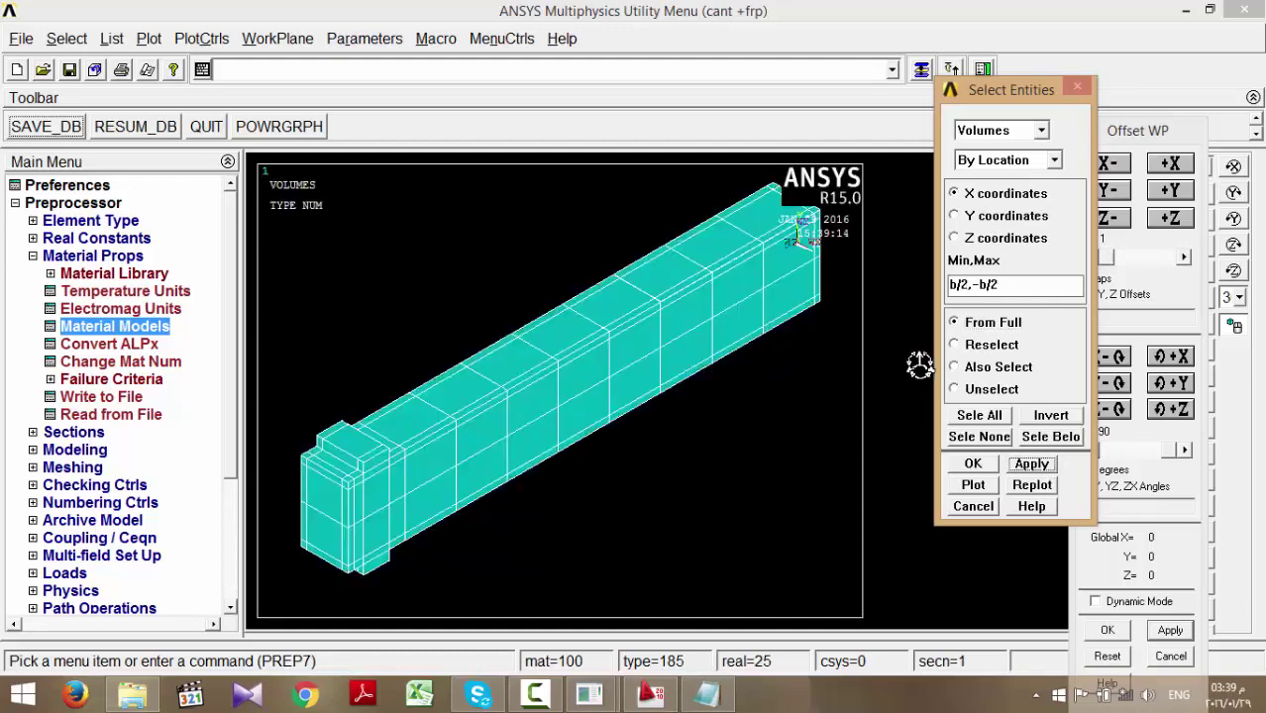
click(971, 230)
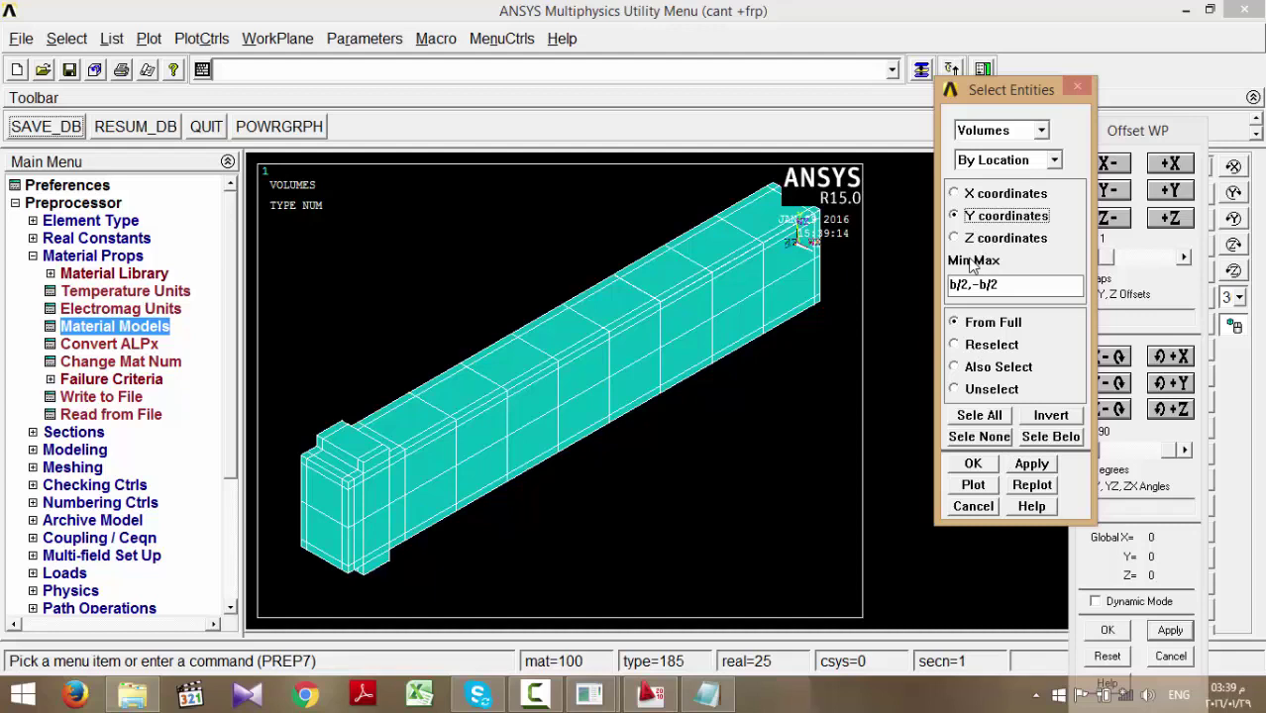
click(977, 347)
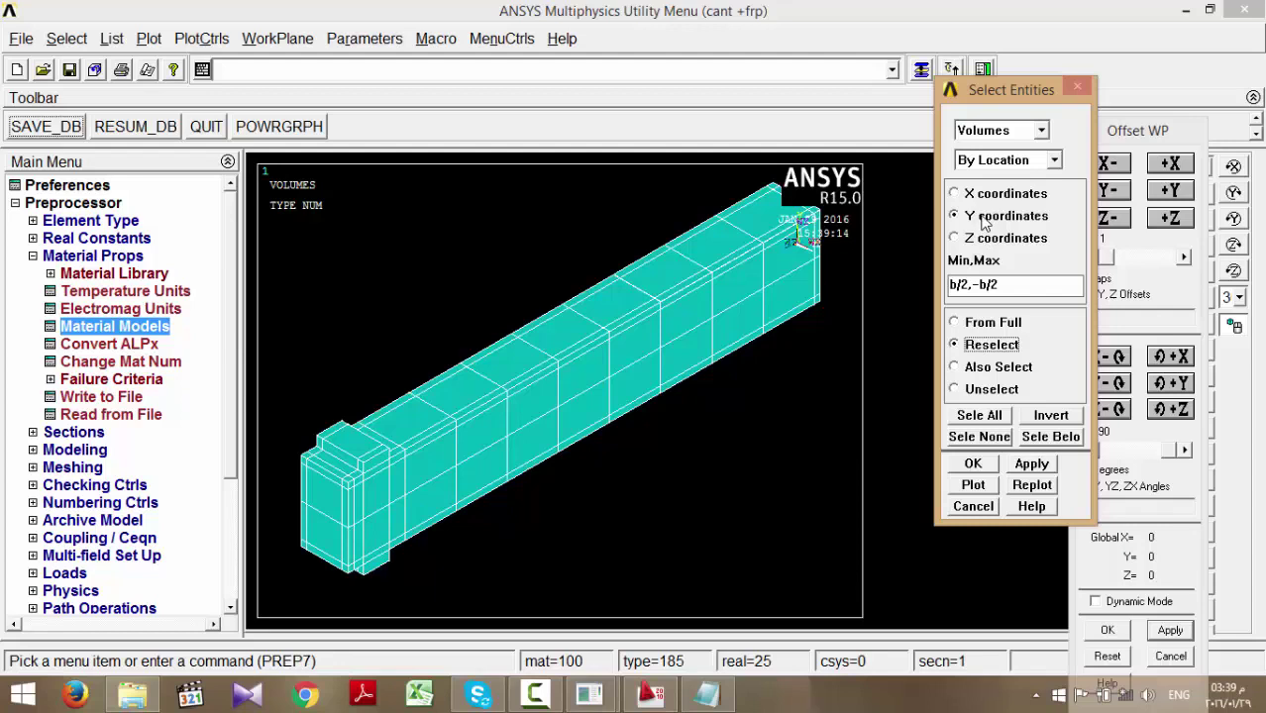
drag(958, 285, 936, 285)
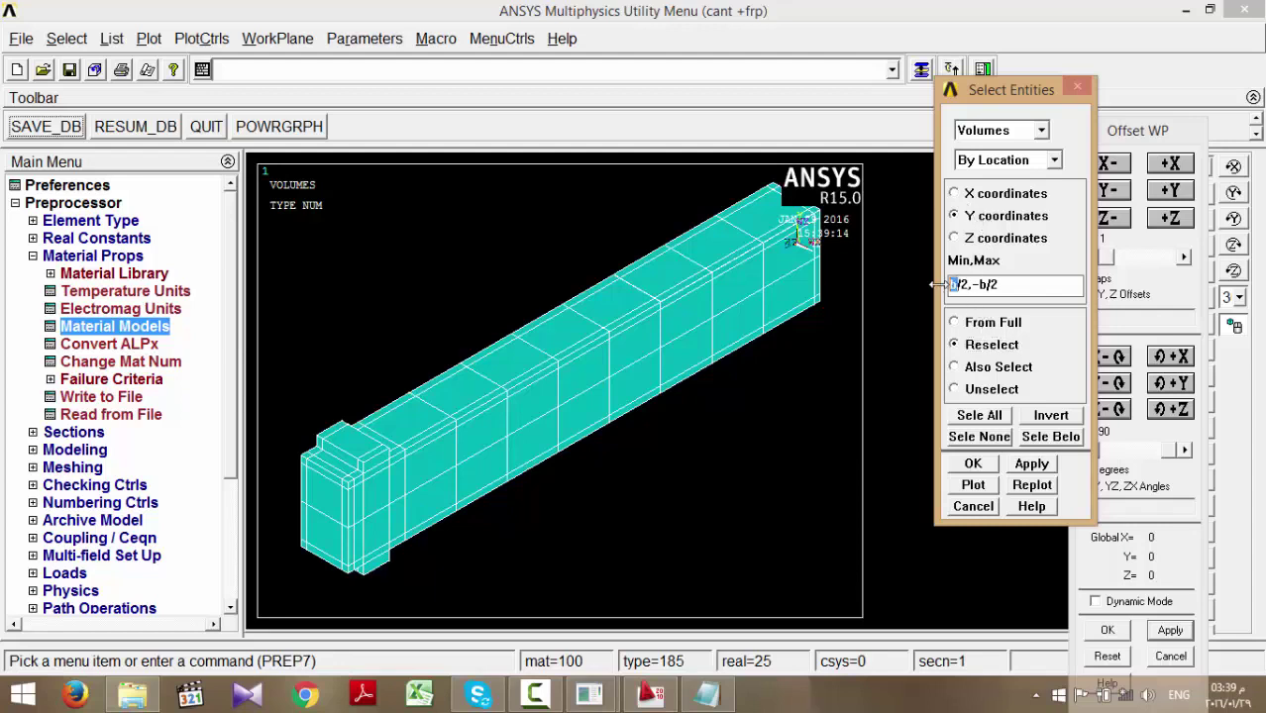
click(992, 285)
text(t)
click(1032, 464)
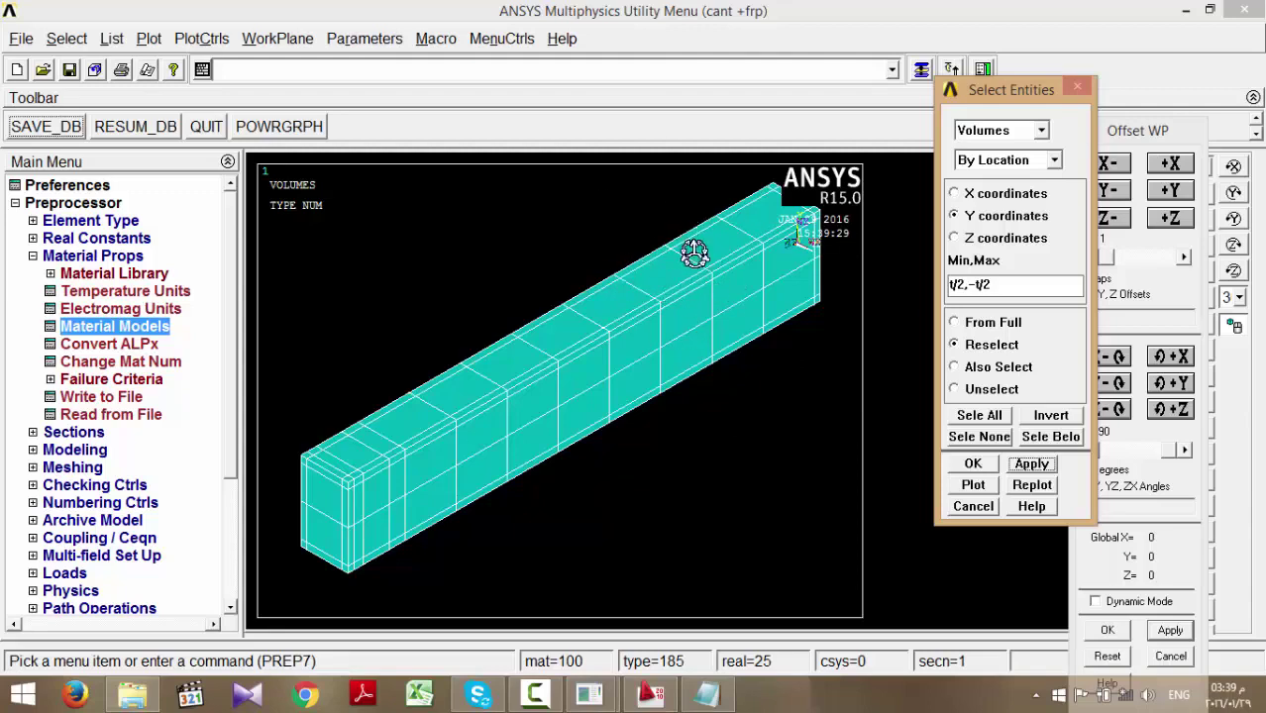
- Unselect the FRP_SIDE, FRP_UPPER and RISEN volume components from the current selection
click(64, 44)
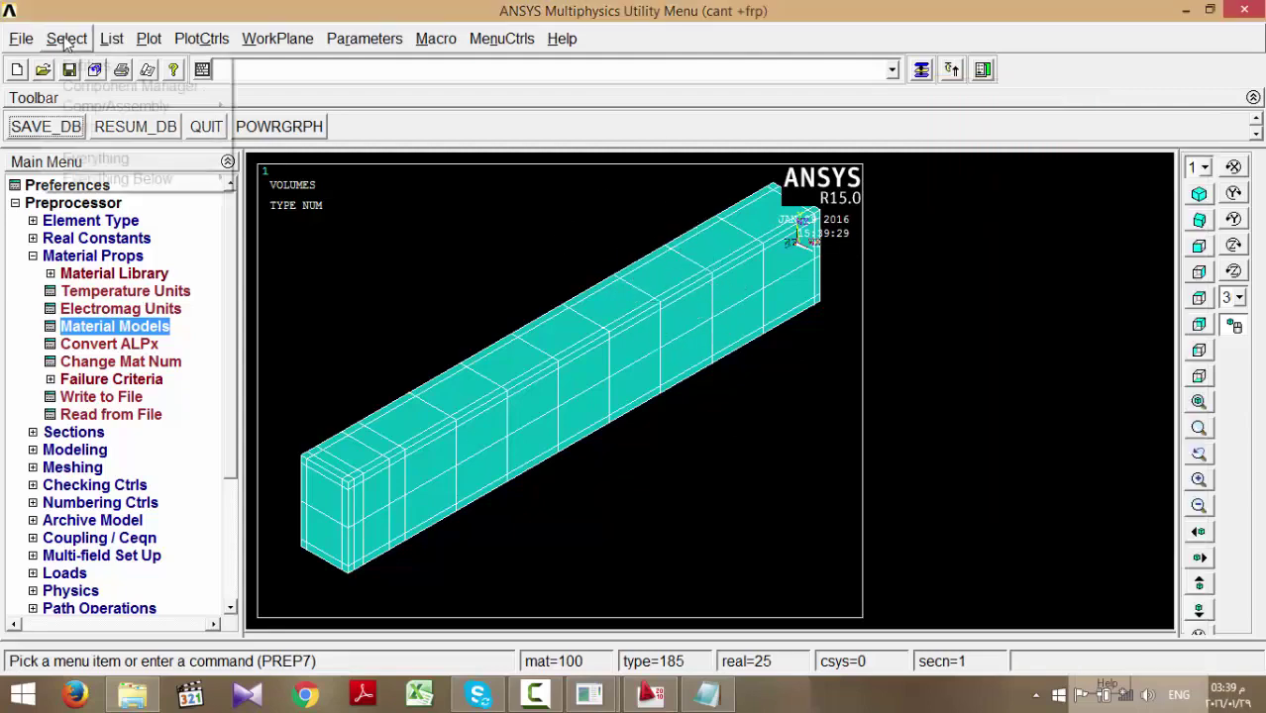
click(104, 86)
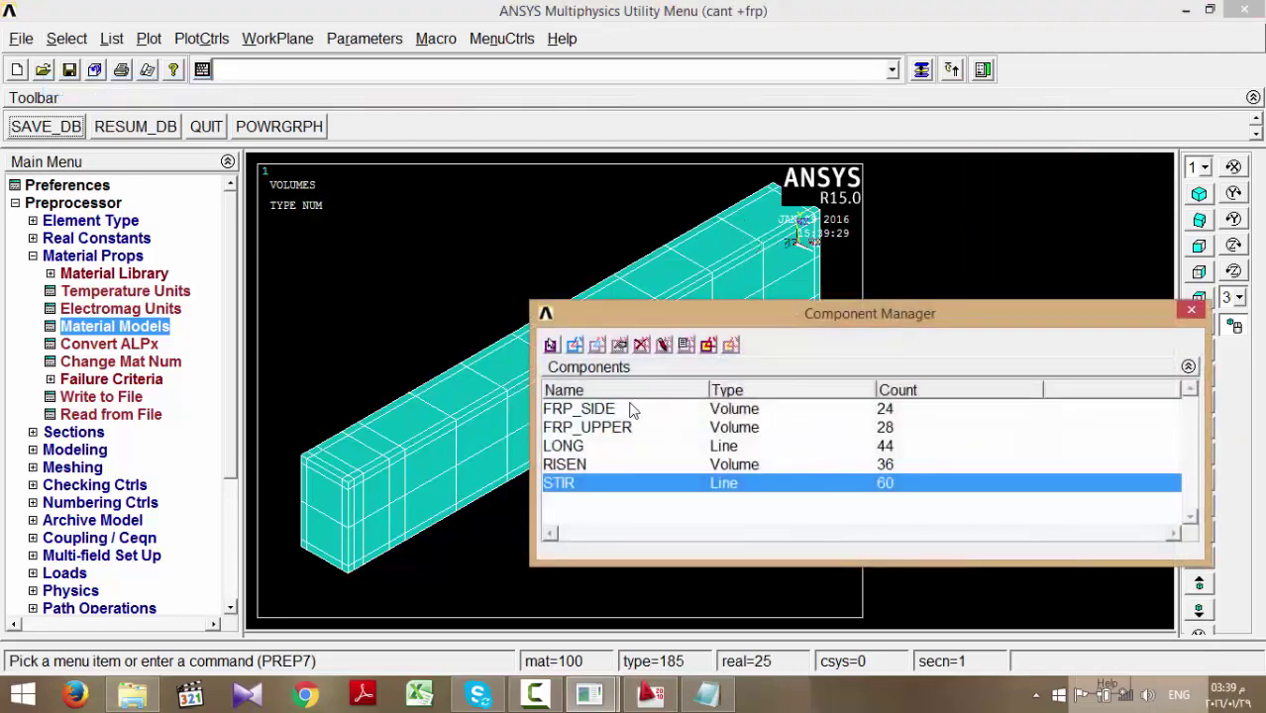
click(595, 409)
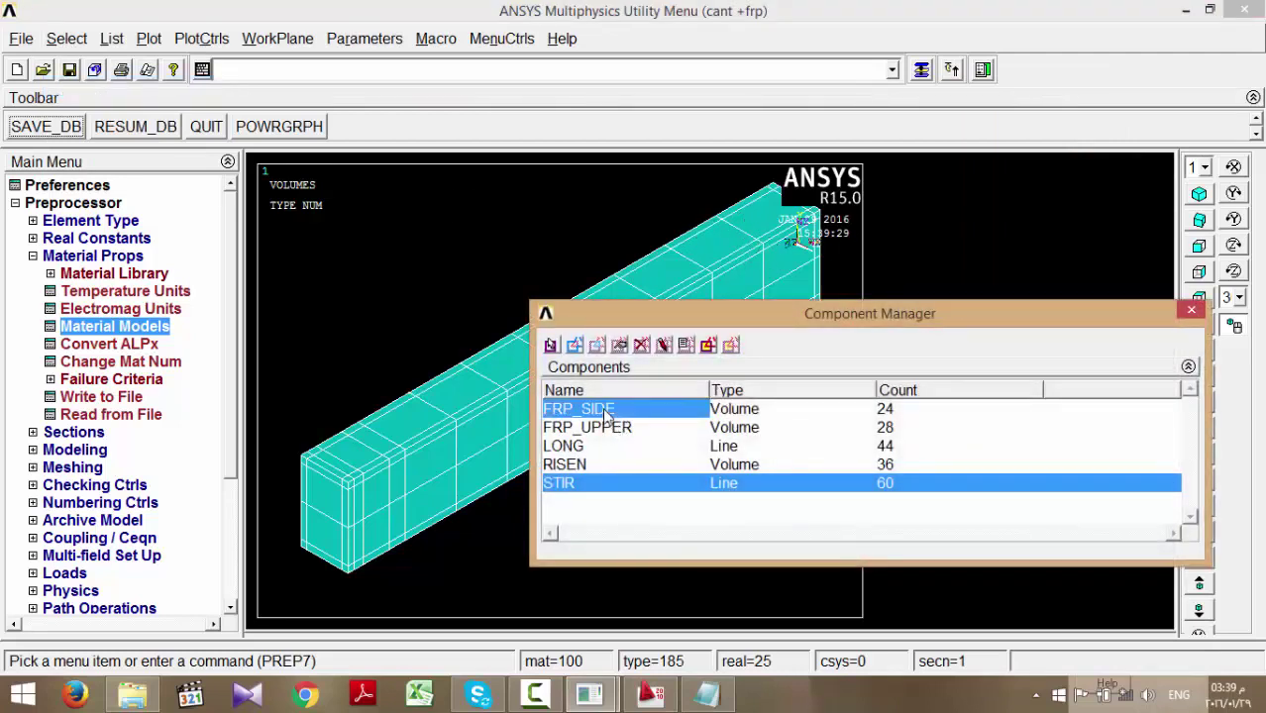
shift+click(613, 428)
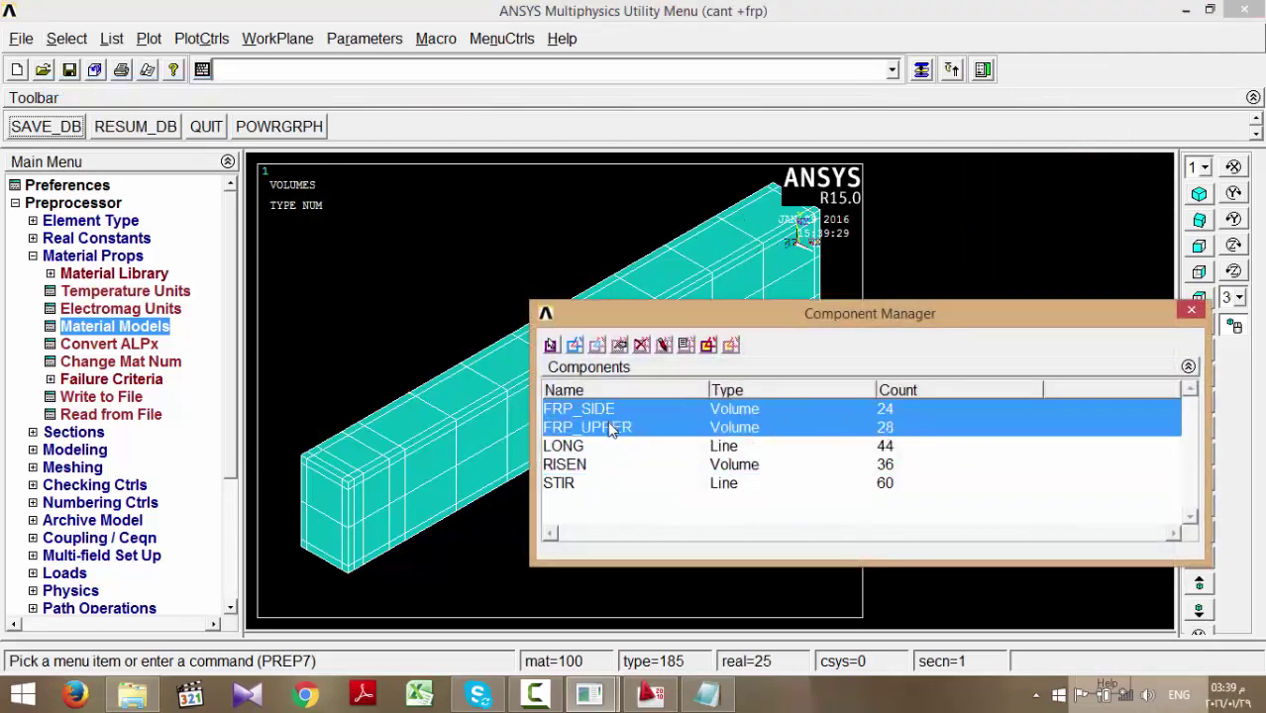
ctrl+click(583, 468)
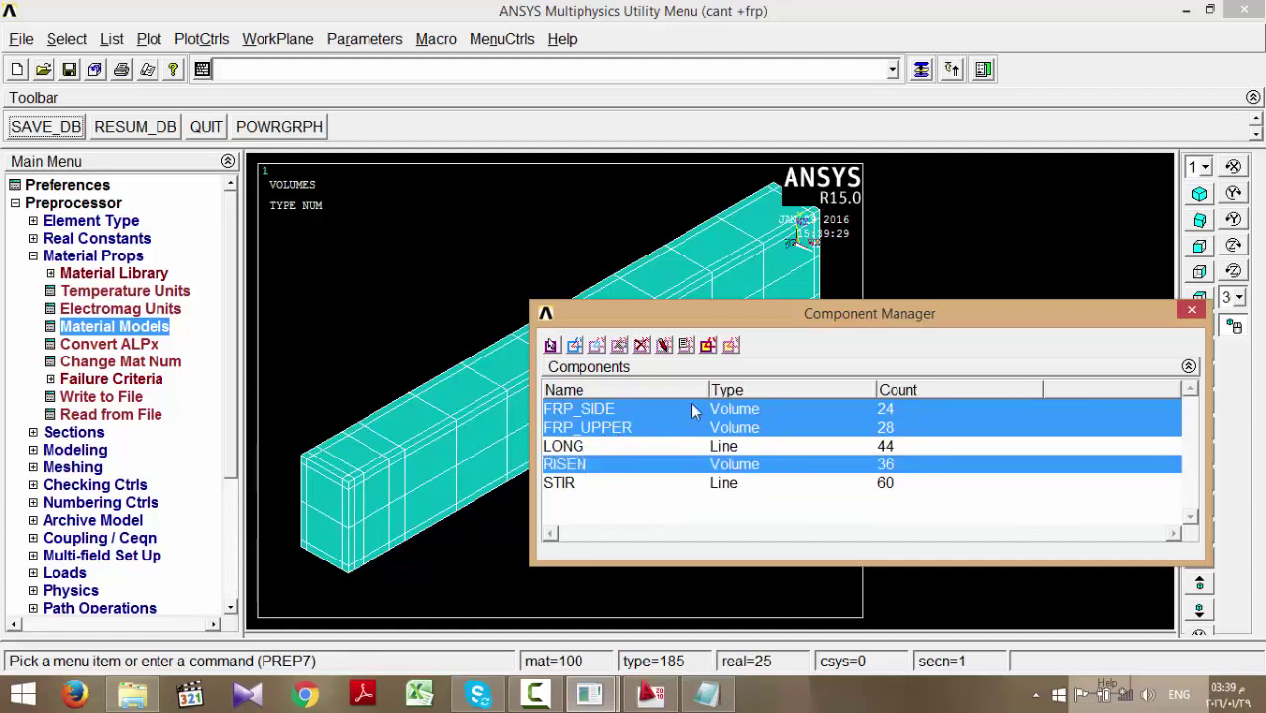
click(731, 346)
- Create a component named BEAM from volumes, picking all the volumes that are still selected
click(551, 346)
click(581, 250)
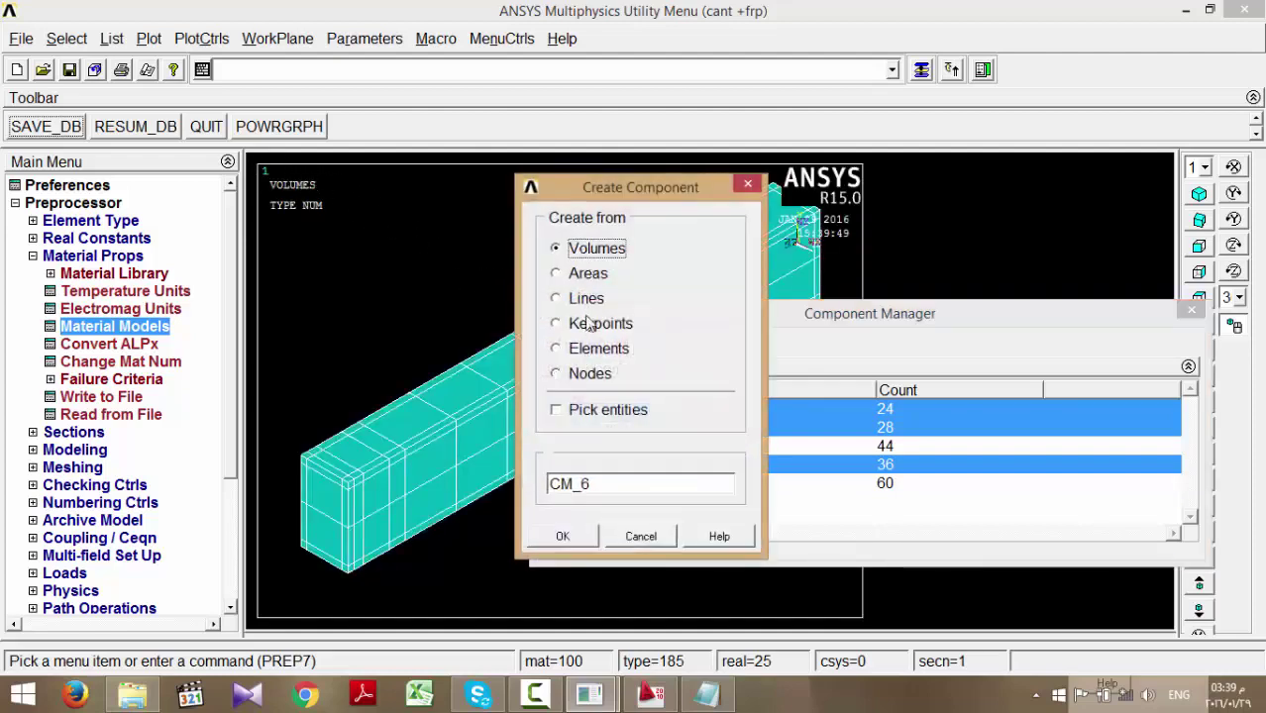
click(595, 409)
drag(588, 484, 509, 478)
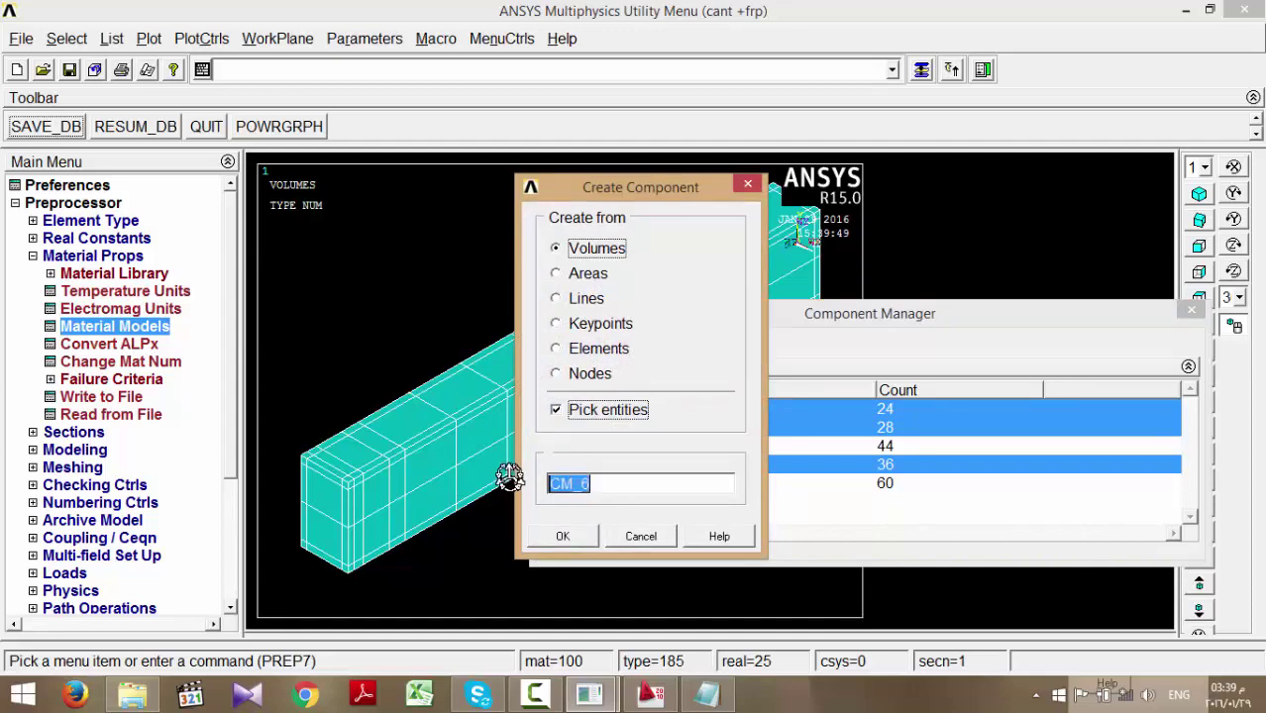
text(BEAM)
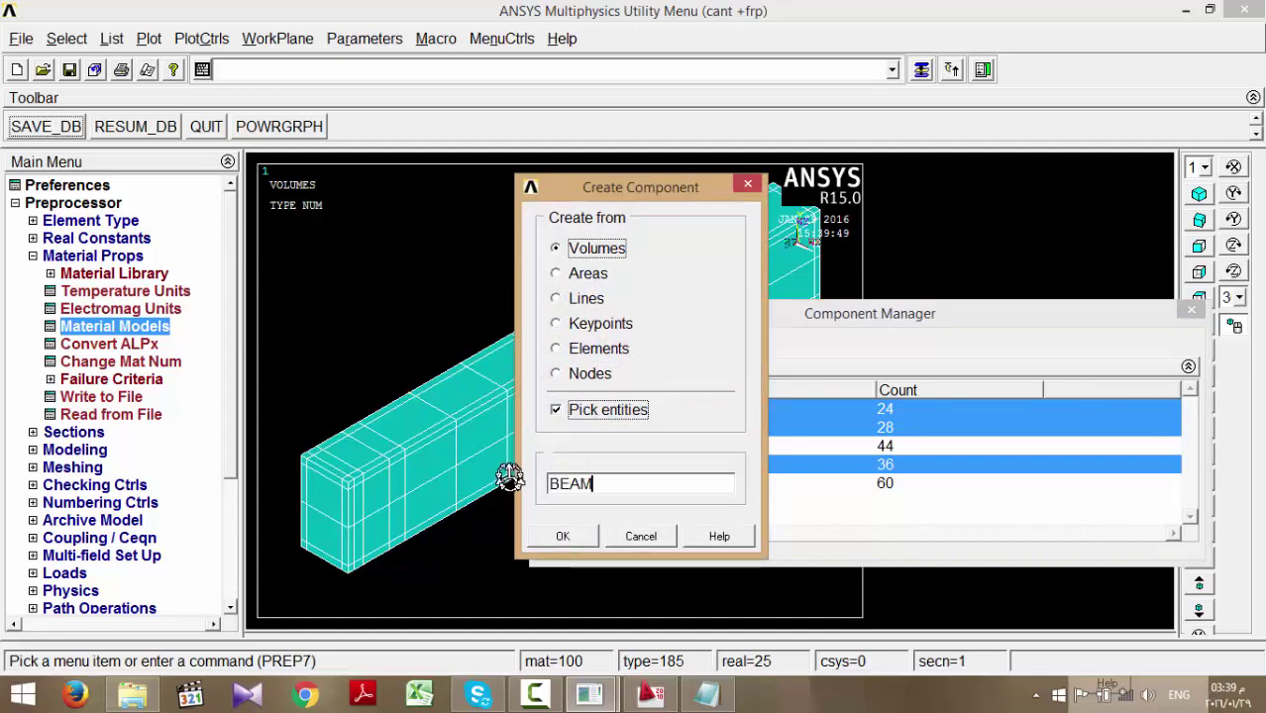
click(561, 538)
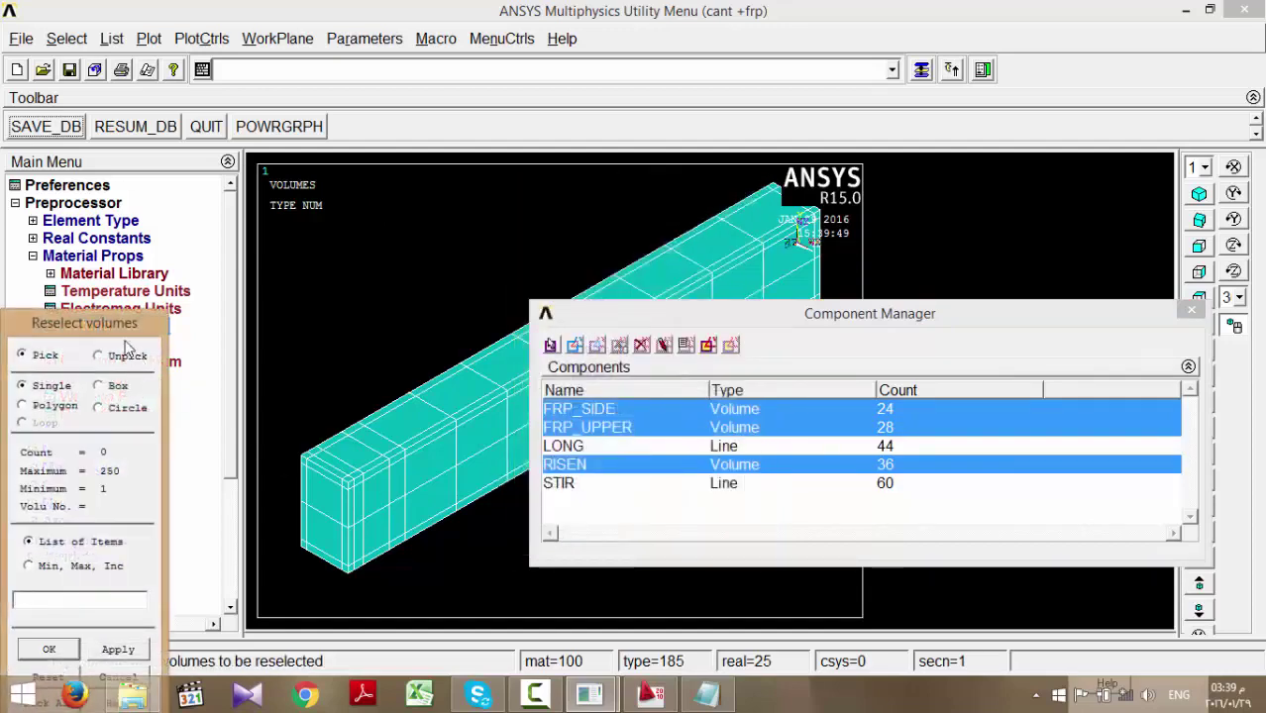
click(105, 618)
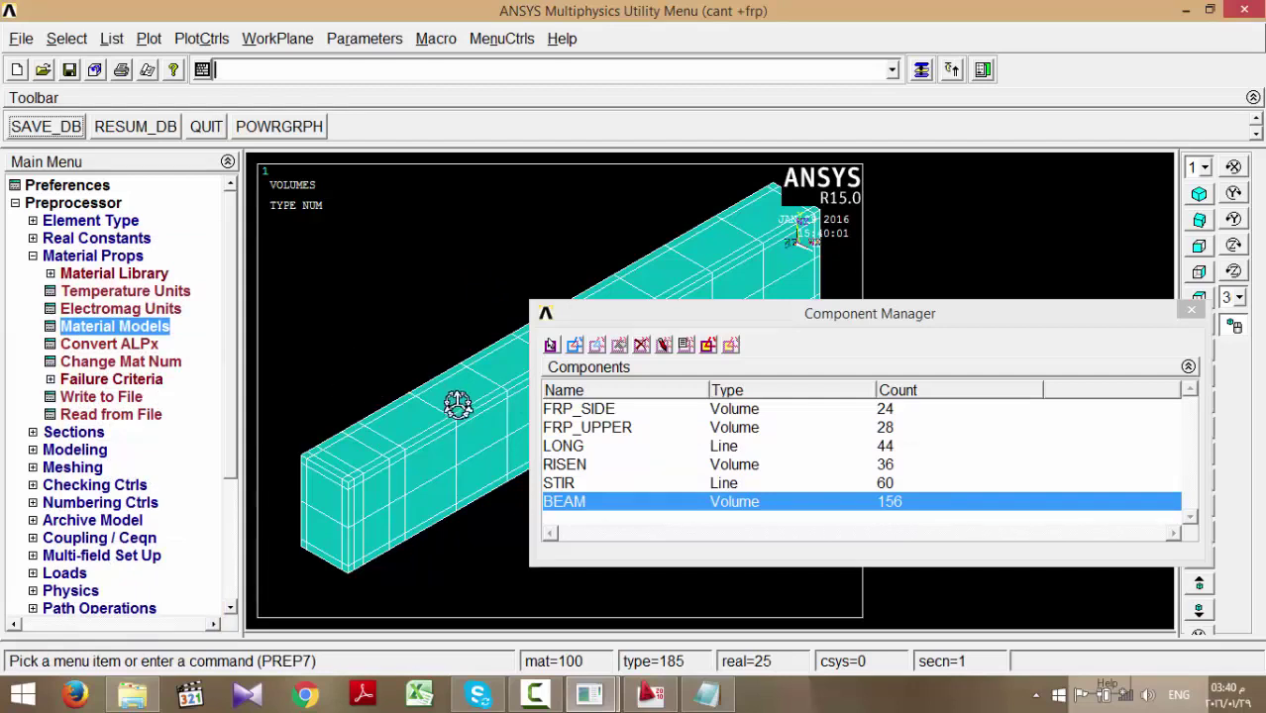
- Select everything, and unselect the FRP_SIDE, FRP_UPPER, STIR, BEAM and RISEN components to isolate the two end plates
click(67, 38)
click(100, 158)
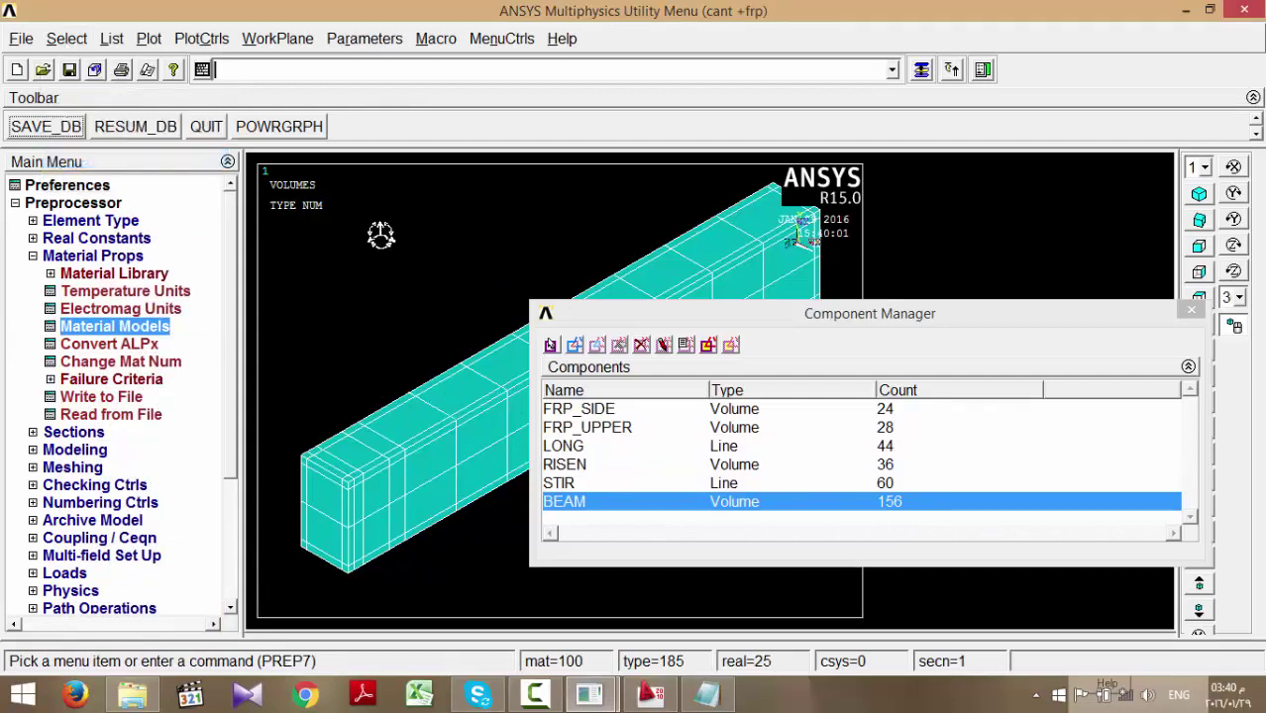
click(592, 408)
shift+click(591, 427)
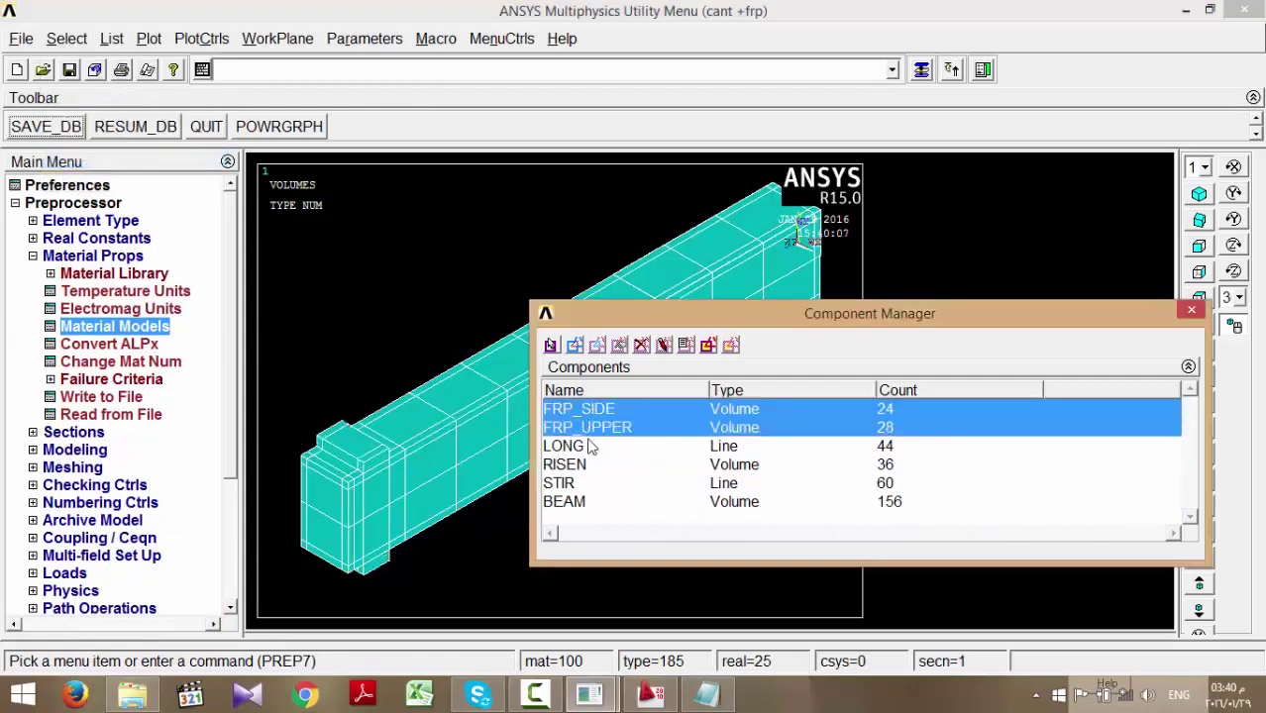
ctrl+click(580, 484)
ctrl+click(582, 502)
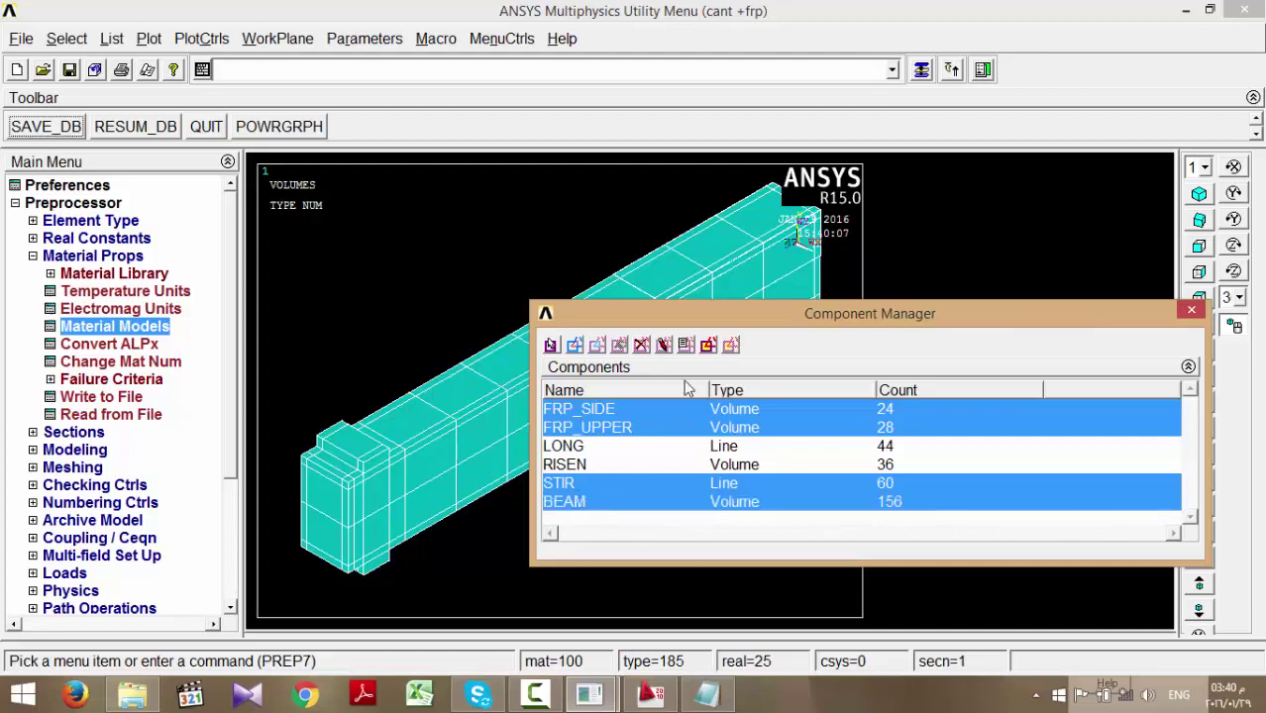
click(731, 345)
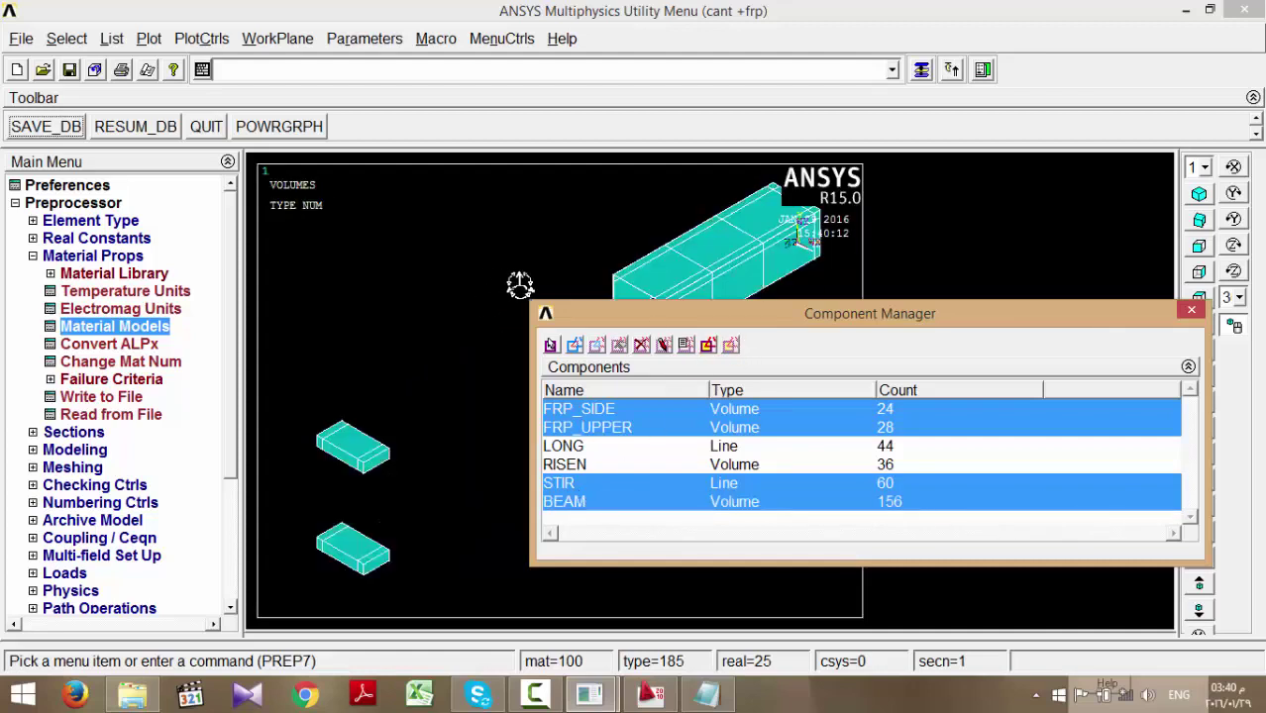
click(589, 471)
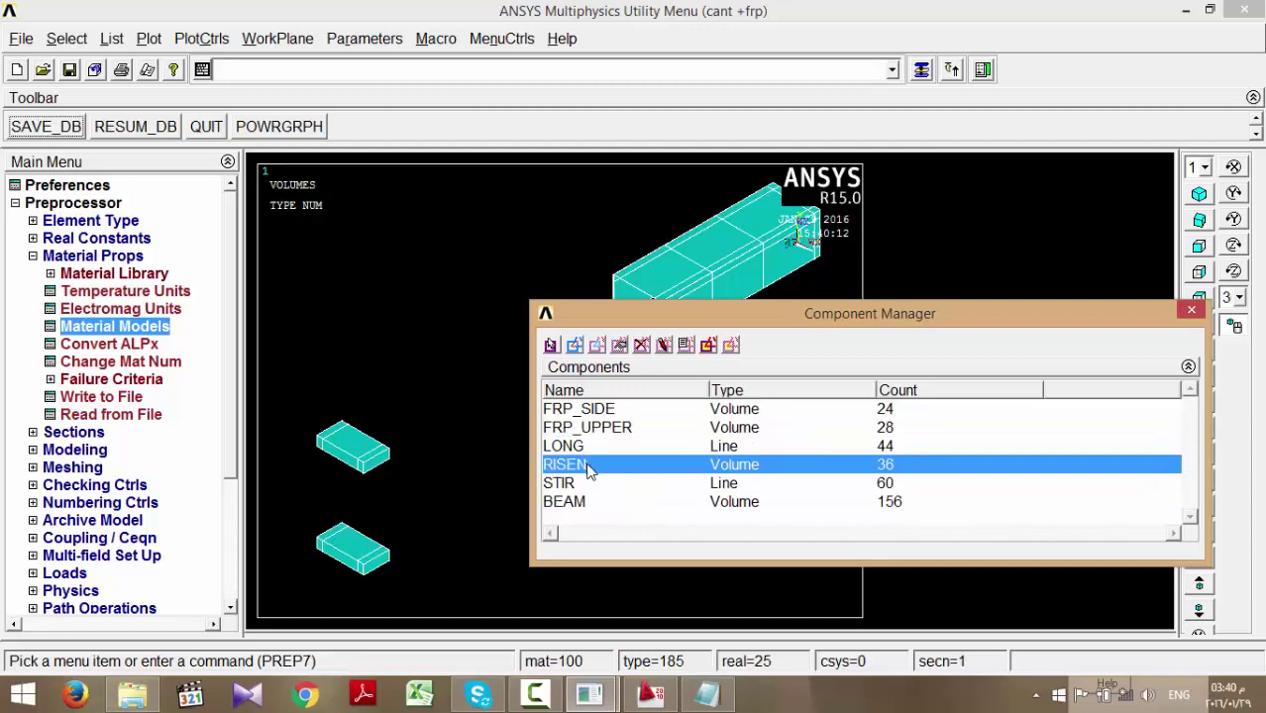
click(732, 344)
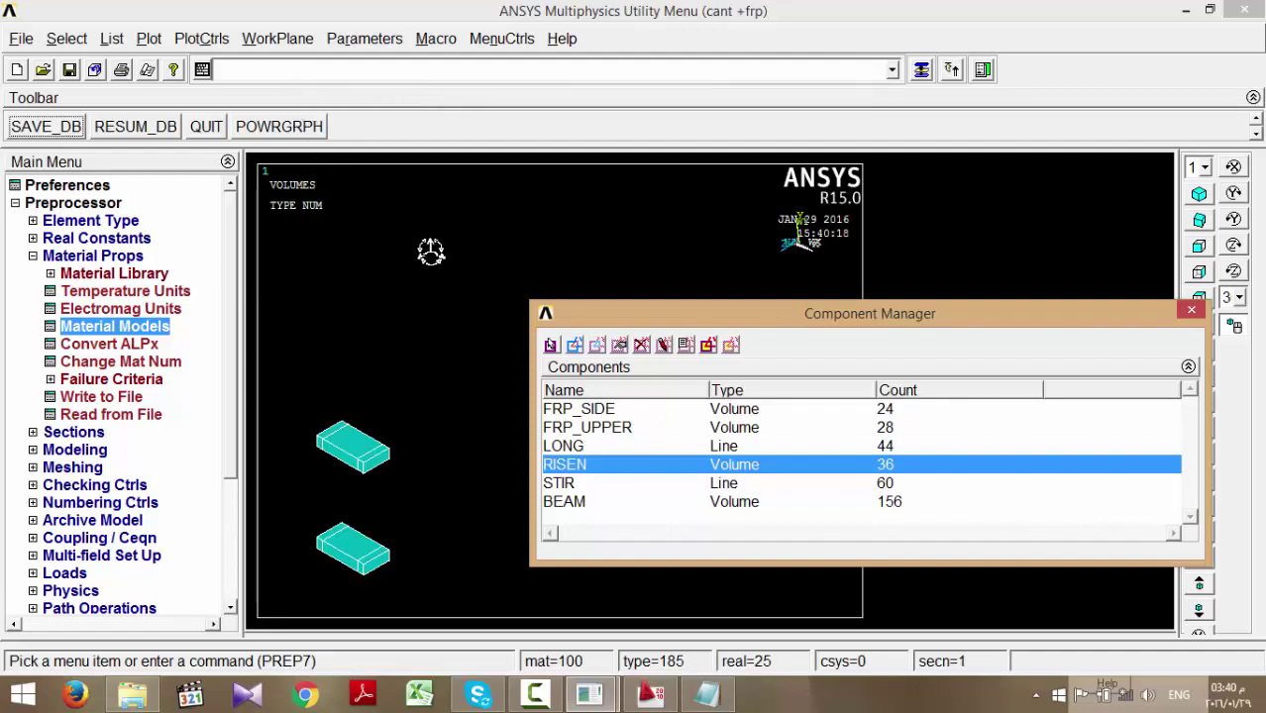
- Create a component named PLATE from volumes, picking all the end plate volumes that are still selected
ctrl+drag(442, 404, 480, 332)
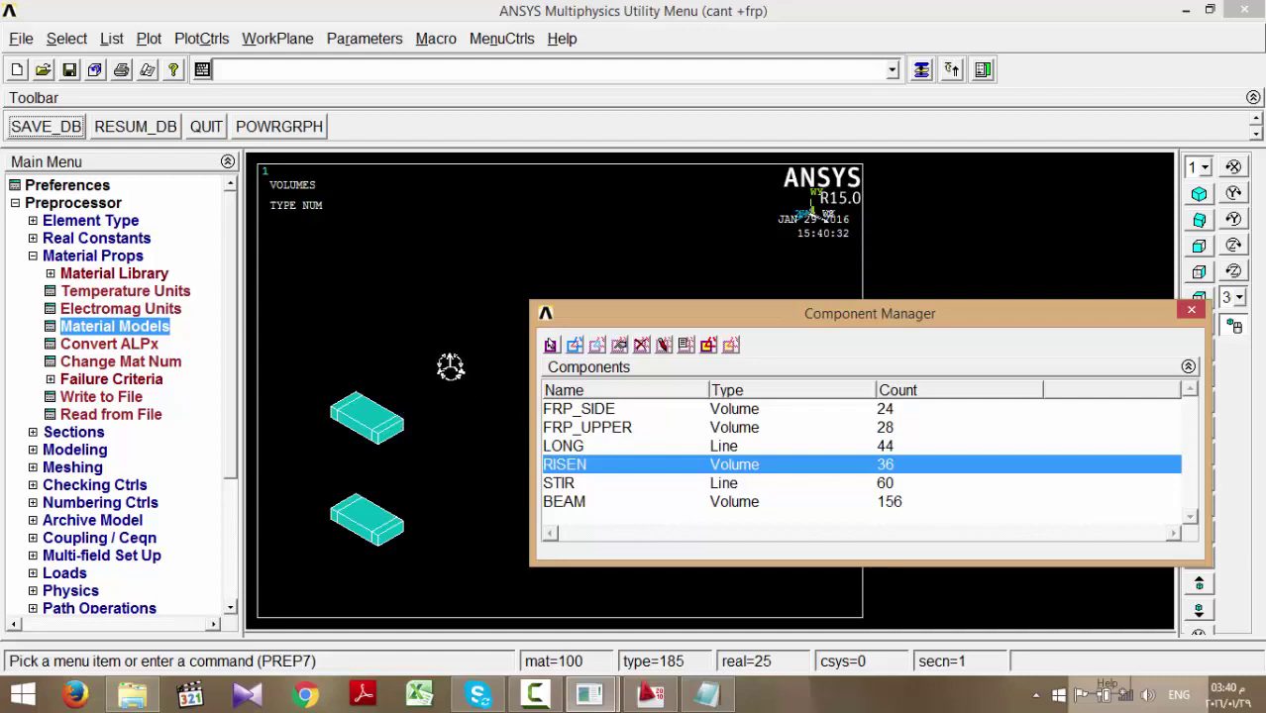
click(550, 345)
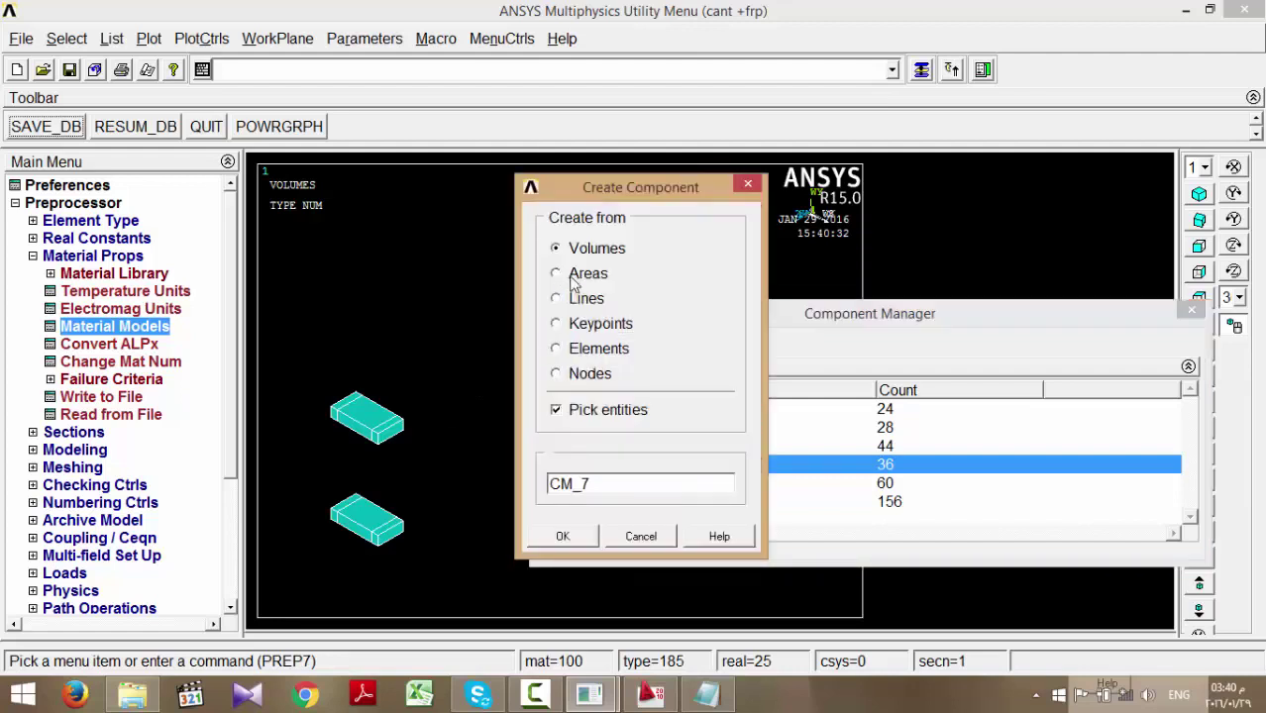
drag(603, 484, 503, 485)
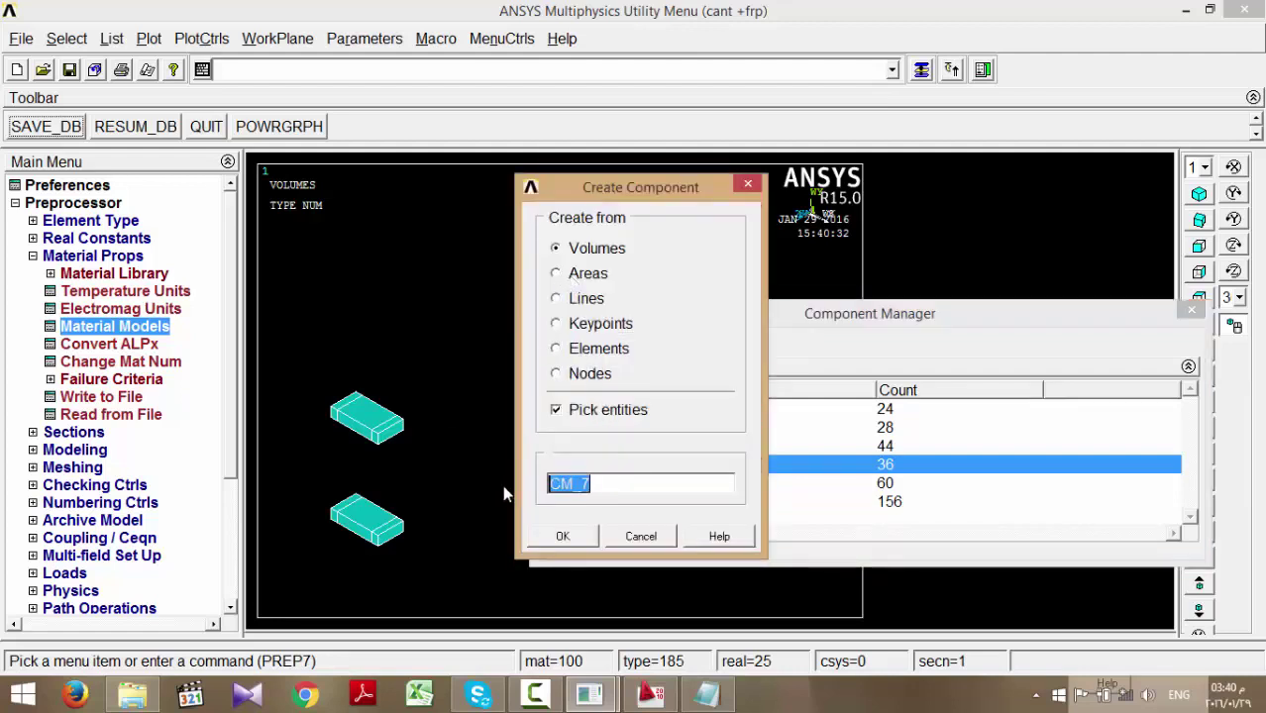
text(PLATE)
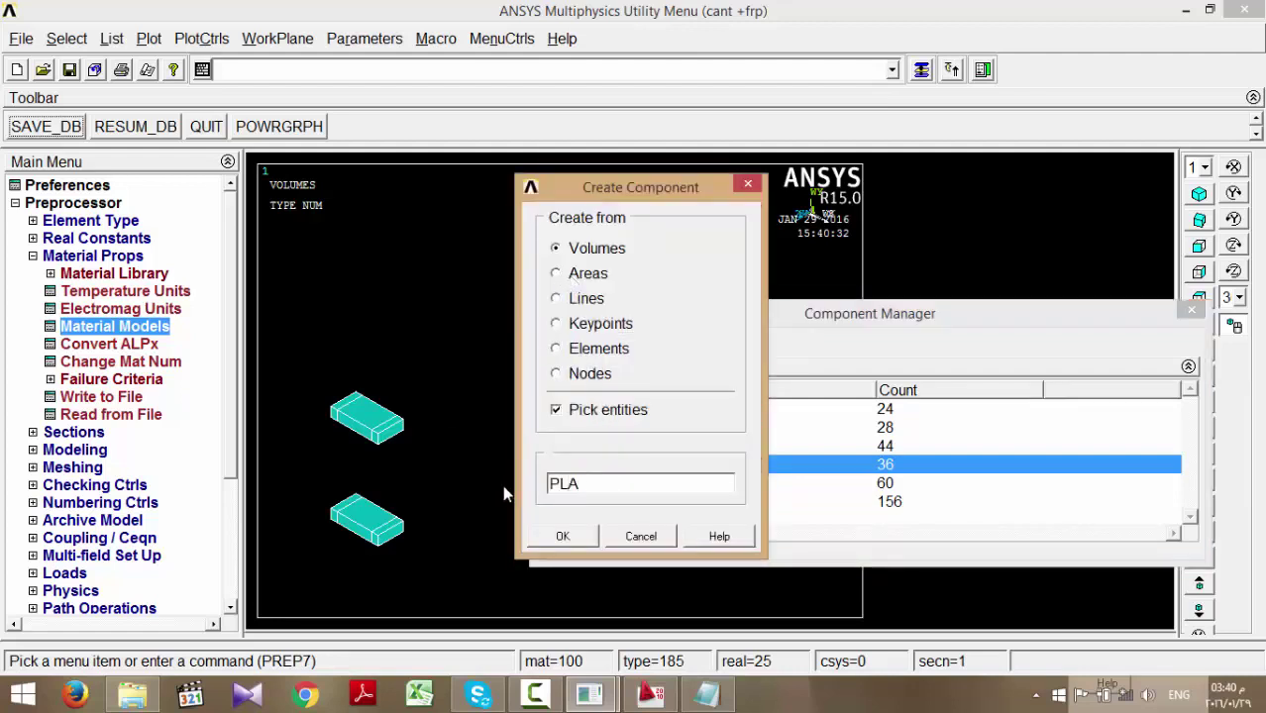
click(563, 535)
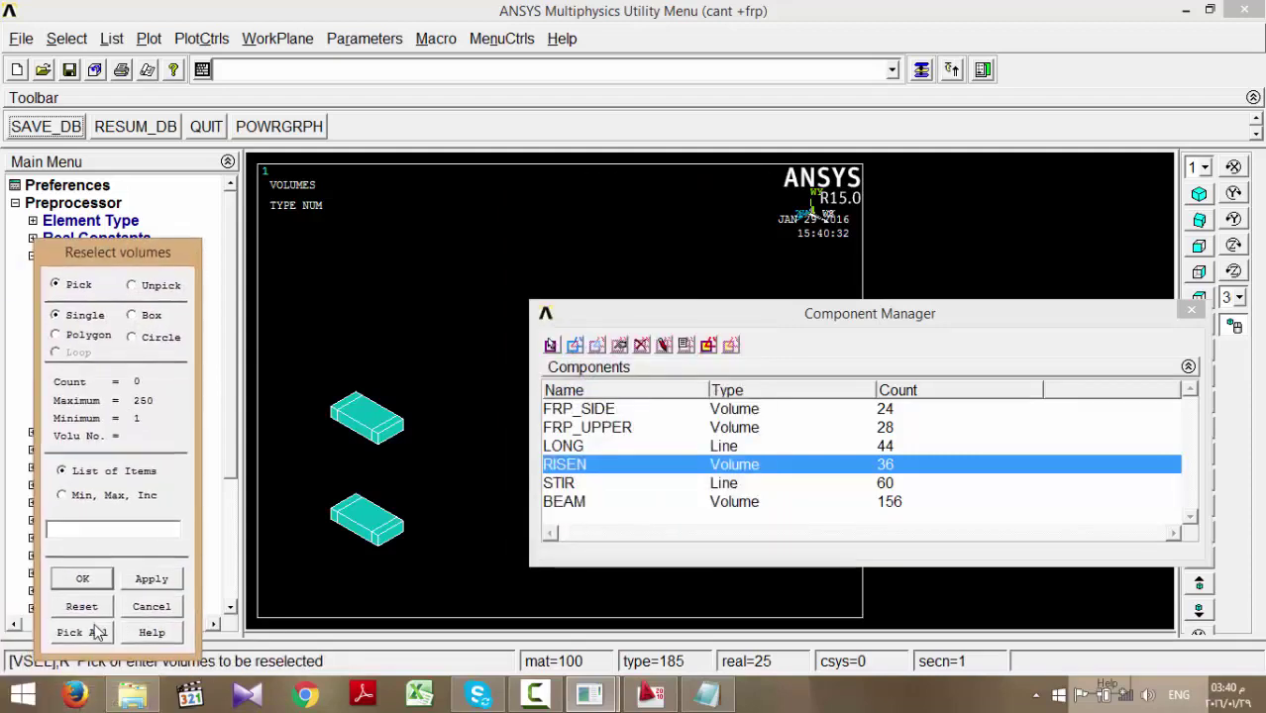
click(96, 632)
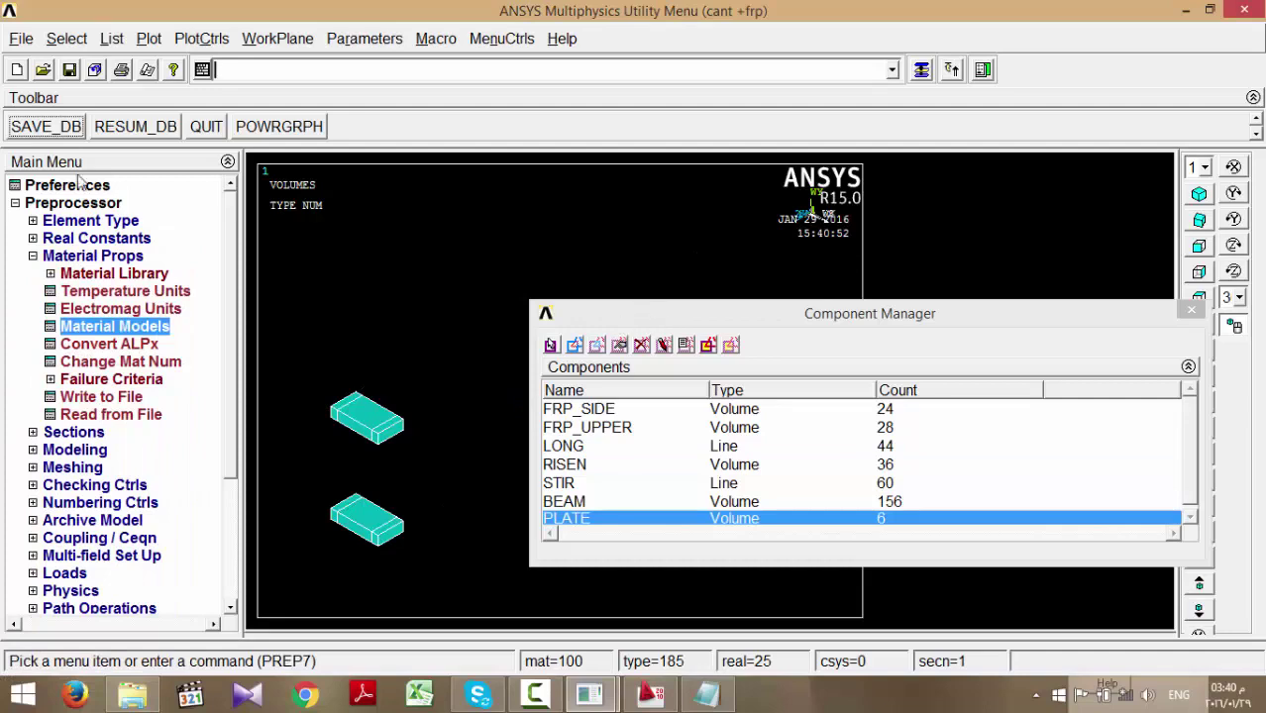
- Select everything again, close the Component Manager and save the database
click(60, 37)
click(69, 156)
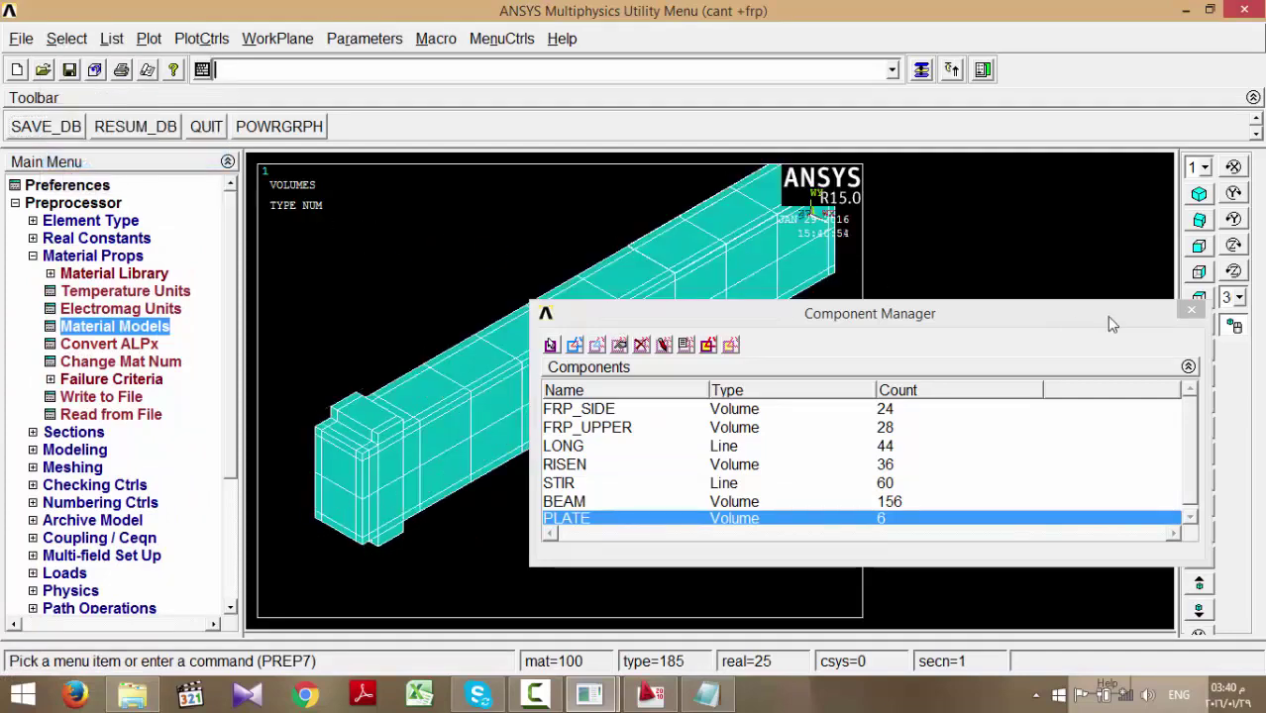
click(1191, 311)
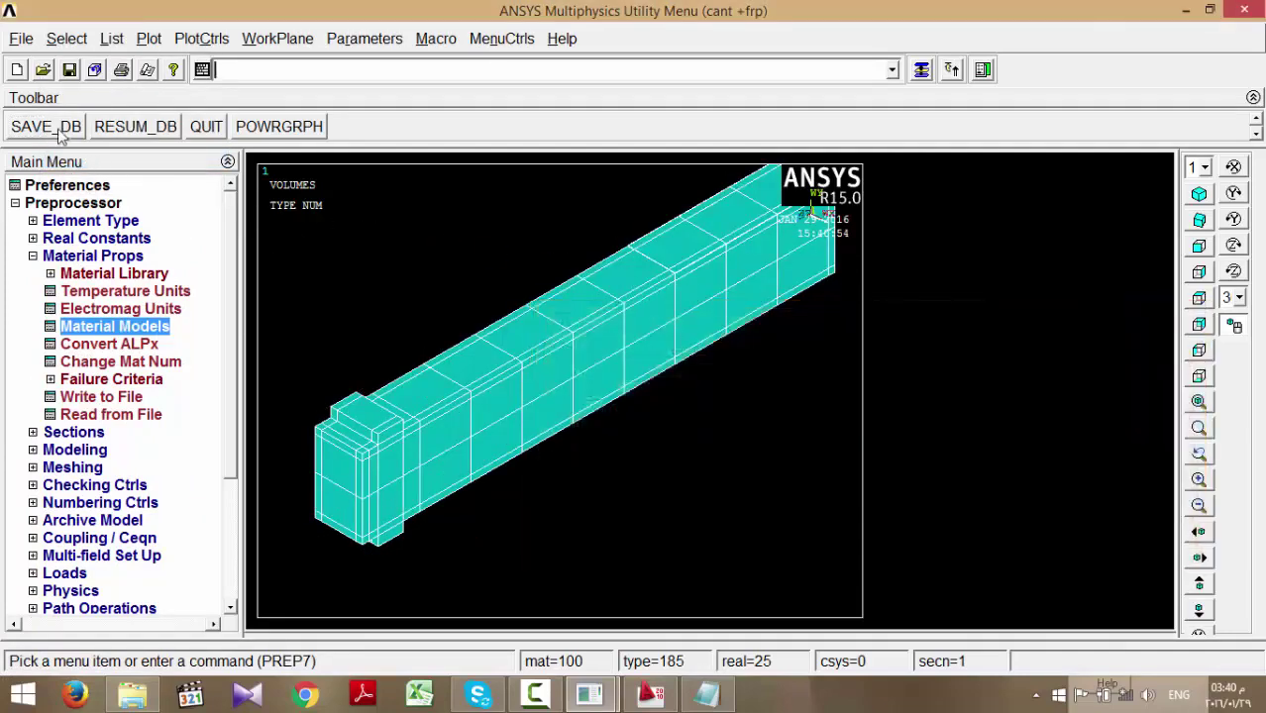
click(47, 127)
- Plot the volumes of the whole beam and save the database again
click(268, 137)
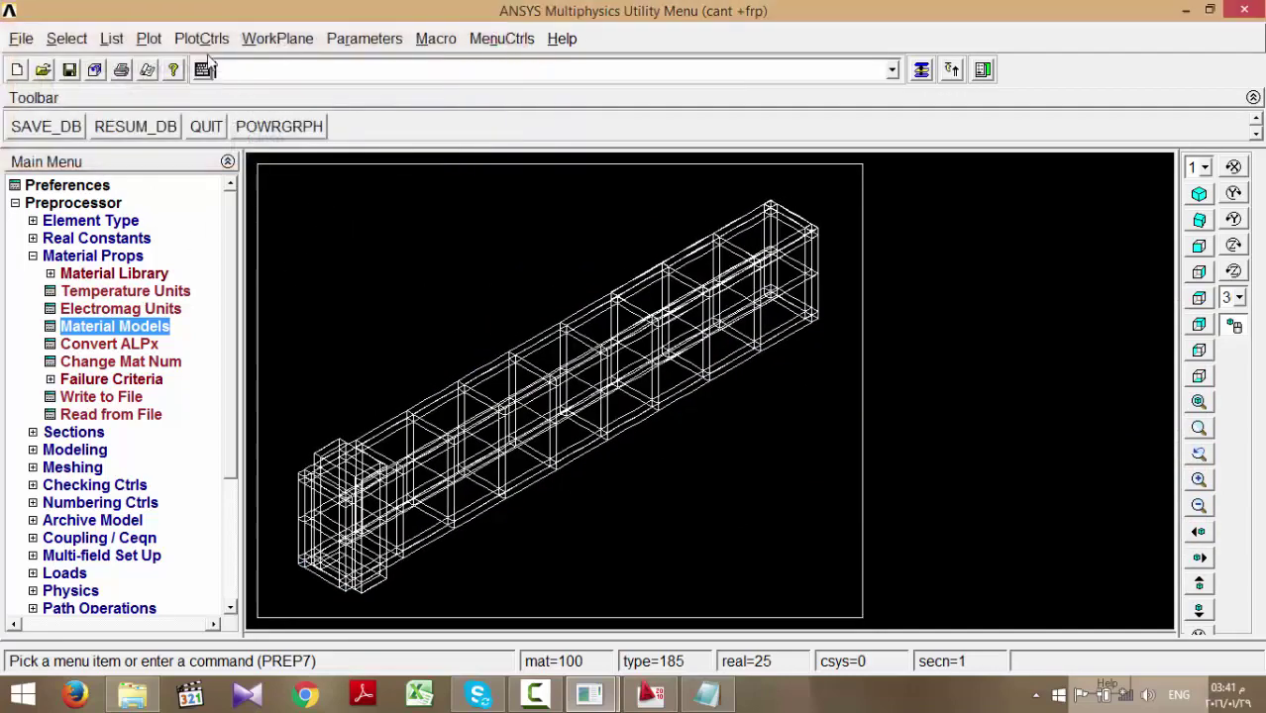
click(148, 37)
click(181, 157)
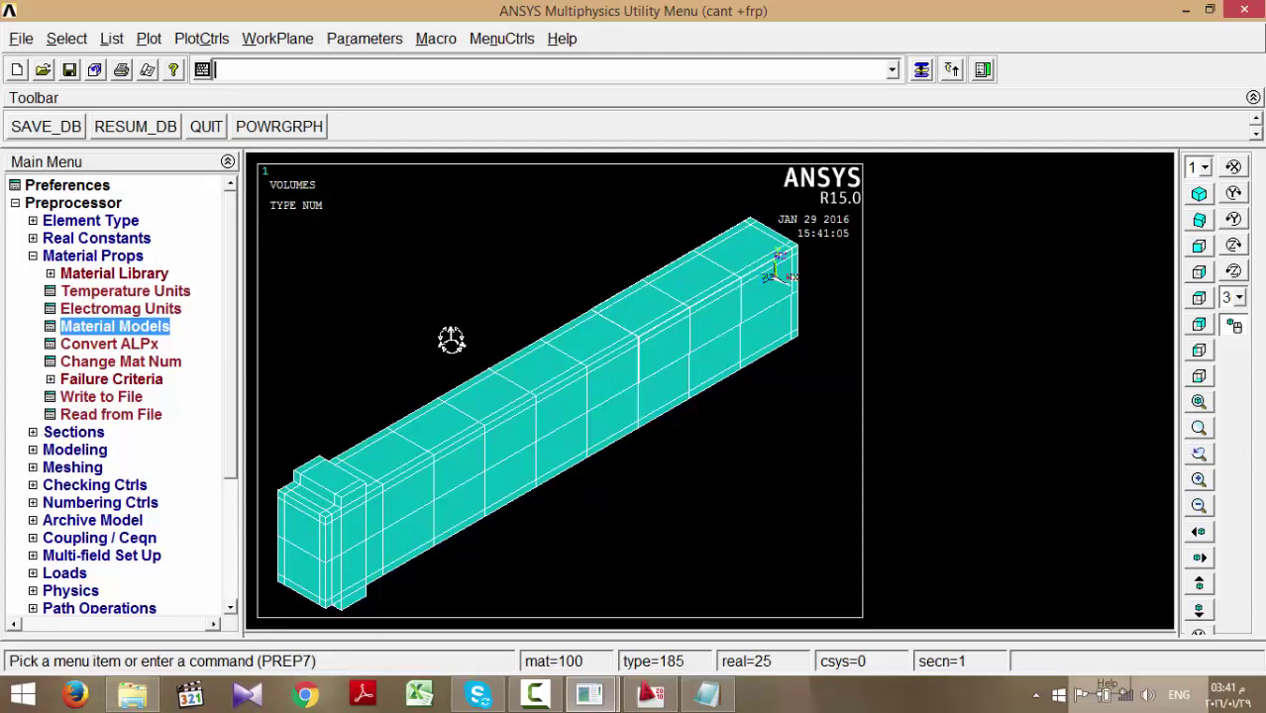
click(69, 131)
click(32, 256)
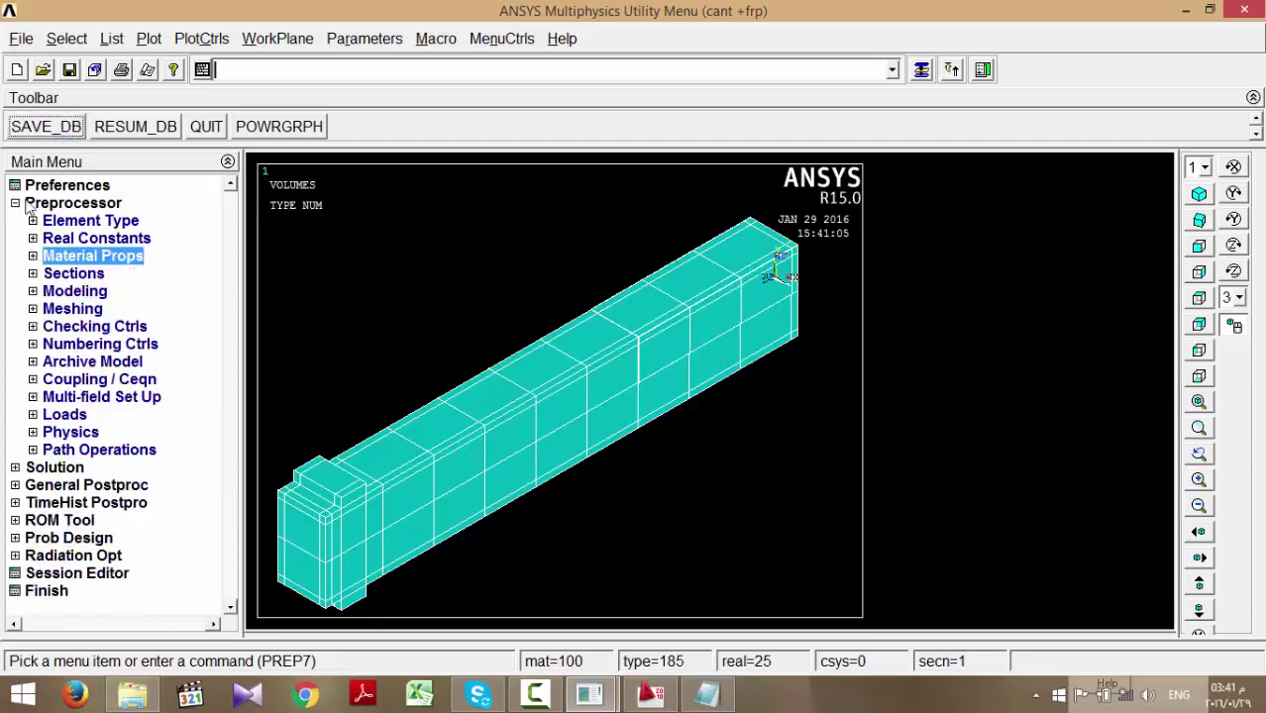
double_click(37, 205)
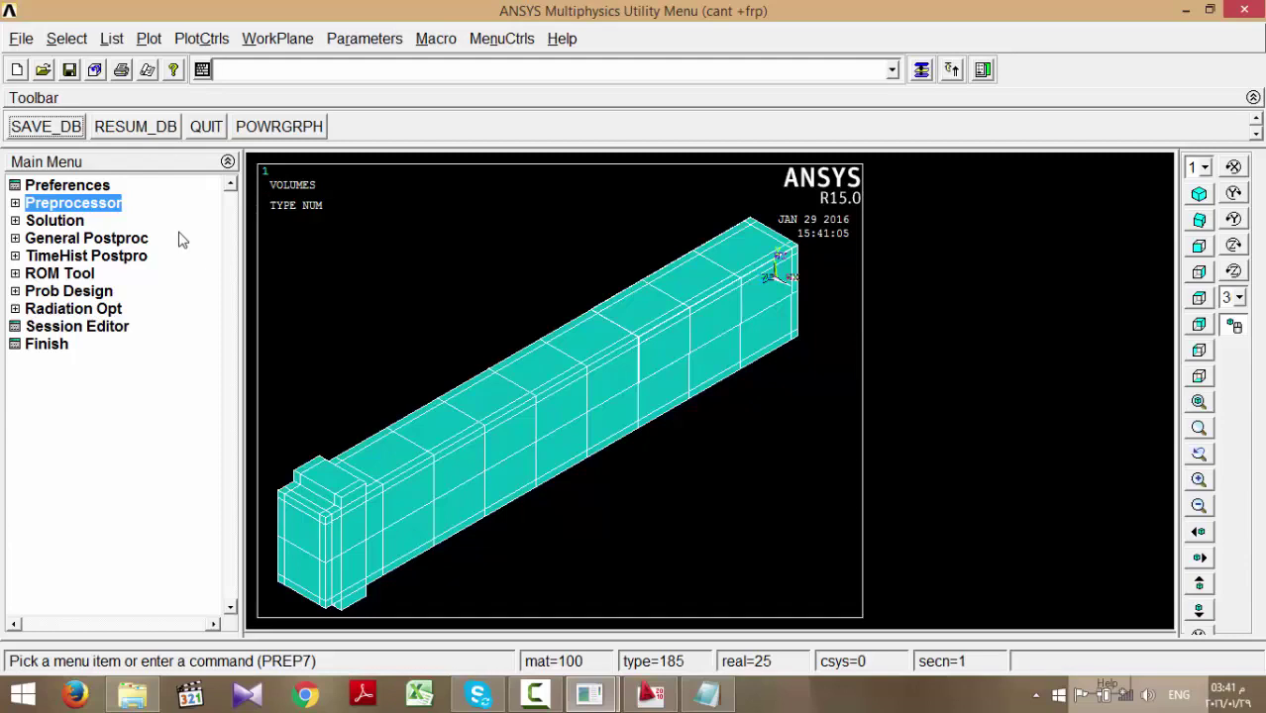
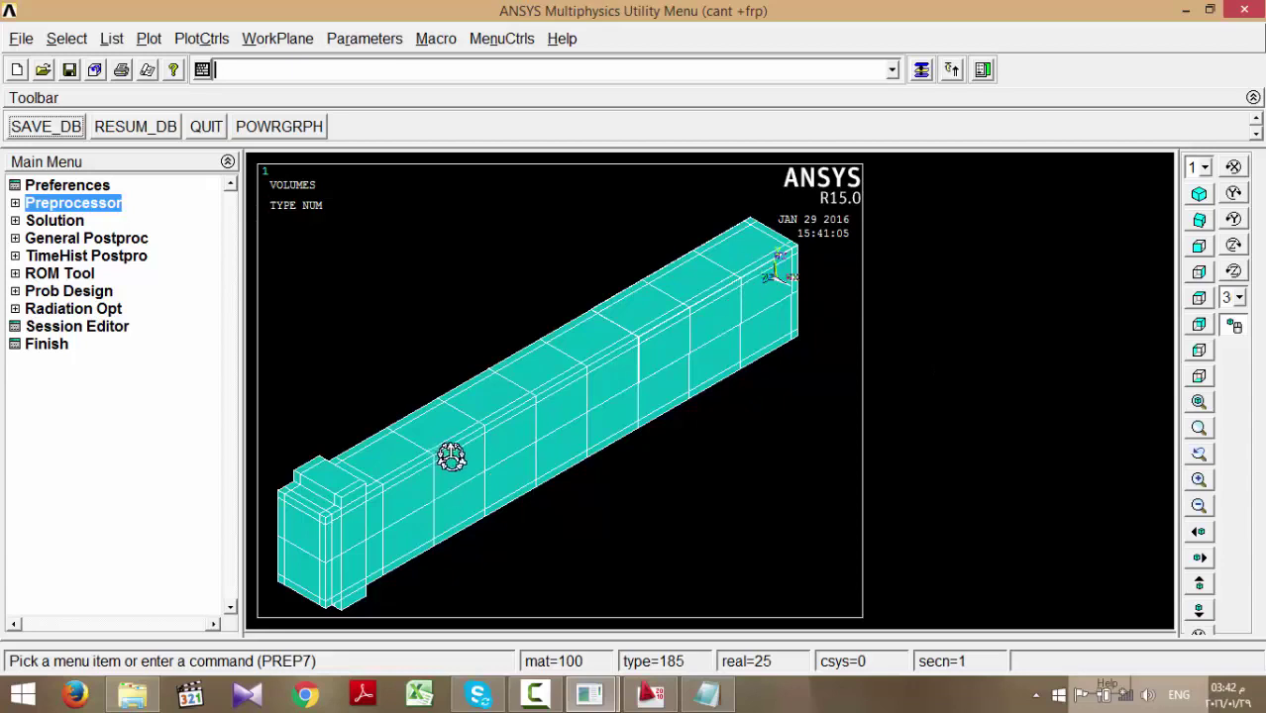
- Assign an element edge length of 20 to all lines with the MeshTool and save the database
click(15, 203)
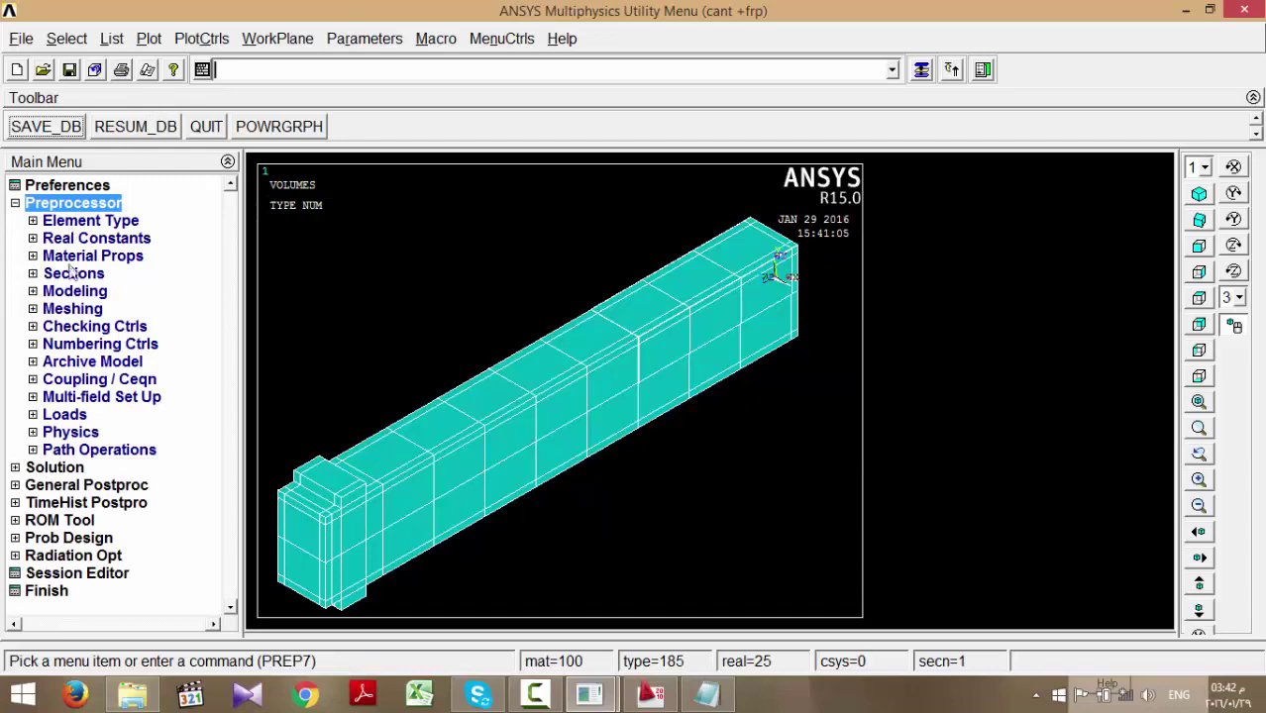
click(71, 308)
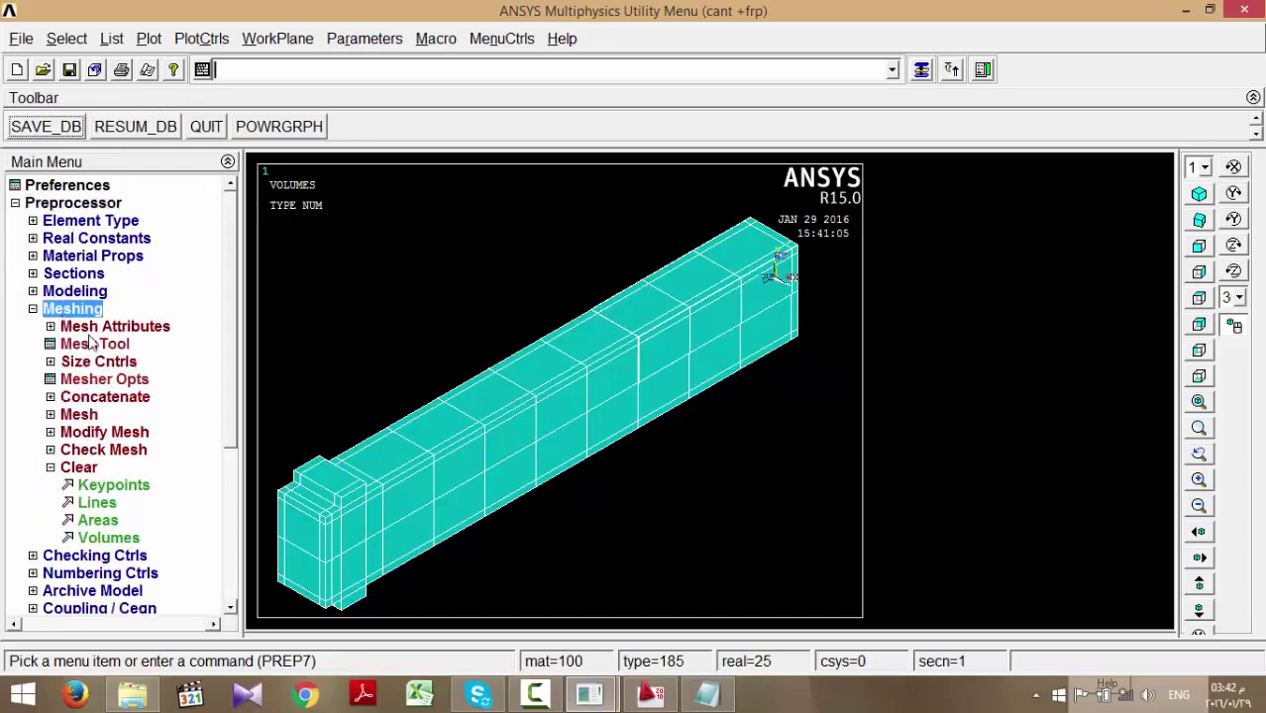
click(95, 343)
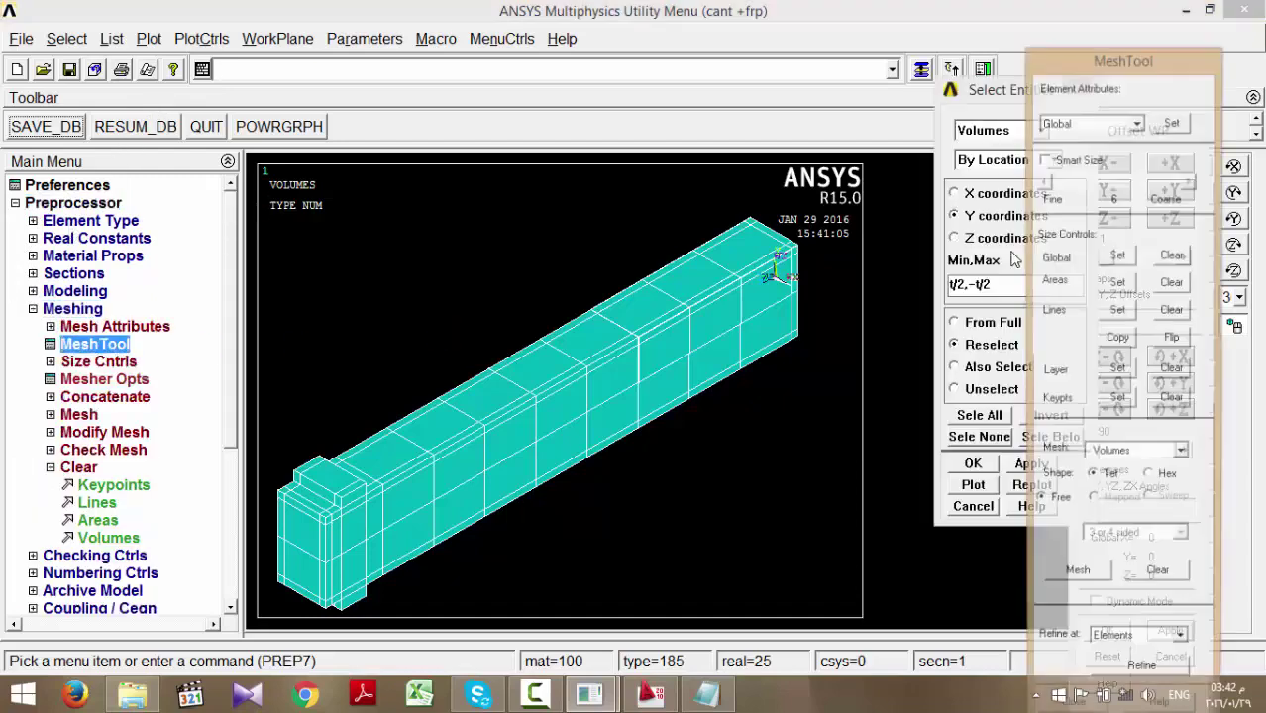
click(1116, 313)
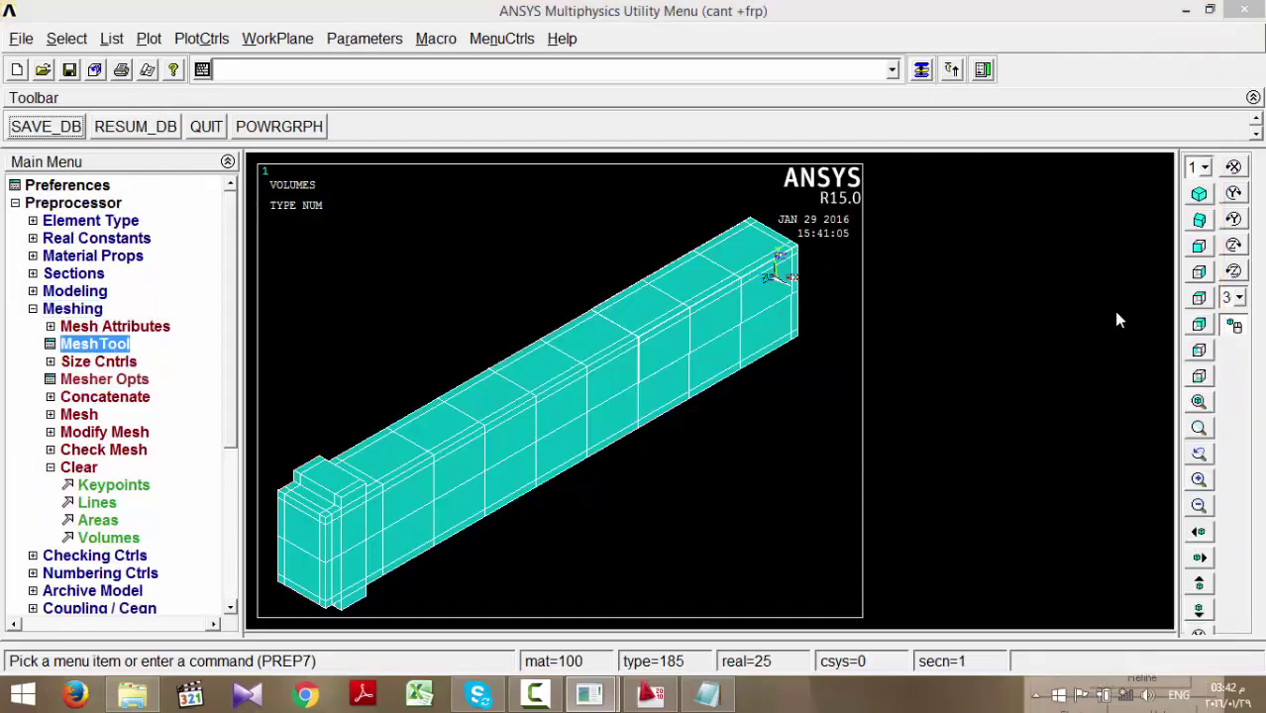
drag(144, 330, 181, 239)
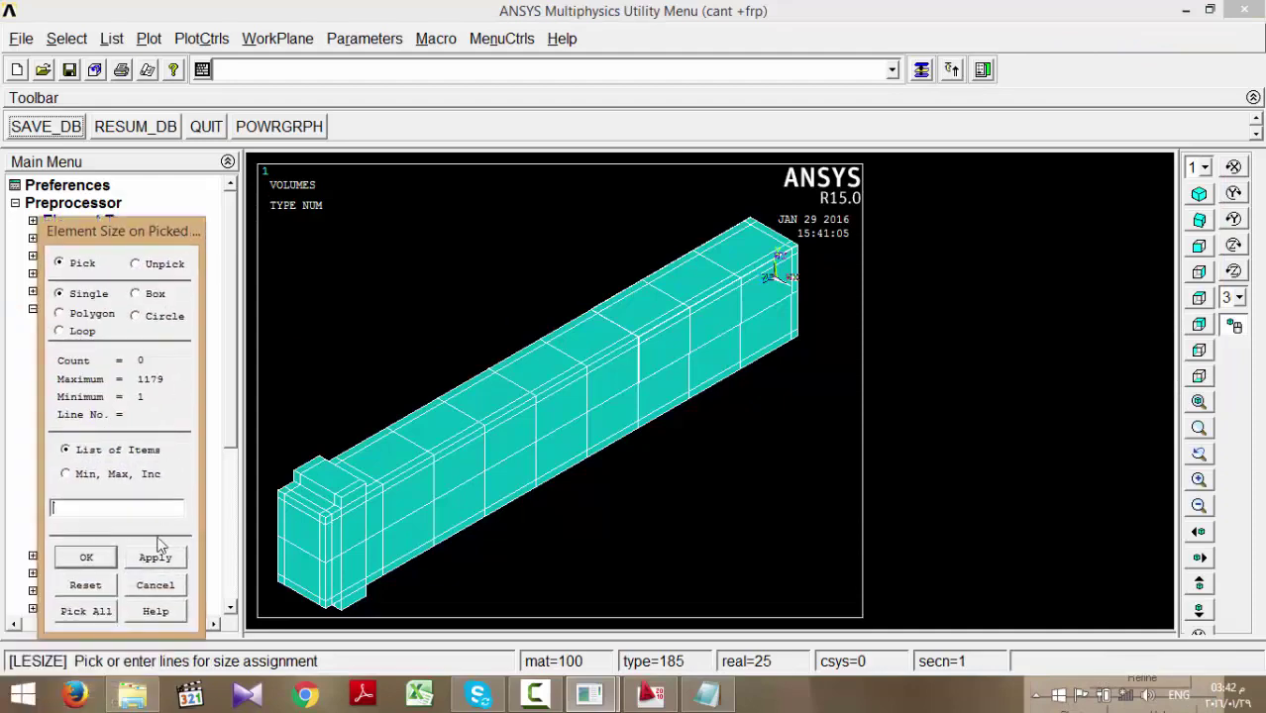
click(99, 608)
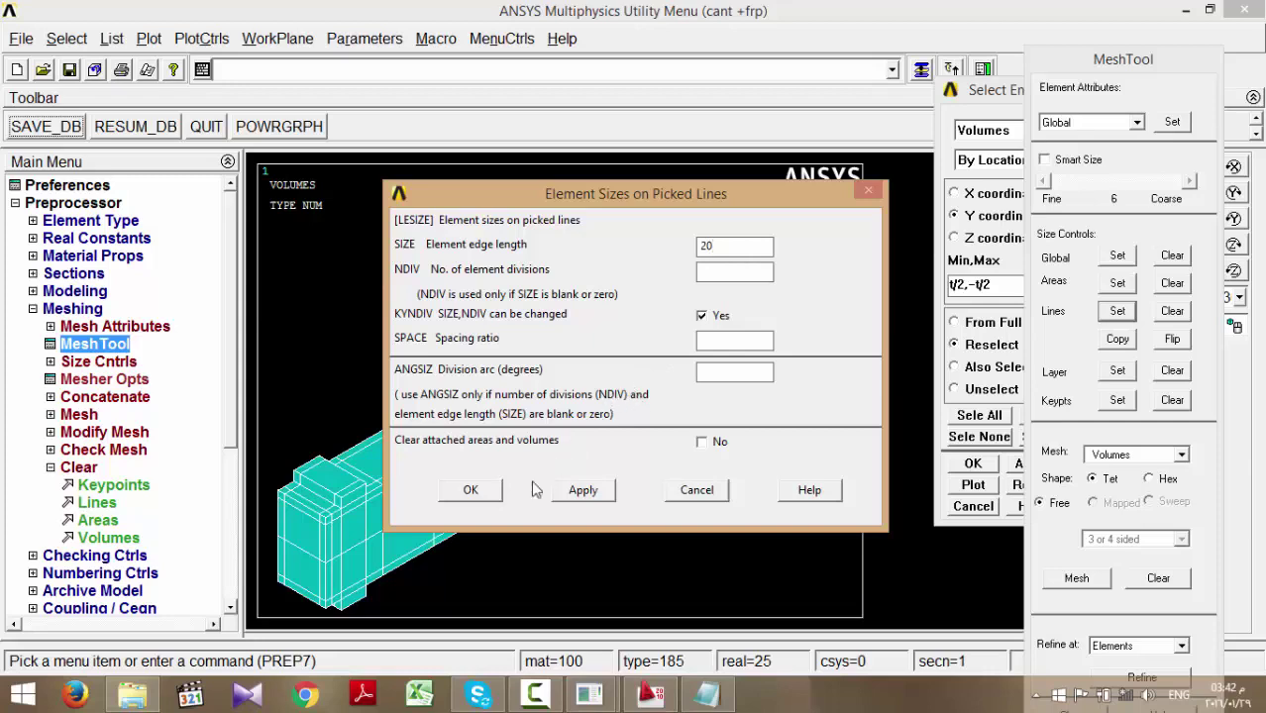
click(491, 495)
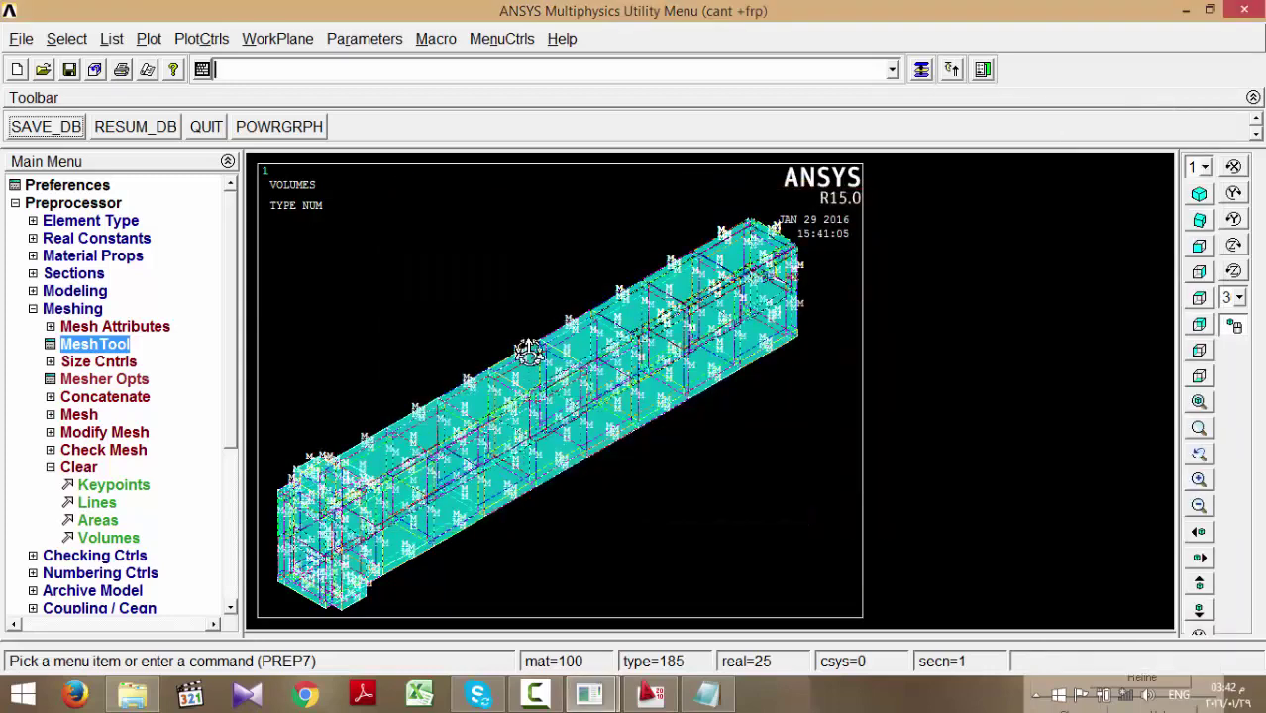
click(46, 129)
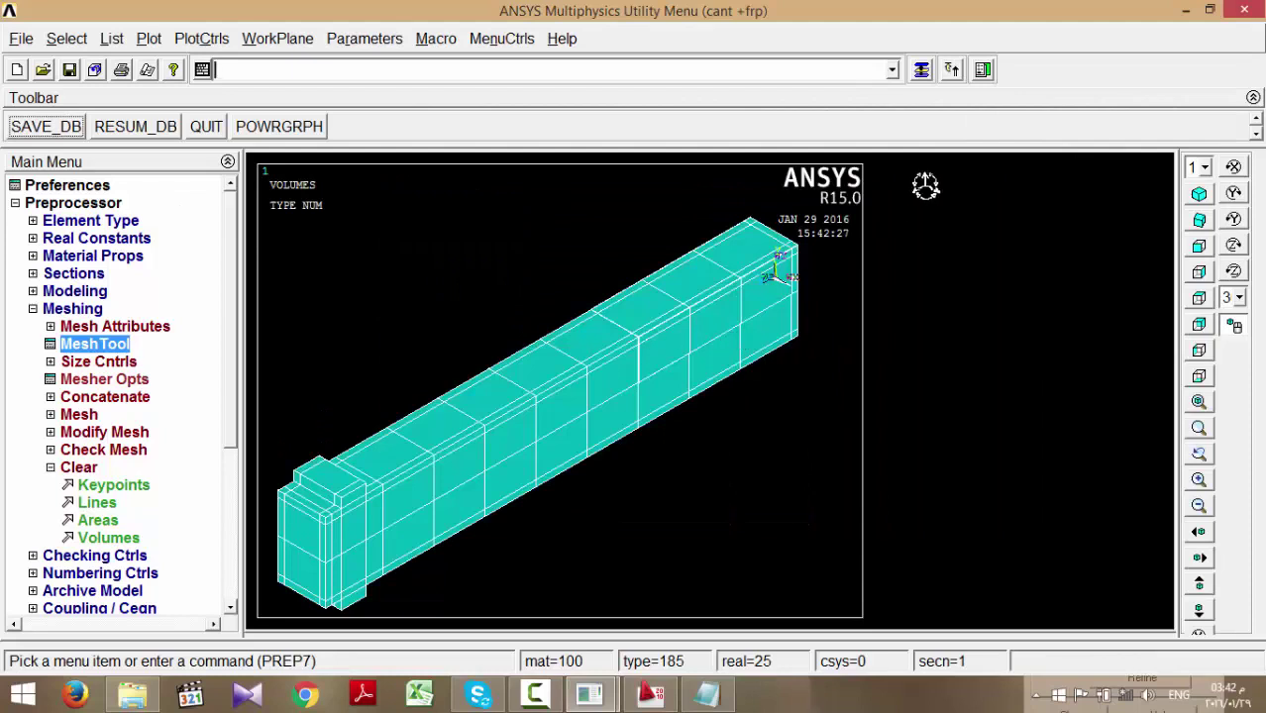
- Examine the element coordinate system setting in the global meshing attributes without changing it
click(921, 70)
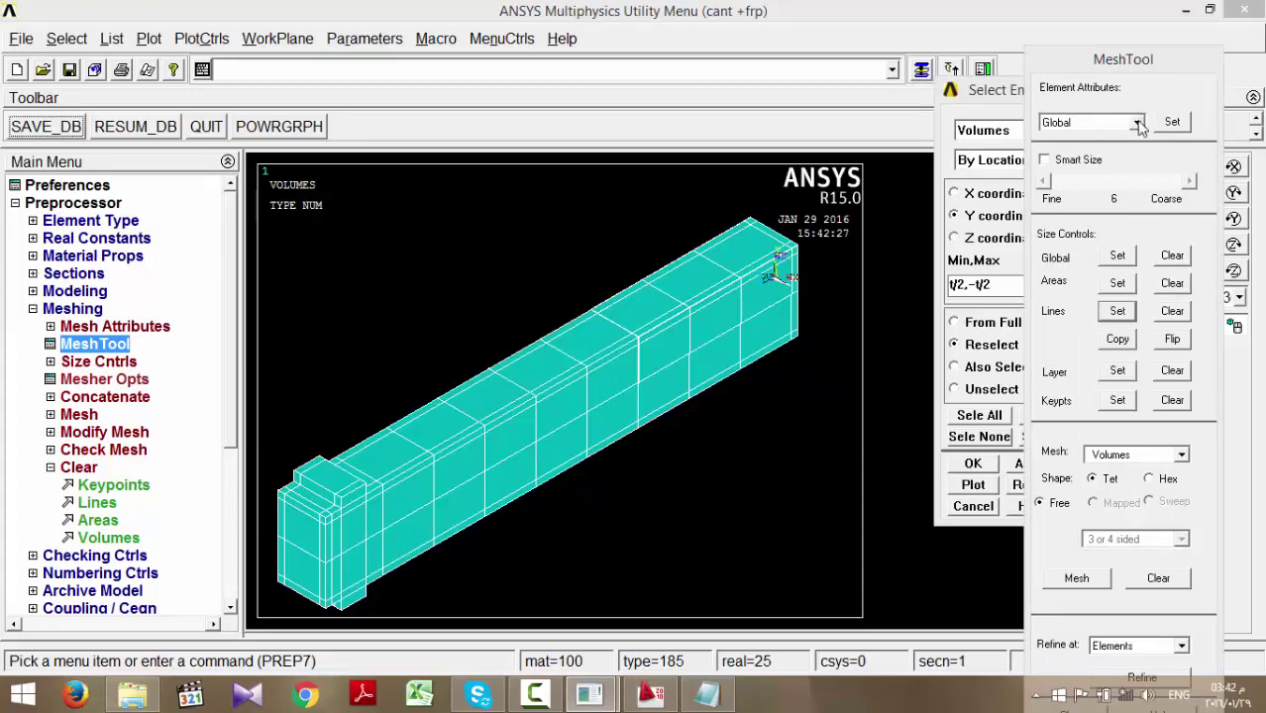
click(1173, 123)
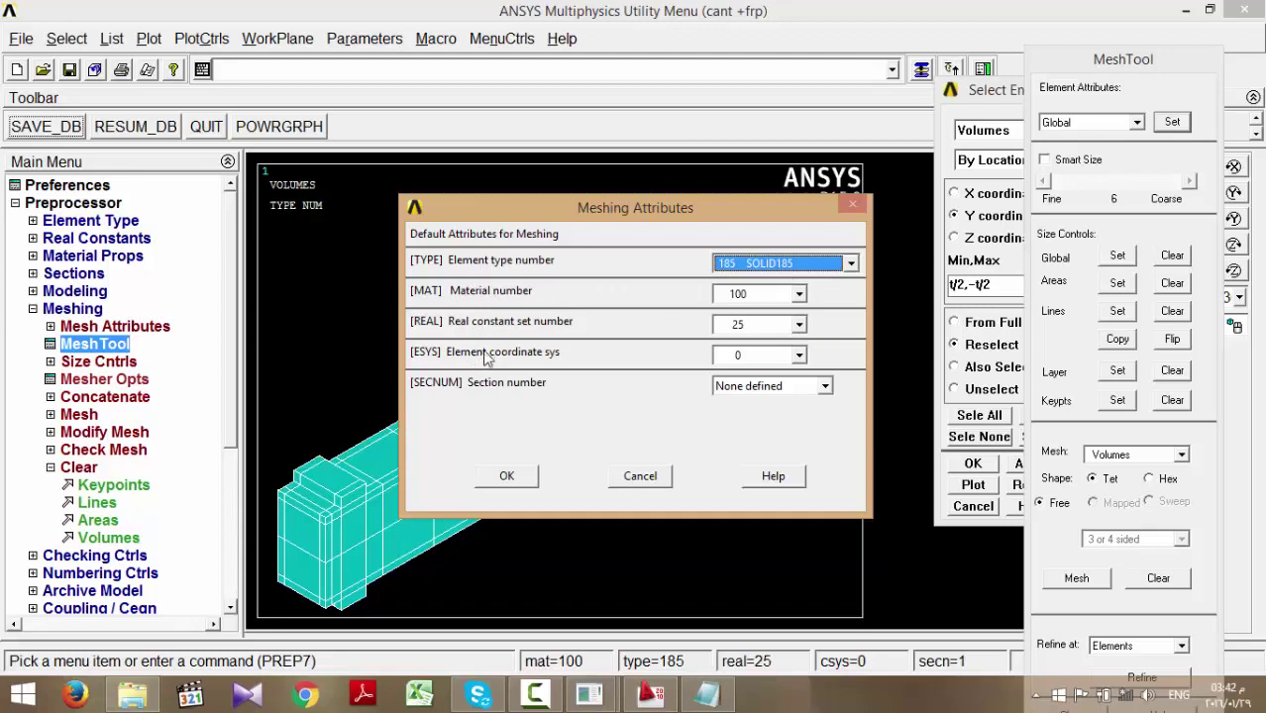
click(761, 356)
click(761, 356)
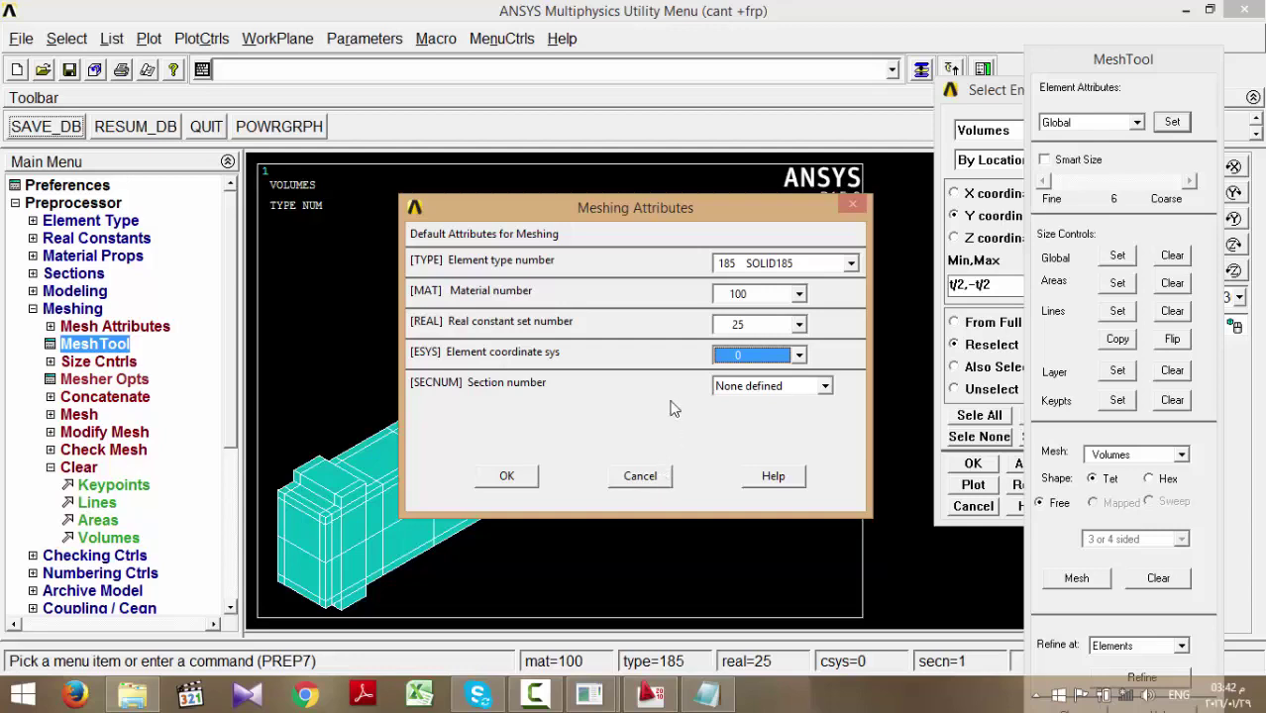
drag(708, 223, 762, 449)
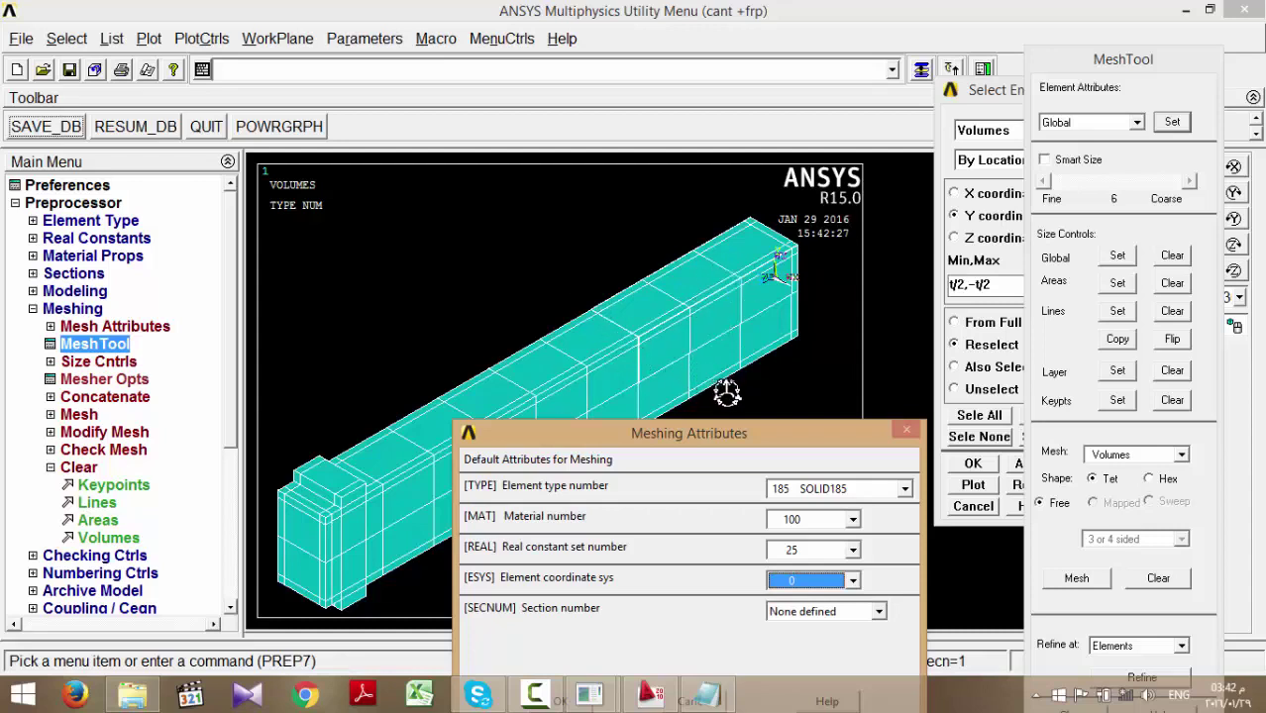
drag(709, 433, 685, 263)
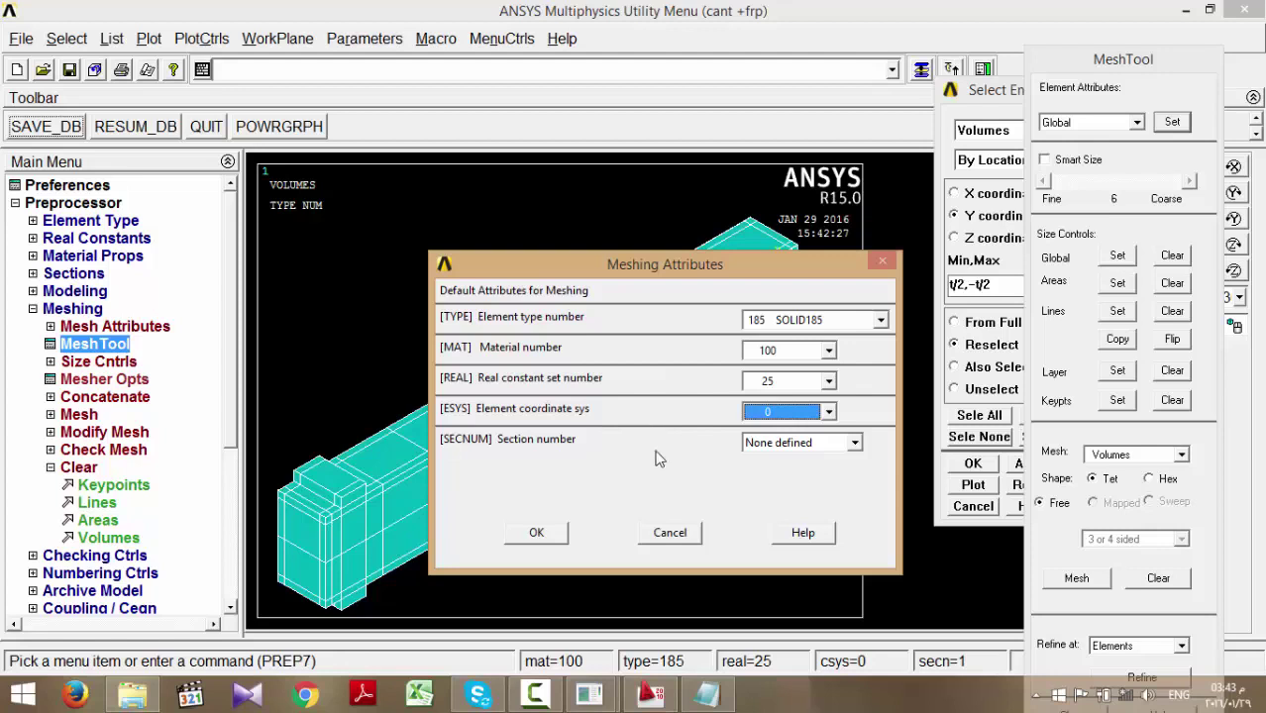
click(674, 536)
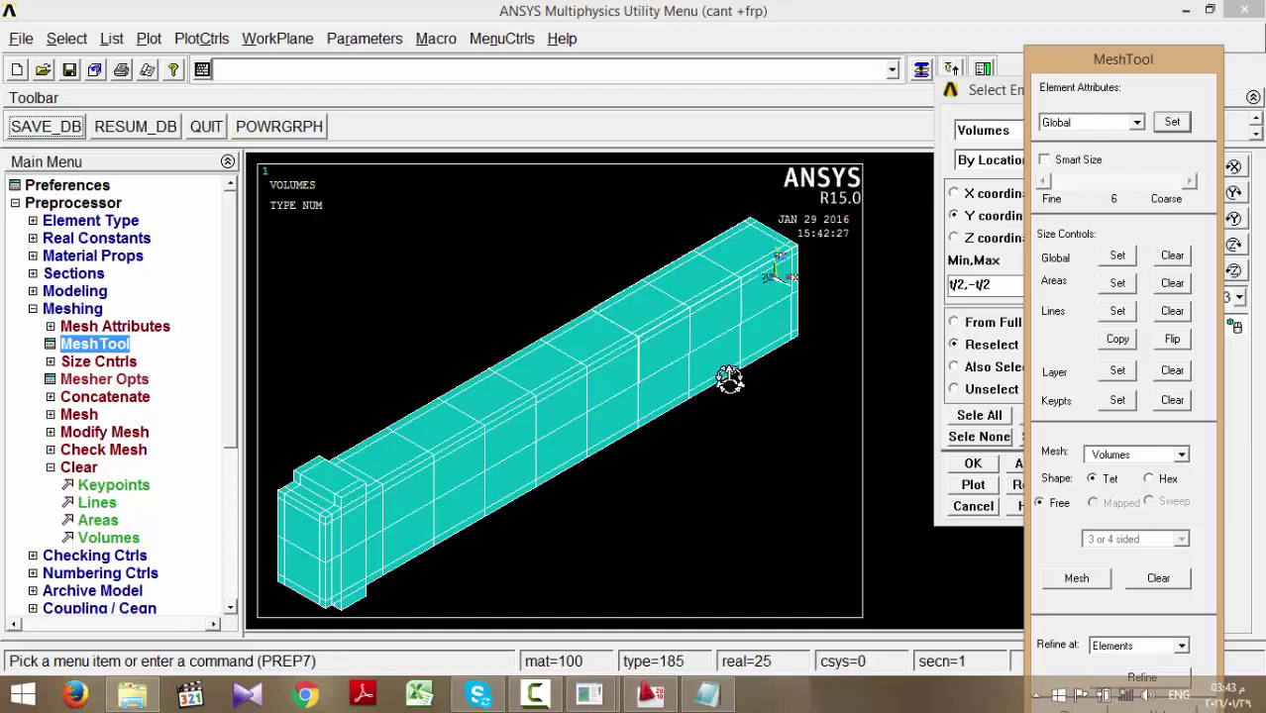
- Select from the full set, by picking, only one small corner volume along the beam's lower edge near mid-length
click(67, 39)
click(87, 65)
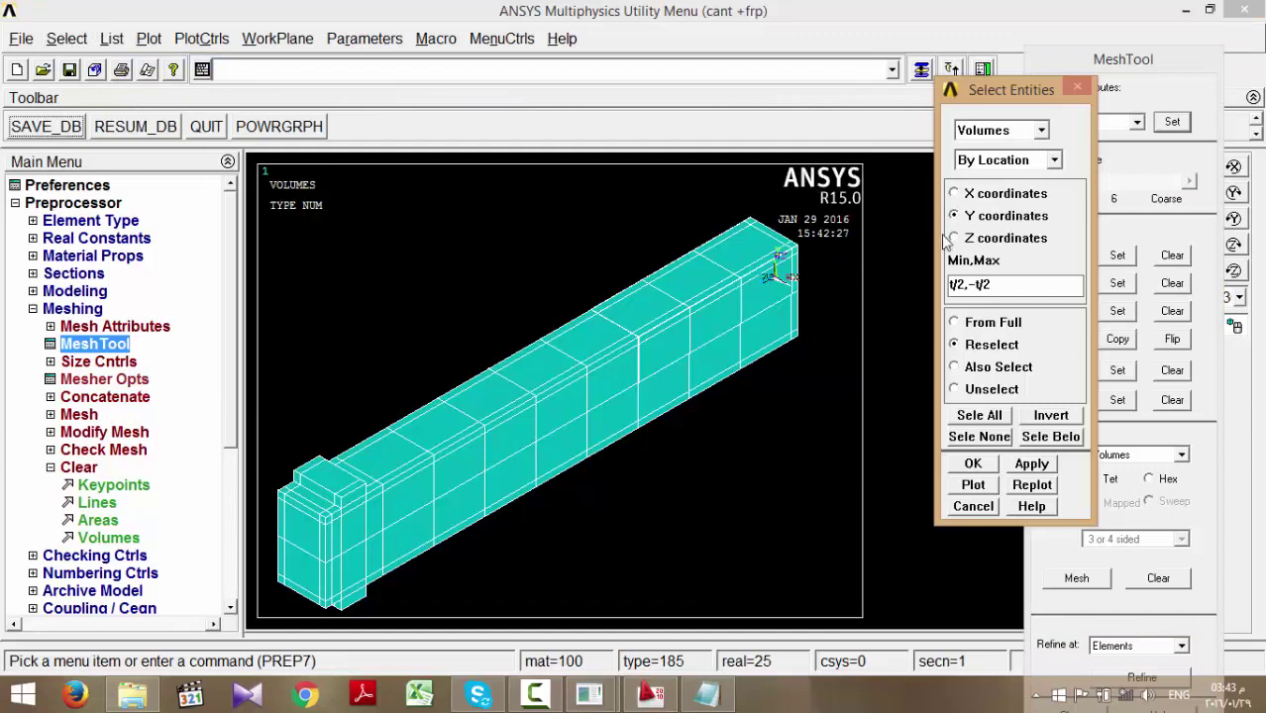
click(1053, 160)
click(1011, 186)
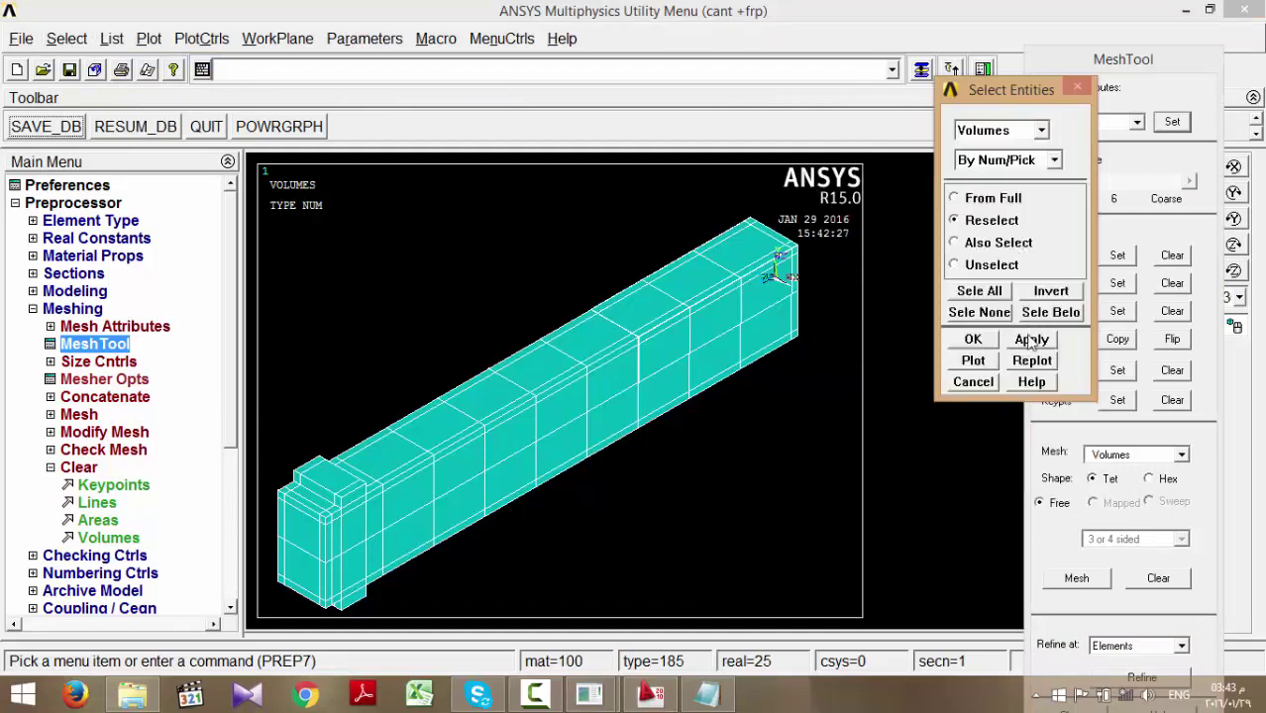
click(989, 200)
click(1032, 340)
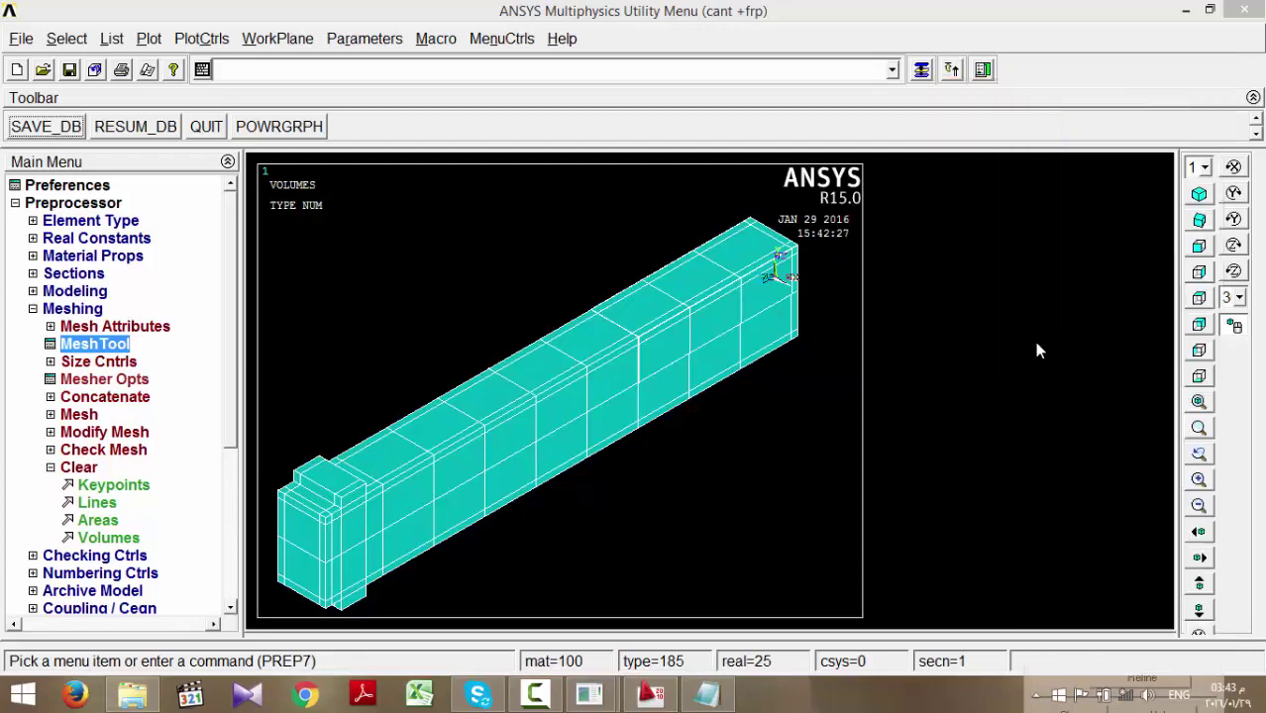
click(666, 416)
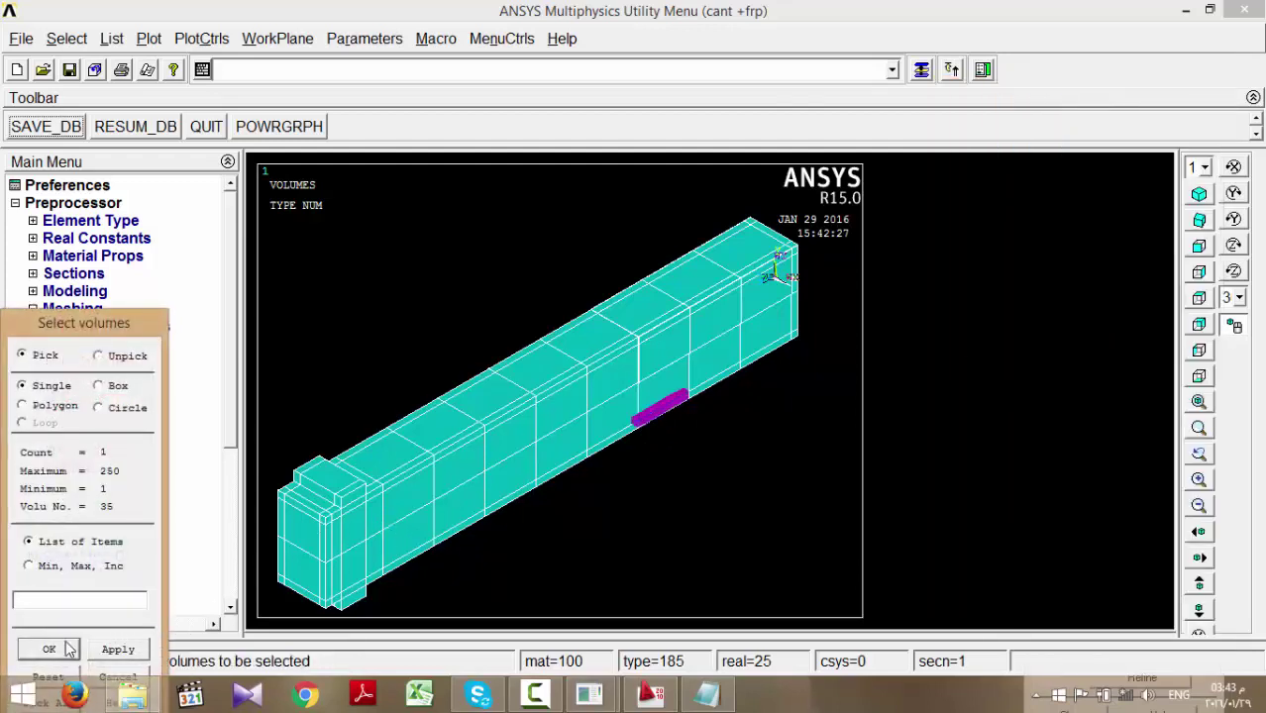
click(48, 649)
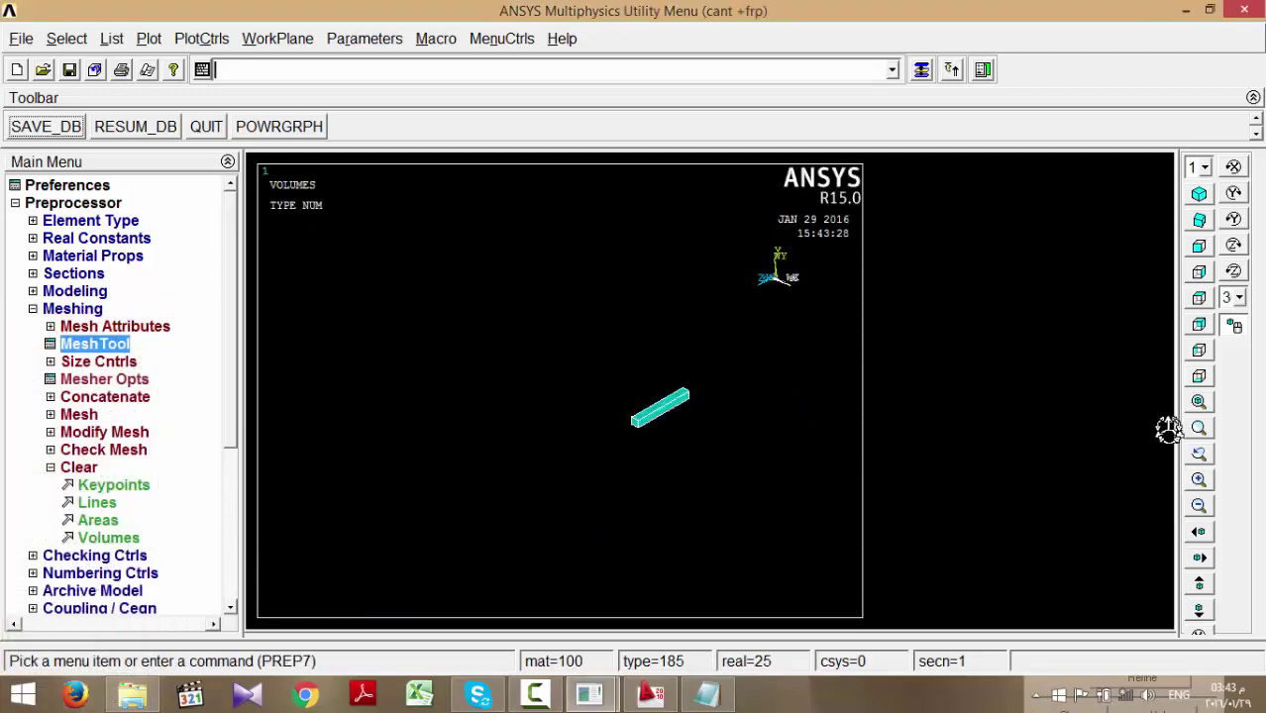
click(1199, 427)
click(616, 363)
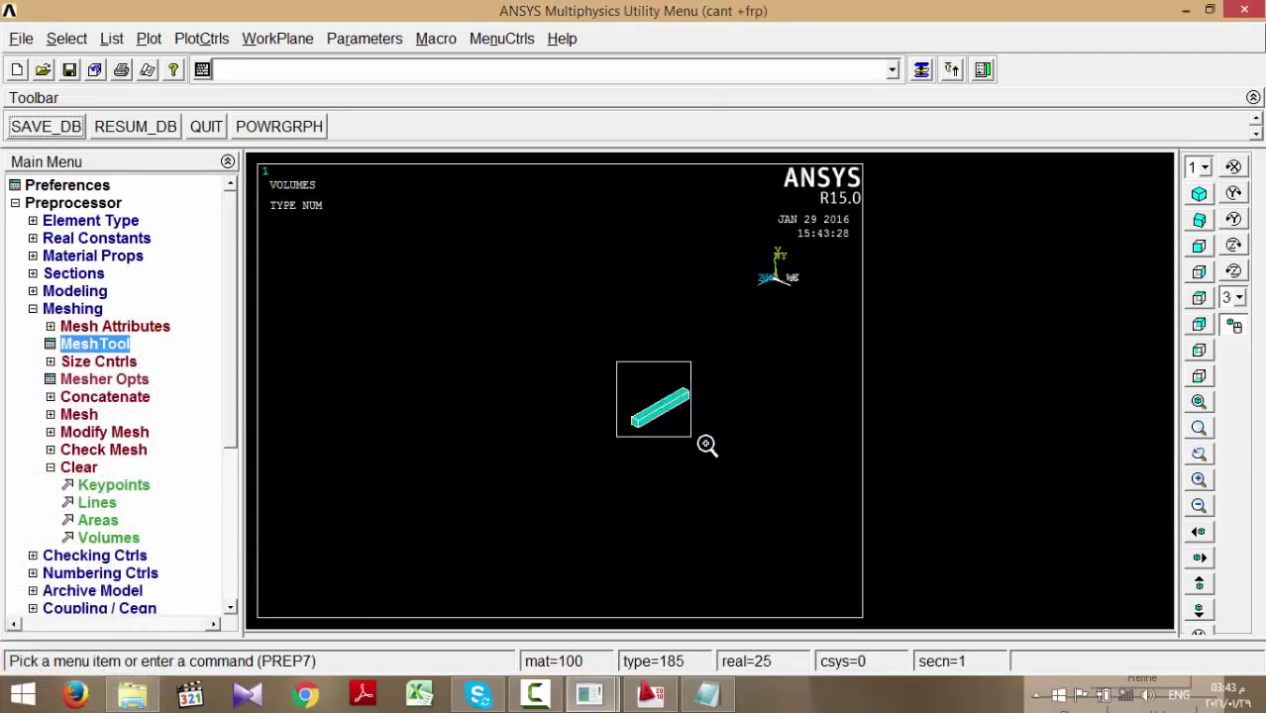
click(707, 444)
ctrl+middle_drag(701, 444, 563, 390)
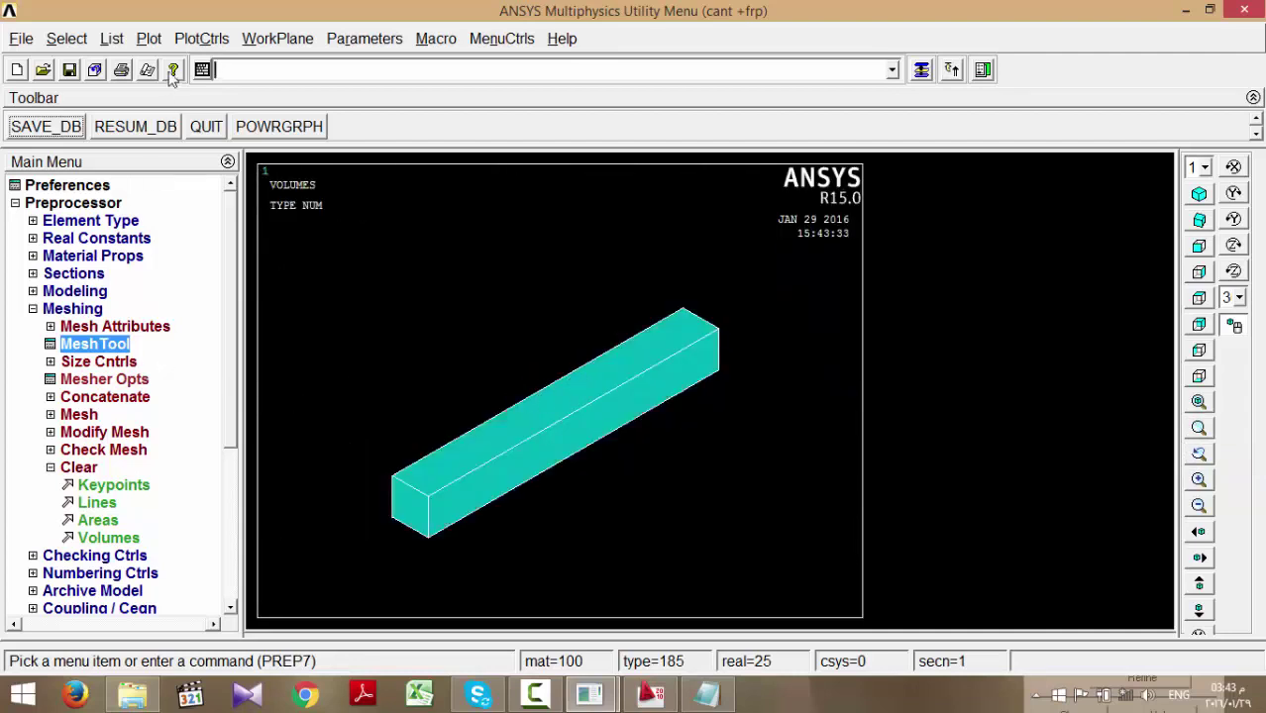
click(276, 42)
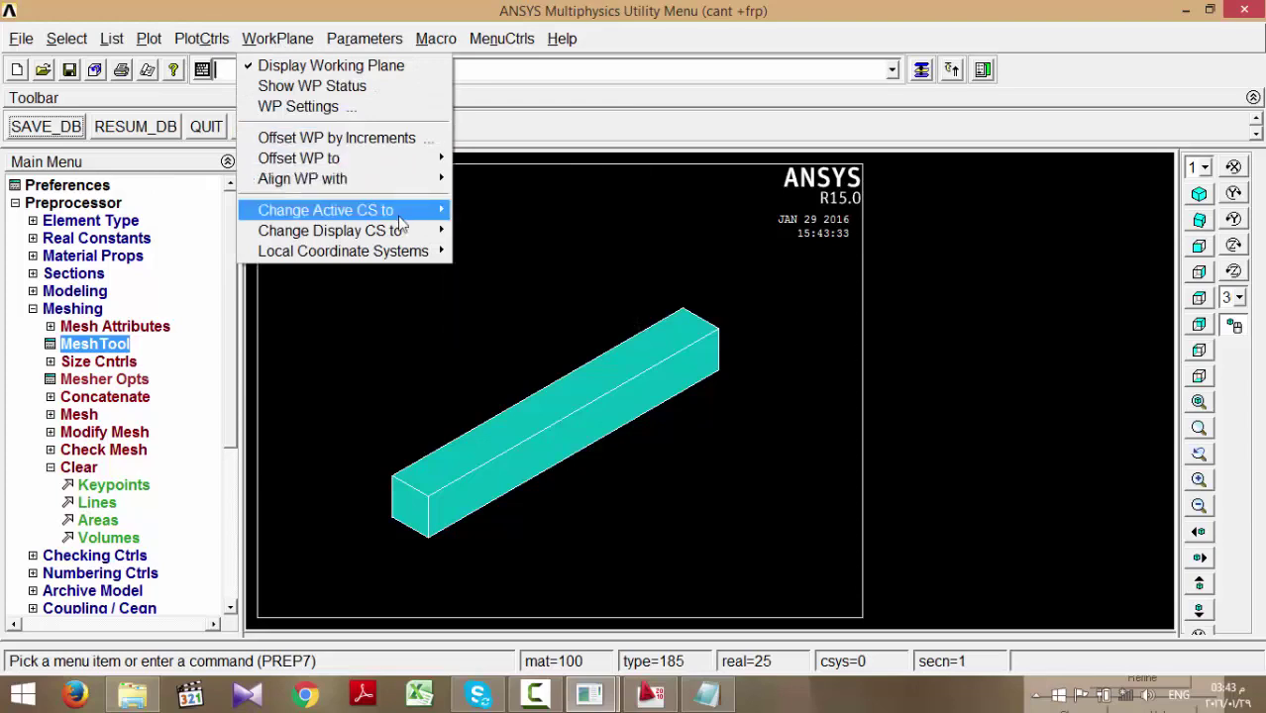
mouse_move(409, 254)
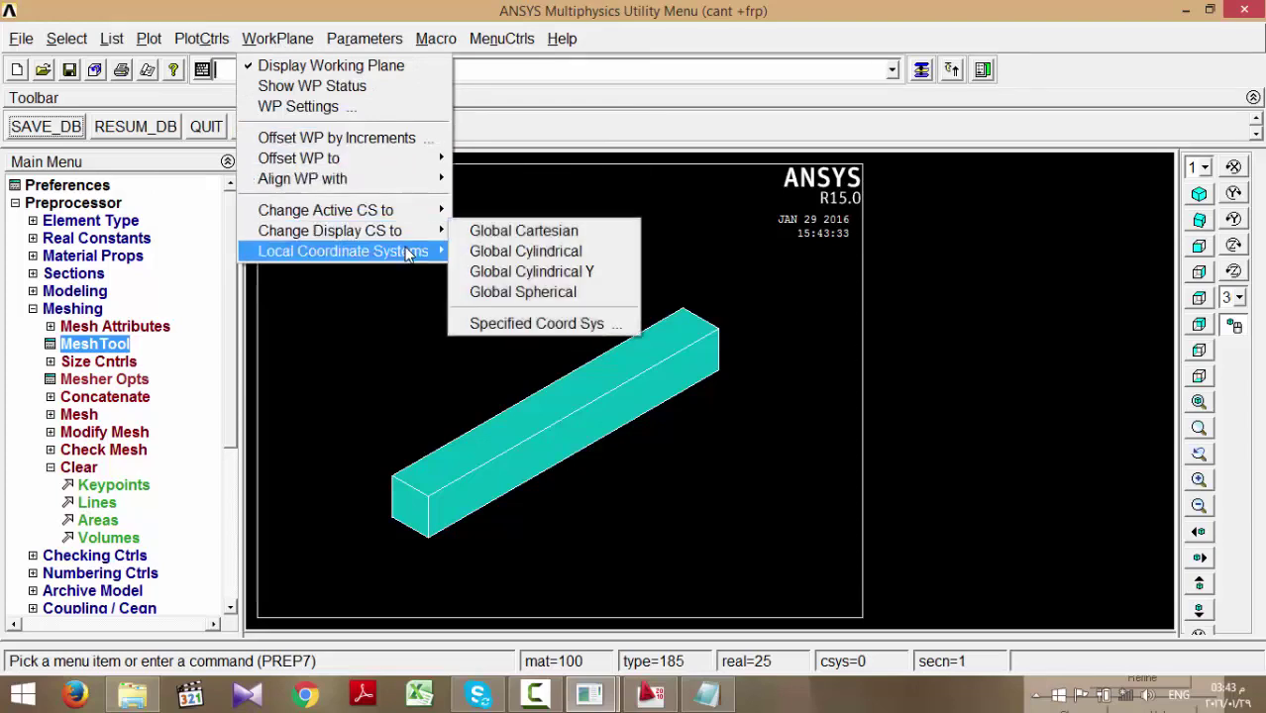
mouse_move(514, 254)
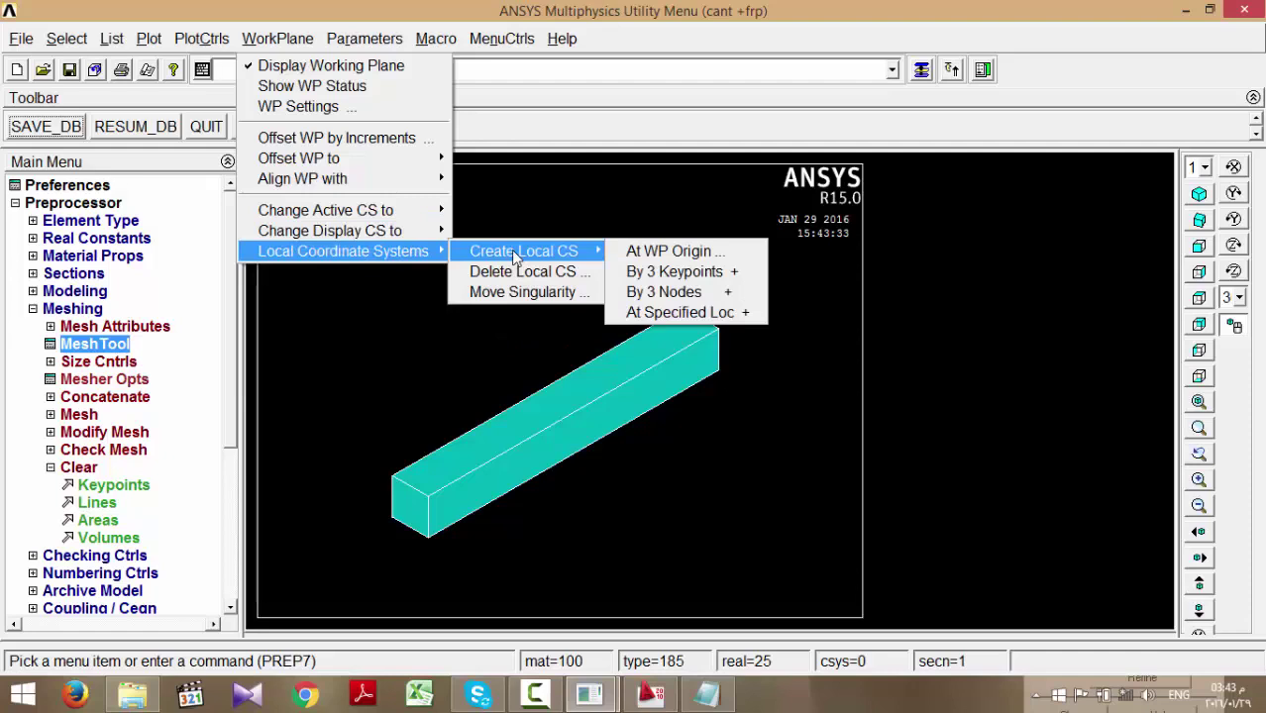
click(726, 281)
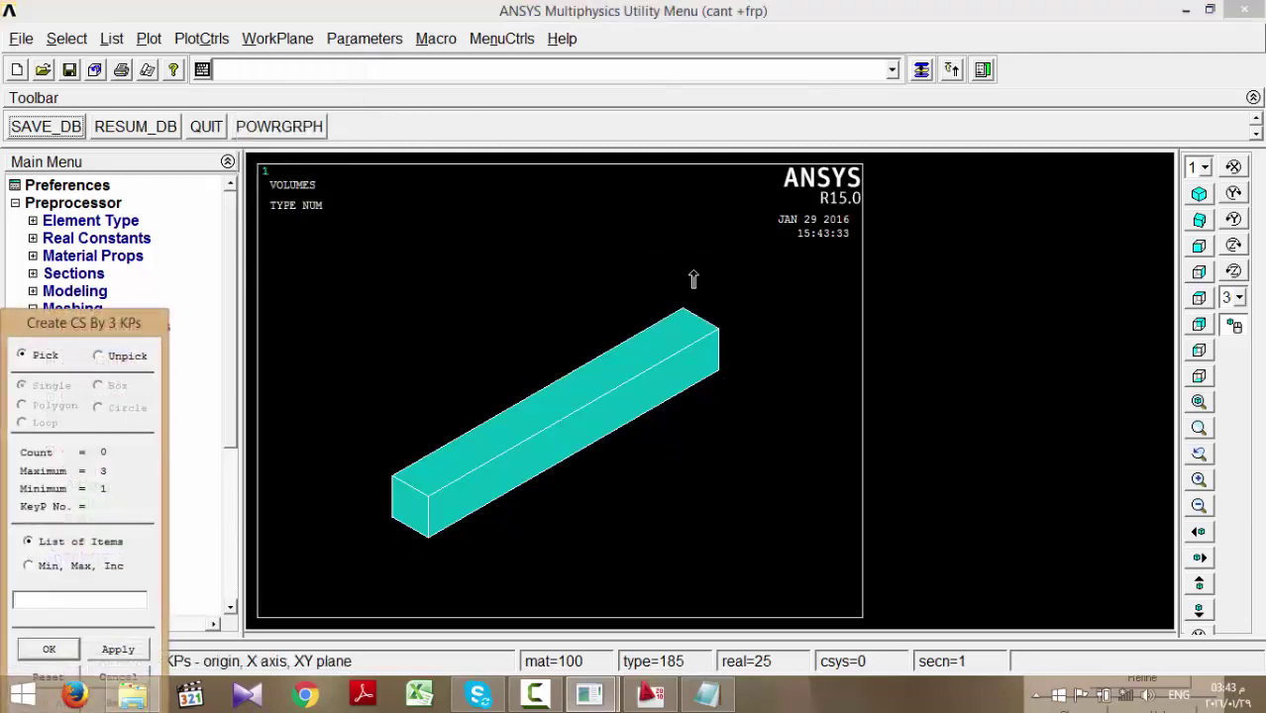
click(719, 335)
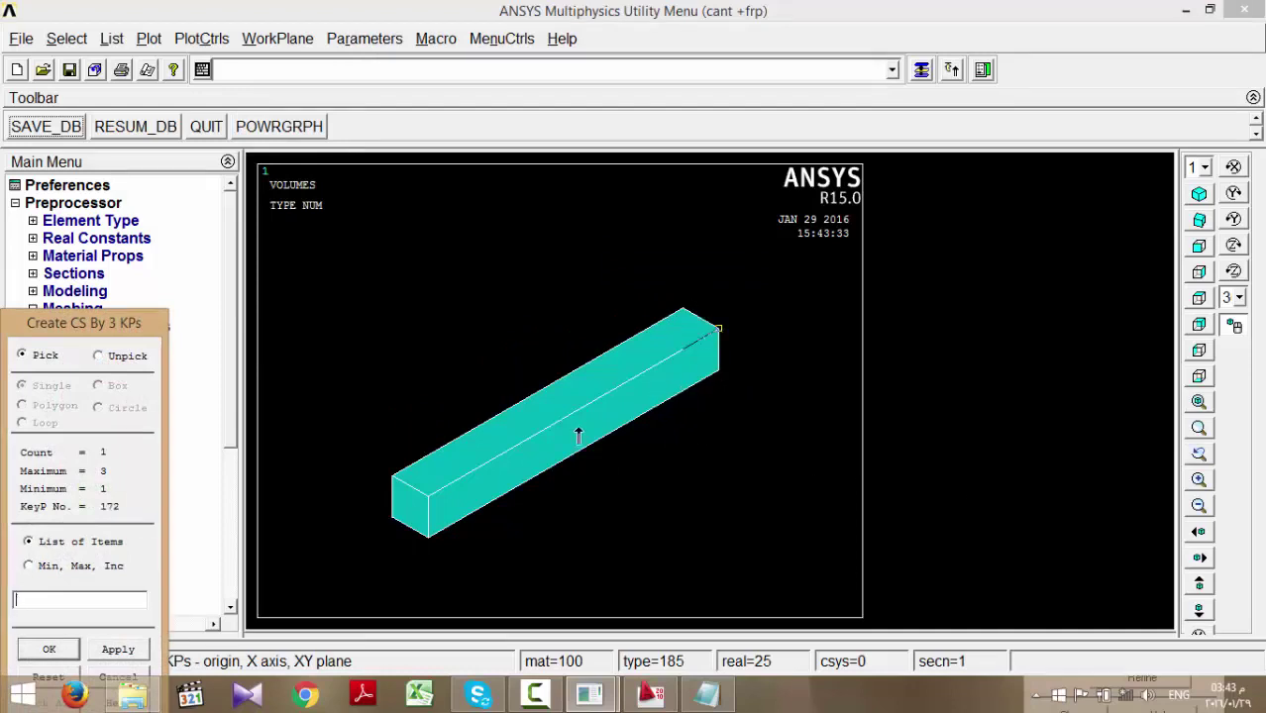
click(431, 500)
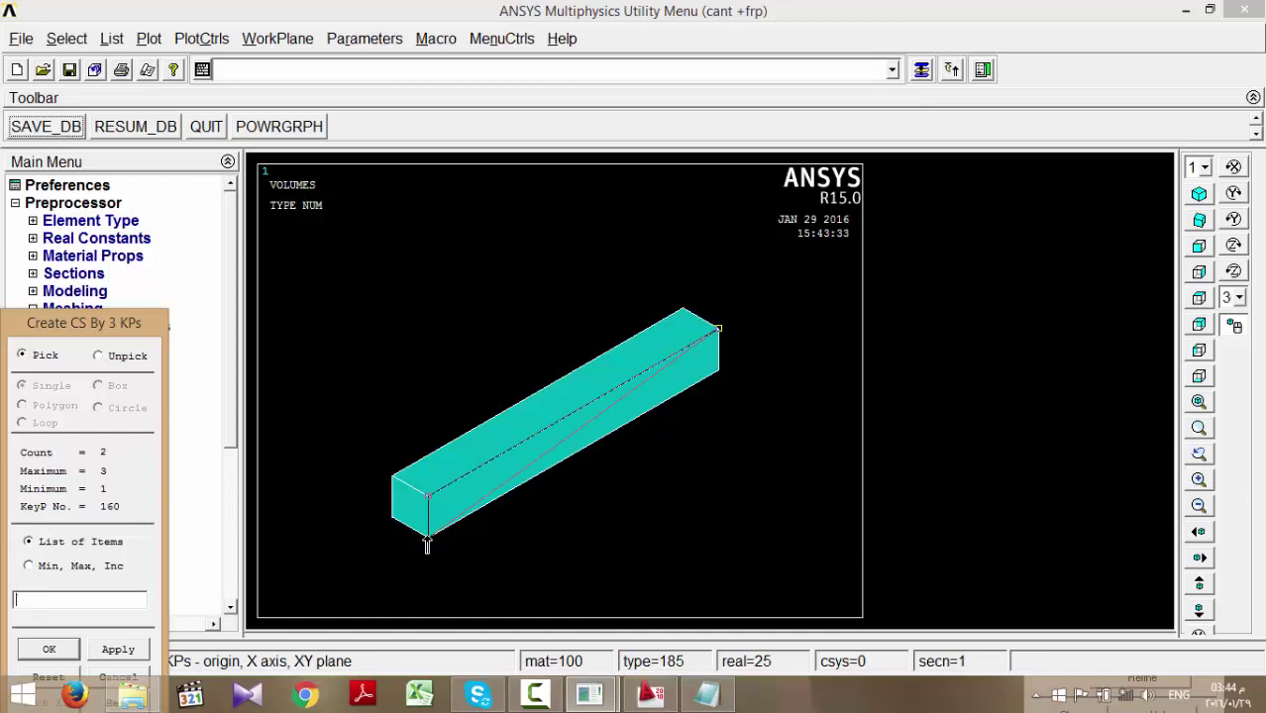
click(427, 540)
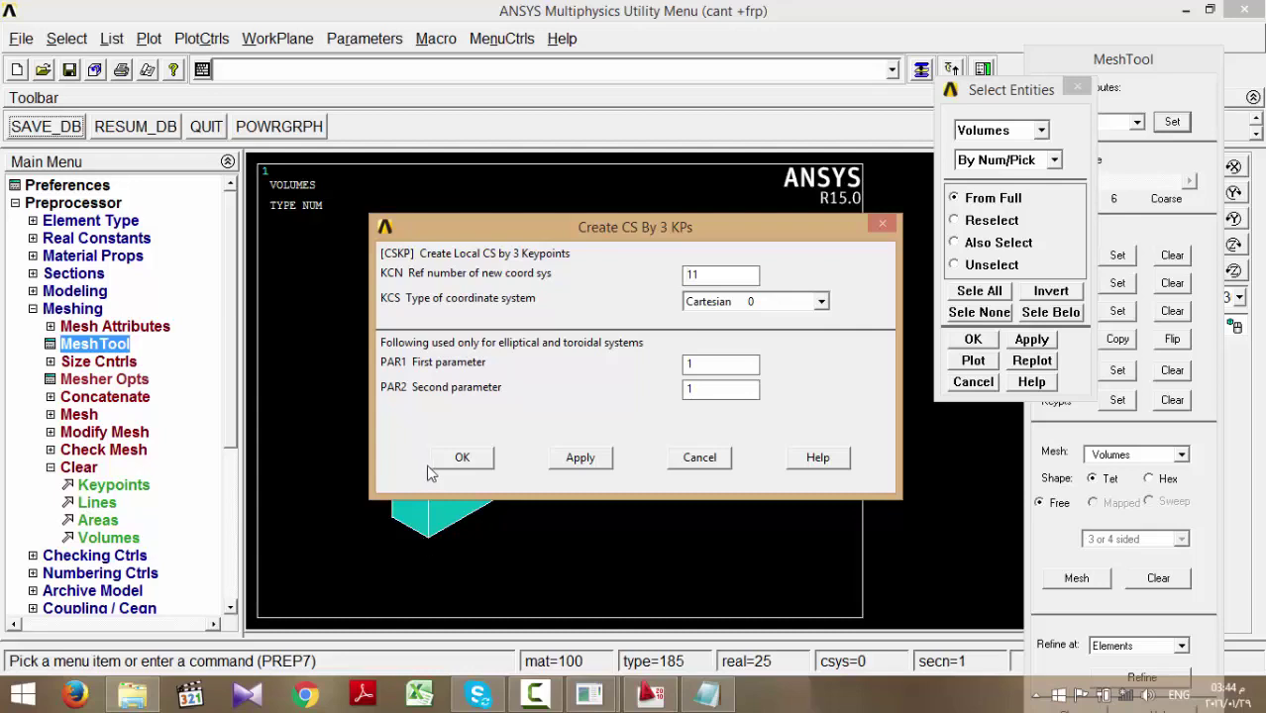
click(700, 459)
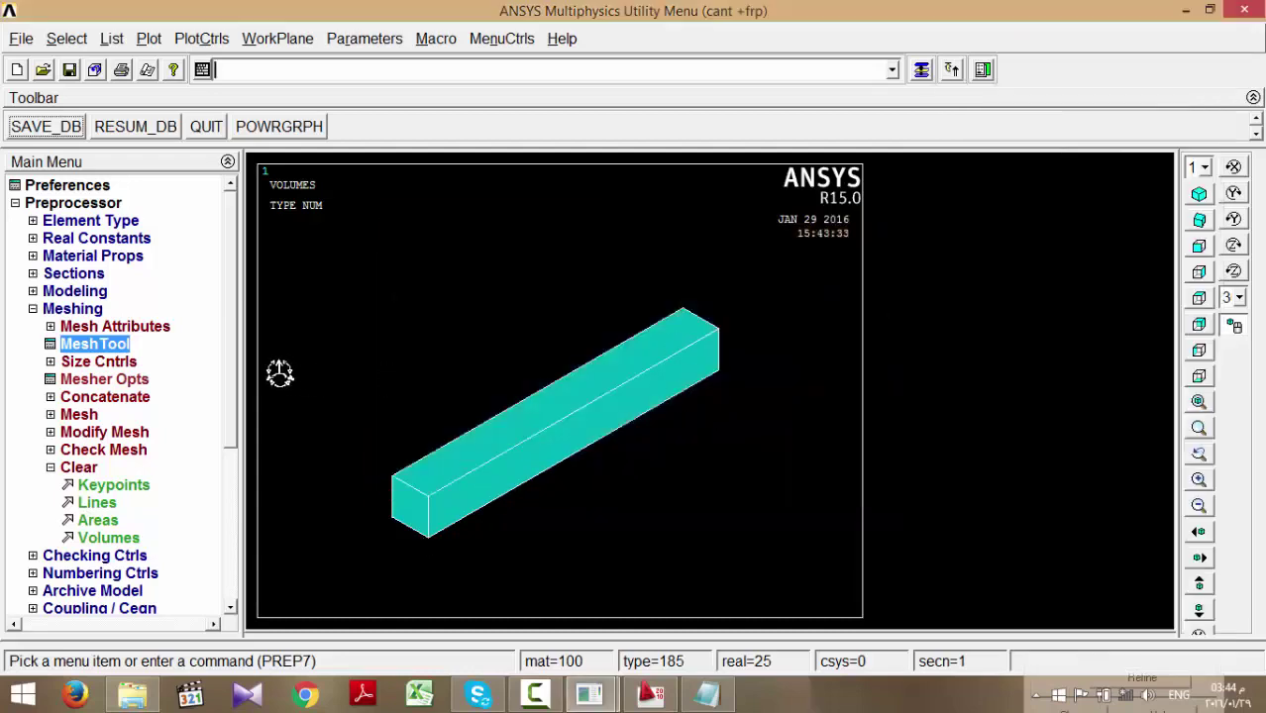
- Create Cartesian local coordinate system 11 by three keypoints, with origin at the volume's far lower front corner, X along that lower edge and XY on the side face
click(278, 39)
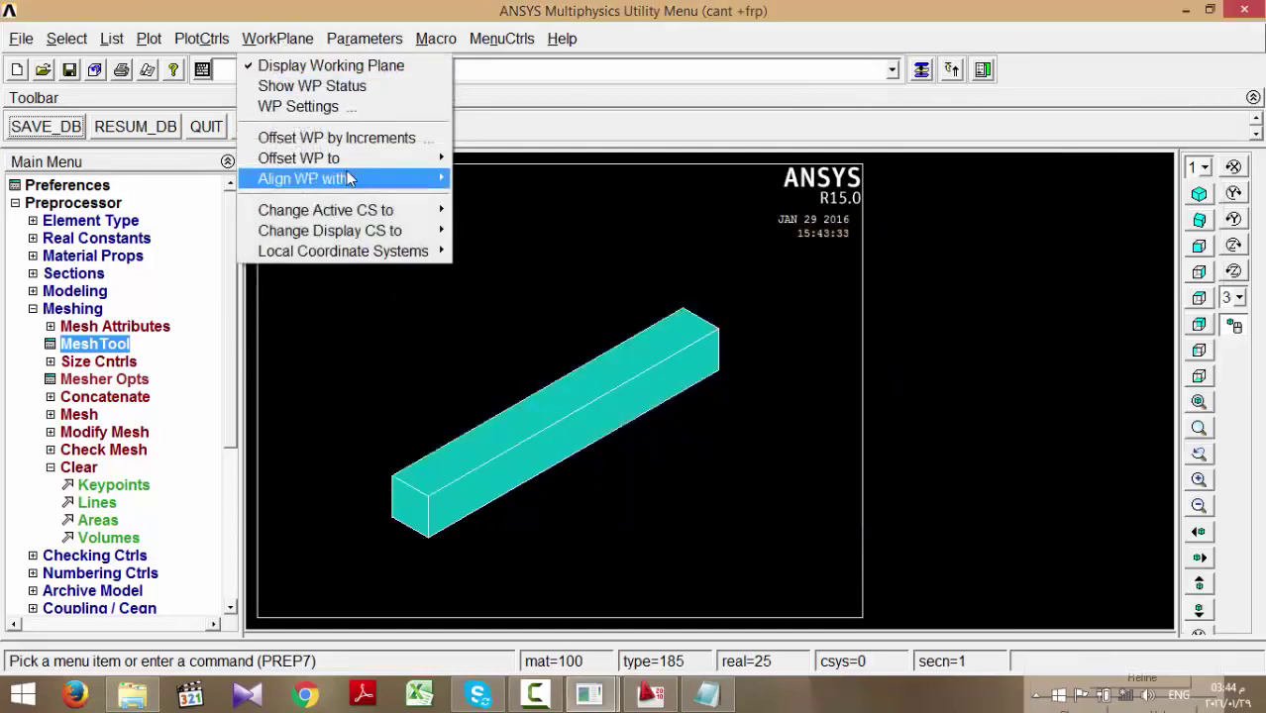
mouse_move(349, 179)
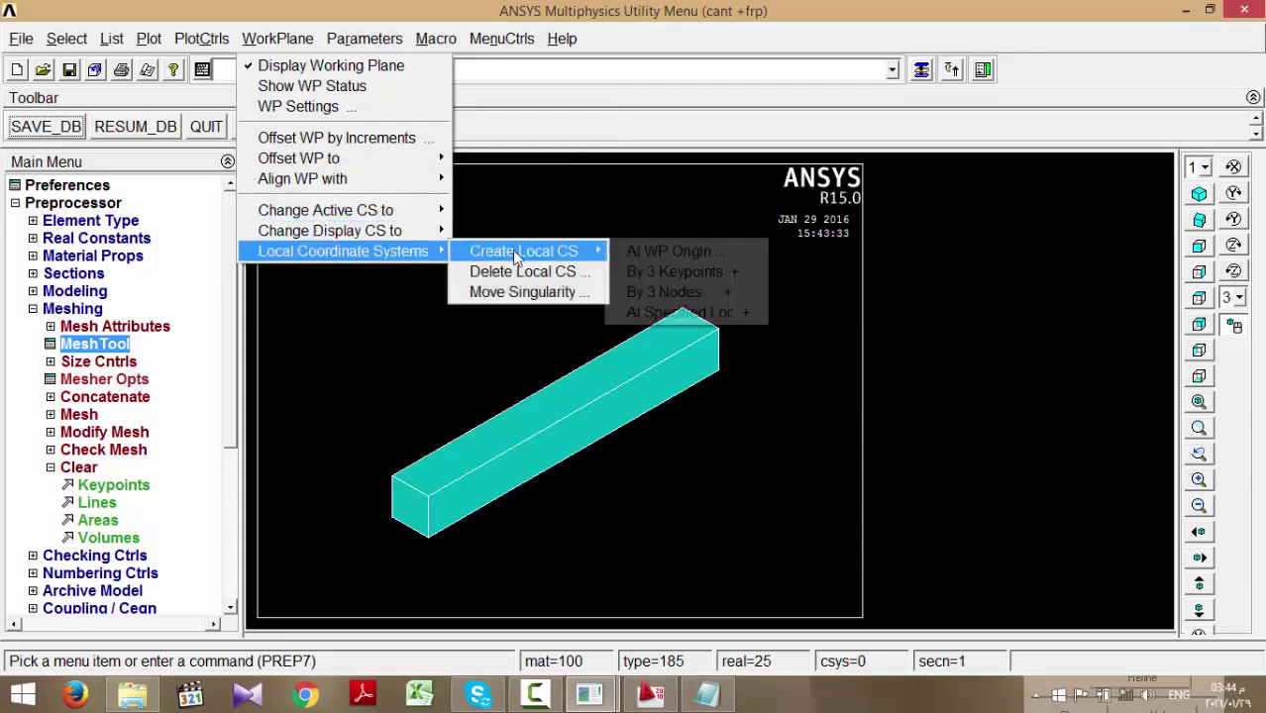
click(693, 271)
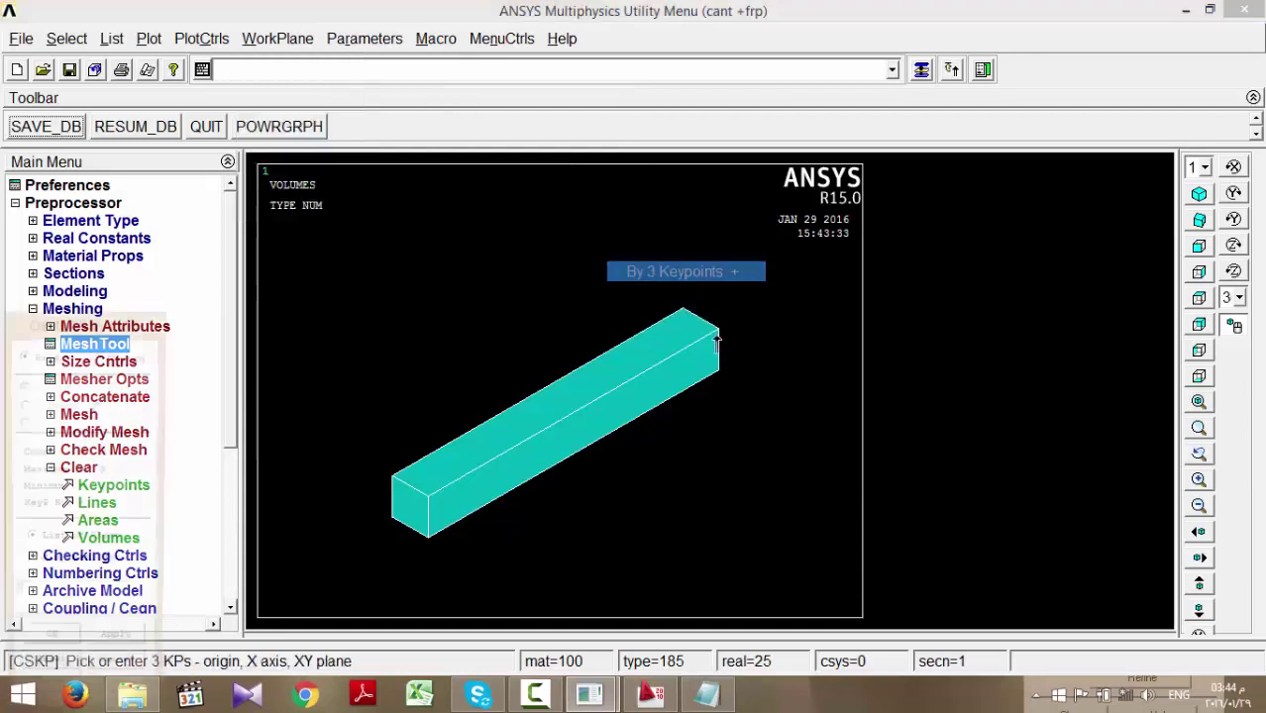
click(719, 377)
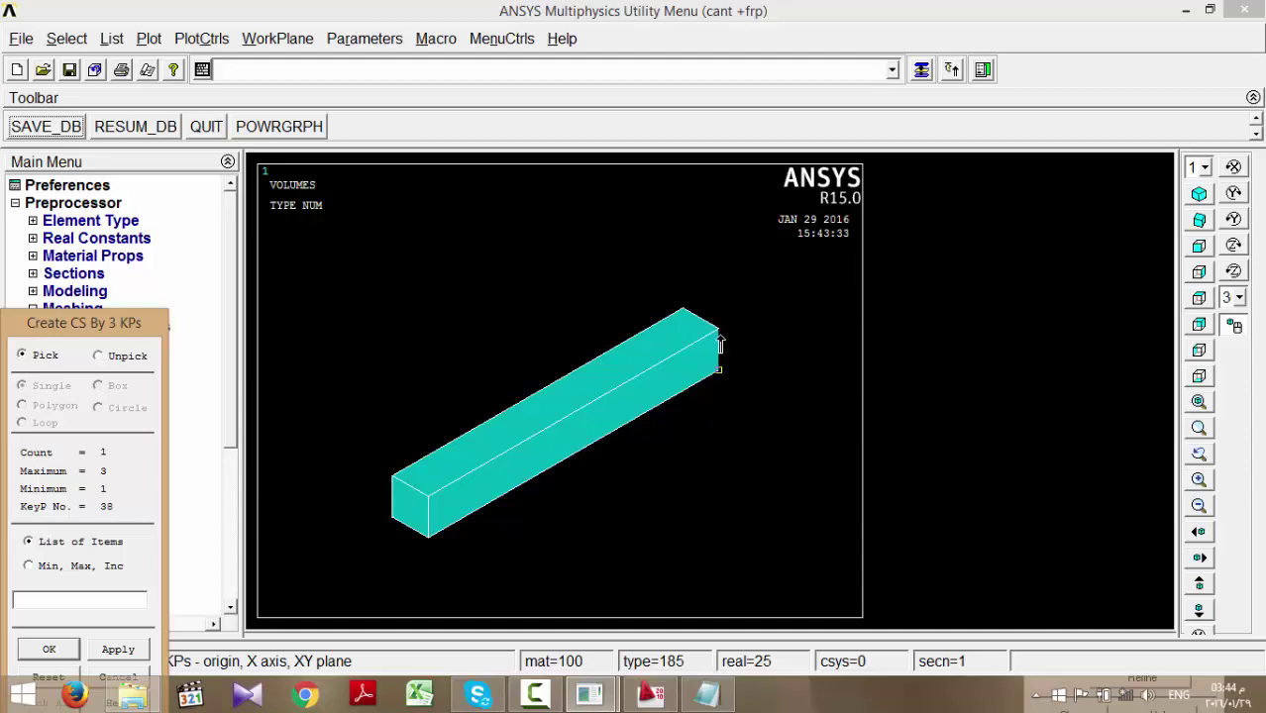
right_click(737, 381)
click(733, 329)
click(720, 330)
right_click(765, 306)
click(758, 292)
click(720, 377)
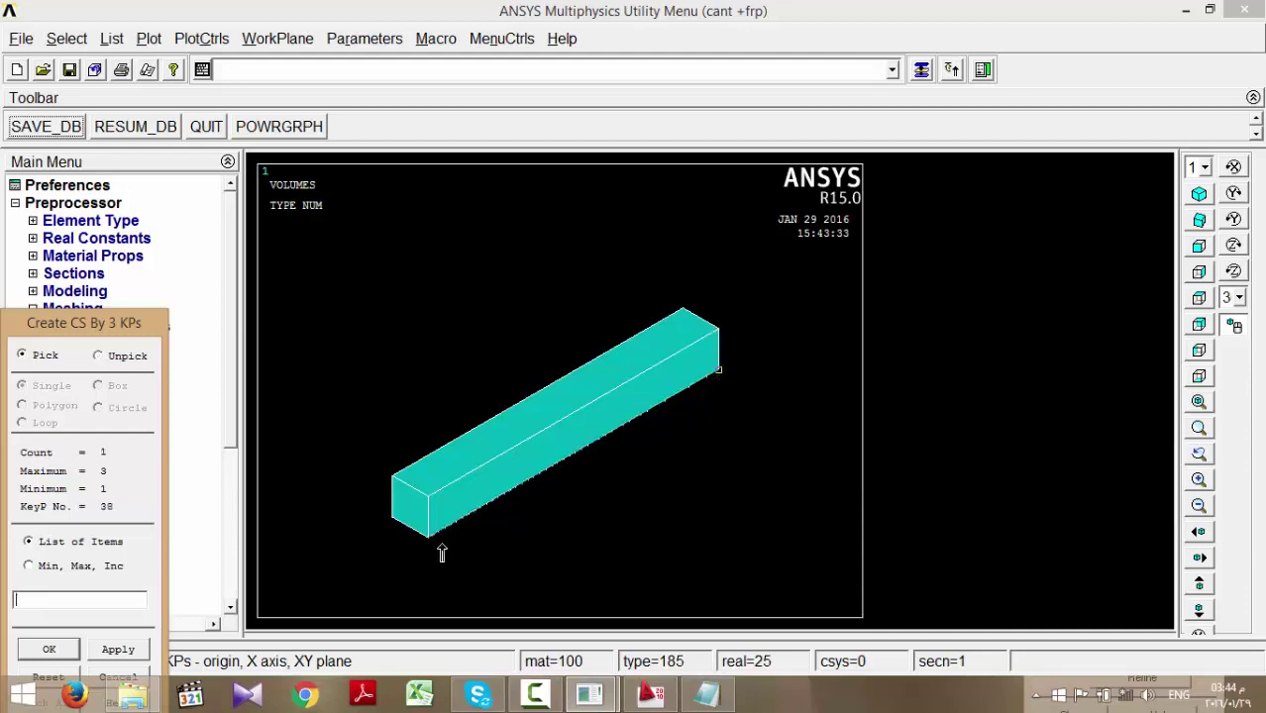
click(432, 507)
click(428, 537)
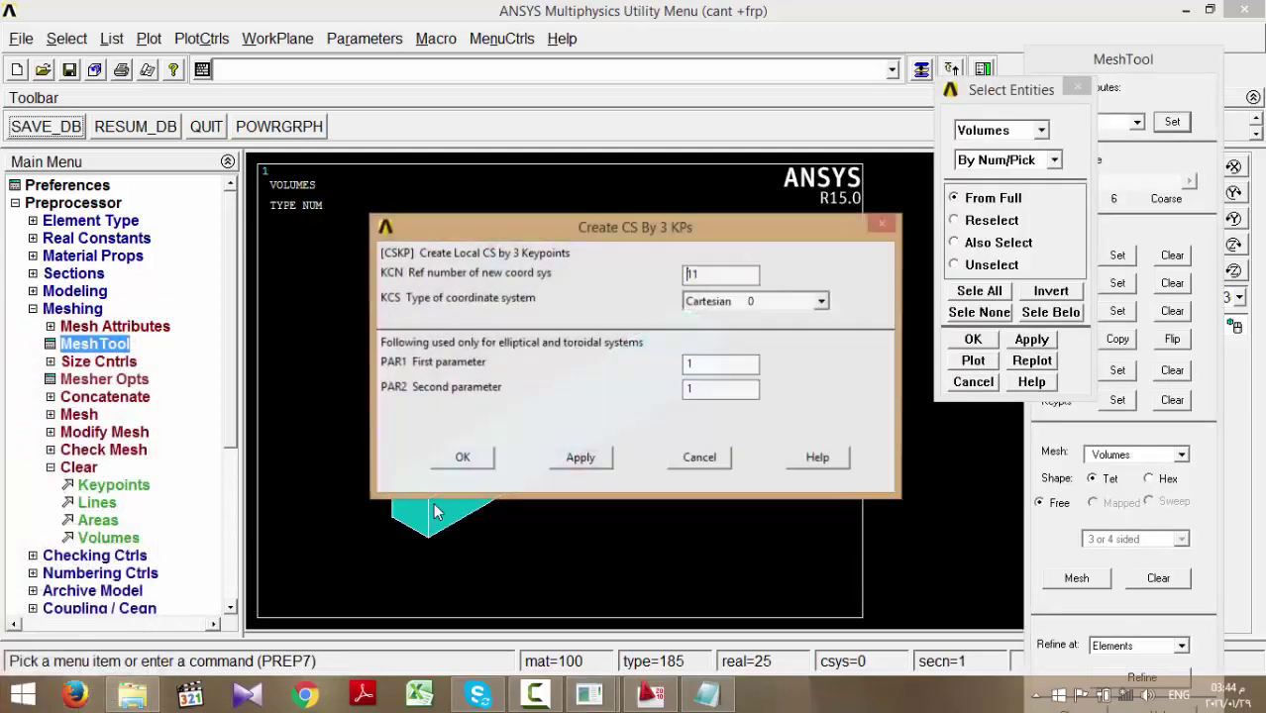
double_click(727, 280)
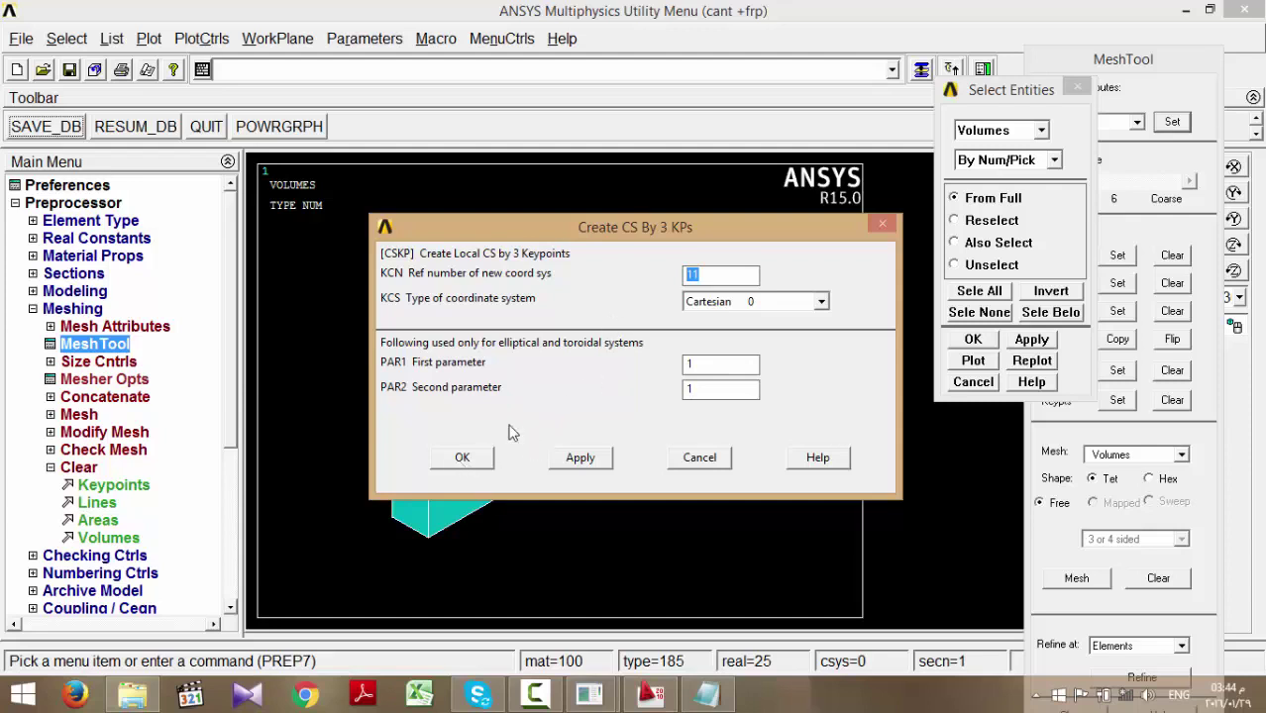
click(700, 302)
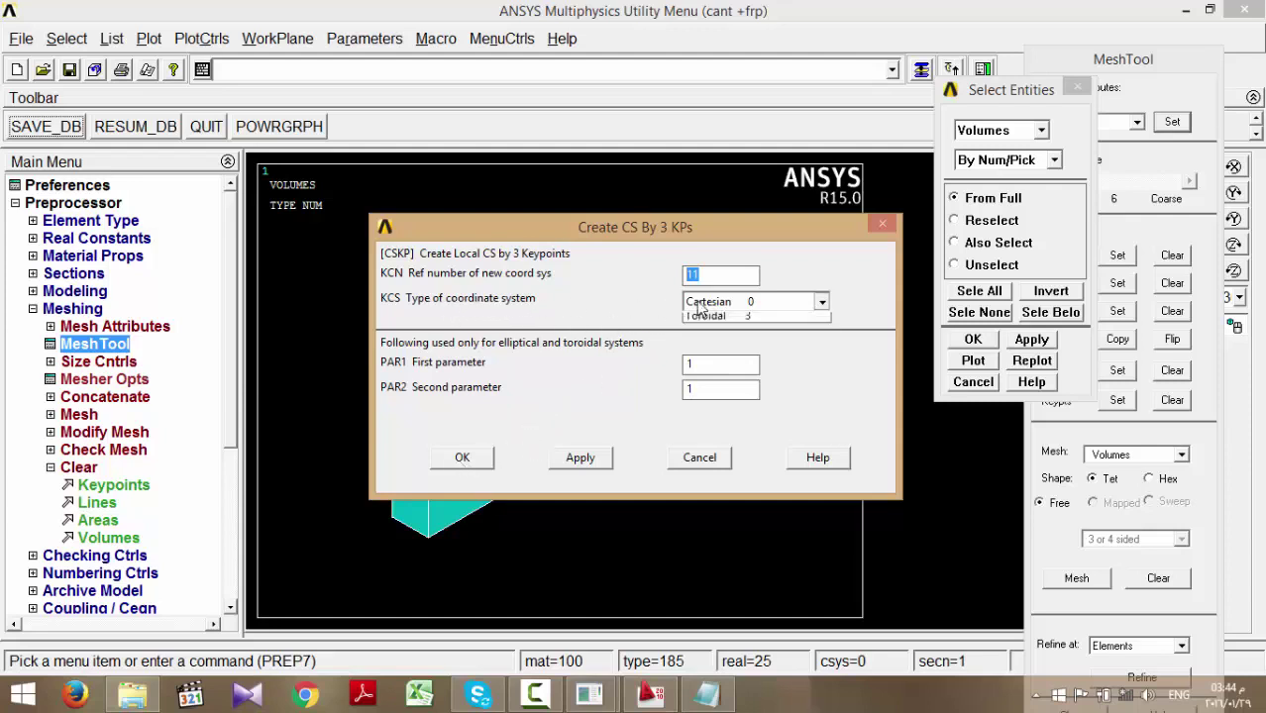
click(704, 307)
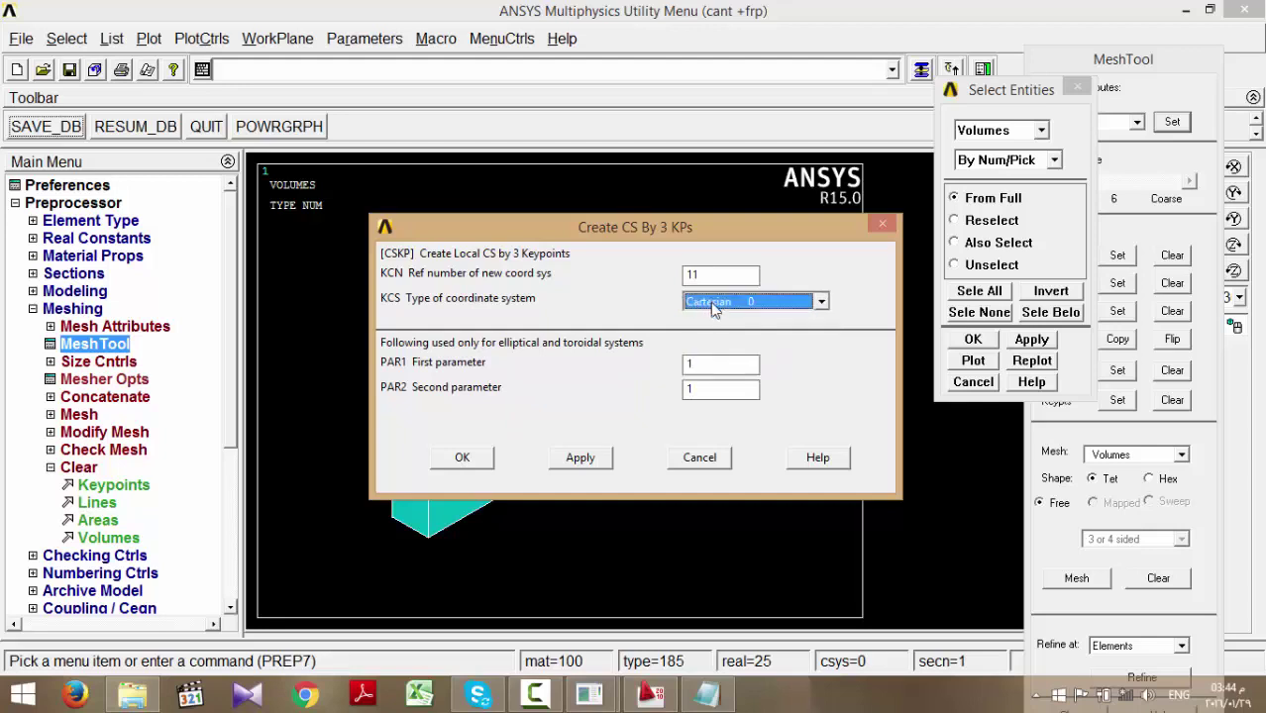
click(461, 459)
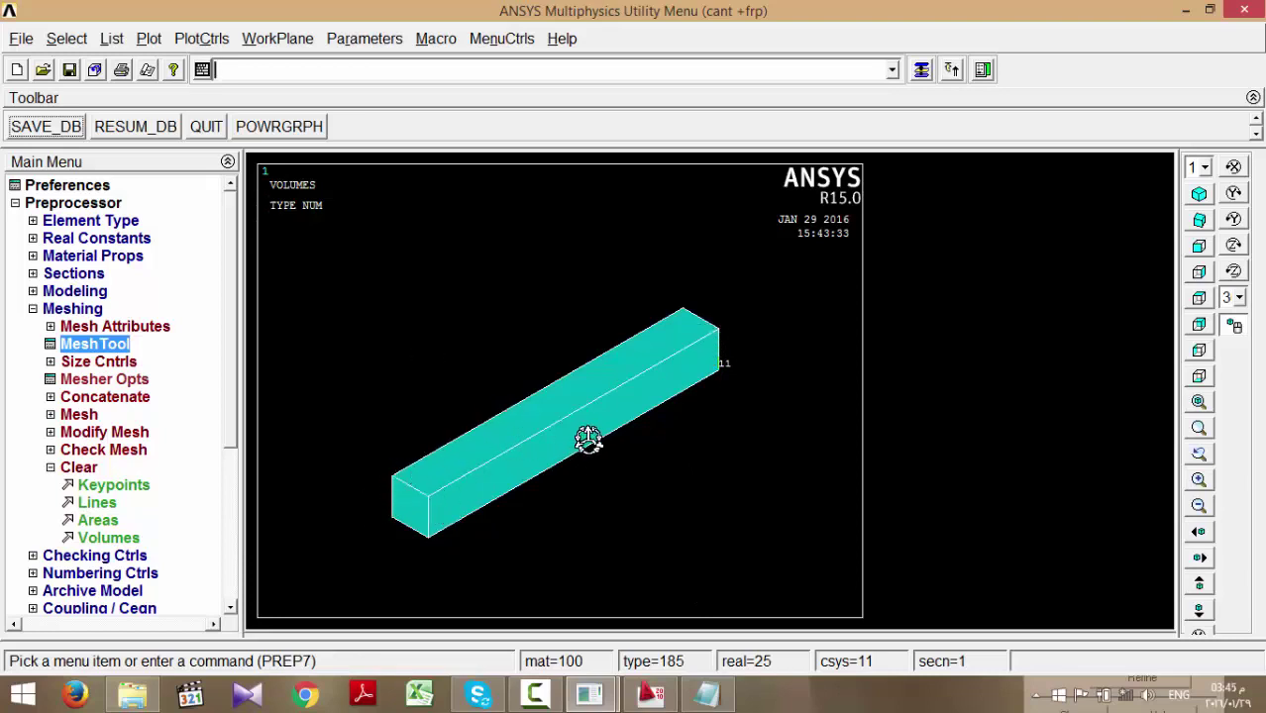
- Create Cartesian local coordinate system 22 by three keypoints, with origin at the far upper back corner, X along that upper edge and XY on the top face
click(281, 39)
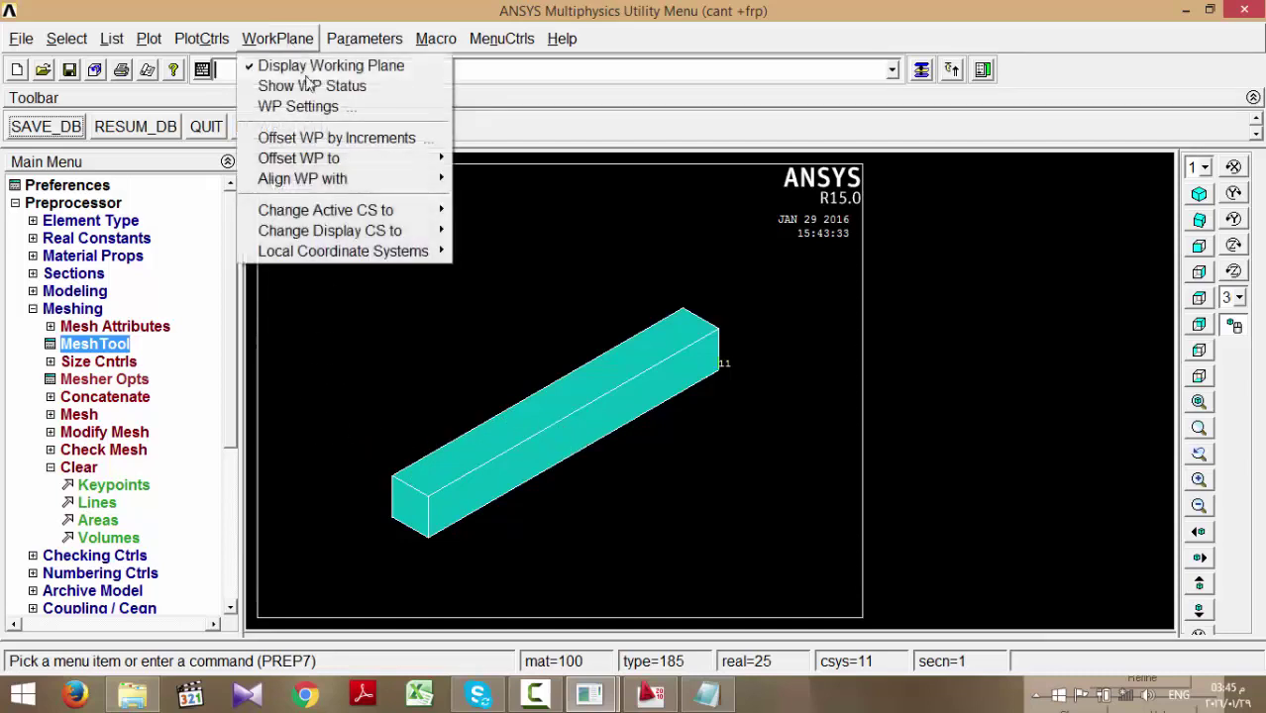
mouse_move(389, 253)
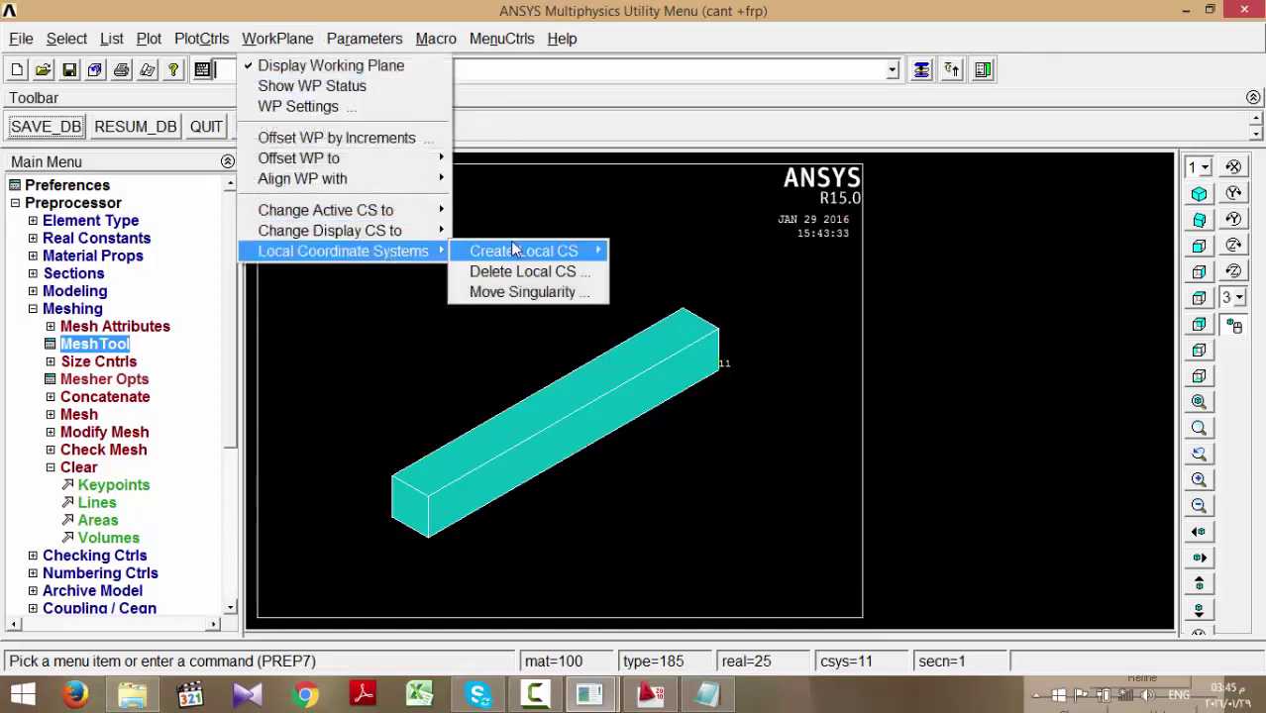
mouse_move(515, 251)
click(665, 272)
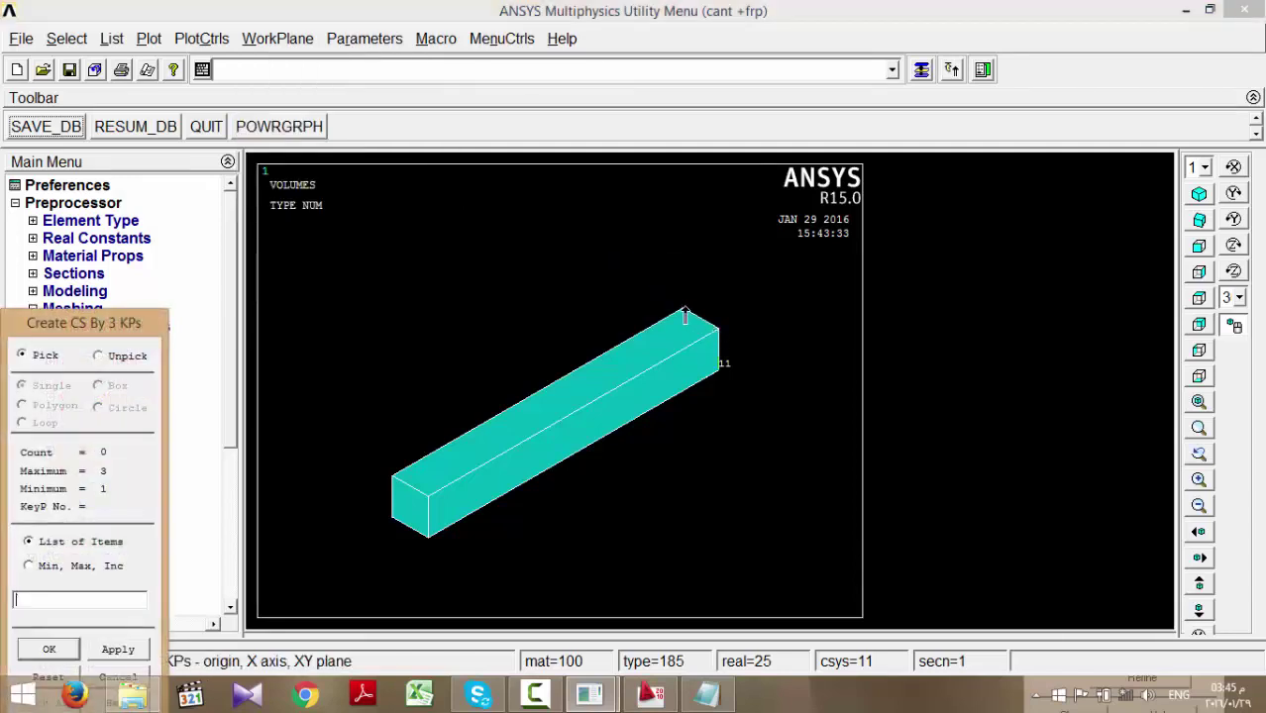
click(394, 478)
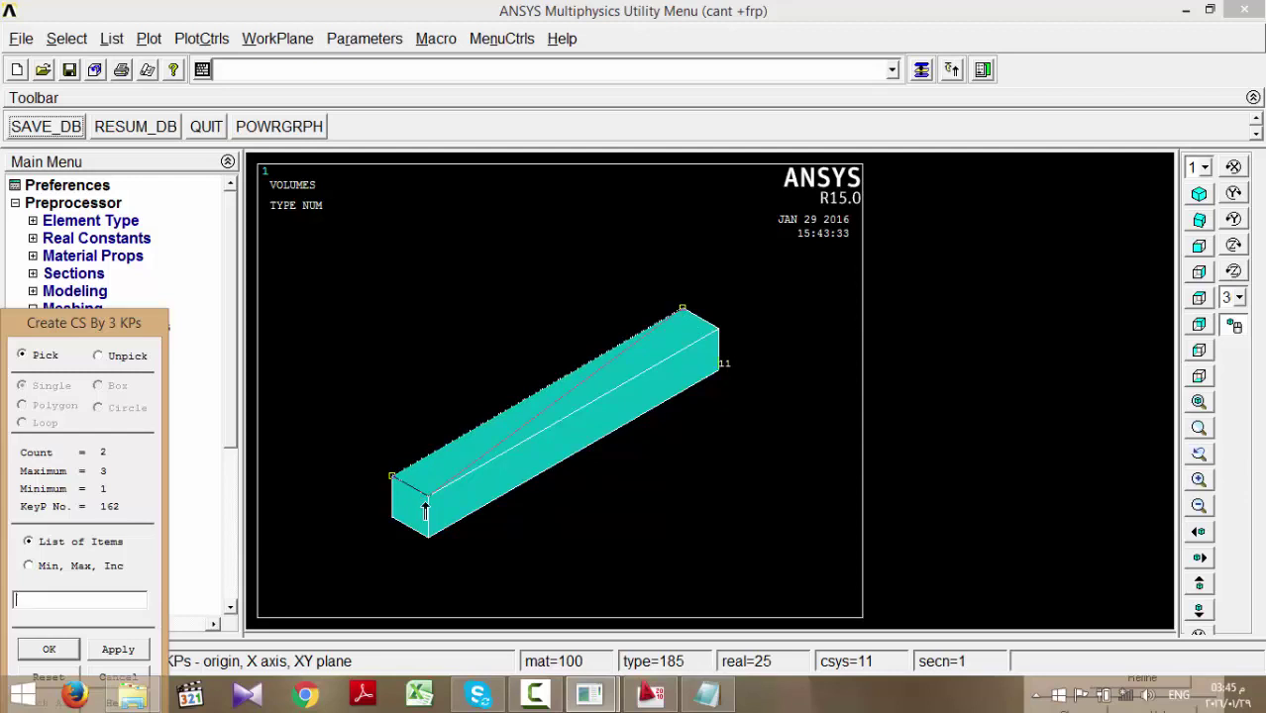
click(425, 509)
double_click(691, 275)
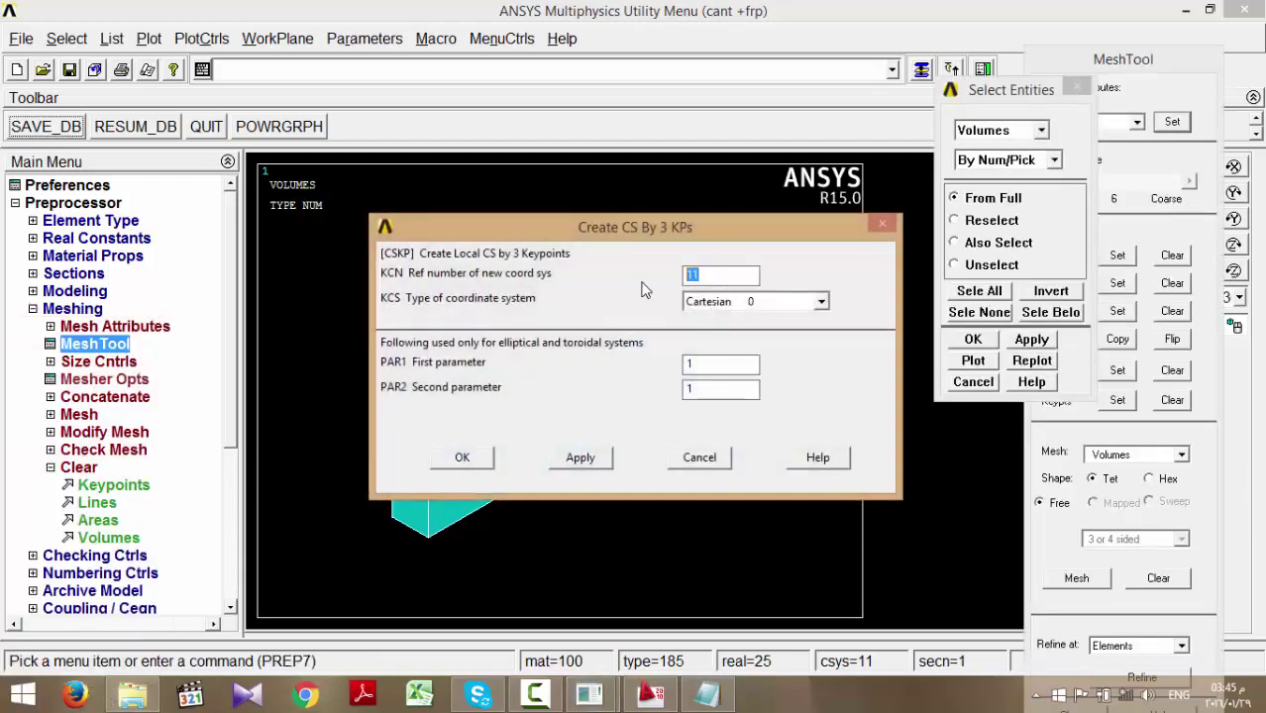
text(22)
click(461, 458)
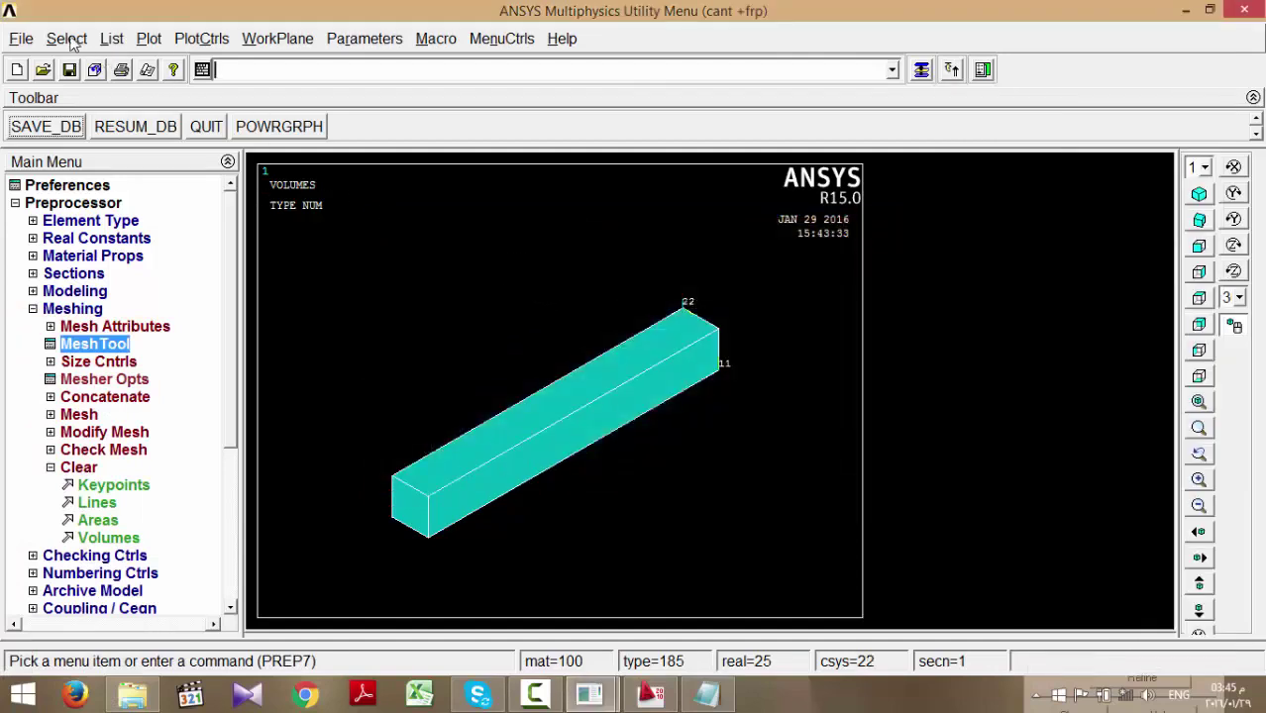
- Select everything again and fit the whole beam in the graphics window
click(69, 42)
click(99, 157)
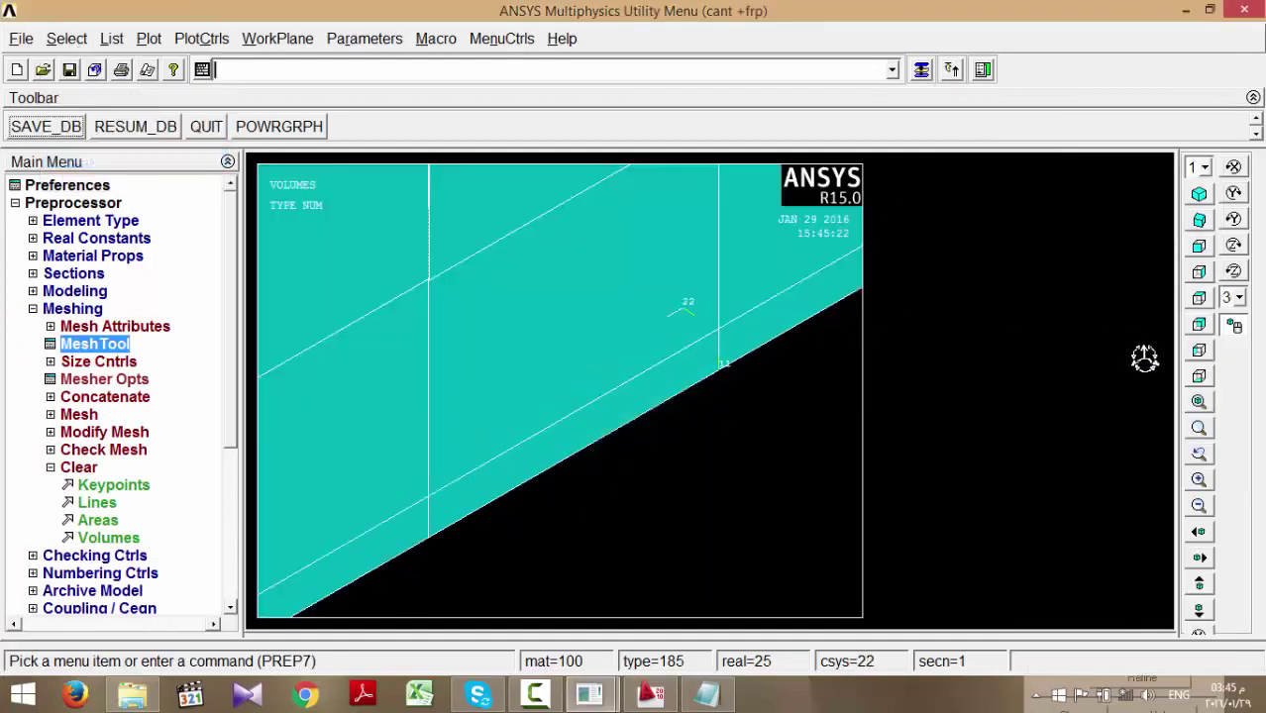
click(1199, 402)
- Check which element coordinate systems the global meshing attributes offer, then cancel without changing anything
click(921, 69)
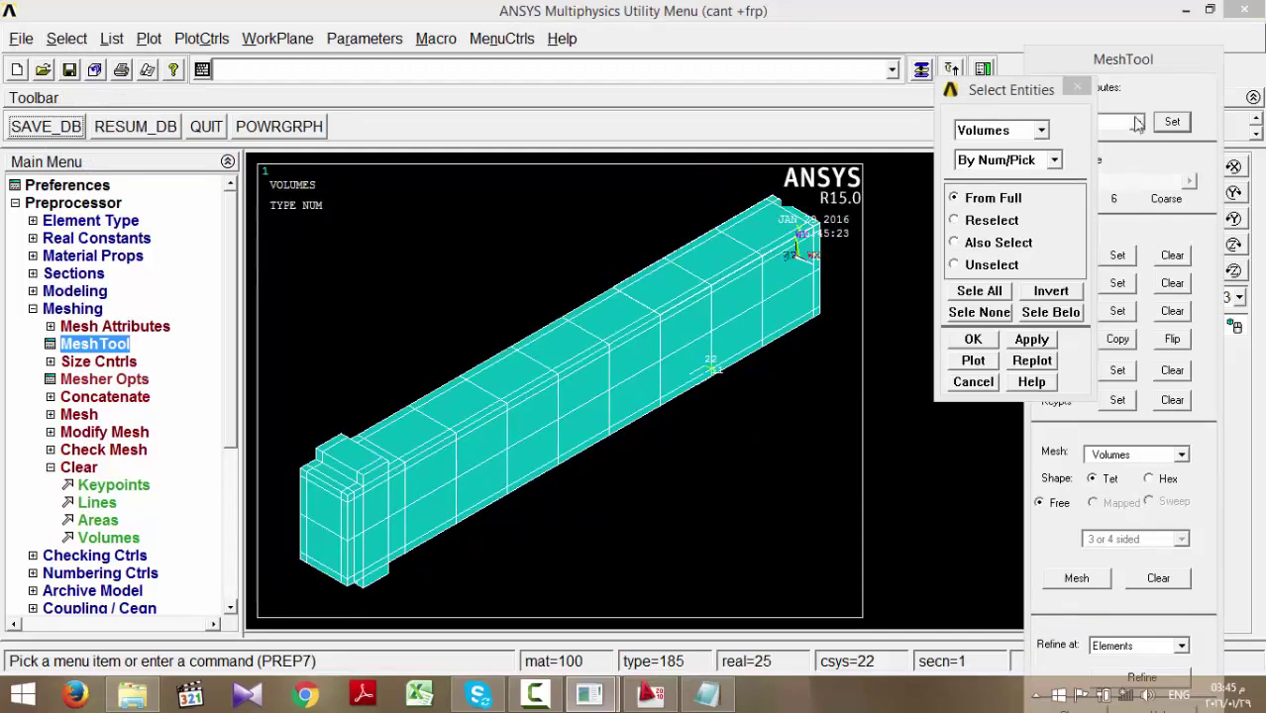
drag(1139, 121, 1129, 75)
click(1172, 121)
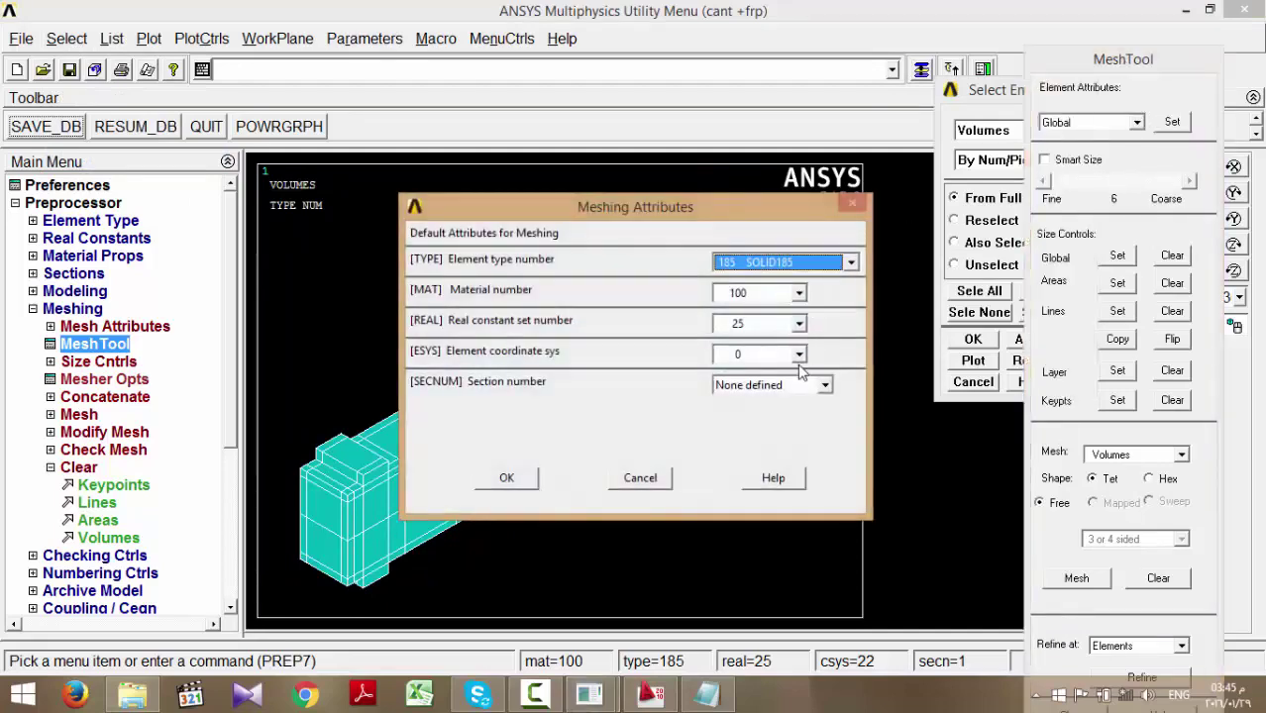
click(797, 355)
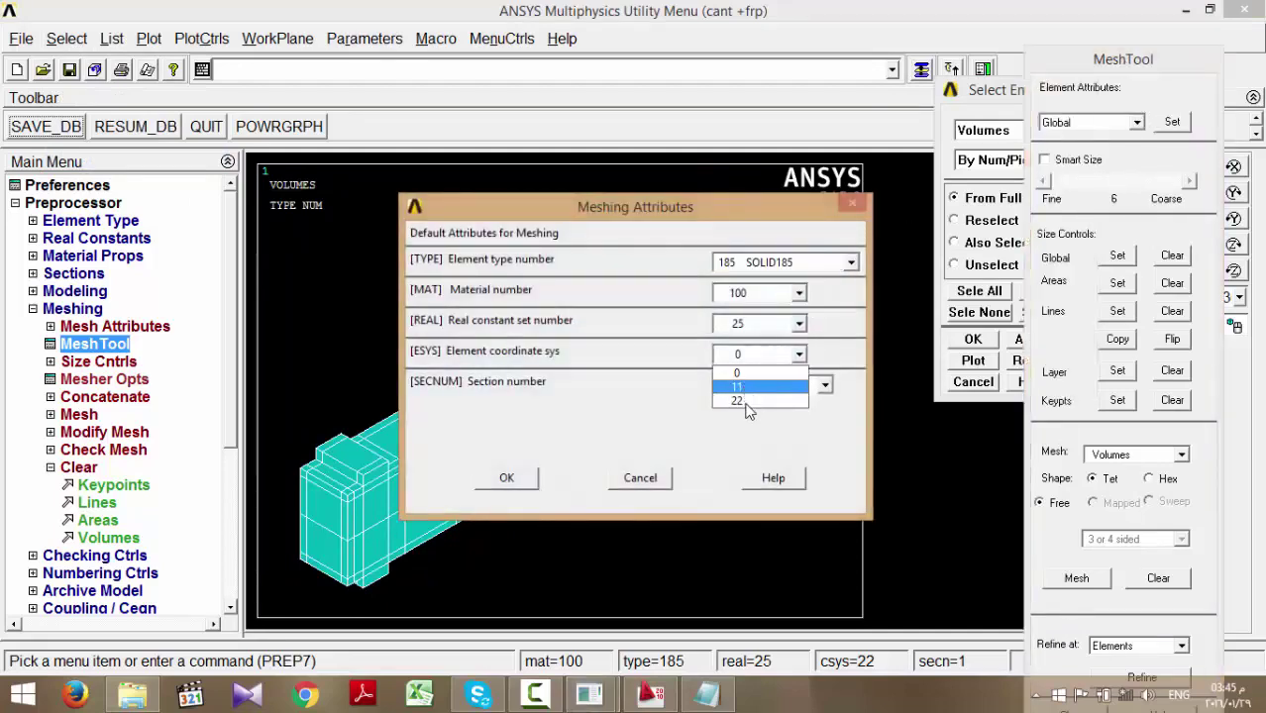
click(689, 393)
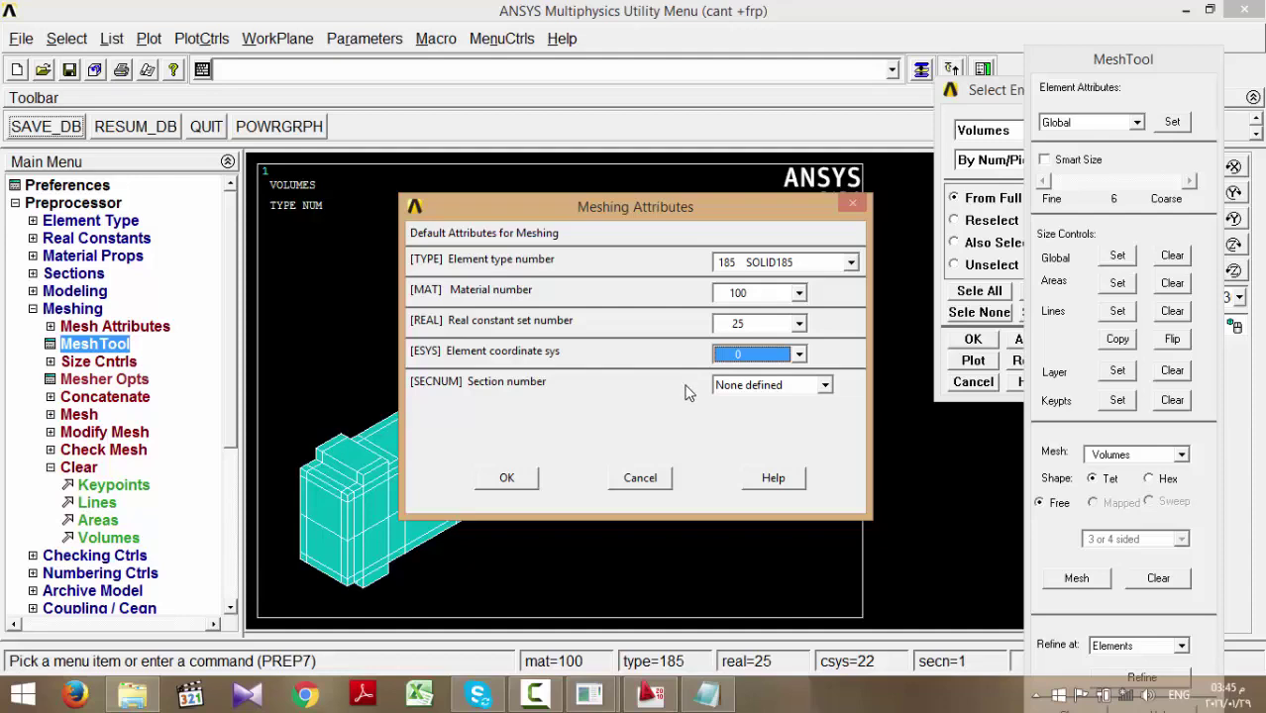
click(640, 477)
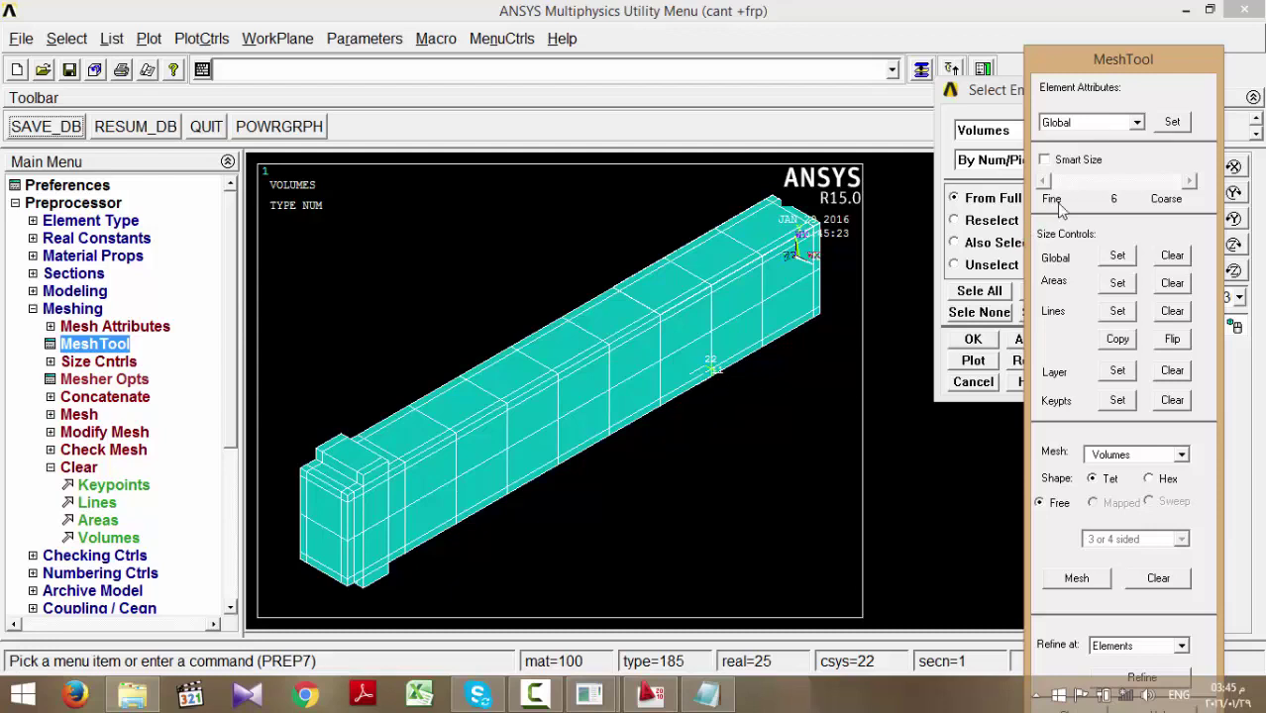
- Open the component manager and select the lines of the STIR component
click(66, 39)
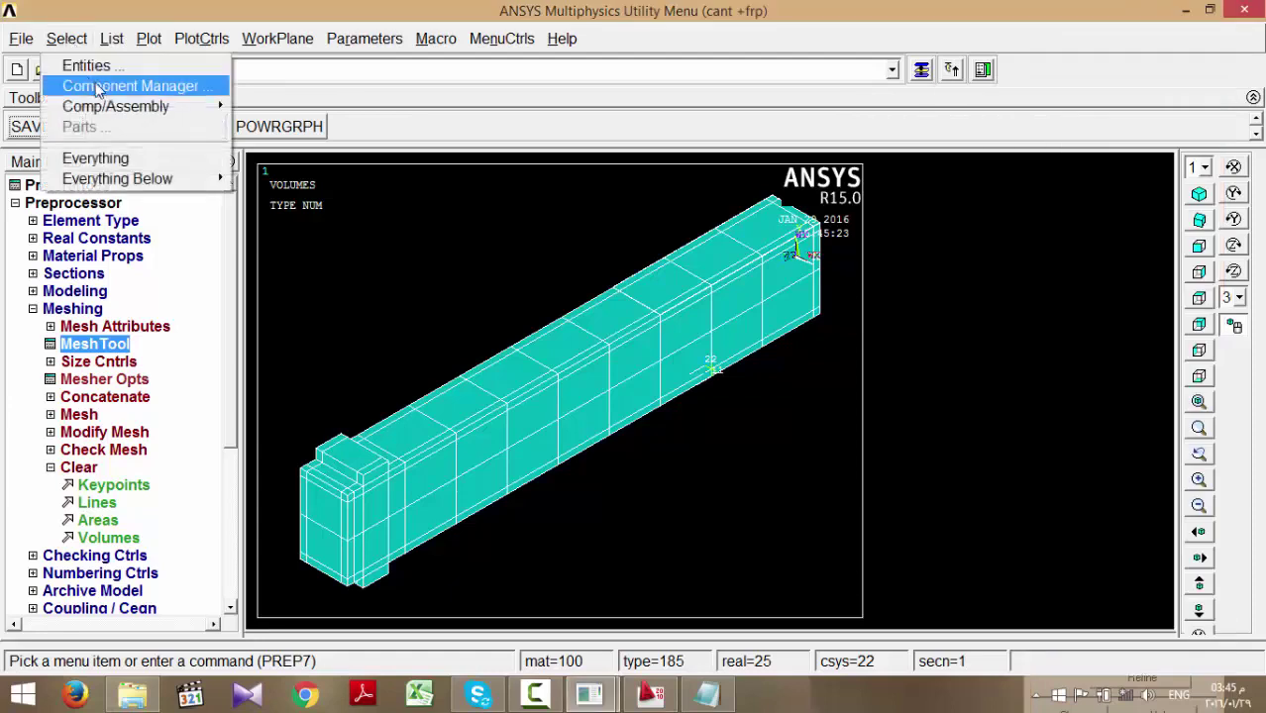
click(139, 82)
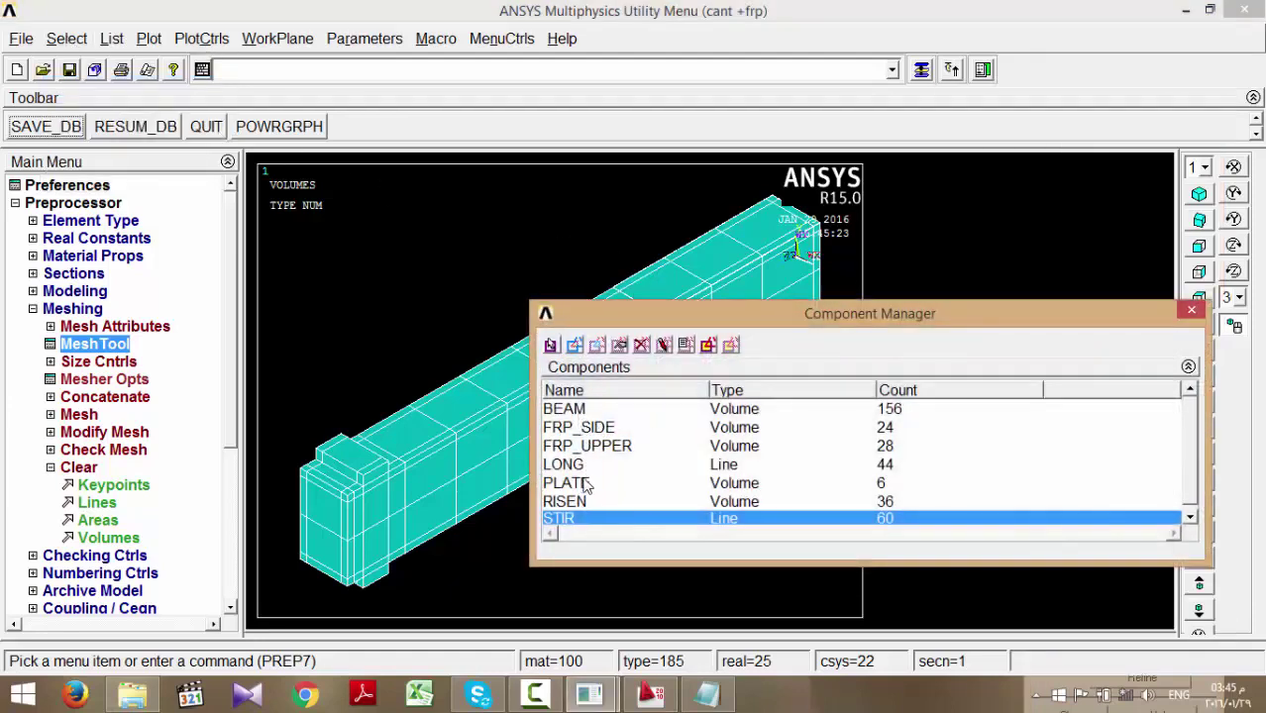
drag(713, 315, 707, 205)
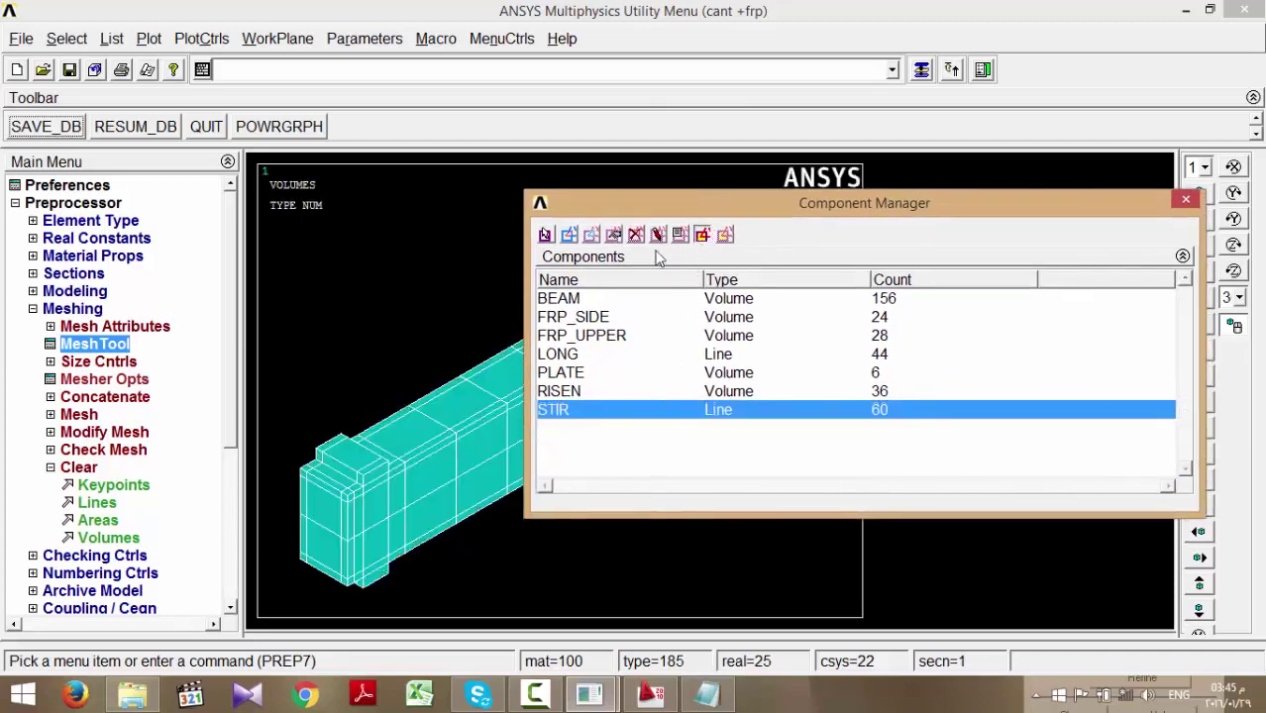
click(569, 235)
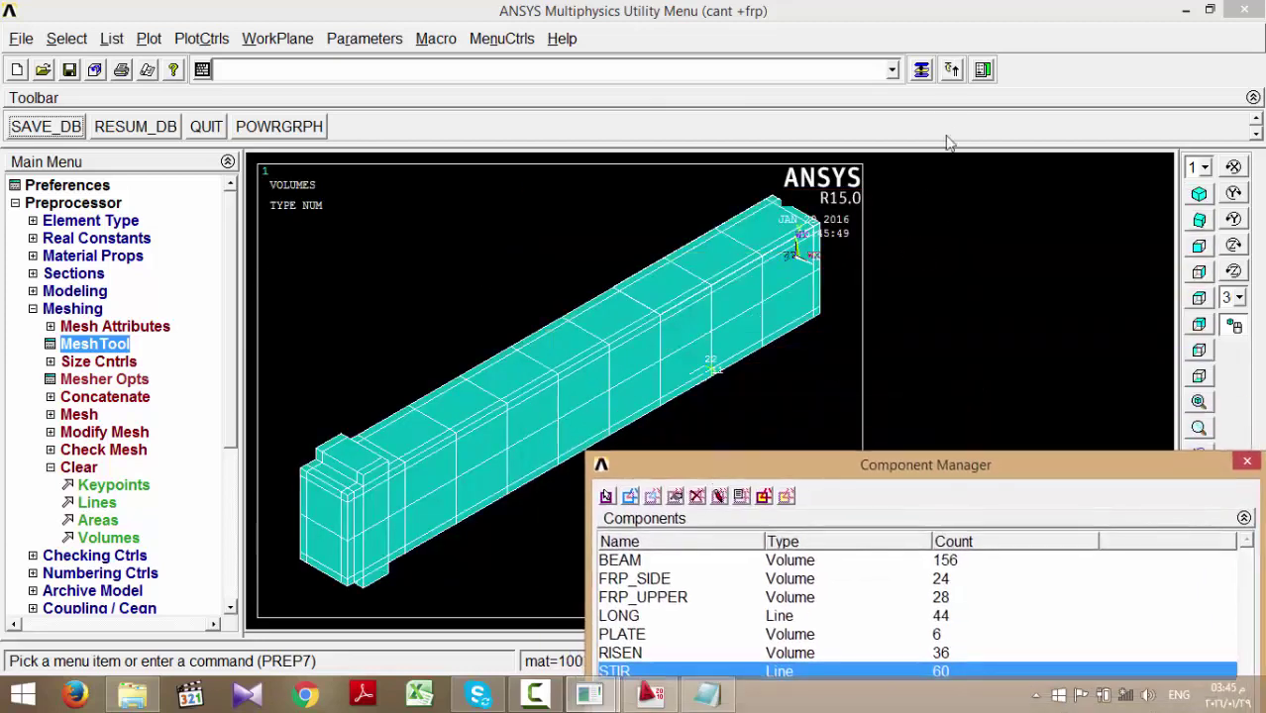
- Set the global meshing attributes for the stirrups to element type LINK180, material 280 and real constant set 8
click(921, 70)
click(1173, 124)
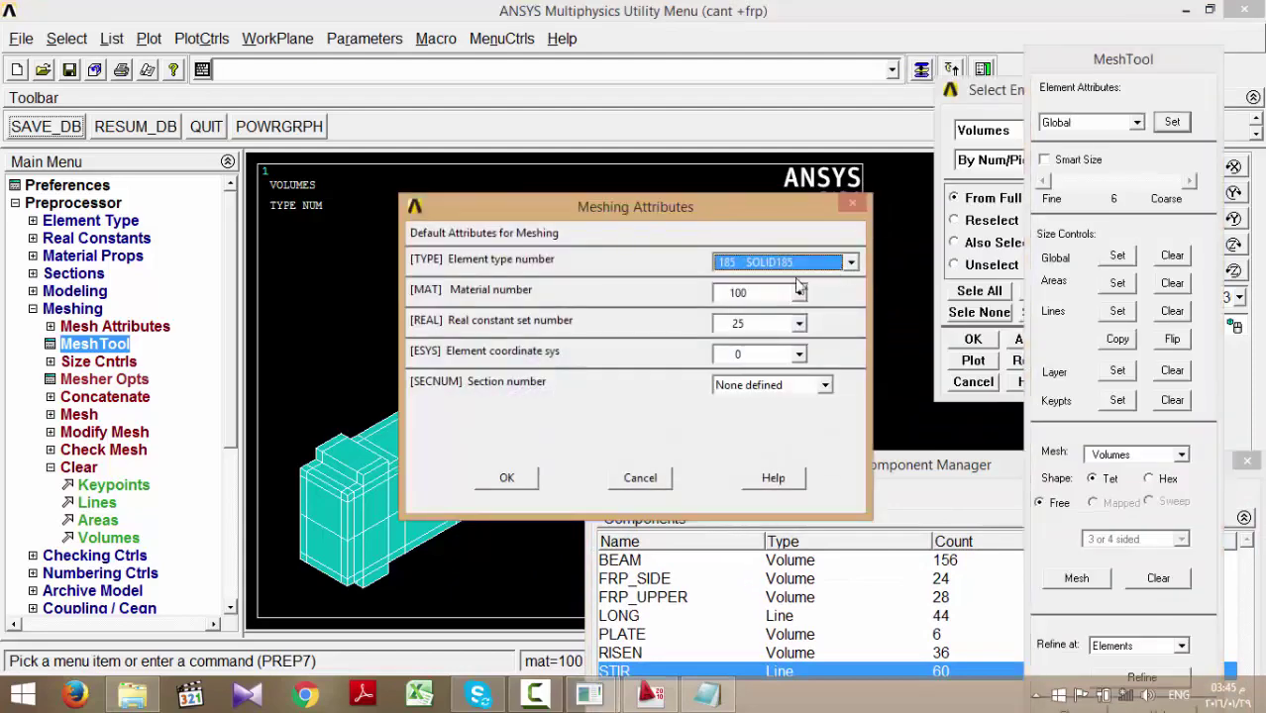
click(768, 262)
click(766, 280)
click(766, 294)
click(759, 359)
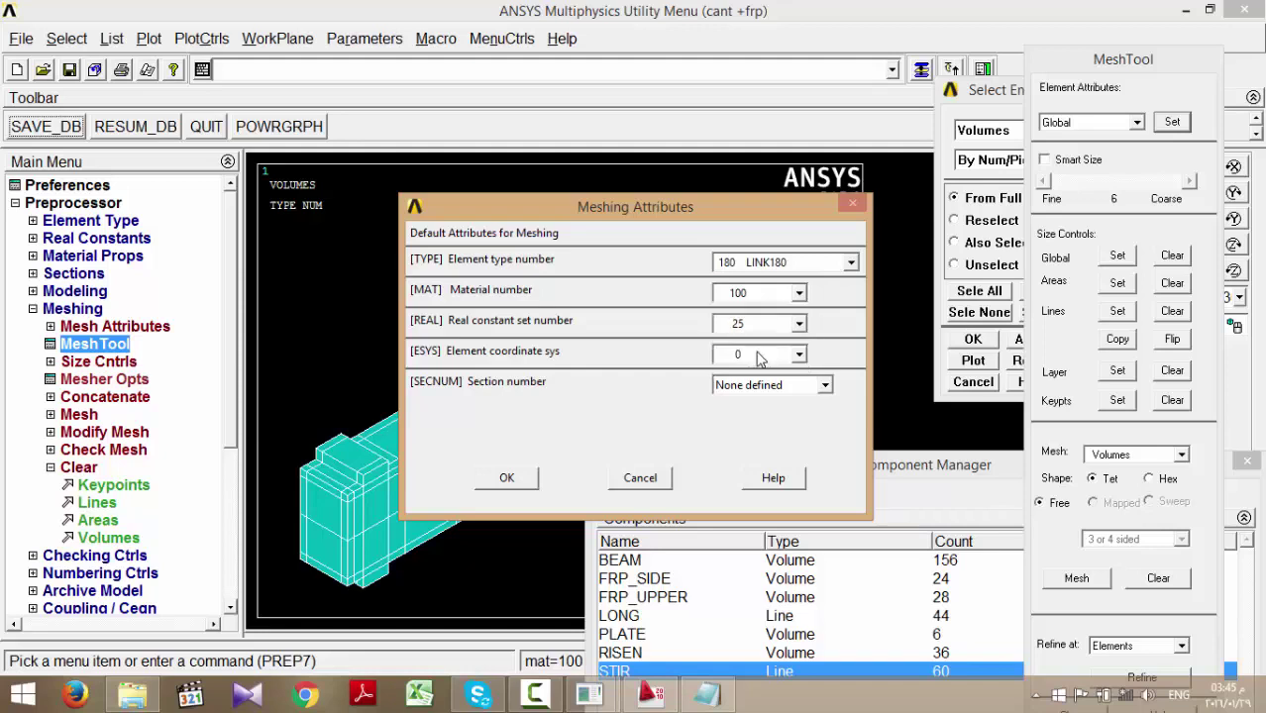
click(759, 326)
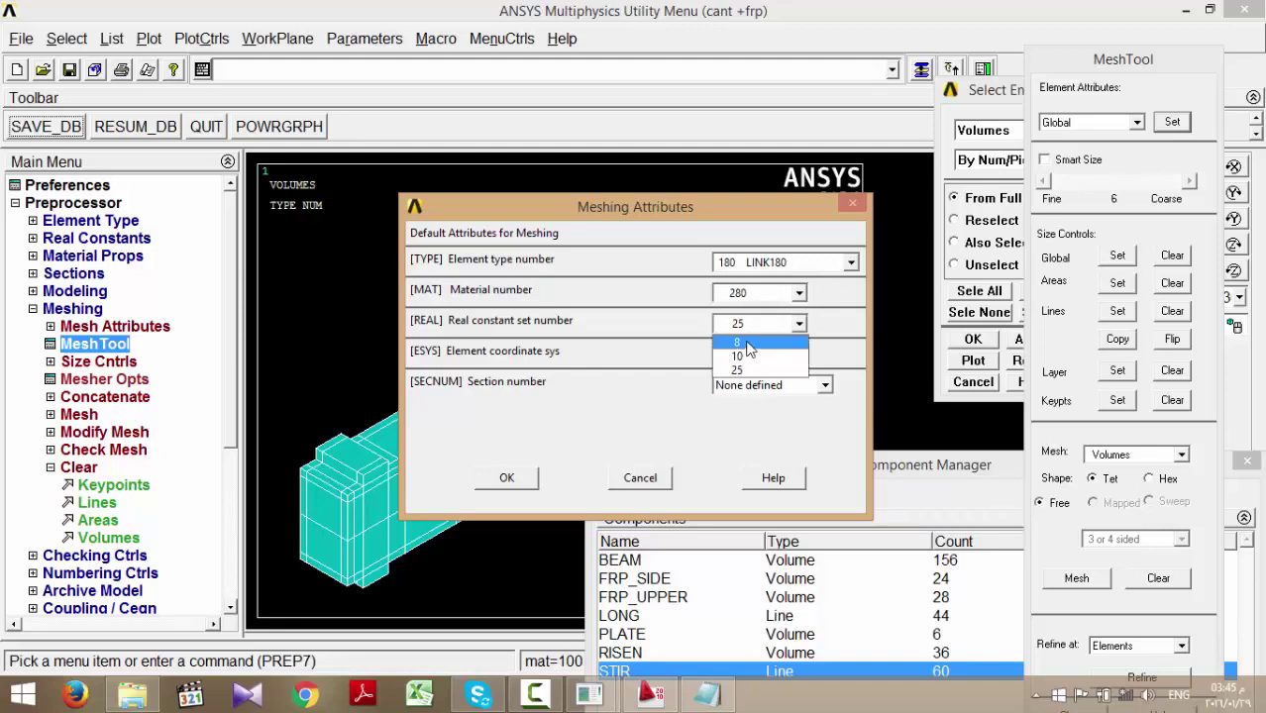
click(748, 344)
click(504, 480)
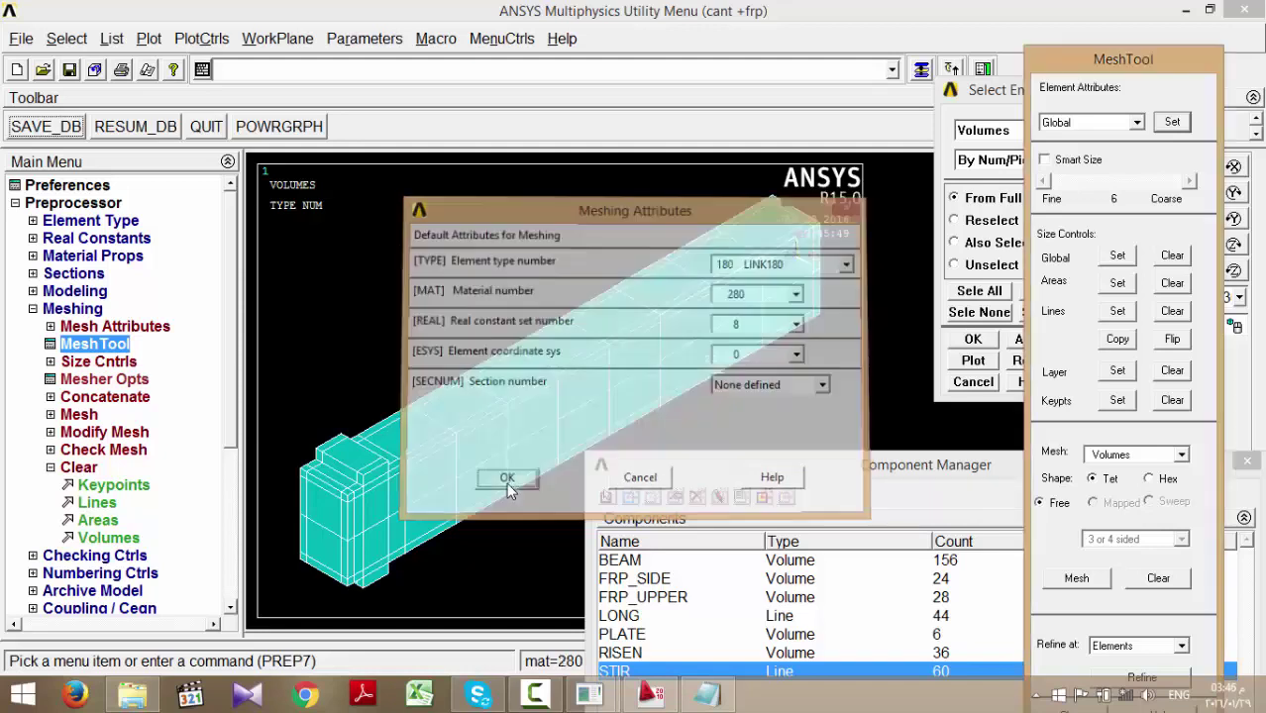
- Switch the mesh target to lines and mesh all selected stirrup lines
click(1132, 454)
click(1096, 501)
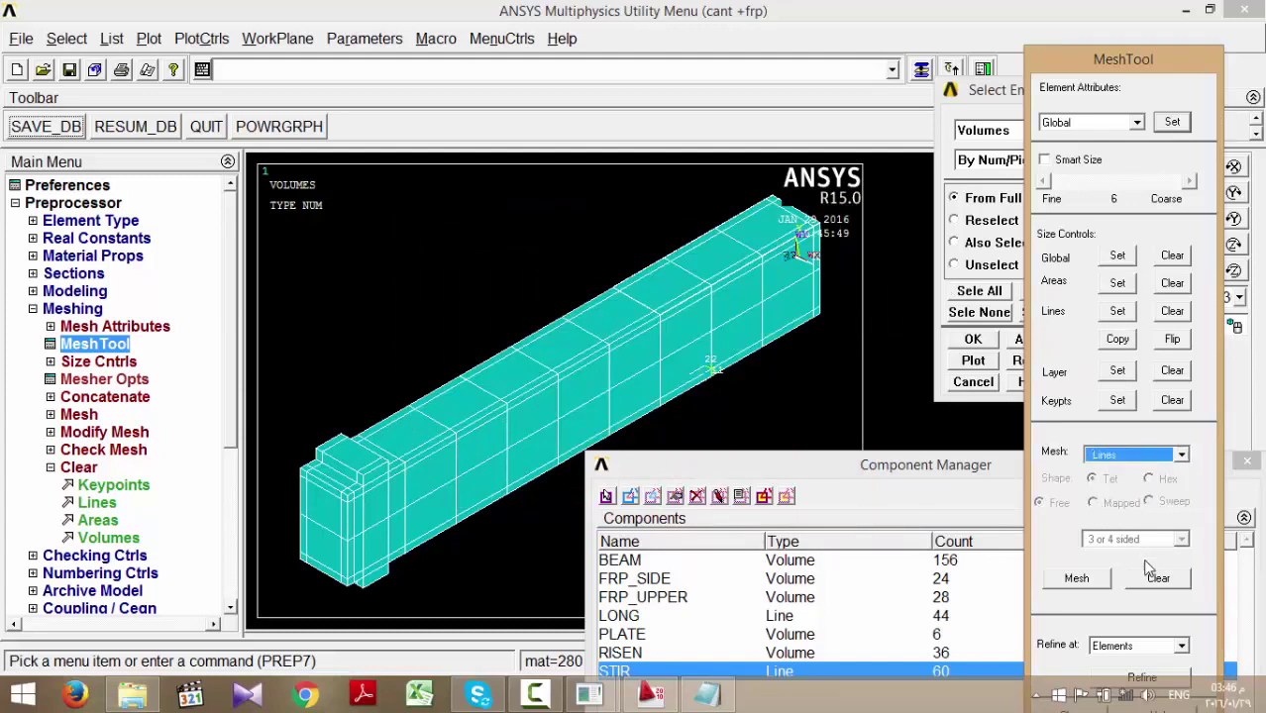
click(1077, 578)
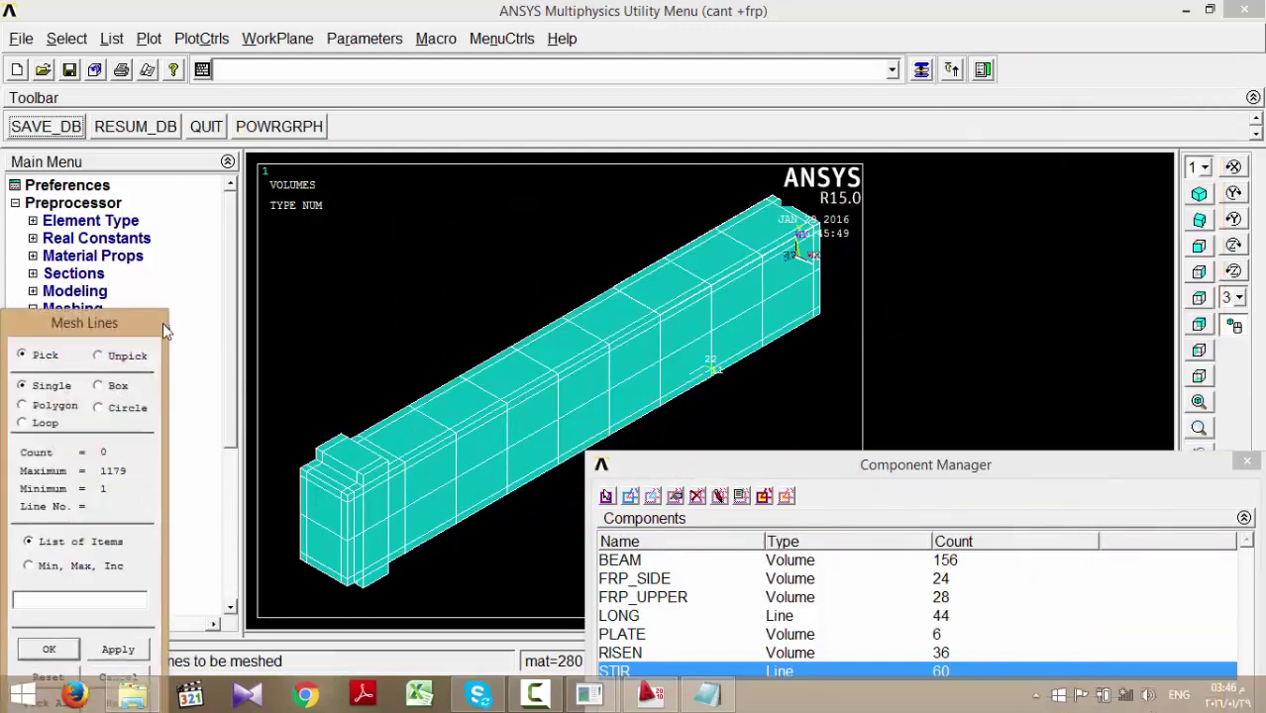
drag(166, 331, 238, 226)
click(126, 586)
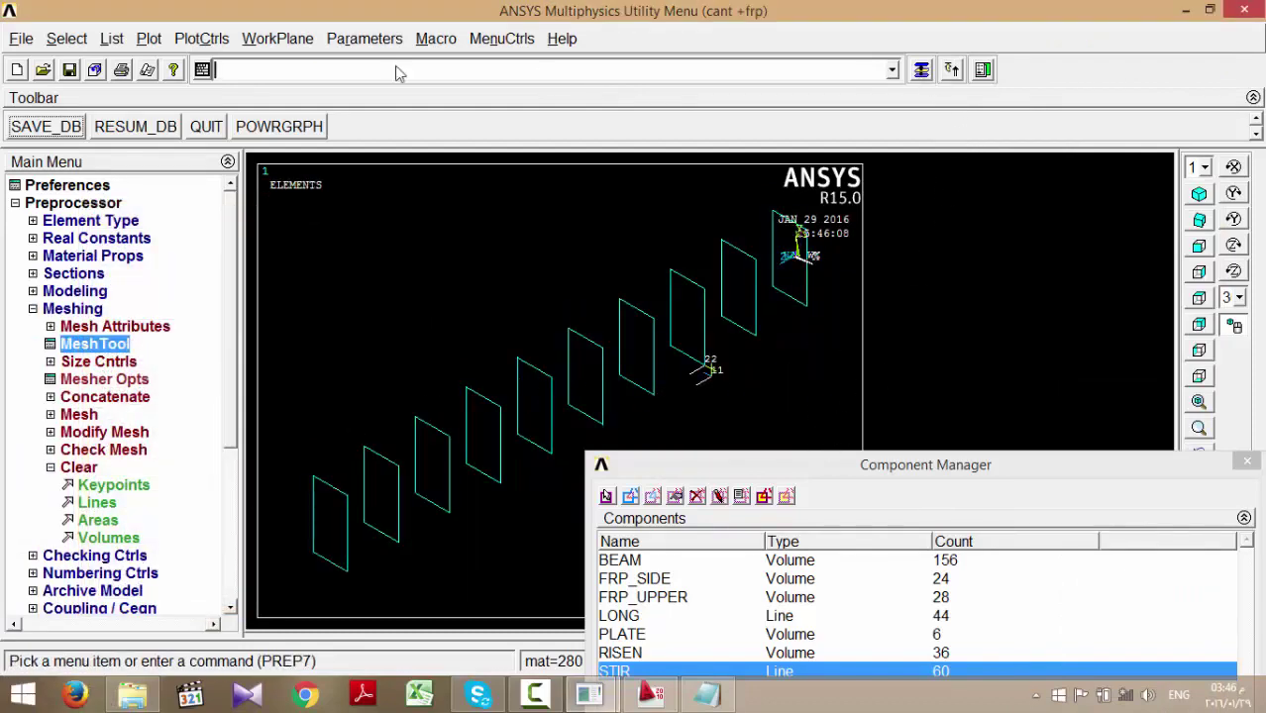
- Select the LONG component and set the global meshing attributes to LINK180, material 360 and real constant set 10
click(641, 617)
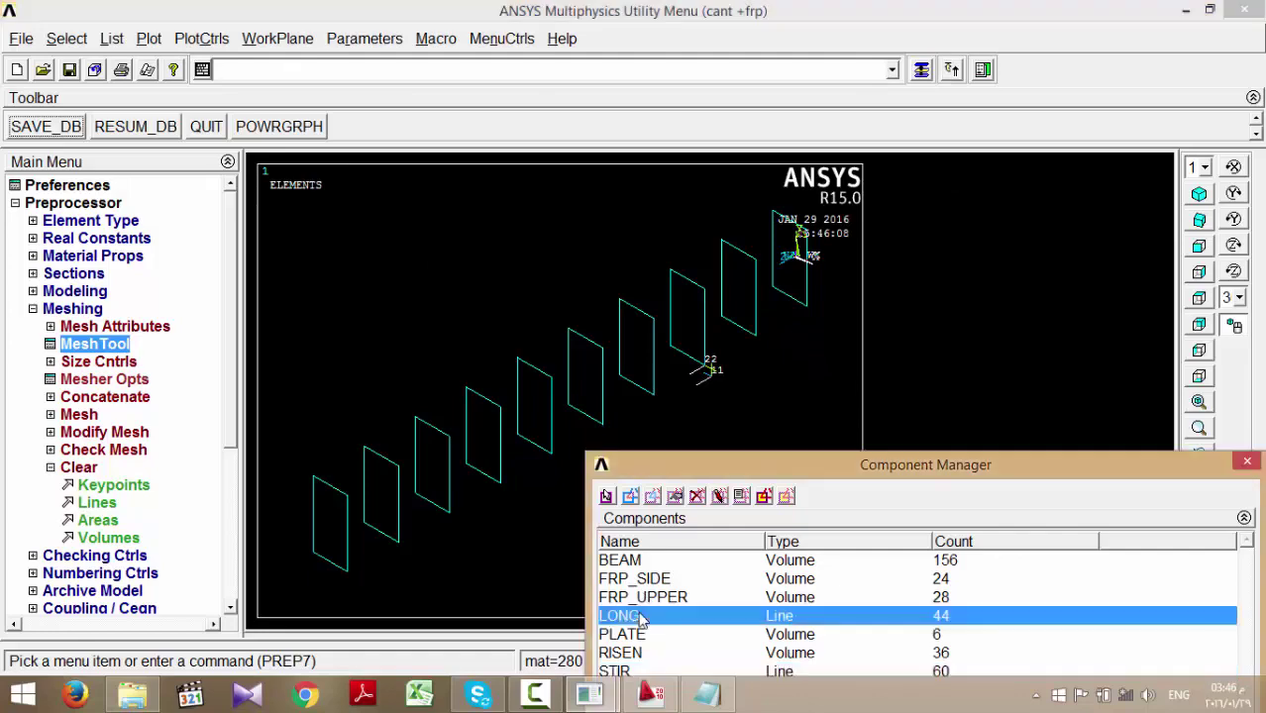
click(922, 69)
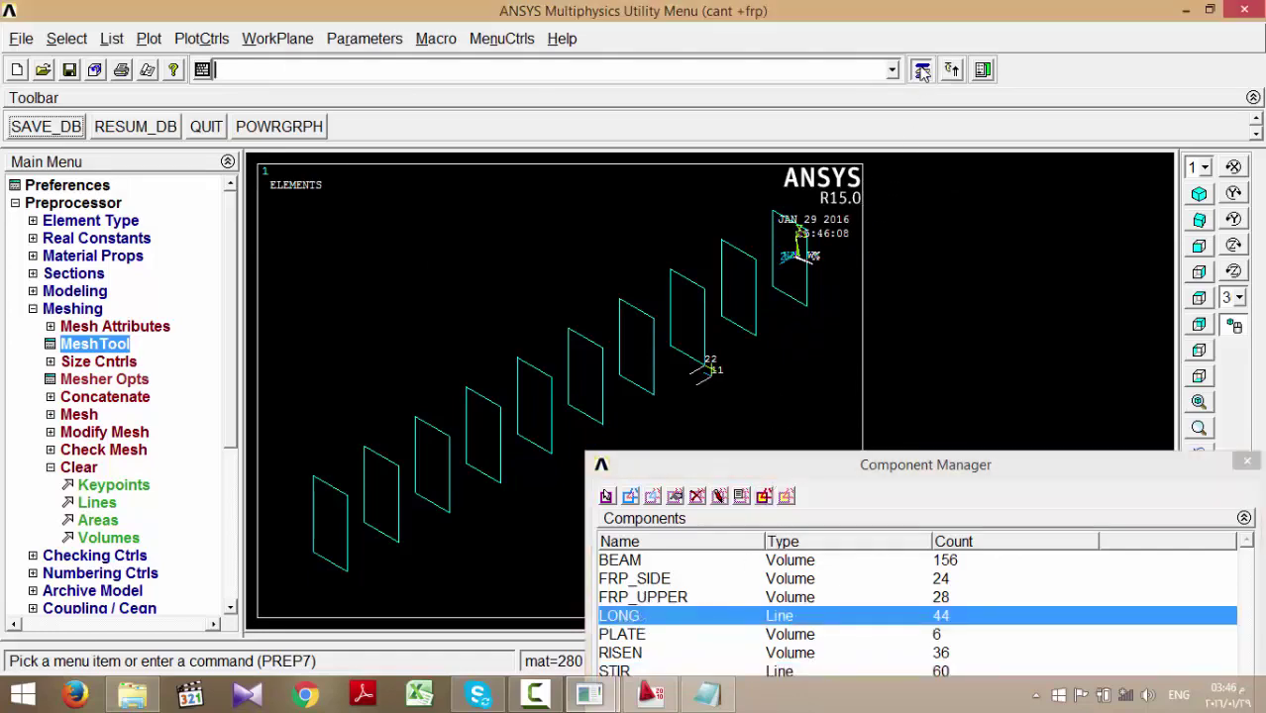
click(1172, 121)
click(783, 262)
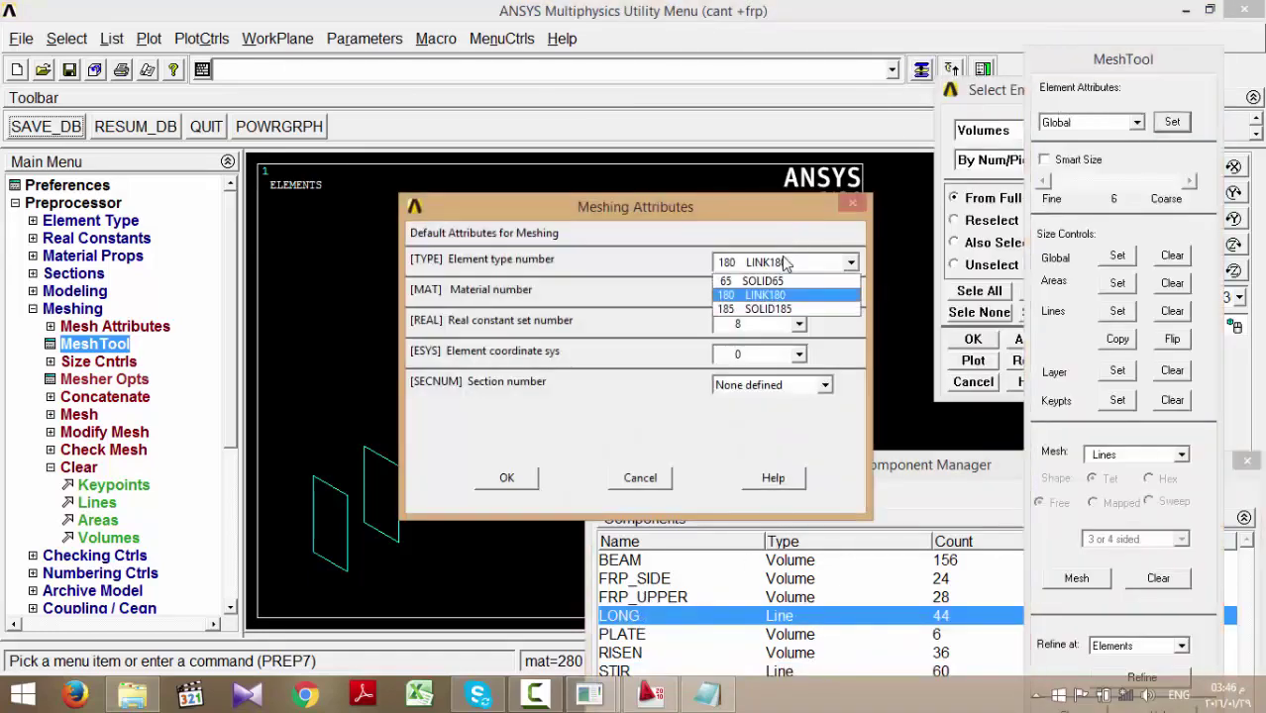
click(782, 276)
click(777, 299)
click(750, 366)
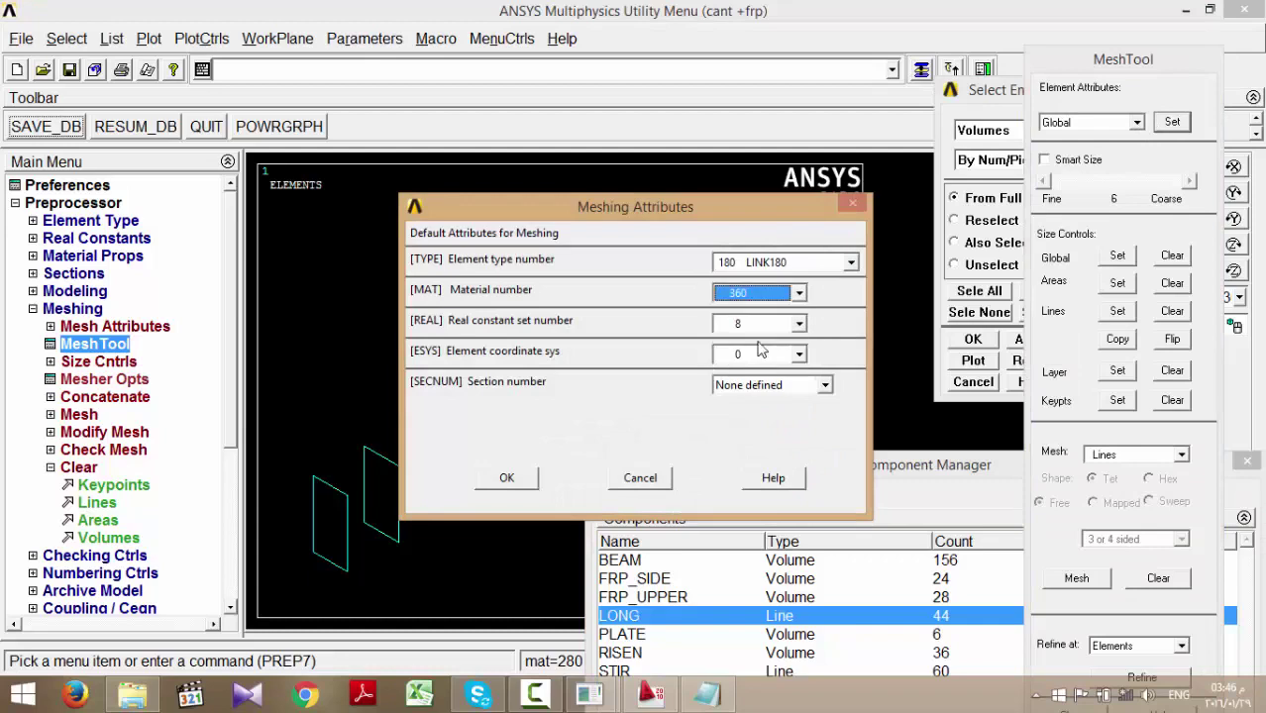
click(756, 327)
click(738, 368)
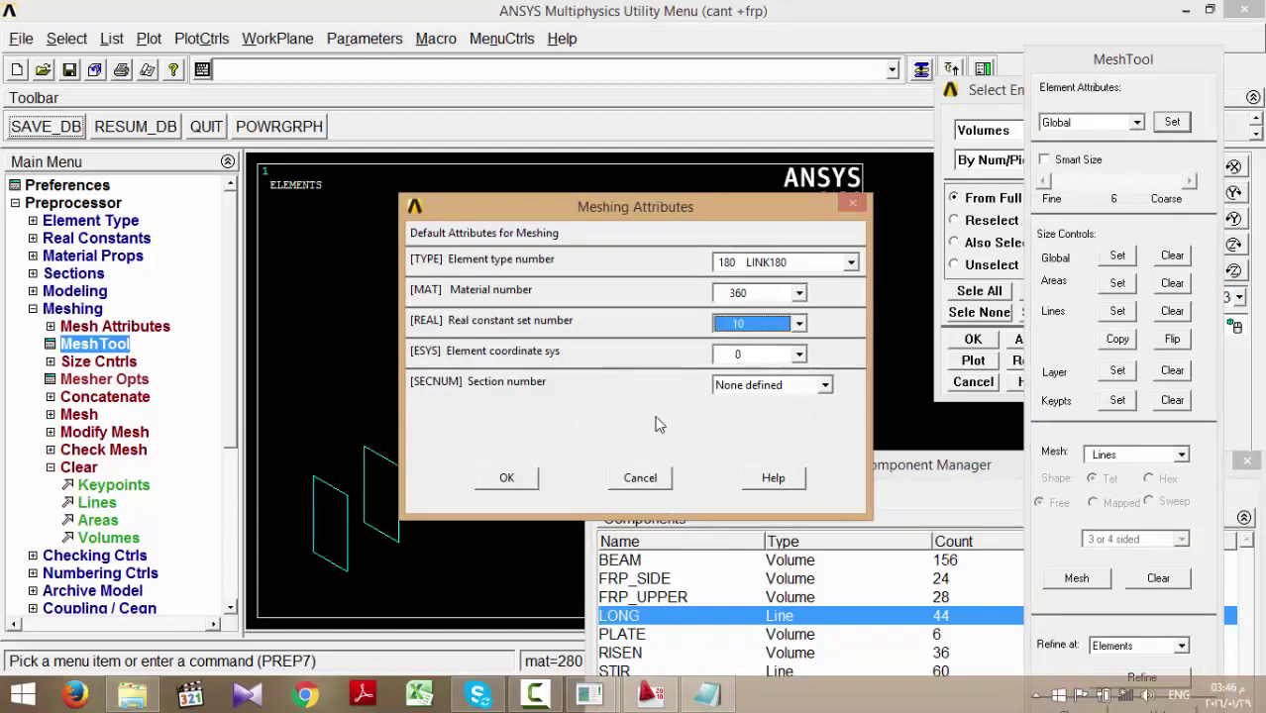
click(506, 477)
- Mesh all selected longitudinal reinforcement lines
click(1100, 583)
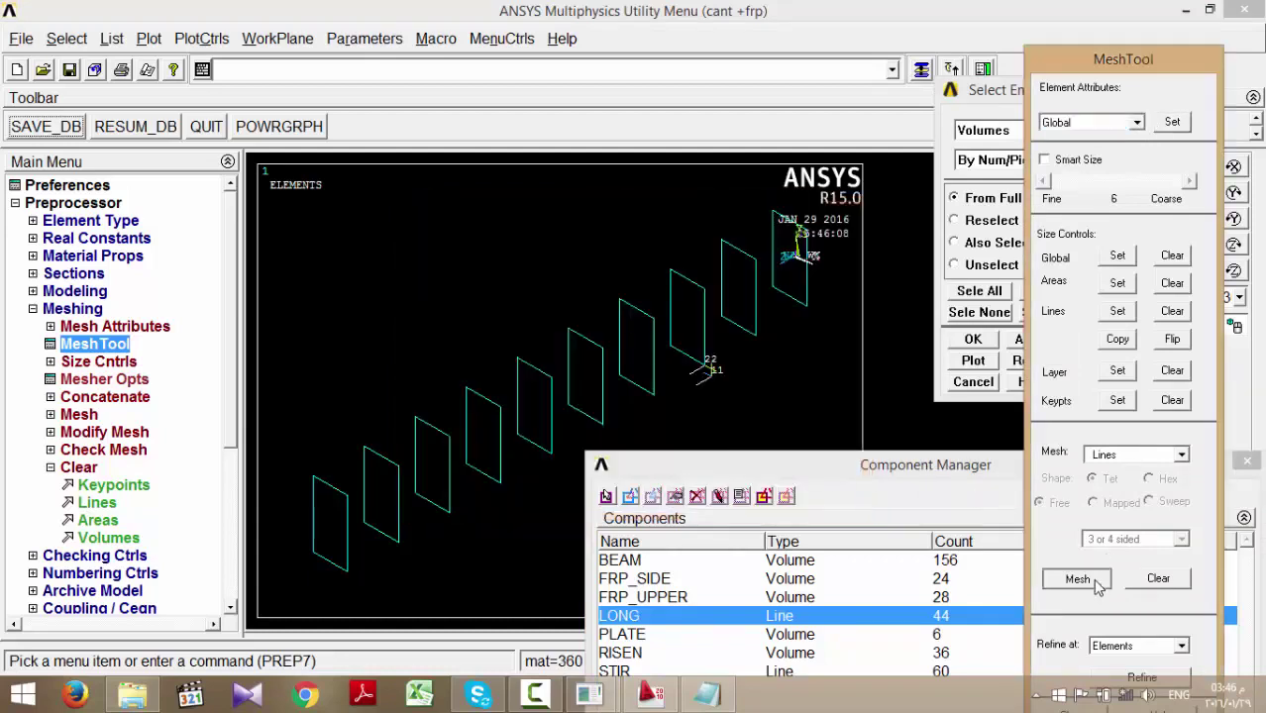
click(129, 603)
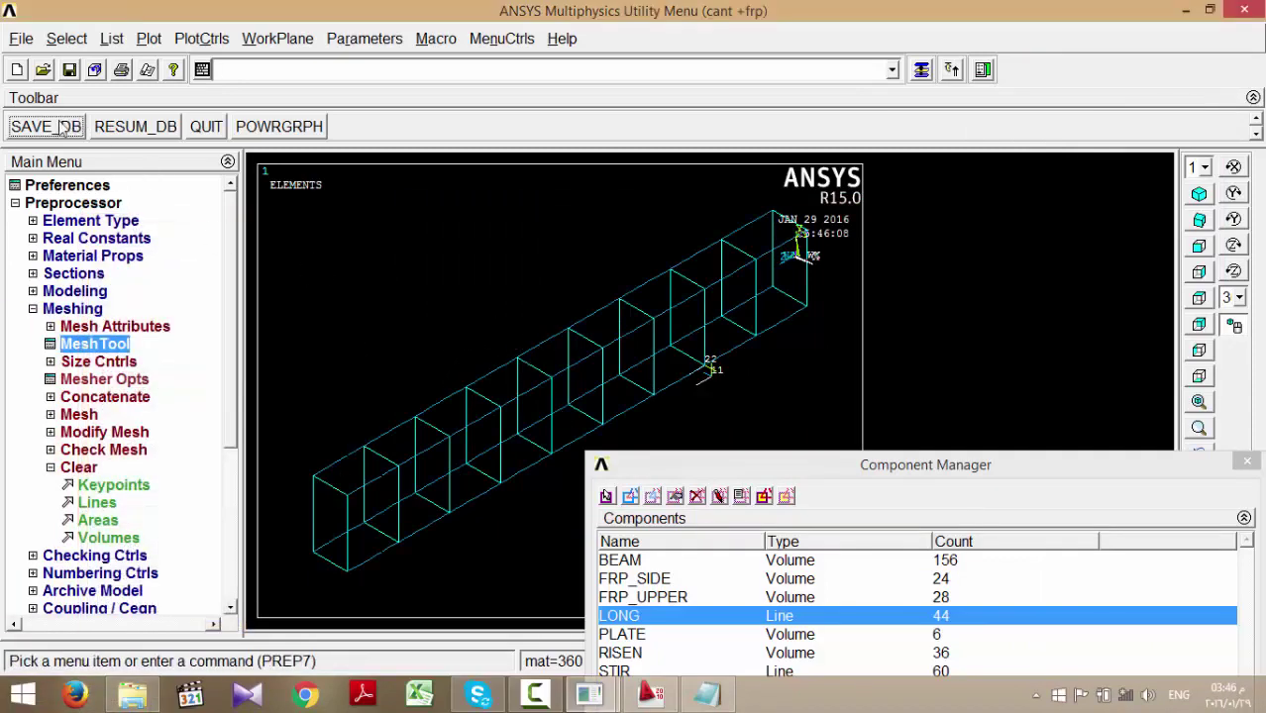
click(926, 66)
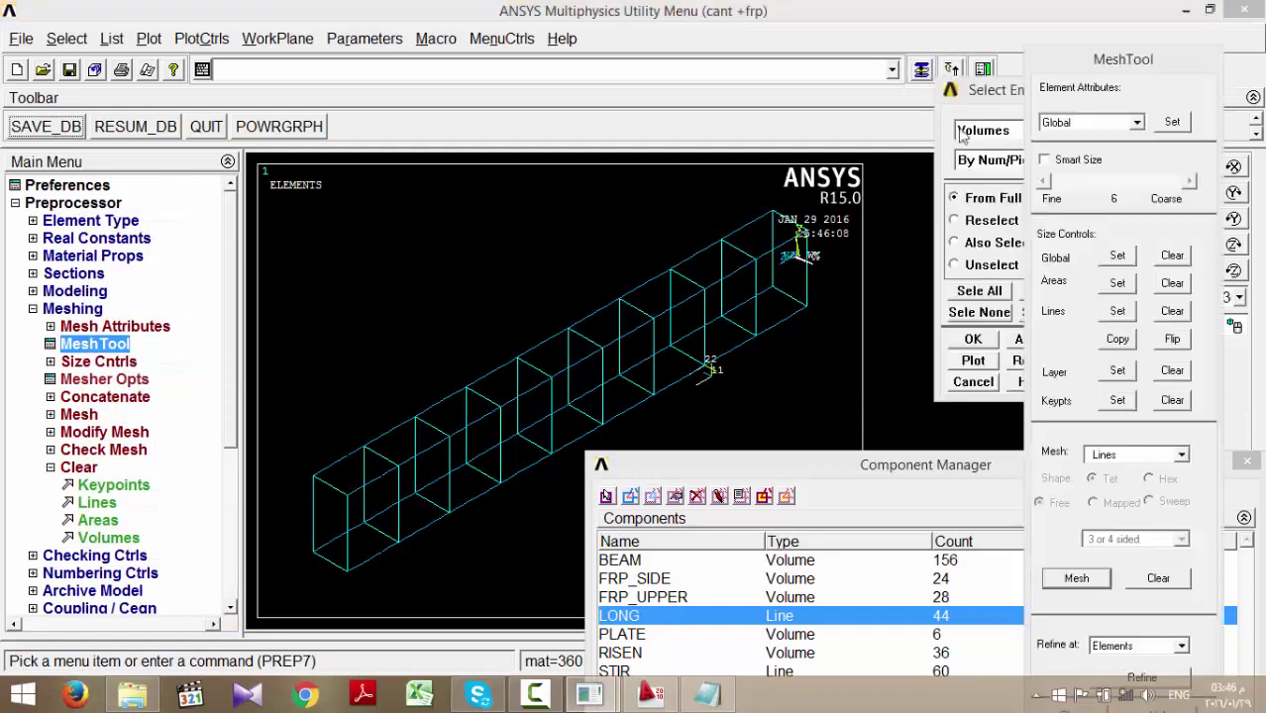
drag(701, 466, 723, 417)
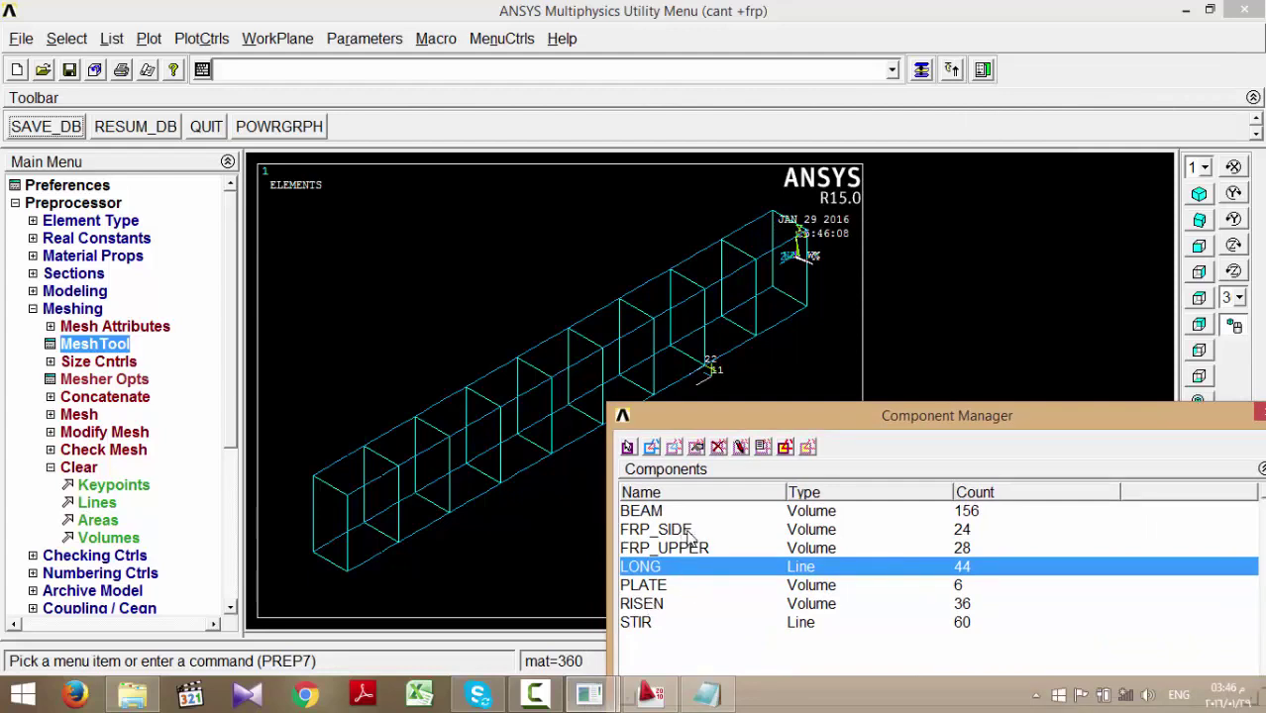
- Select the PLATE component and set the global meshing attributes to SOLID185, material 100 and real constant set 25
click(660, 586)
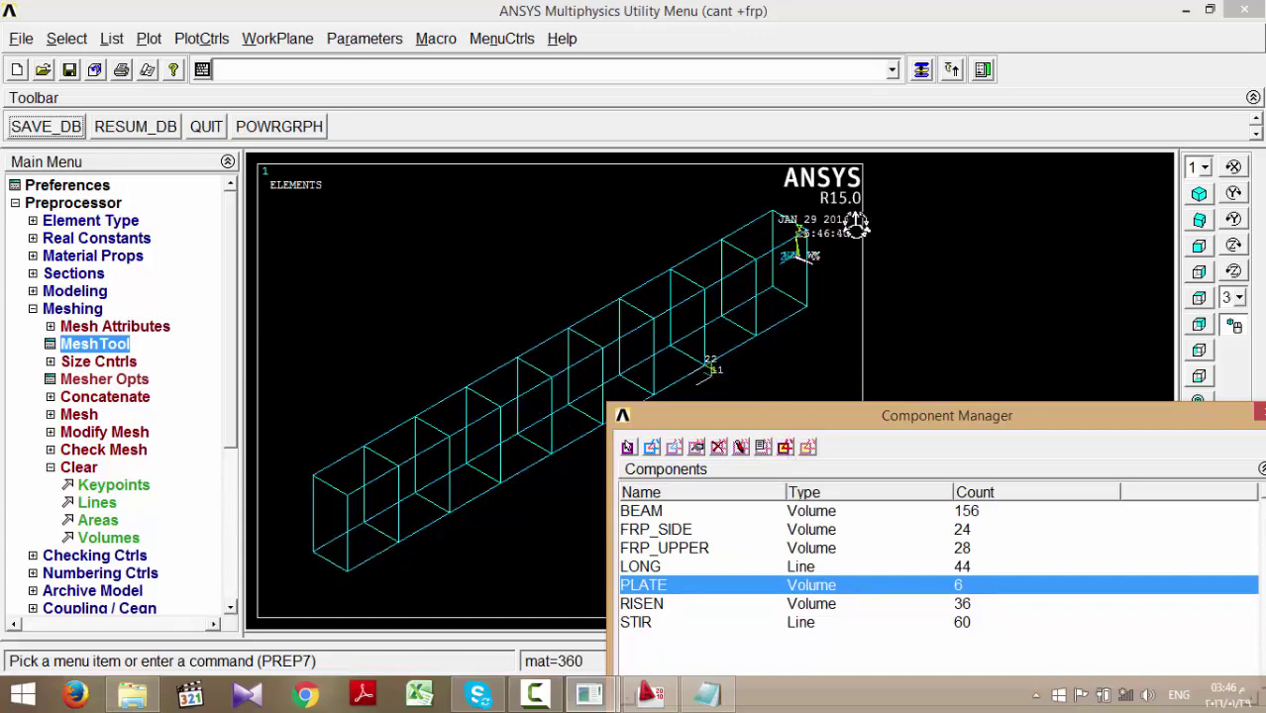
click(921, 69)
click(1172, 122)
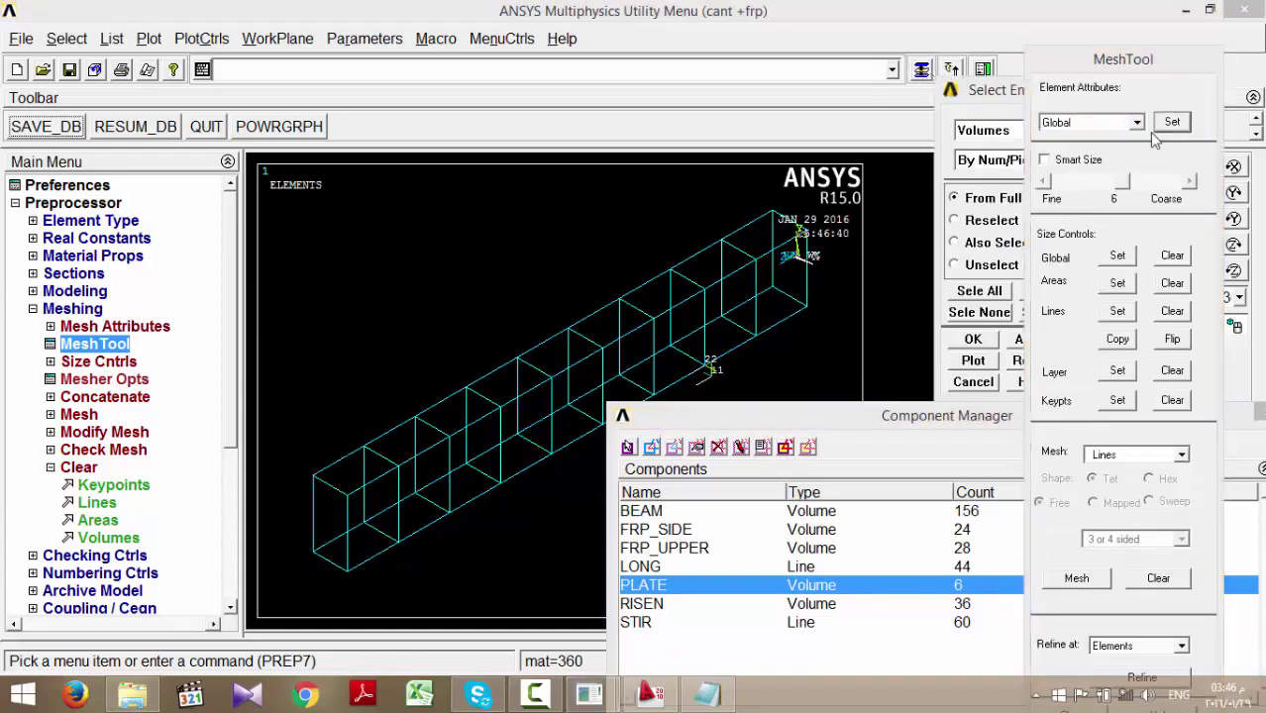
click(769, 264)
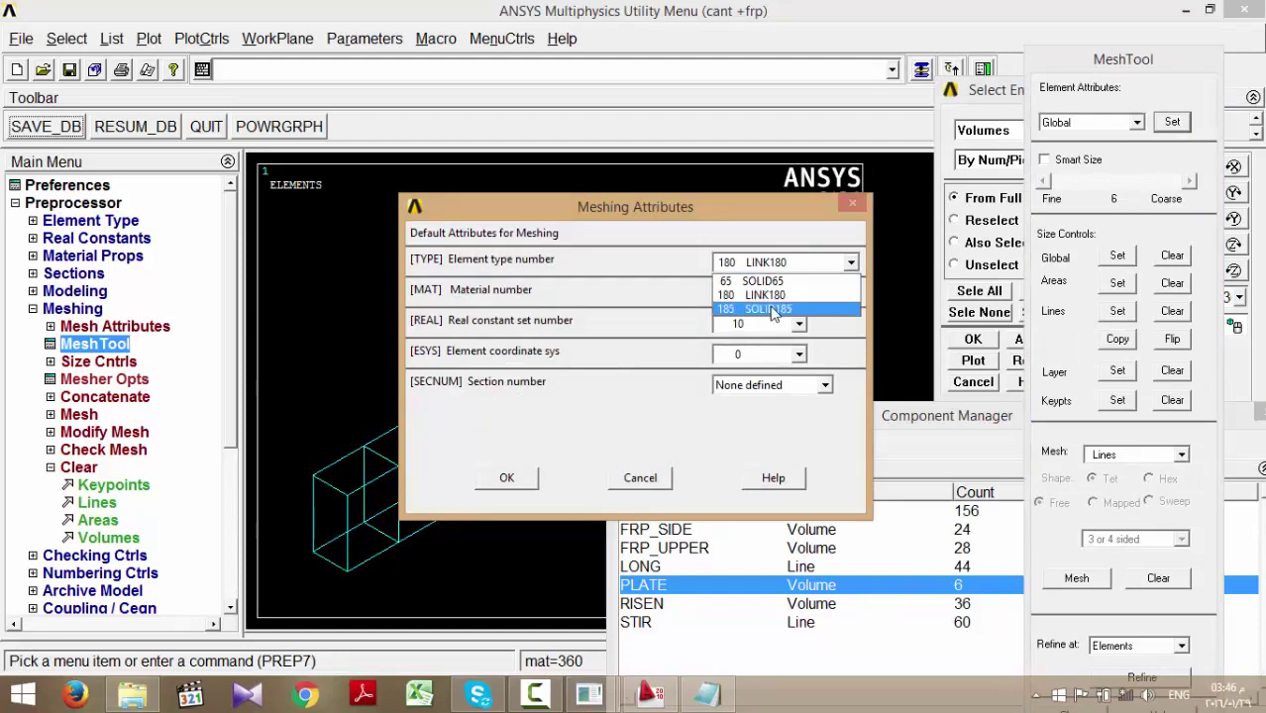
click(769, 308)
click(769, 293)
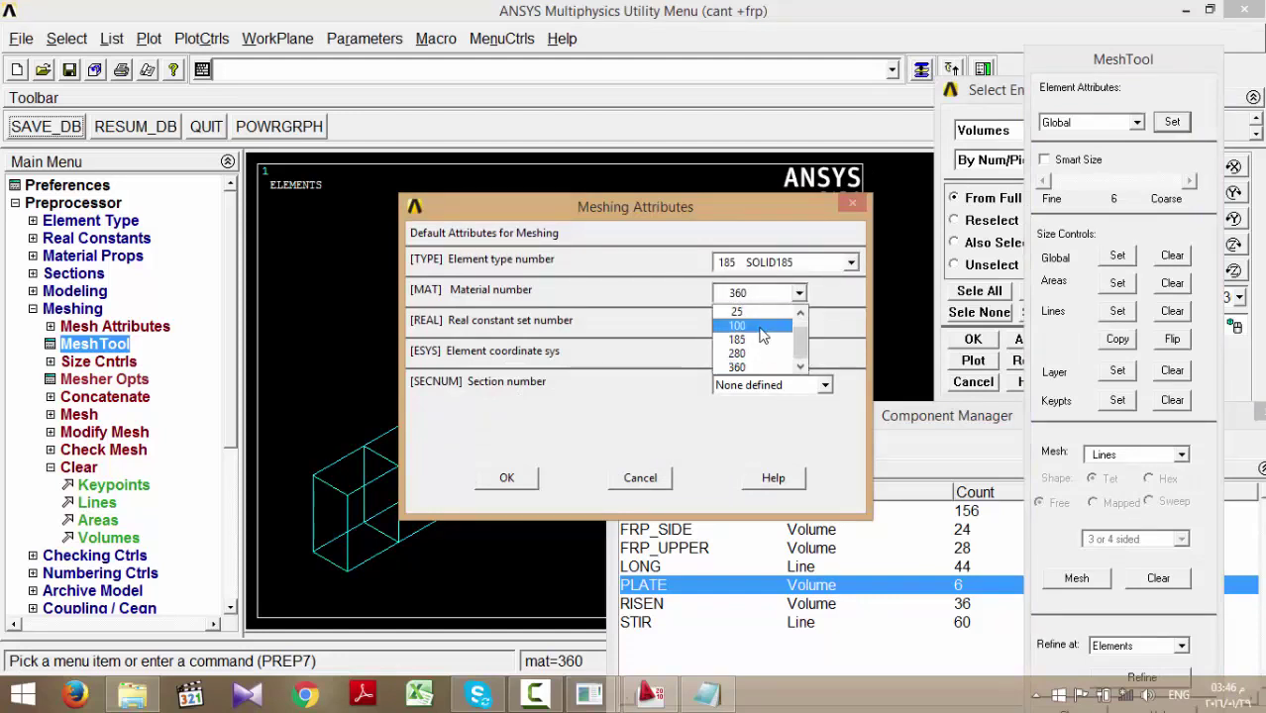
click(762, 337)
click(741, 327)
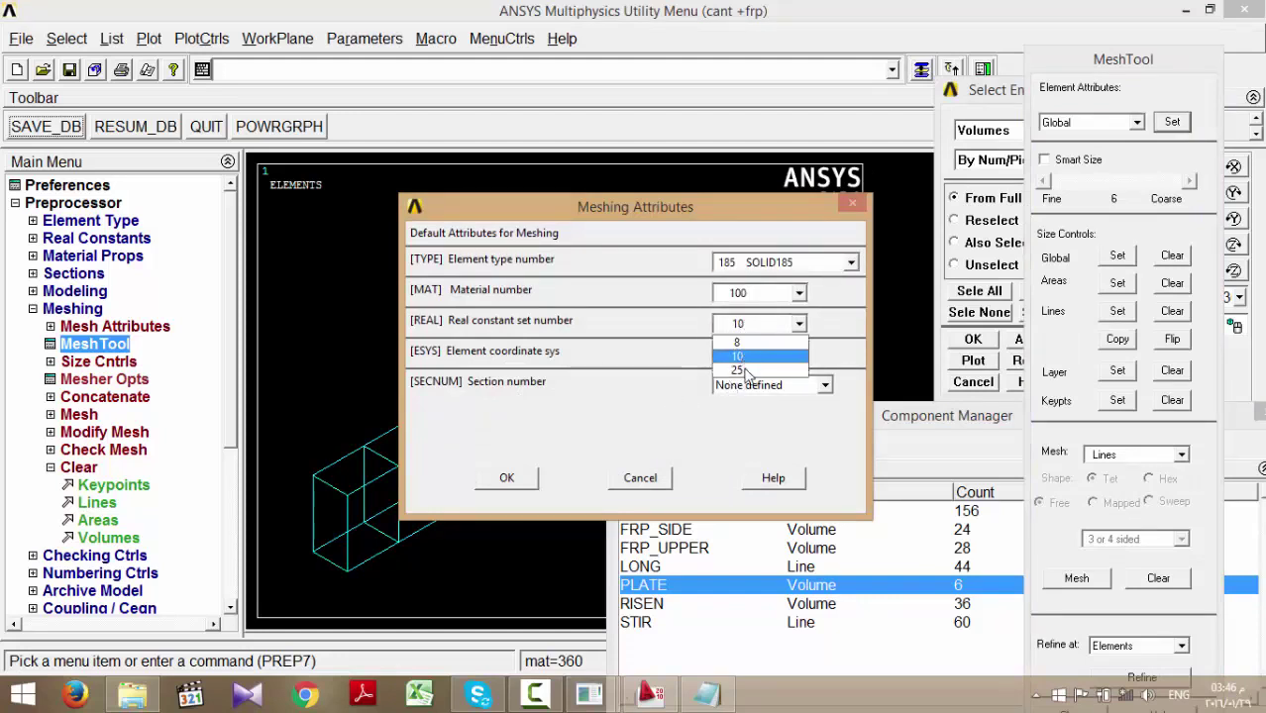
click(745, 369)
click(506, 478)
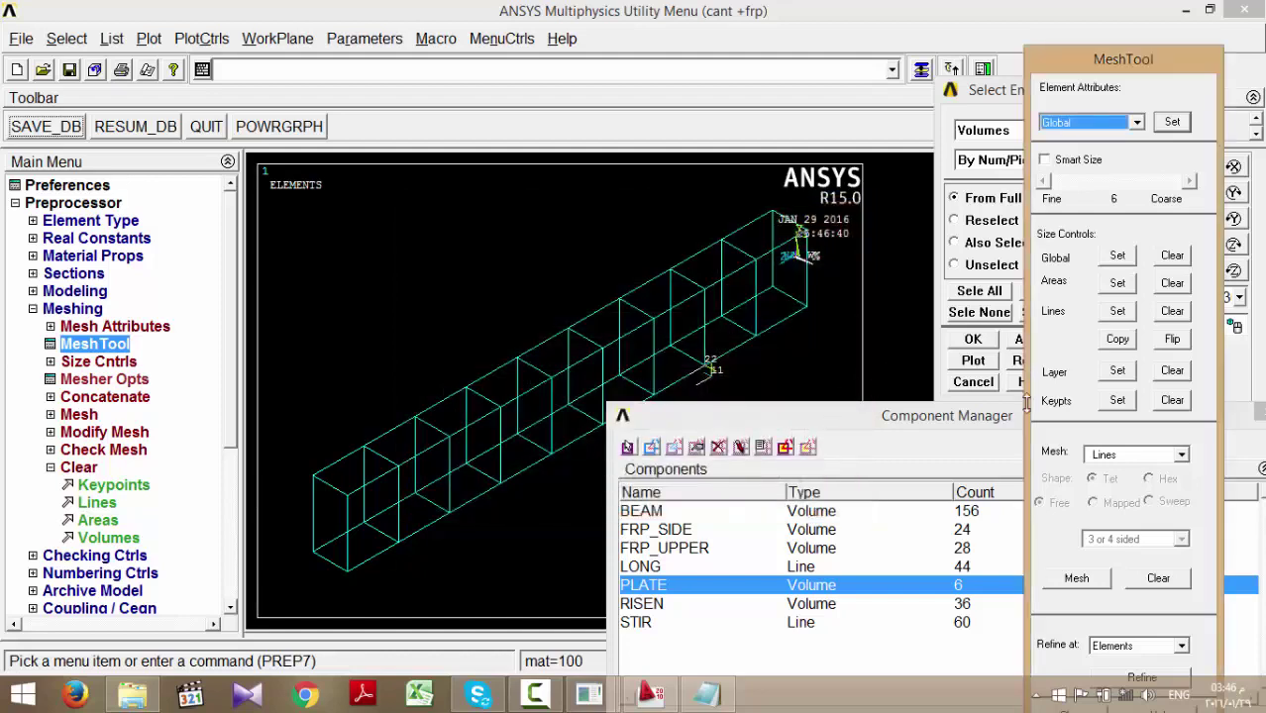
- Switch the mesh target to volumes and sweep-mesh all selected plate volumes with the Hex/Wedge shape and automatic source/target
click(1124, 455)
click(1109, 467)
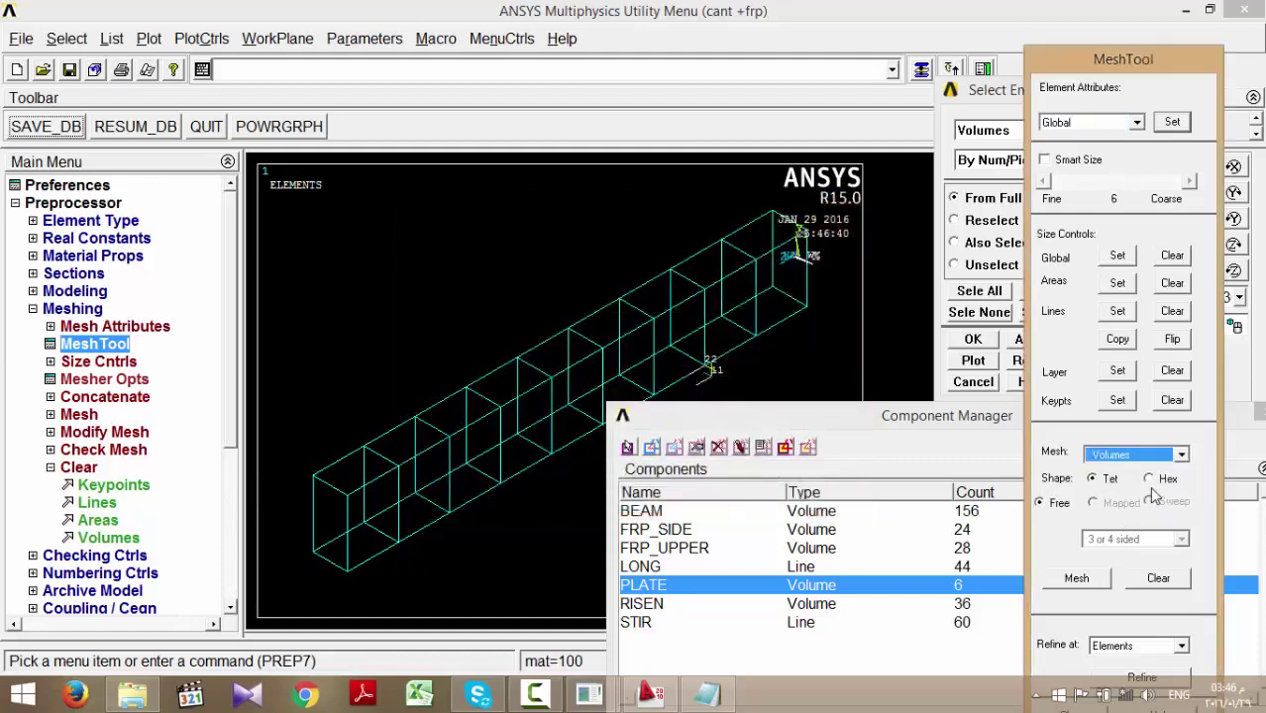
click(1149, 480)
click(1151, 502)
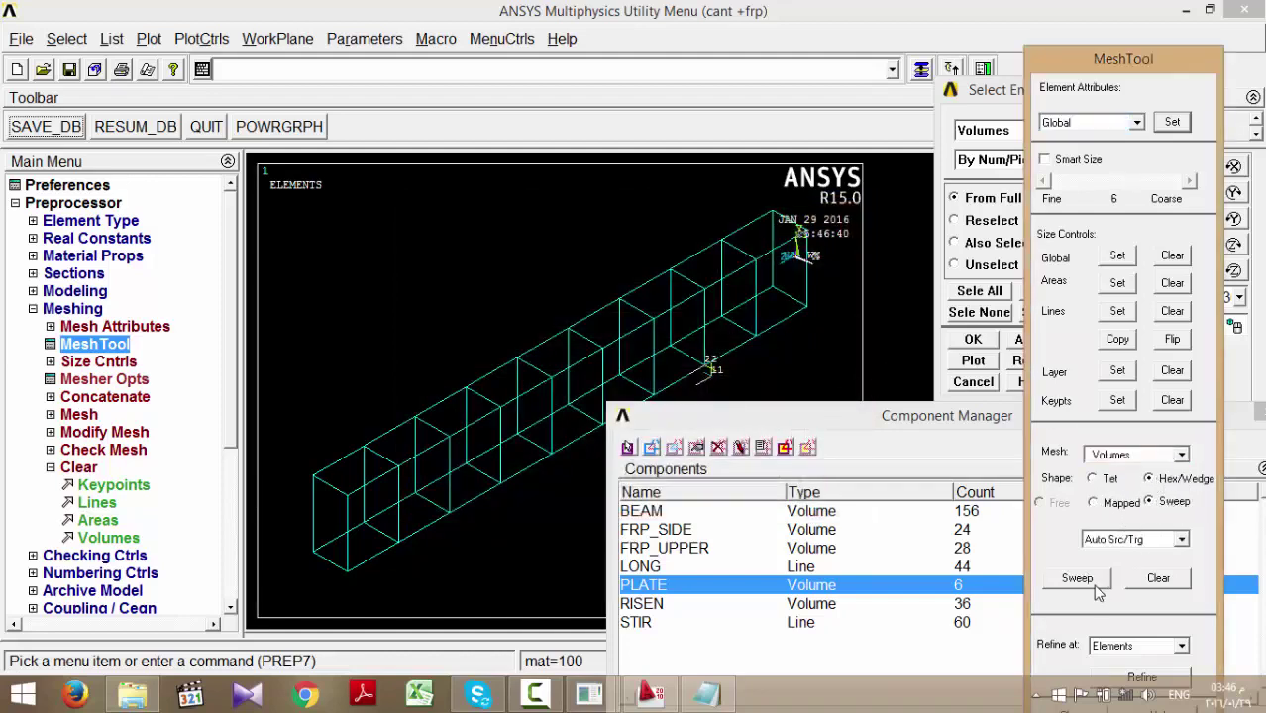
click(1079, 579)
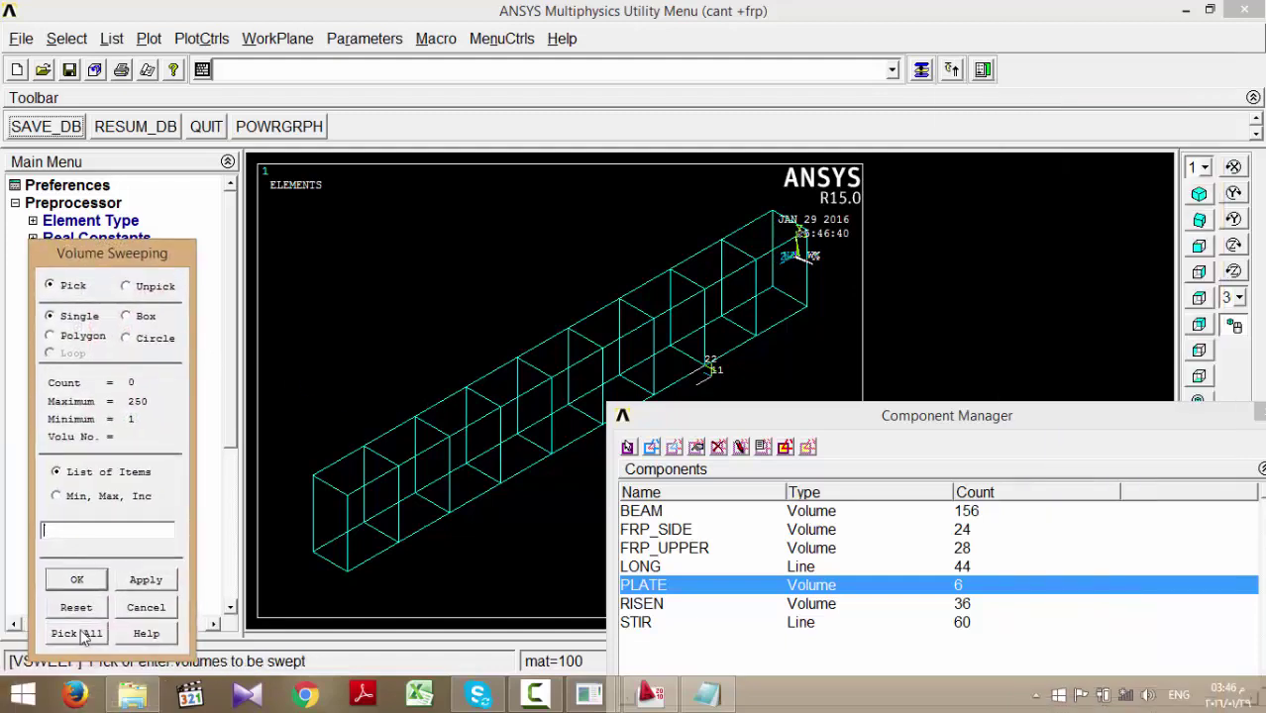
click(83, 634)
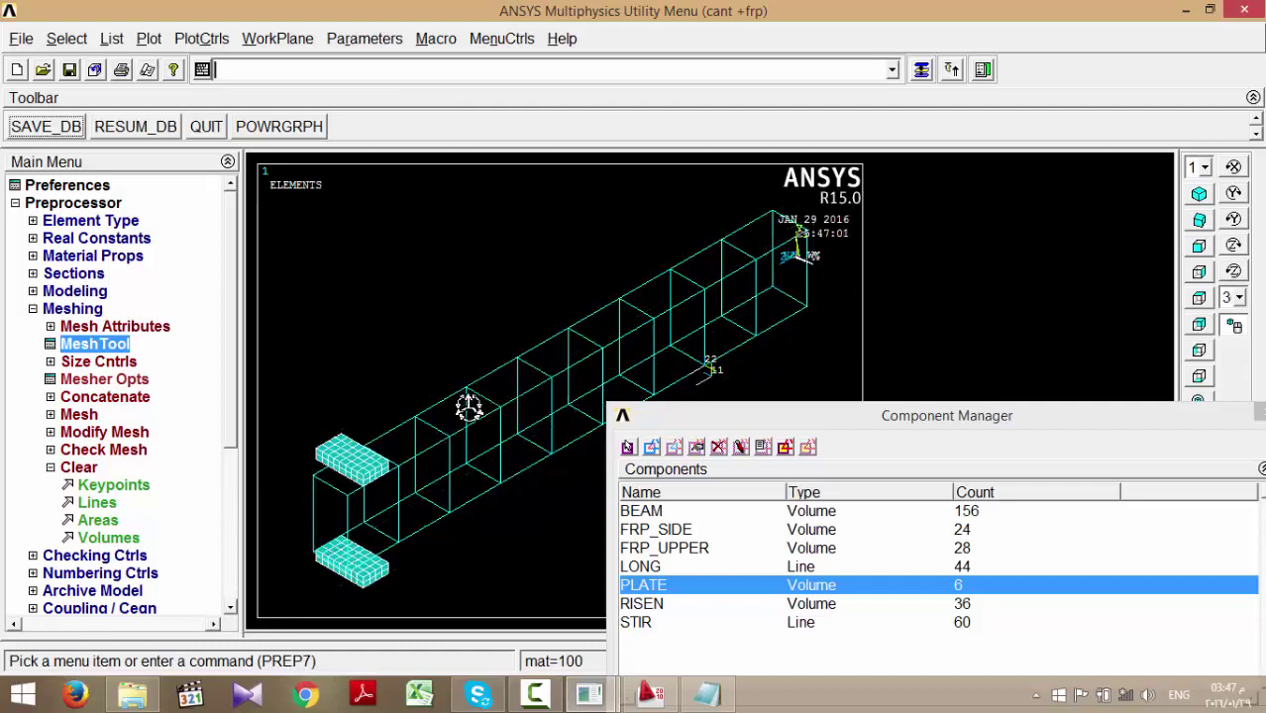
- Select the BEAM component and set the global meshing attributes to SOLID65, material 25 and real constant set 25
drag(771, 416, 772, 365)
click(654, 461)
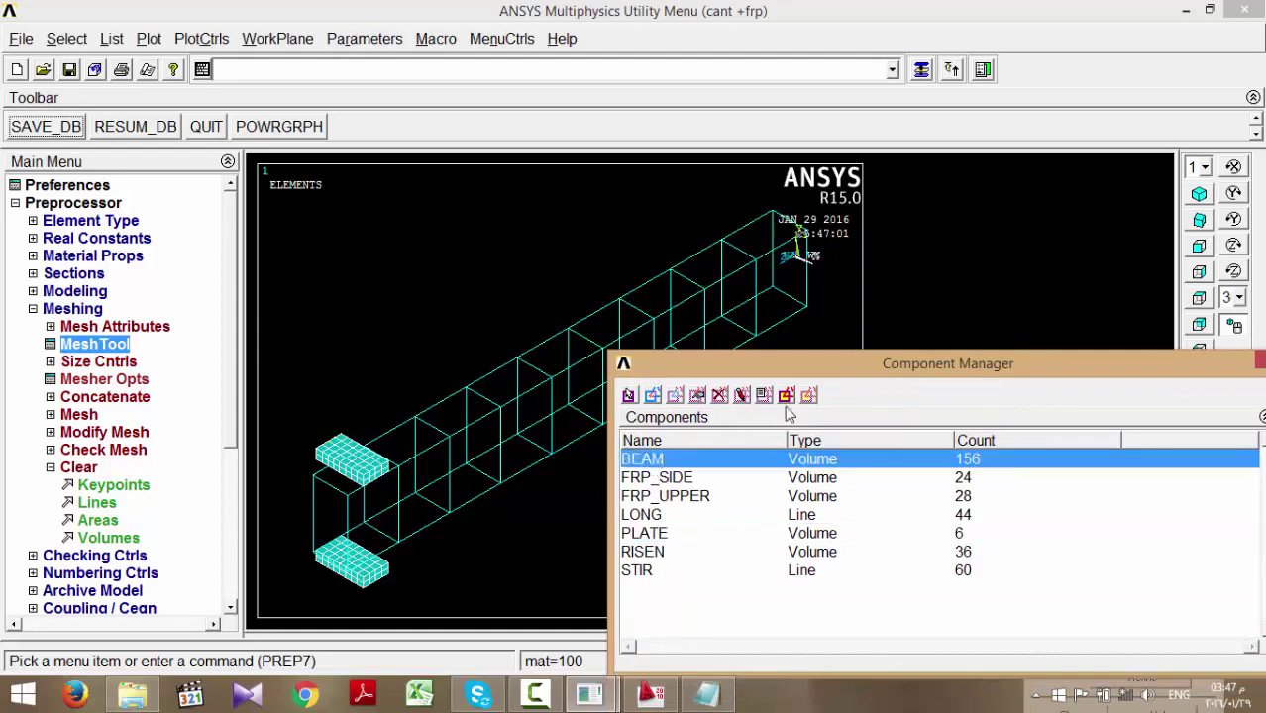
click(922, 69)
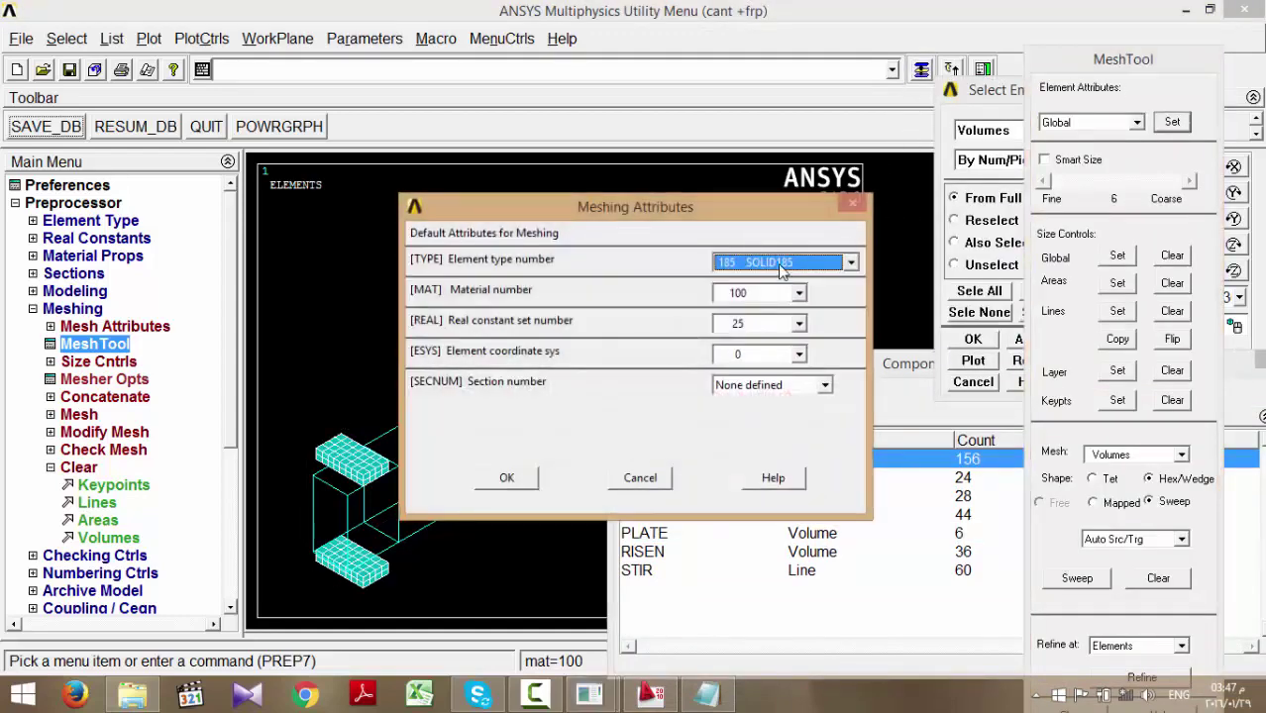
click(783, 263)
click(753, 290)
click(758, 292)
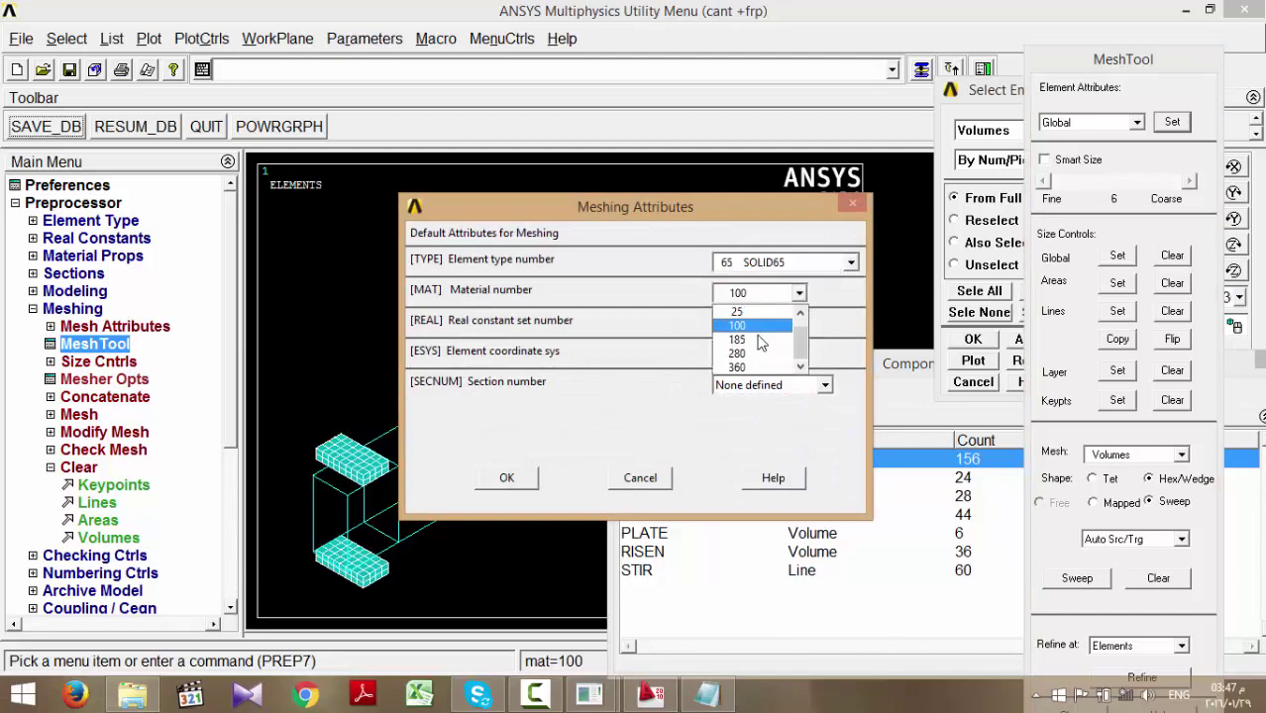
click(737, 311)
click(758, 323)
click(737, 337)
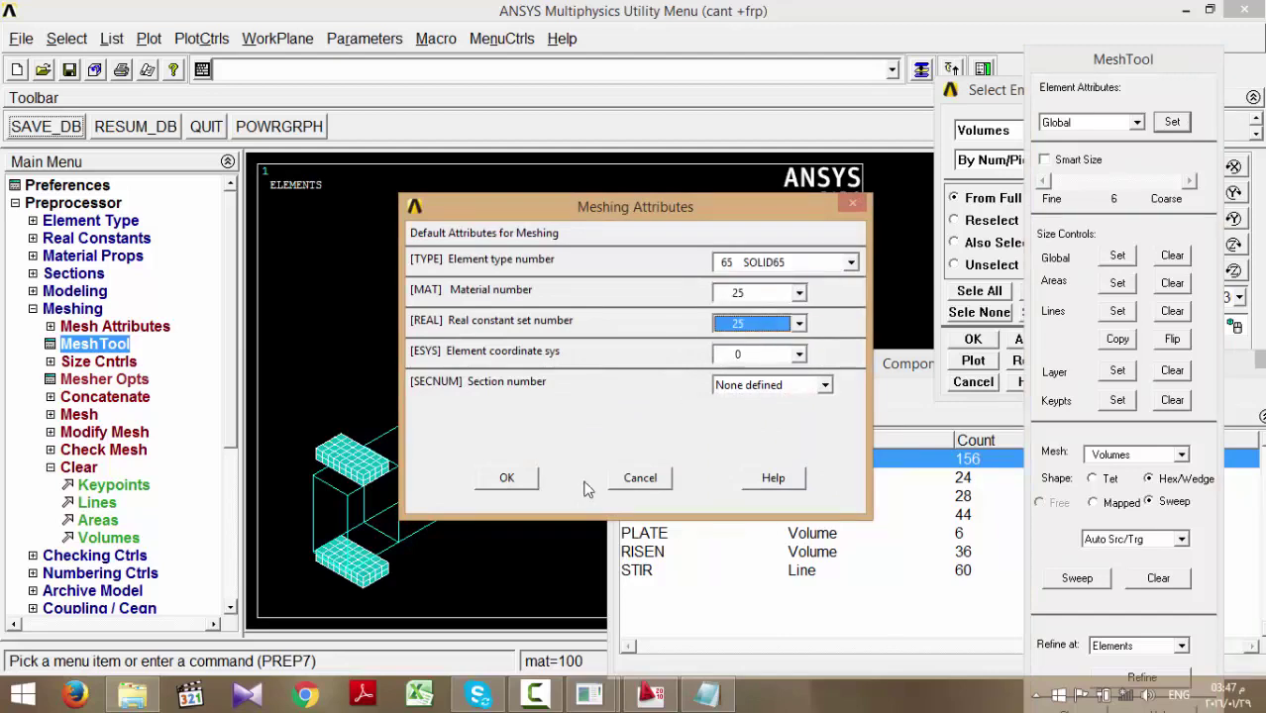
click(506, 479)
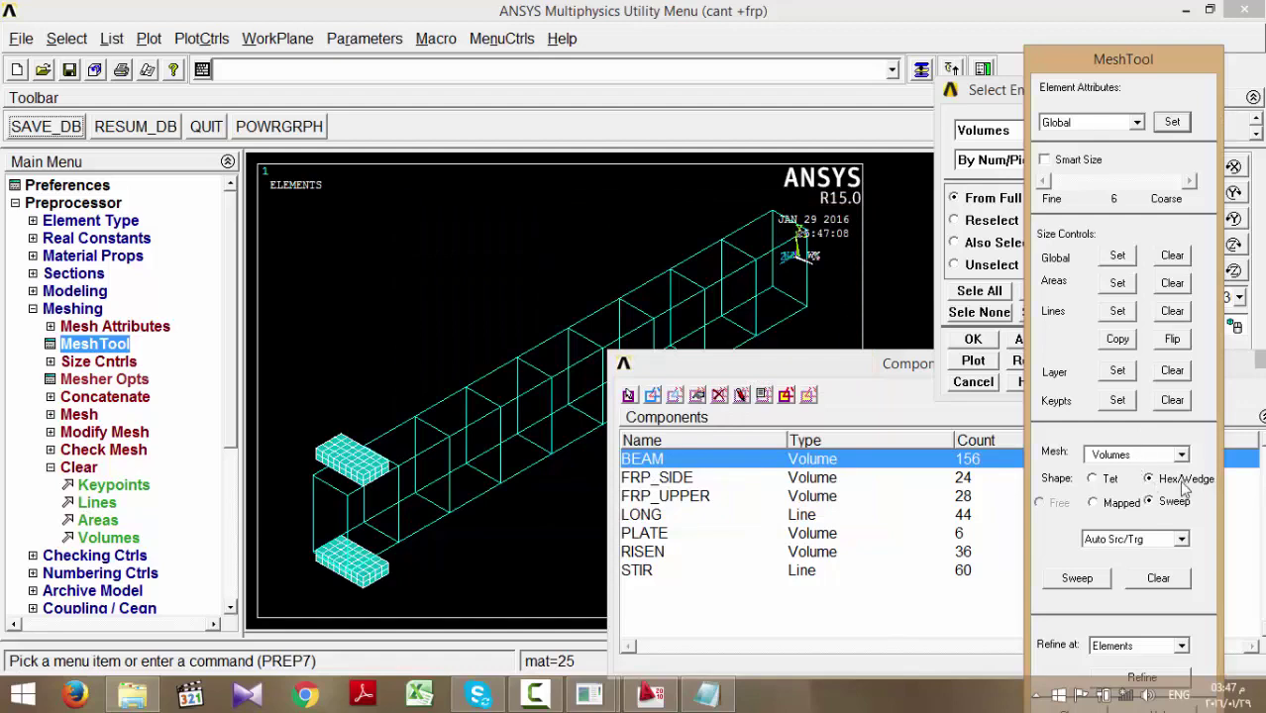
- Sweep-mesh all volumes of the BEAM component and save the database
click(1096, 581)
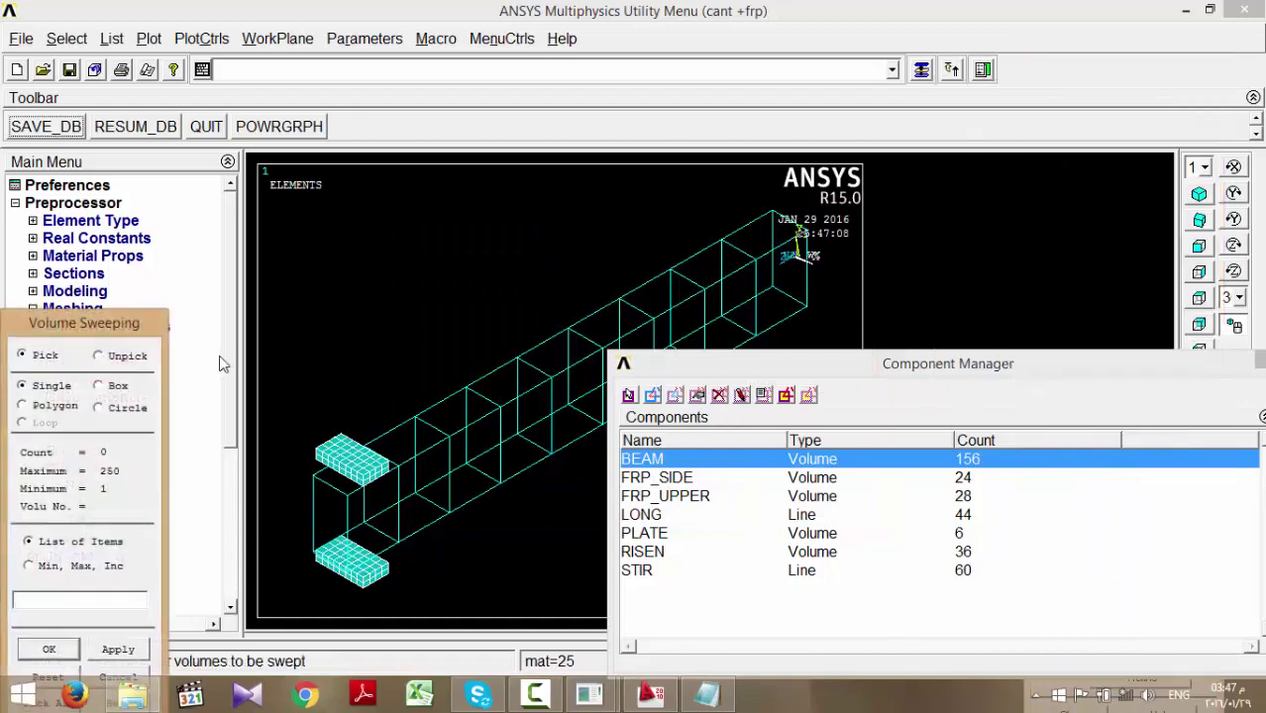
click(112, 613)
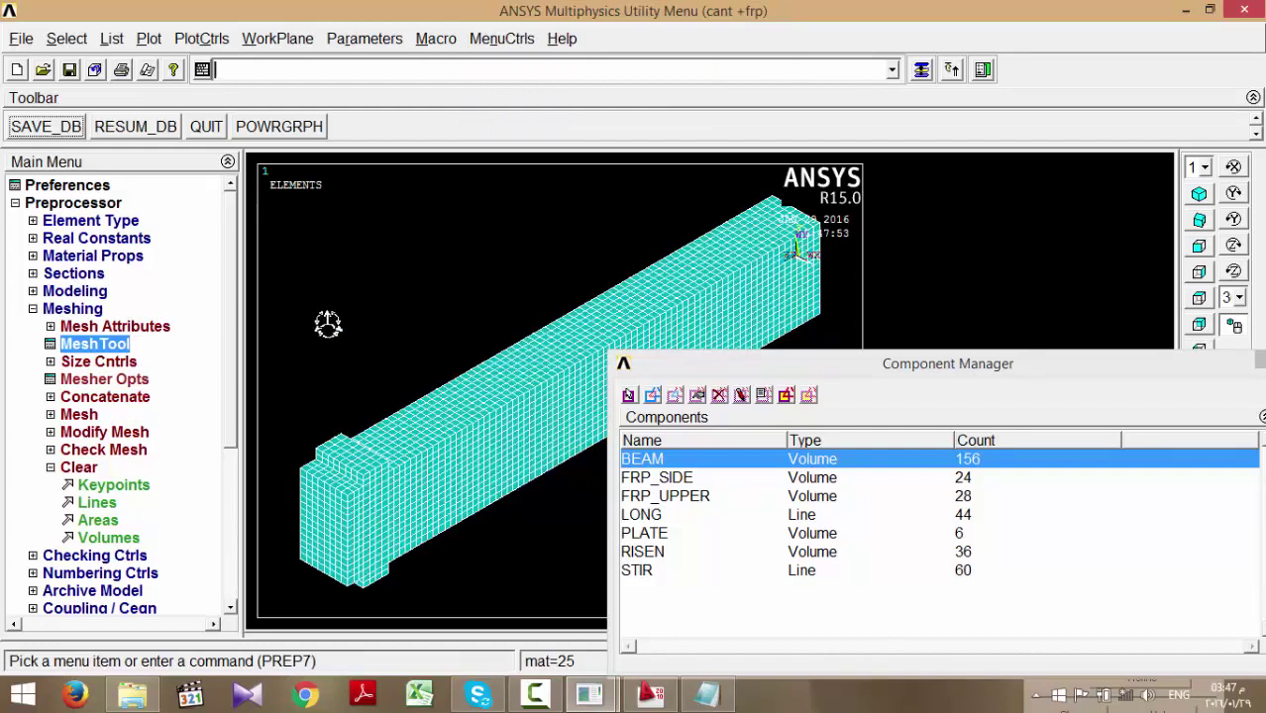
click(75, 129)
- Merge the coincident nodes of the model, retaining the lowest number
click(44, 309)
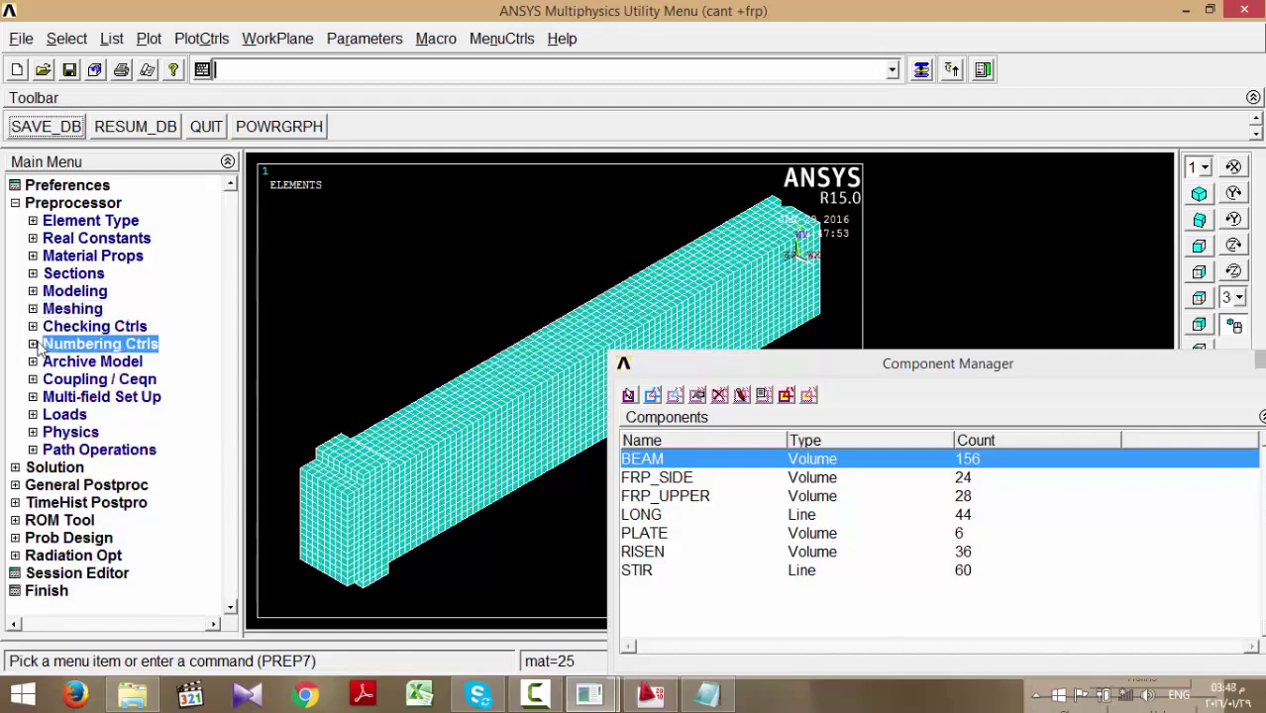
click(34, 344)
click(101, 361)
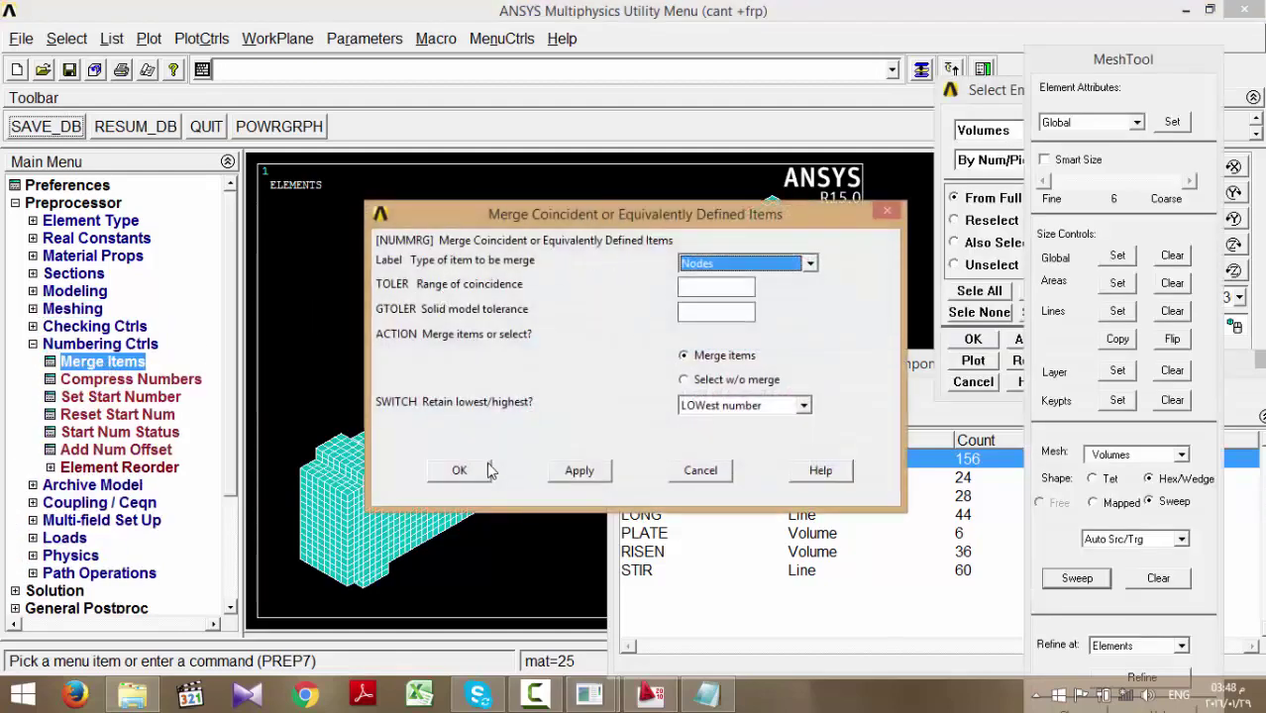
click(487, 470)
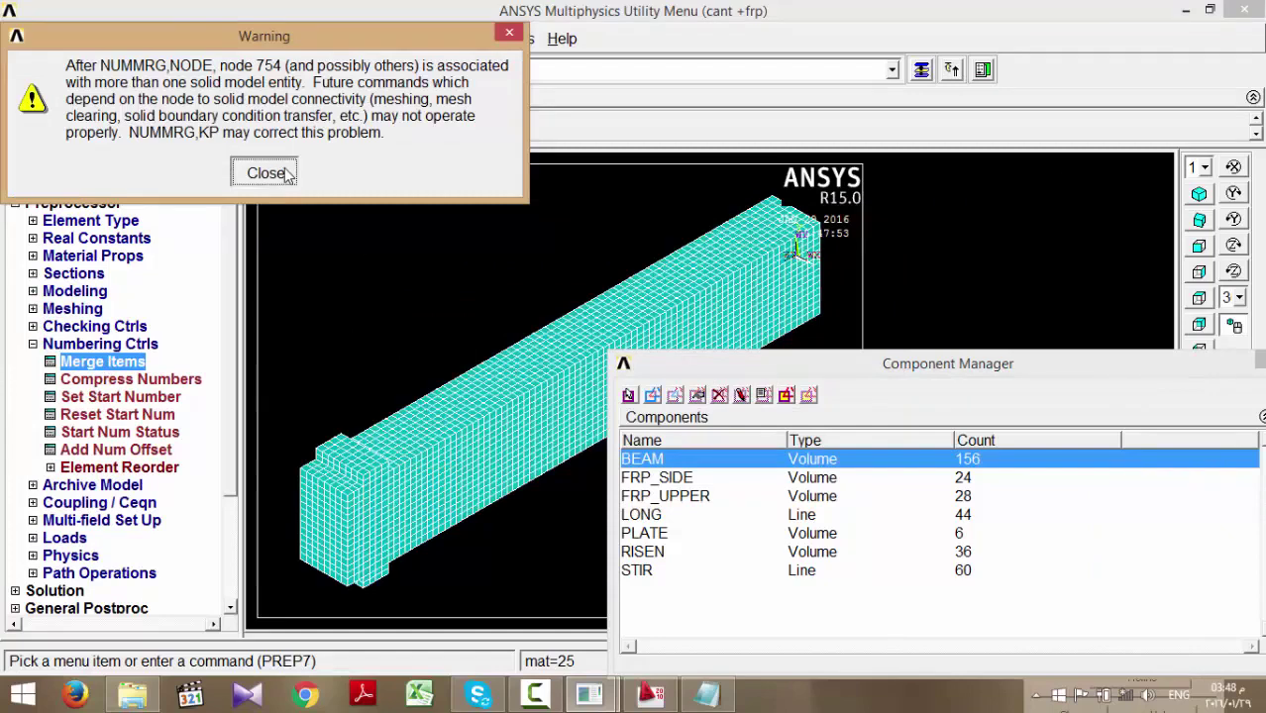
click(266, 173)
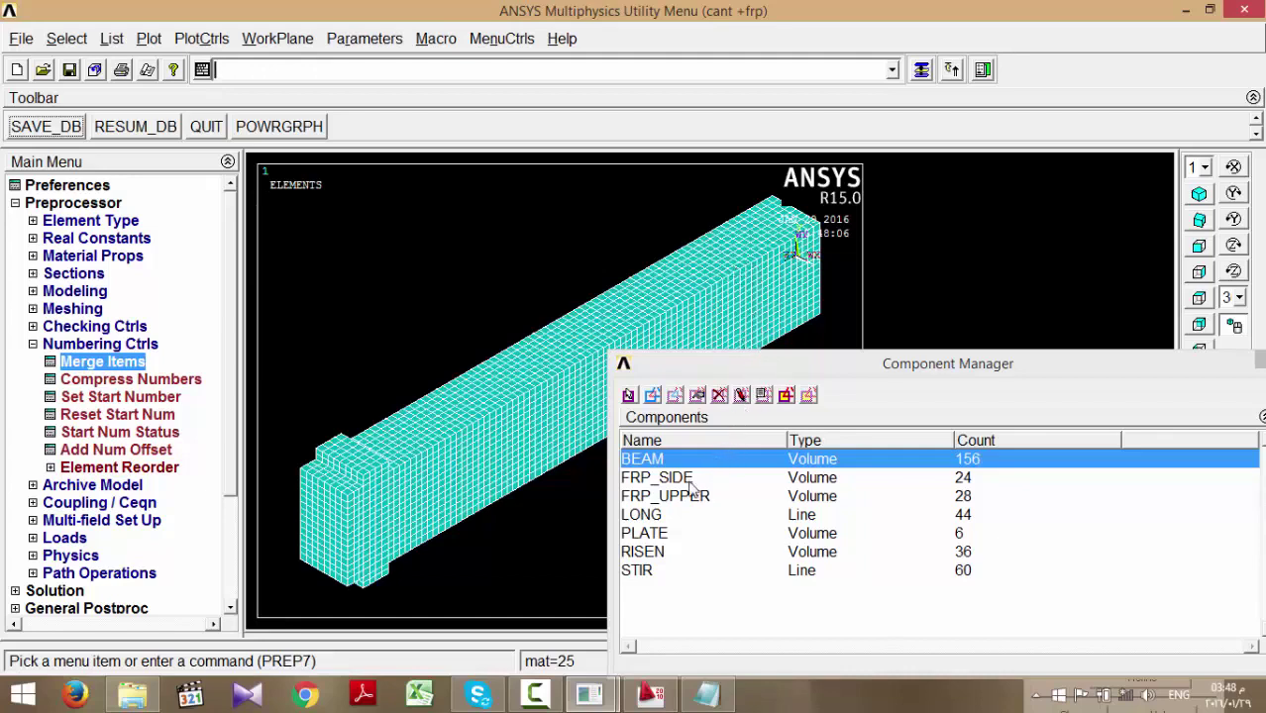
- Select the RISEN component and set the global meshing material number to 10
click(657, 555)
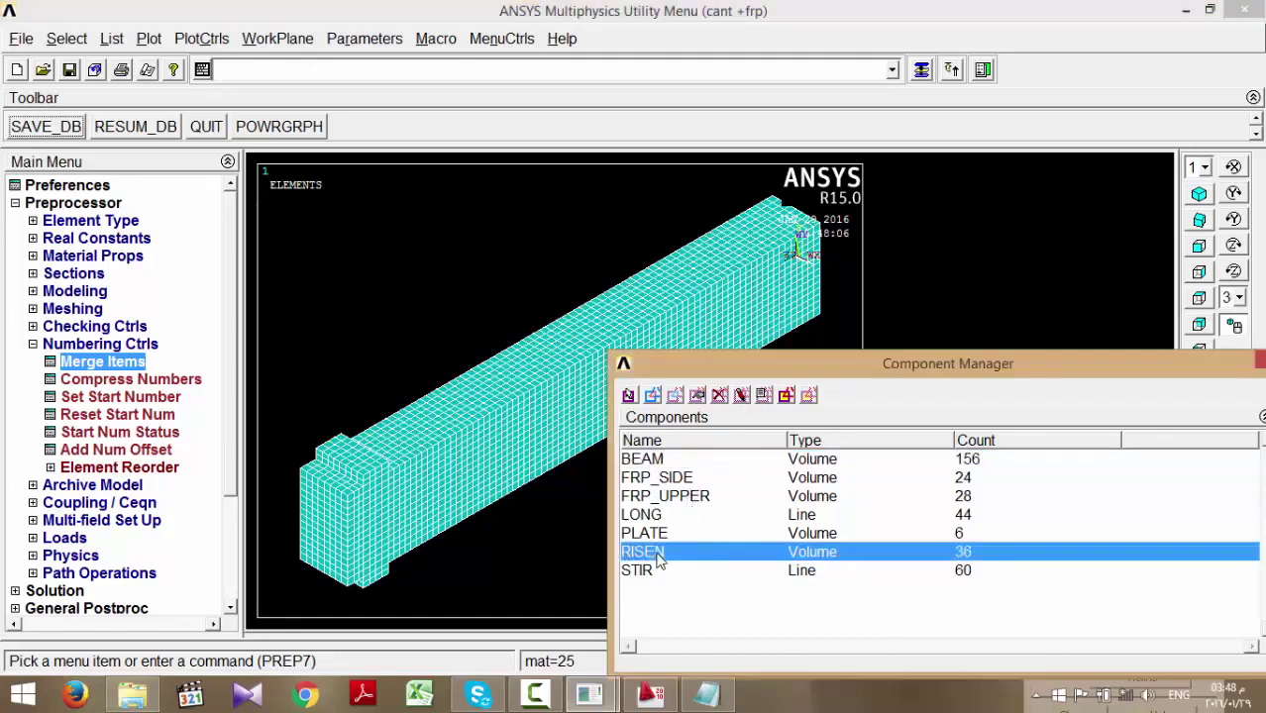
click(921, 70)
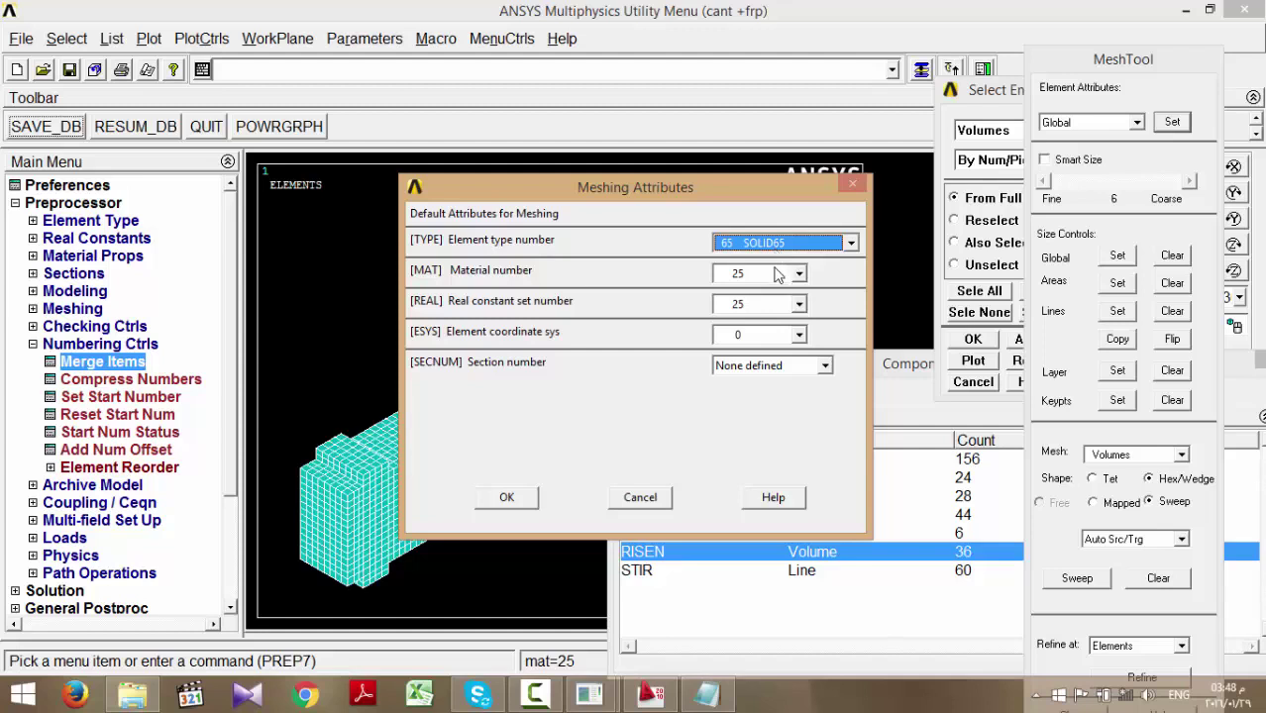
click(778, 276)
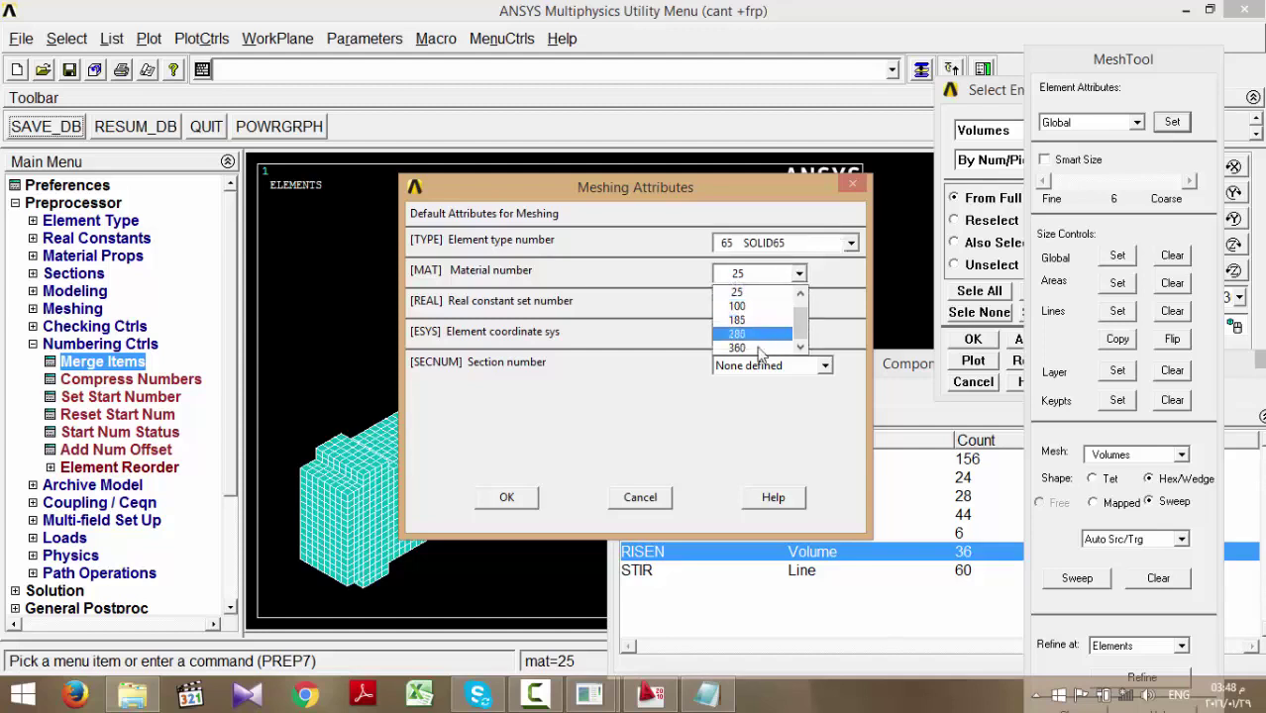
scroll(764, 302, up, 1)
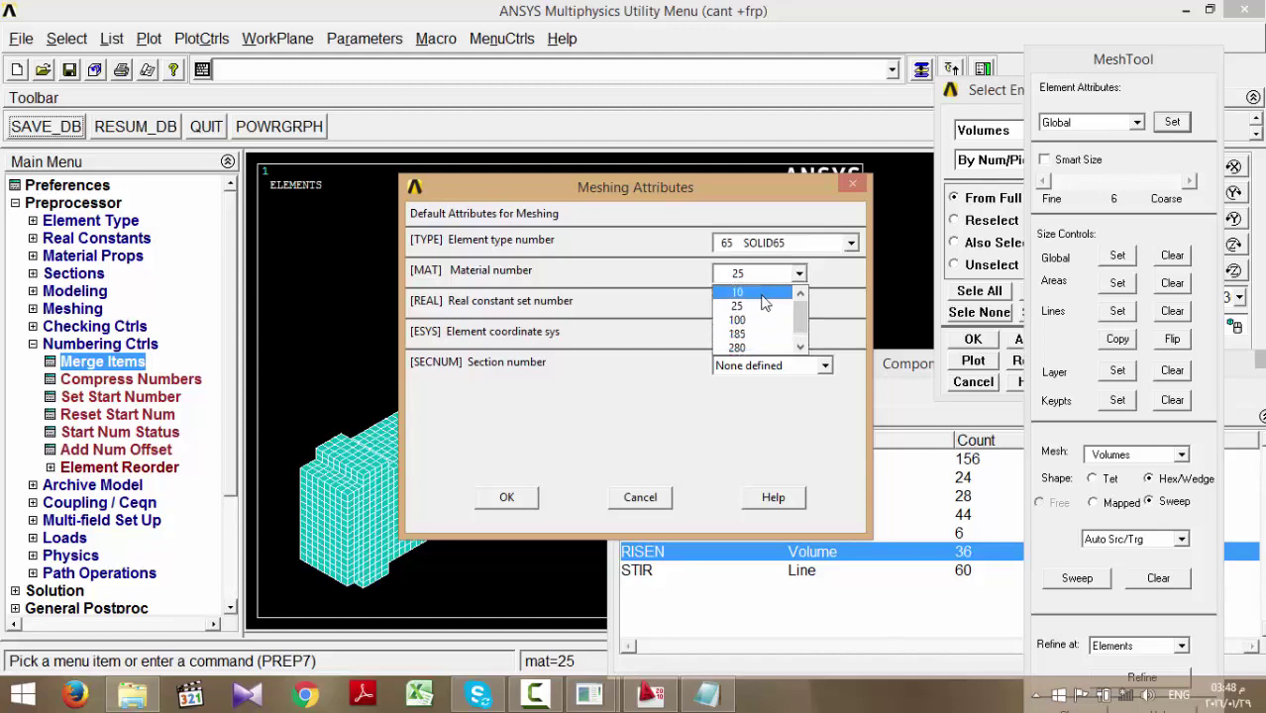
click(753, 293)
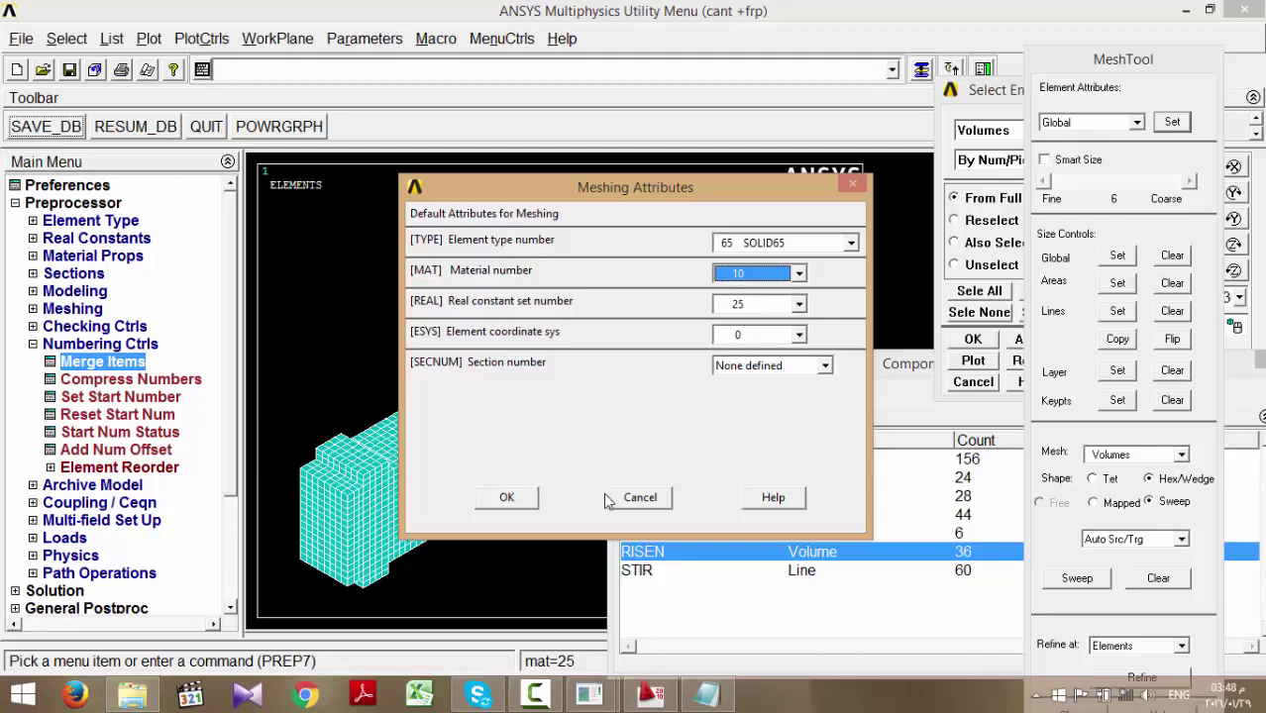
click(508, 497)
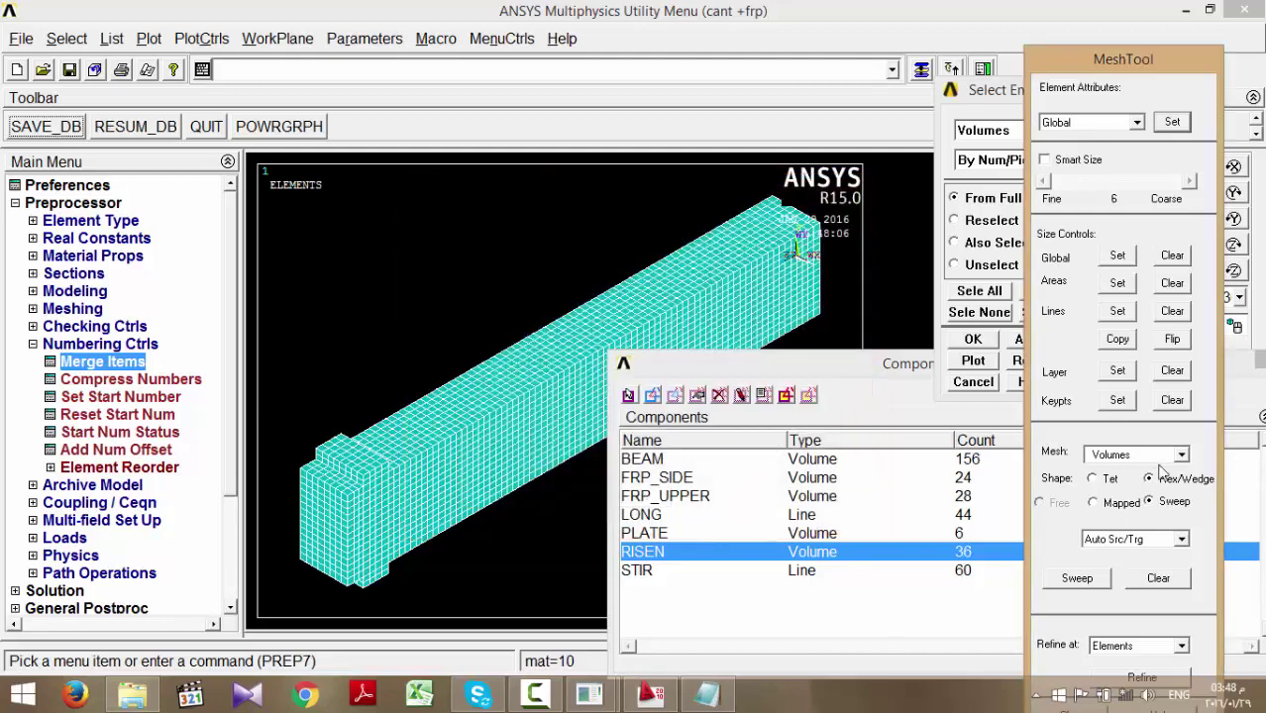
- Sweep-mesh all volumes of the selected RISEN component
click(1084, 583)
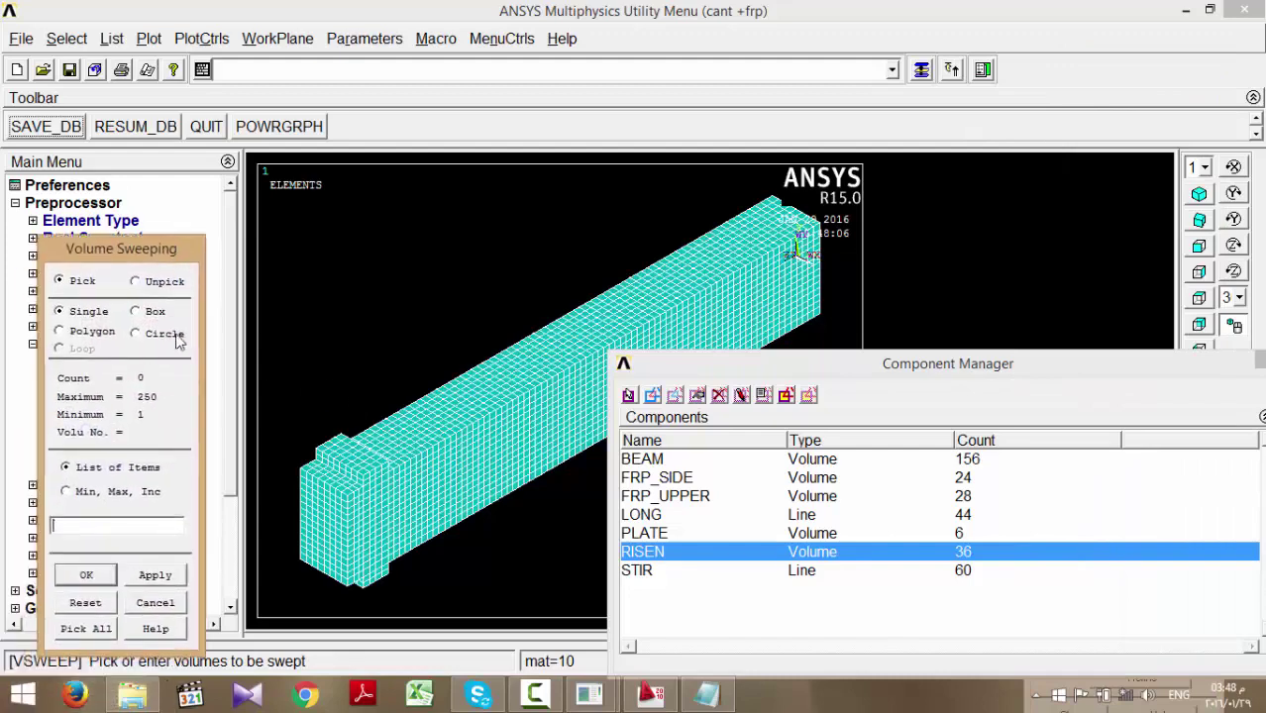
click(95, 631)
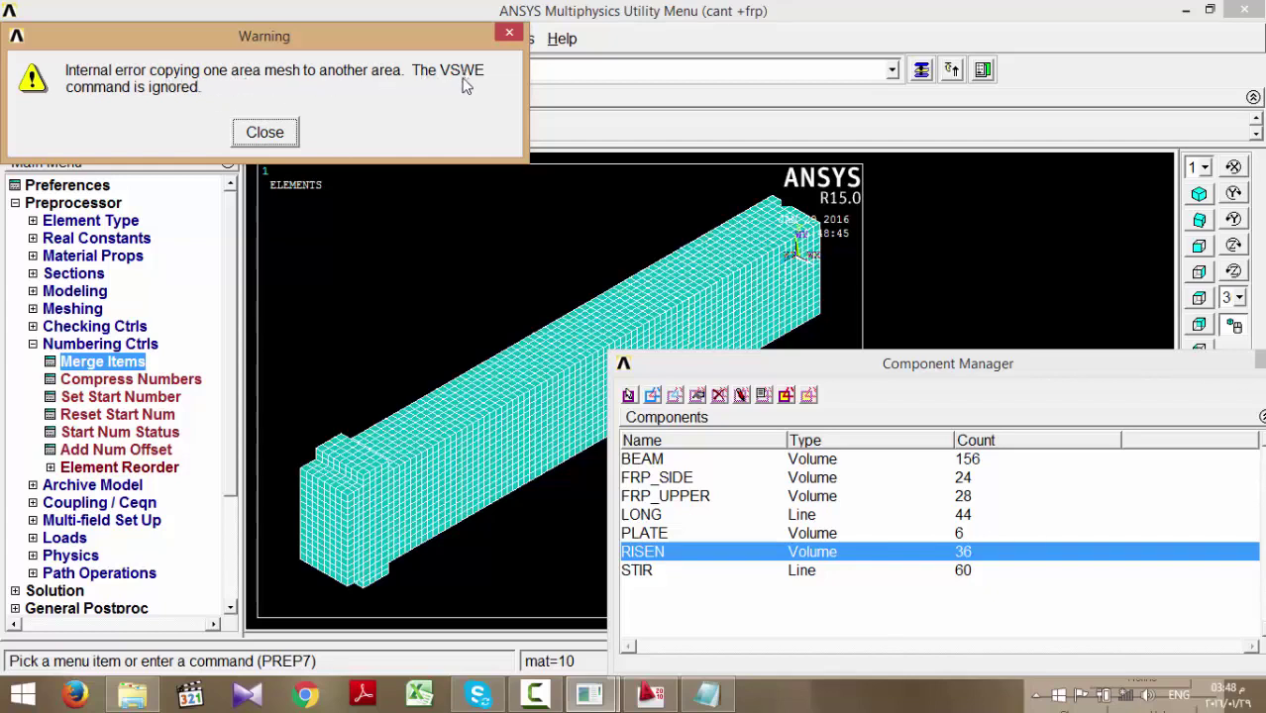
click(265, 133)
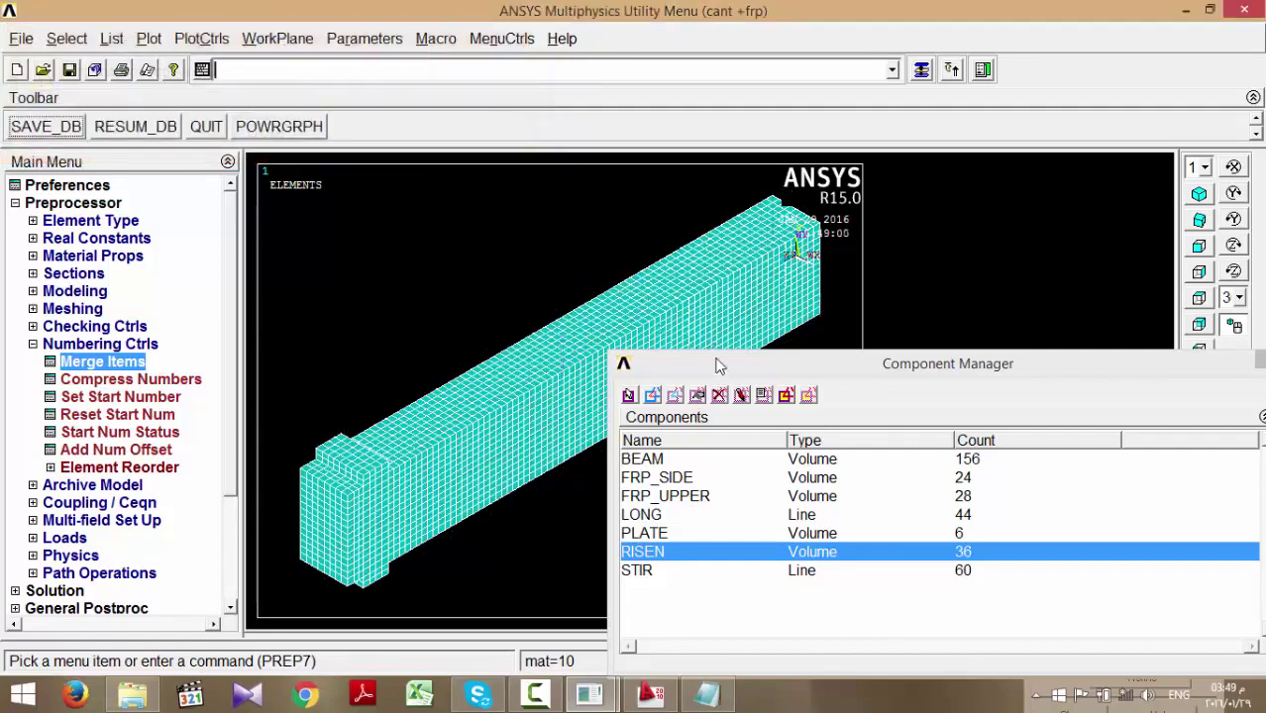
- Examine the thin resin layer's mesh along the beam edges and corner up close
drag(715, 363, 705, 458)
drag(688, 535, 679, 561)
click(1200, 454)
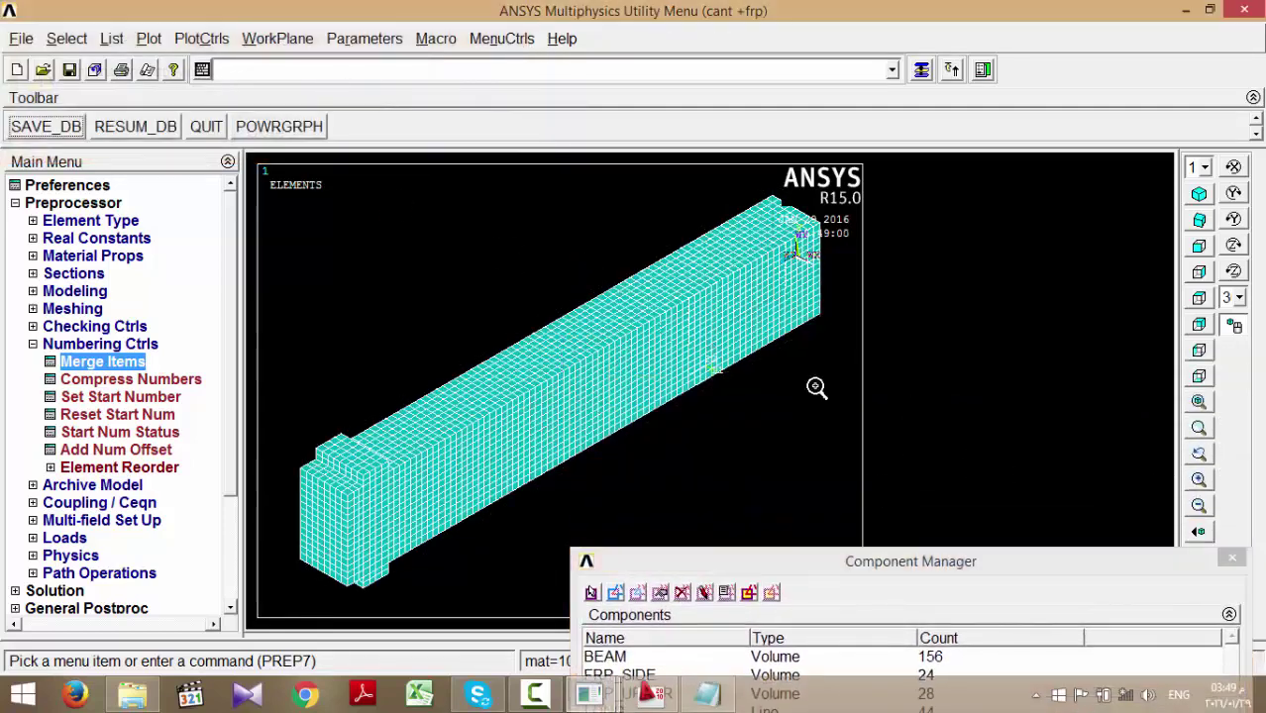
click(701, 321)
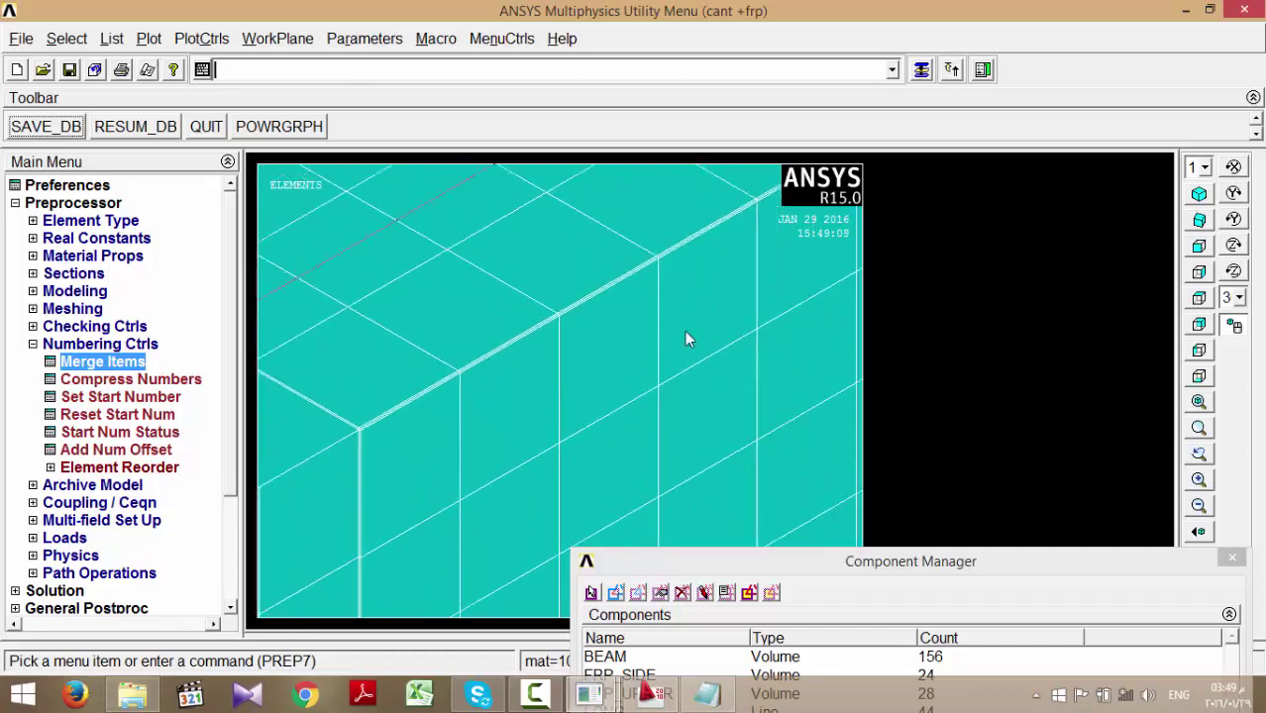
click(1199, 428)
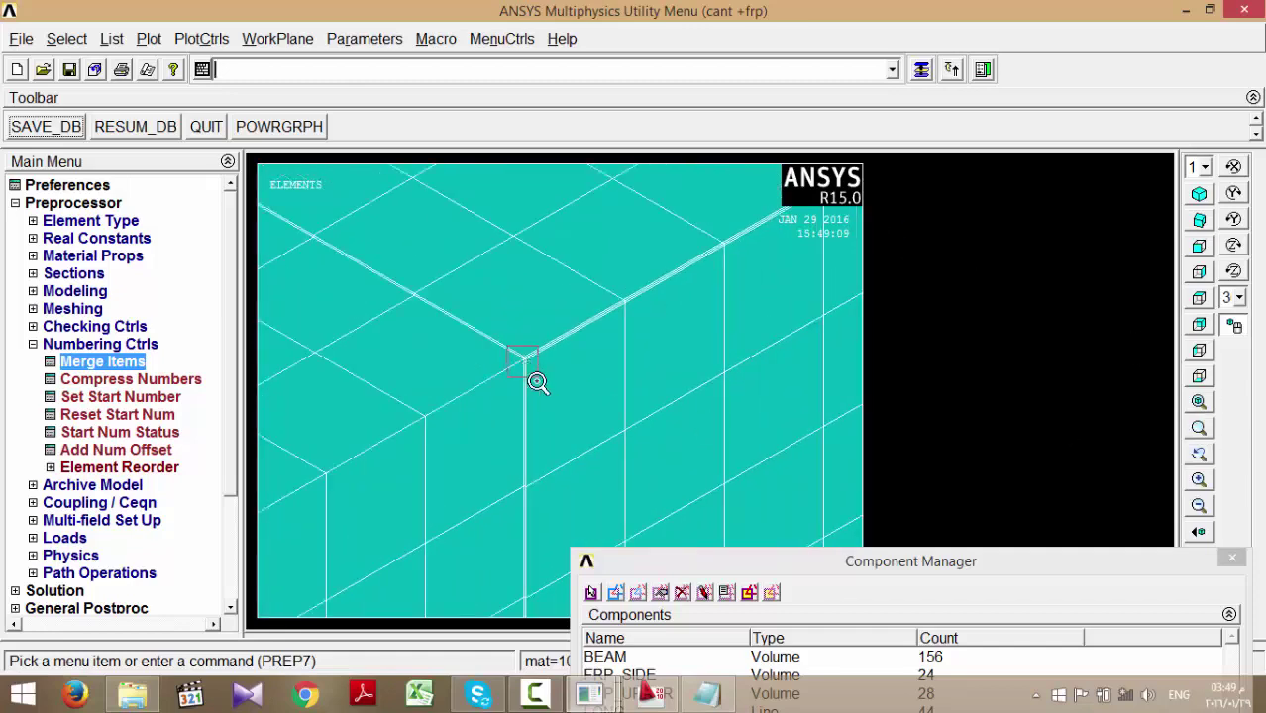
click(540, 394)
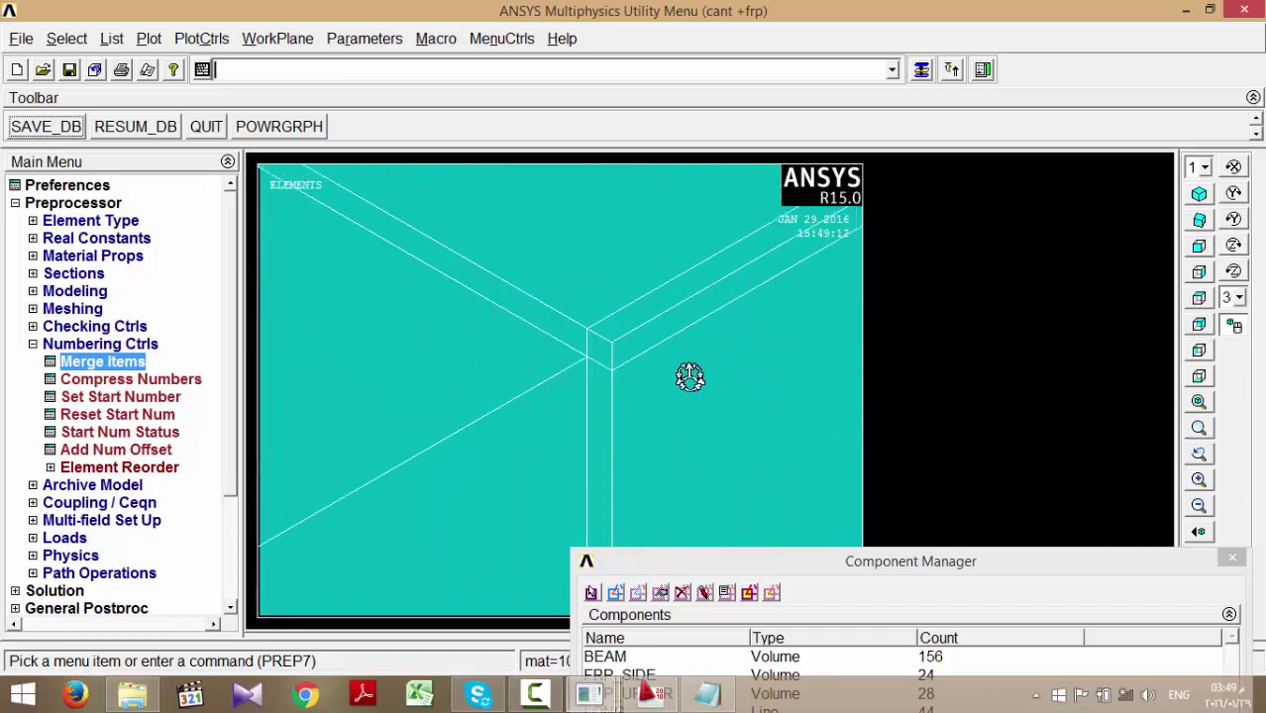
click(1199, 403)
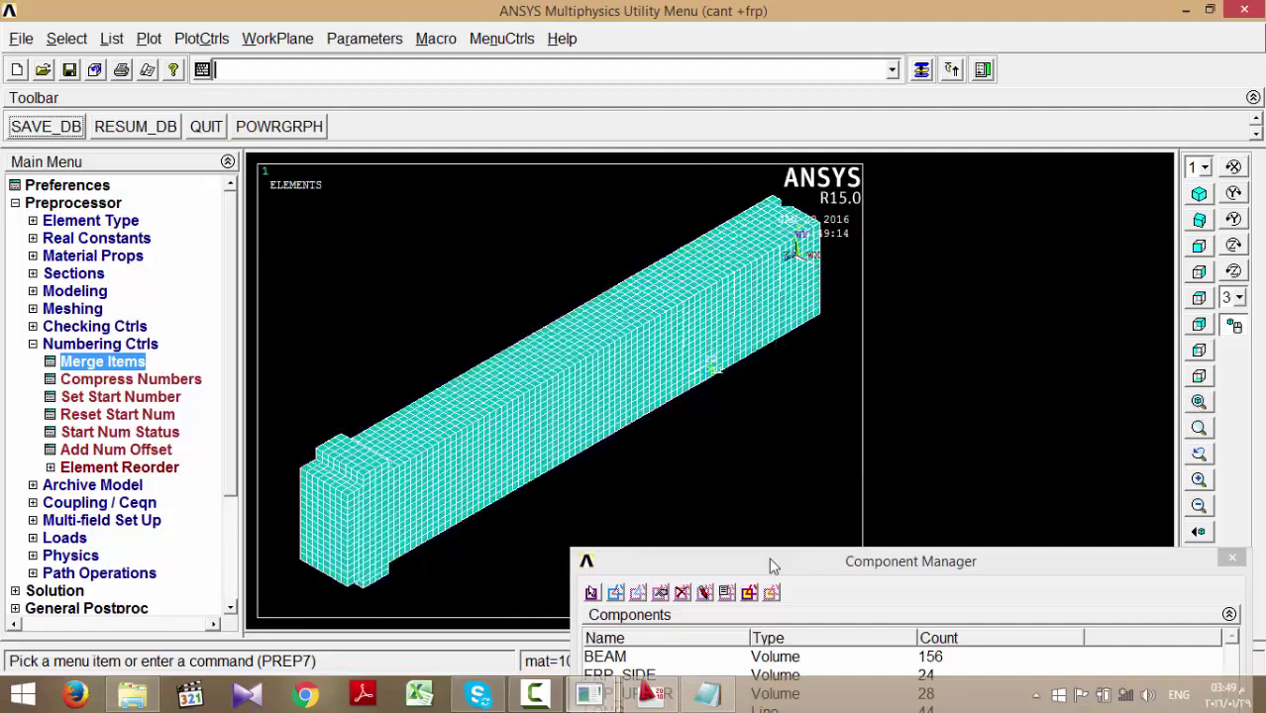
- Select the FRP_UPPER volume component as the next part for meshing
drag(771, 561, 829, 319)
click(709, 456)
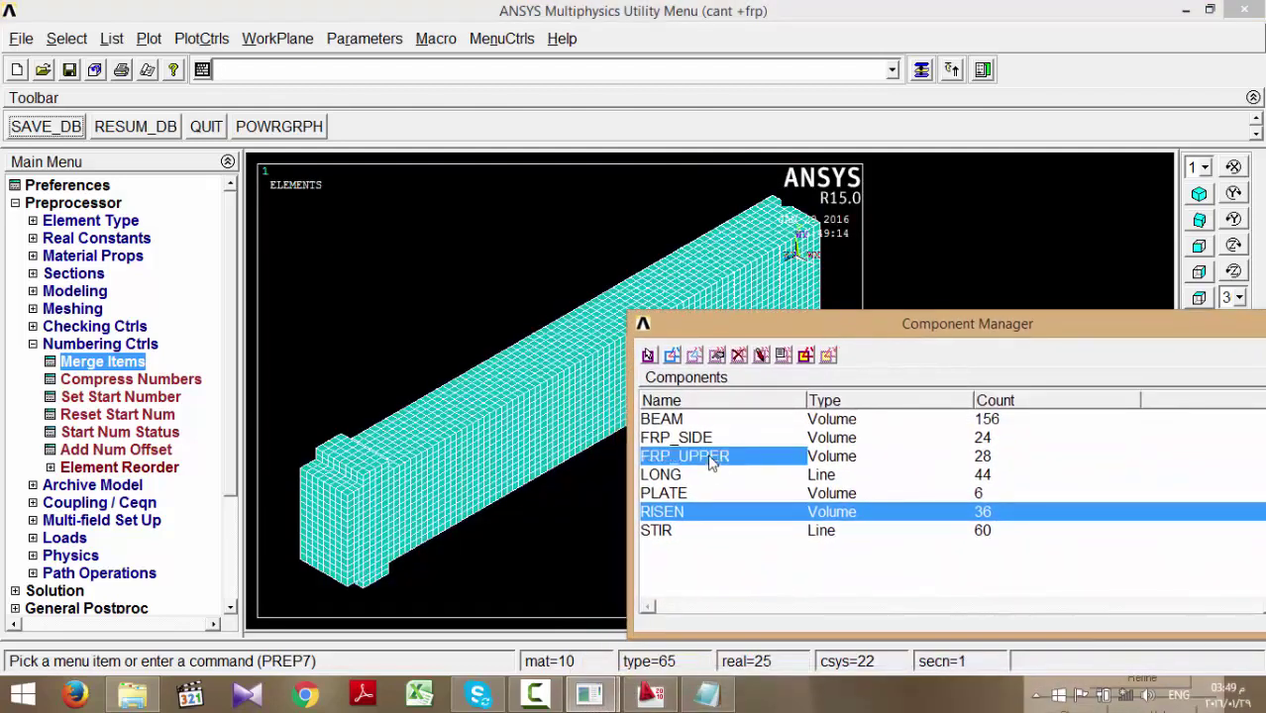
click(807, 363)
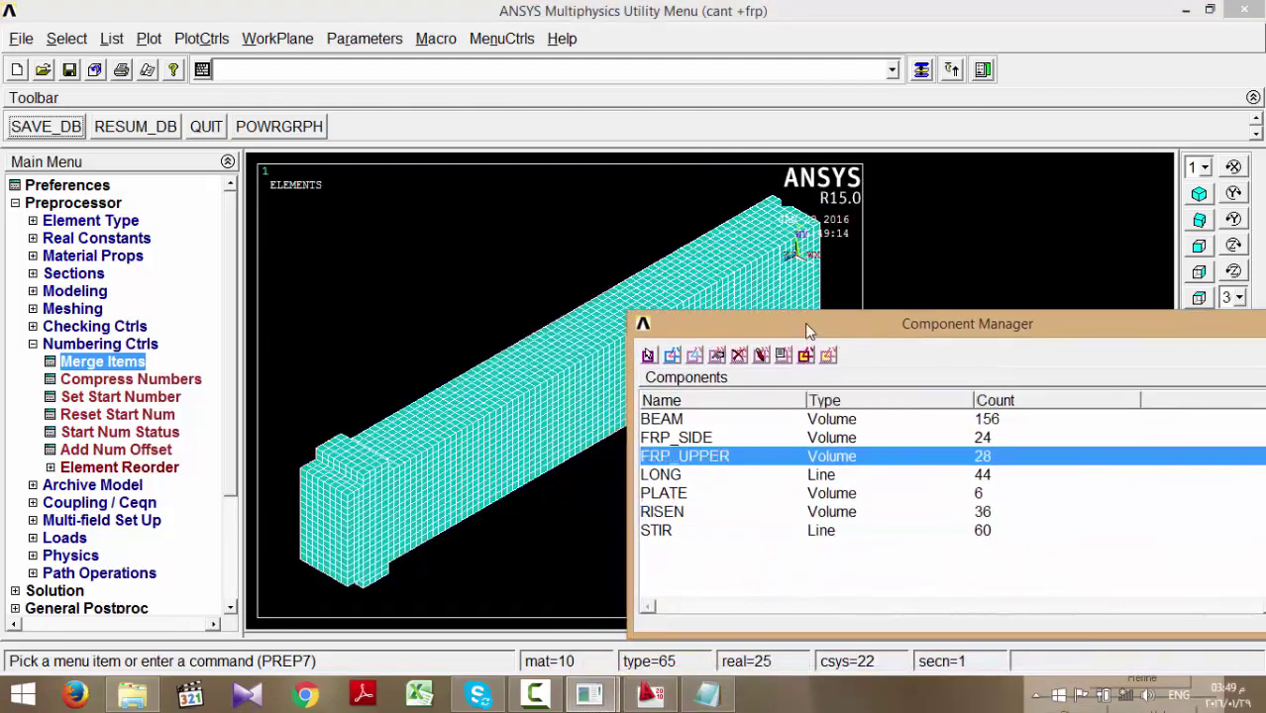
drag(805, 322, 797, 380)
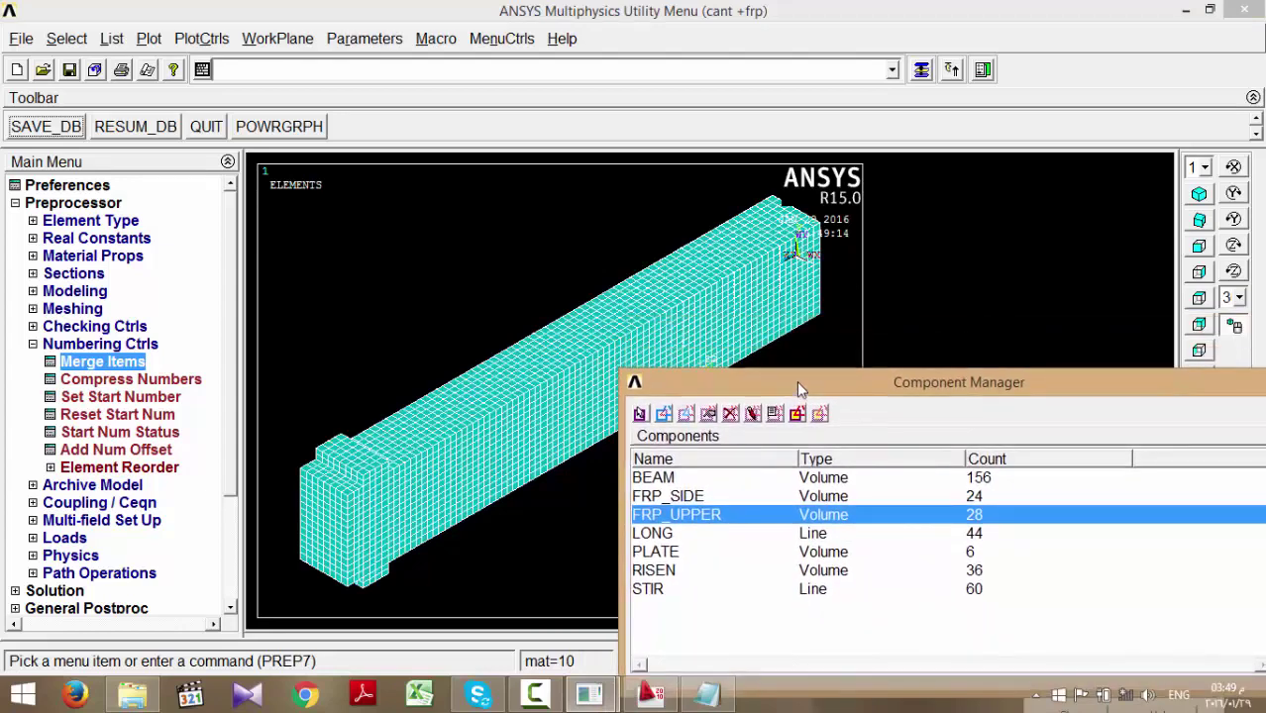
click(922, 72)
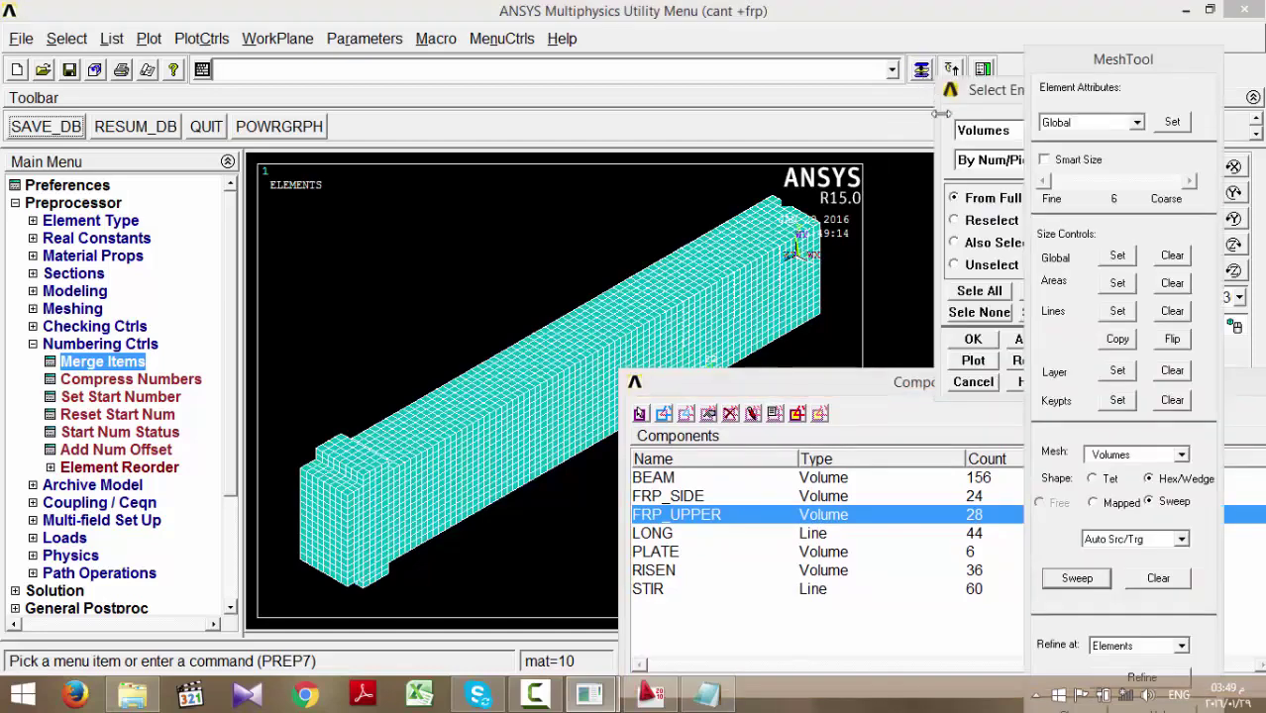
click(792, 406)
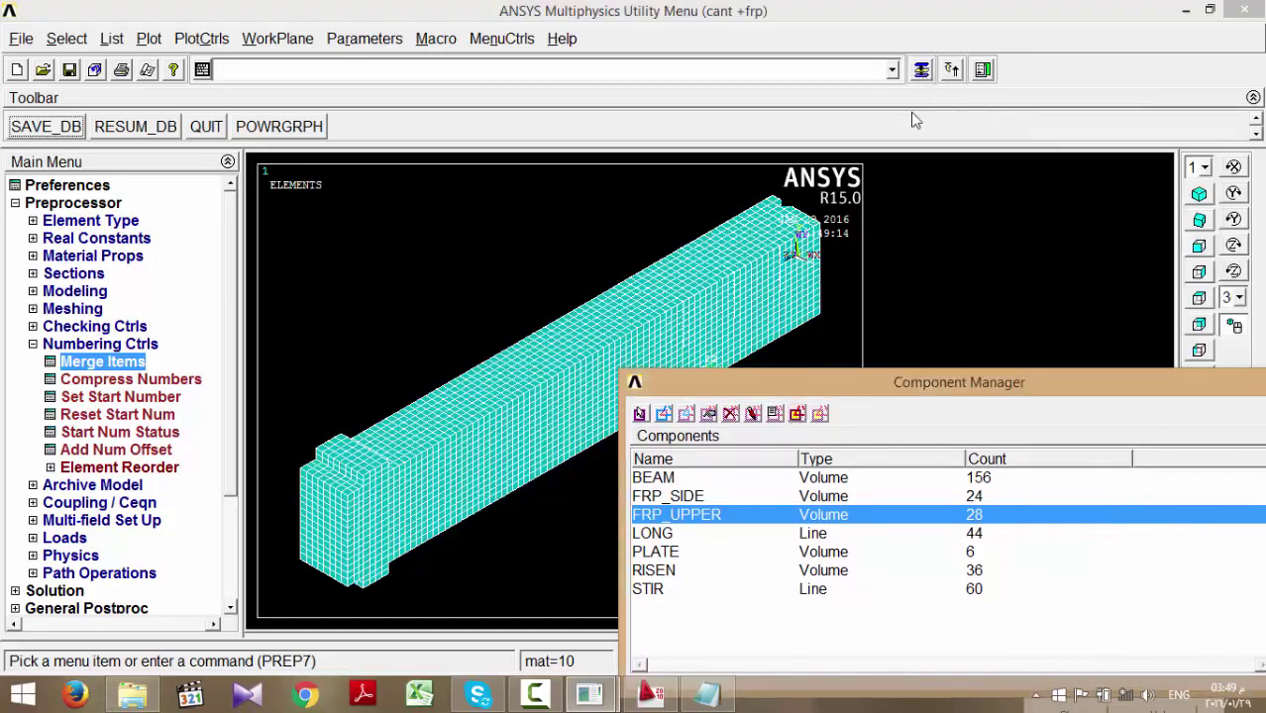
- Set the global meshing attributes to SOLID185, material 185, real constant set 25 and element coordinate system 22
click(922, 72)
click(1172, 122)
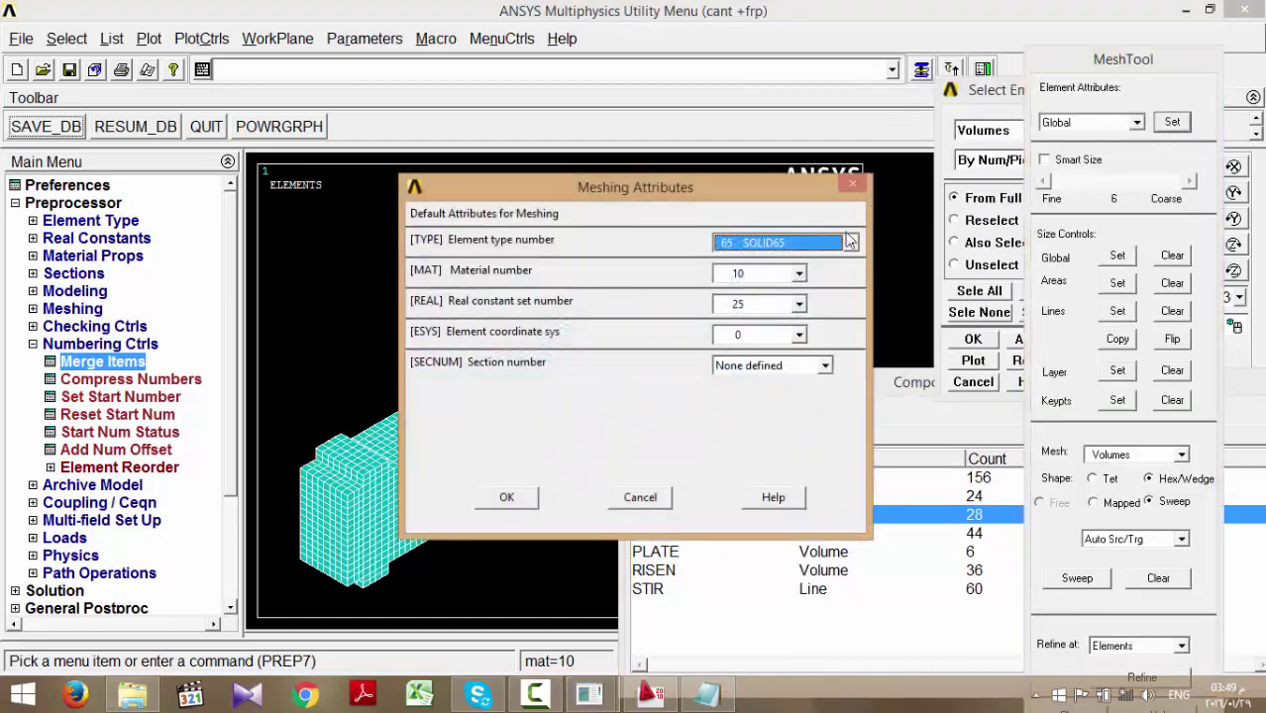
click(849, 242)
click(792, 289)
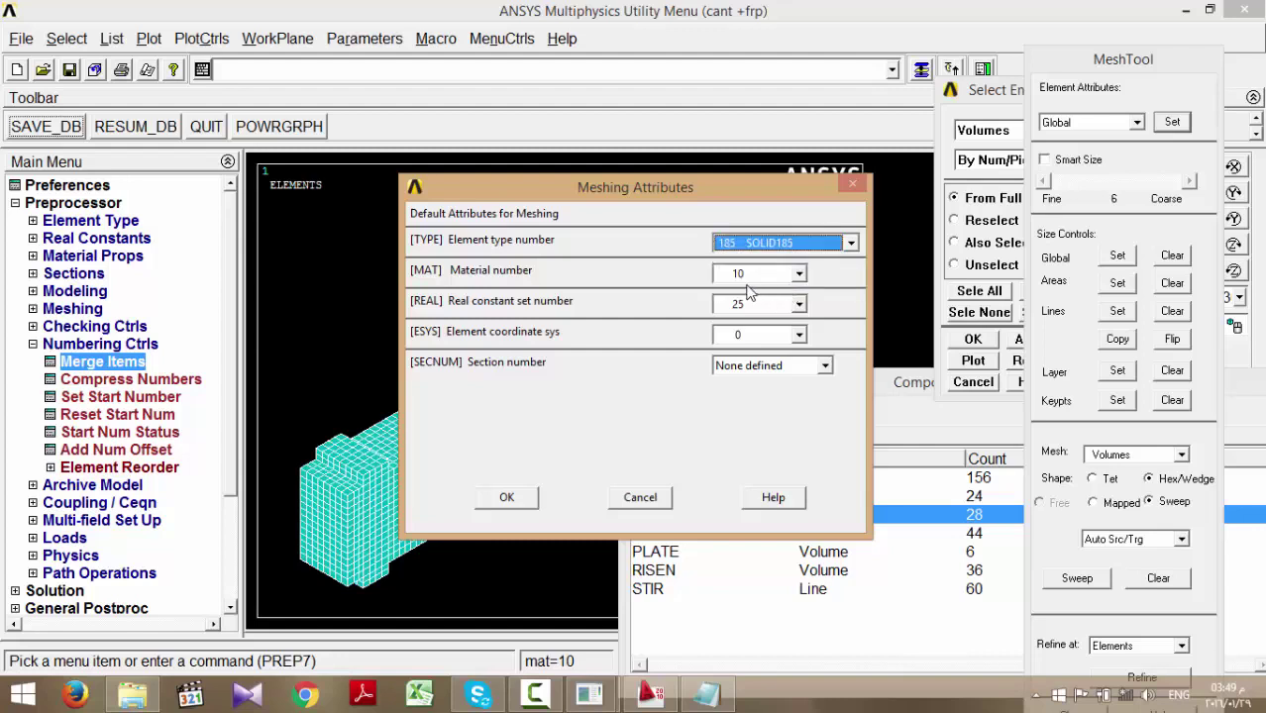
click(750, 275)
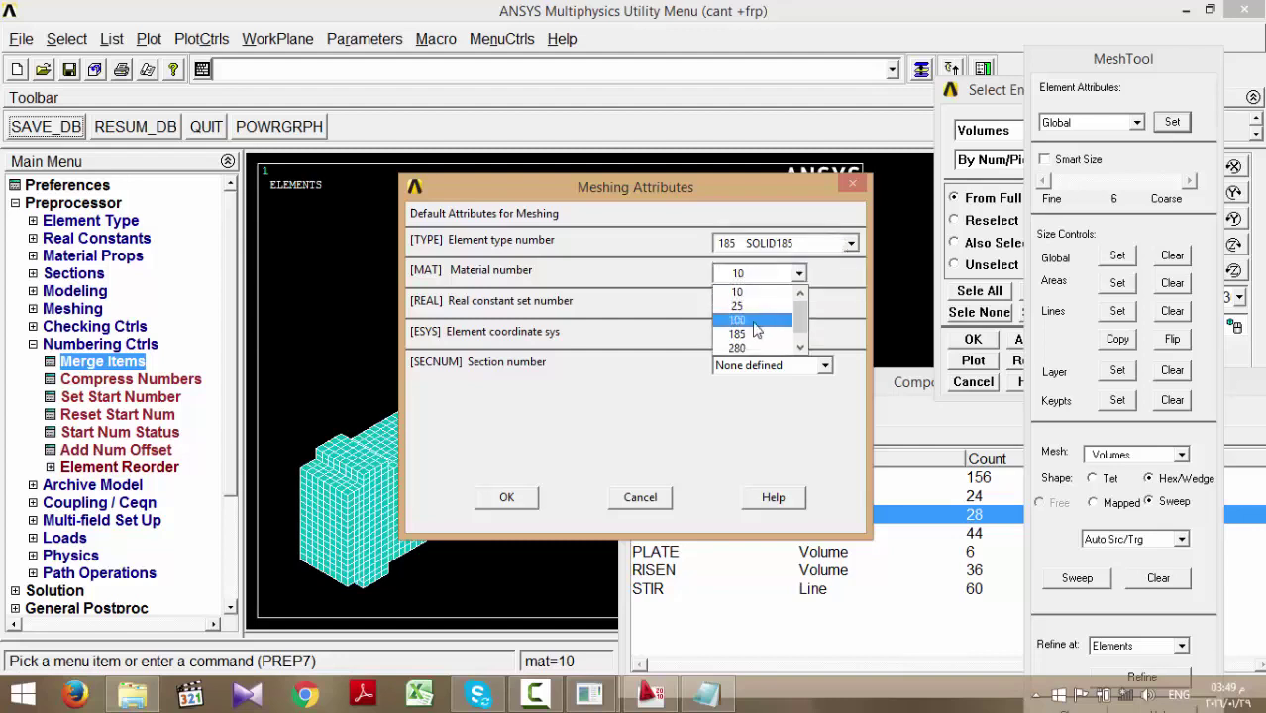
click(753, 334)
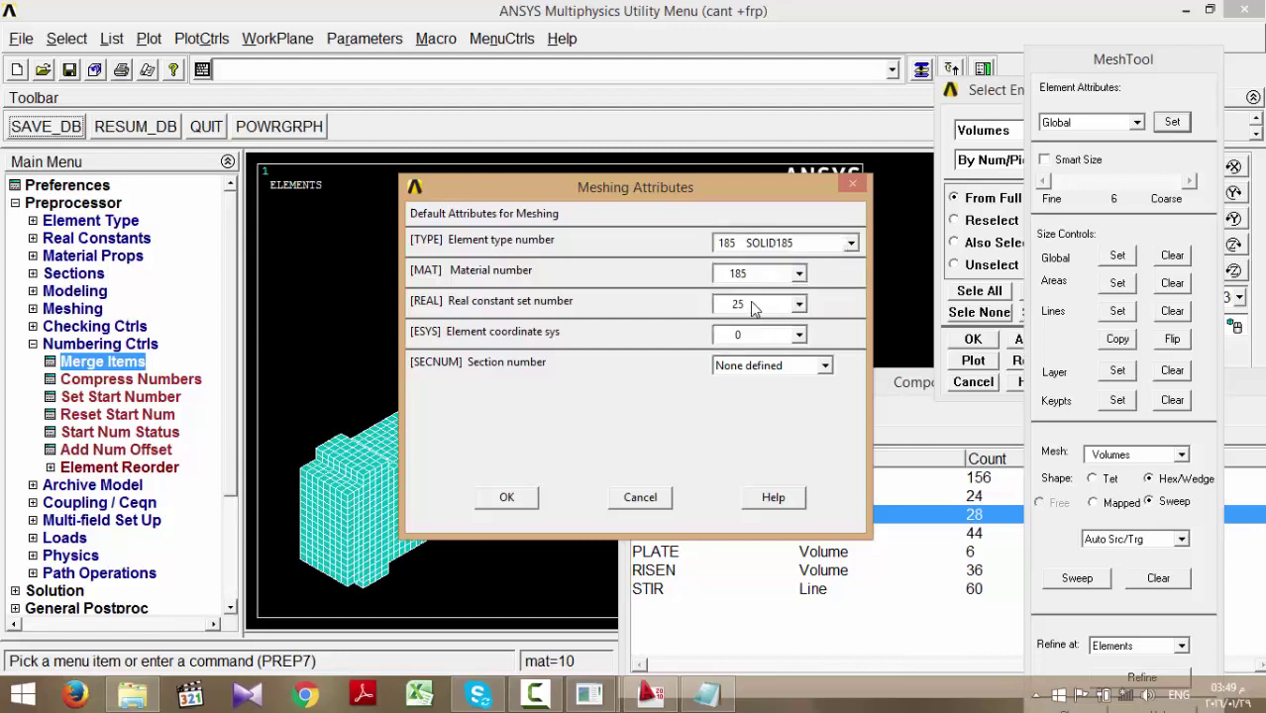
click(753, 308)
click(742, 344)
click(742, 335)
click(741, 392)
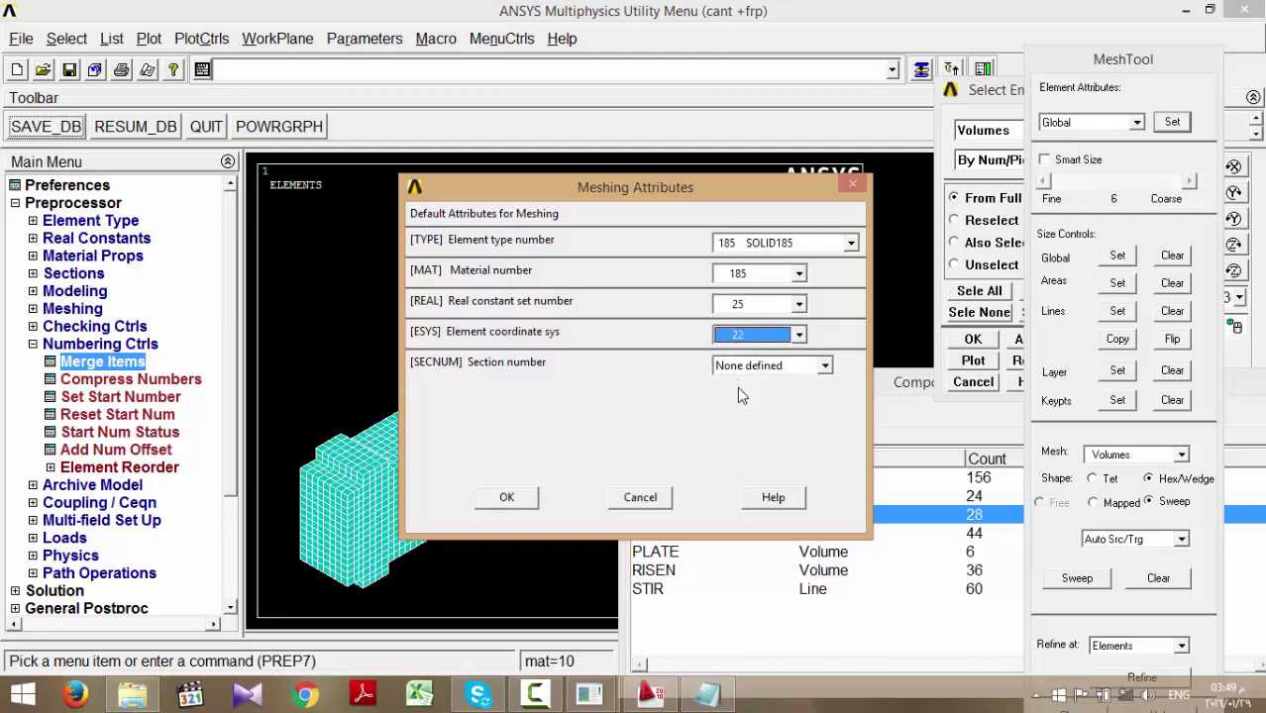
click(507, 497)
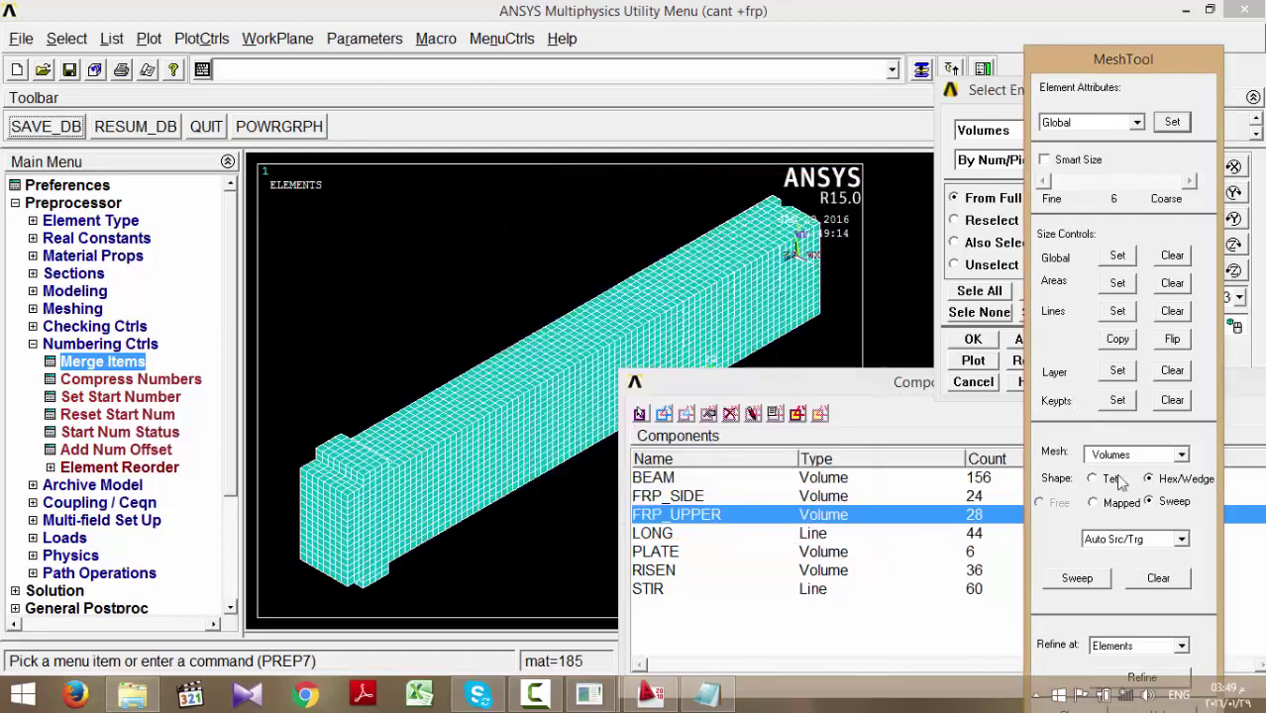
- Try to sweep-mesh all volumes of the FRP_UPPER component
click(1089, 580)
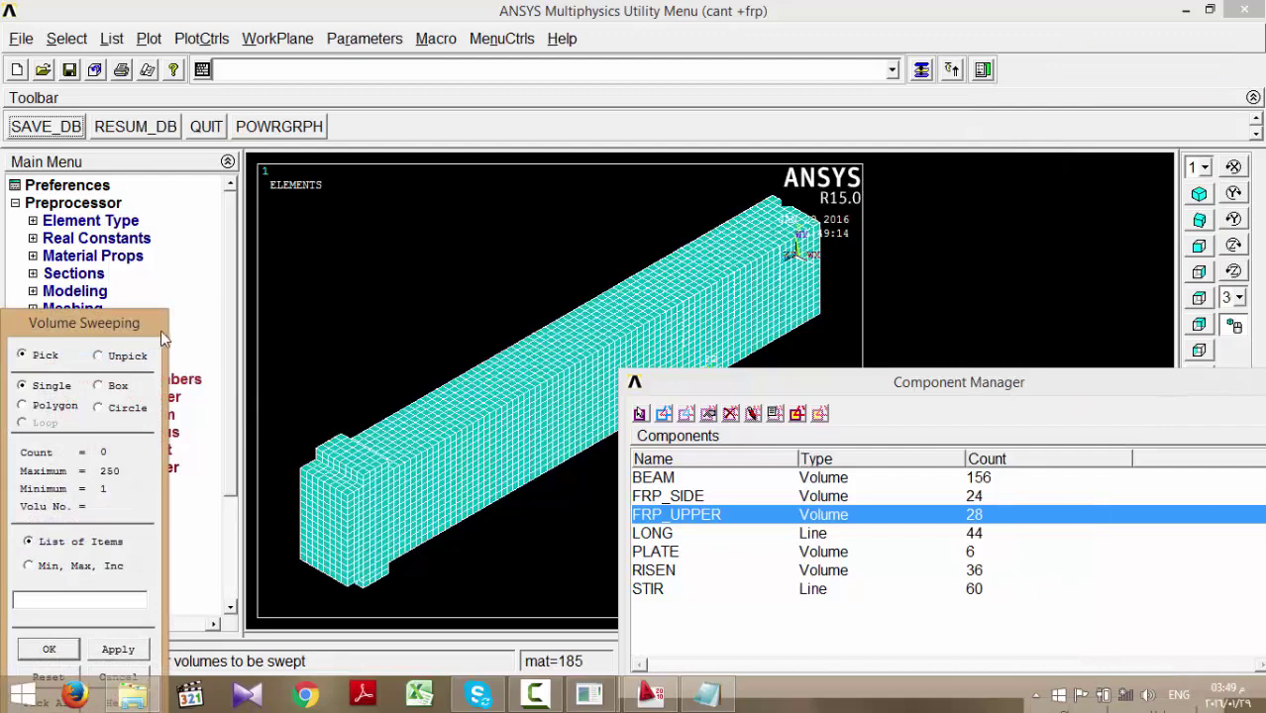
click(102, 639)
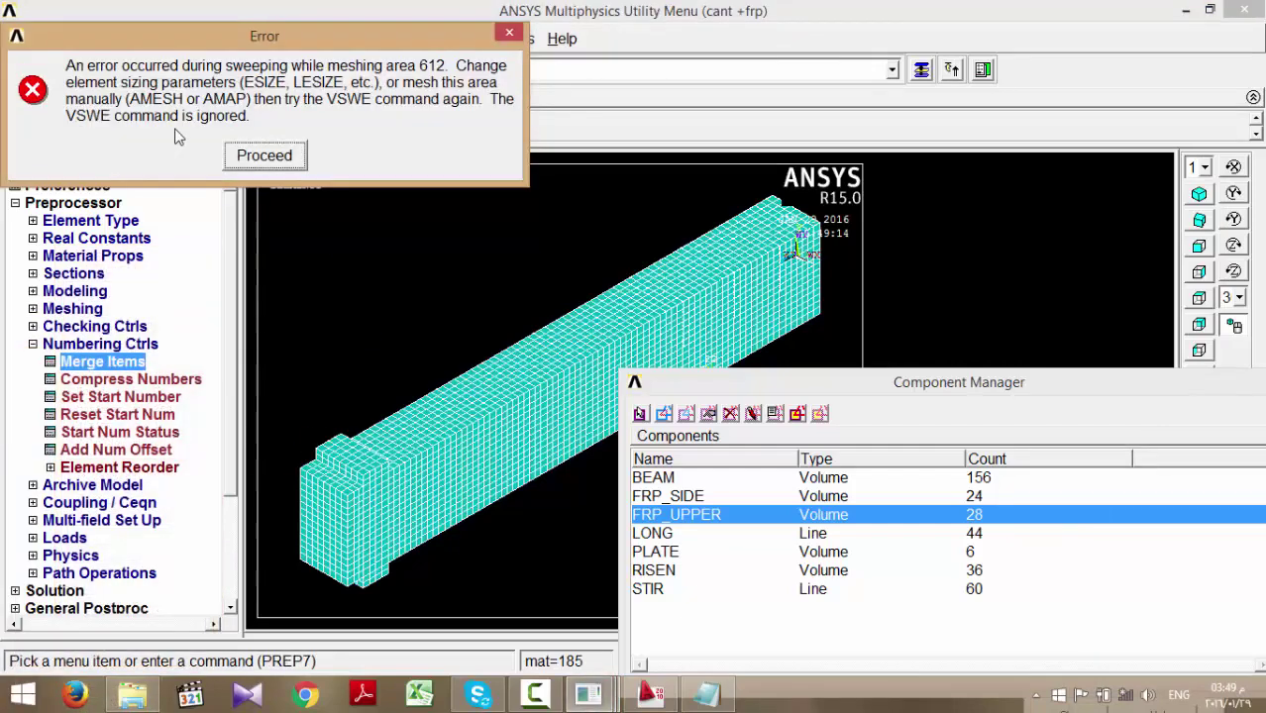
click(264, 156)
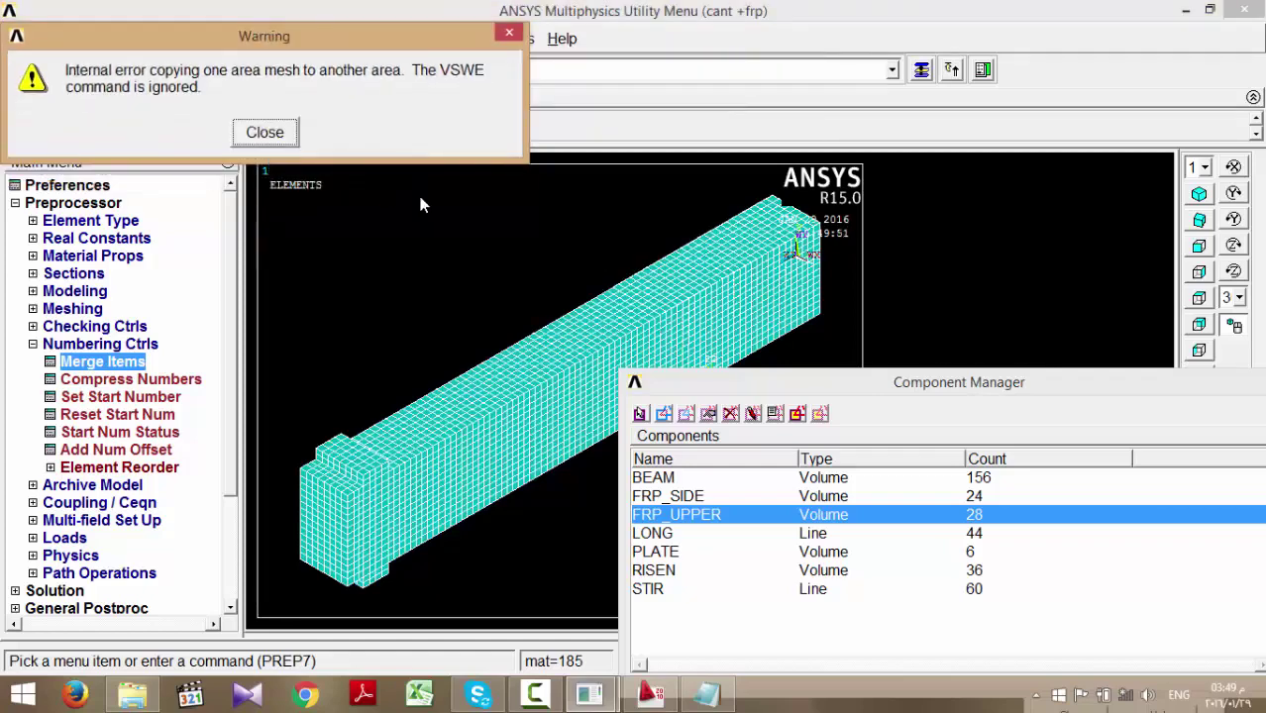
click(277, 134)
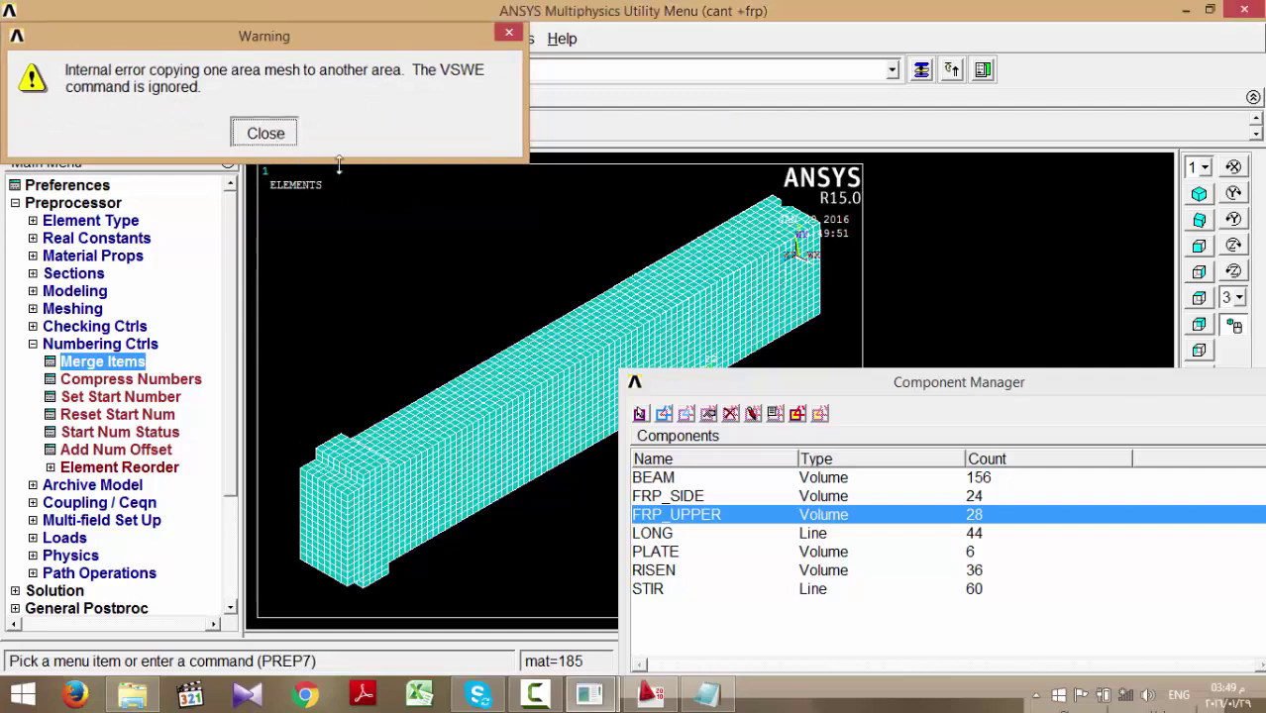
- Examine the mesh at the beam's upper corner where the FRP strip starts up close
drag(785, 382, 748, 561)
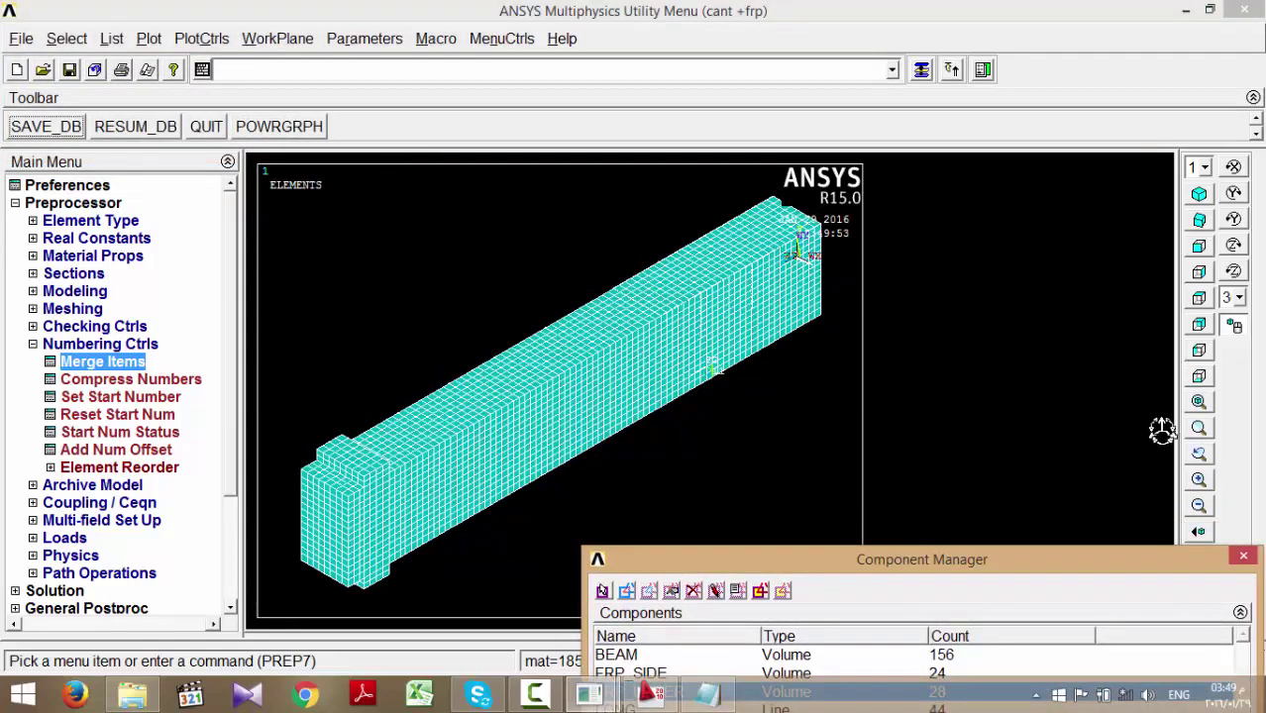
click(1199, 429)
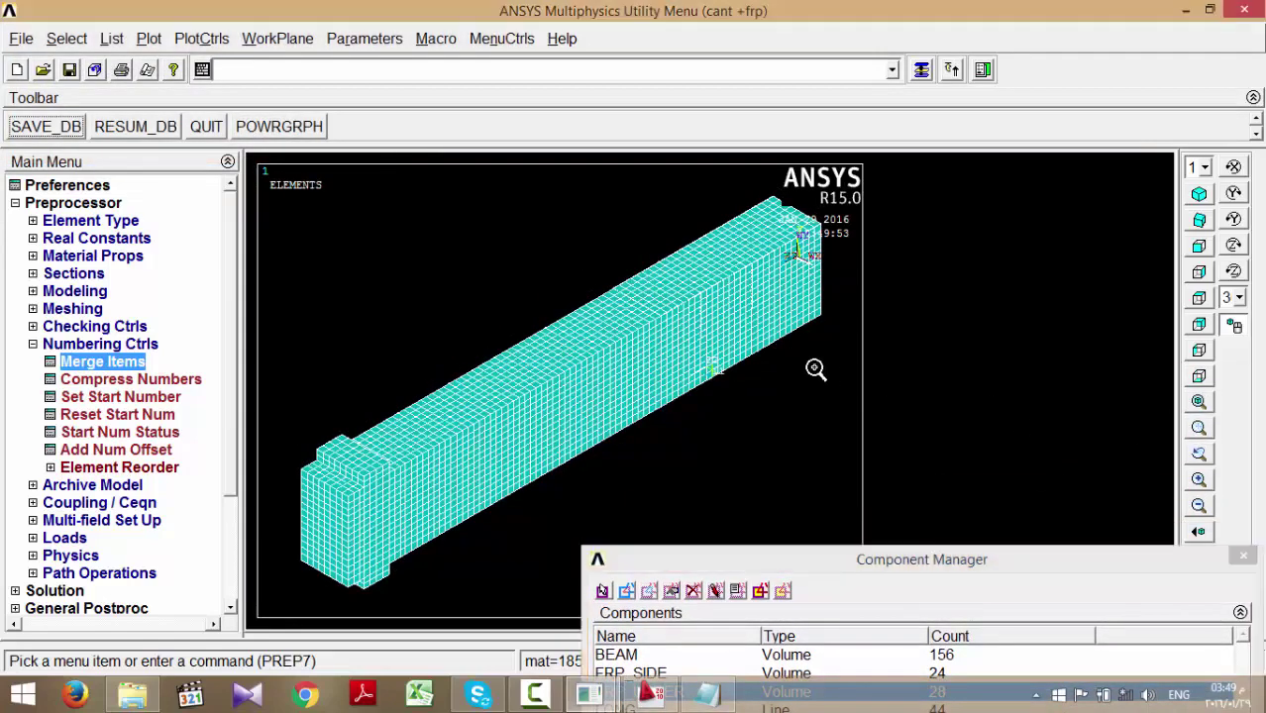
click(672, 319)
click(602, 404)
click(630, 408)
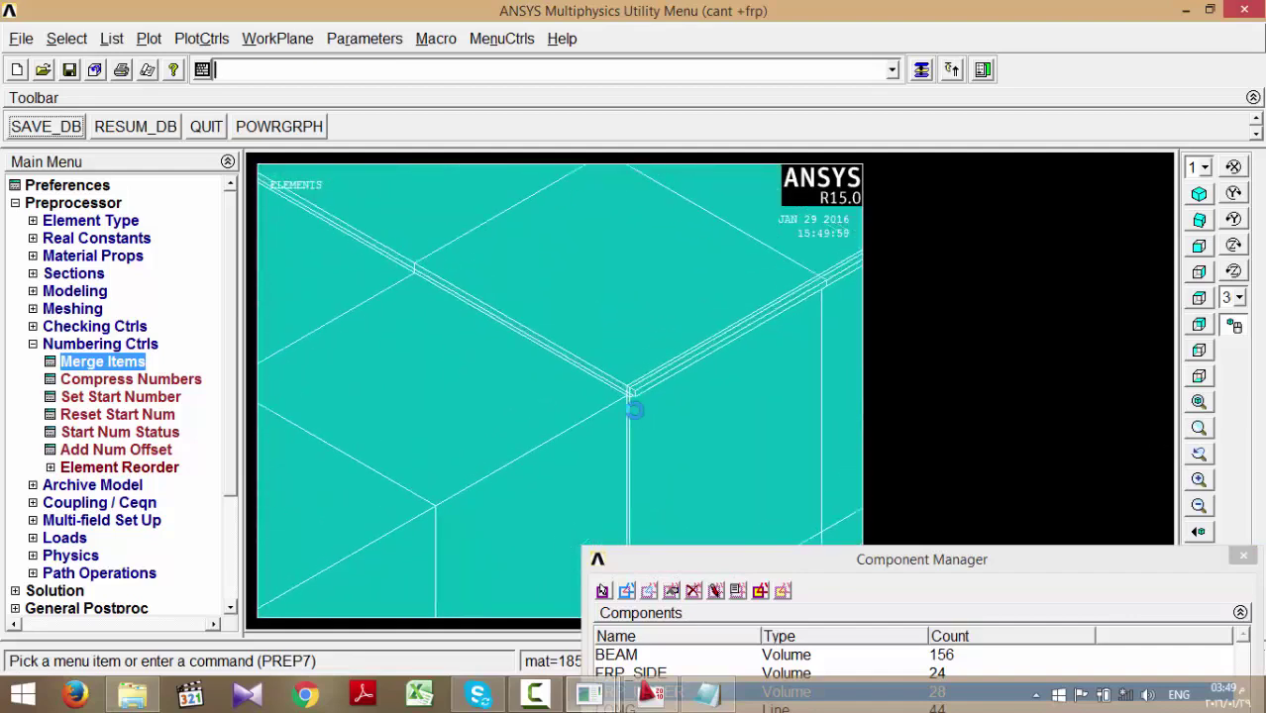
click(634, 408)
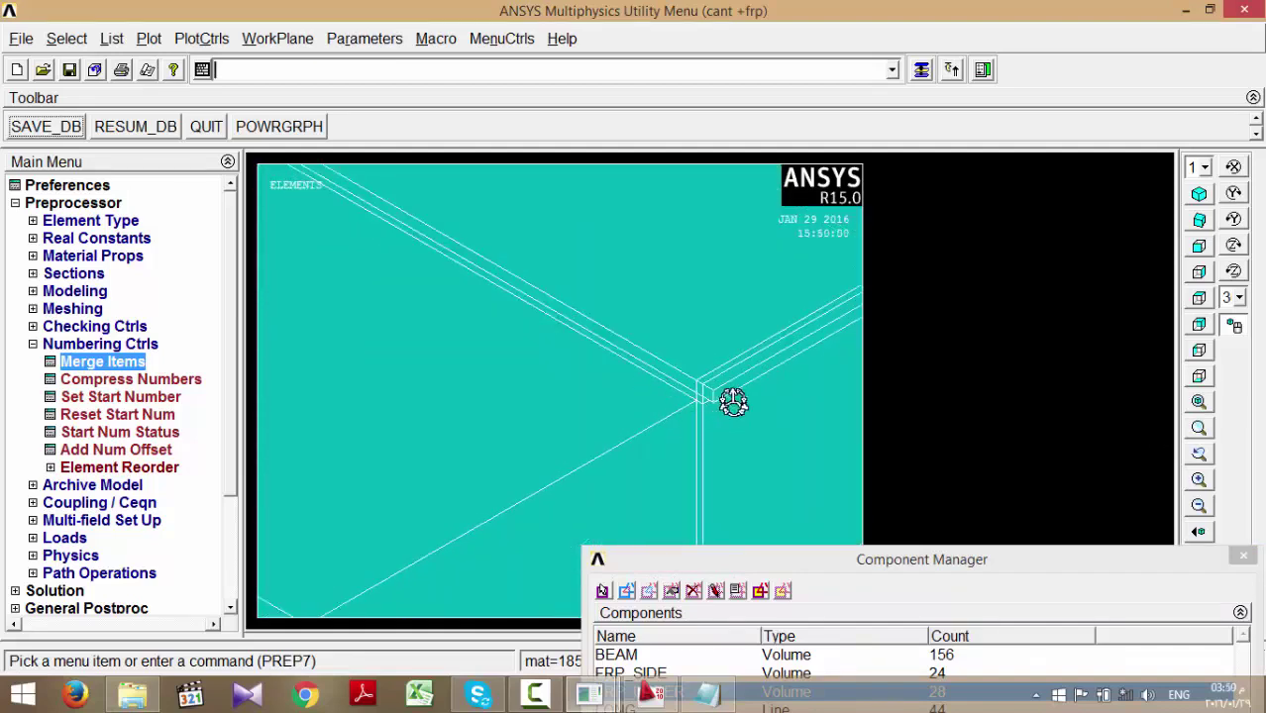
click(201, 37)
click(228, 136)
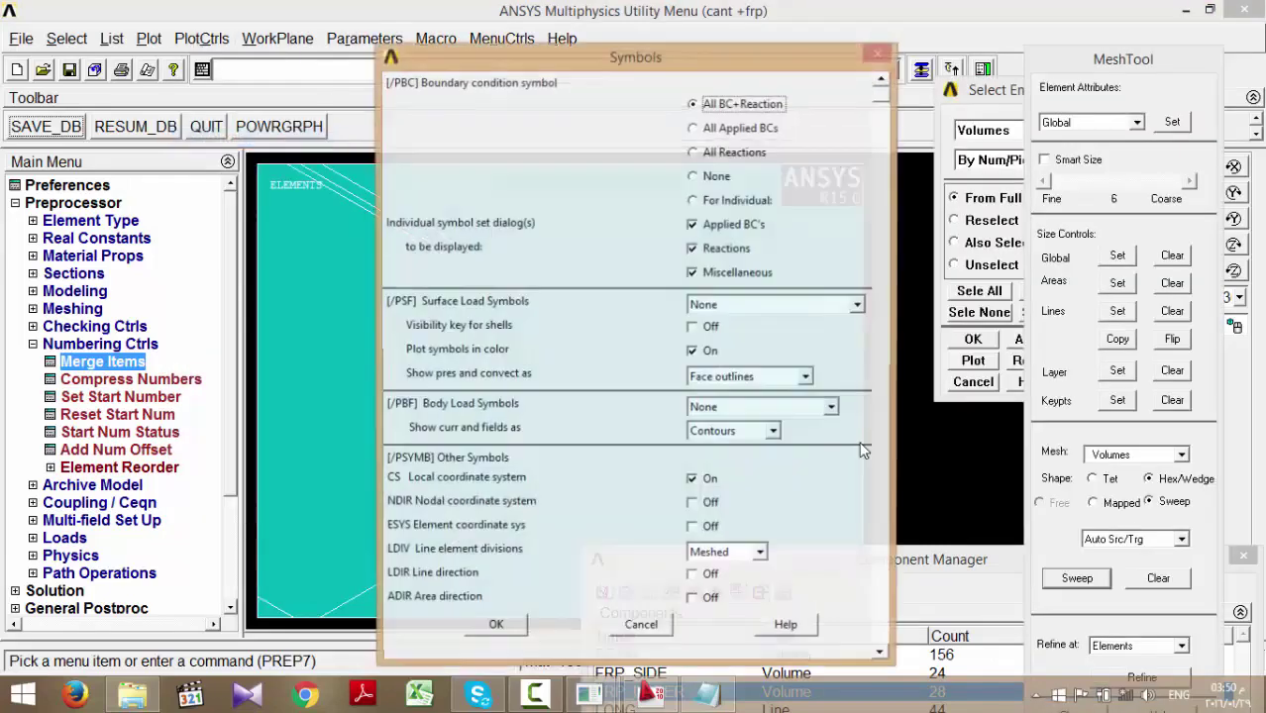
click(639, 629)
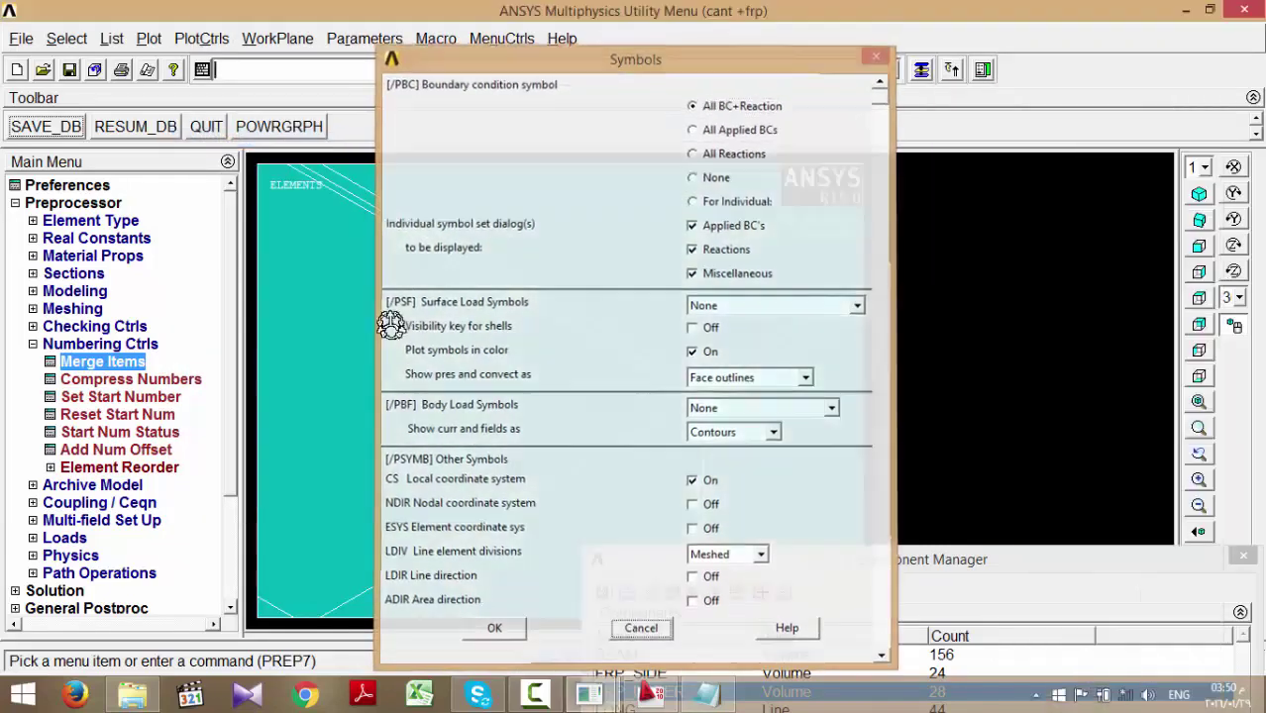
- Set the plot numbering to material numbers shown with colors only and replot the elements
click(203, 40)
click(226, 117)
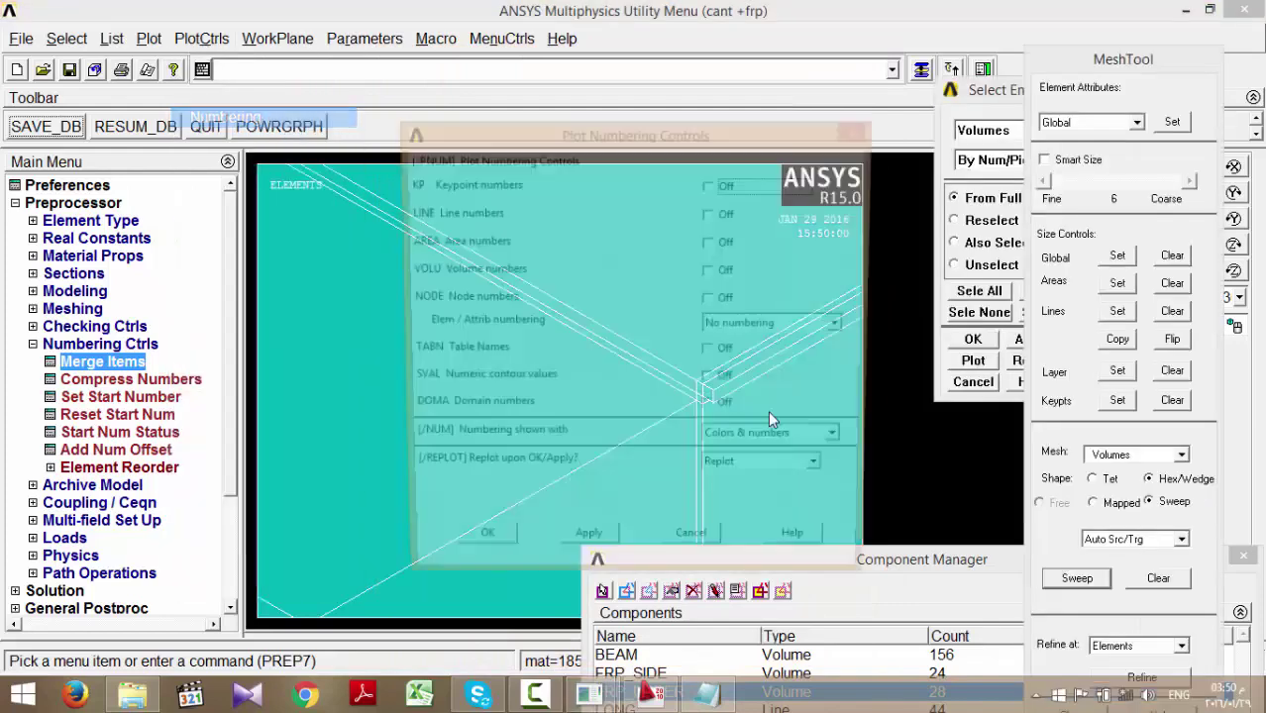
click(772, 443)
click(768, 476)
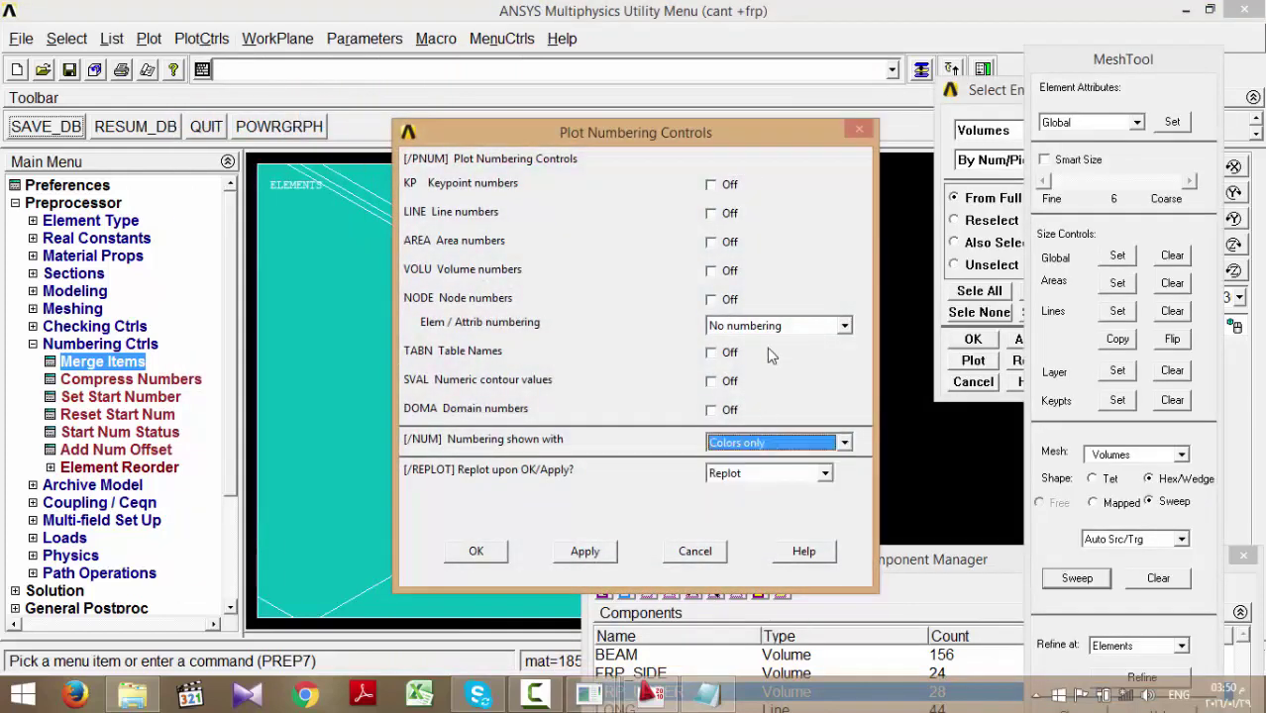
click(769, 327)
click(759, 373)
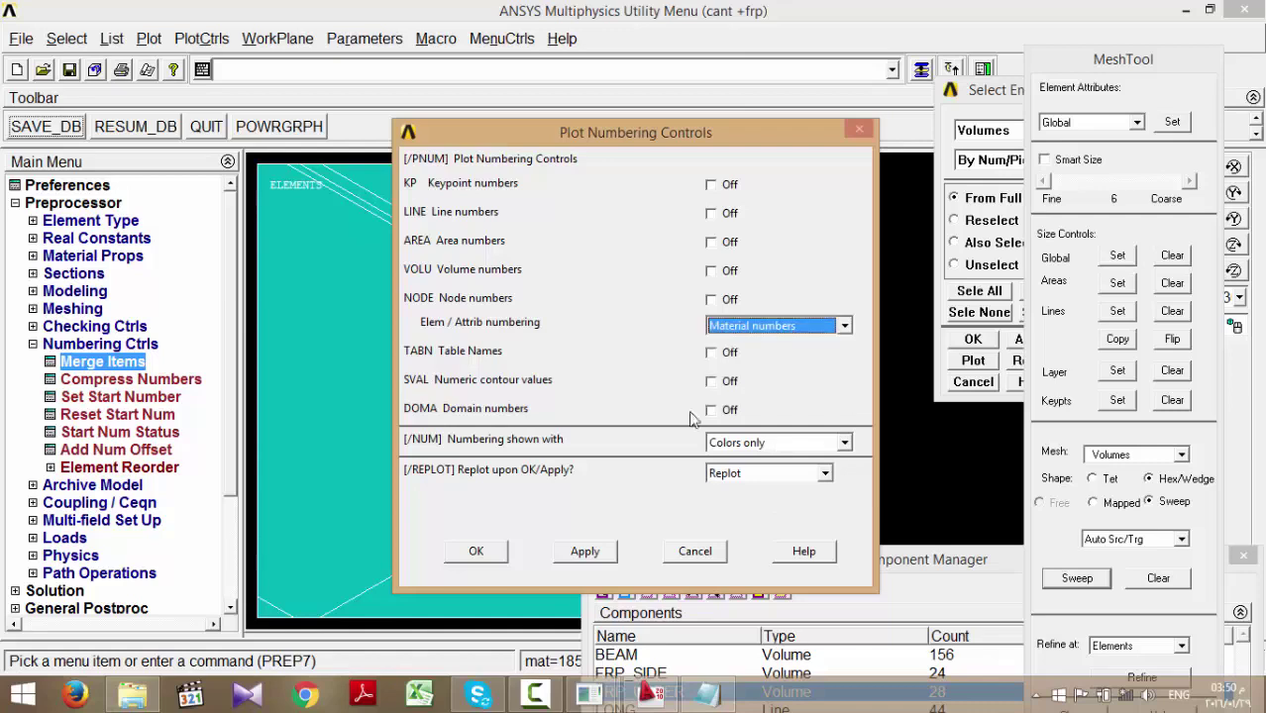
click(477, 552)
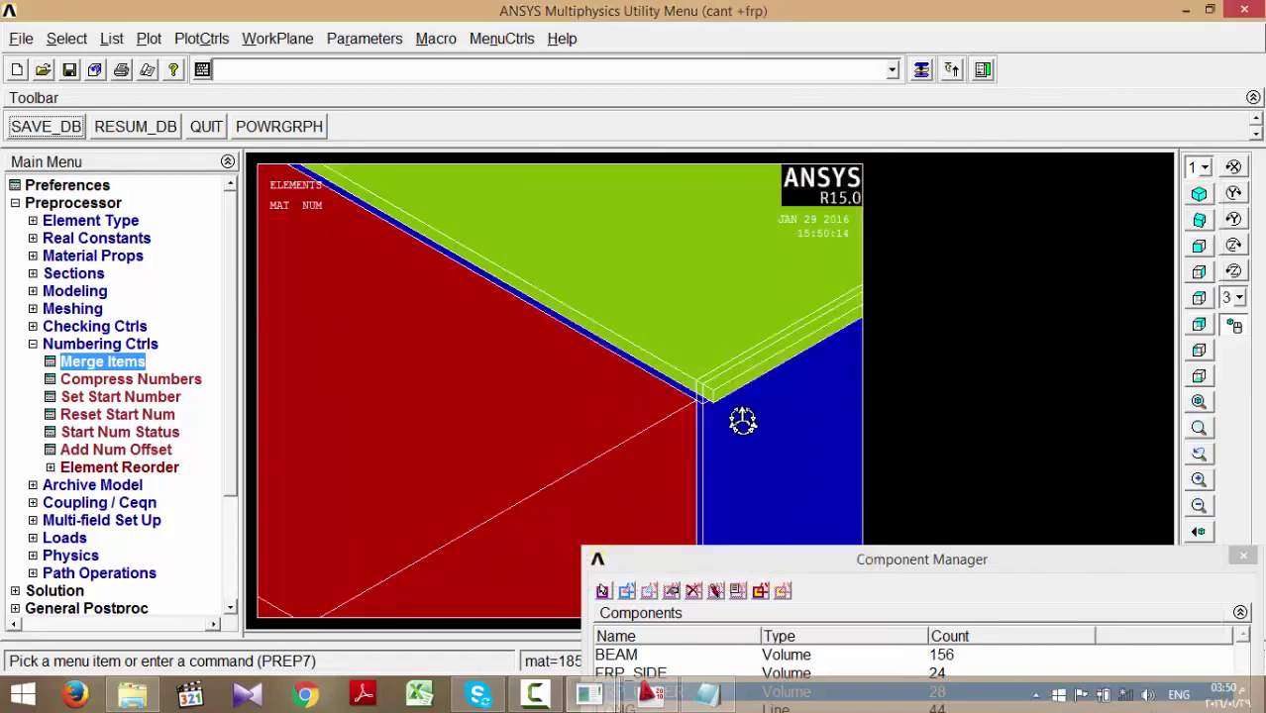
- Select the FRP_SIDE volume component as the next part for meshing
click(1199, 402)
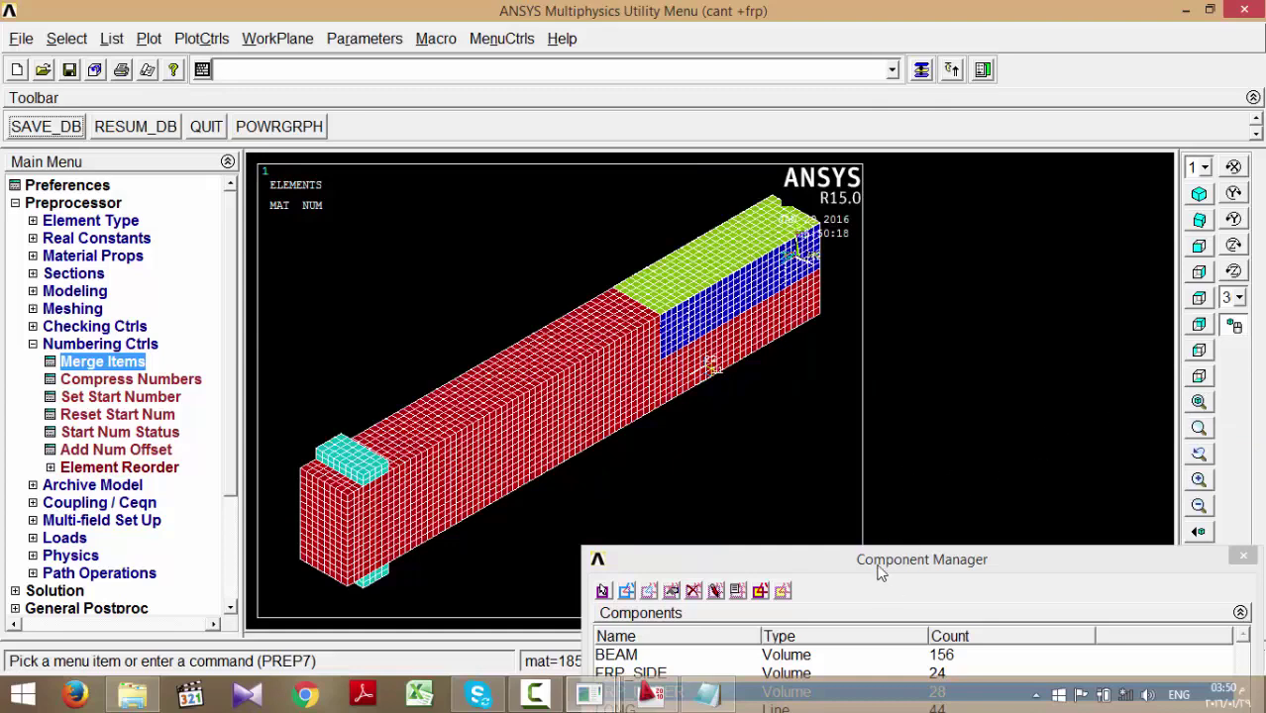
drag(878, 563, 879, 437)
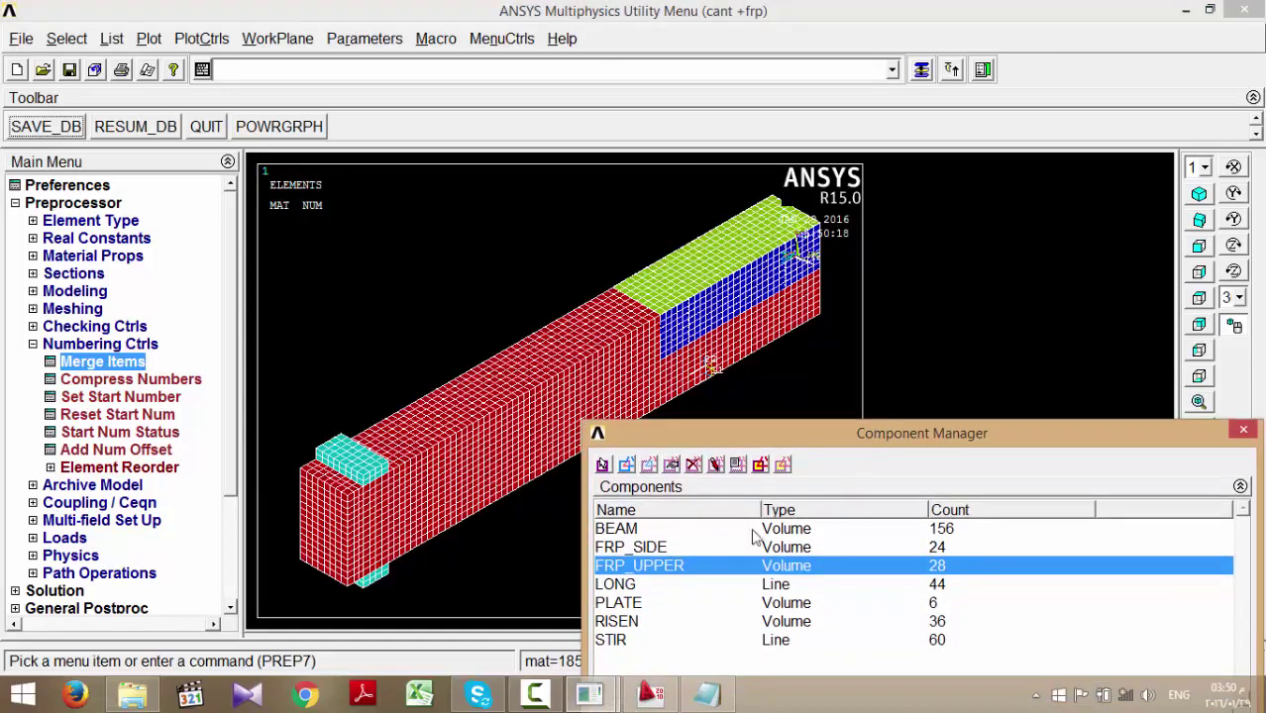
click(645, 552)
click(922, 71)
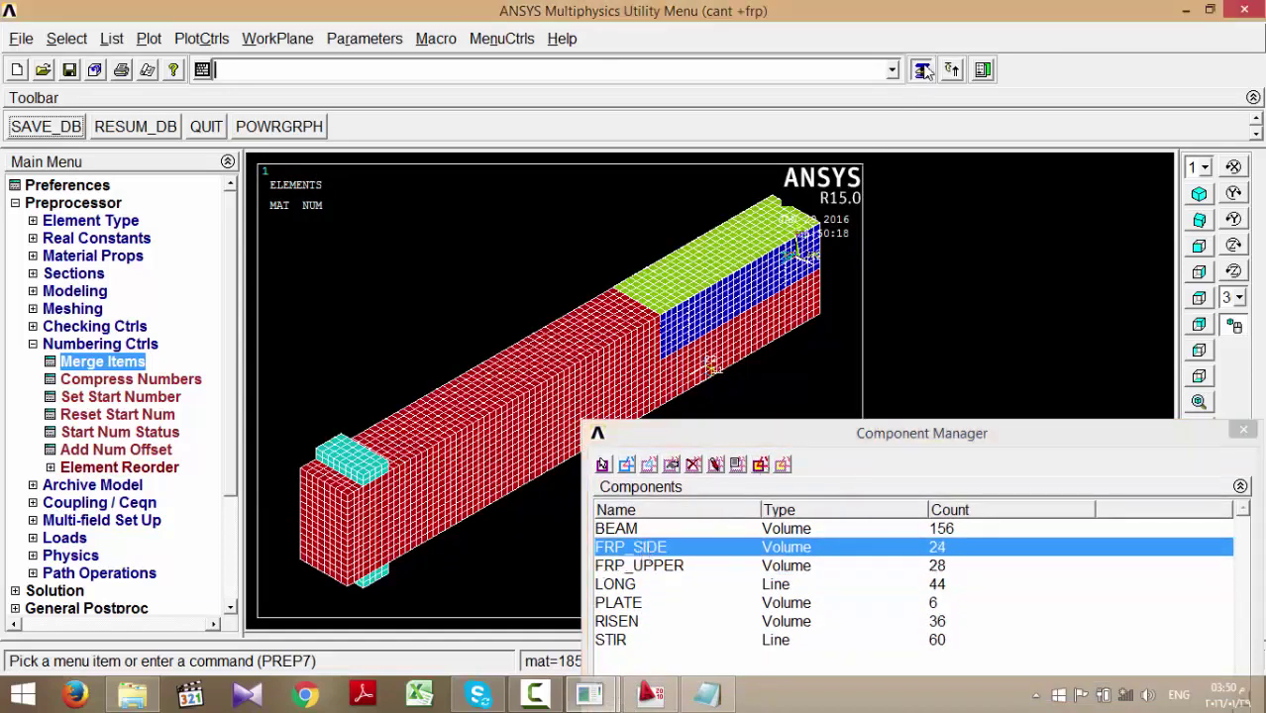
- Set the element coordinate system in the global meshing attributes to 11 for the side FRP
click(1172, 122)
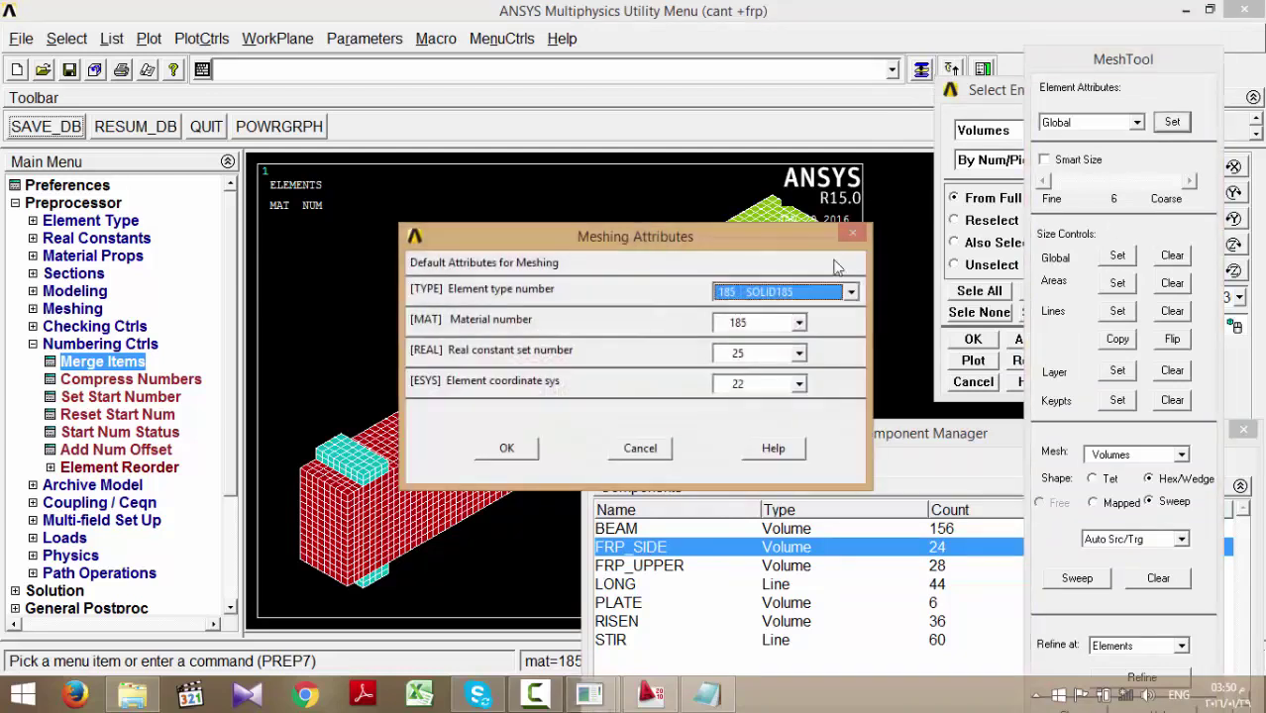
click(771, 386)
click(753, 413)
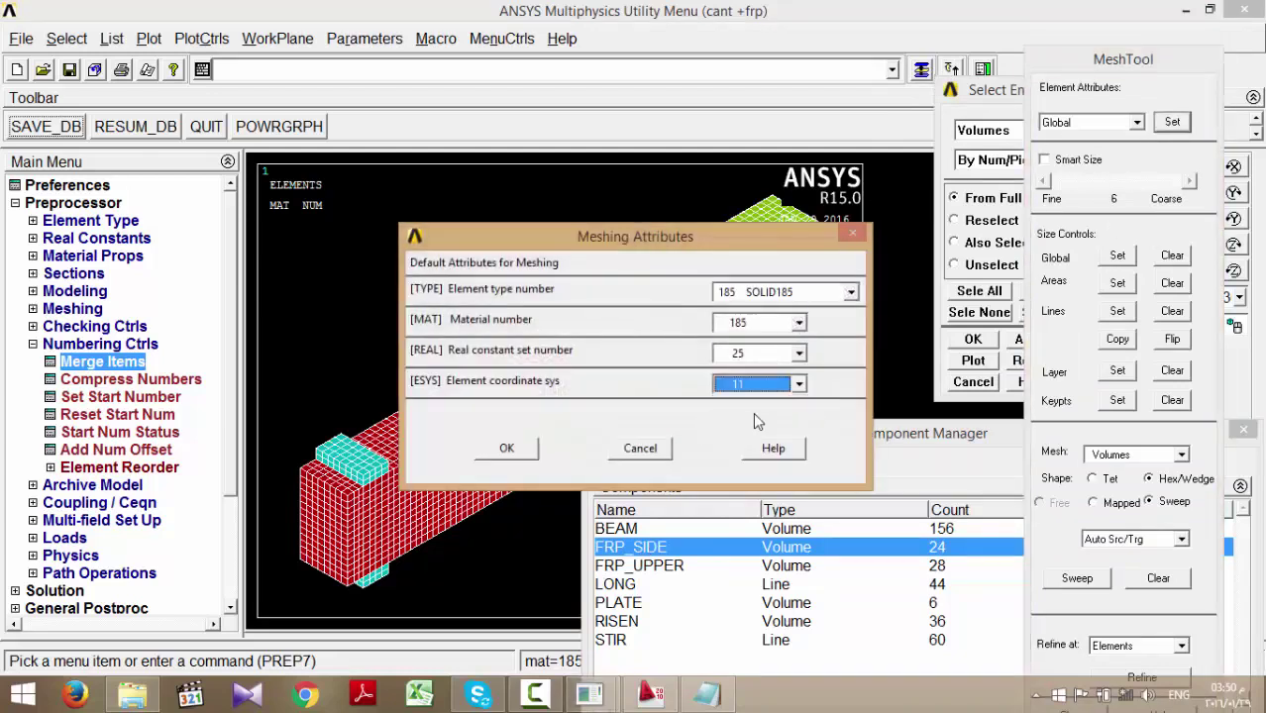
click(507, 448)
- Sweep-mesh all volumes of the FRP_SIDE component and dismiss the shape warning
click(1077, 579)
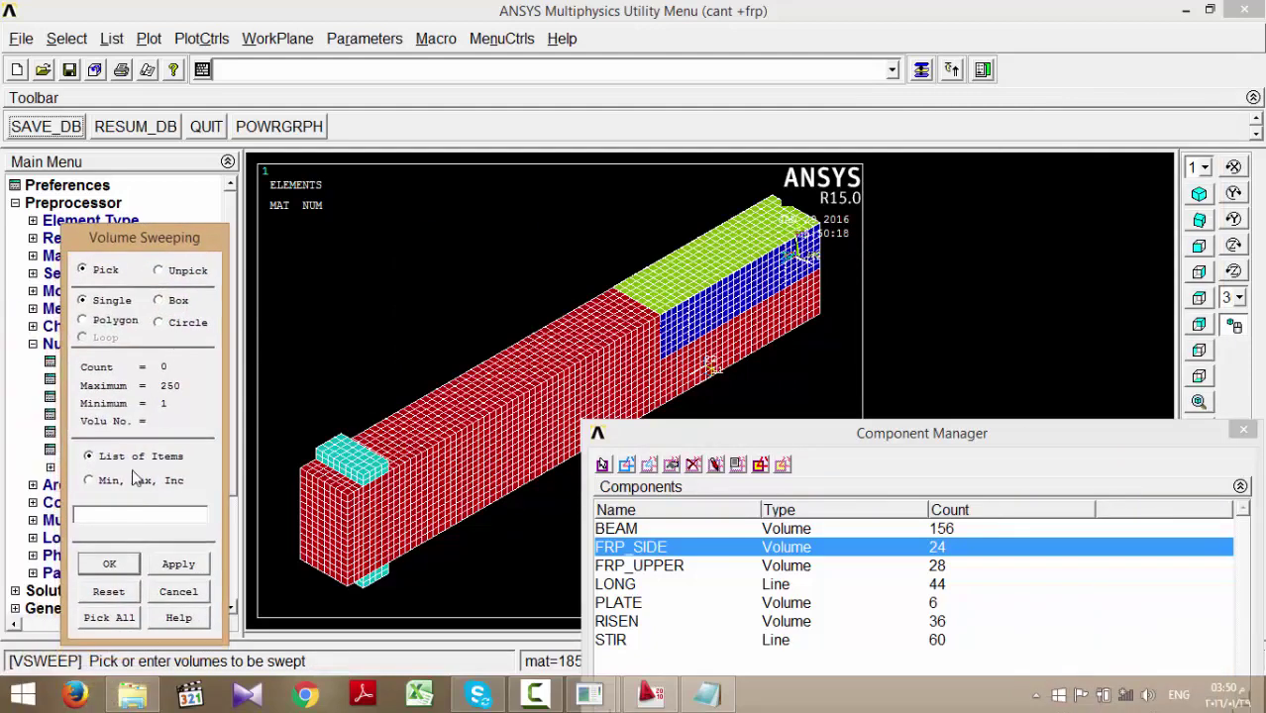
click(111, 618)
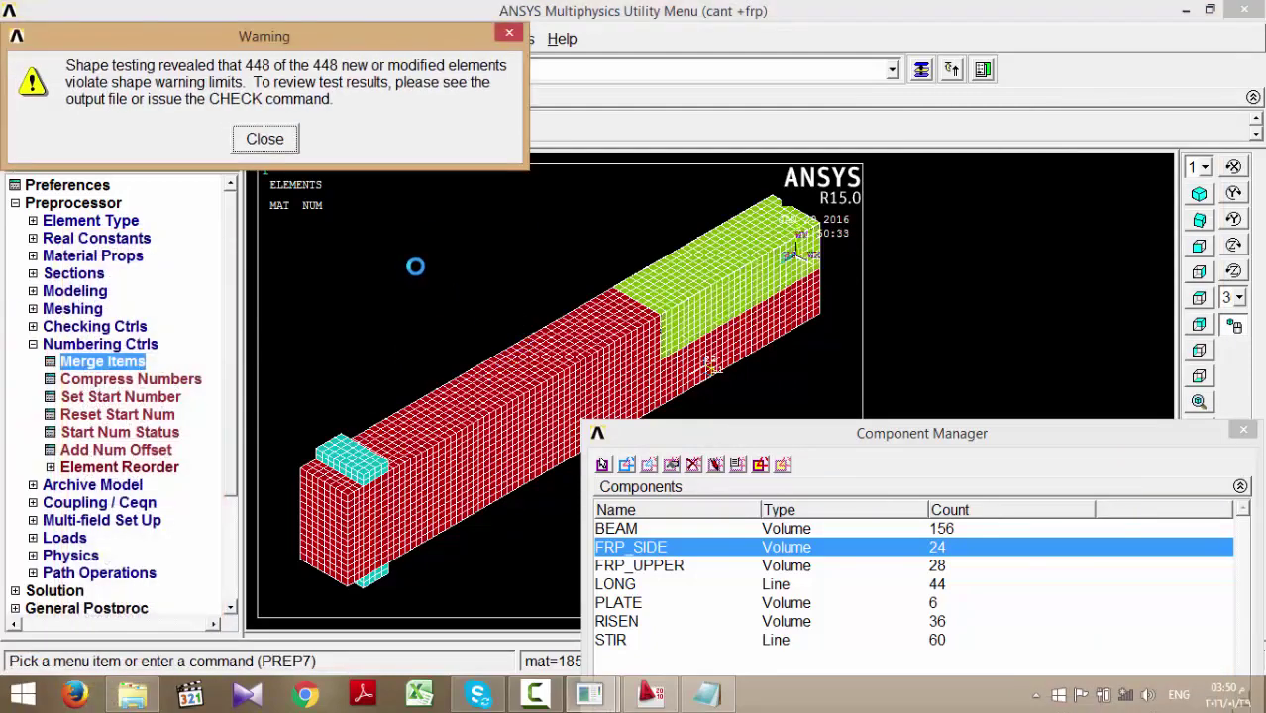
click(261, 139)
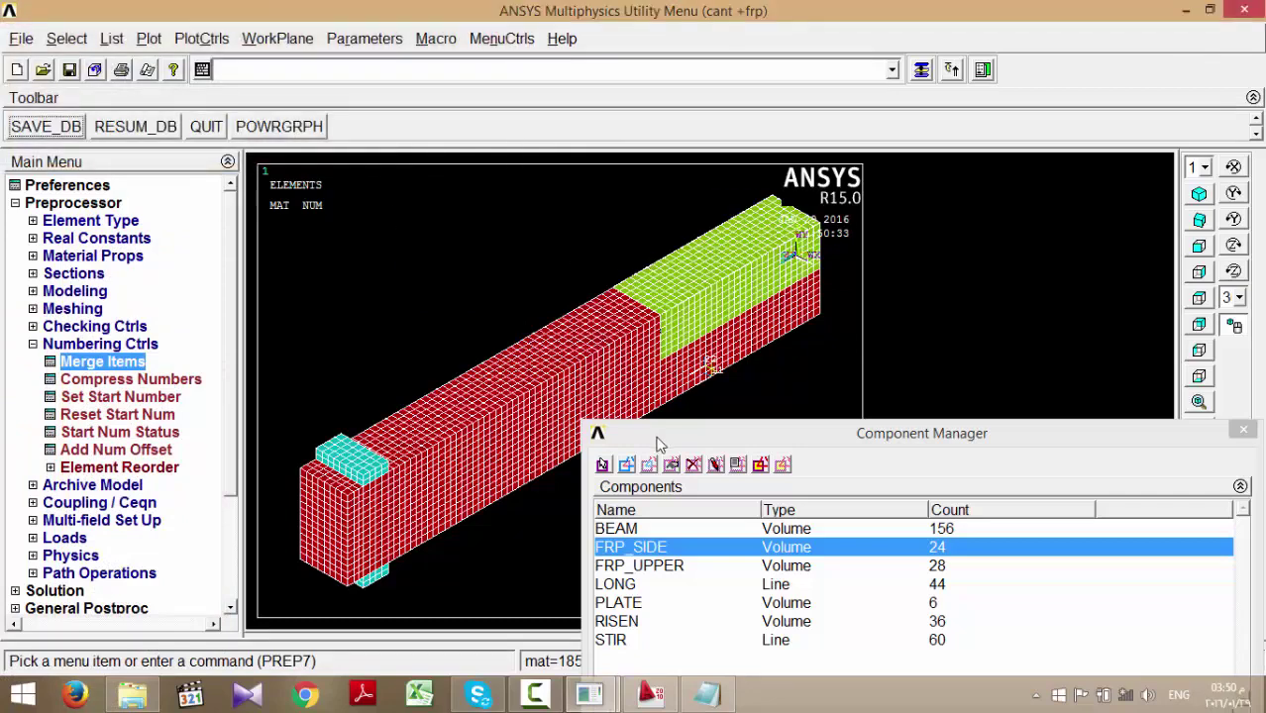
- Color the elements by element coordinate system number and inspect the FRP layers at the beam corner up close
drag(1138, 433, 1073, 325)
click(1179, 301)
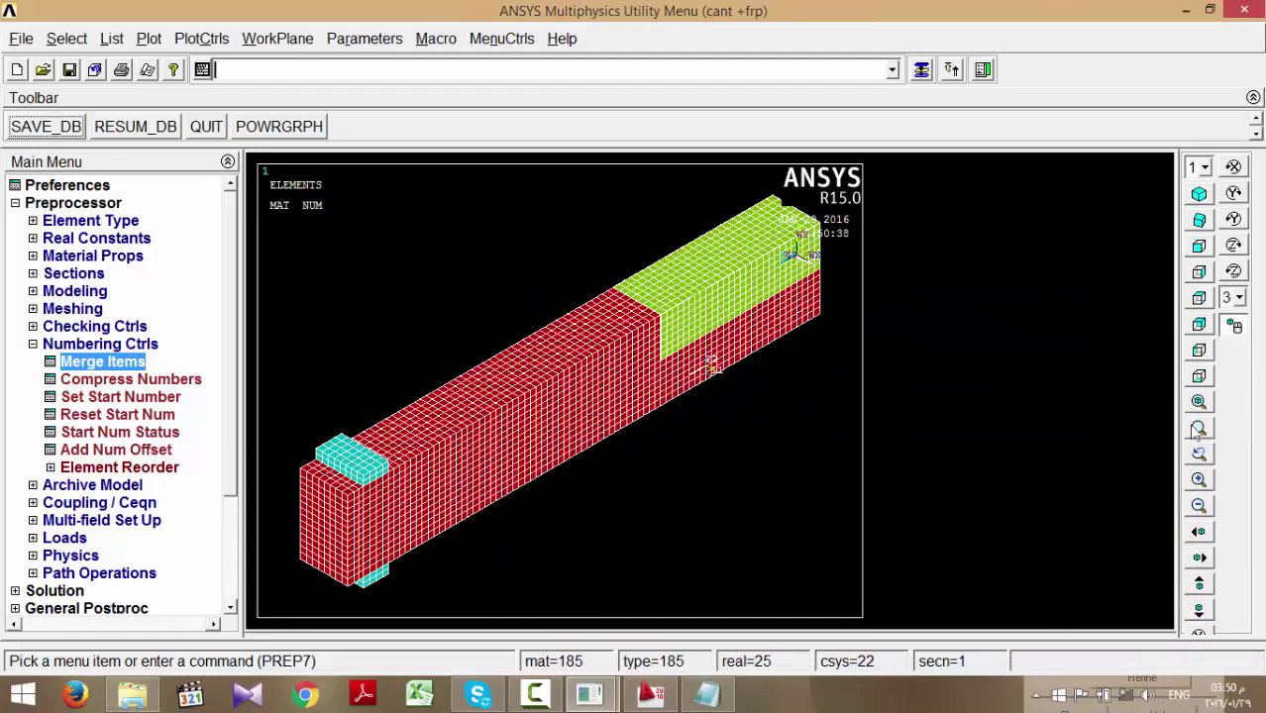
click(674, 332)
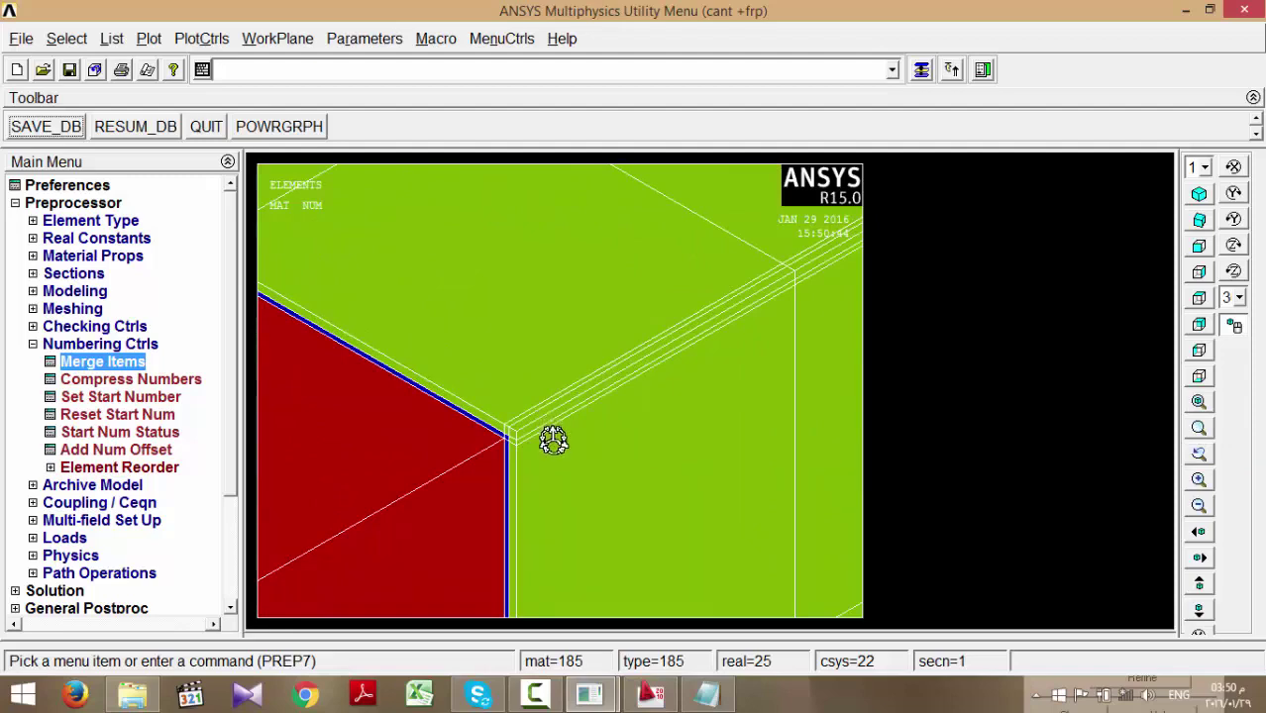
click(157, 41)
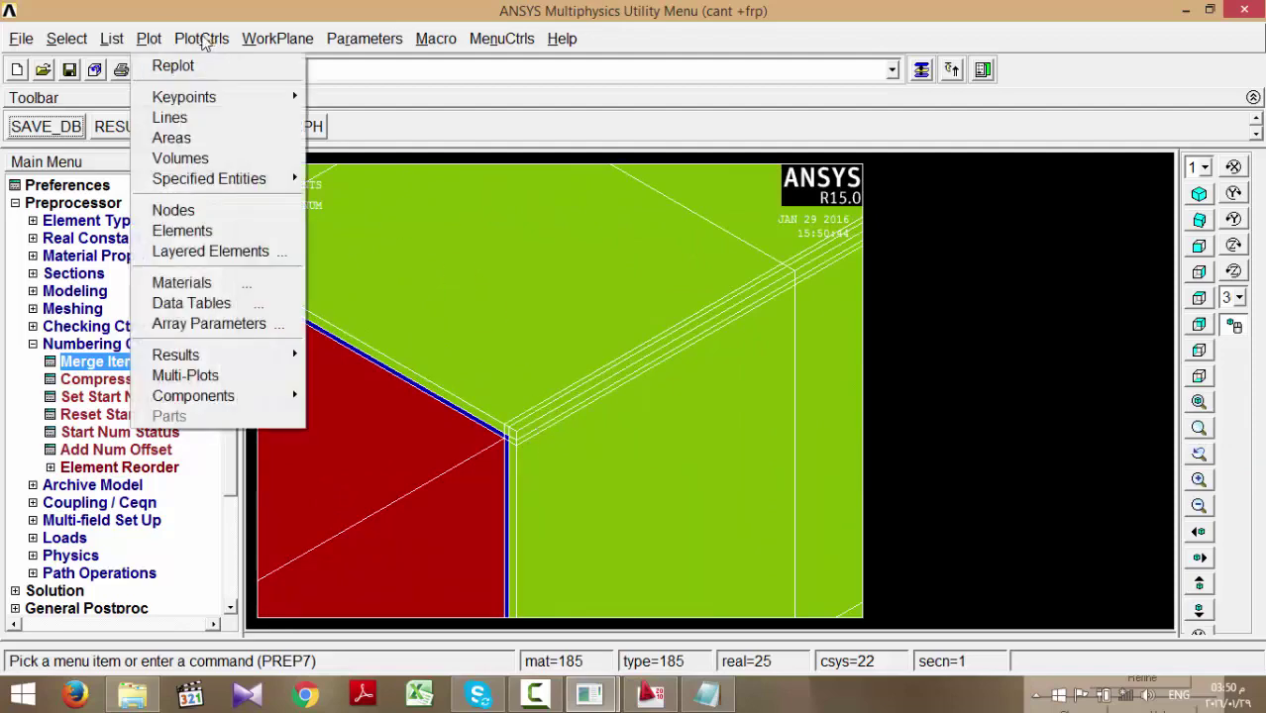
mouse_move(201, 40)
click(224, 115)
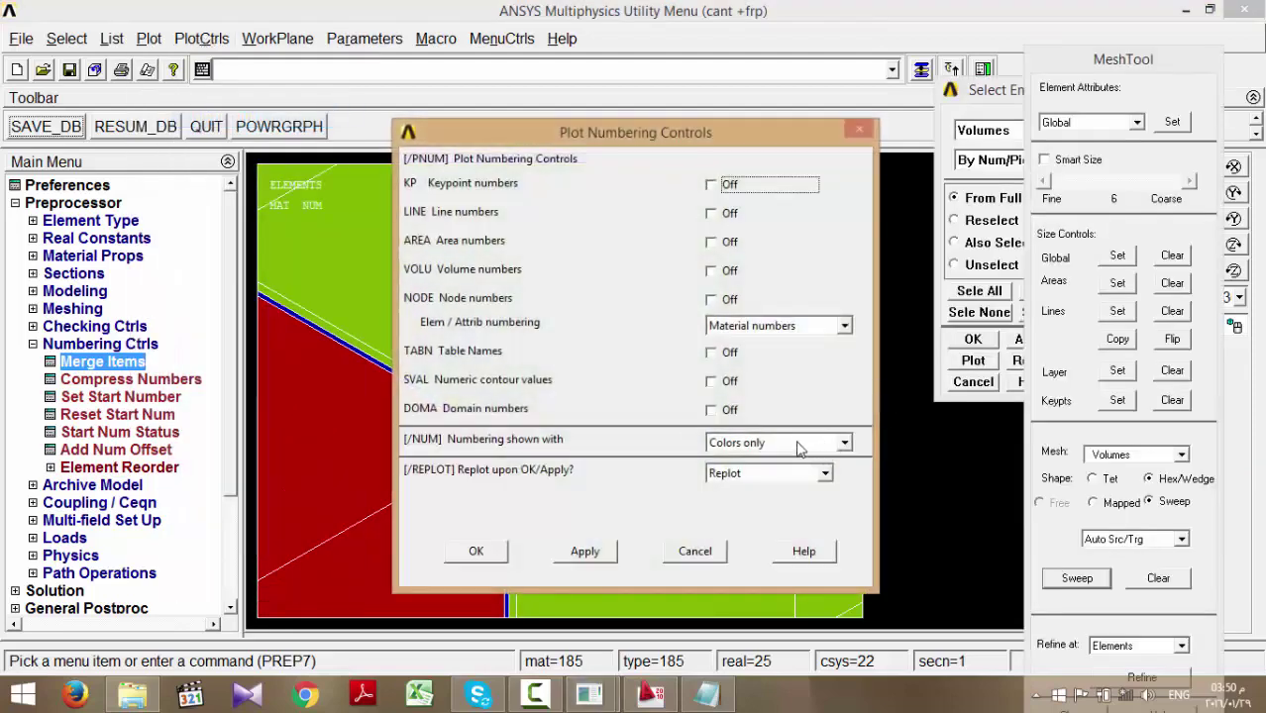
click(772, 329)
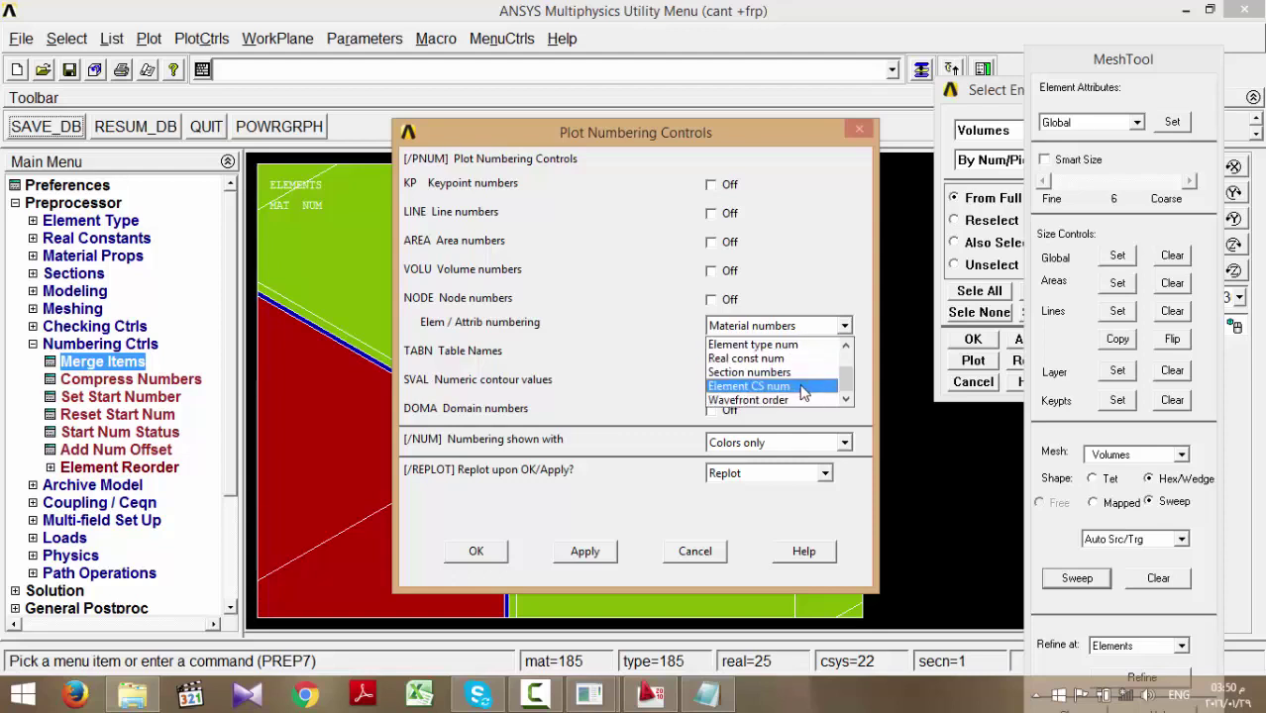
click(803, 386)
click(480, 551)
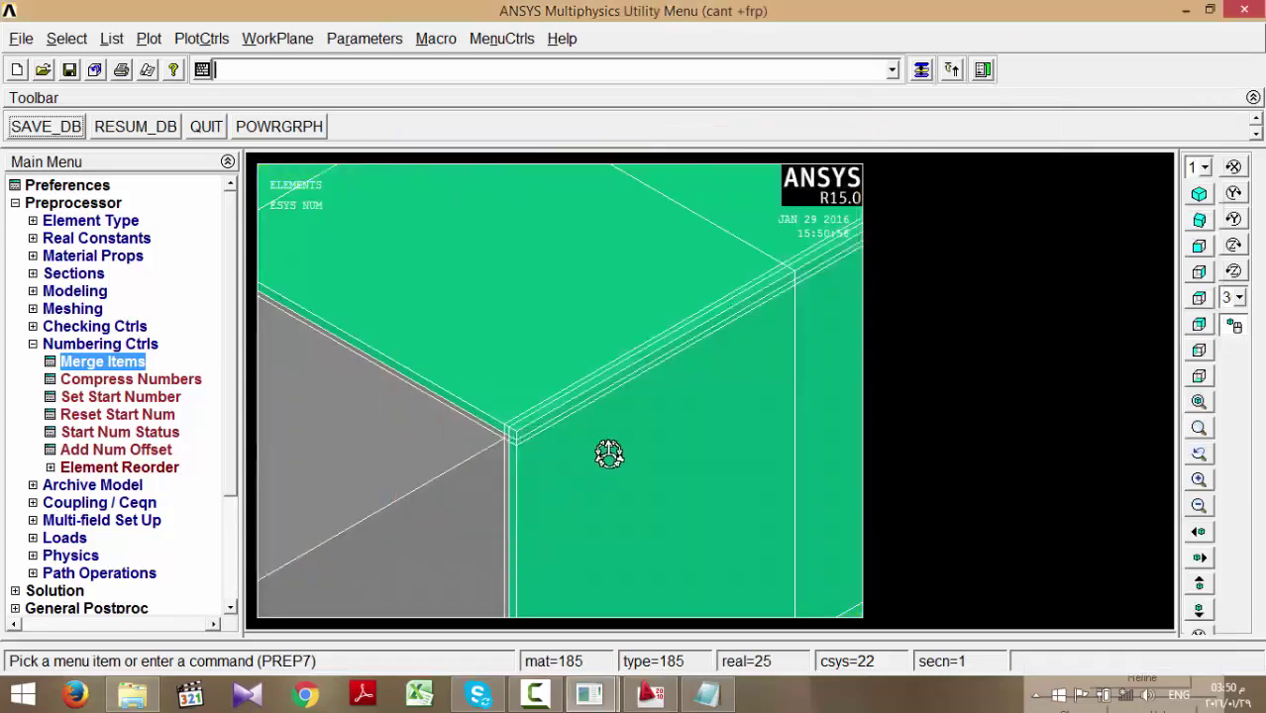
ctrl+drag(609, 454, 645, 435)
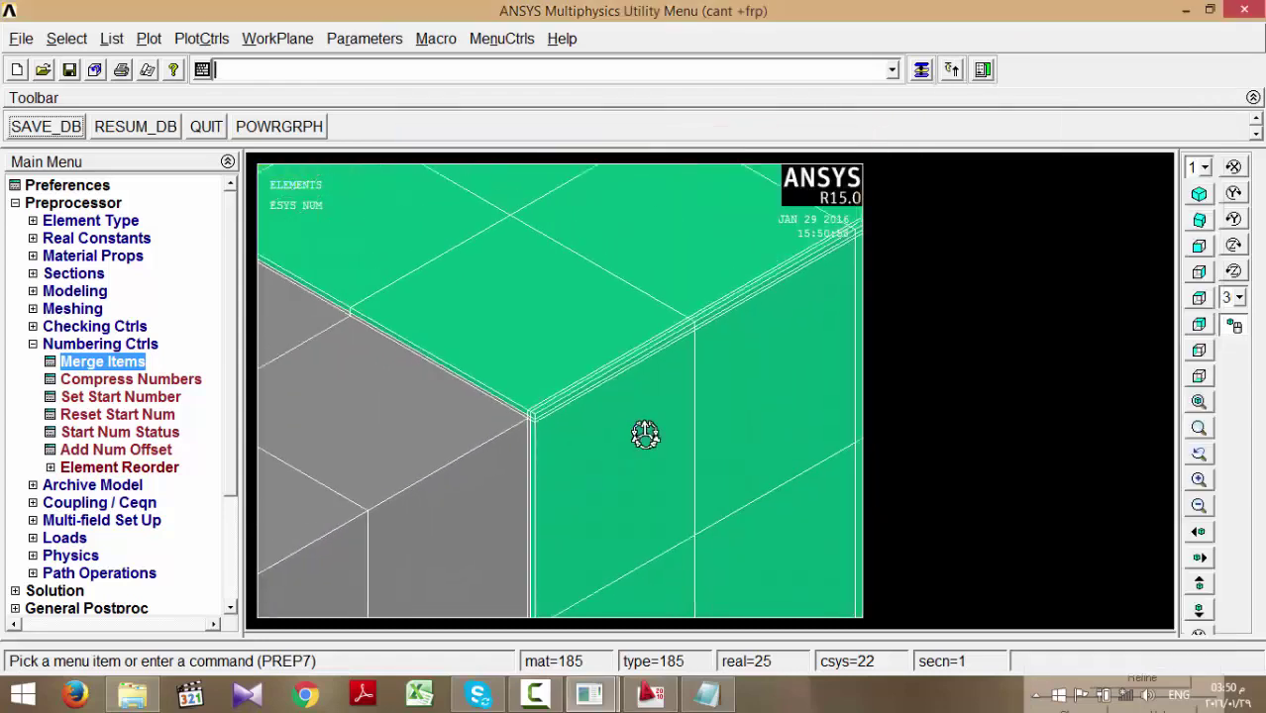
- Return the element coloring to material numbers and show the whole beam
click(203, 41)
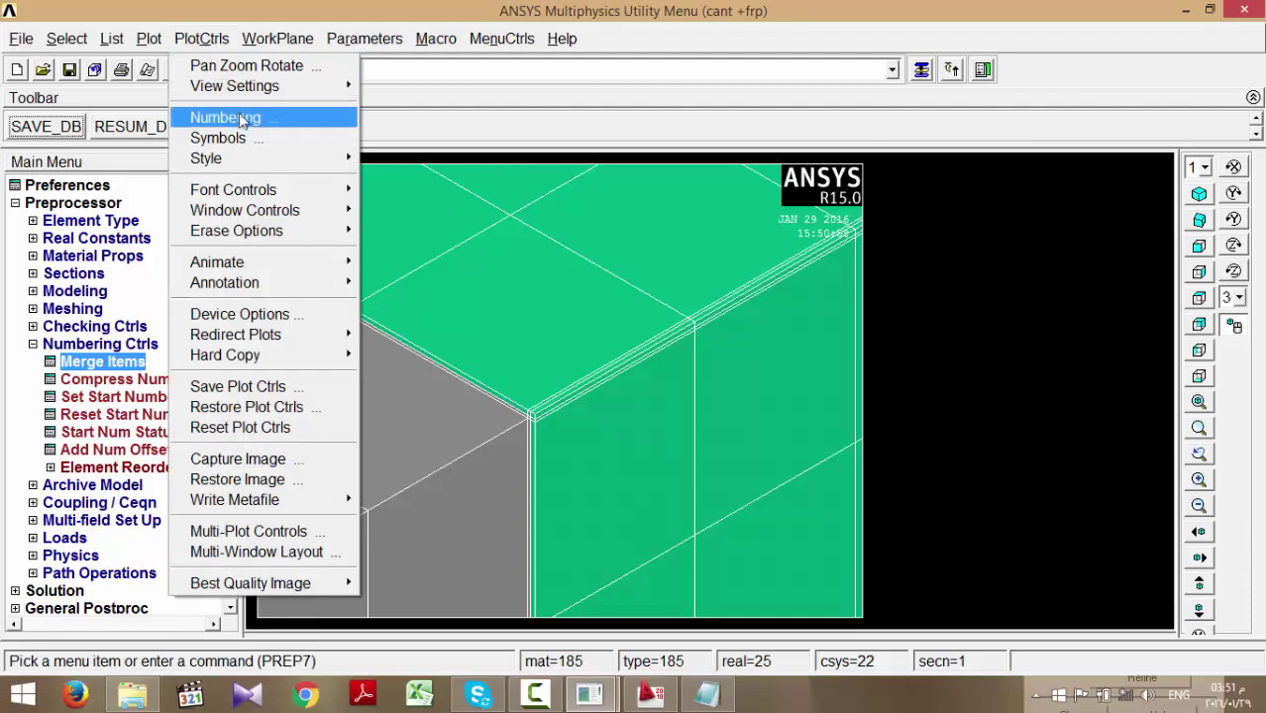
click(242, 120)
click(777, 325)
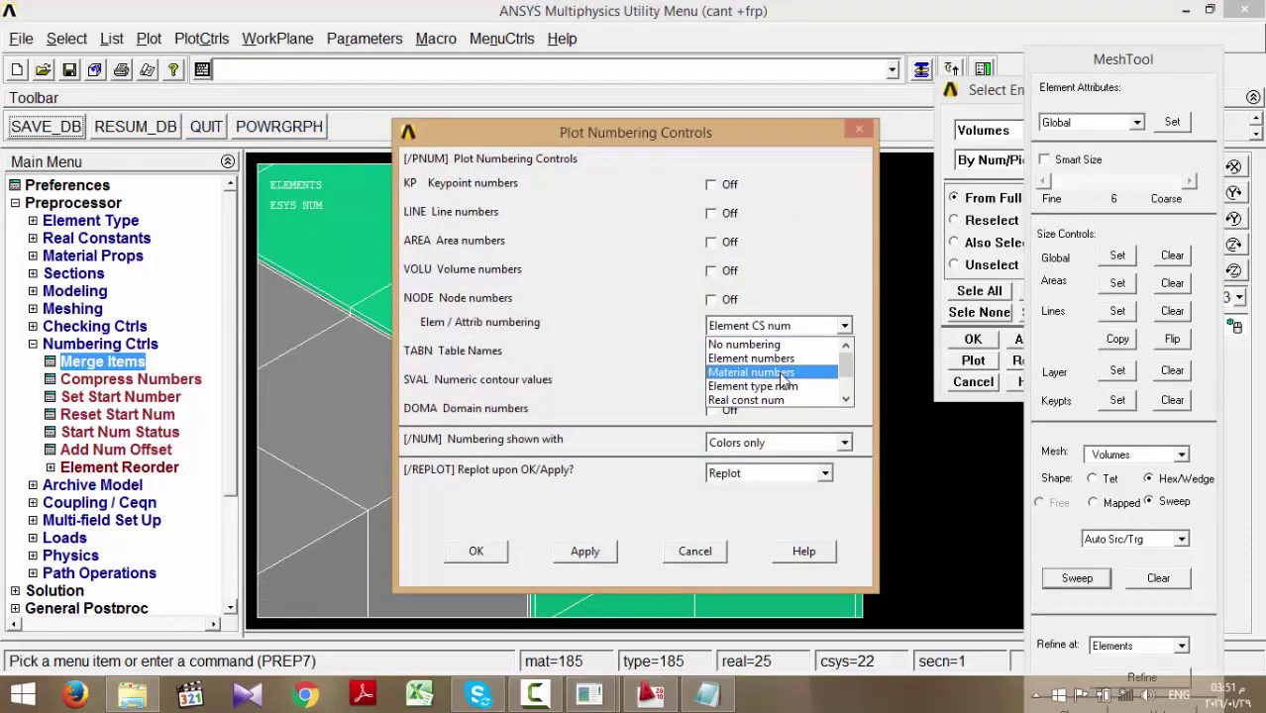
click(787, 373)
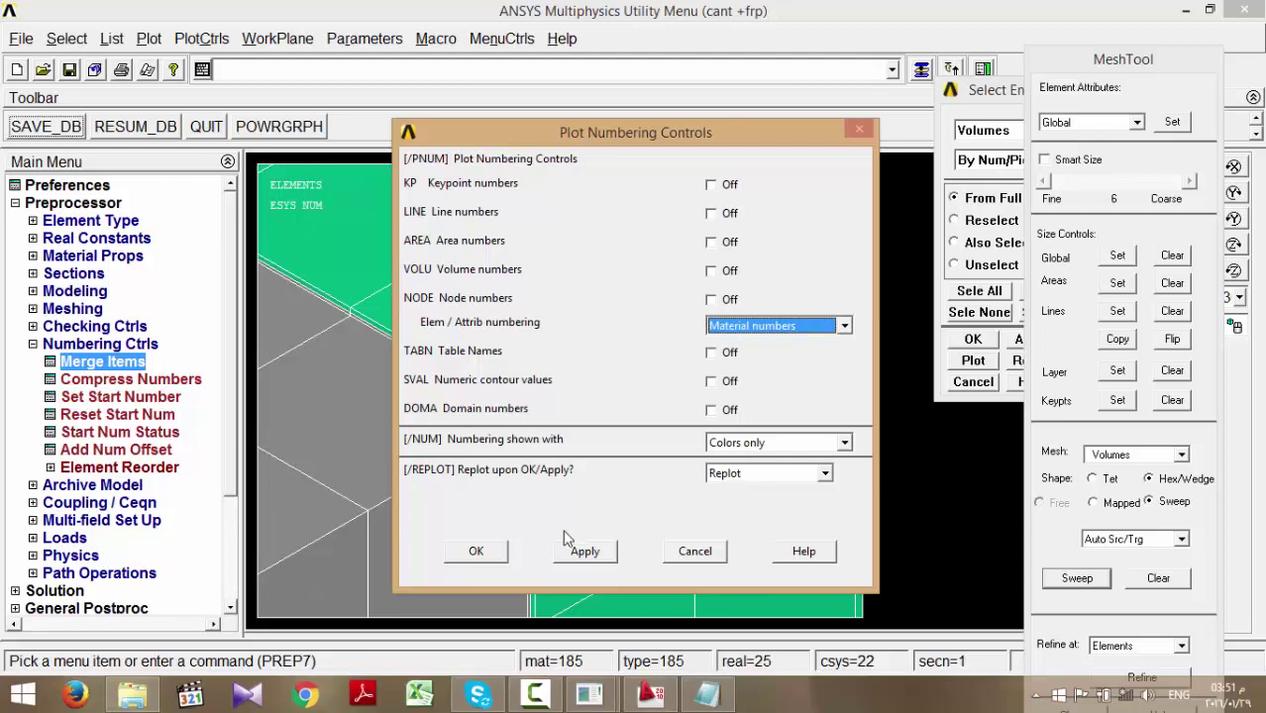
click(493, 552)
click(1199, 403)
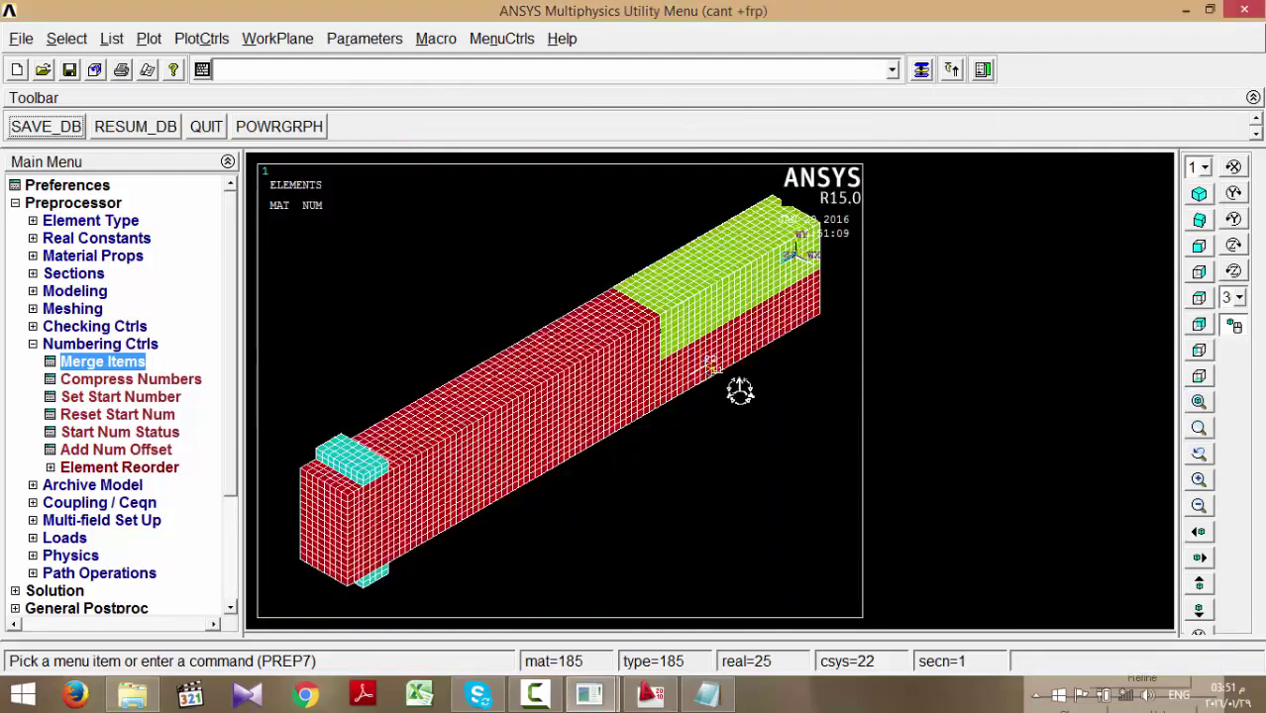
- Merge all coincident nodes of the model, retaining the lowest number, and dismiss the aspect ratio warning
click(68, 134)
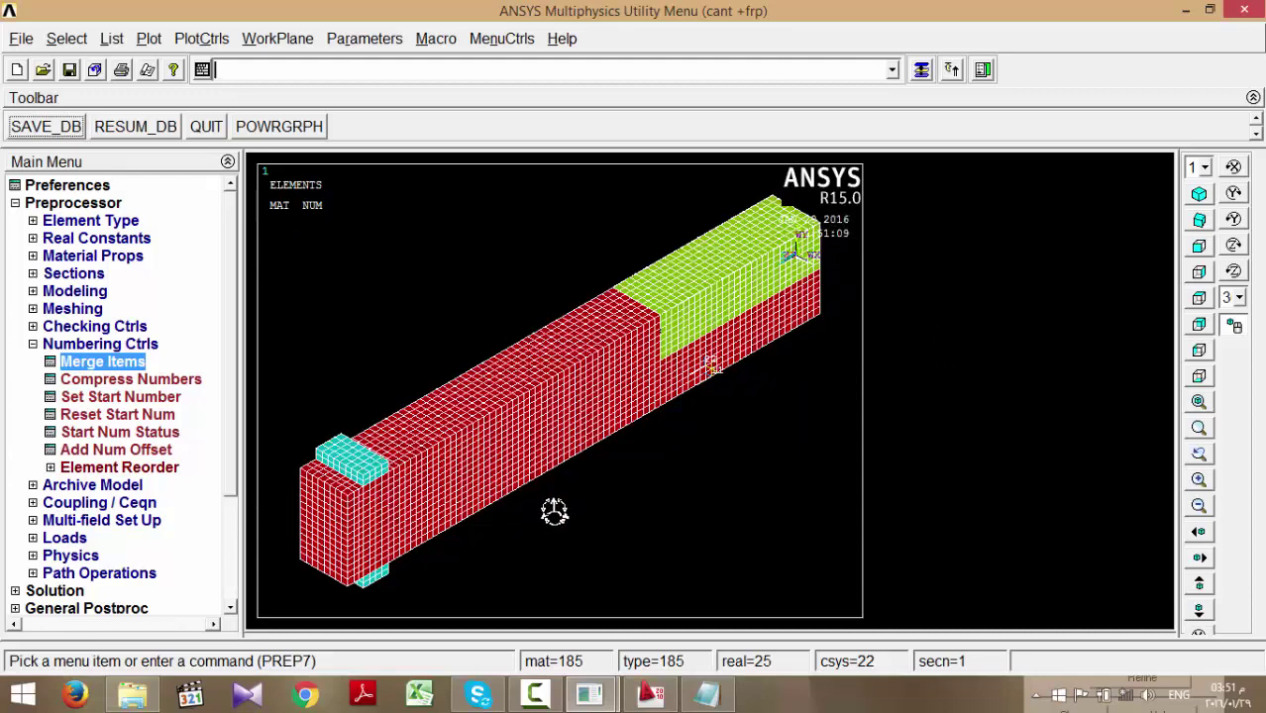
click(72, 137)
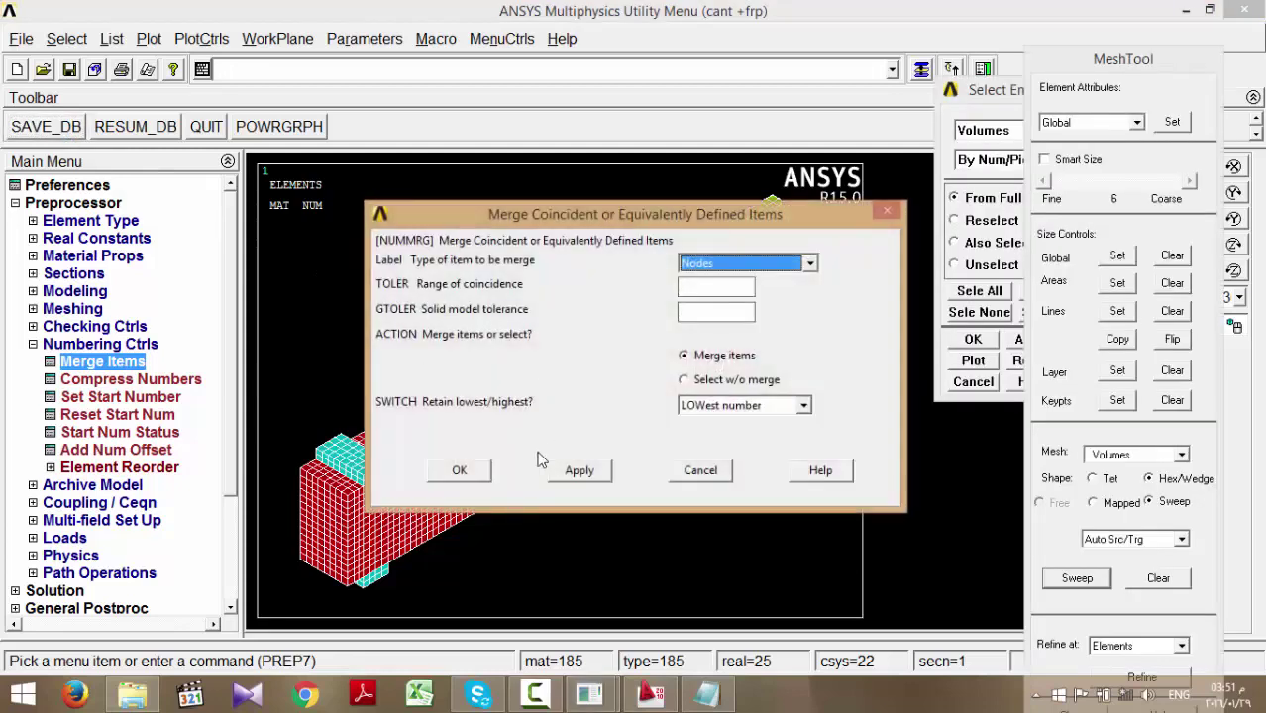
click(459, 470)
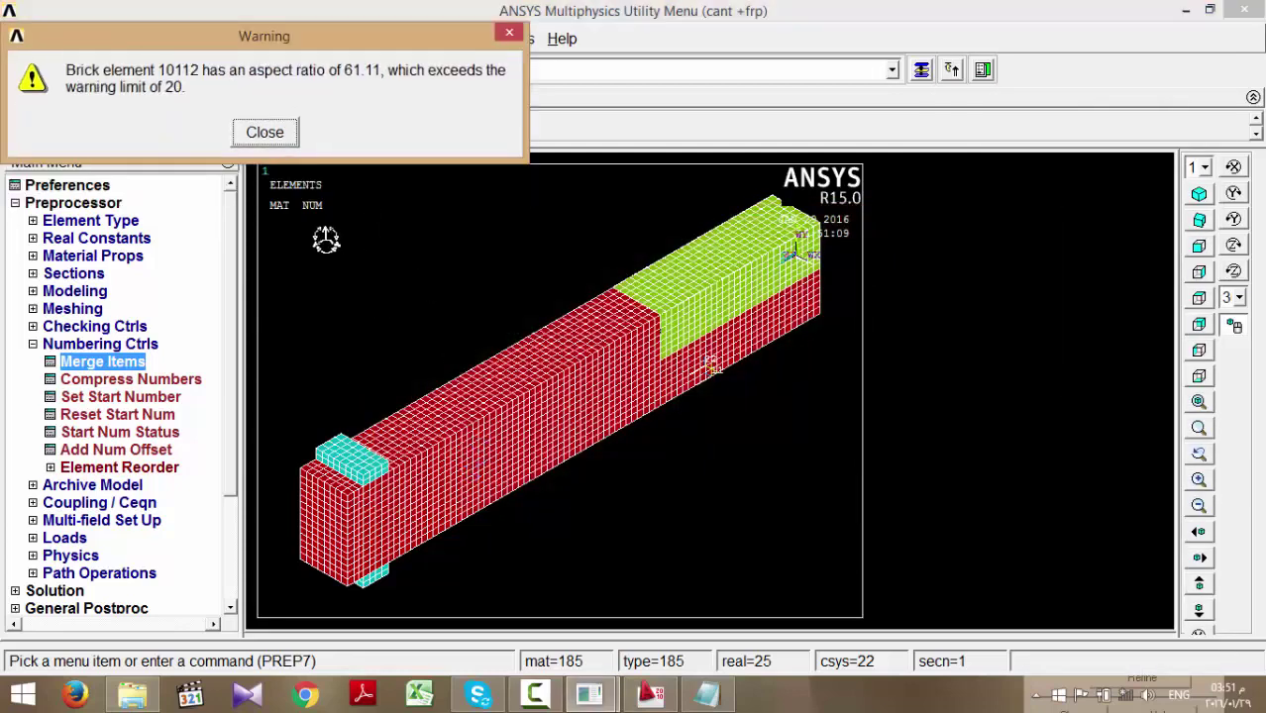
click(266, 133)
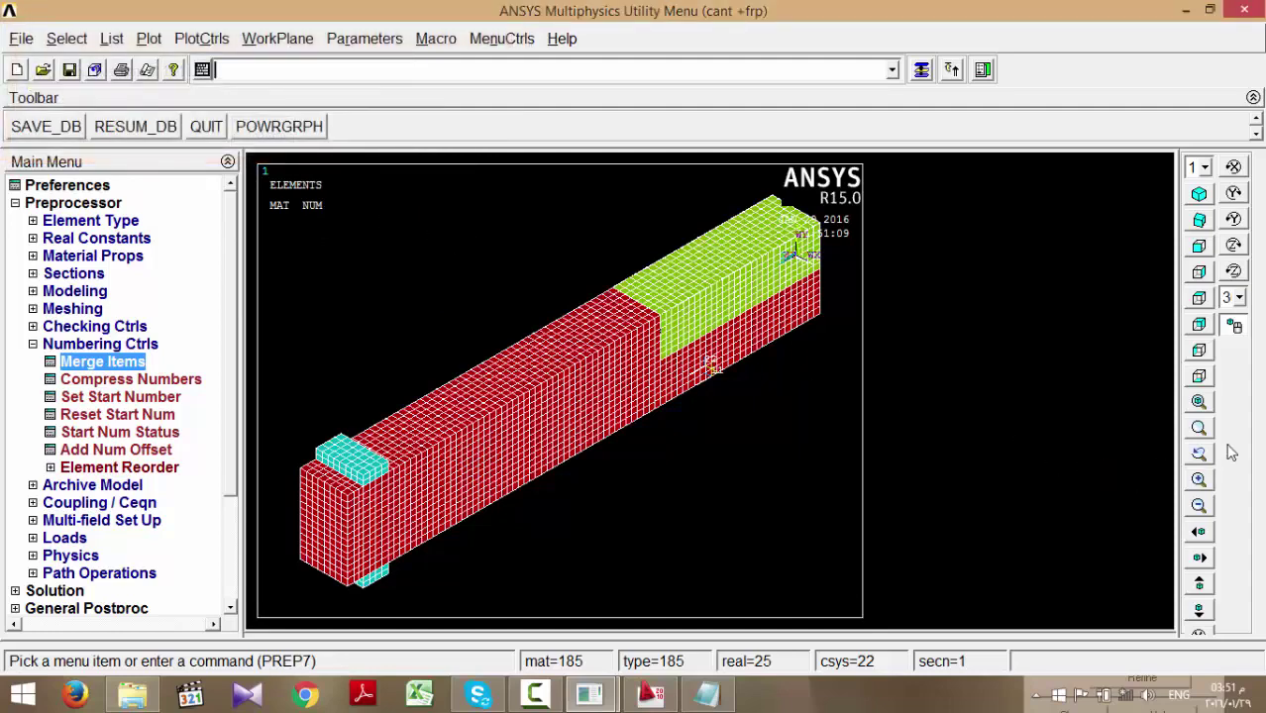
- Examine the merged mesh up close where the upper and side FRP layers meet at the beam corner
click(1199, 427)
click(662, 325)
click(696, 366)
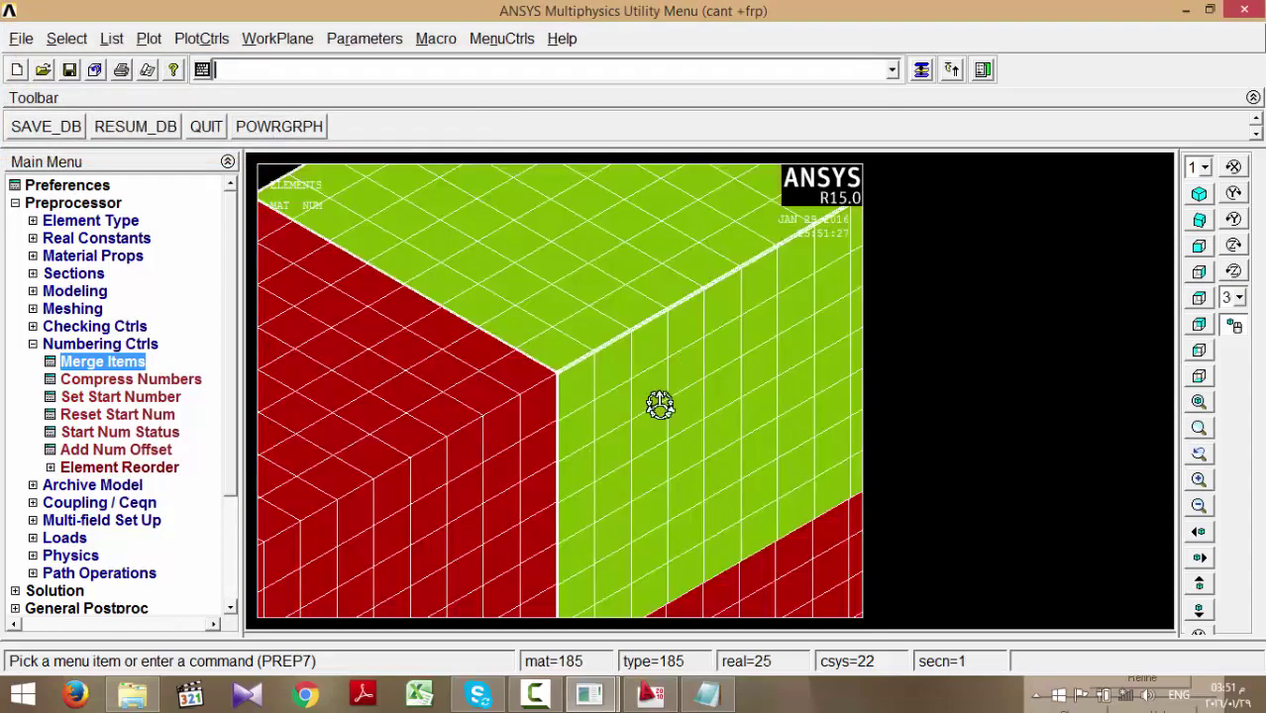
scroll(546, 389, up, 8)
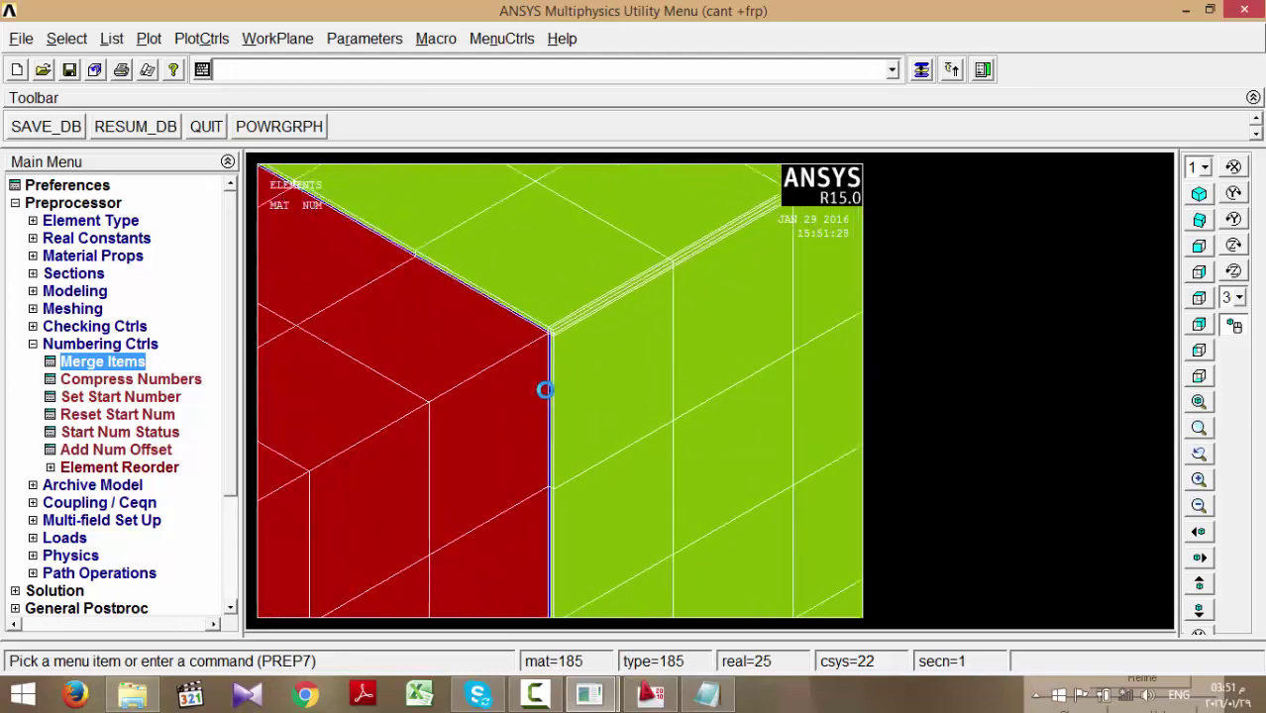
scroll(546, 389, up, 10)
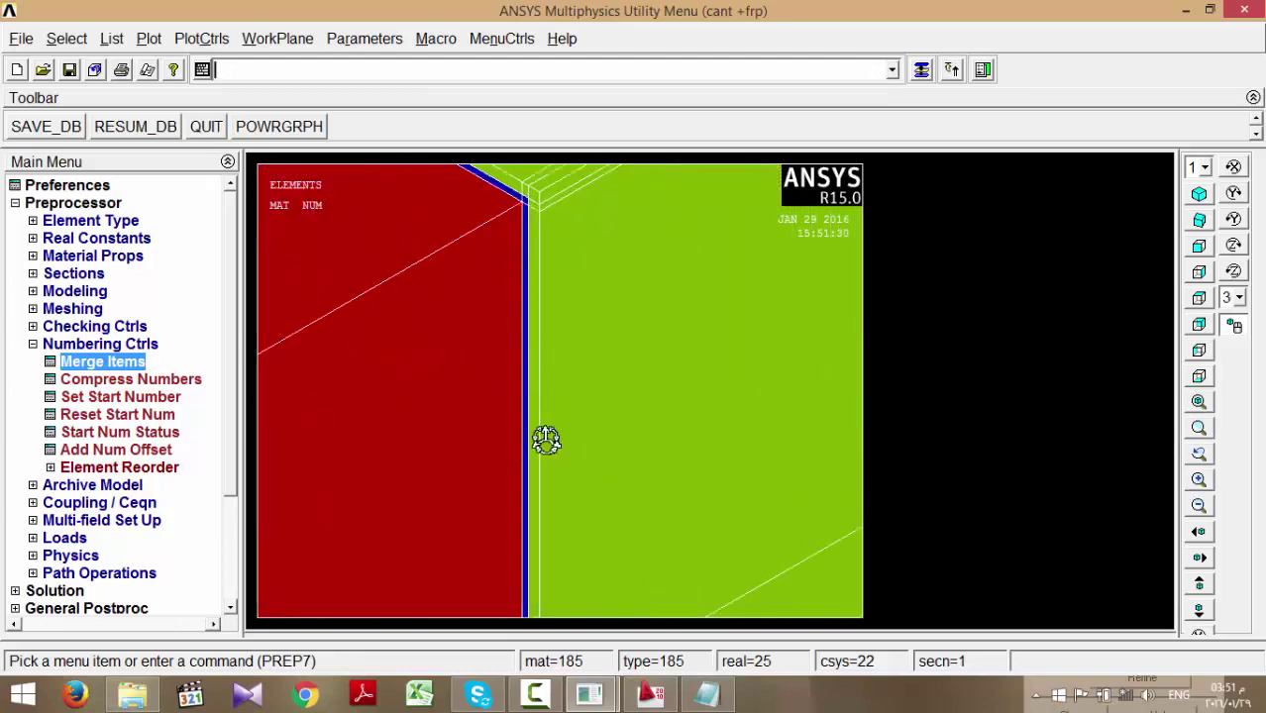
click(1199, 401)
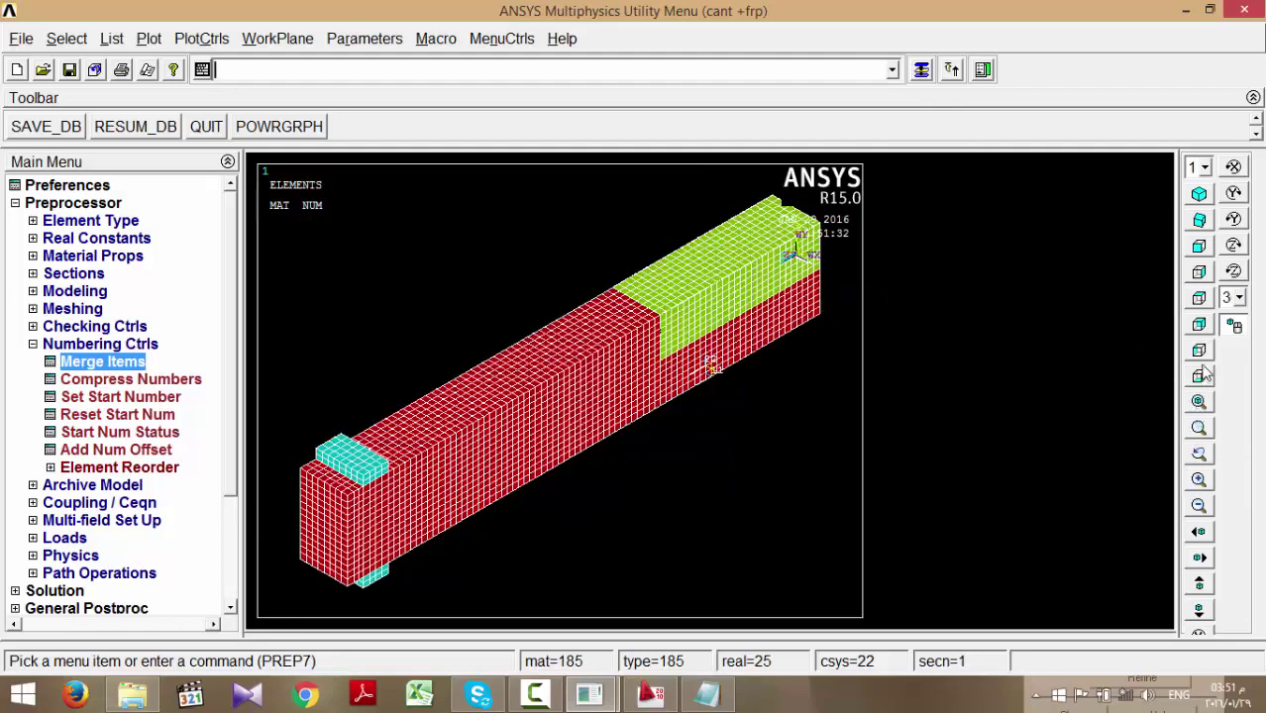
- Show the beam in side elevation with its FRP end in view, and save the database
click(1200, 298)
click(1199, 271)
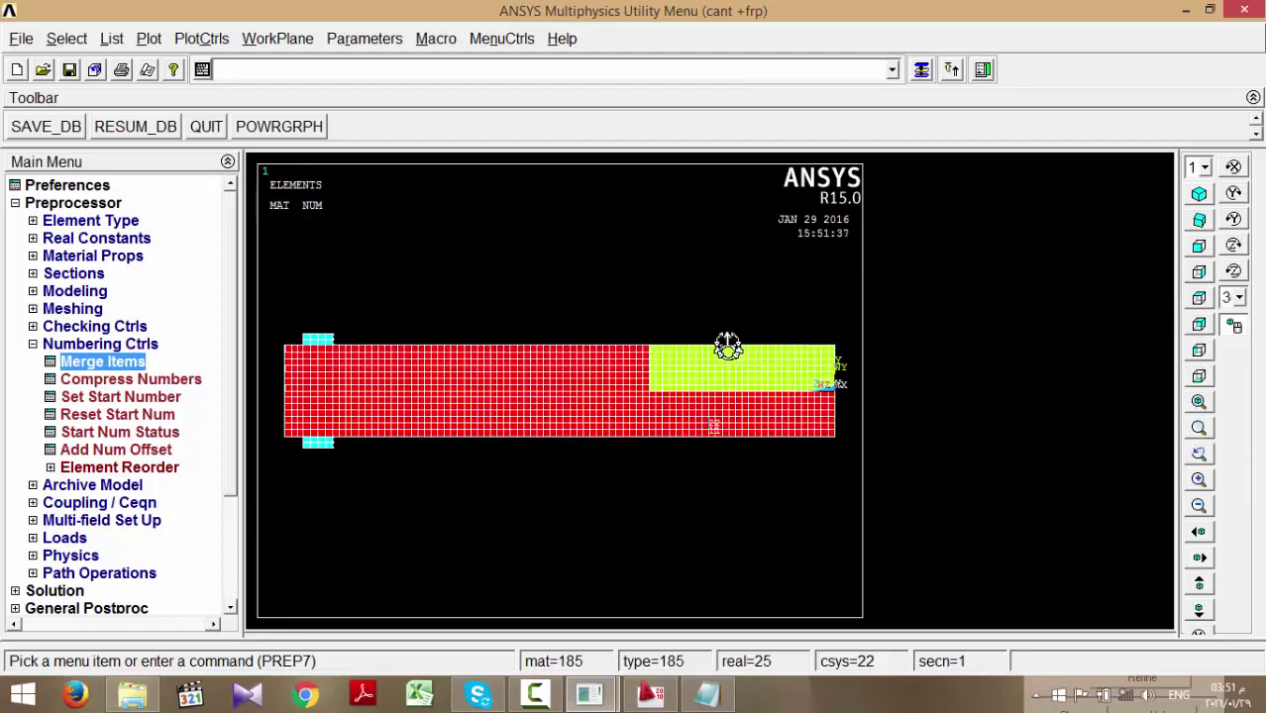
mouse_move(639, 432)
ctrl+mouse_down()
mouse_move(856, 433)
mouse_move(618, 434)
ctrl+mouse_up()
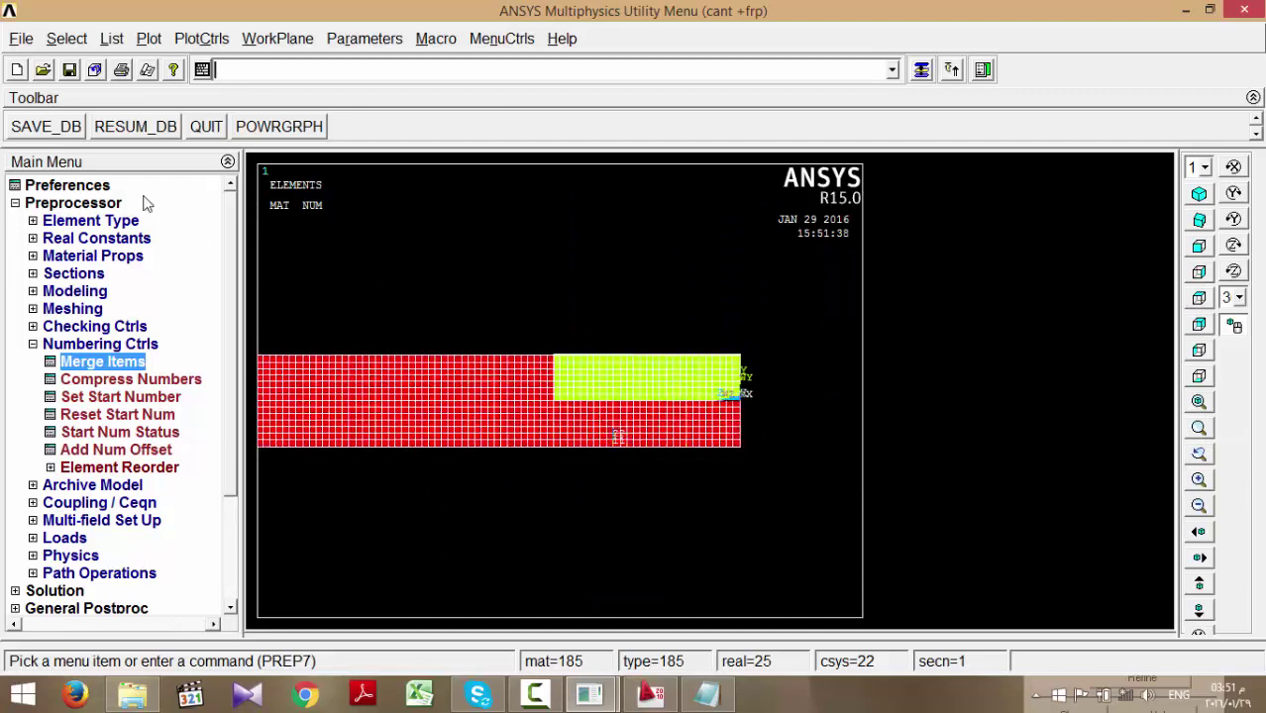
click(62, 345)
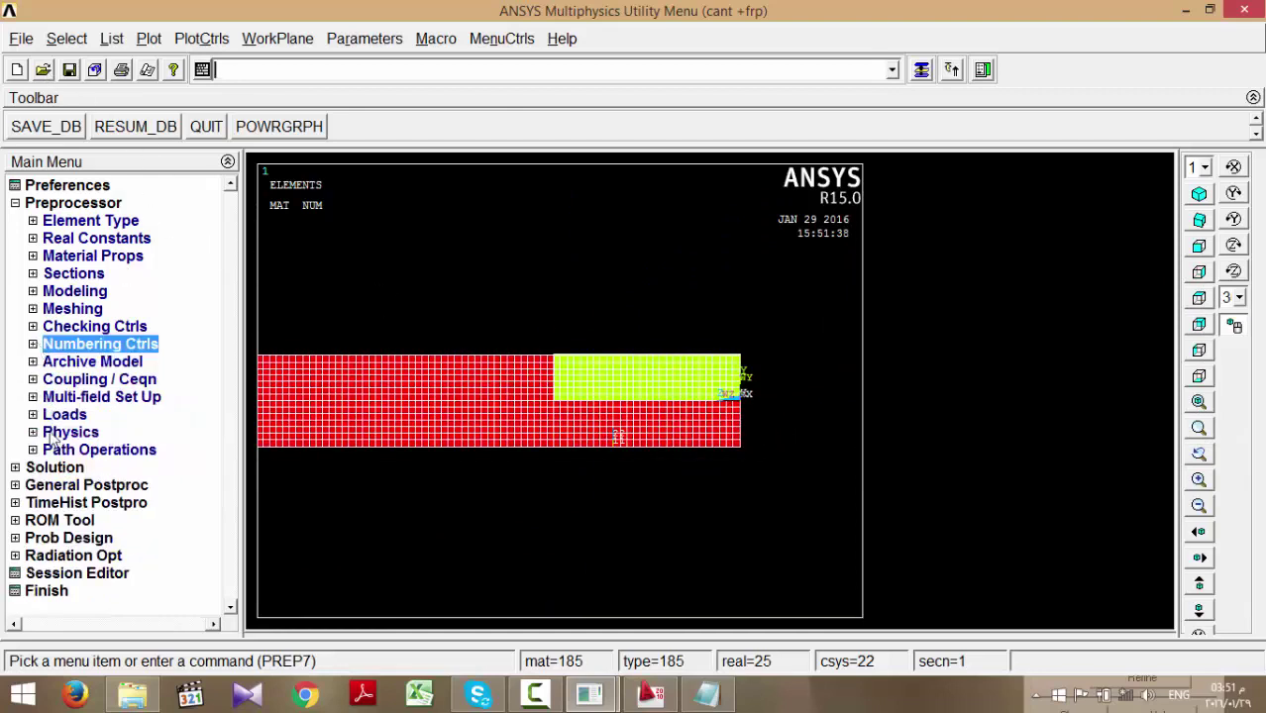
click(45, 127)
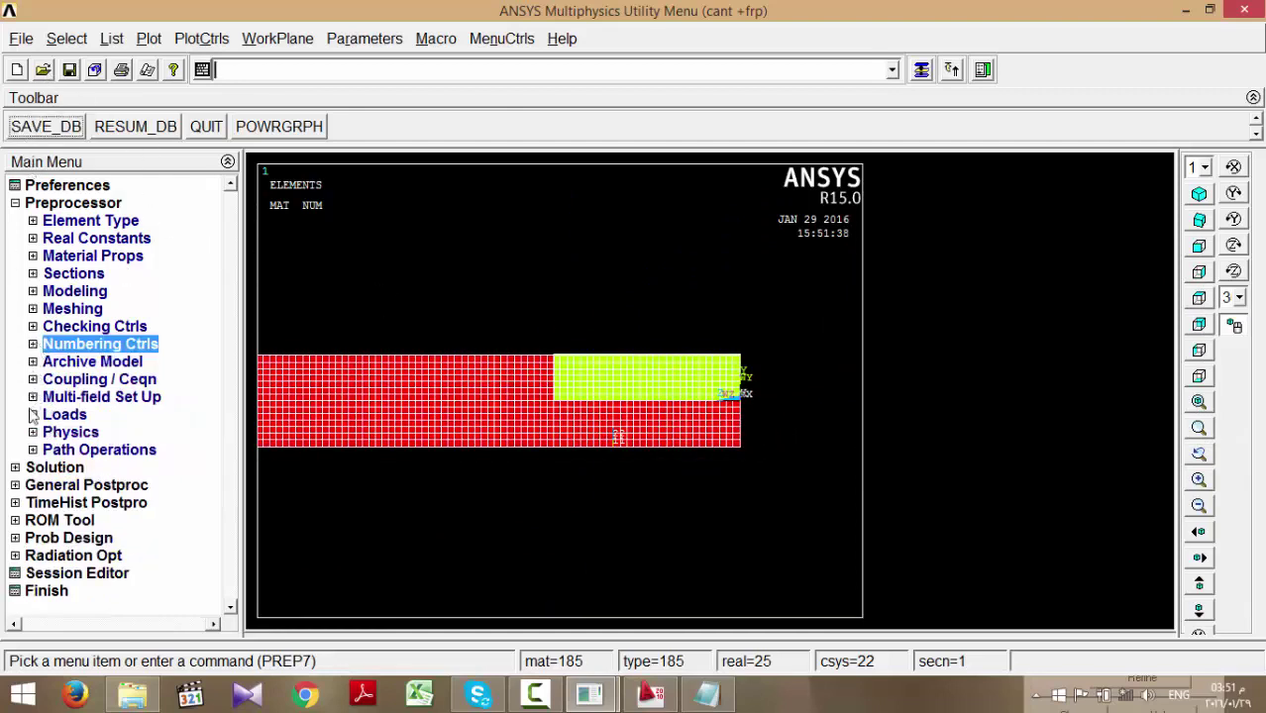
- Try applying displacement constraints to all nodes on the FRP-strengthened end face, including the FRP nodes
click(33, 416)
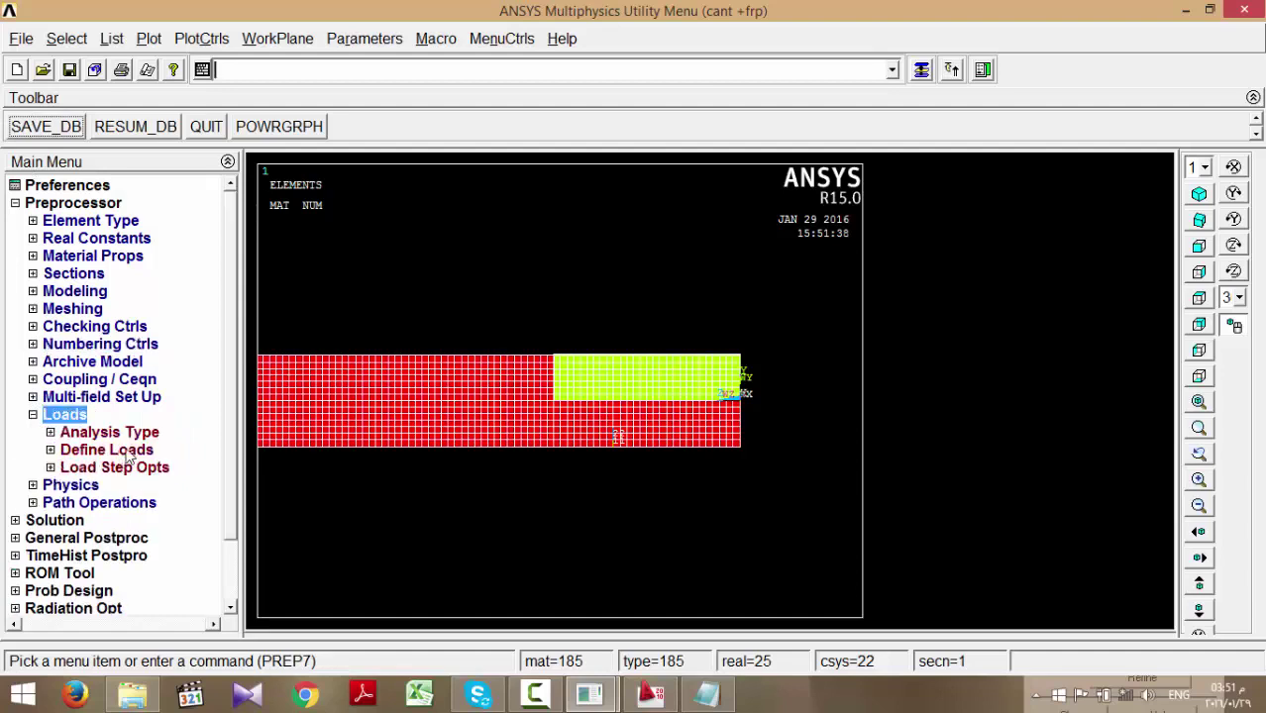
click(84, 451)
click(99, 486)
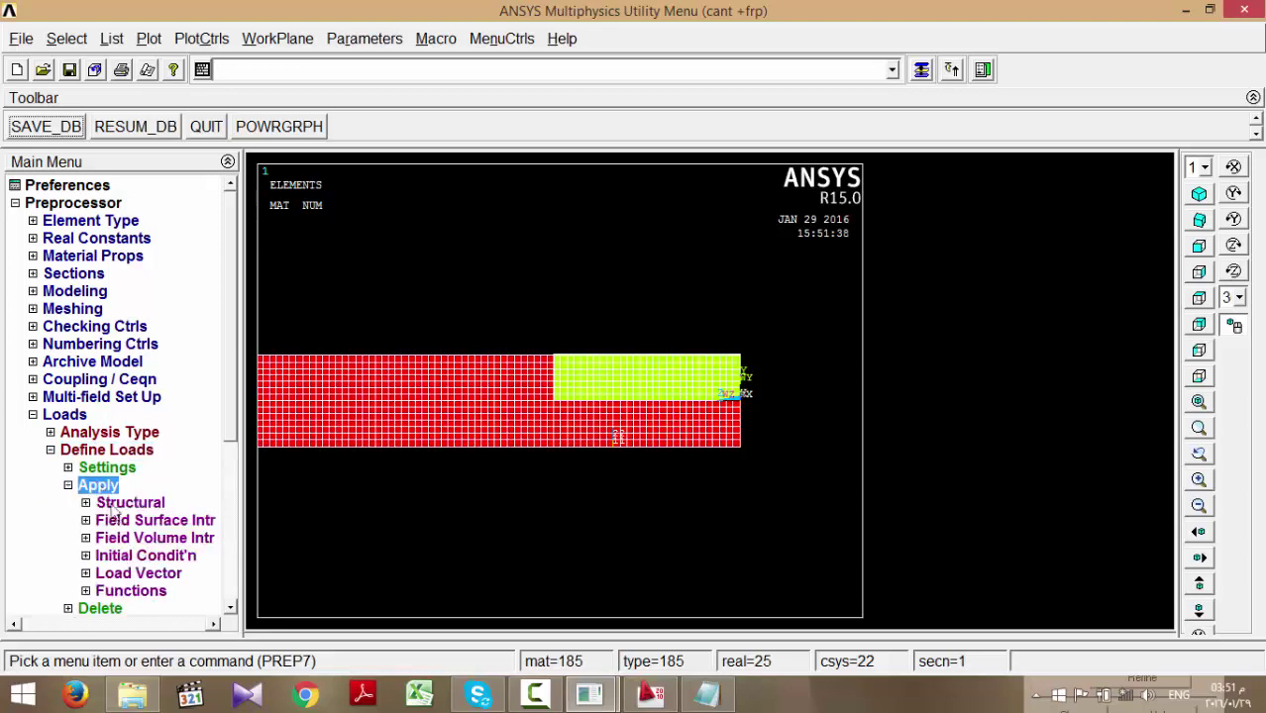
click(127, 503)
click(144, 522)
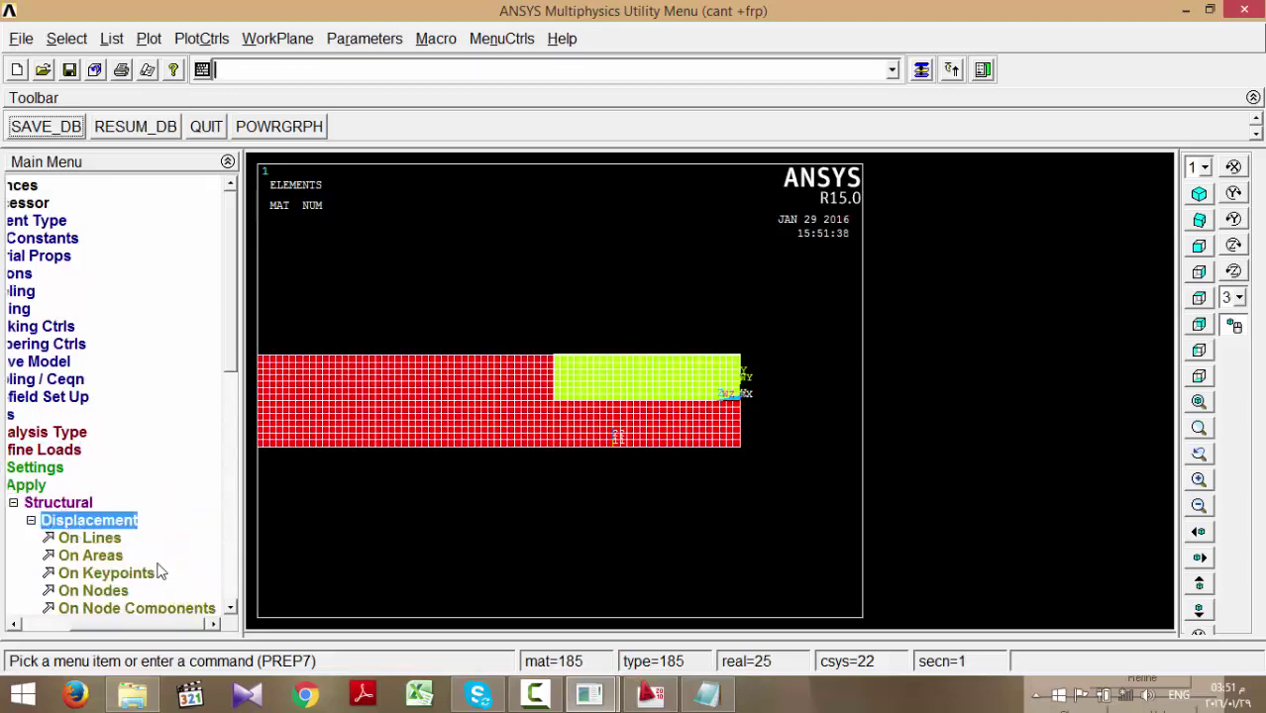
click(111, 591)
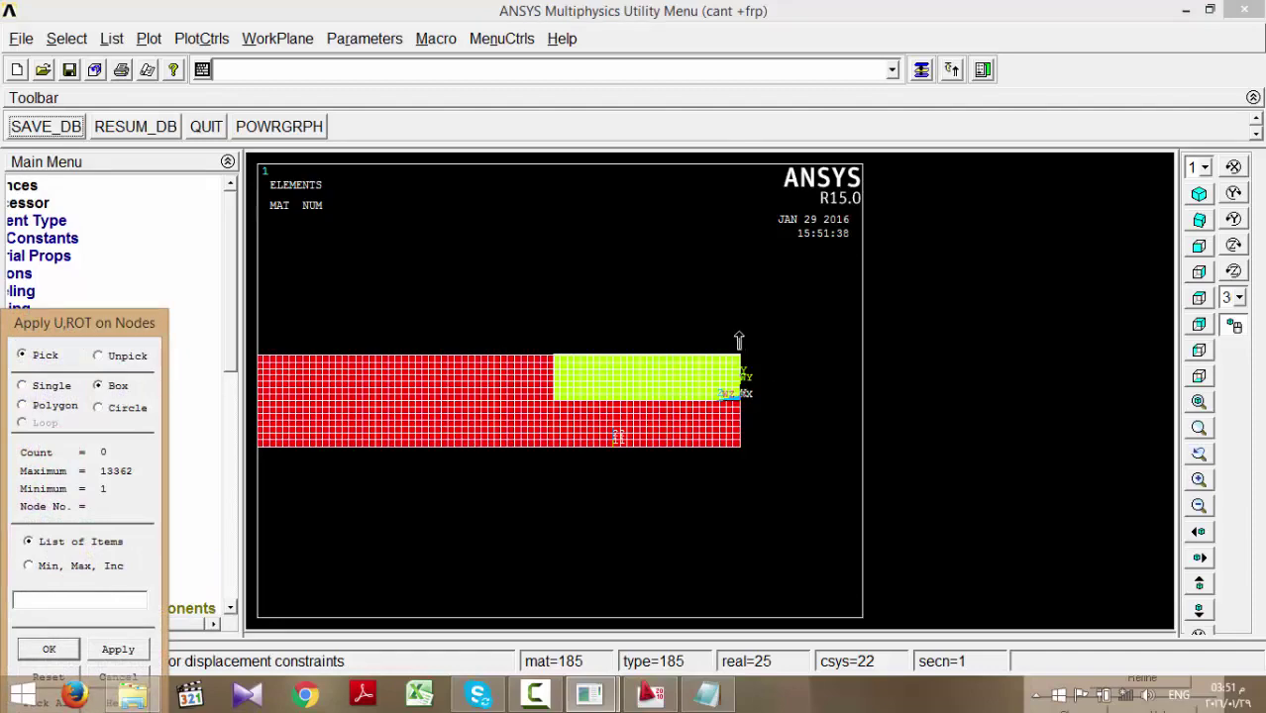
drag(739, 341, 780, 533)
click(48, 649)
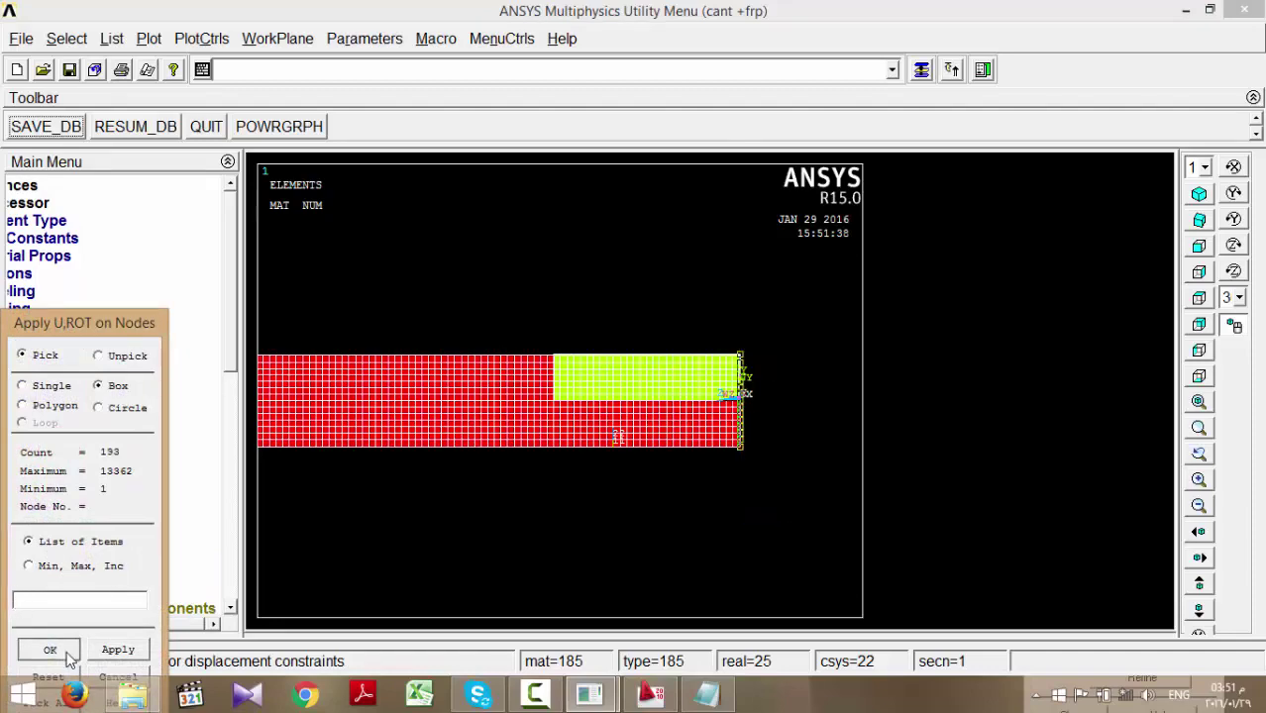
click(478, 459)
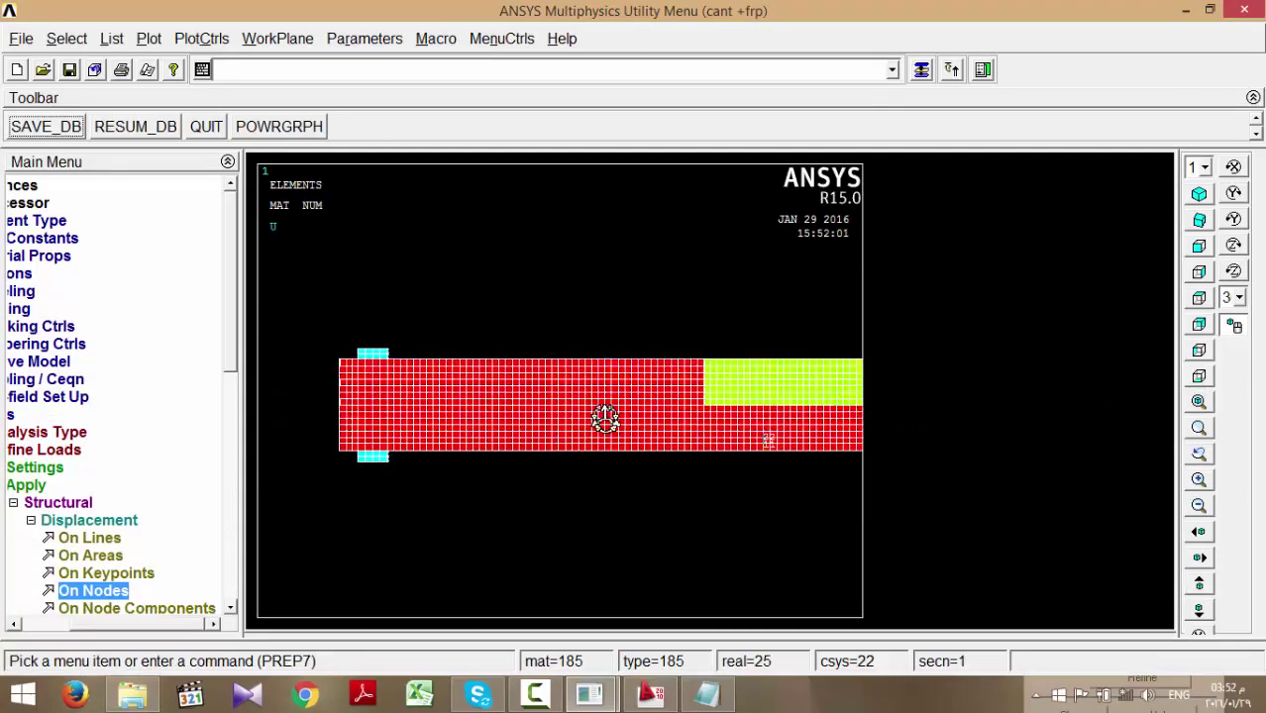
- Resume the last saved database to discard the constraints on the strengthened end face
ctrl+drag(805, 418, 602, 418)
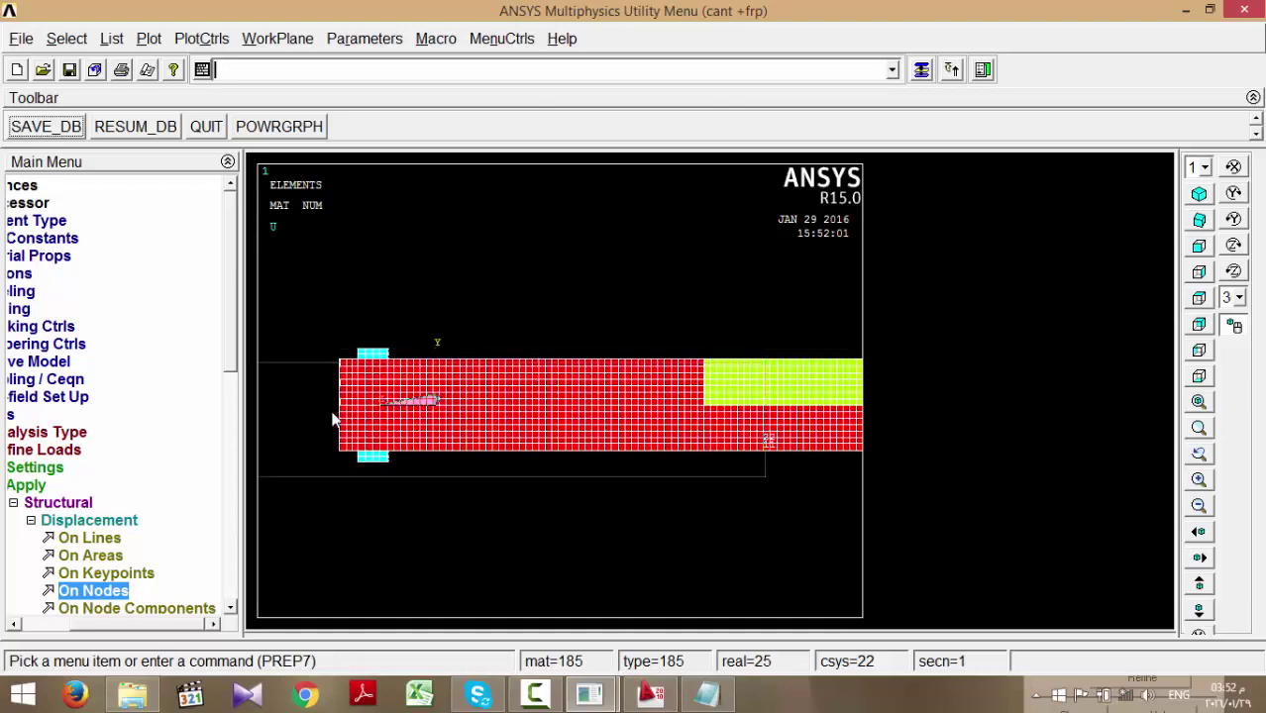
ctrl+right_drag(332, 420, 685, 409)
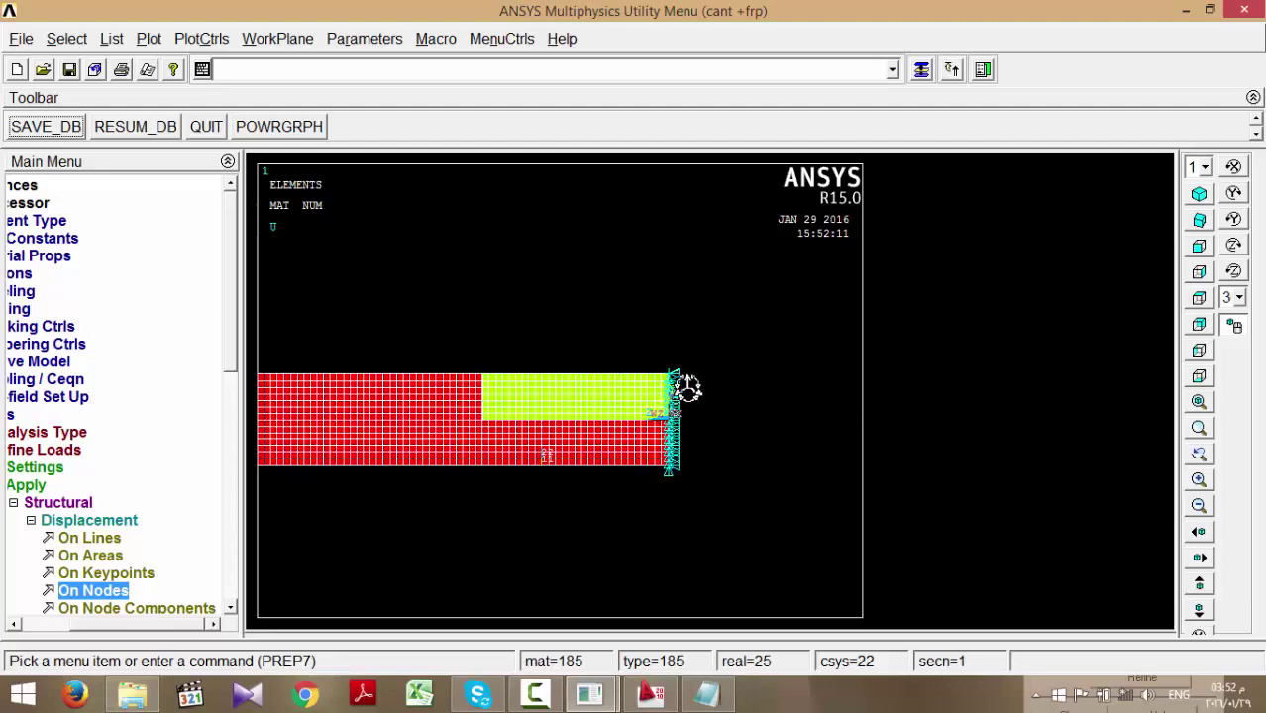
click(116, 134)
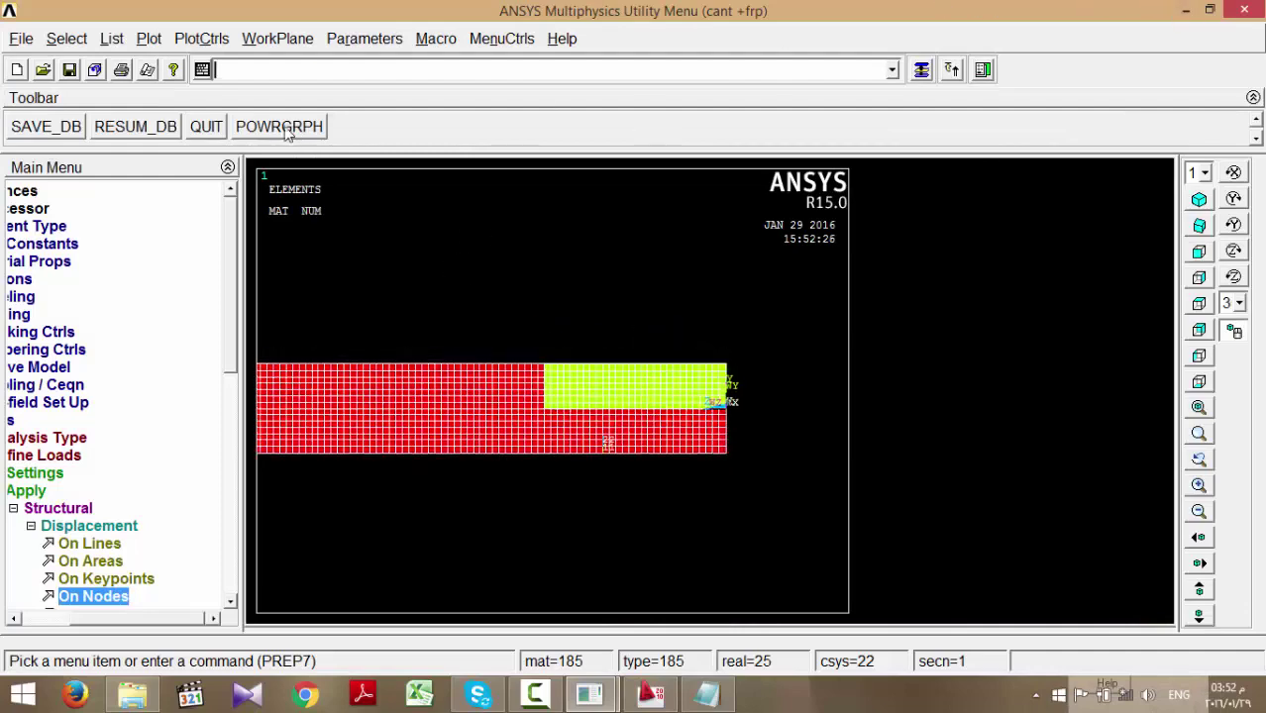
- Select the BEAM component and everything below its volumes, and display only its elements
click(68, 38)
click(86, 66)
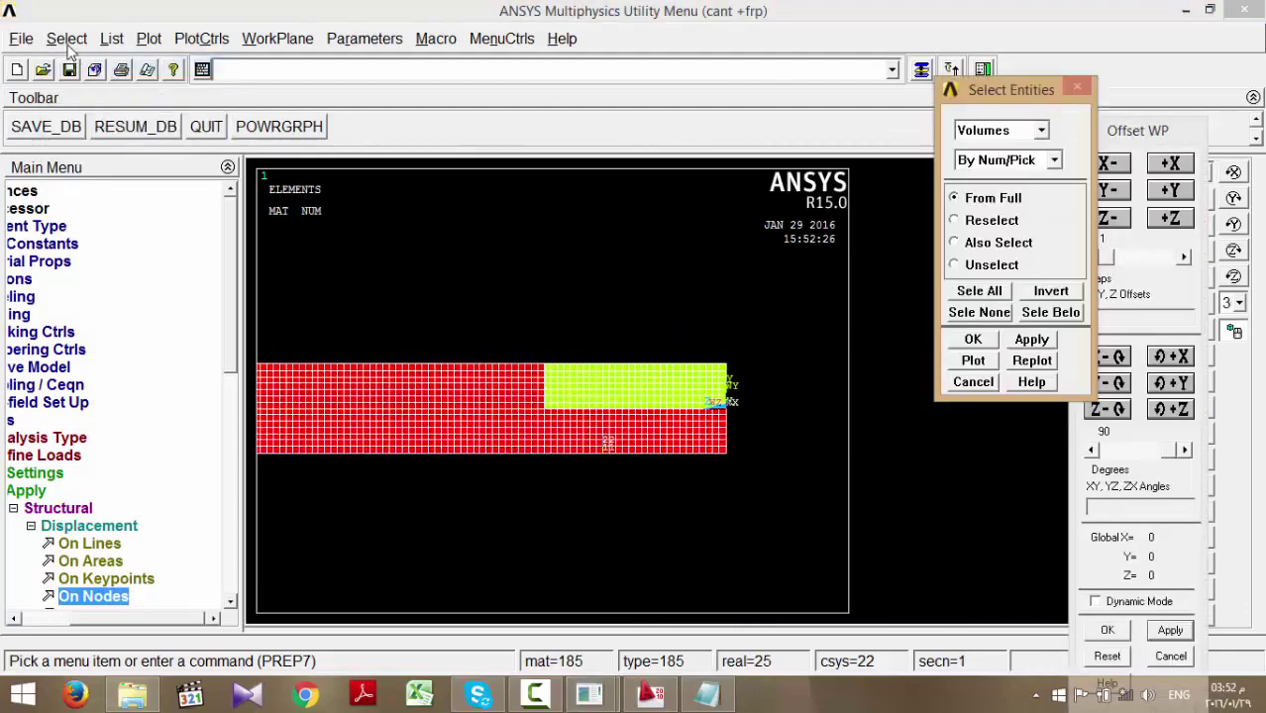
click(67, 39)
click(84, 86)
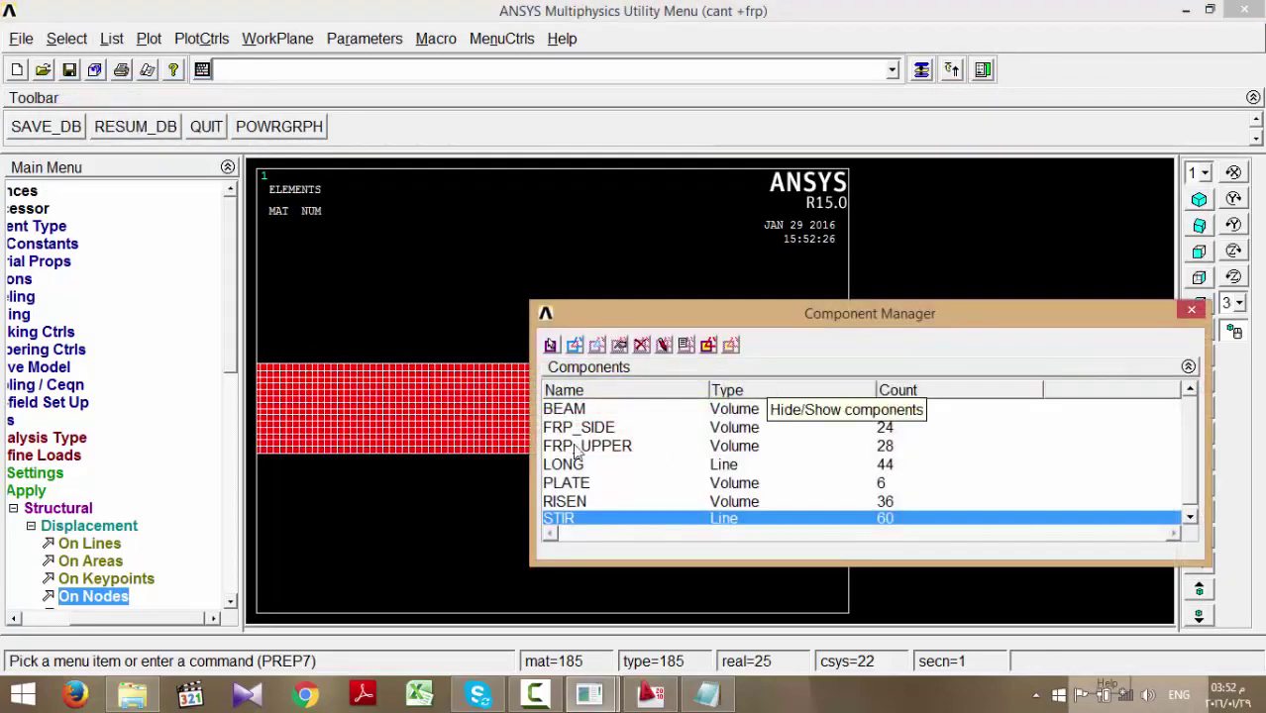
click(572, 414)
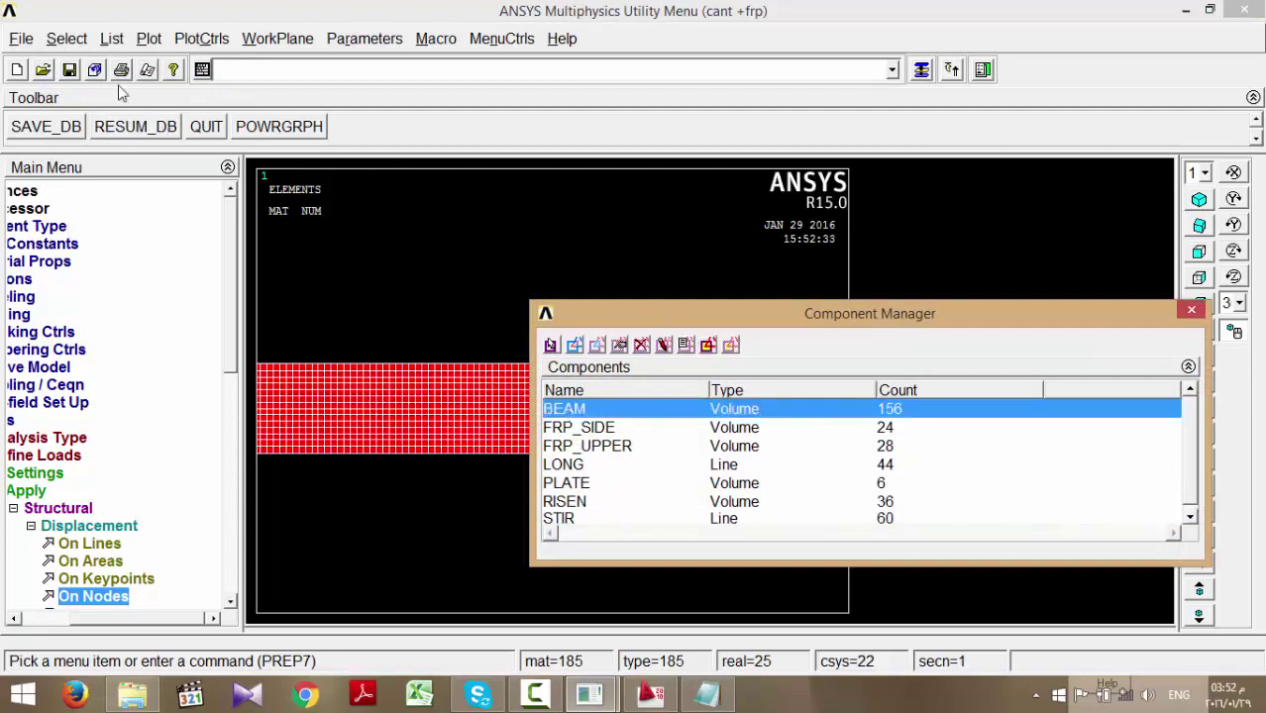
click(57, 37)
mouse_move(169, 178)
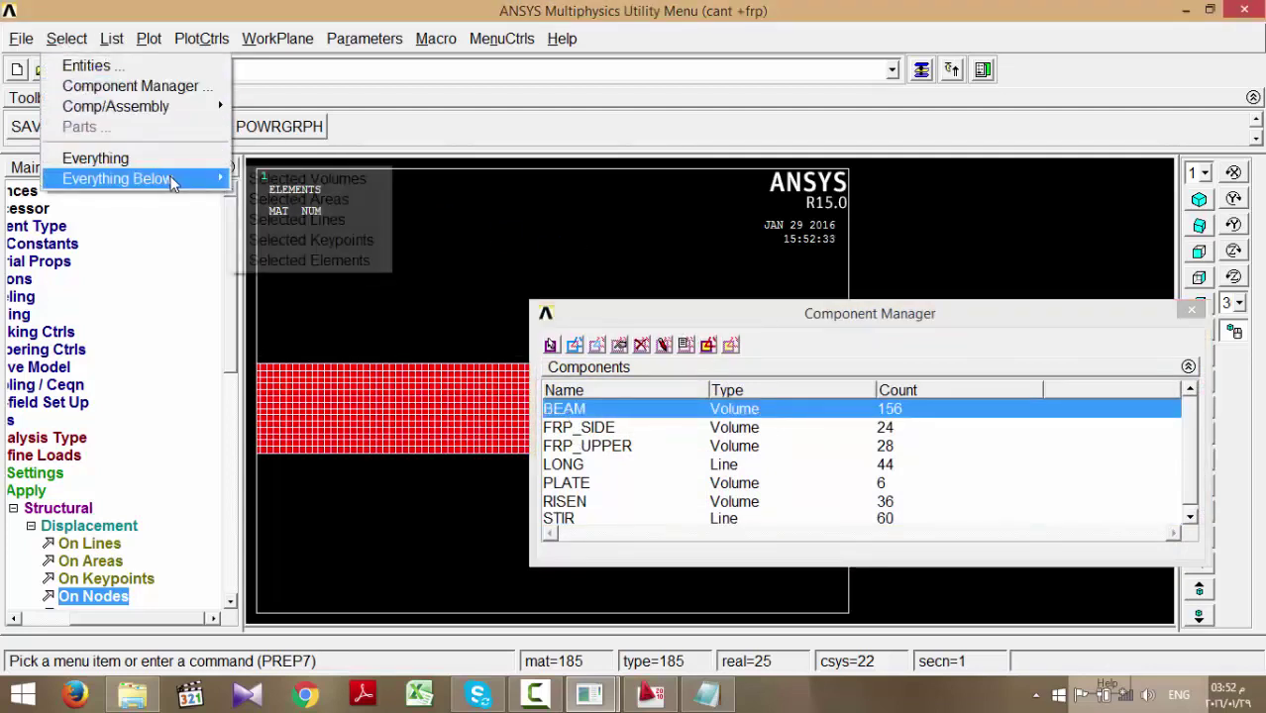
click(337, 180)
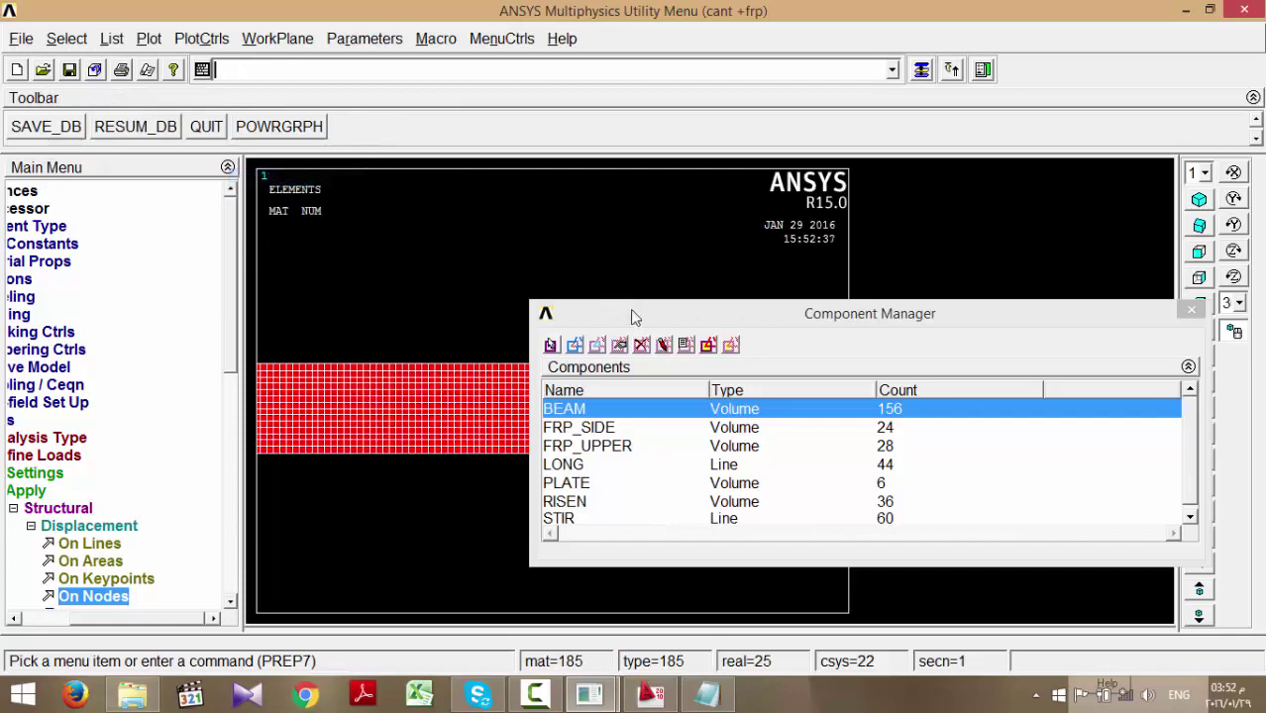
drag(628, 315, 644, 495)
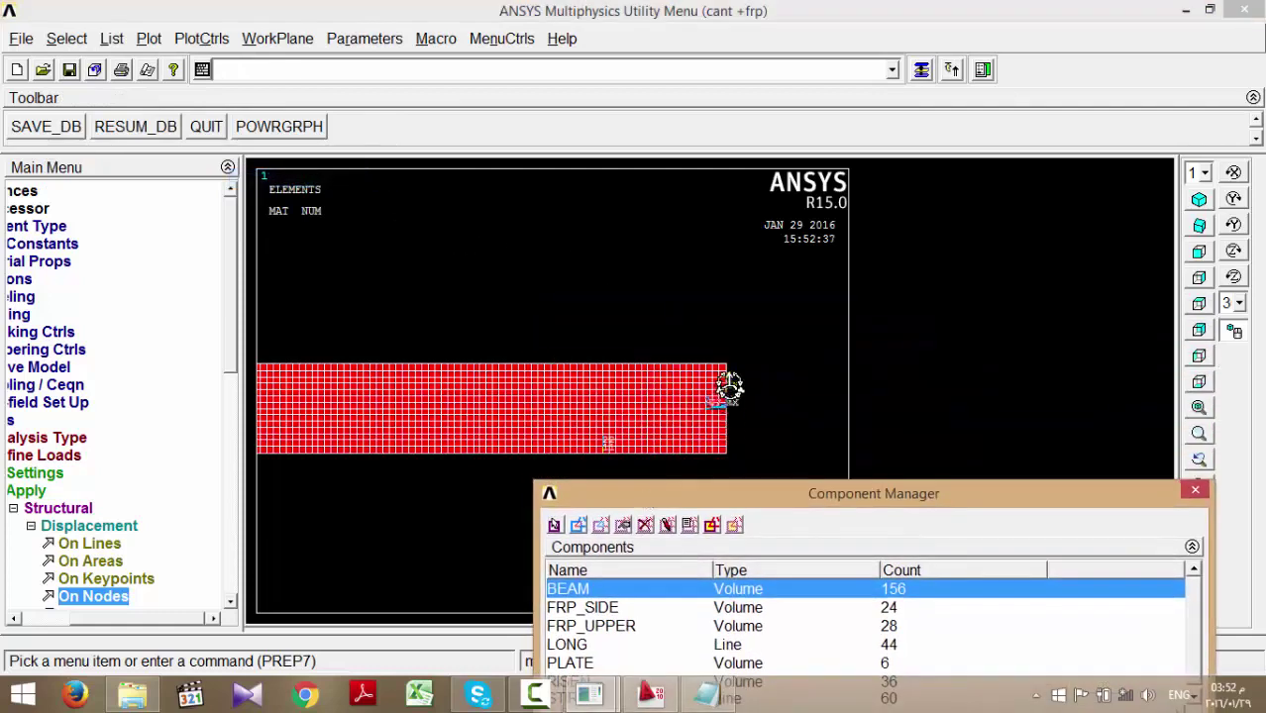
click(1195, 491)
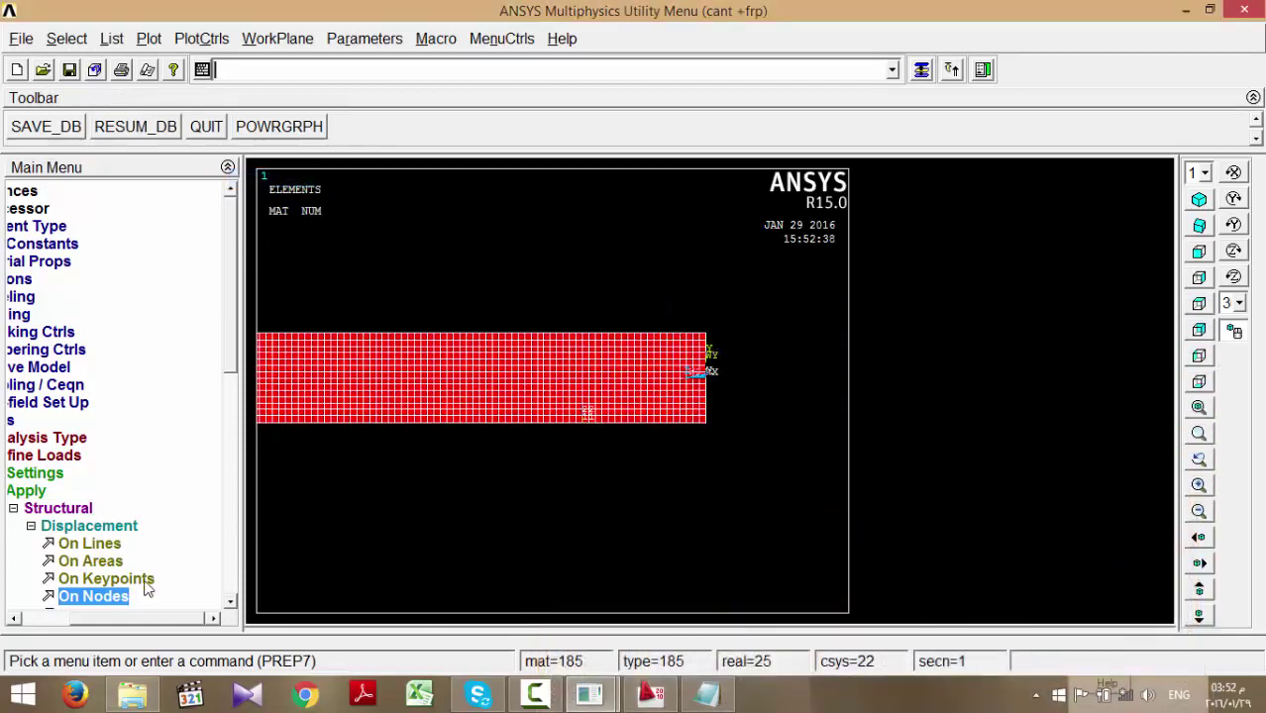
- Constrain all degrees of freedom on the BEAM nodes at the support end face, and reselect everything in the model
click(94, 596)
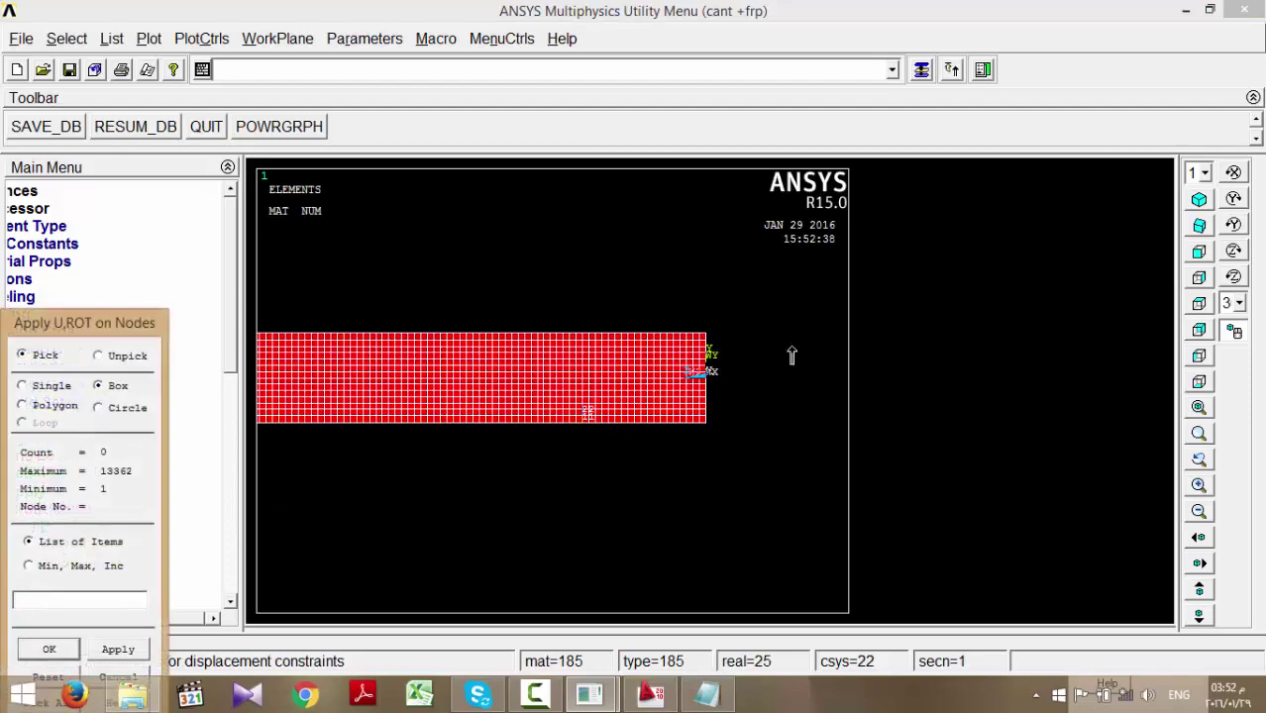
drag(729, 426, 761, 516)
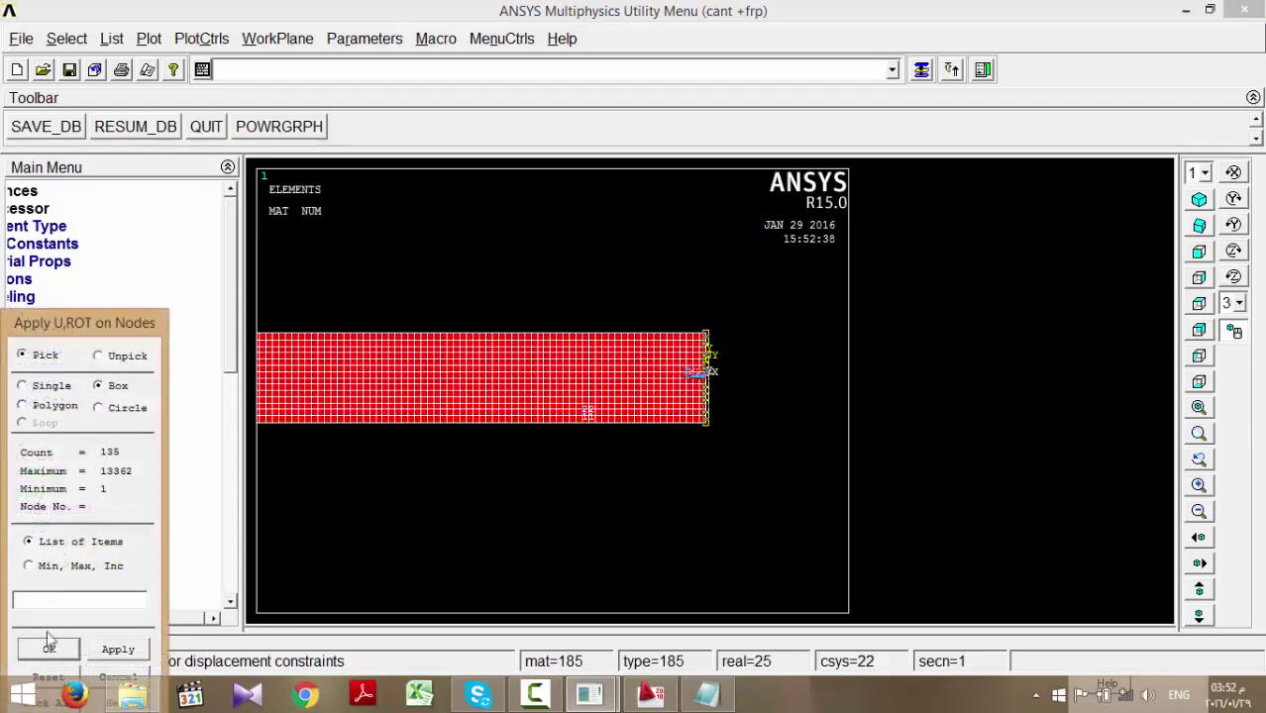
click(44, 649)
click(506, 462)
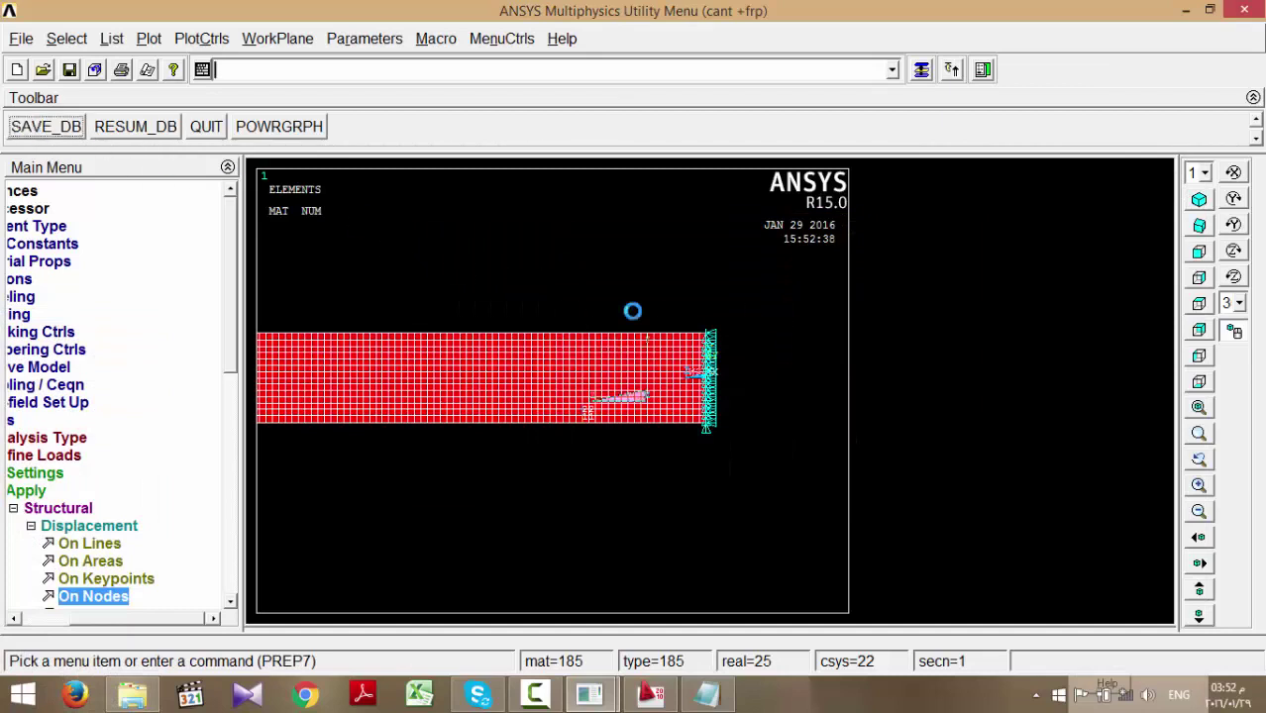
click(67, 39)
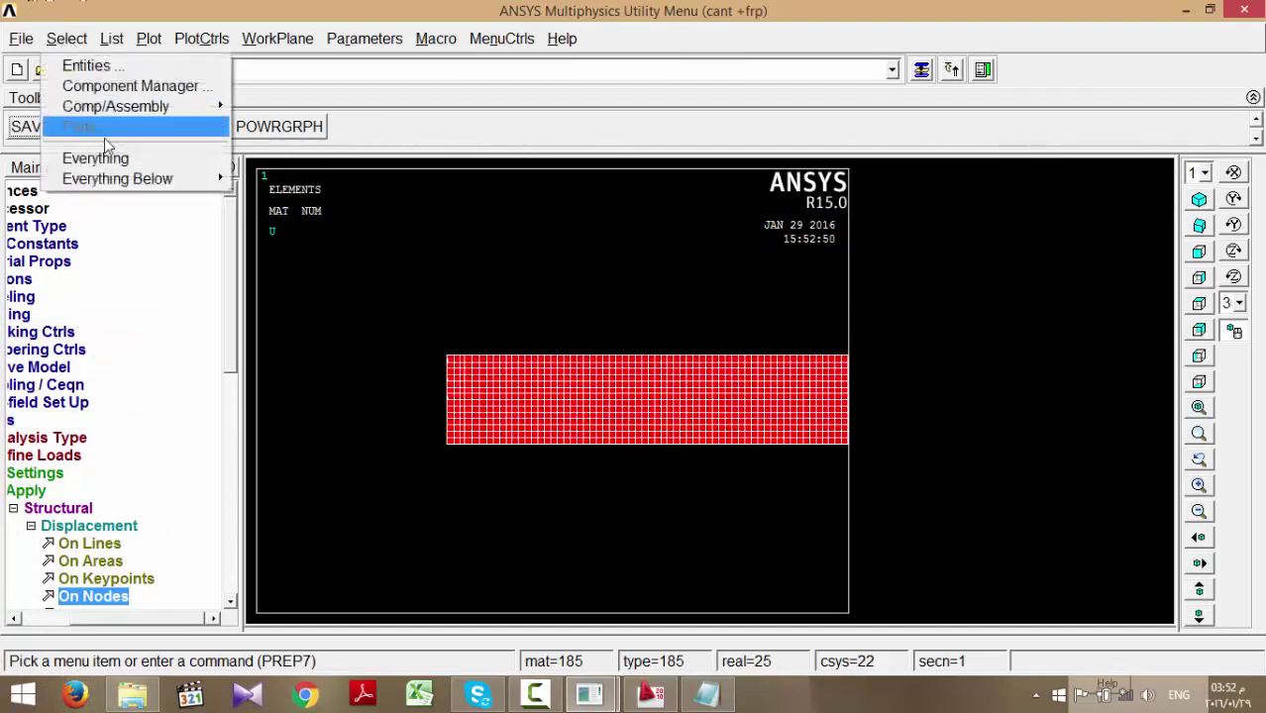
click(96, 160)
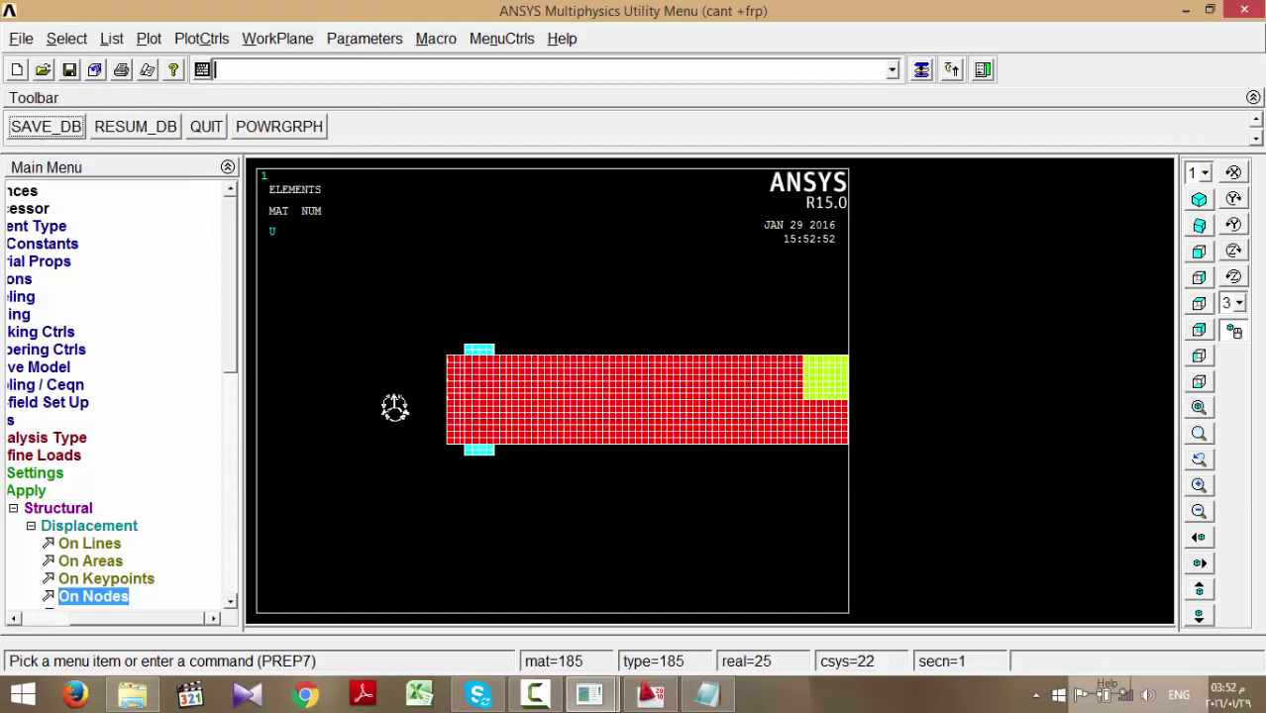
- Try applying a constant UY displacement of -30 to all the top-face nodes of the upper plate
click(14, 509)
double_click(93, 514)
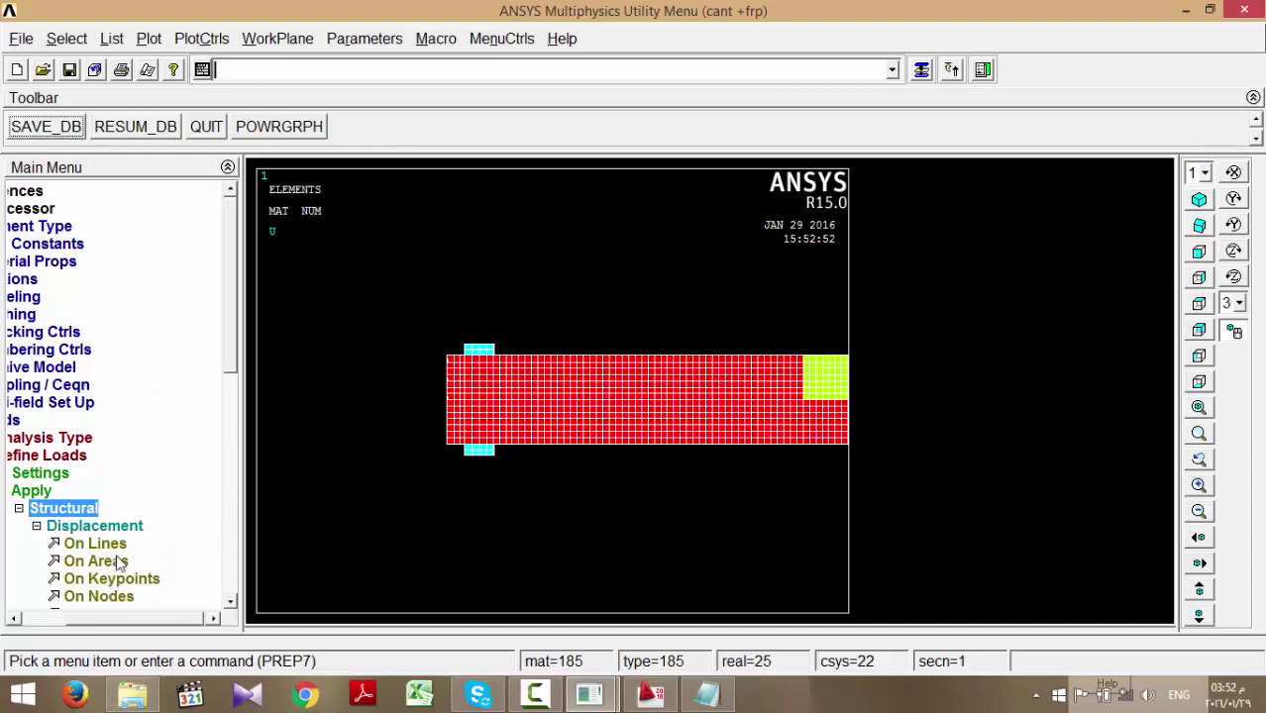
click(231, 602)
click(233, 604)
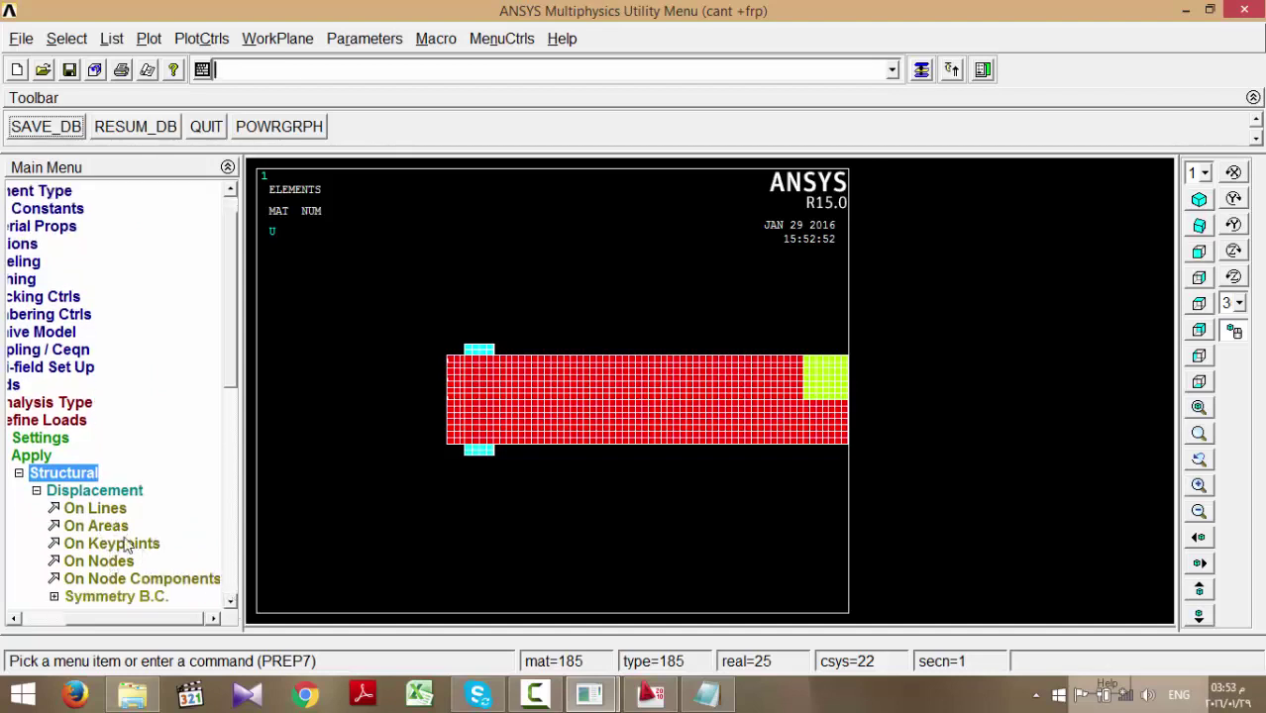
click(123, 562)
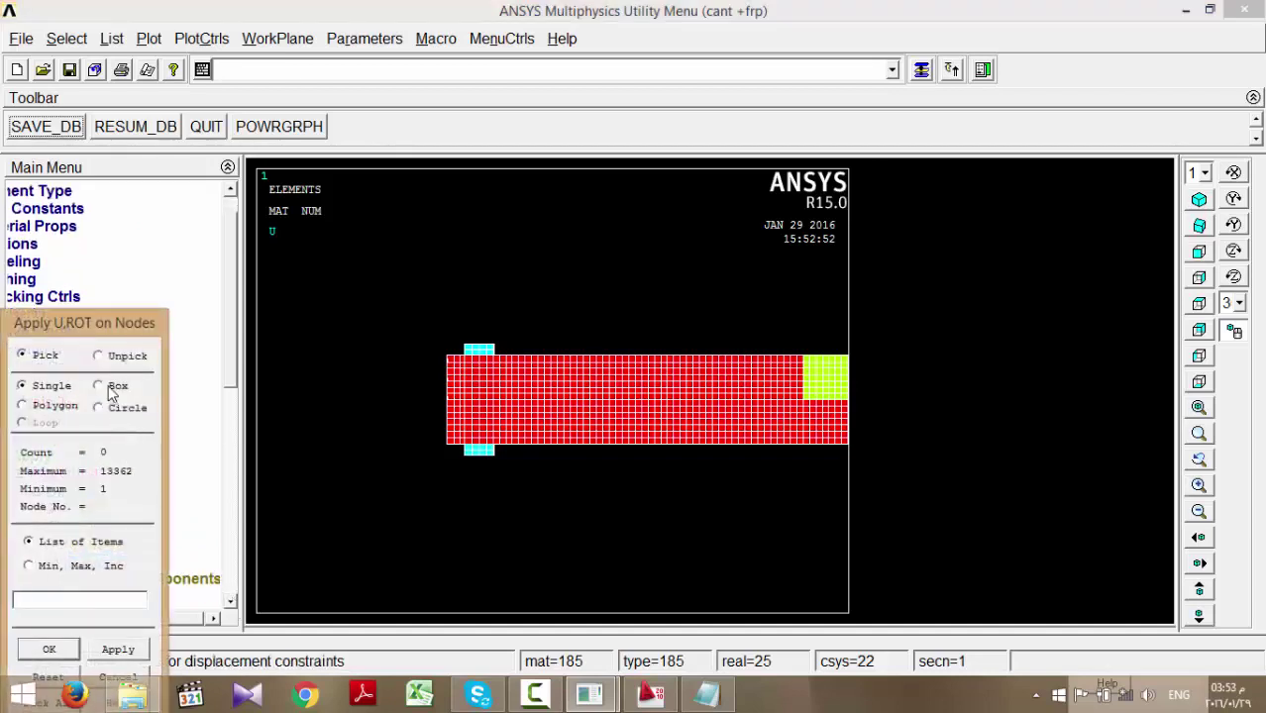
click(115, 386)
drag(450, 318, 539, 351)
click(70, 654)
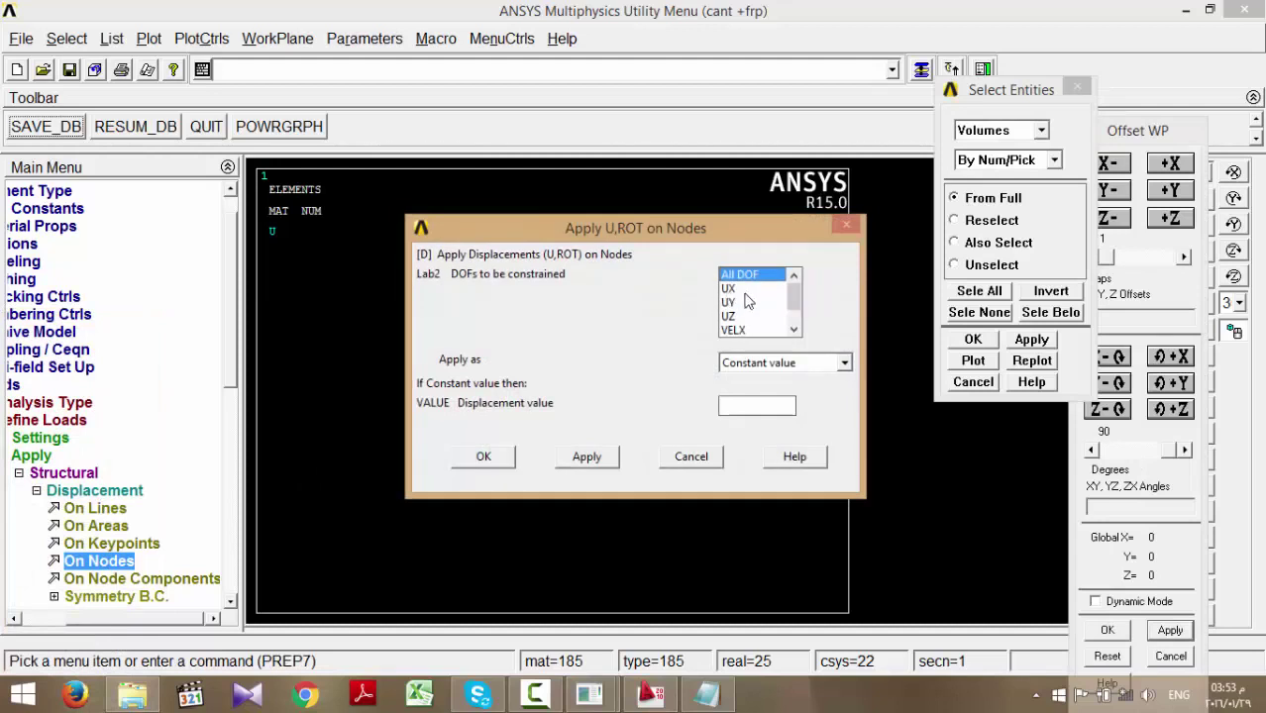
click(730, 302)
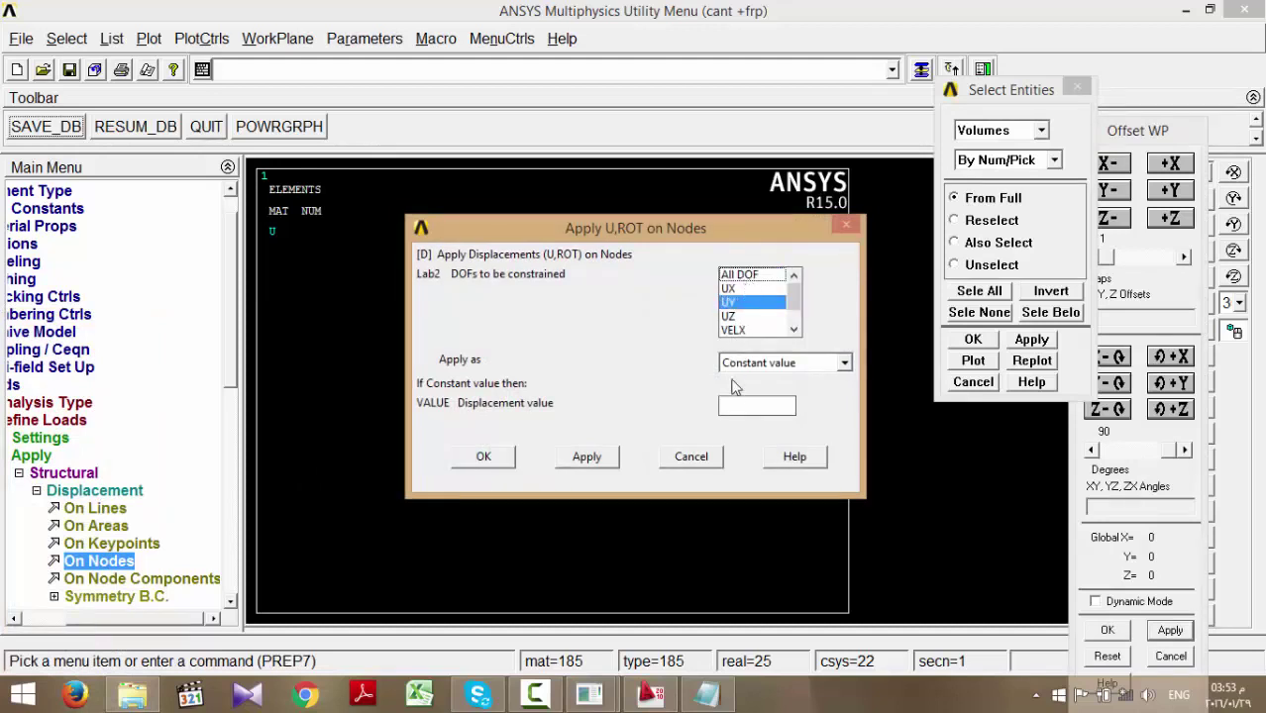
click(743, 405)
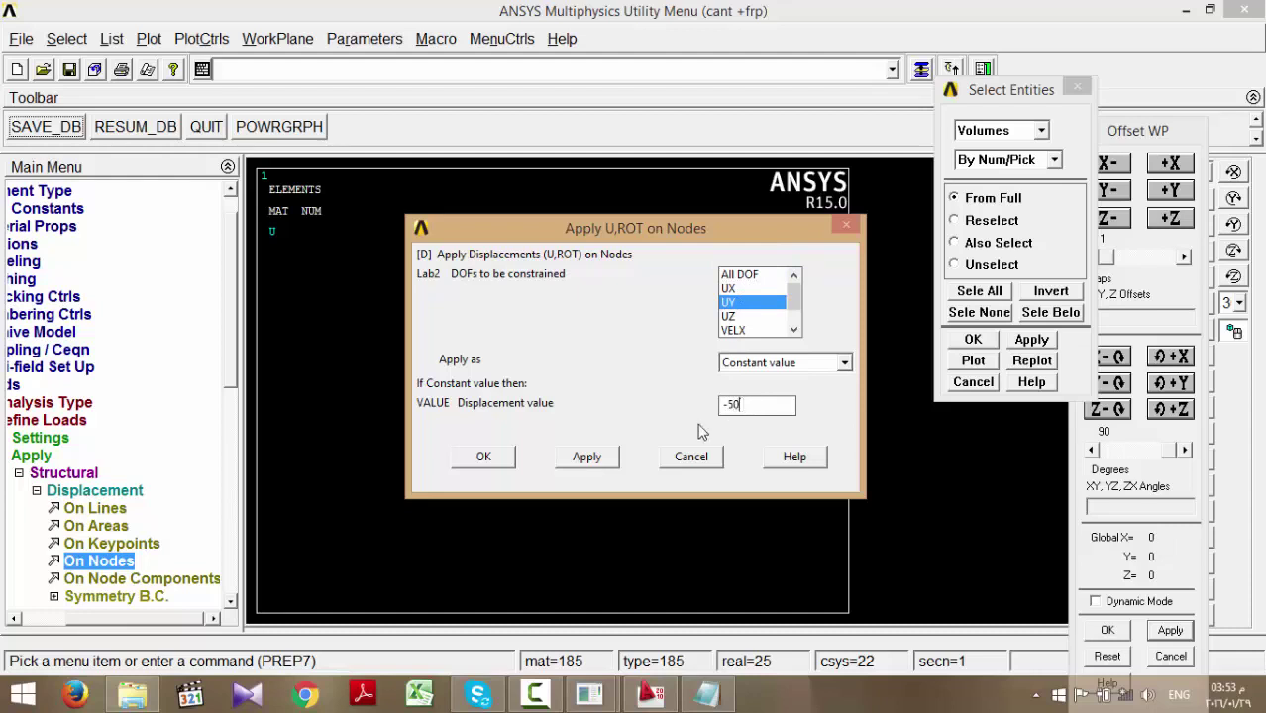
click(484, 459)
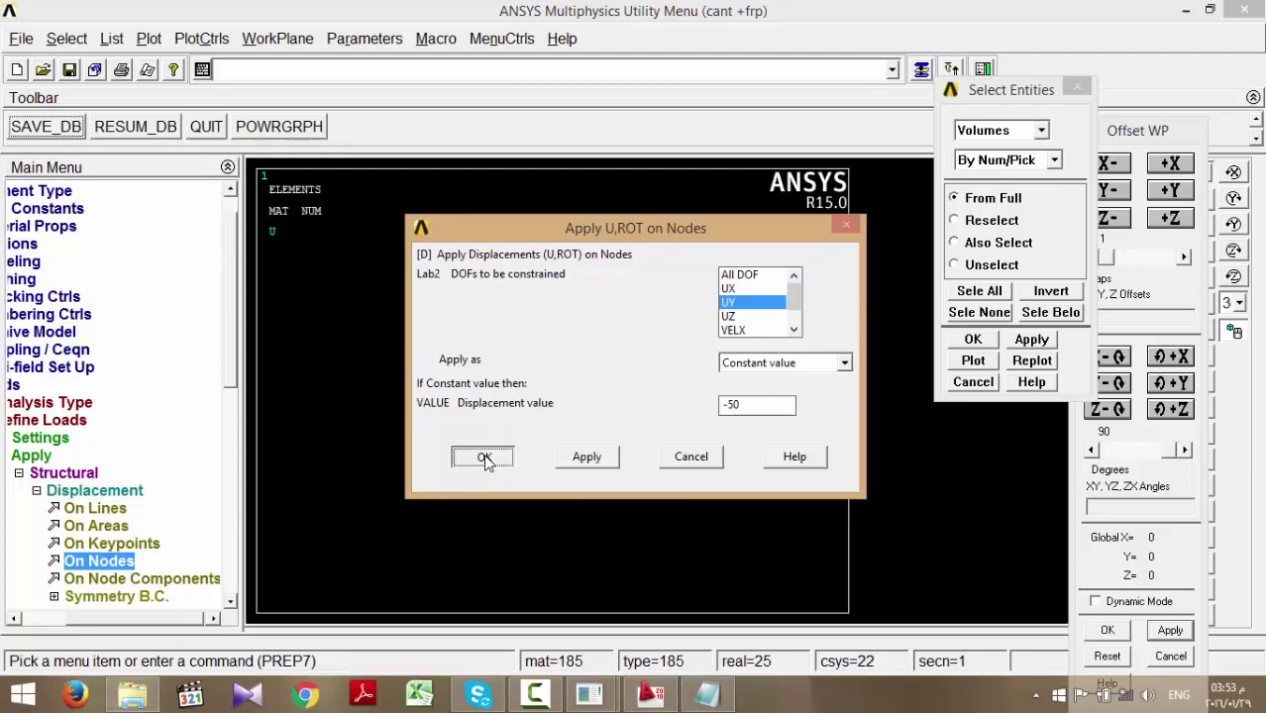
drag(726, 404, 760, 403)
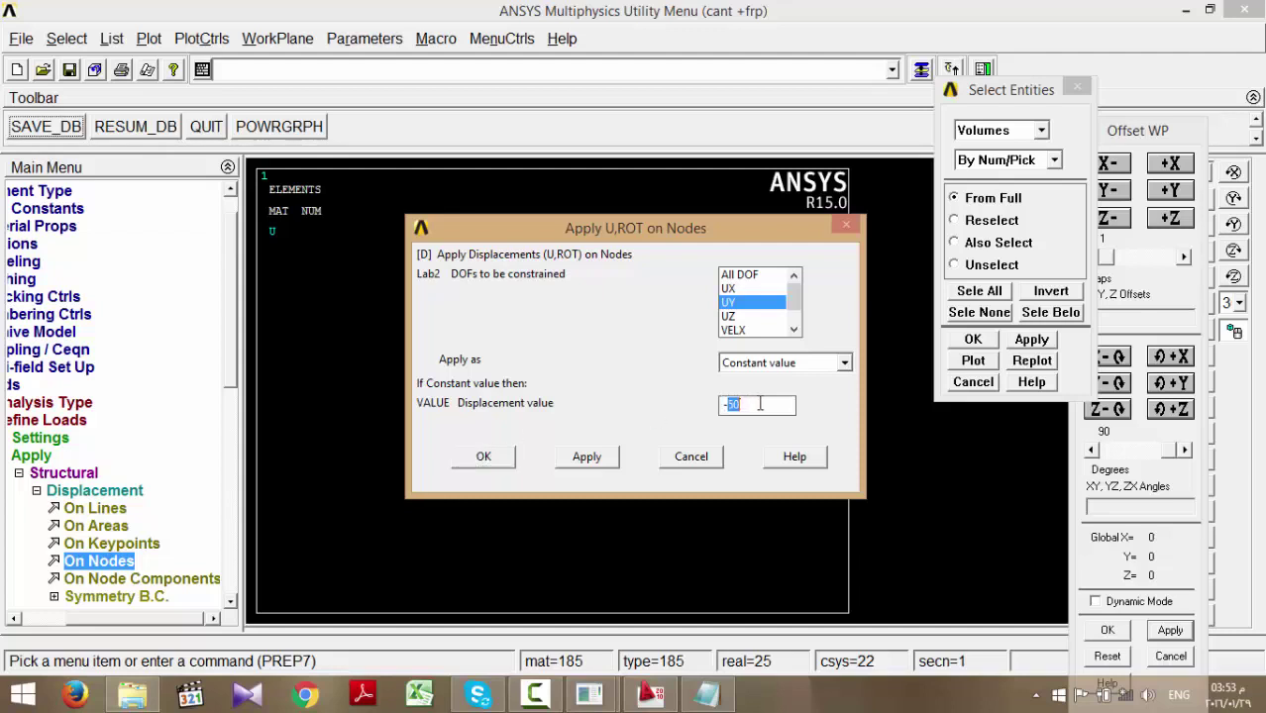
click(495, 457)
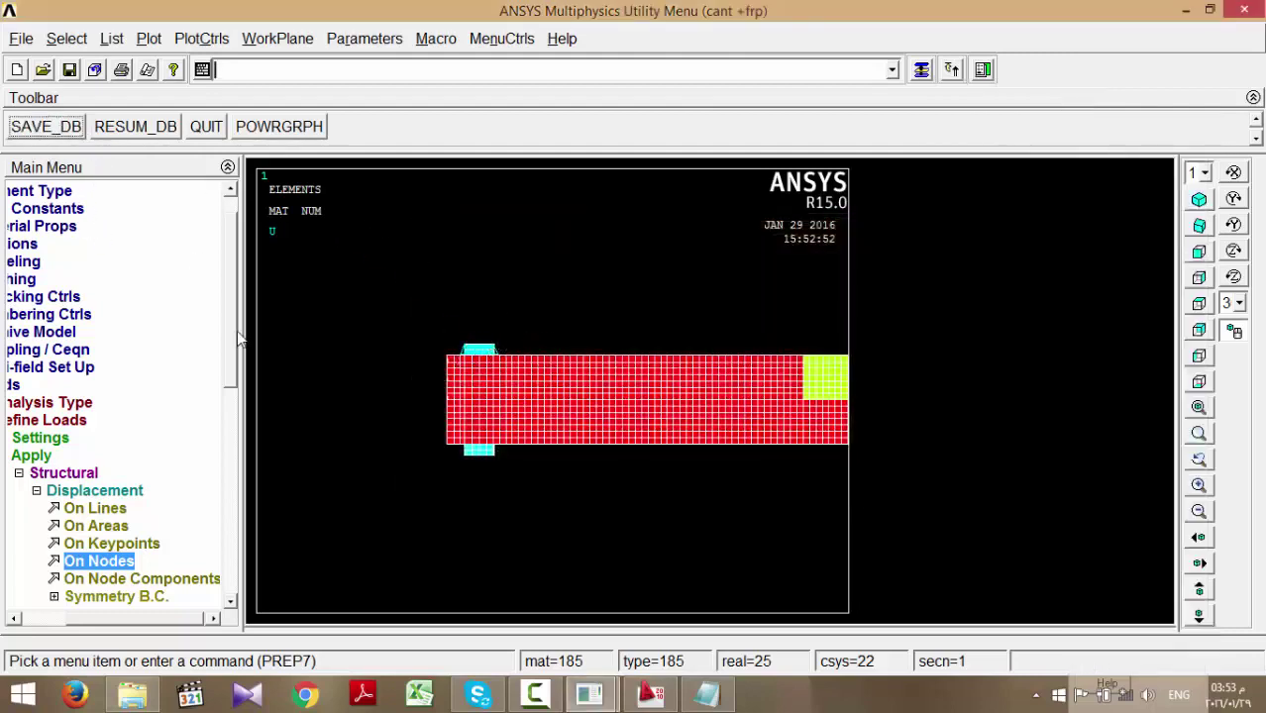
- Set the new solution analysis type to Static
click(30, 473)
click(59, 421)
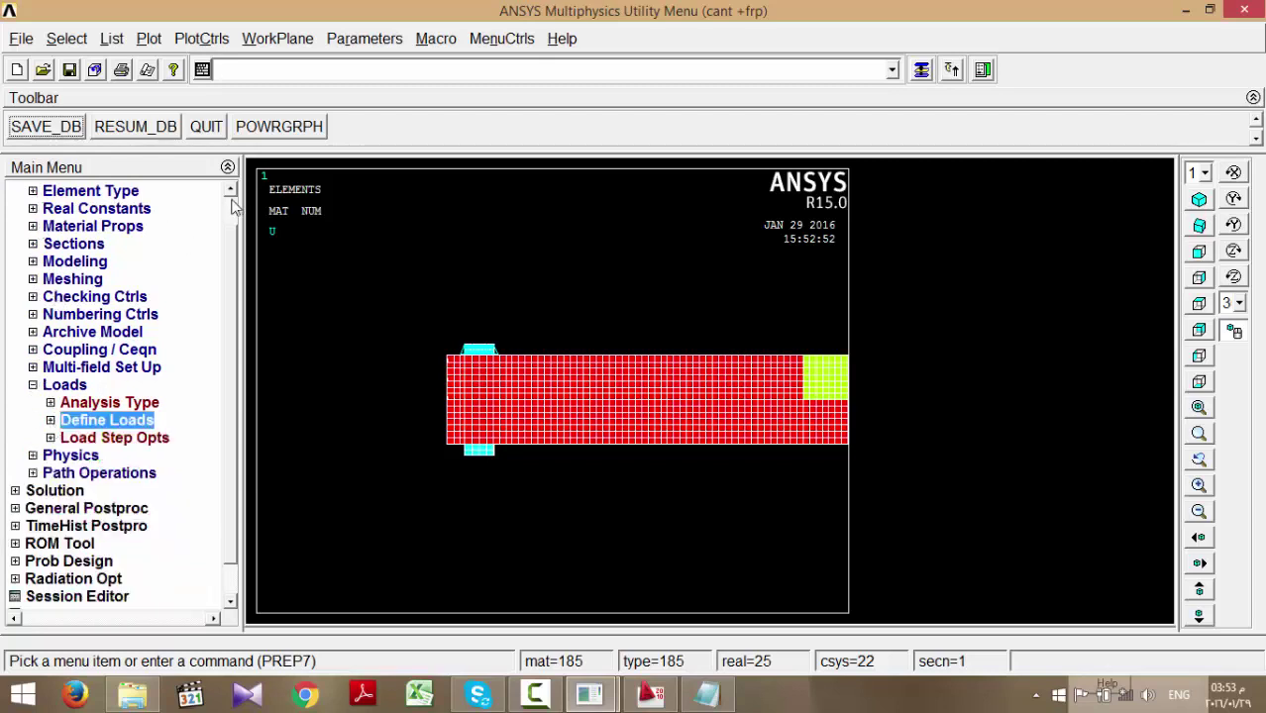
scroll(234, 210, up, 1)
click(59, 209)
click(52, 226)
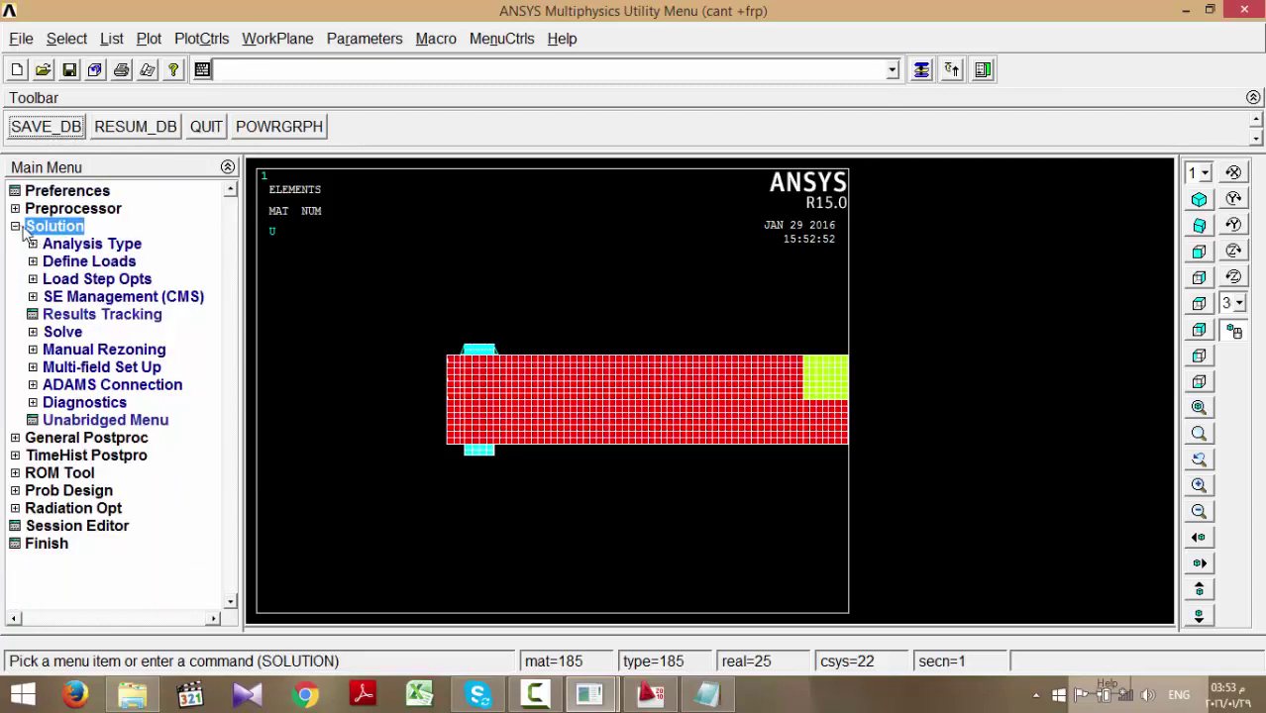
click(46, 244)
click(107, 261)
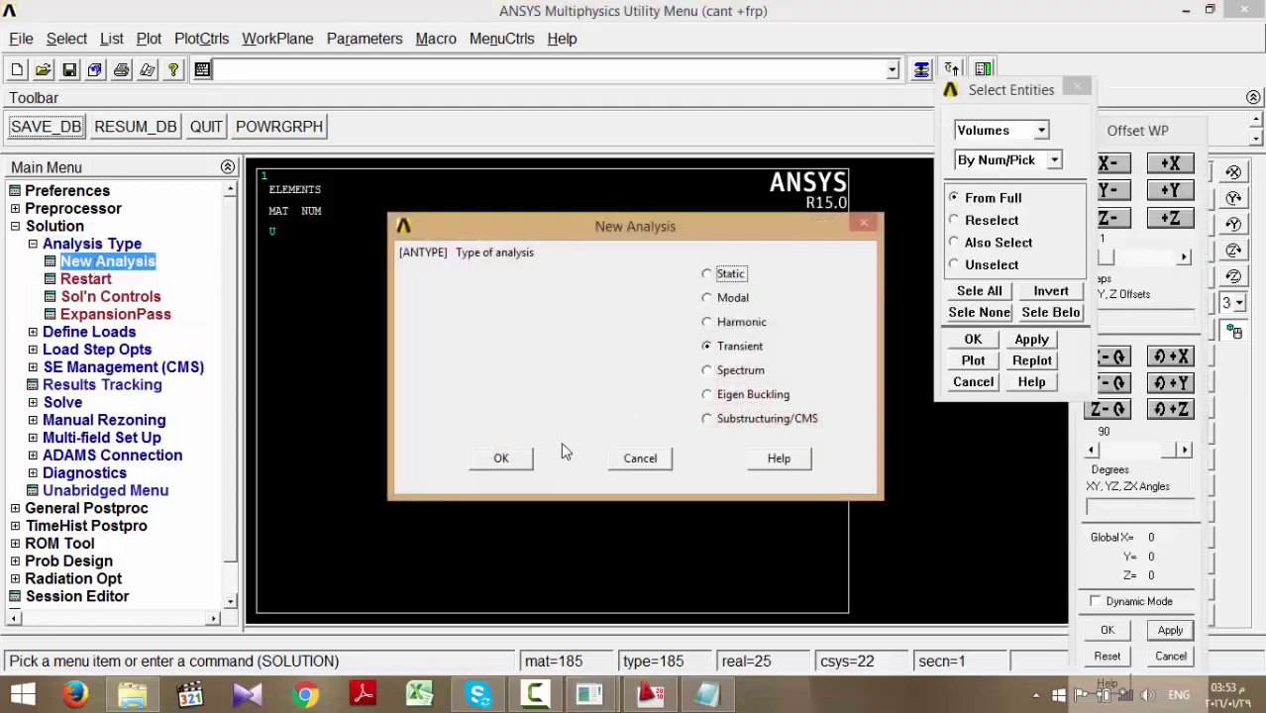
click(731, 275)
click(505, 459)
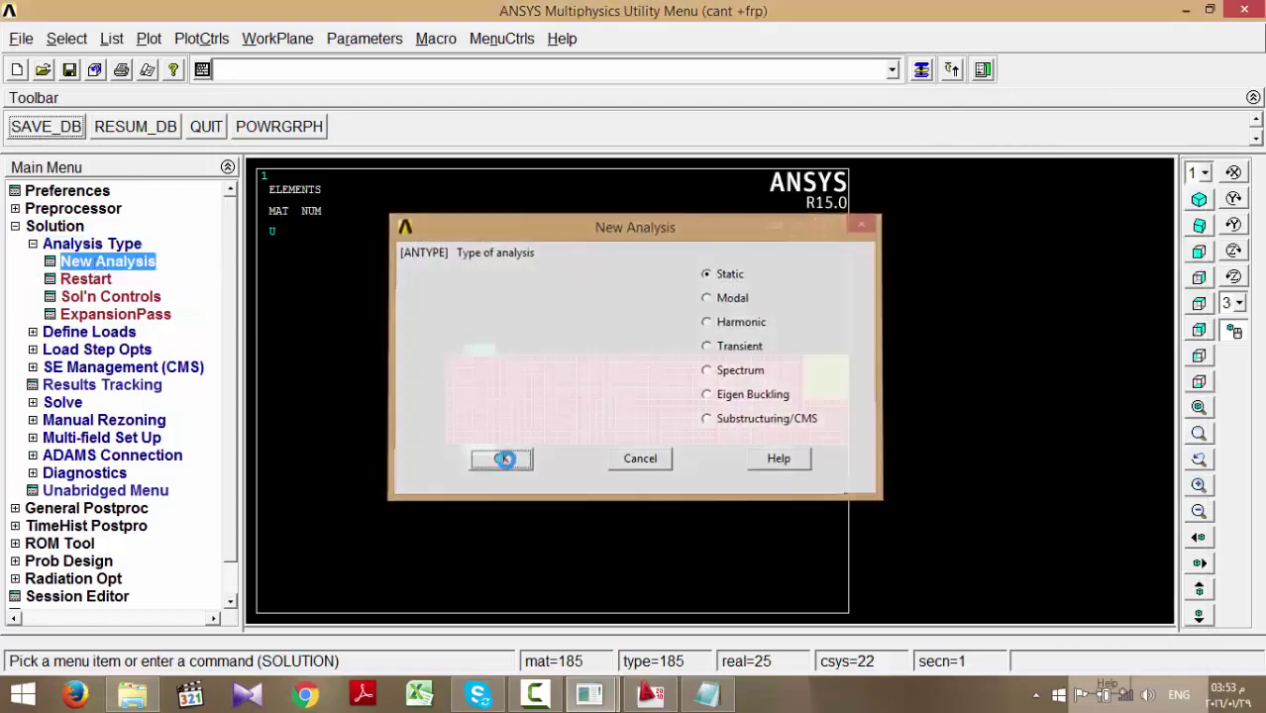
click(98, 297)
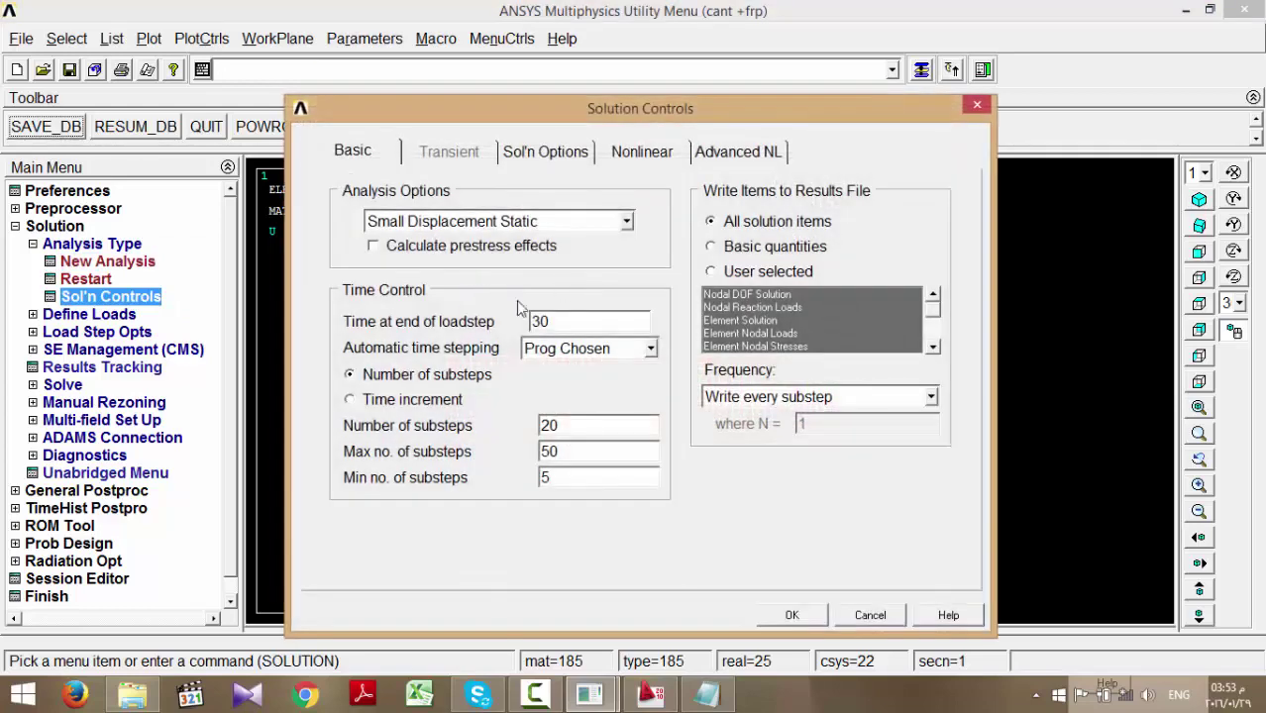
drag(576, 322, 511, 321)
drag(580, 426, 536, 425)
drag(556, 323, 512, 334)
click(868, 618)
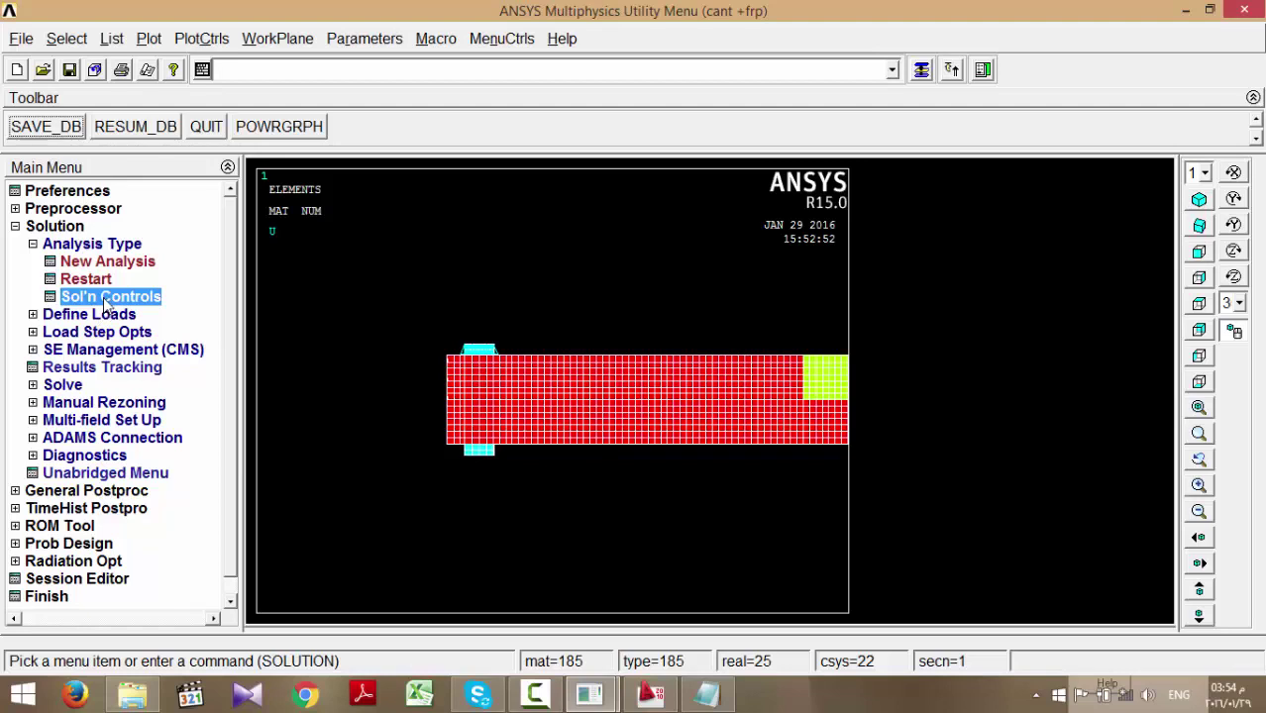
- Delete all DOF constraints from the top-face nodes of the upper plate
click(62, 315)
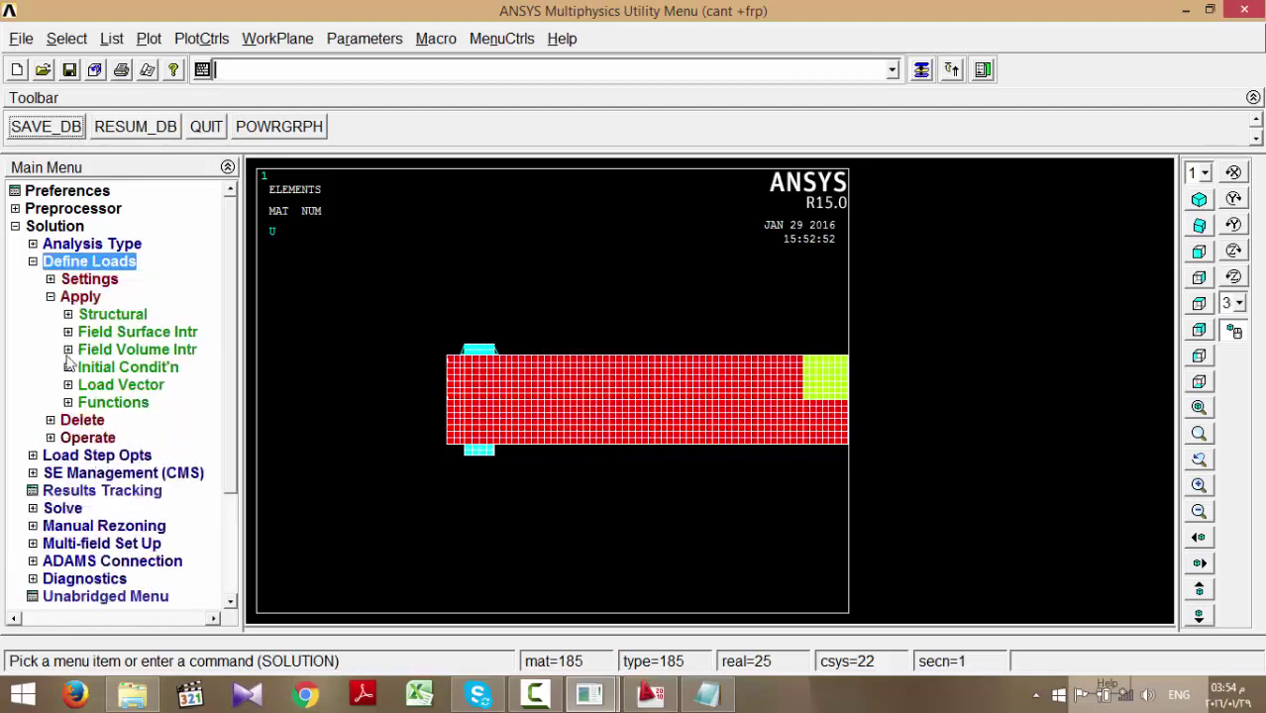
click(64, 301)
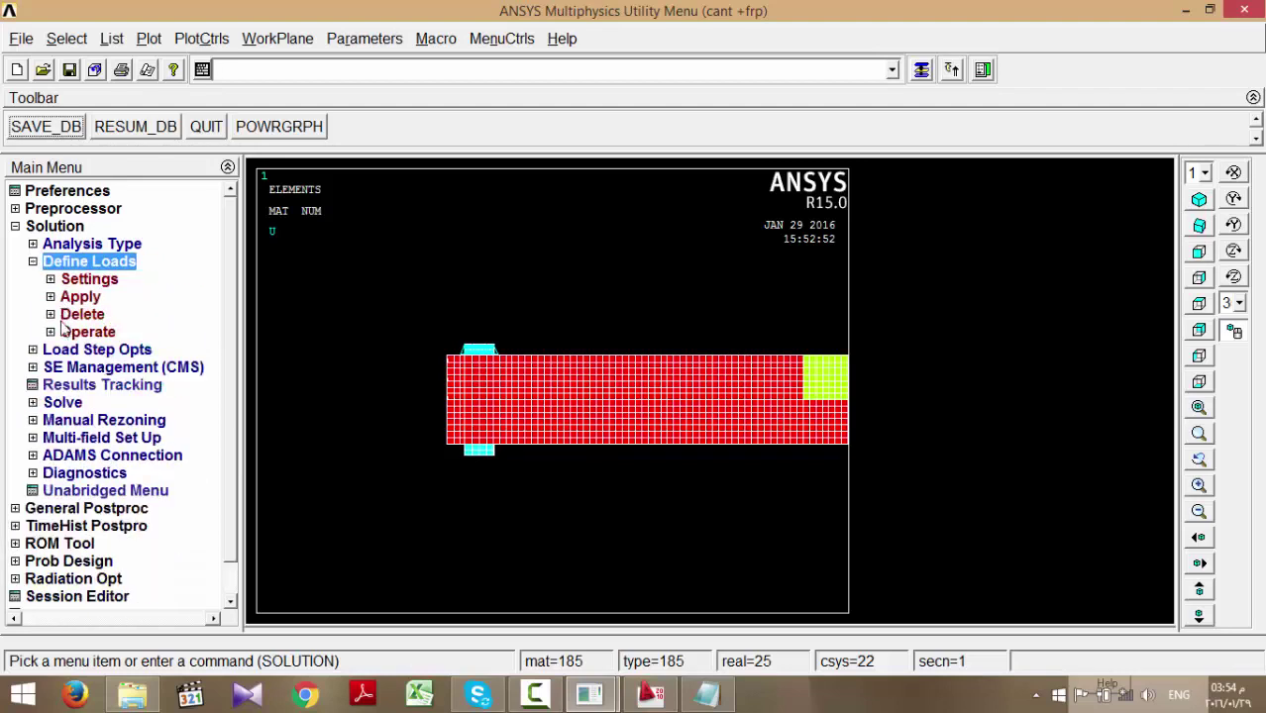
click(66, 315)
click(111, 349)
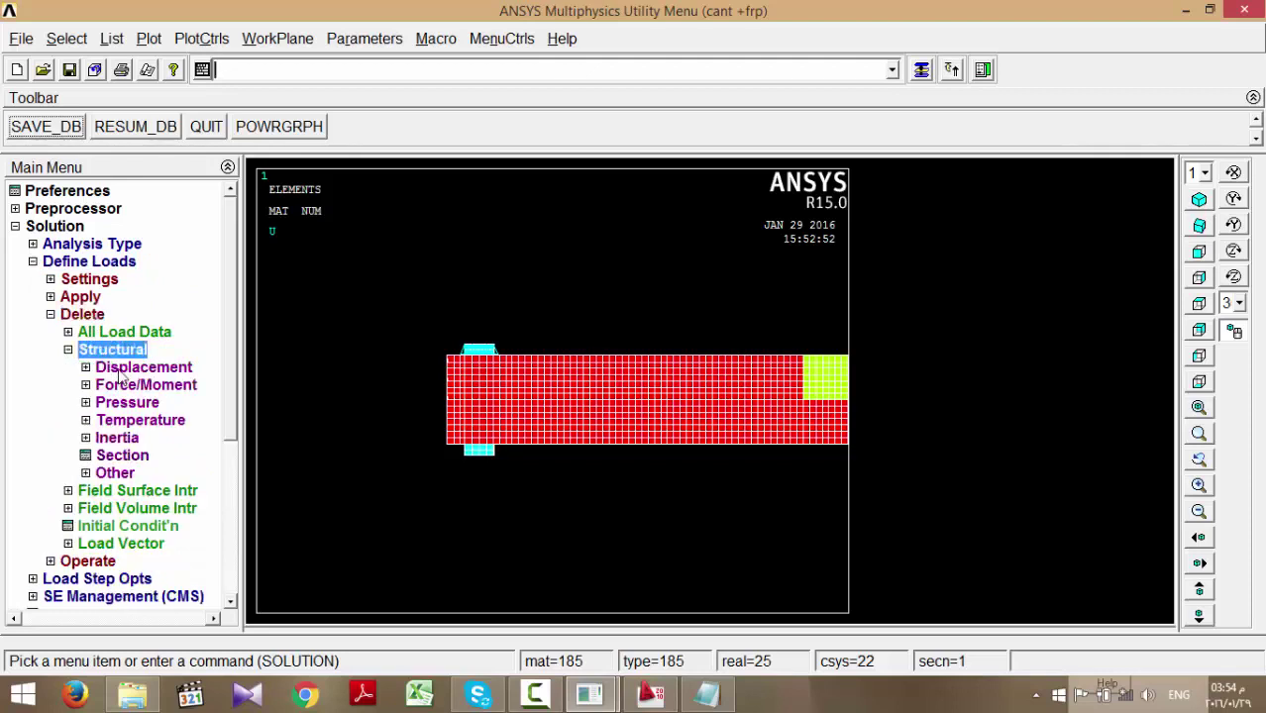
click(118, 369)
click(109, 434)
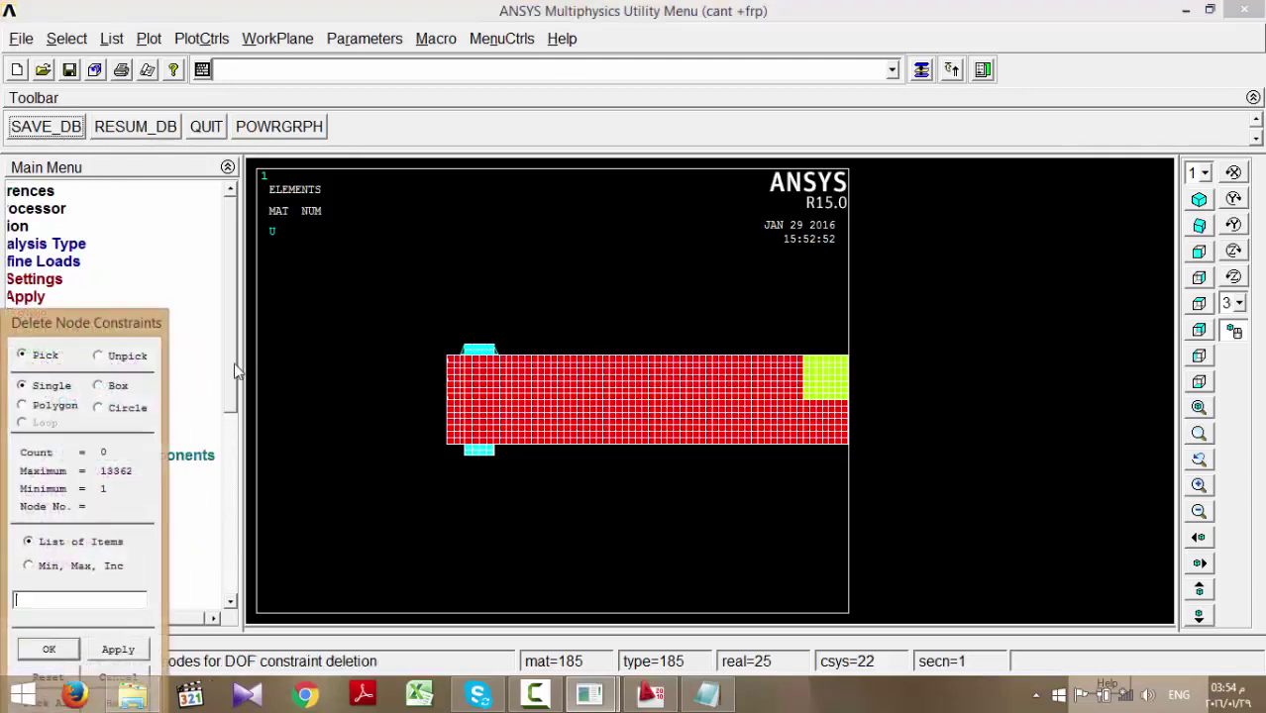
click(118, 385)
drag(429, 314, 523, 346)
click(48, 649)
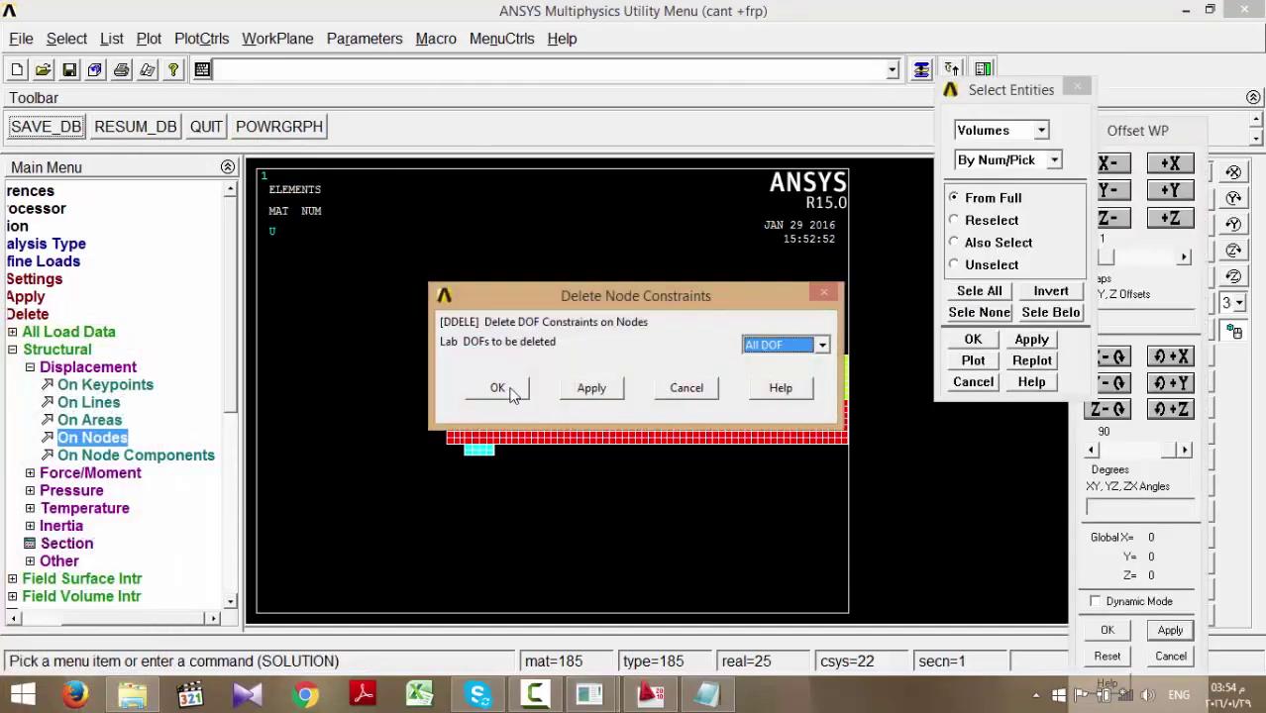
click(510, 392)
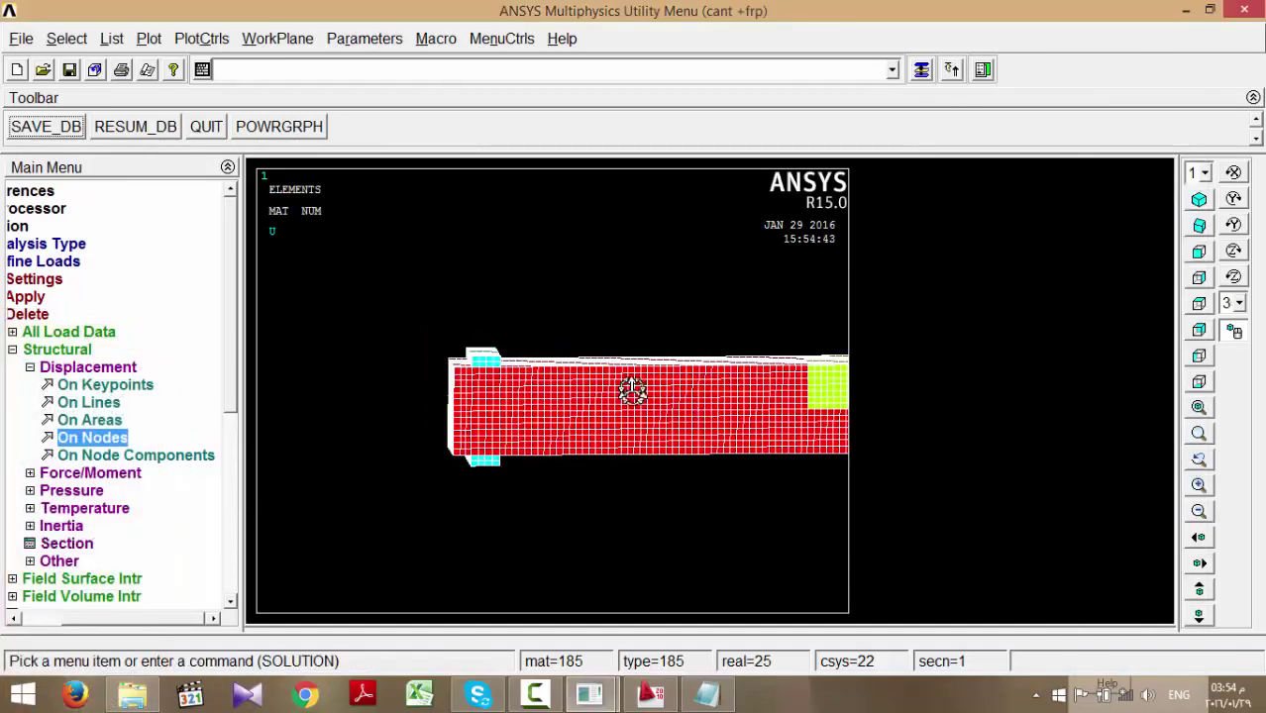
ctrl+right_drag(632, 389, 498, 379)
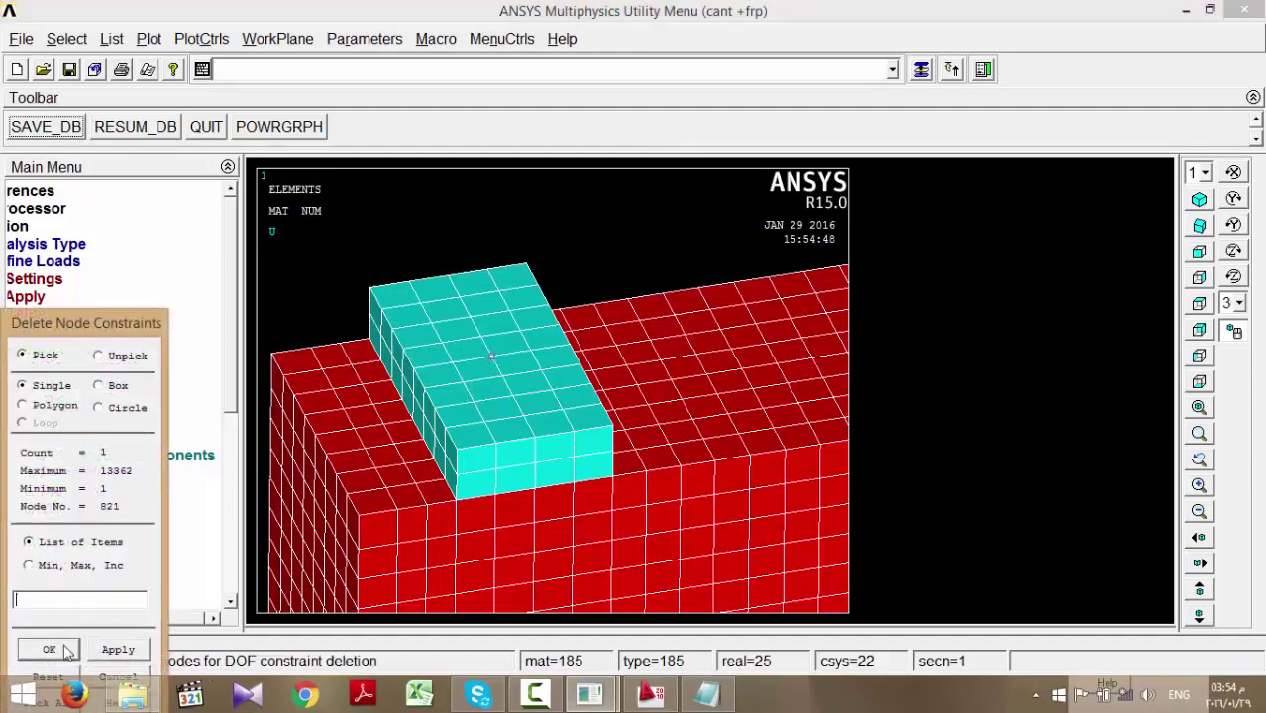
click(66, 649)
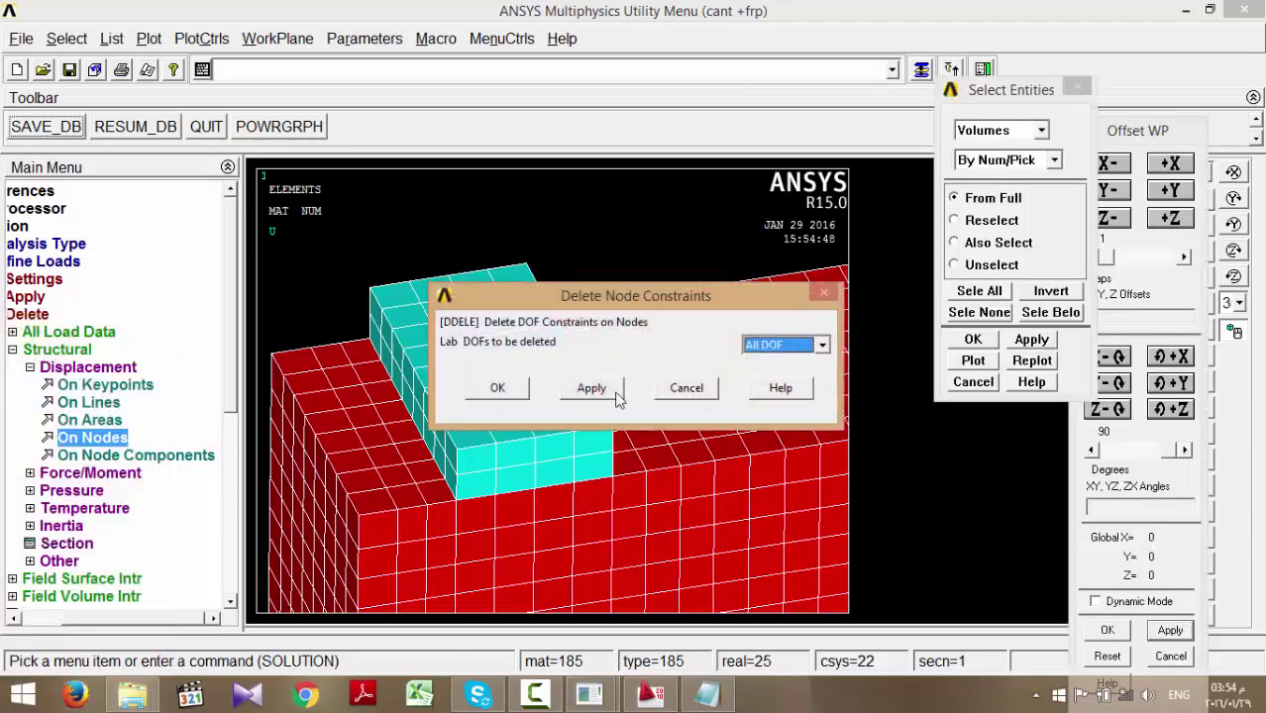
click(684, 390)
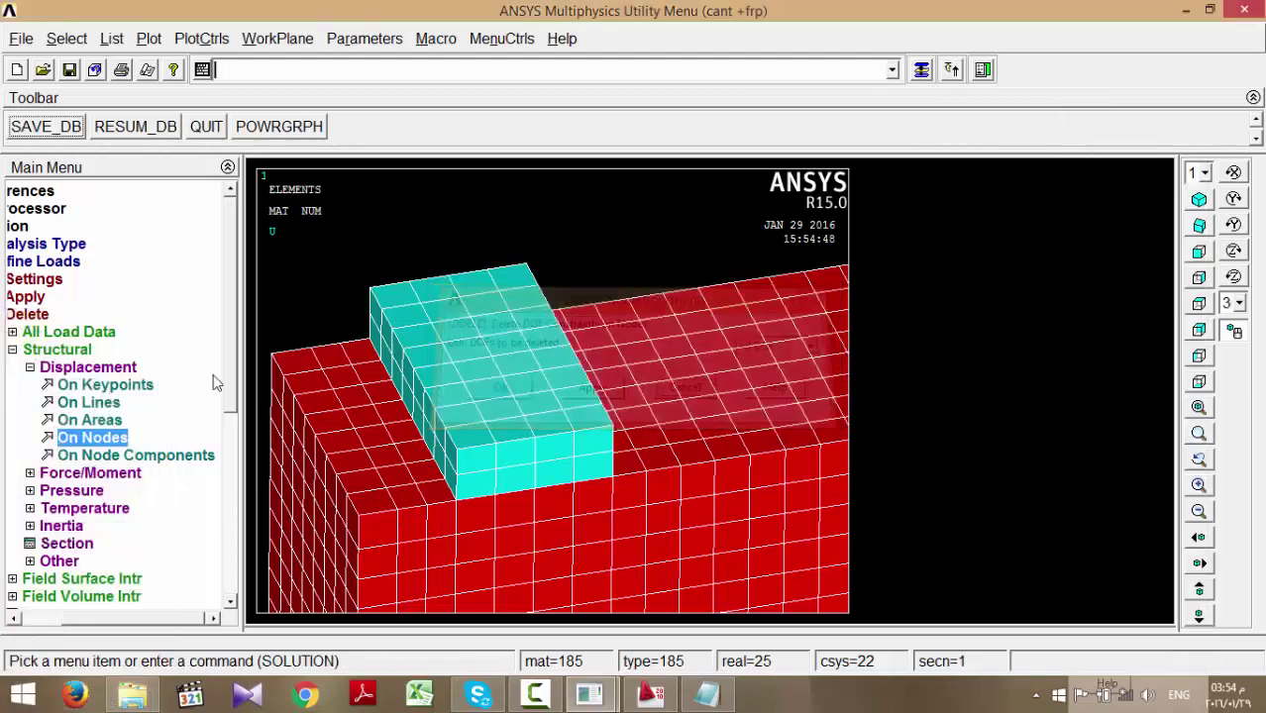
- Apply a constant UY displacement of -30 to the single node at the centre of the upper plate's top face
click(20, 299)
click(99, 312)
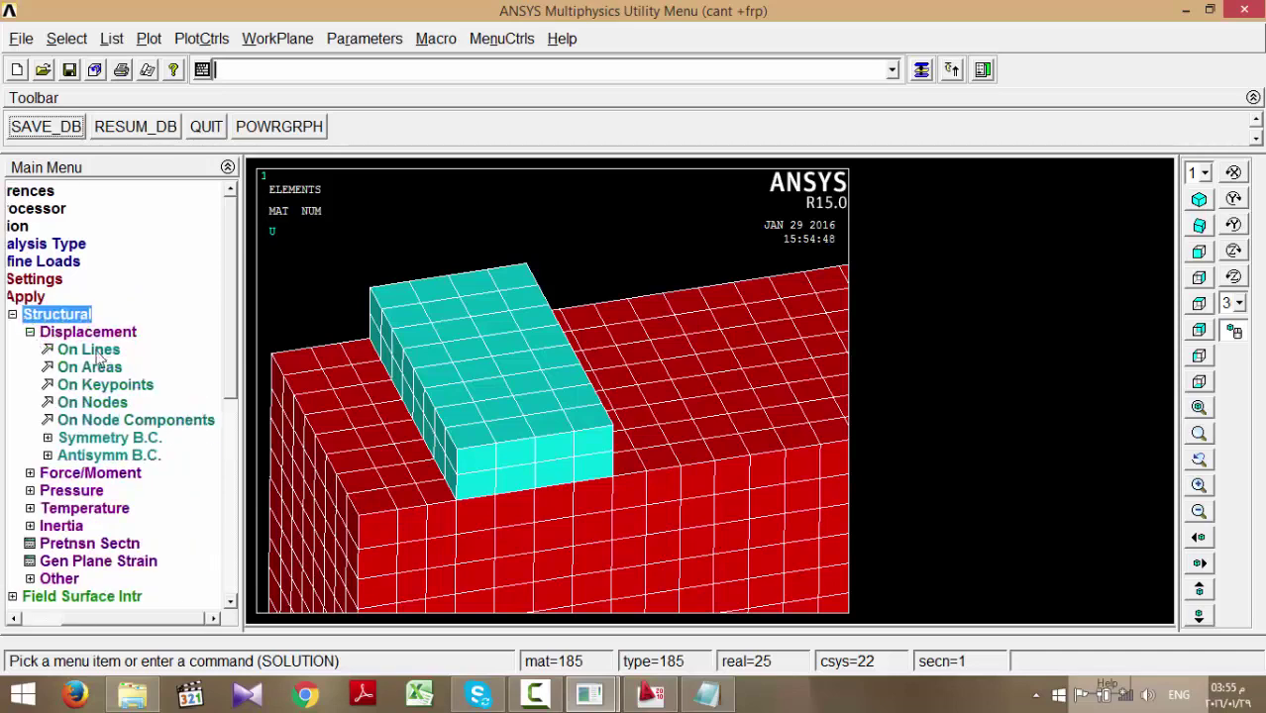
click(99, 402)
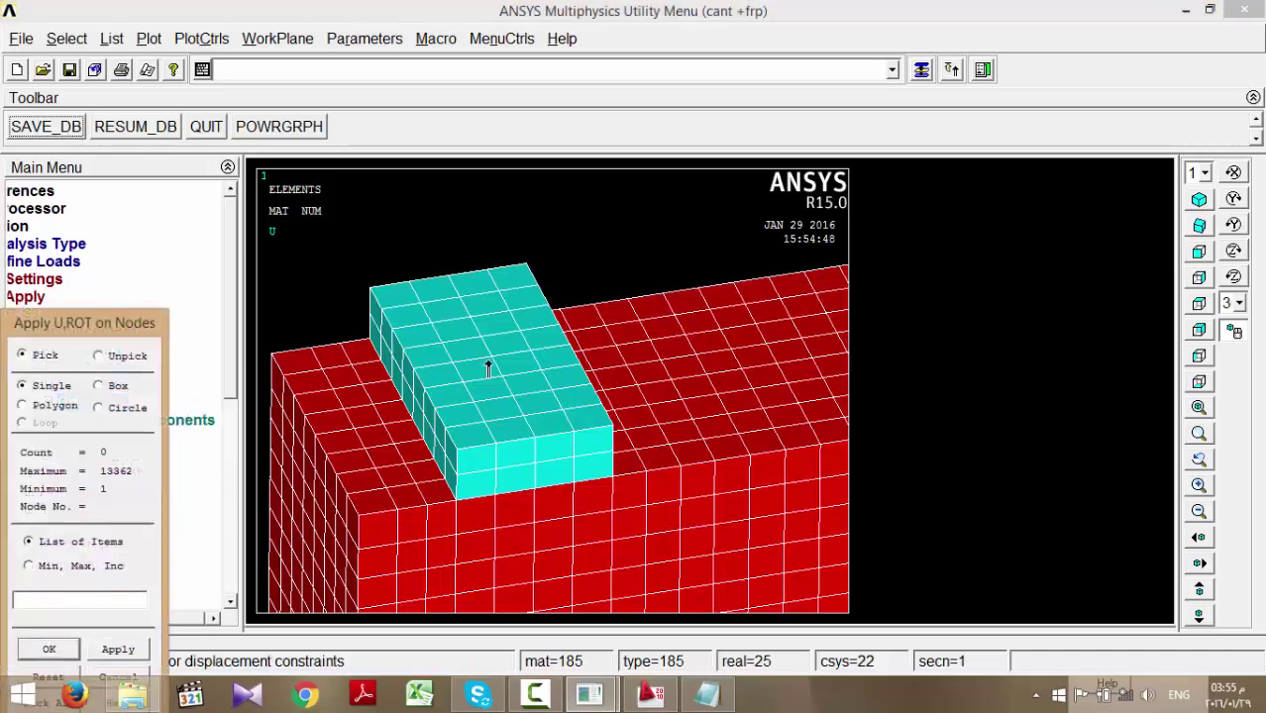
click(65, 651)
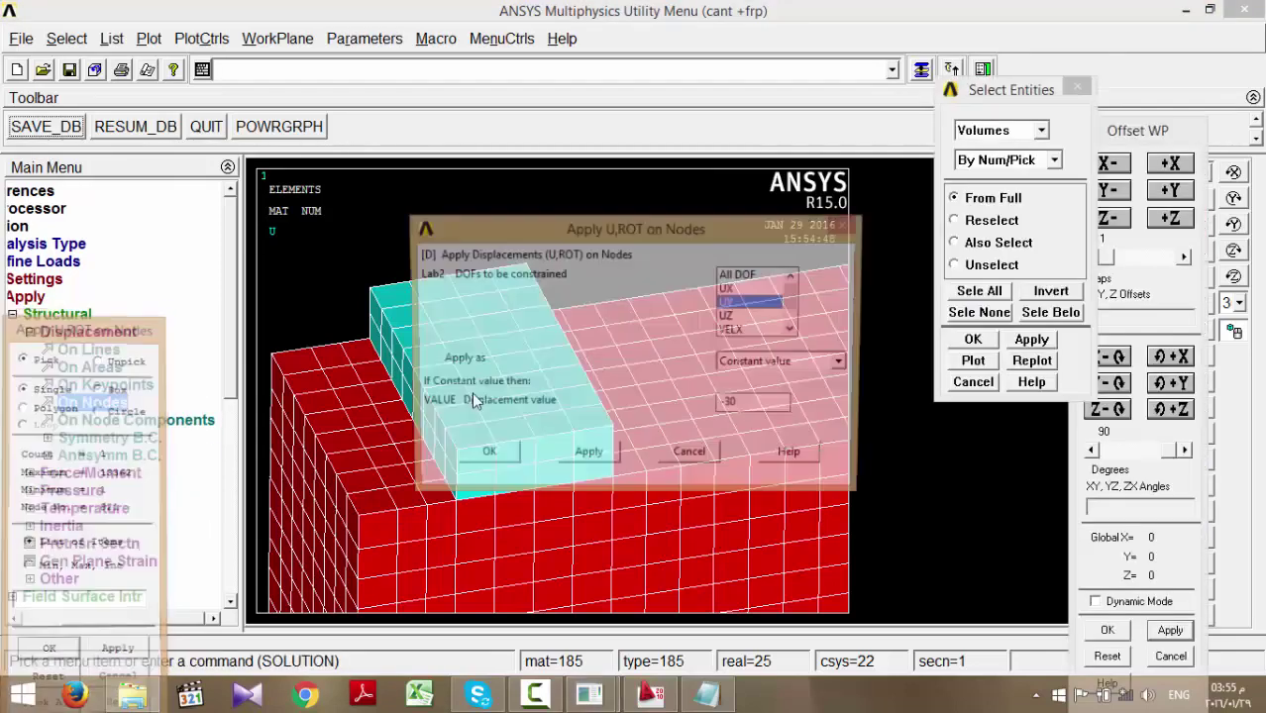
click(506, 457)
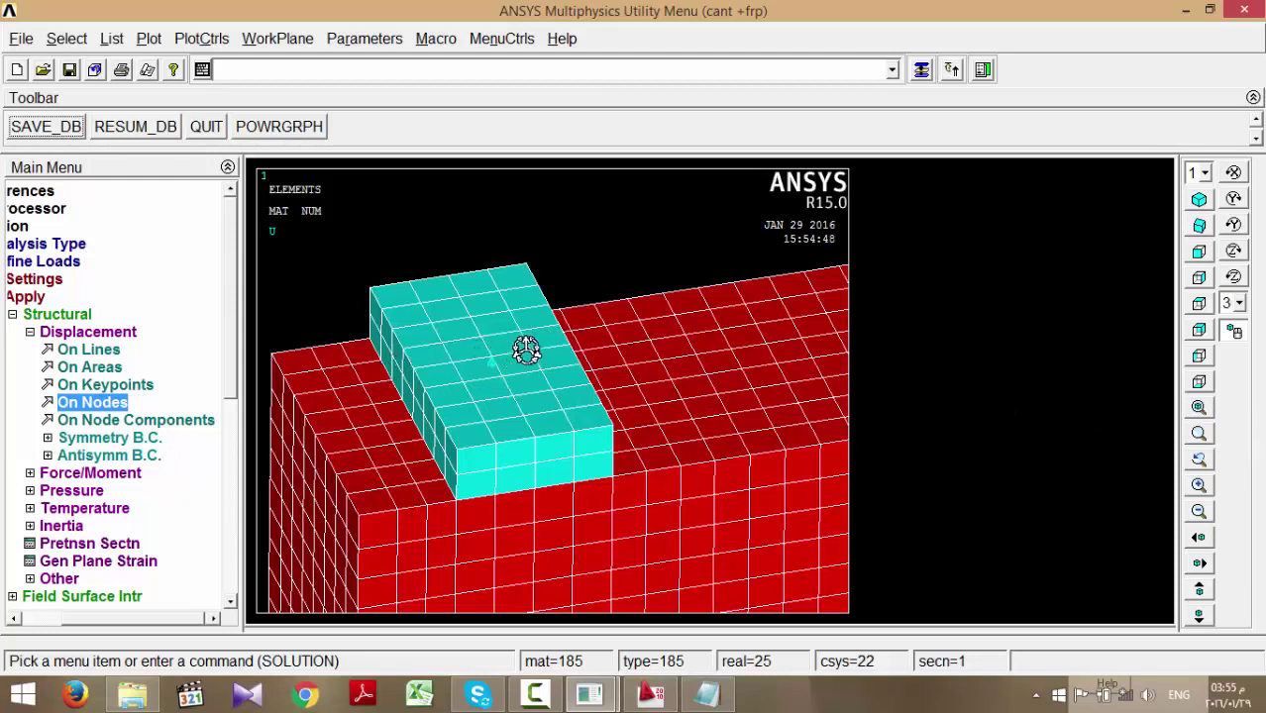
click(1199, 433)
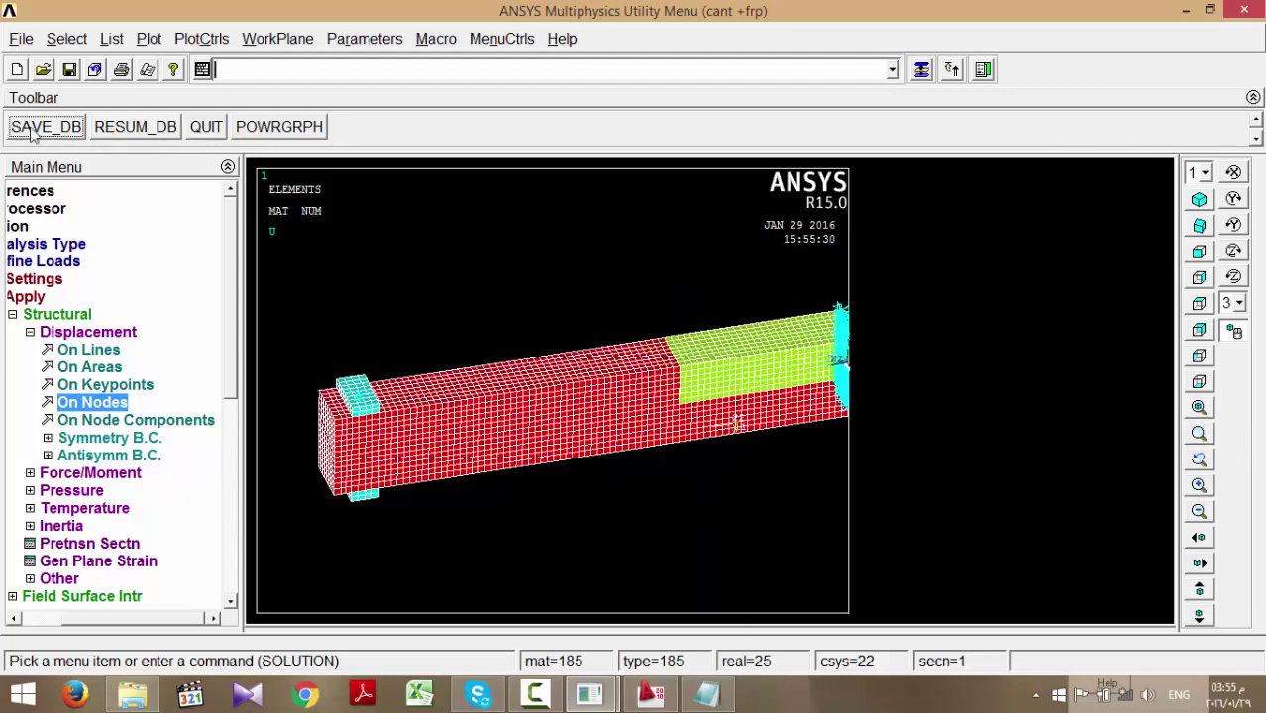
- In the solution controls, set the number of substeps to 30 and the maximum number of substeps to 70
click(28, 317)
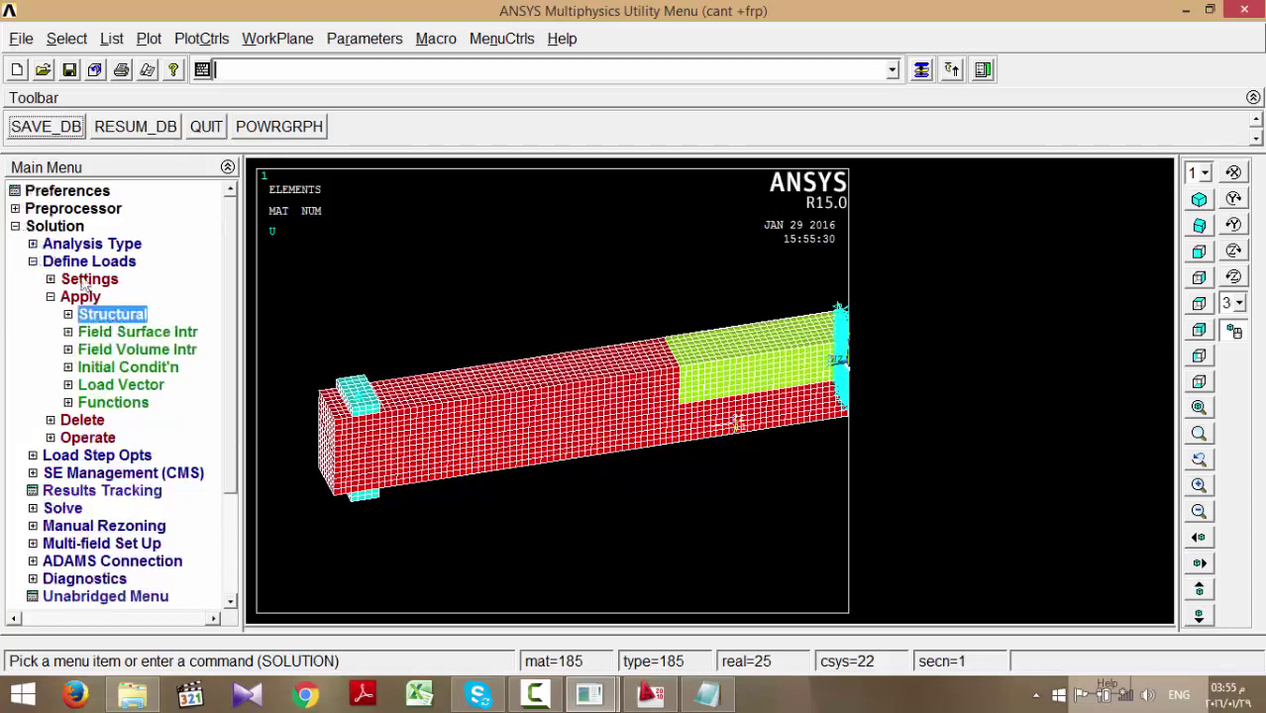
click(22, 228)
click(22, 228)
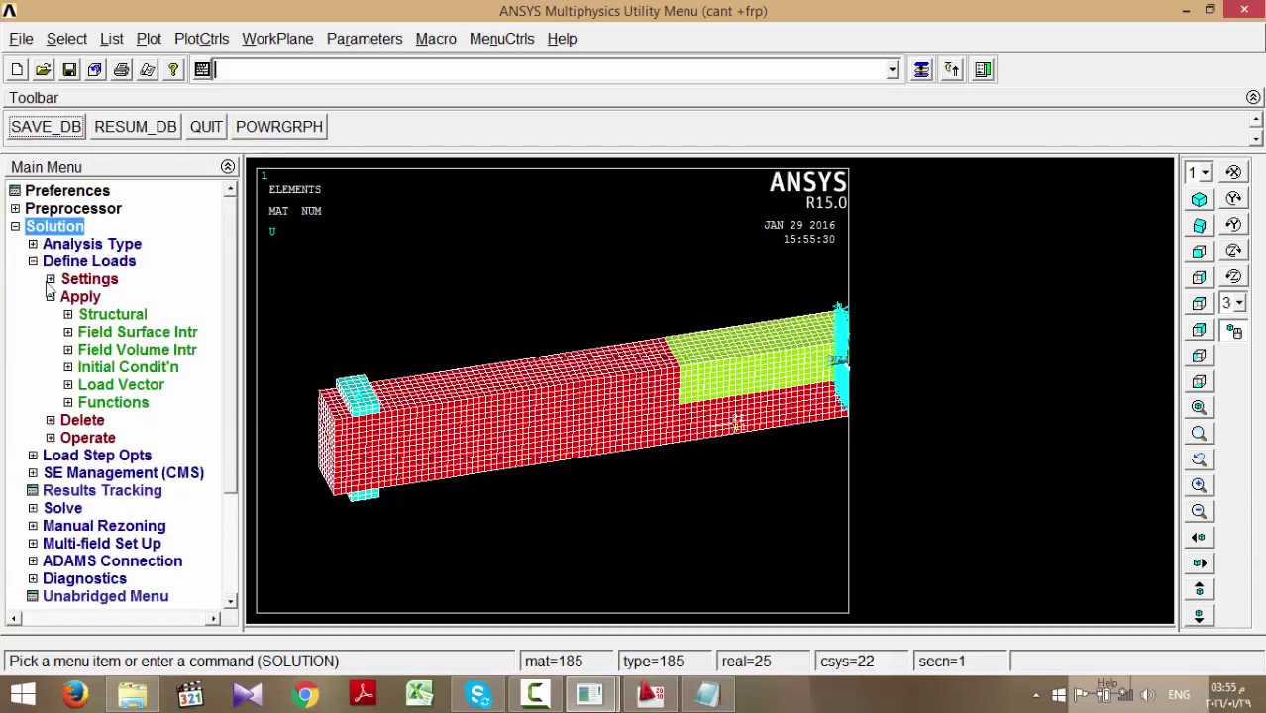
click(50, 296)
click(33, 262)
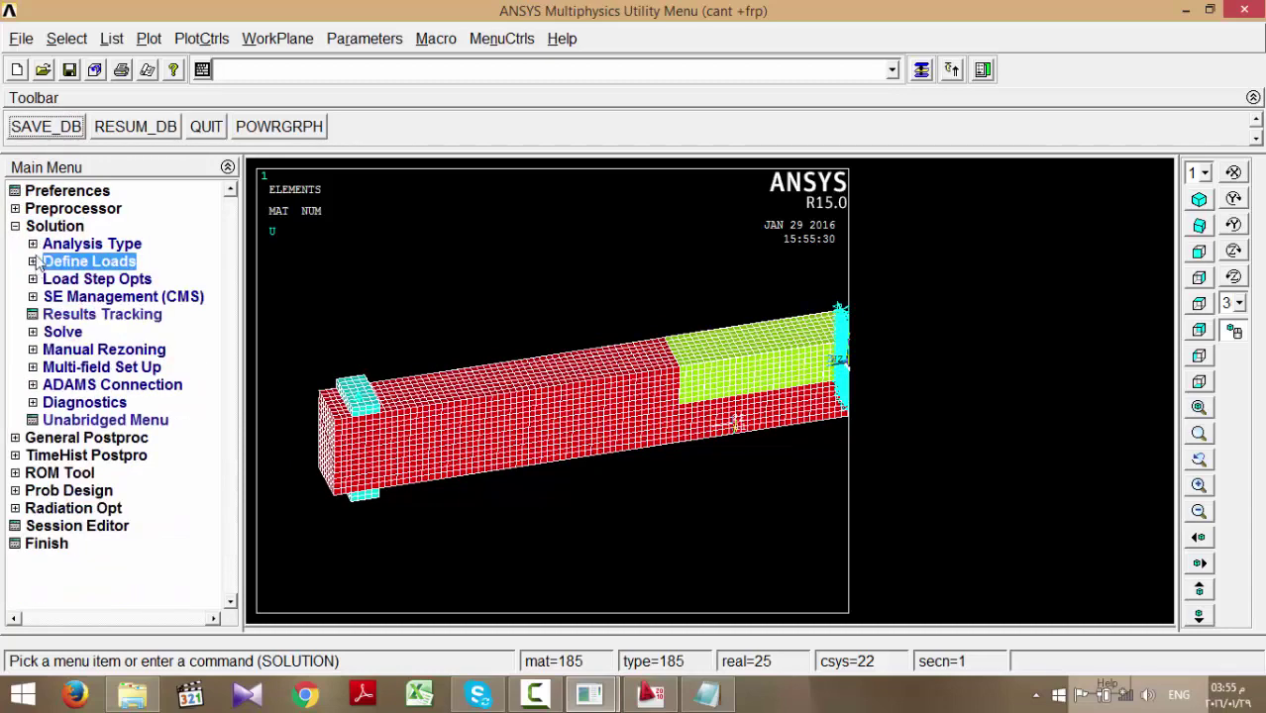
click(32, 244)
click(95, 298)
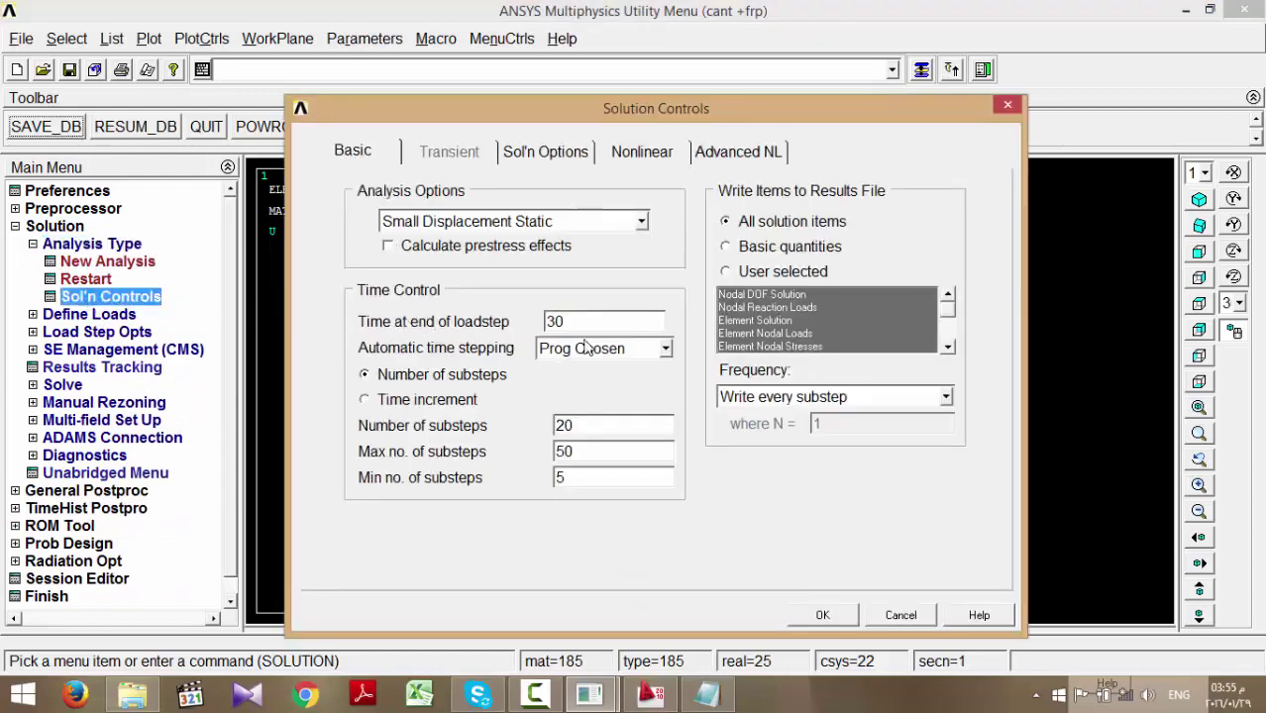
drag(597, 430, 533, 434)
text(30)
drag(581, 453, 560, 454)
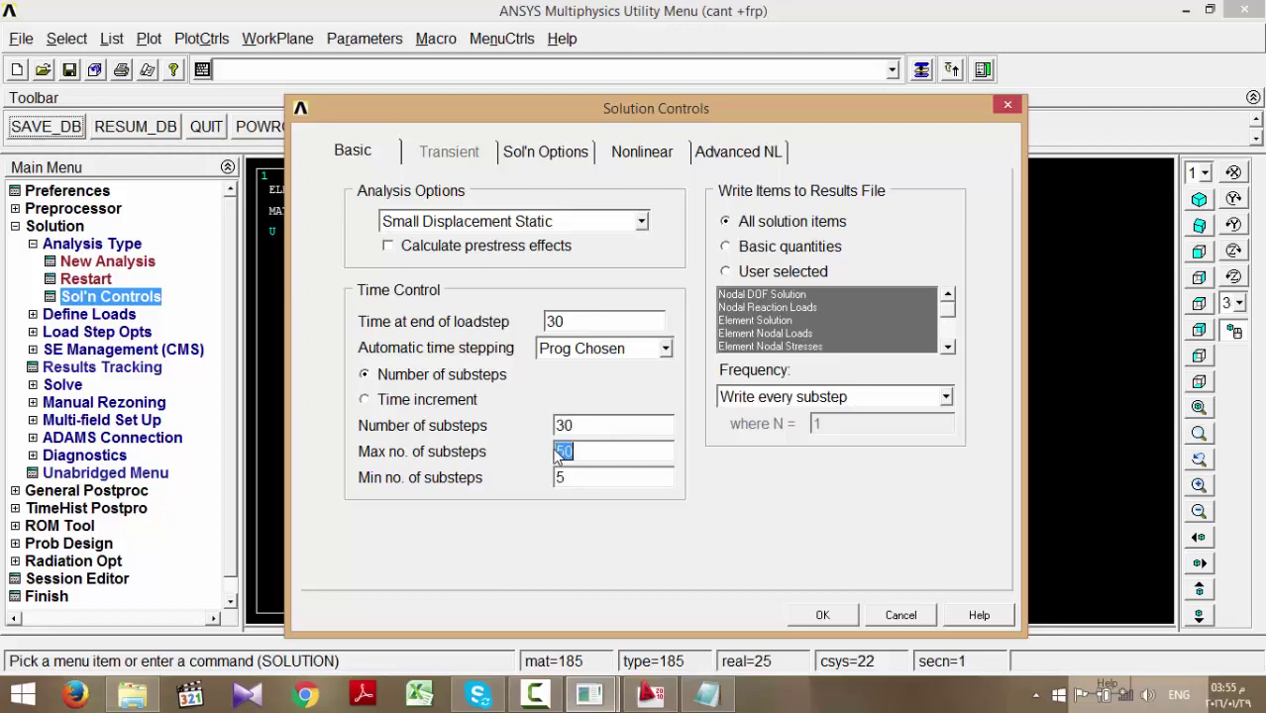
text(70)
- Delete the active displacement (U) convergence criterion from the nonlinear solution controls
click(526, 154)
click(654, 154)
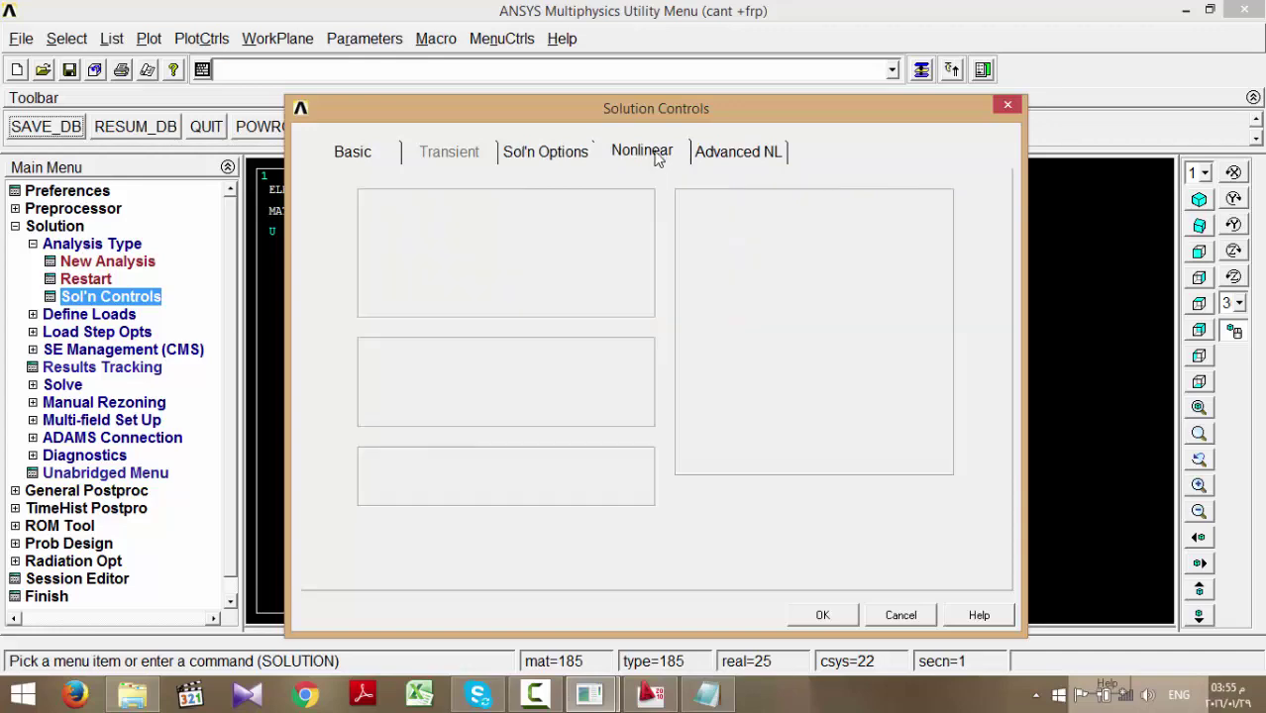
click(555, 532)
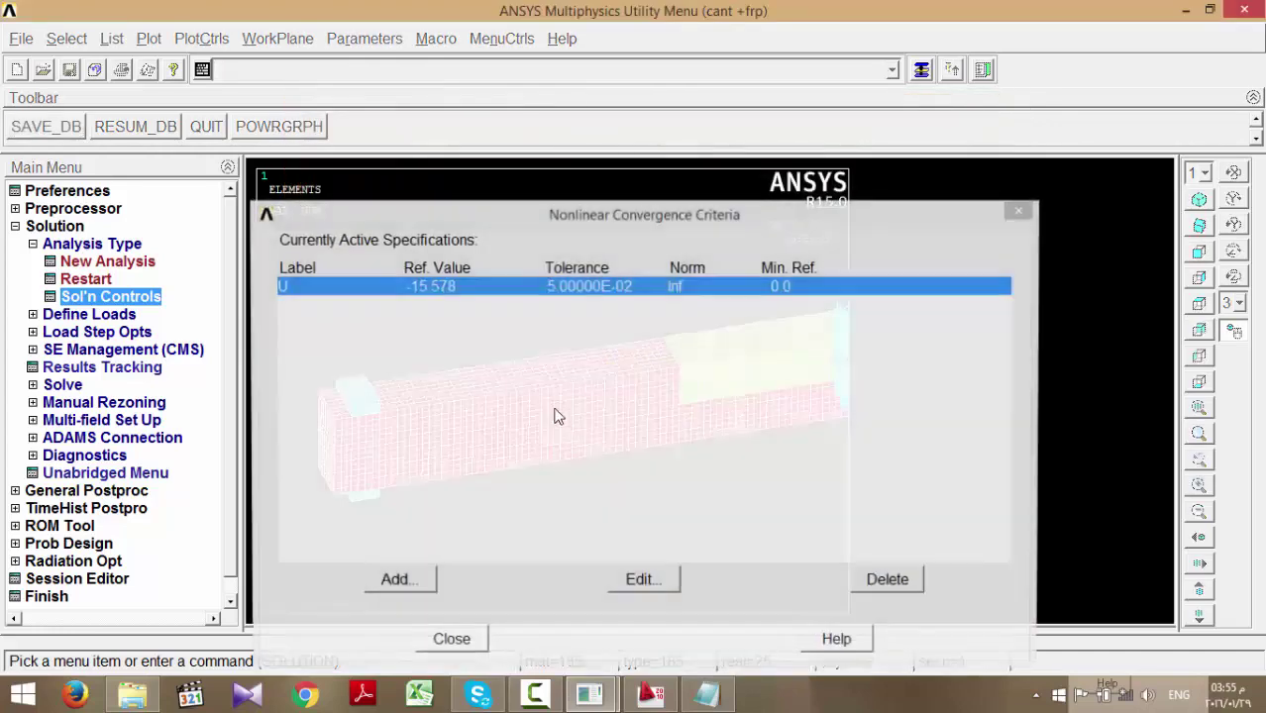
click(870, 585)
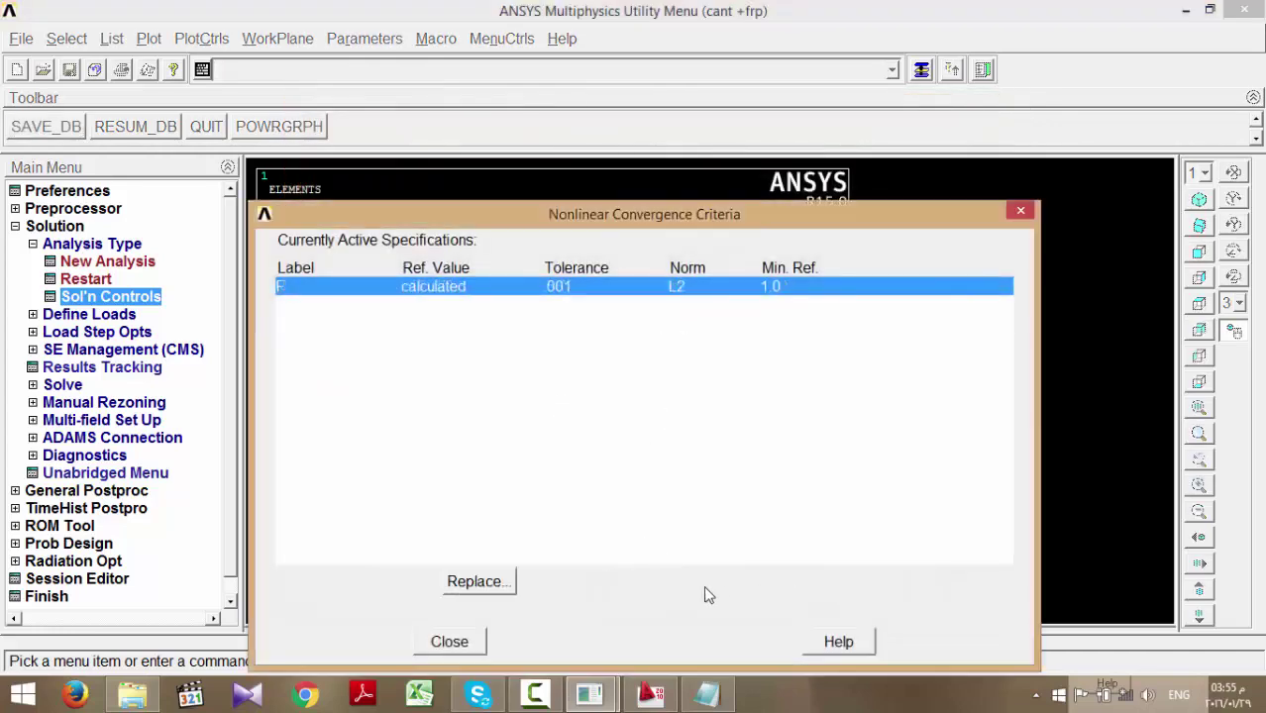
- Replace the default force convergence criterion with a structural displacement U criterion using a tolerance of 0.05 and the L2 norm
click(507, 582)
click(773, 266)
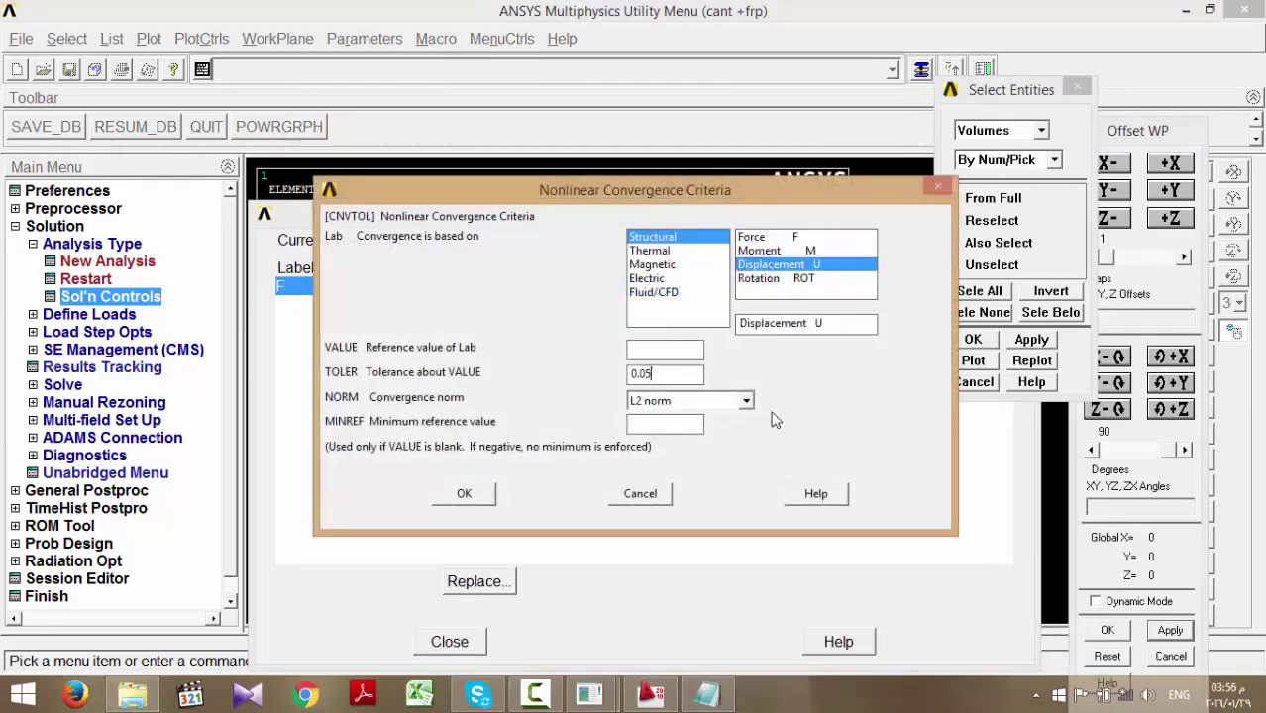
click(464, 493)
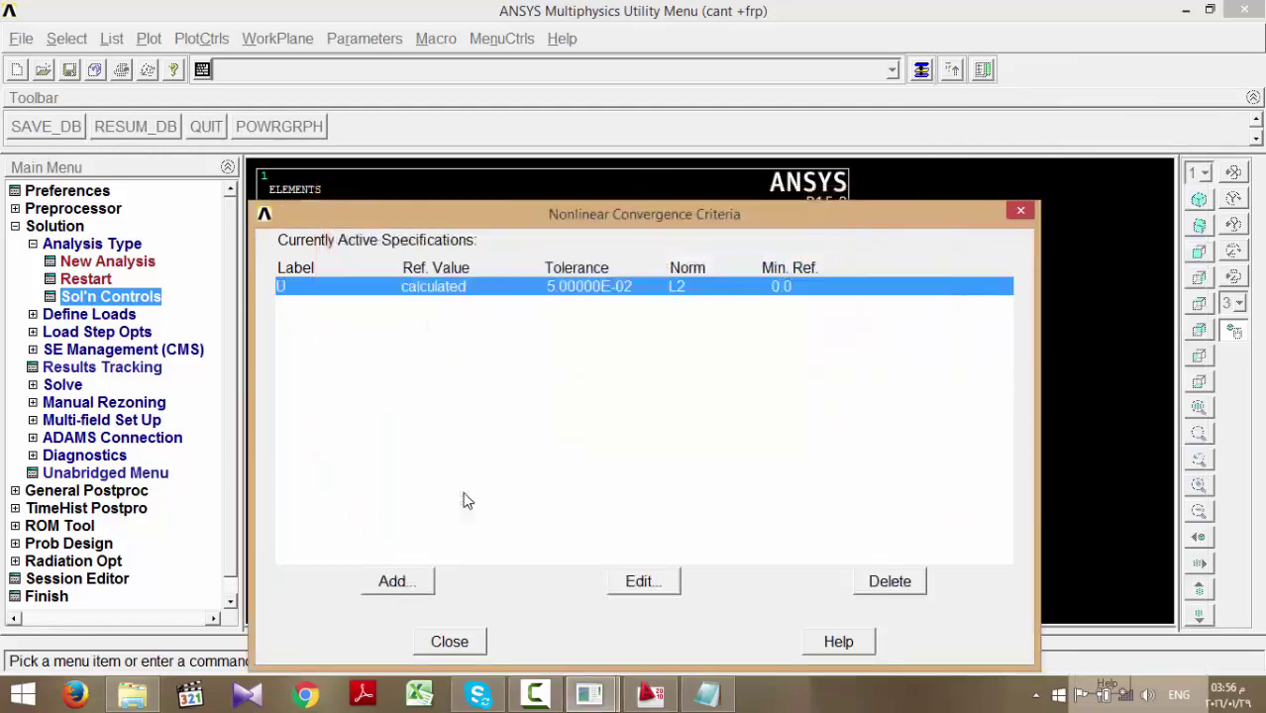
click(450, 643)
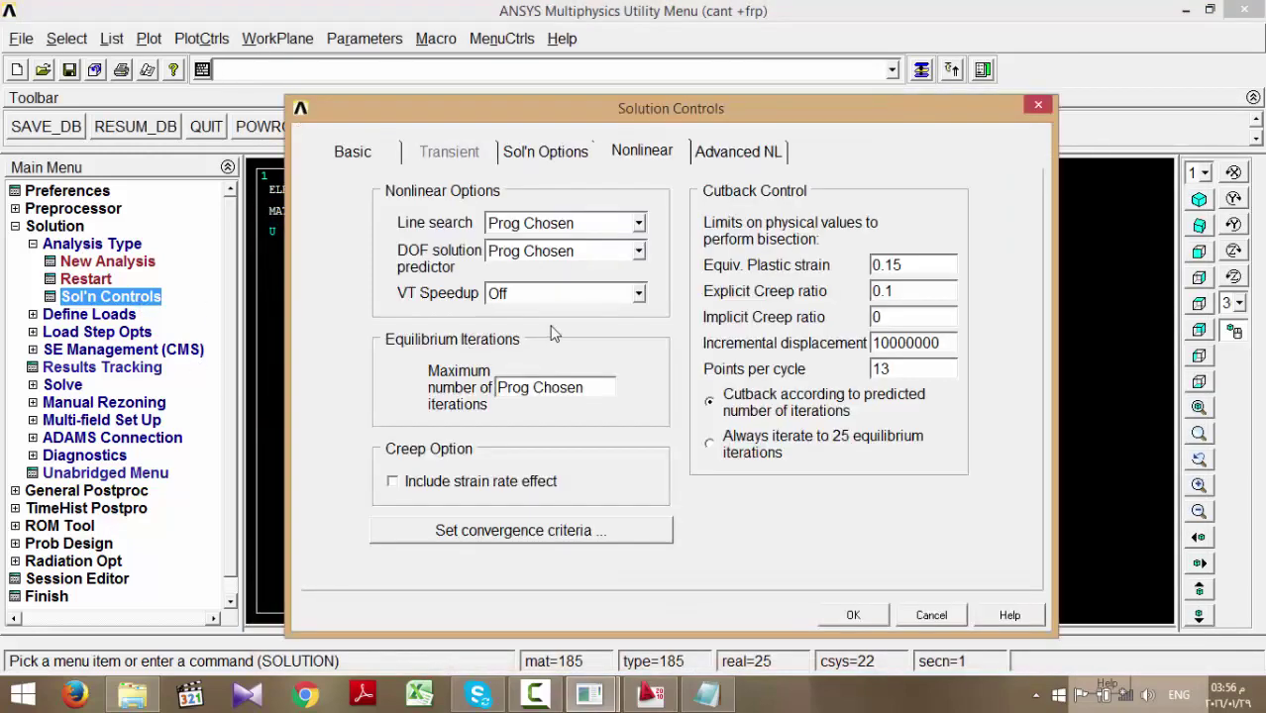
click(649, 532)
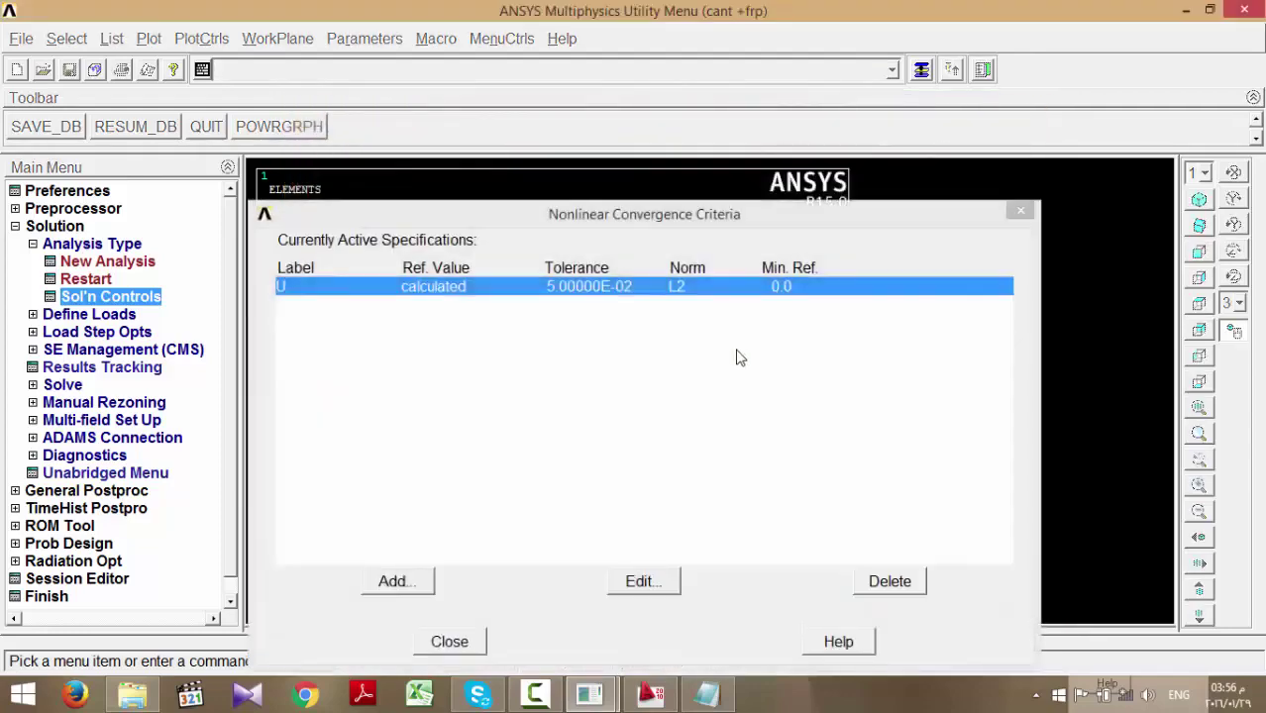
click(465, 652)
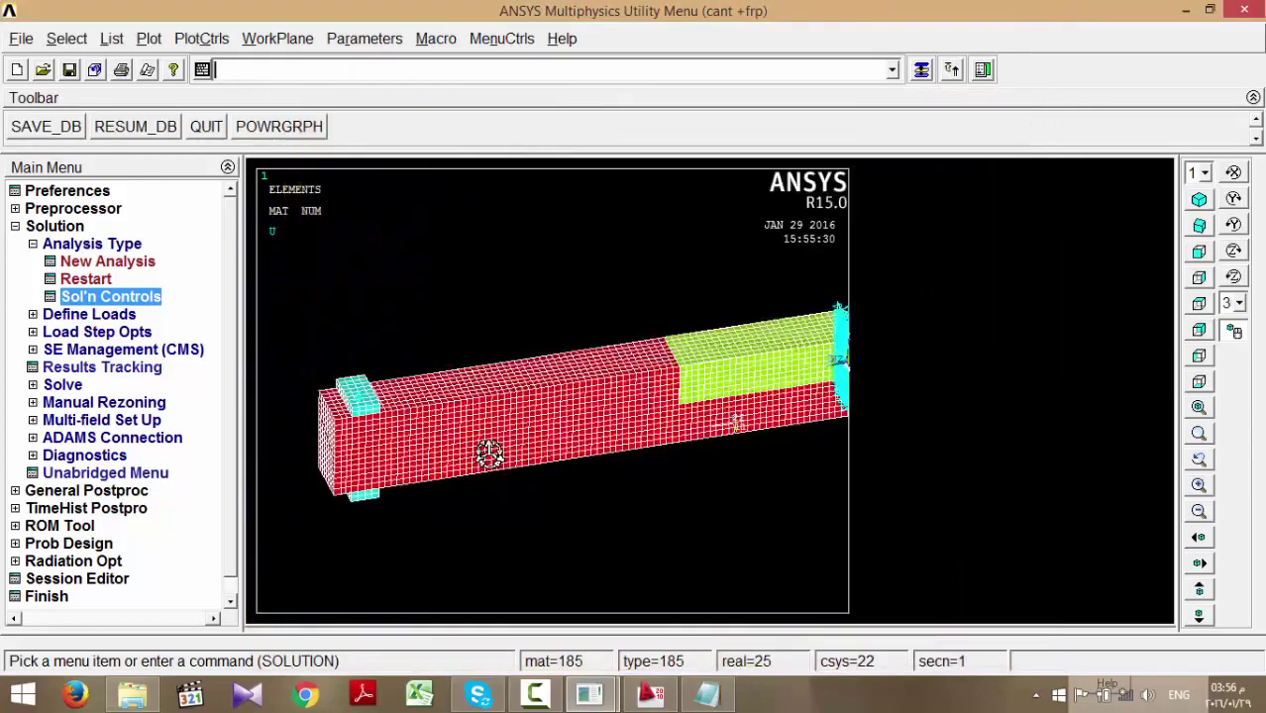
- In the basic solution controls, set the number of substeps to 30 and the maximum number of substeps to 100
click(121, 301)
click(352, 150)
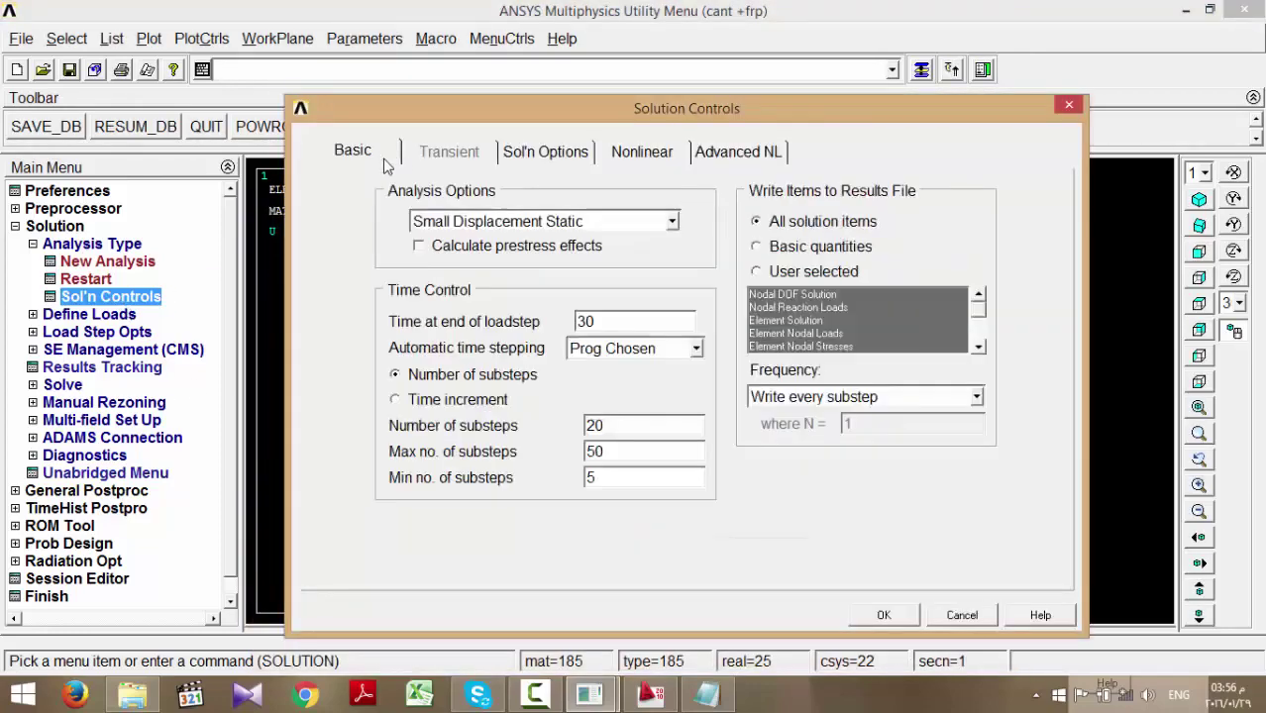
drag(608, 426, 581, 433)
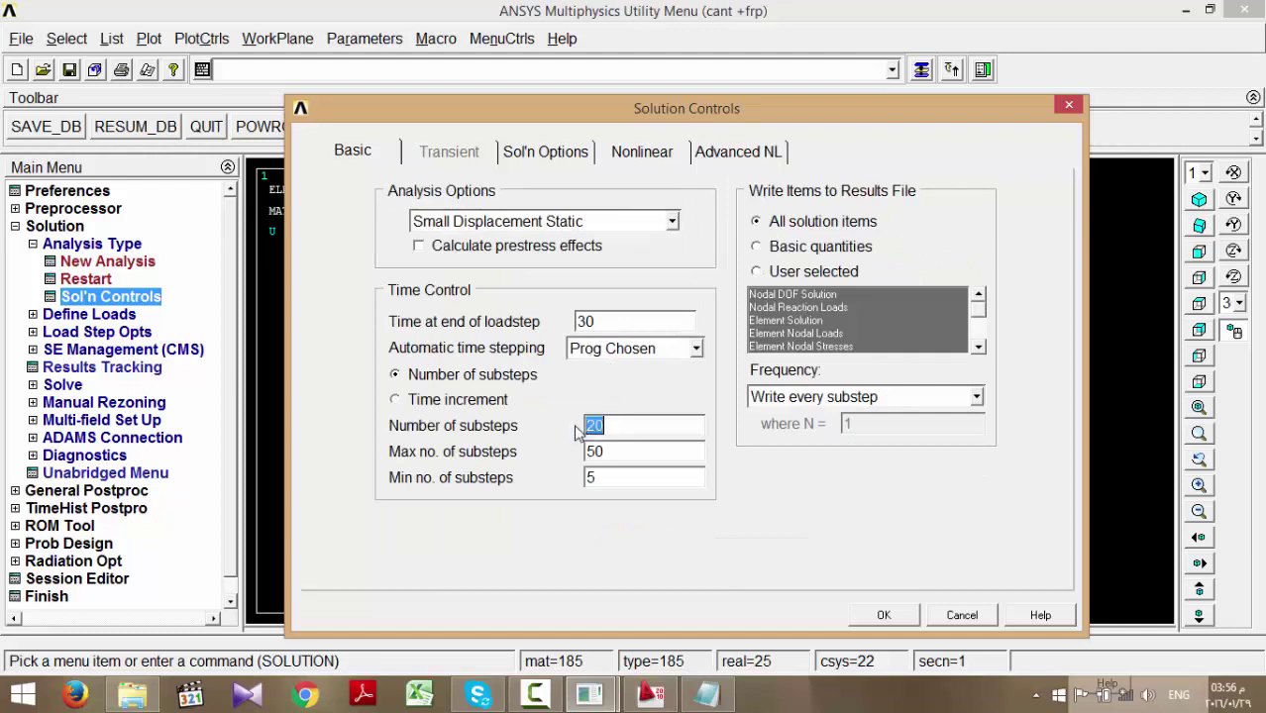
text(40)
key(BackSpace)
key(BackSpace)
text(80)
double_click(607, 451)
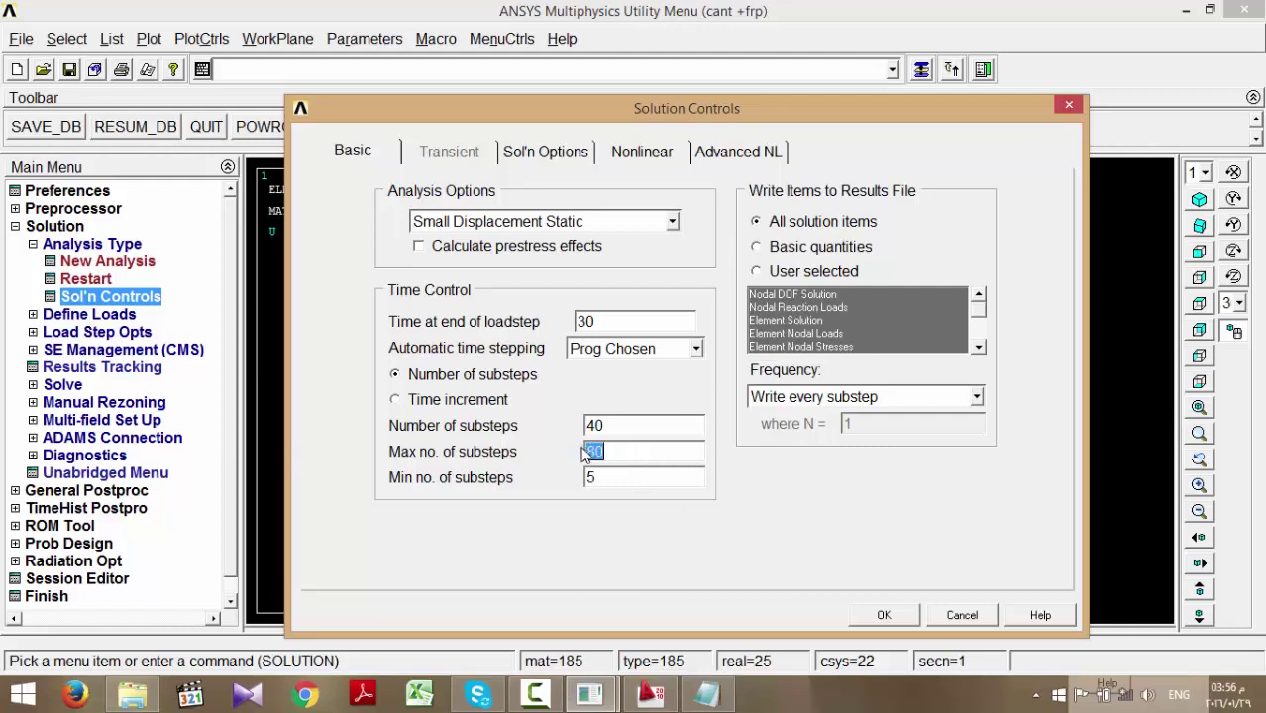
text(100)
double_click(594, 425)
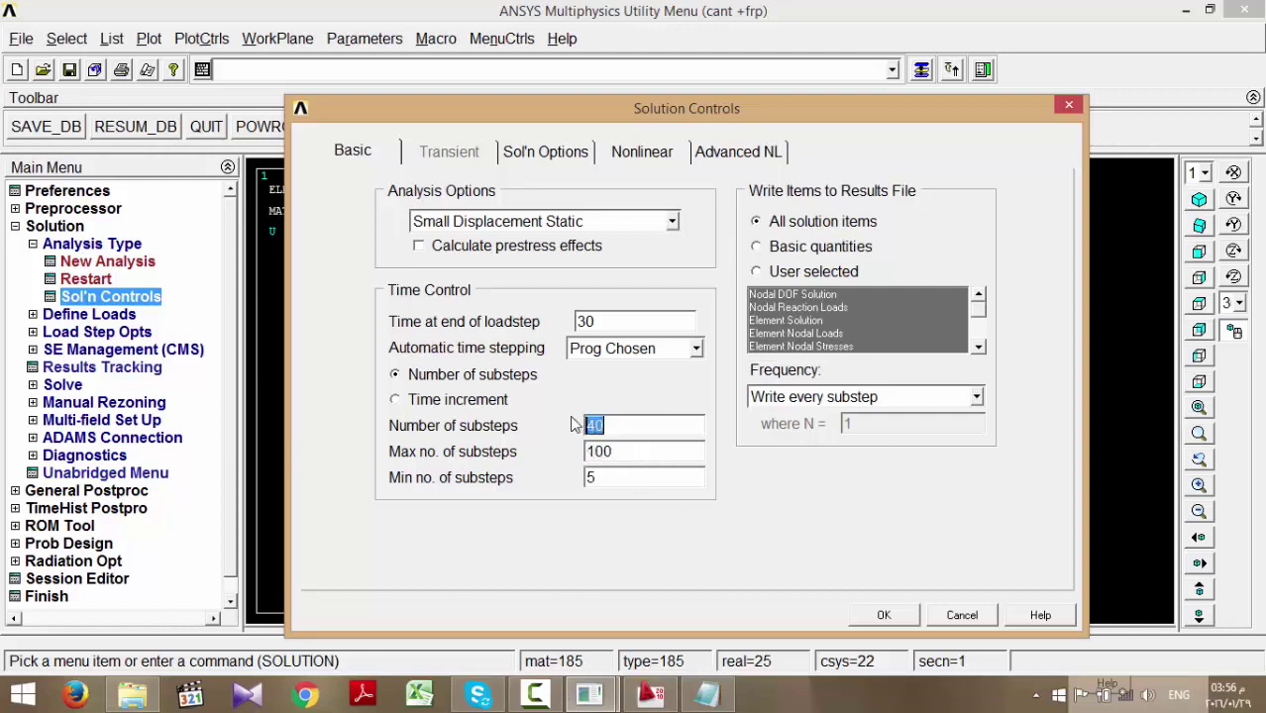
text(30)
click(885, 615)
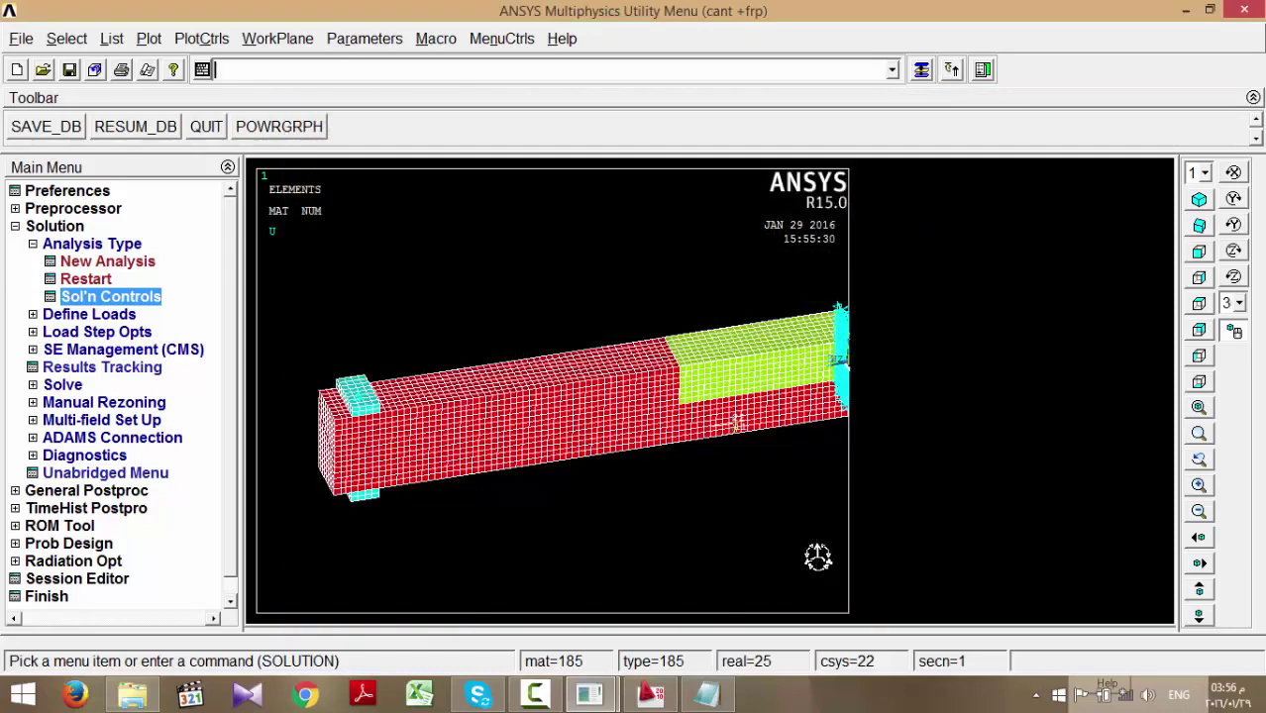
- Save the model database and select everything in the model
click(46, 127)
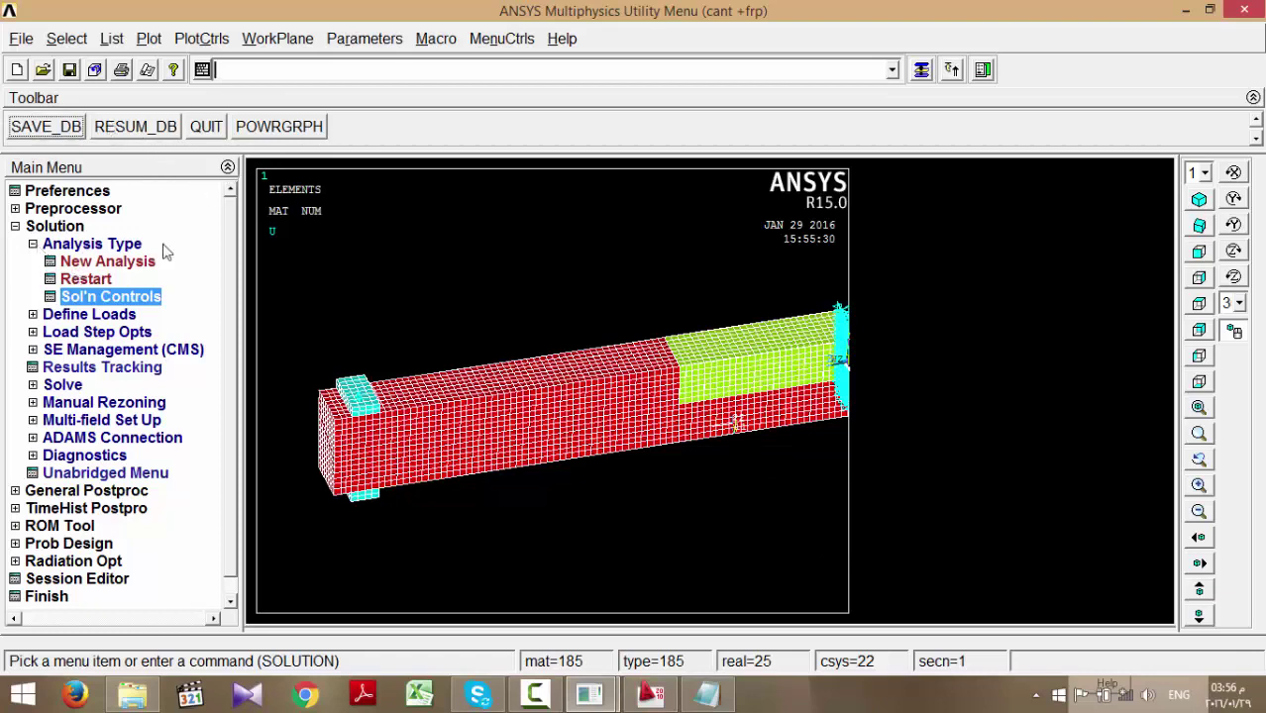
click(1201, 424)
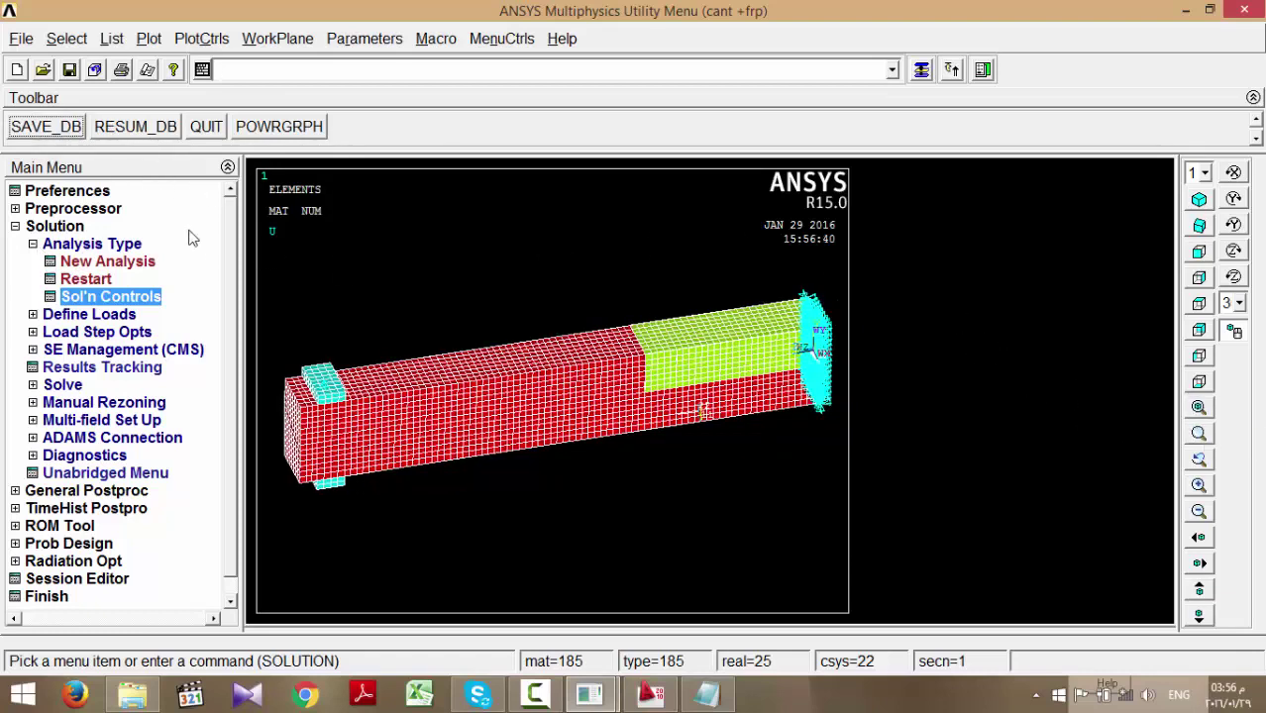
click(66, 39)
click(95, 159)
- Solve the current load step, proceeding with the solution despite the model-check warning
click(60, 385)
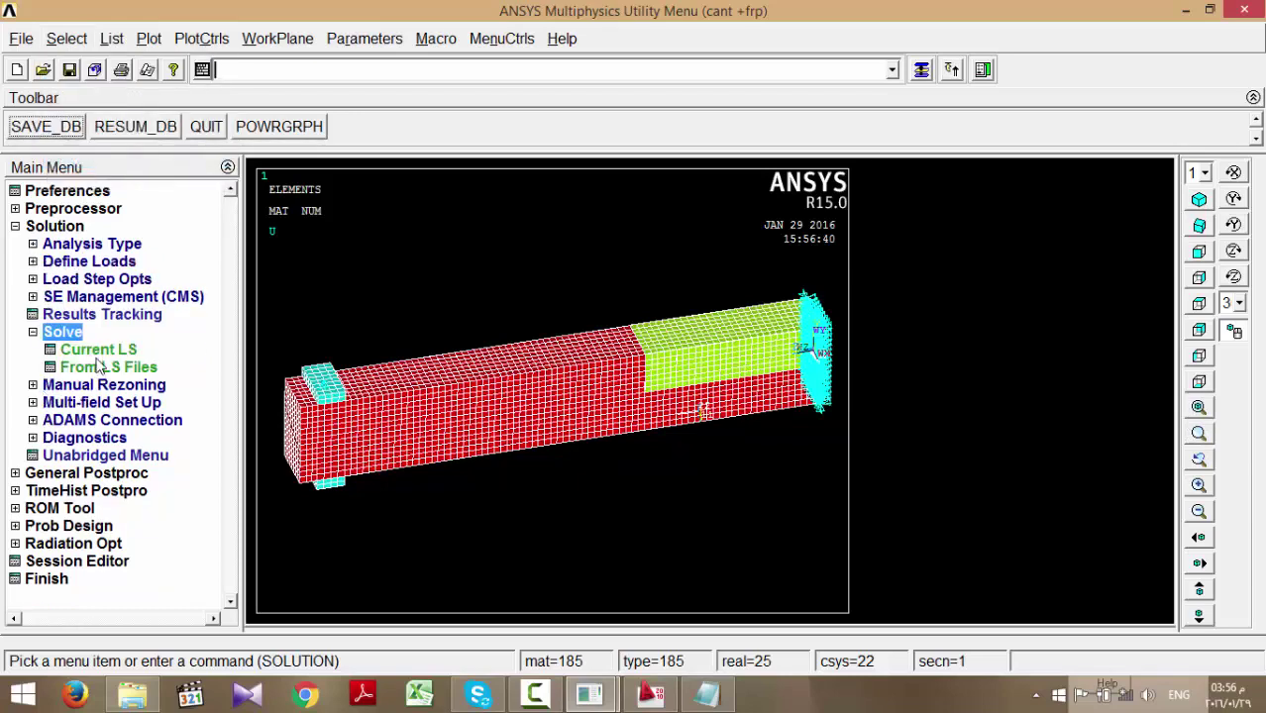
click(98, 350)
click(590, 248)
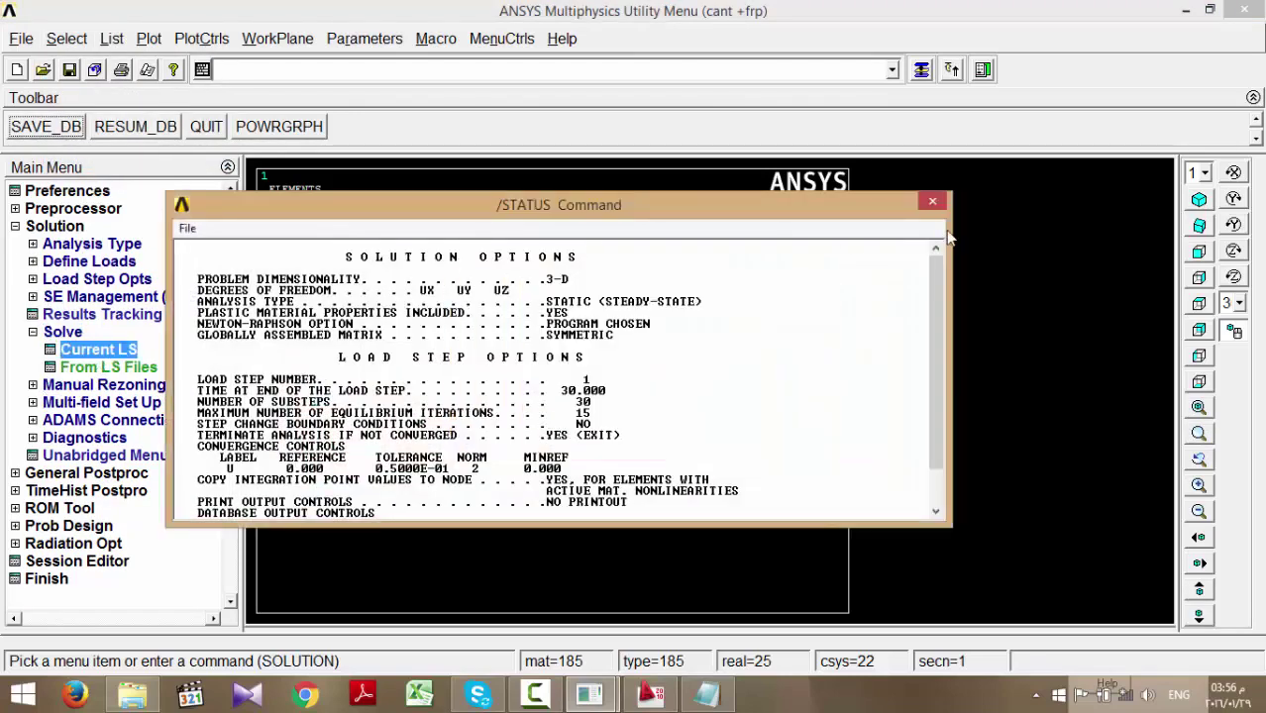
click(933, 202)
click(628, 434)
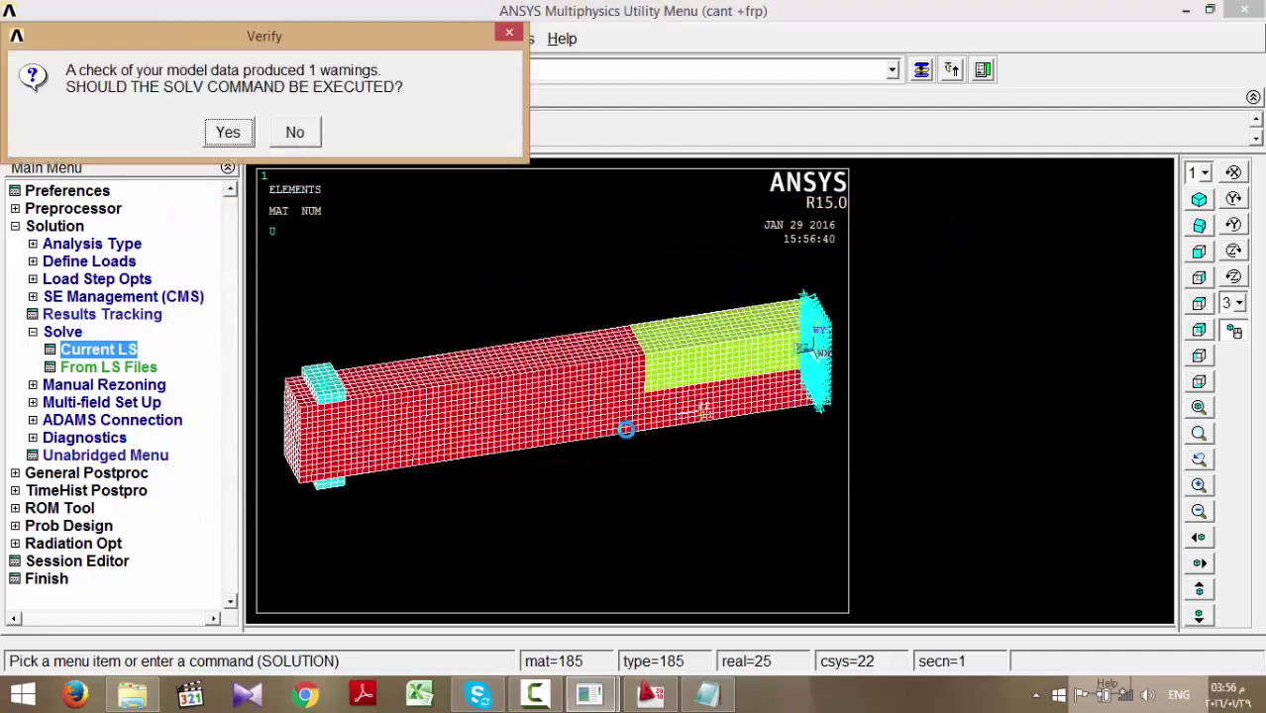
click(229, 135)
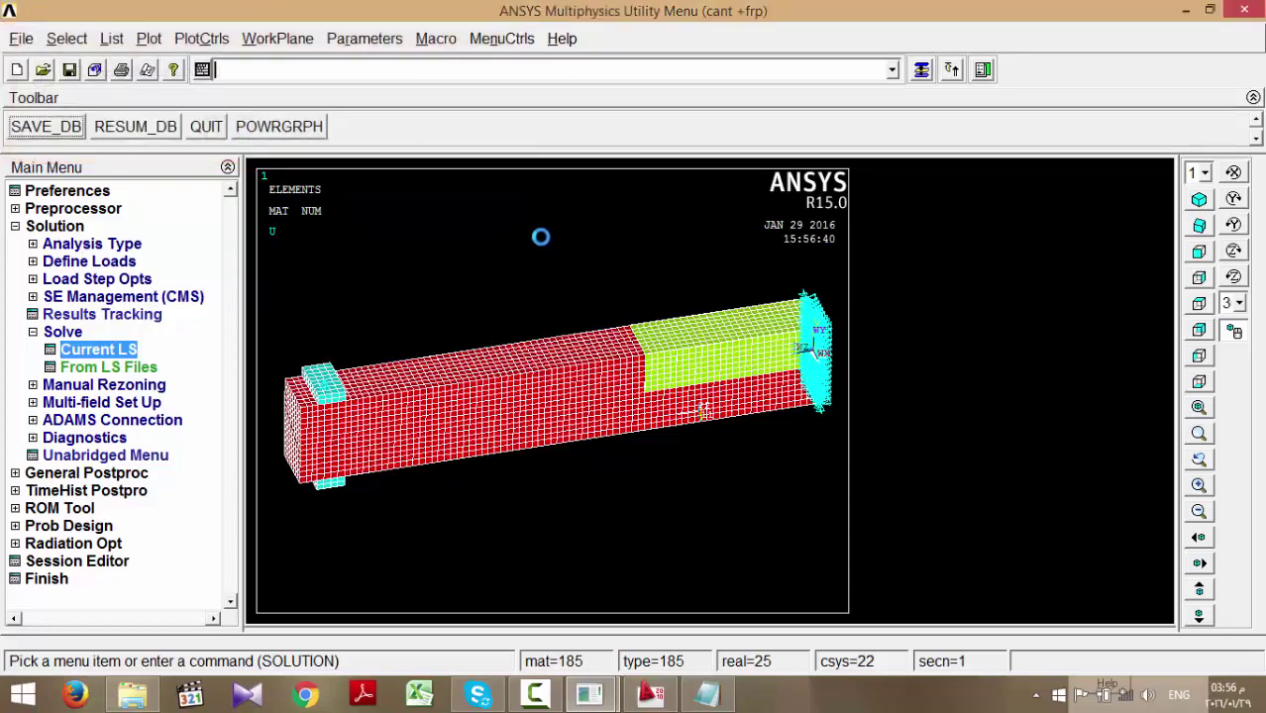